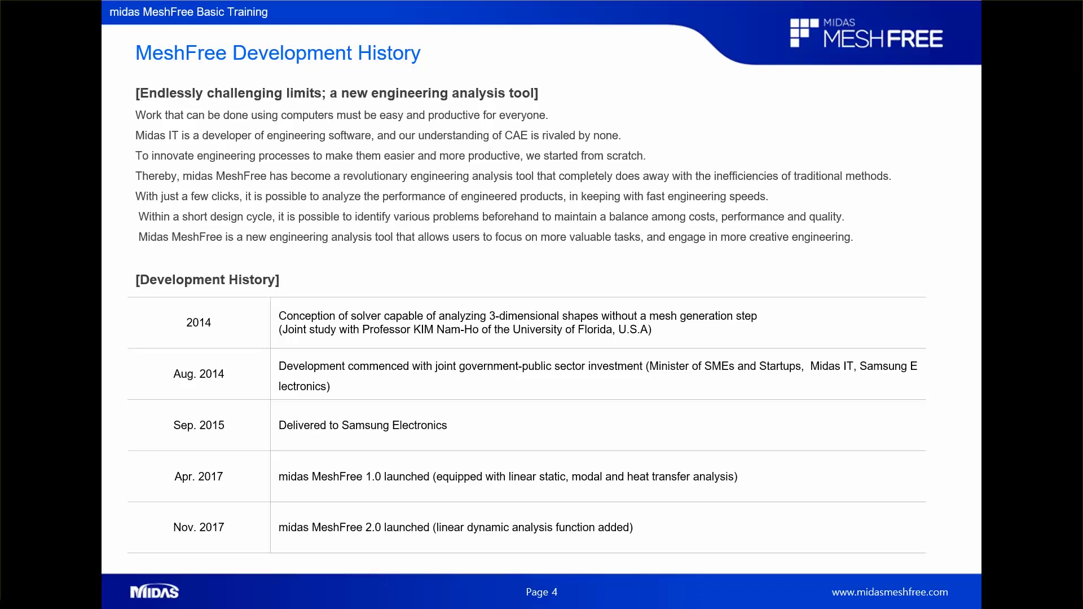
- Advance the slideshow to Page 5, 'MeshFree algorithm', on shape-dependent versus shape-independent analysis
key("Right")
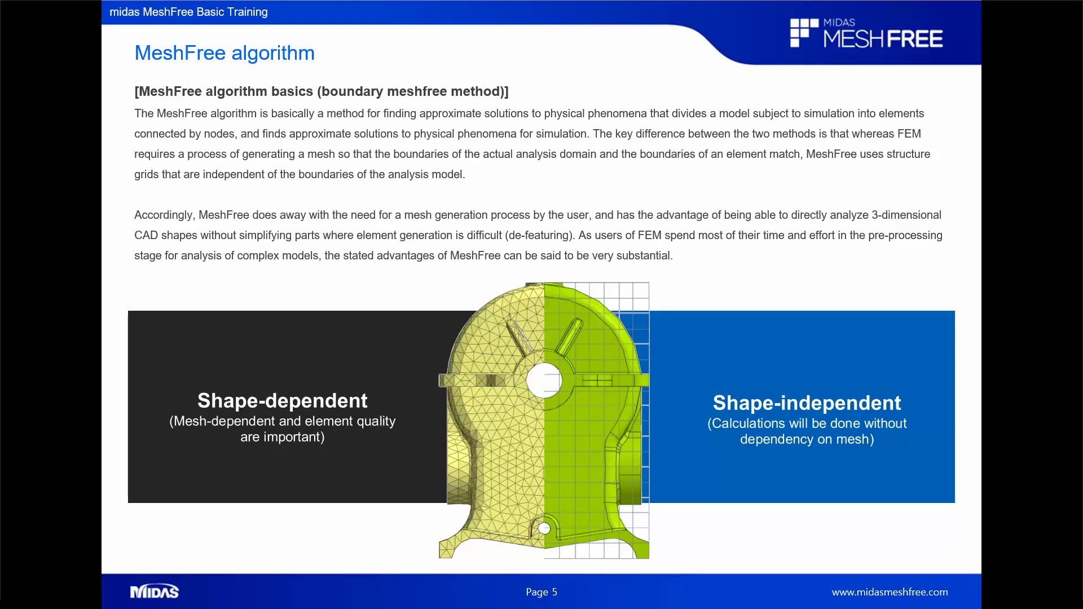
- Advance to Page 6, 'Concurrent engineering', comparing sequential and concurrent processes
key("Right")
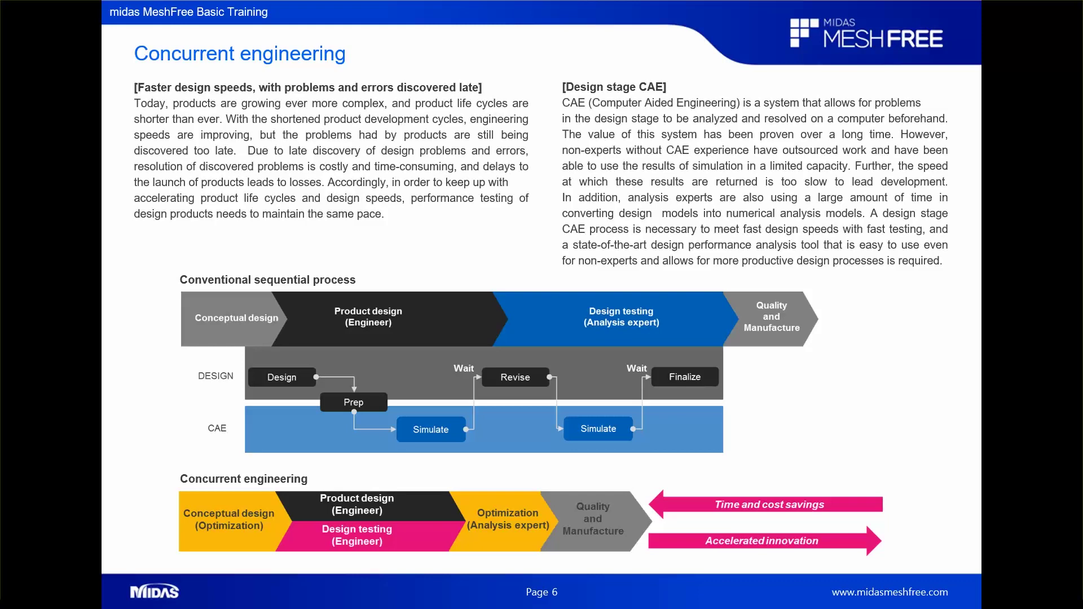
- Step past the ultimate-goal slide to Page 8's six structural failure modes
key("Right")
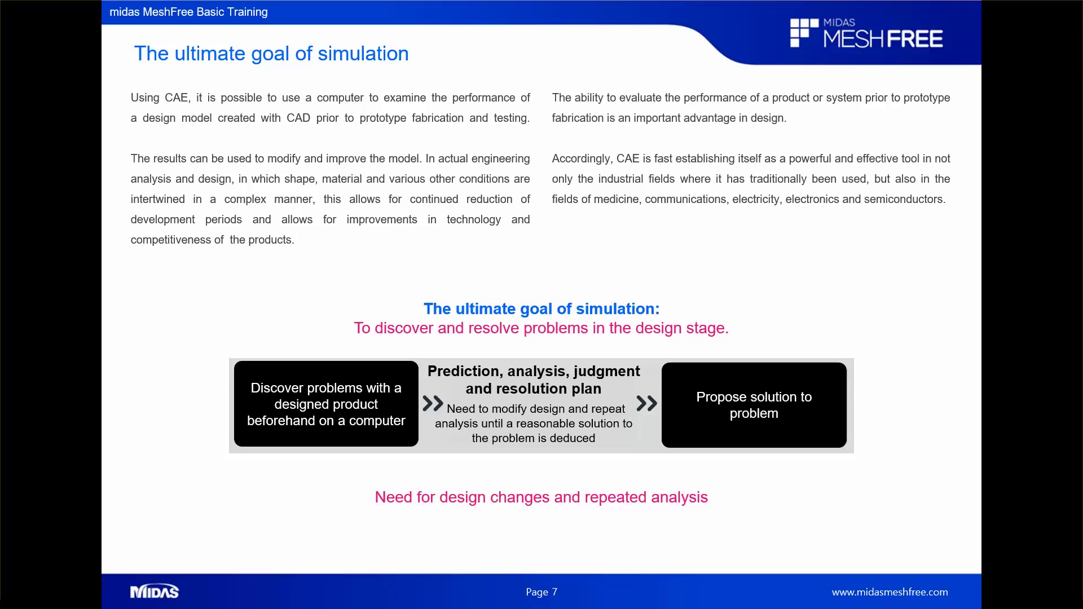
key("Right")
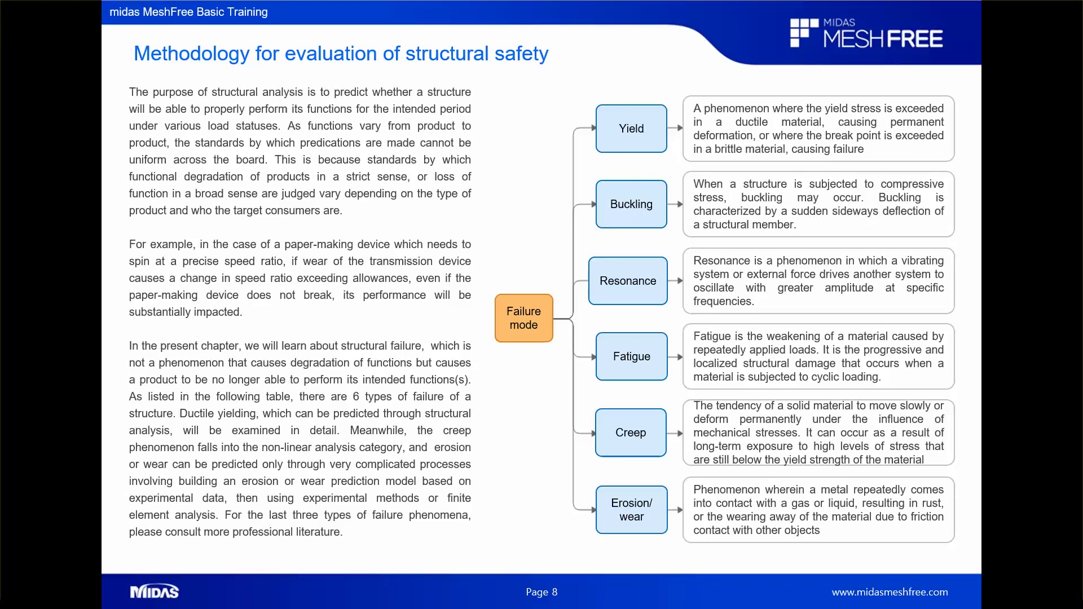
- Go through both CAE analysis technique tables to Page 11, 'MeshFree analysis functions'
key("Right")
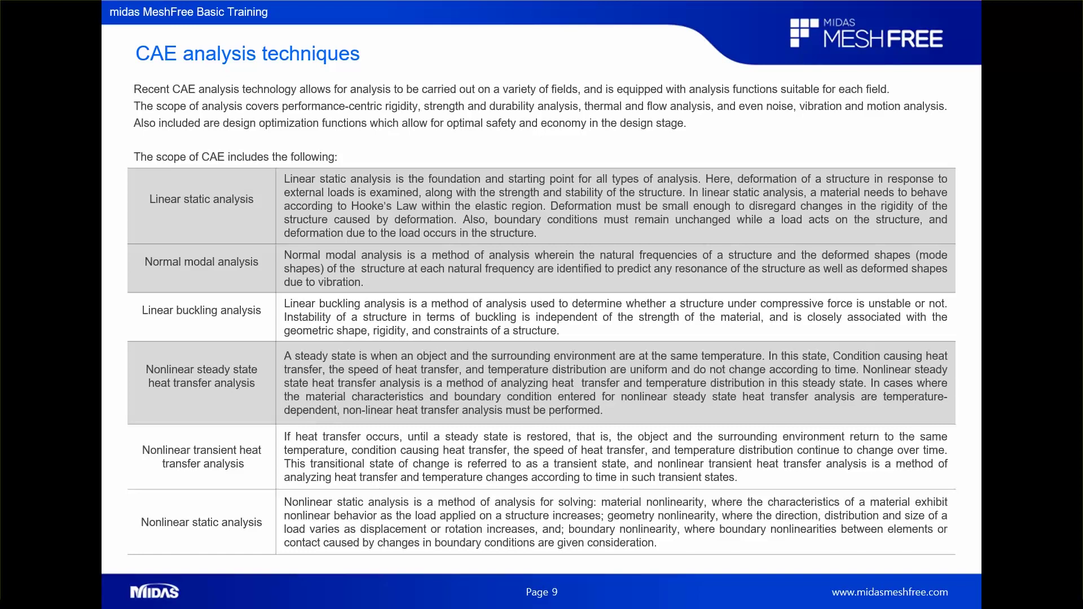
key("Right")
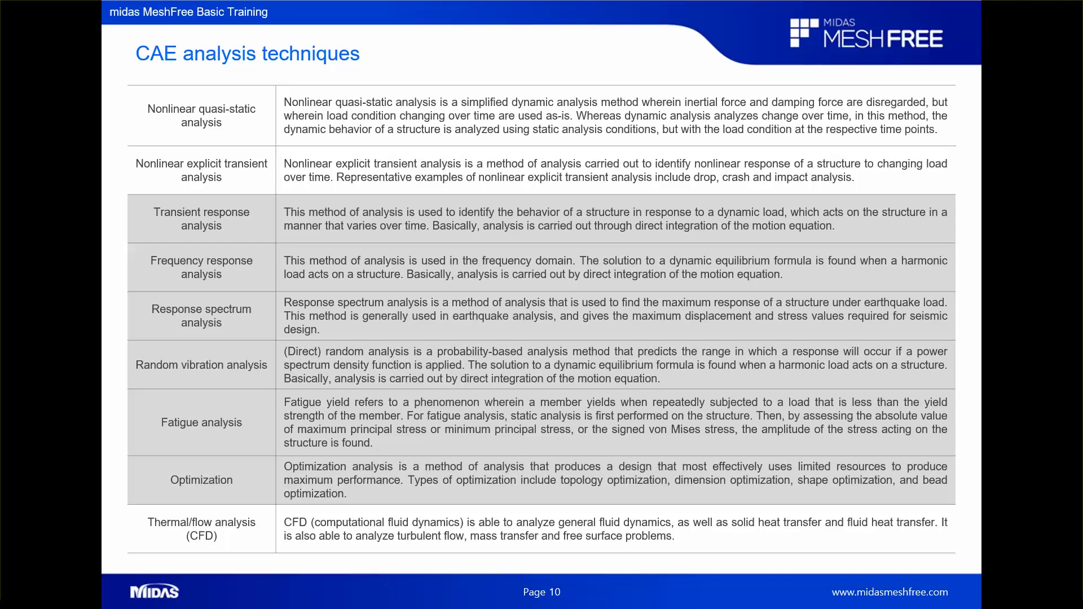
key("Right")
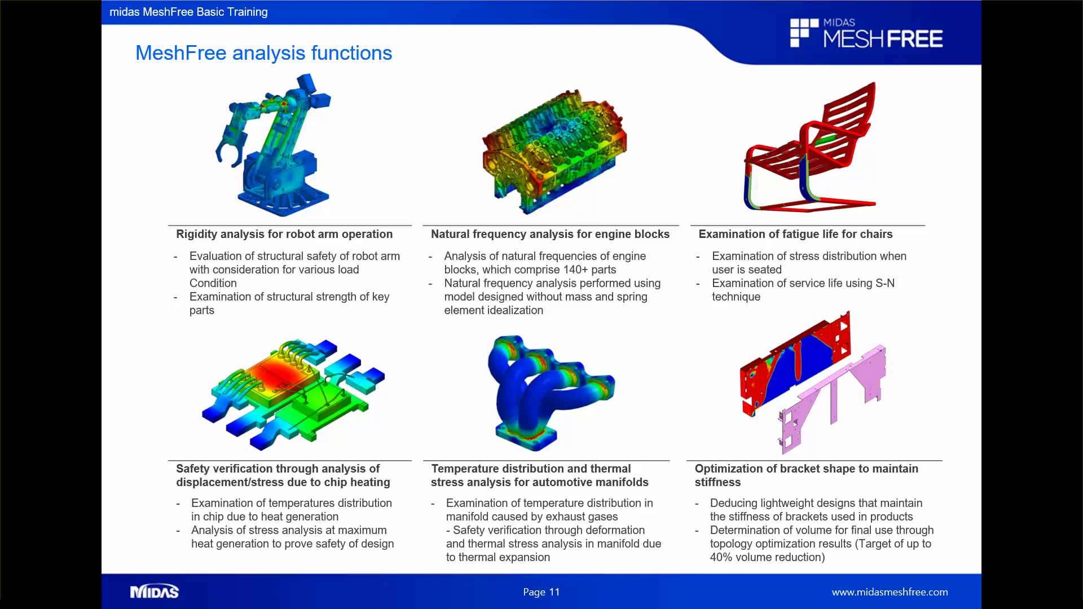
- Show the Page 12 MeshFree examples, then Page 13 with ordinary FEM steps 1–6
key("Right")
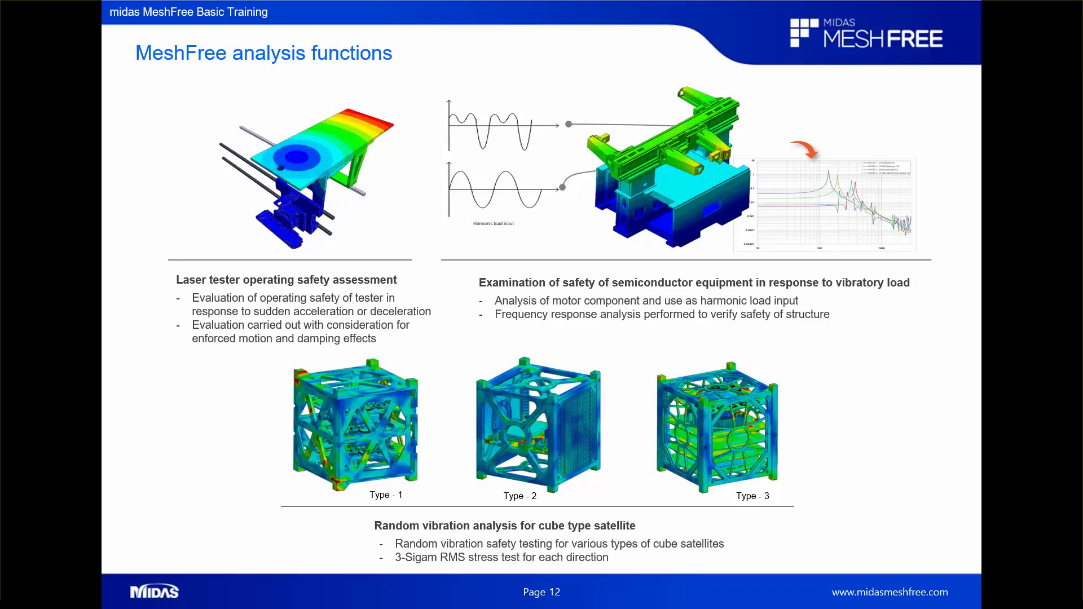
key("Right")
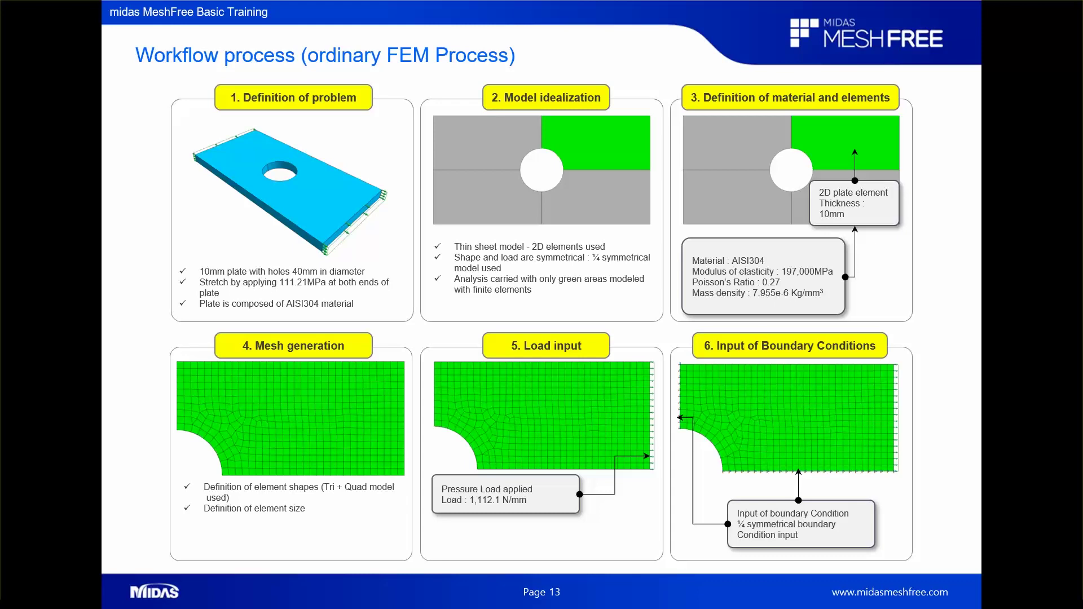
- Advance to Page 14, continuing the FEM workflow with steps 7 to 10
key("Right")
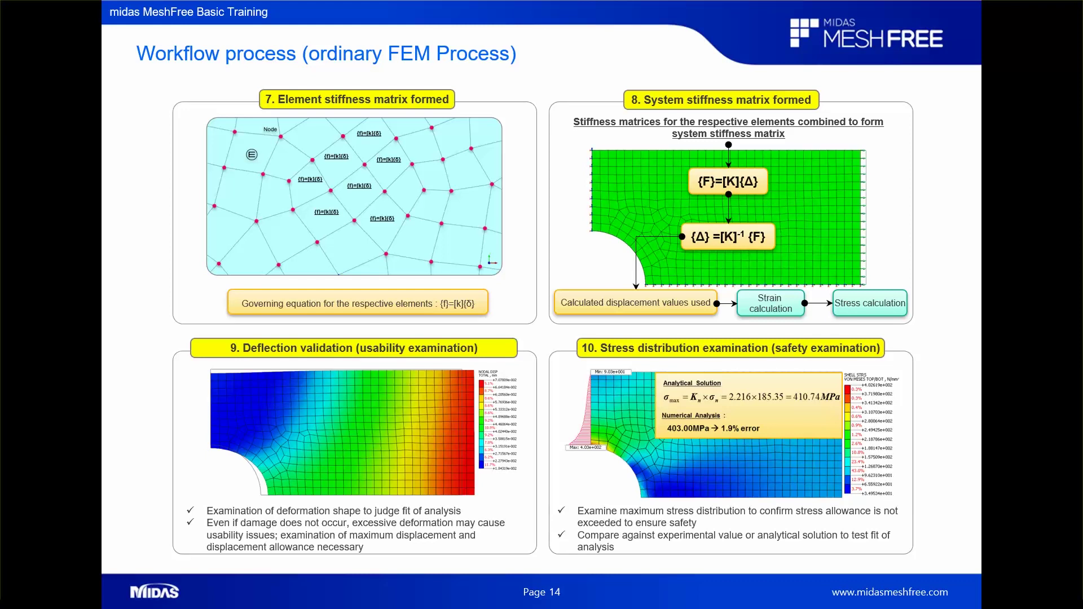
- Move to page 15, the three-step MeshFree workflow, briefly revisiting the FEM process slides
key("Right")
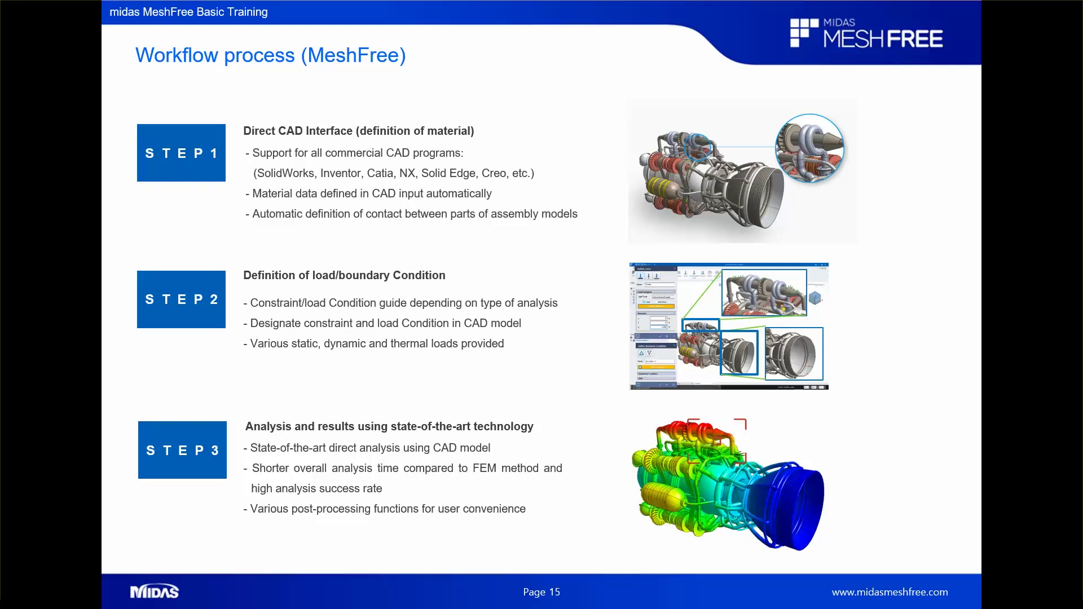
key("Left")
key("Left")
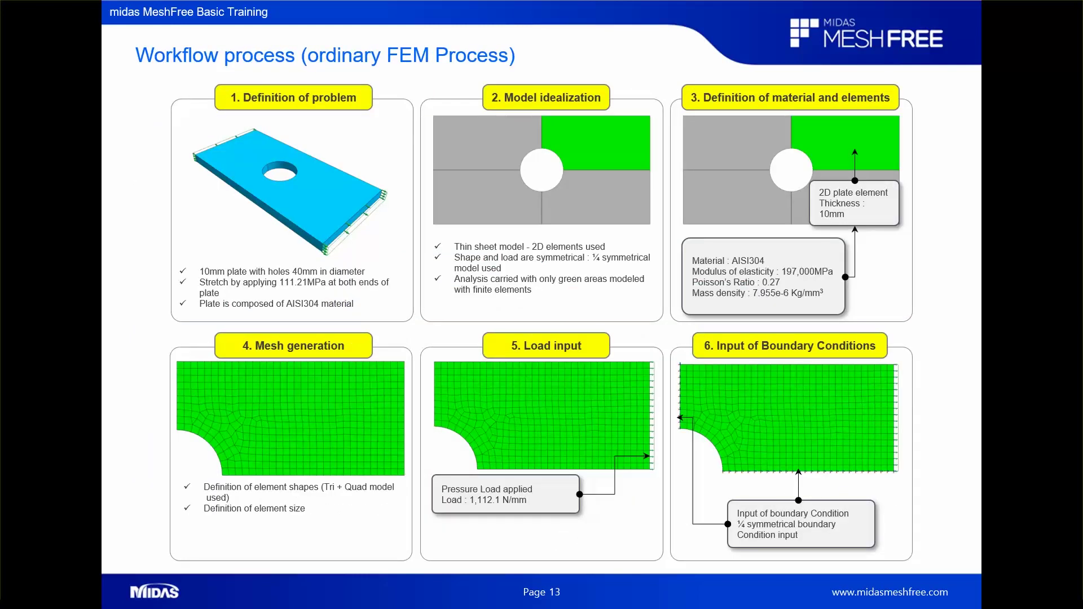
key("Right")
key("Right")
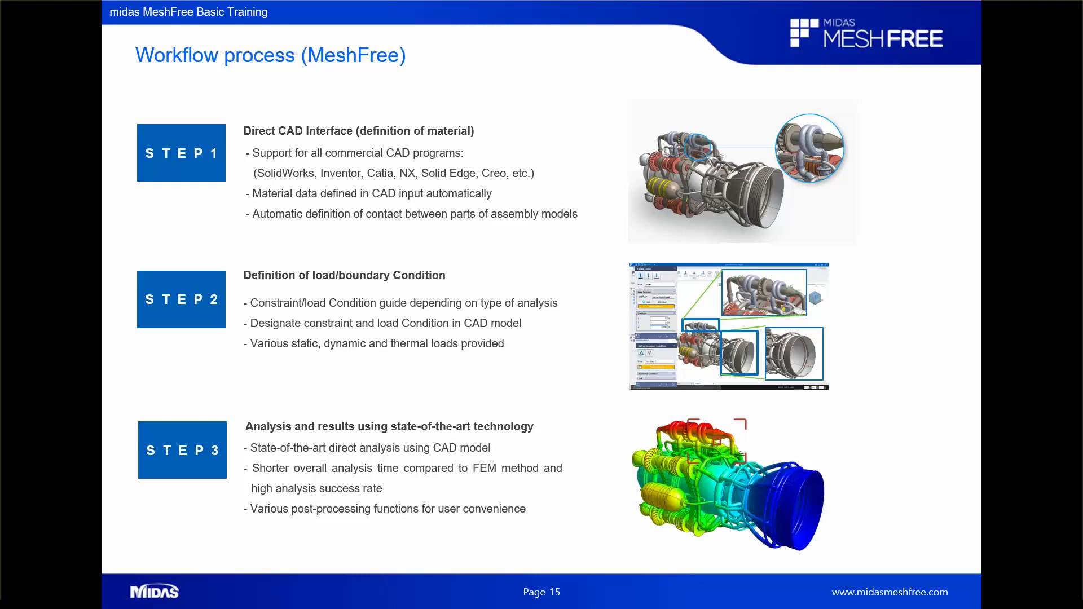
- Advance to page 16, 'Pre-analysis questions', on loads and design standards
key("Right")
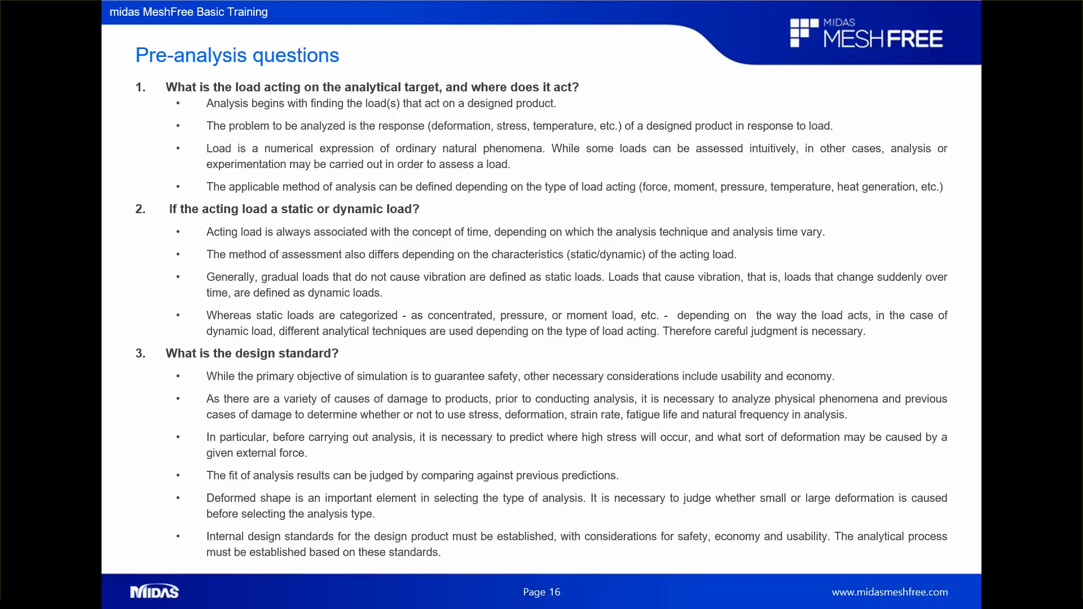
- Advance to page 17, 'MeshFree - GUI [Start Page]', showing start page and license windows
key("Right")
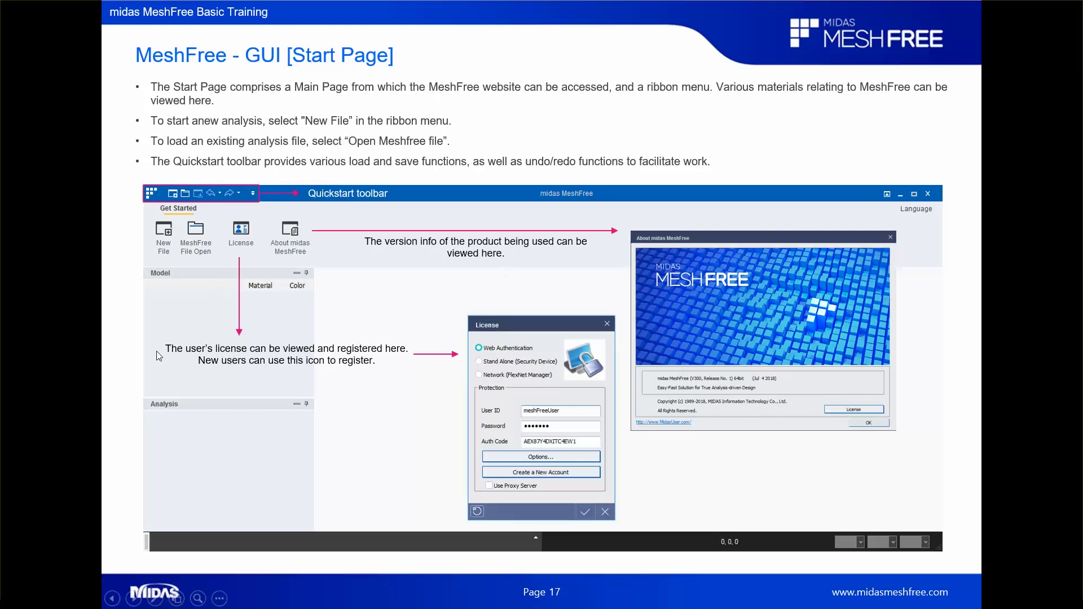
- Advance to page 18, 'MeshFree - GUI [Work Screen]', labelling the work screen layout
key("Right")
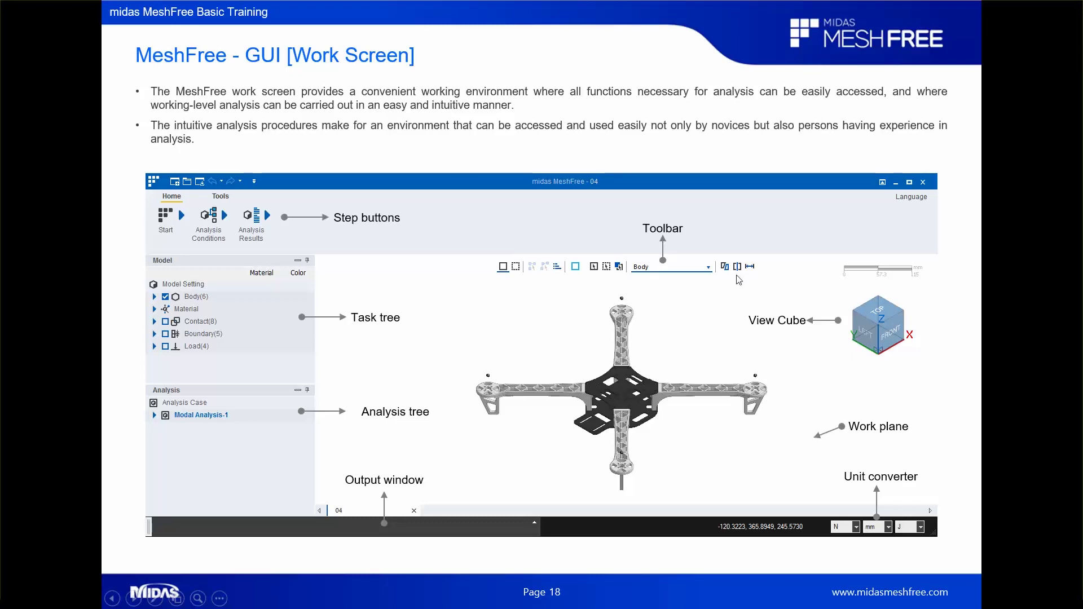
key("Right")
key("Right")
key("Right")
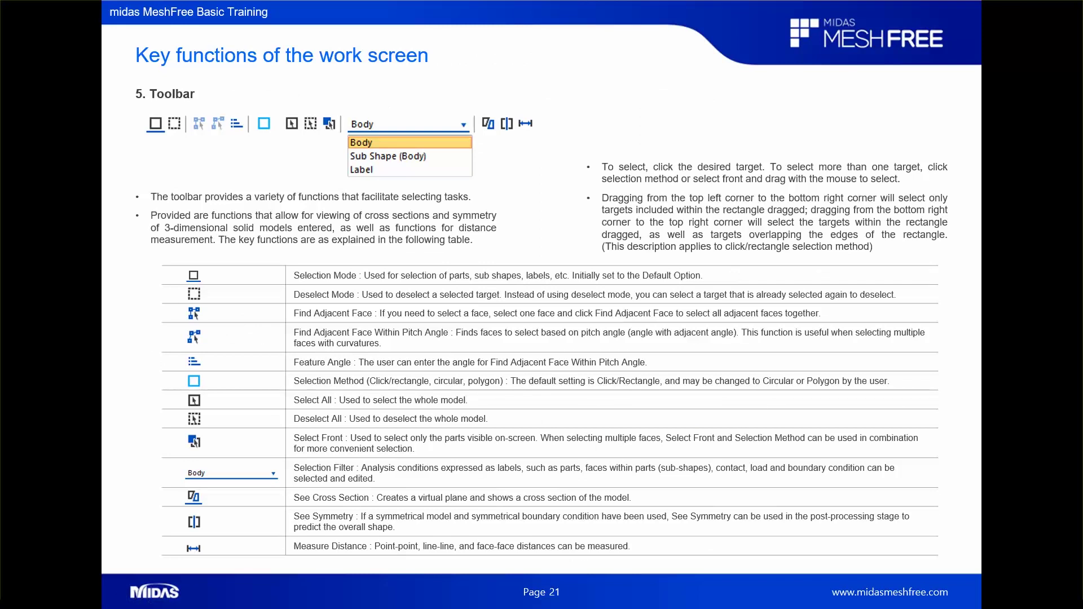
key("Left")
key("Left")
key("Left")
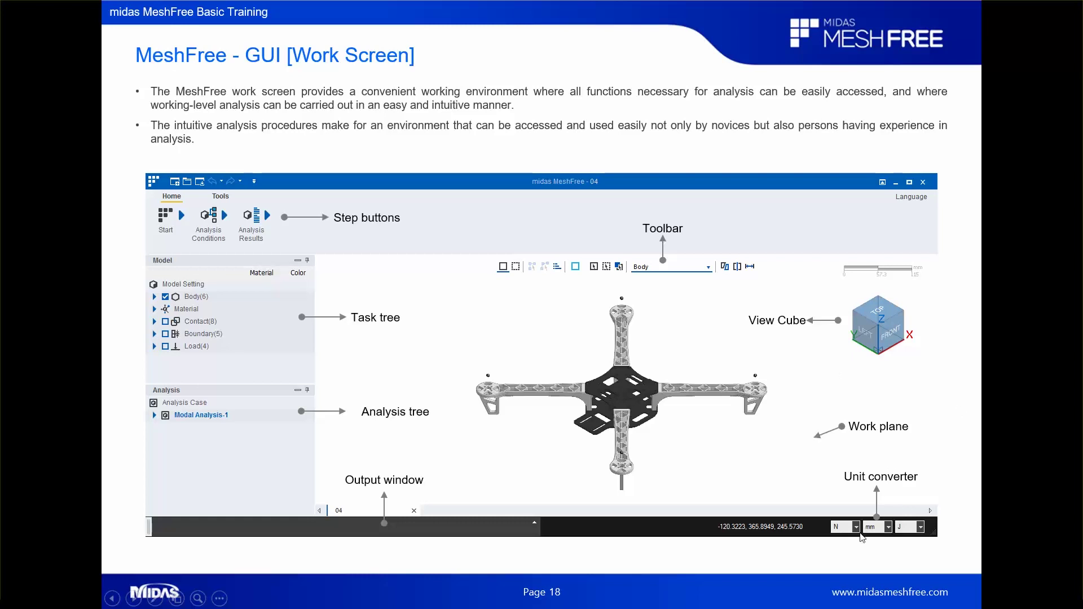
- Scroll the slideshow to page 19, then advance to page 20 on the task and analysis trees
scroll(934, 525, "down", 1)
scroll(893, 471, "up", 1)
scroll(458, 477, "down", 1)
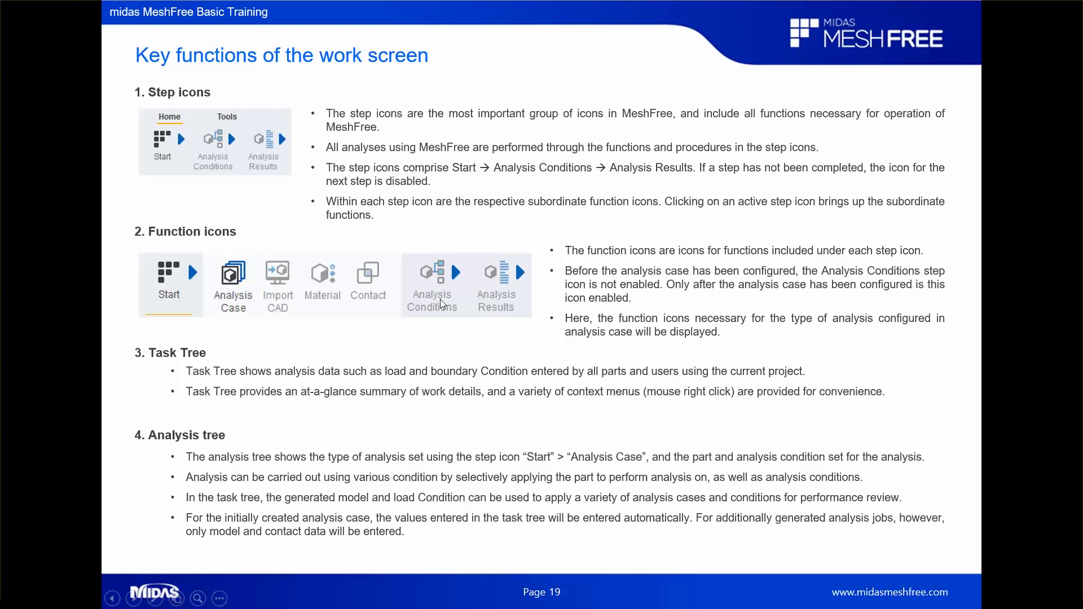
key("Right")
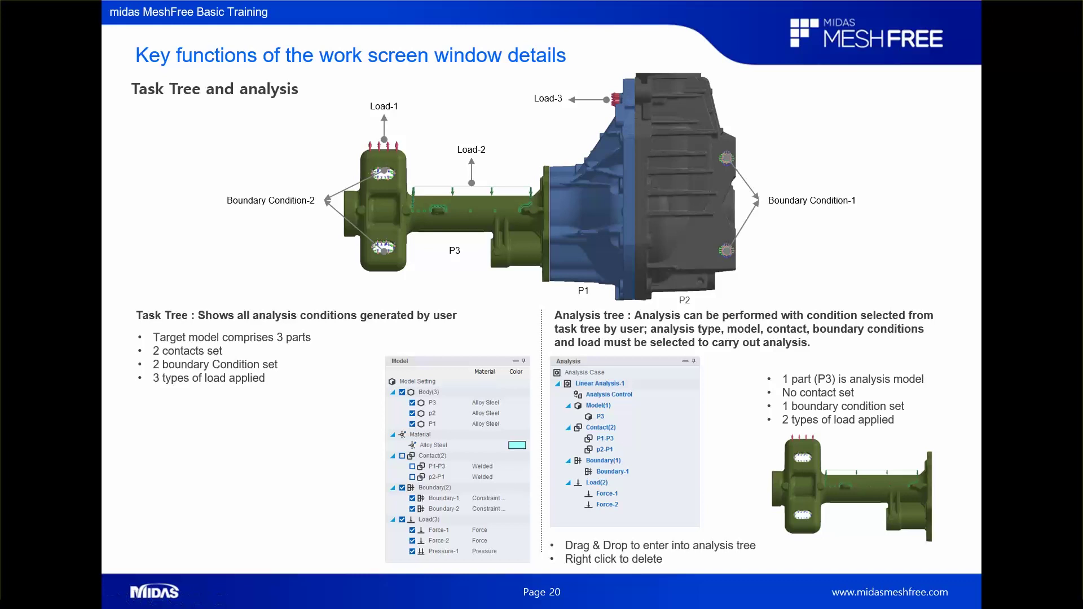
- Advance the slideshow to page 21, '5. Toolbar', on selection and viewing functions
key("Right")
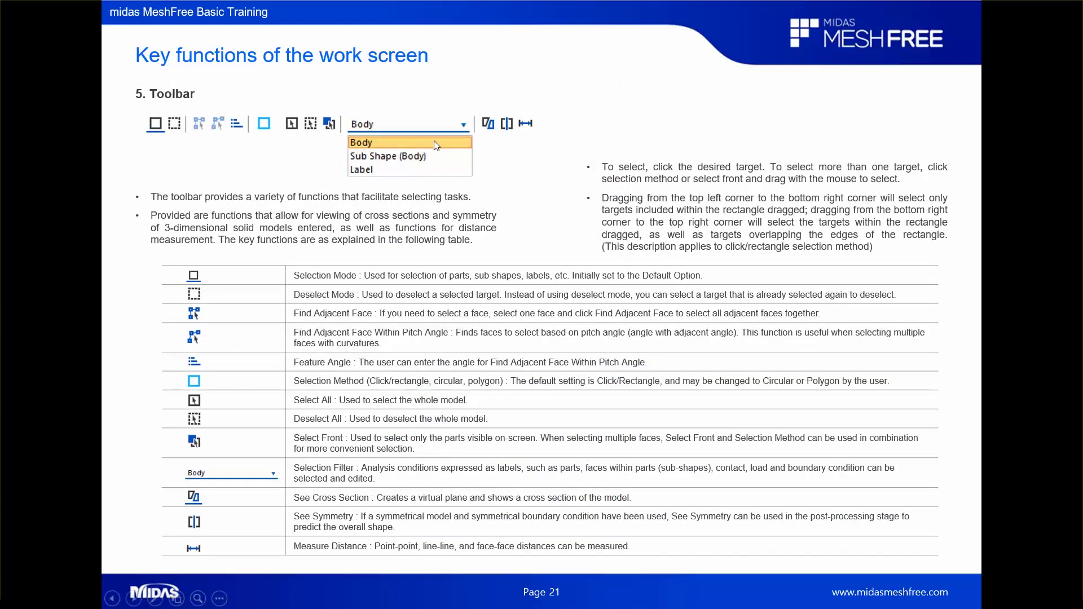
- Move through the View Cube slide (page 22) to page 23 on the output window and units
key("Right")
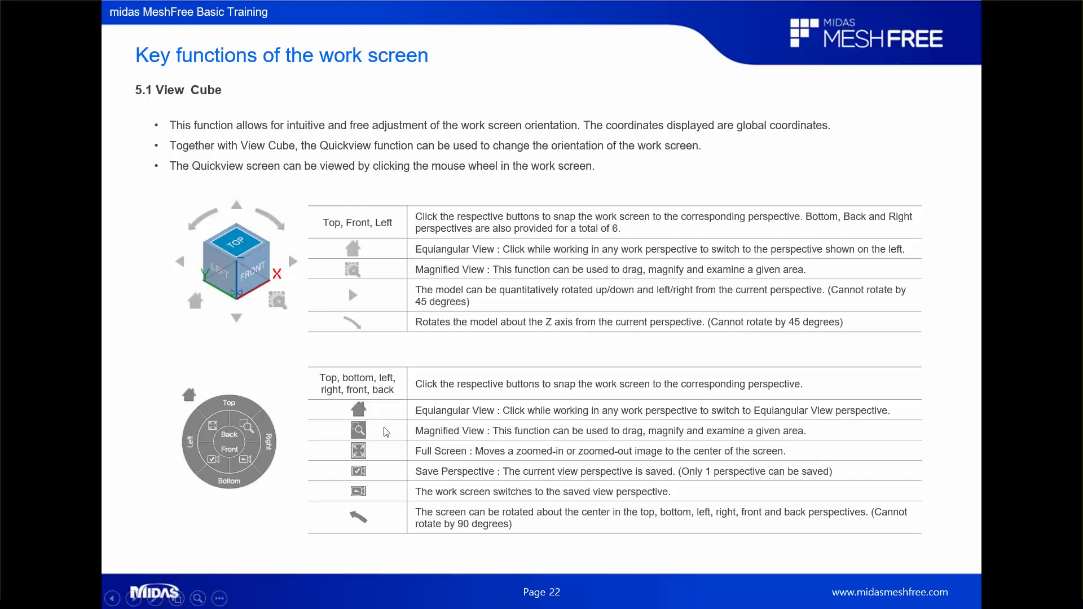
left_click(719, 418)
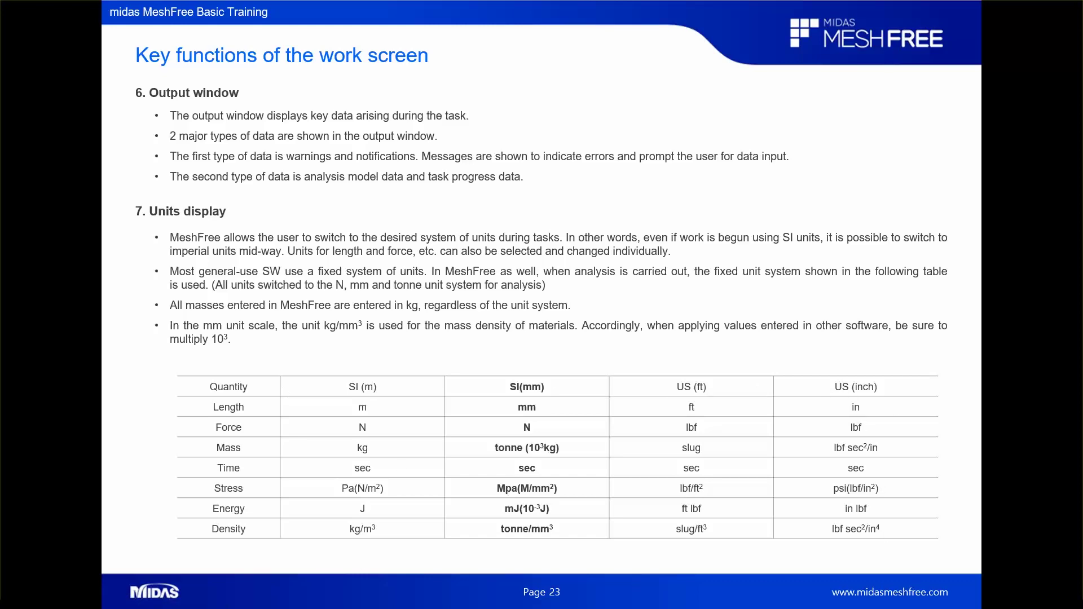
- Advance past the analysis process overview to page 25 on Start and Analysis Case types
key("Right")
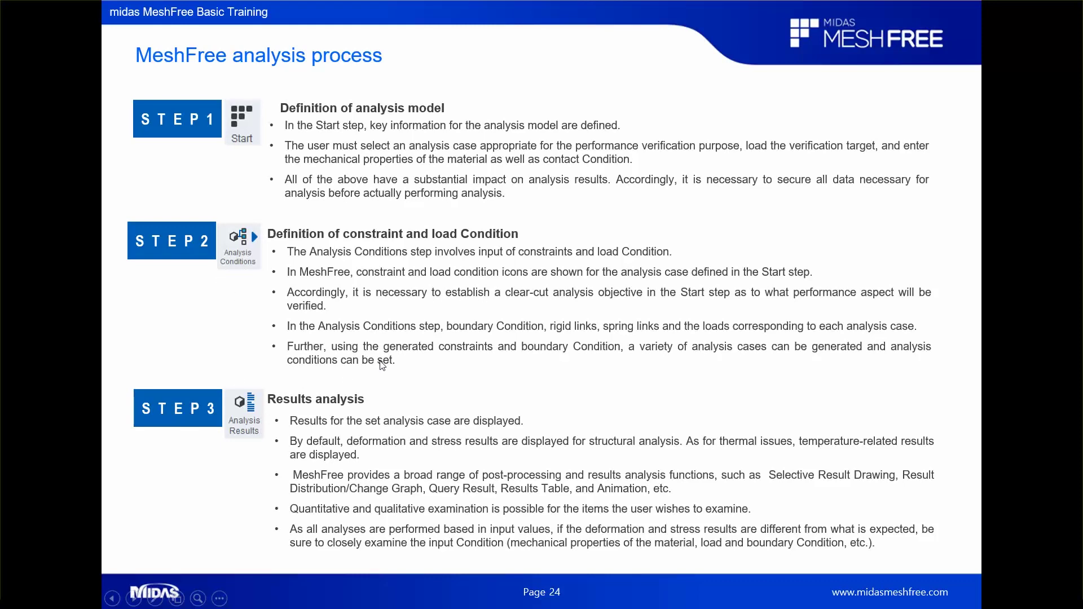
left_click(412, 351)
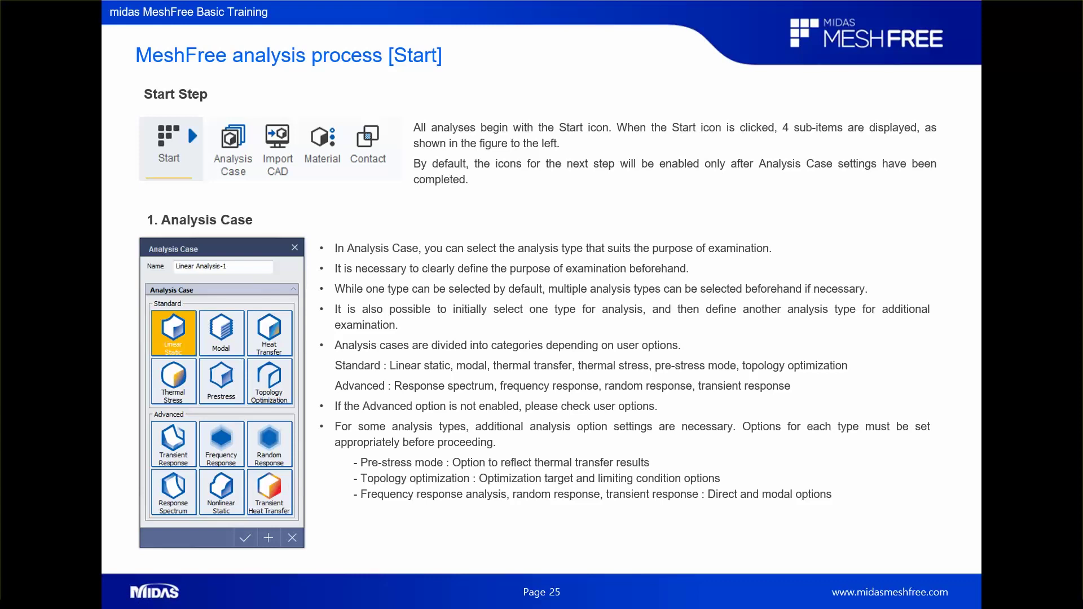
- Step through the Import CAD slide (page 26) to page 27, '3. Materials'
key("Right")
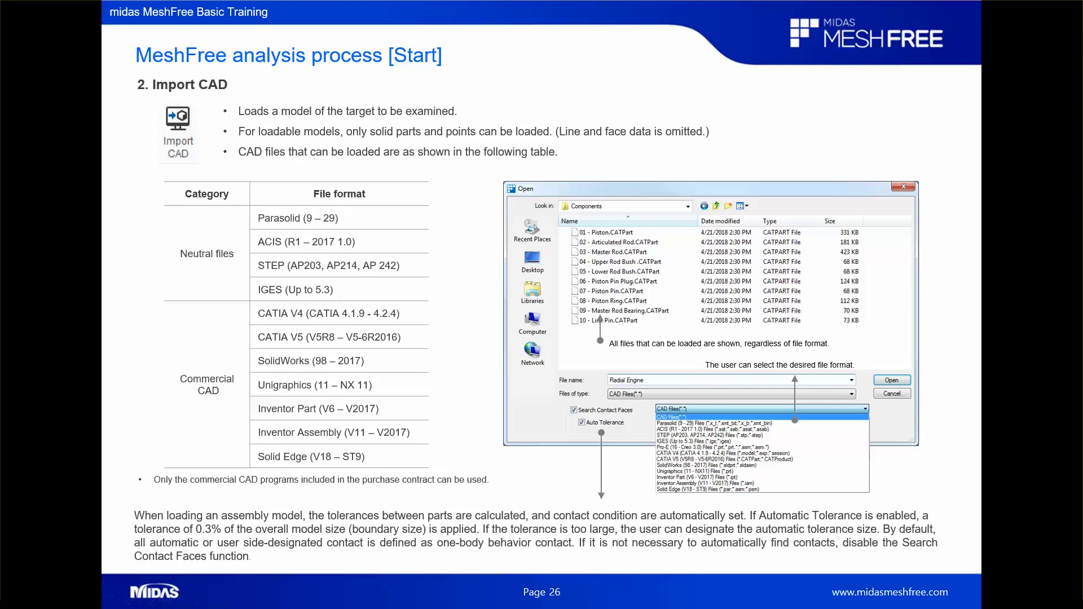
key("Right")
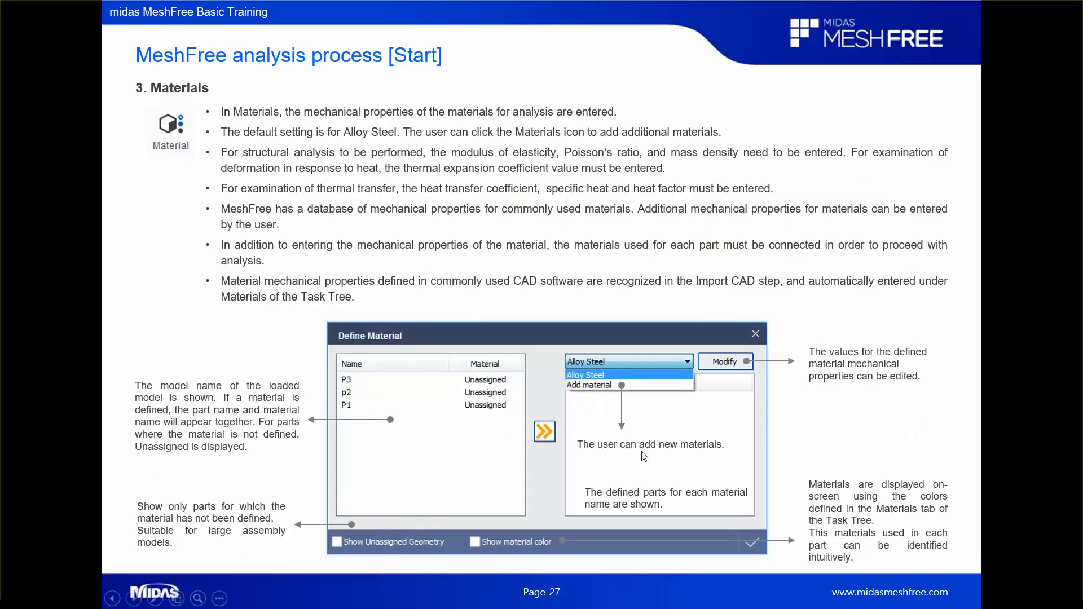
- Show page 28 on material definition, then settle on page 29 about editing mechanical properties
key("Right")
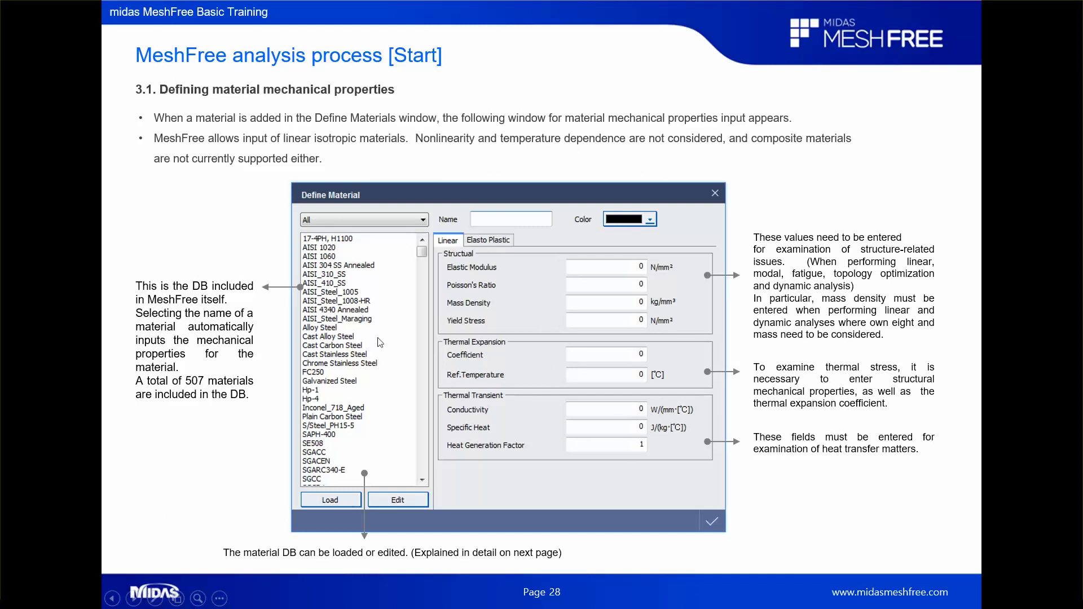
left_click(368, 444)
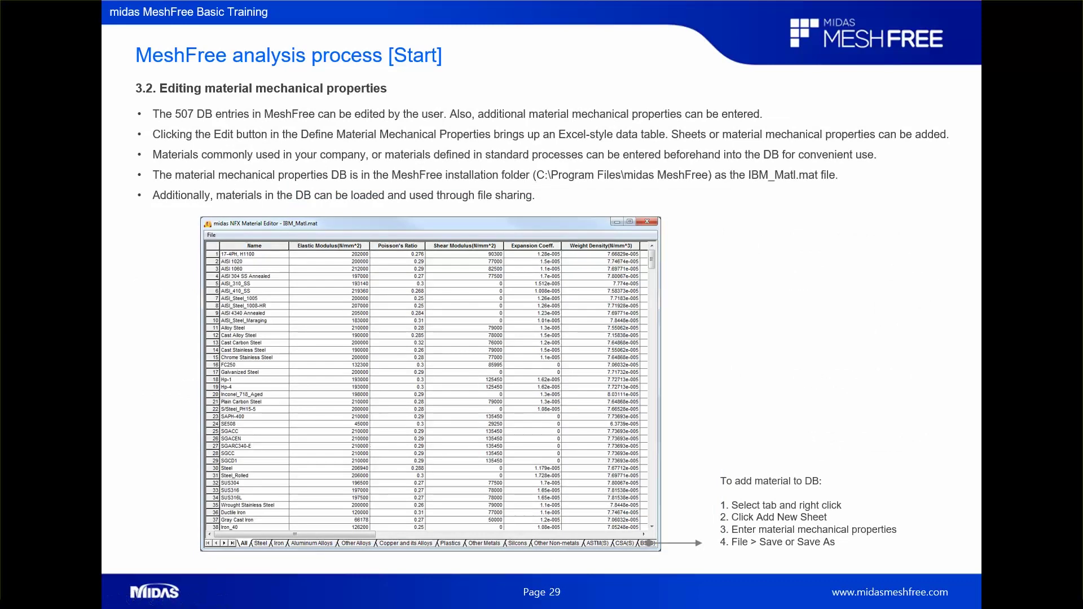
key("Left")
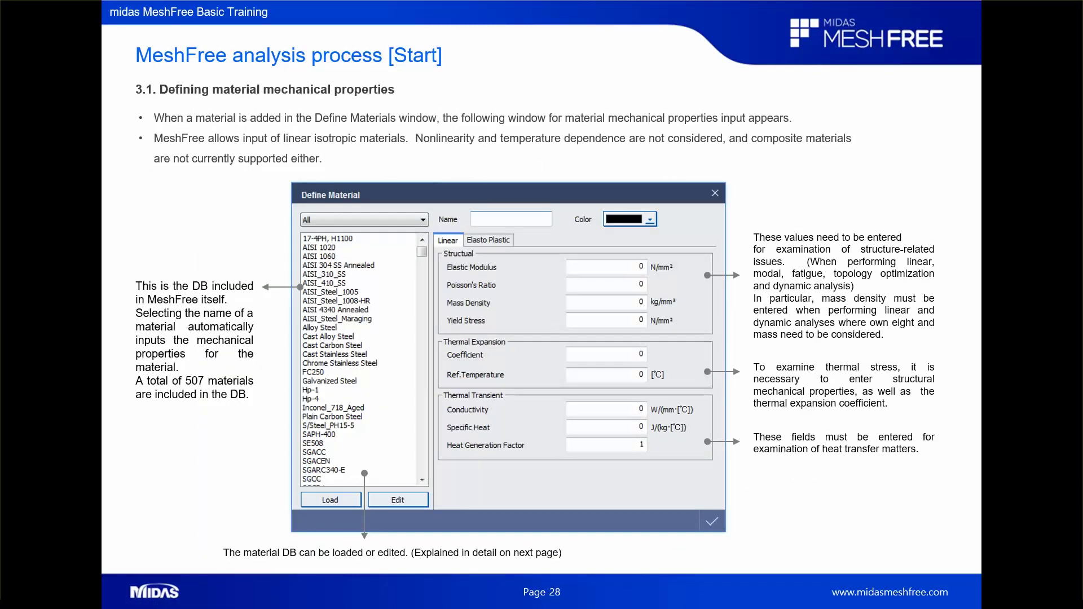
left_click(333, 498)
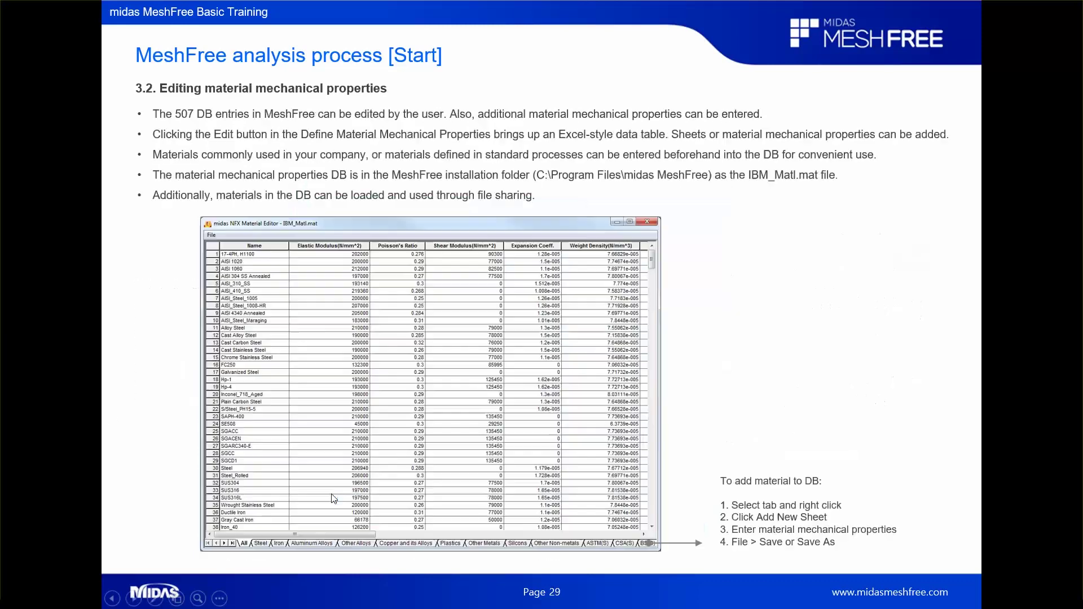
- Go through the three material assignment method slides to page 33, '4. Contact'
left_click(662, 253)
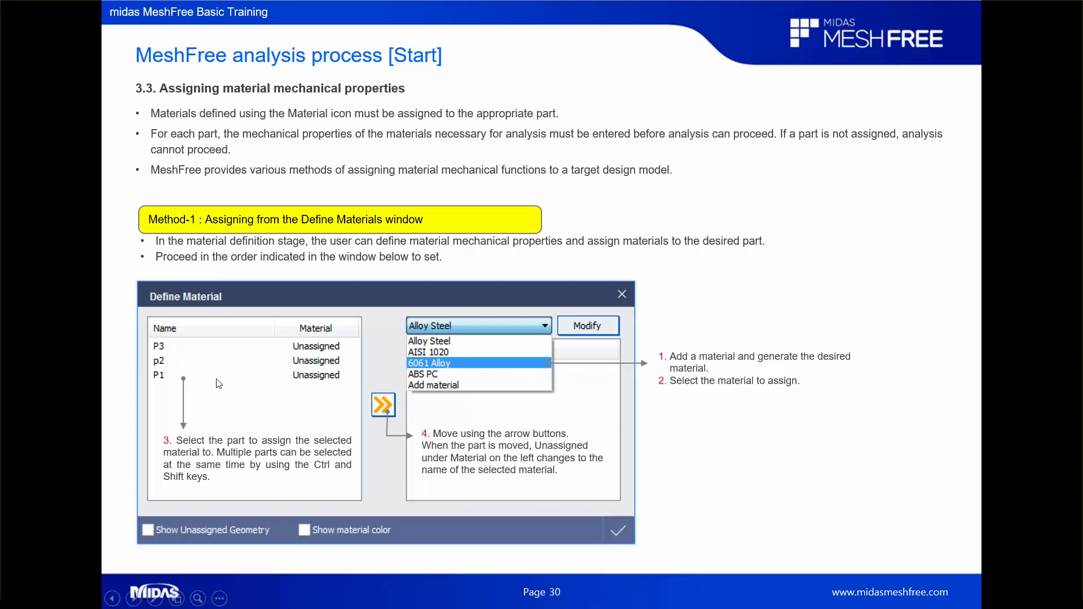
key("Right")
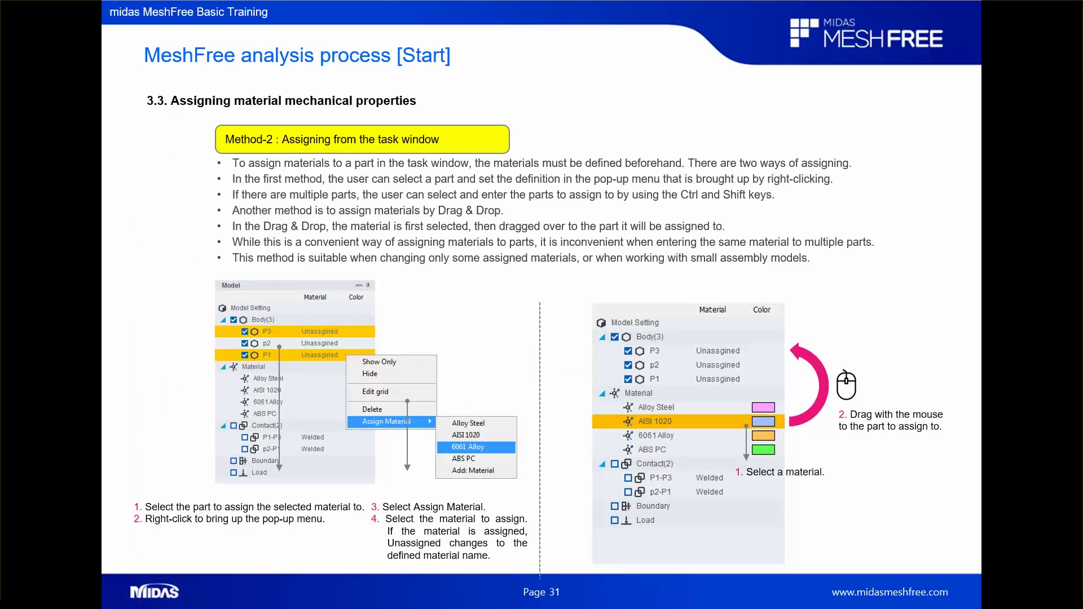
key("Right")
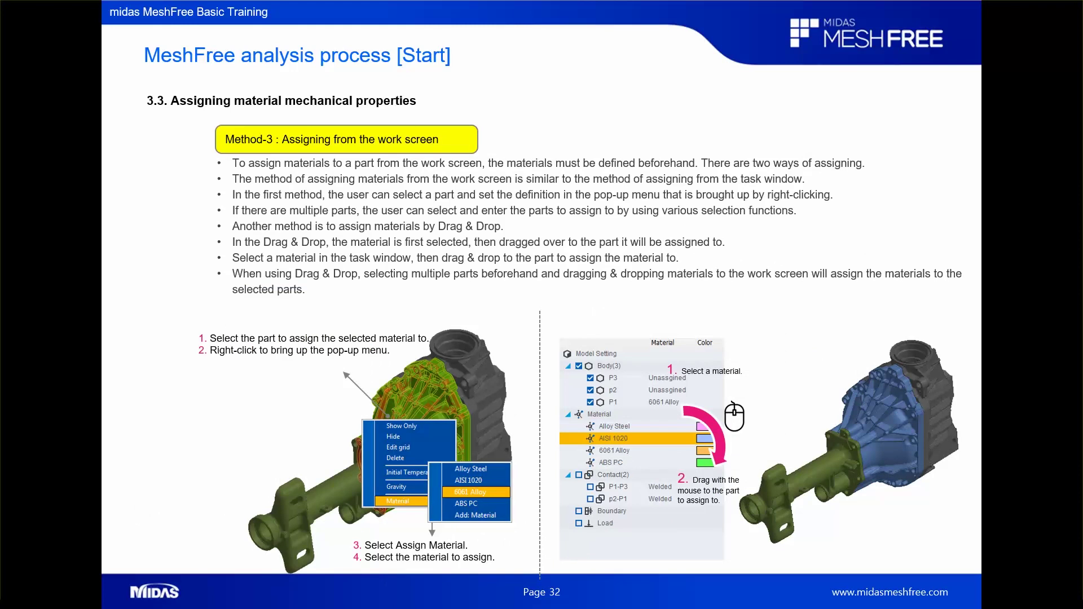
key("Right")
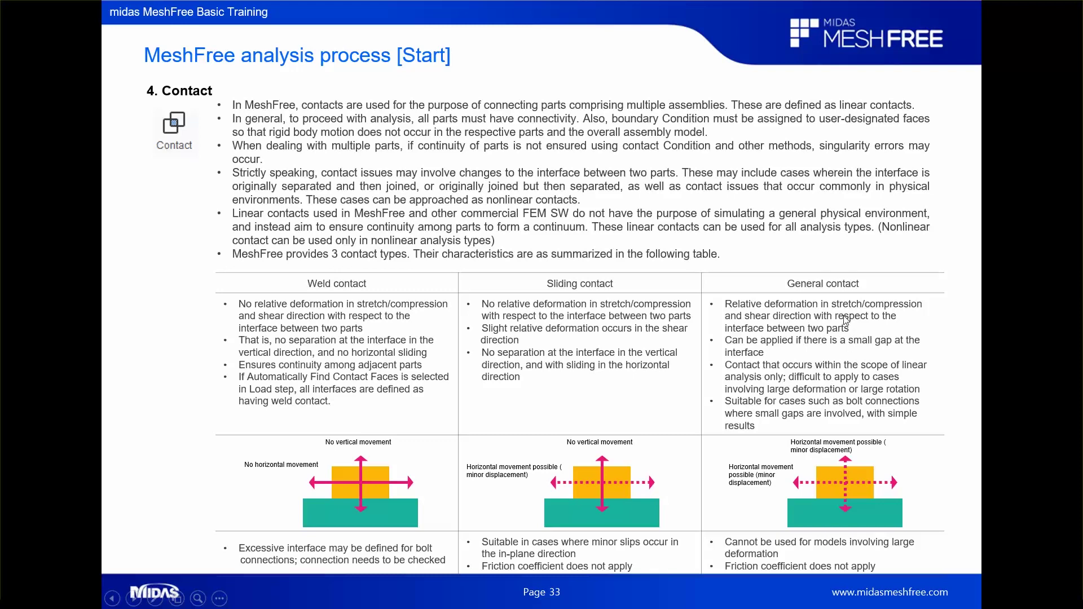
- Present the defining contacts and manual contact slides, then exit the slideshow to the desktop
left_click(849, 462)
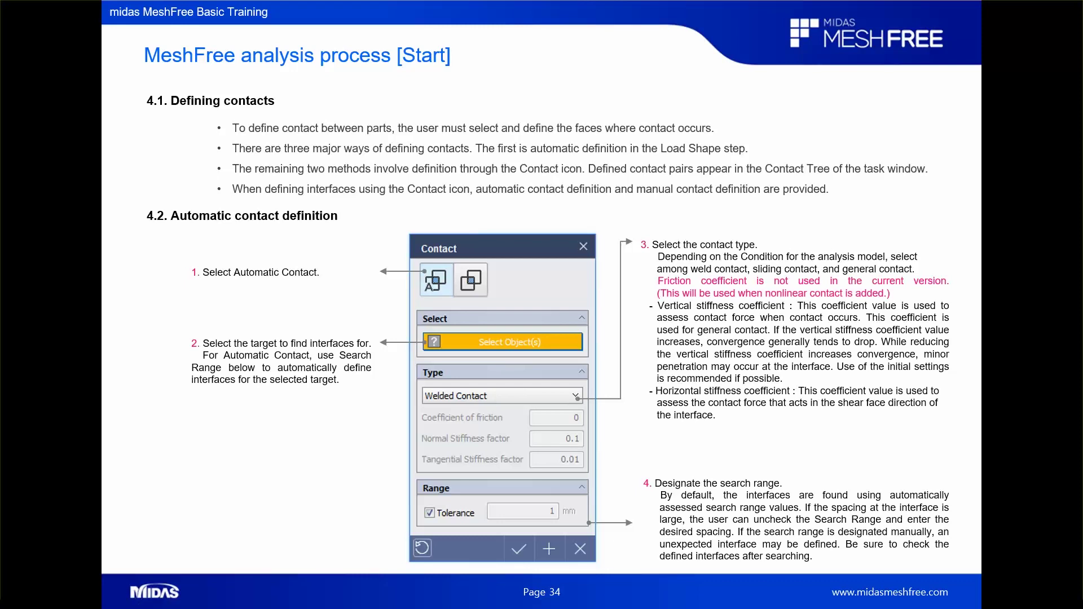
left_click(530, 522)
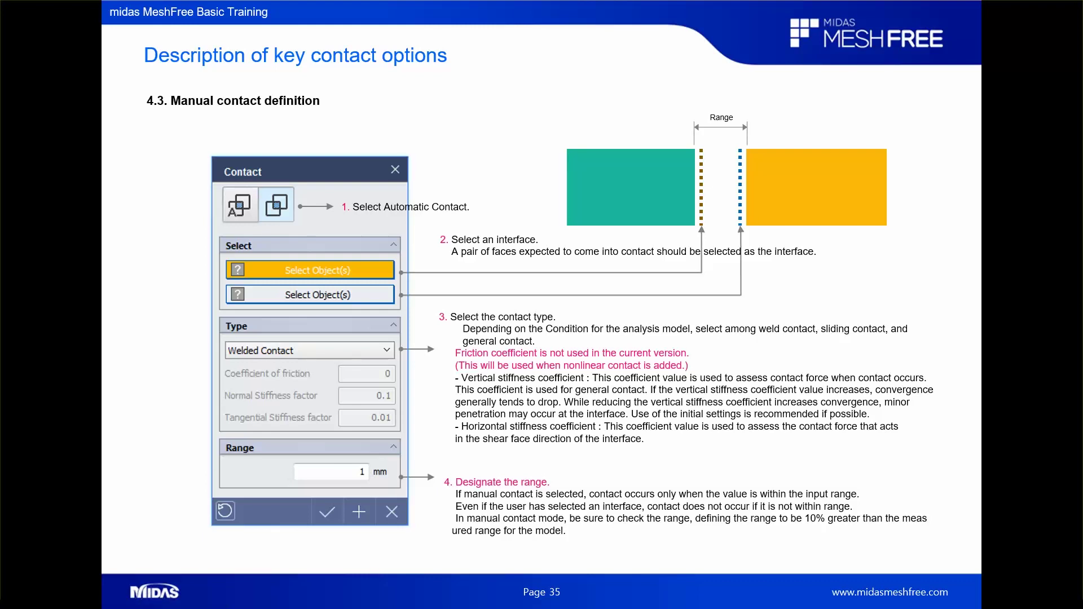
key("Right")
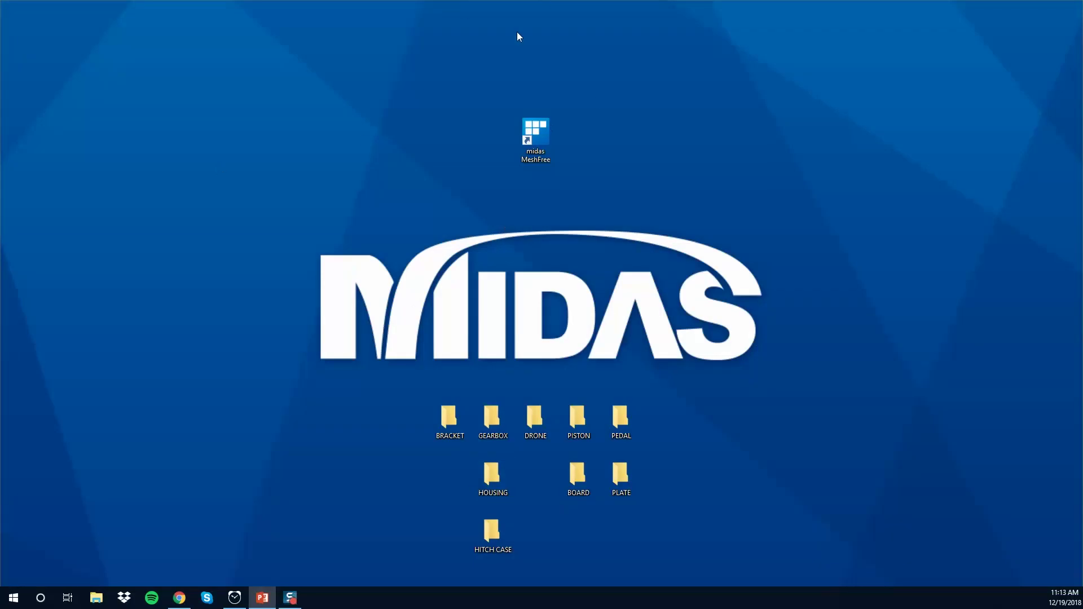
- Launch MeshFree, check the License and About dialogs, and create the blank Project1
left_click(540, 130)
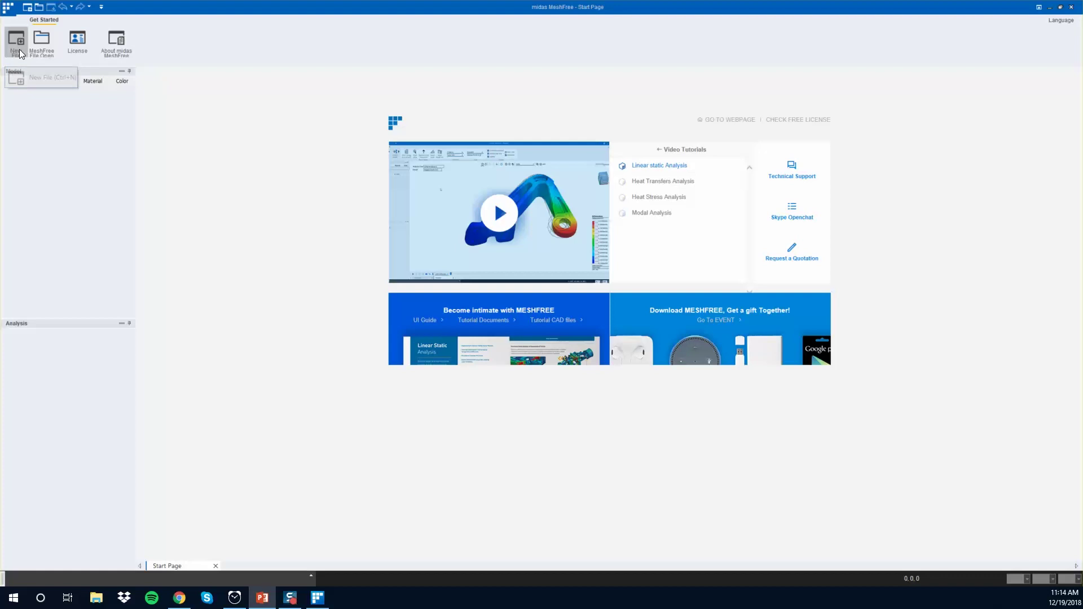
left_click(77, 42)
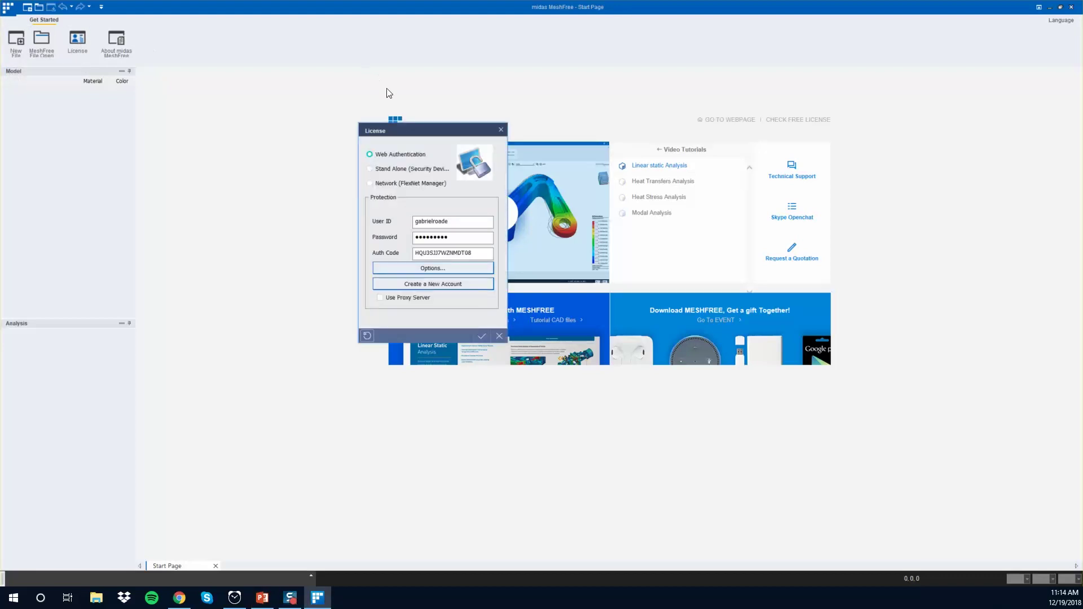
left_click(499, 130)
left_click(116, 41)
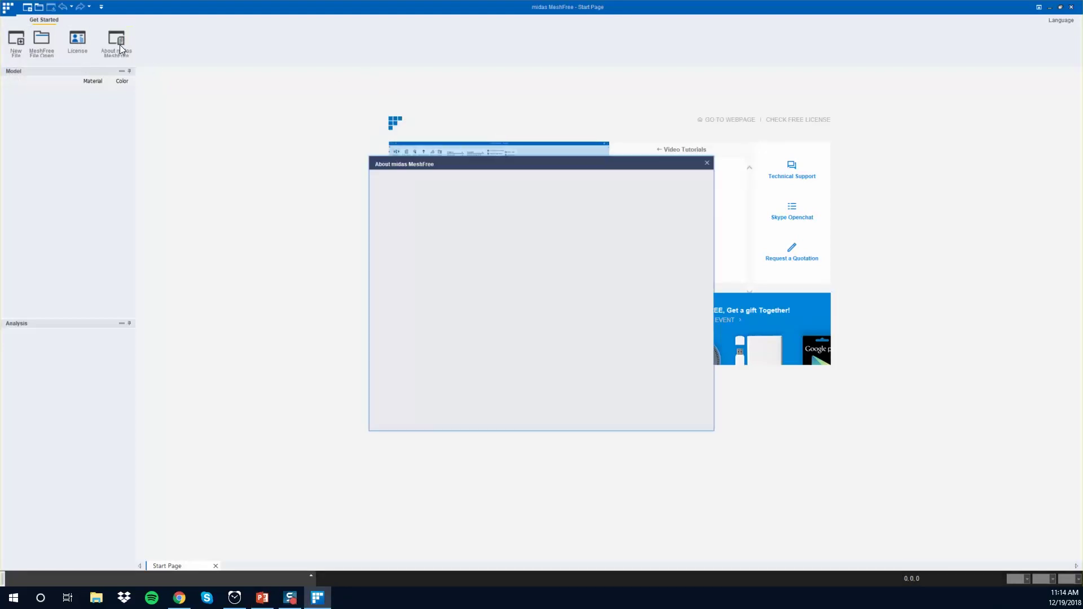
left_click(707, 164)
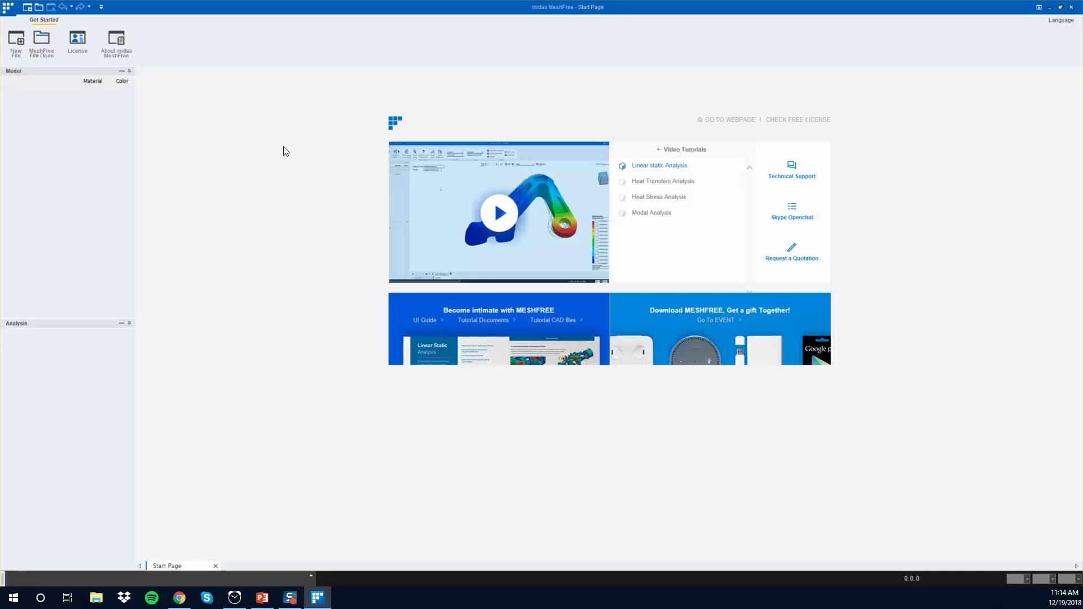
key("ctrl+n")
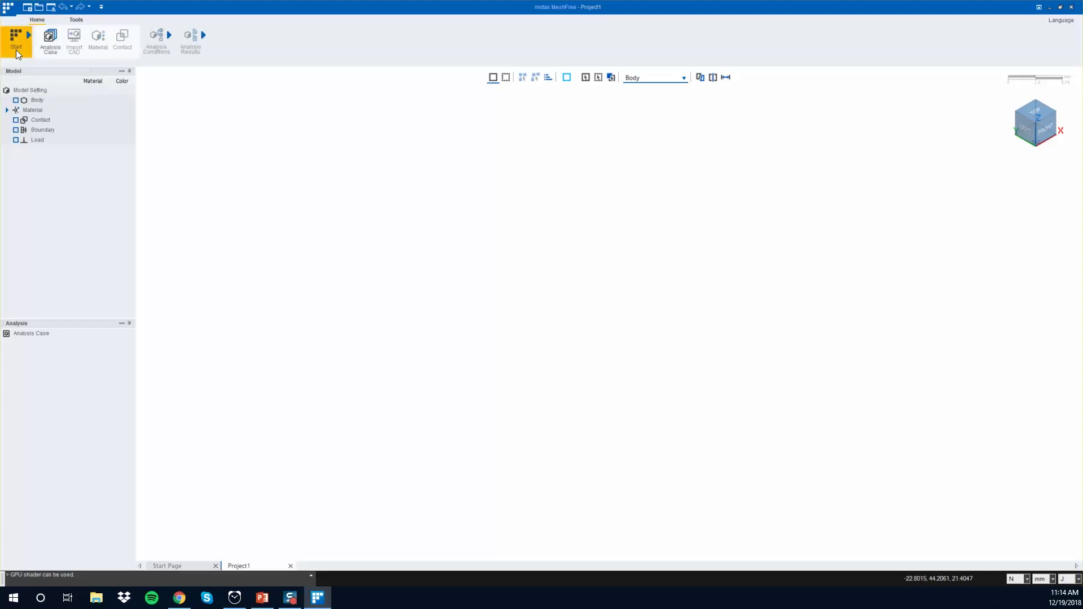
- Add the linear static case Linear Analysis-1 and import origin.X_T from 00_MeshFree _ Start
left_click(49, 46)
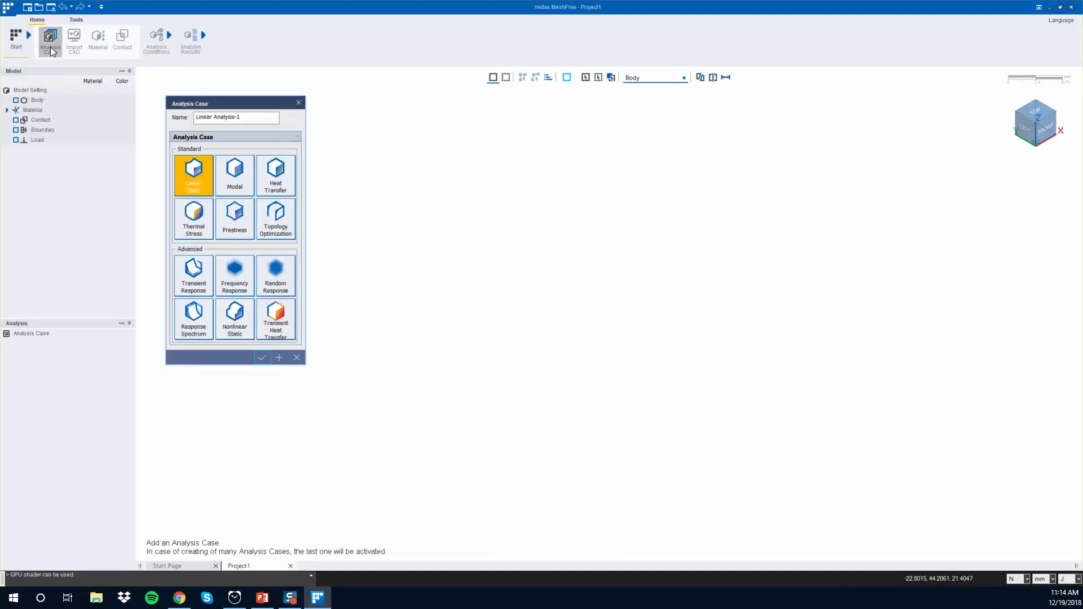
left_click(261, 357)
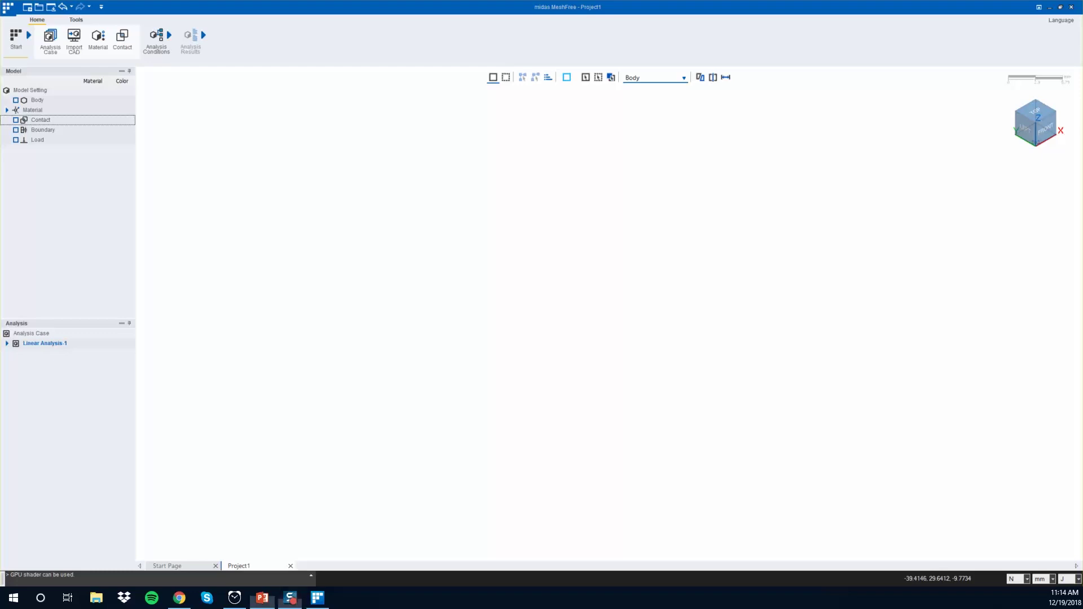
left_click(74, 40)
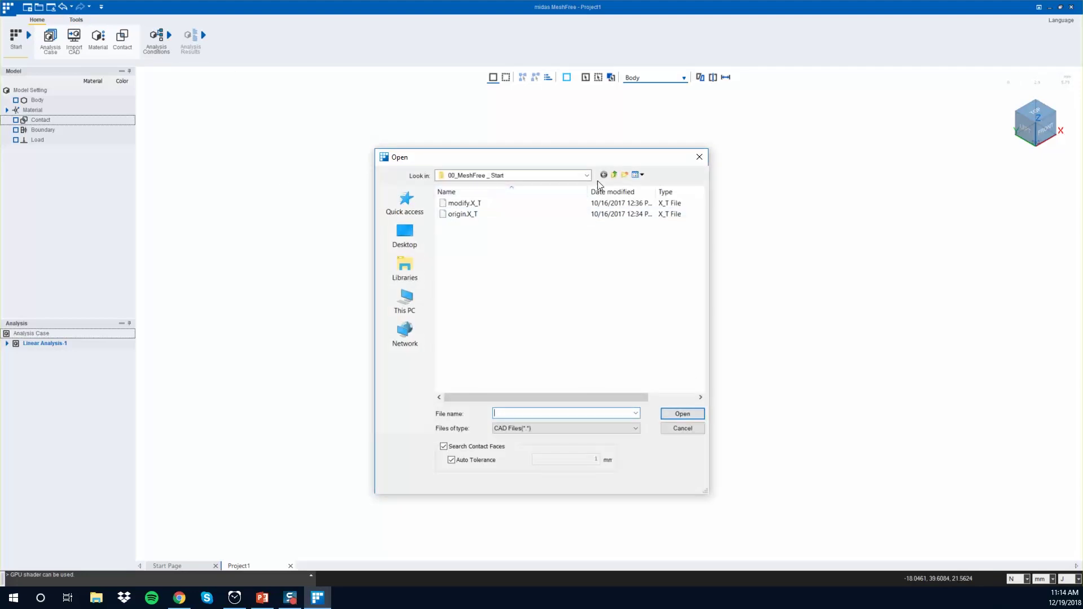
left_click(614, 174)
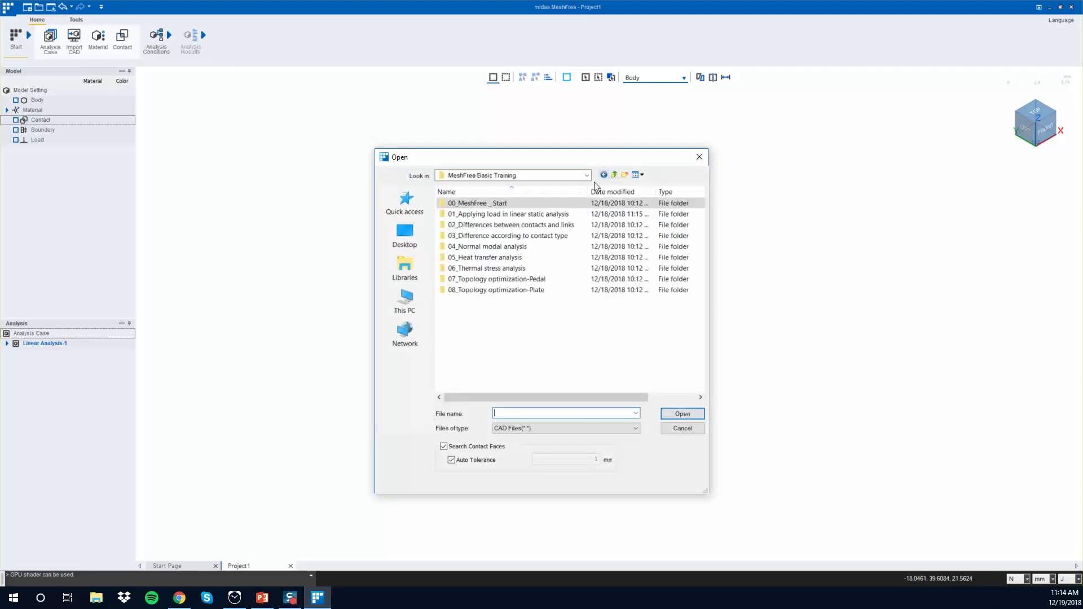
double_click(496, 204)
left_click(476, 217)
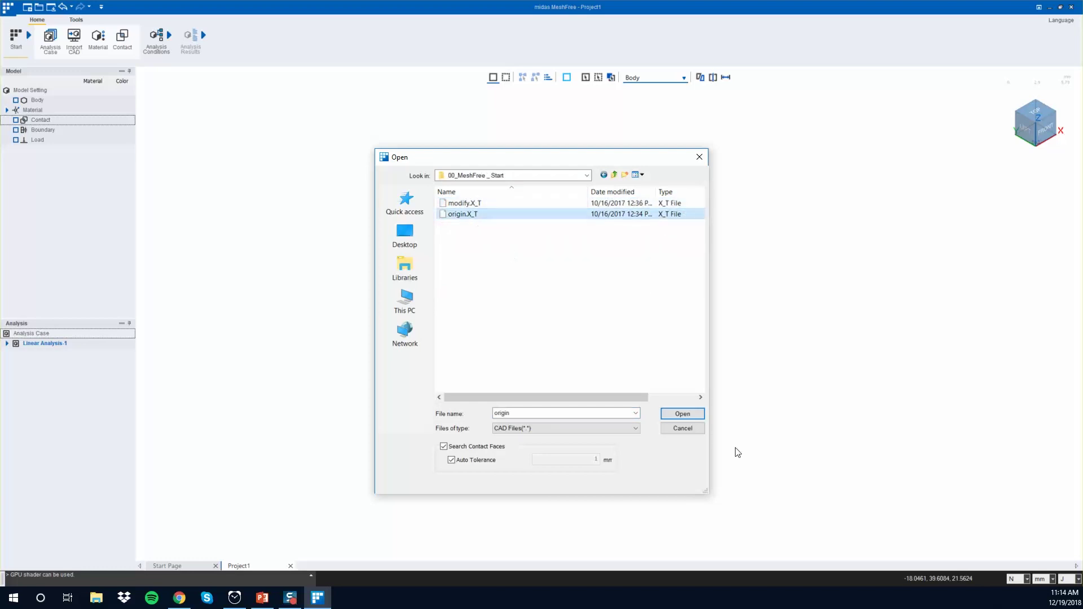
left_click(685, 417)
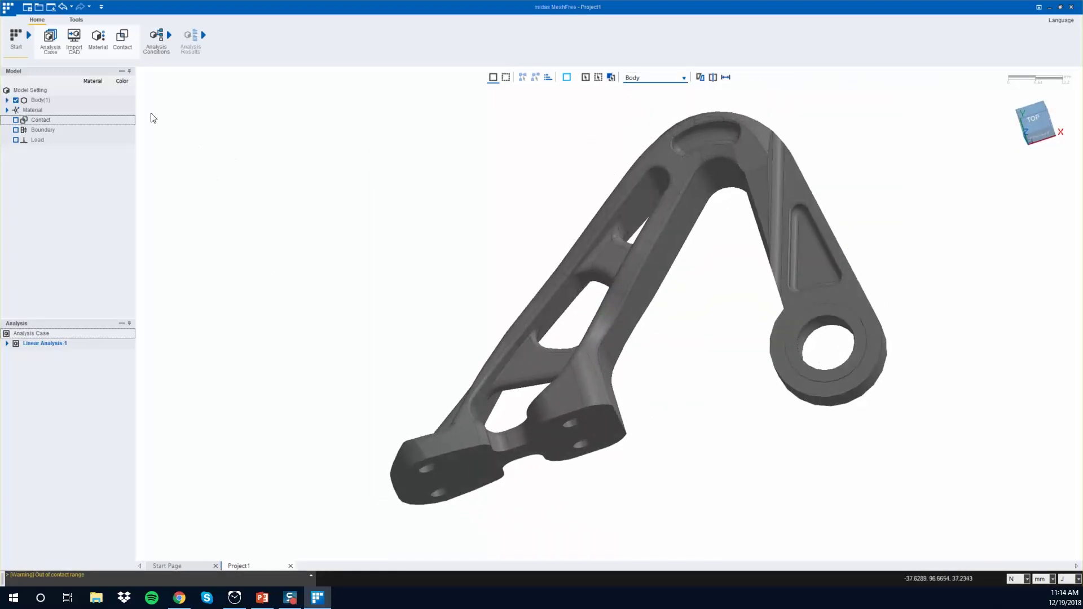
- Add SUS304 from the Steel material library as a new material
left_click(105, 42)
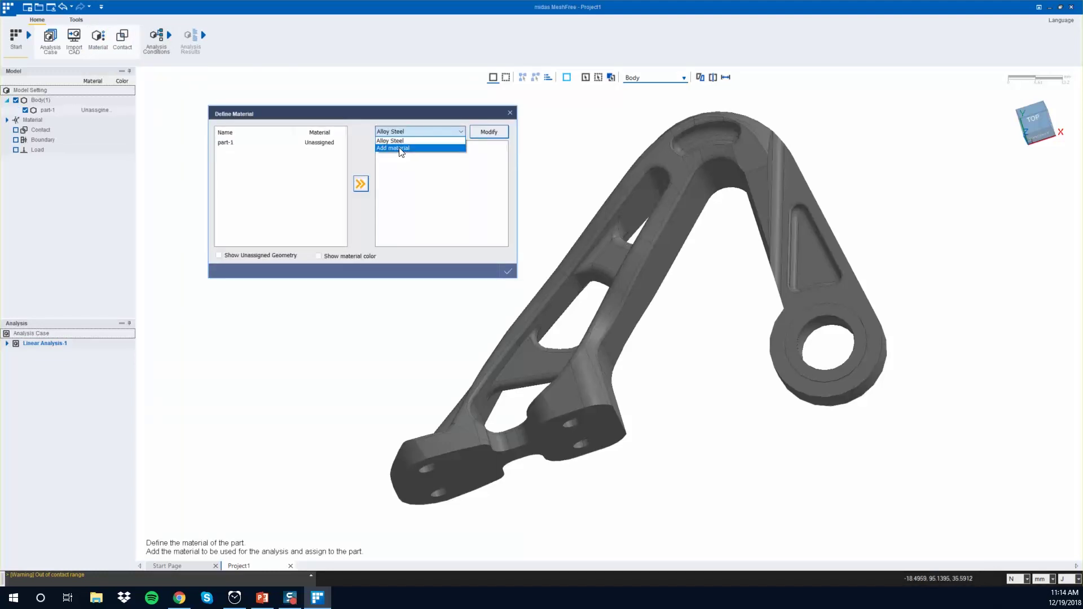
left_click(395, 144)
left_click(299, 125)
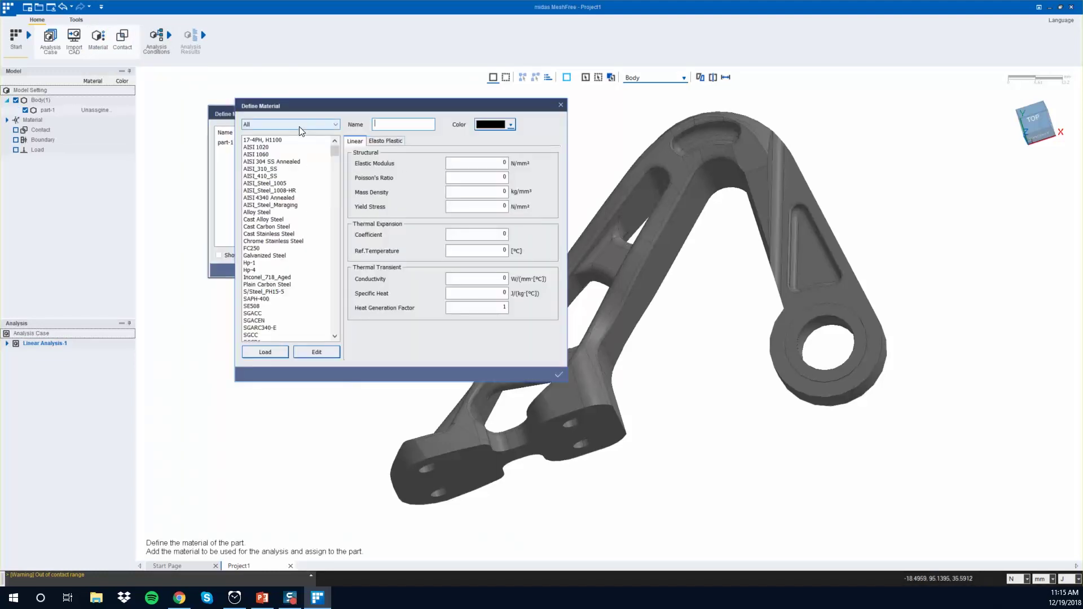
left_click(283, 216)
scroll(282, 219, "down", 3)
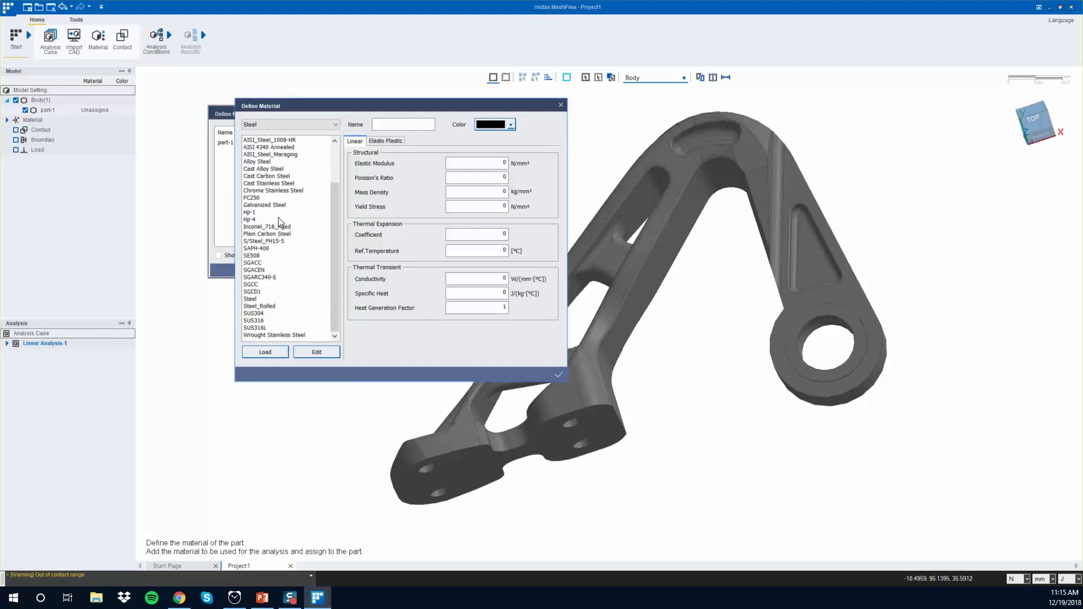
left_click(260, 314)
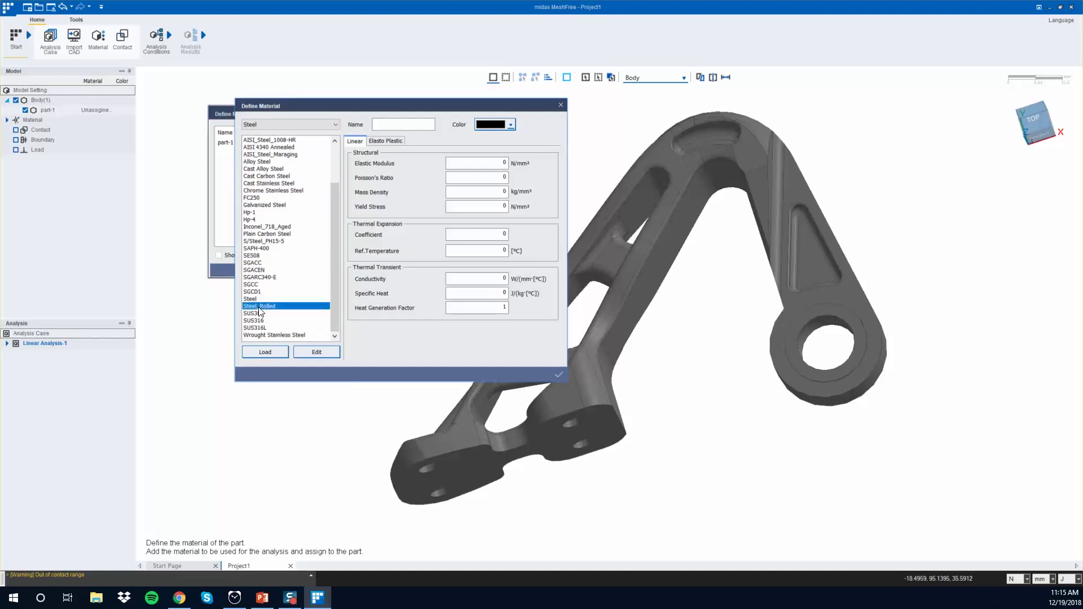
left_click(561, 375)
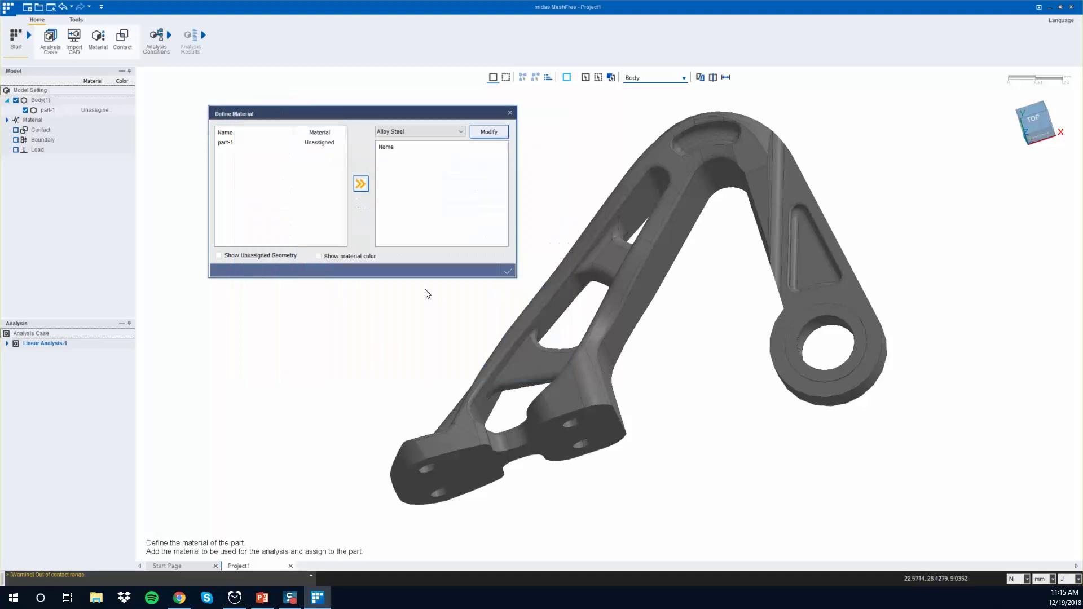
- Assign the SUS304 material to part-1 and close Define Material
left_click(455, 134)
left_click(417, 148)
left_click(307, 144)
left_click(360, 183)
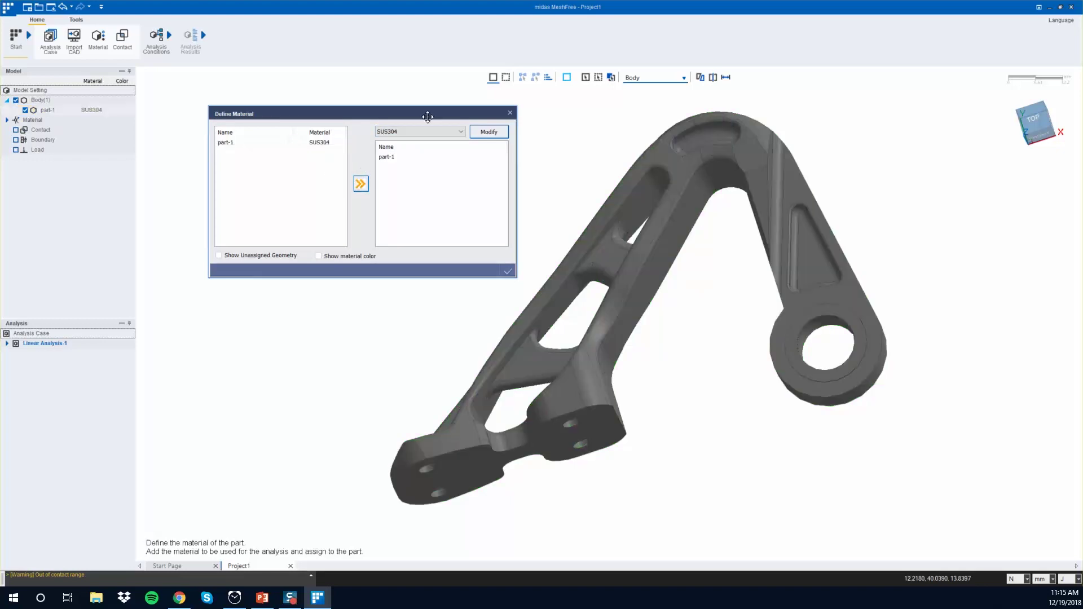
left_click(507, 271)
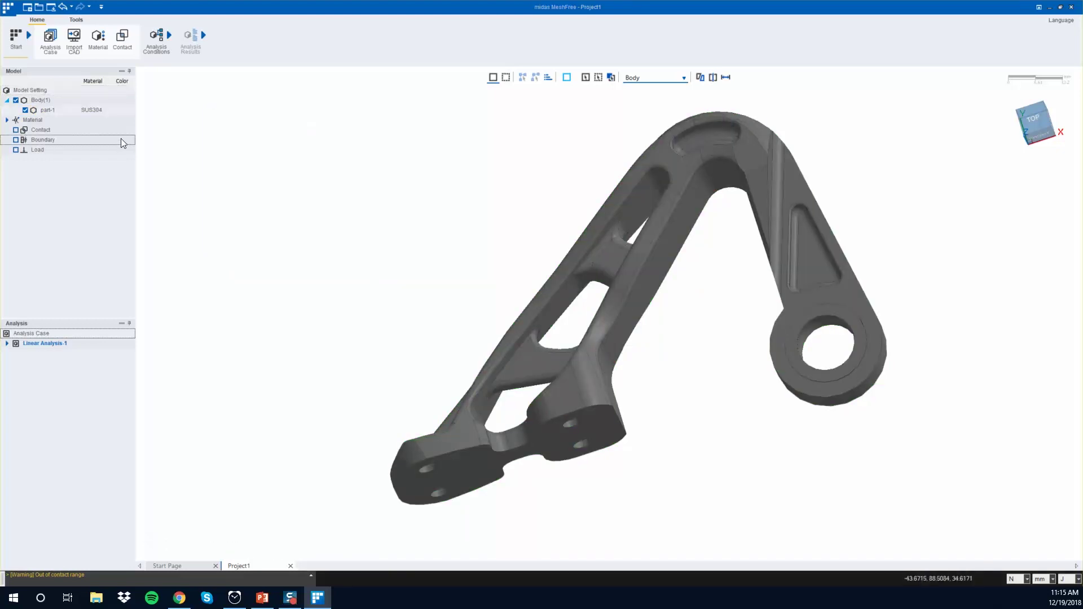
left_click(88, 111)
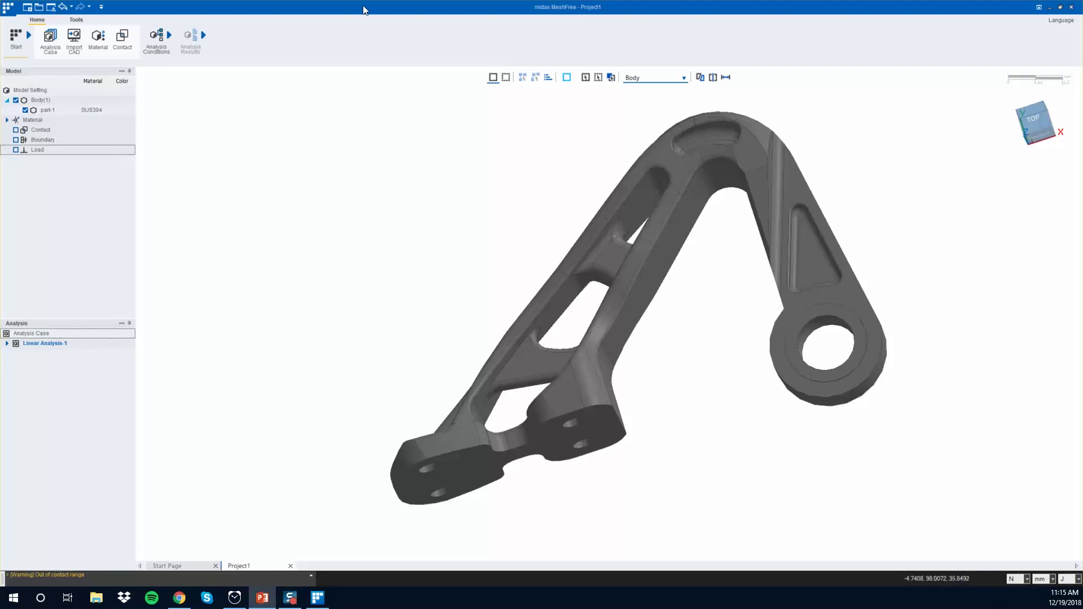
- Start a fixed constraint on the four bolt-hole faces of the bracket base
middle_click_drag(495, 234, 493, 203)
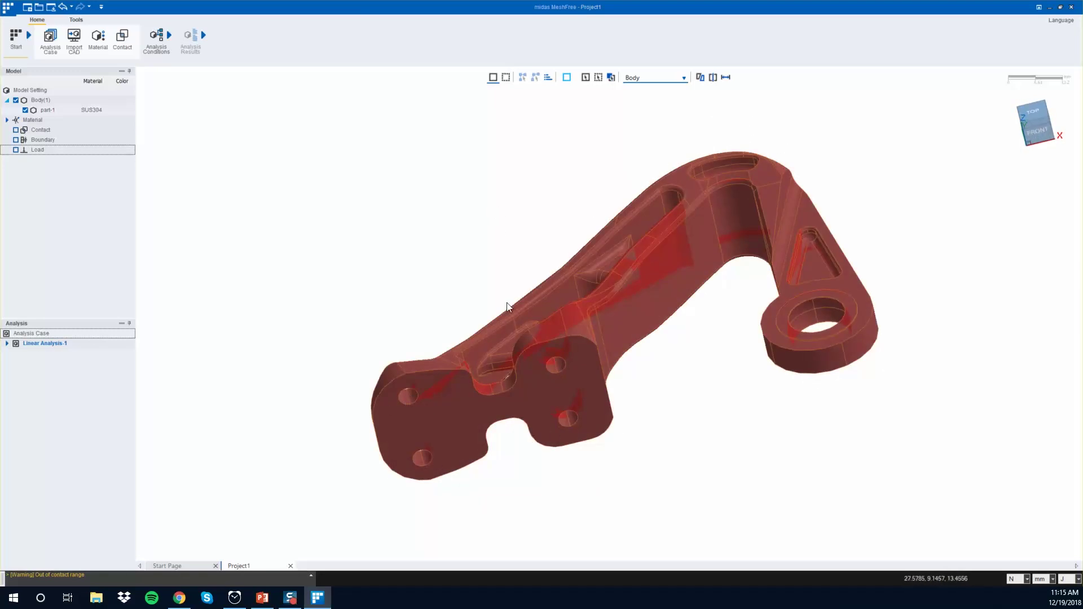
left_click(158, 38)
left_click(95, 48)
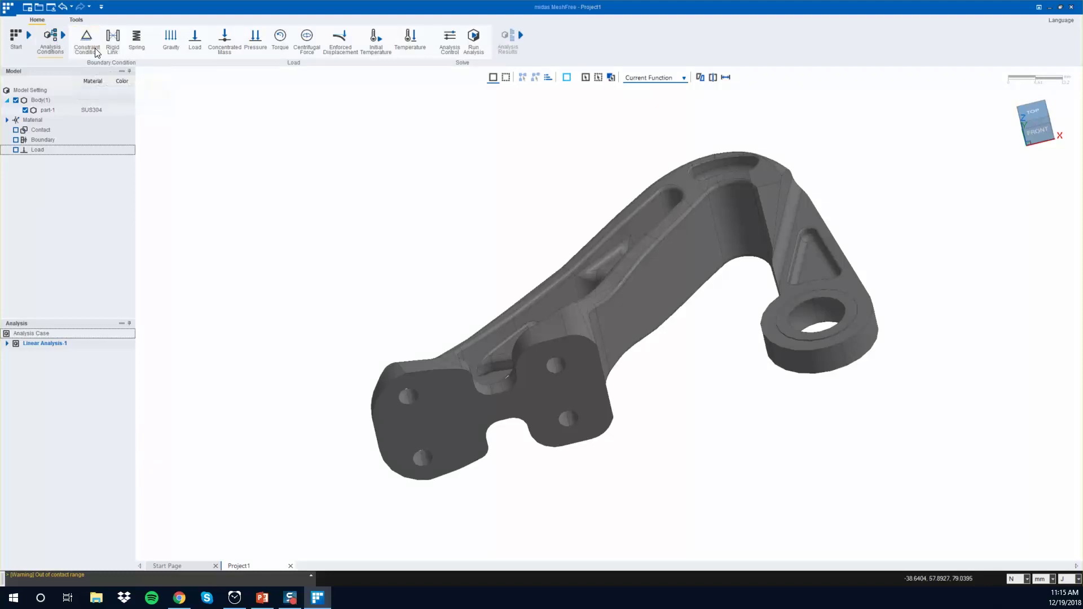
left_click(407, 398)
left_click(418, 460)
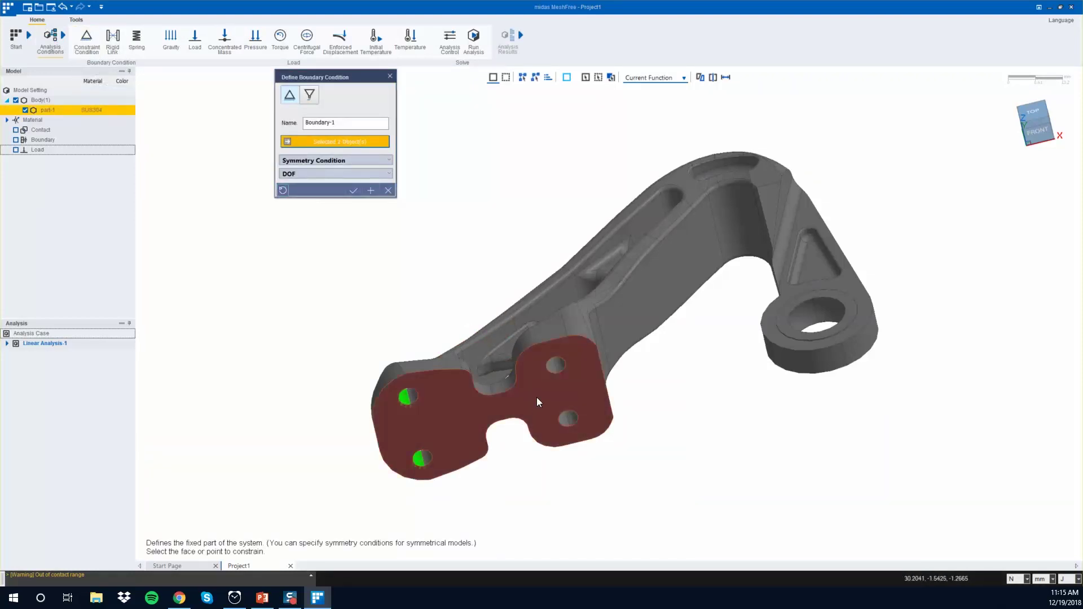
left_click(553, 365)
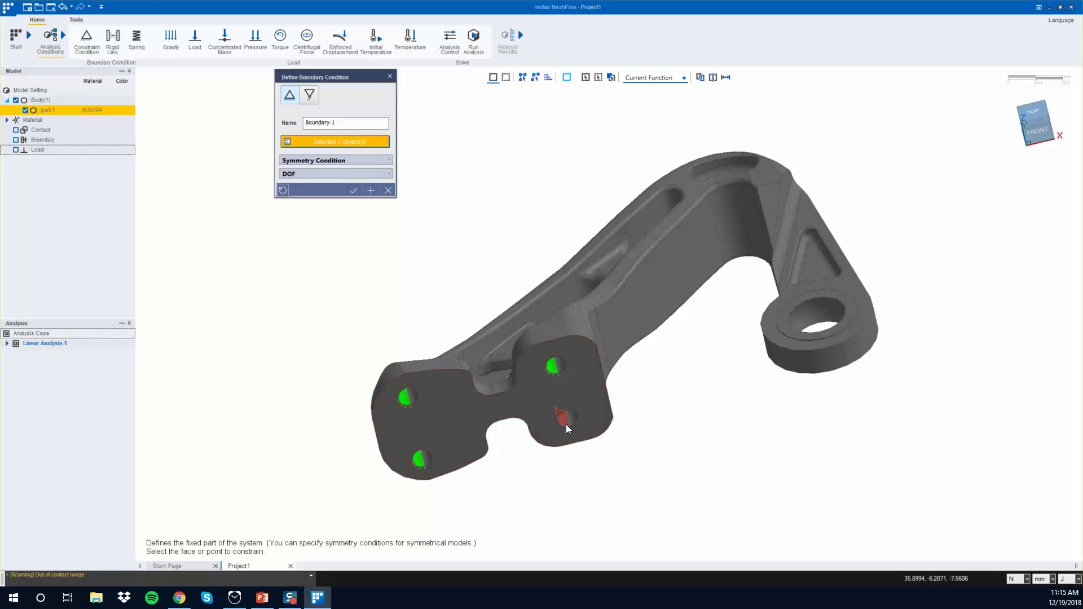
left_click(566, 420)
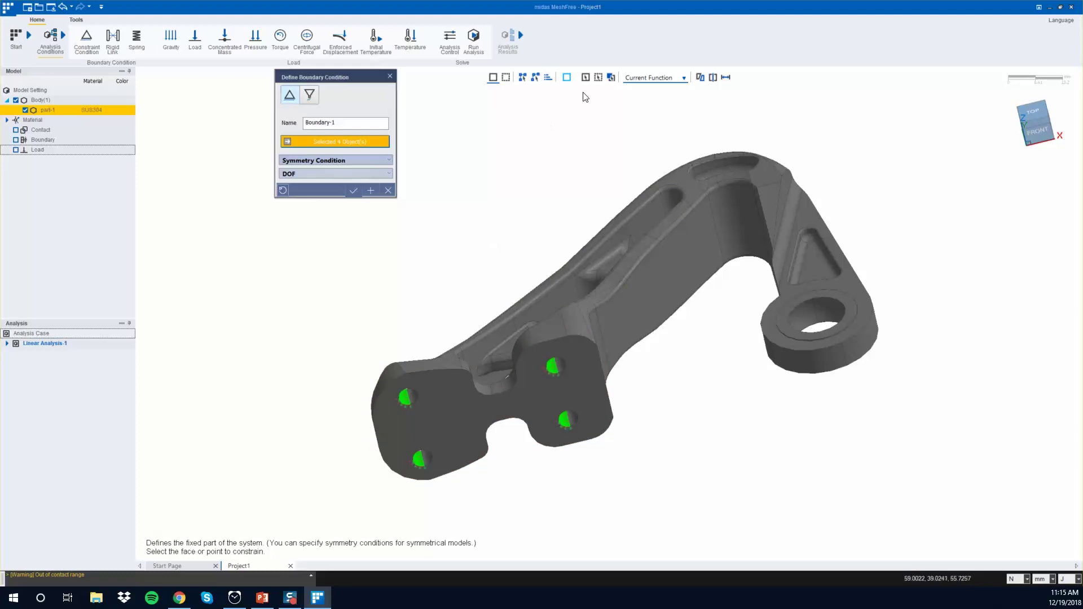
- Add the base's bottom faces and apply the constraint as Boundary-1
left_click(550, 79)
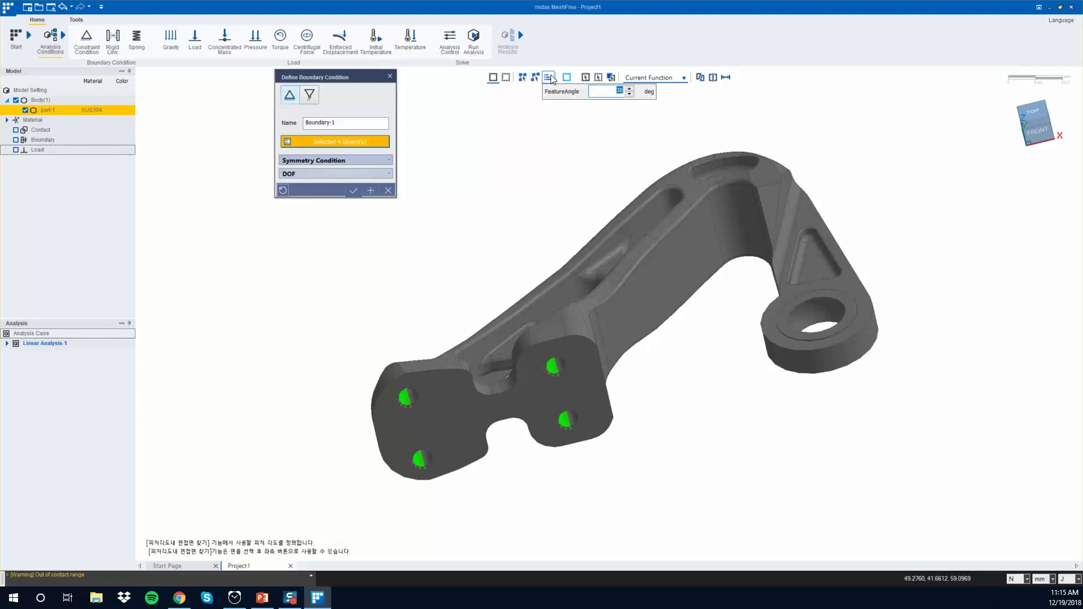
left_click(557, 386)
middle_click_drag(556, 386, 391, 291)
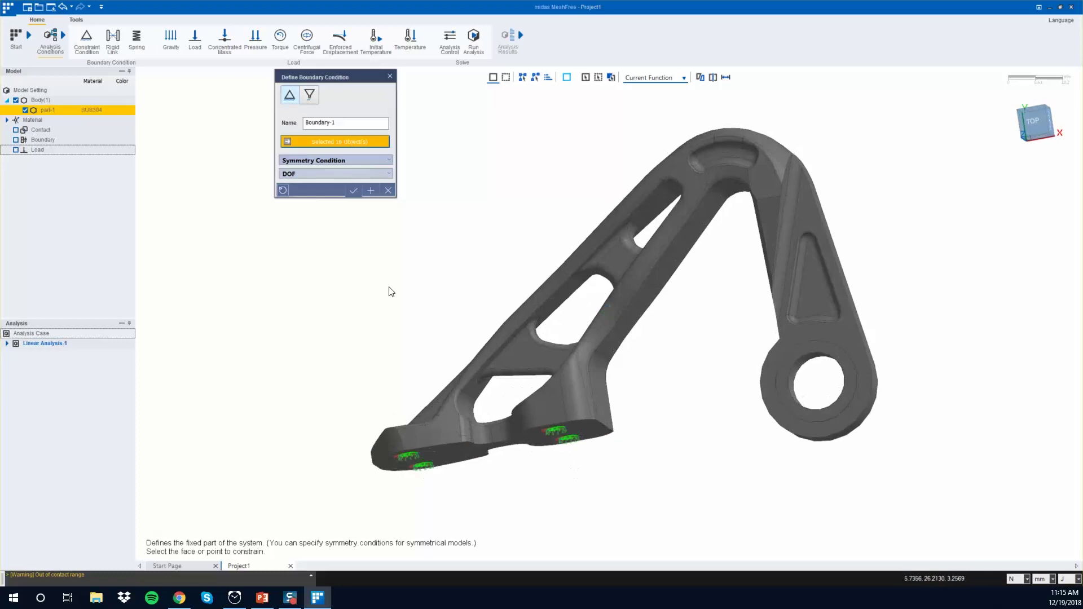
left_click(353, 190)
middle_click_drag(355, 191, 565, 361)
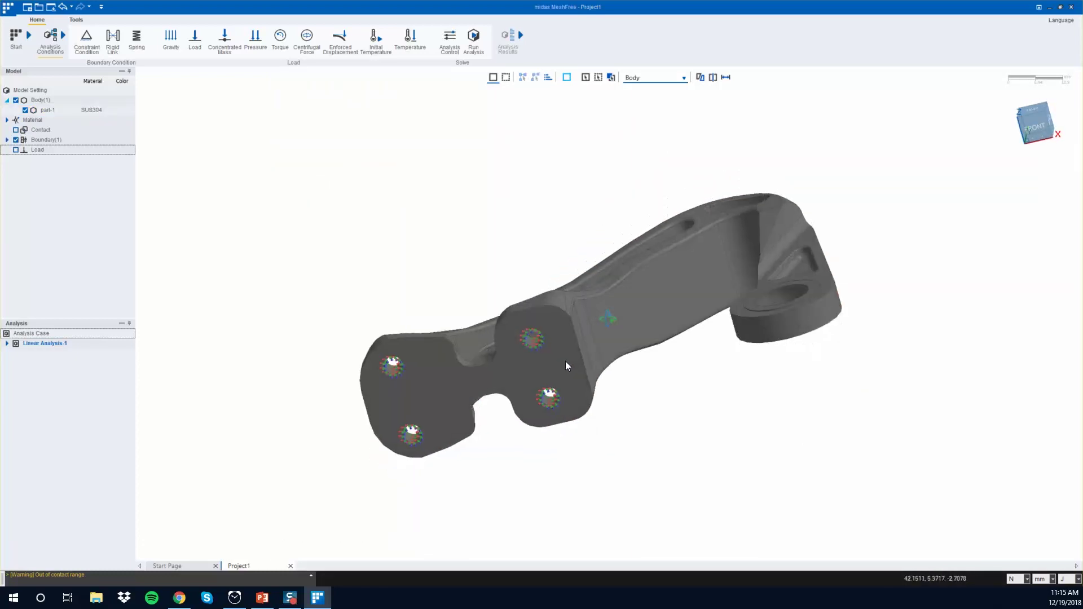
- Apply a force of 250 N in X and -250 N in Y to the lug hole's inner surface
left_click(202, 41)
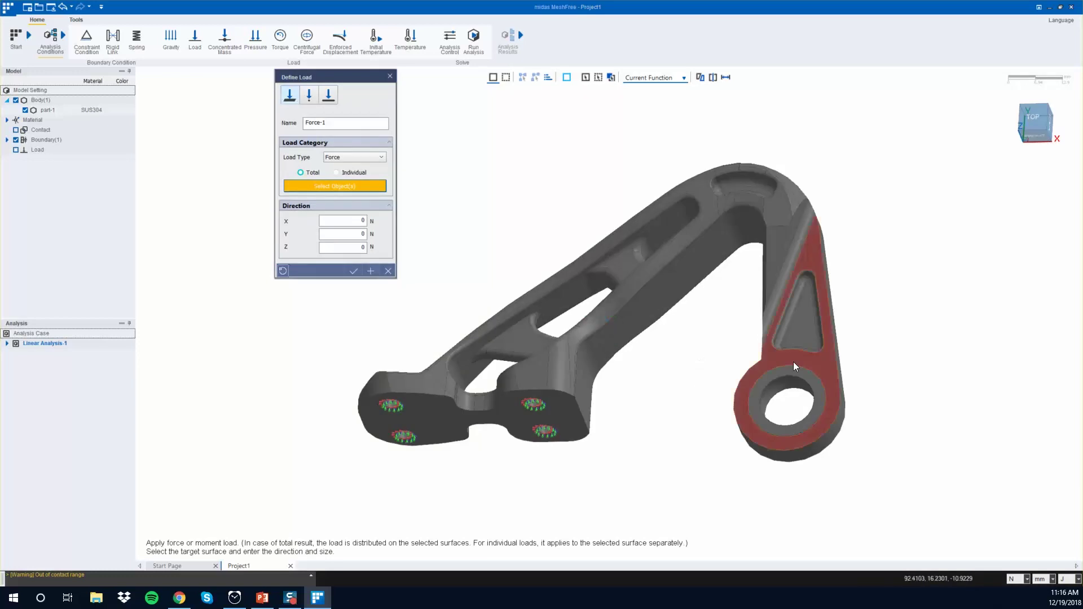
left_click(783, 391)
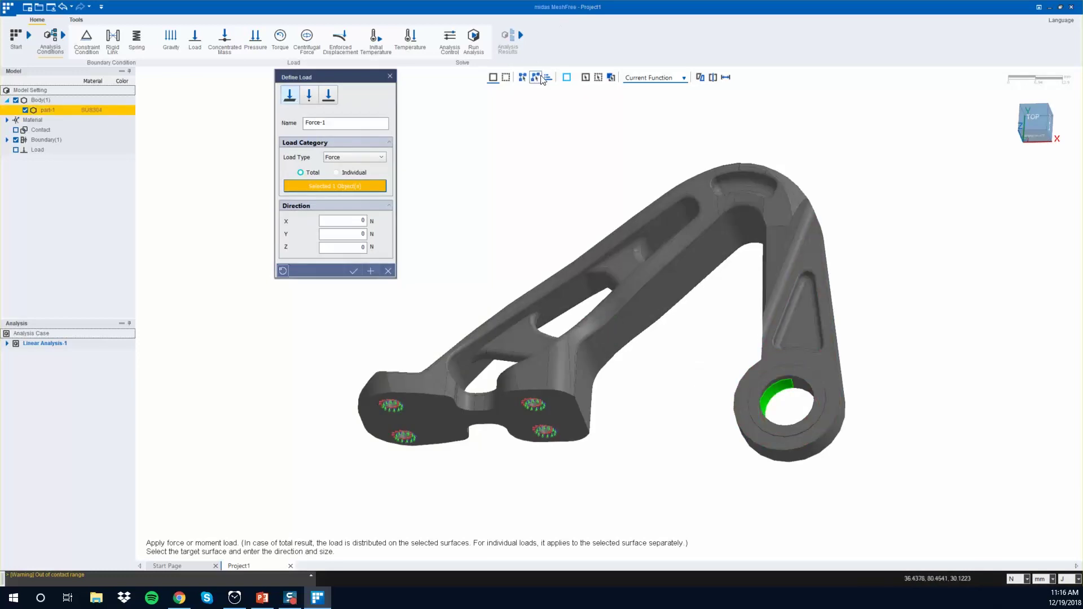
middle_click_drag(597, 133, 844, 288)
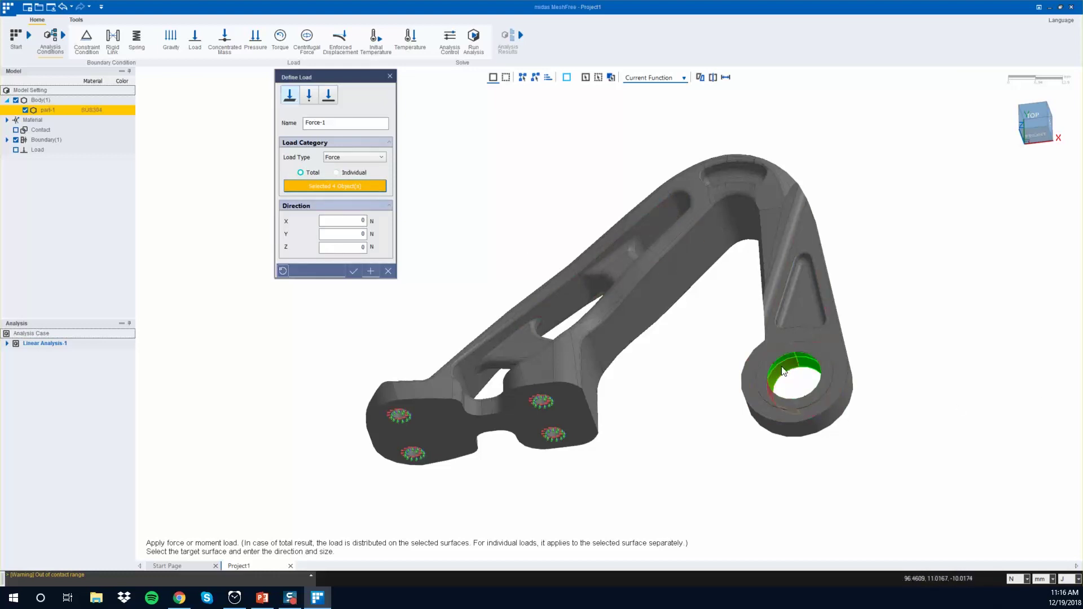
left_click(349, 220)
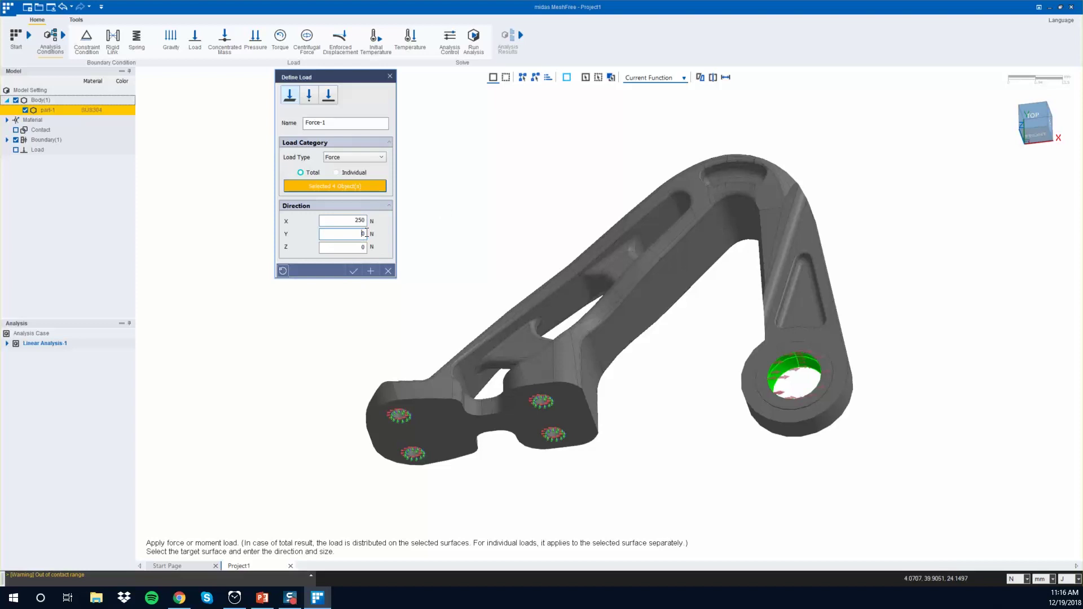
type("25")
left_click(353, 271)
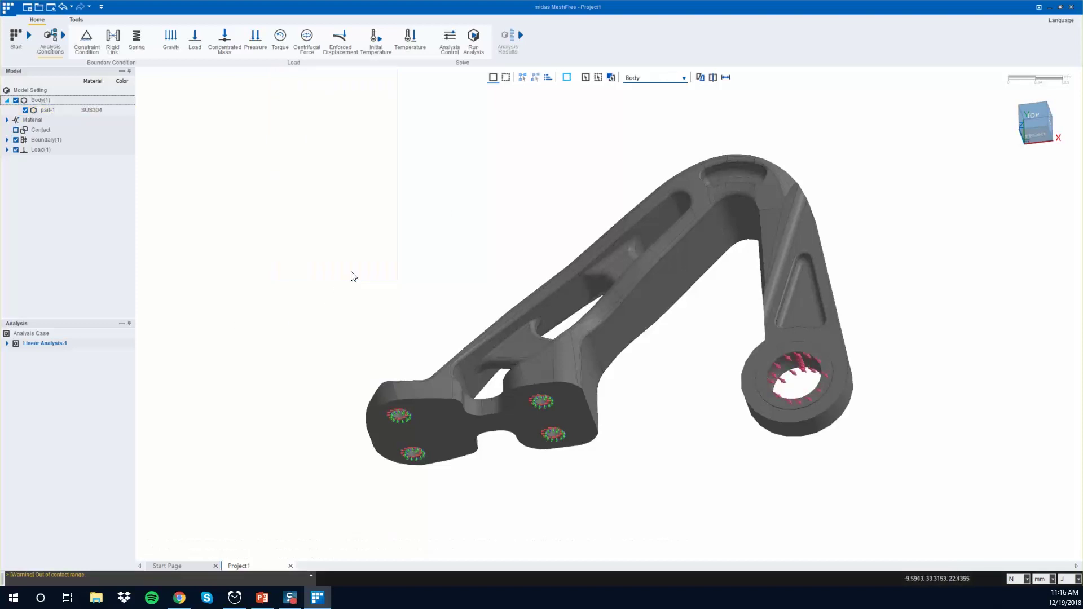
- Run Linear Analysis-1, saving the project as BRACKET
middle_click_drag(609, 370, 619, 392)
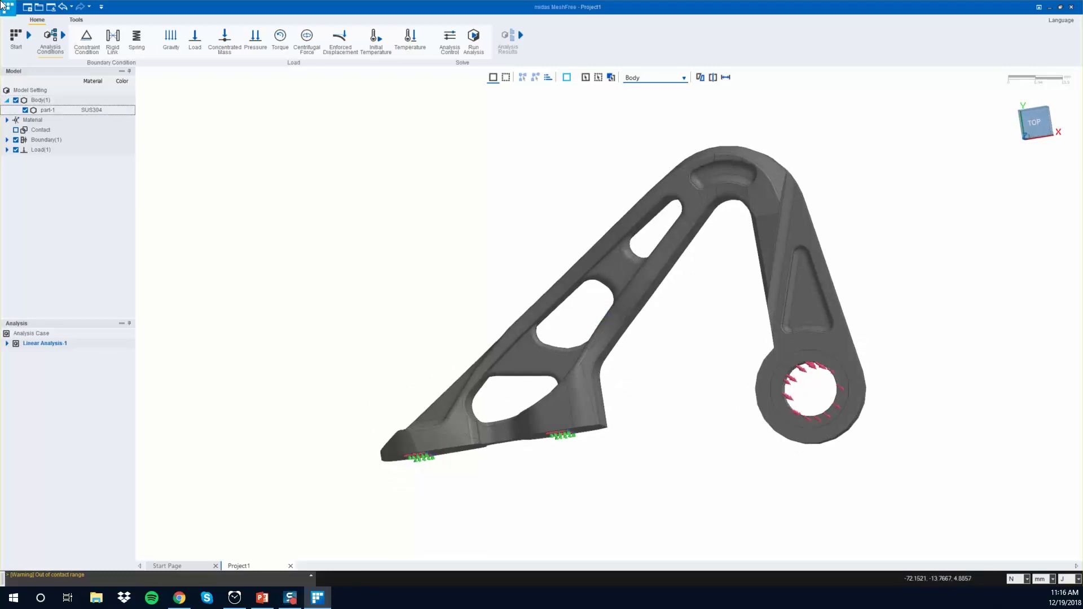
left_click(472, 35)
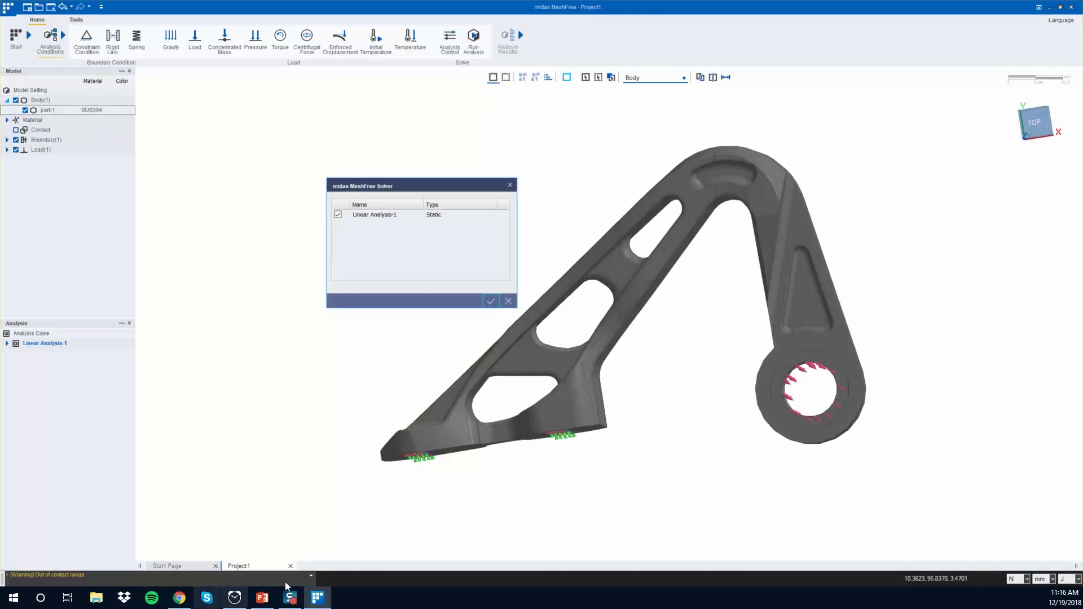
left_click(491, 301)
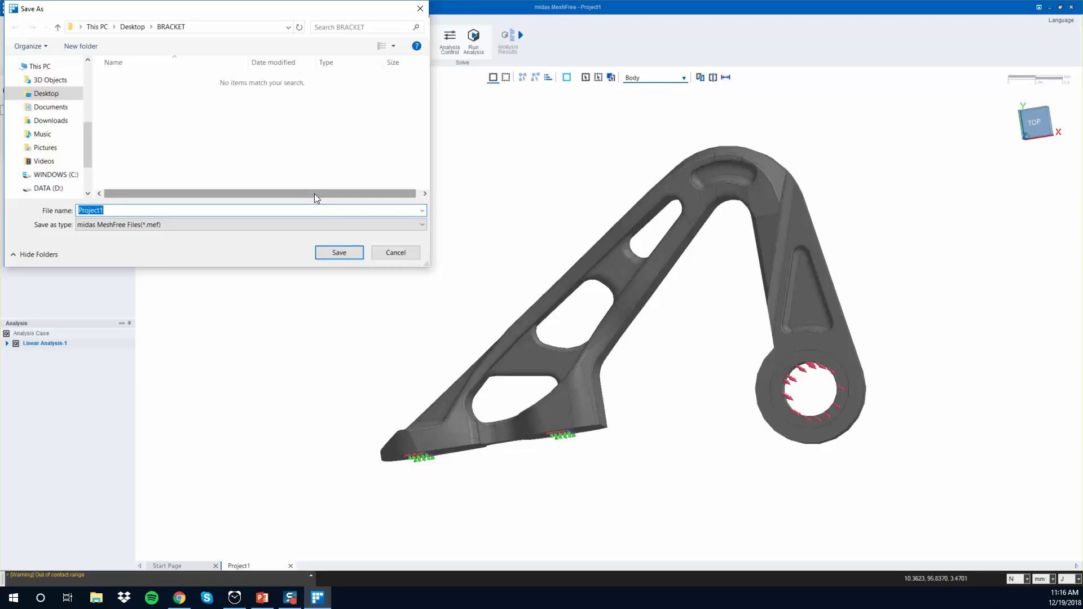
type("b")
left_click(335, 255)
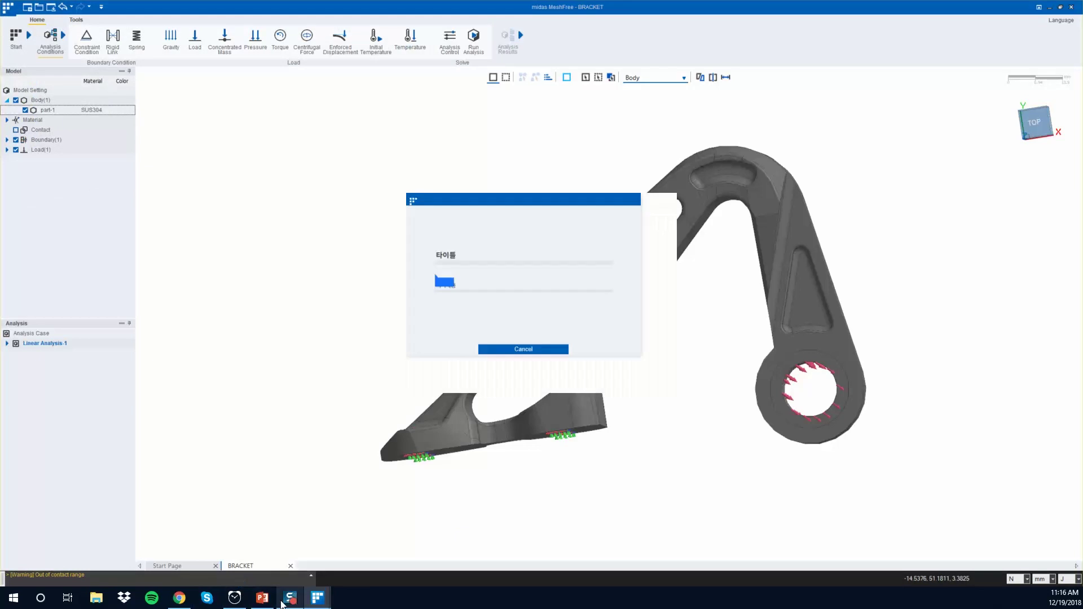
- Time the solve with the Windows stopwatch
left_click(234, 597)
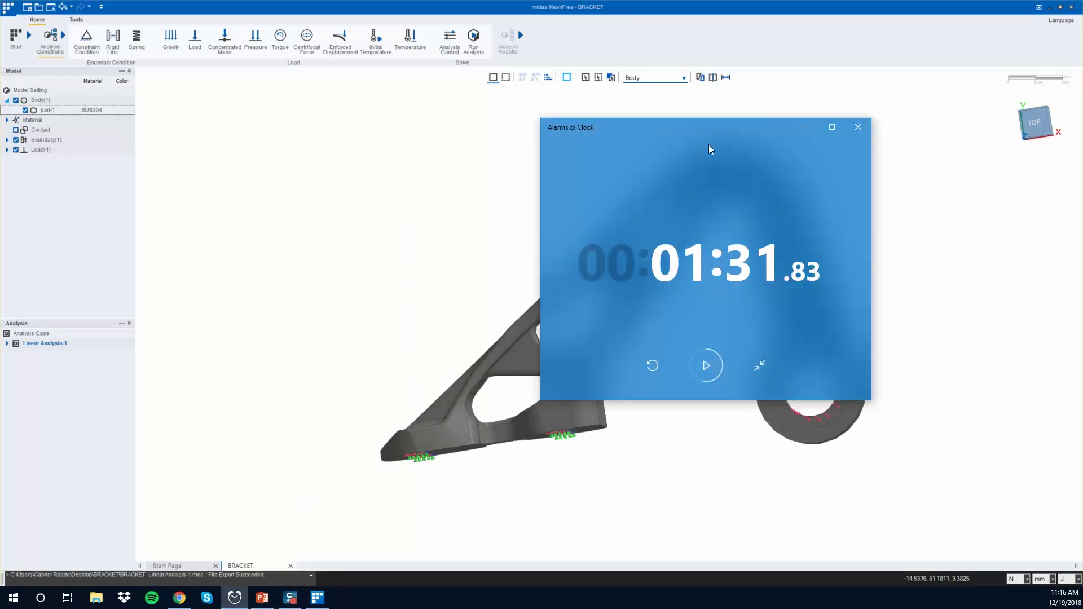
left_click_drag(715, 131, 754, 133)
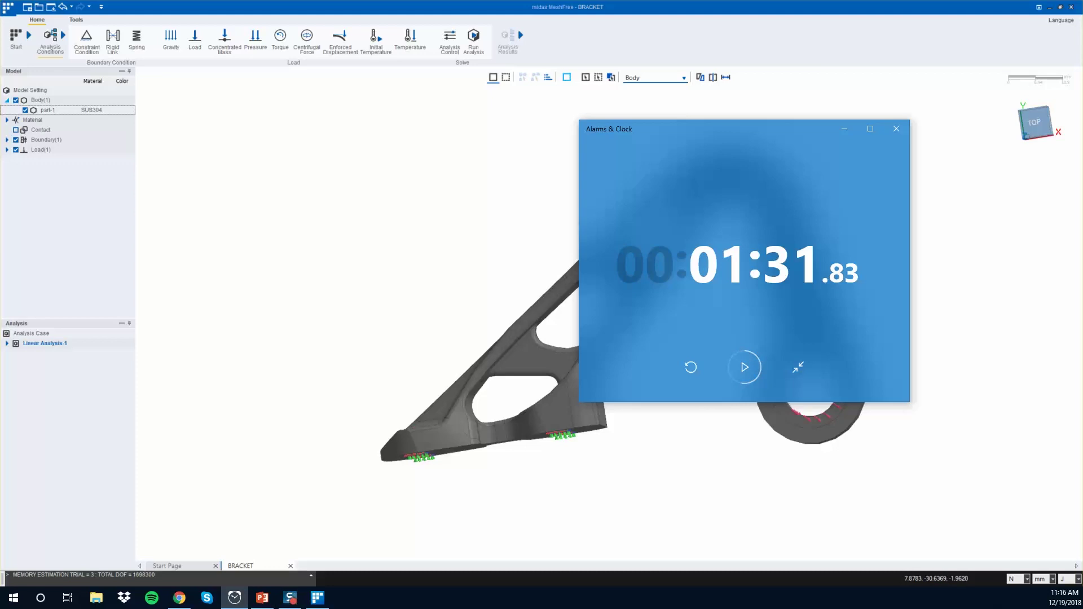
key("alt+Tab")
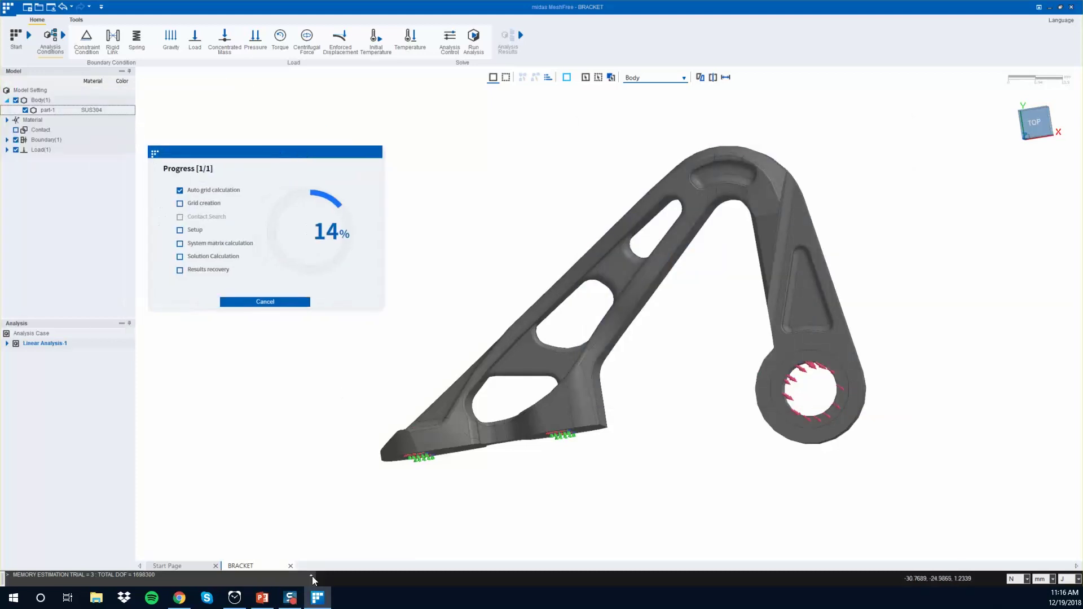
left_click(245, 601)
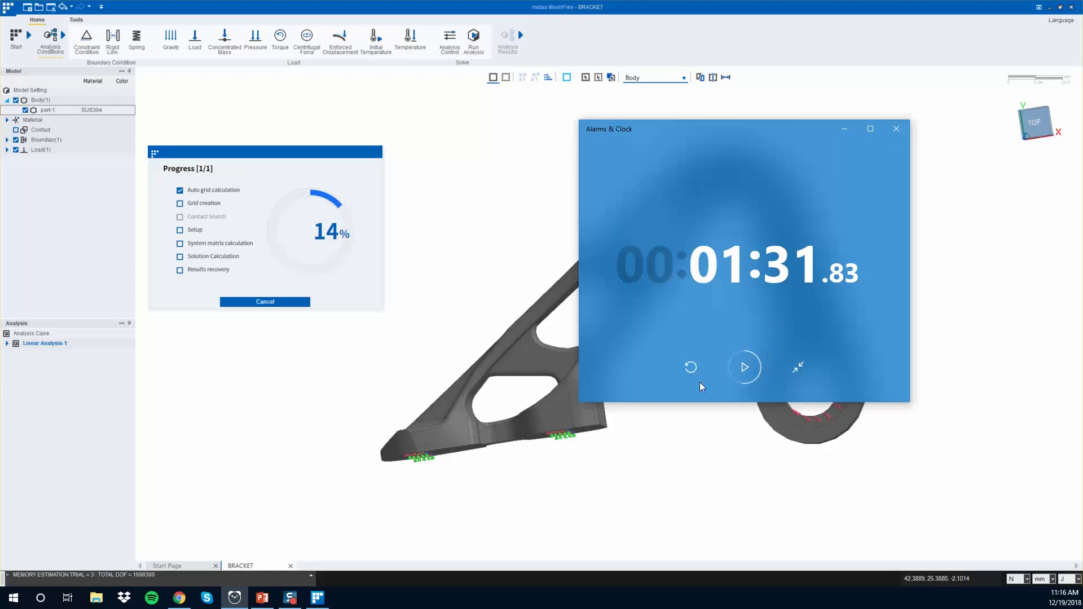
left_click(690, 367)
left_click(744, 367)
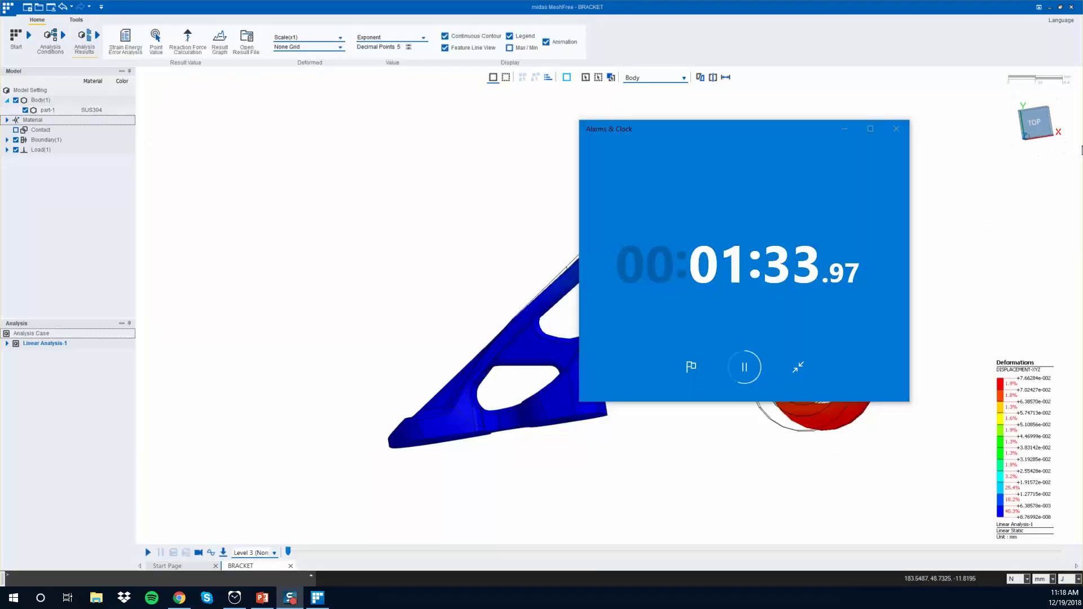
left_click(744, 367)
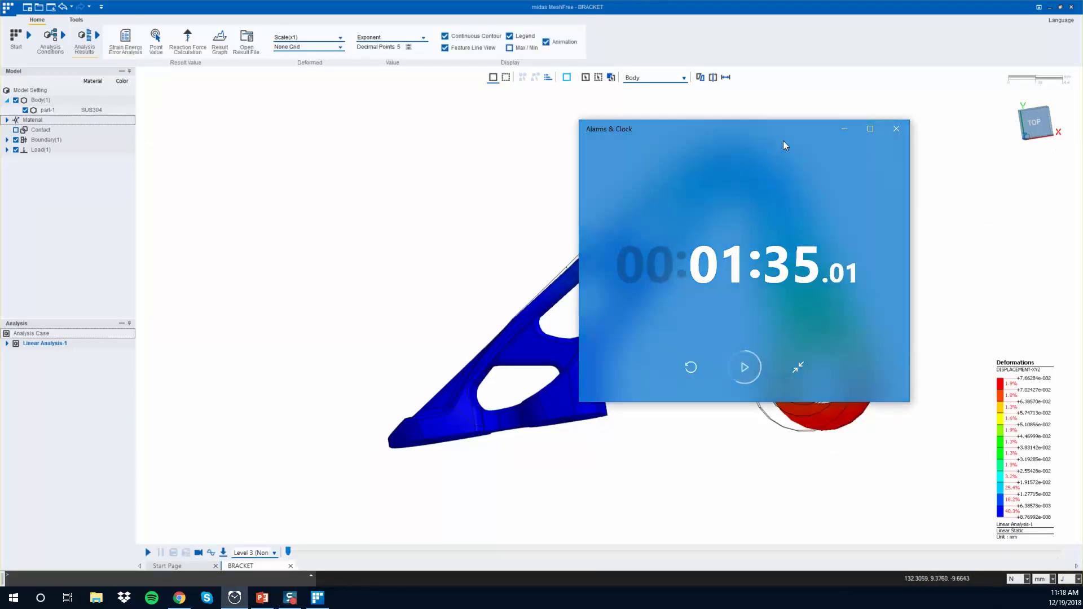
- Move the stopwatch aside, hide feature lines and keep a continuous contour
left_click_drag(784, 133, 262, 106)
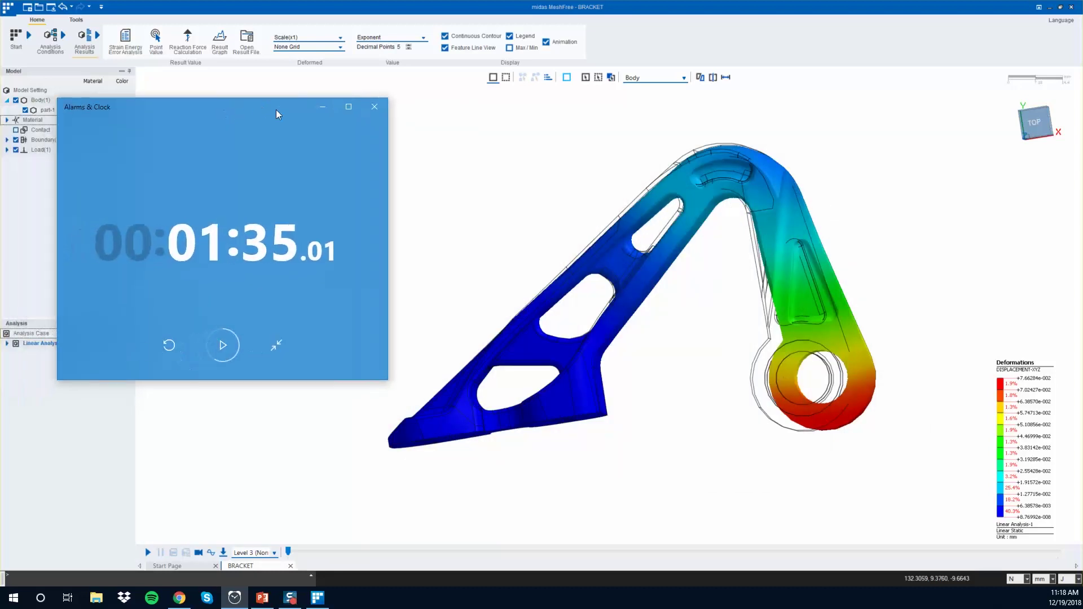
left_click(324, 107)
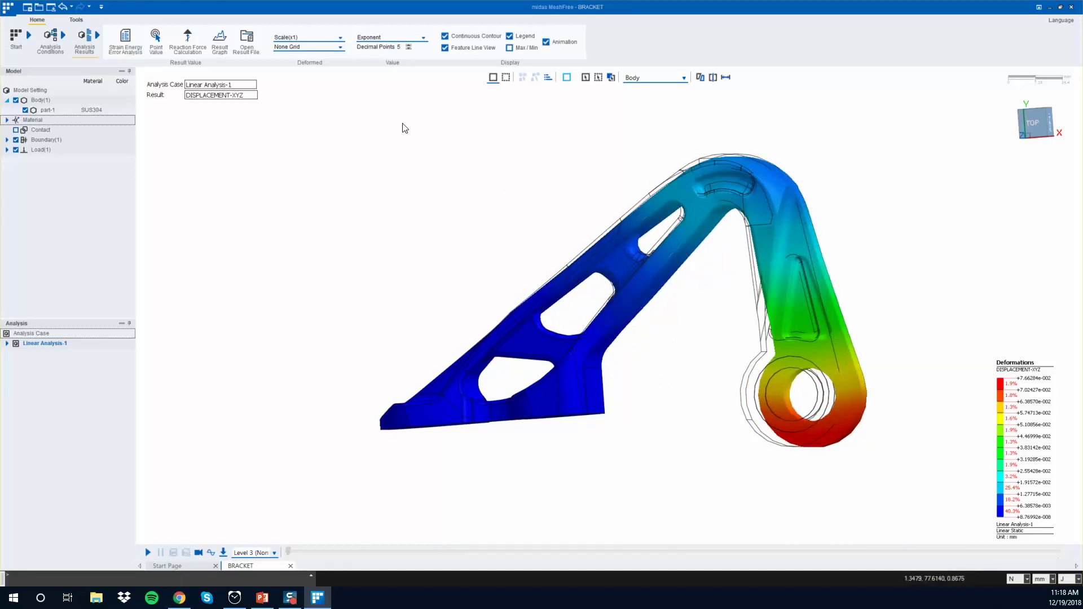
left_click(445, 48)
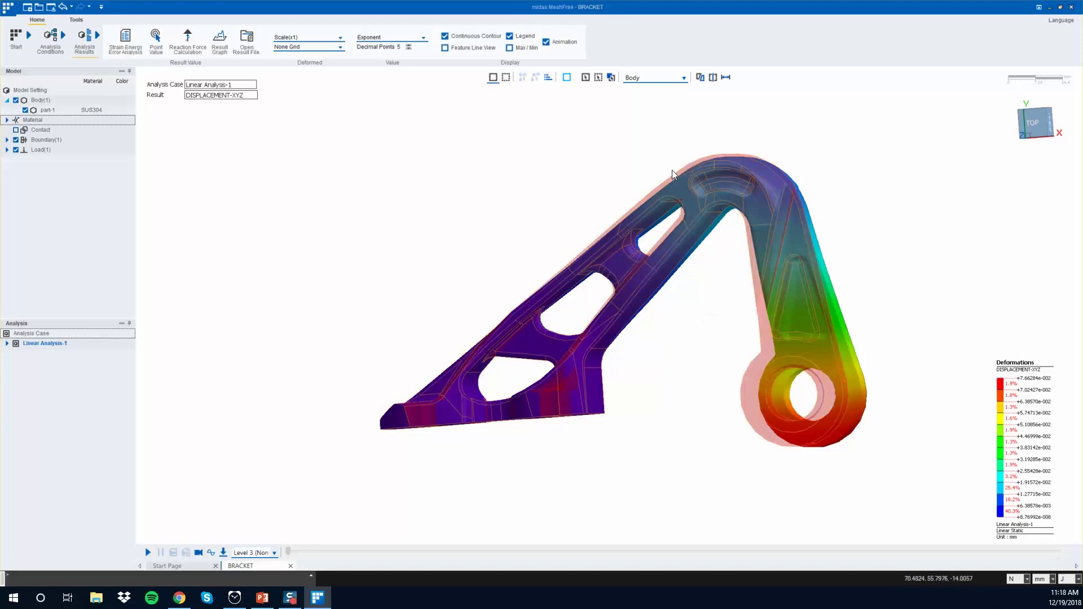
left_click(474, 37)
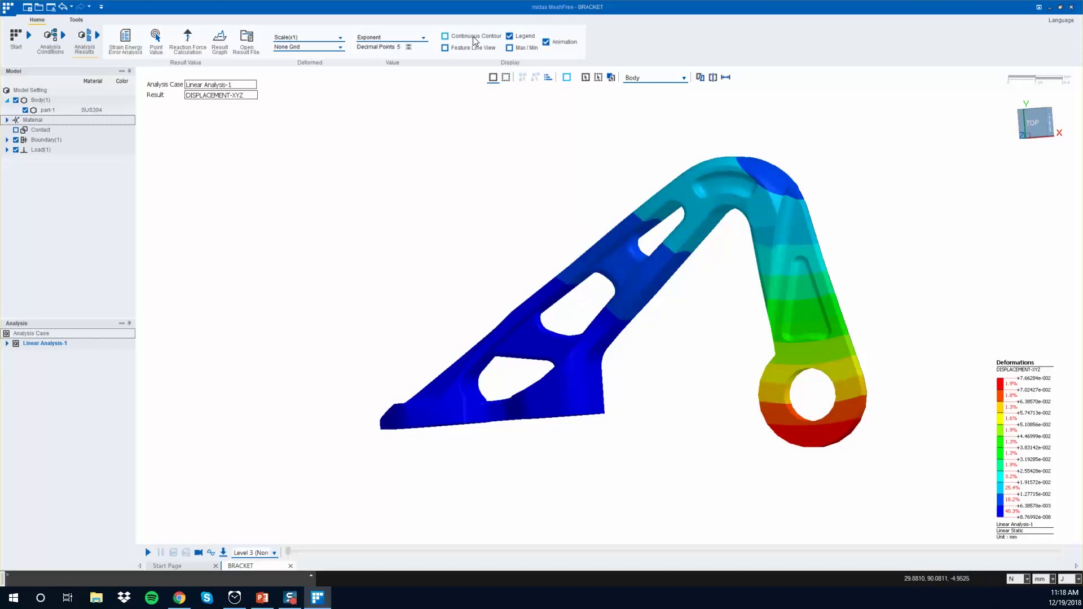
left_click(473, 39)
middle_click_drag(539, 273, 558, 278)
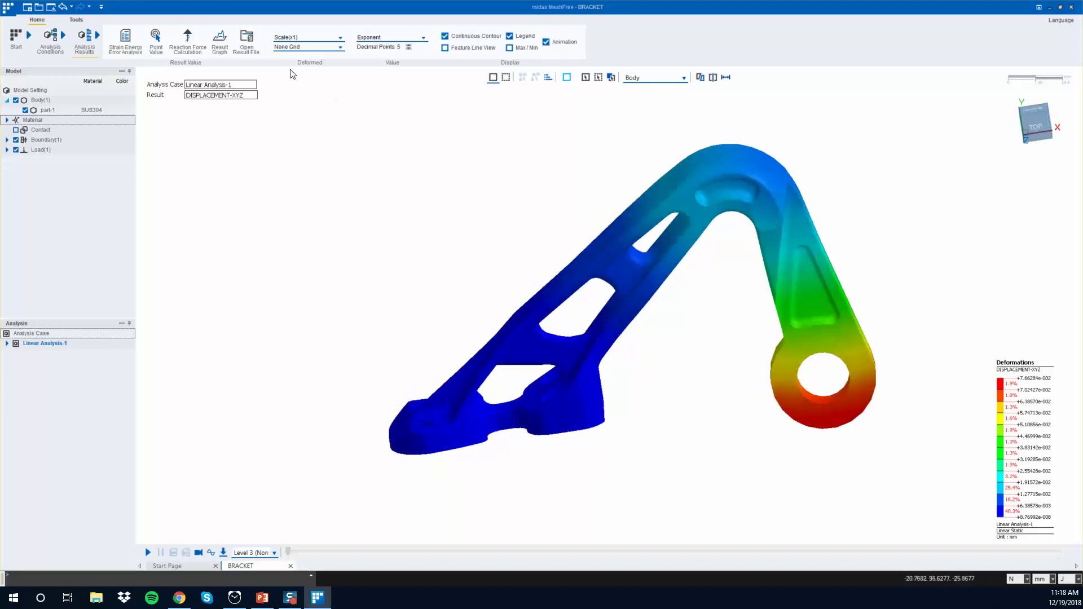
- Show the undeformed STRESS VON MISES contour and orbit to inspect it
left_click(313, 38)
left_click(292, 99)
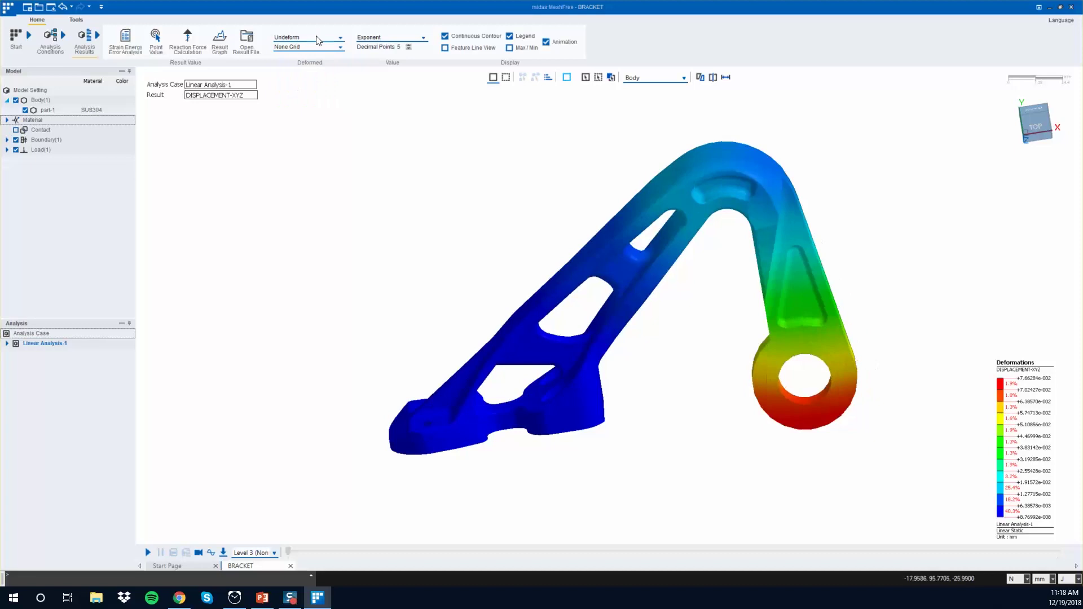
left_click(317, 38)
left_click(321, 285)
left_click(237, 96)
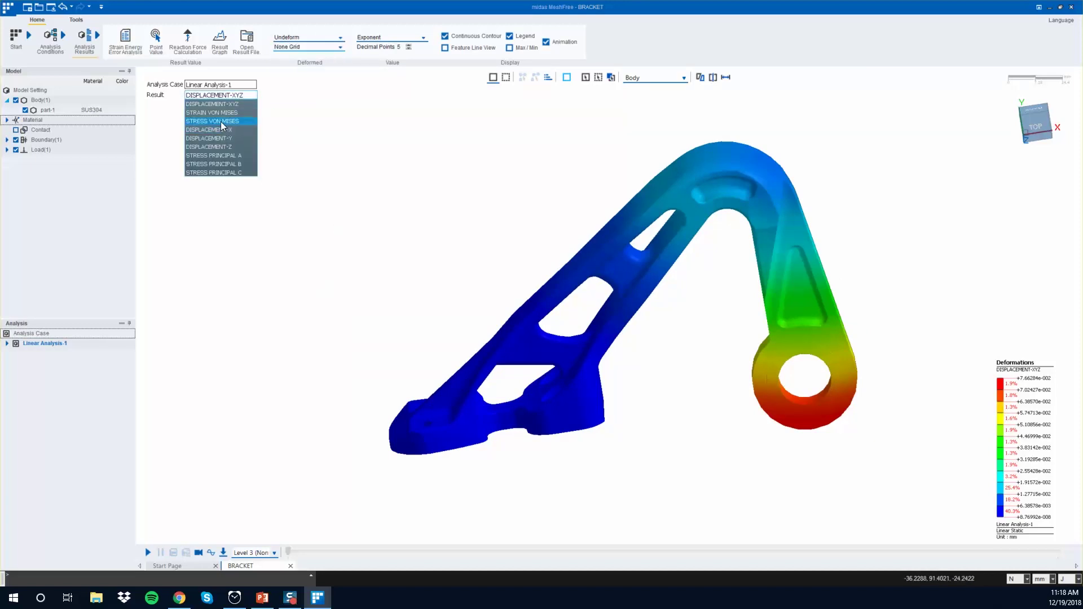
left_click(222, 120)
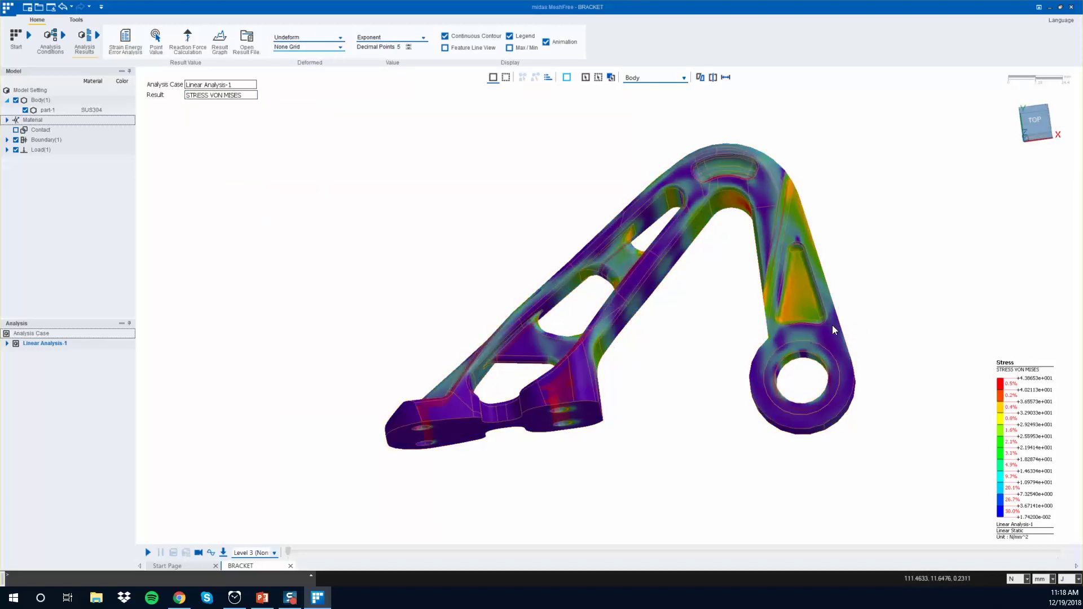
middle_click_drag(831, 325, 788, 351)
middle_click_drag(729, 406, 770, 336)
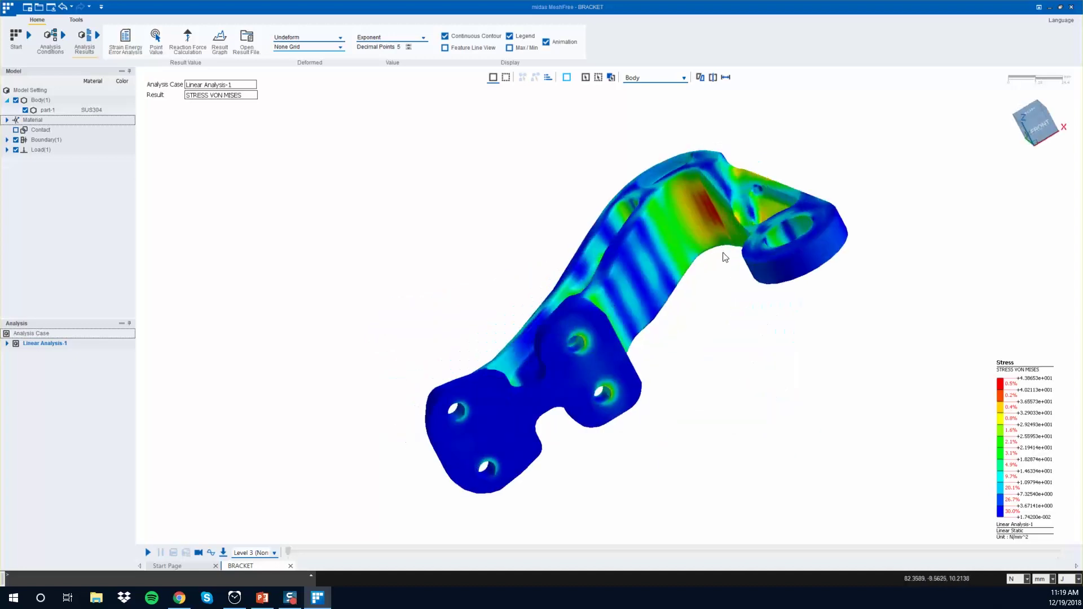
middle_click_drag(705, 216, 426, 225)
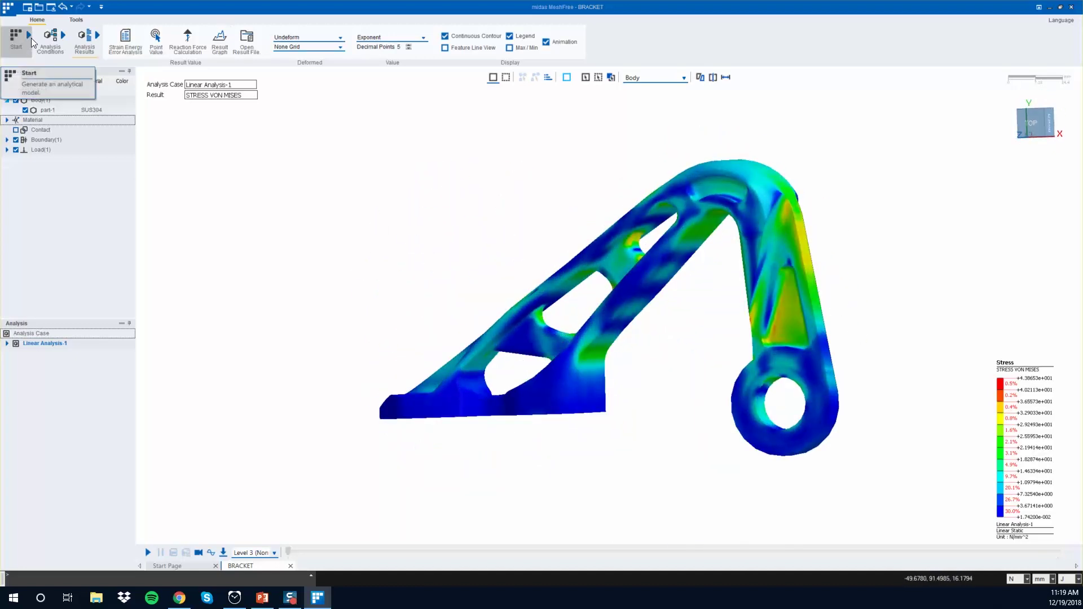
- Create a new empty project, Project2
left_click(14, 10)
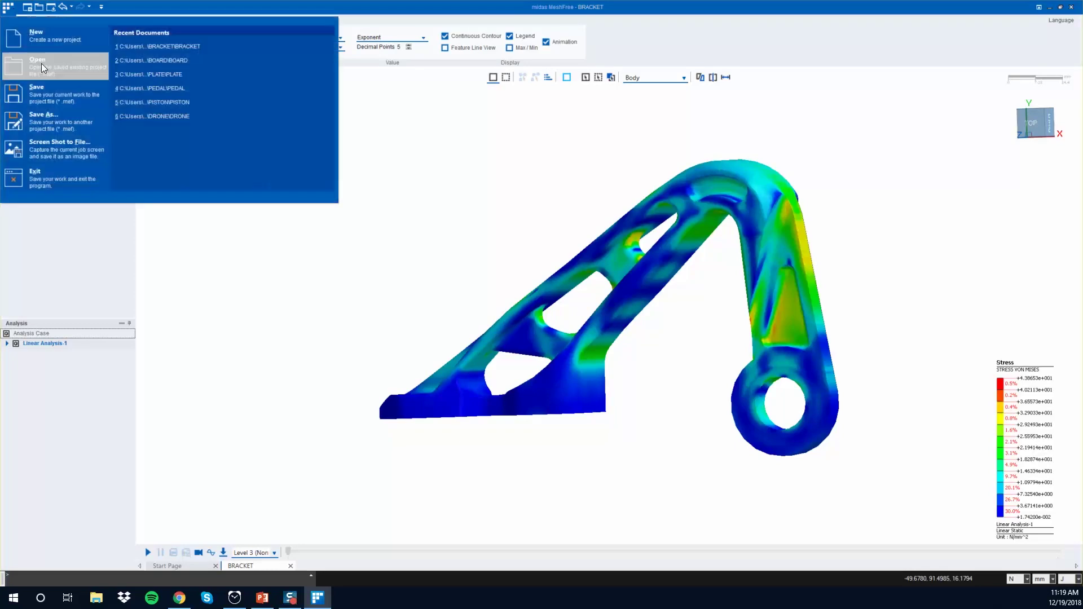
left_click(9, 8)
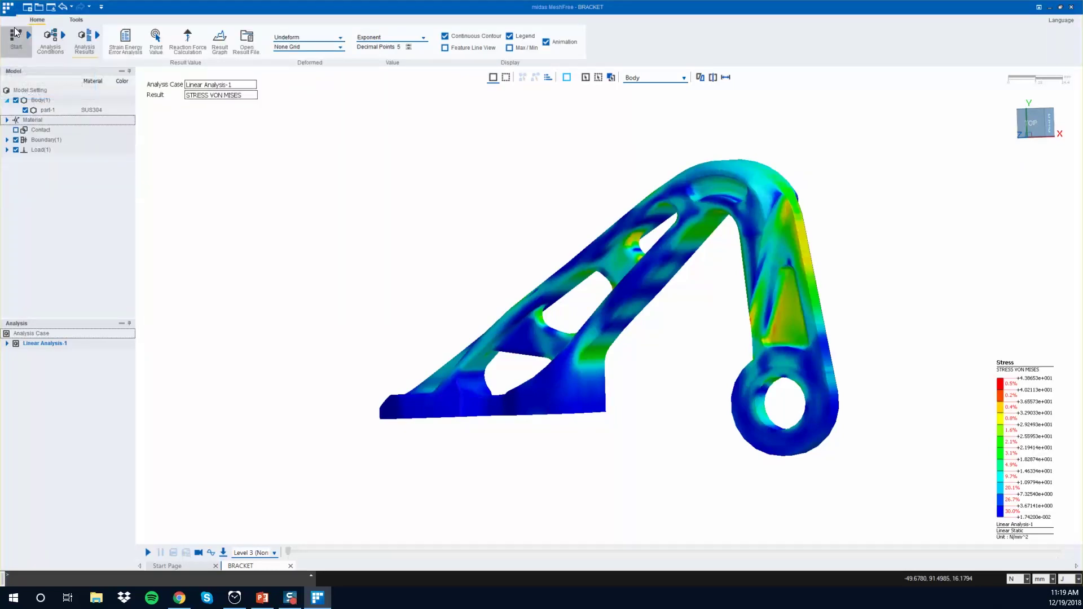
left_click(7, 8)
key("Escape")
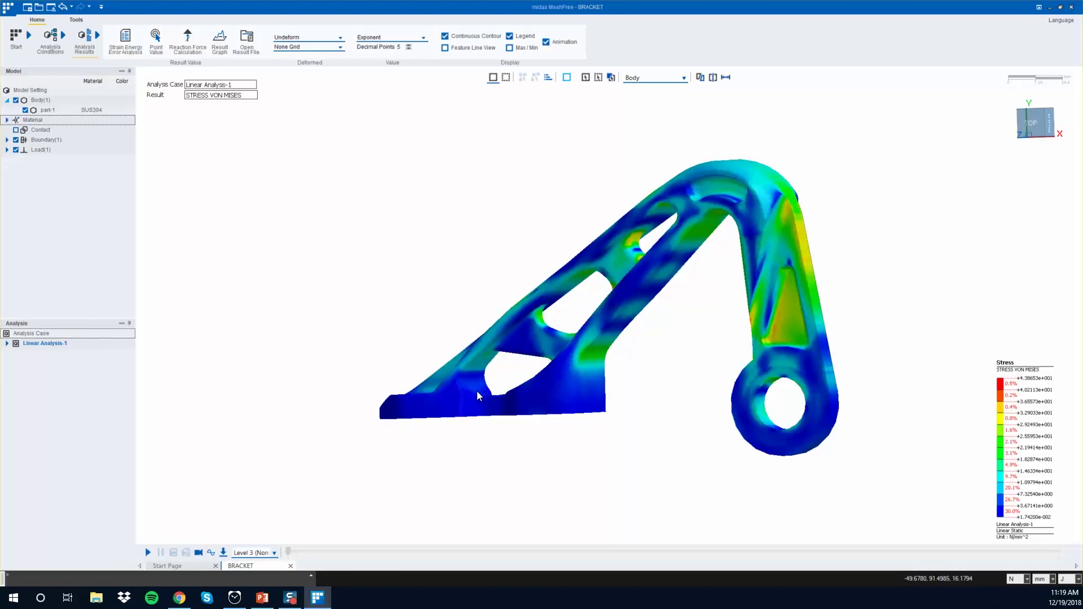
key("ctrl+n")
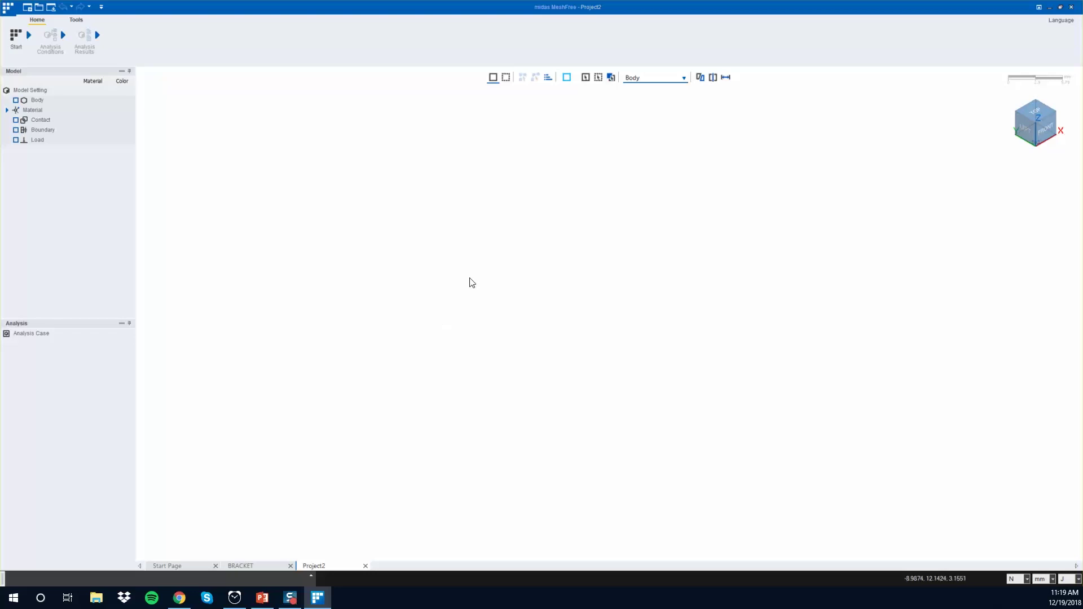
- Add the Linear Static case Linear Analysis-1 and bring up the CAD import browser
left_click(10, 51)
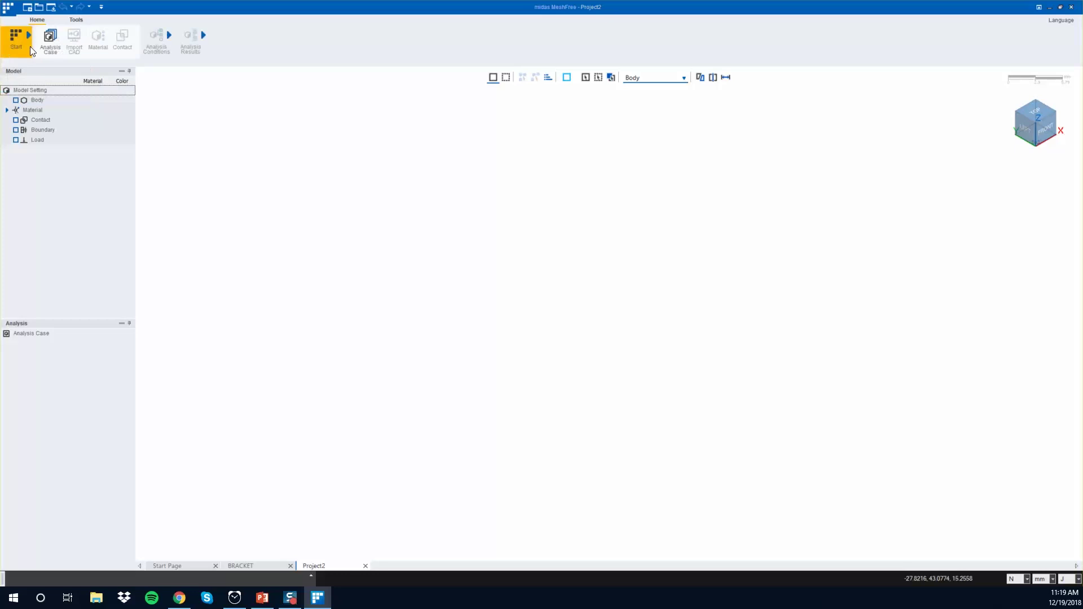
left_click(50, 40)
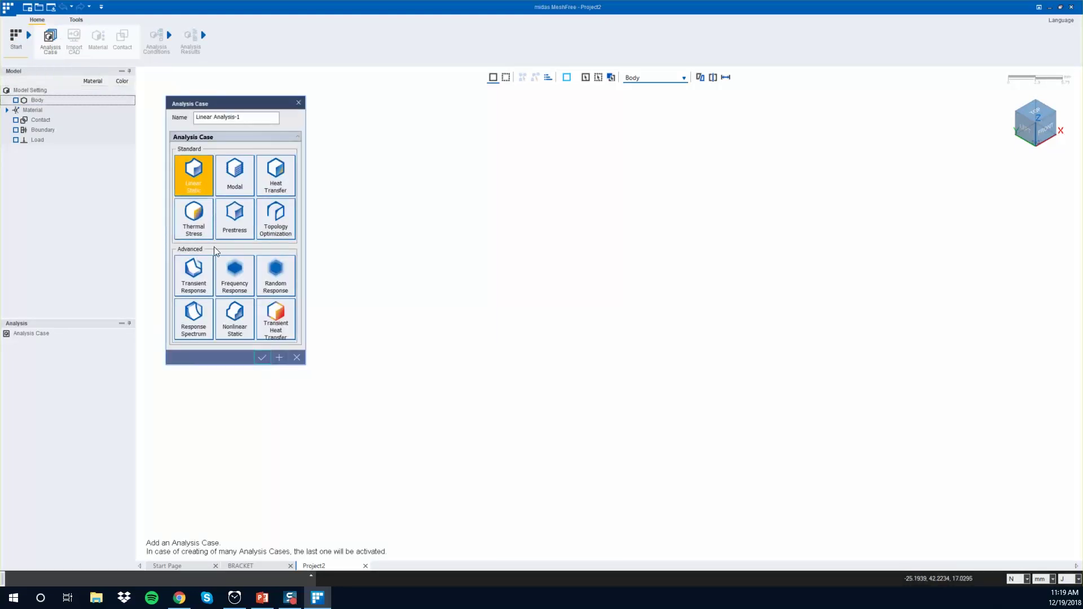
left_click(261, 358)
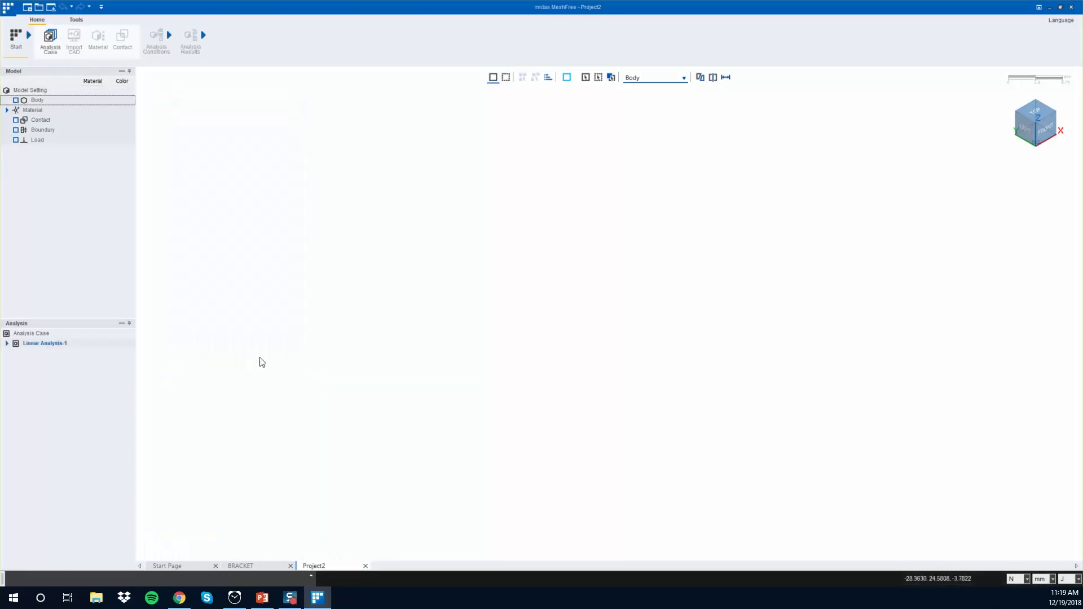
left_click(70, 49)
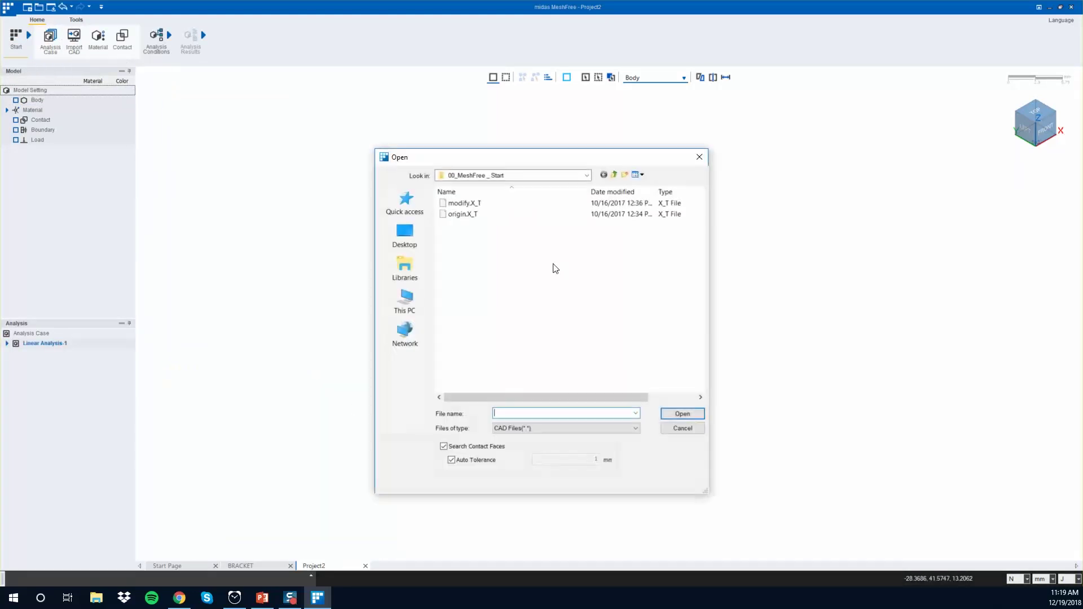
- Import modify.X_T as Body(1) and orbit to inspect the bracket
left_click(456, 204)
left_click(682, 414)
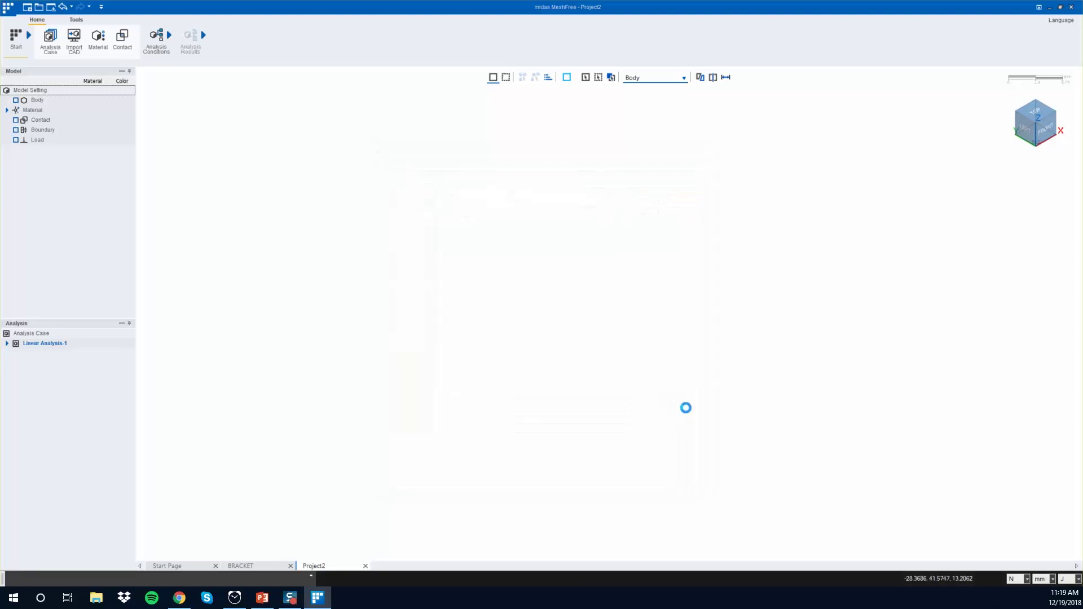
mouse_move(704, 307)
middle_mouse_down()
mouse_move(646, 371)
mouse_move(670, 361)
mouse_move(668, 308)
middle_mouse_up()
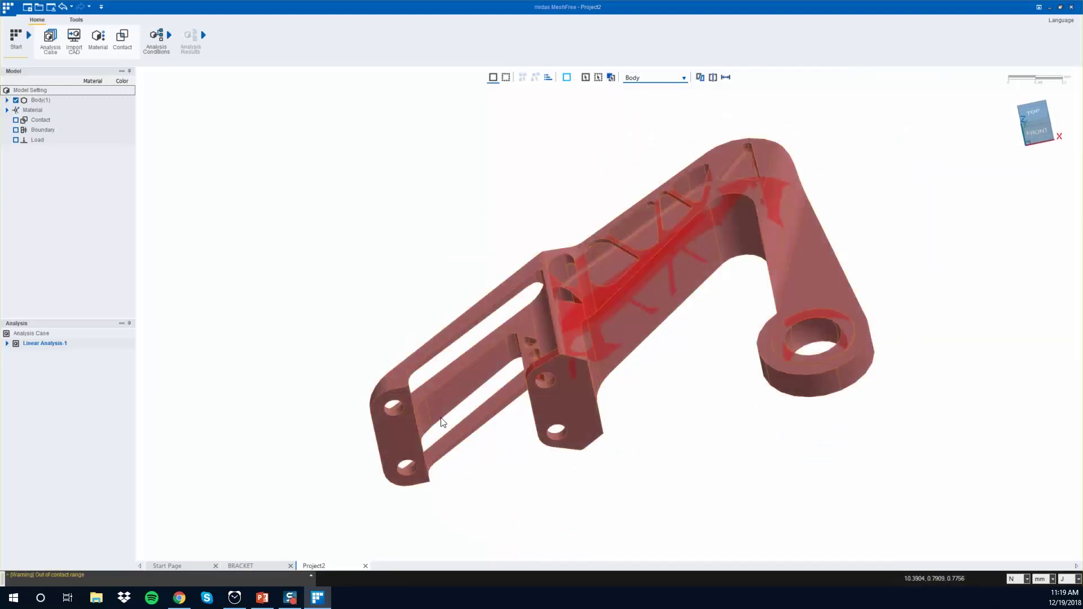
middle_click_drag(488, 406, 478, 440)
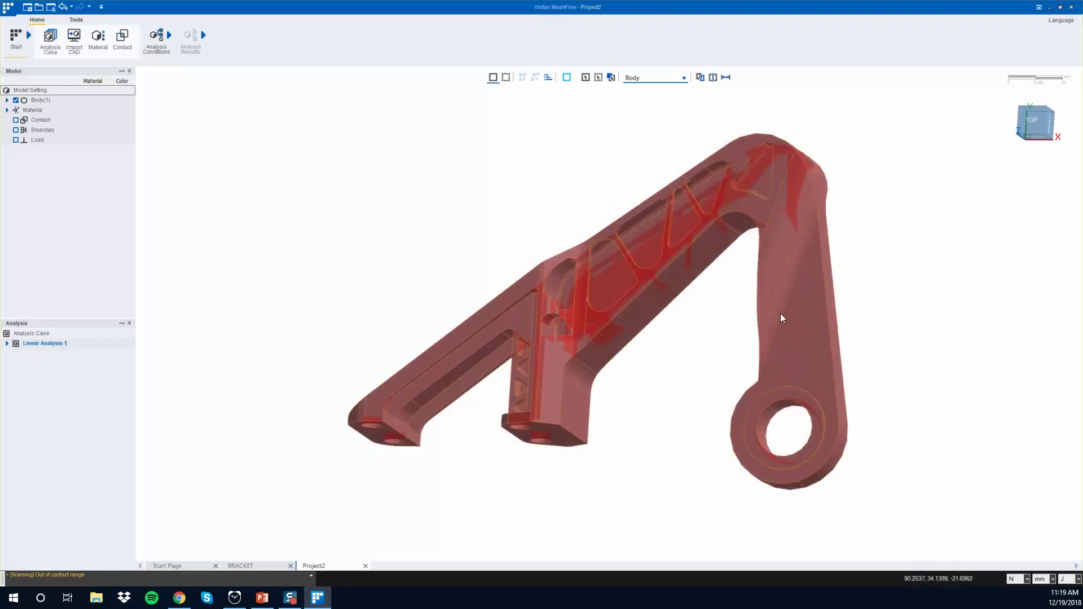
mouse_move(786, 266)
middle_mouse_down()
mouse_move(720, 223)
mouse_move(745, 223)
middle_mouse_up()
middle_click_drag(792, 248, 222, 214)
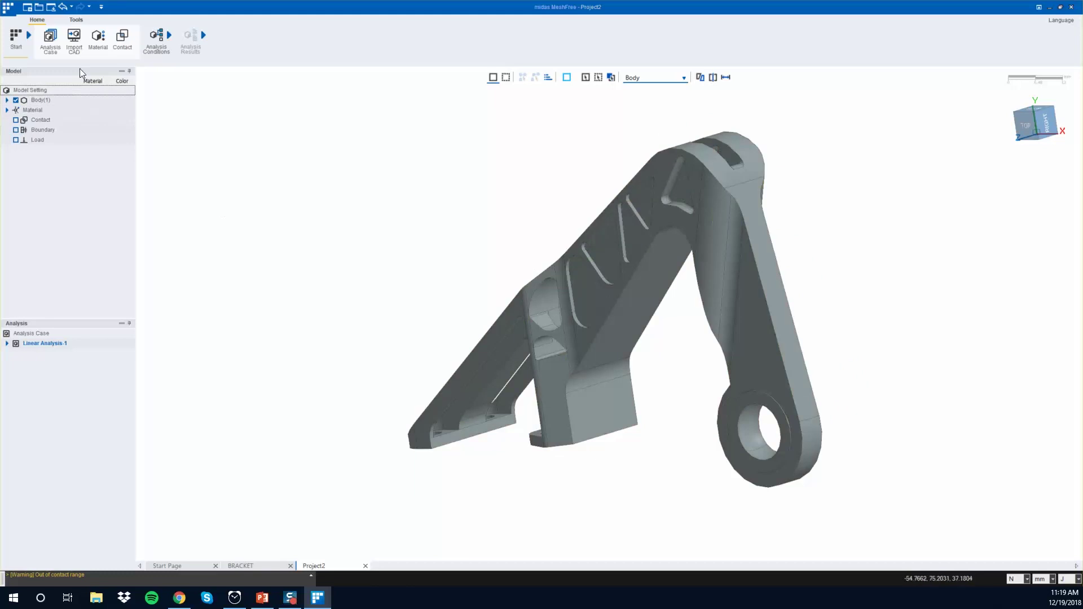
- Add SUS304 from the Steel material library as a new material
left_click(98, 39)
left_click(389, 133)
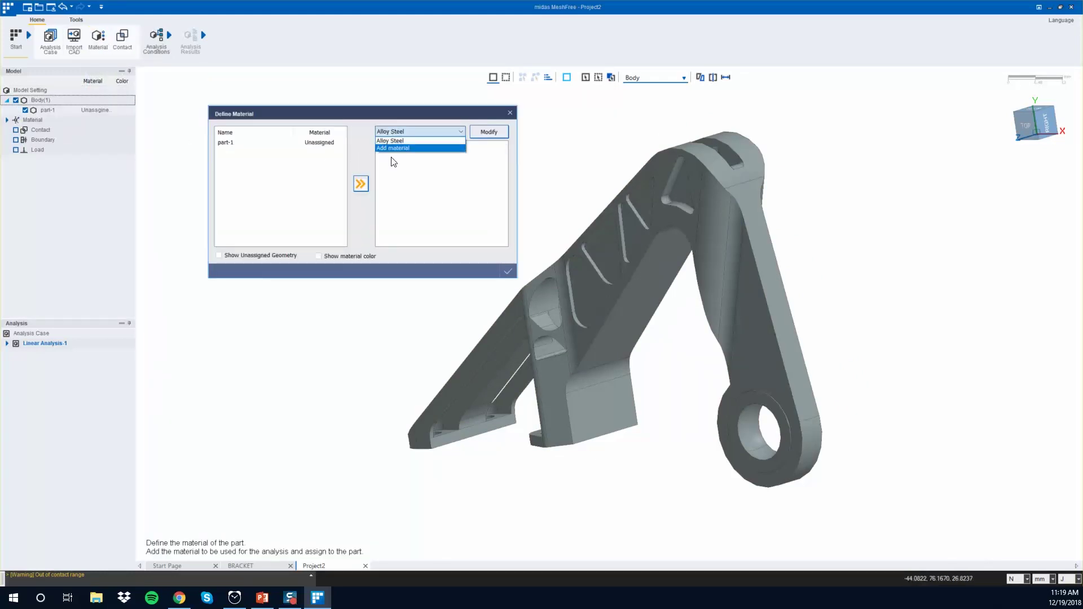
left_click(391, 149)
scroll(283, 169, "down", 5)
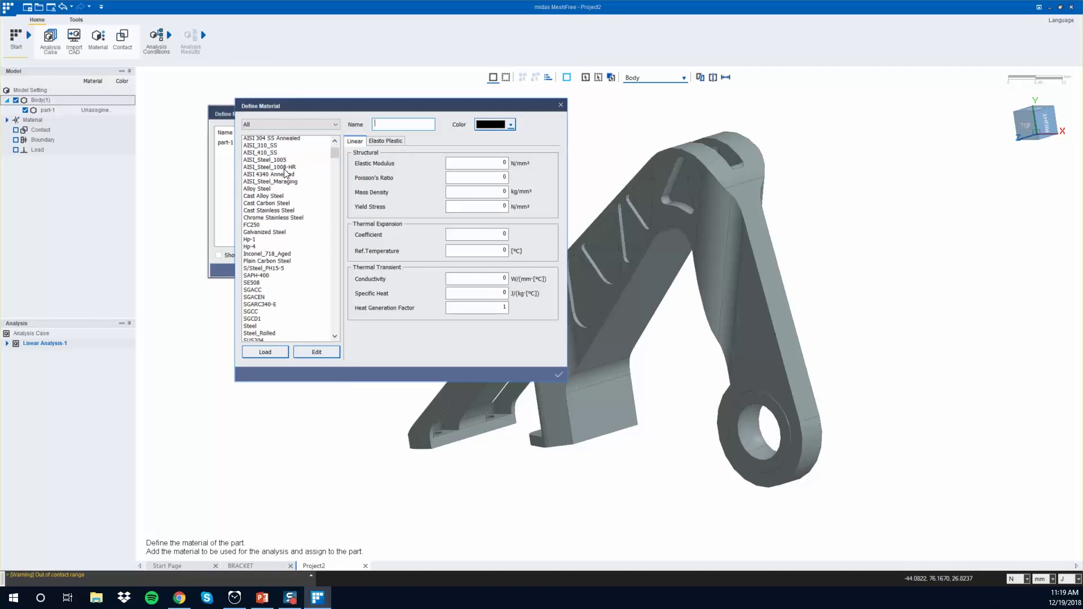
left_click(290, 124)
left_click(263, 305)
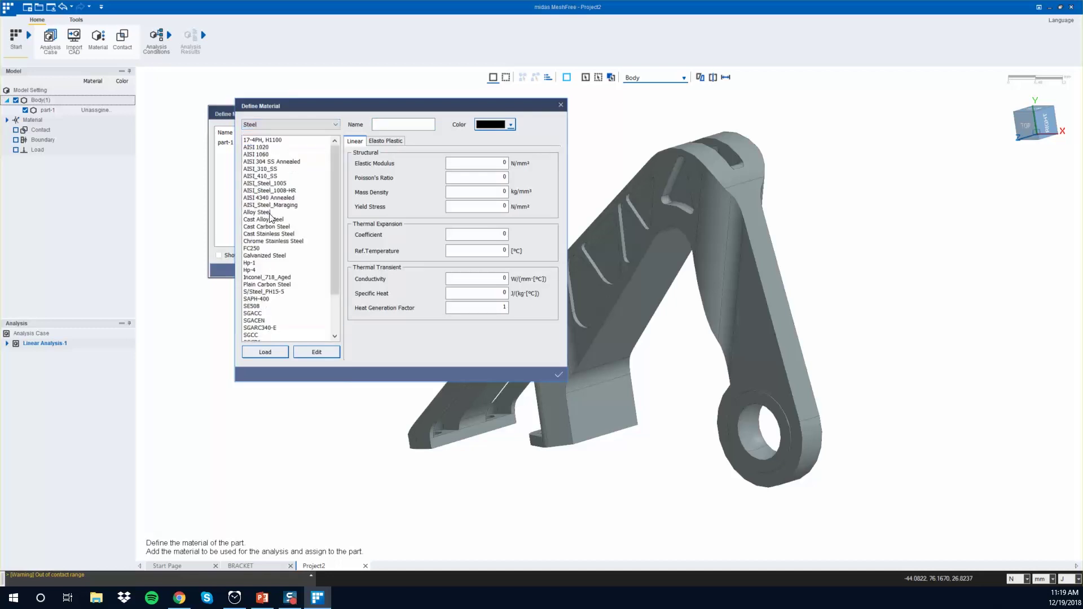
left_click(253, 313)
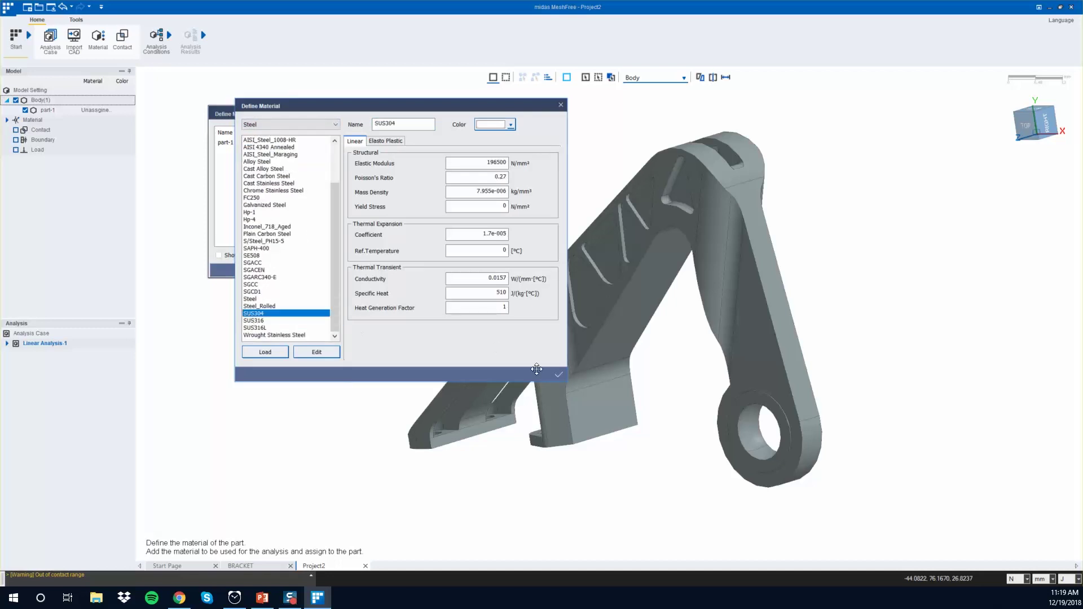
left_click(559, 375)
- Assign the SUS304 material to part-1 and confirm
left_click(298, 142)
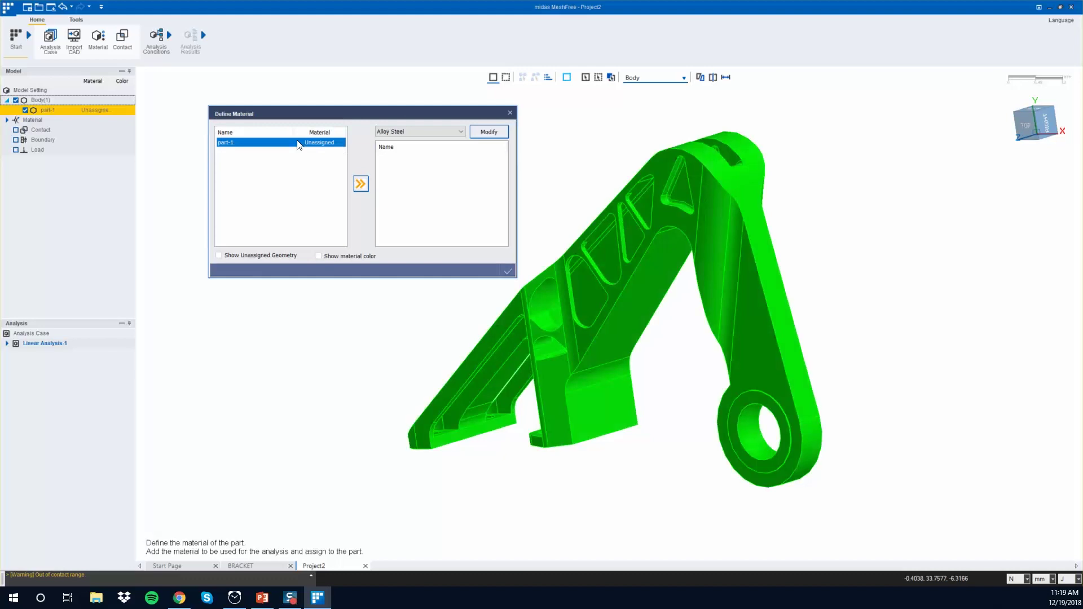
left_click(394, 131)
left_click(405, 148)
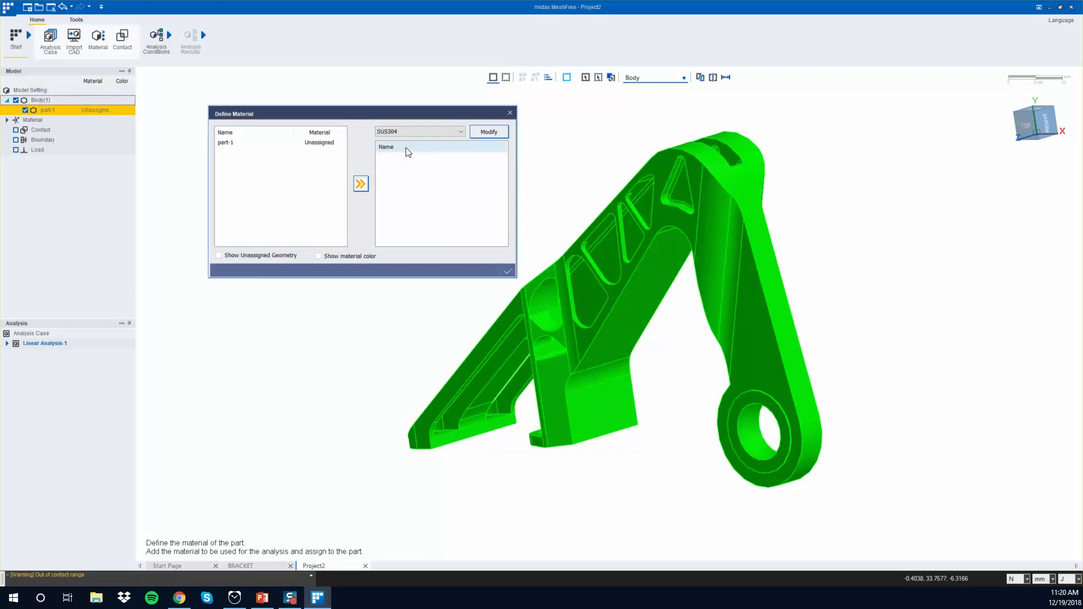
left_click(276, 144)
left_click(361, 184)
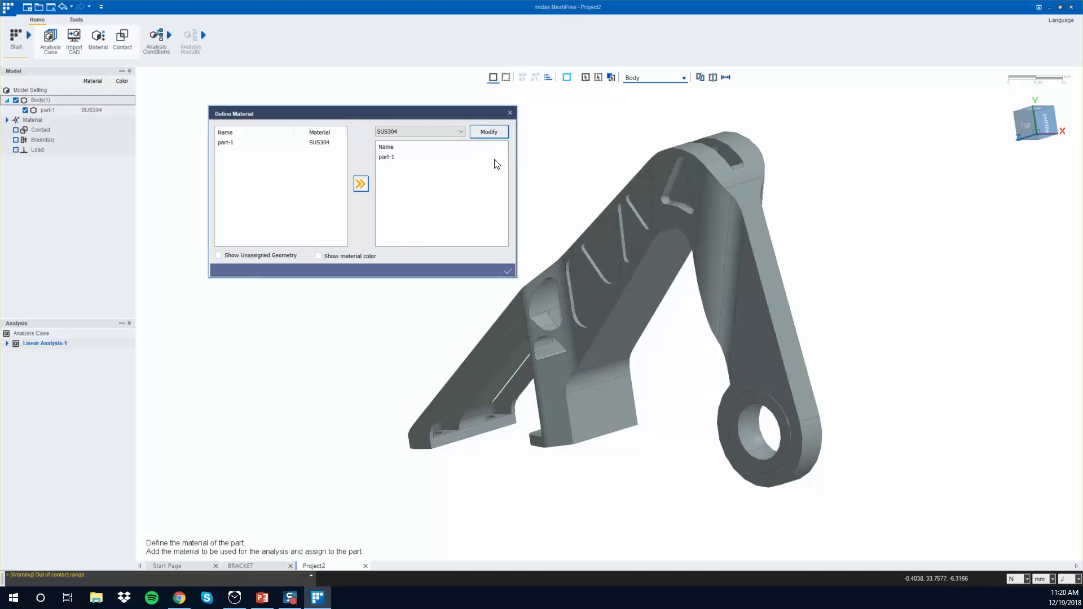
left_click(508, 272)
- Fix the modified bracket's four bolt-hole faces as Boundary-1
left_click(169, 35)
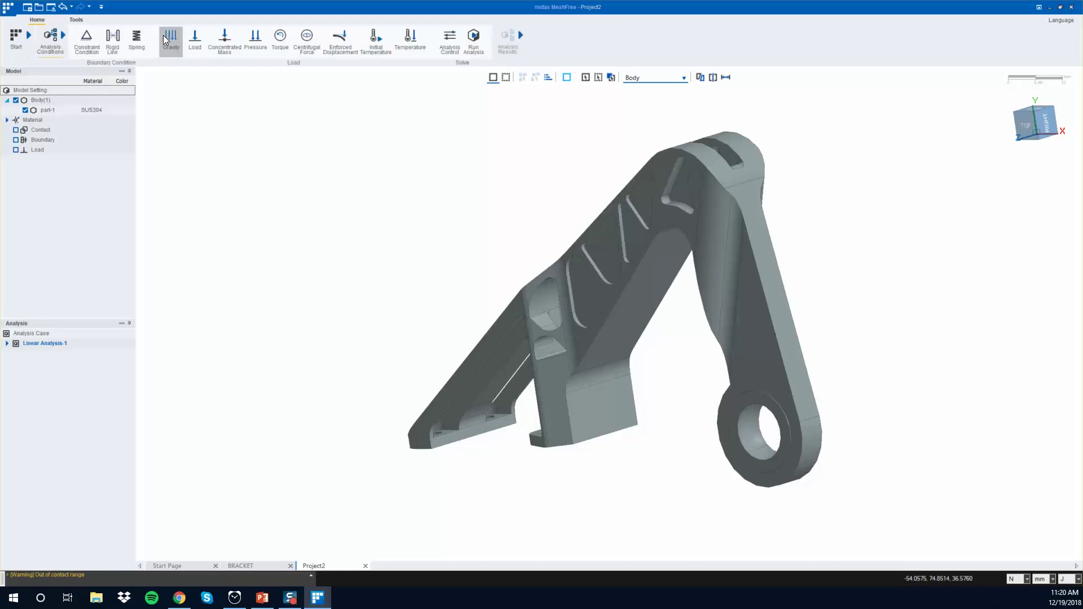
left_click(86, 39)
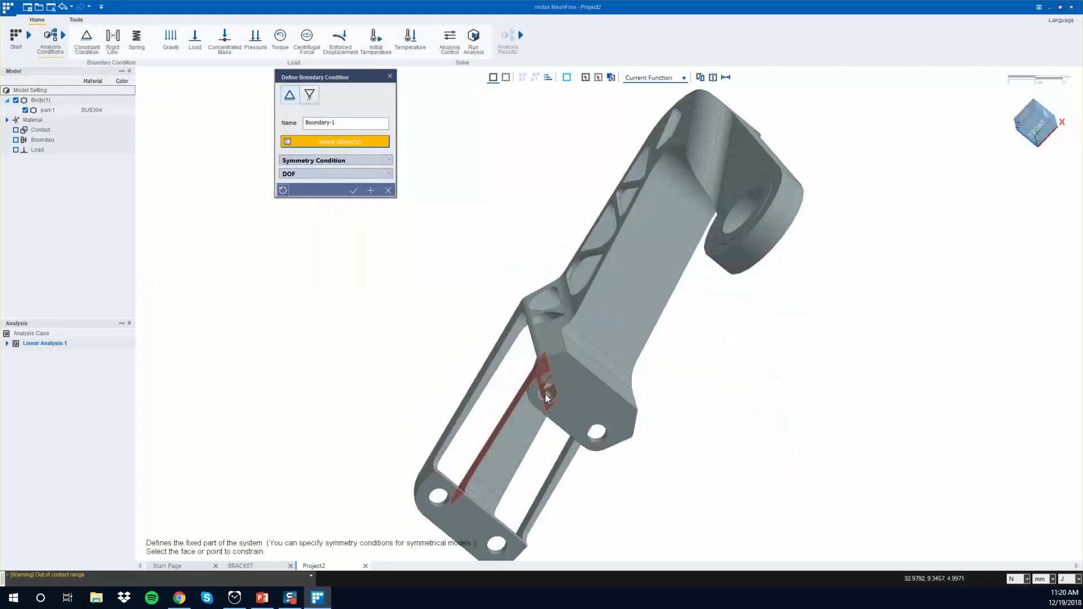
left_click(552, 402)
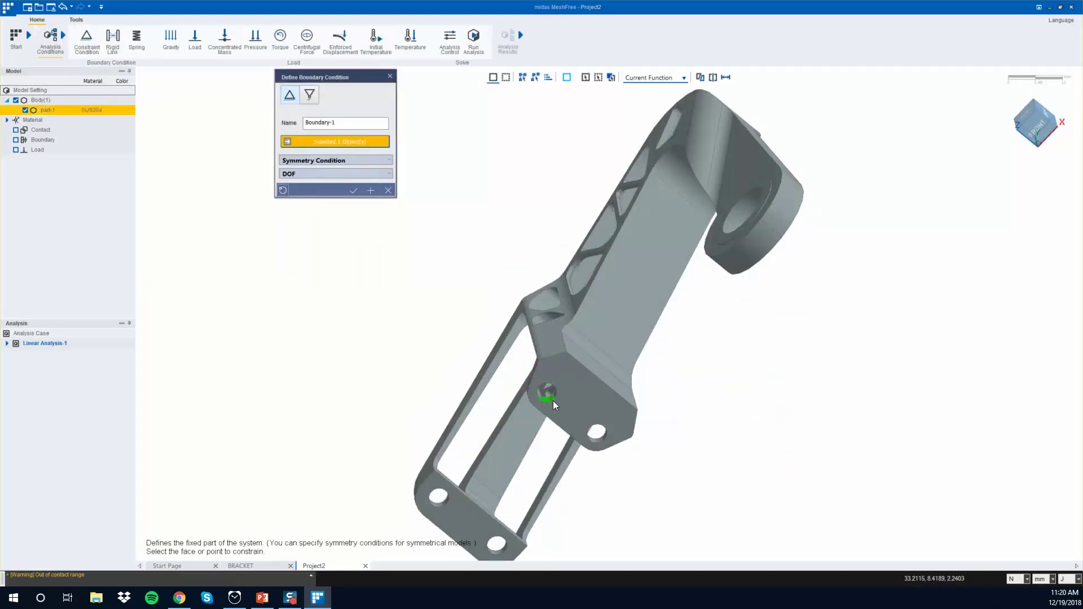
left_click(597, 435)
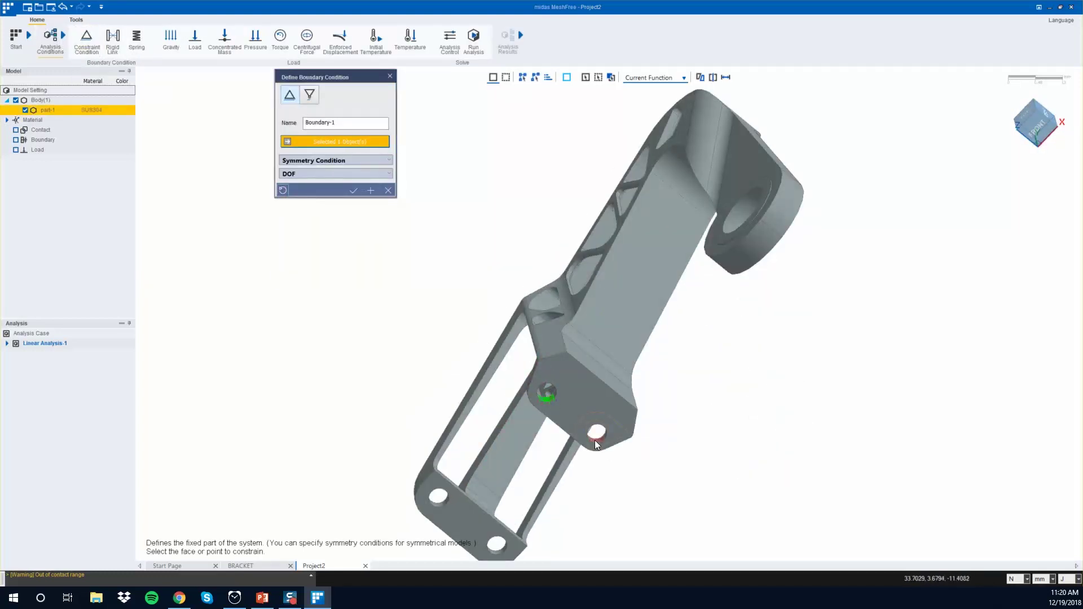
left_click(496, 555)
left_click(438, 497)
left_click(534, 77)
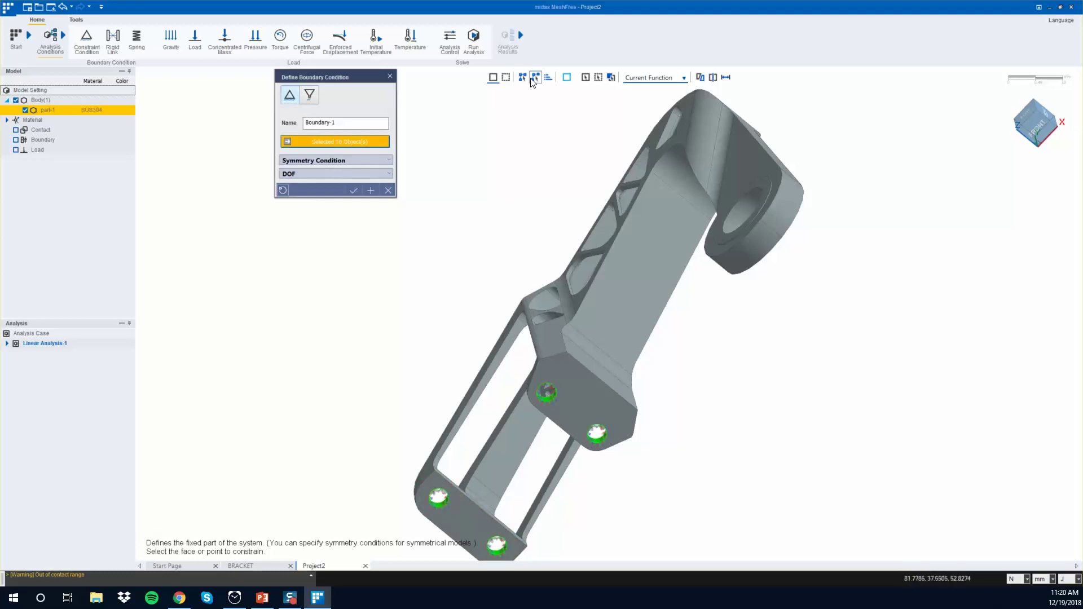
left_click(354, 191)
middle_click_drag(726, 231, 368, 160)
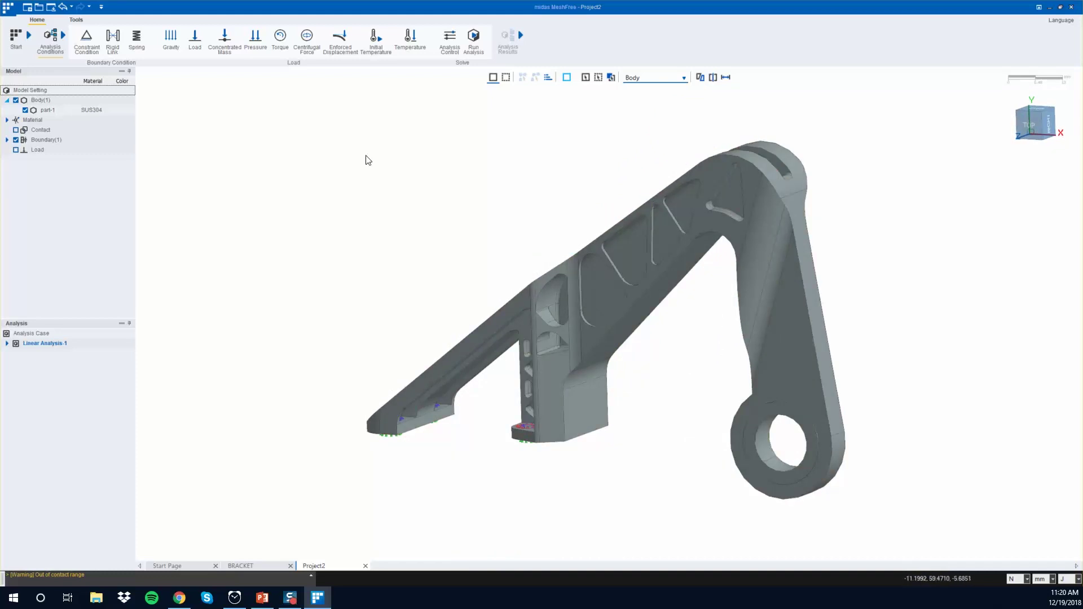
- Apply Force-1 of 250 N in X and -250 N in Y to the whole hole surface
left_click(191, 50)
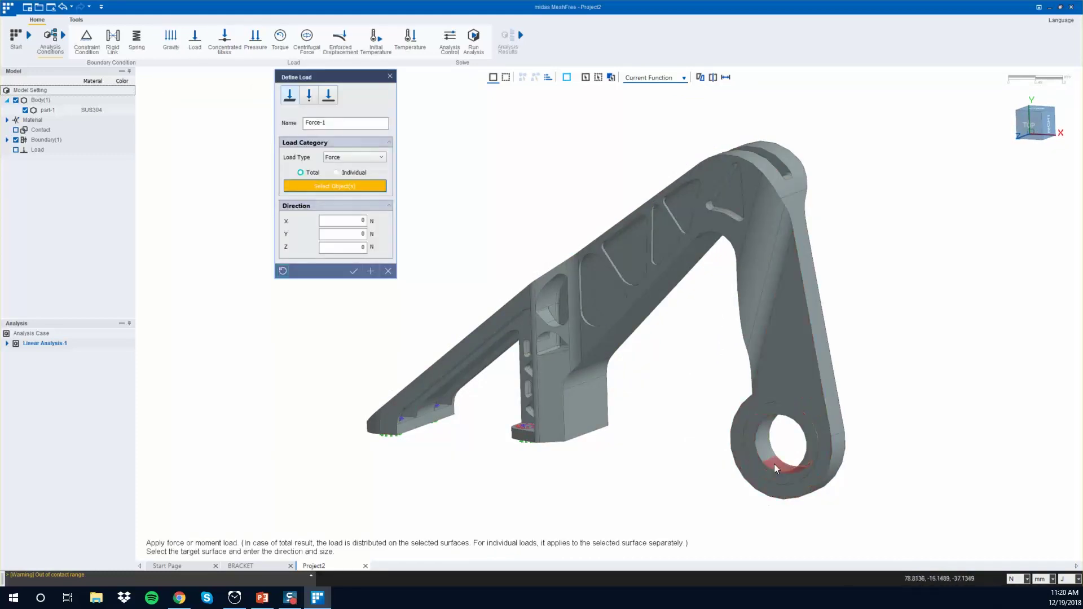
left_click(550, 285)
left_click(535, 77)
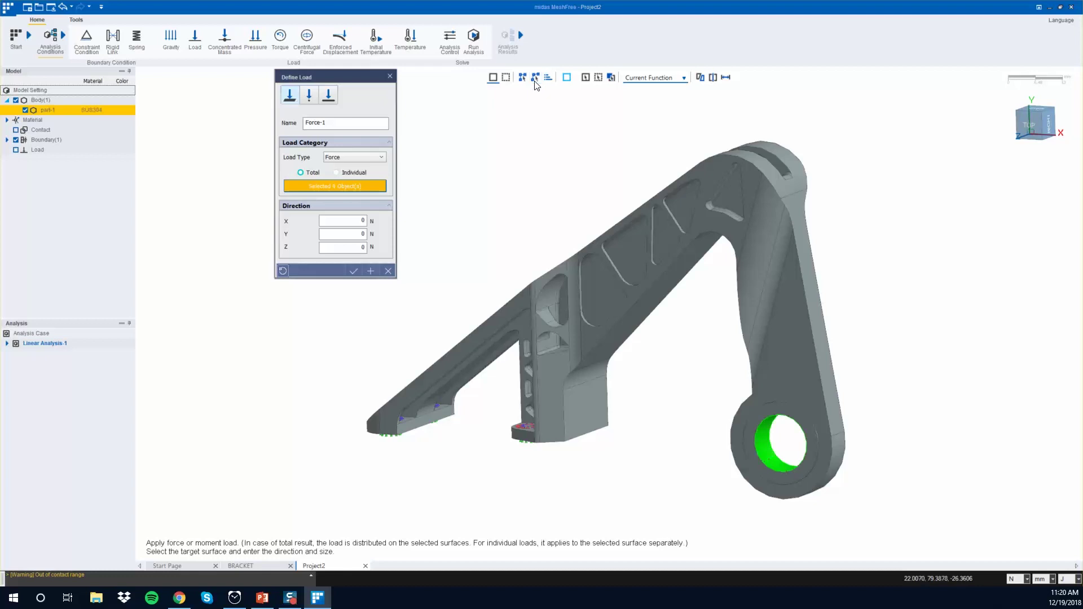
left_click(357, 221)
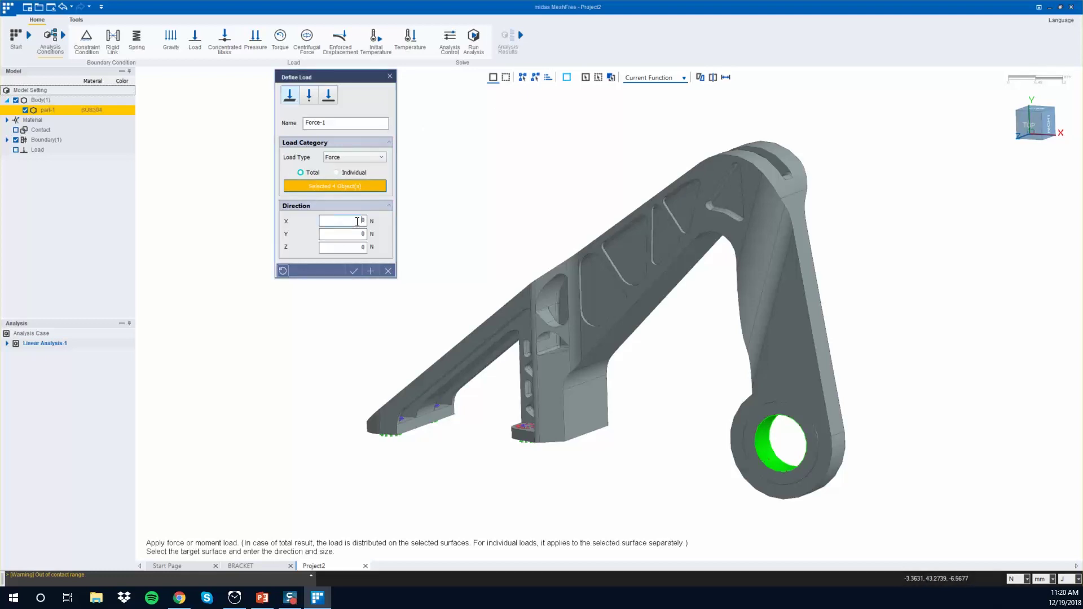
type("25")
left_click(355, 234)
type("-25")
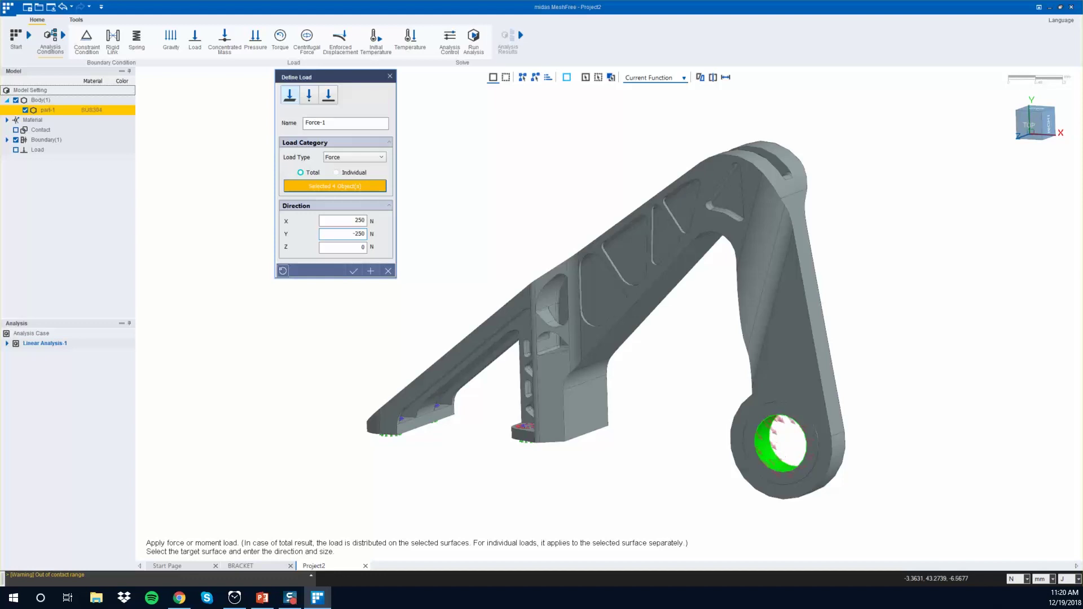
left_click(353, 270)
middle_click_drag(836, 493, 908, 466)
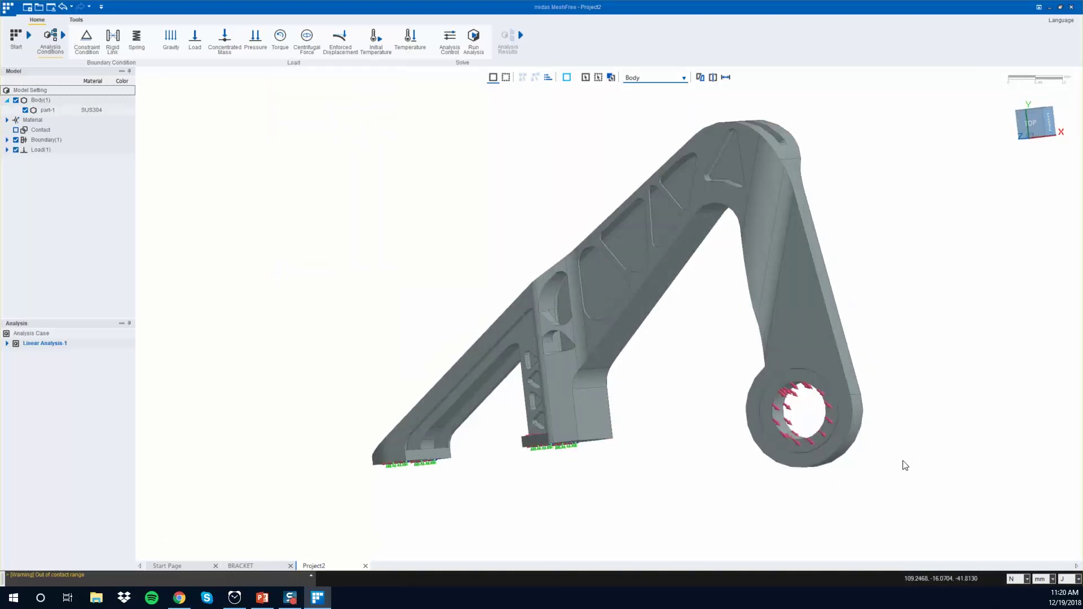
- Run the Linear Analysis-1 case and save the project as BRACKET 2
left_click(473, 41)
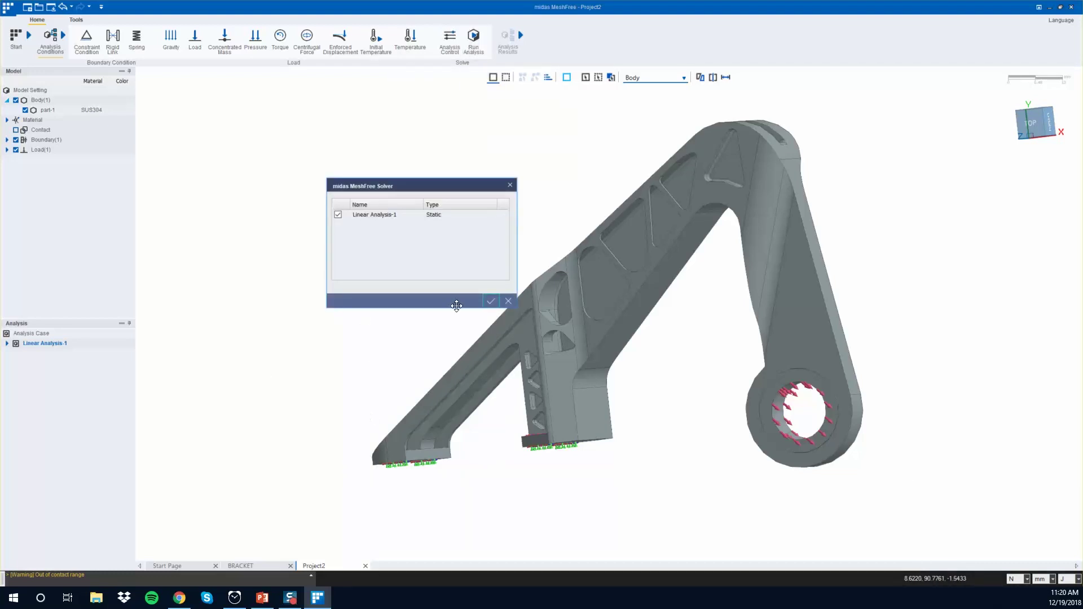
left_click(491, 302)
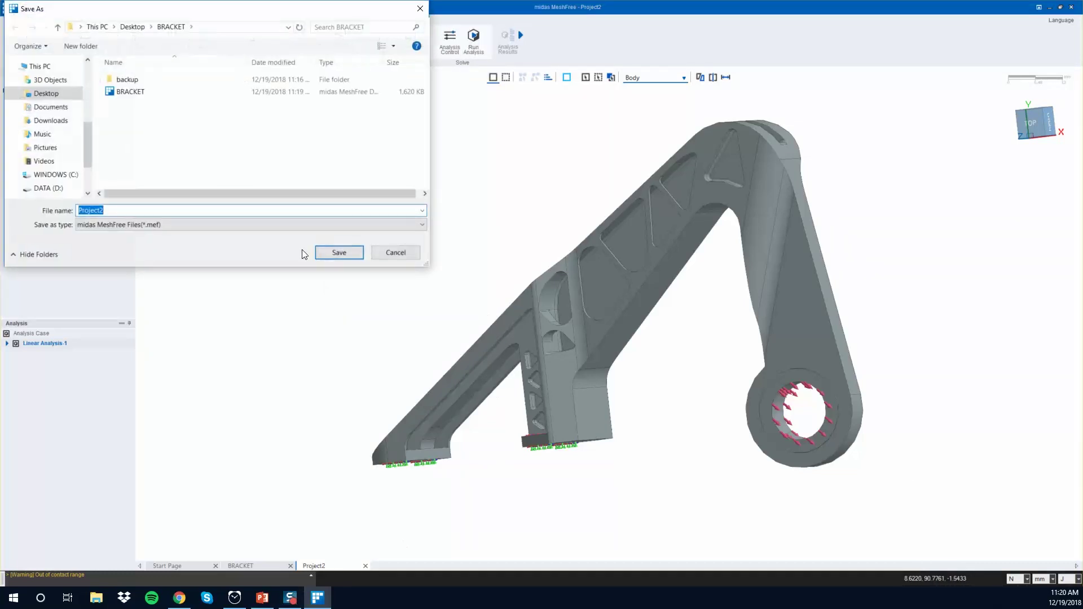
type("B")
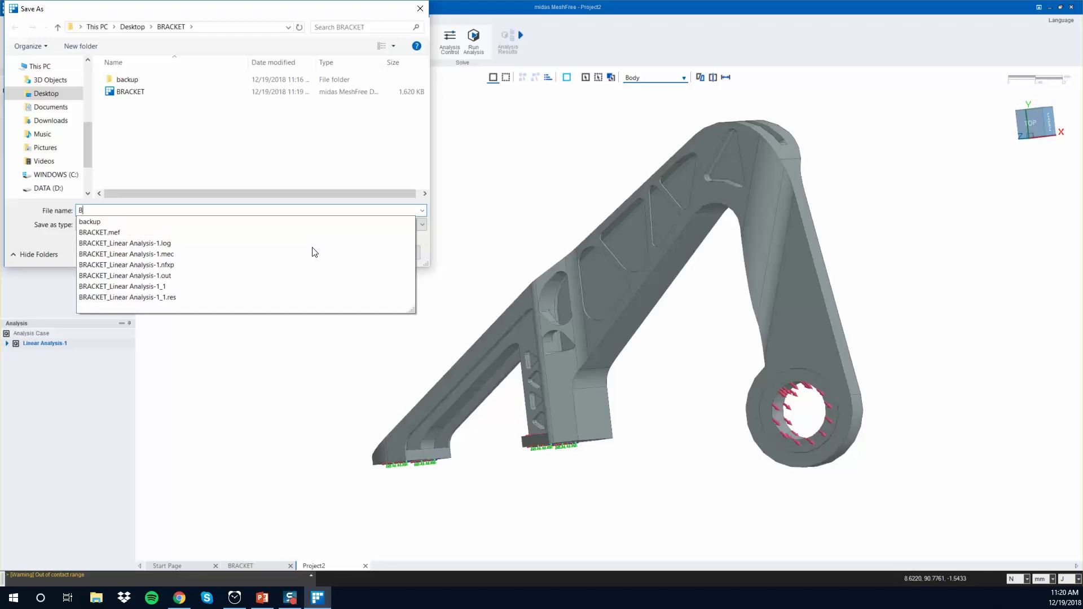
type("RACKET 2")
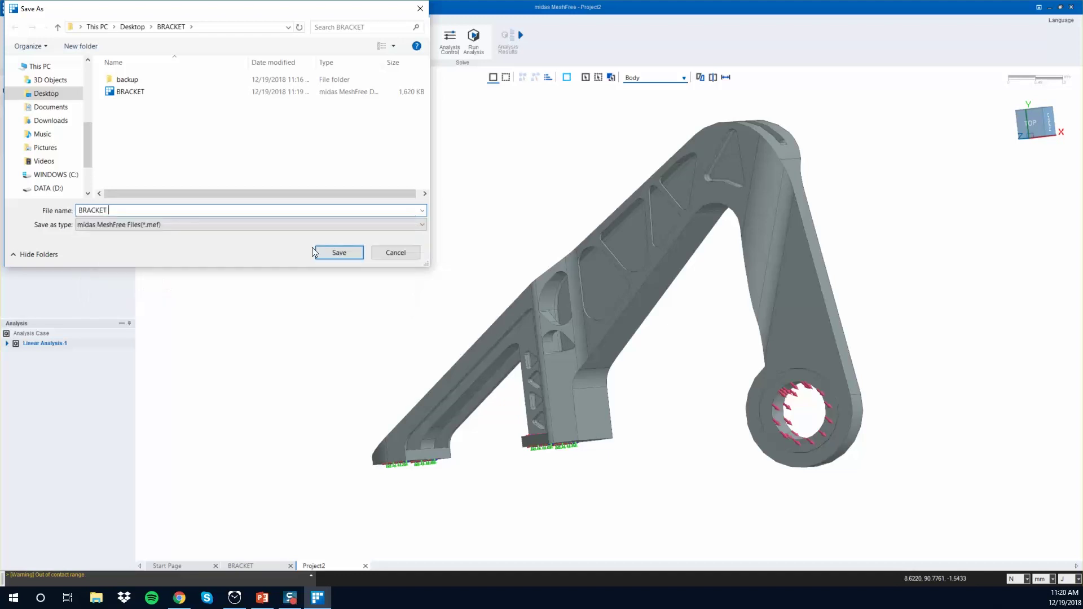
left_click(353, 255)
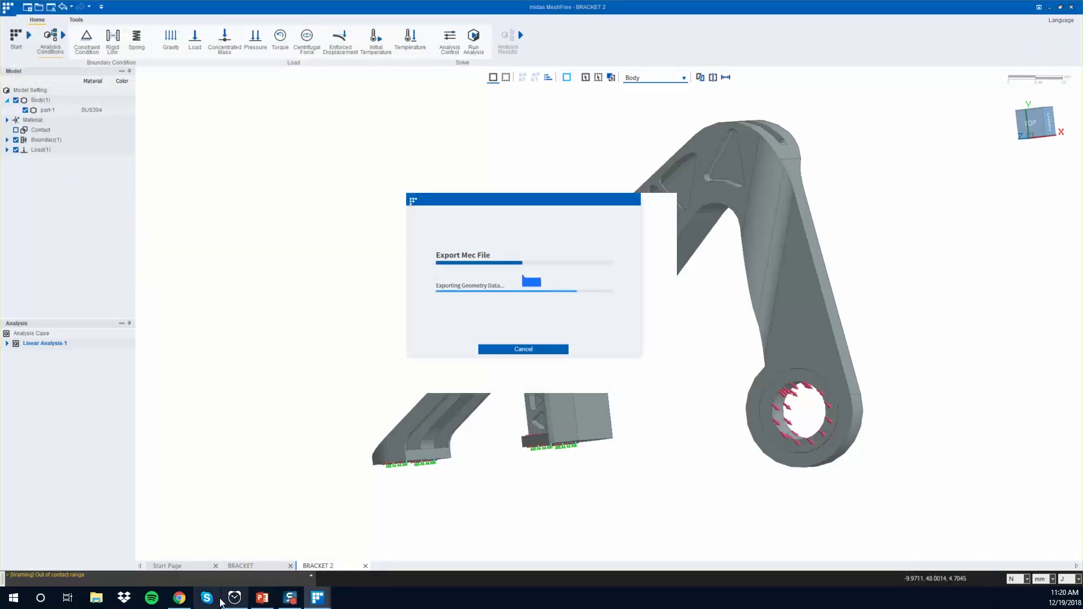
- Time the solve with the Alarms & Clock stopwatch until the displacement results appear
left_click(234, 598)
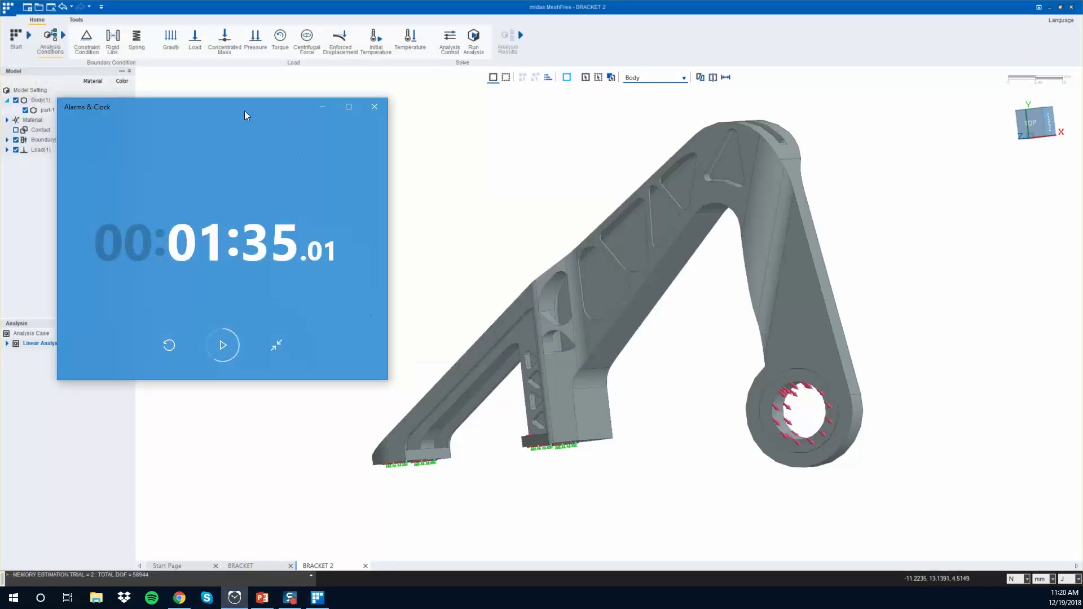
left_click_drag(244, 113, 862, 159)
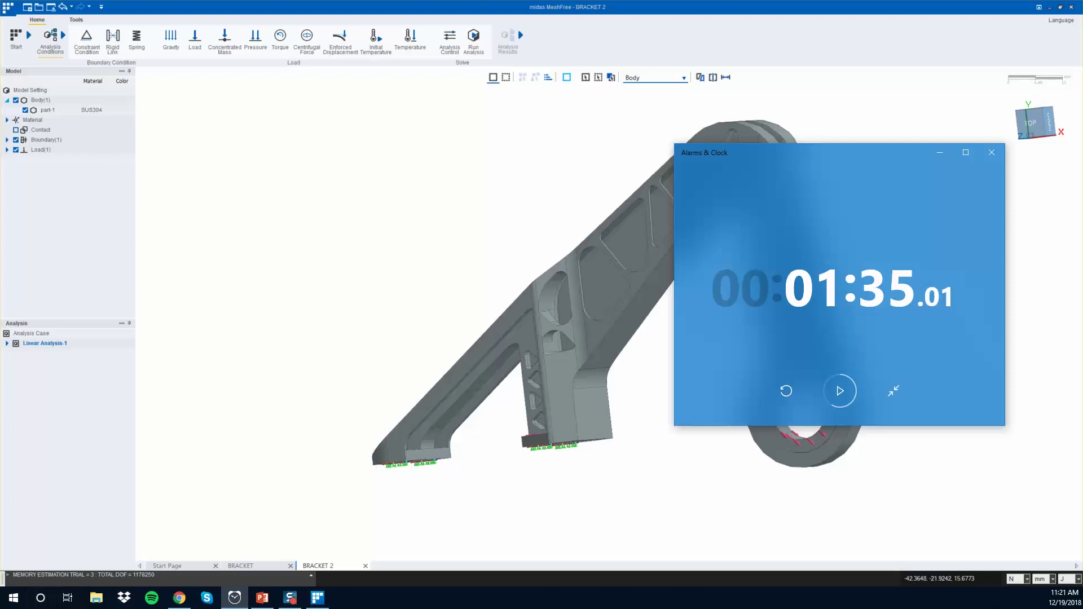
left_click(939, 152)
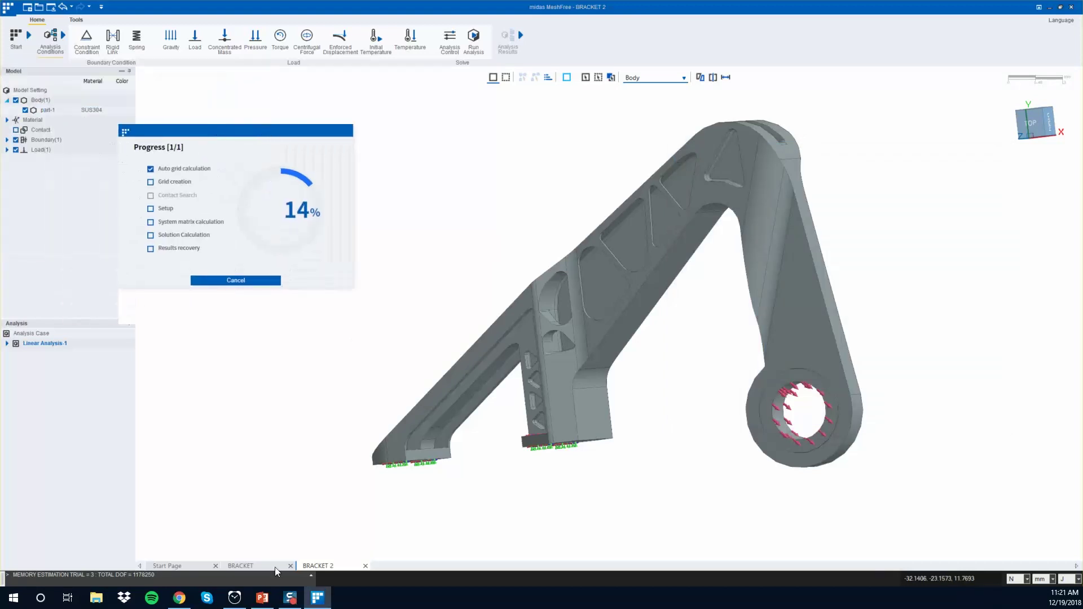
left_click(234, 599)
left_click(788, 388)
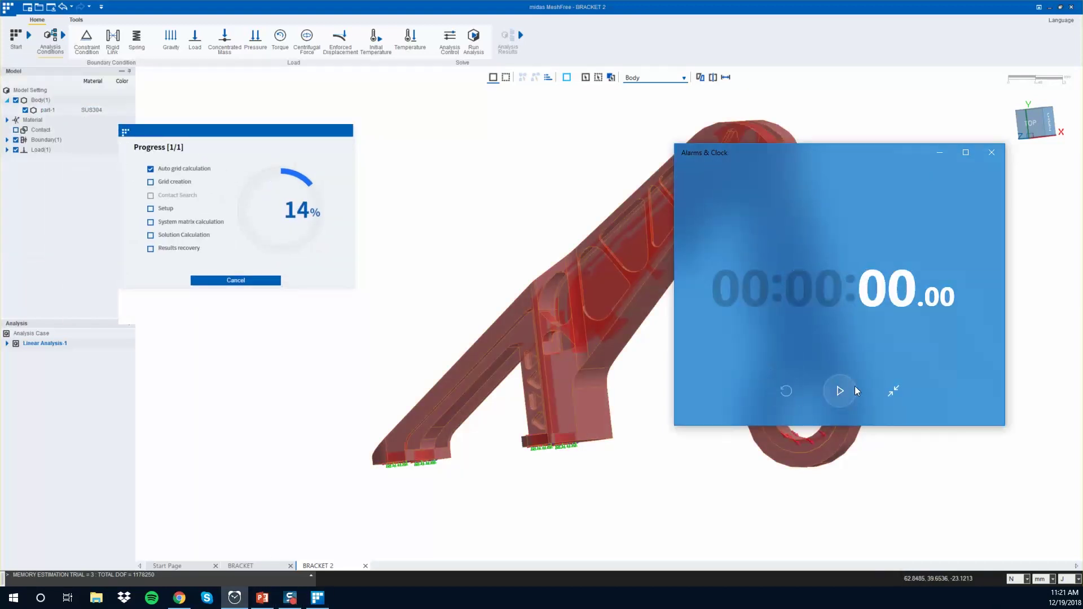
left_click(849, 387)
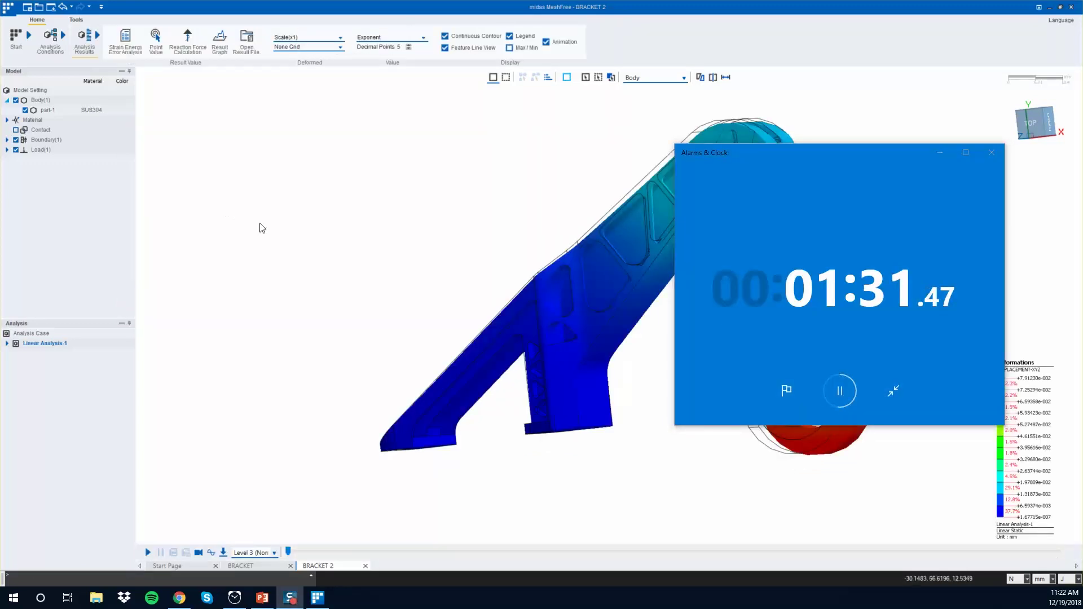
left_click(852, 401)
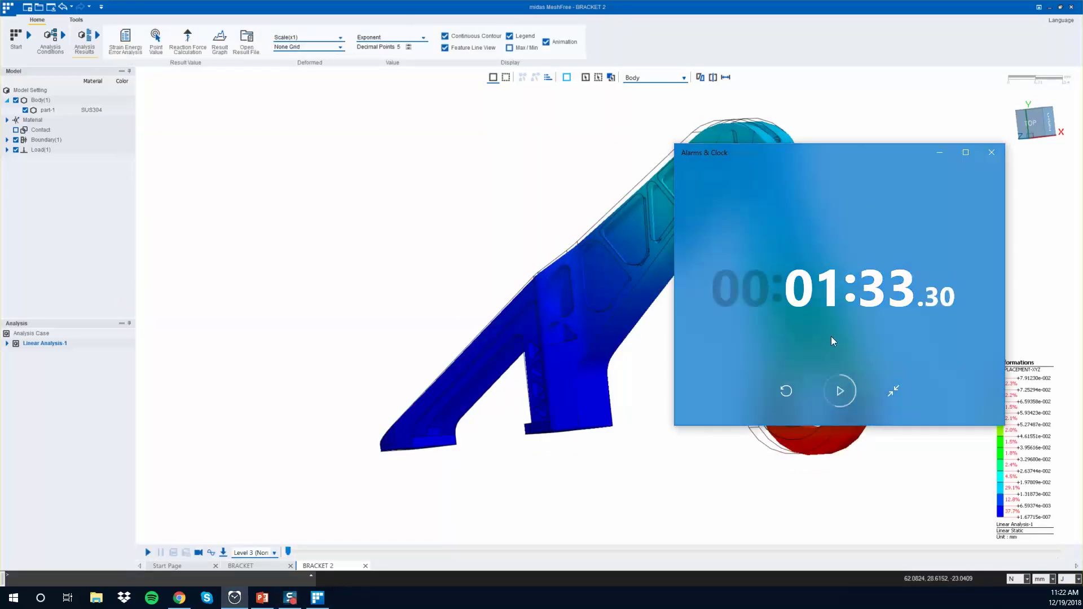
- Stop the deformation animation and show STRESS VON MISES contours on the undeformed bracket
left_click(940, 153)
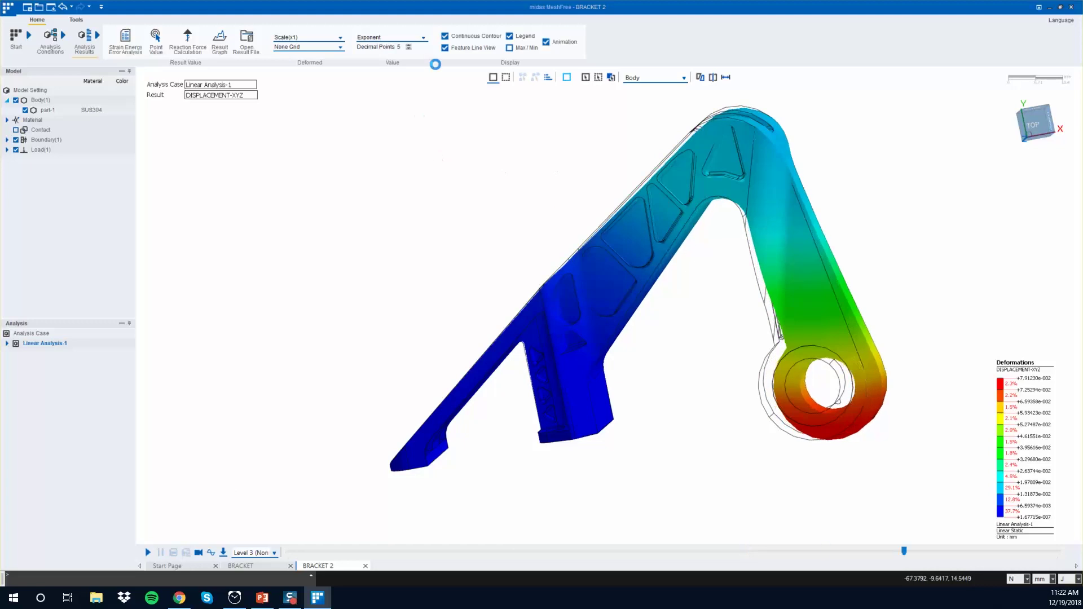
left_click(160, 555)
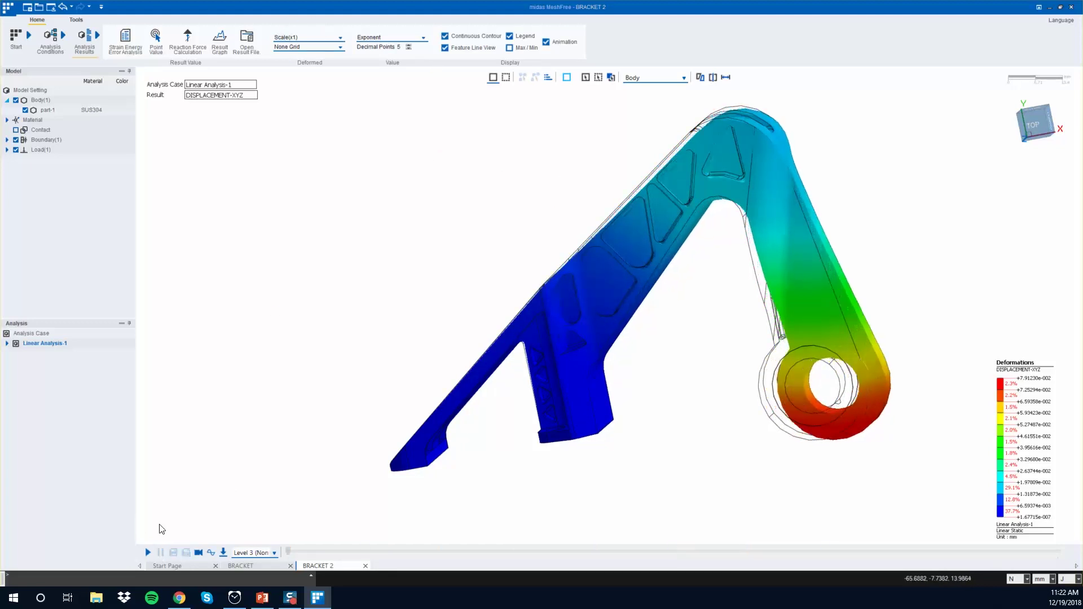
left_click(315, 44)
left_click(302, 101)
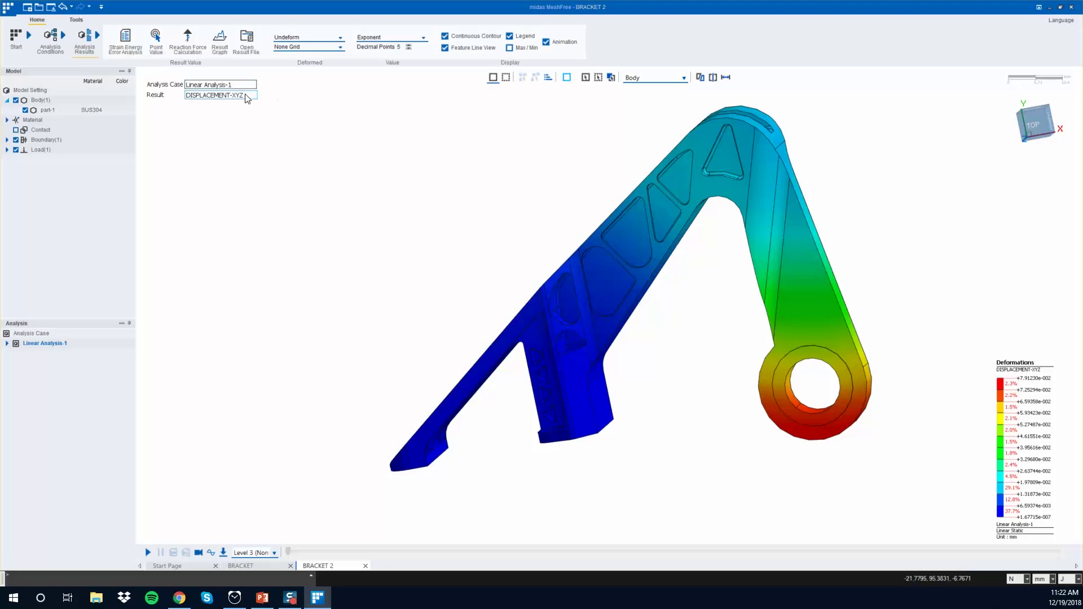
left_click(248, 97)
left_click(225, 122)
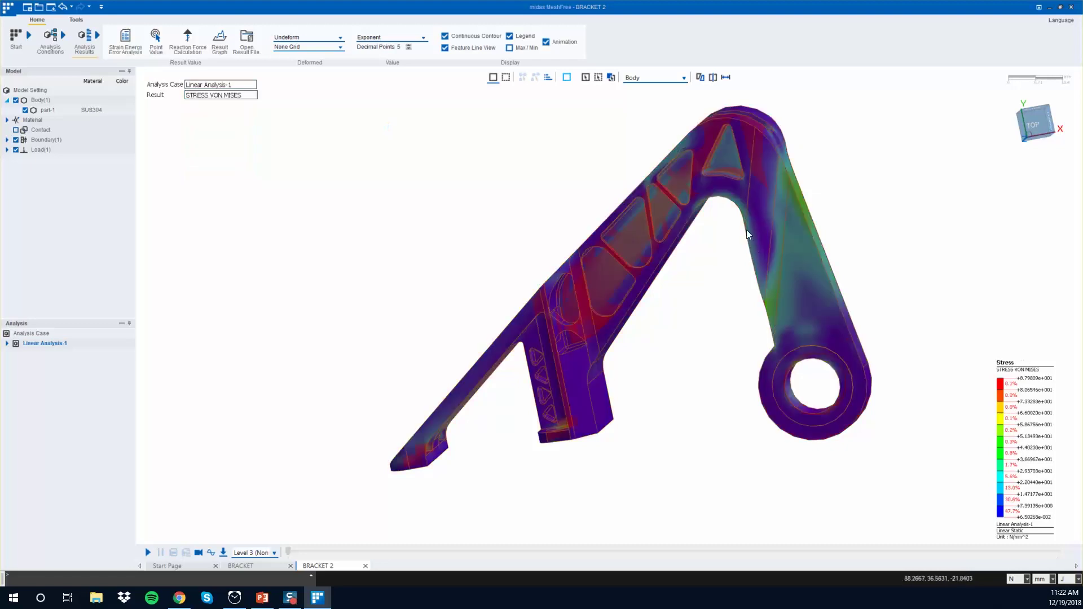
- Orbit the bracket around to a near right-side view of the stress contours
mouse_move(776, 276)
middle_mouse_down()
mouse_move(719, 232)
mouse_move(711, 188)
mouse_move(736, 263)
mouse_move(774, 265)
mouse_move(766, 214)
mouse_move(713, 280)
mouse_move(773, 261)
mouse_move(742, 287)
mouse_move(570, 238)
mouse_move(638, 242)
mouse_move(771, 171)
mouse_move(713, 171)
middle_mouse_up()
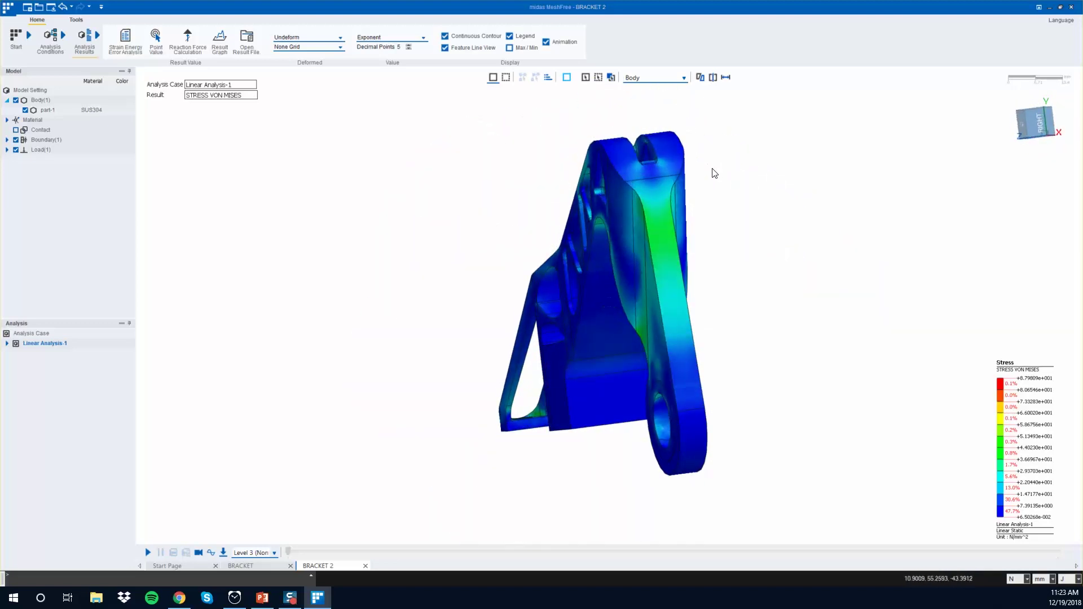
middle_click_drag(698, 313, 623, 294)
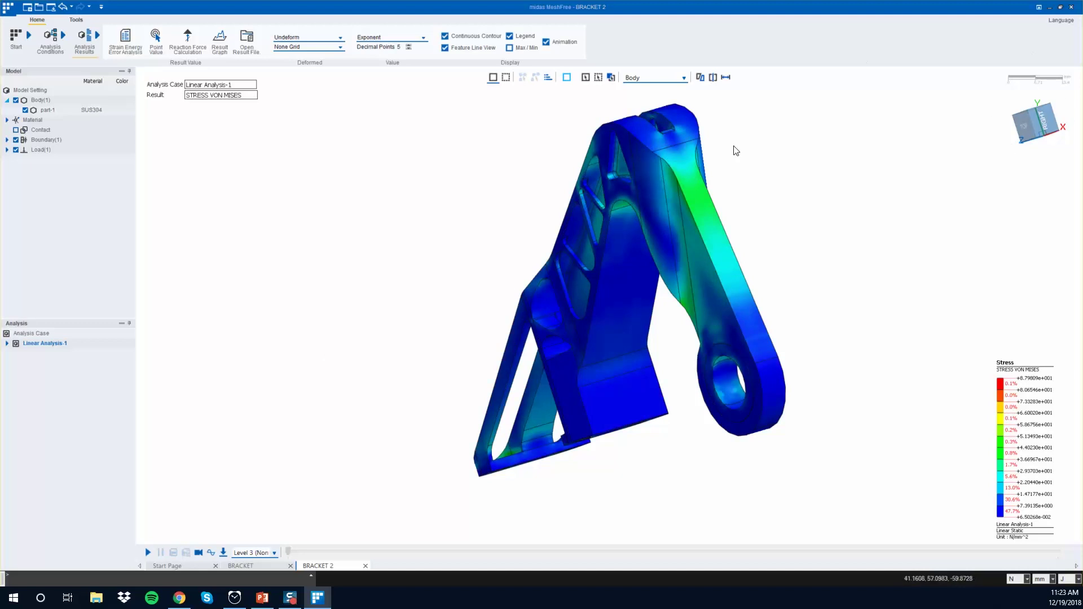
middle_click_drag(560, 198, 523, 211)
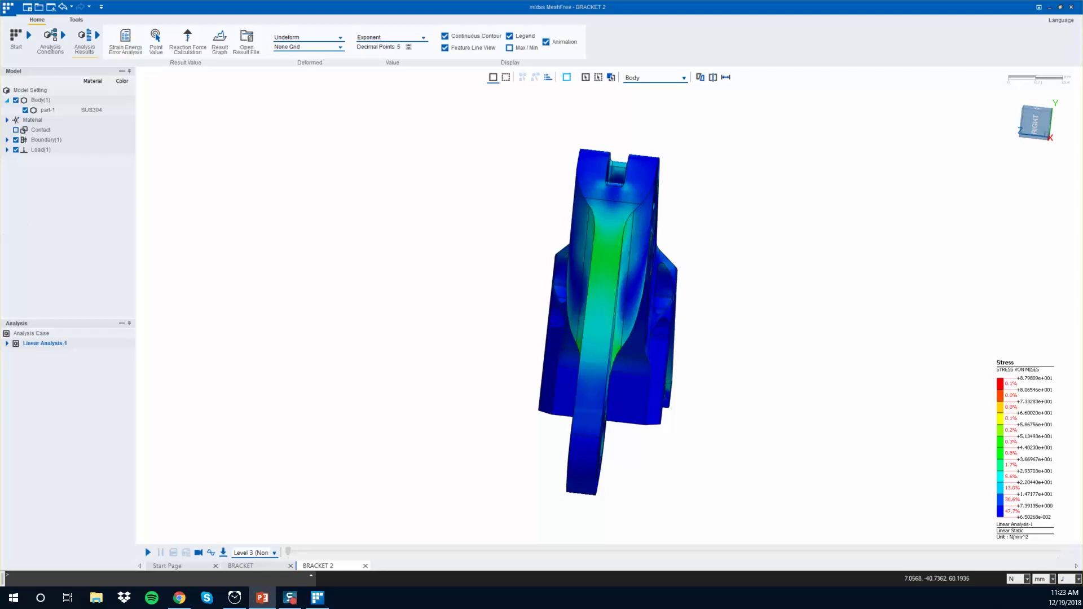
left_click(41, 130)
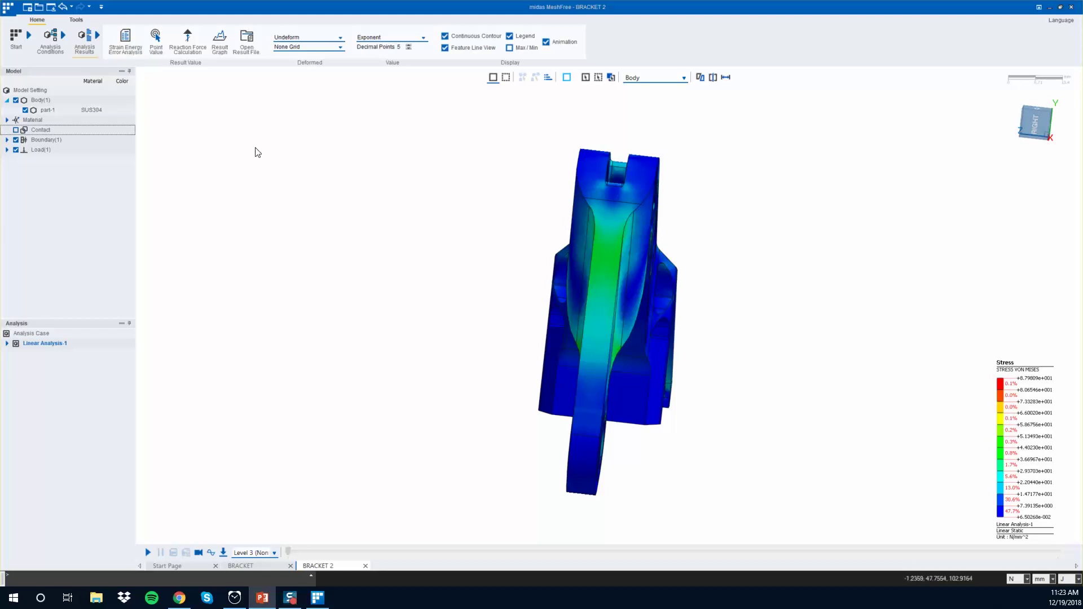
- Close the BRACKET 2 project, saving its changes
left_click(1079, 6)
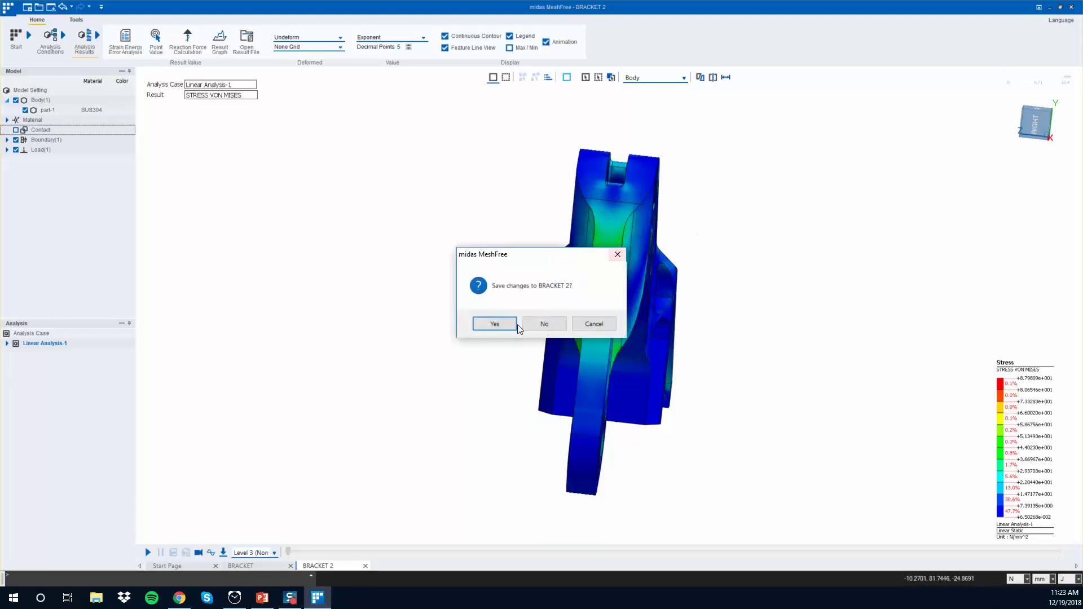
left_click(489, 324)
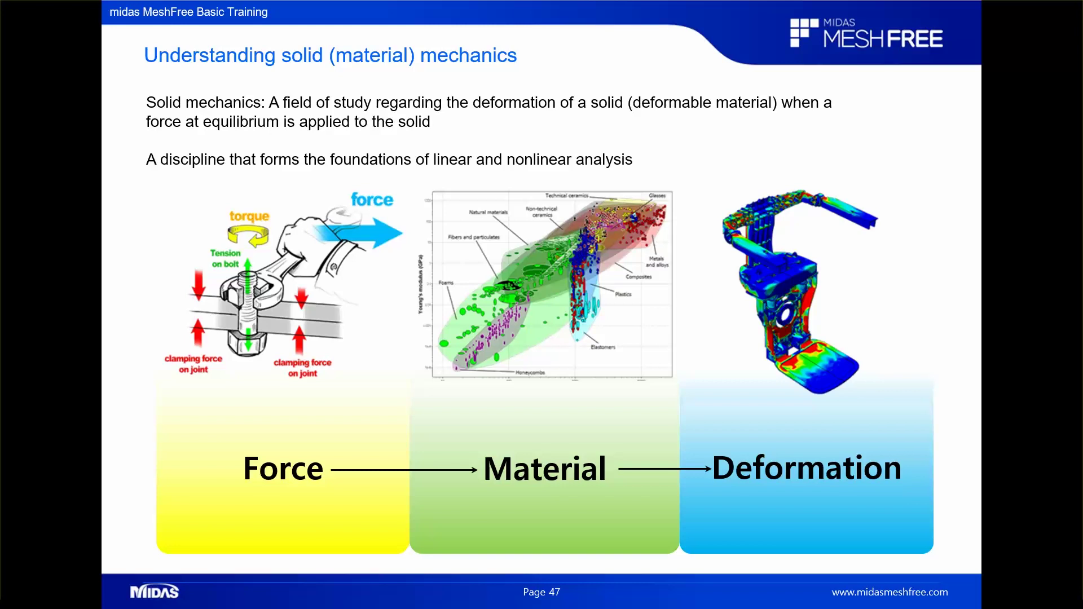
- Advance through the force, stress and strain slides to Page 55, Types of analysis
key("Right")
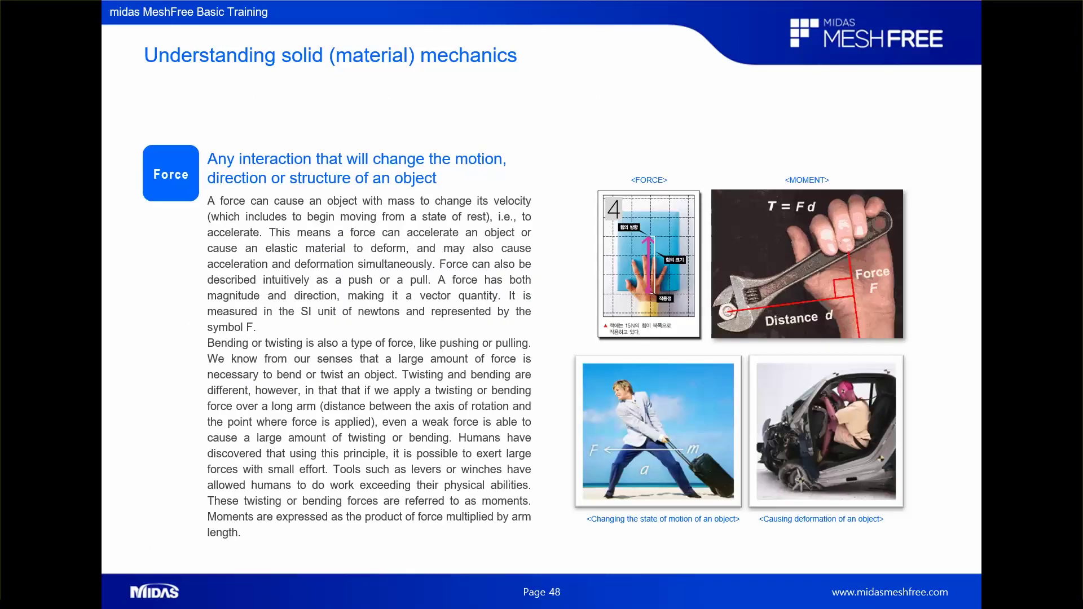
key("Right")
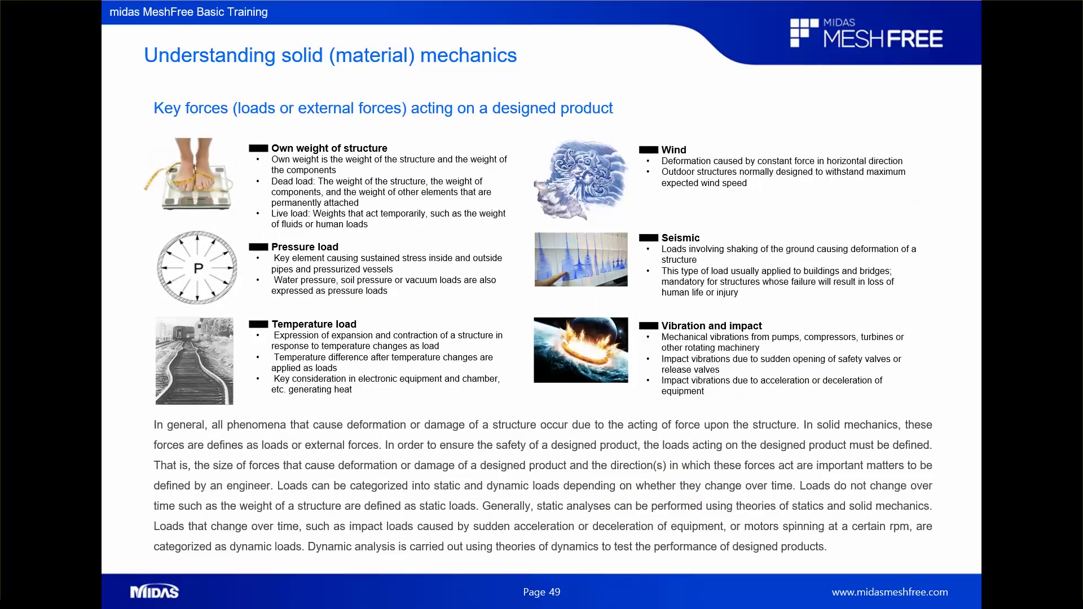
key("Right")
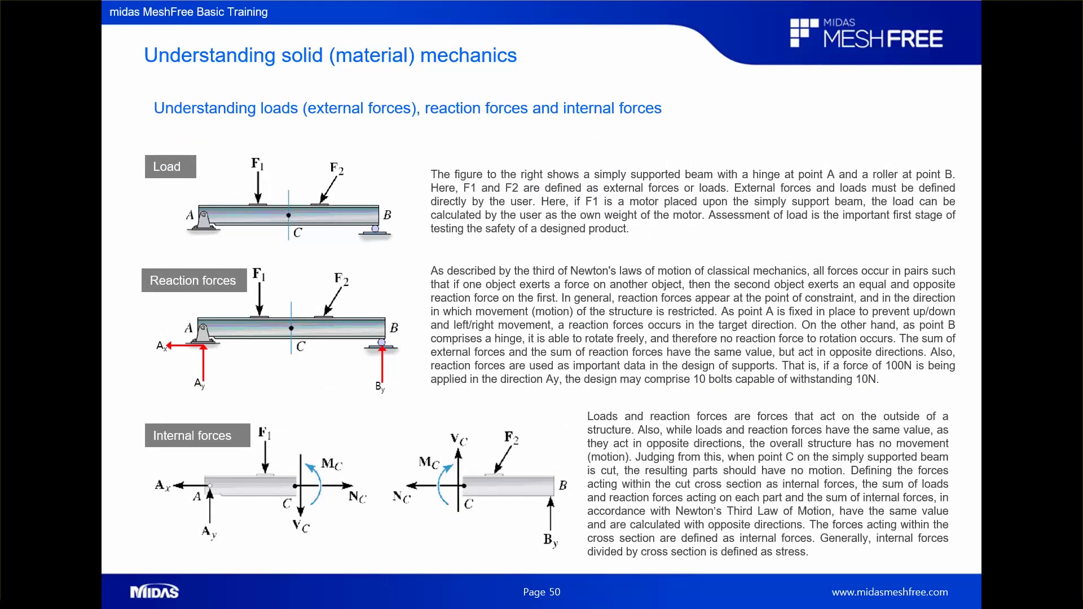
key("Right")
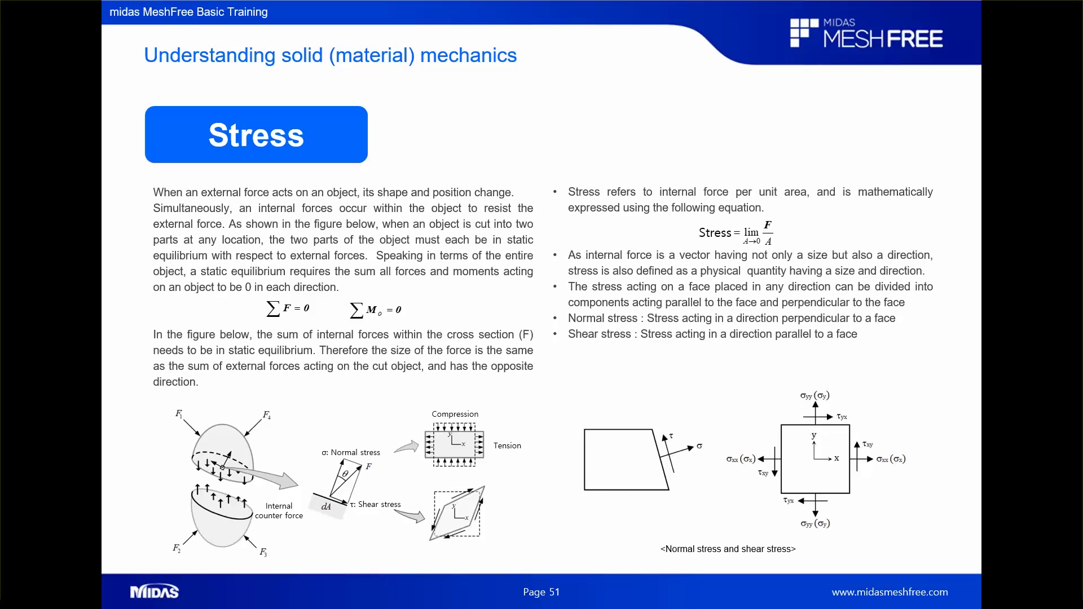
key("Right")
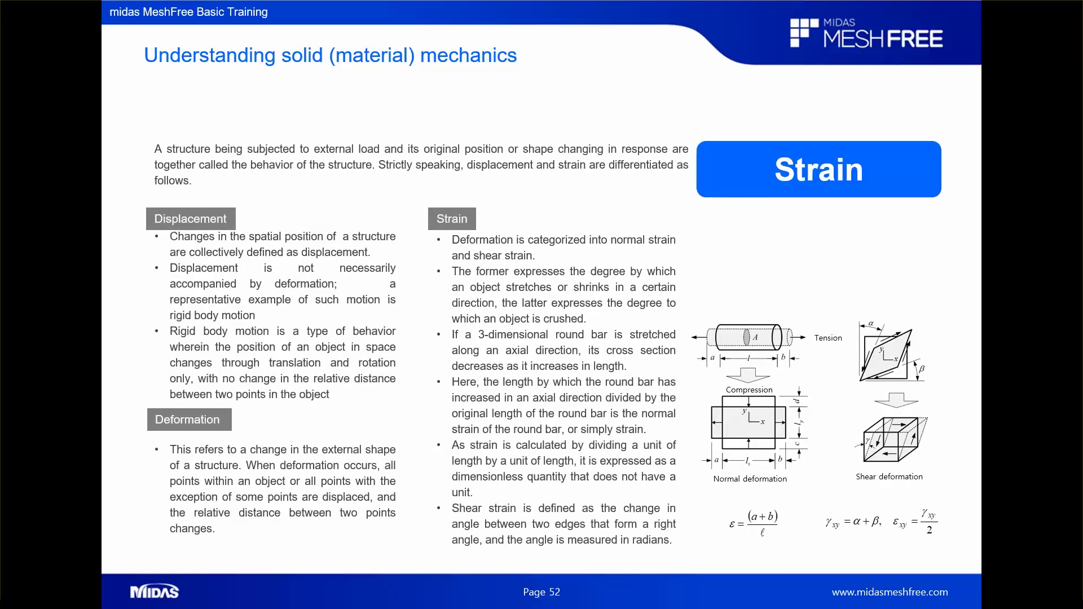
key("Right")
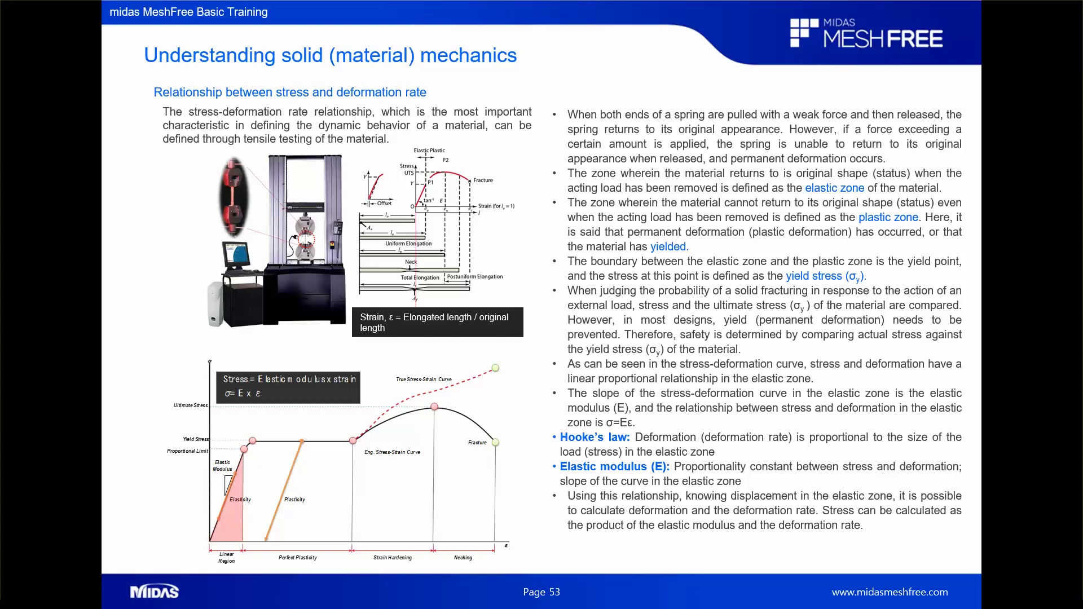
key("Right")
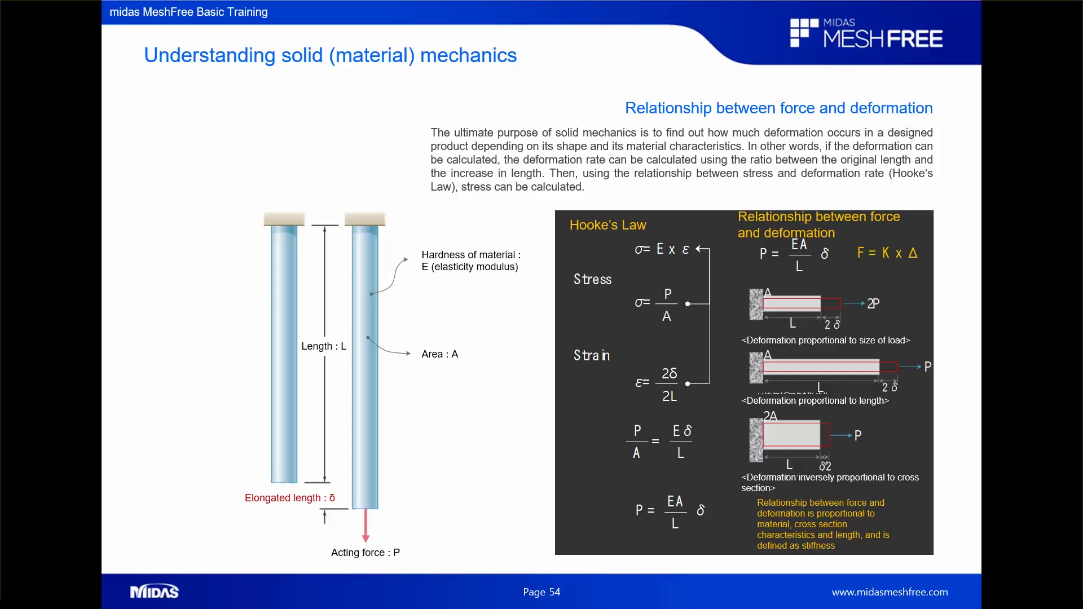
key("Right")
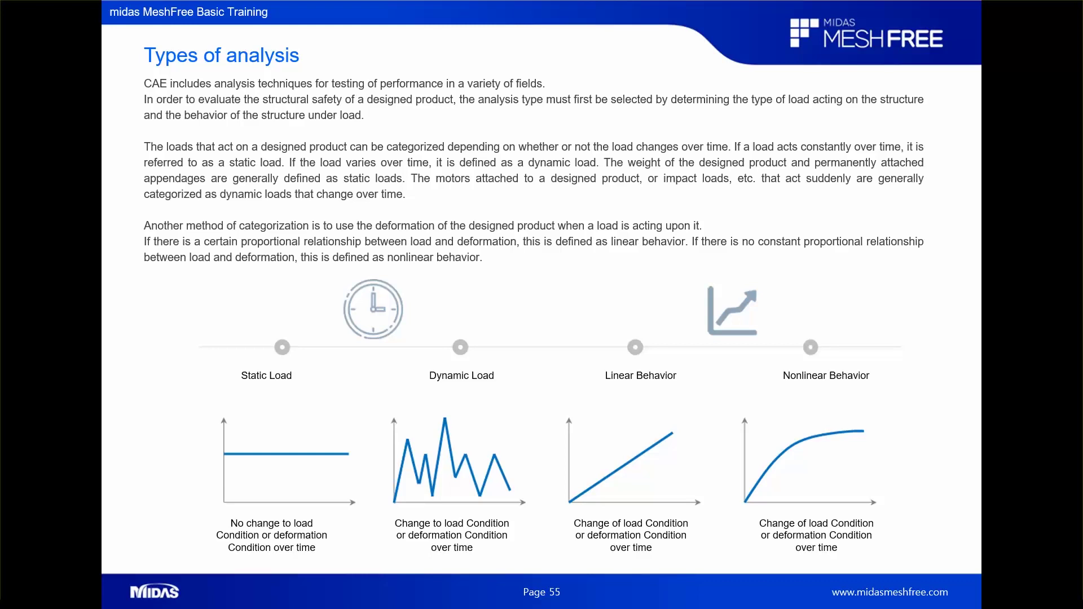
- Advance through the static versus dynamic and linear static analysis slides to ductile and brittle failure
key("Right")
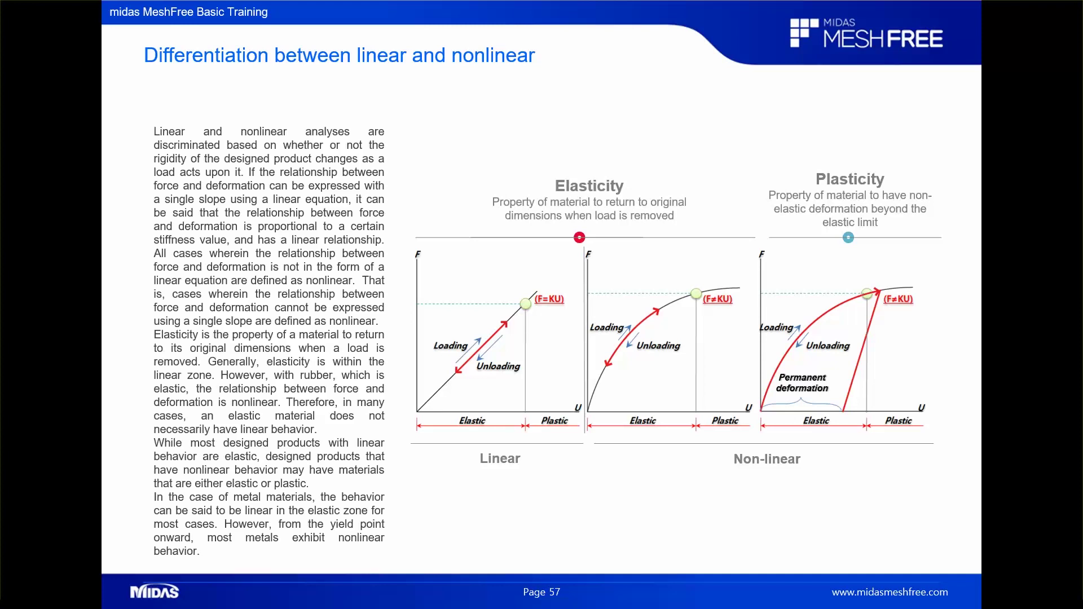
key("Right")
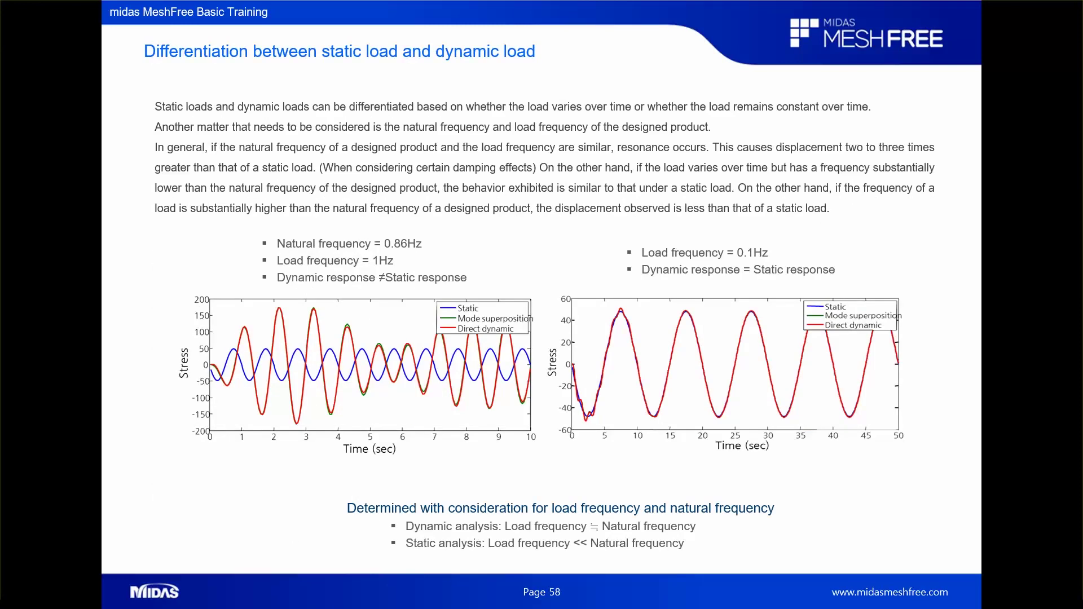
key("Right")
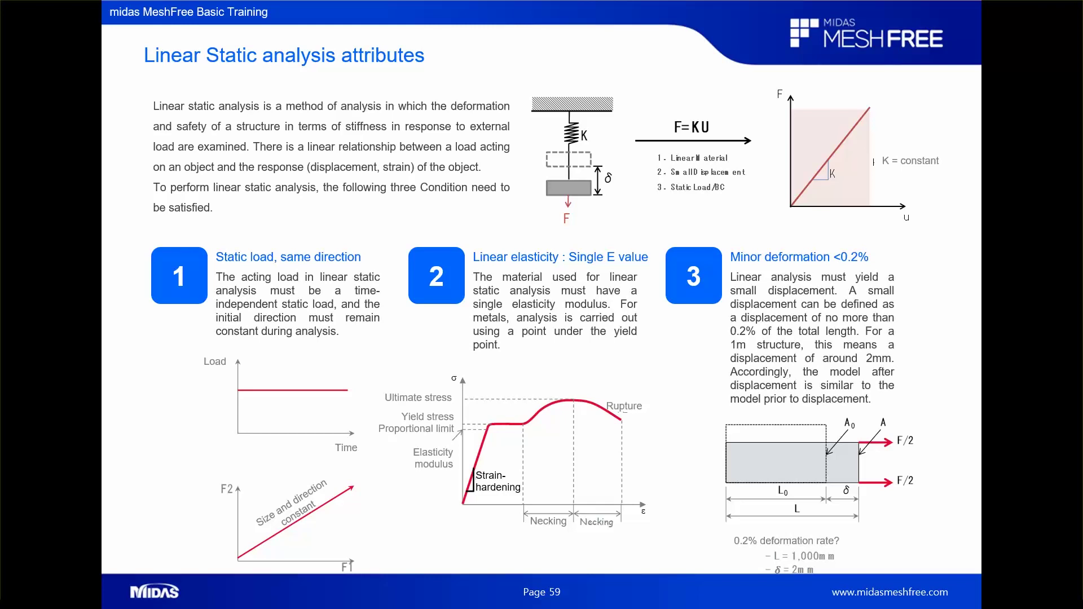
key("Right")
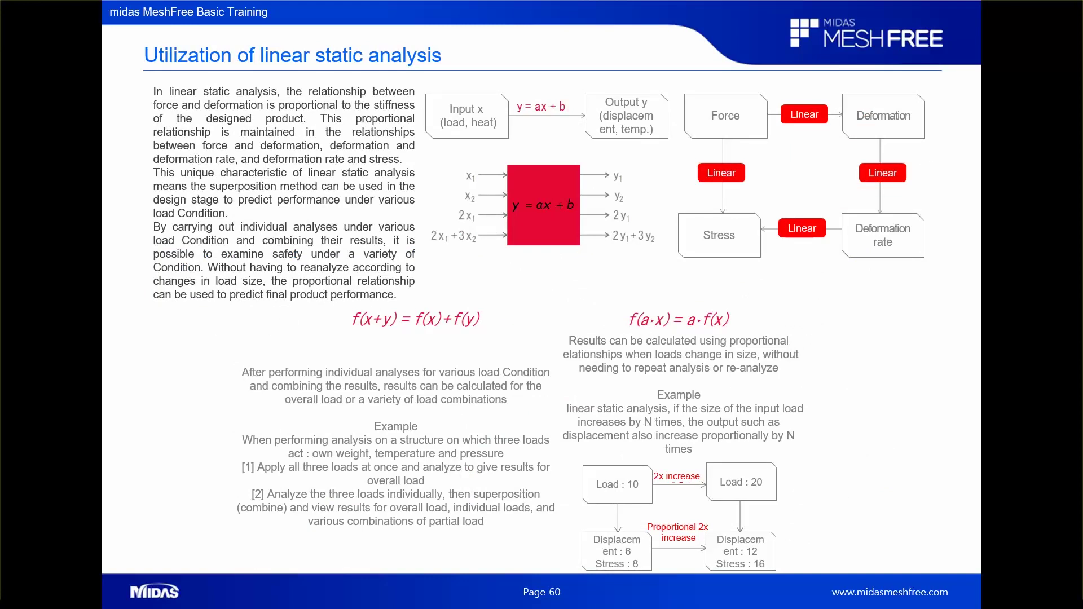
key("Right")
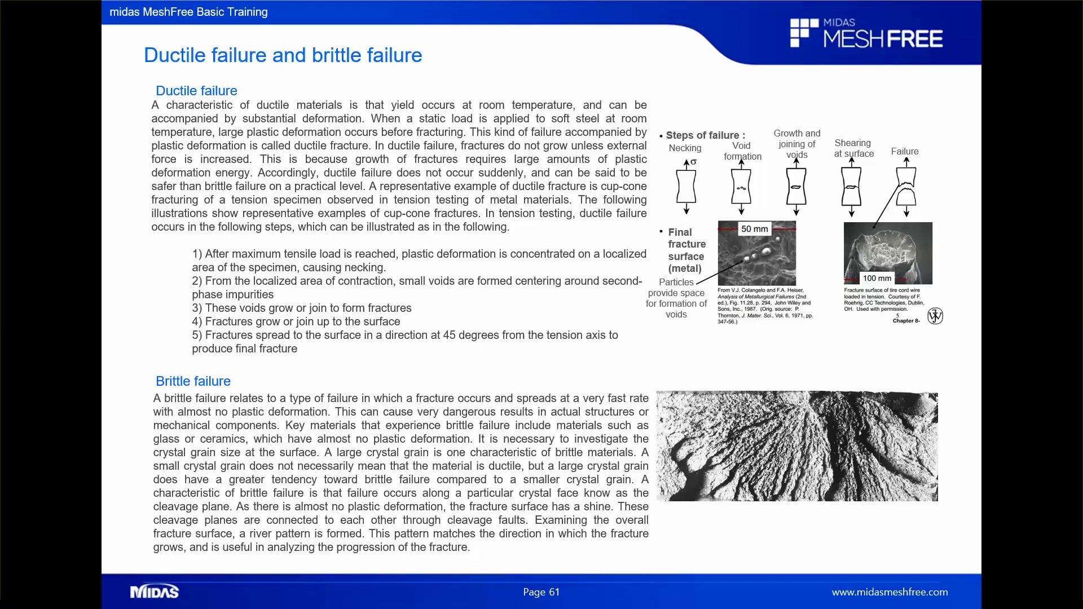
- Review the static failure theory slides, revisiting maximum normal stress, then reach Page 64
key("Right")
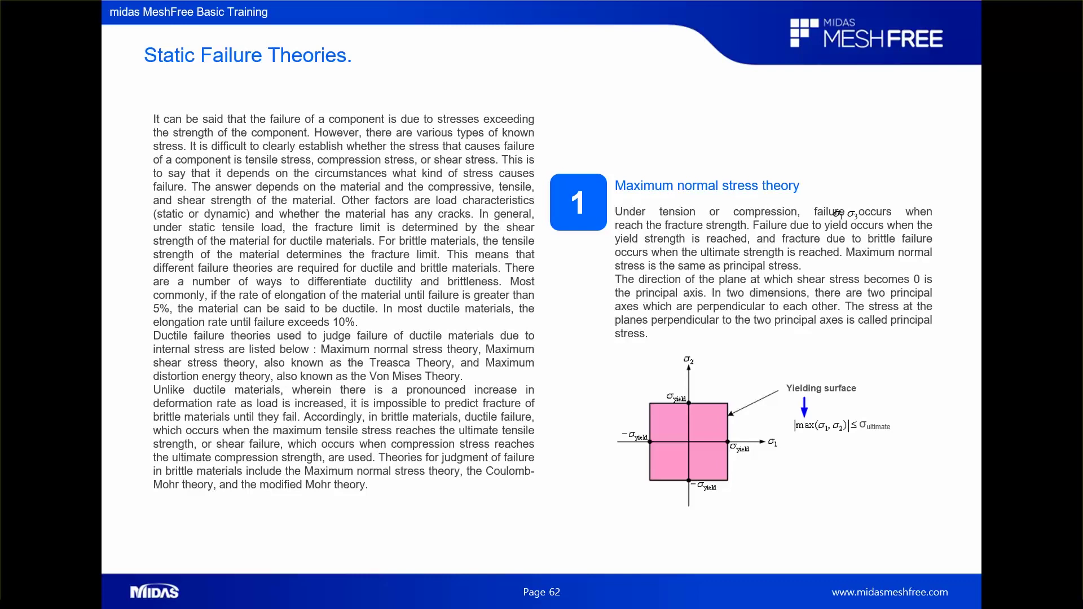
key("Right")
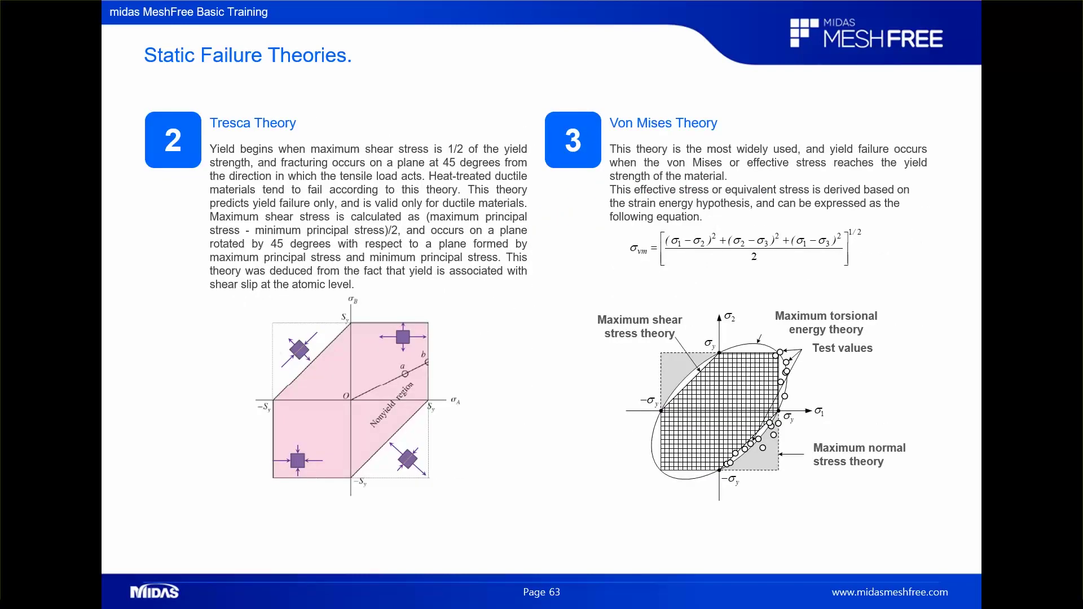
key("Left")
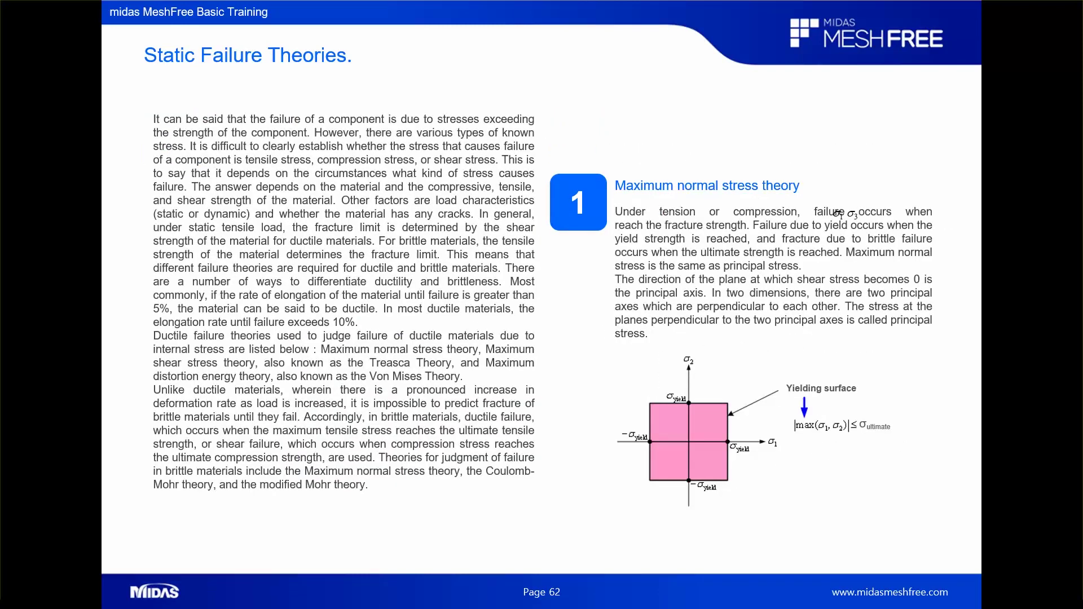
key("Right")
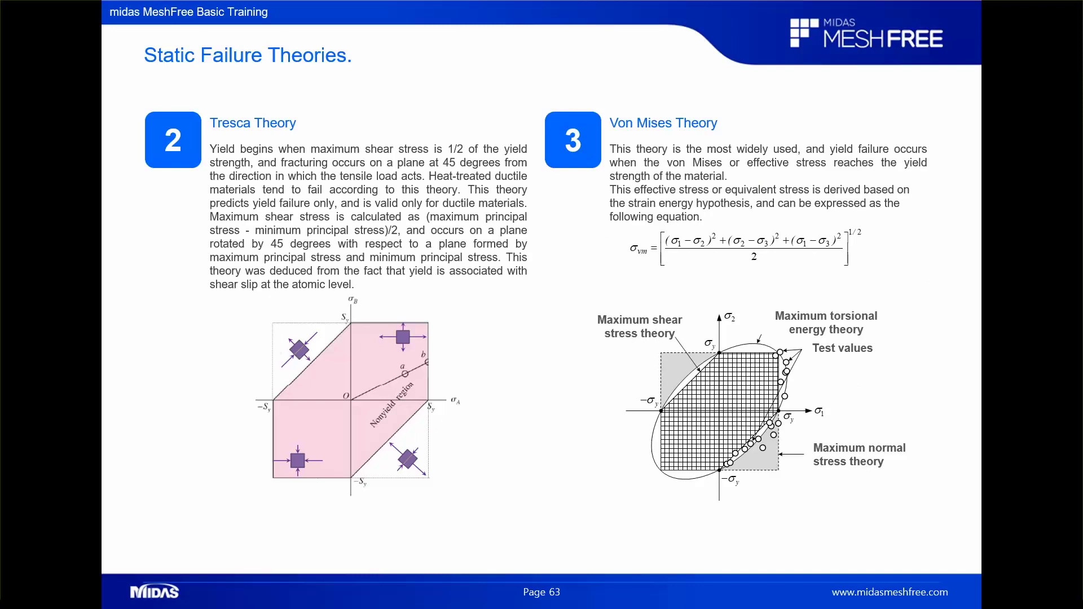
key("Right")
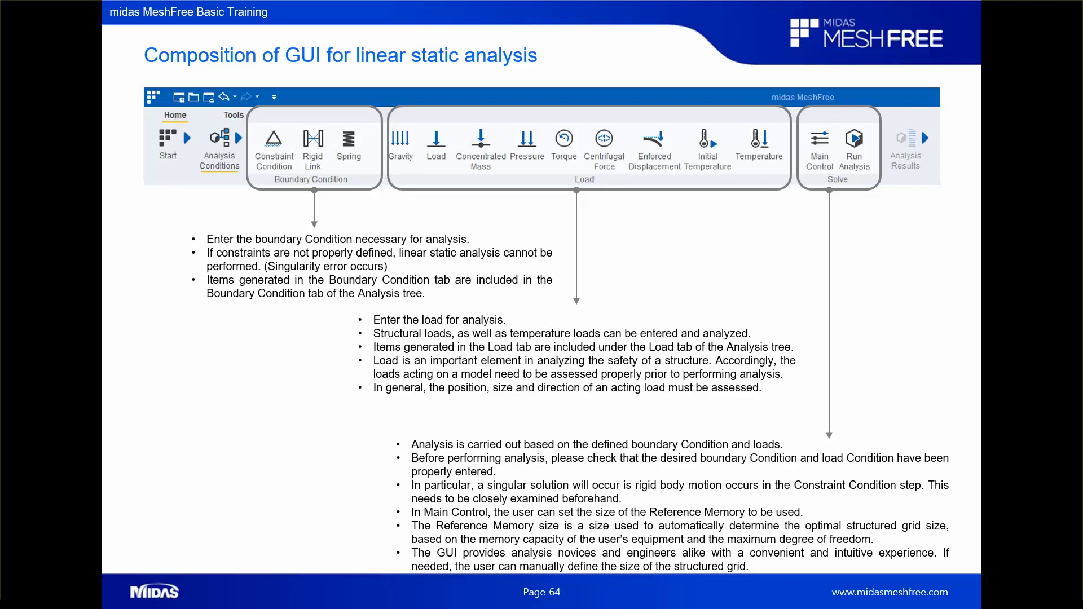
- Advance past the Constraints and Rigid Link slides to page 68, the Spring slide
left_click(988, 216)
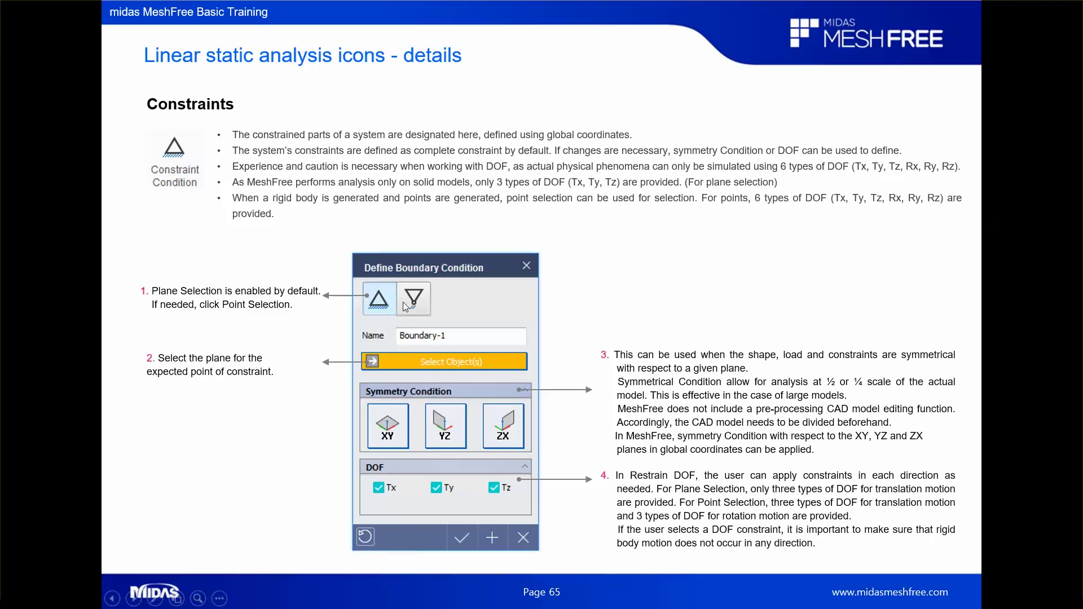
left_click(371, 309)
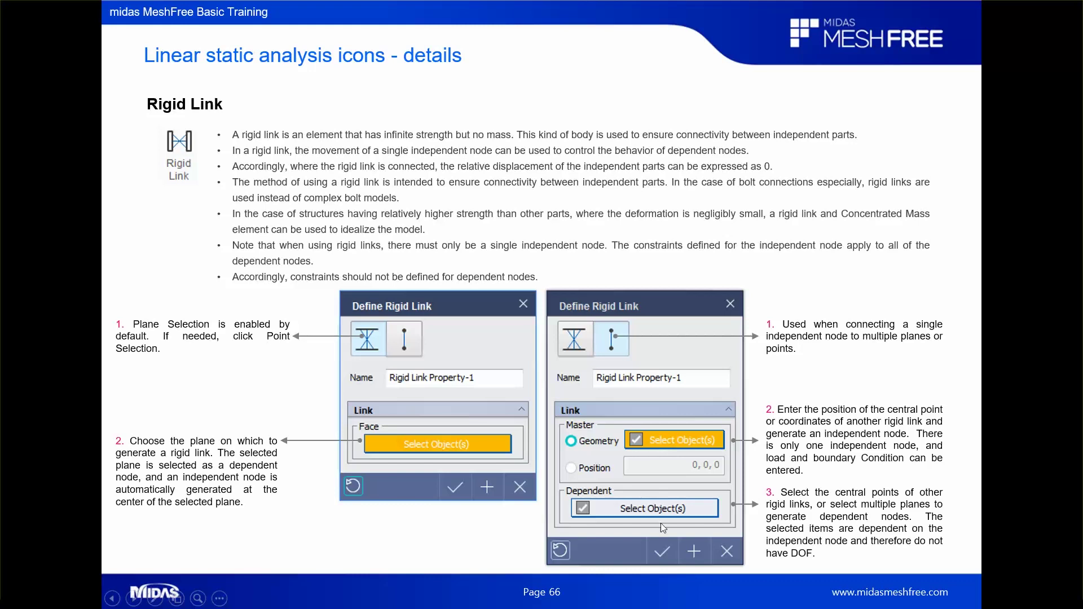
key("Right")
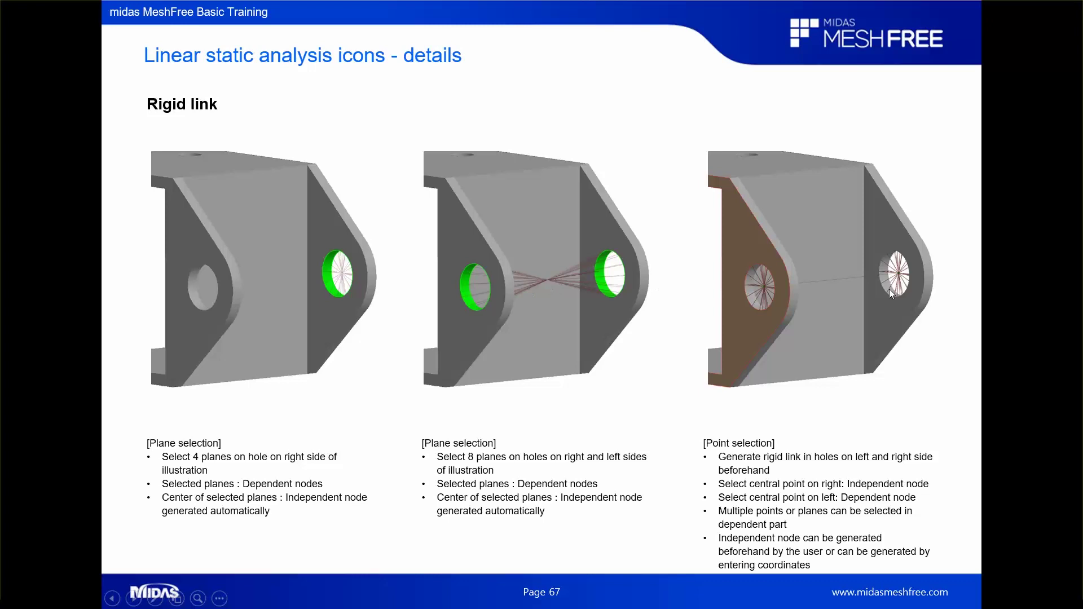
left_click(764, 286)
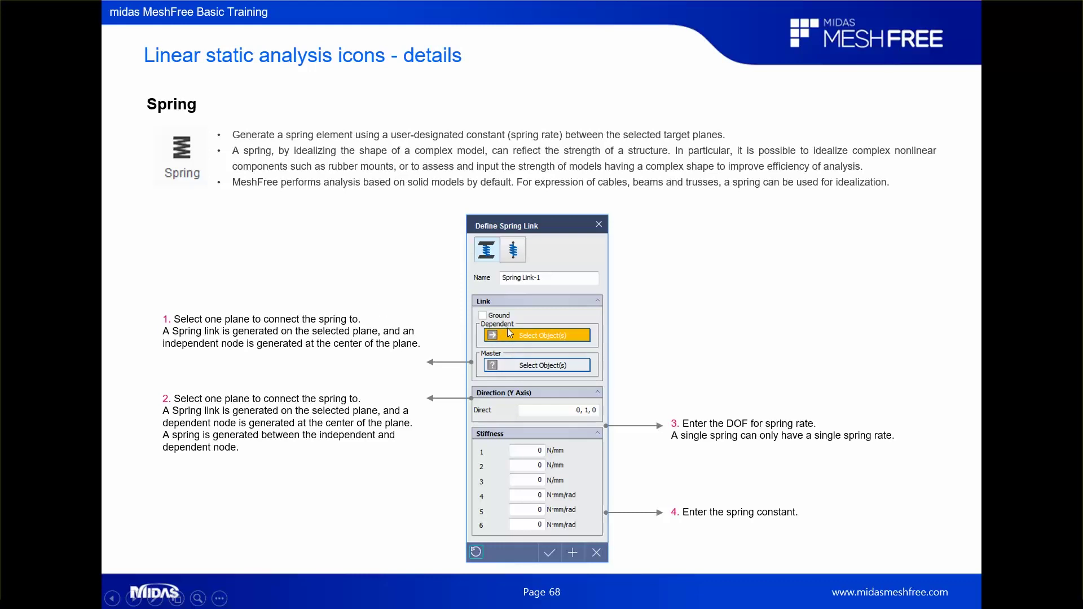
- Step through the Gravity, Loads, Pressure, Torque and Centrifugal force slides to Enforced displacement
left_click(492, 259)
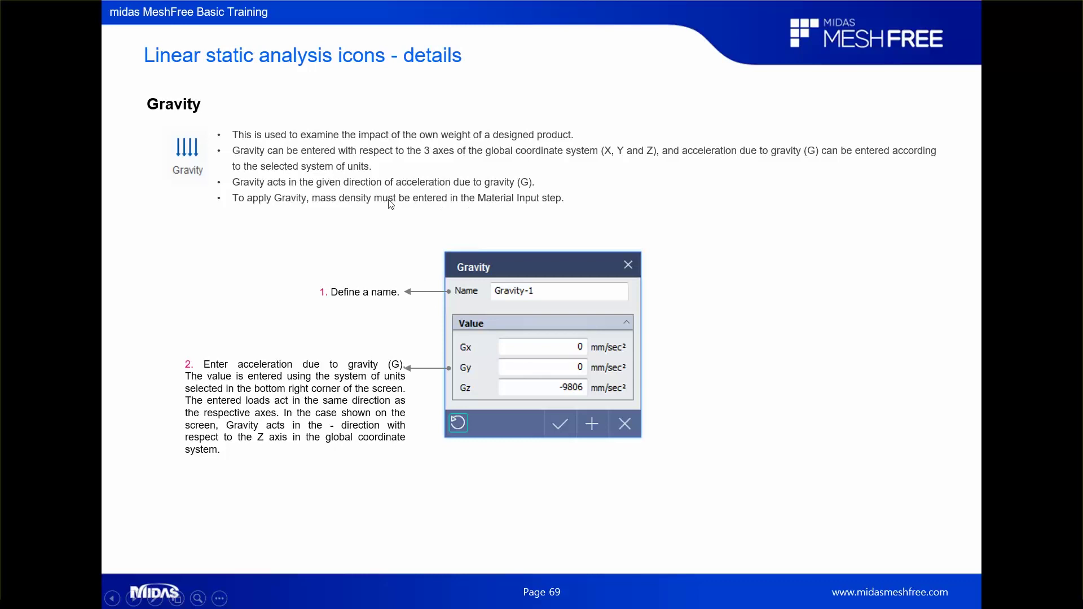
left_click(414, 200)
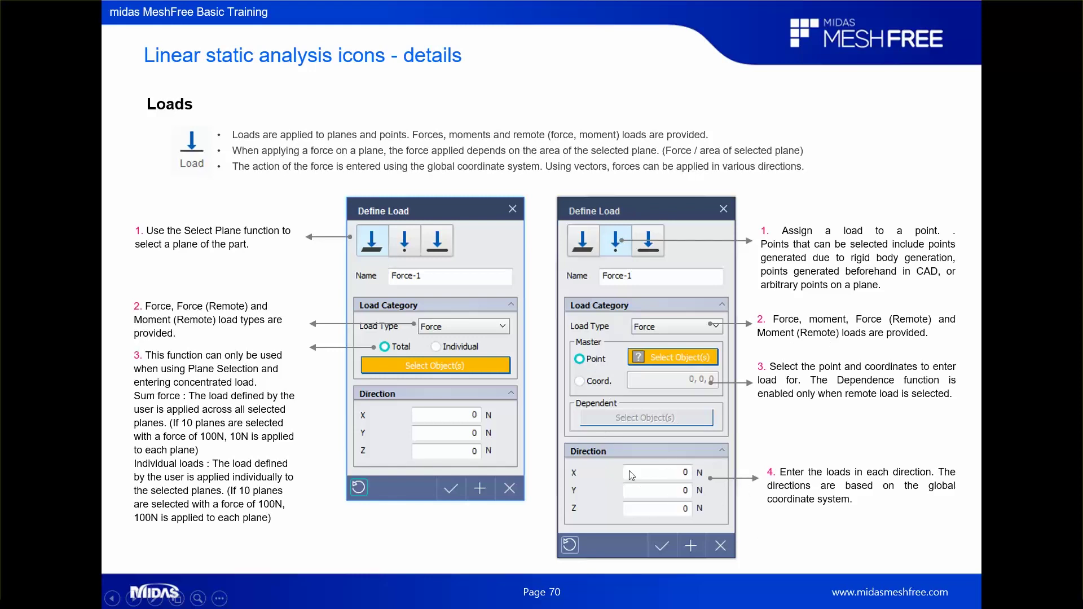
left_click(659, 474)
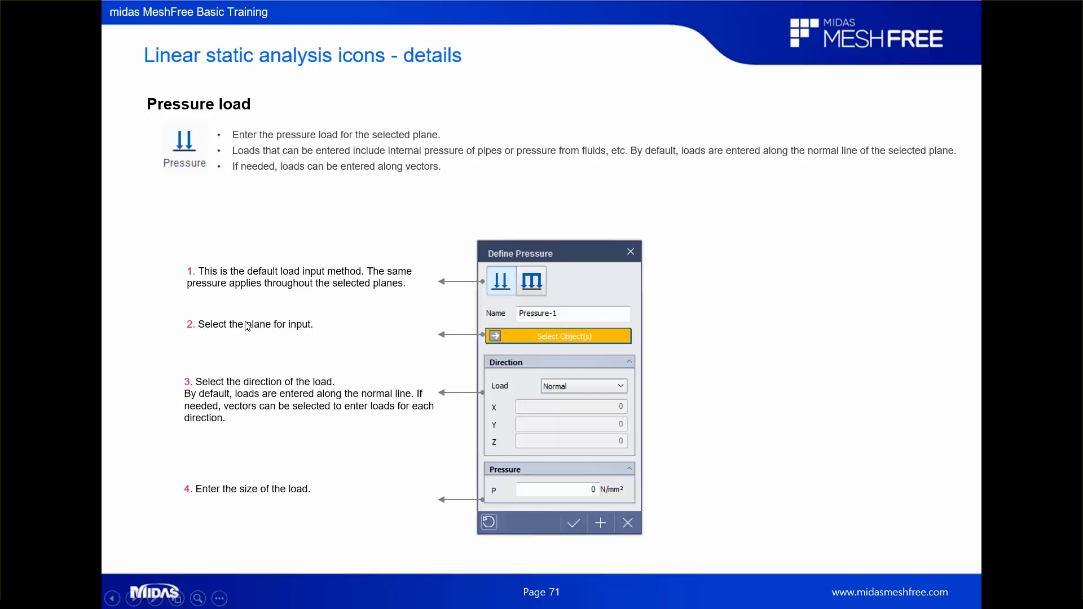
left_click(223, 341)
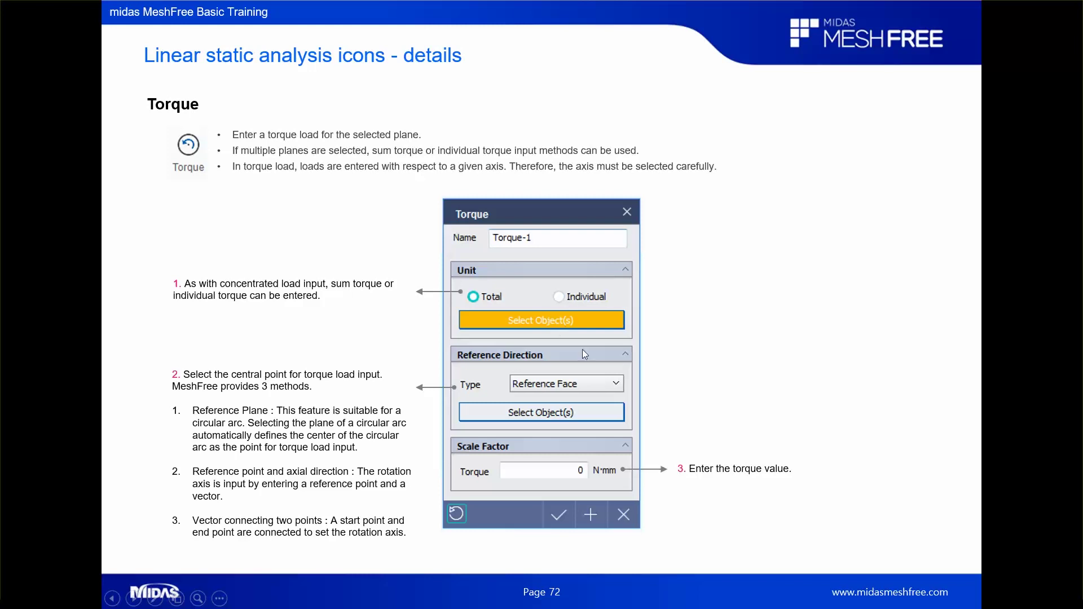
key("Right")
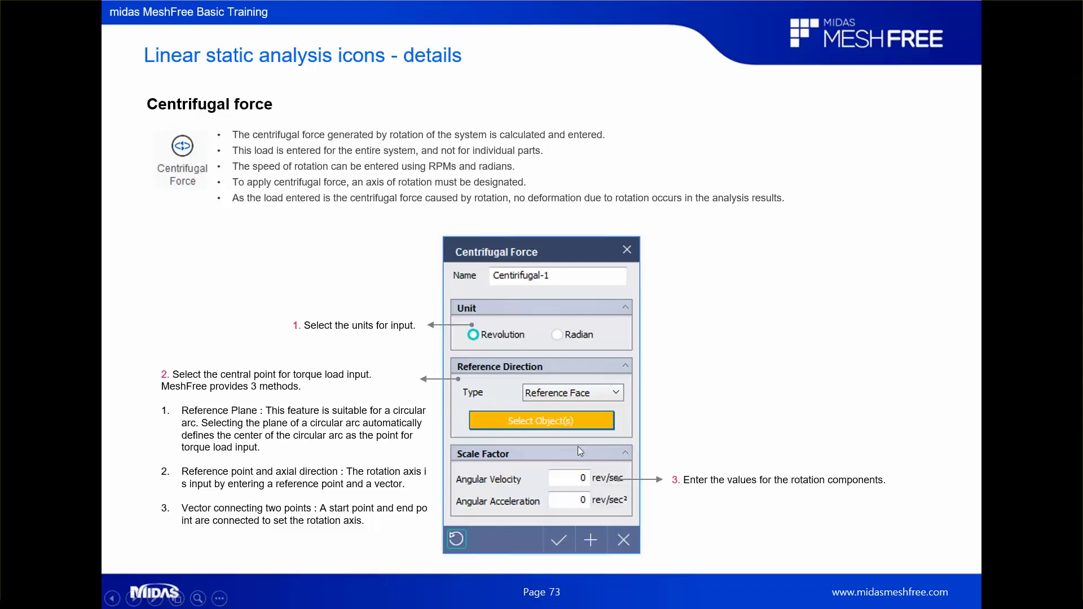
left_click(570, 498)
scroll(595, 473, "up", 1)
left_click(736, 280)
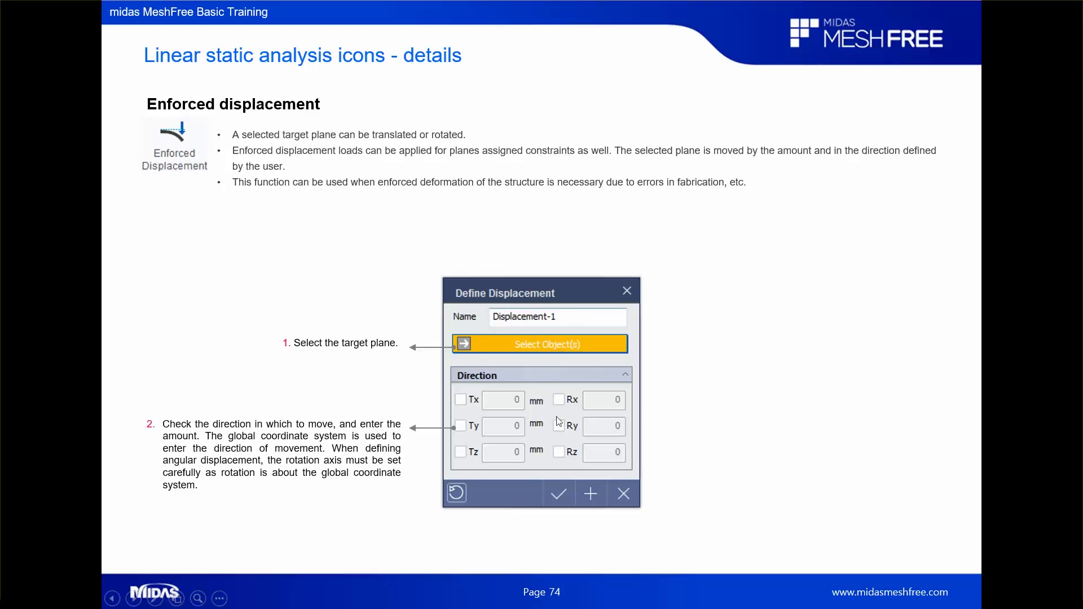
- Advance through the Temperature, Analysis settings, Auto Grid and contact check slides to Energy error analysis
left_click(506, 438)
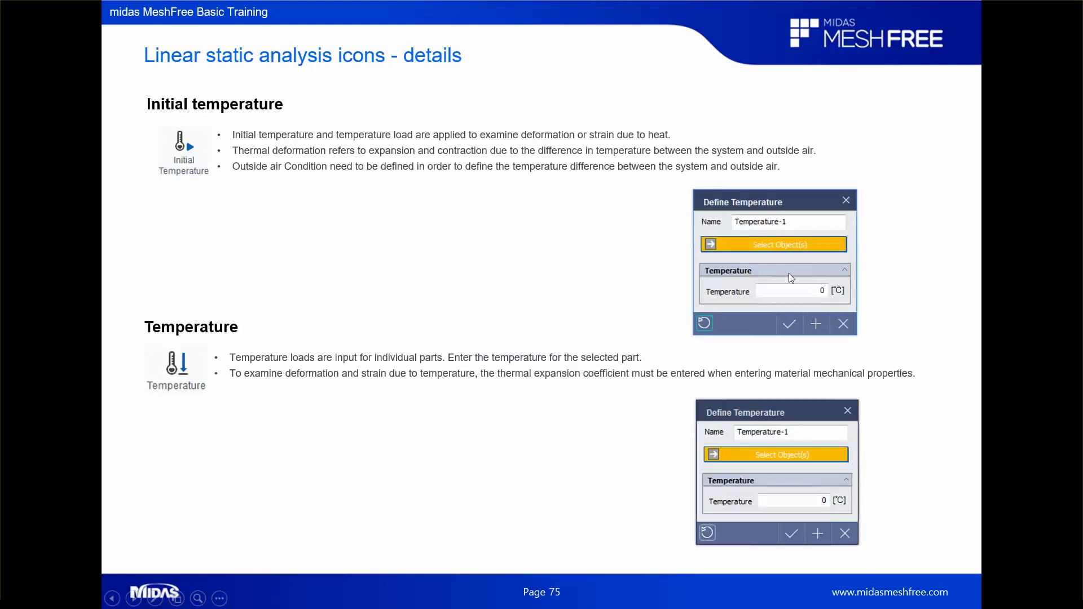
left_click(639, 487)
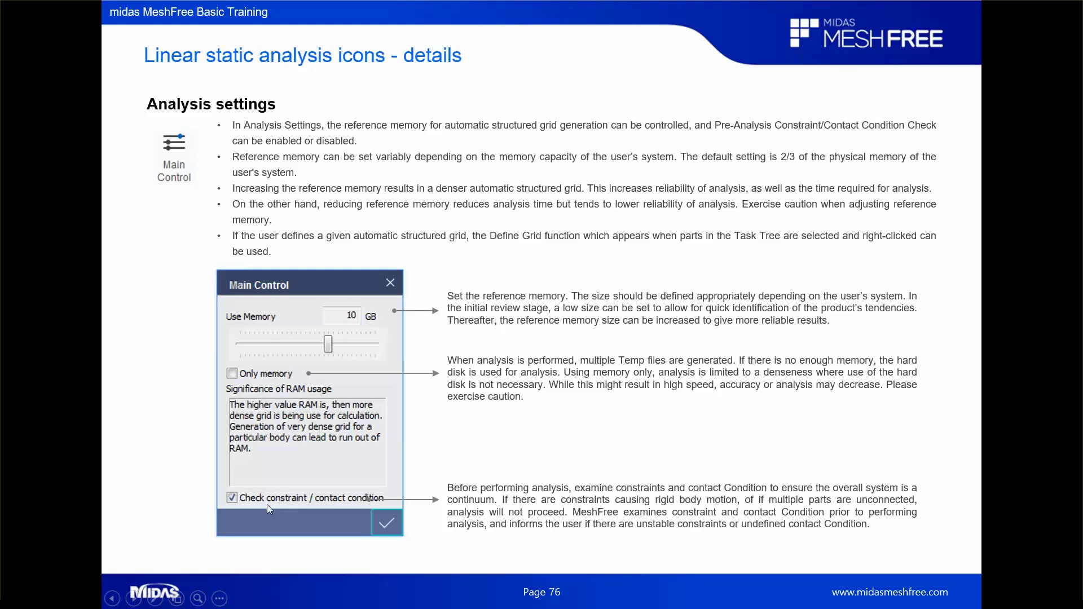
left_click(236, 502)
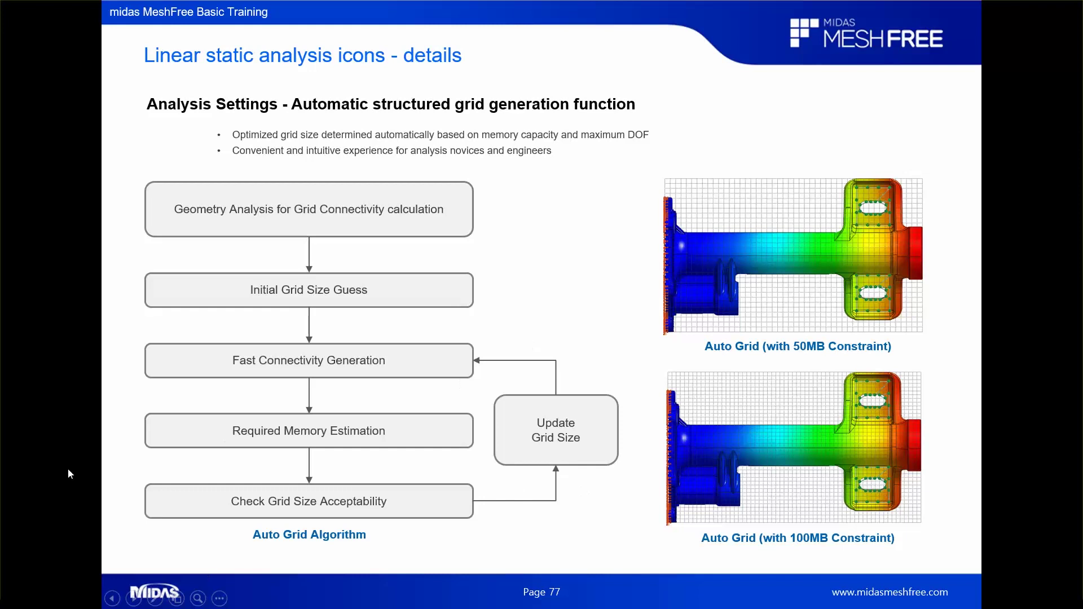
left_click(672, 438)
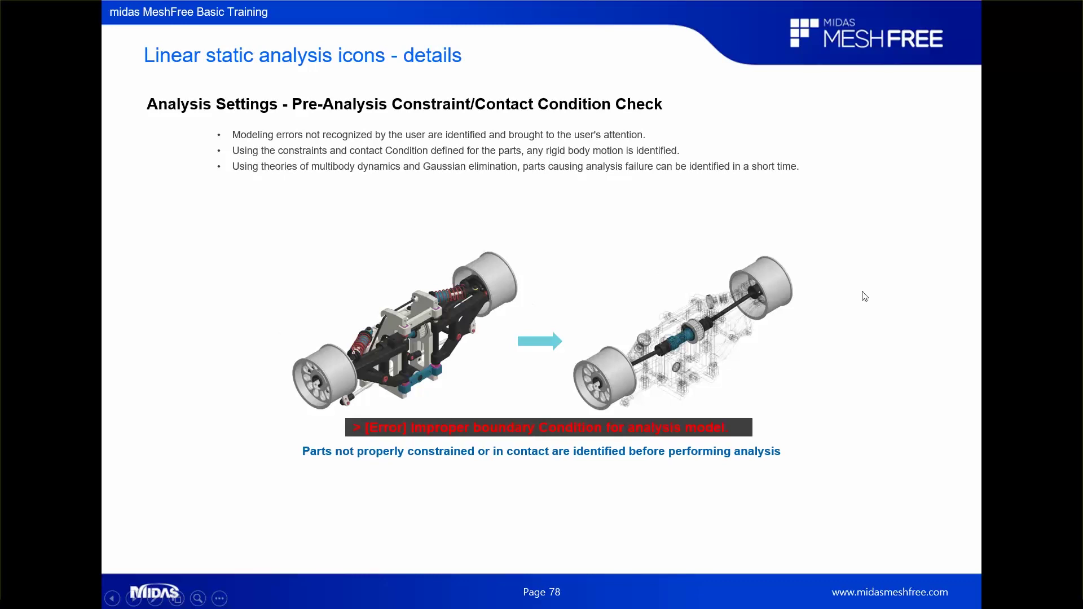
left_click(741, 333)
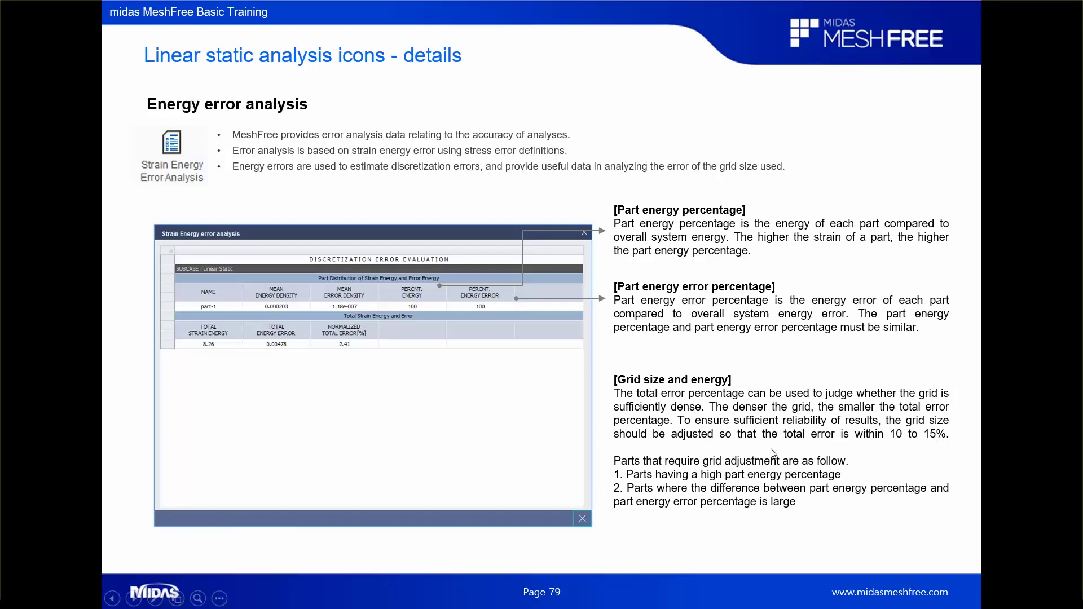
- Advance to slide 82, Applying load example, then launch midas MeshFree from the desktop
left_click(829, 463)
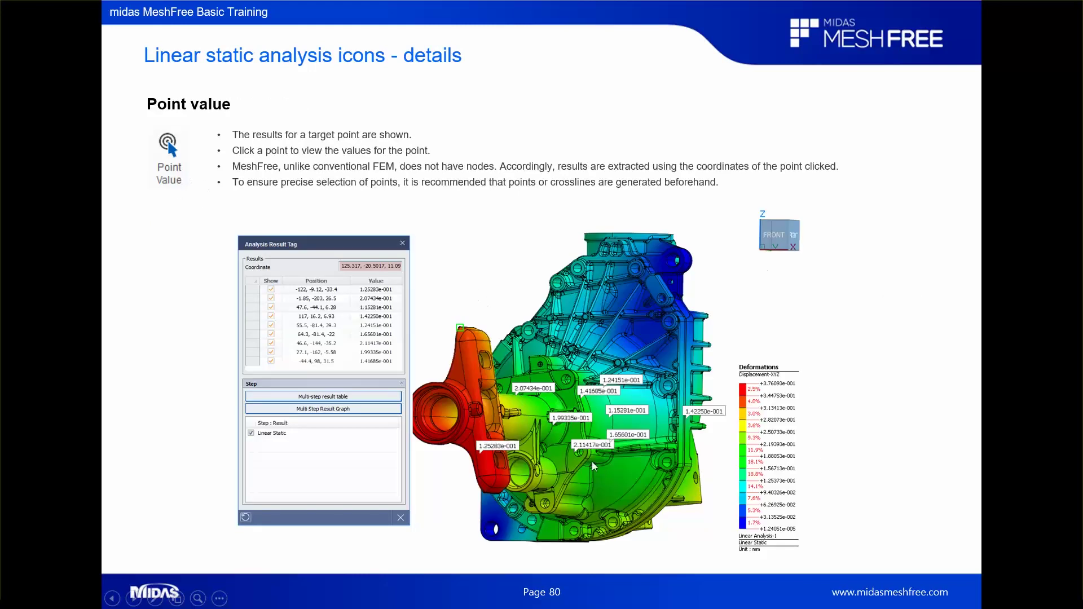
left_click(644, 430)
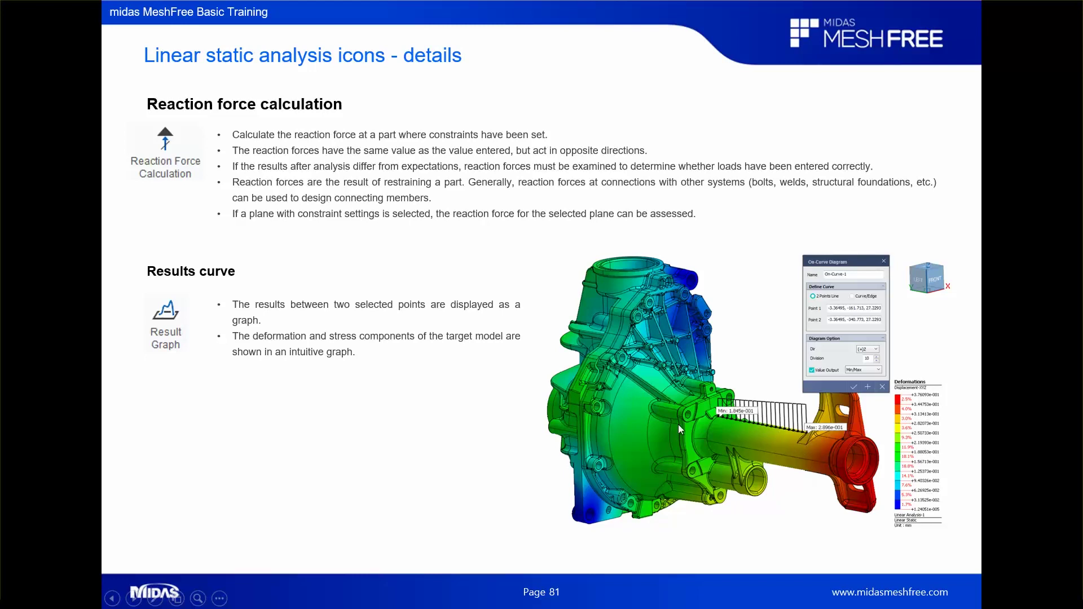
left_click(197, 178)
key("Left")
left_click(816, 429)
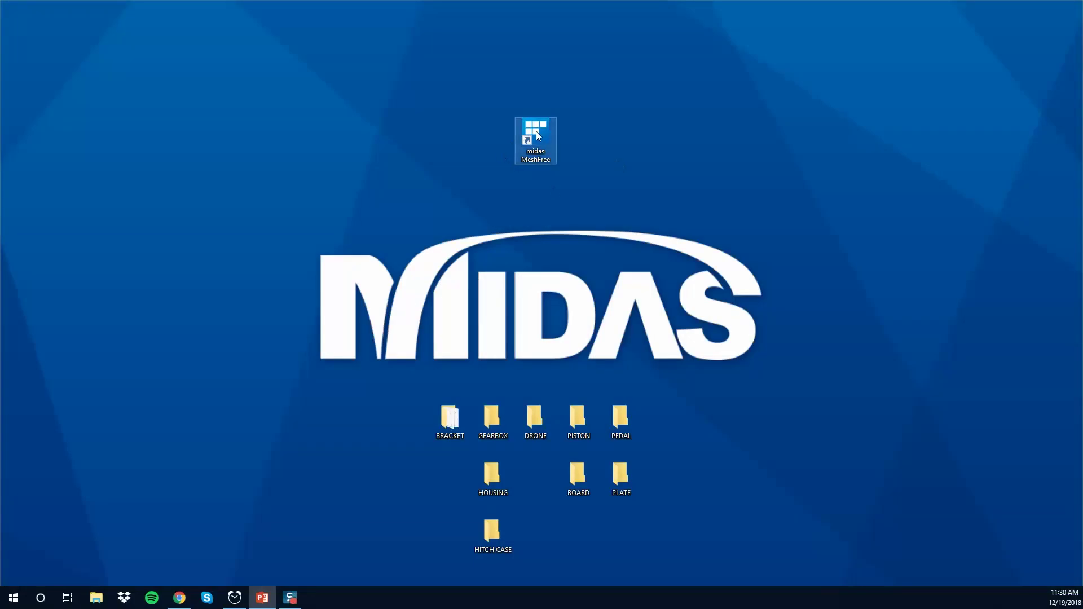
double_click(536, 133)
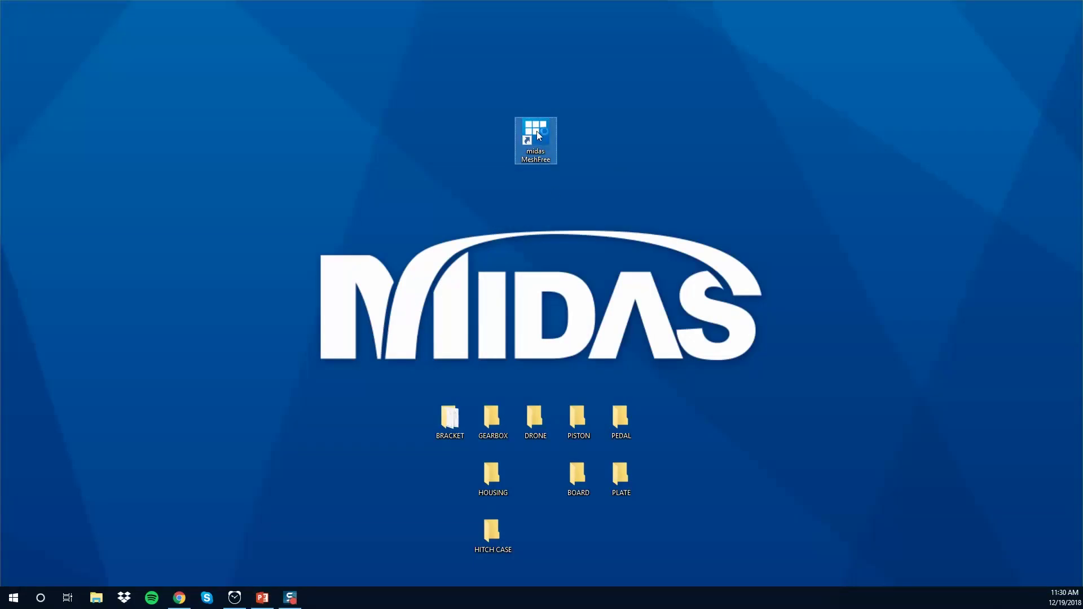
- Create a new project with a Linear Static analysis case, Linear Analysis-1
left_click(412, 344)
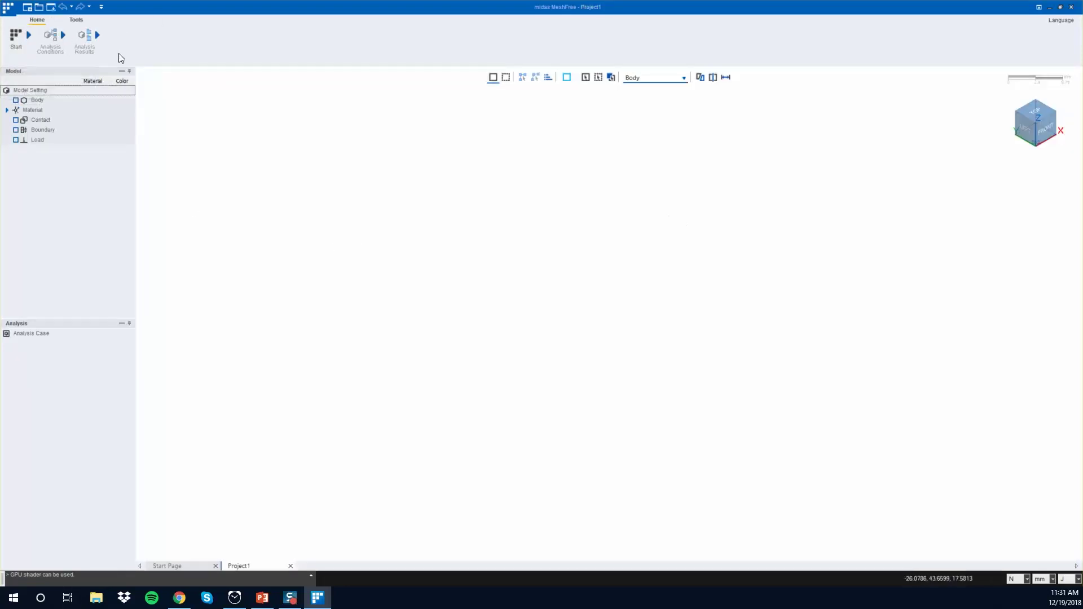
left_click(17, 38)
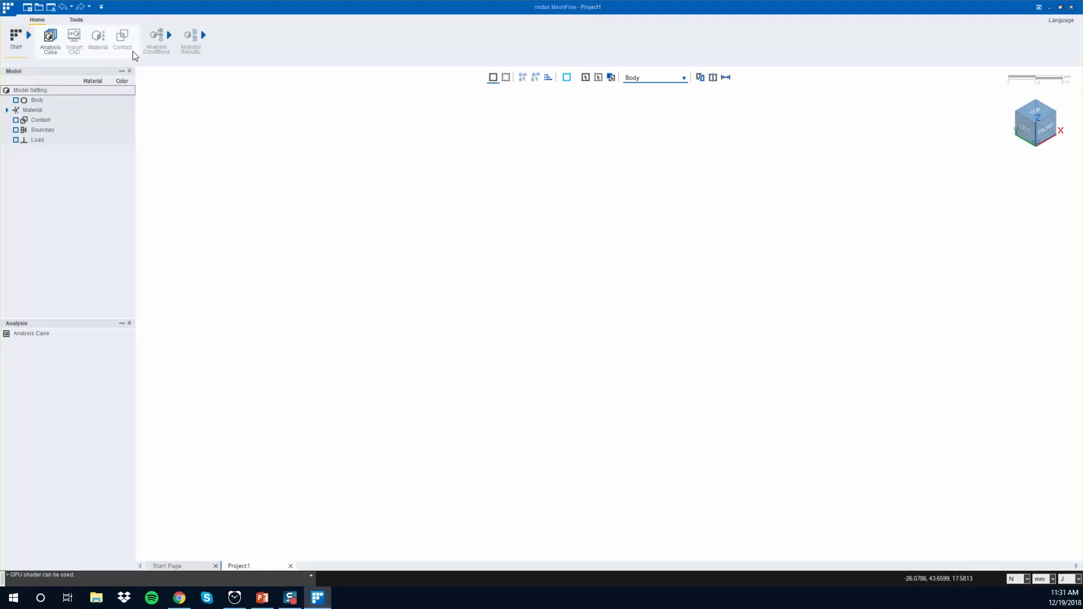
left_click(62, 49)
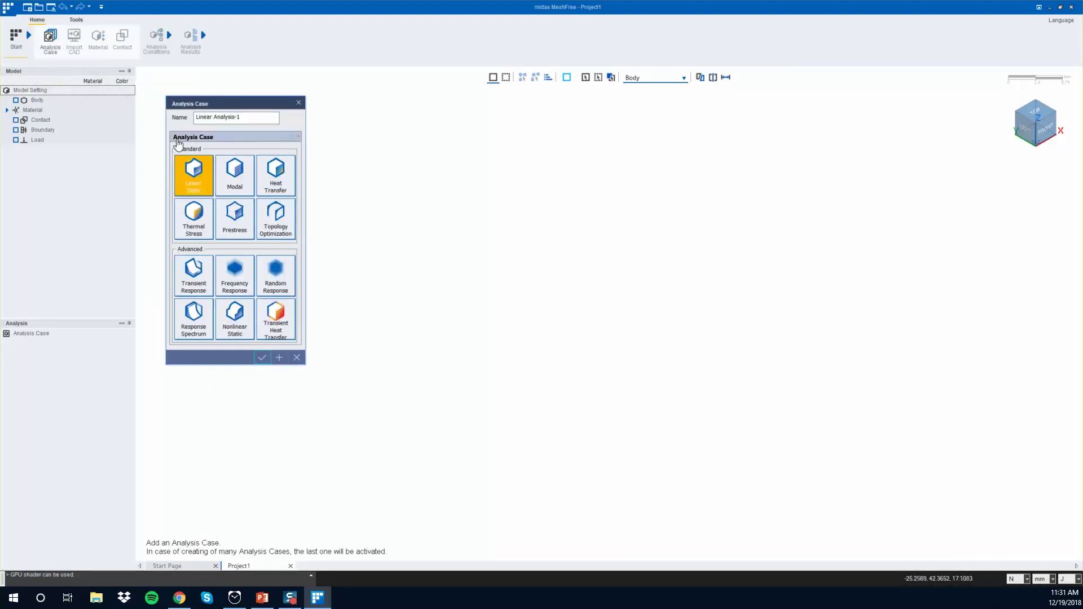
left_click(262, 357)
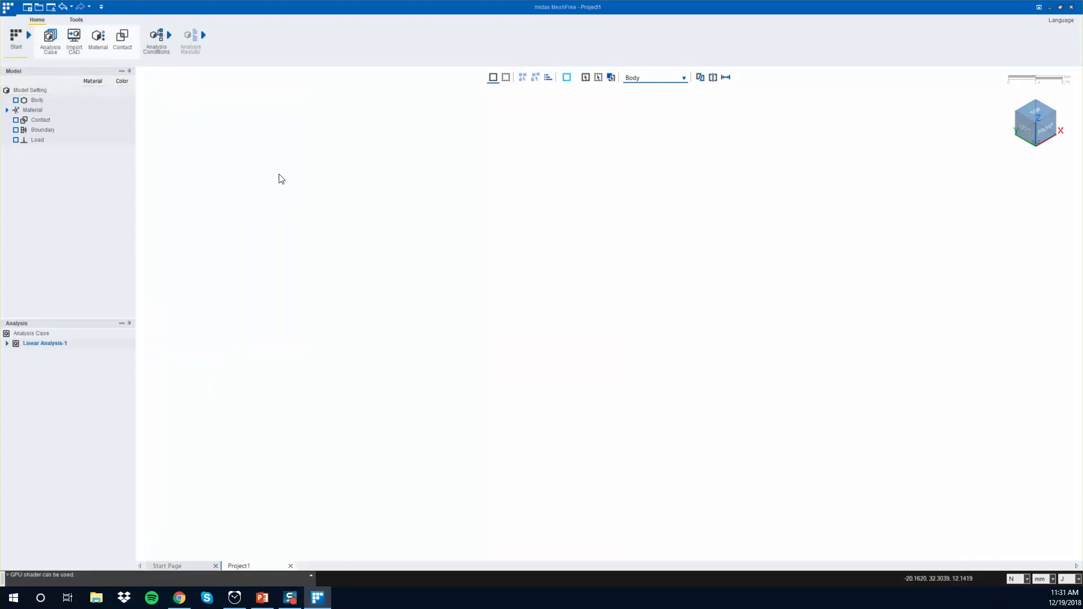
- Import Assembly.STEP from the Applying load in linear static analysis folder
left_click(77, 49)
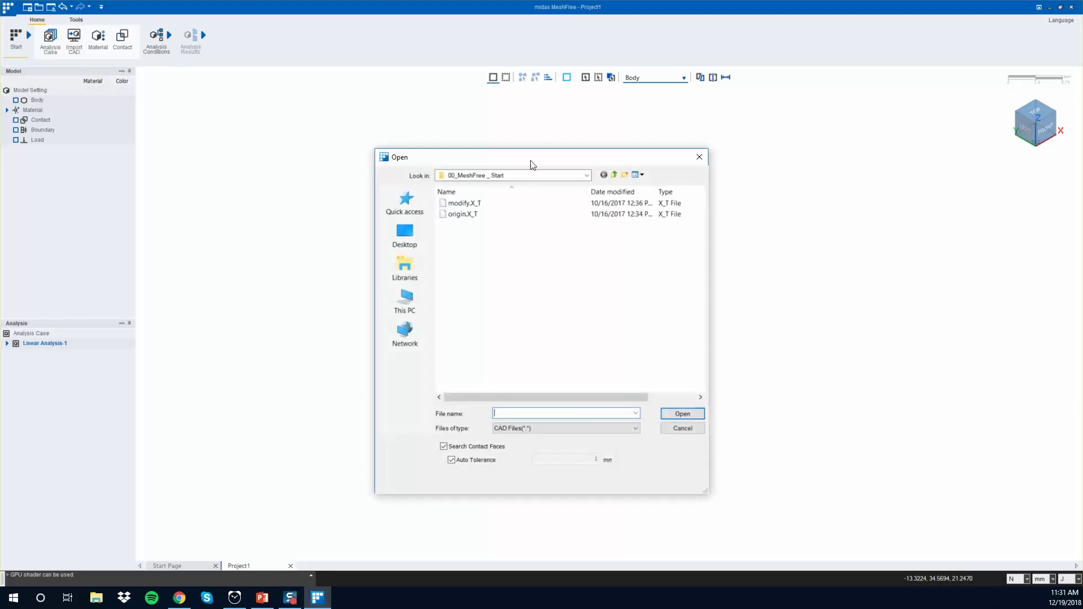
left_click(614, 175)
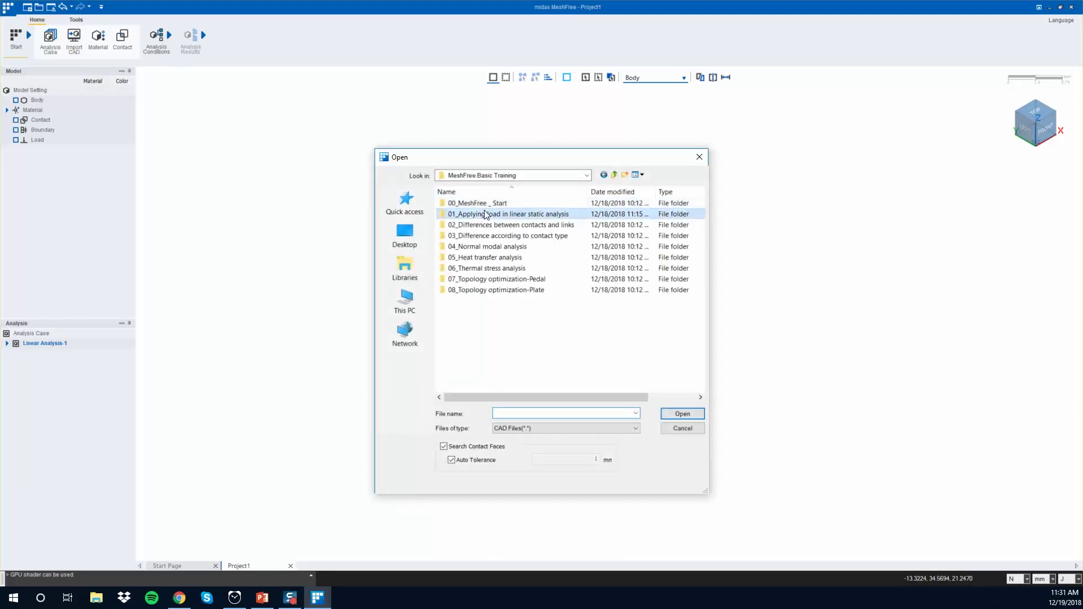
double_click(486, 215)
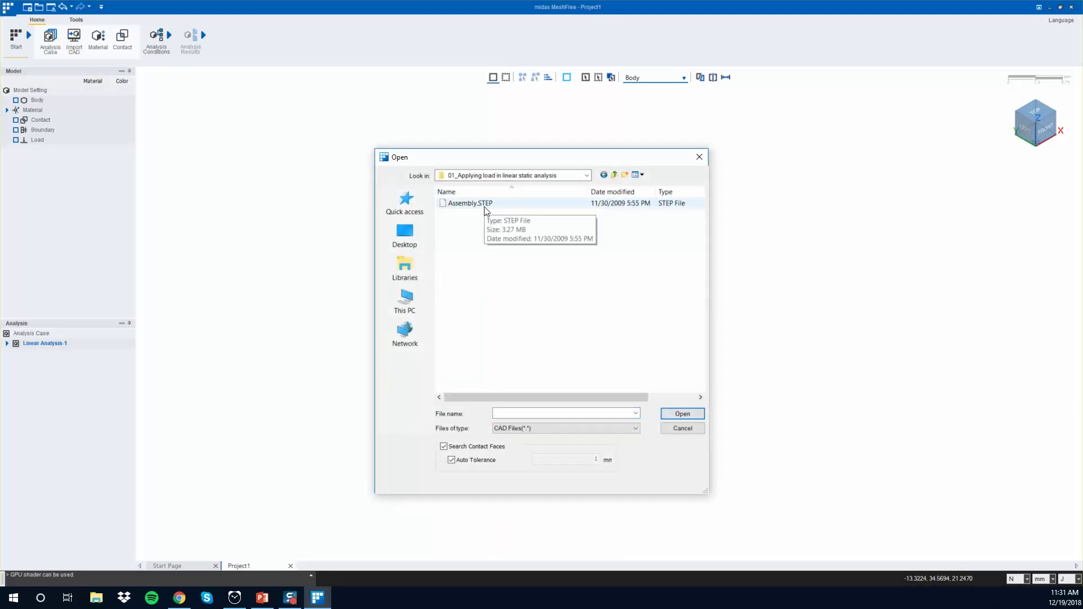
left_click(485, 205)
left_click(683, 414)
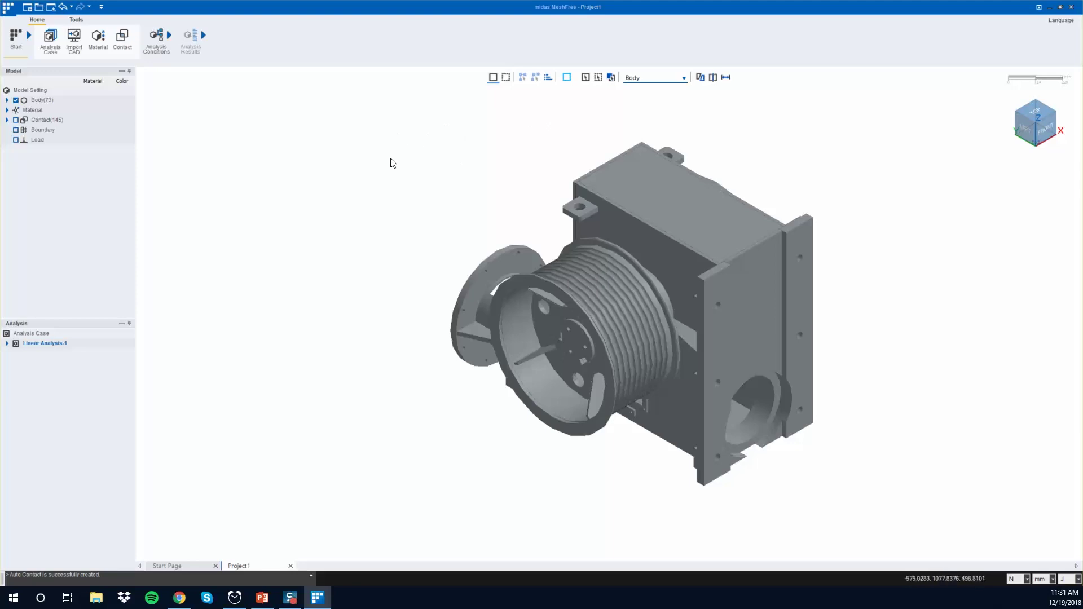
- Select every body of the model and assign it the Alloy Steel material
left_click_drag(387, 116, 908, 514)
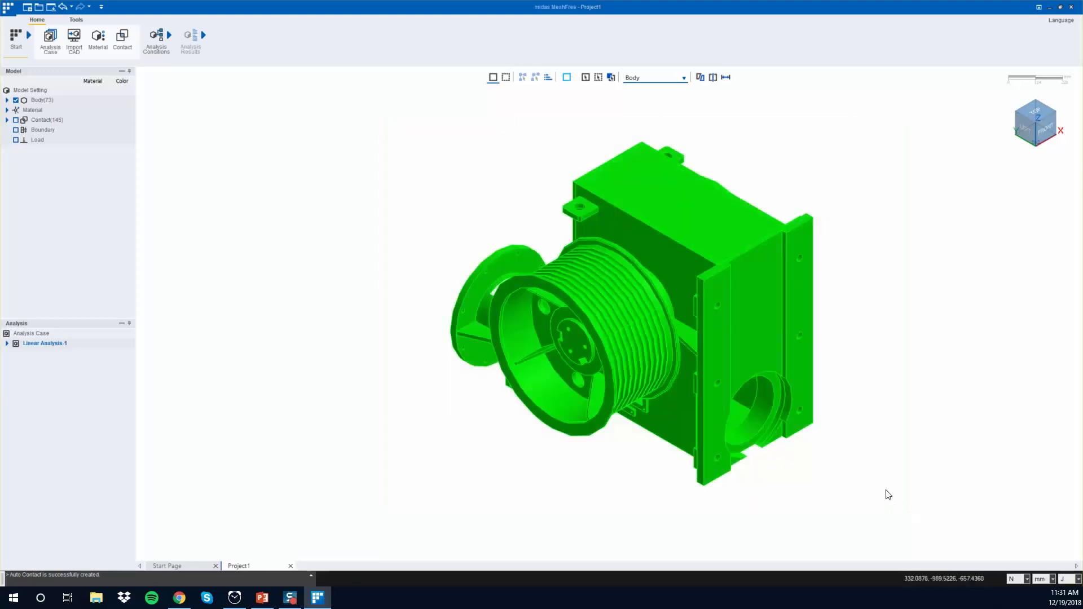
right_click(774, 323)
mouse_move(807, 397)
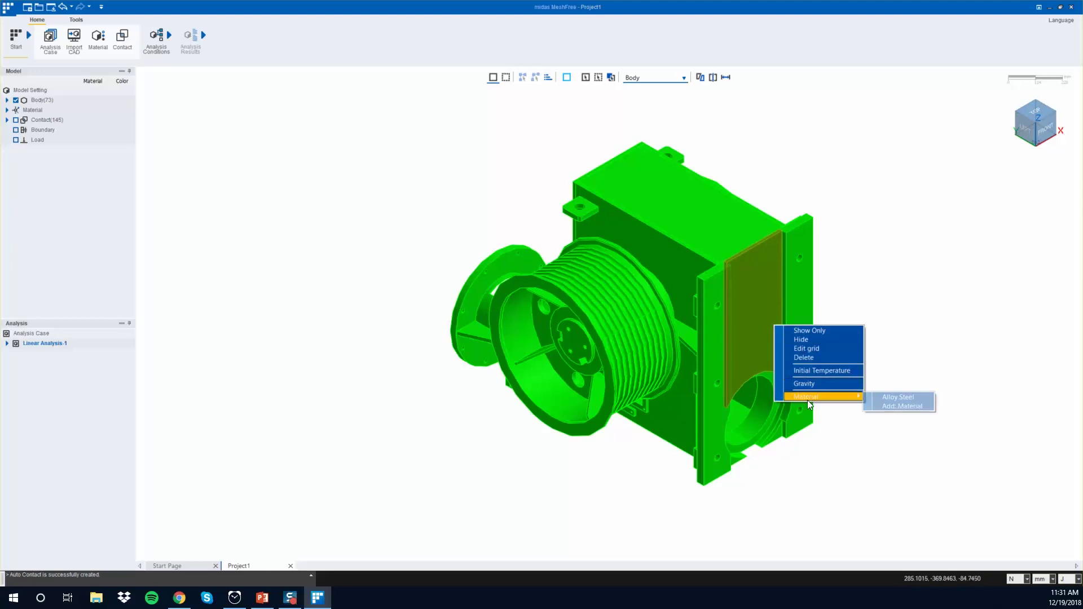
left_click(874, 398)
middle_click_drag(858, 321, 861, 312)
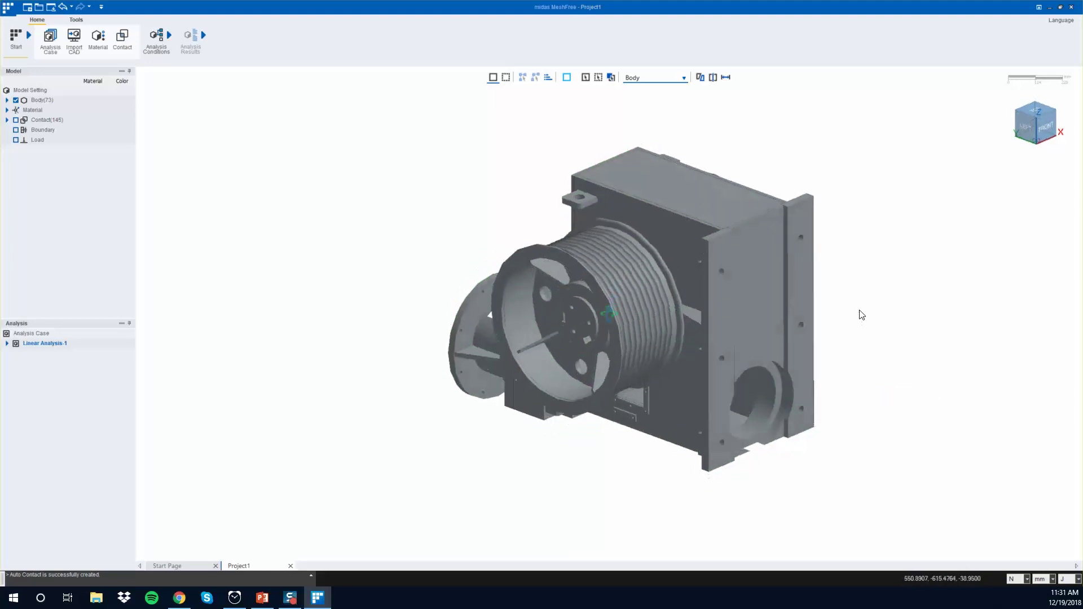
- Expand Body(73) to verify the Alloy Steel assignment, then collapse it
left_click(8, 101)
scroll(103, 213, "down", 14)
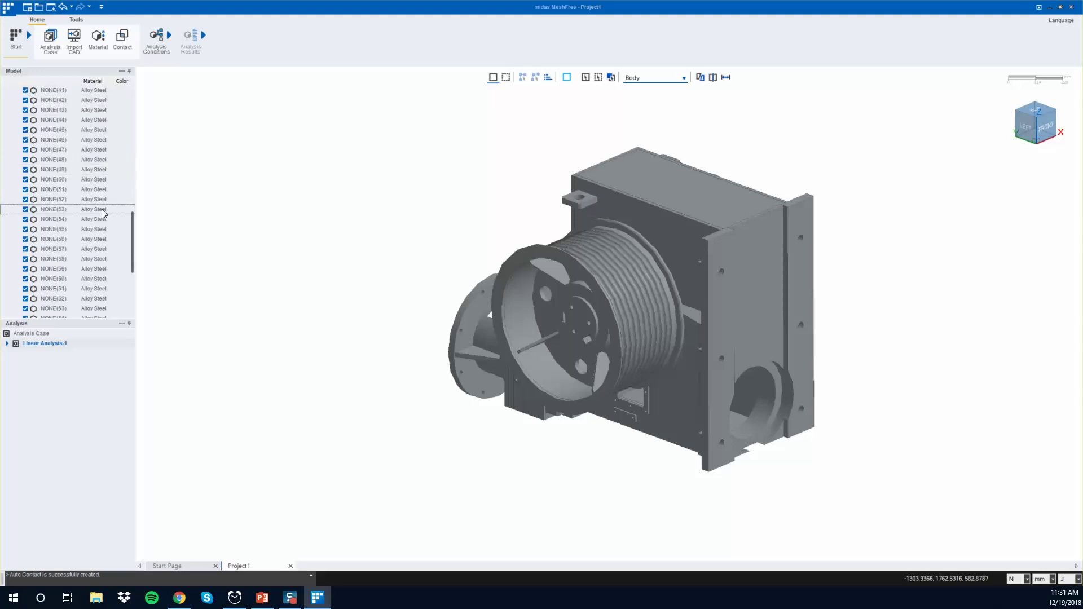
scroll(85, 237, "up", 15)
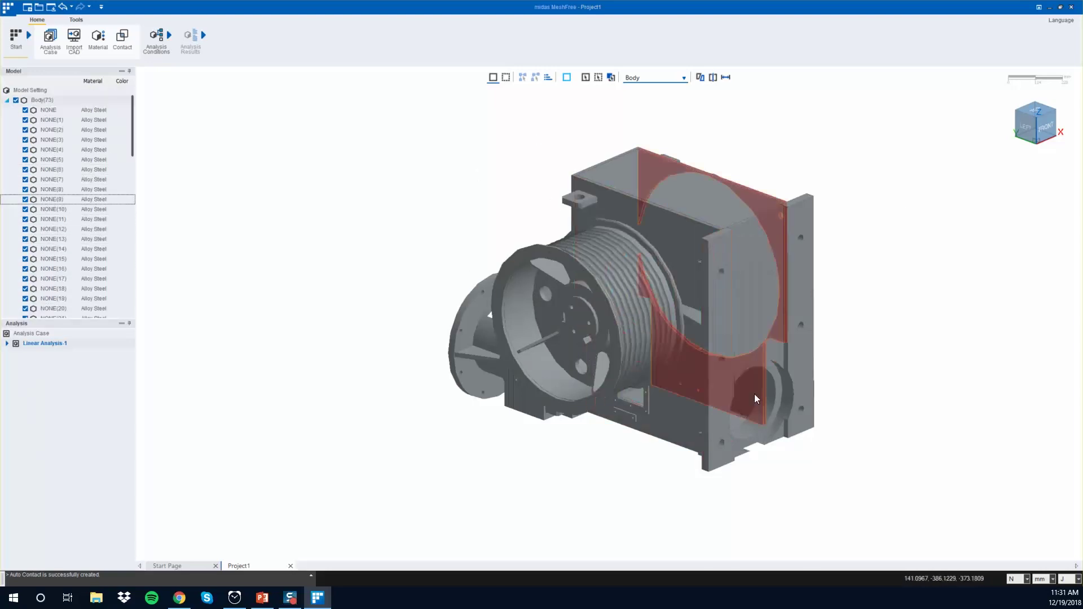
left_click(7, 100)
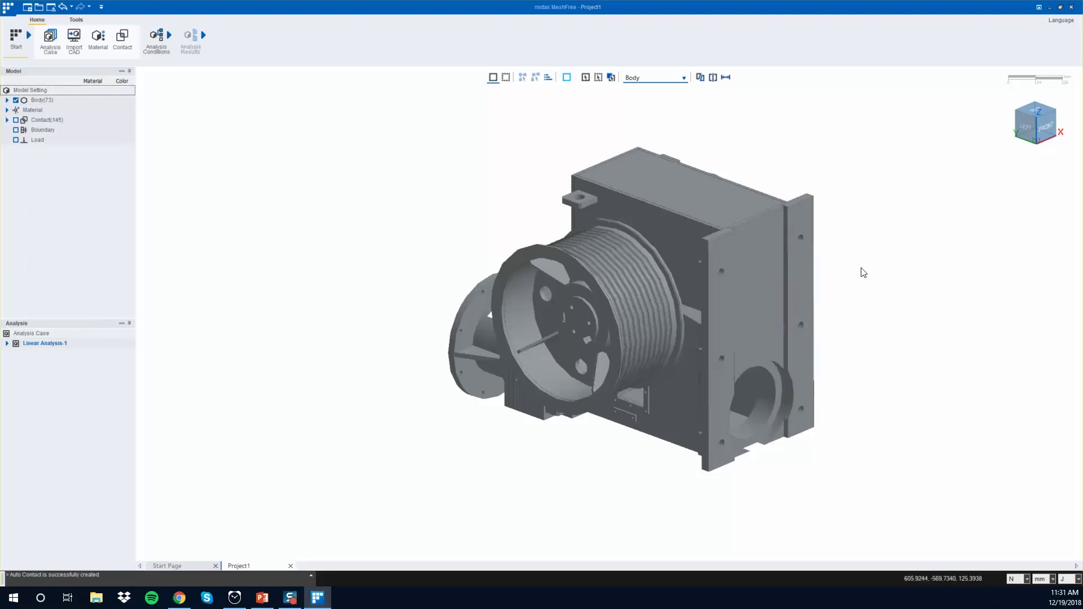
middle_click_drag(858, 270, 839, 283)
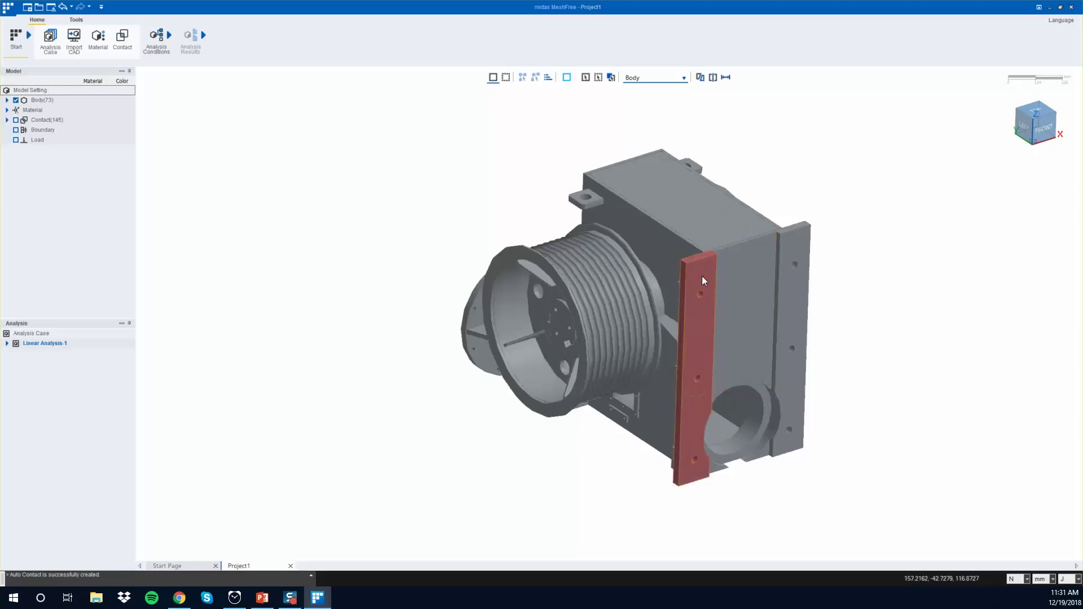
- Show the analysis condition tools and review the automatically created contacts list
left_click(157, 40)
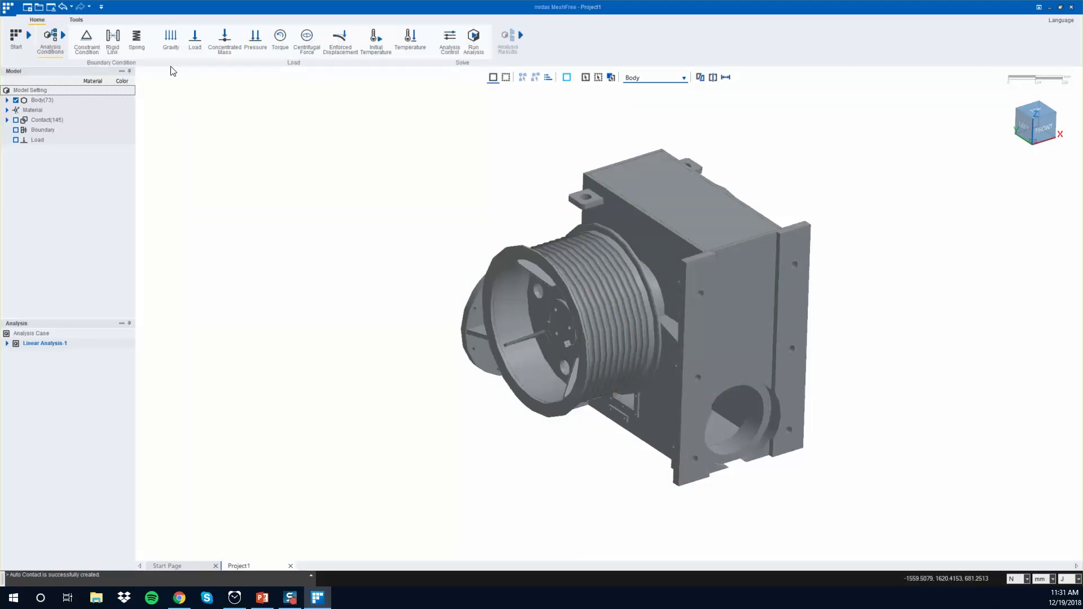
left_click(58, 45)
left_click(6, 119)
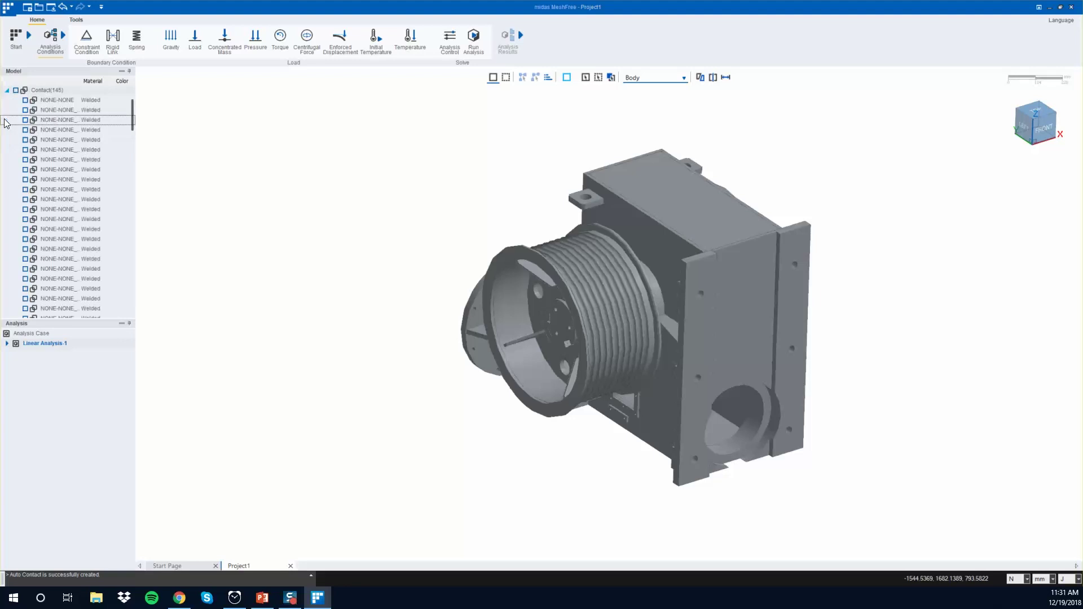
scroll(78, 169, "down", 20)
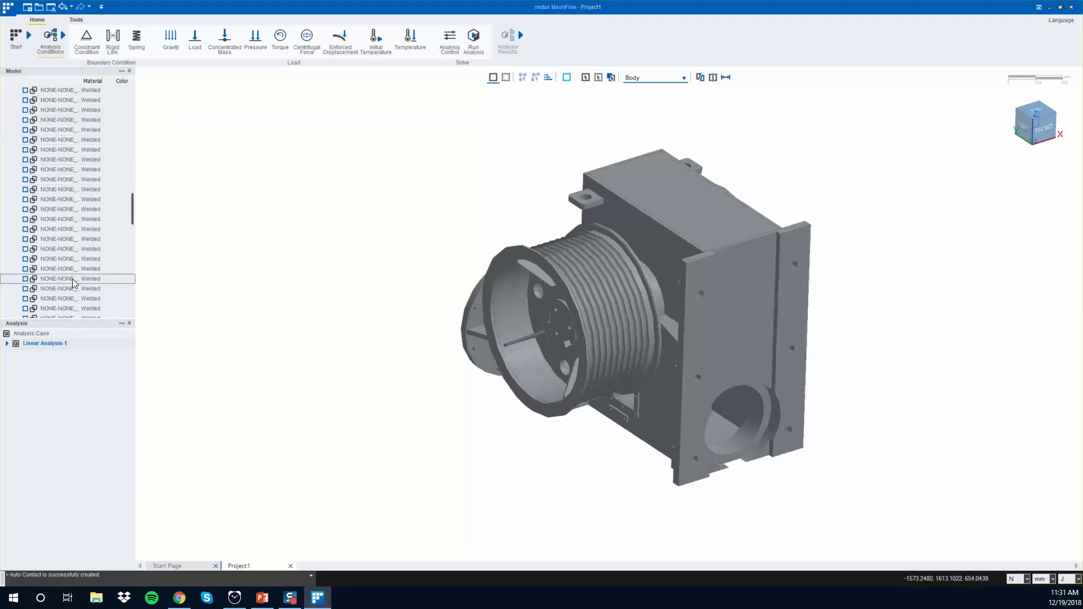
scroll(68, 250, "up", 20)
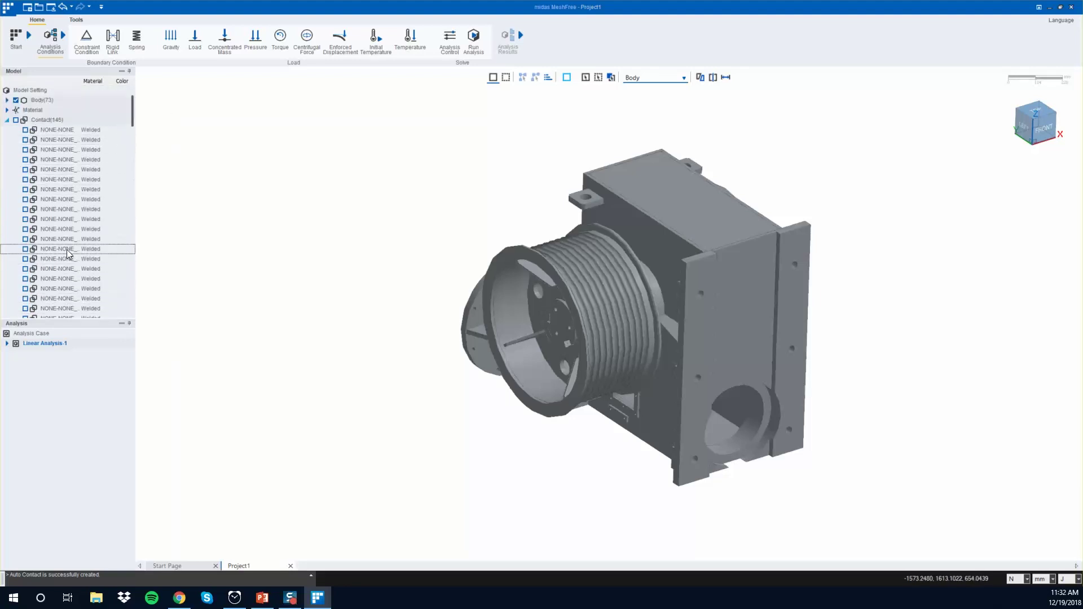
left_click(7, 120)
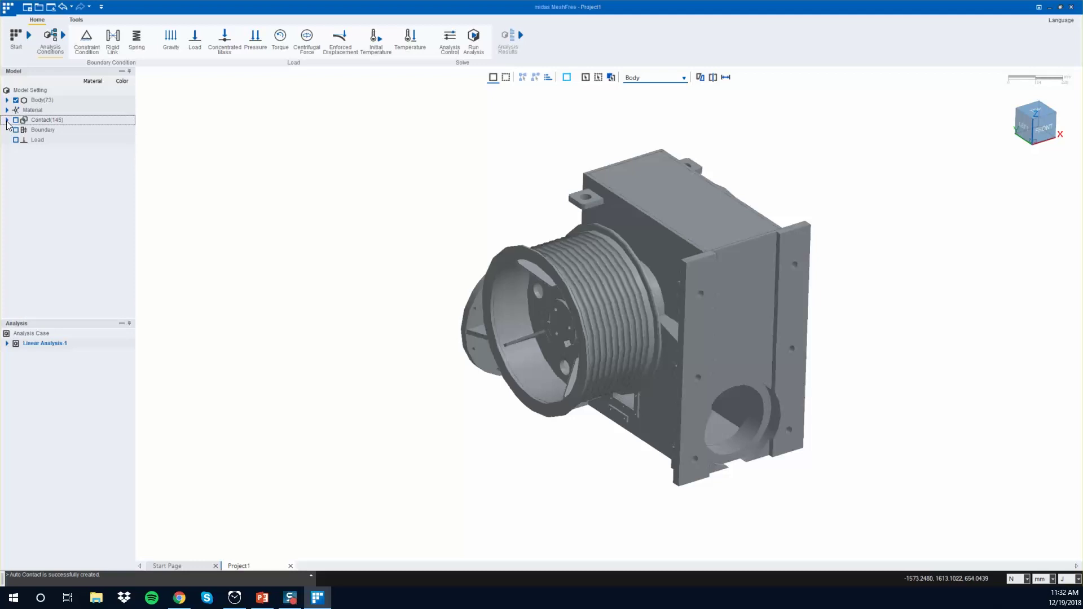
- Fix Tx, Ty and Tz on the left and right bolt plate faces as Boundary-1
left_click(85, 45)
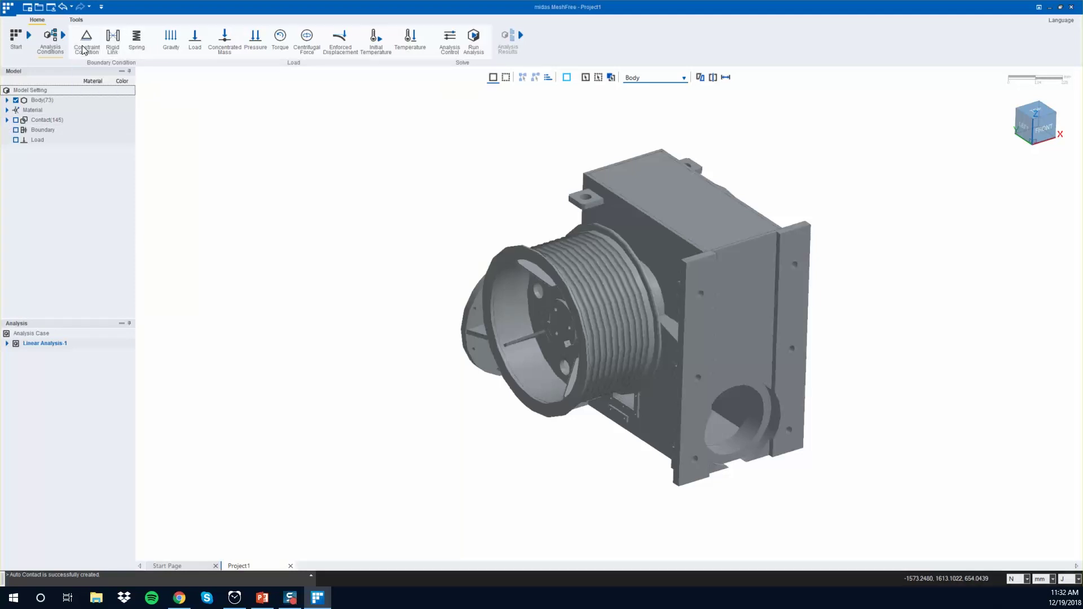
left_click(713, 320)
left_click(791, 324)
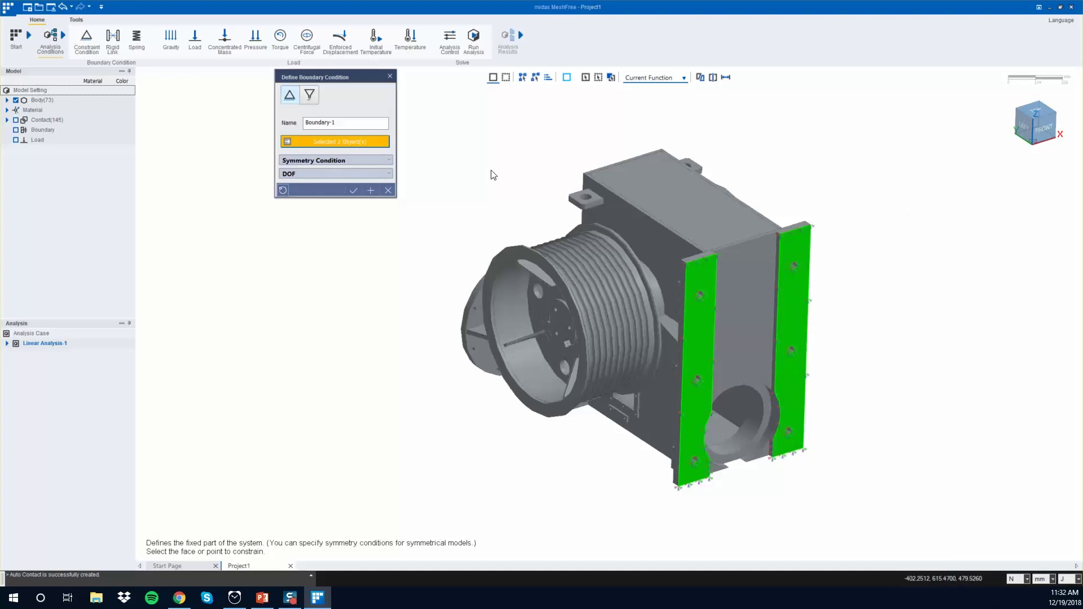
left_click(327, 173)
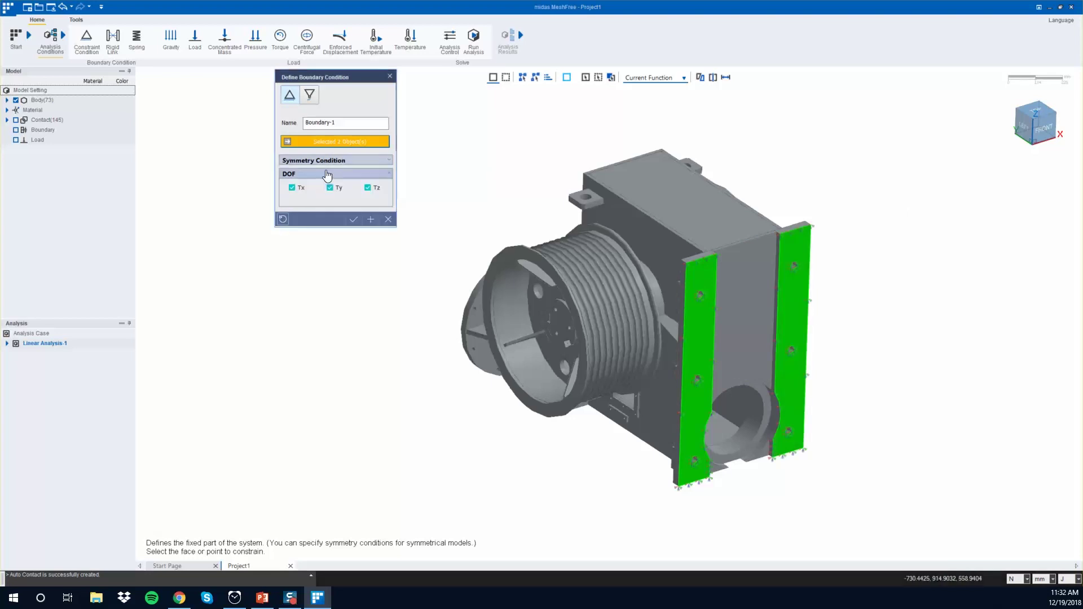
left_click(354, 220)
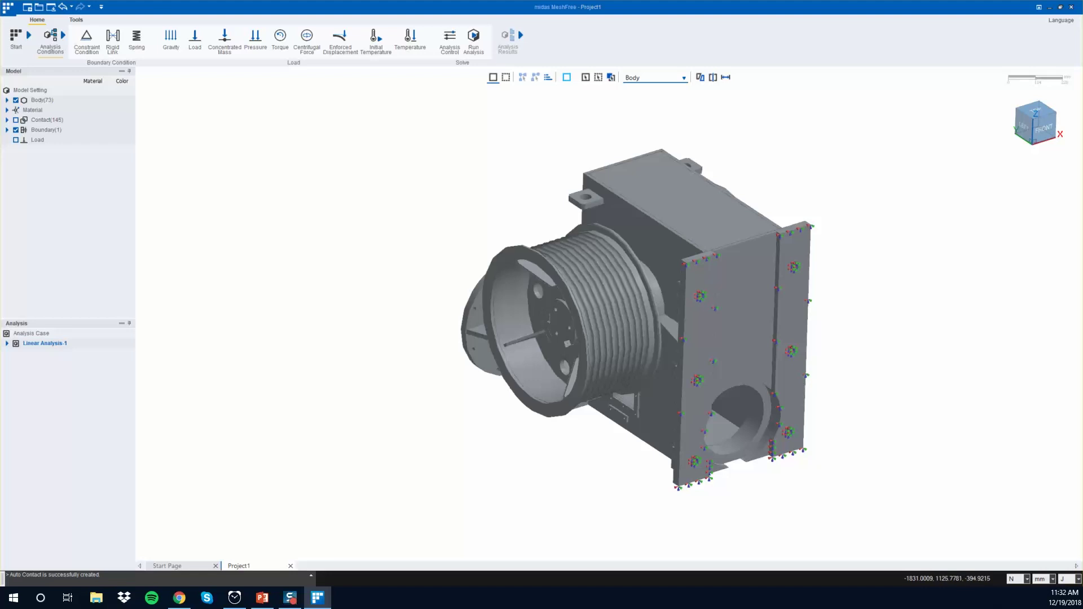
- Define Gravity-1 with Gx 0, Gy -9806 and Gz 0 mm/sec²
left_click(168, 44)
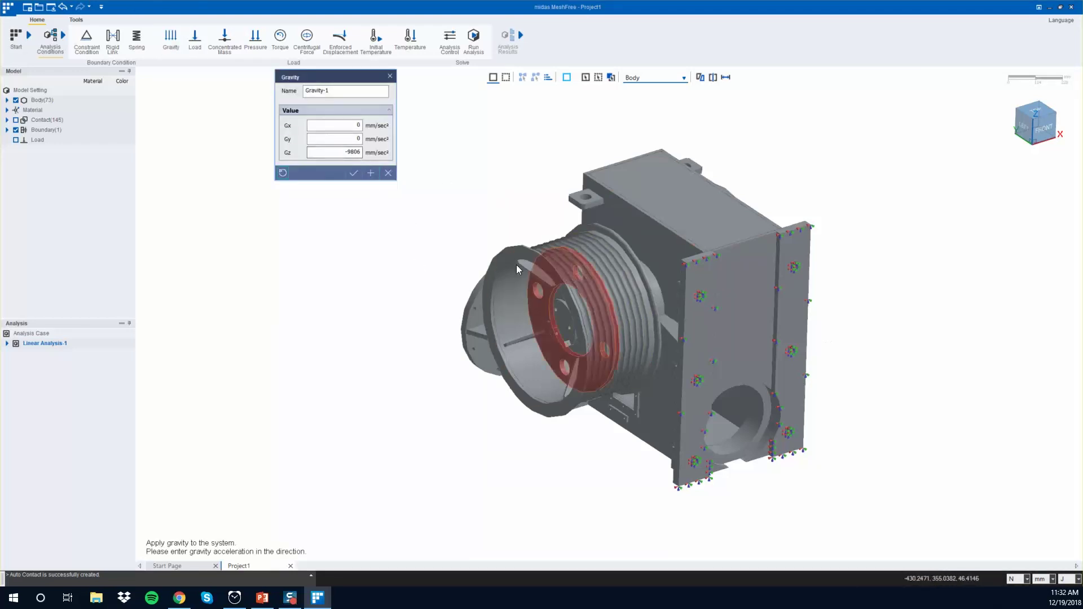
left_click(341, 157)
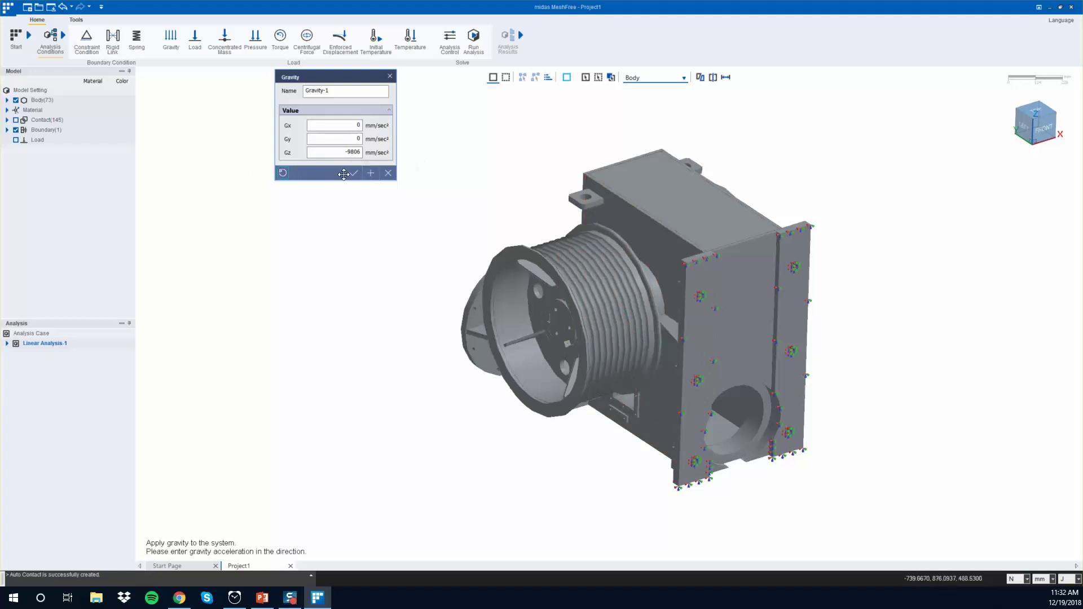
middle_click_drag(768, 260, 635, 334)
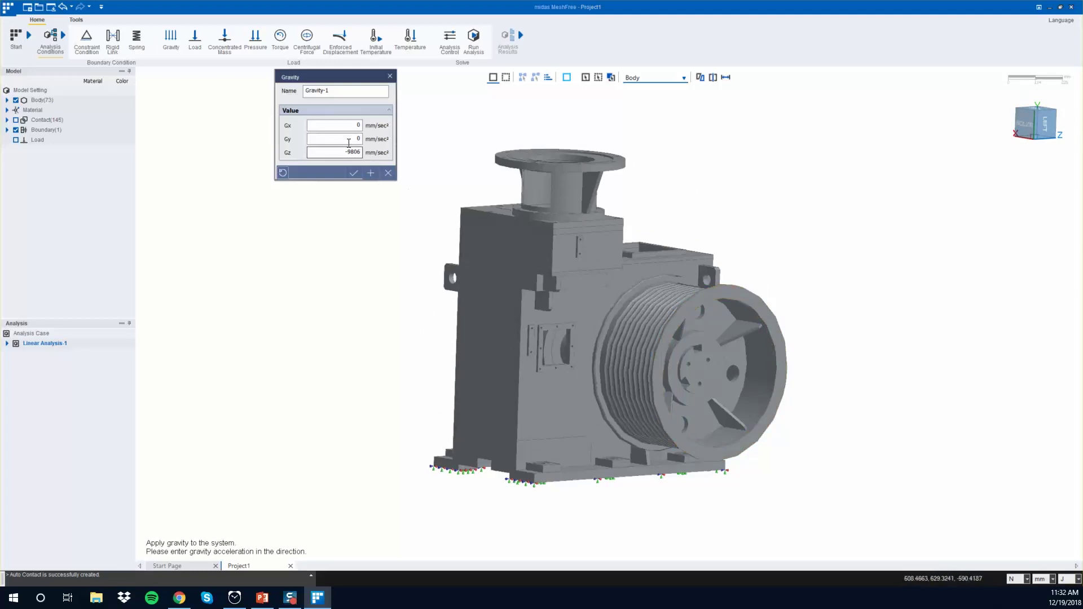
left_click_drag(346, 151, 363, 152)
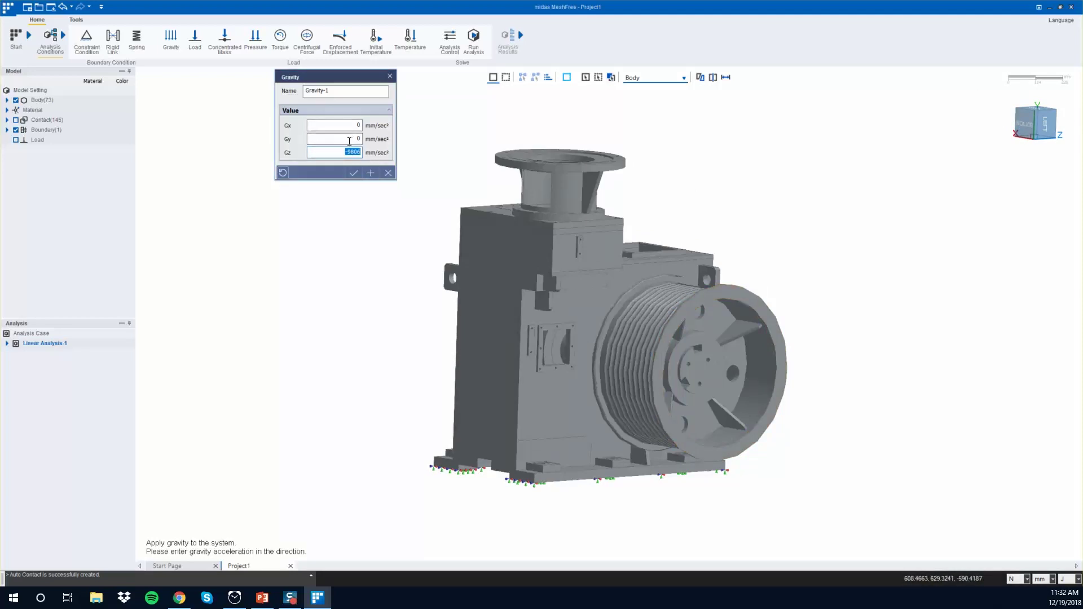
type("0")
left_click(360, 138)
- Confirm Gravity-1 and expand Linear Analysis-1 to show Load(1) and Boundary(1)
left_click(353, 173)
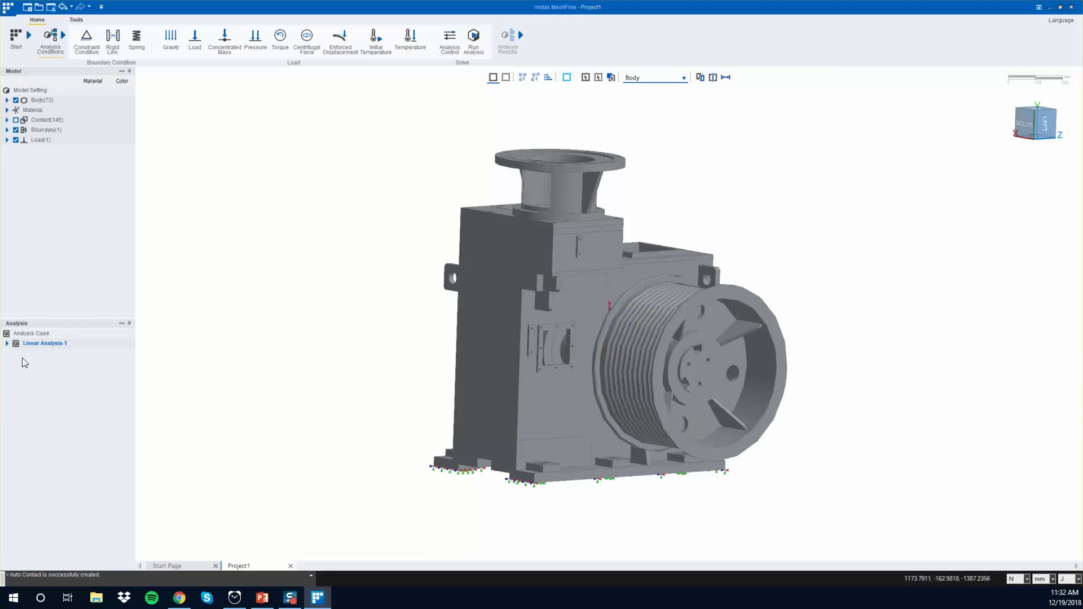
left_click(6, 343)
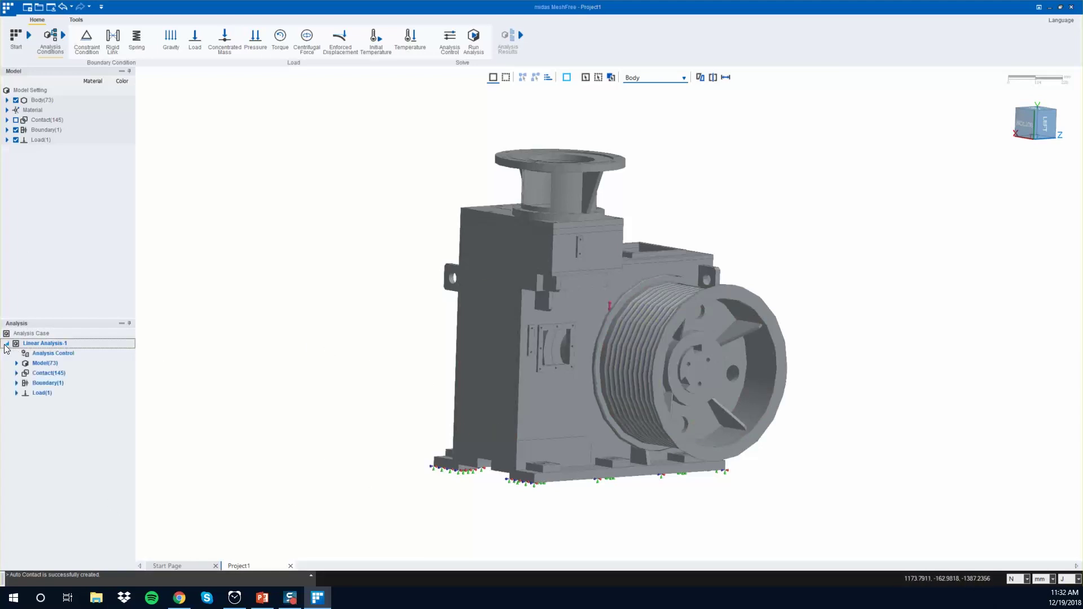
left_click(17, 393)
left_click(16, 383)
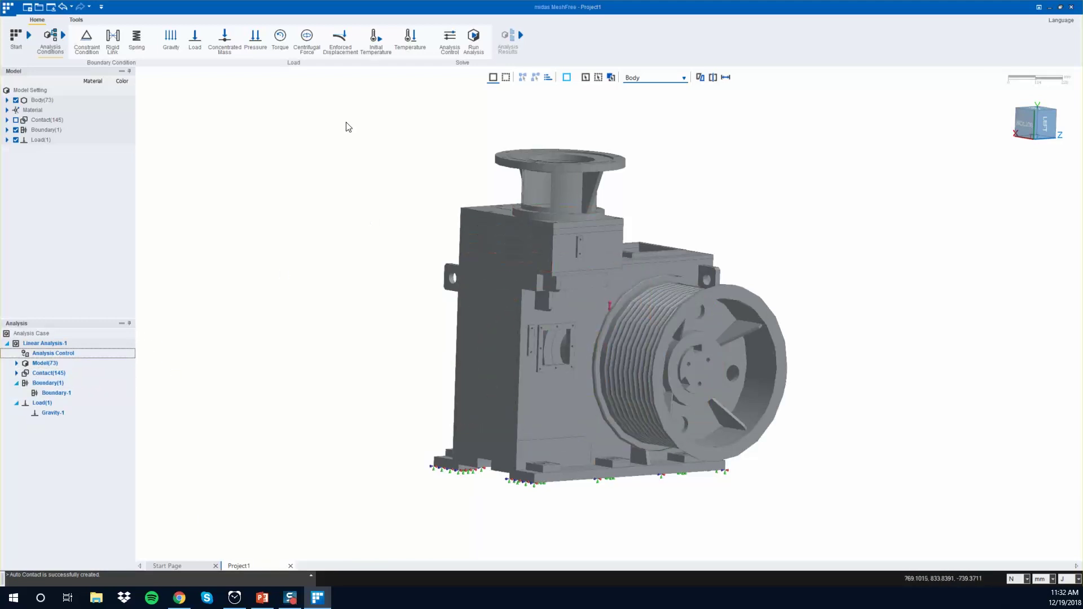
middle_click_drag(466, 300, 725, 349)
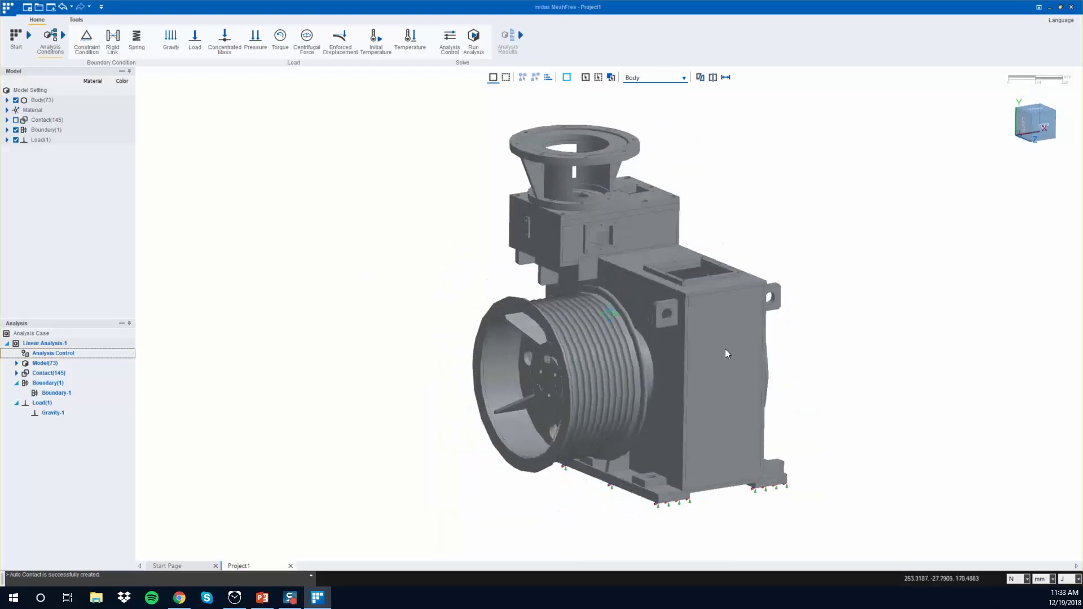
- Apply Force-1 of 250 N in Y and 250 N in Z to the housing's right side face
left_click(195, 44)
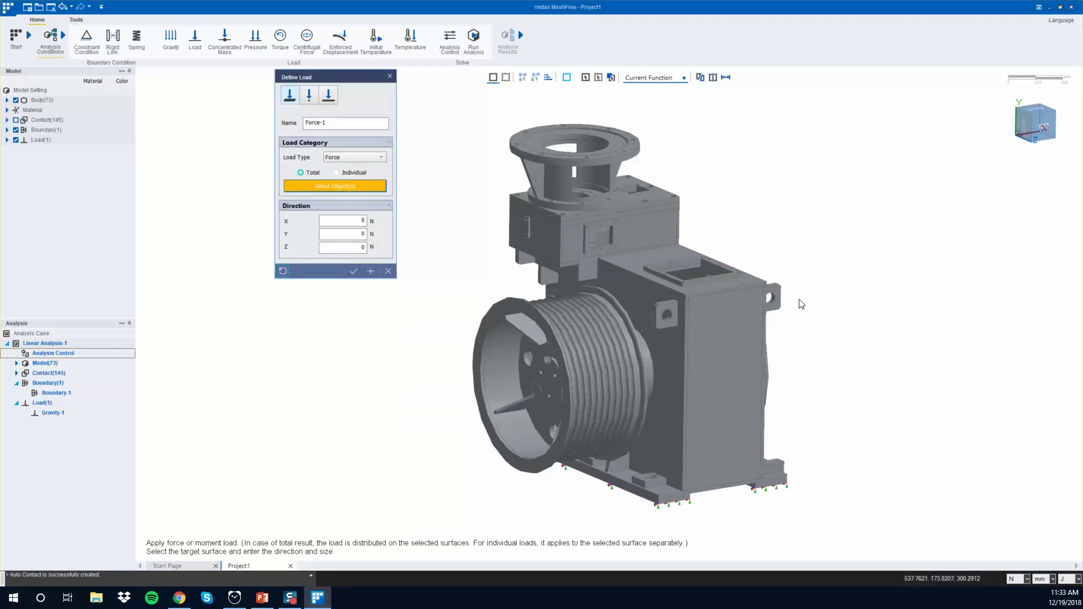
left_click(730, 368)
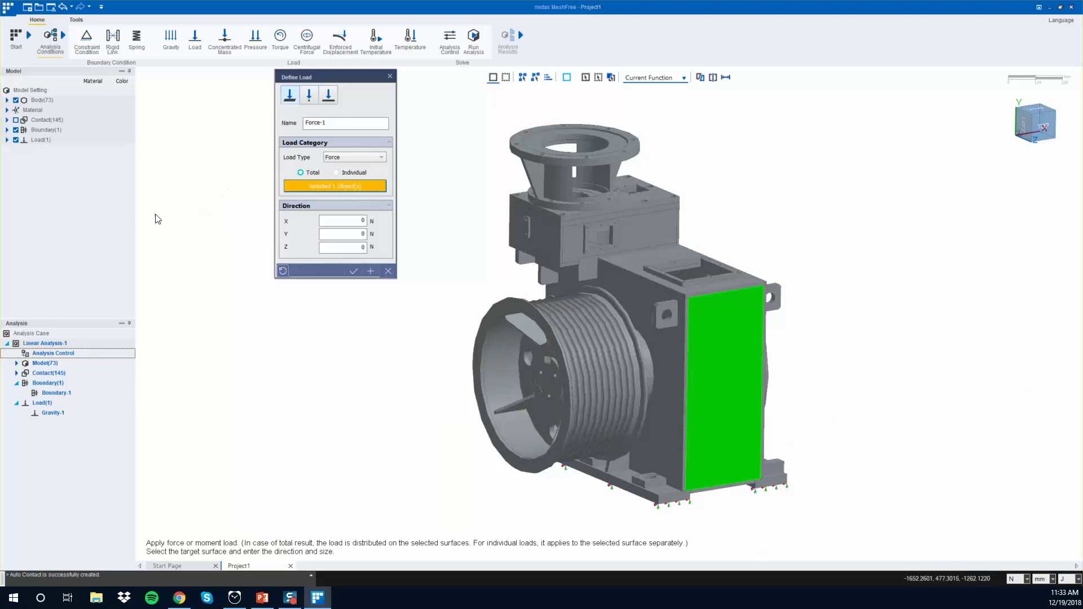
left_click(355, 222)
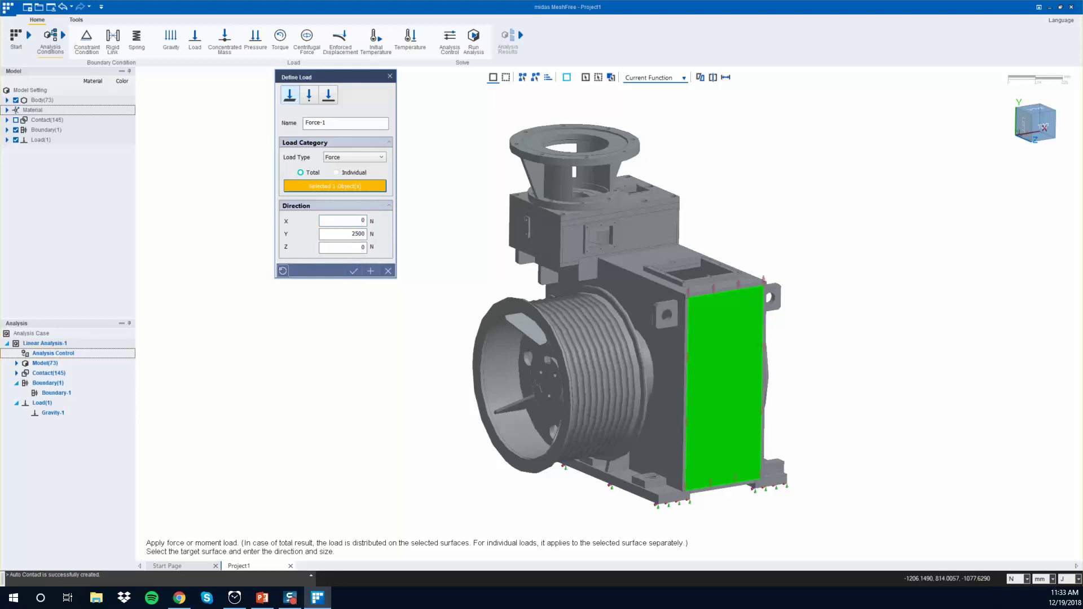
left_click(360, 246)
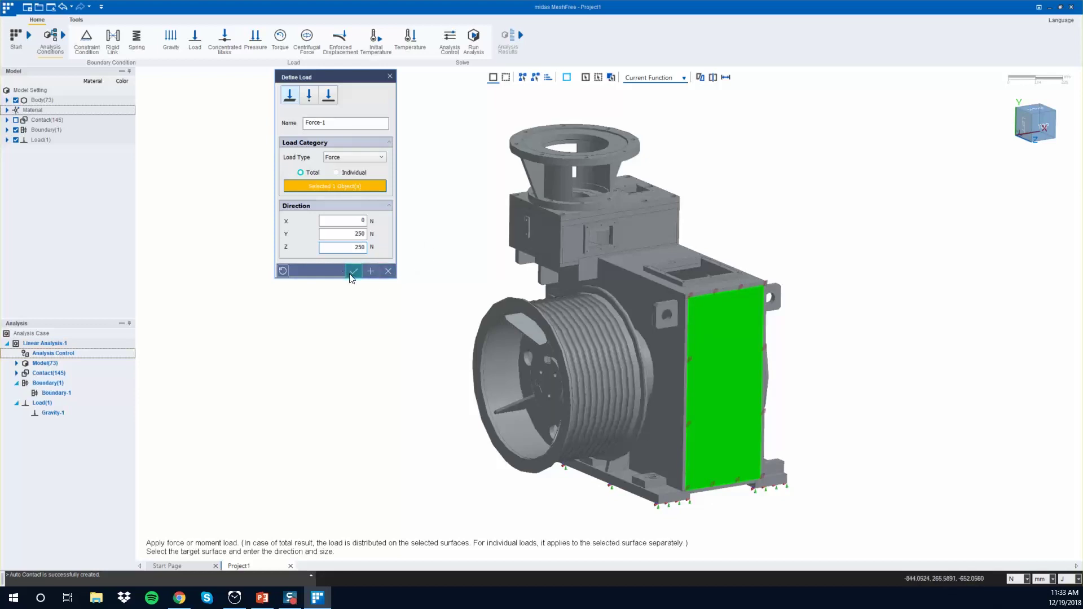
left_click(353, 272)
middle_click_drag(544, 320, 560, 348)
left_click(51, 422)
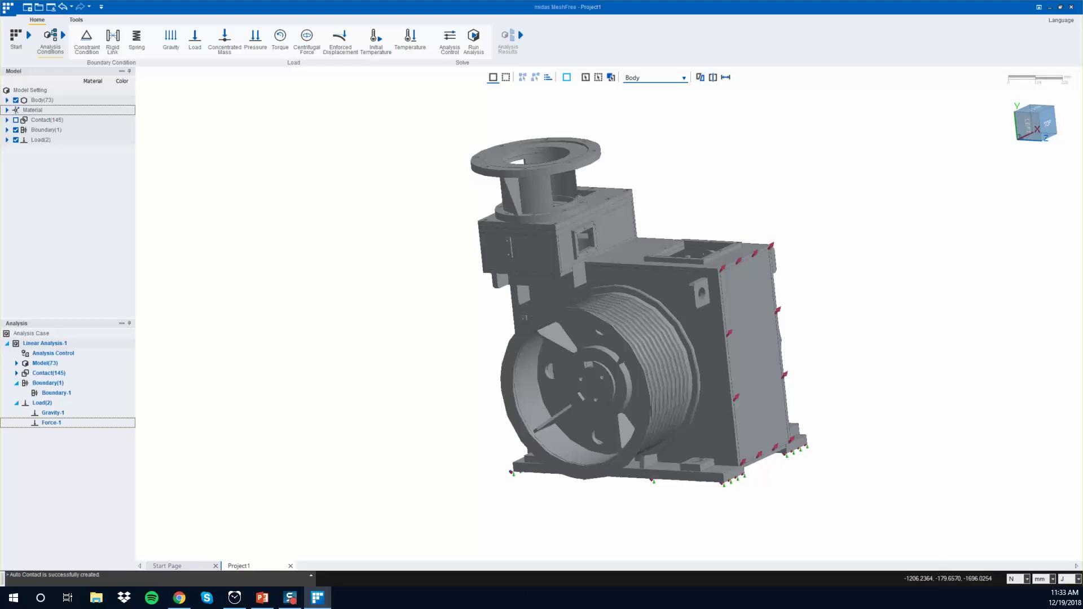
key("Up")
key("Up")
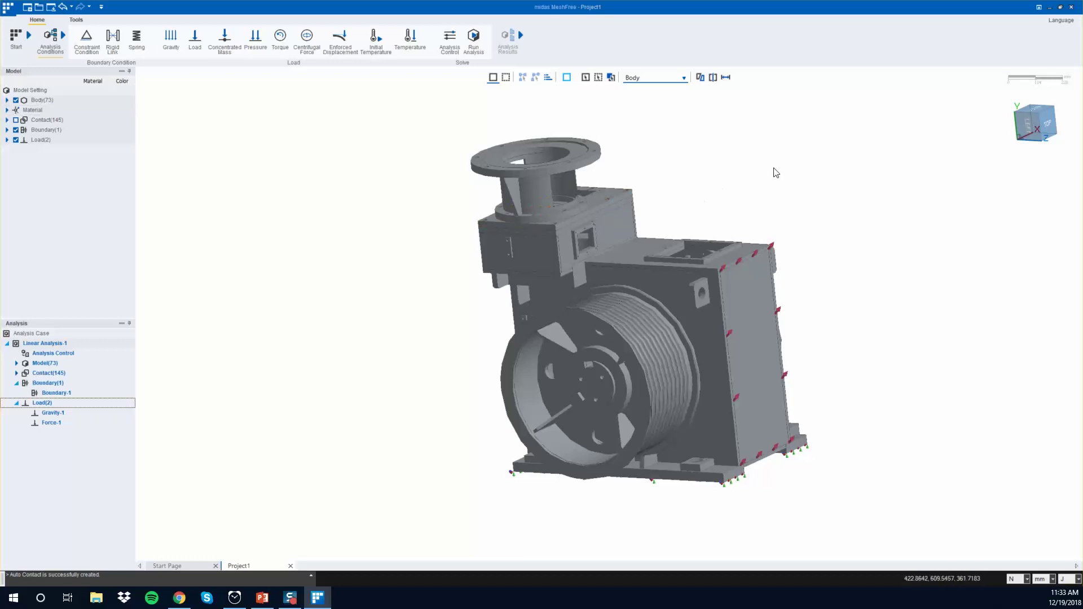
- Add remote force Force-2 of -300 N in Y on the top square opening's rim face
middle_click_drag(668, 318, 652, 327)
scroll(694, 265, "up", 6)
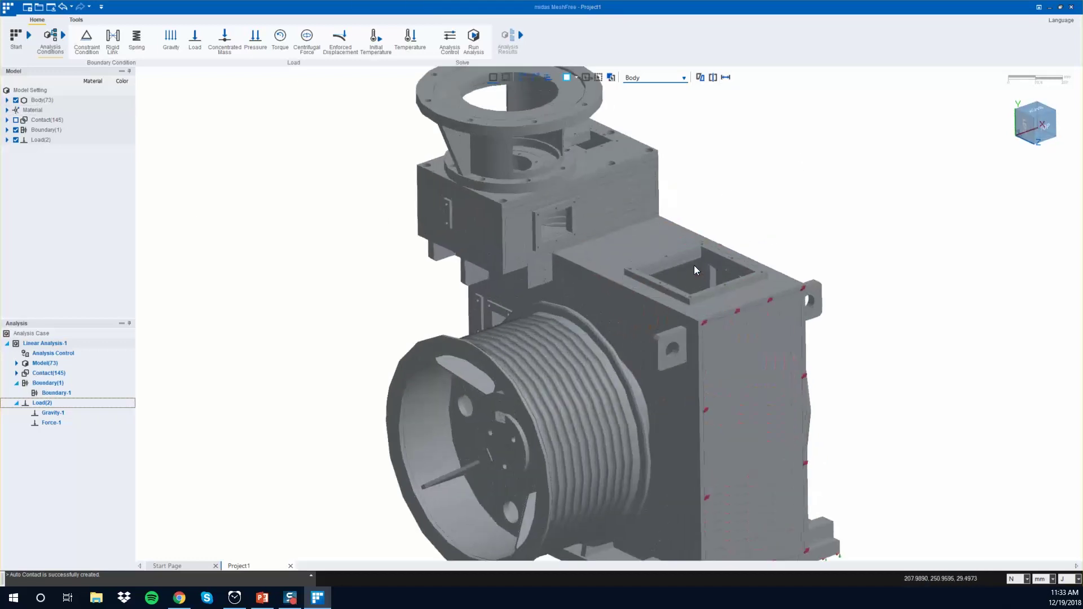
left_click(195, 38)
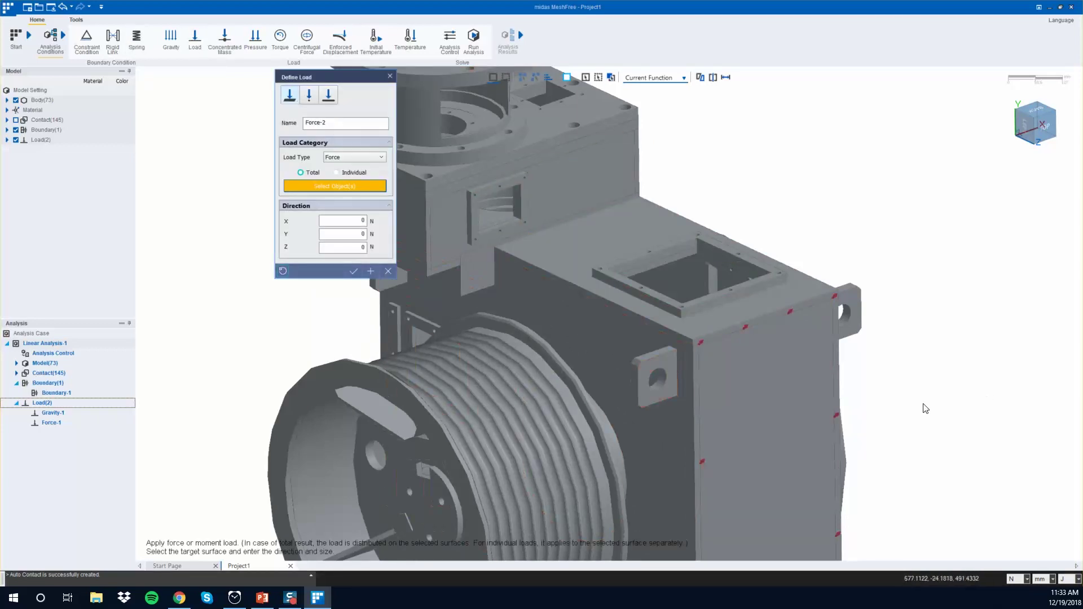
left_click(336, 159)
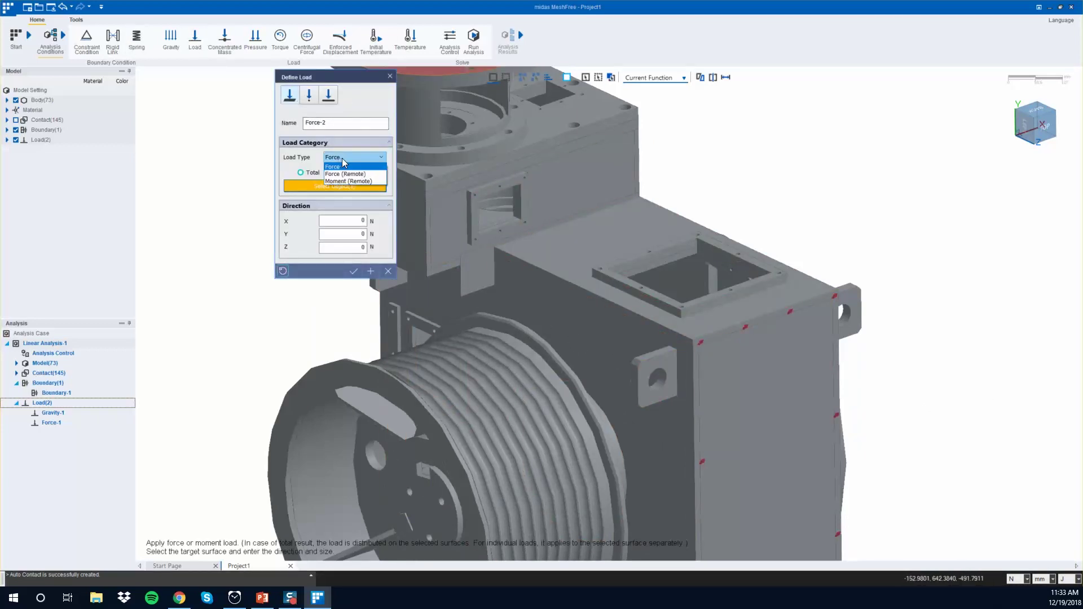
left_click(339, 175)
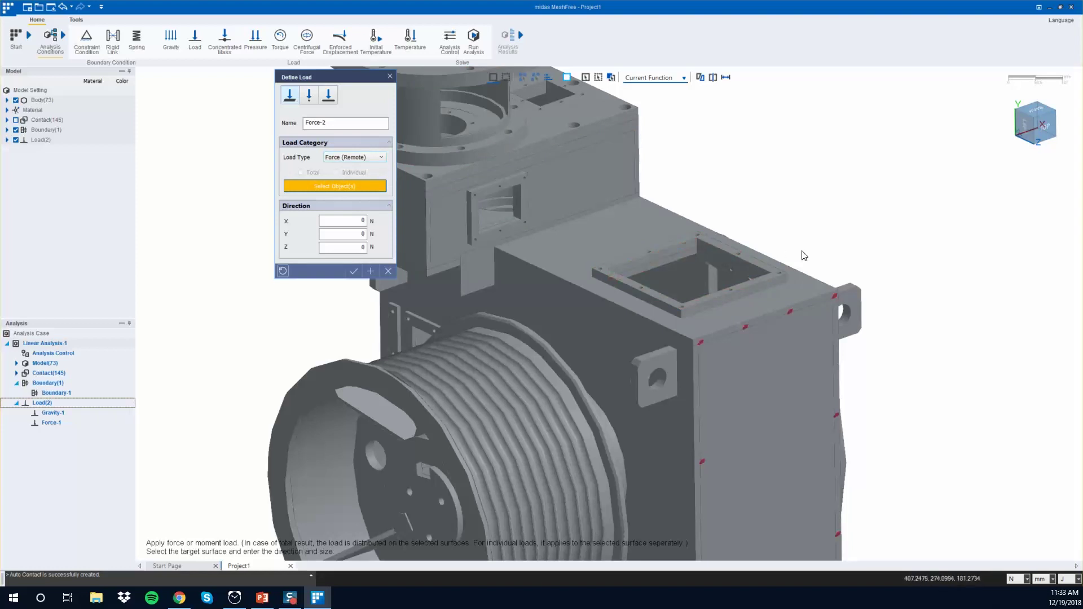
left_click(665, 245)
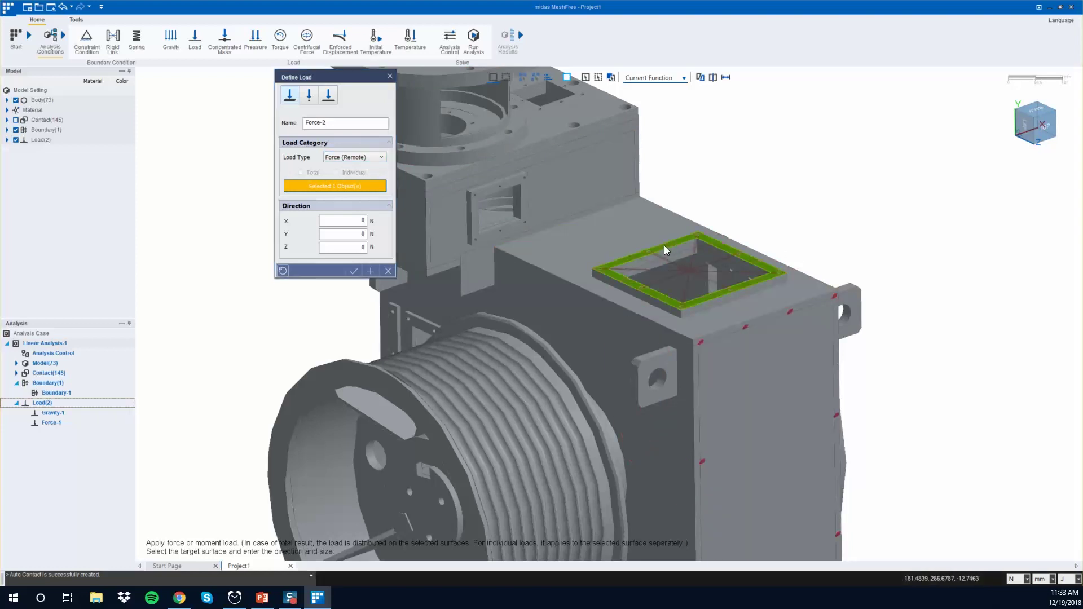
scroll(687, 273, "up", 2)
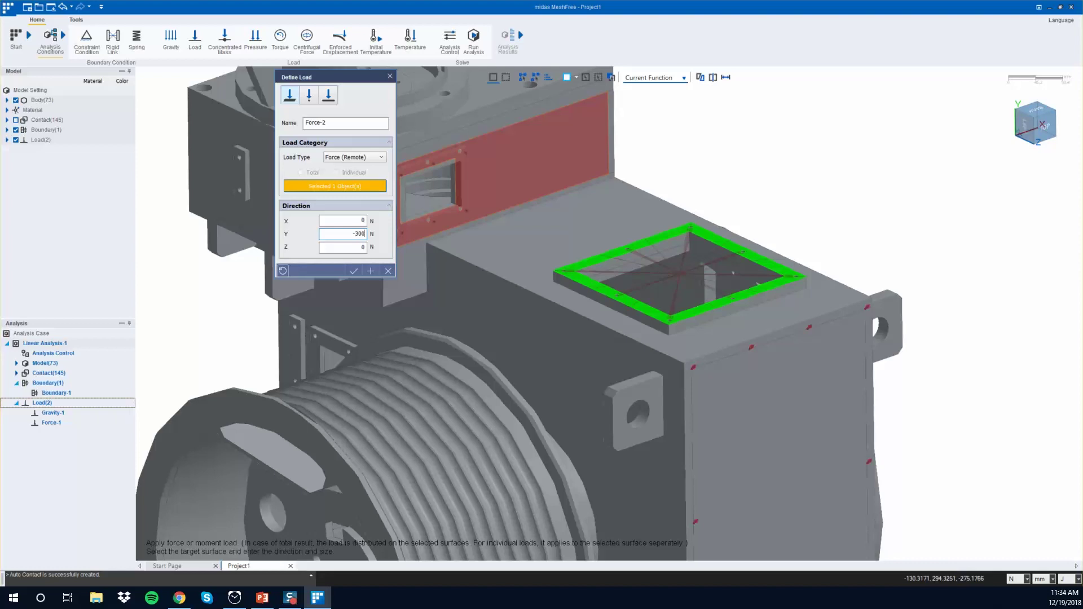
left_click(353, 270)
mouse_move(808, 273)
middle_mouse_down()
mouse_move(790, 266)
mouse_move(792, 253)
mouse_move(800, 262)
middle_mouse_up()
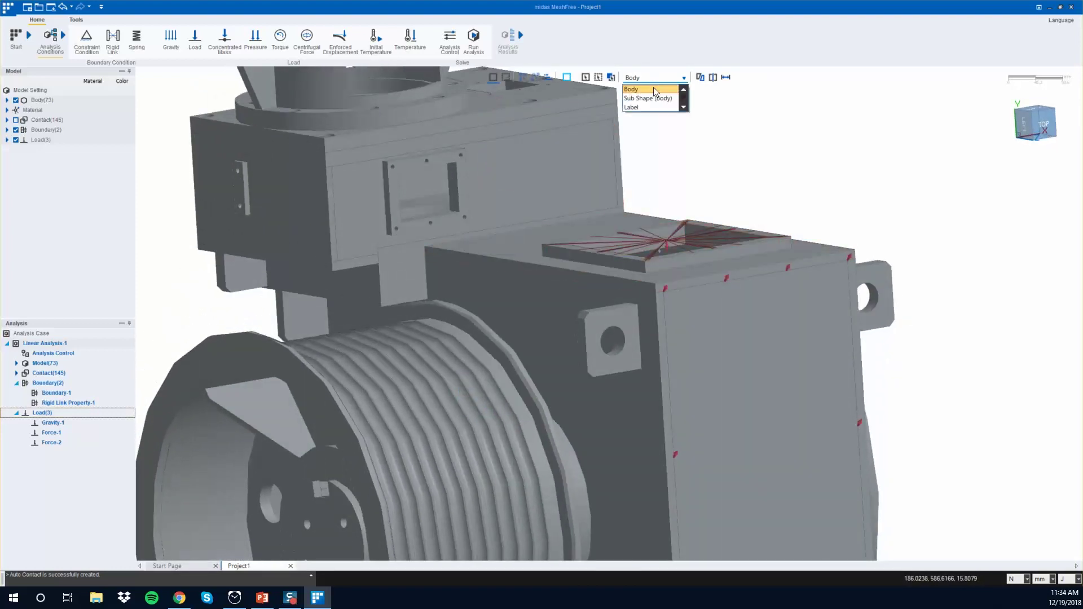
- Raise Force-2's application point above the top opening by setting its Y coordinate to 4
left_click(644, 100)
middle_click_drag(798, 174, 798, 193)
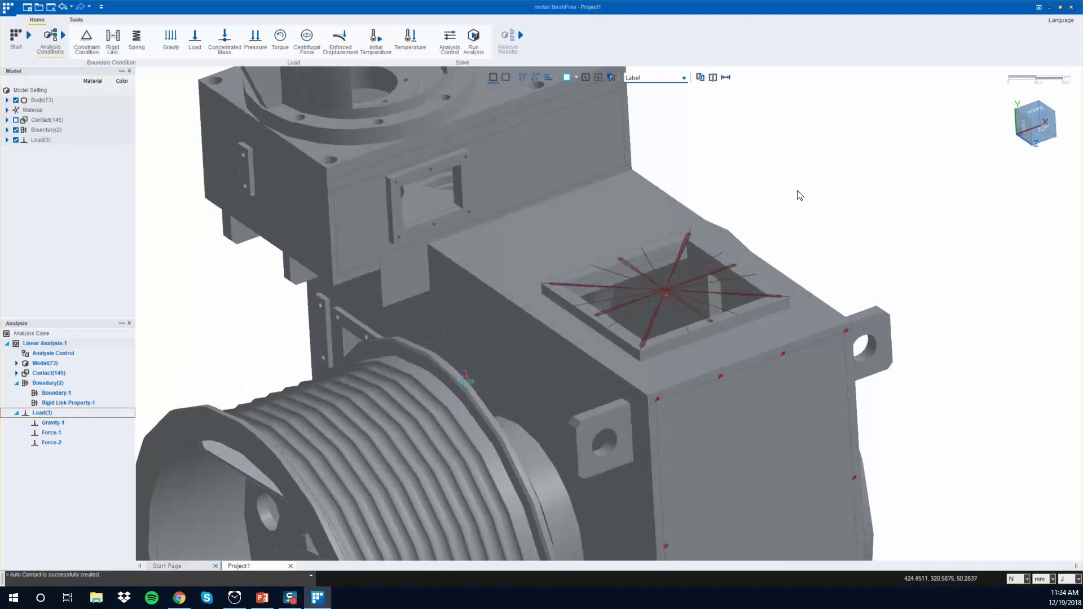
left_click(666, 288)
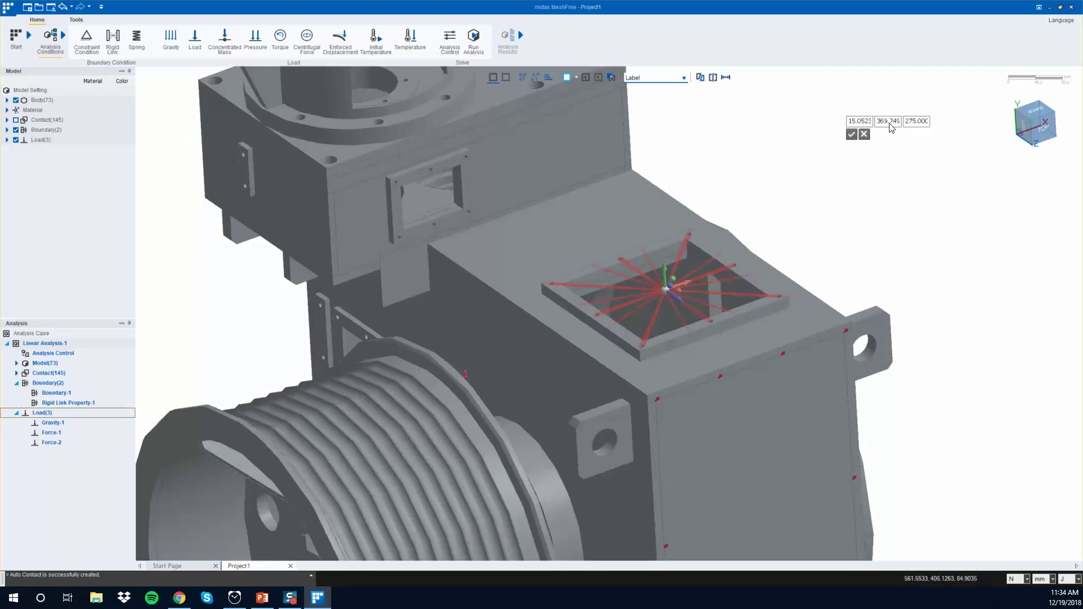
double_click(891, 122)
type("450")
left_click(852, 134)
left_click(851, 135)
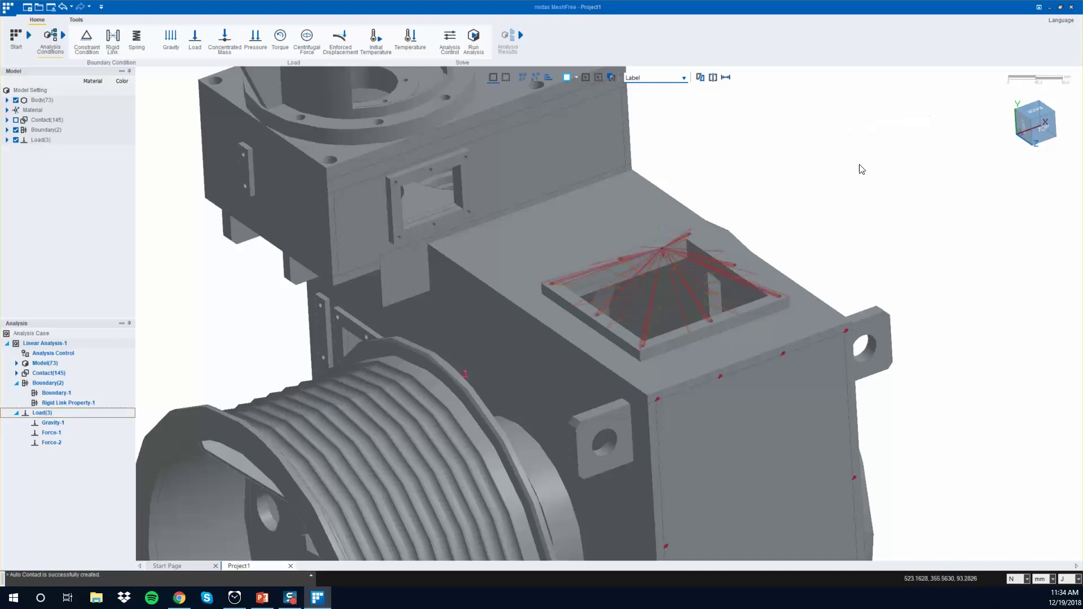
- Orbit and zoom the model to inspect the raised load point from several angles
middle_click_drag(859, 167, 855, 136)
scroll(857, 140, "down", 2)
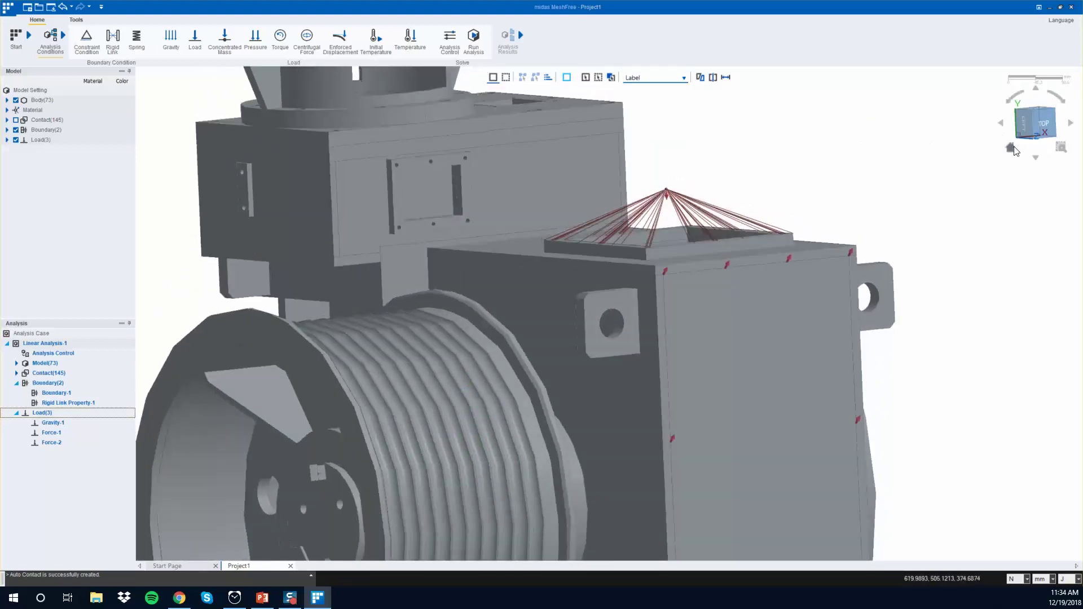
left_click(1053, 139)
middle_click_drag(900, 264, 872, 315)
middle_click_drag(619, 434, 489, 283)
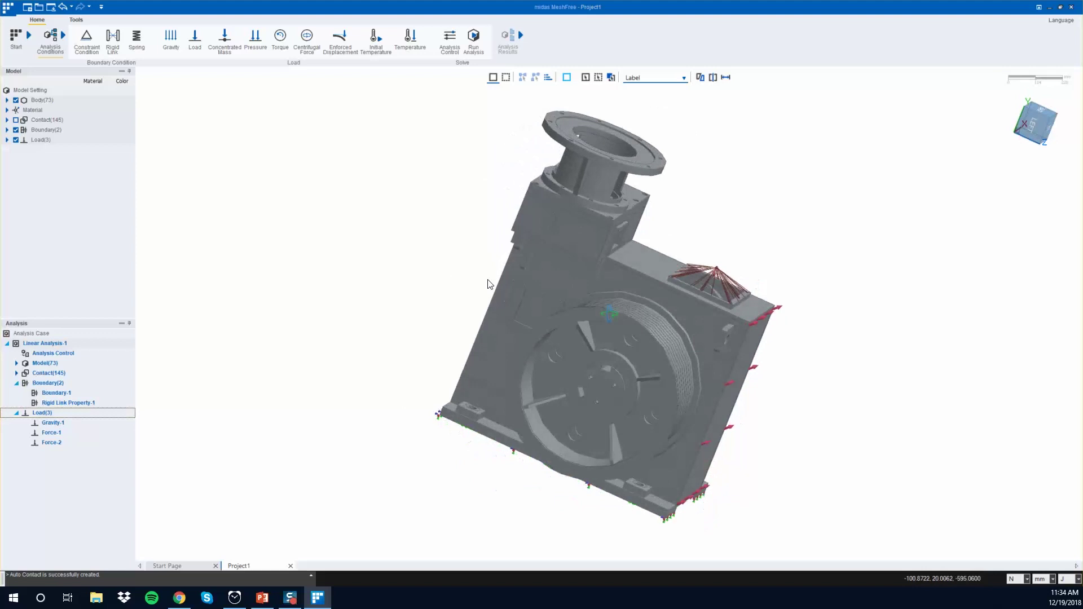
mouse_move(857, 274)
middle_mouse_down()
mouse_move(852, 259)
mouse_move(880, 262)
mouse_move(863, 266)
middle_mouse_up()
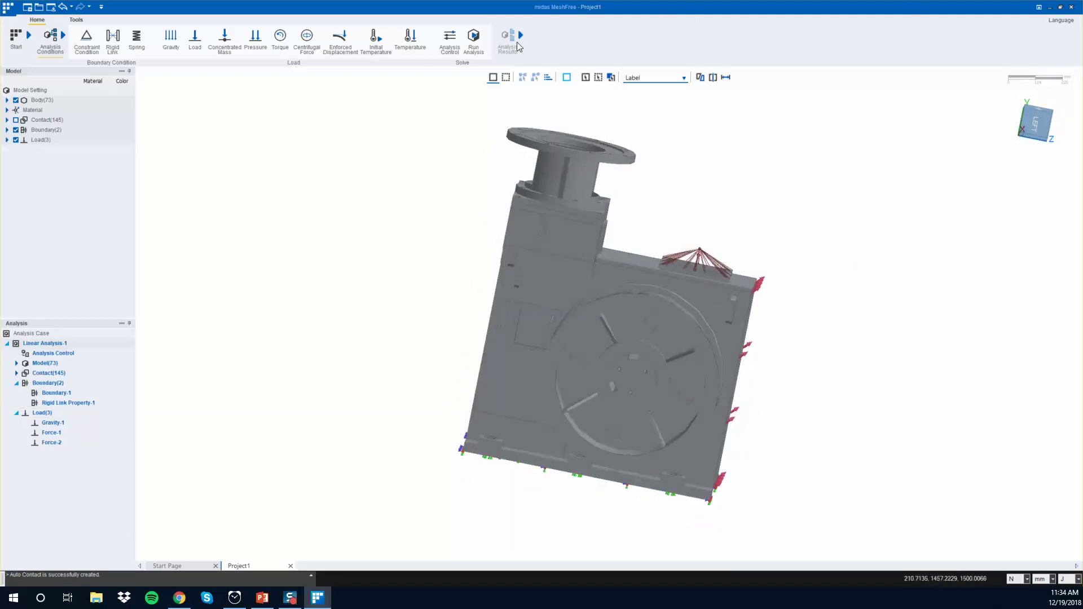
scroll(575, 126, "up", 3)
middle_click_drag(720, 211, 677, 183)
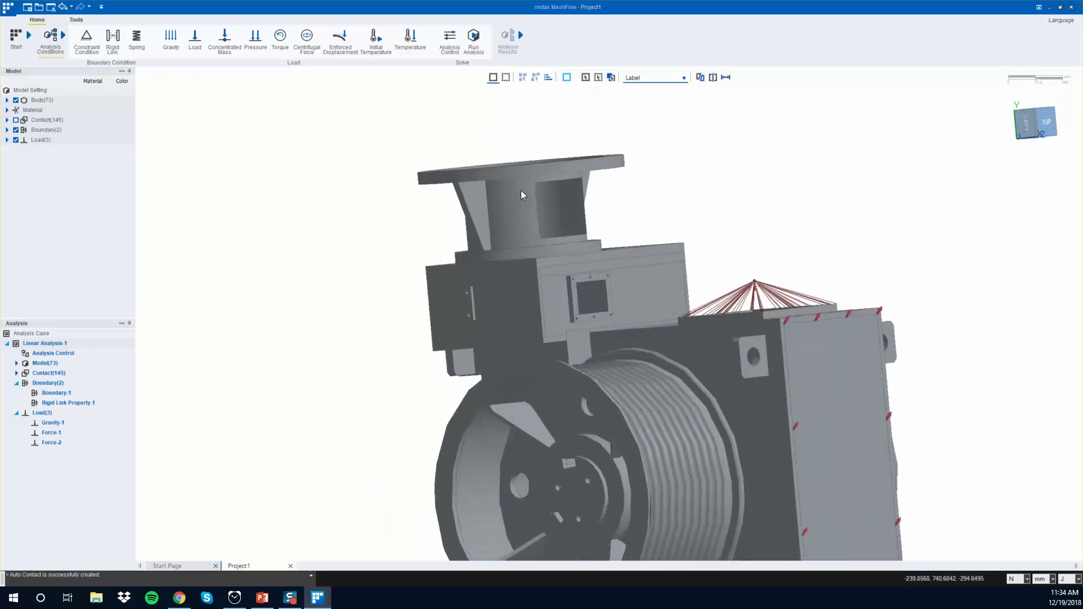
scroll(521, 192, "up", 1)
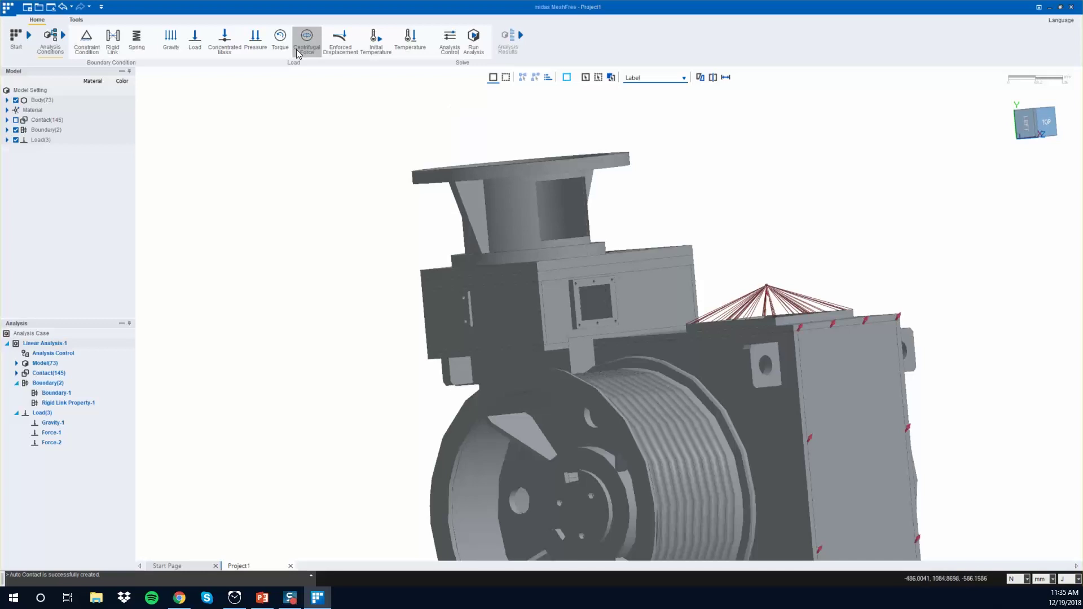
- Pick the top flange, neck, both fins and window frame as parts the concentrated mass replaces
left_click(232, 49)
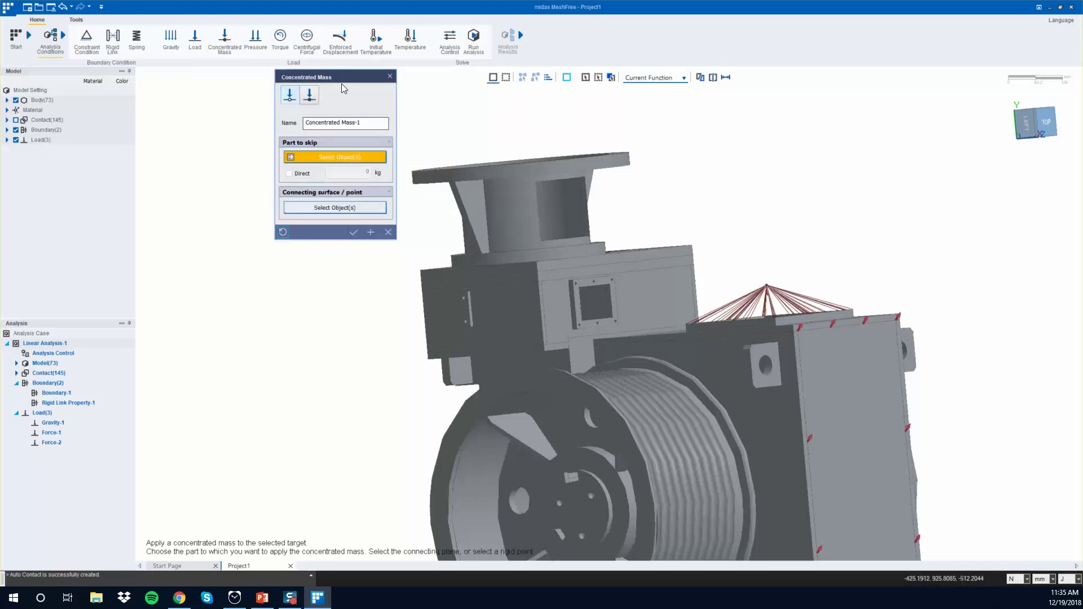
left_click_drag(342, 80, 247, 102)
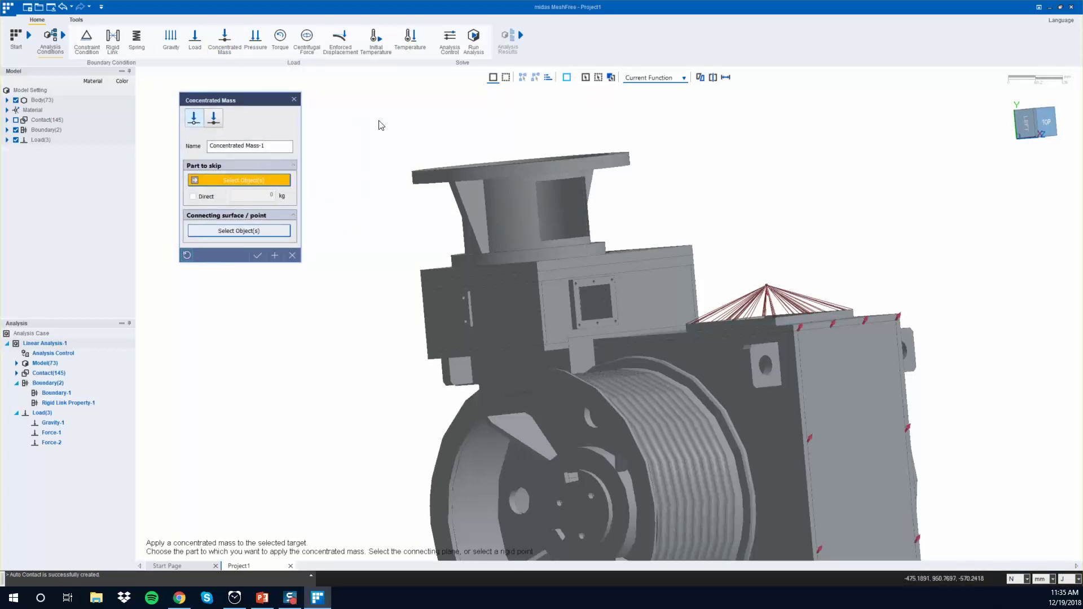
left_click(500, 168)
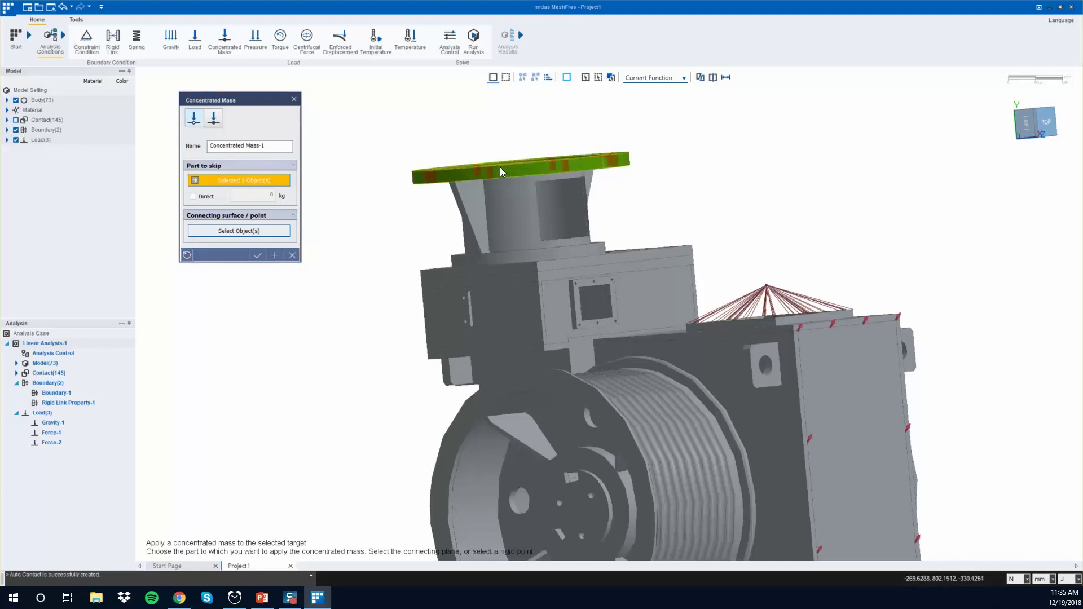
left_click(512, 202)
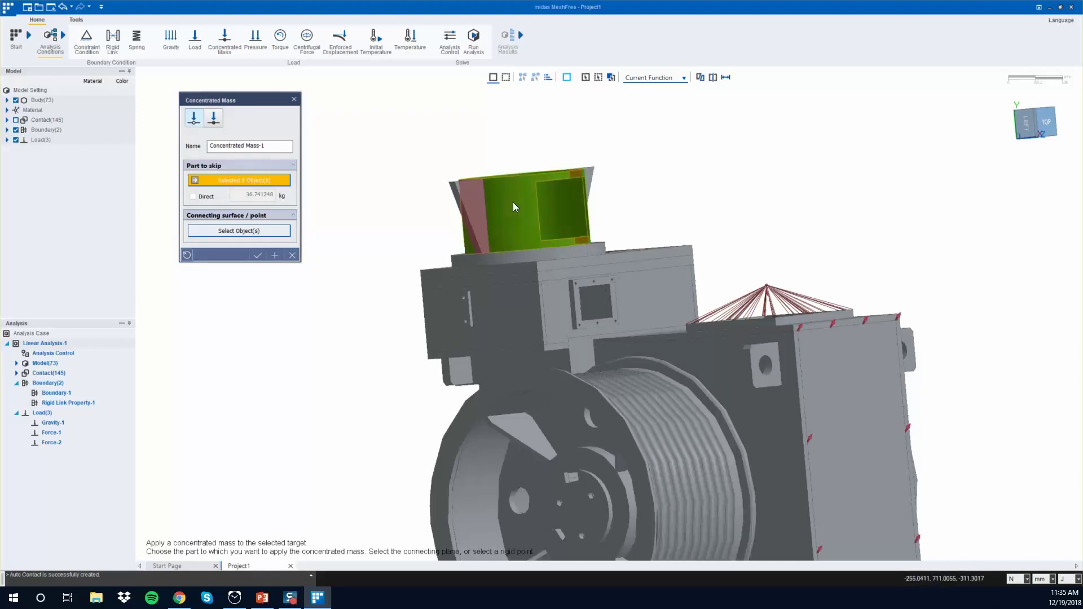
left_click(468, 205)
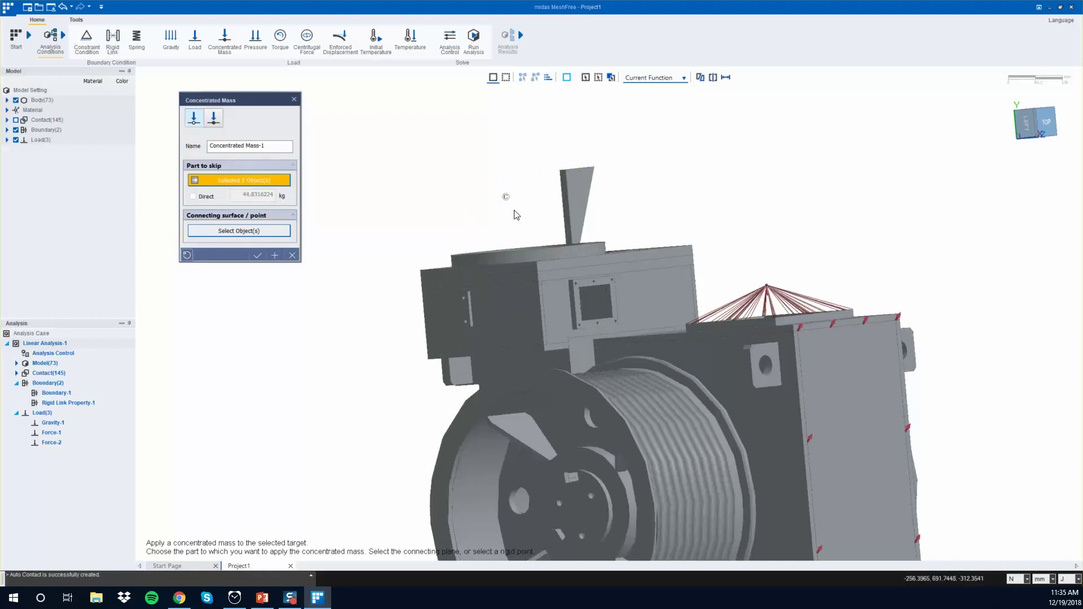
left_click(578, 198)
middle_click_drag(688, 198, 639, 195)
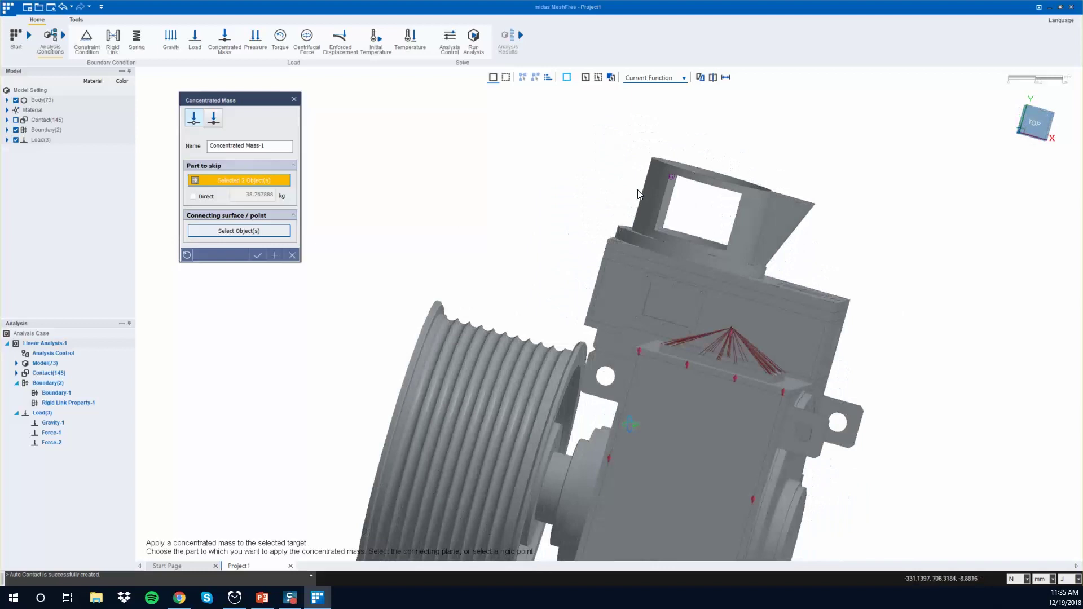
left_click(641, 190)
left_click(781, 223)
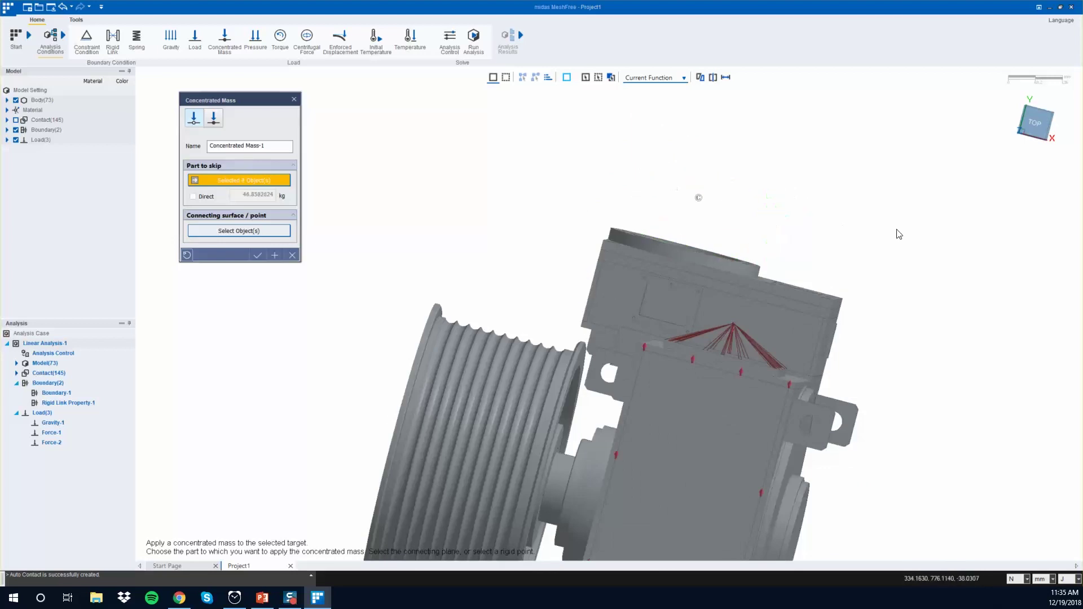
middle_click_drag(899, 234, 749, 177)
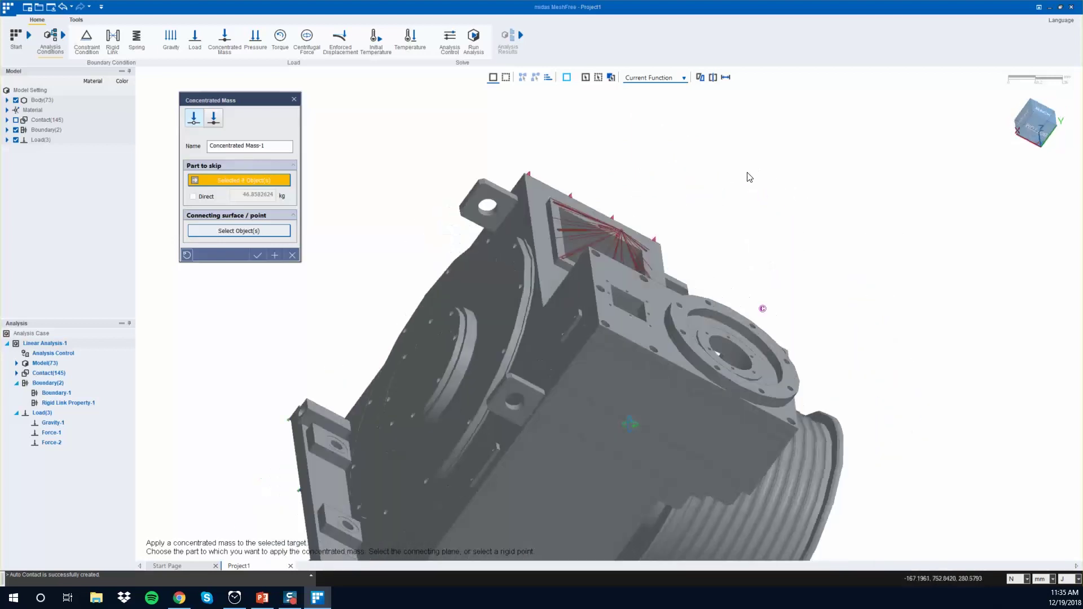
- Connect the mass to the flange ring face and apply Concentrated Mass-1
left_click(256, 231)
middle_click_drag(929, 243, 872, 225)
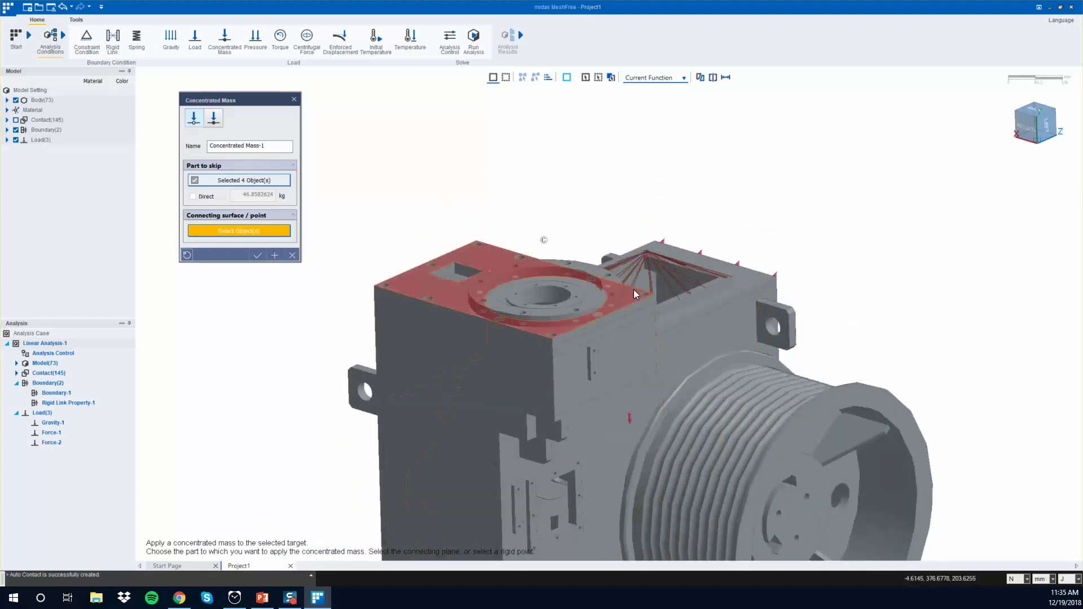
left_click(601, 300)
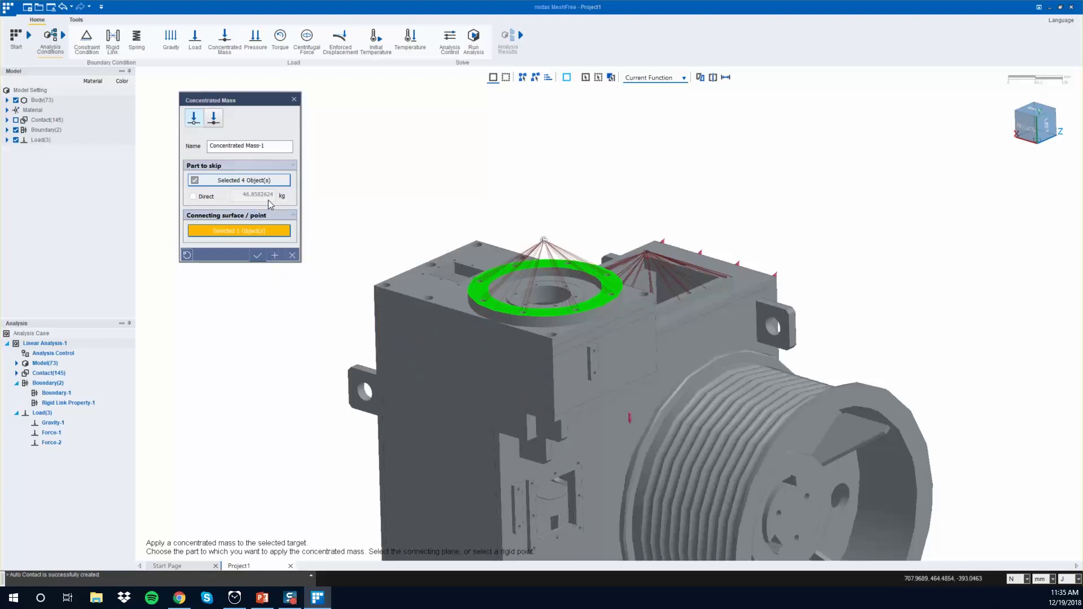
left_click(259, 252)
left_click(258, 252)
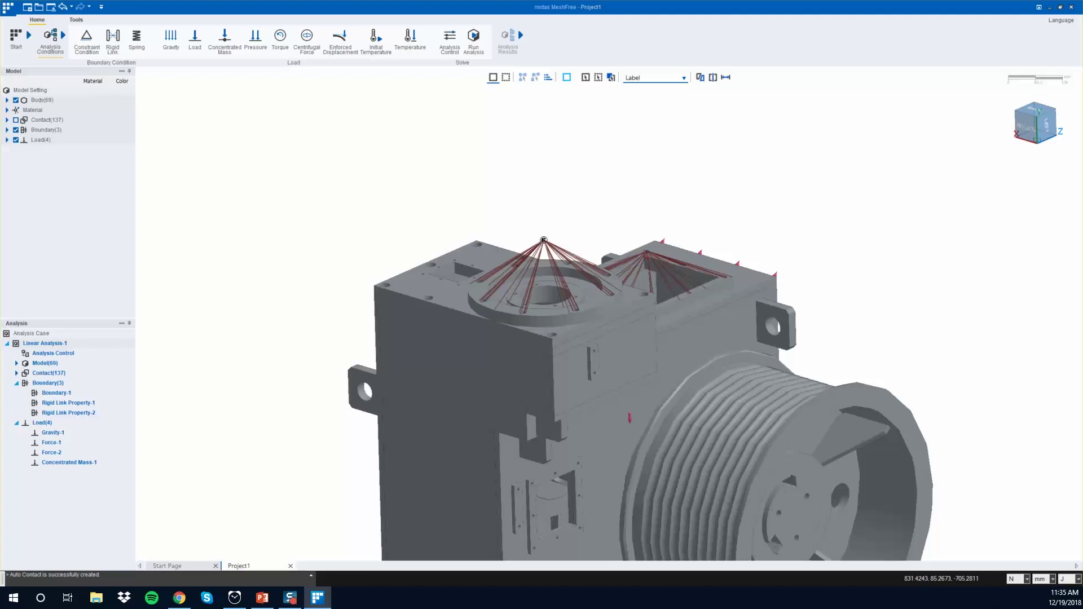
scroll(750, 170, "down", 5)
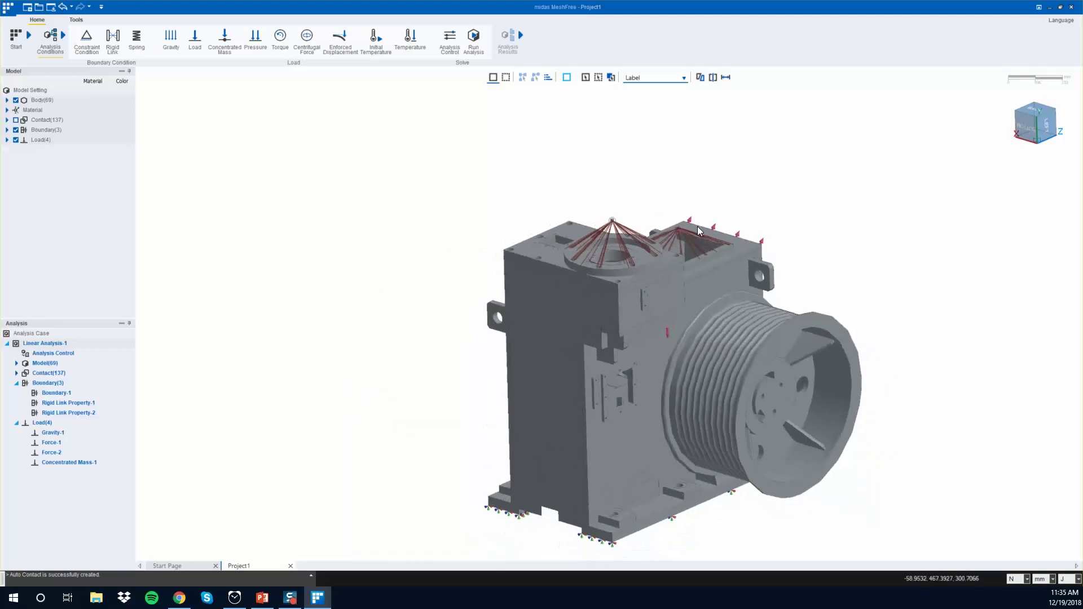
- Apply a 50 N/mm² pressure, Pressure-1, to five faces on the housing's front side
left_click(256, 36)
scroll(615, 338, "up", 2)
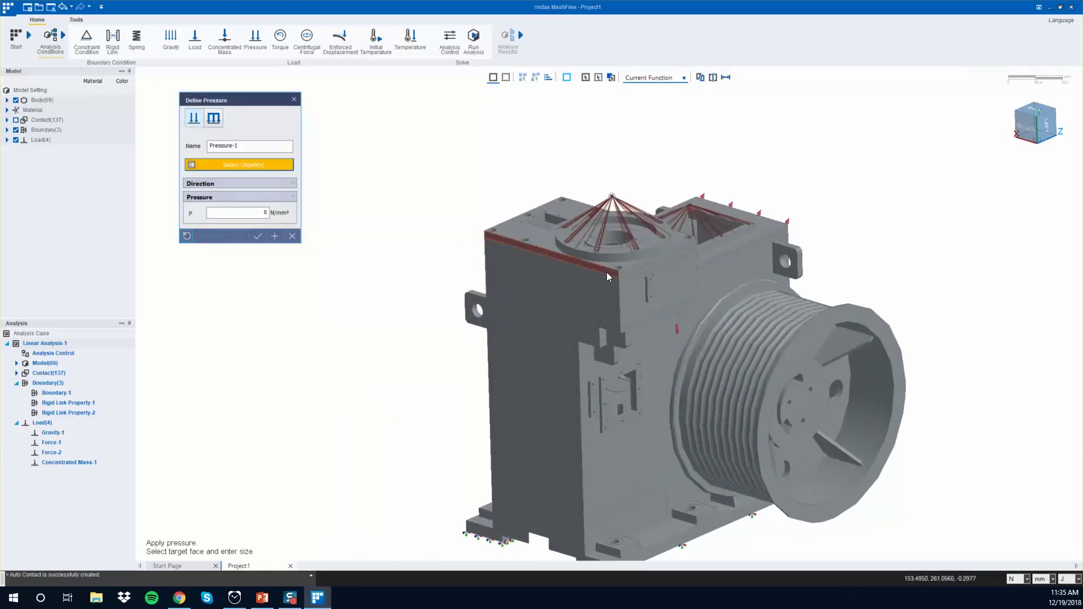
left_click(607, 272)
left_click(574, 287)
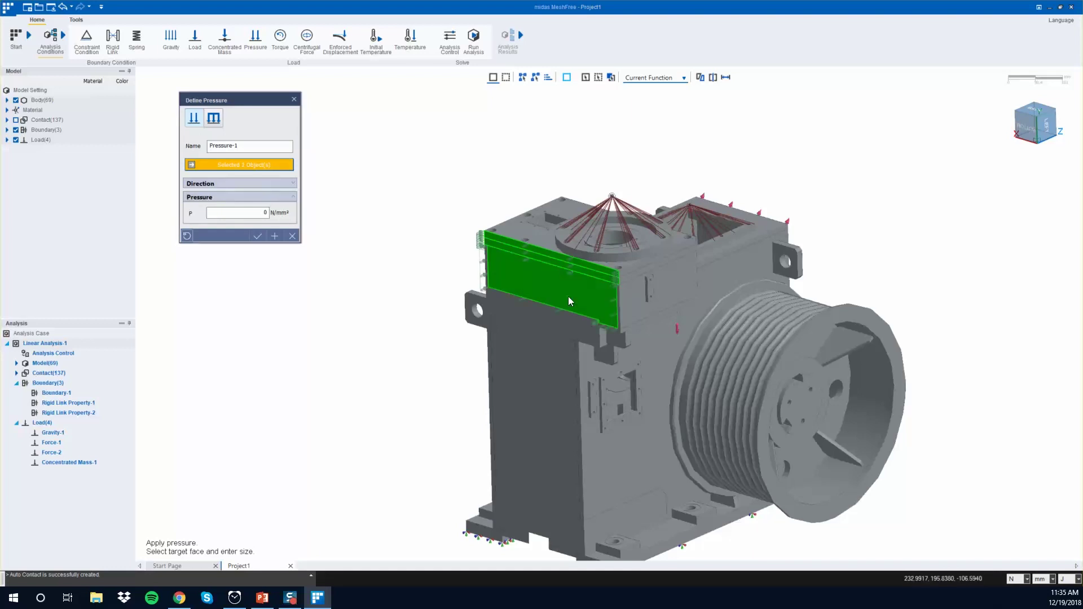
left_click(553, 334)
left_click(557, 323)
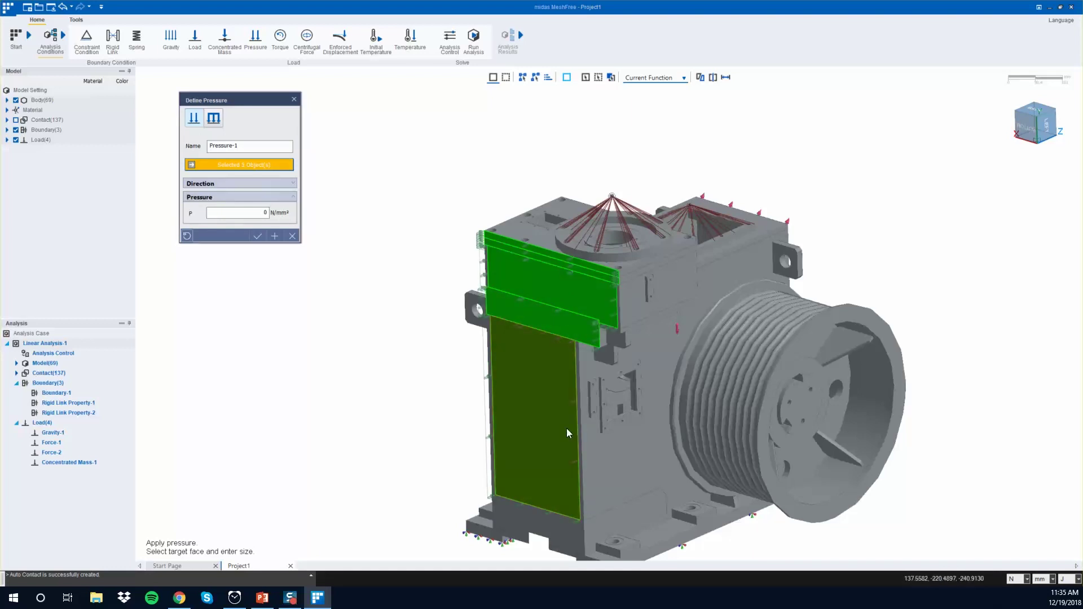
middle_click_drag(566, 431, 556, 455)
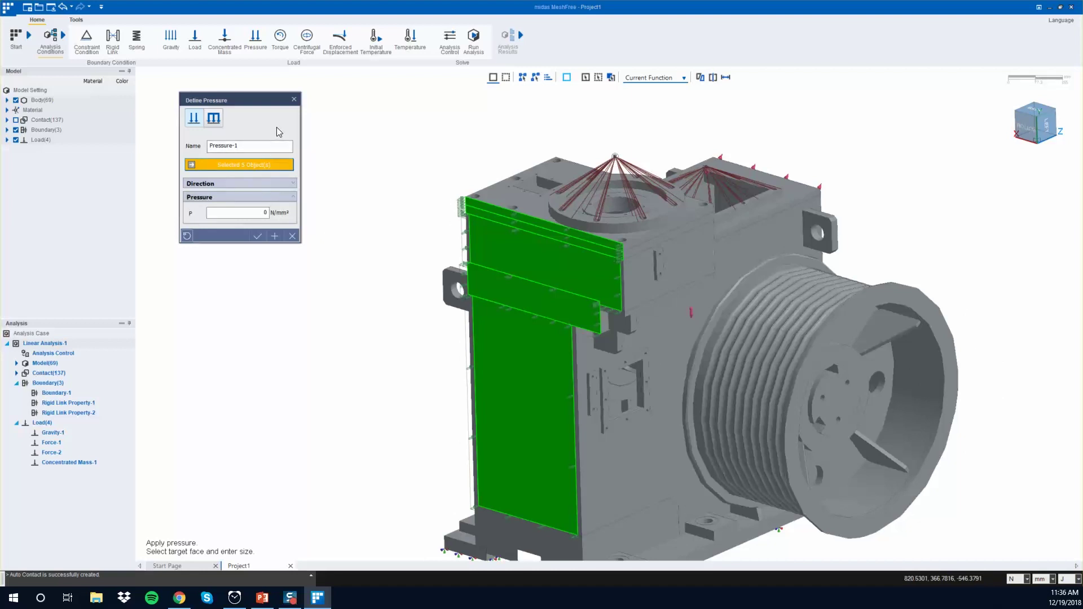
left_click(246, 215)
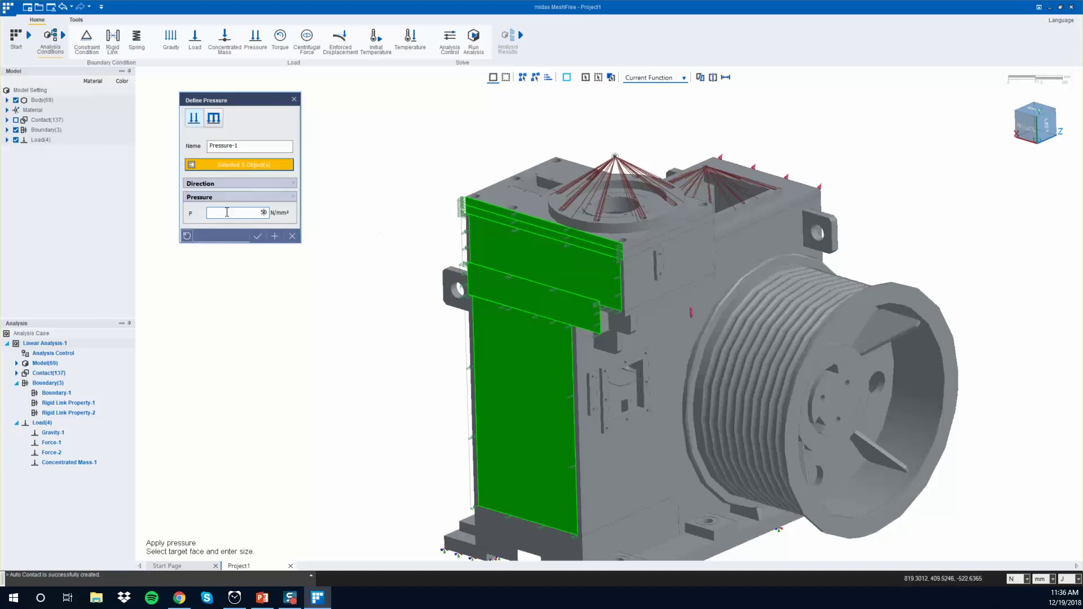
left_click(257, 236)
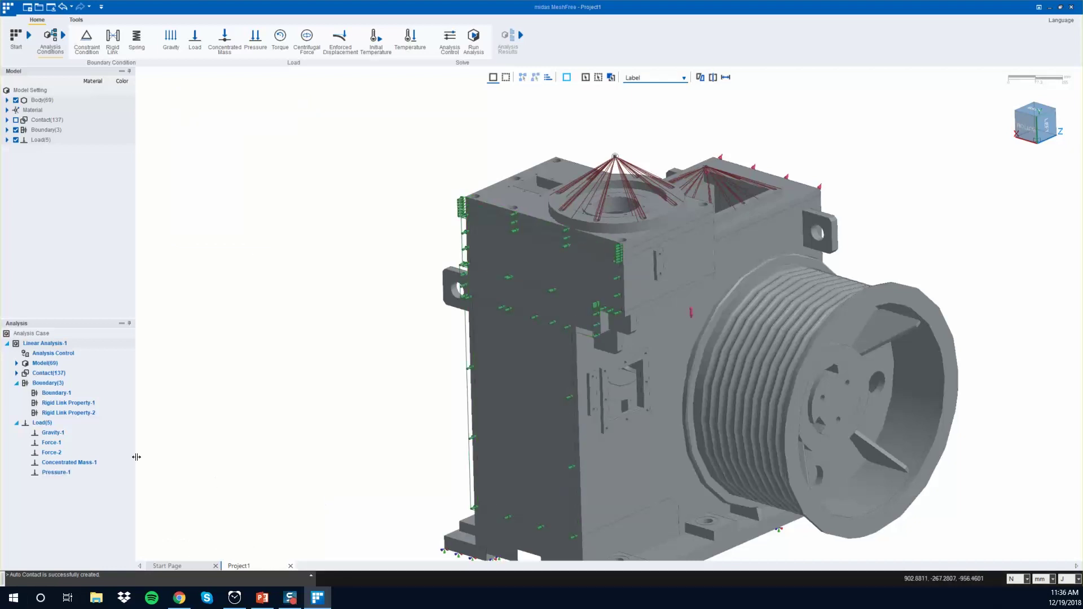
left_click(73, 462)
mouse_move(739, 320)
middle_mouse_down()
mouse_move(695, 296)
mouse_move(646, 303)
mouse_move(742, 303)
mouse_move(723, 323)
mouse_move(739, 333)
middle_mouse_up()
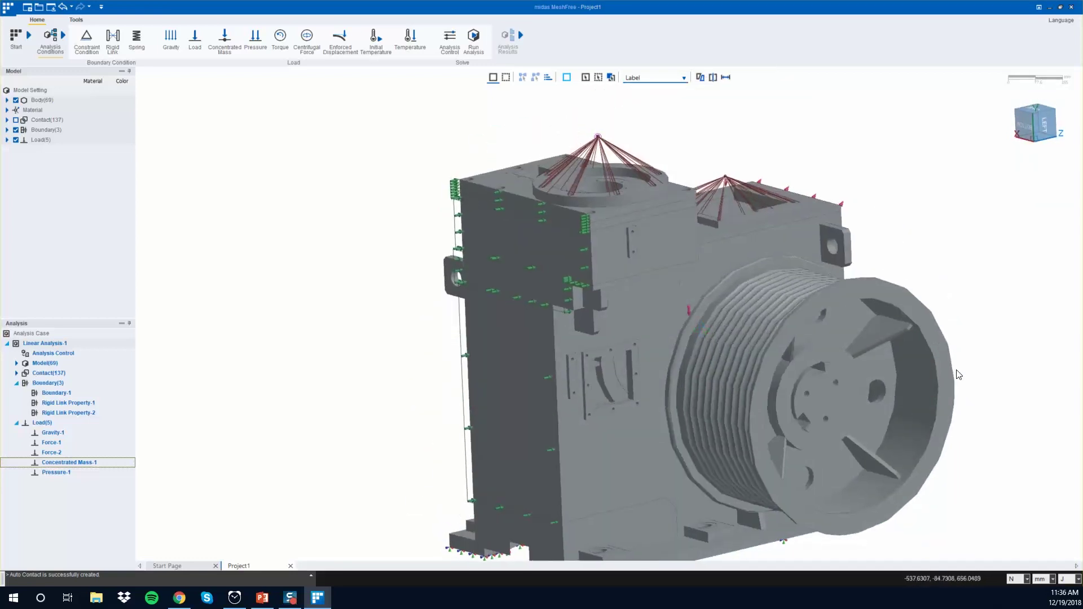
- Apply a 20 N·mm torque to two inner pulley faces, with the hub face as reference direction
left_click(280, 38)
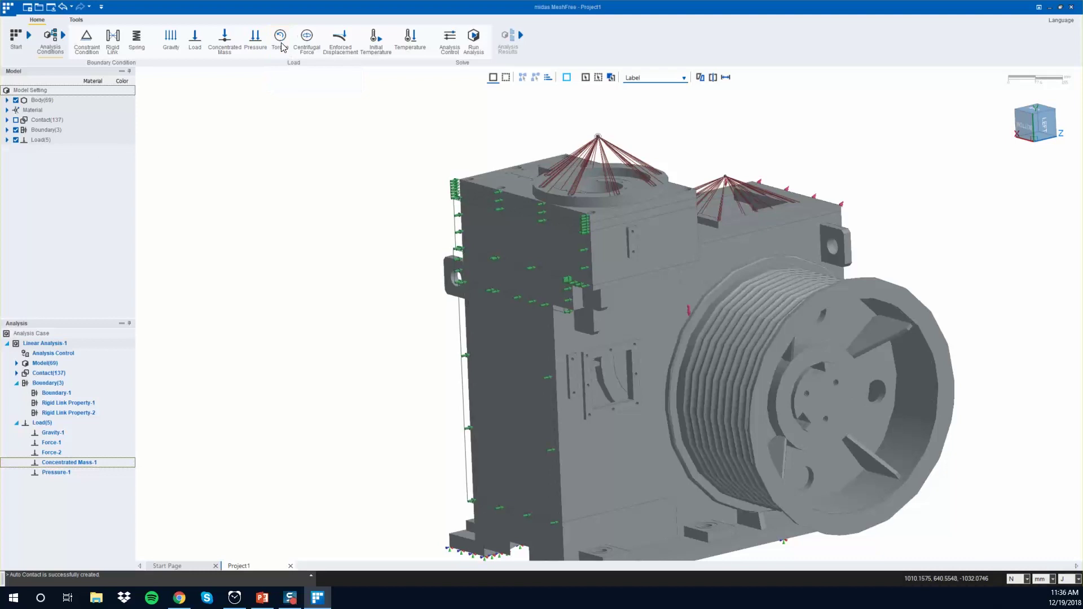
left_click(919, 412)
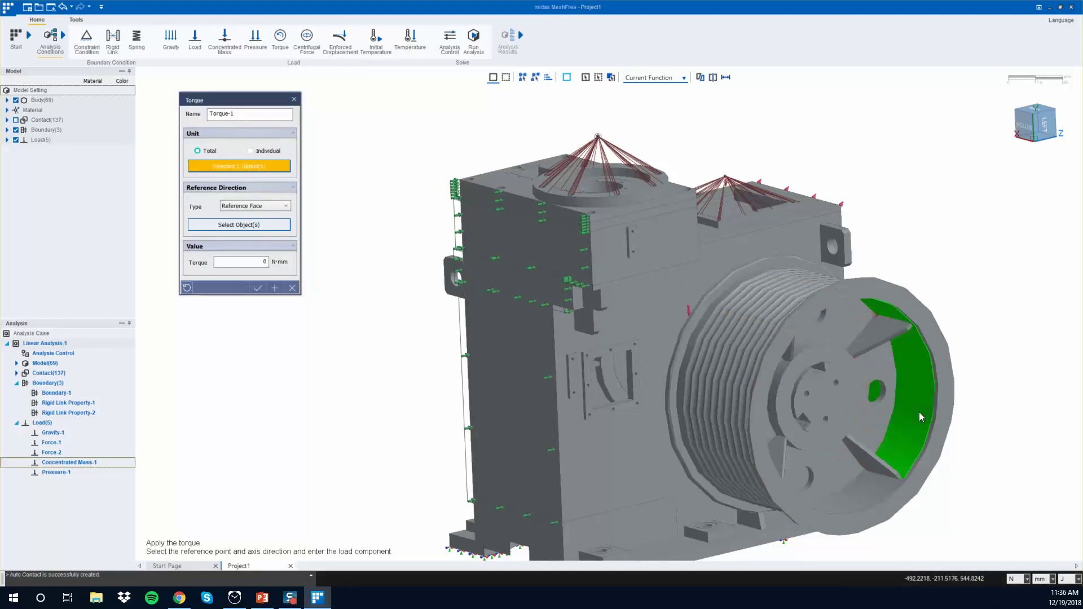
left_click(824, 497)
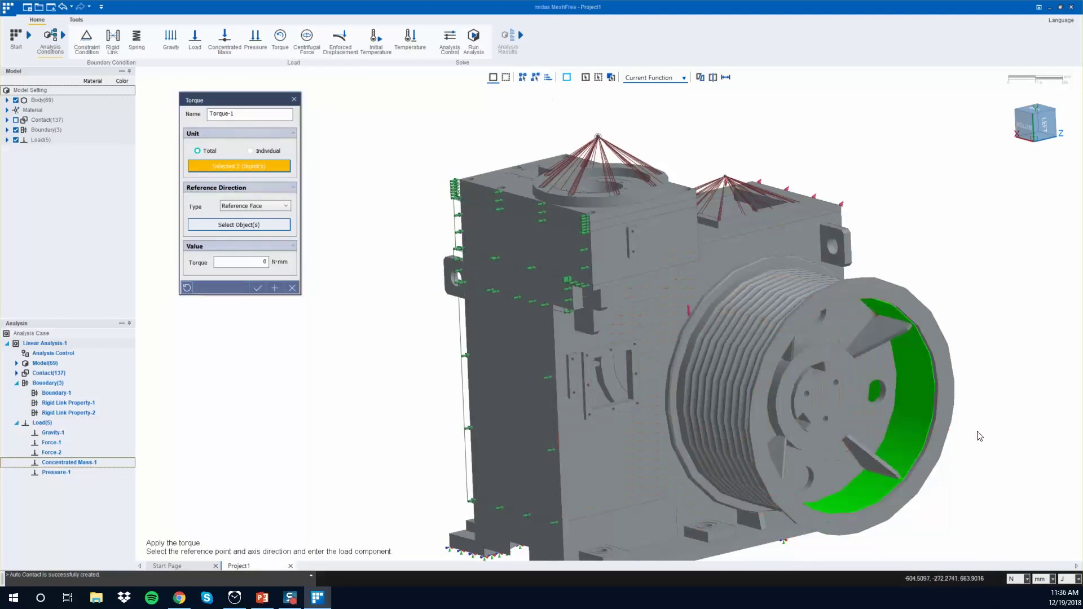
left_click(242, 225)
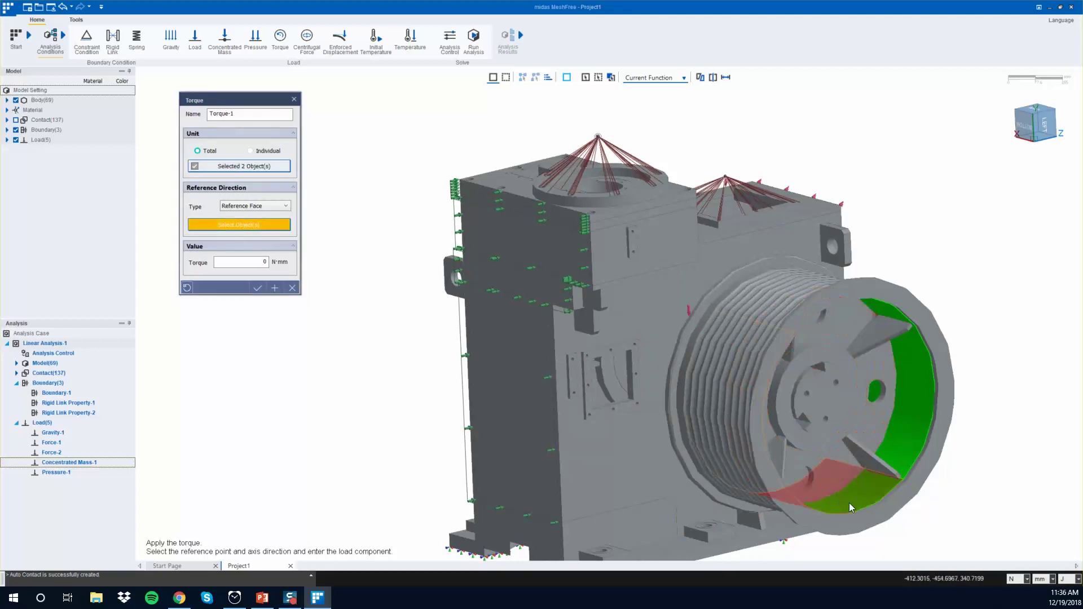
left_click(811, 397)
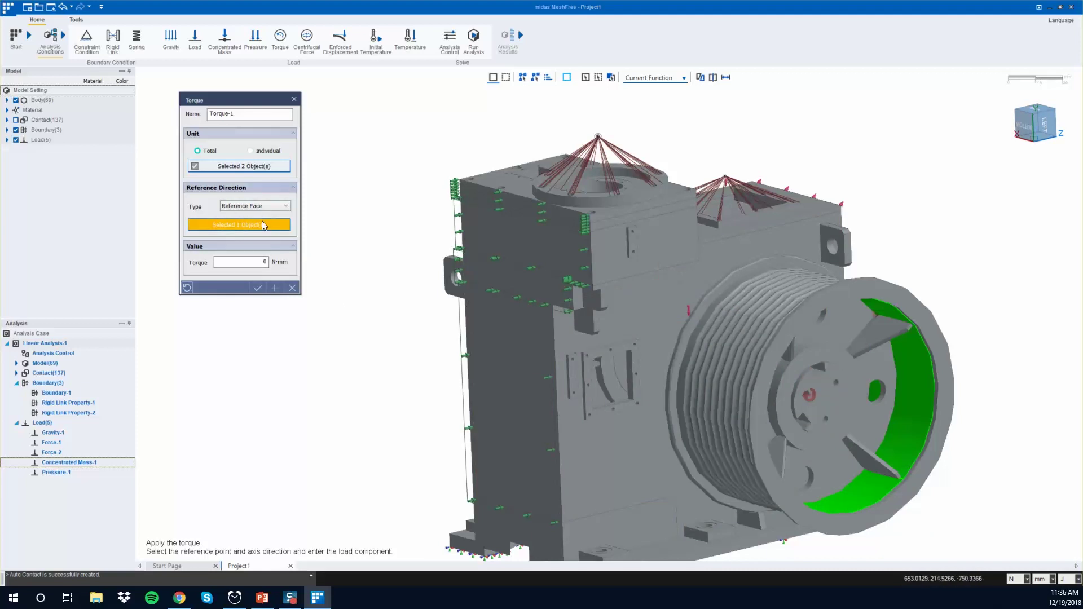
left_click(248, 266)
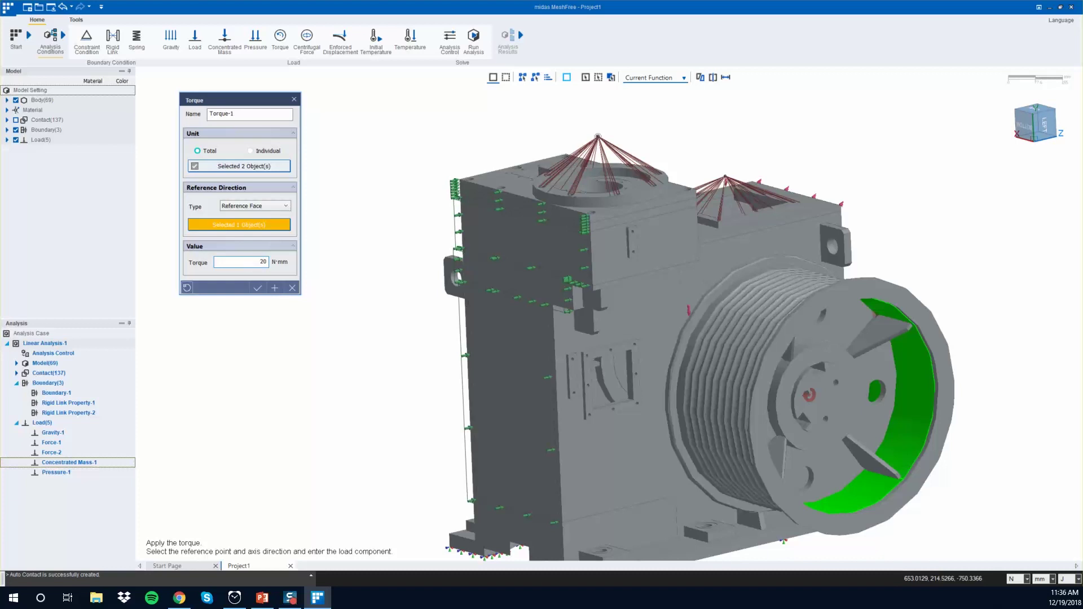
left_click(257, 289)
middle_click_drag(902, 401, 712, 391)
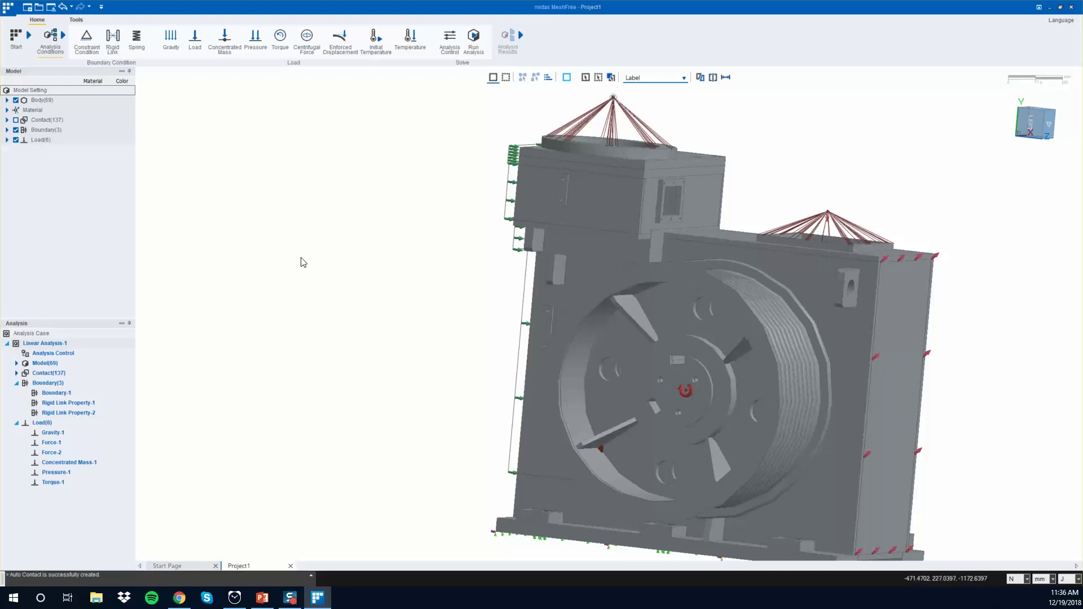
left_click(59, 483)
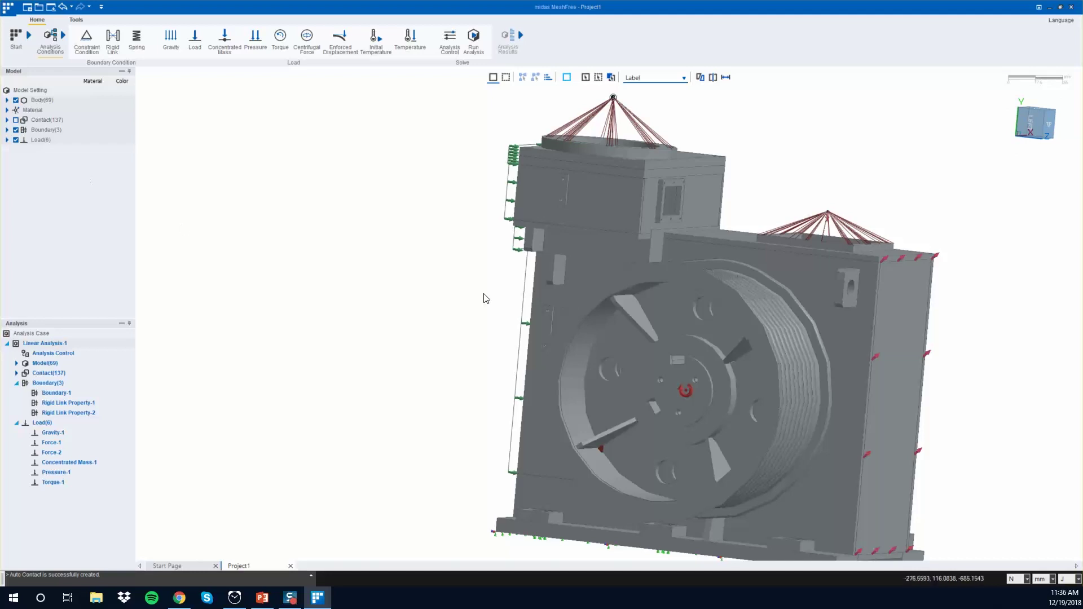
middle_click_drag(483, 295, 651, 235)
scroll(529, 392, "down", 1)
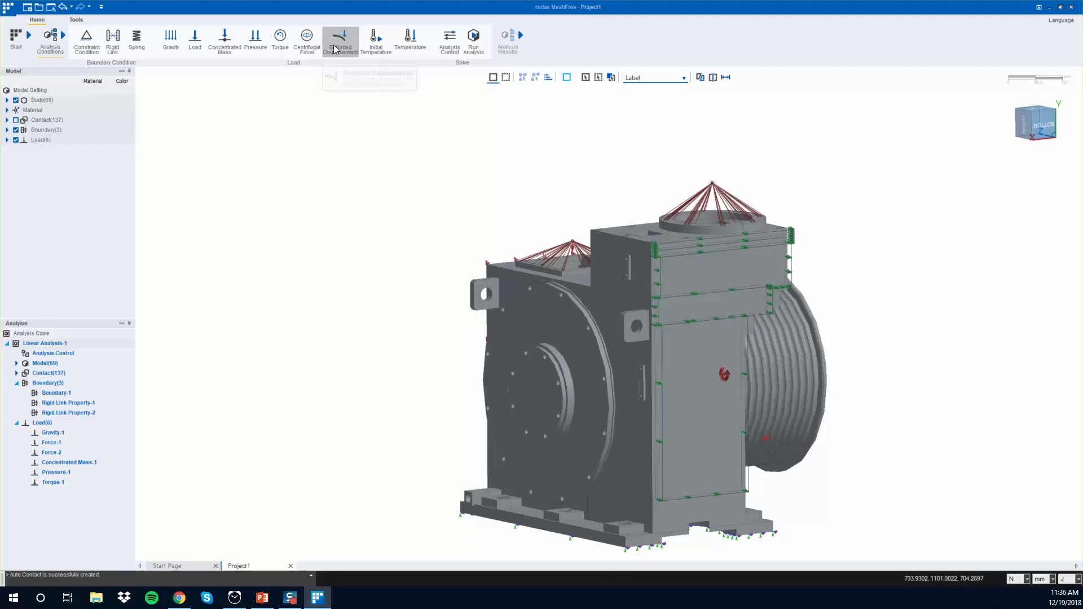
- Apply an enforced displacement of Tx -0.3 mm to the circular flange face
left_click(340, 40)
left_click(533, 398)
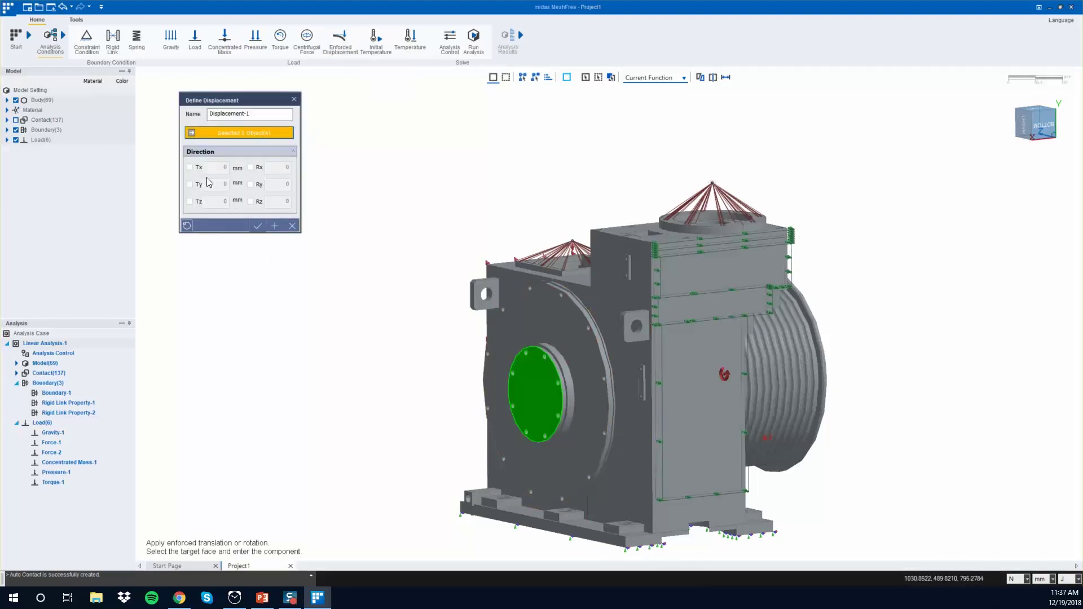
left_click(190, 185)
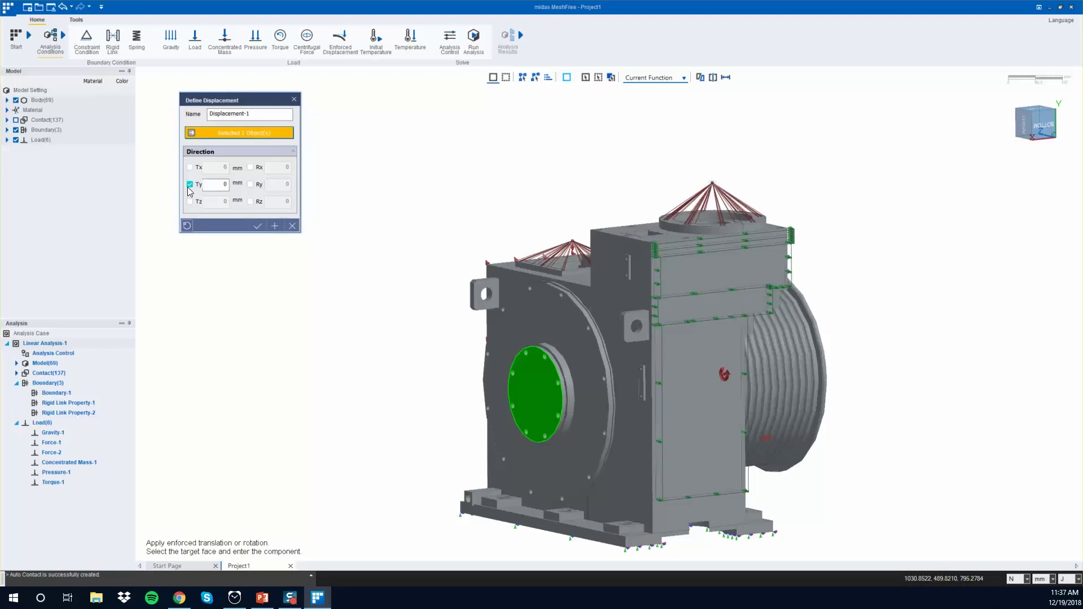
left_click(190, 185)
left_click(195, 168)
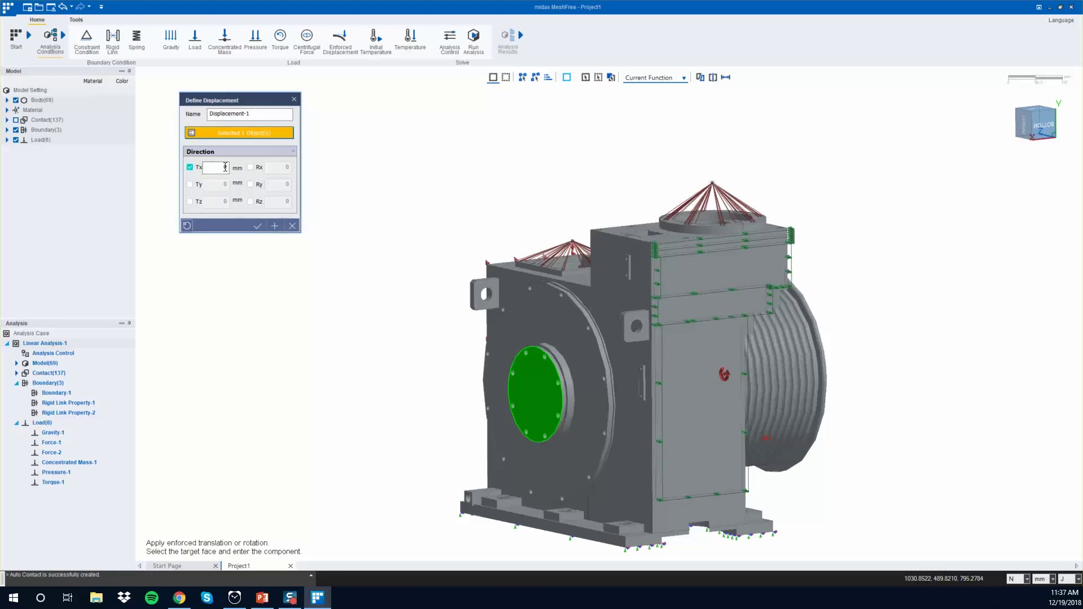
type("0.3")
mouse_move(493, 242)
middle_mouse_down()
mouse_move(511, 250)
mouse_move(485, 248)
mouse_move(503, 244)
middle_mouse_up()
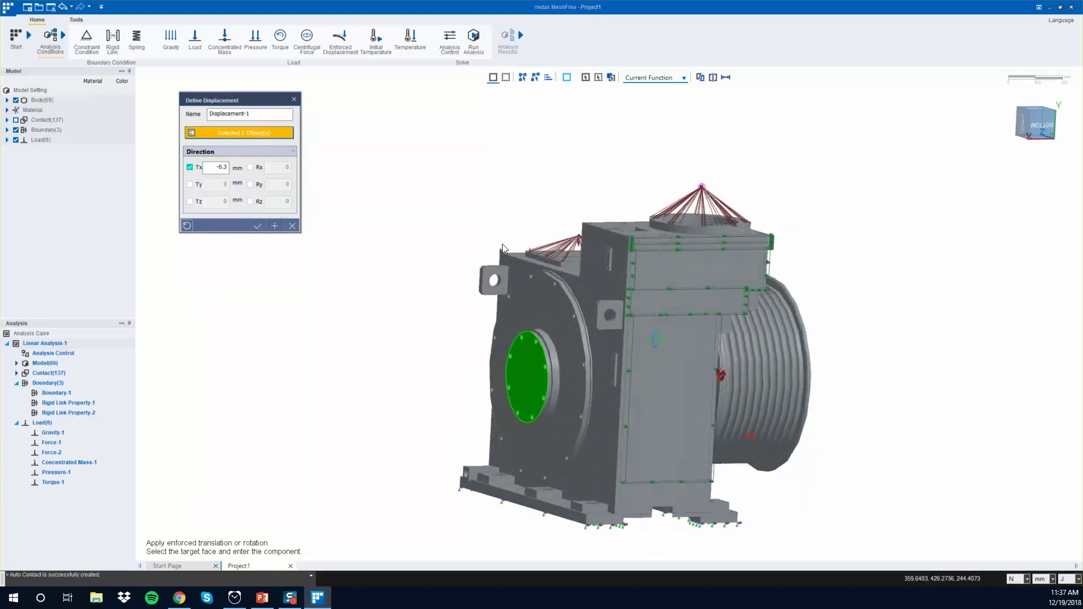
left_click(257, 227)
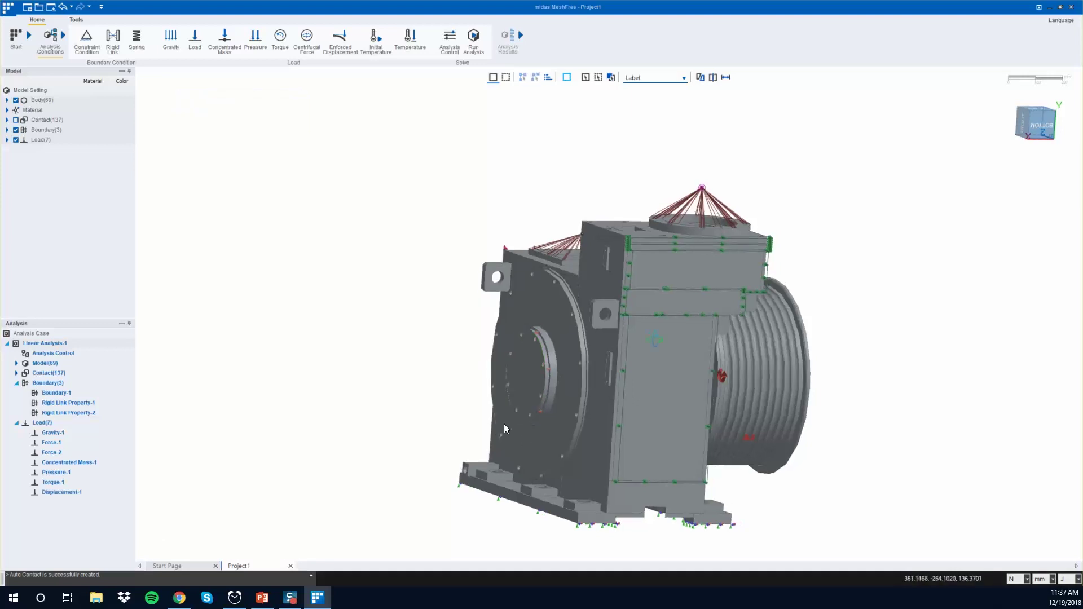
mouse_move(503, 424)
middle_mouse_down()
mouse_move(486, 430)
mouse_move(509, 422)
middle_mouse_up()
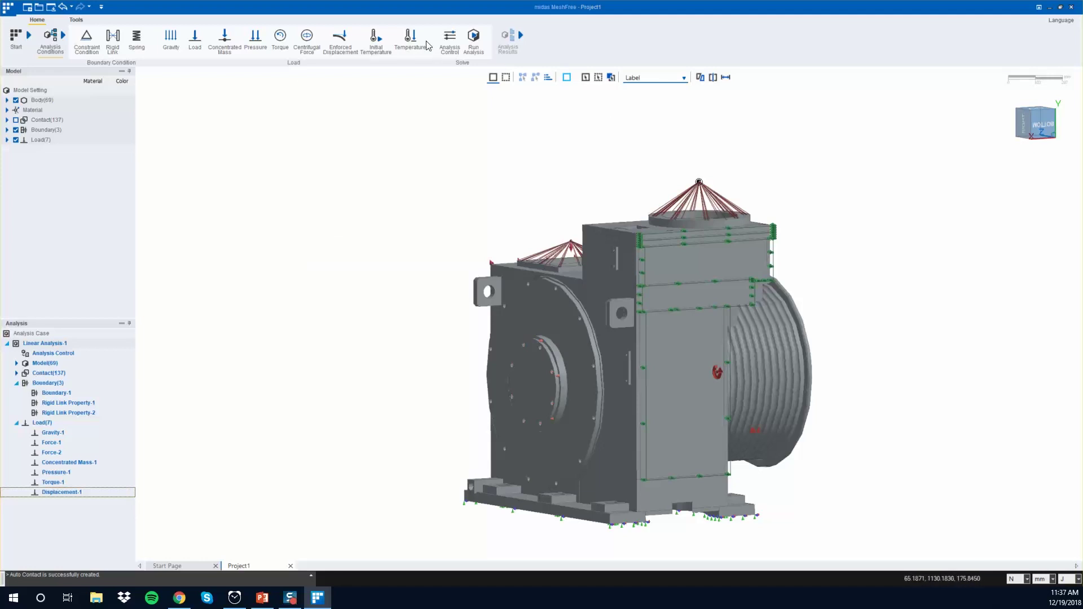
- Set a 20 °C initial temperature and apply a 50 °C temperature load to the whole model
left_click(376, 38)
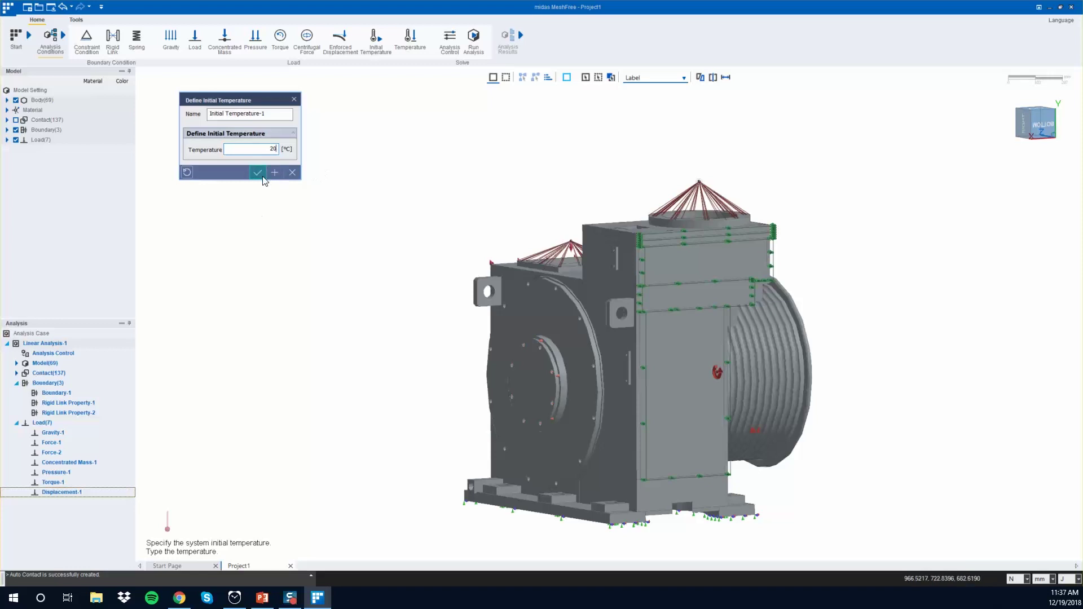
left_click(259, 172)
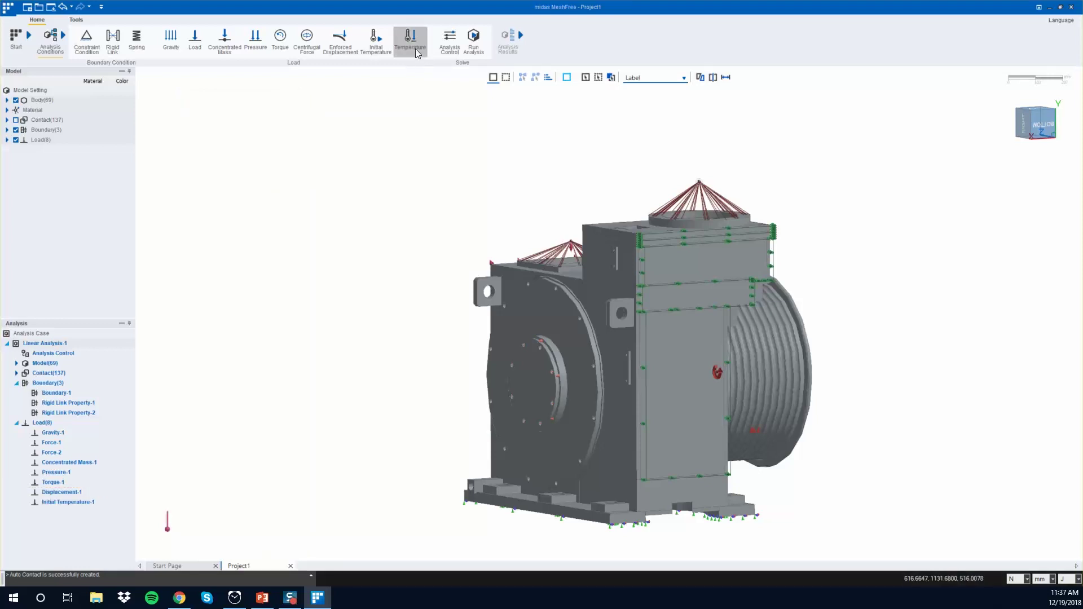
left_click(415, 48)
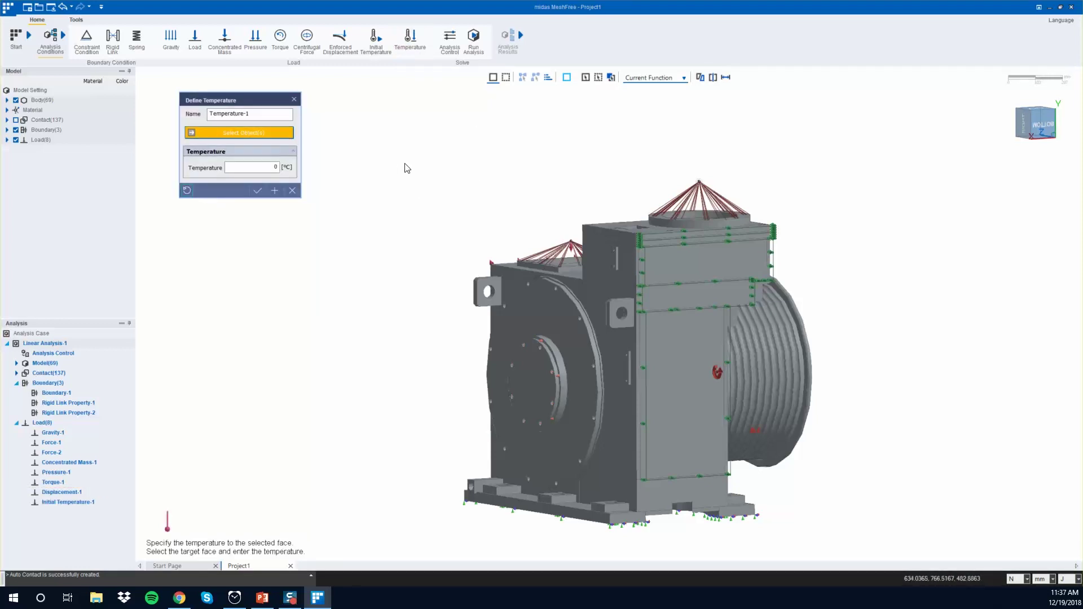
left_click_drag(390, 137, 890, 554)
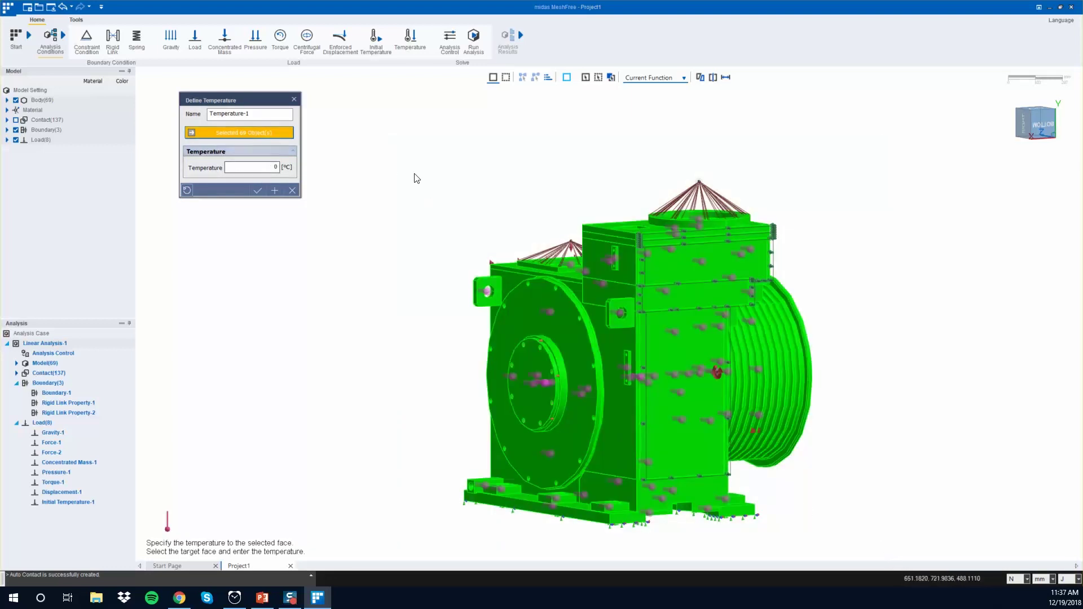
left_click(258, 190)
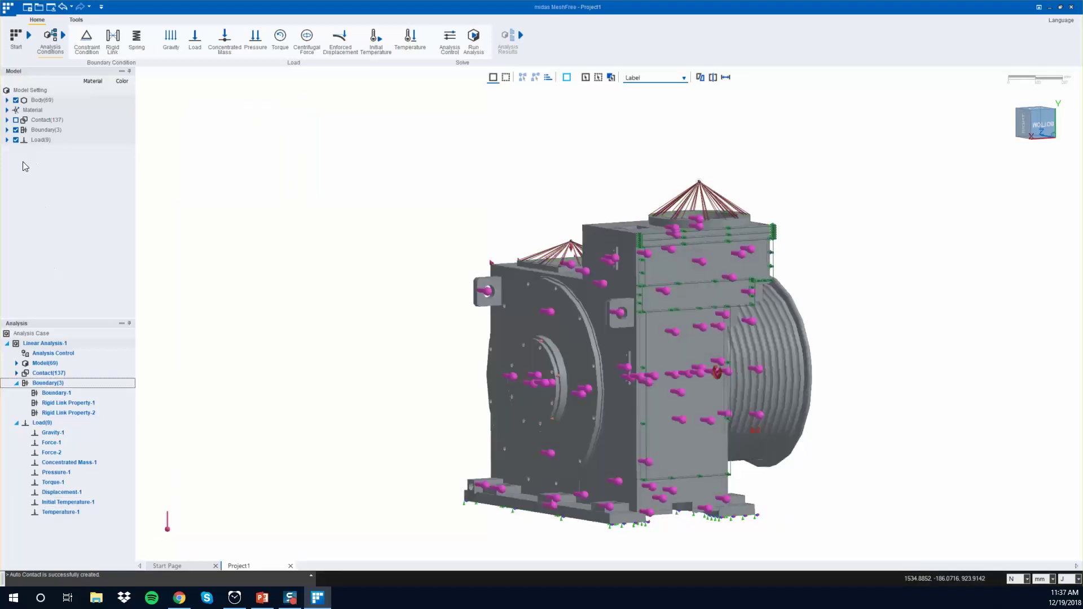
left_click(7, 130)
left_click(7, 130)
left_click(6, 139)
right_click(90, 211)
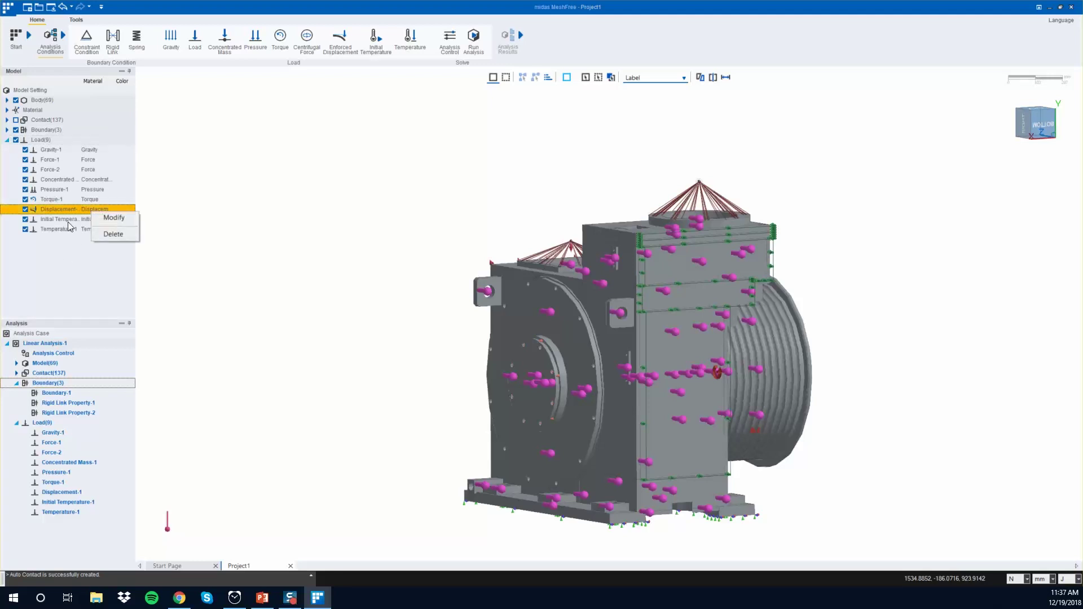
right_click(68, 222)
left_click(81, 229)
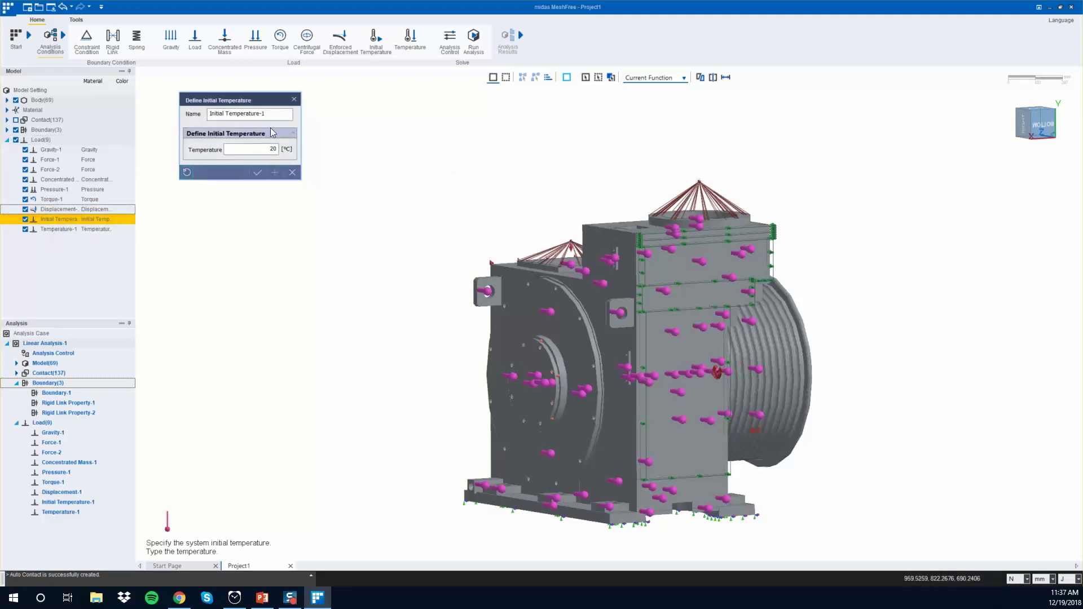
left_click(294, 99)
right_click(65, 190)
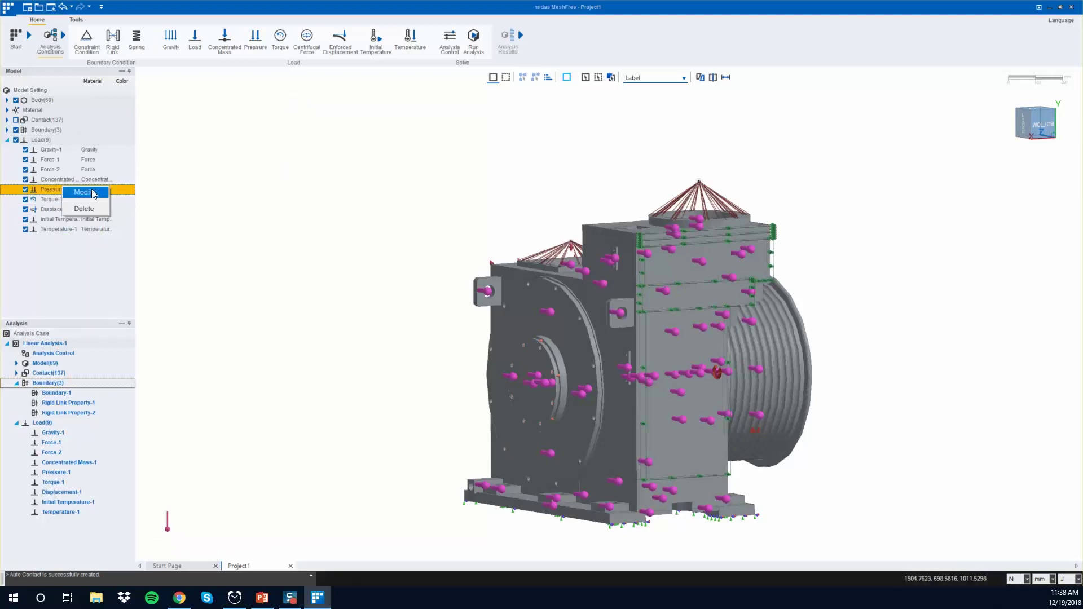
left_click(82, 196)
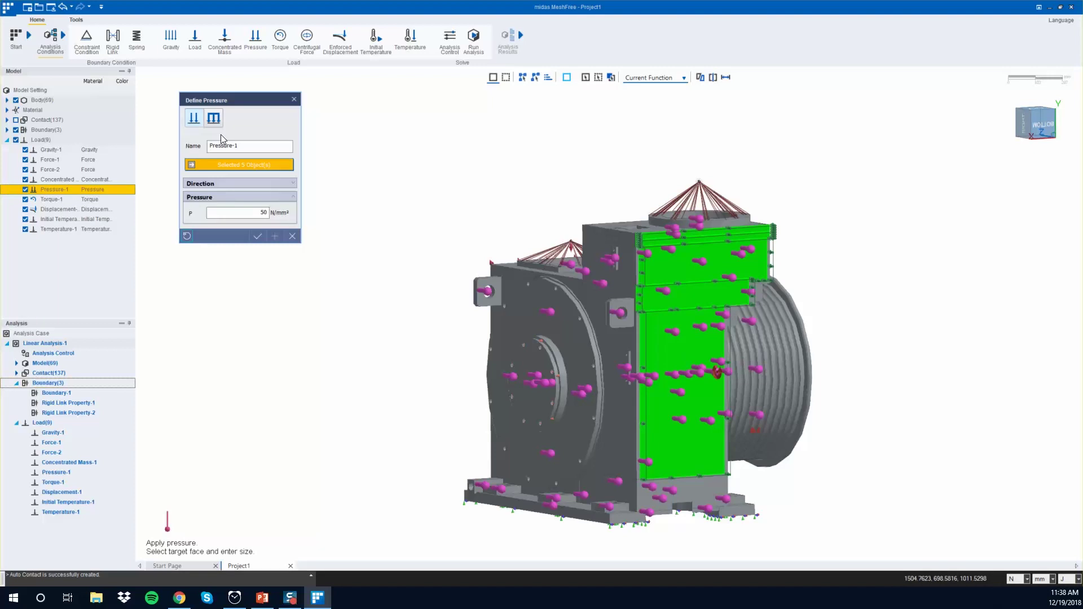
left_click(292, 99)
middle_click_drag(926, 438, 744, 349)
mouse_move(1022, 151)
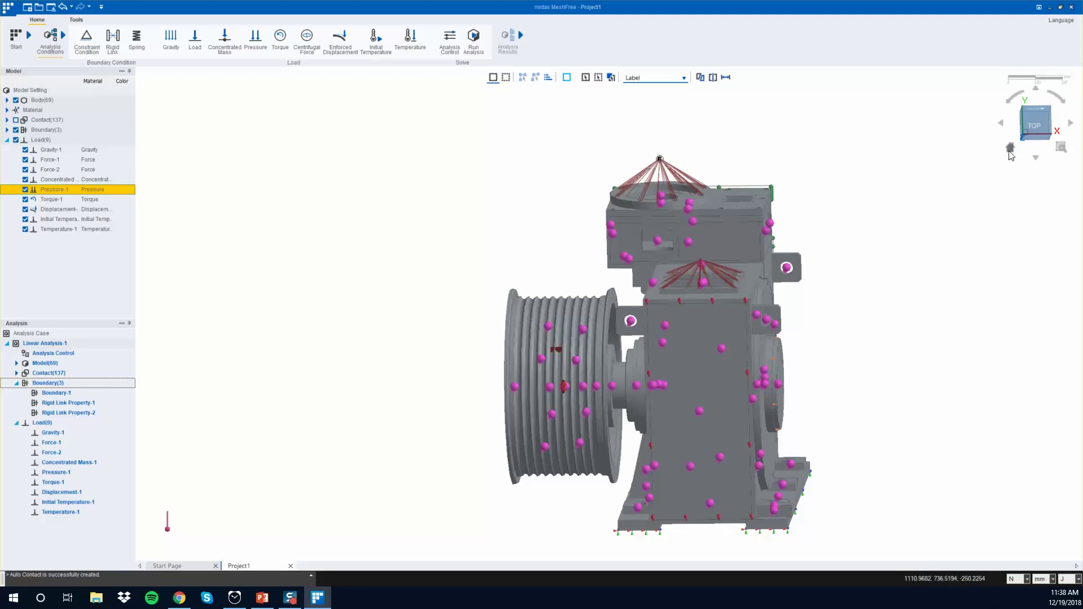
left_click(1009, 147)
middle_click_drag(906, 265, 834, 353)
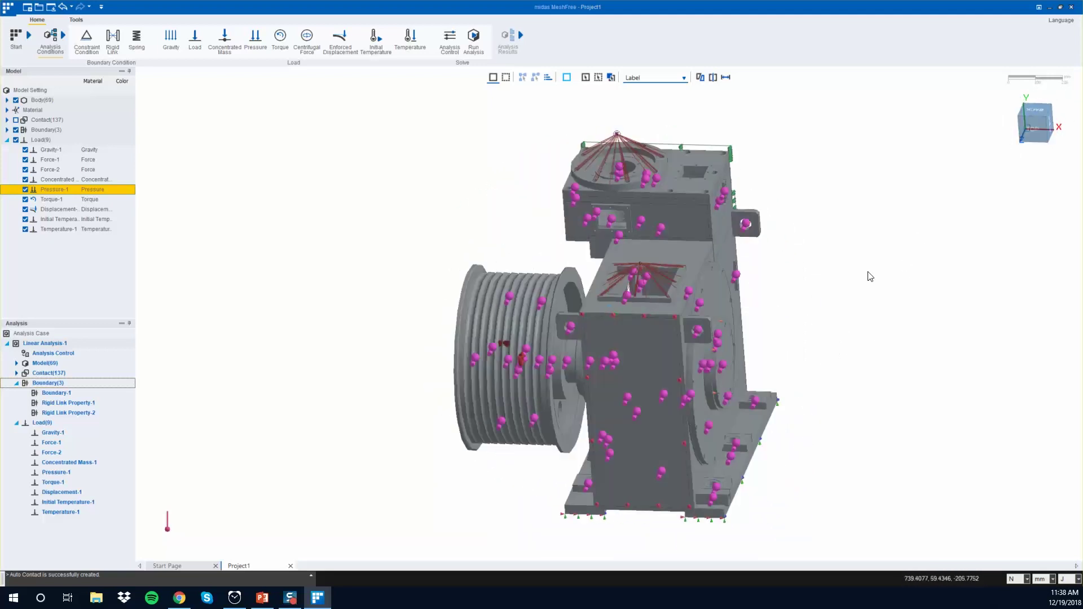
left_click(1019, 119)
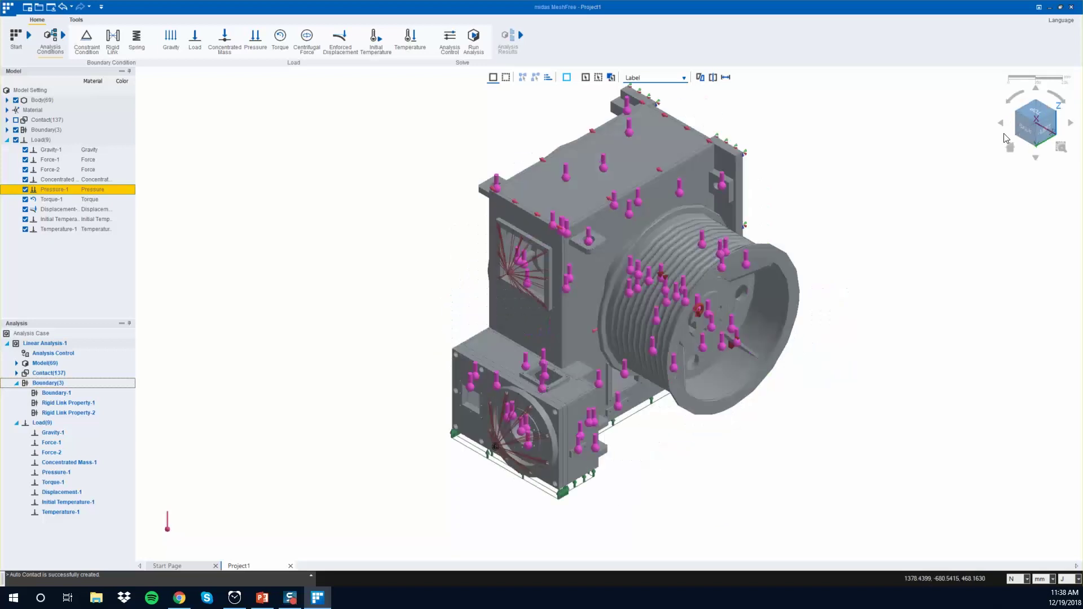
middle_click_drag(851, 312, 749, 358)
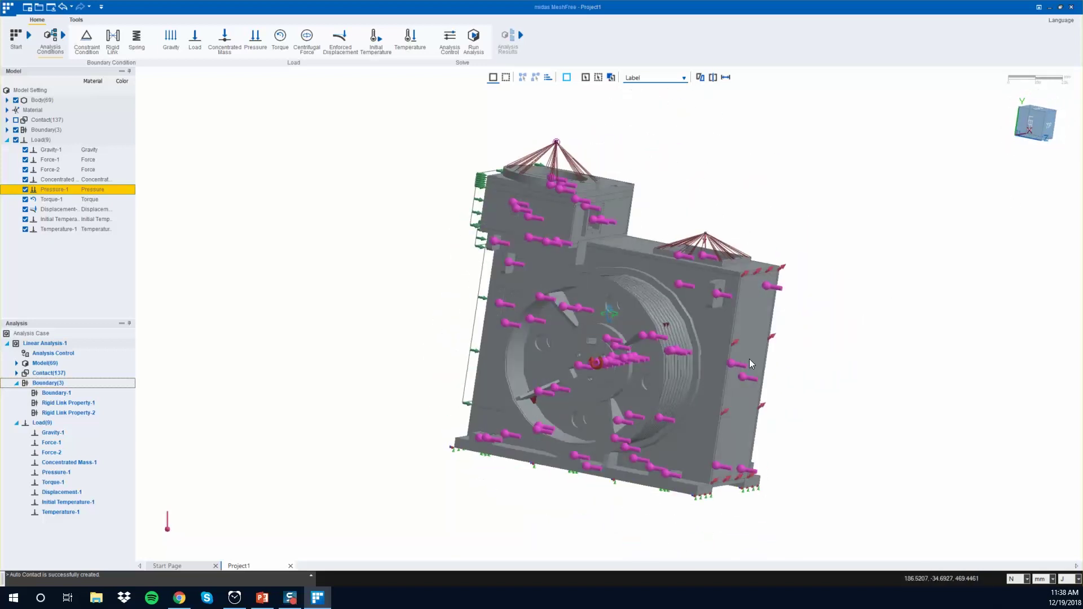
left_click(53, 482)
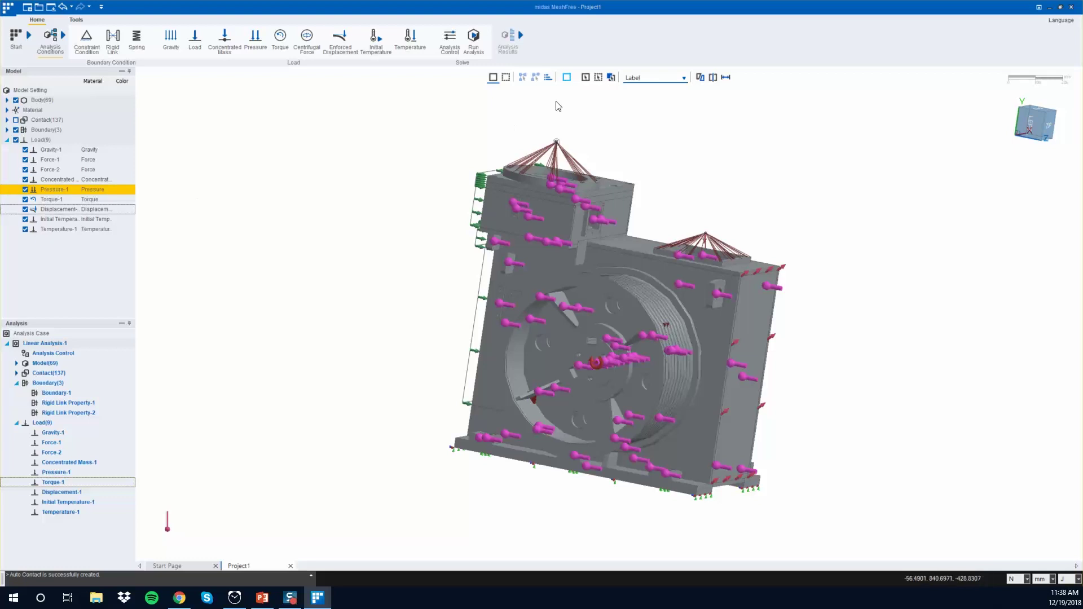
- Run Linear Analysis-1 and save the project as GEARBOX in the Desktop GEARBOX folder
left_click(474, 38)
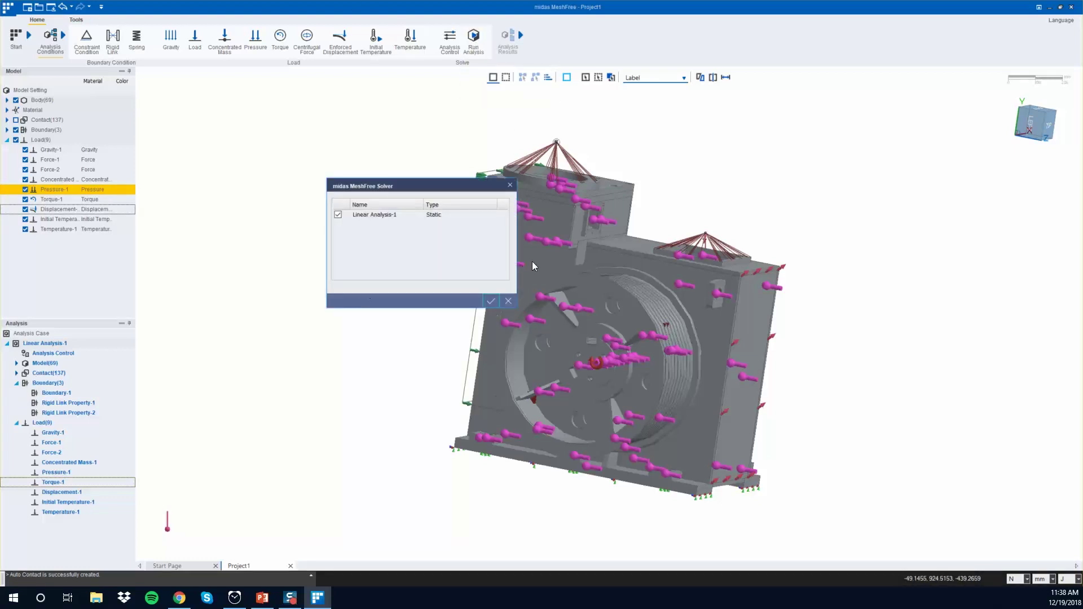
left_click(491, 301)
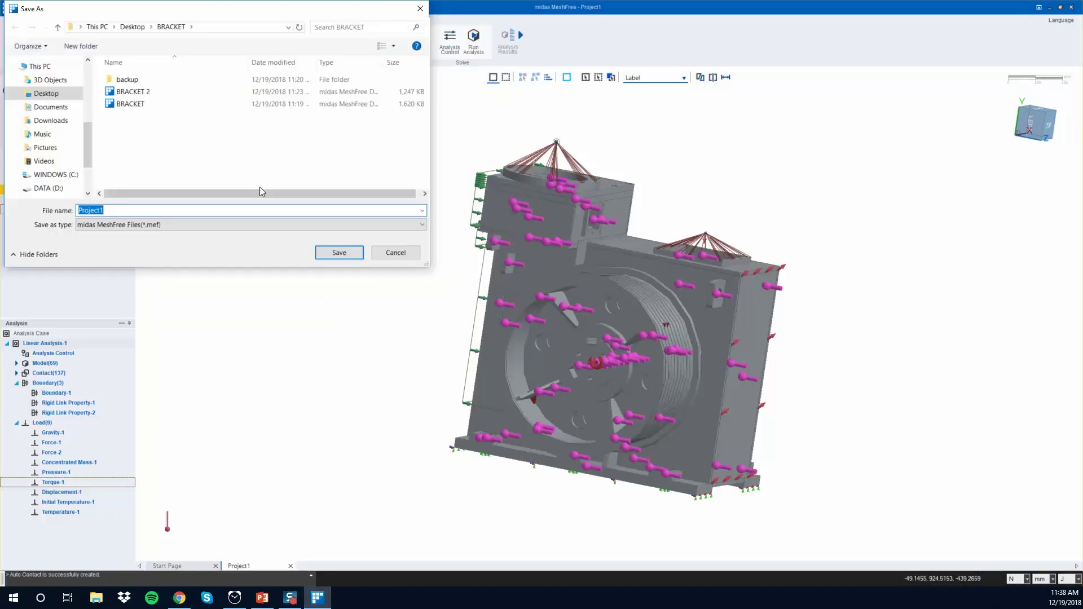
left_click(131, 29)
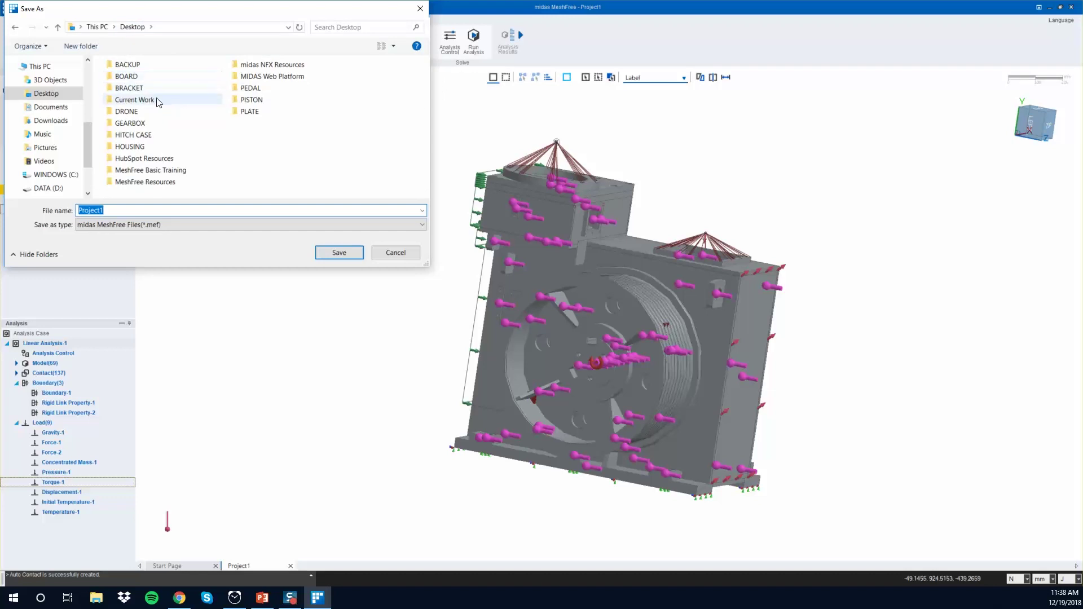
double_click(134, 124)
double_click(112, 207)
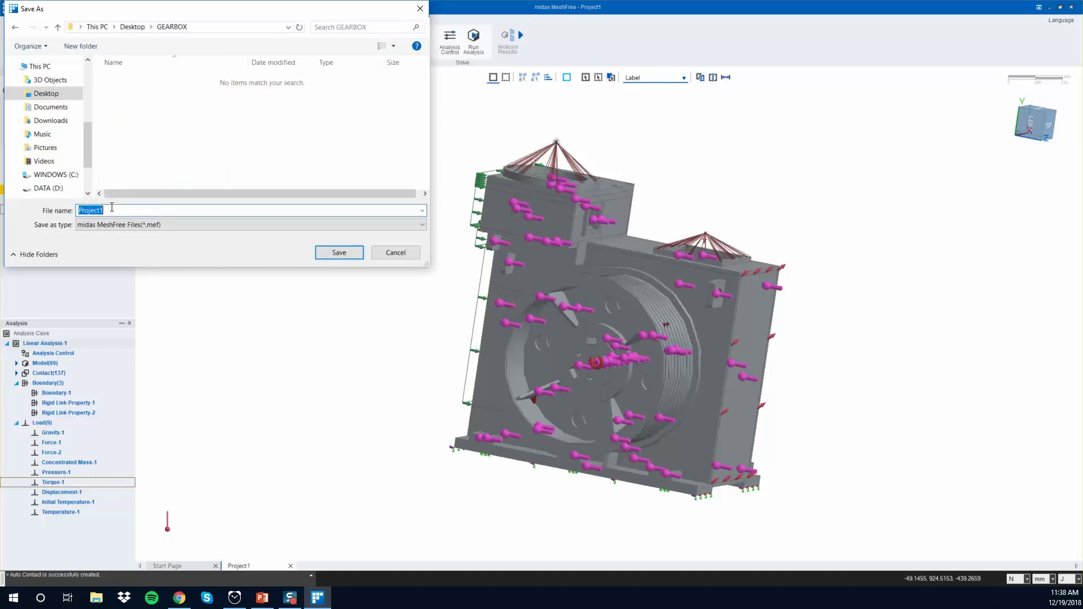
left_click(110, 208)
type("GEARBOX")
key("Return")
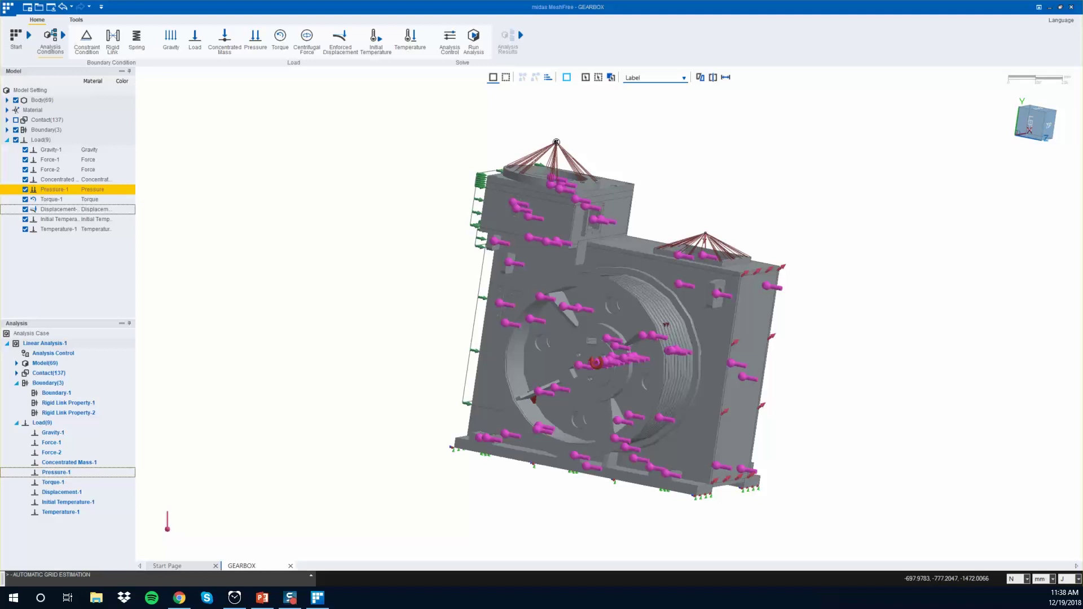
- Time the analysis run with the Windows stopwatch until it finishes
left_click(235, 597)
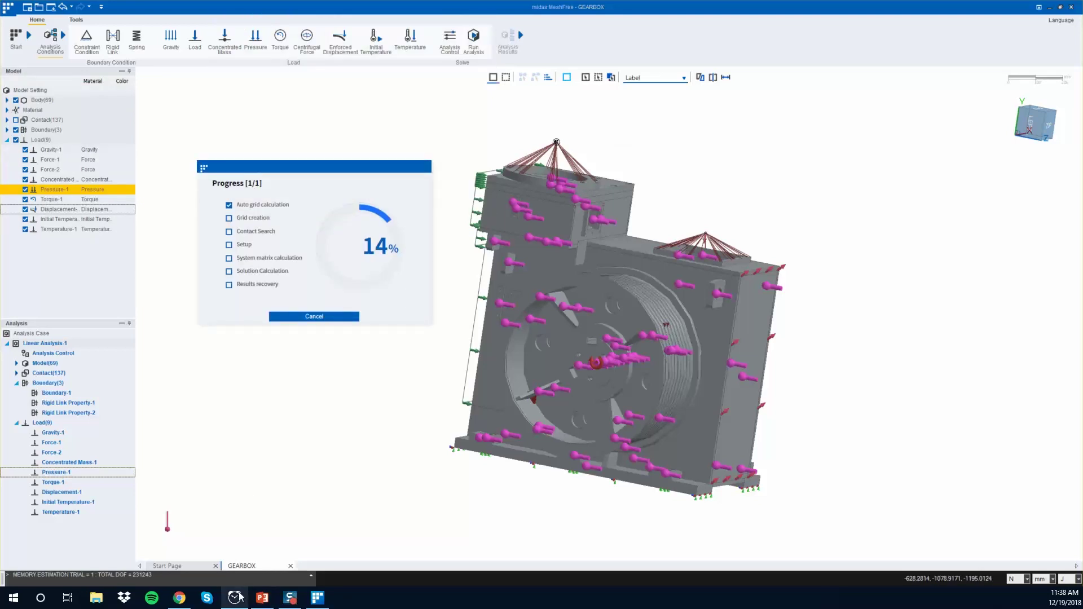
left_click(786, 391)
left_click(840, 391)
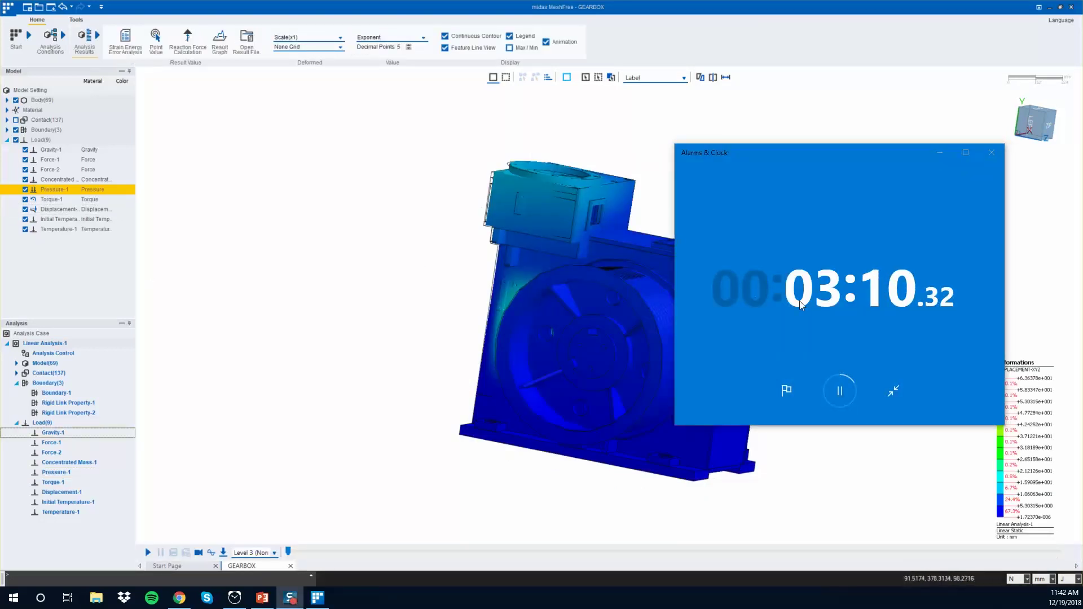
left_click(846, 386)
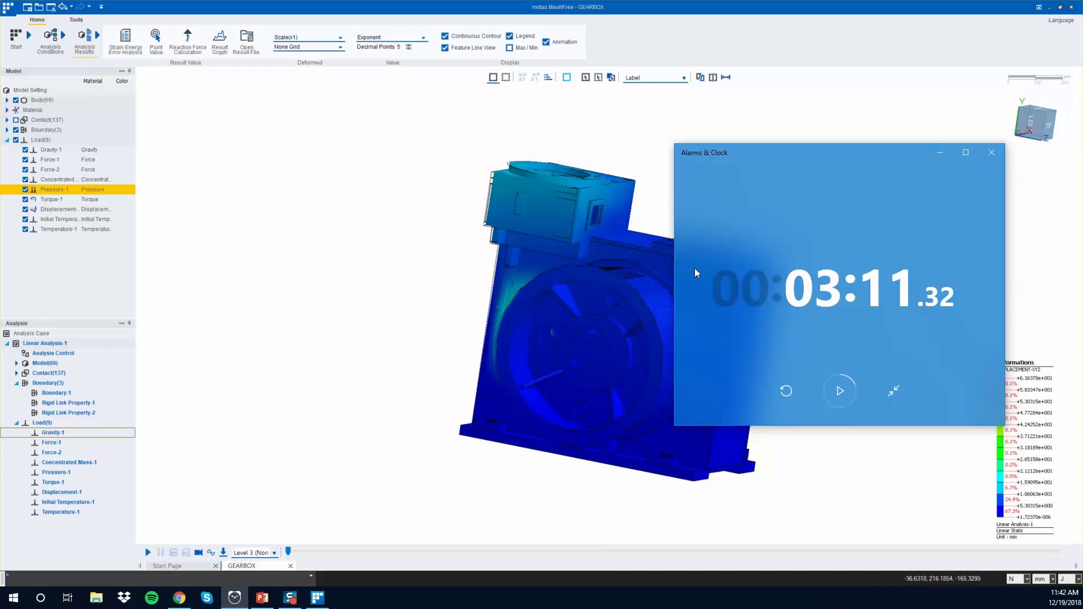
left_click(939, 152)
- Display the STRESS VON MISES contour plot and orbit the gearbox to inspect it
mouse_move(886, 252)
middle_mouse_down()
mouse_move(825, 218)
mouse_move(862, 192)
mouse_move(836, 147)
mouse_move(792, 125)
mouse_move(708, 232)
mouse_move(756, 266)
middle_mouse_up()
mouse_move(410, 290)
middle_mouse_down()
mouse_move(443, 290)
mouse_move(435, 283)
mouse_move(547, 337)
mouse_move(507, 326)
mouse_move(545, 318)
mouse_move(590, 212)
mouse_move(559, 340)
mouse_move(529, 365)
mouse_move(504, 351)
middle_mouse_up()
left_click(241, 95)
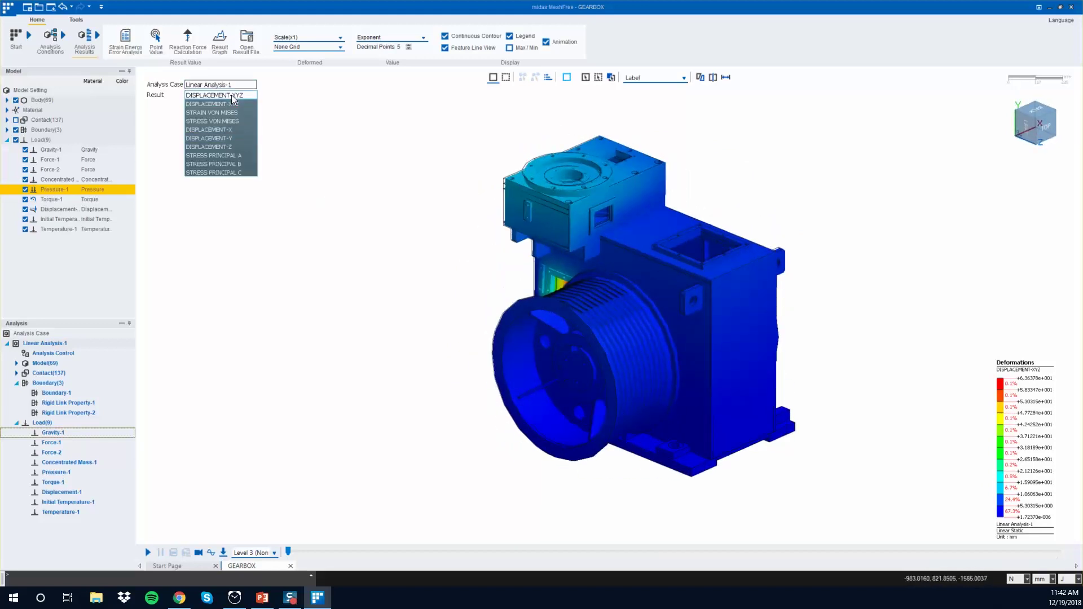
left_click(230, 122)
middle_click_drag(471, 290, 570, 216)
middle_click_drag(540, 266, 429, 335)
scroll(556, 137, "up", 3)
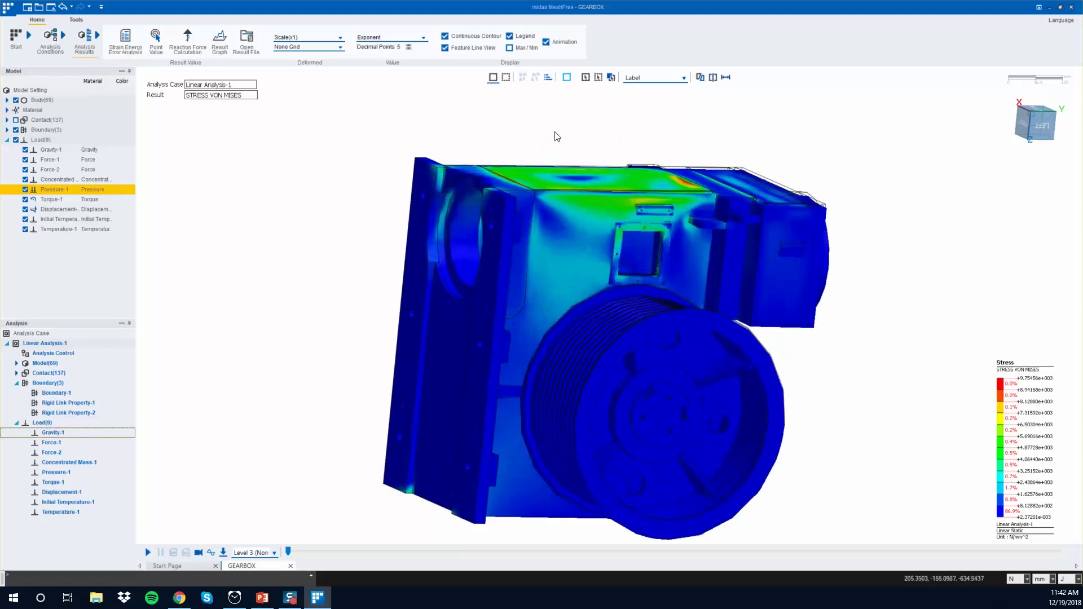
- Plot an On-Curve-1 von Mises diagram along a line across the top face in (-)Z direction
left_click(220, 42)
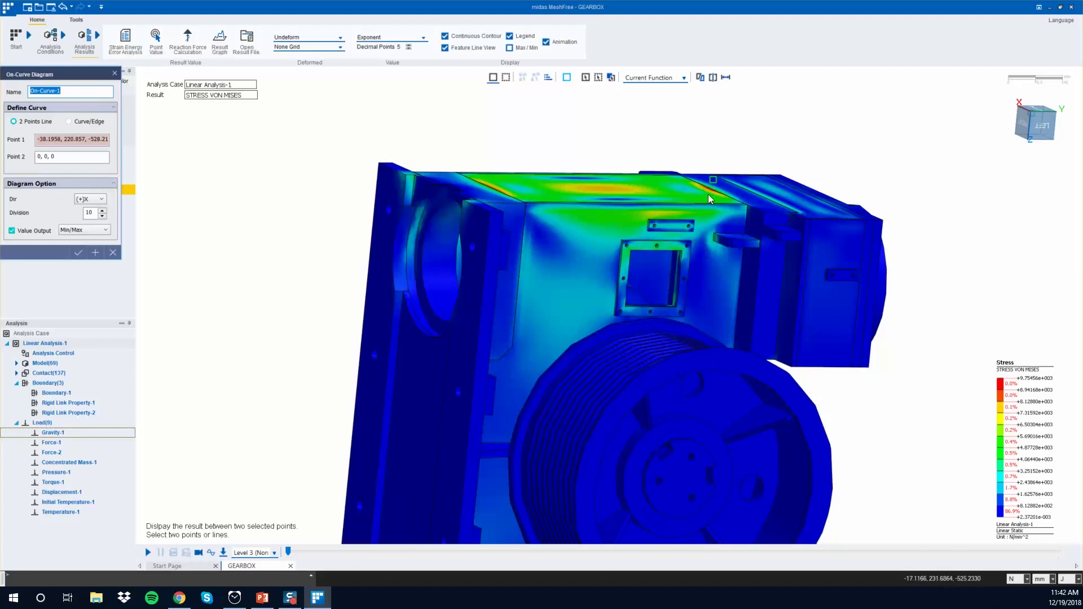
scroll(709, 186, "up", 1)
middle_click_drag(759, 221, 770, 214)
left_click(768, 200)
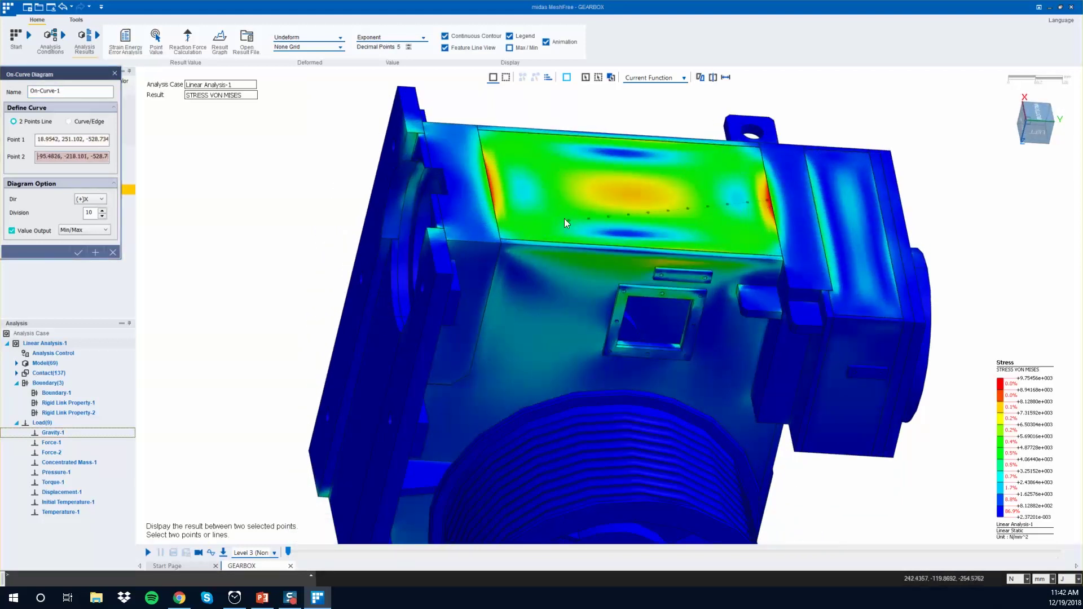
left_click(492, 188)
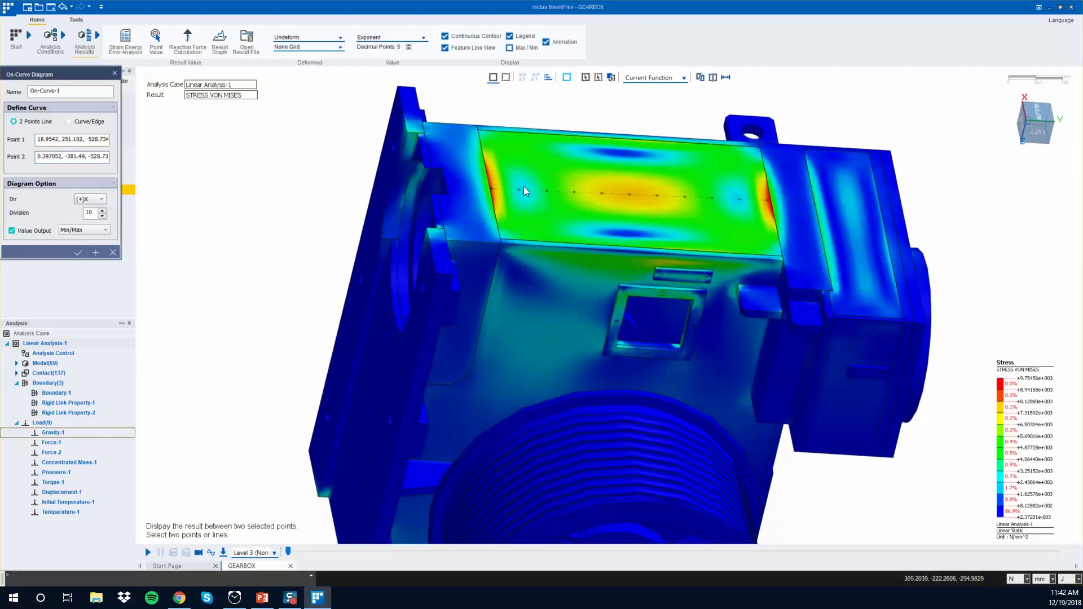
mouse_move(442, 217)
middle_mouse_down()
mouse_move(455, 187)
mouse_move(451, 198)
middle_mouse_up()
left_click(97, 199)
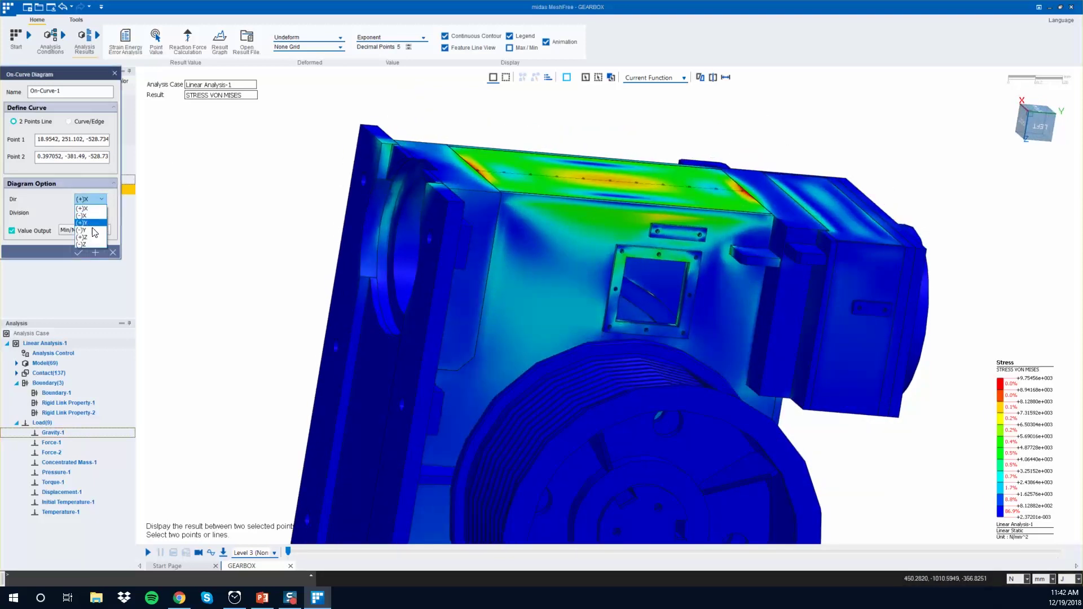
left_click(92, 246)
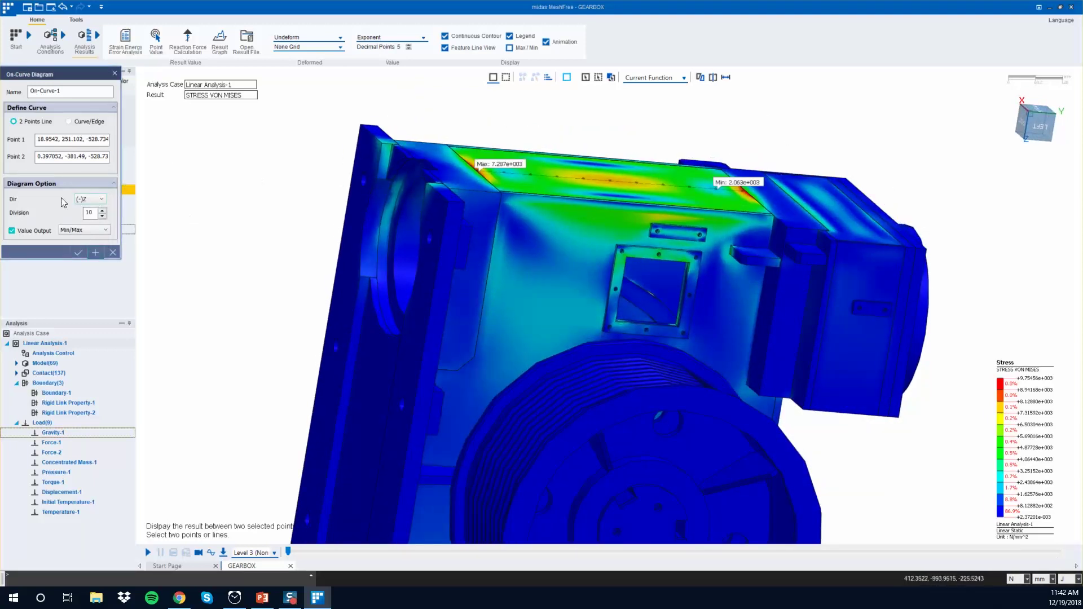
left_click(77, 252)
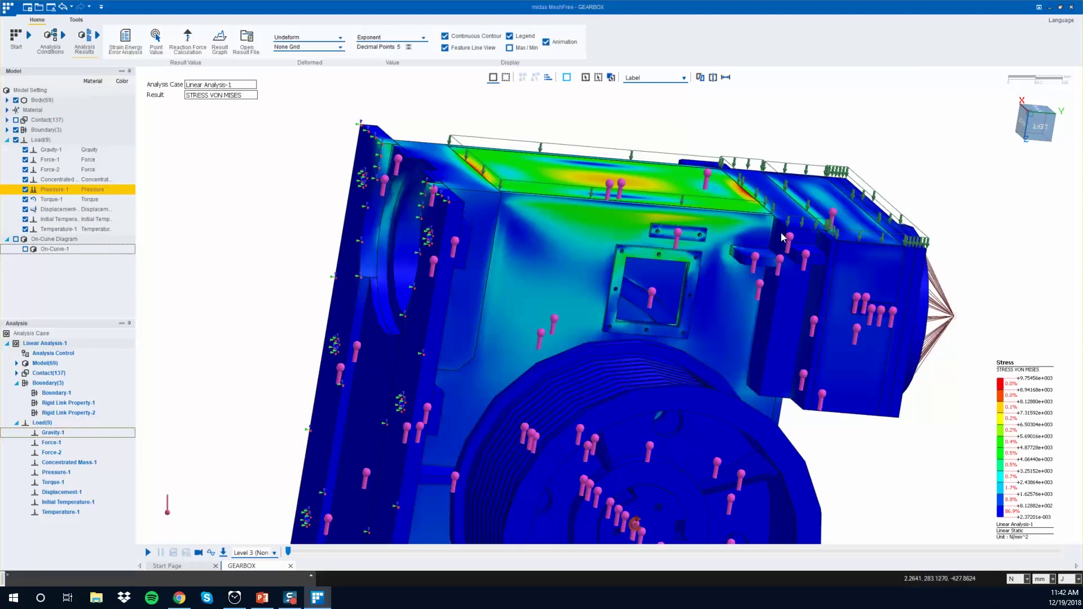
left_click(25, 248)
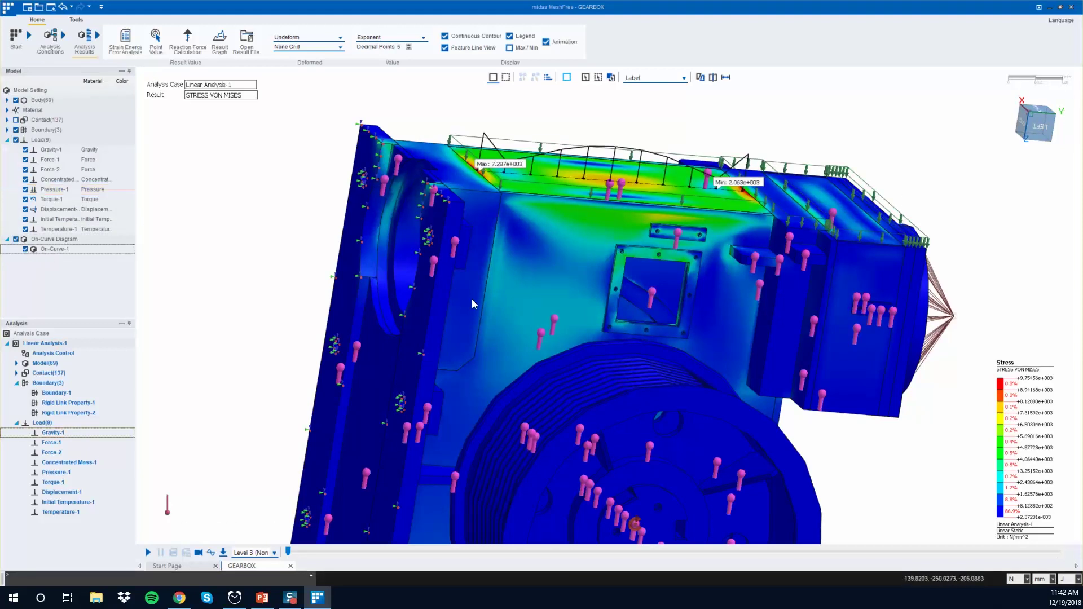
- Hide the load symbols and pick a base face for reaction force calculation
left_click(16, 141)
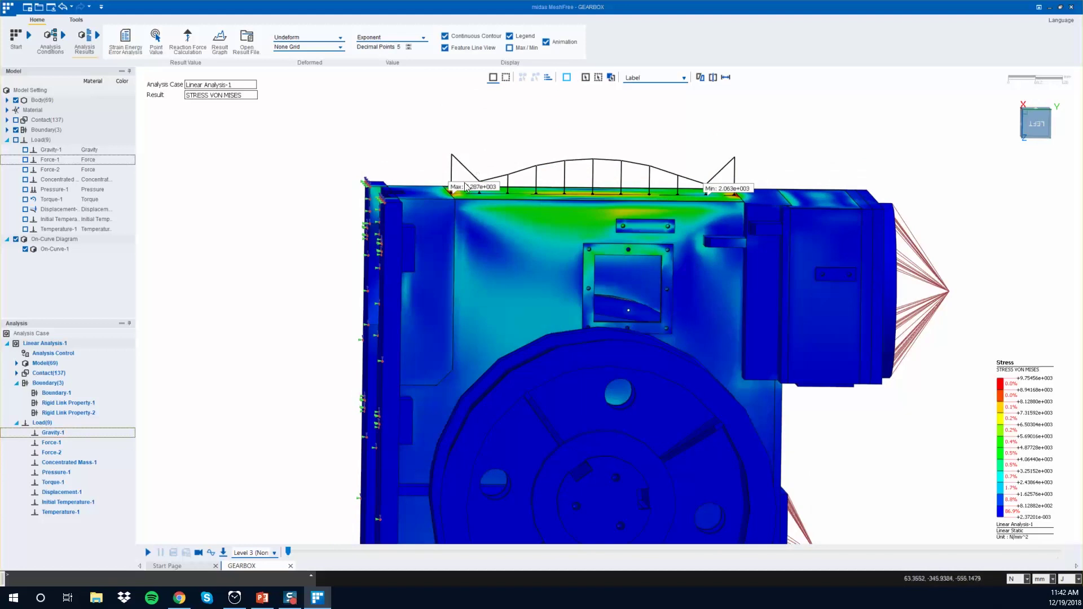
middle_click_drag(371, 150, 459, 174)
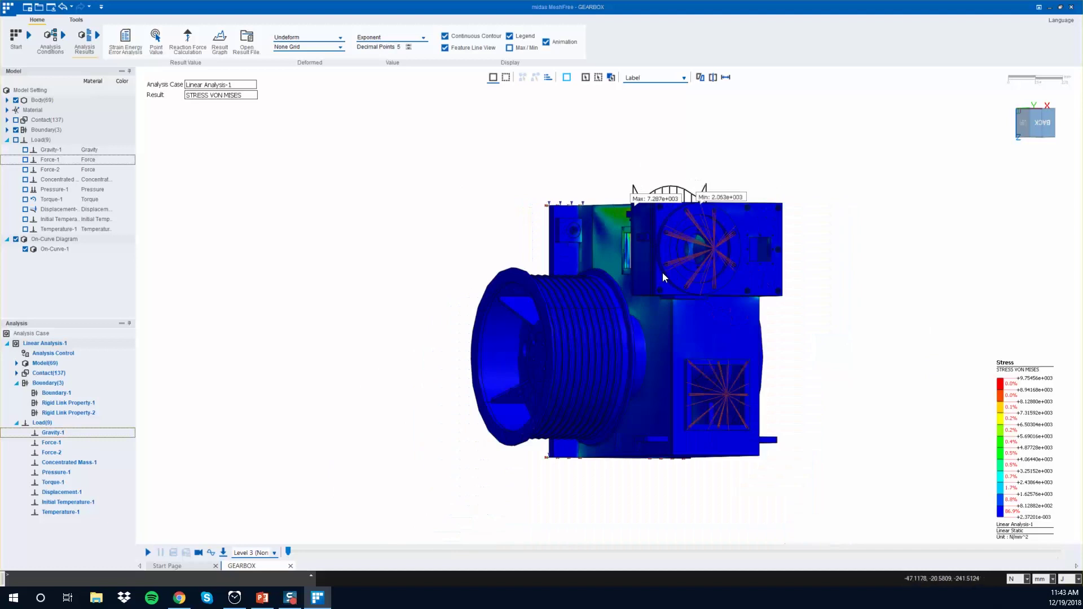
middle_click_drag(662, 273, 712, 140)
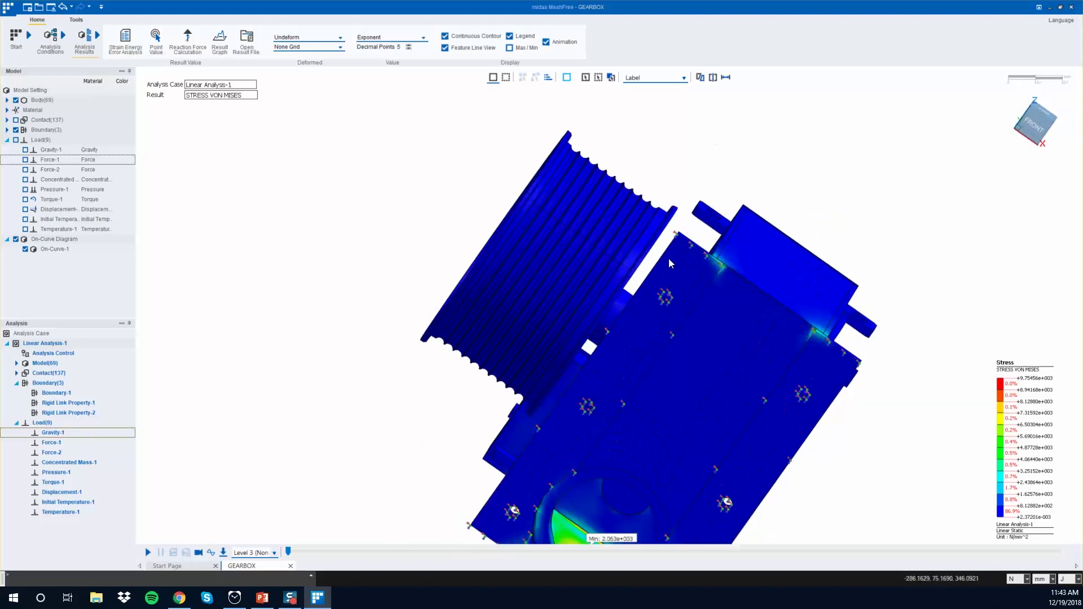
left_click(188, 42)
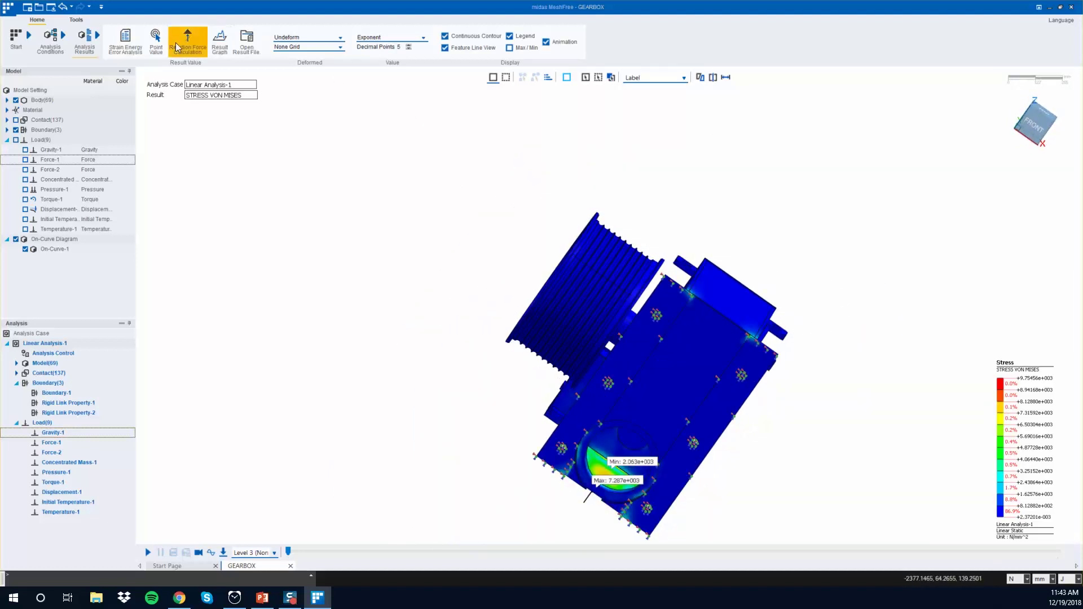
left_click(640, 348)
- Add the second base face and compute reactions: FX 7.74e+005, FY 1.44e+004, FZ -2.06e+007
left_click(721, 402)
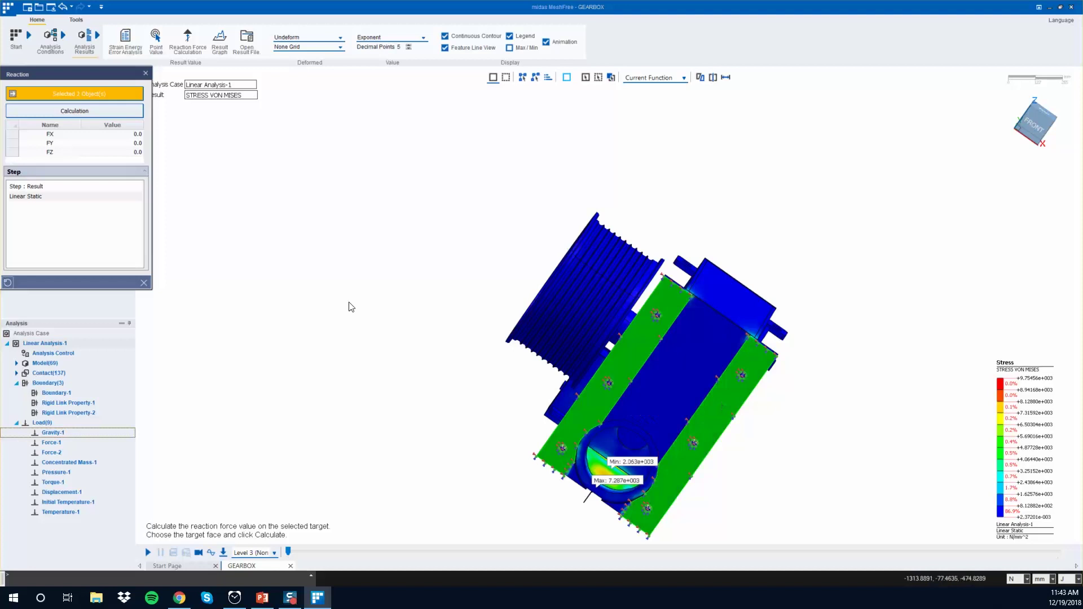
left_click(80, 116)
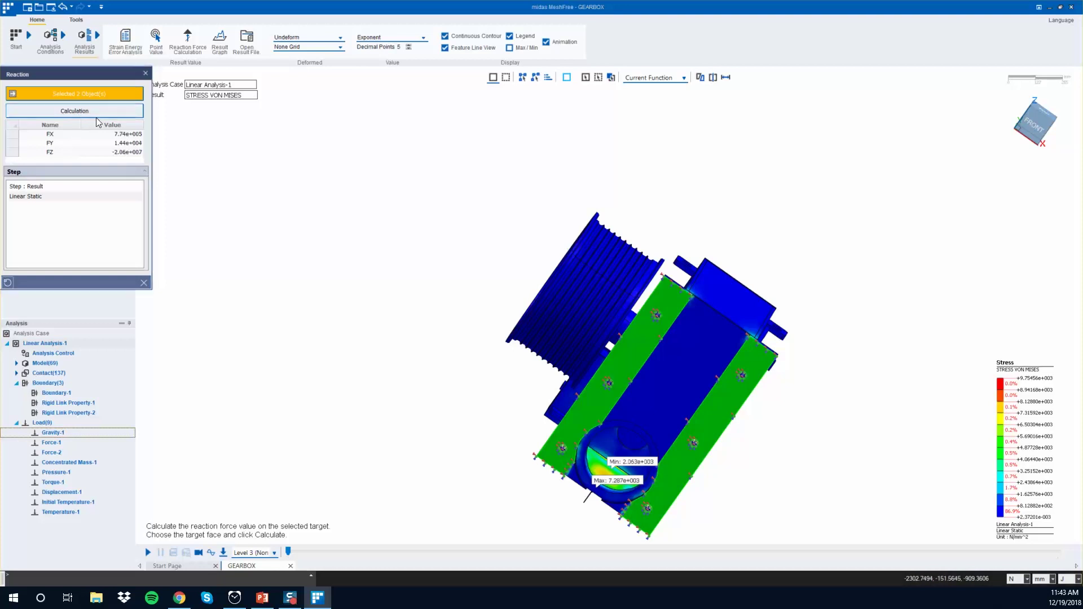
left_click(144, 282)
middle_click_drag(506, 367, 354, 401)
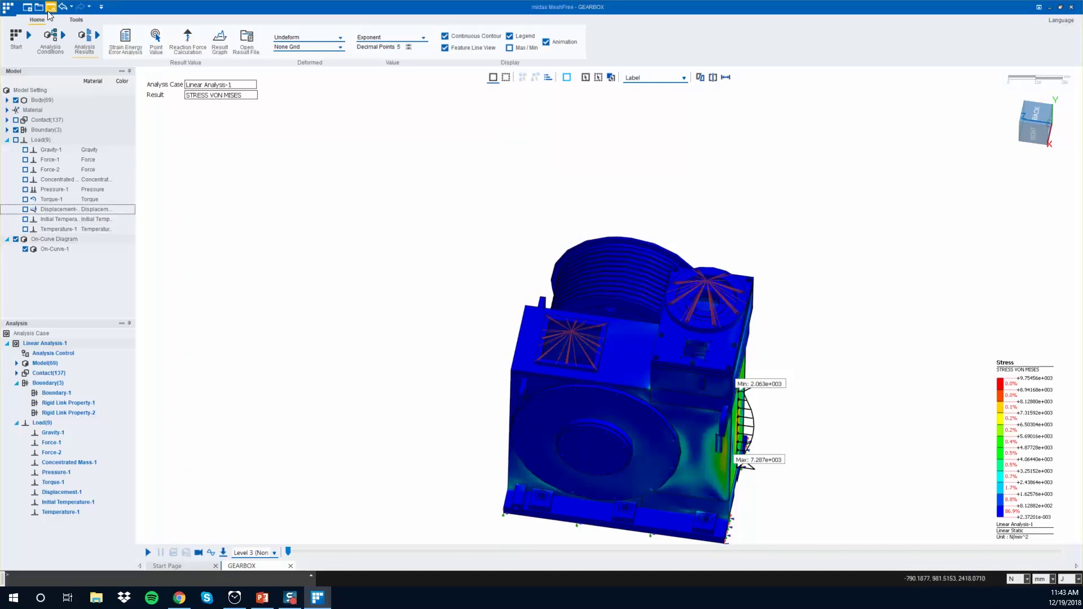
- Save the GEARBOX project and exit midas MeshFree
left_click(8, 7)
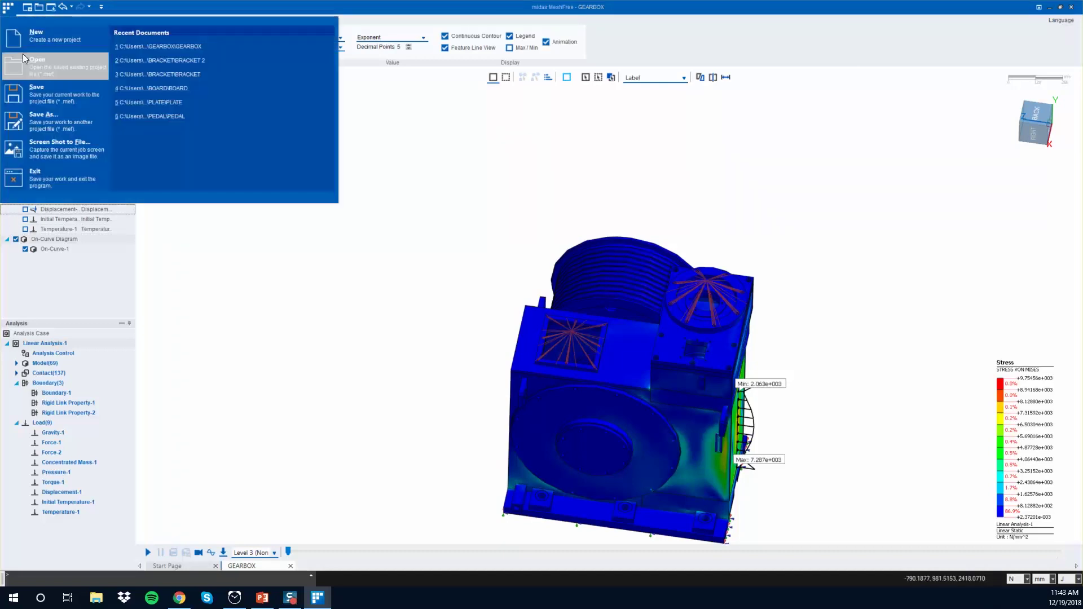
left_click(50, 92)
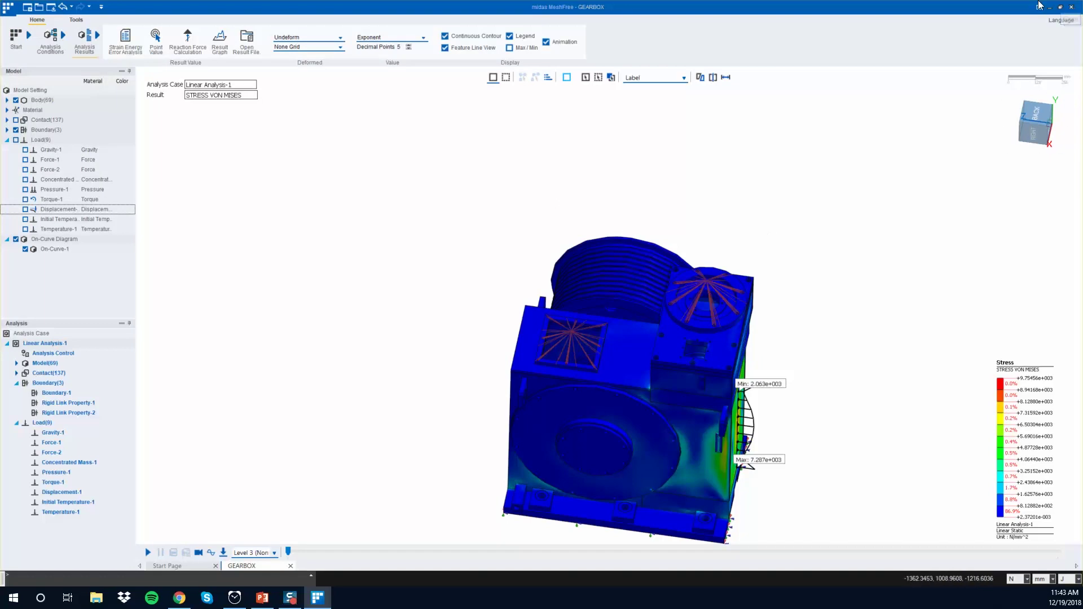
left_click(1070, 8)
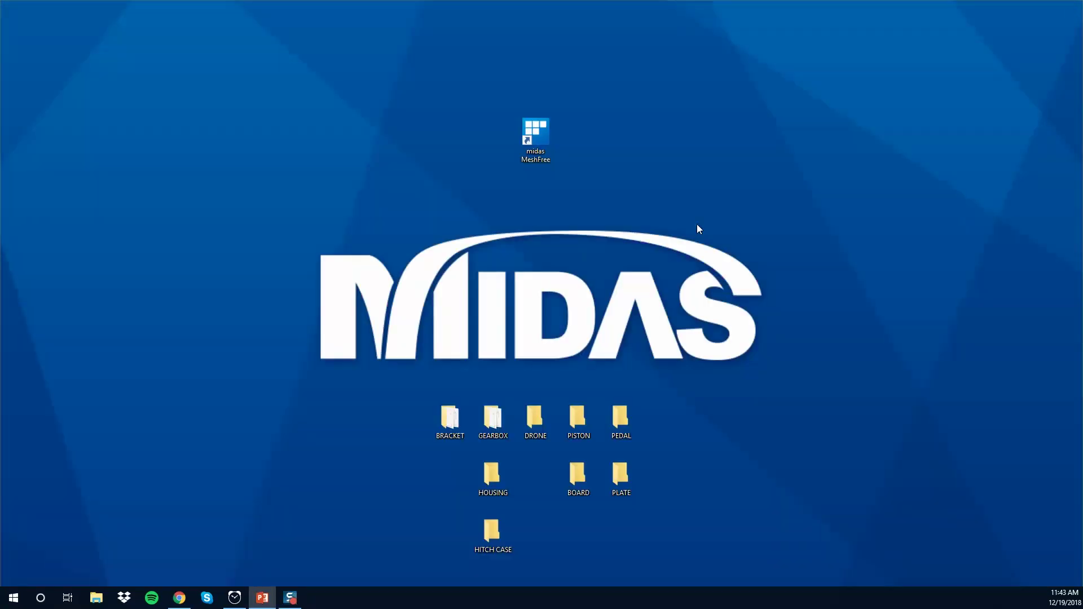
- Relaunch midas MeshFree from its desktop shortcut
double_click(527, 141)
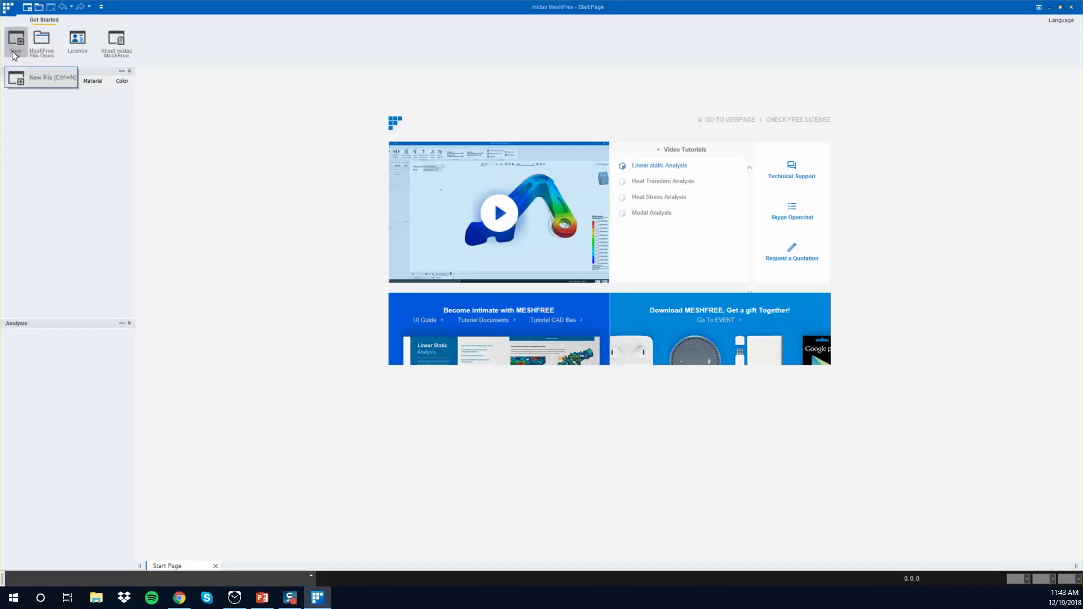
- Create a new empty Project1, then bring up the training slideshow
left_click(14, 56)
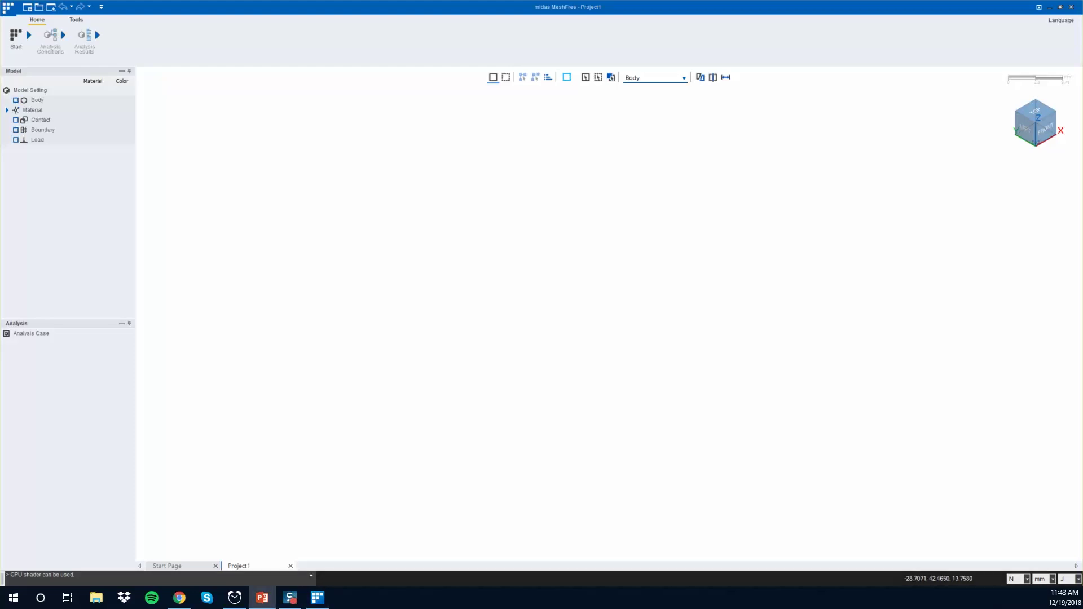
left_click(263, 598)
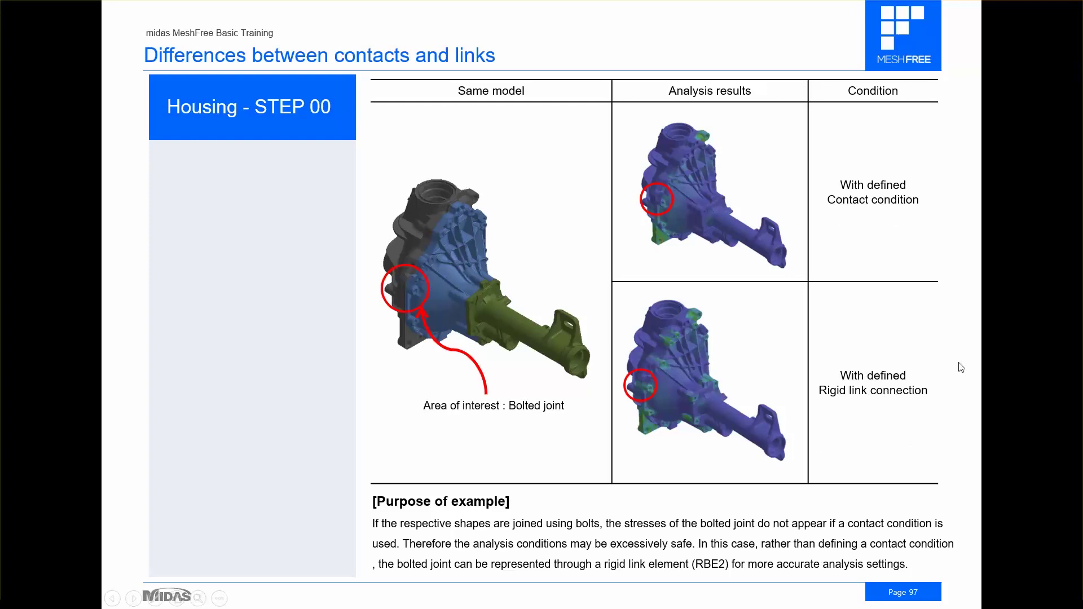
- Return from the Housing contacts-versus-links slide to the empty Project1 in MeshFree
key("alt+Tab")
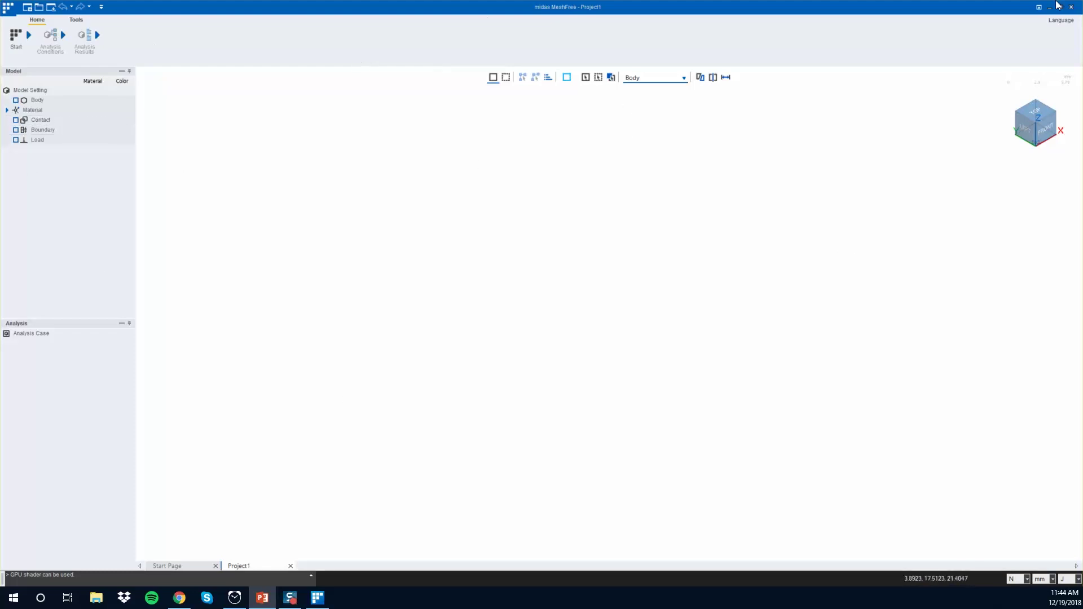
- Create a default linear analysis case, then delete Linear Analysis-1
left_click(22, 39)
left_click(46, 47)
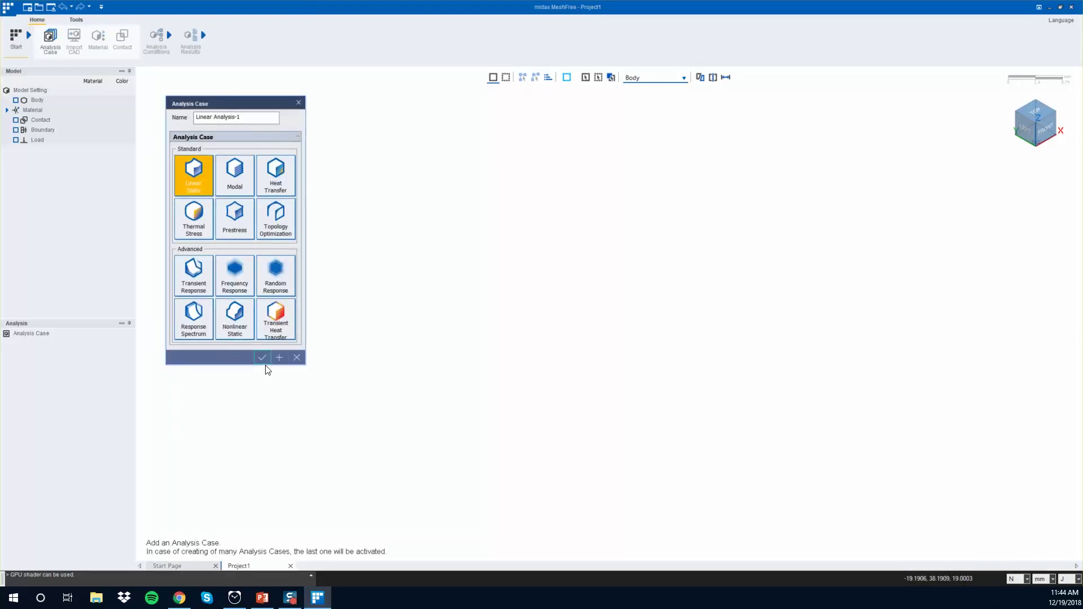
left_click(262, 357)
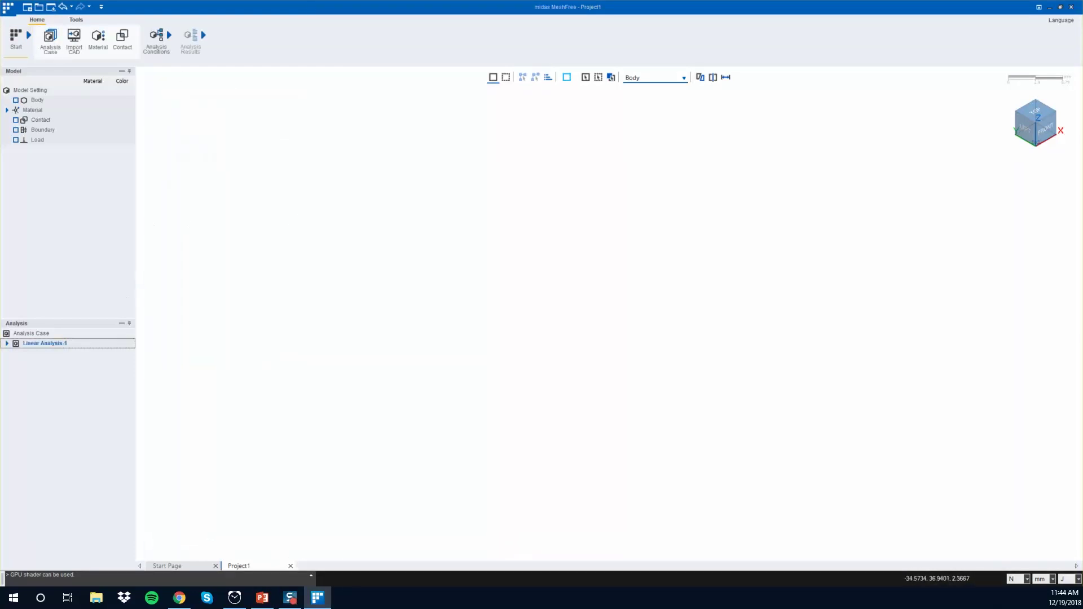
right_click(51, 346)
left_click(70, 438)
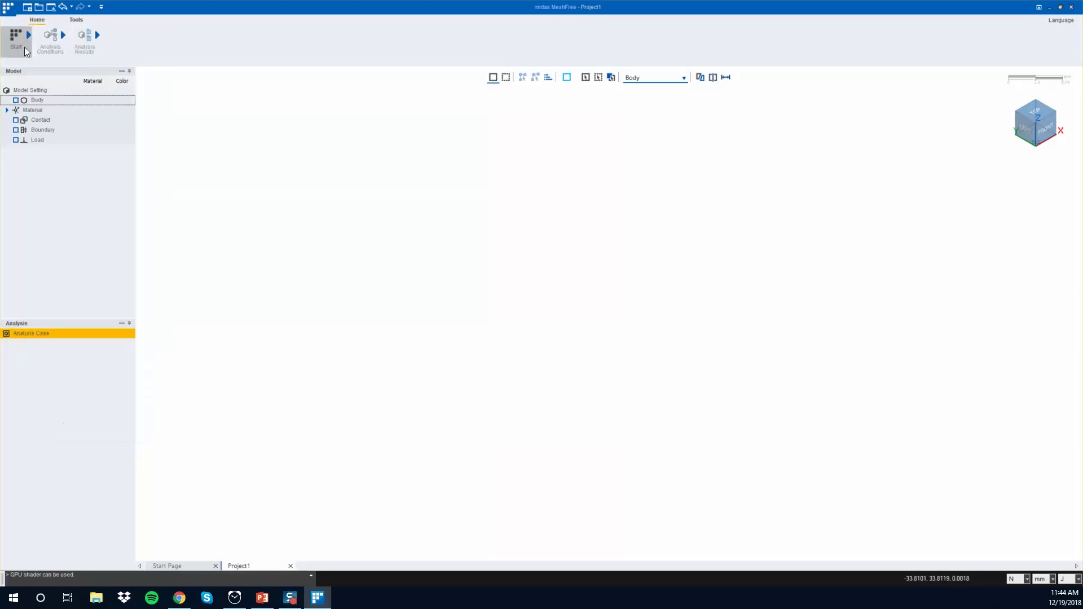
- Create a Linear Static case named With Contacts and expand its items
left_click(25, 50)
left_click(52, 49)
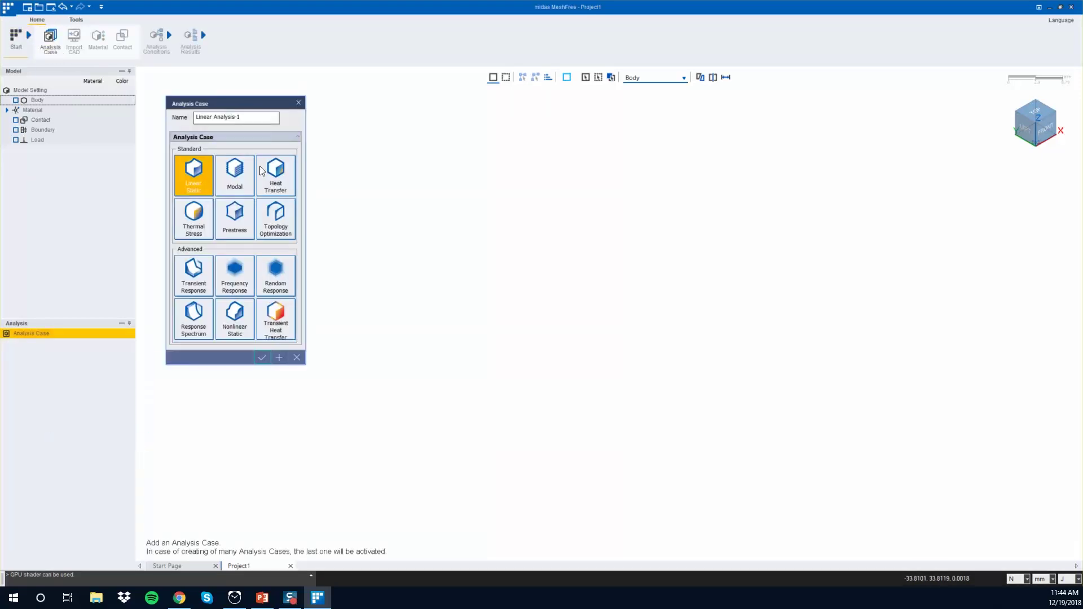
double_click(261, 117)
left_click_drag(262, 119, 182, 117)
type("wIT")
left_click(262, 358)
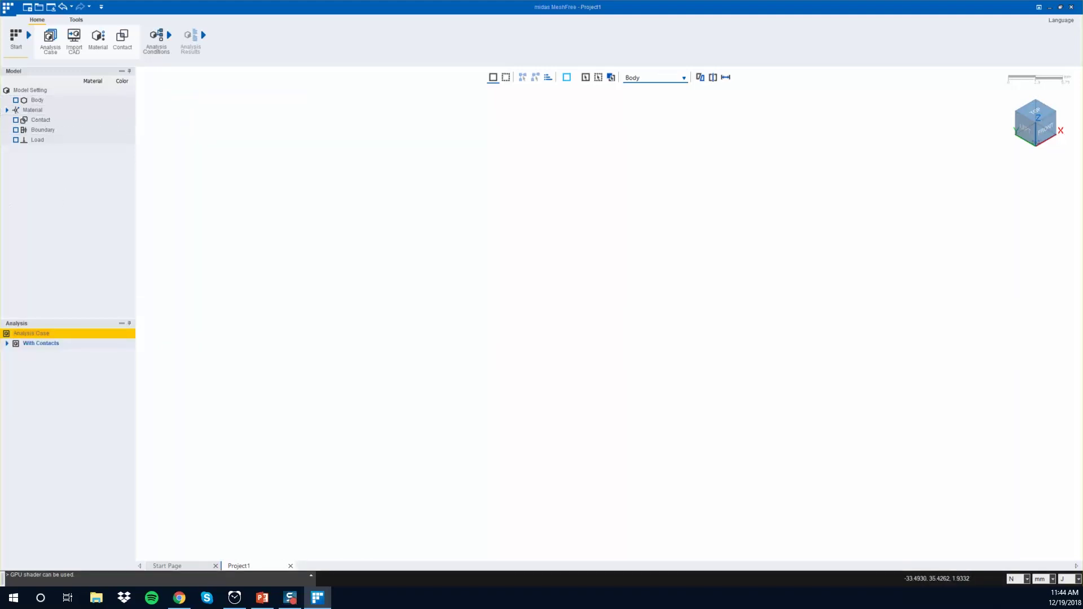
left_click(7, 343)
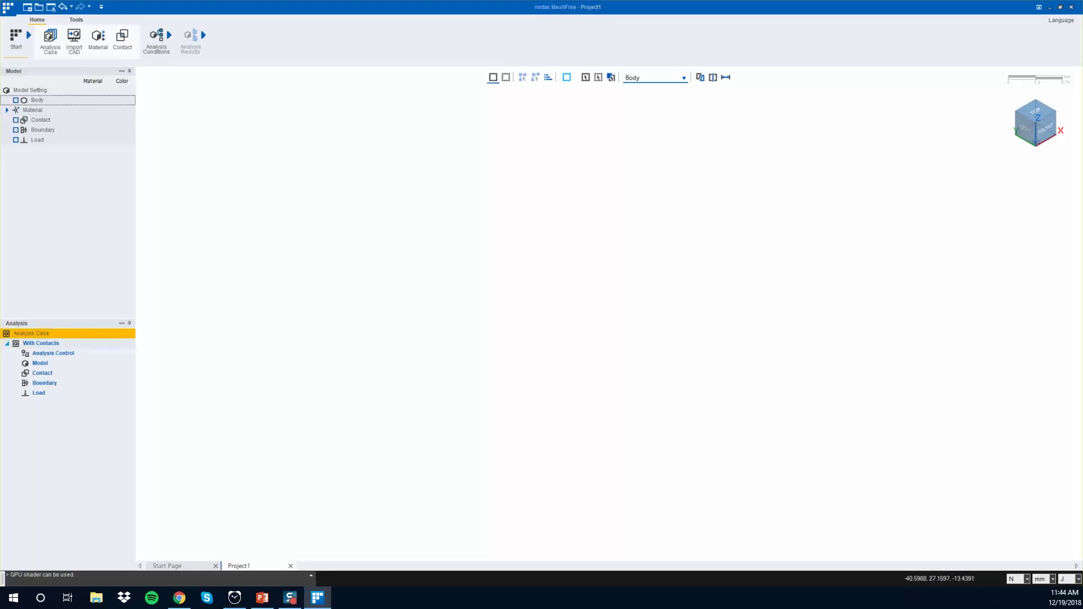
- Import housing.X_T from 02_Differences between contacts and links and orbit the three-body model
left_click(75, 43)
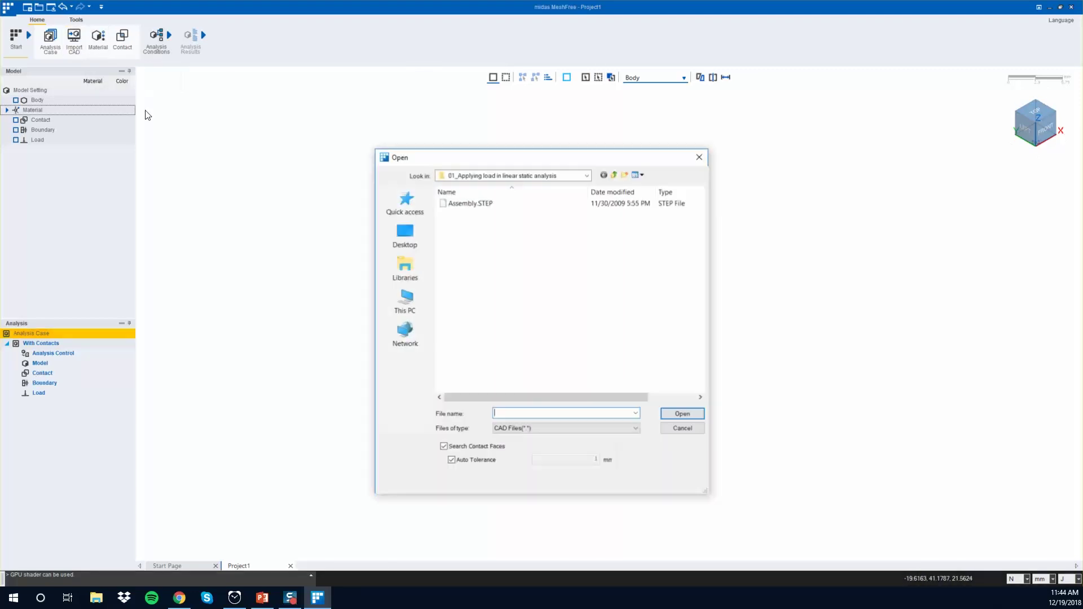
left_click(613, 175)
double_click(487, 225)
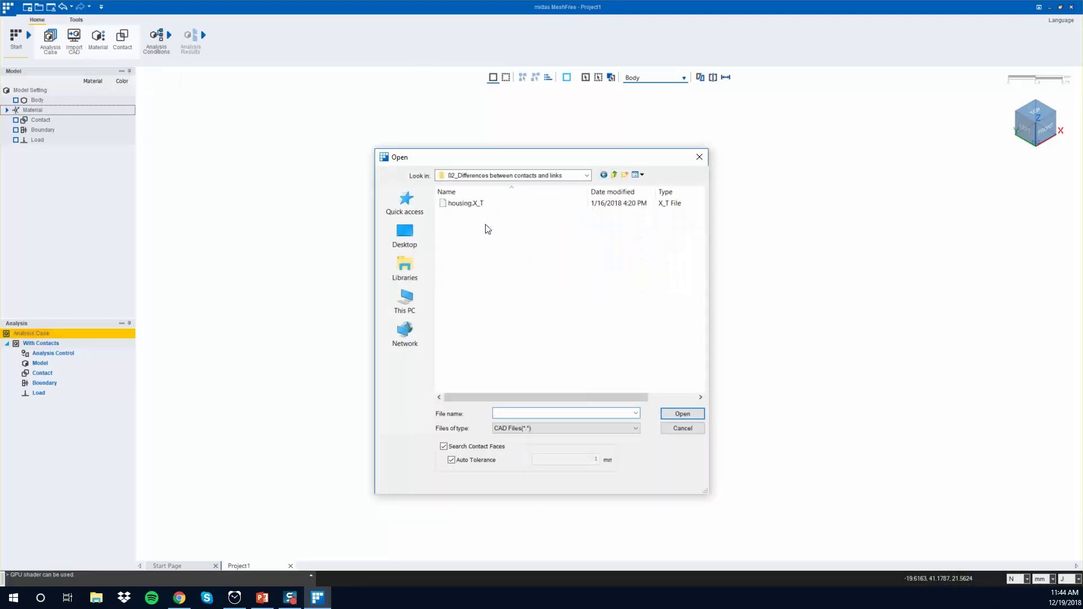
double_click(487, 204)
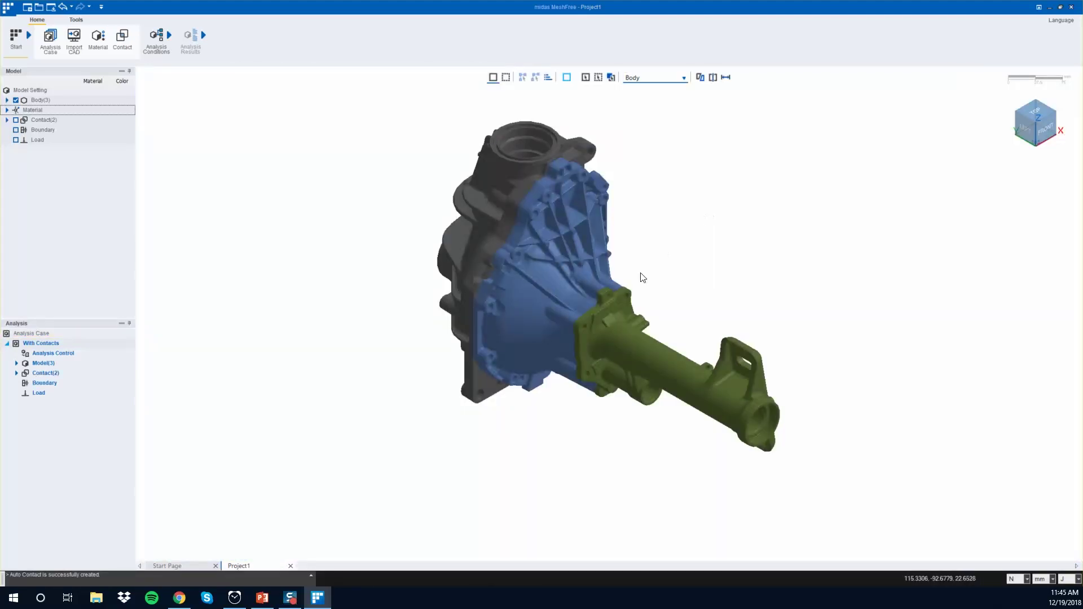
middle_click_drag(617, 234, 781, 226)
middle_click_drag(658, 232, 629, 166)
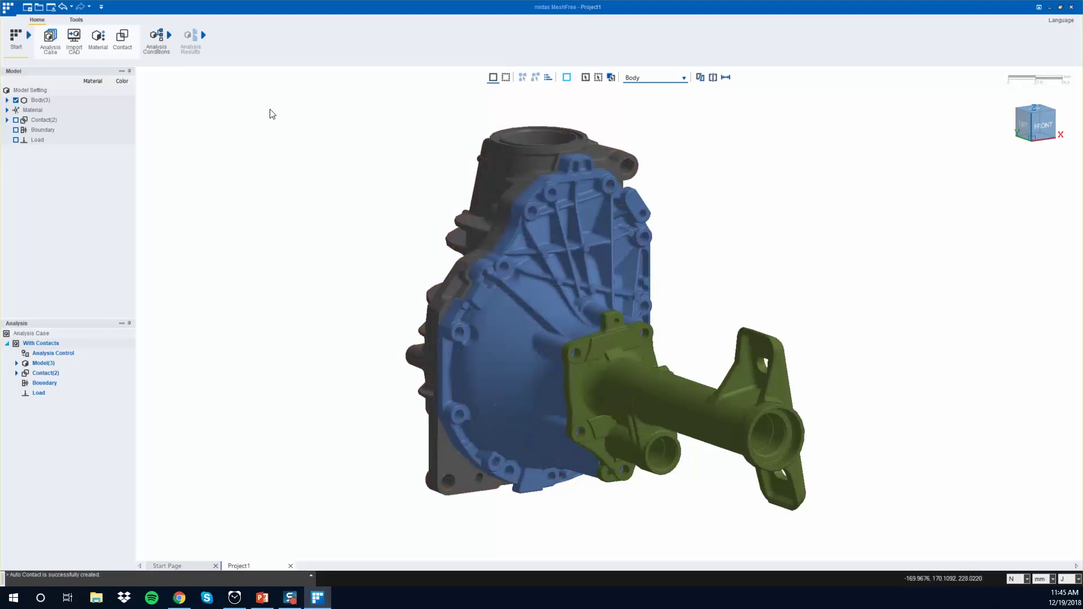
- Add SUS304 from the steel material library to the project
left_click(98, 38)
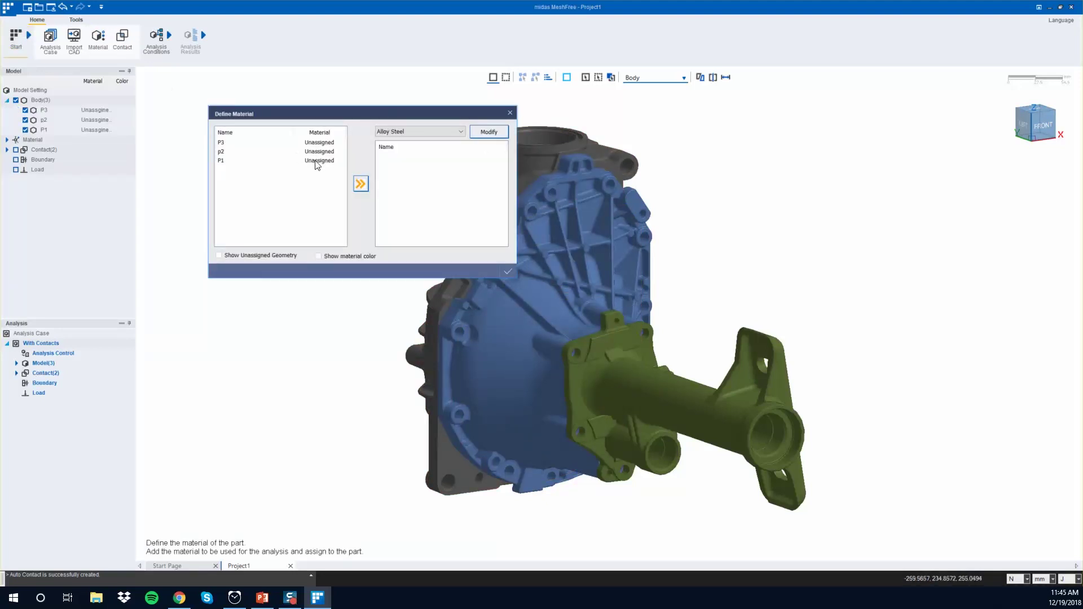
left_click(414, 131)
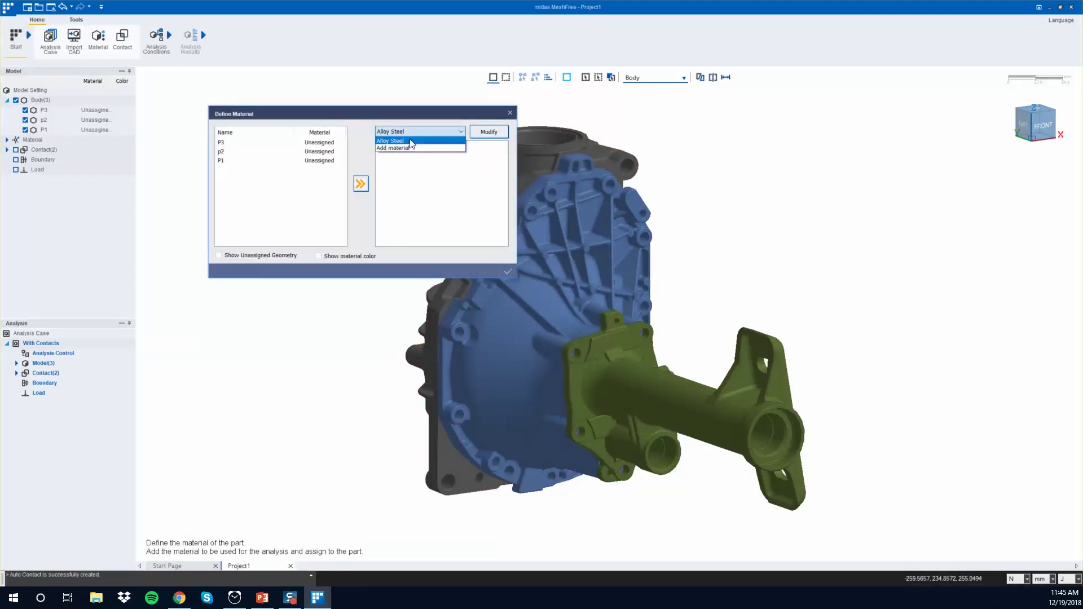
left_click(391, 148)
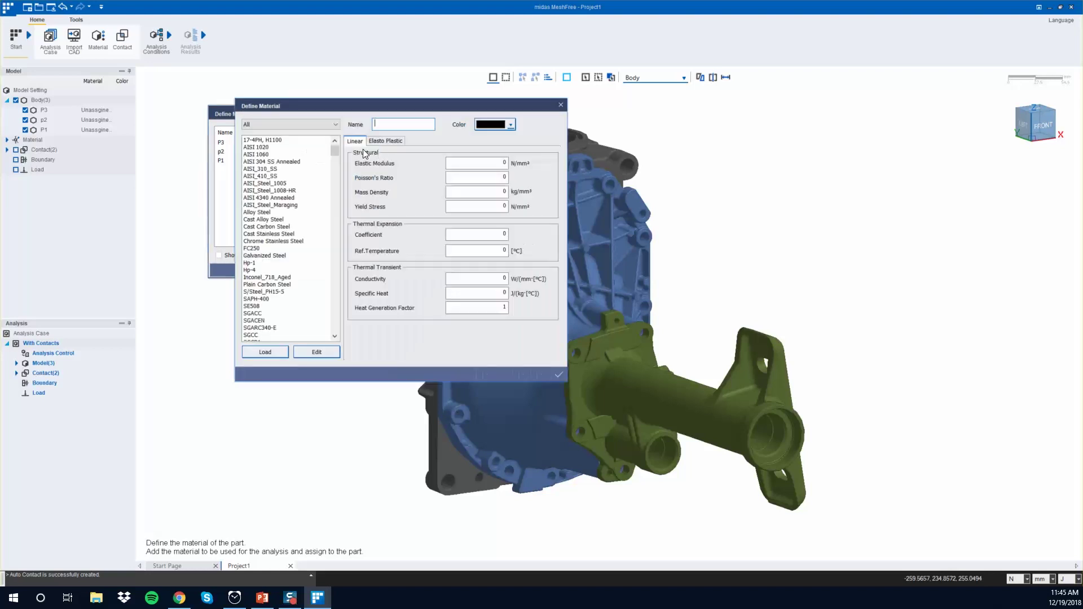
left_click(311, 126)
scroll(310, 134, "up", 3)
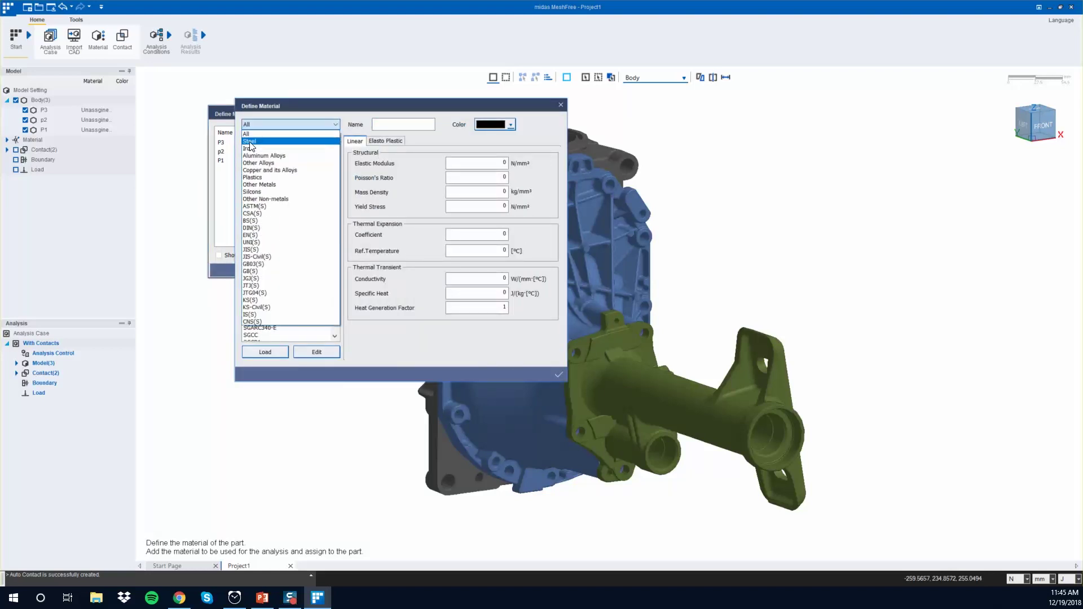
left_click(251, 143)
left_click(251, 313)
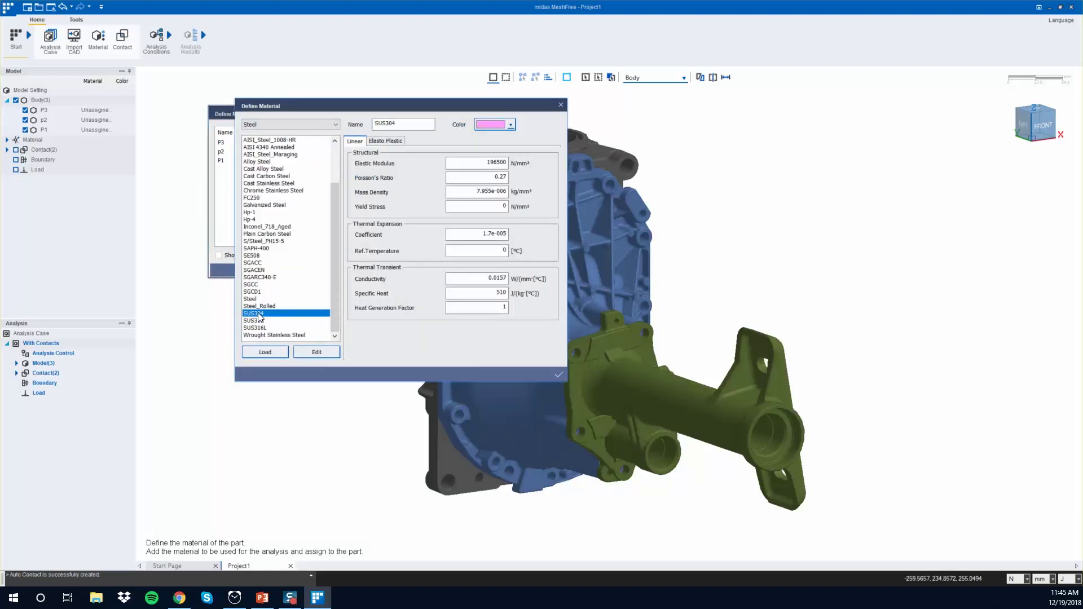
left_click(558, 375)
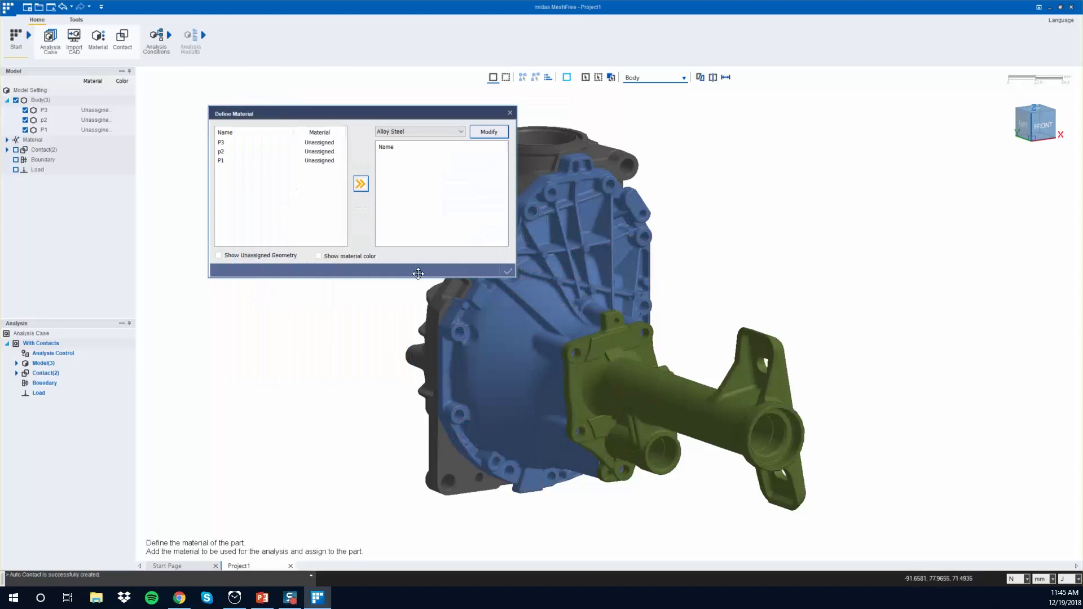
- Add ASTM(S)_A36 from the ASTM(S) library as a second material
left_click(413, 134)
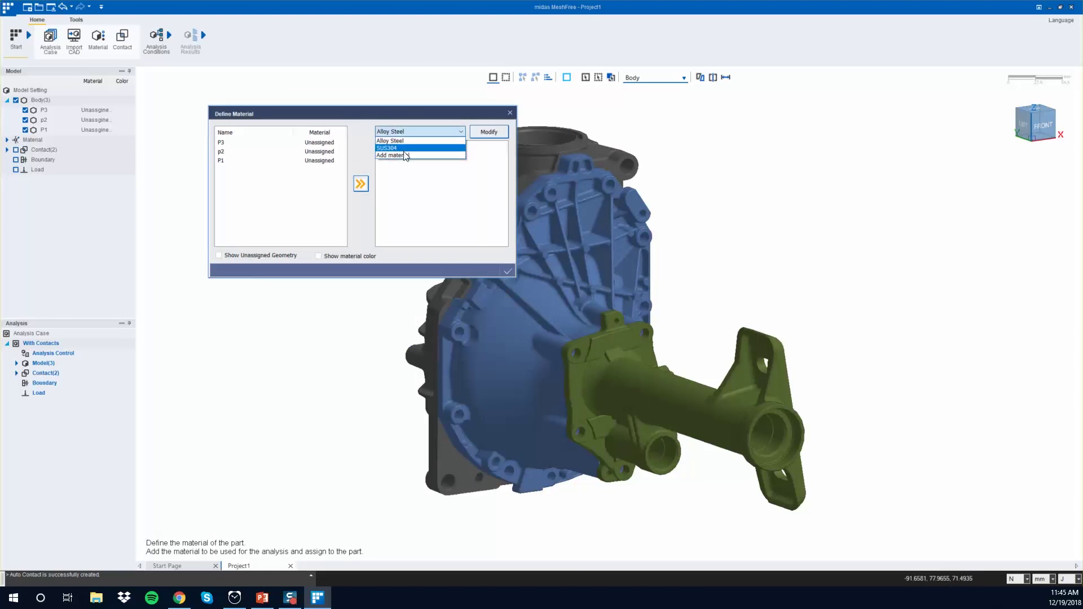
left_click(405, 155)
left_click(307, 125)
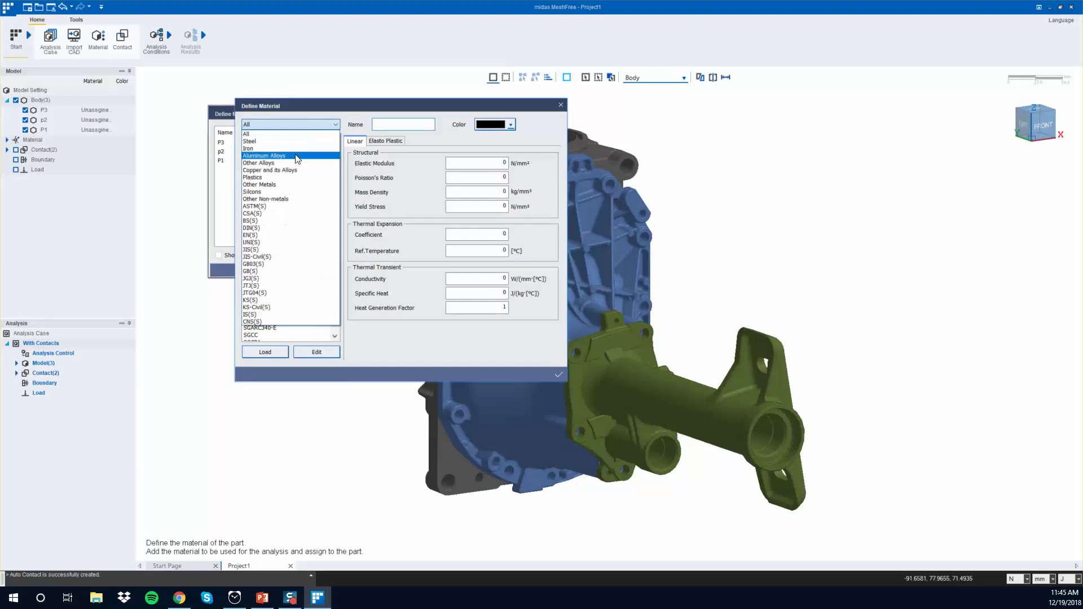
left_click(262, 206)
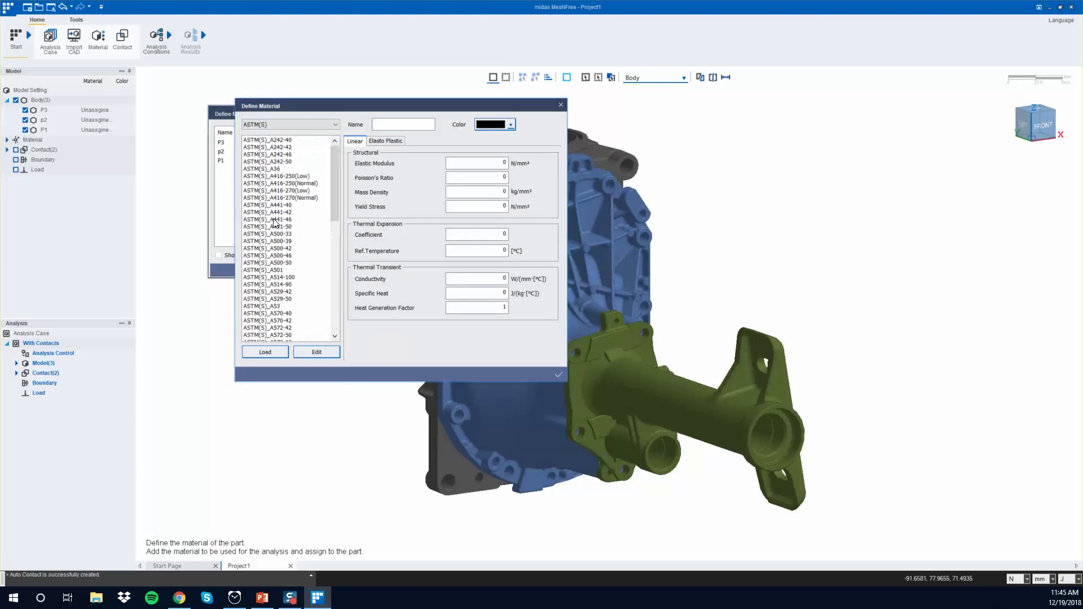
left_click(279, 169)
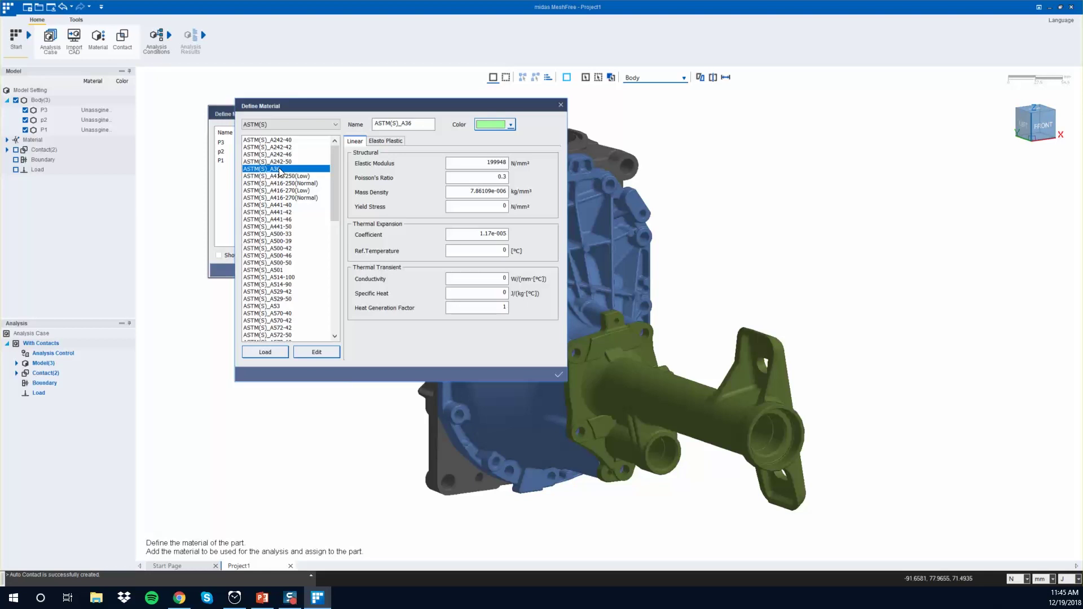
left_click(557, 374)
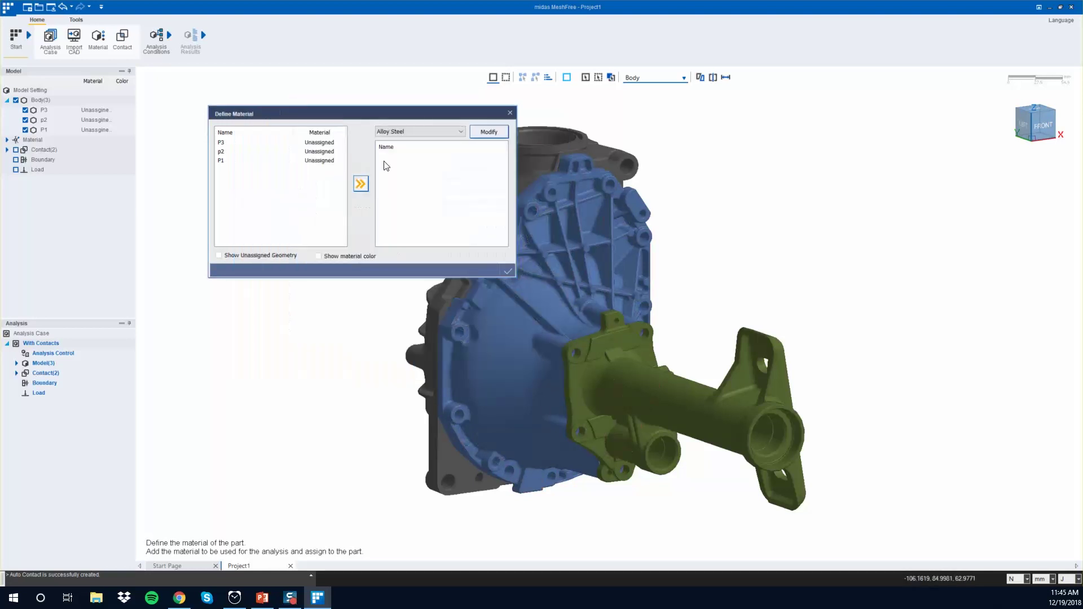
- Choose SUS304 in the Define Material dropdown
left_click(420, 133)
left_click(418, 134)
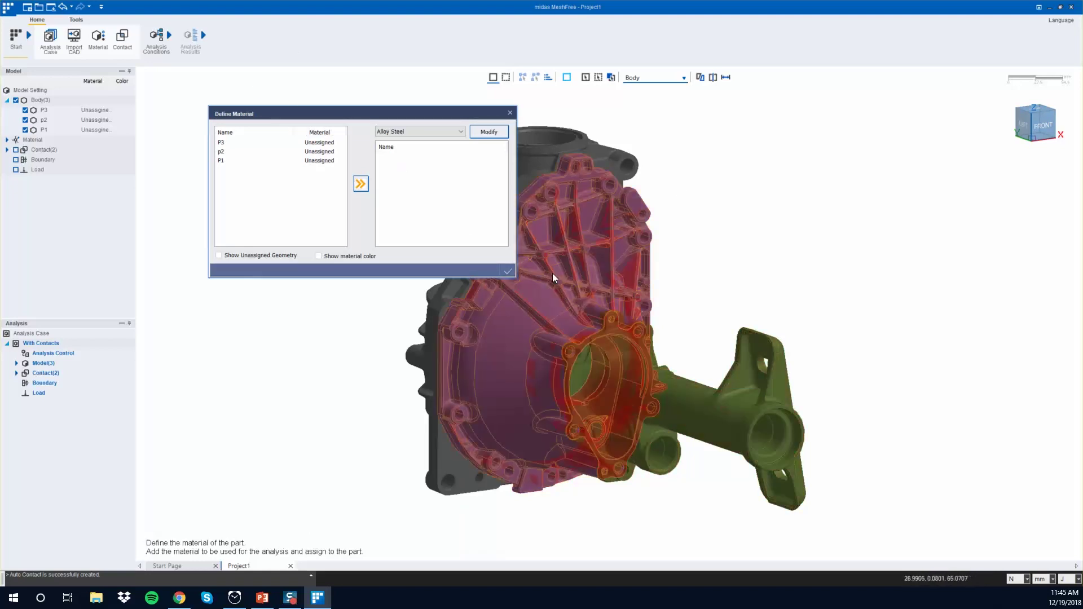
left_click(424, 131)
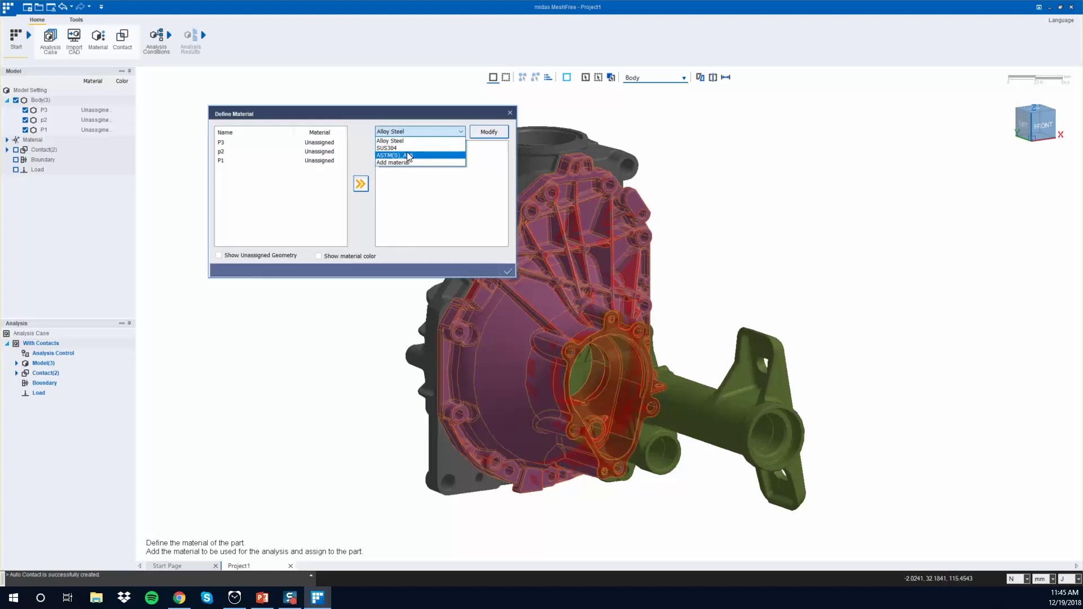
left_click(406, 149)
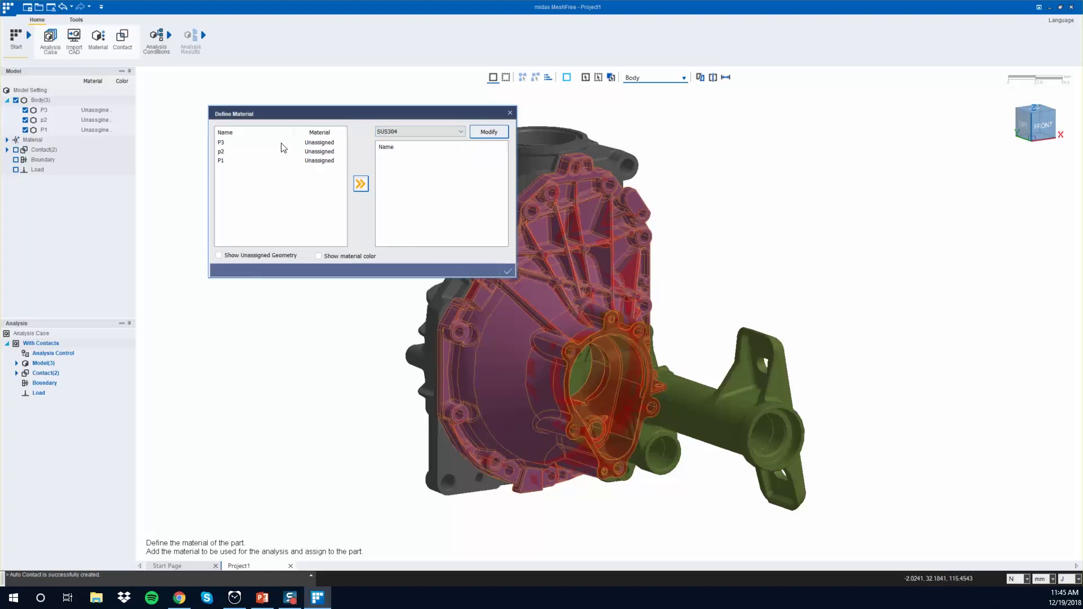
- Close the material definition and assign SUS304 to parts P3 and P1
left_click(510, 114)
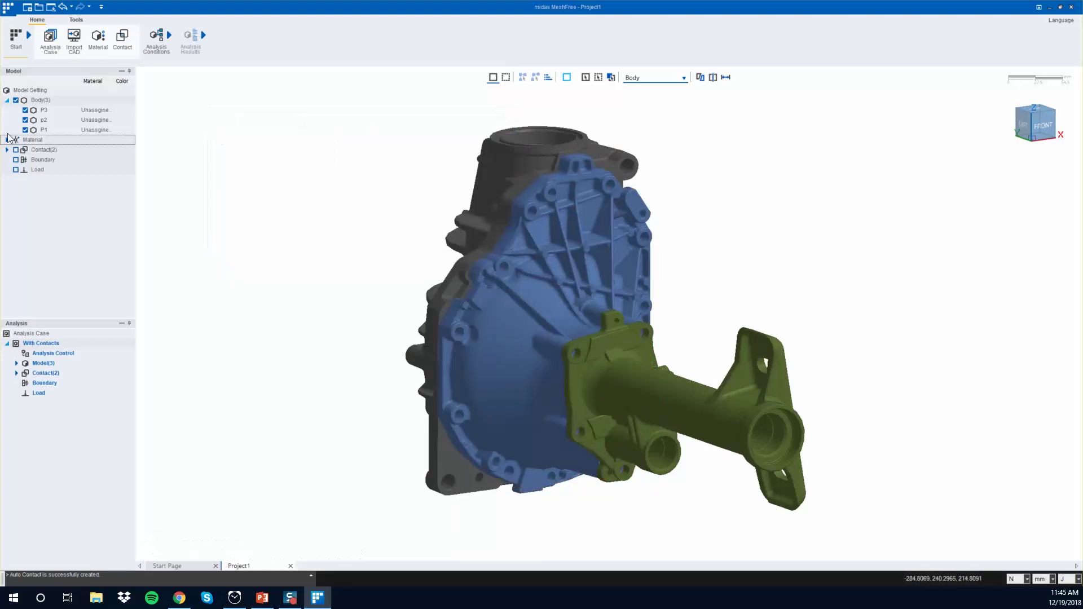
left_click(63, 110)
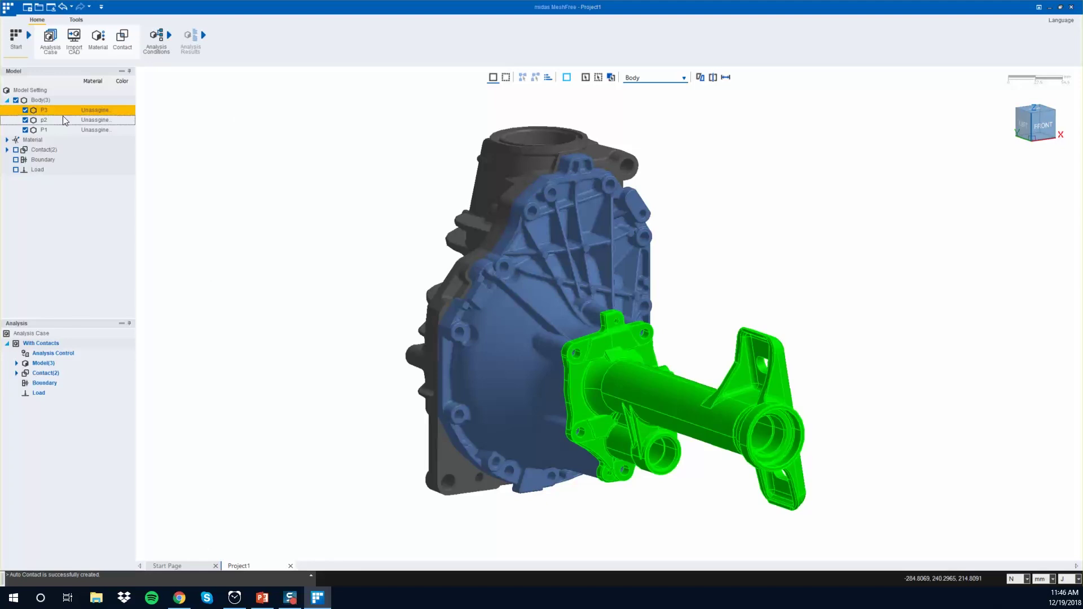
left_click(59, 119, "ctrl")
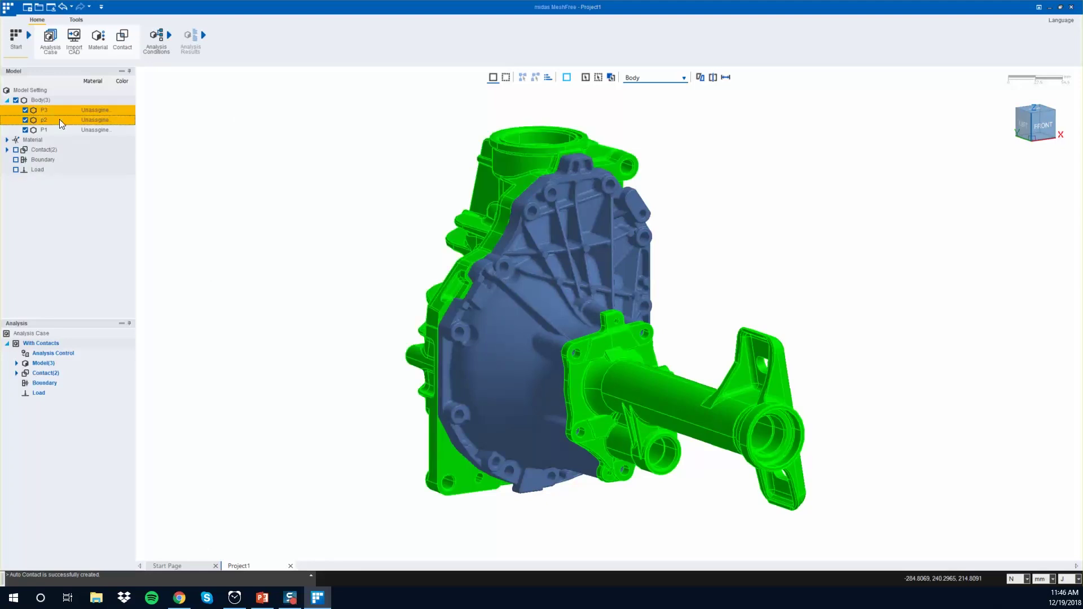
left_click(58, 121, "ctrl")
left_click(58, 127, "ctrl")
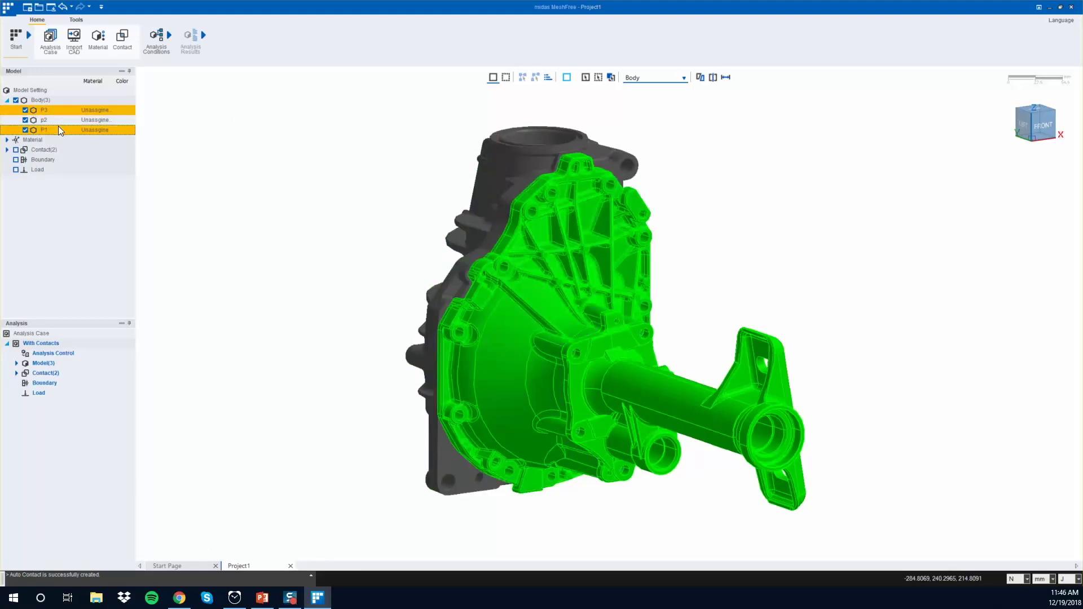
right_click(59, 128)
mouse_move(87, 188)
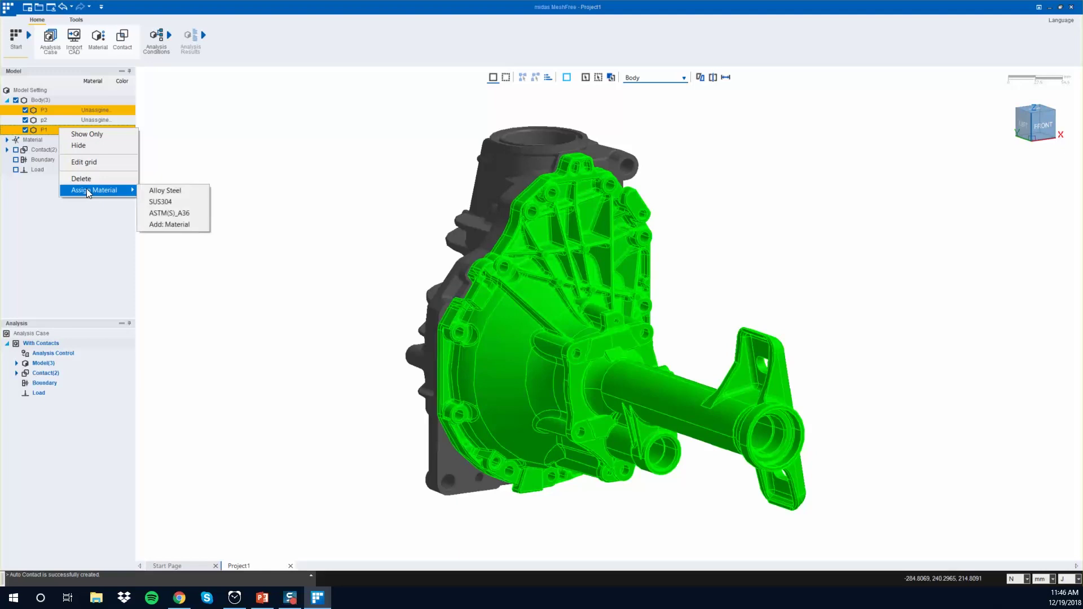
left_click(159, 203)
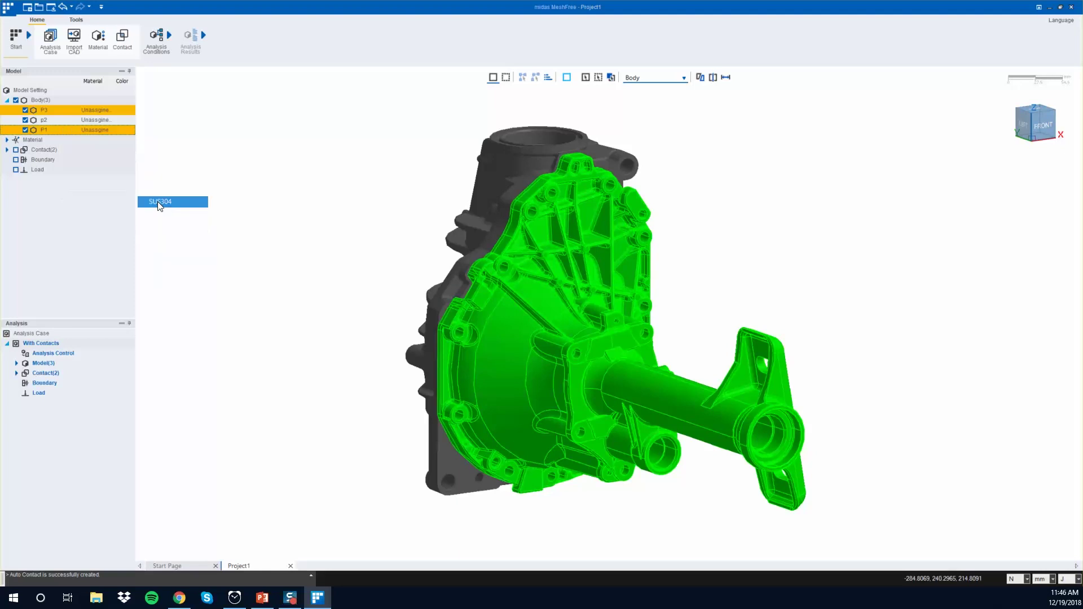
- Assign ASTM(S)_A36 to part p2
left_click(56, 120)
right_click(57, 120)
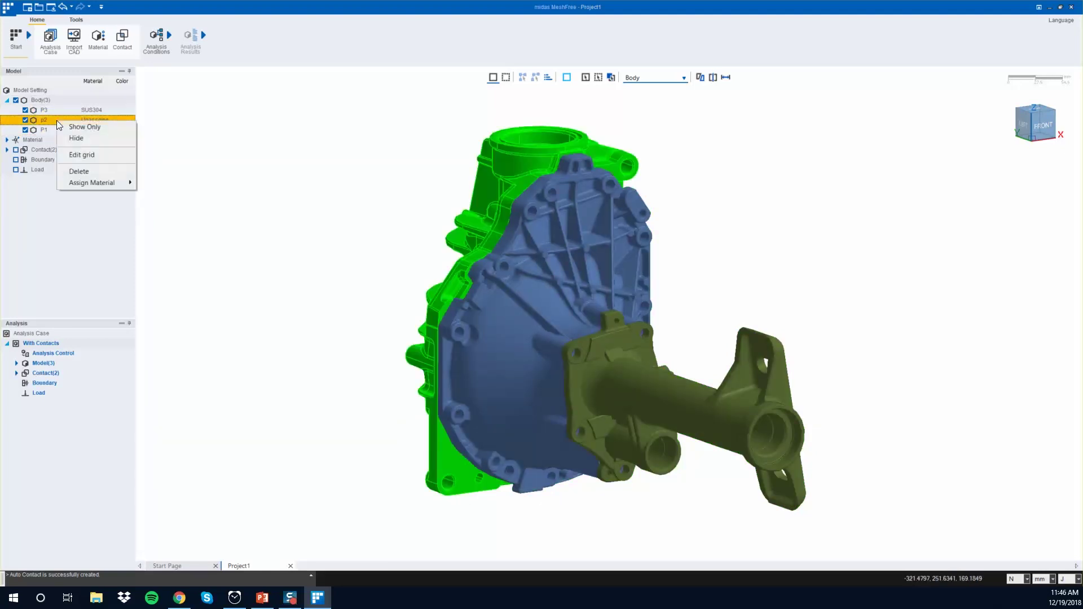
mouse_move(90, 183)
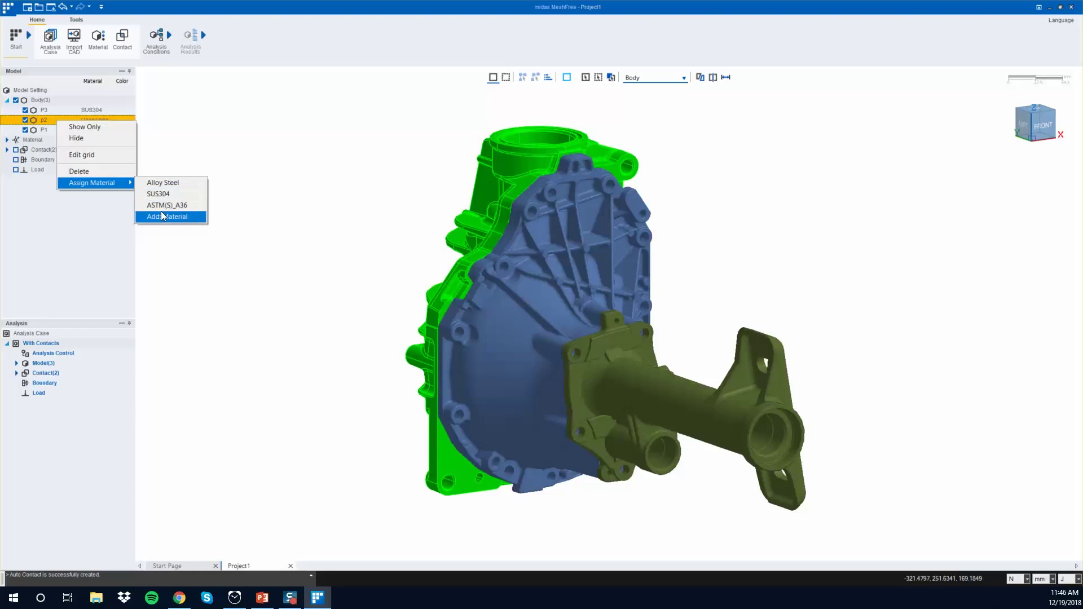
left_click(162, 205)
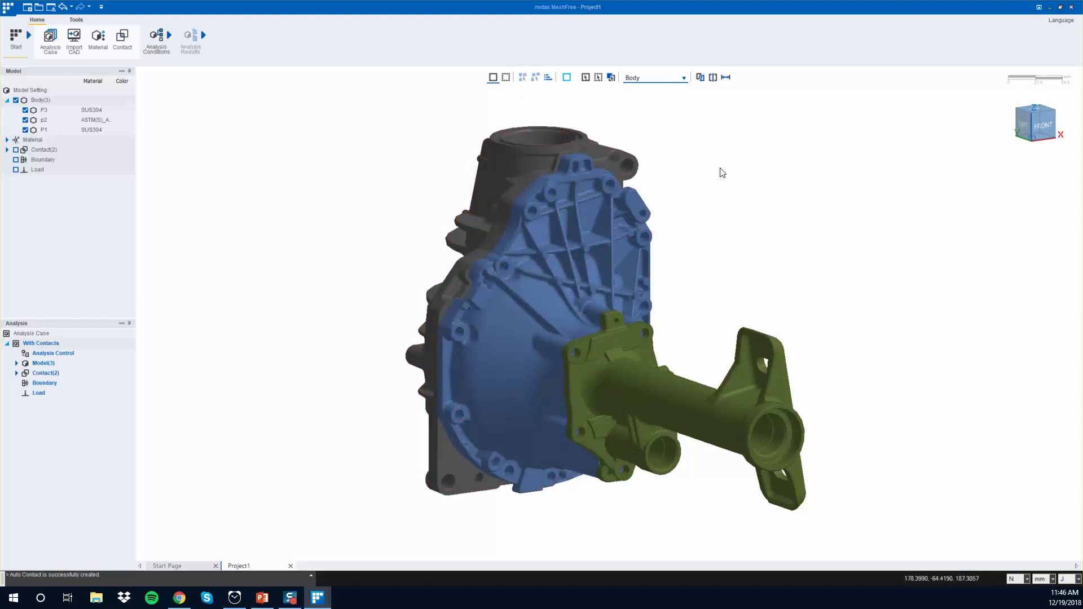
scroll(702, 158, "up", 2)
- Fix the inner faces of the four housing bolt holes as constraint Boundary-1
mouse_move(702, 157)
middle_mouse_down()
mouse_move(696, 171)
mouse_move(662, 161)
mouse_move(684, 168)
middle_mouse_up()
scroll(682, 175, "up", 6)
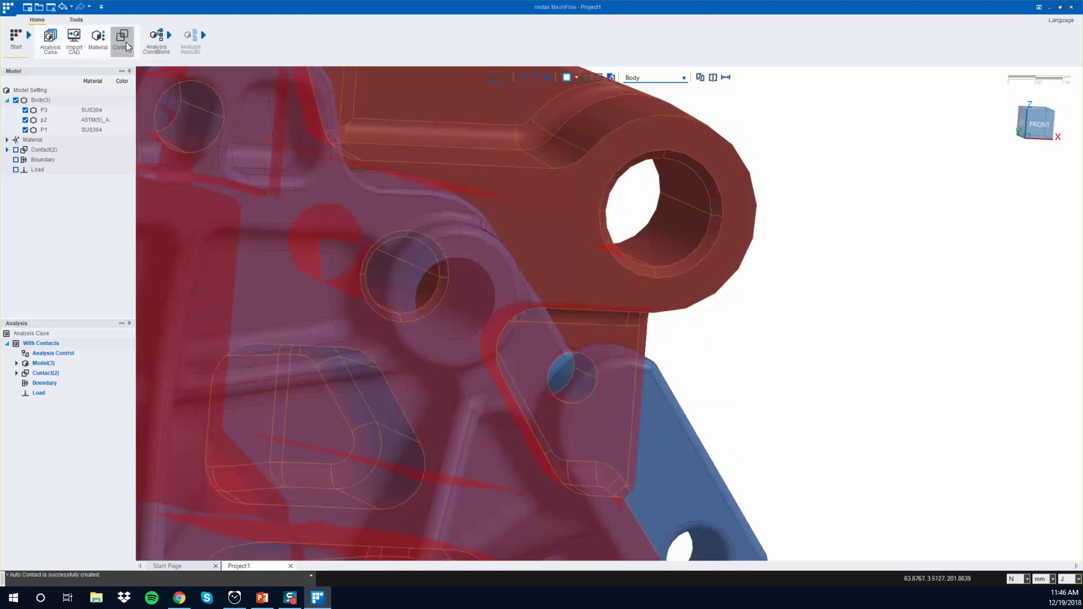
left_click(156, 39)
left_click(93, 47)
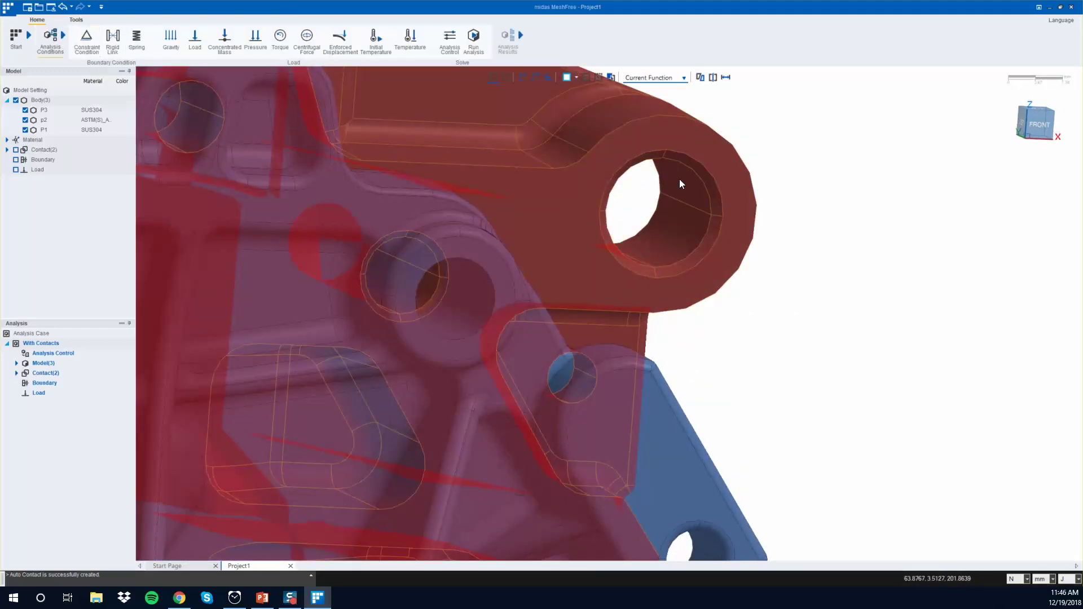
left_click(675, 234)
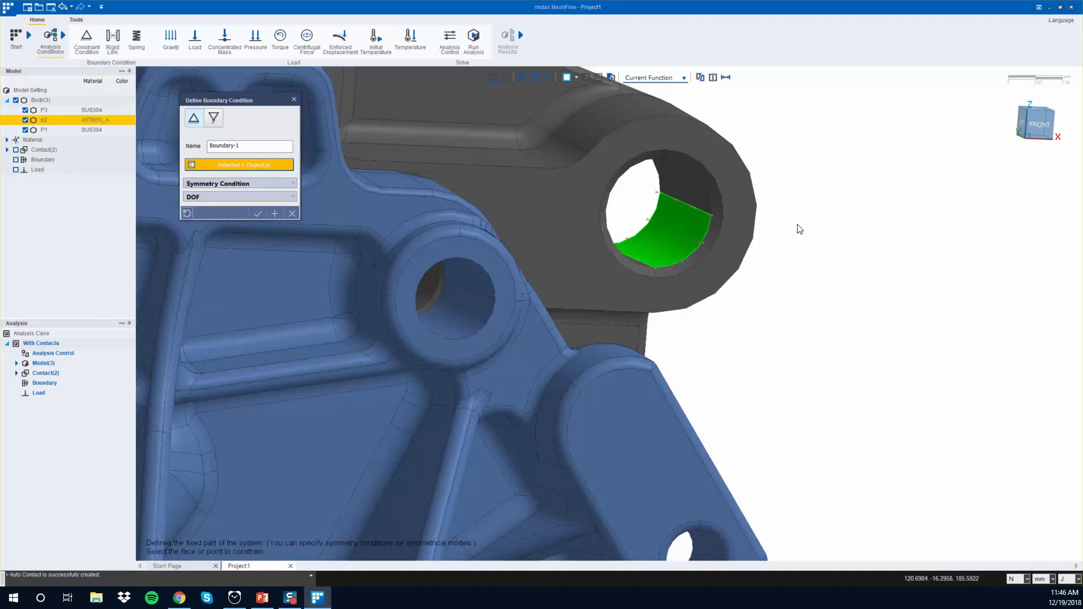
scroll(800, 229, "down", 10)
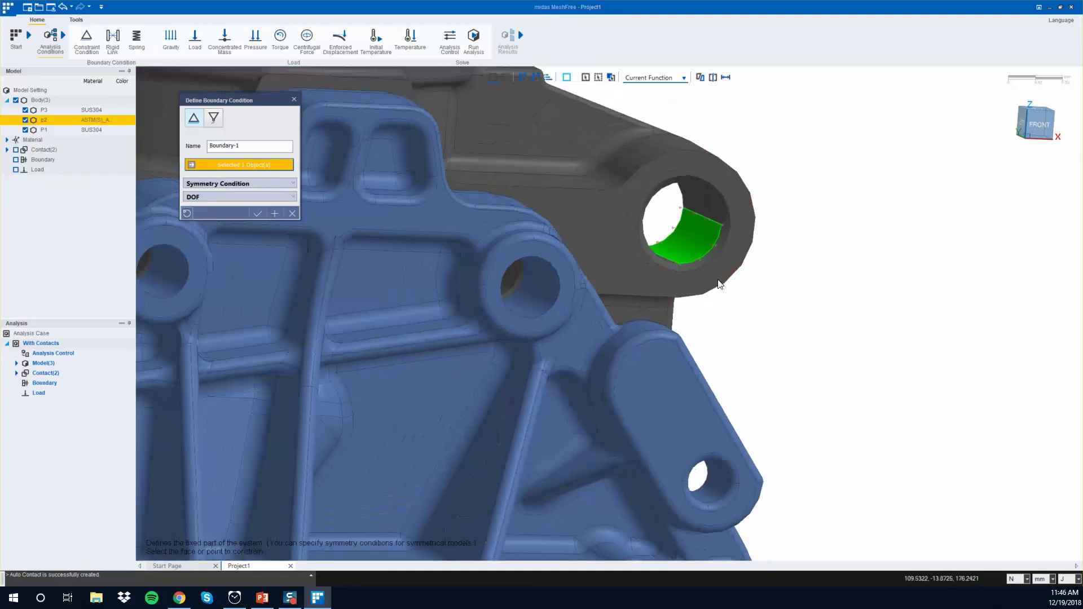
middle_click_drag(811, 252, 580, 515)
scroll(607, 455, "up", 10)
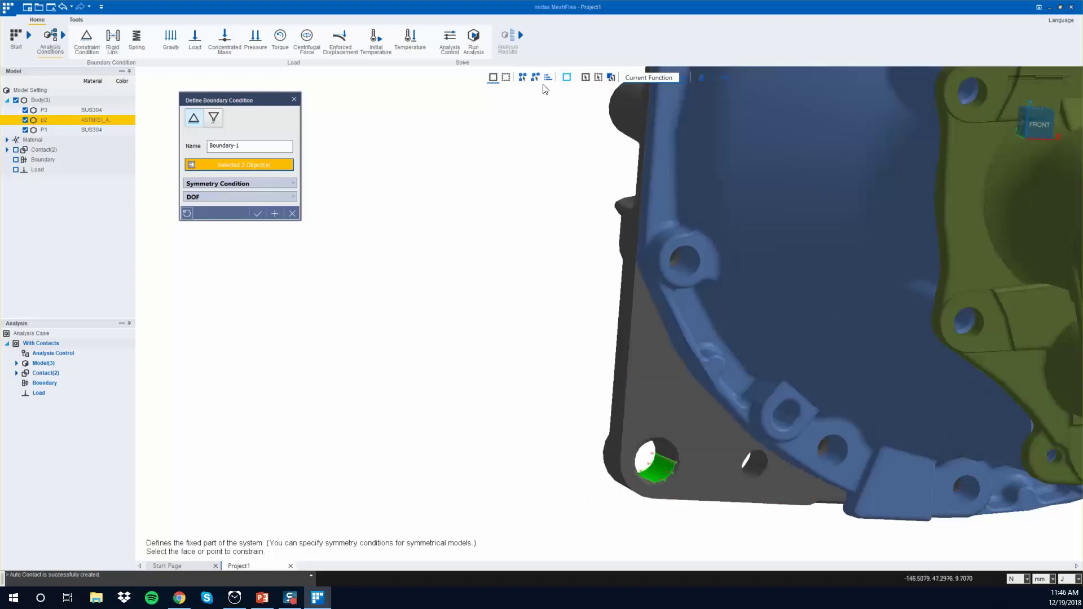
scroll(597, 382, "down", 5)
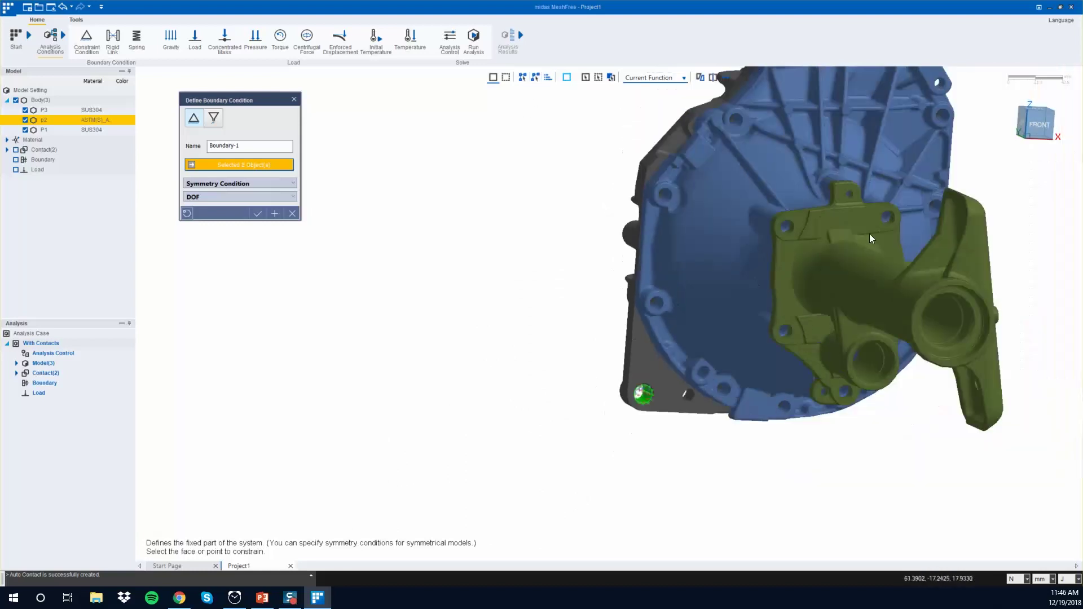
scroll(868, 234, "down", 3)
middle_click_drag(432, 452, 508, 282)
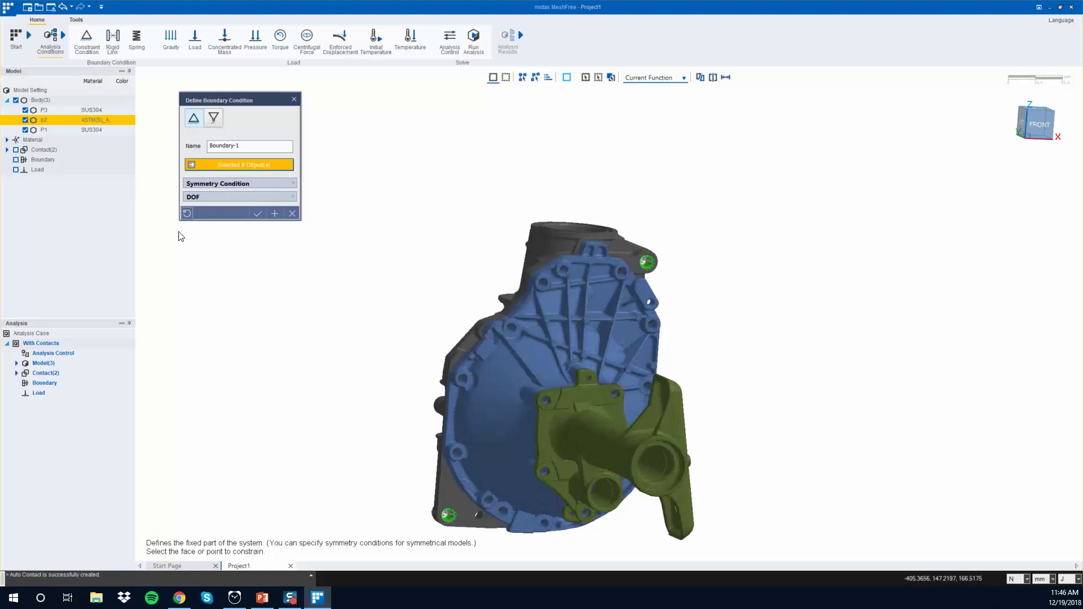
left_click(253, 212)
- Set the face-picking feature angle to 5 degrees
left_click(547, 79)
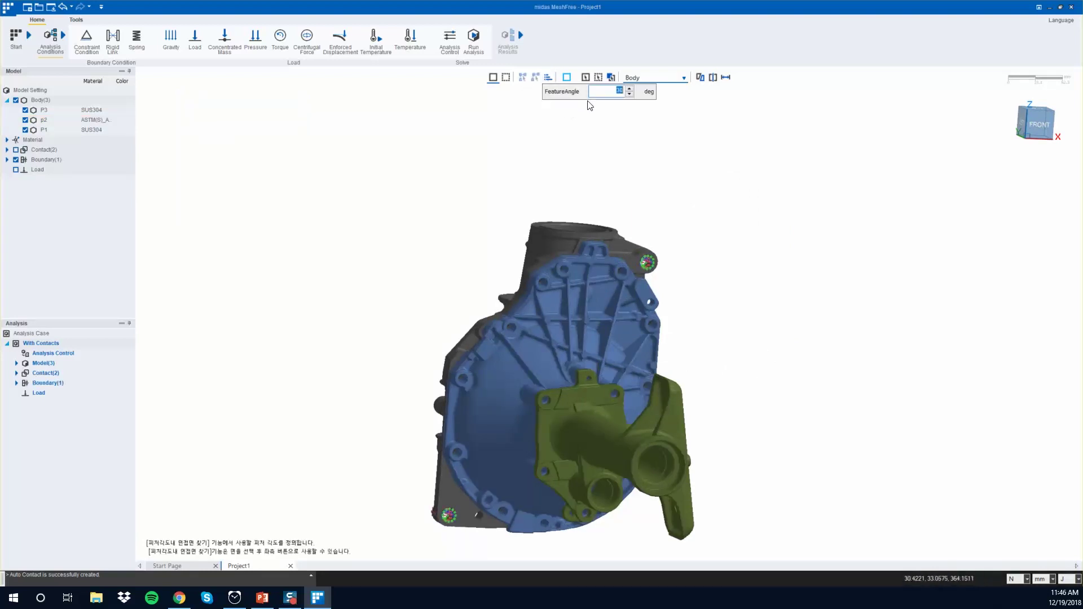
type("5")
key("Return")
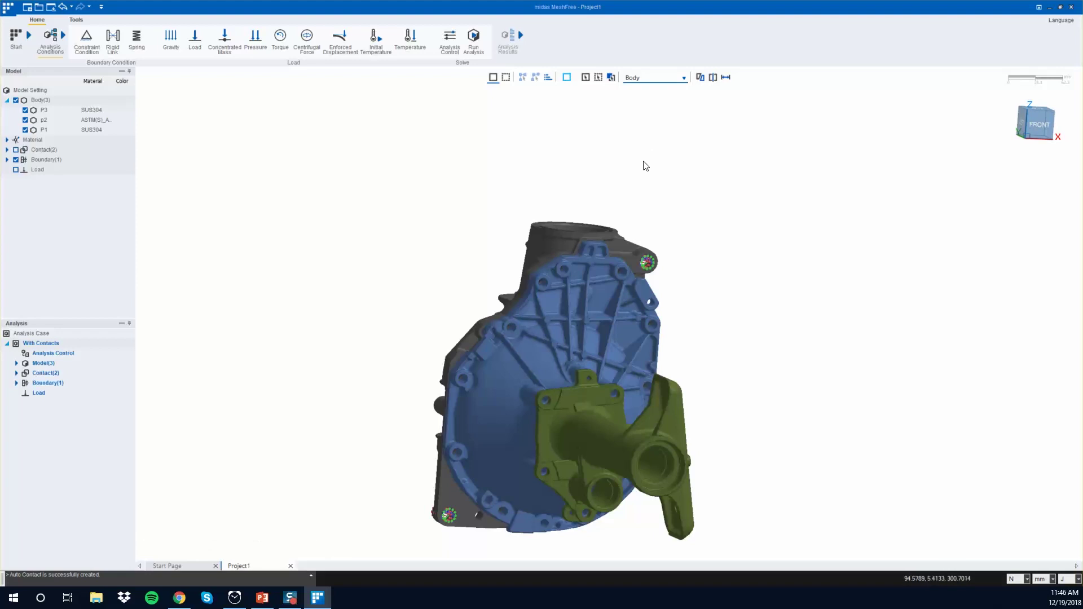
left_click(548, 77)
key("Return")
- Orbit and zoom the housing model to inspect the constraints from top-oblique and frontal views
mouse_move(679, 300)
middle_mouse_down()
mouse_move(677, 287)
mouse_move(692, 302)
middle_mouse_up()
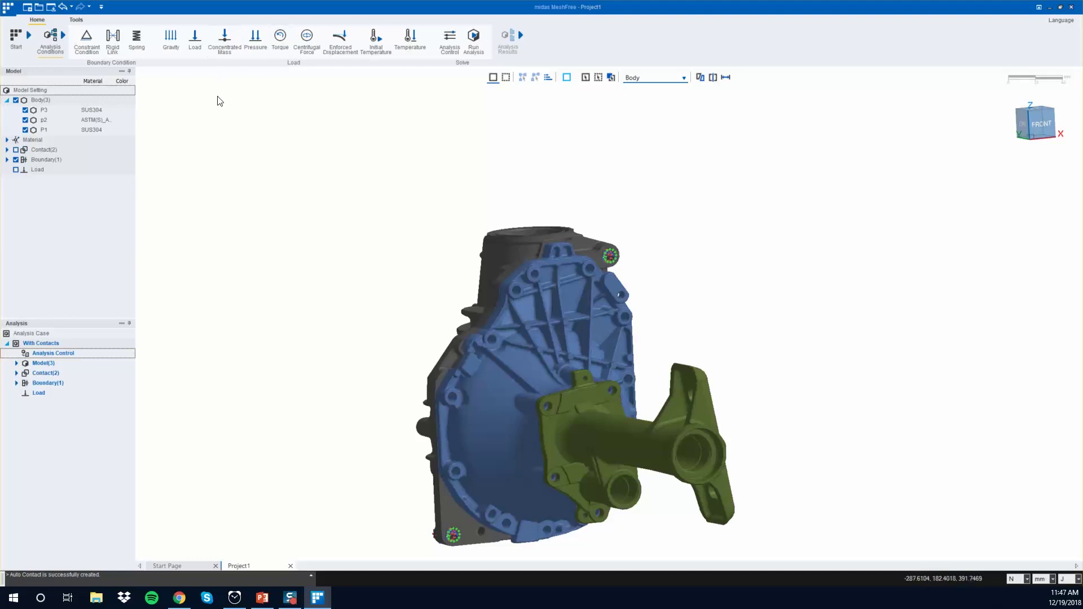
scroll(685, 412, "up", 3)
middle_click_drag(805, 442, 539, 114)
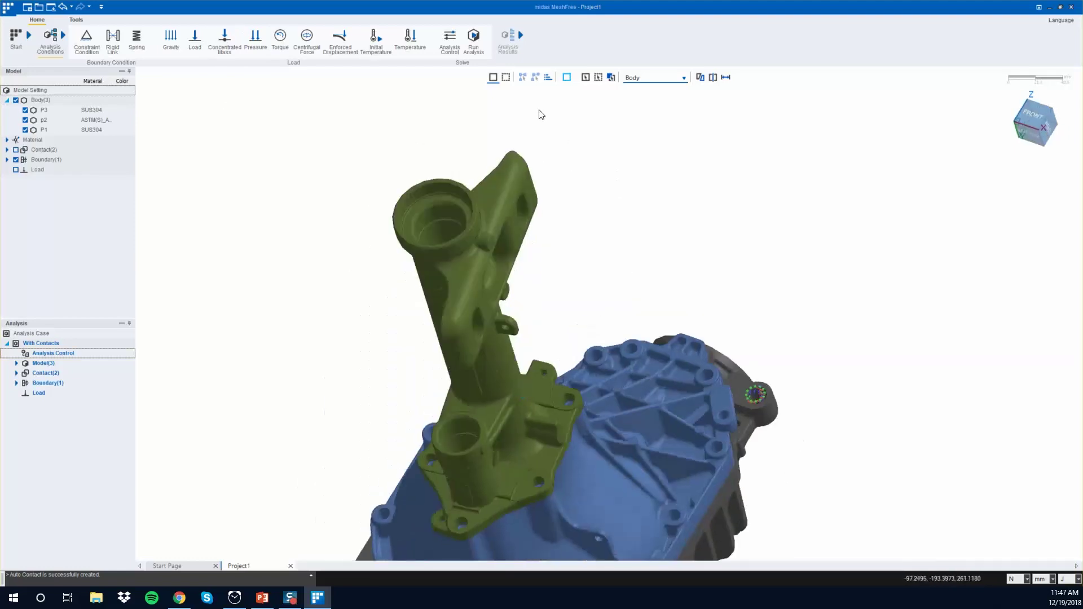
left_click(548, 77)
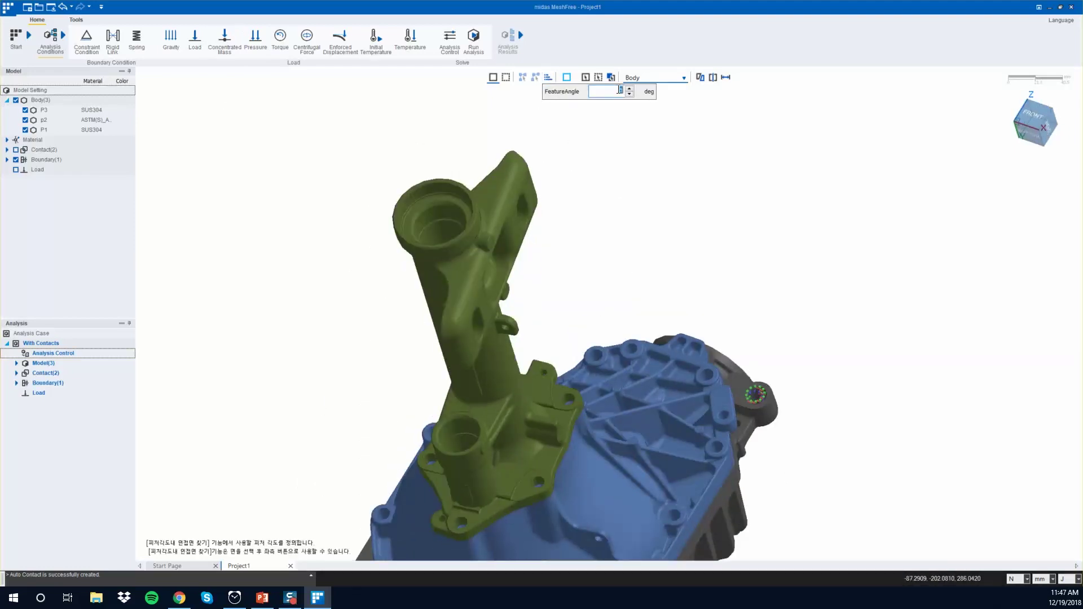
left_click(663, 188)
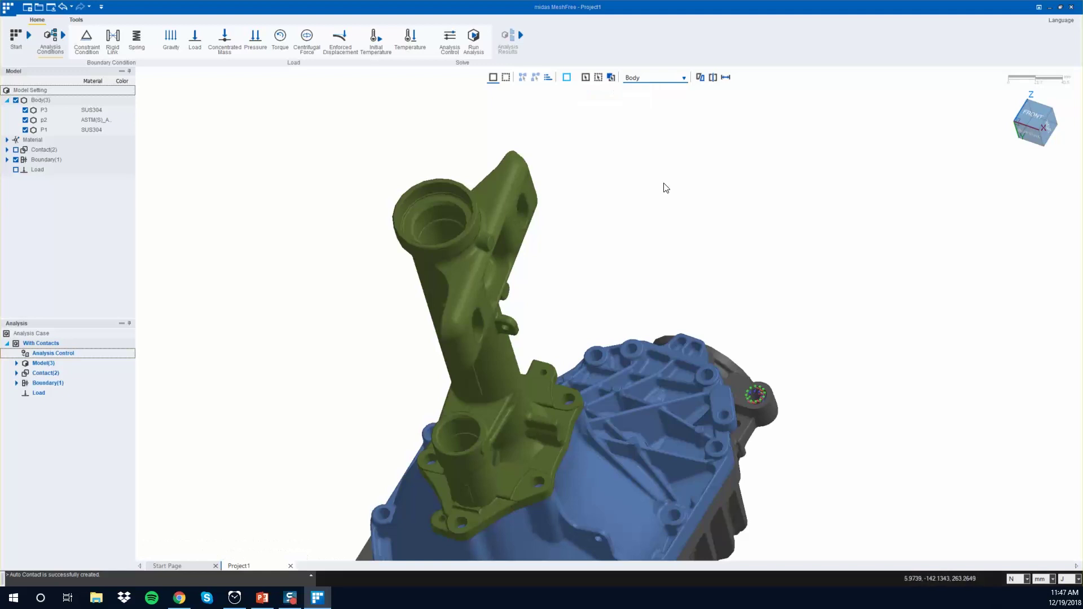
middle_click_drag(663, 187, 691, 265)
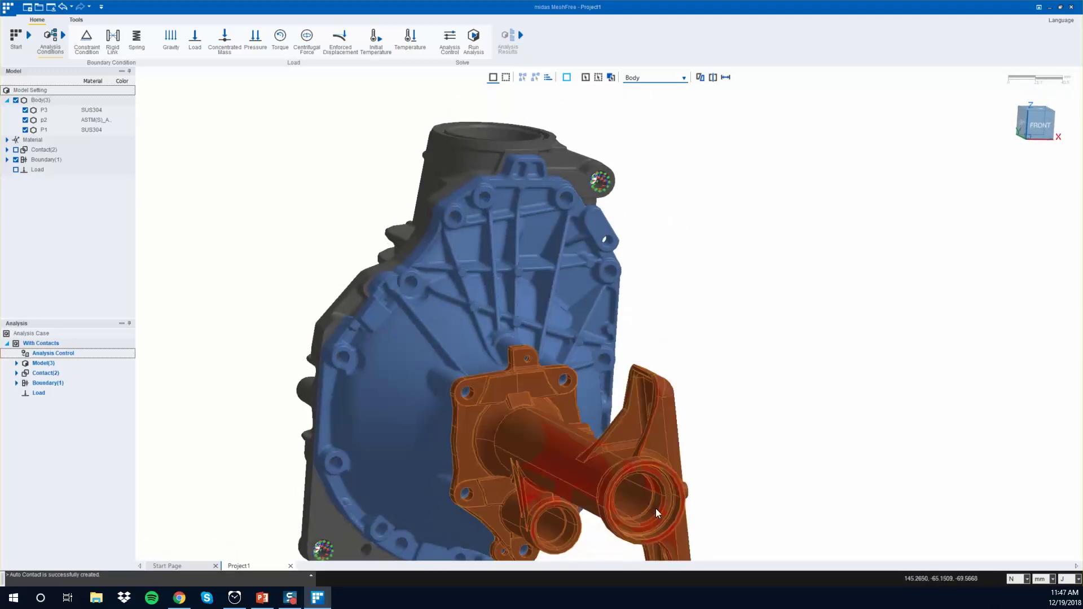
mouse_move(656, 509)
middle_mouse_down()
mouse_move(727, 468)
mouse_move(790, 489)
mouse_move(766, 479)
mouse_move(780, 481)
middle_mouse_up()
scroll(646, 407, "up", 2)
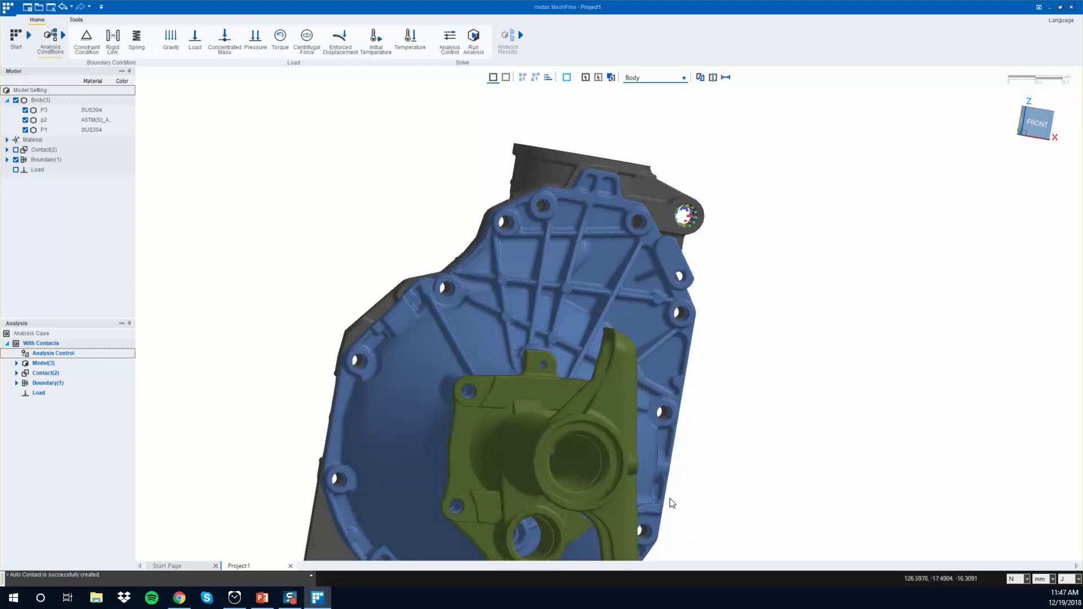
scroll(672, 505, "down", 3)
middle_click_drag(625, 506, 711, 472)
scroll(615, 317, "up", 2)
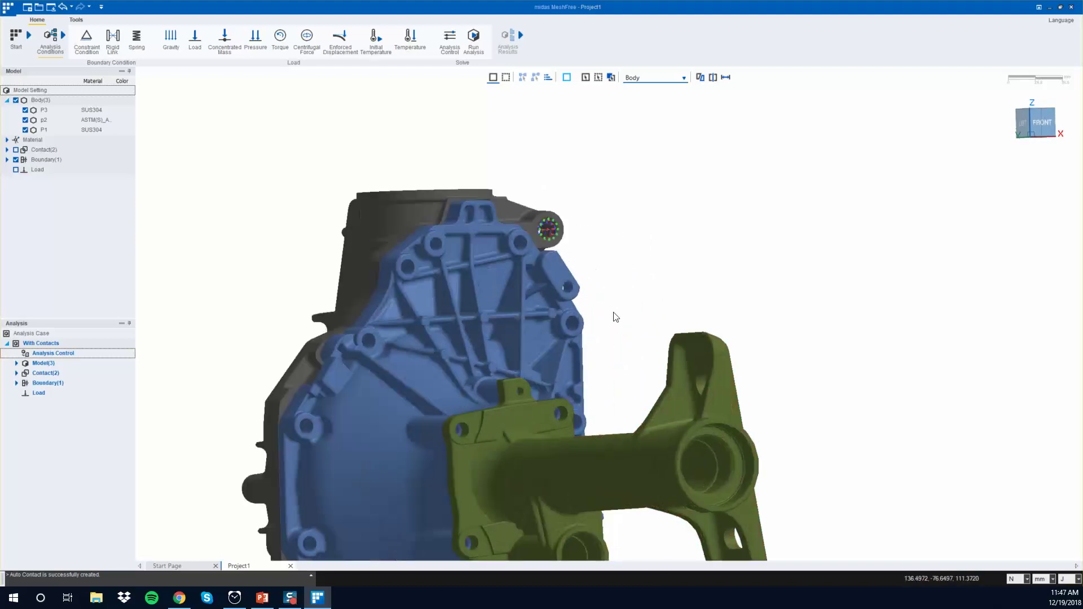
- Apply Force-1, a -1000 N force along X, to the four inner bore faces of the bracket
left_click(188, 49)
left_click(749, 472)
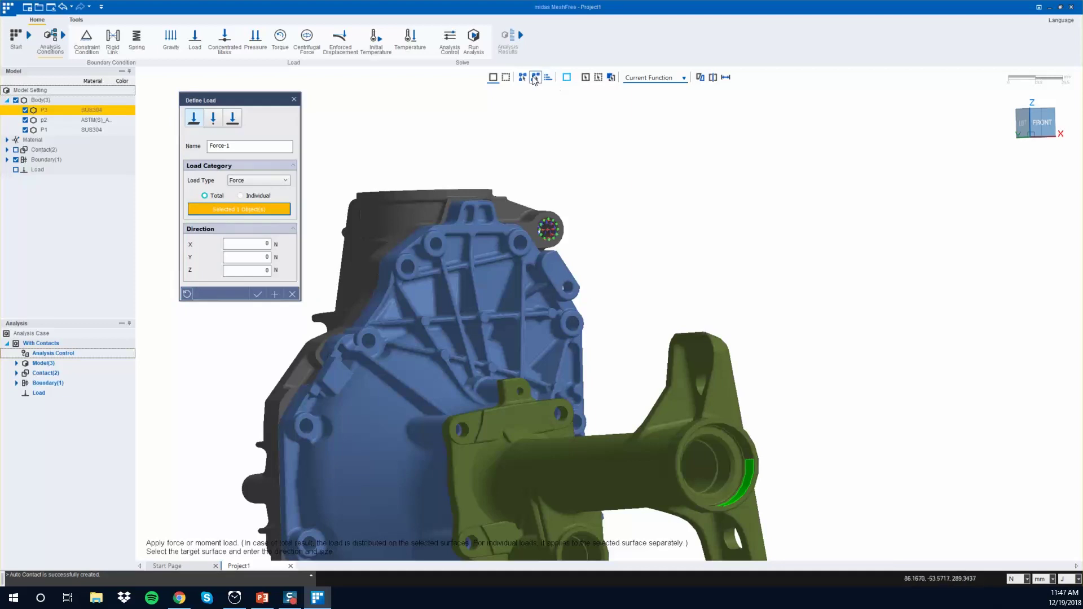
left_click(712, 443)
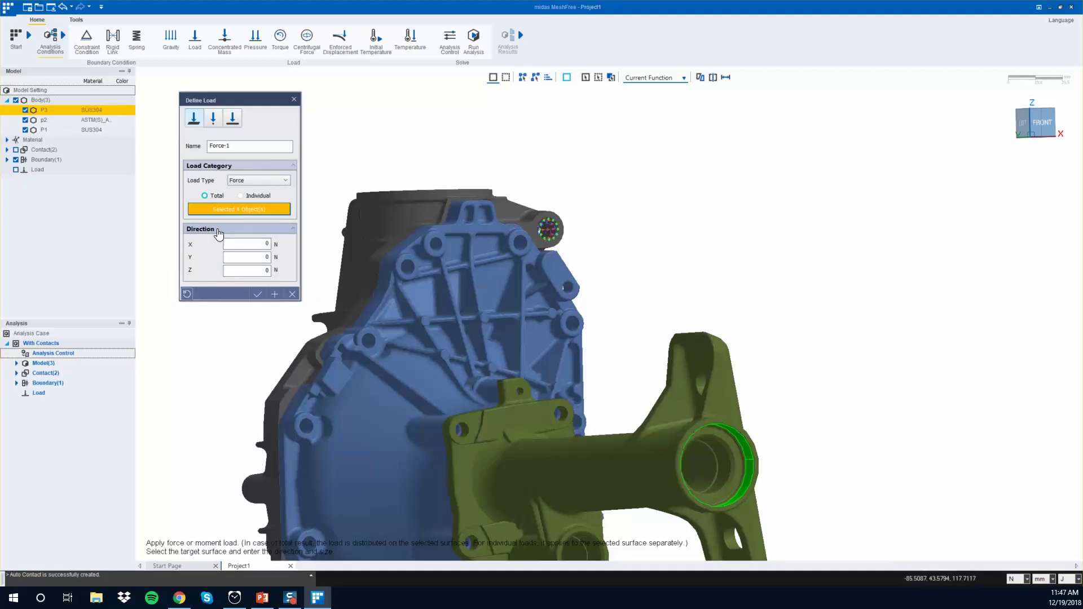
left_click(251, 241)
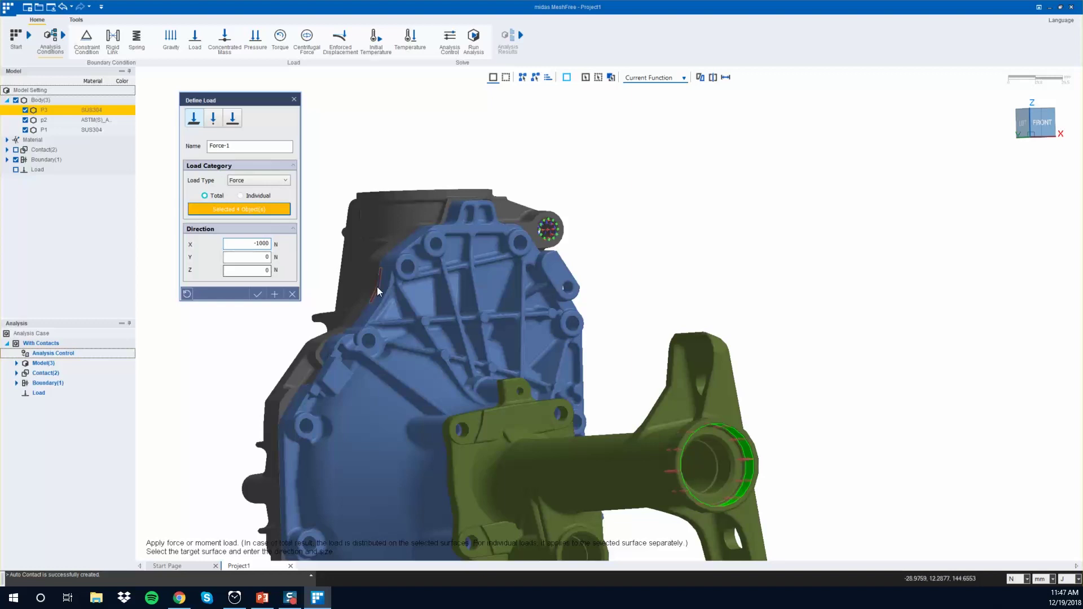
left_click(260, 294)
left_click_drag(1038, 115, 1010, 145)
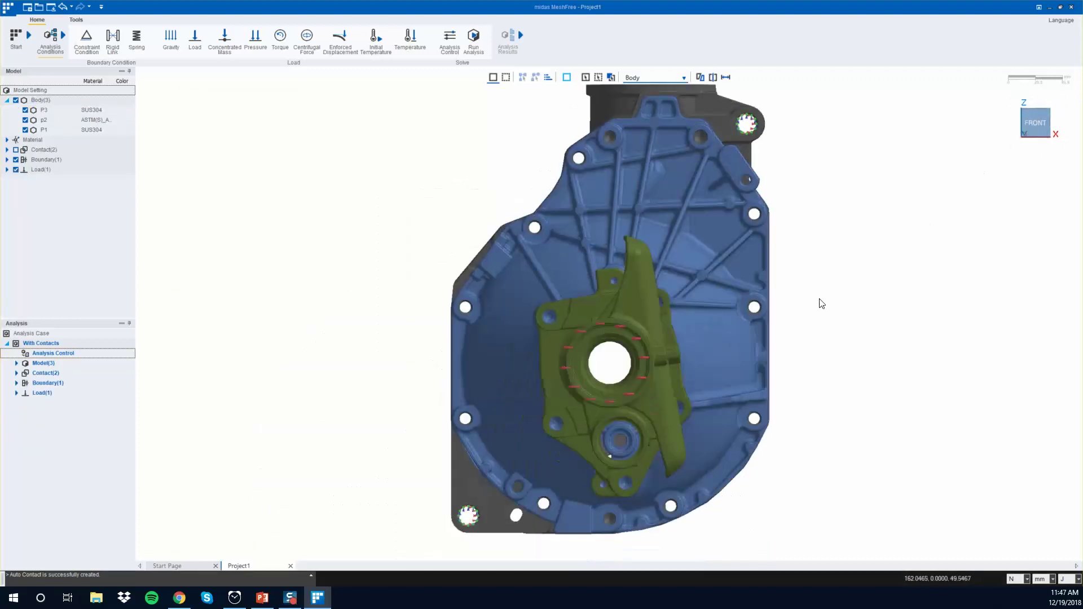
- Display the contacts between the parts listed under Contact(2)
scroll(621, 361, "up", 5)
scroll(621, 361, "down", 5)
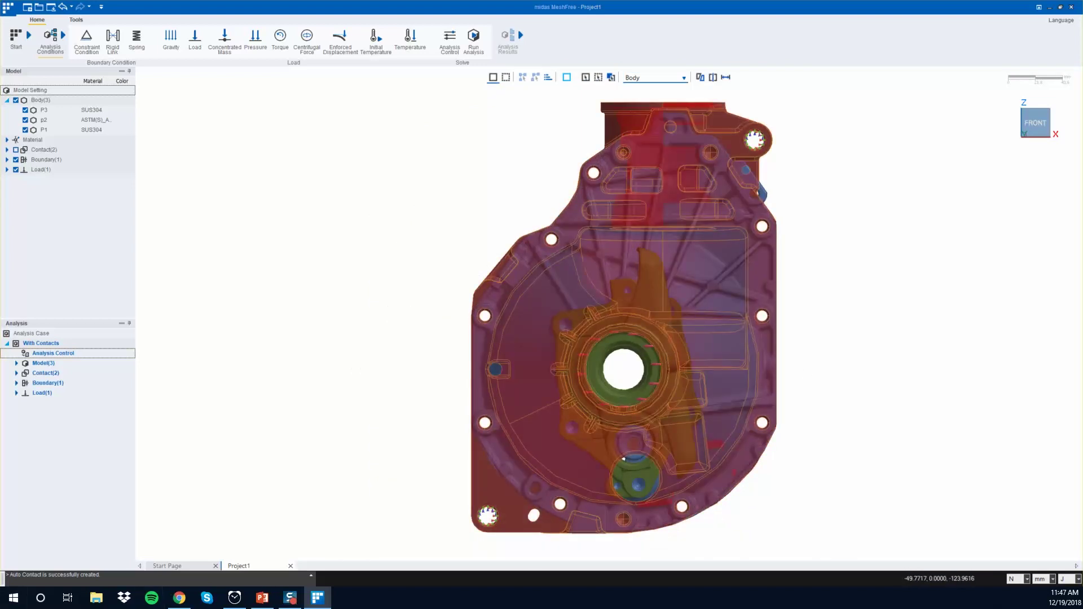
left_click(44, 149)
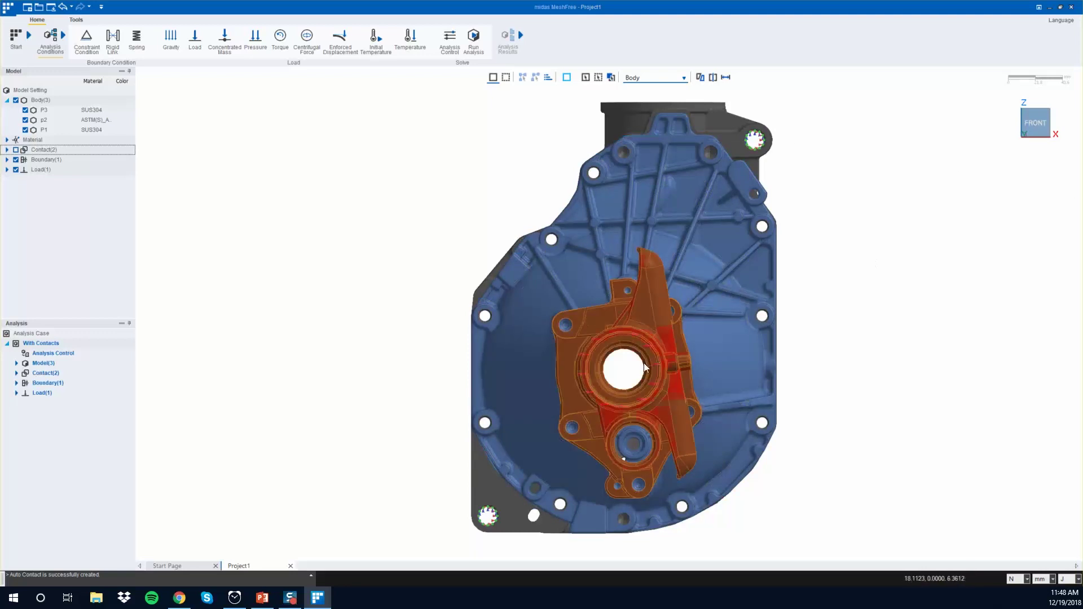
- Show only the inner bracket part P3, hiding p2 and P1, and orbit to inspect it
right_click(655, 326)
left_click(655, 324)
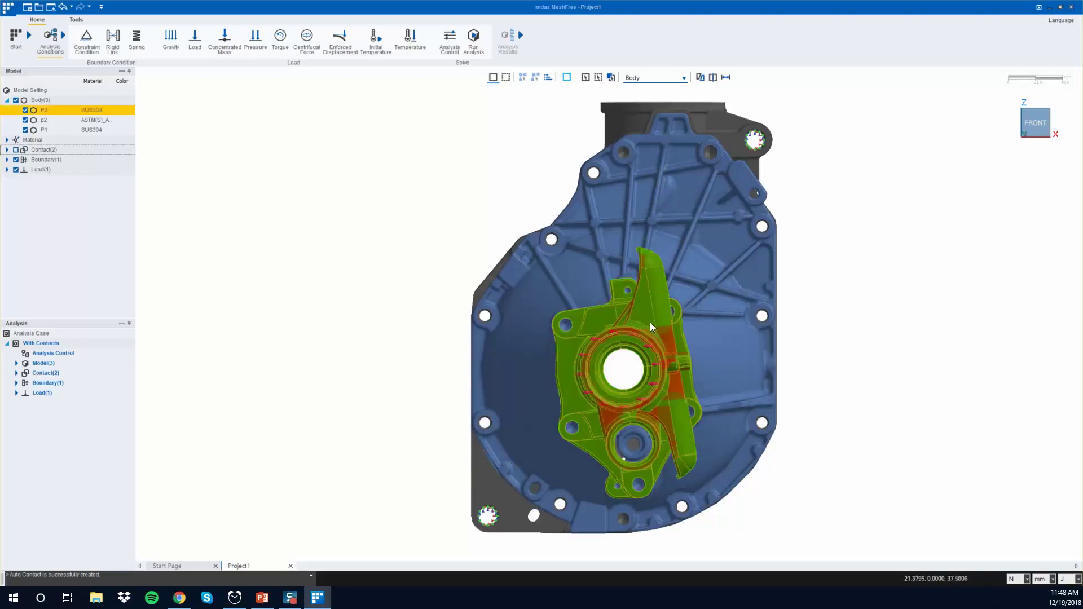
right_click(650, 323)
left_click(683, 330)
mouse_move(696, 346)
middle_mouse_down()
mouse_move(709, 340)
mouse_move(699, 346)
middle_mouse_up()
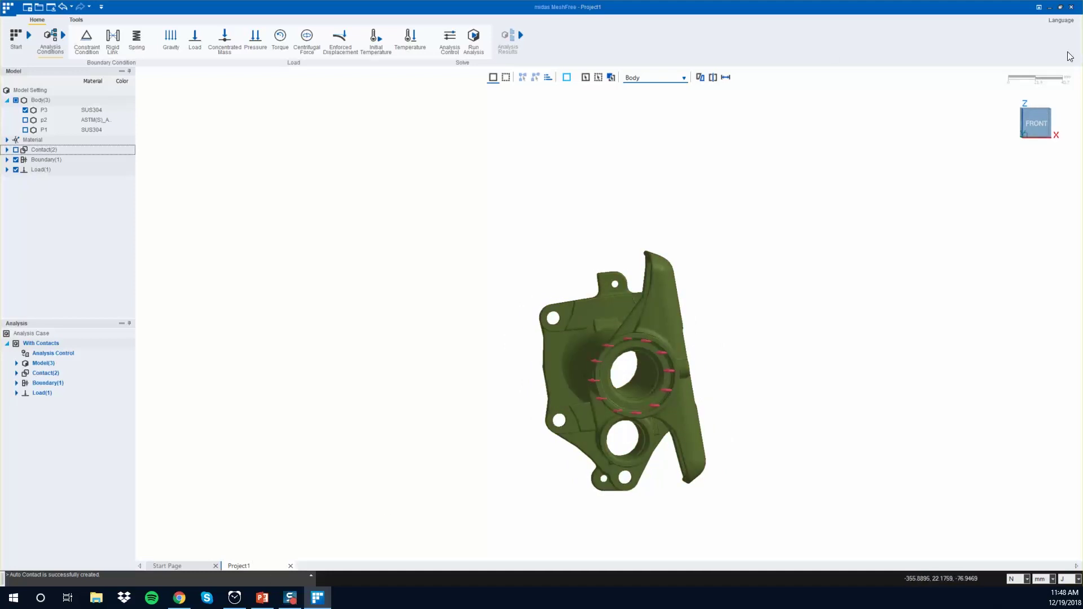
- Apply Pressure-1, 0.5 N/mm², to the upper bore faces of part P3
left_click(255, 38)
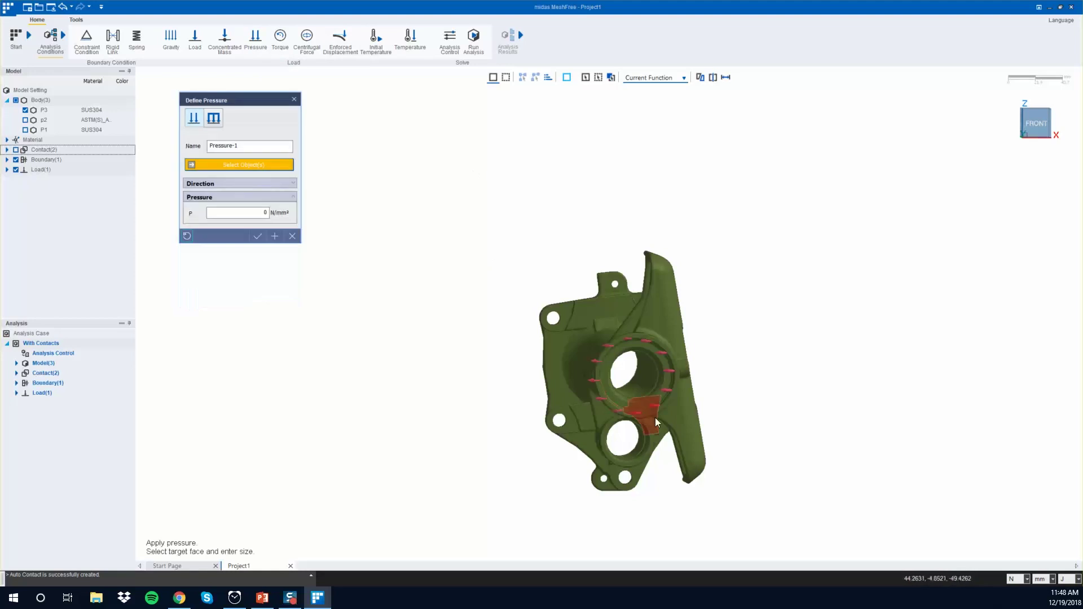
scroll(621, 387, "up", 2)
left_click(647, 377)
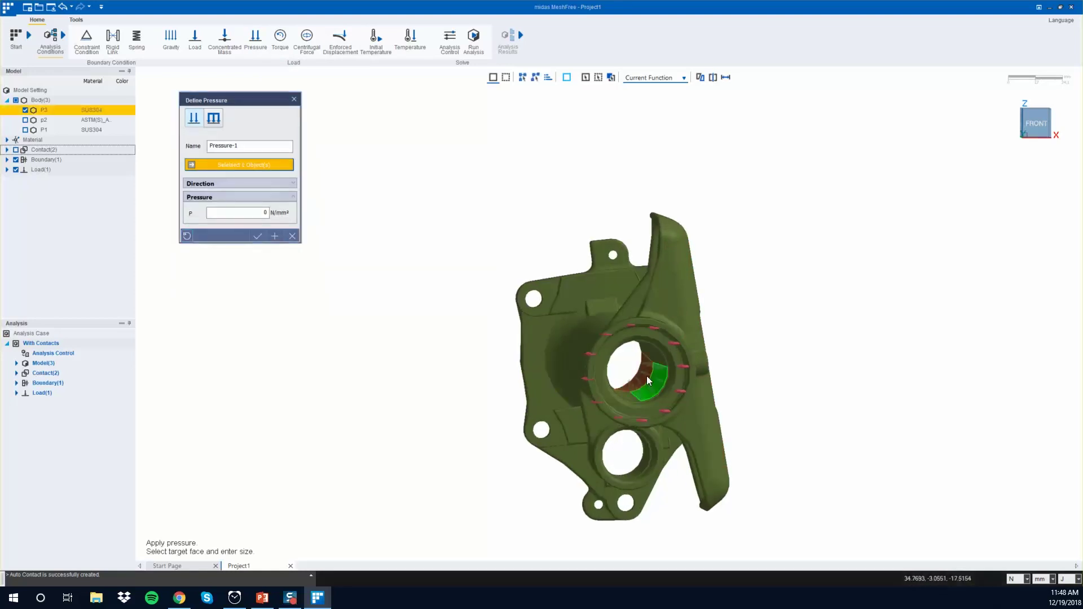
left_click(522, 78)
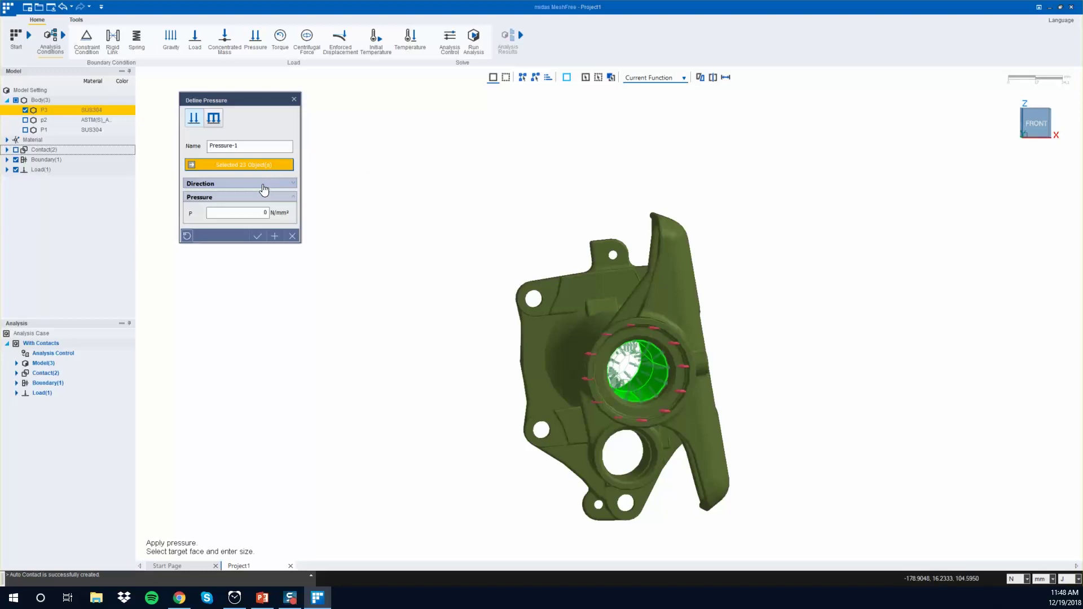
middle_click_drag(677, 329, 465, 327)
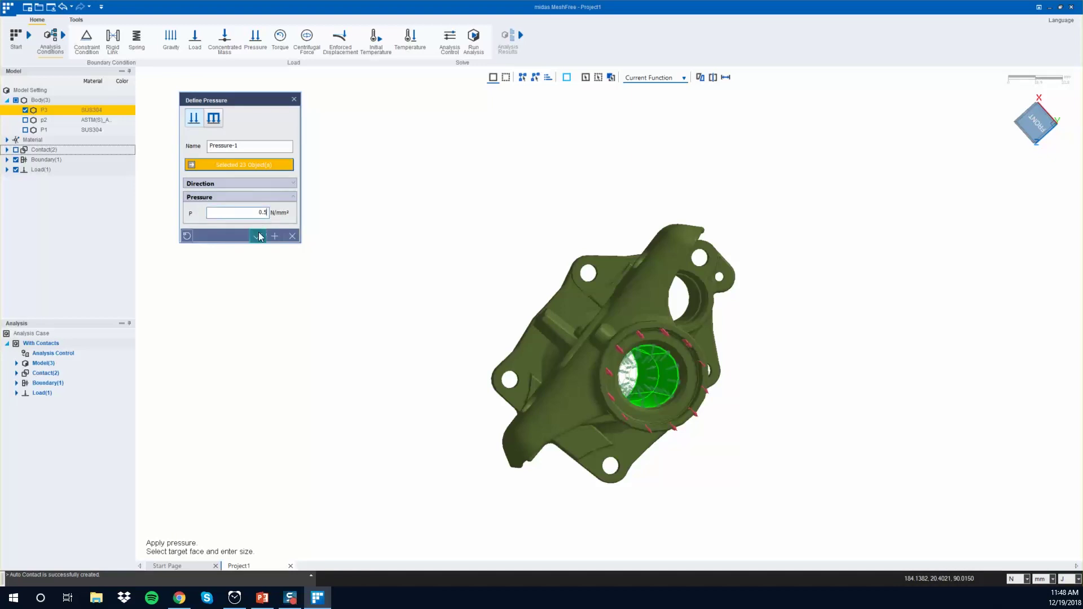
left_click(258, 236)
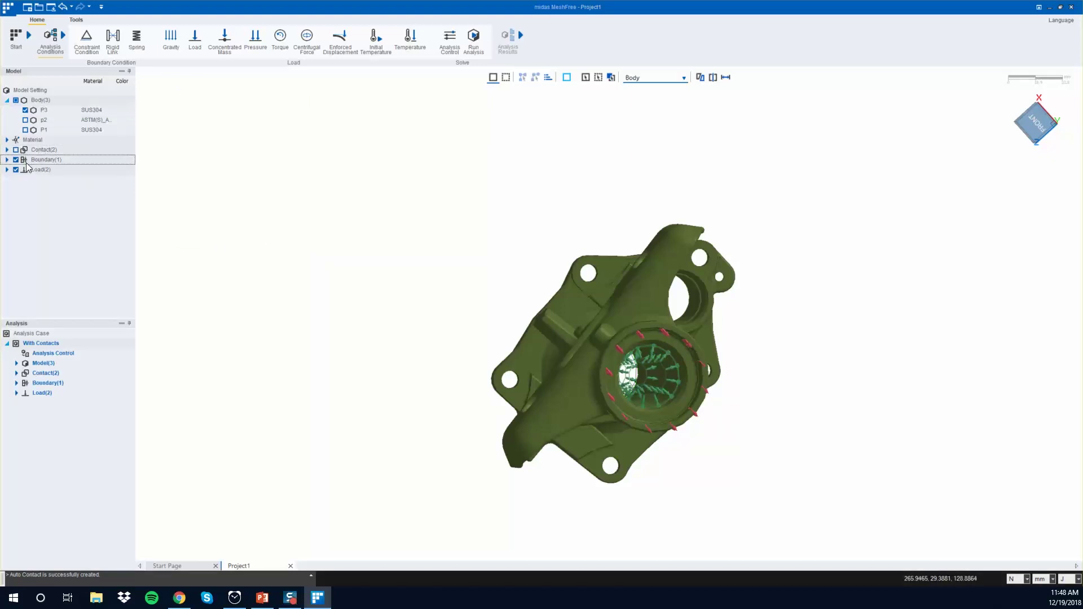
- Open Pressure-1 from the load list to verify it, closing without changes
left_click(7, 169)
right_click(66, 186)
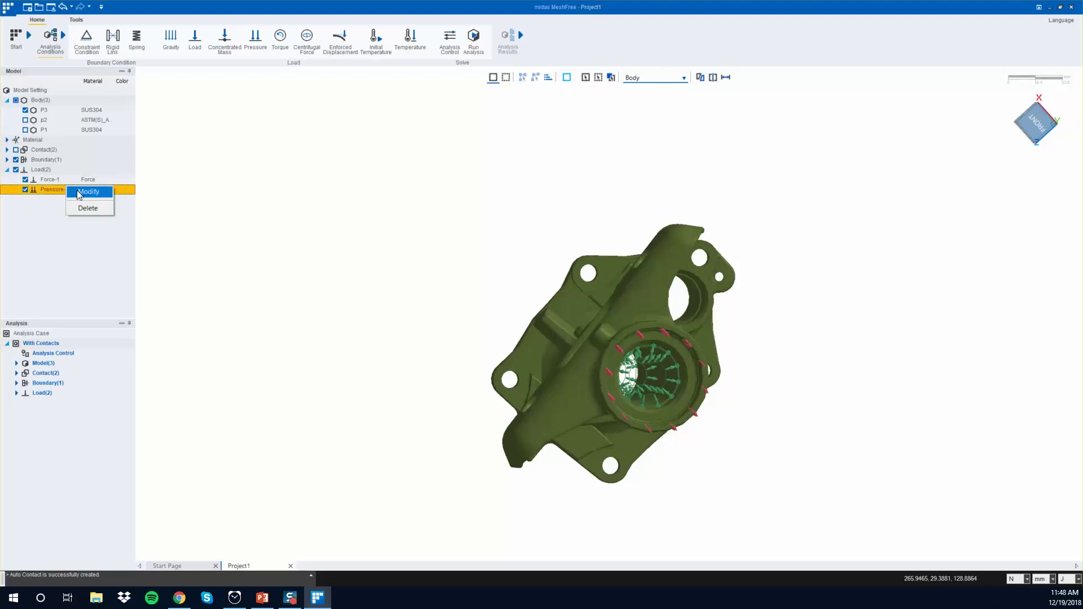
left_click(76, 191)
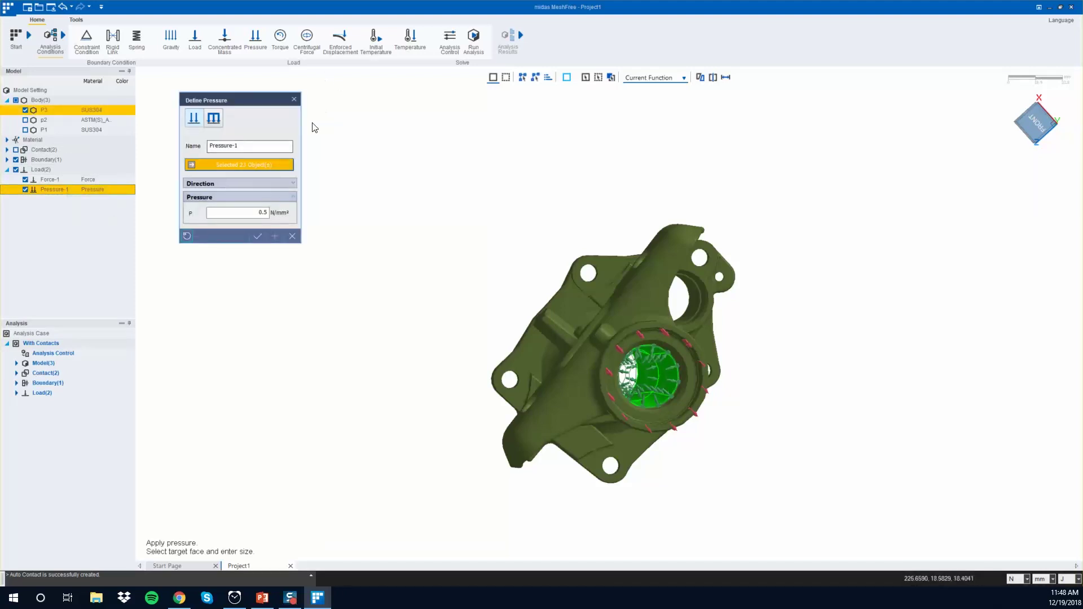
left_click(294, 100)
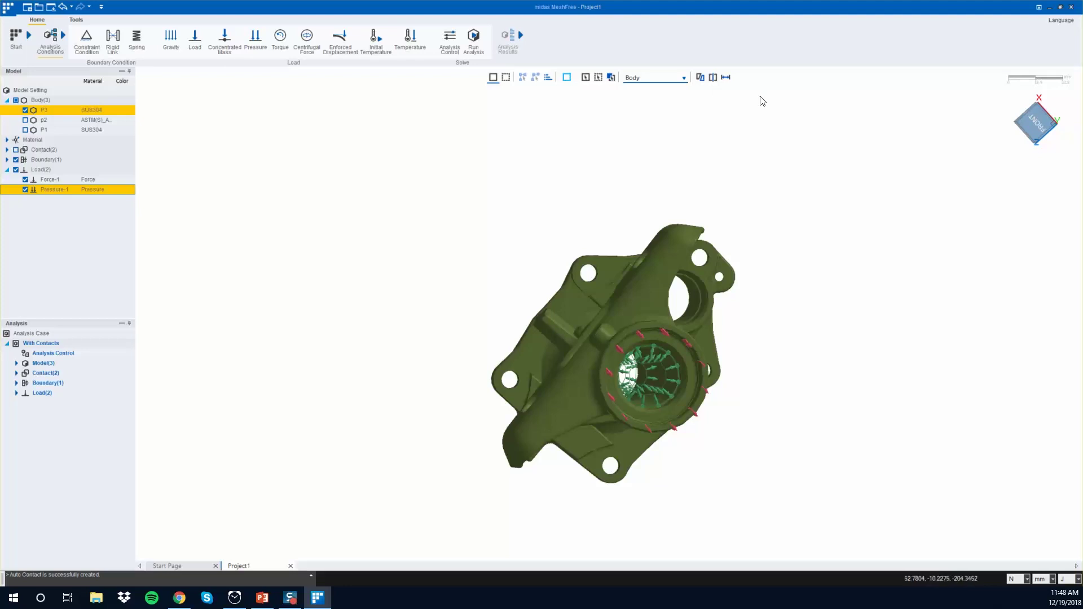
- Bring all bodies back into view and define the initial temperature
left_click(365, 43)
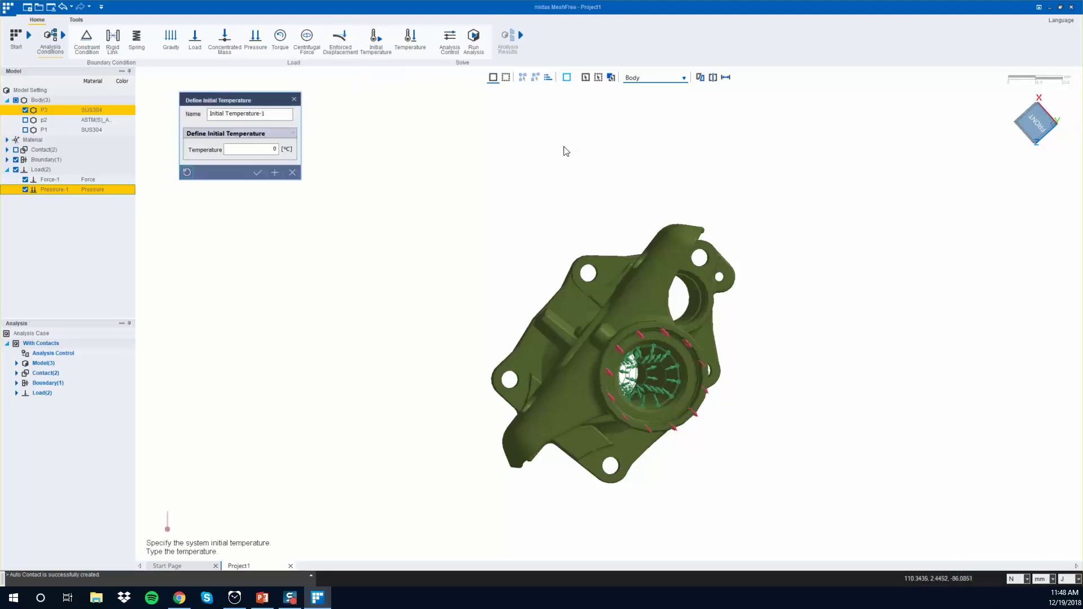
right_click(919, 310)
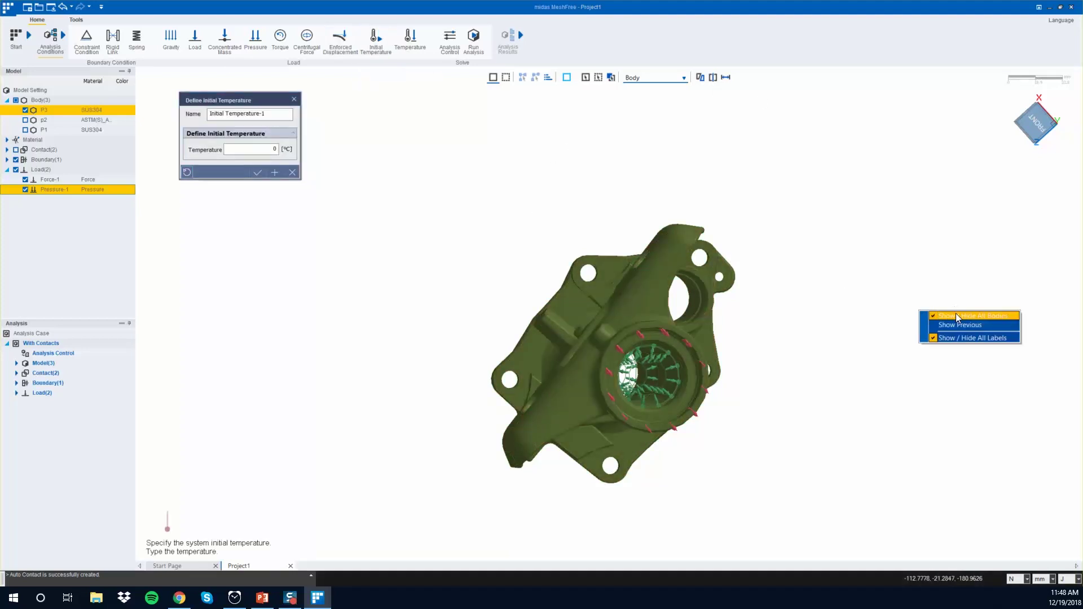
left_click(956, 313)
right_click(933, 320)
left_click(978, 324)
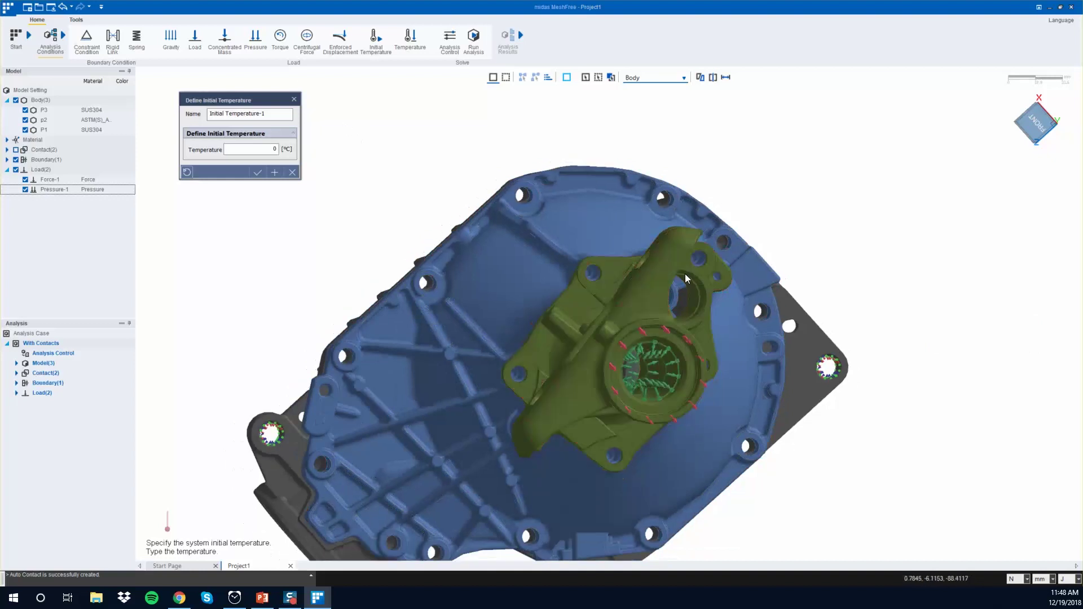
left_click(1011, 148)
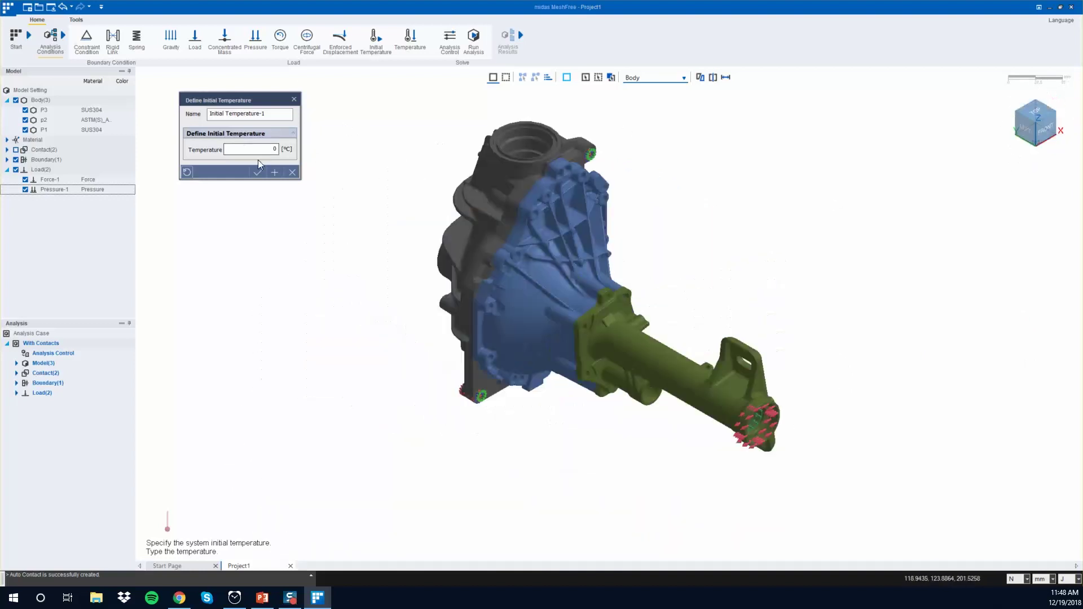
left_click(262, 151)
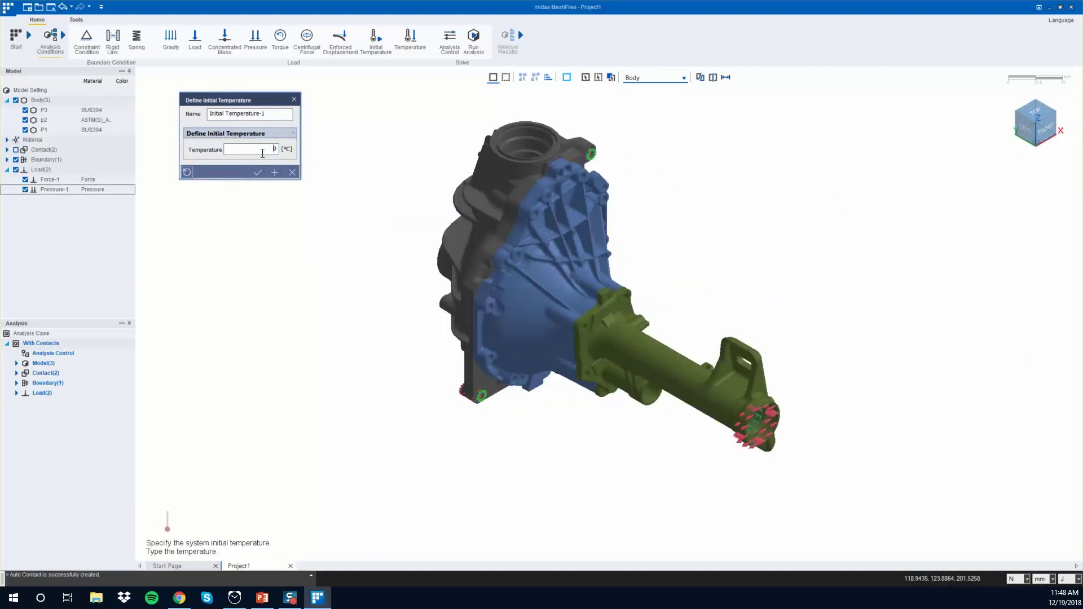
left_click(257, 172)
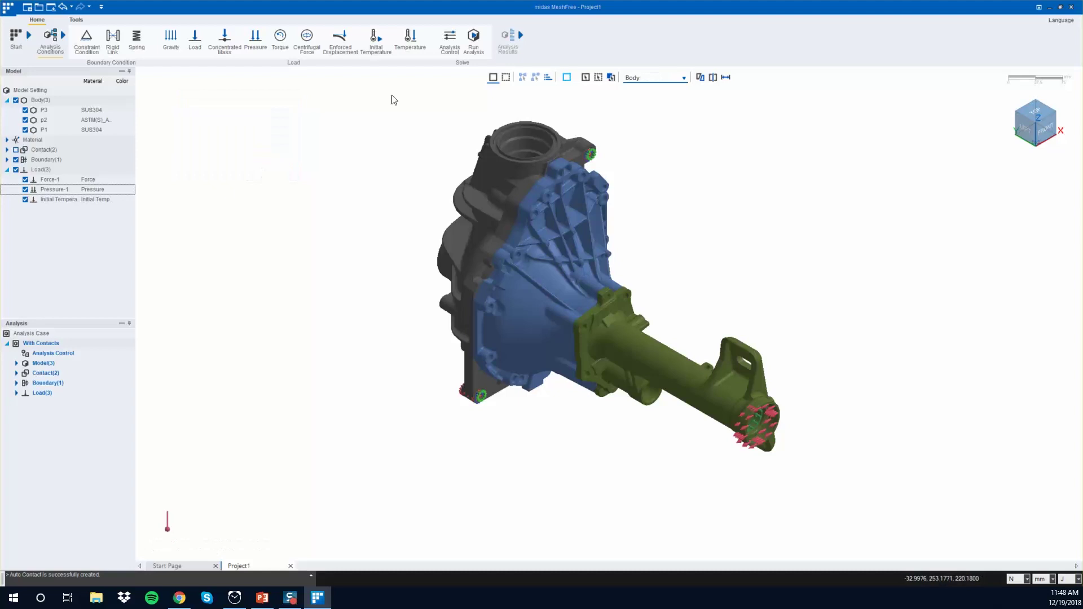
- Apply Temperature-1 of 40 °C to all three bodies
left_click(400, 42)
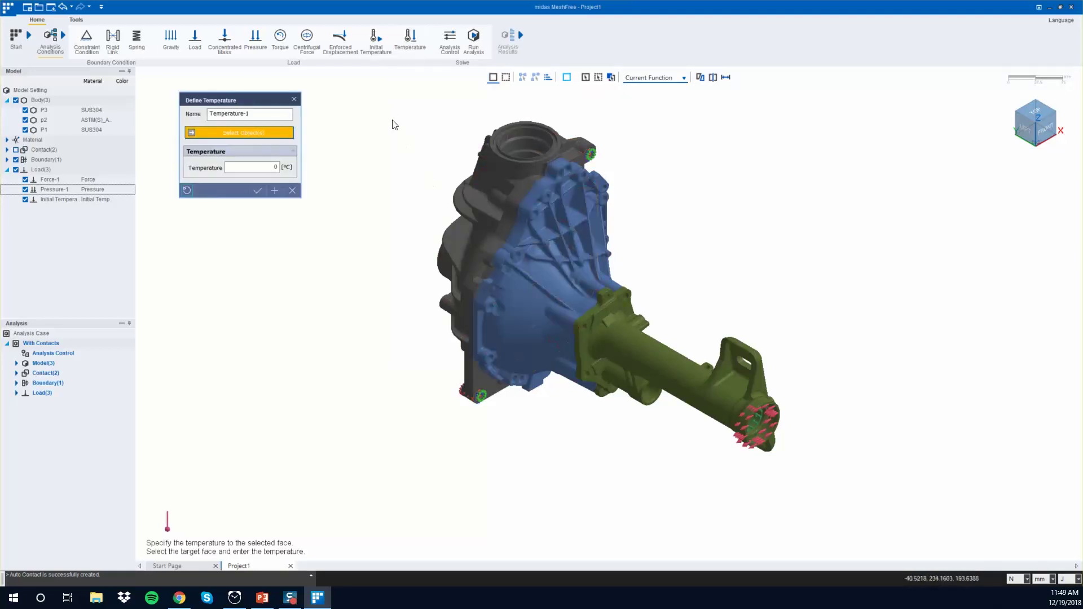
left_click(765, 417)
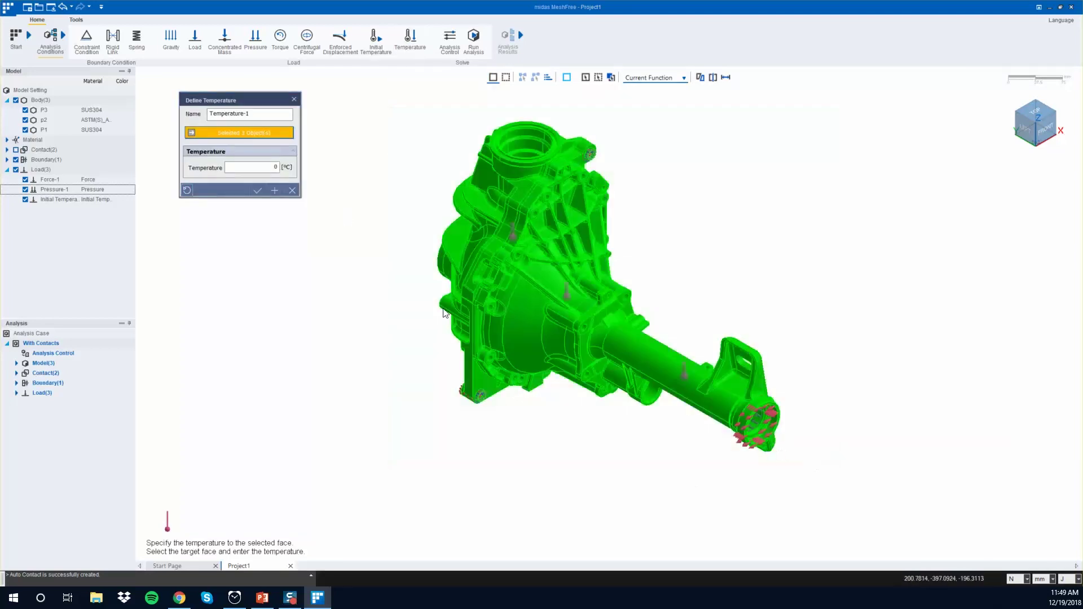
left_click(267, 168)
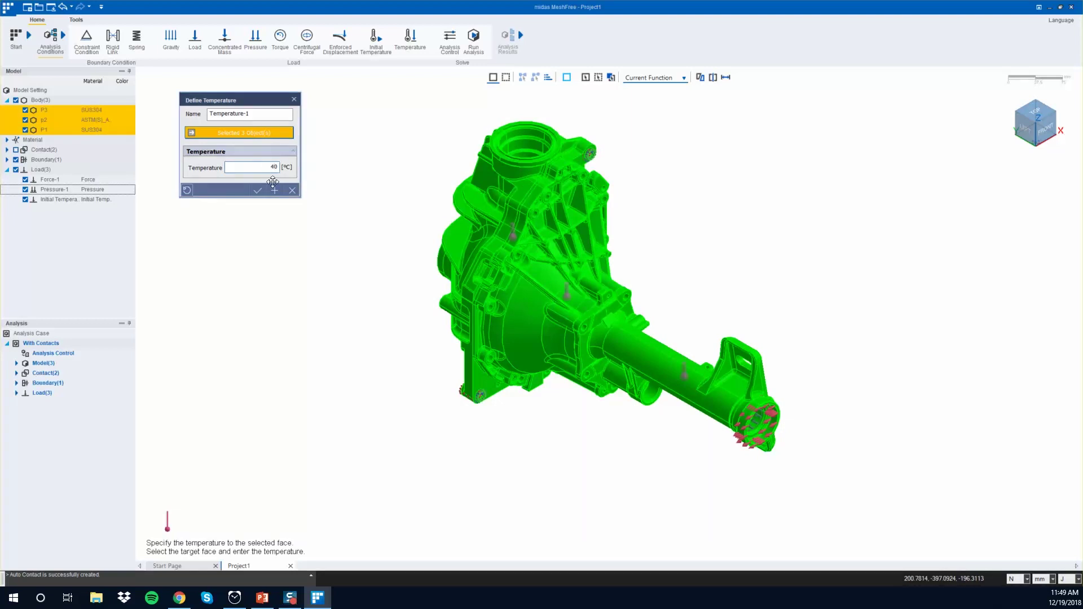
left_click(252, 195)
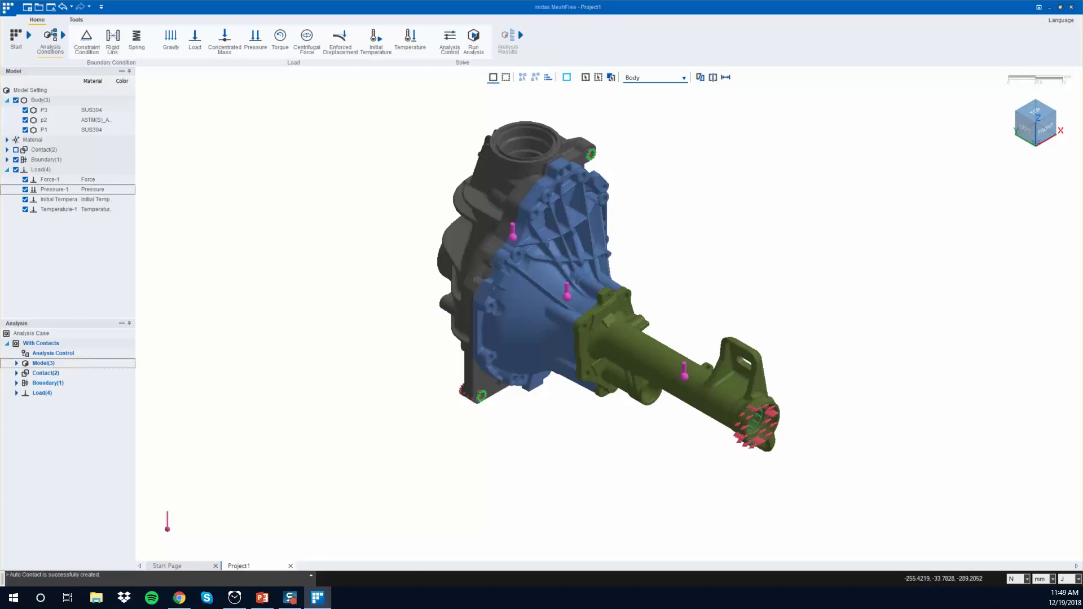
- Run the With Contacts static analysis and save the project as HOUSING in Desktop\HOUSING
left_click(481, 44)
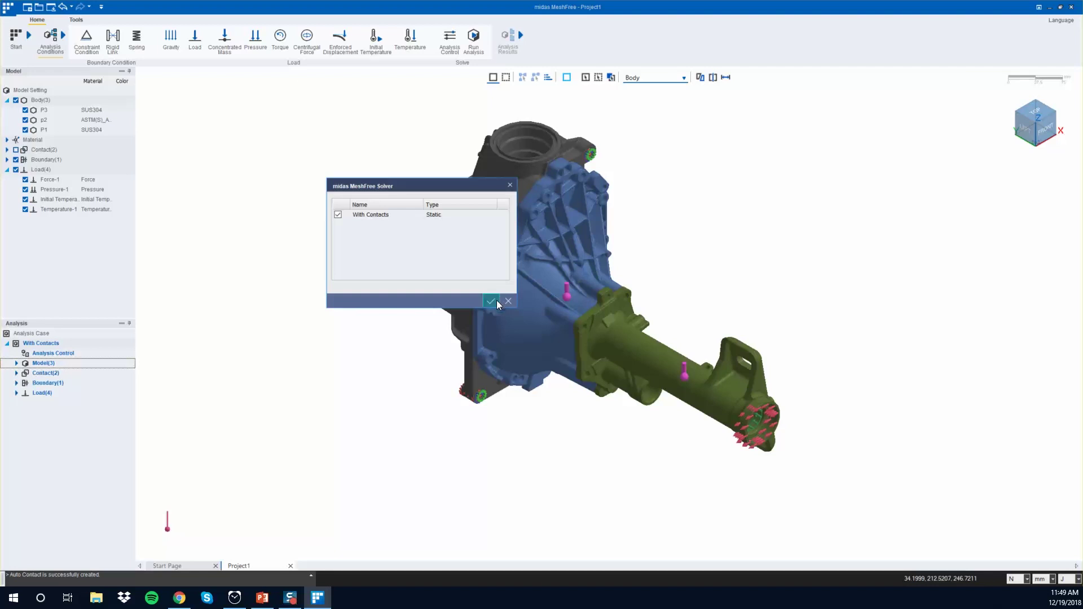
left_click(493, 300)
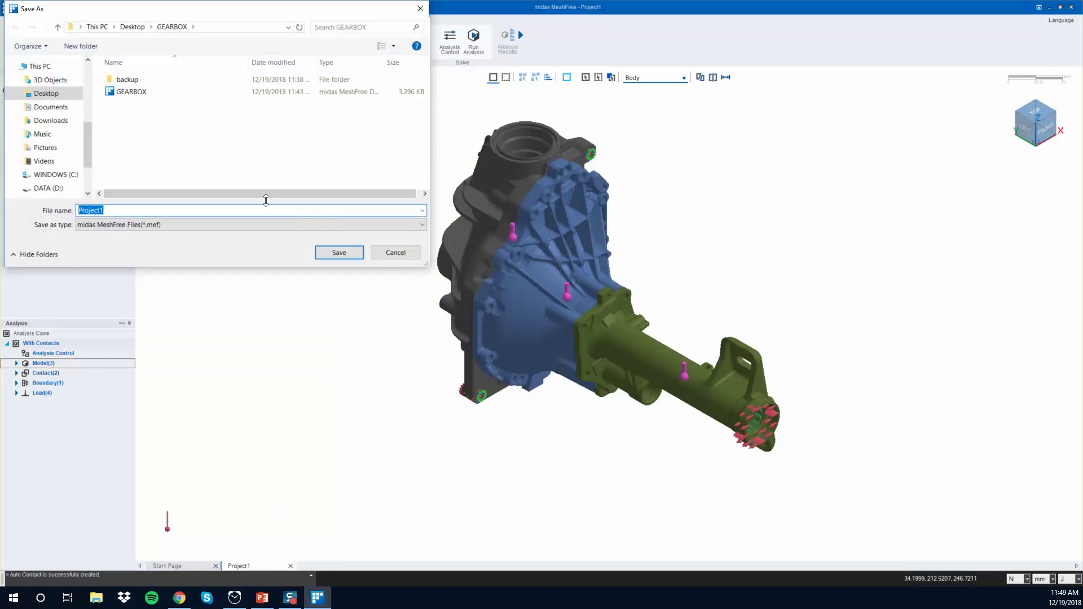
type("HOUSING")
left_click(135, 28)
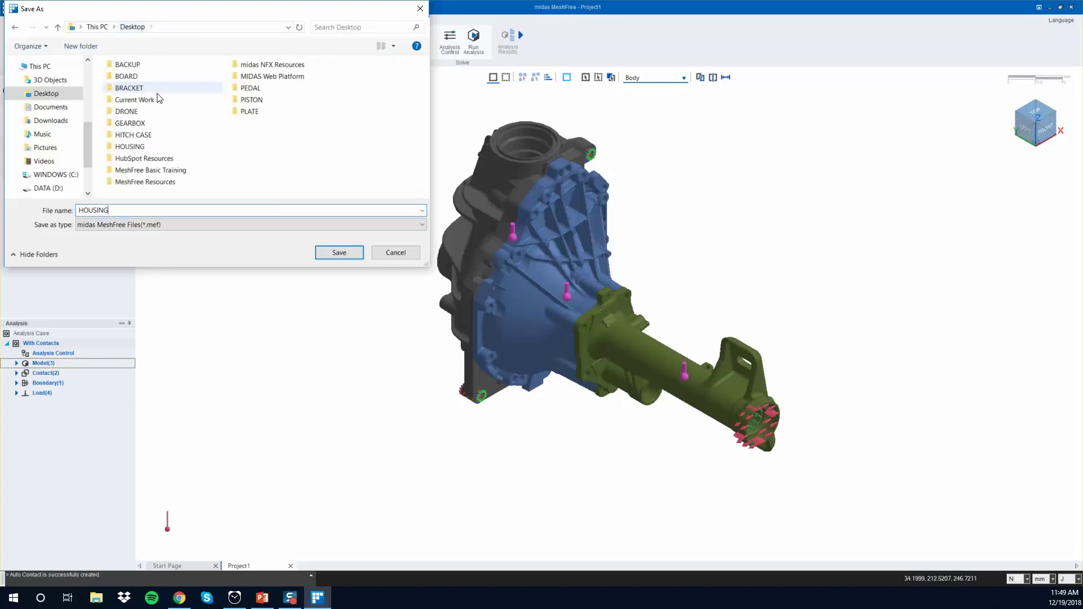
double_click(179, 146)
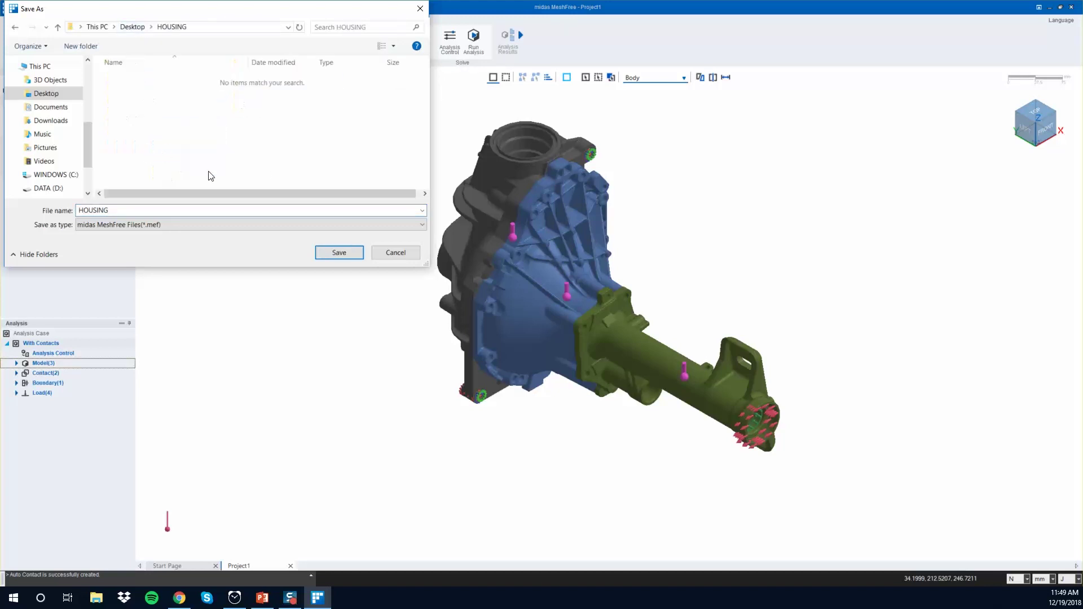
left_click(339, 252)
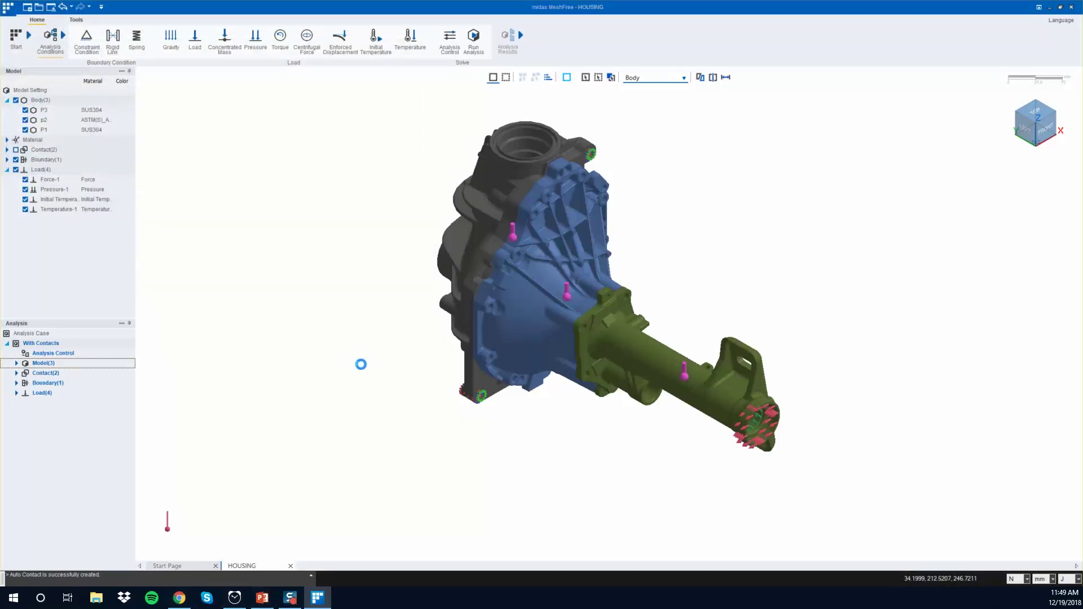
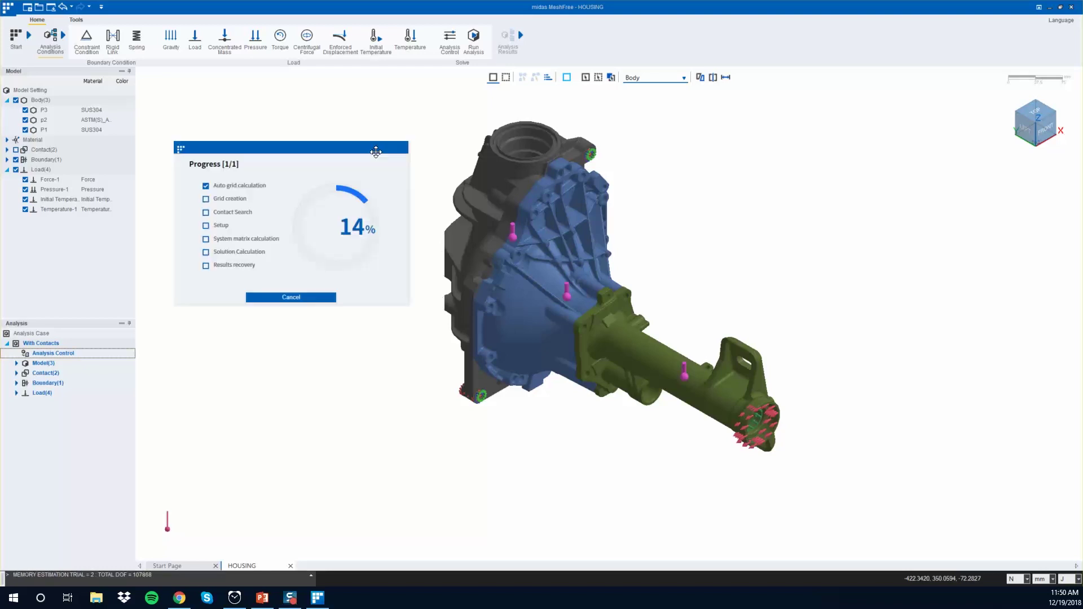
- Time the With Contacts solve with the Alarms & Clock stopwatch, reset first and stopped when finished
left_click(233, 601)
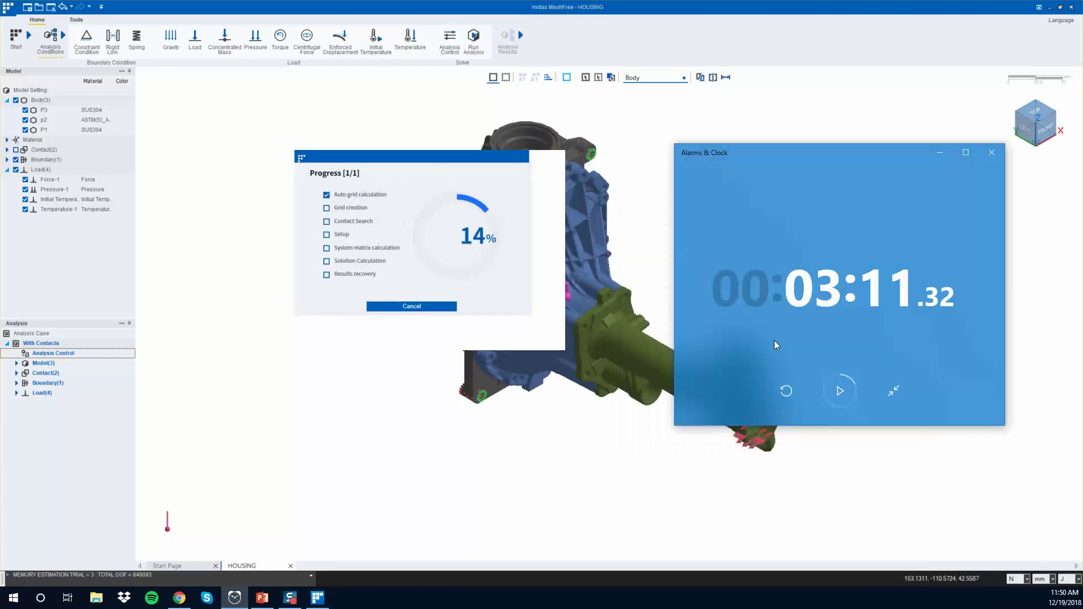
left_click(786, 390)
left_click(840, 391)
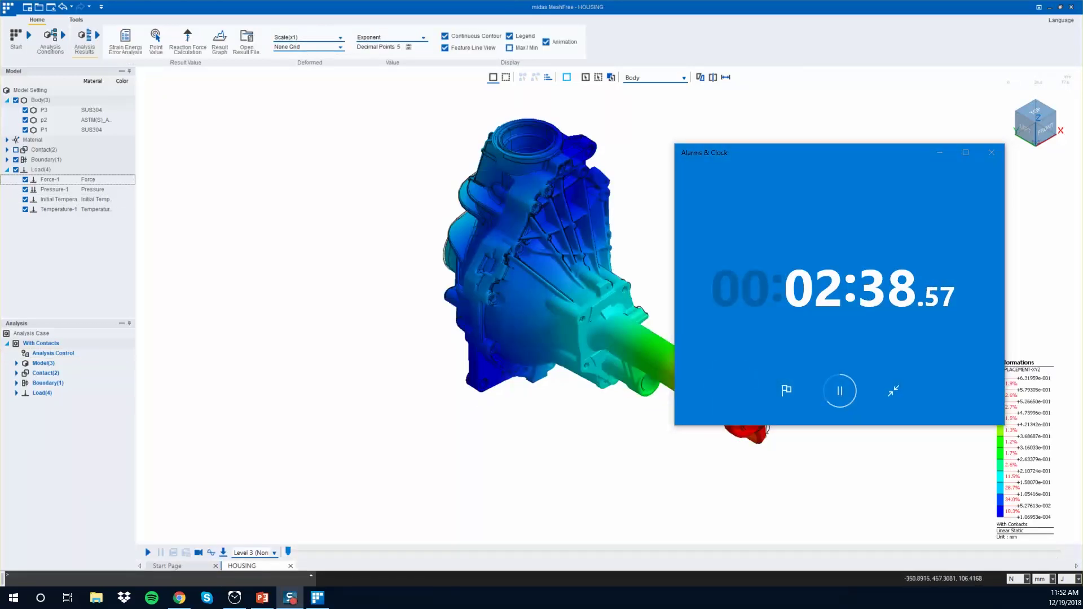
left_click(839, 389)
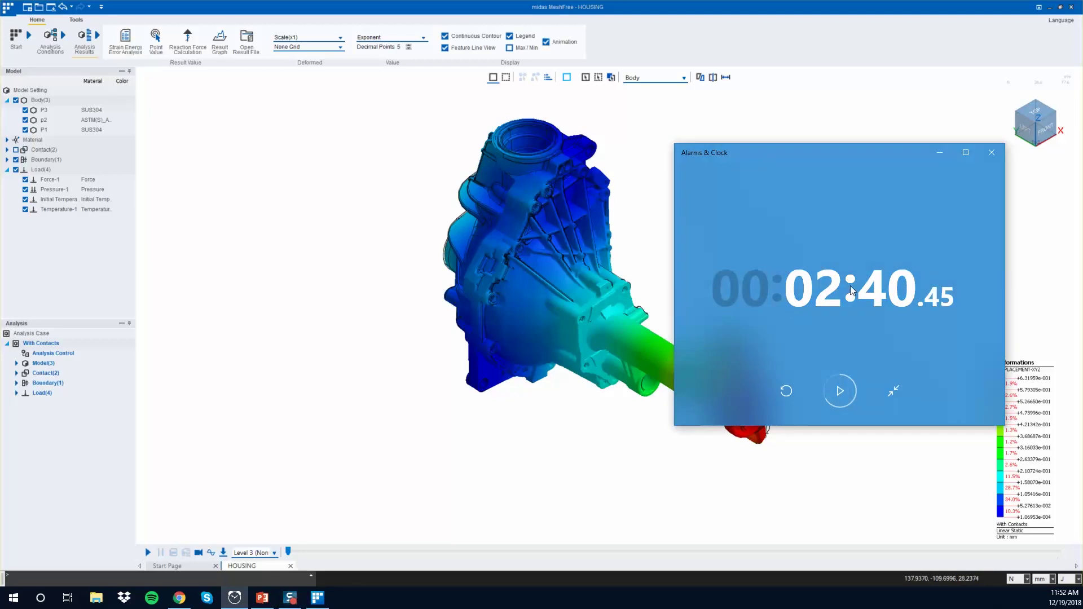
- Minimize the stopwatch, tilt the model and play the DISPLACEMENT-XYZ deformation animation
left_click(947, 157)
middle_click_drag(774, 241, 697, 273)
left_click(148, 553)
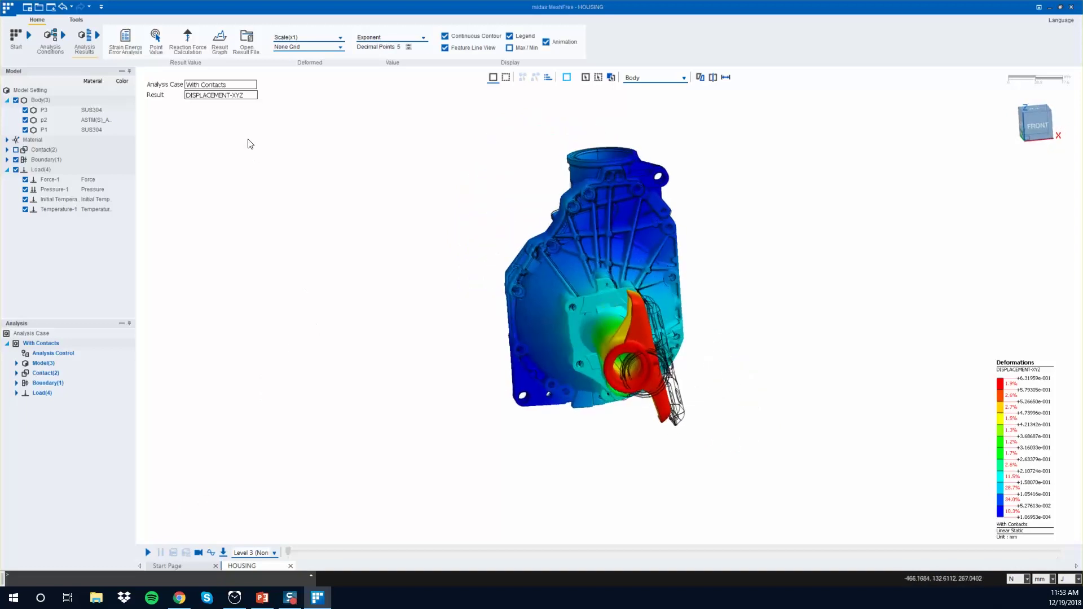
- Switch the result to STRESS VON MISES and orbit the housing to a left-front view
left_click(224, 95)
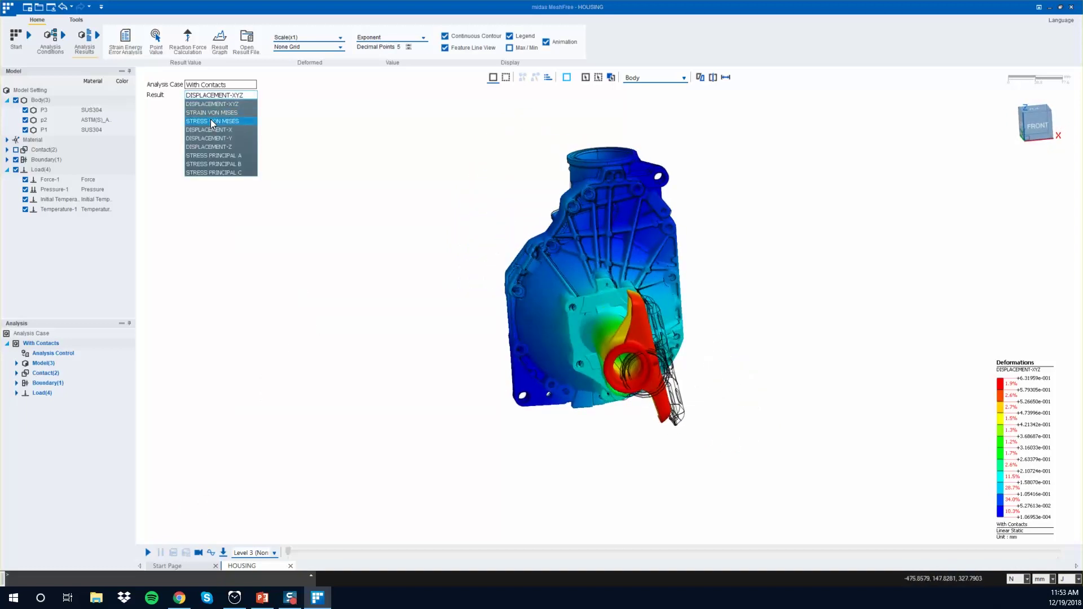
left_click(213, 121)
scroll(608, 261, "up", 2)
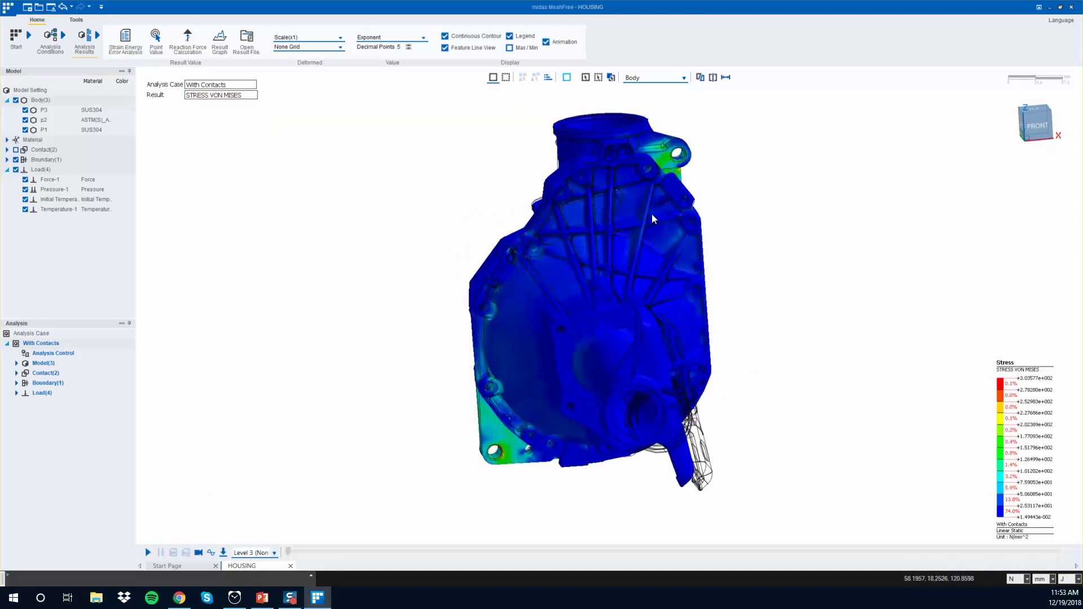
mouse_move(480, 471)
middle_mouse_down()
mouse_move(530, 411)
mouse_move(550, 404)
middle_mouse_up()
scroll(429, 364, "up", 2)
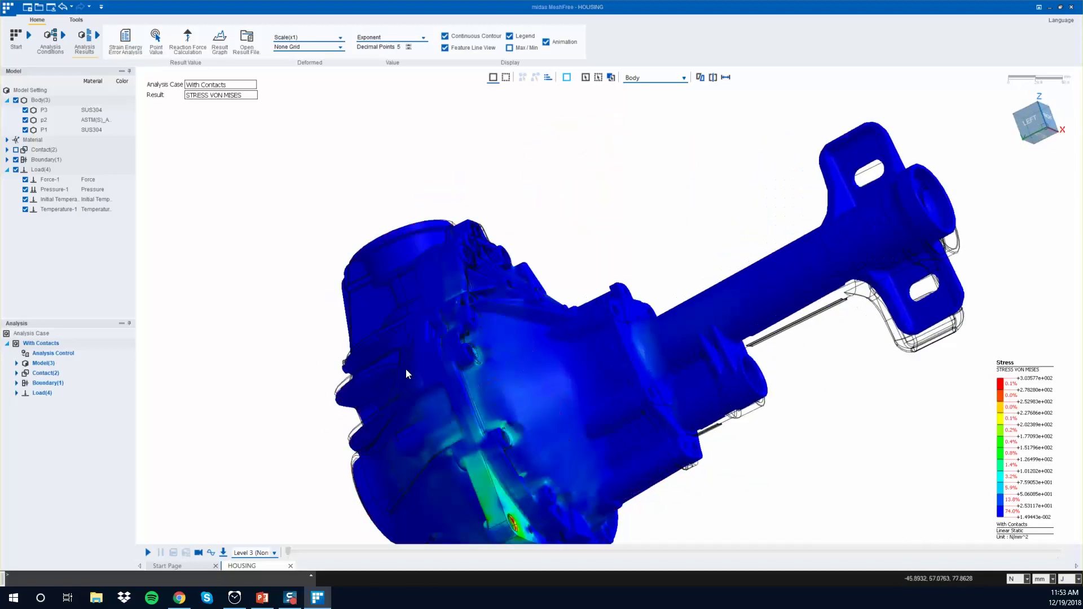
middle_click_drag(472, 357, 425, 375)
middle_click_drag(435, 372, 506, 332)
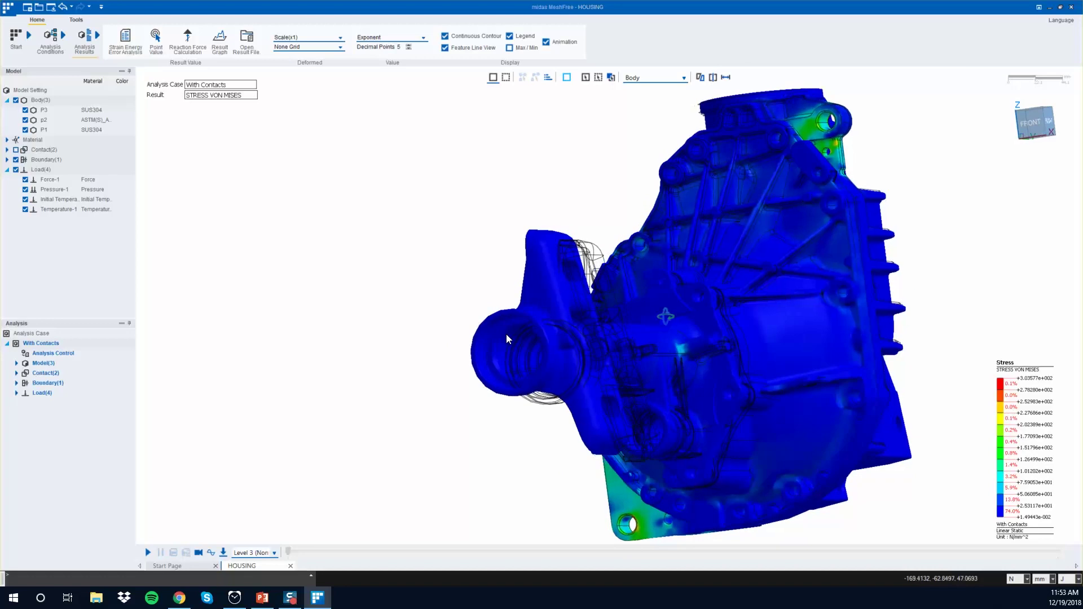
- Inspect the von Mises stress from further angles, then return to Analysis Conditions
scroll(801, 158, "up", 2)
middle_click_drag(801, 158, 834, 211)
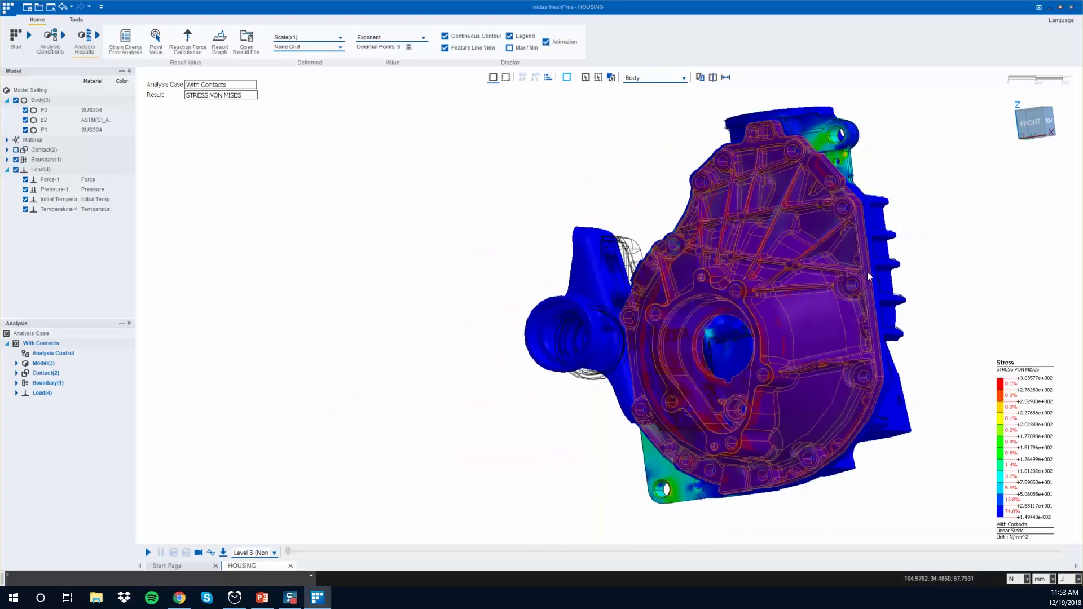
mouse_move(868, 272)
middle_mouse_down()
mouse_move(844, 264)
mouse_move(843, 248)
mouse_move(845, 282)
mouse_move(909, 281)
mouse_move(699, 229)
mouse_move(730, 249)
mouse_move(800, 226)
mouse_move(758, 240)
middle_mouse_up()
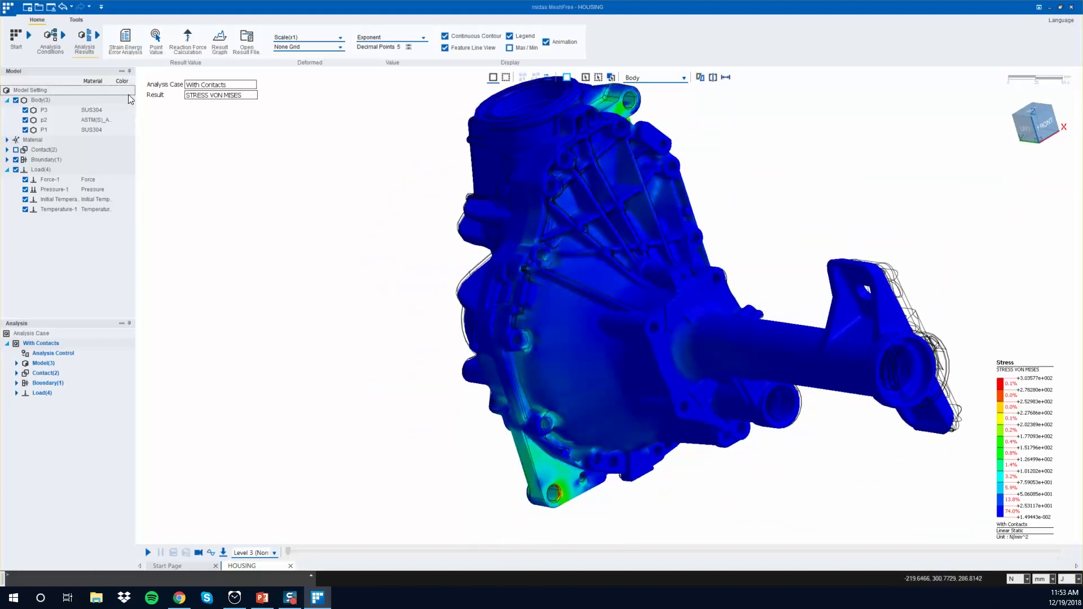
left_click(53, 189)
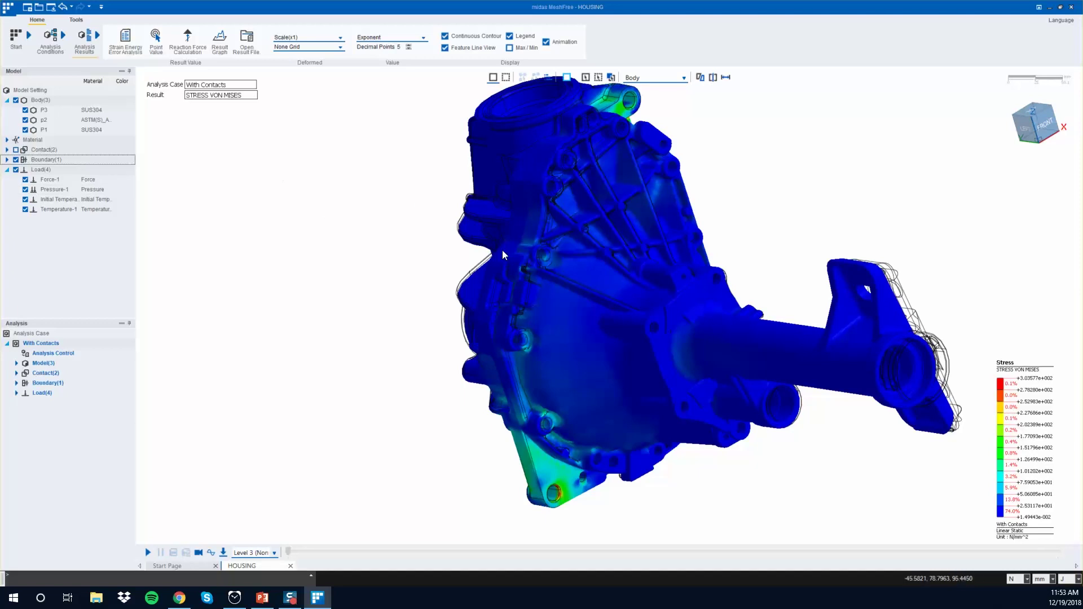
left_click(50, 40)
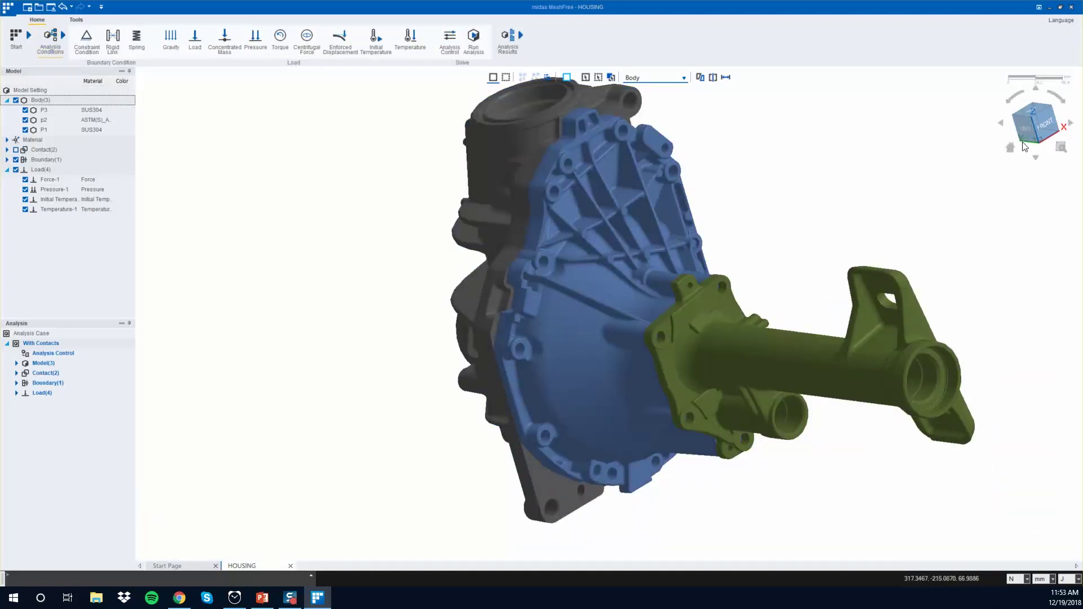
- Reset to the home view and add a Linear Static analysis case named 'With Rigid Elements'
left_click(1010, 148)
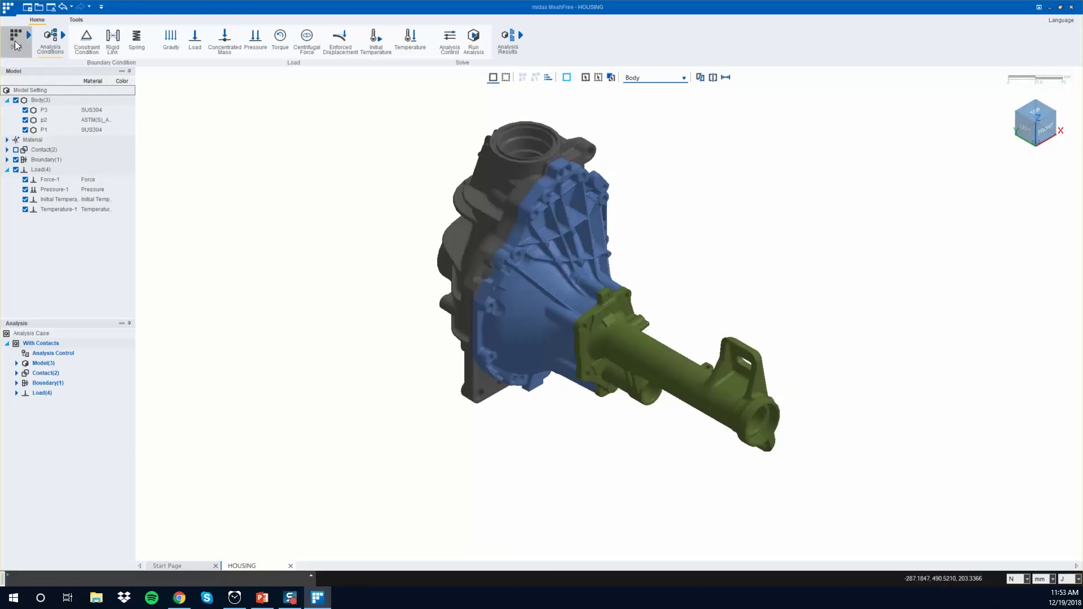
left_click(16, 40)
left_click(53, 42)
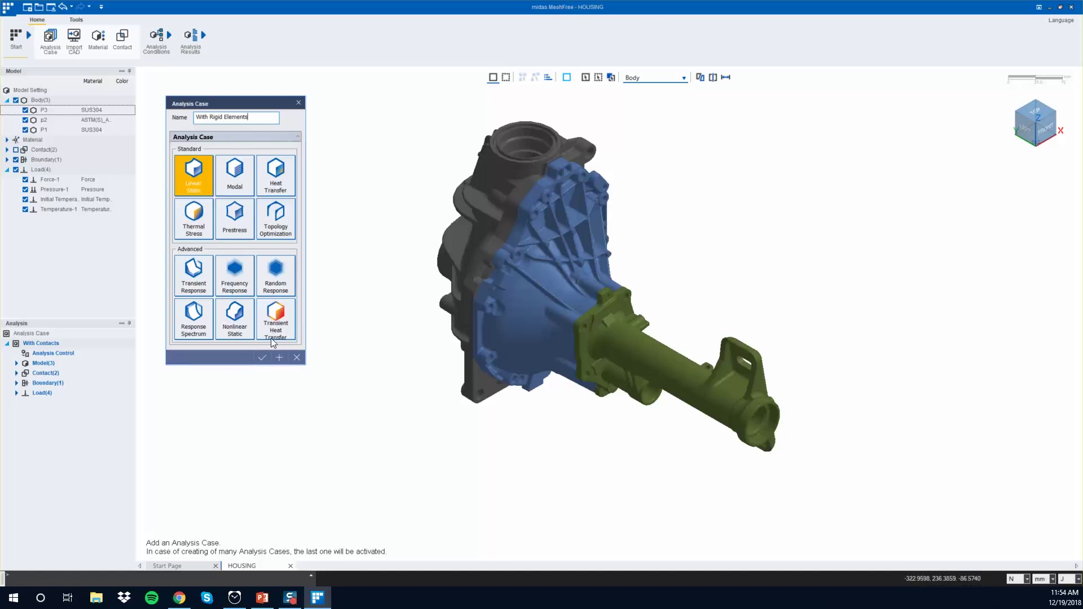
left_click(263, 354)
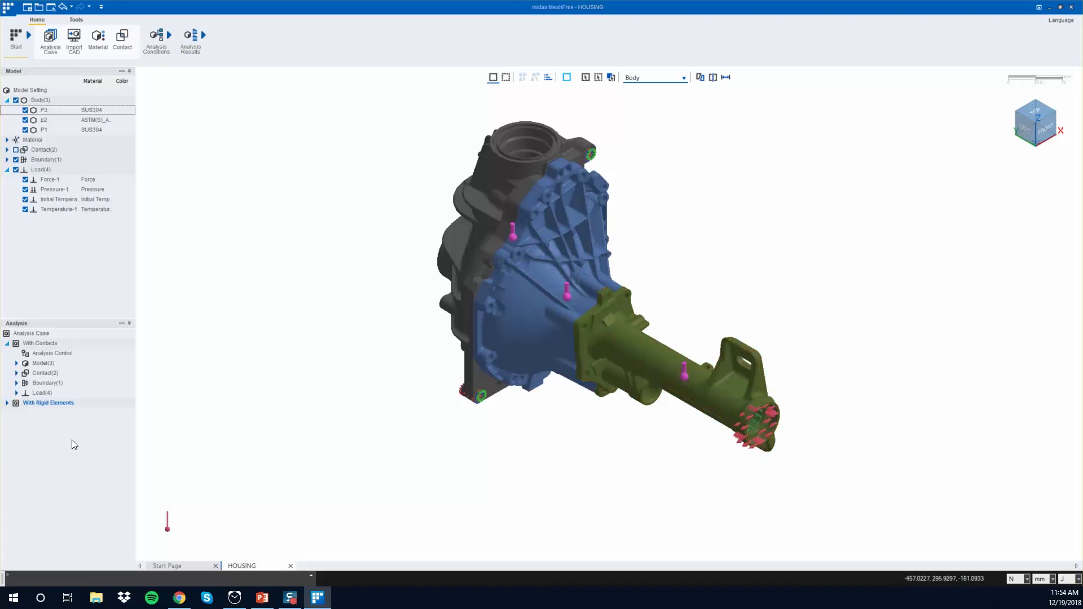
- Expand the With Rigid Elements case and set the feature angle to 50 degrees
left_click(7, 403)
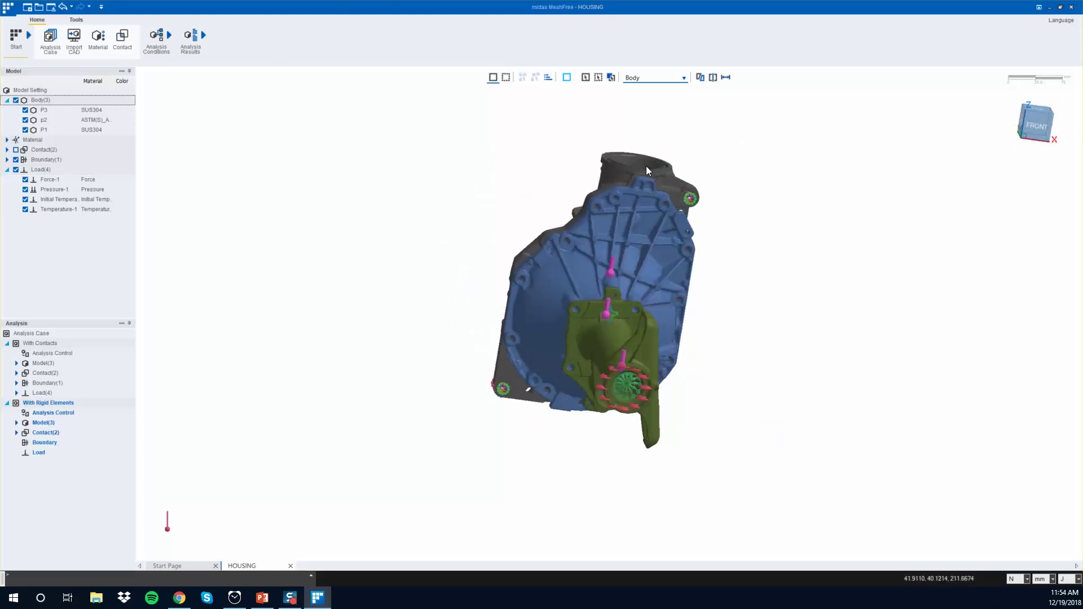
scroll(641, 186, "up", 2)
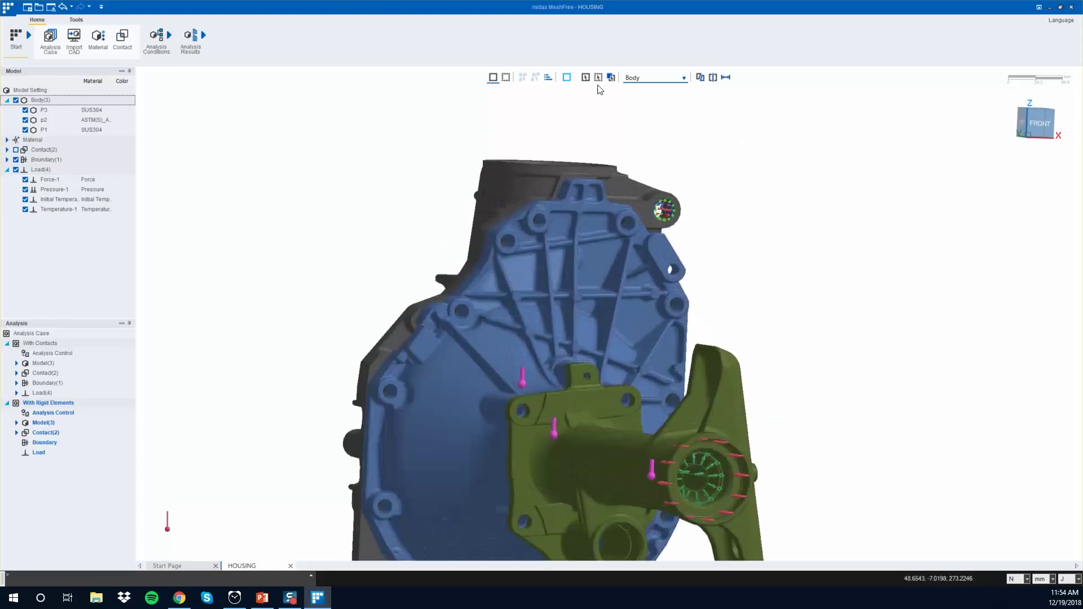
left_click(545, 79)
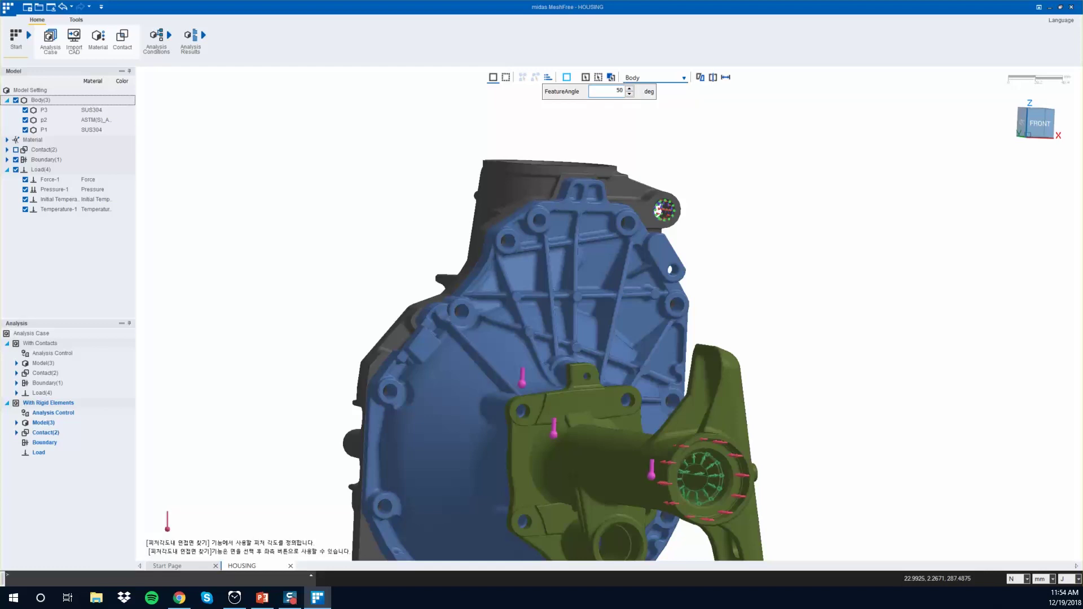
key("Return")
- Orbit the assembly, snap to the FRONT view and zoom onto the upper bolt holes
middle_click_drag(607, 227, 592, 293)
scroll(527, 363, "up", 3)
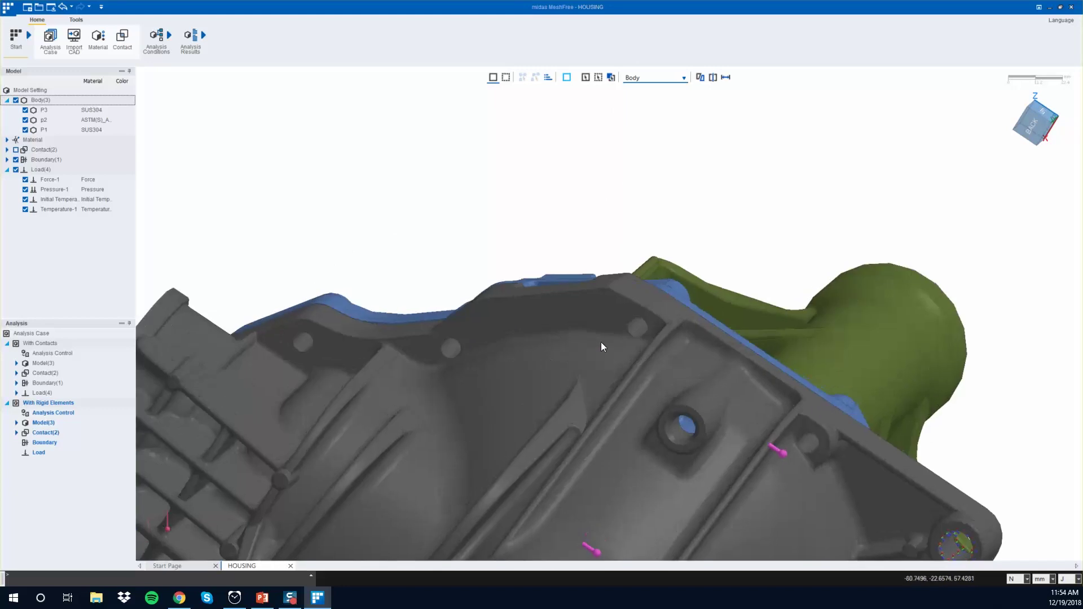
scroll(736, 285, "down", 3)
middle_click_drag(749, 273, 575, 299)
left_click(1028, 123)
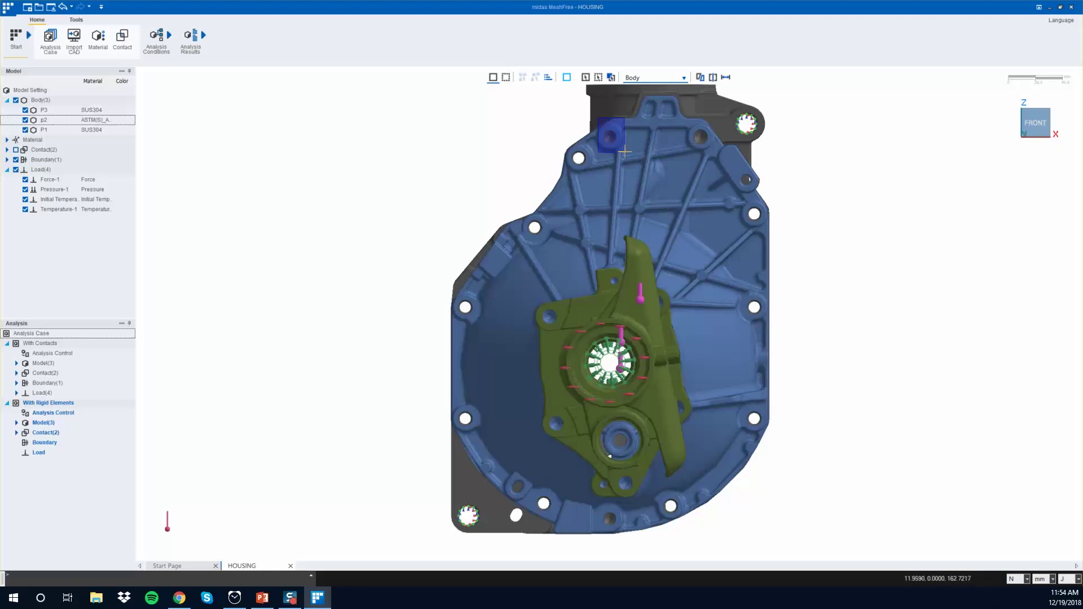
scroll(628, 152, "up", 10)
scroll(649, 166, "down", 3)
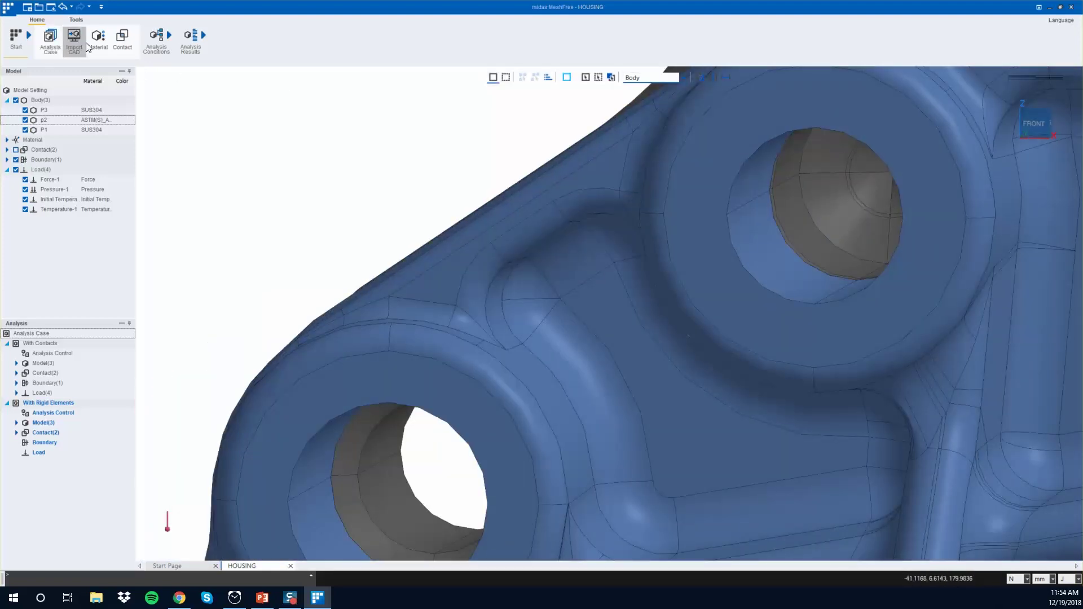
- Create a rigid link tying together all inner faces of the right bolt hole
left_click(150, 39)
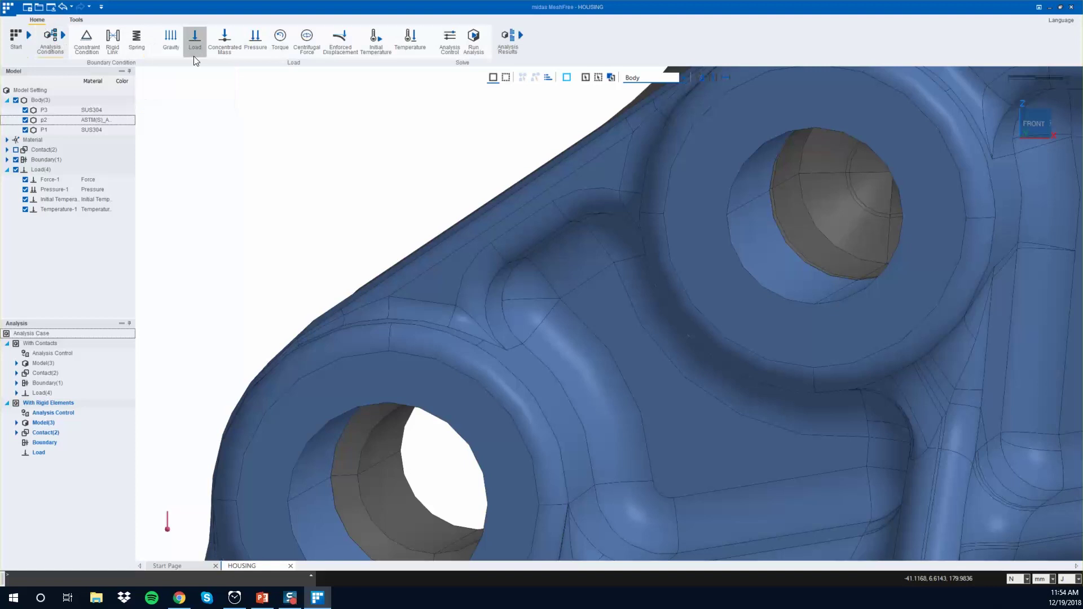
left_click(832, 189)
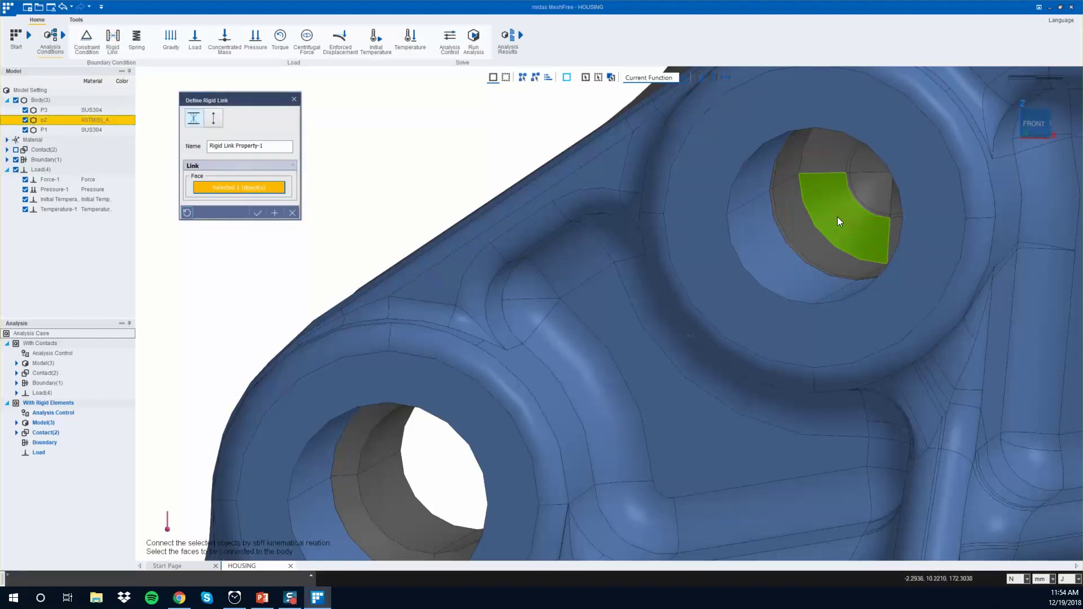
left_click(837, 217)
left_click(800, 243)
left_click(764, 282)
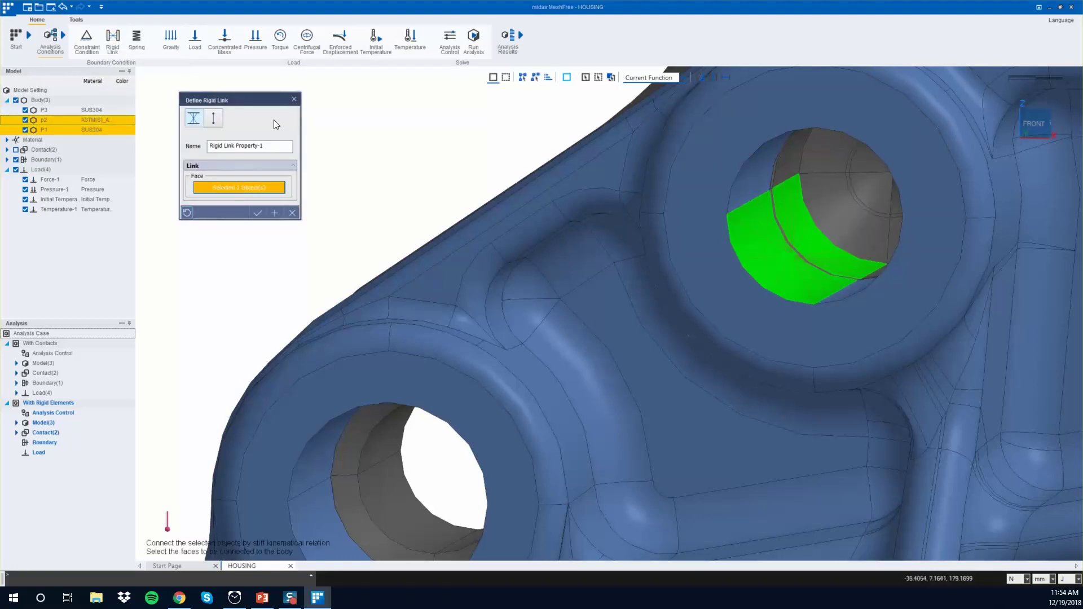
left_click(536, 79)
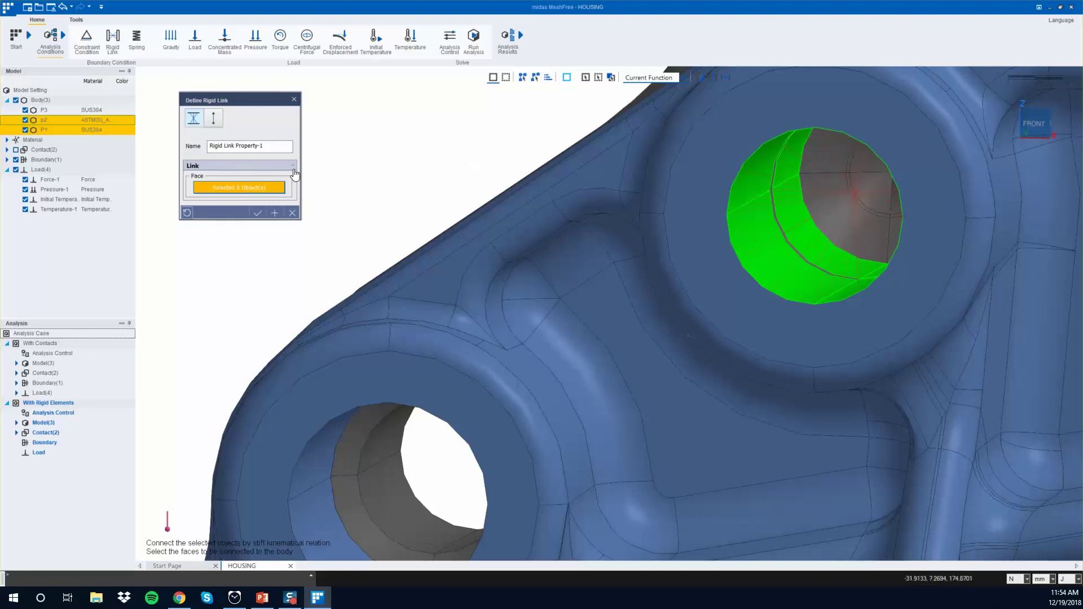
left_click(261, 211)
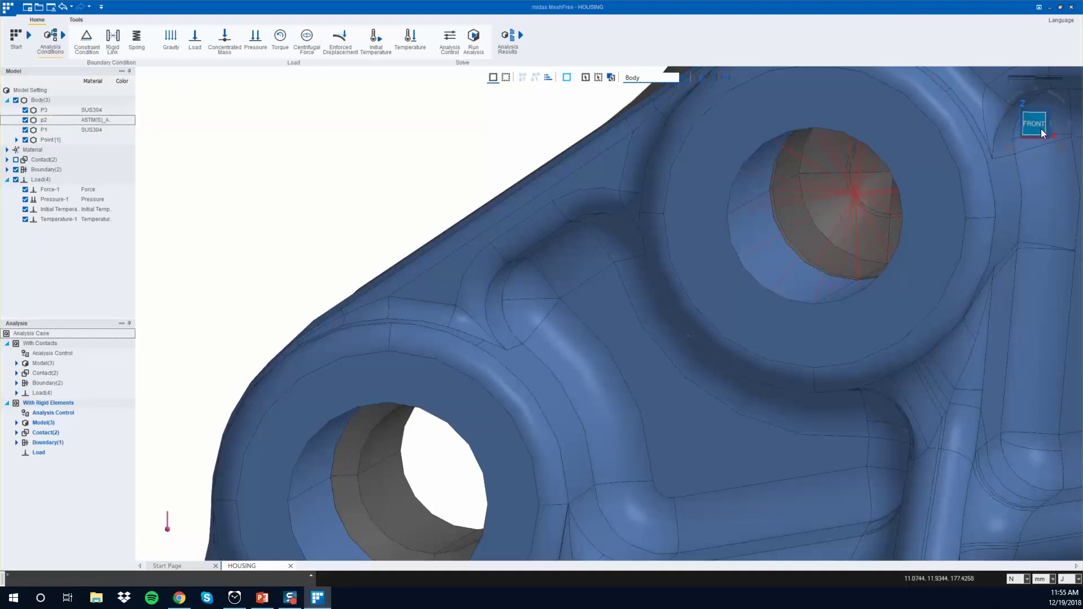
left_click(1032, 131)
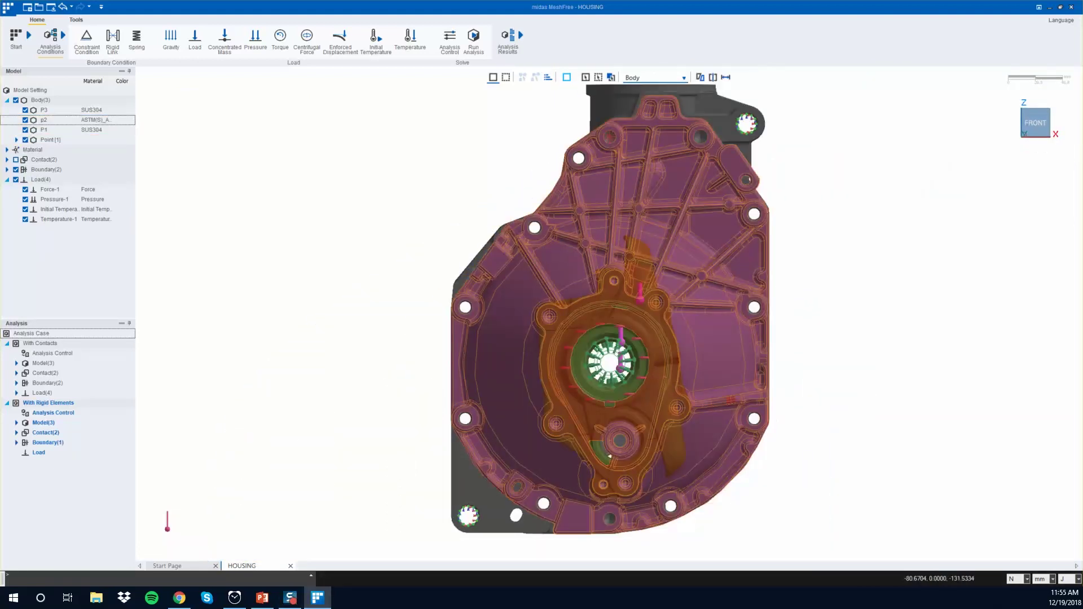
mouse_move(1060, 167)
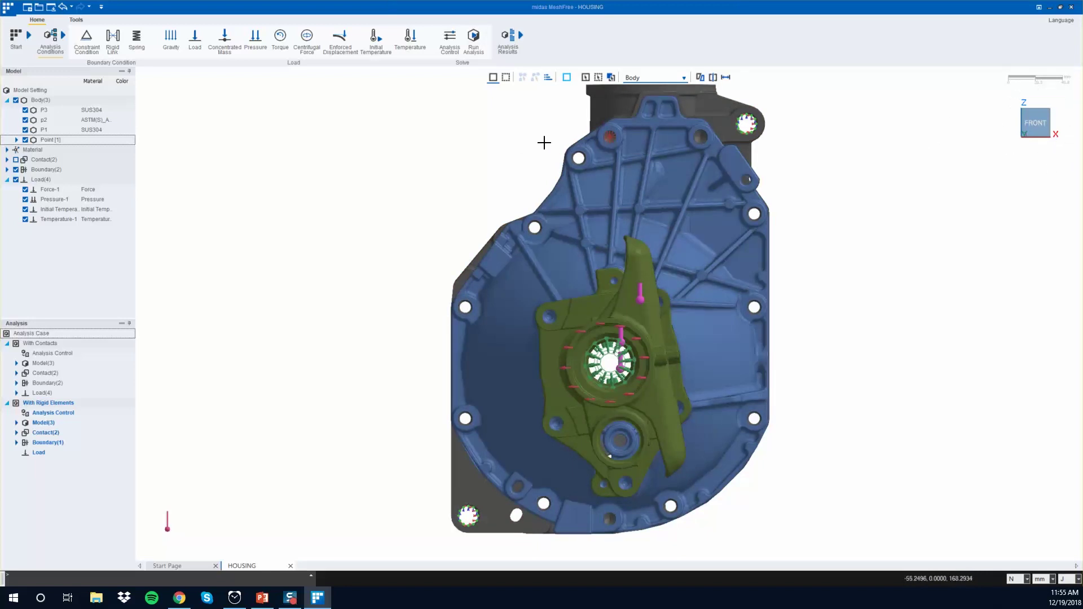
scroll(626, 186, "up", 5)
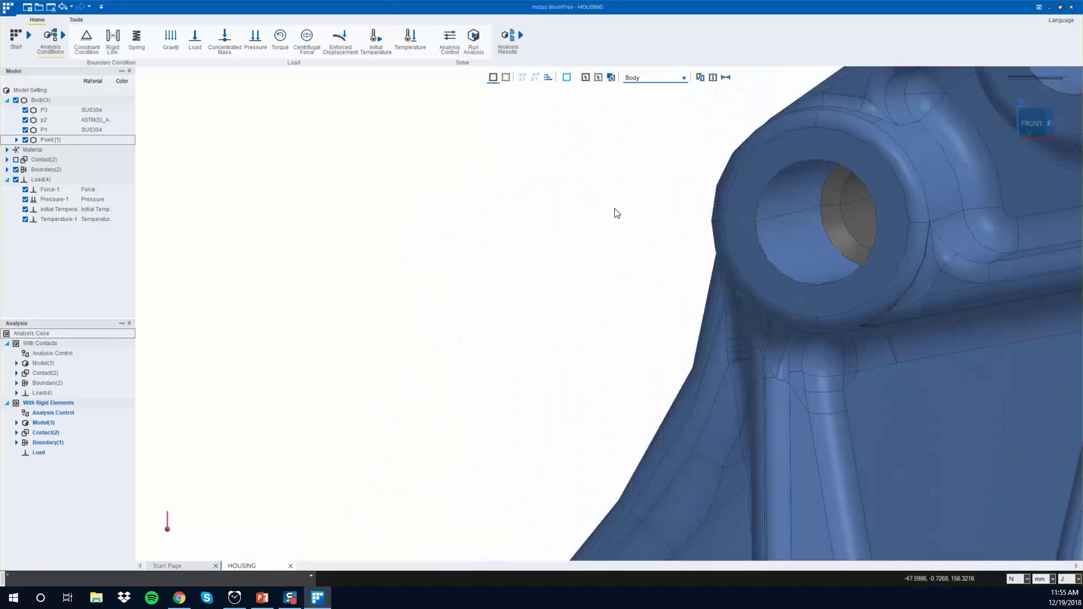
- Add rigid links at the left bolt hole and at the next hole face
left_click(113, 39)
left_click(689, 249)
left_click(649, 276)
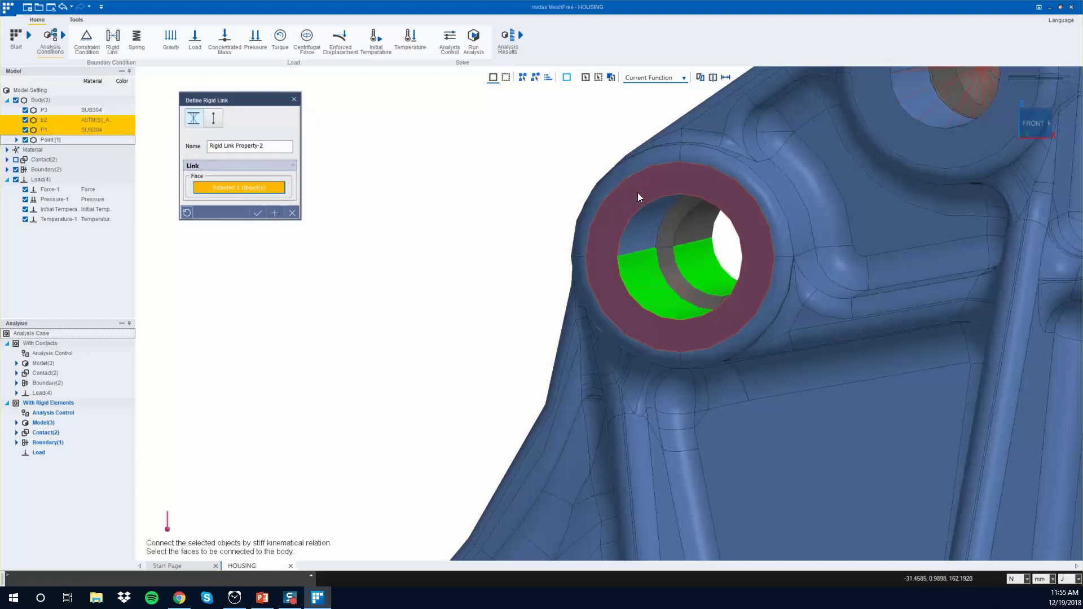
left_click(257, 213)
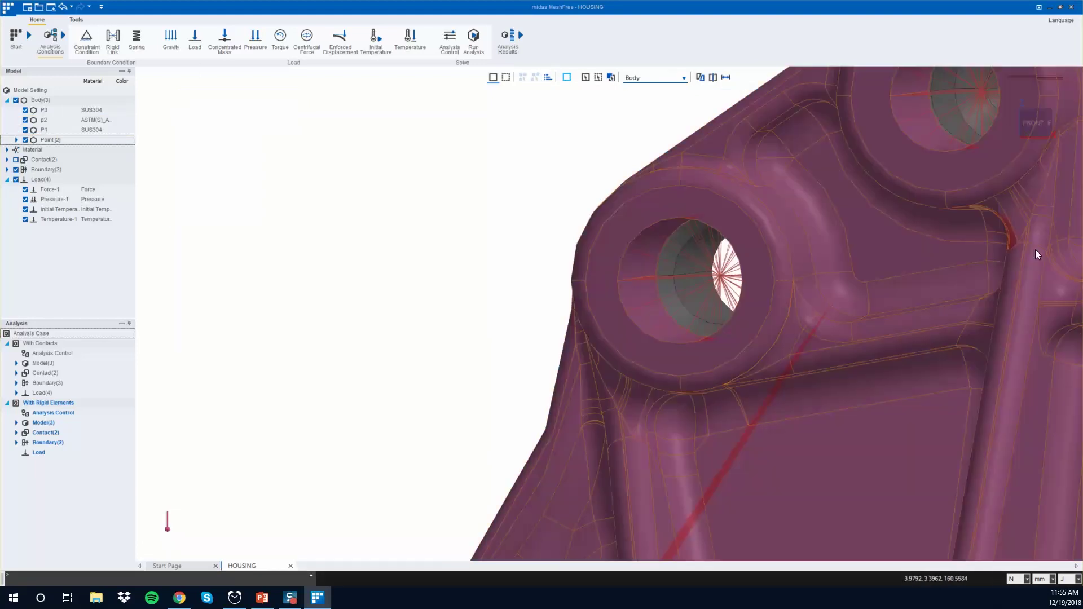
left_click(1038, 128)
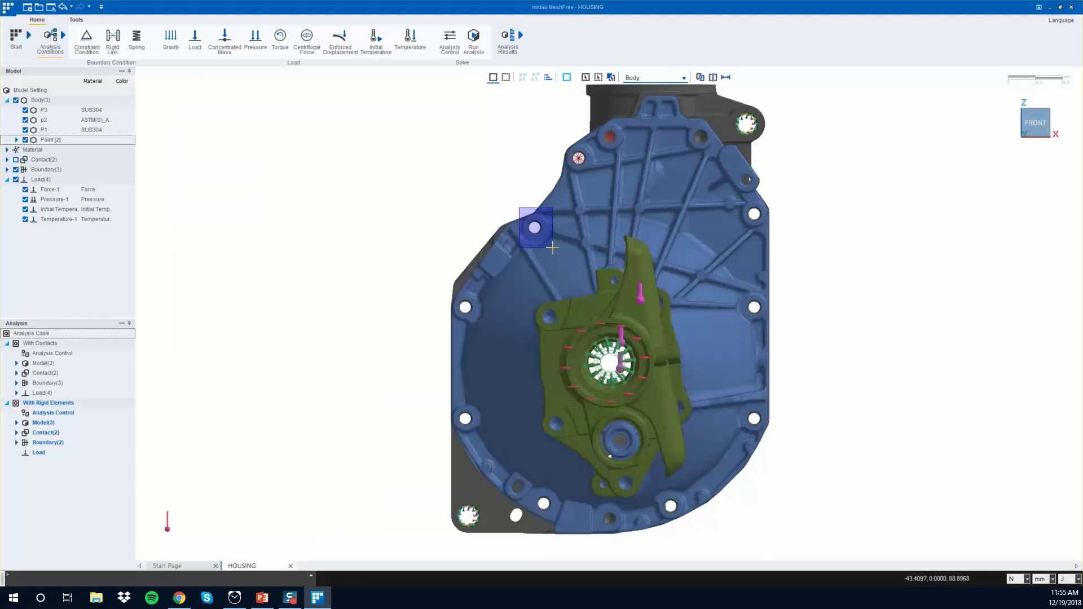
scroll(530, 226, "up", 5)
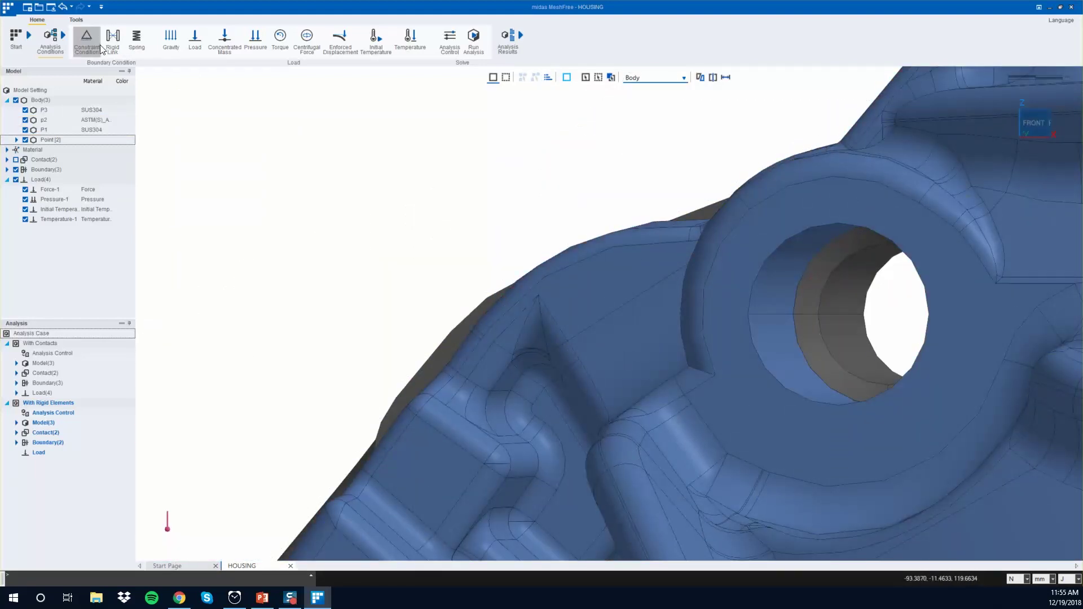
left_click(113, 40)
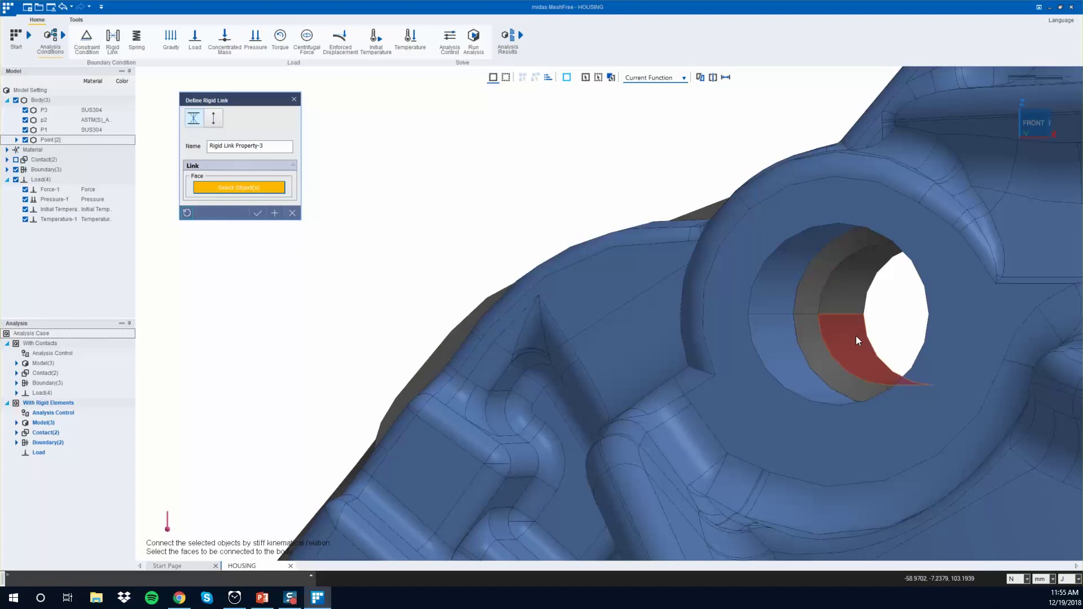
left_click(258, 213)
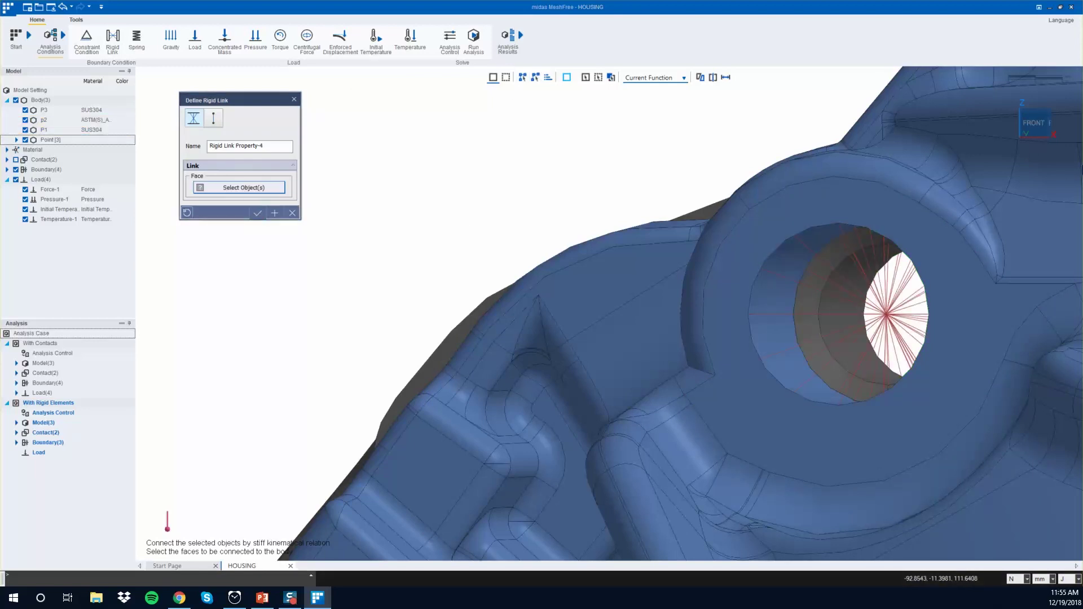
left_click(1035, 122)
left_click(1036, 123)
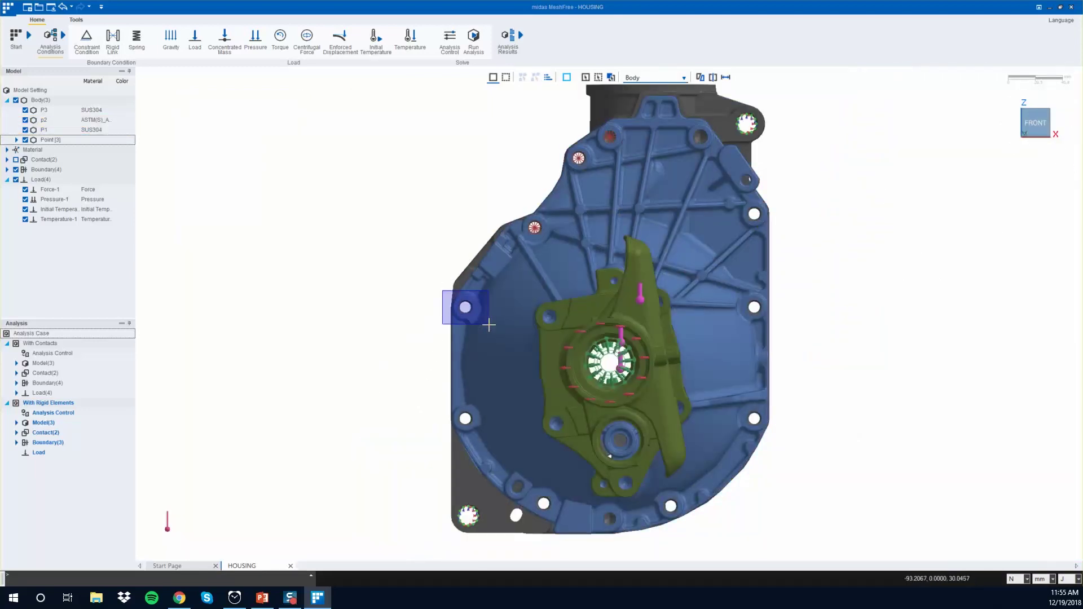
scroll(489, 326, "up", 2)
scroll(491, 327, "up", 5)
- Link the two faces of the next bolt hole with a rigid link
left_click(108, 54)
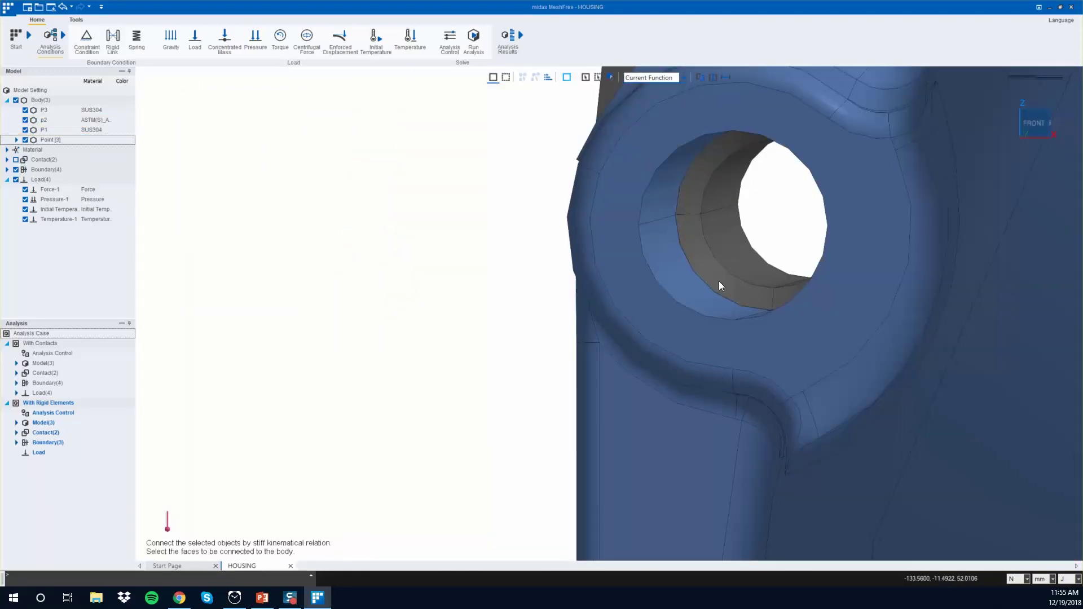
left_click(719, 281)
left_click(678, 290)
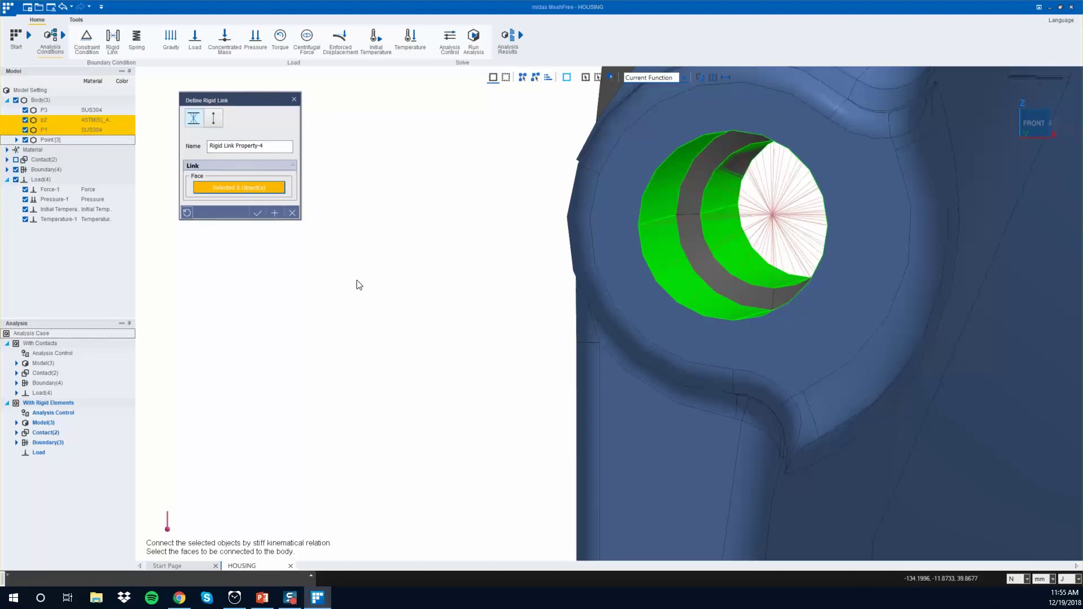
left_click(257, 213)
left_click(1012, 148)
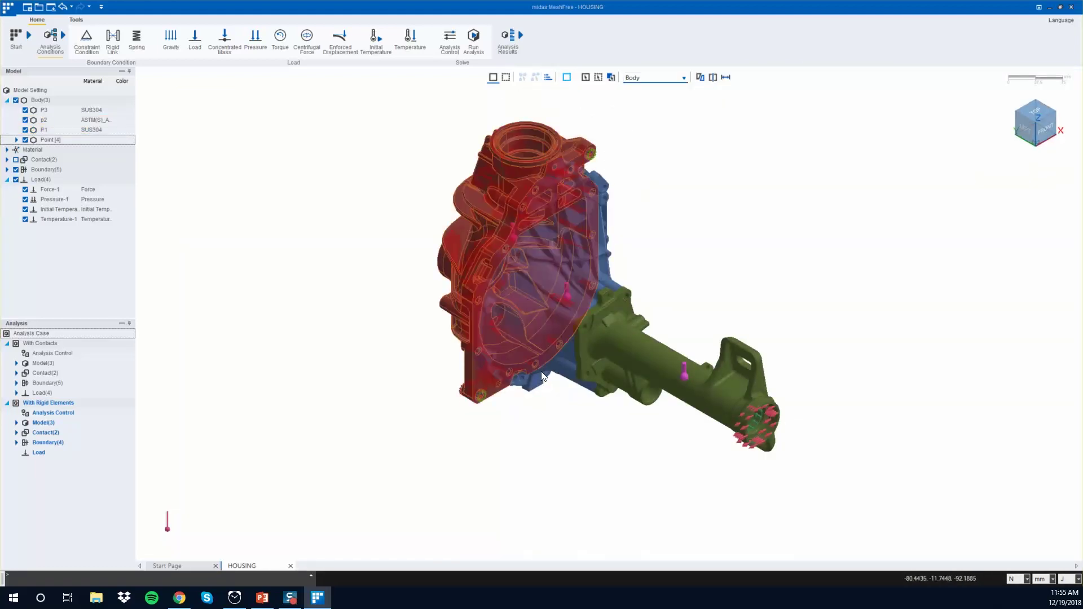
left_click_drag(448, 407, 499, 440)
- Add a rigid link at the lower-left bolt hole covering both full face rings
left_click(113, 39)
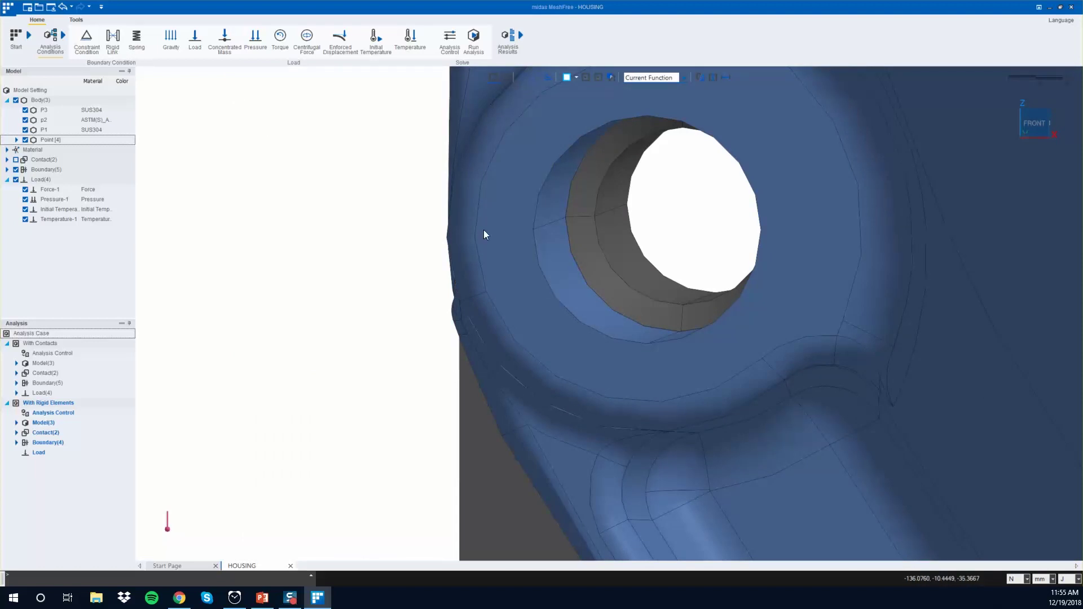
left_click(612, 231)
left_click(570, 312)
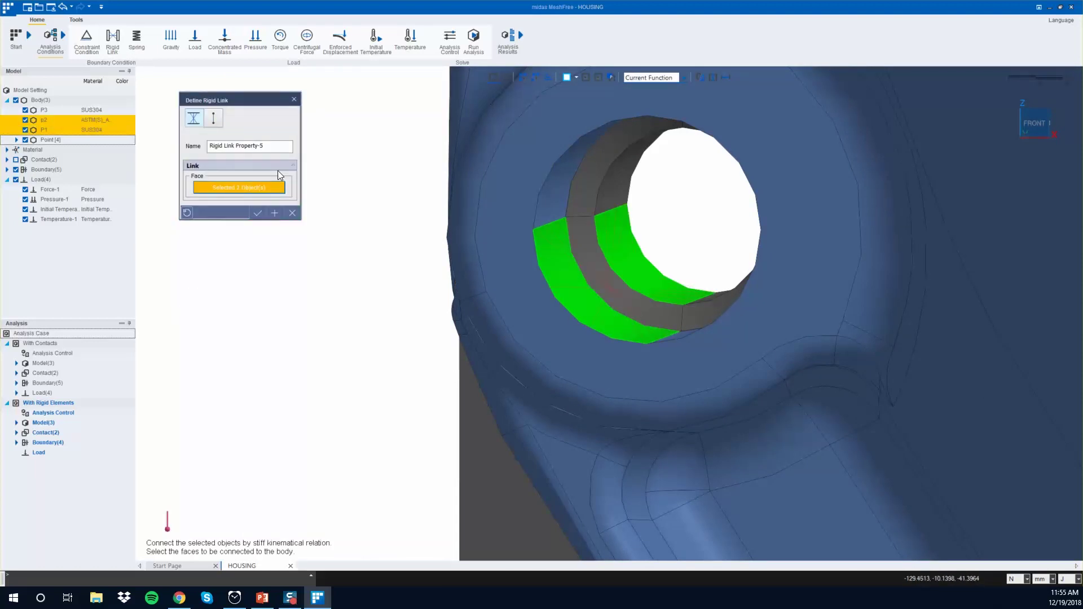
double_click(558, 169)
left_click(257, 214)
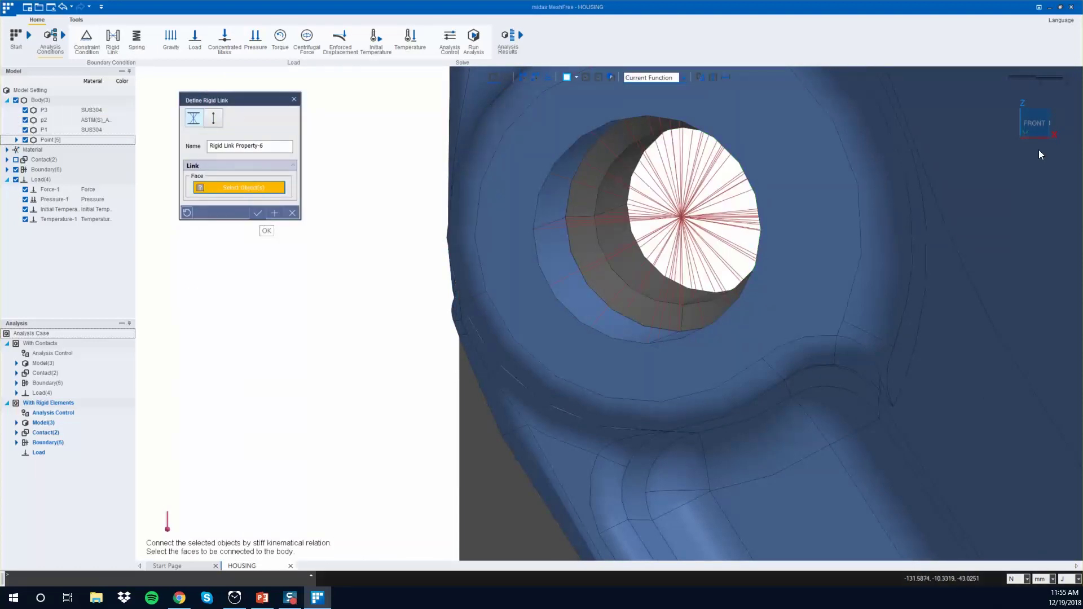
left_click(1055, 150)
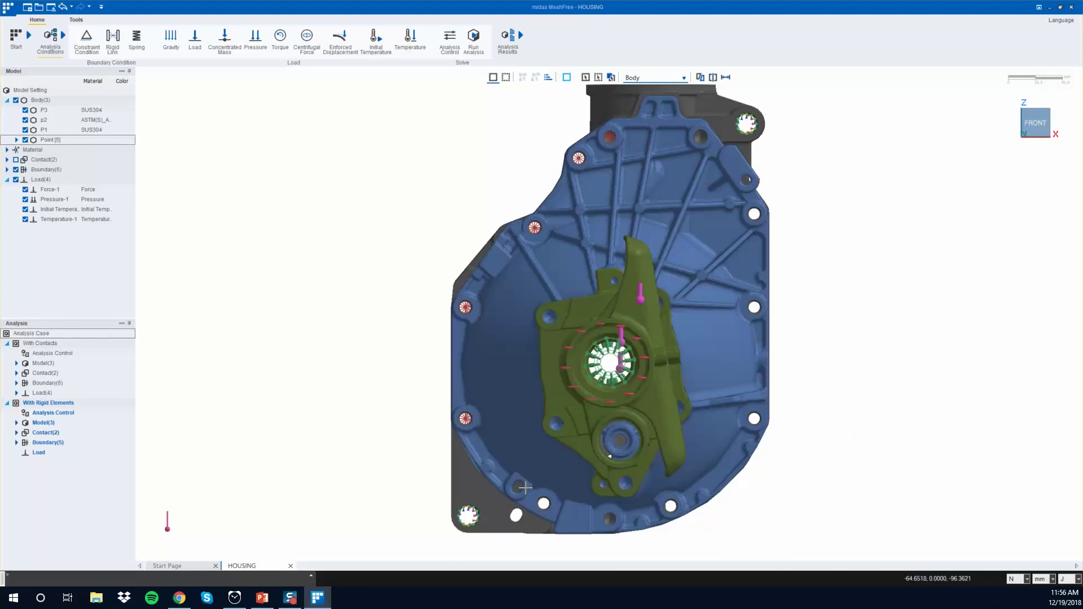
scroll(600, 503, "up", 5)
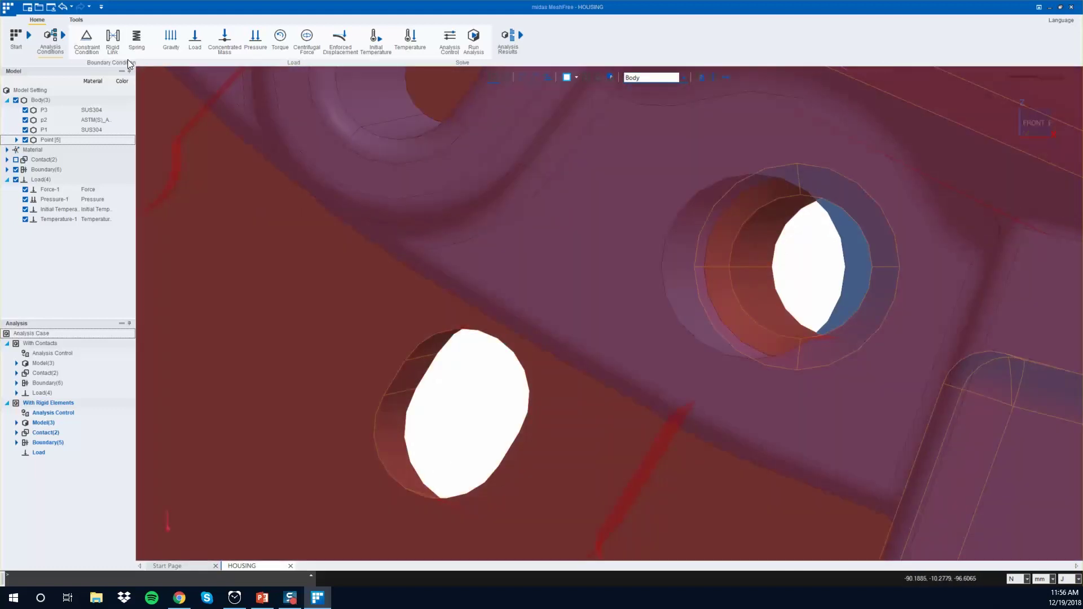
- Create rigid links joining the inner and outer faces of the lower hole and another bolt hole
key("space")
left_click(781, 310)
left_click(682, 323)
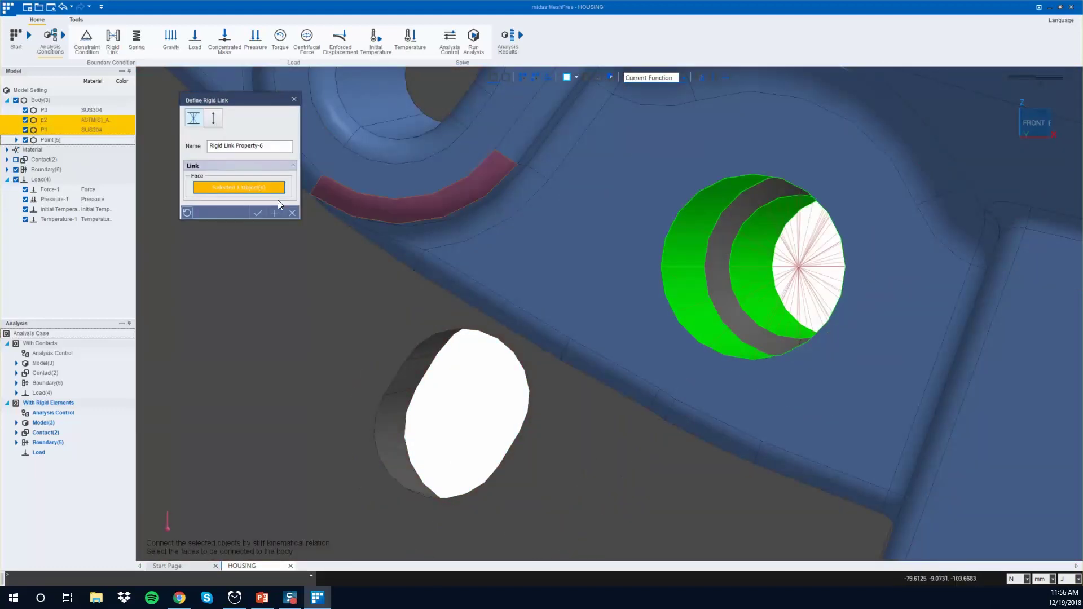
left_click(257, 213)
left_click(1064, 149)
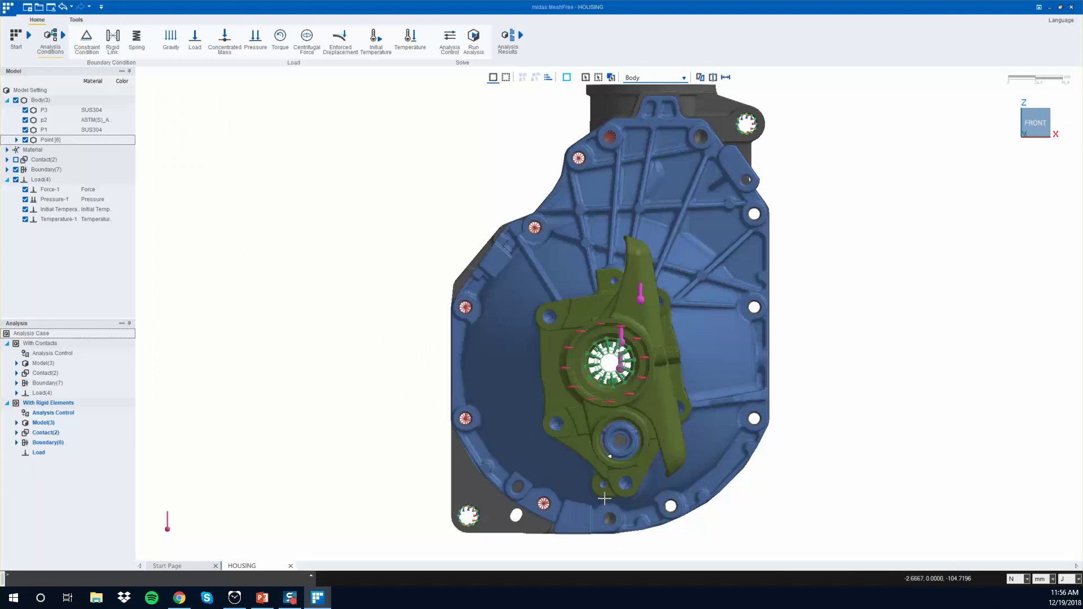
scroll(656, 508, "up", 6)
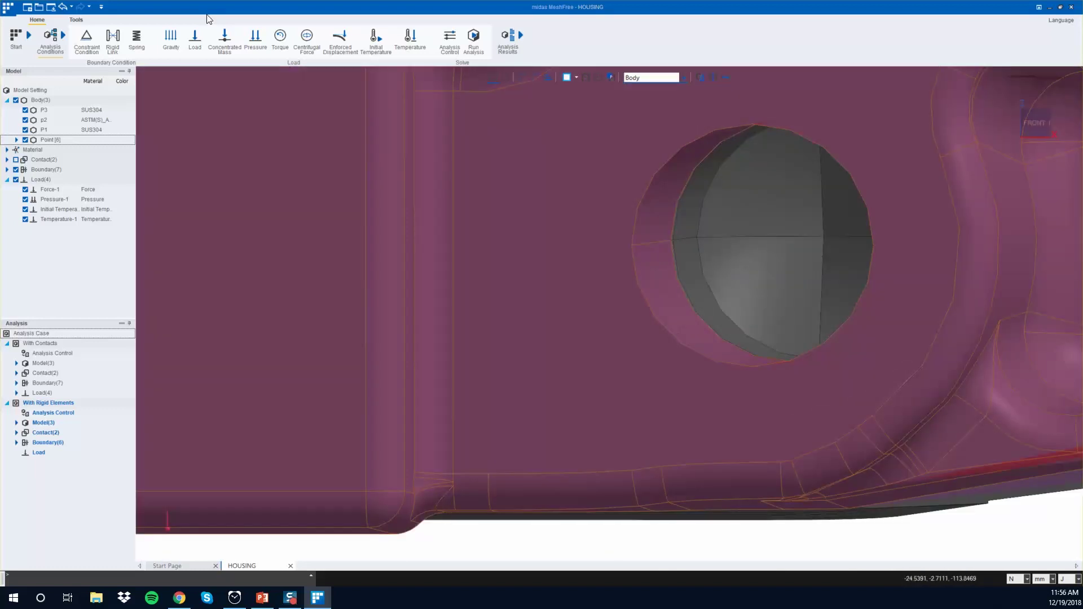
left_click(113, 38)
left_click(695, 269)
left_click(652, 265)
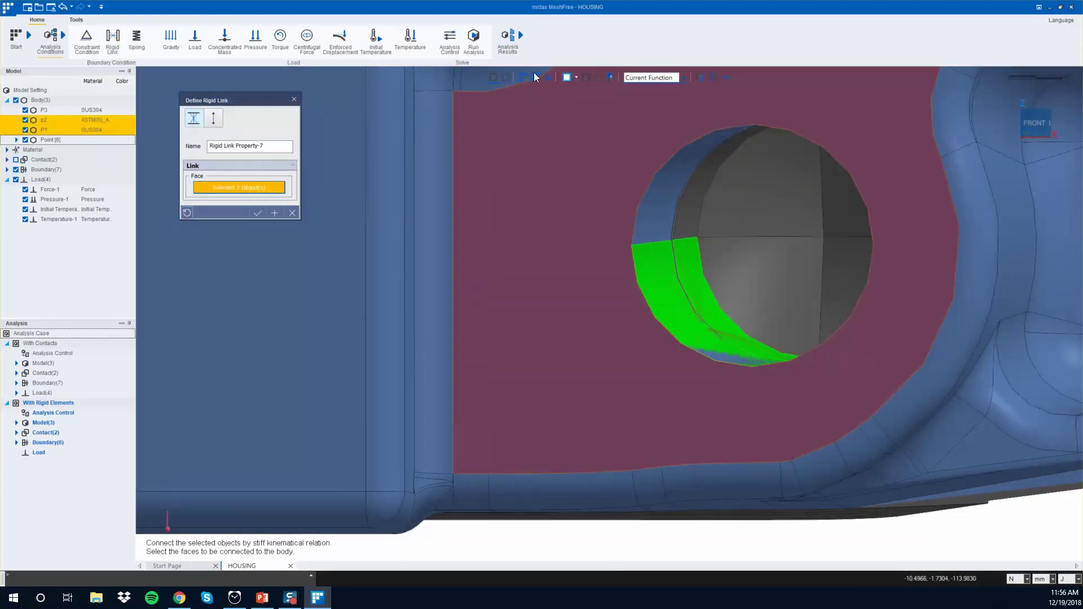
left_click(259, 212)
left_click(1035, 122)
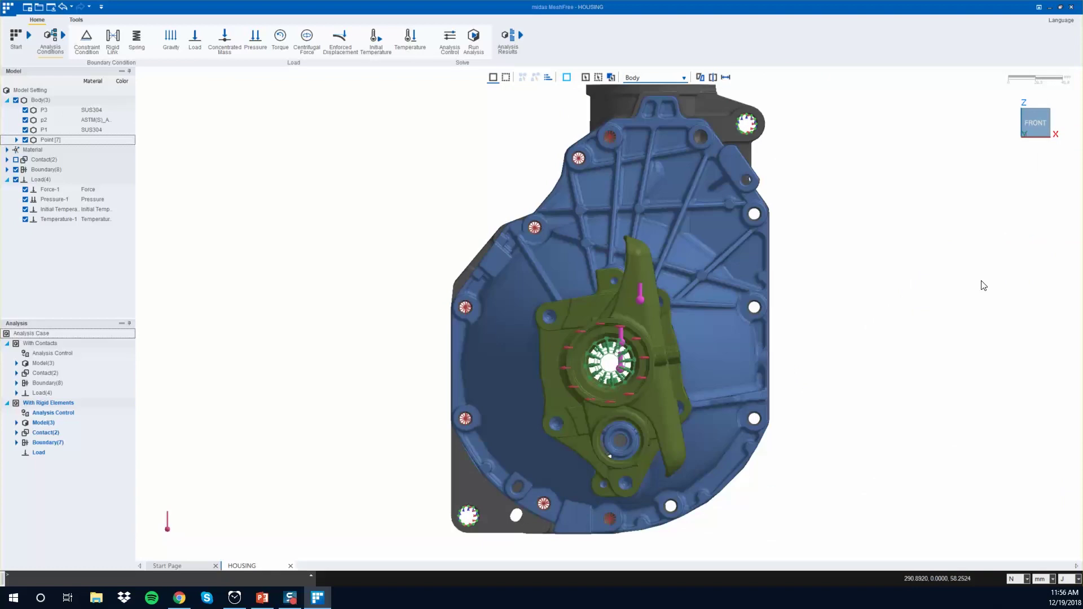
scroll(699, 520, "up", 6)
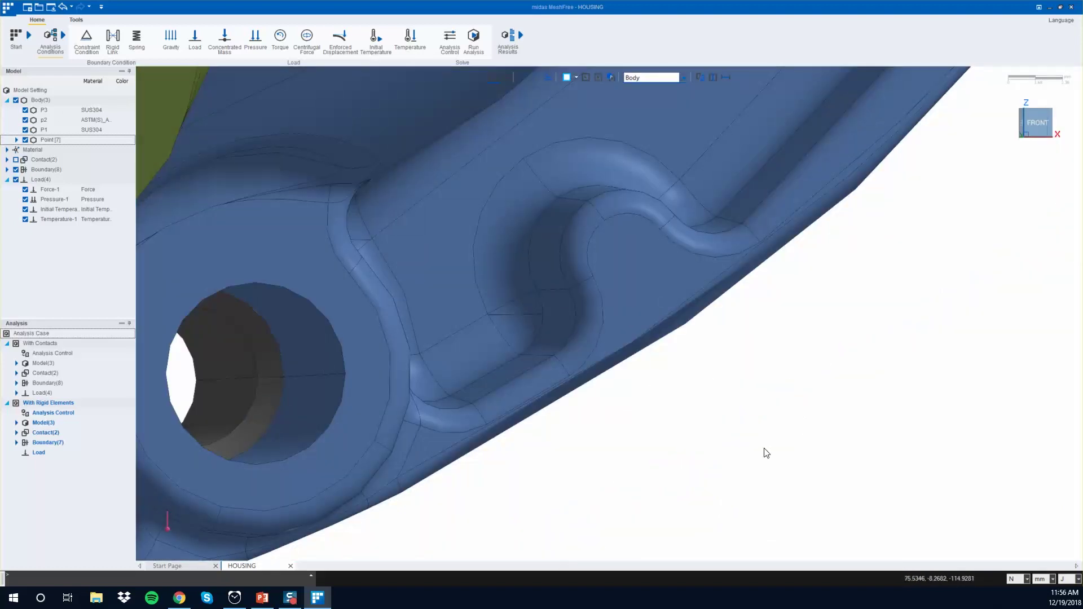
- Add a rigid link joining all four faces of the lower-right hole
left_click(112, 38)
left_click(226, 324)
left_click(292, 319)
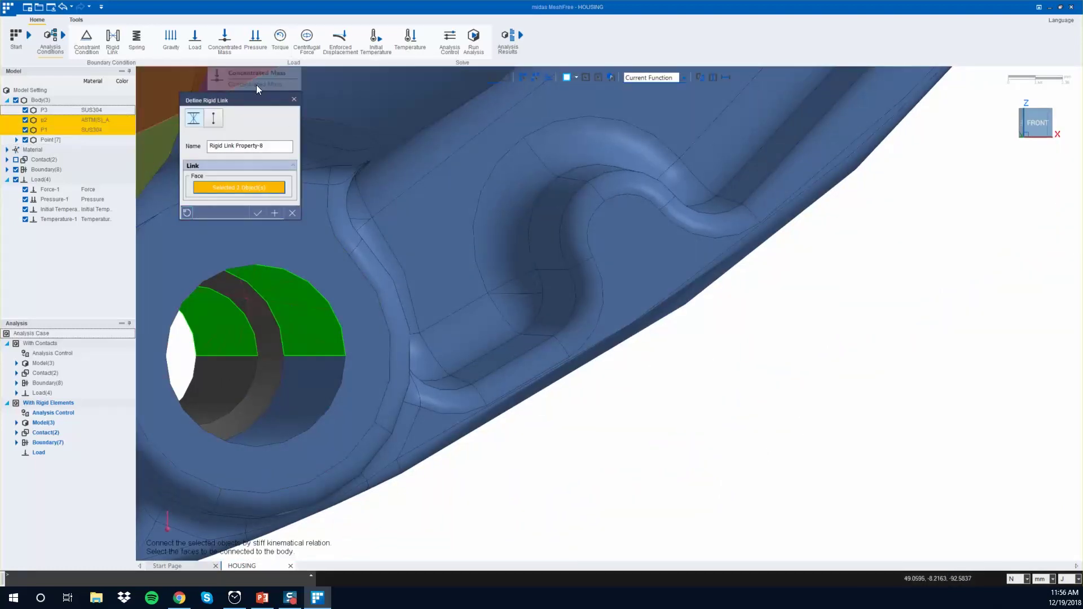
left_click(226, 395)
left_click(313, 394)
left_click(258, 213)
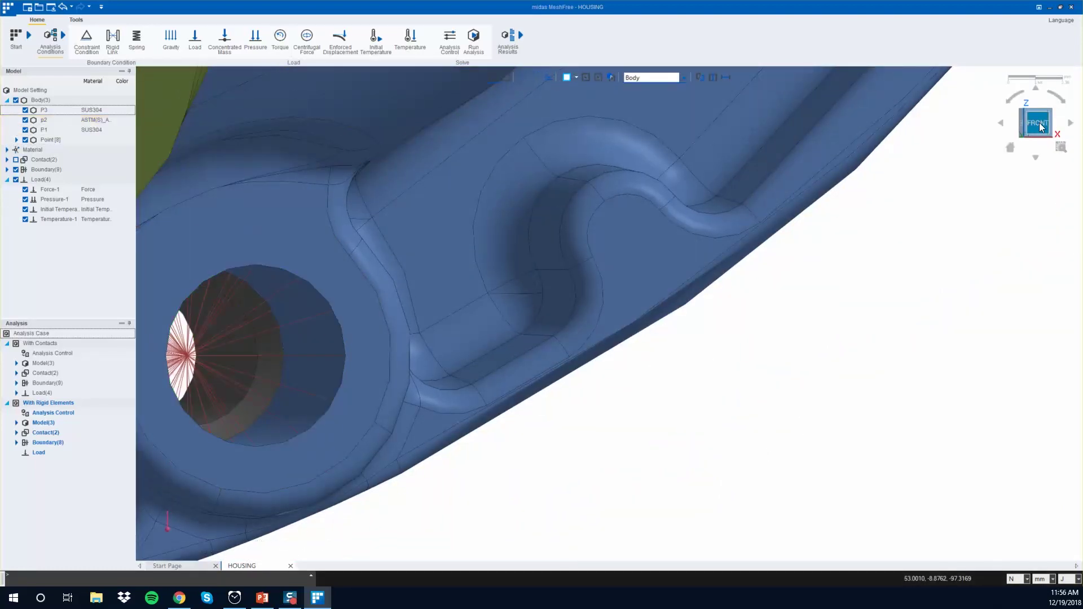
left_click(1040, 127)
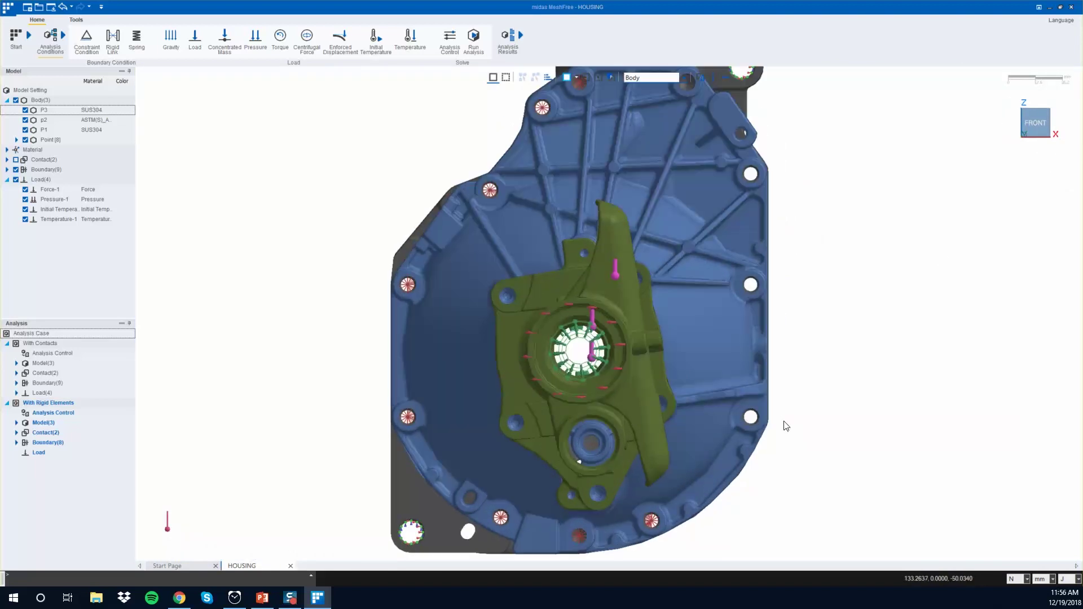
scroll(787, 426, "up", 10)
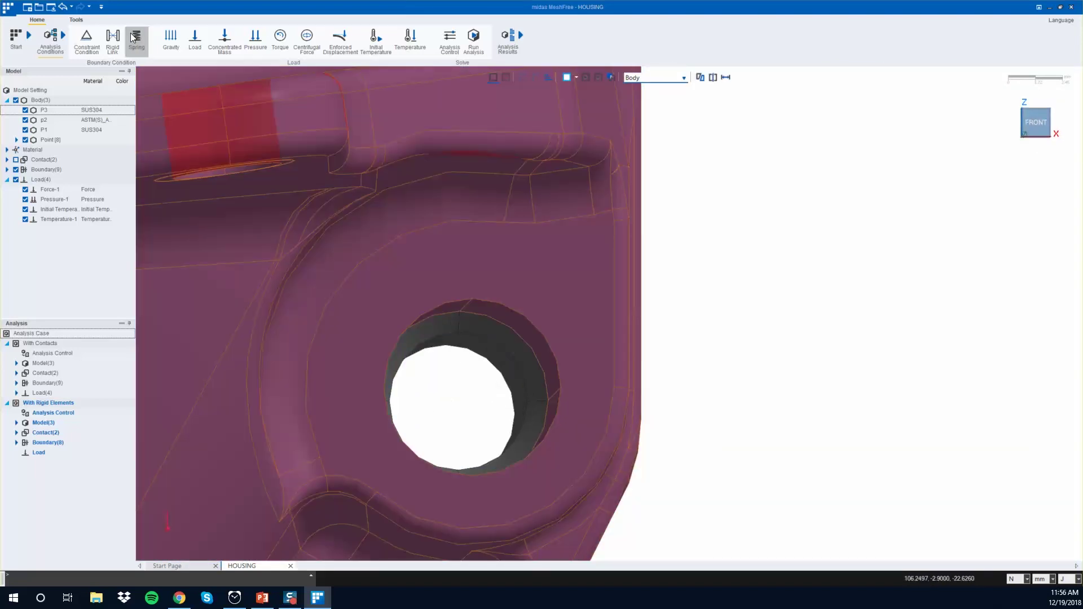
- Create rigid links on the faces of two mounting holes
left_click(113, 39)
left_click(524, 331)
left_click(498, 360)
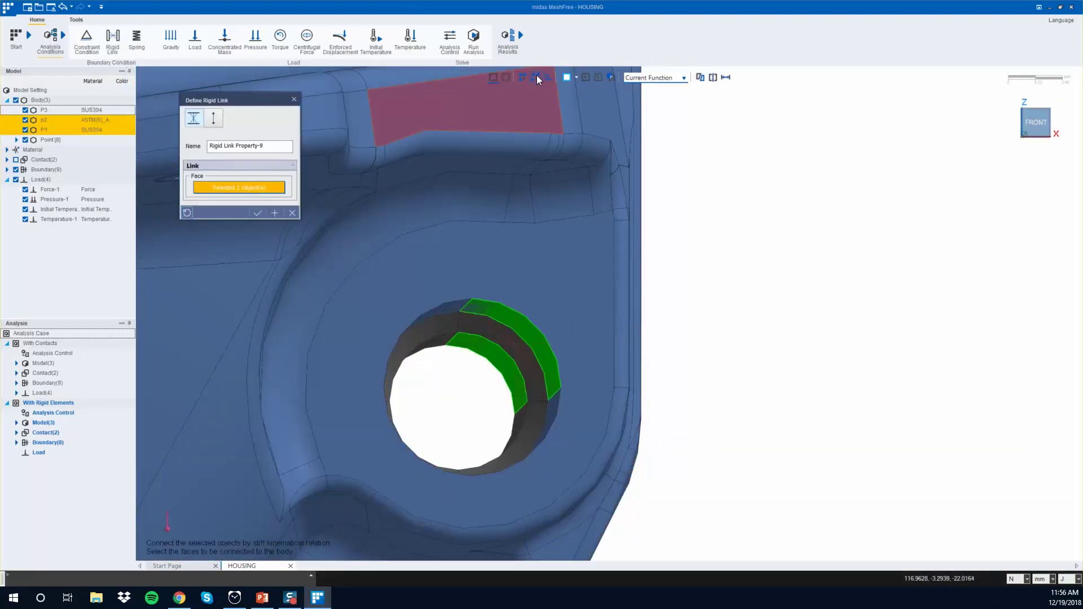
left_click(257, 213)
left_click(1060, 149)
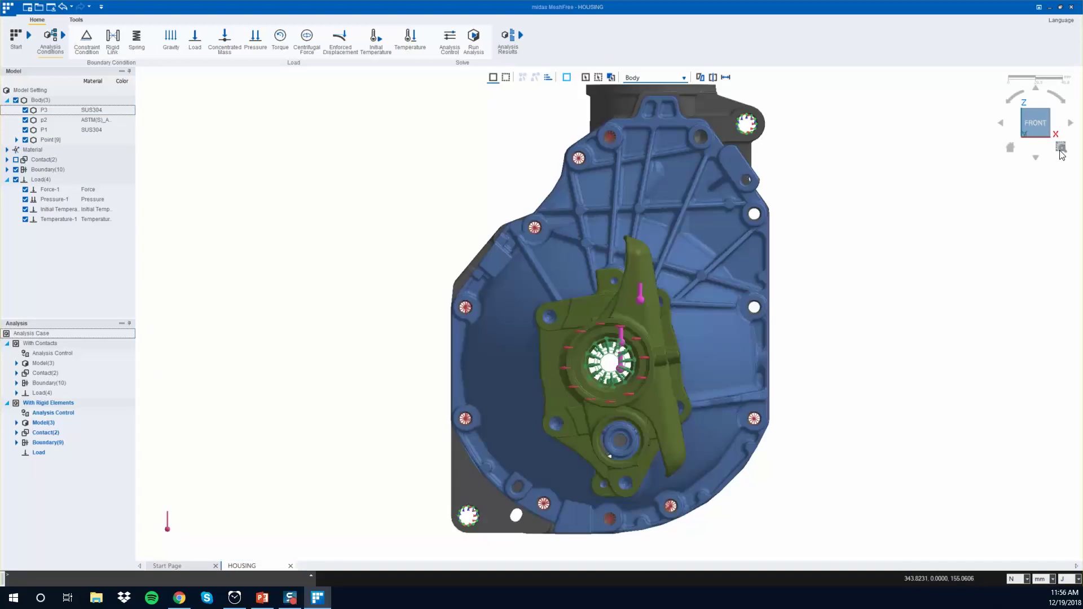
scroll(793, 290, "up", 10)
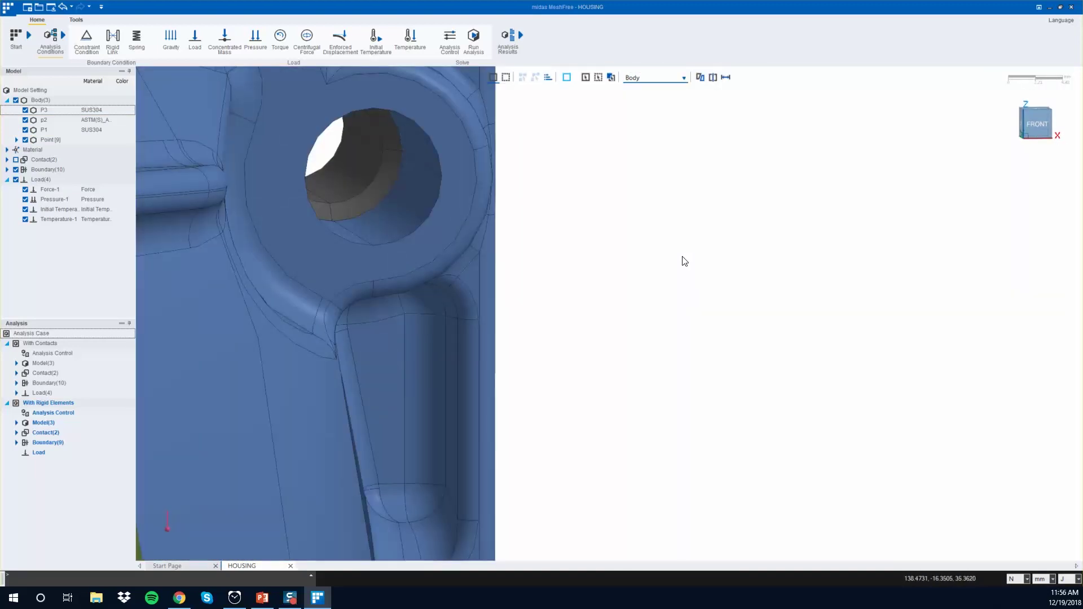
left_click(113, 39)
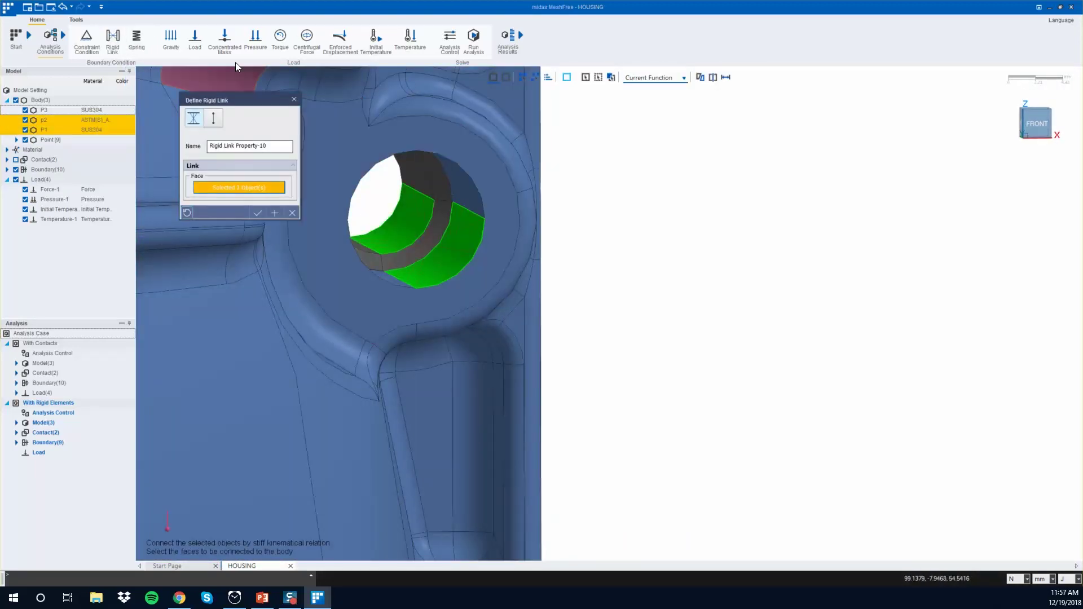
left_click(257, 213)
left_click(1041, 118)
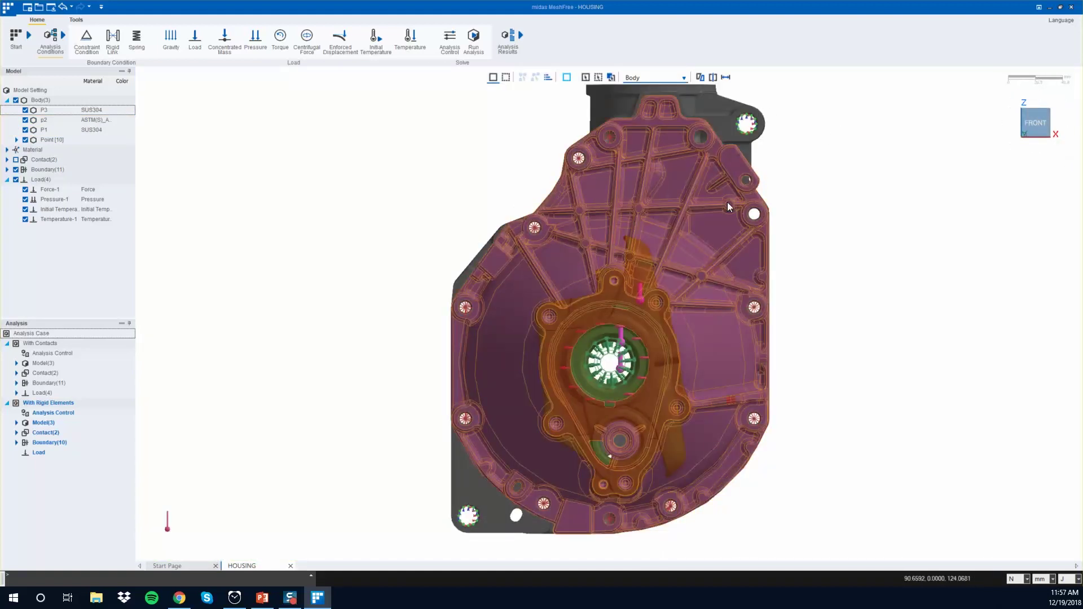
scroll(781, 233, "up", 8)
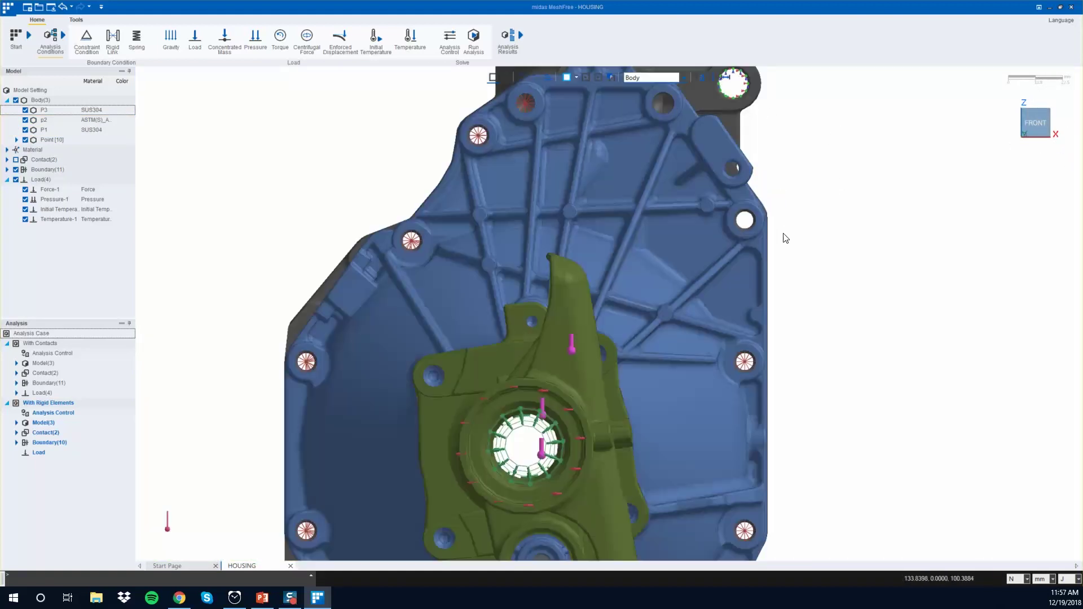
scroll(625, 316, "down", 4)
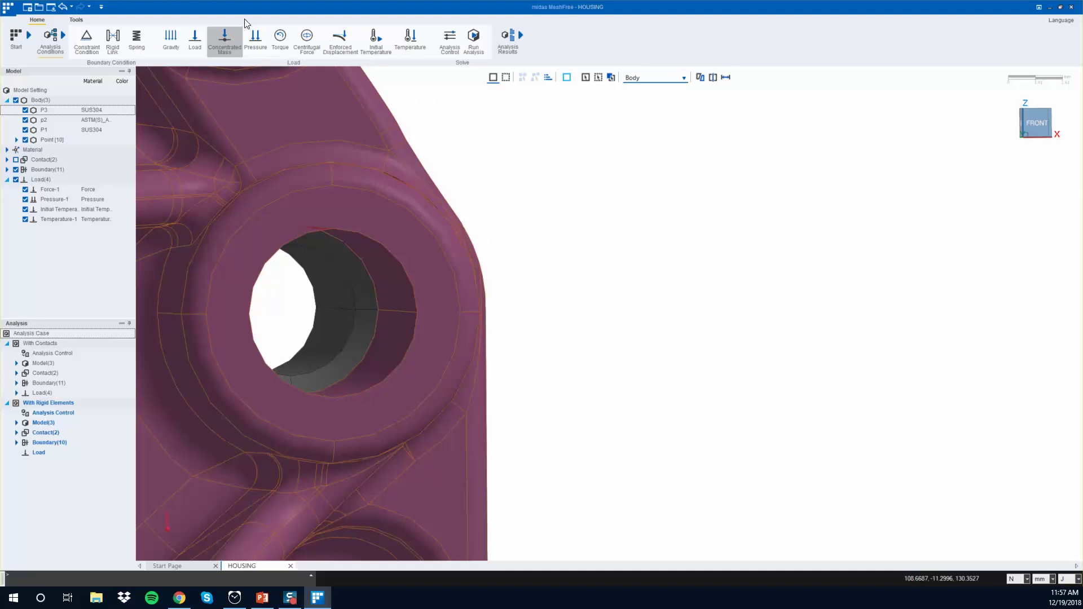
- Add a rigid link joining two faces of the upper-right hole
left_click(113, 42)
left_click(325, 282)
left_click(378, 270)
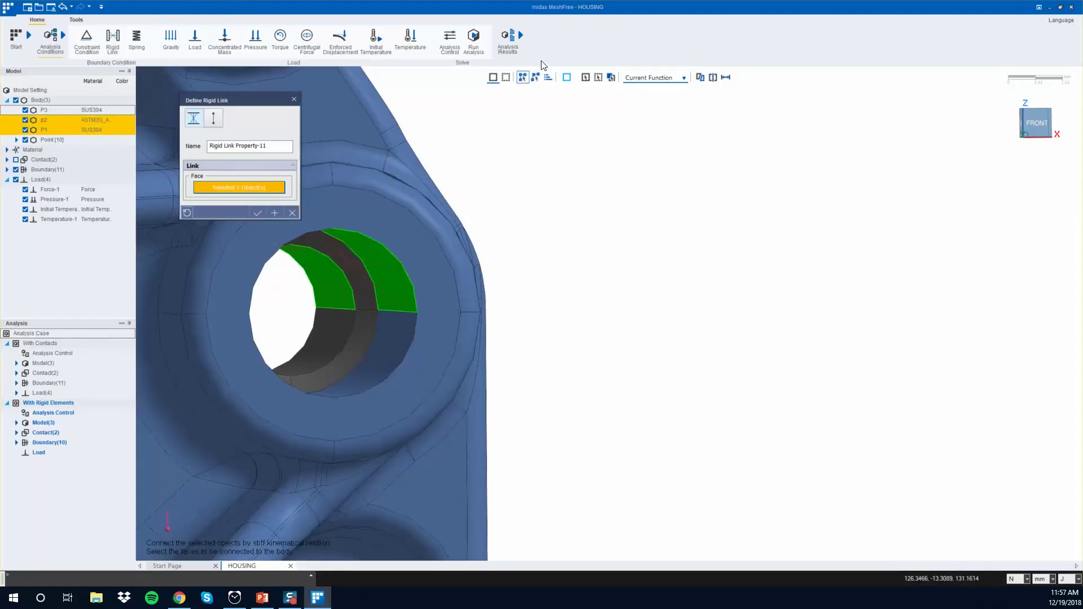
left_click(257, 213)
left_click(1041, 127)
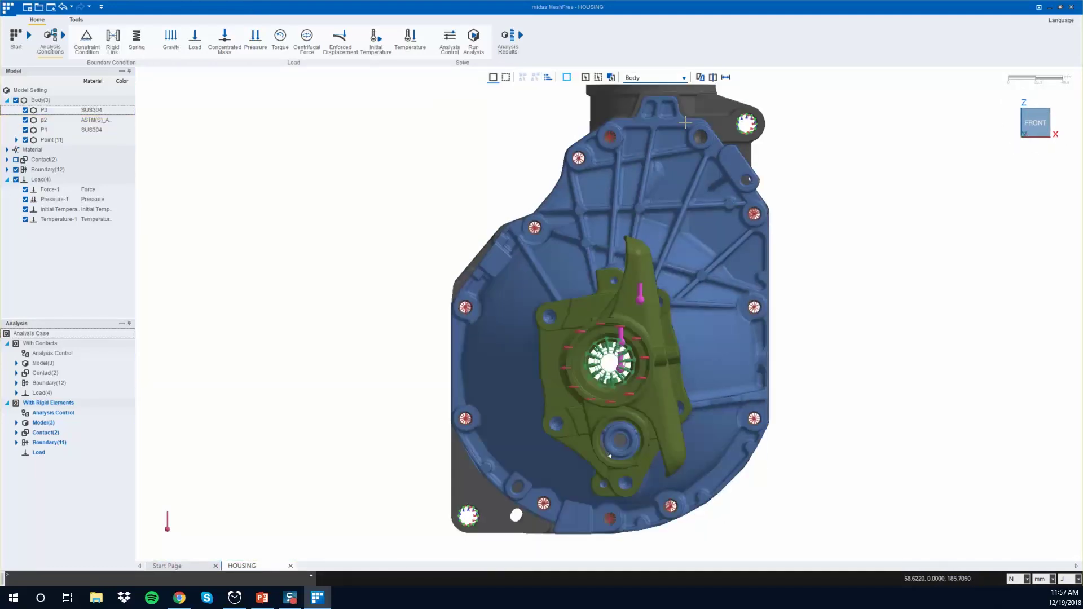
scroll(692, 172, "up", 5)
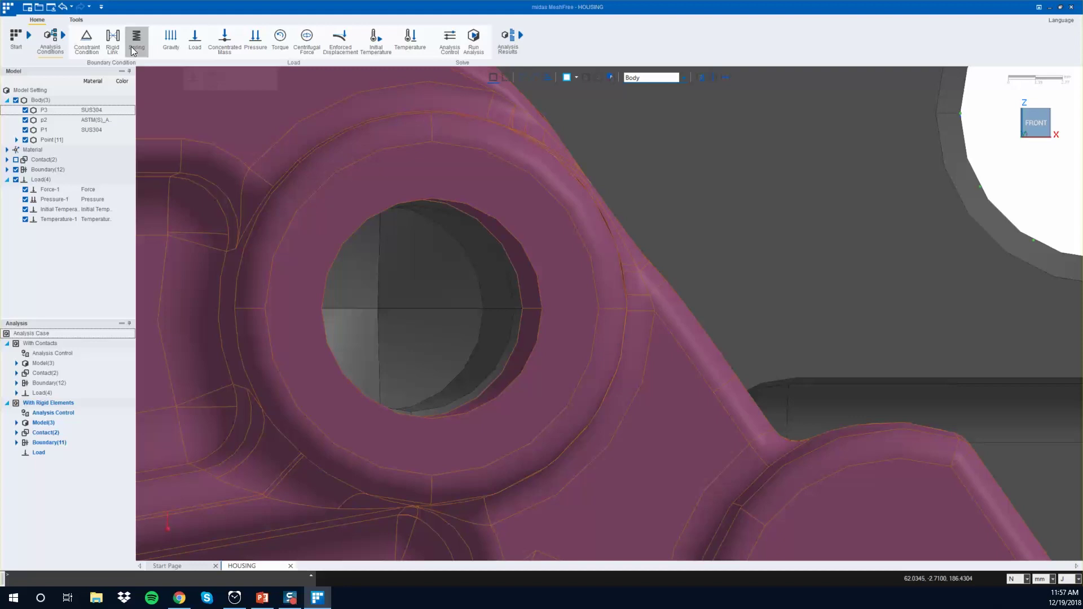
- Link the upper hole's face to its mating bracket face, then zoom out to the full assembly
left_click(114, 43)
left_click(495, 282)
left_click(529, 275)
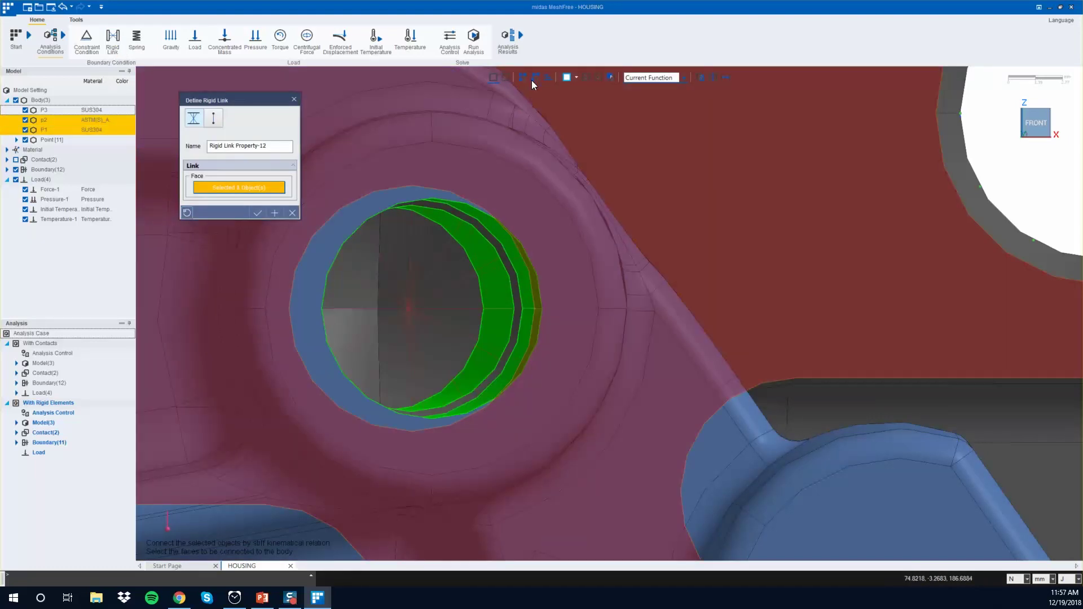
left_click(257, 212)
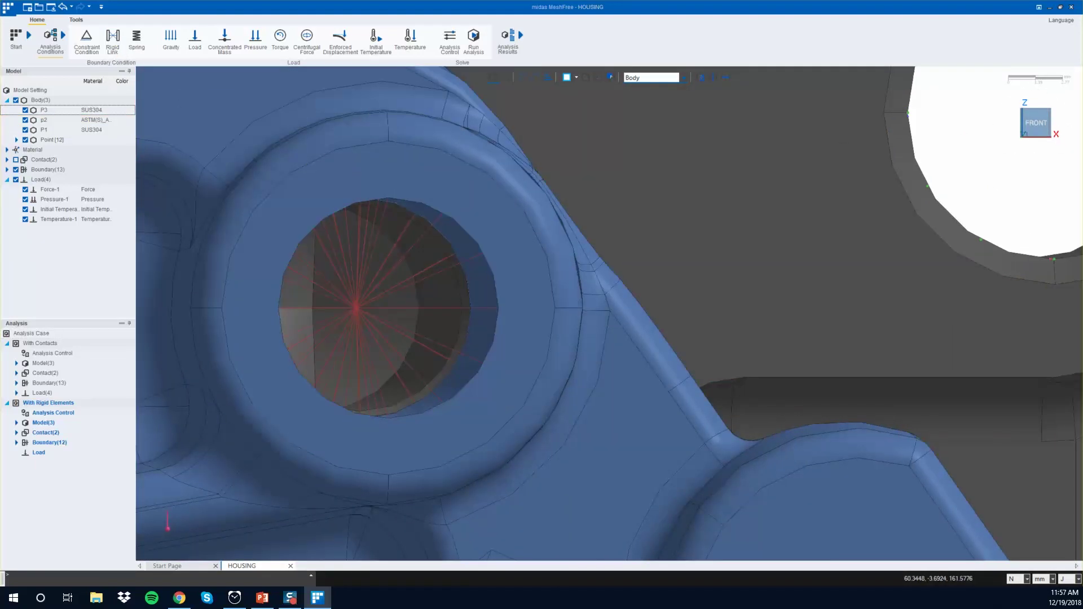
scroll(590, 395, "down", 10)
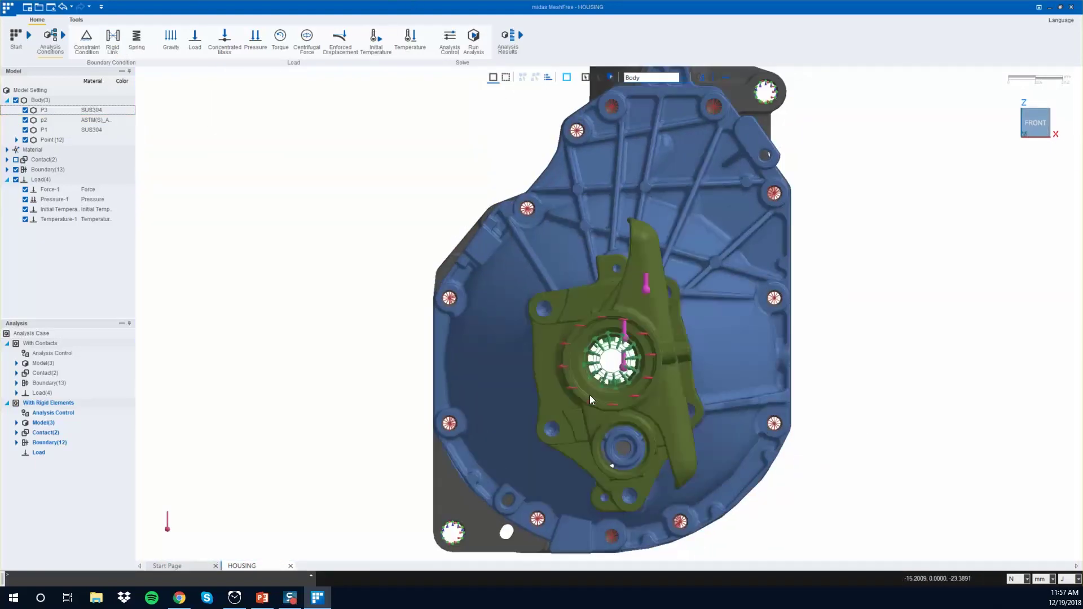
scroll(679, 271, "down", 1)
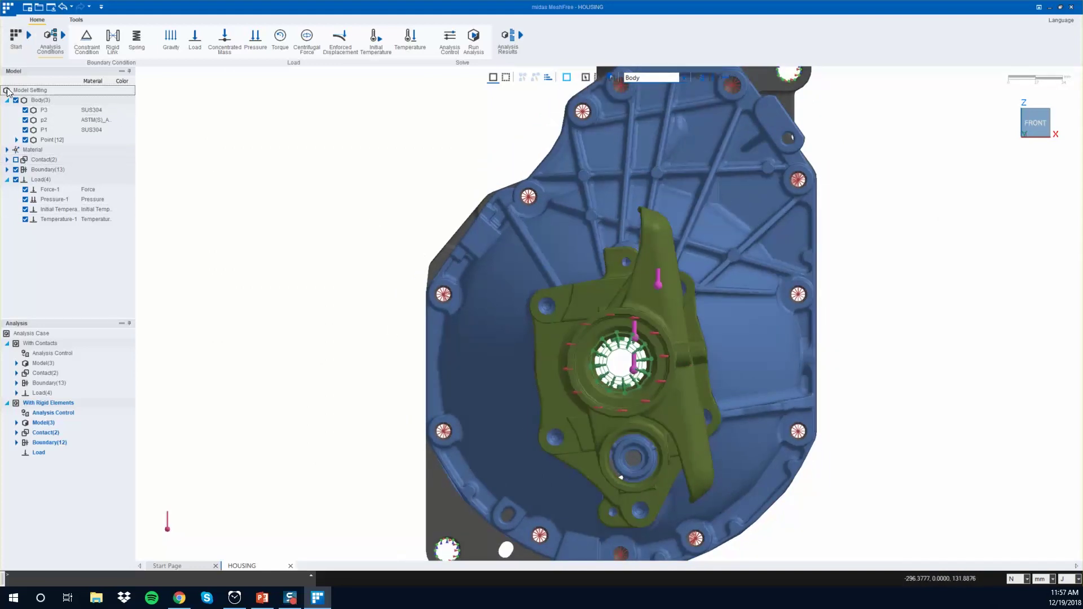
- Create rigid links for the lug hole and the adjacent right hole
left_click(121, 38)
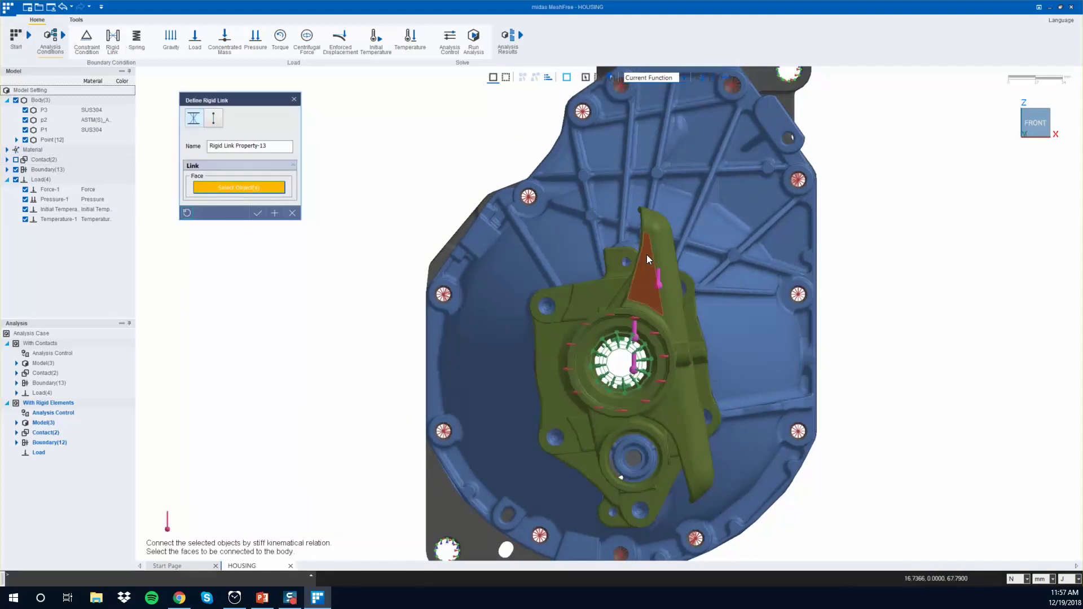
scroll(630, 255, "up", 4)
scroll(627, 261, "up", 8)
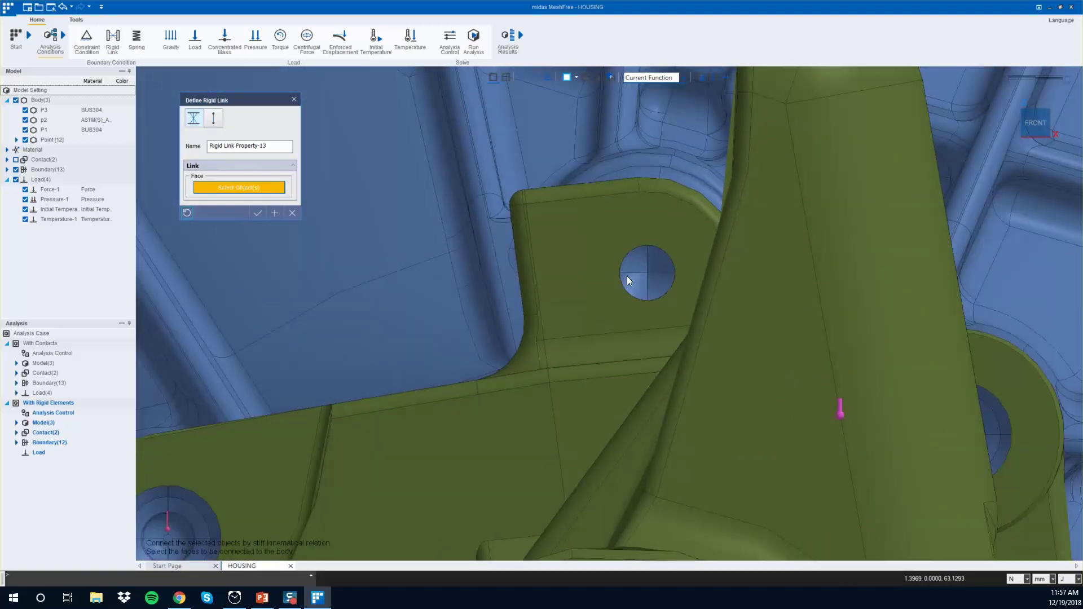
scroll(627, 276, "down", 3)
middle_click_drag(634, 280, 641, 283)
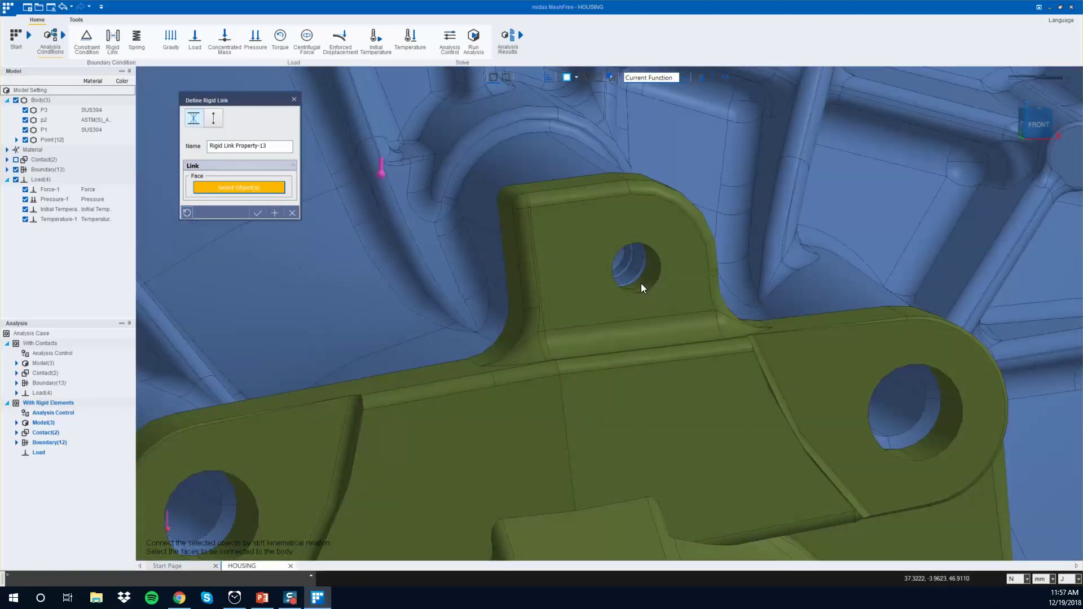
scroll(641, 283, "up", 4)
left_click(633, 269)
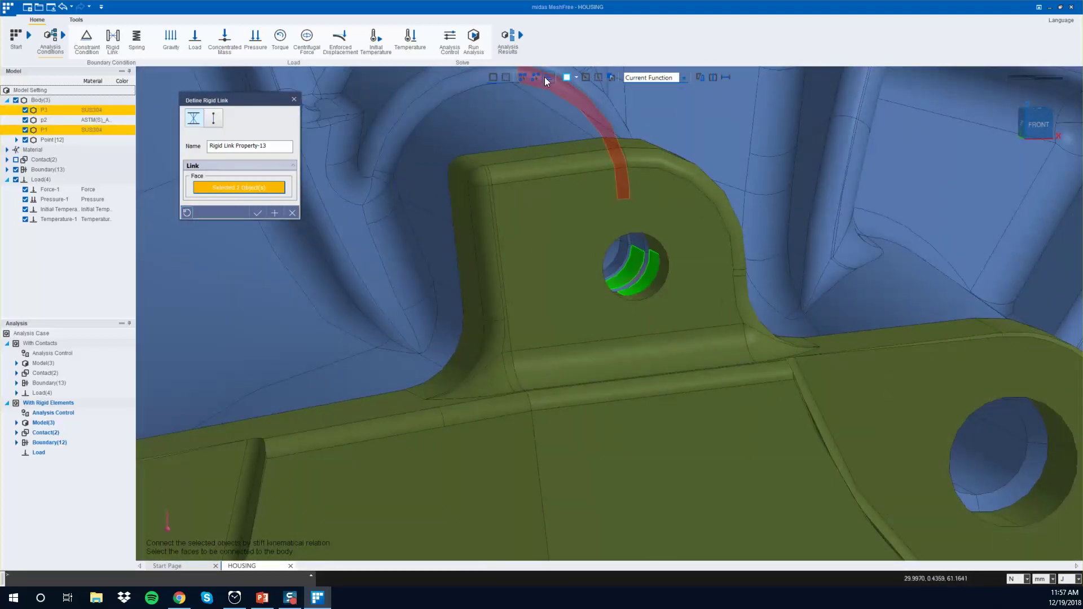
left_click(258, 213)
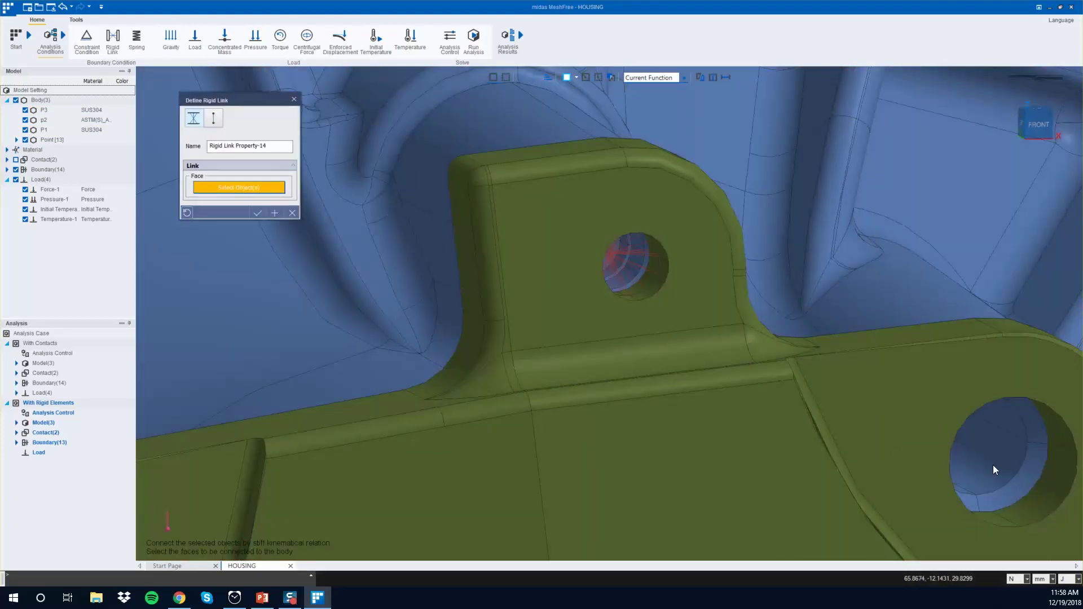
left_click(993, 465)
left_click(258, 214)
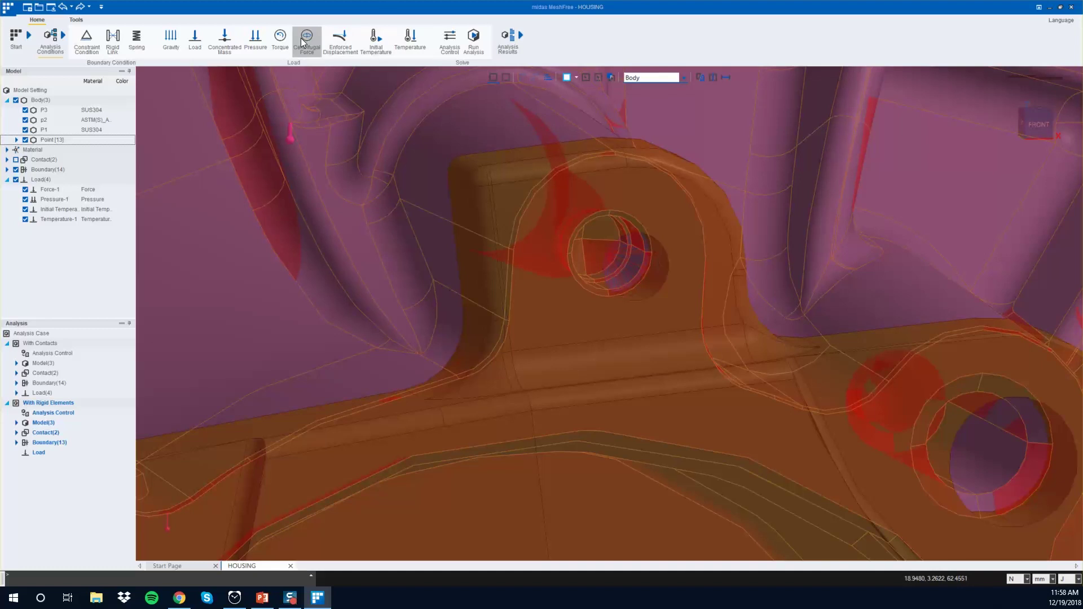
- Add two more rigid links joining hole faces of the bracket and housing
left_click(112, 38)
left_click(1032, 455)
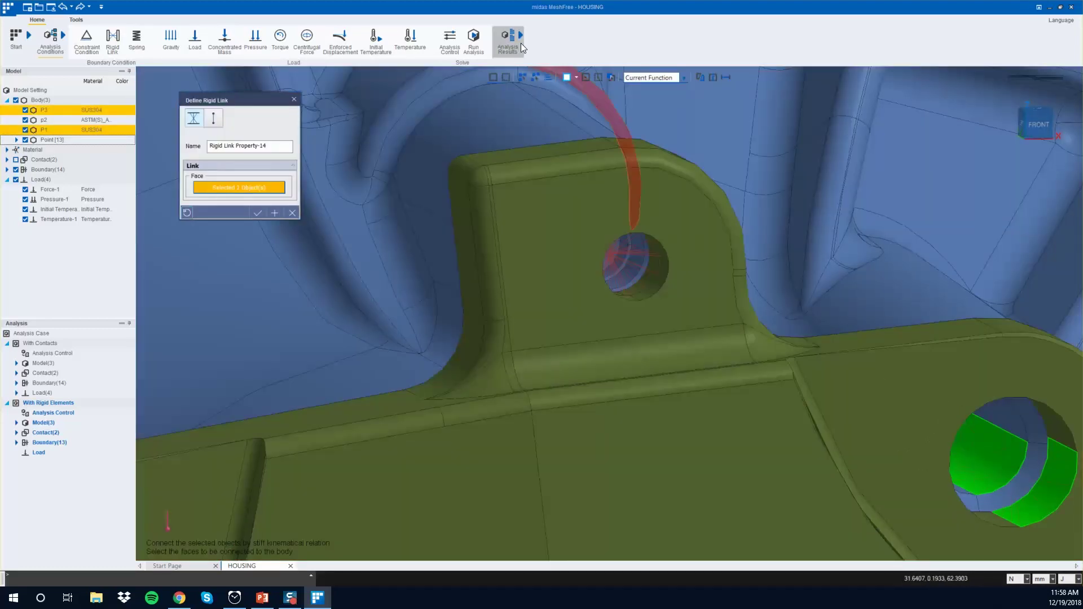
left_click(257, 212)
scroll(607, 497, "down", 2)
middle_click_drag(607, 496, 278, 136)
left_click(112, 38)
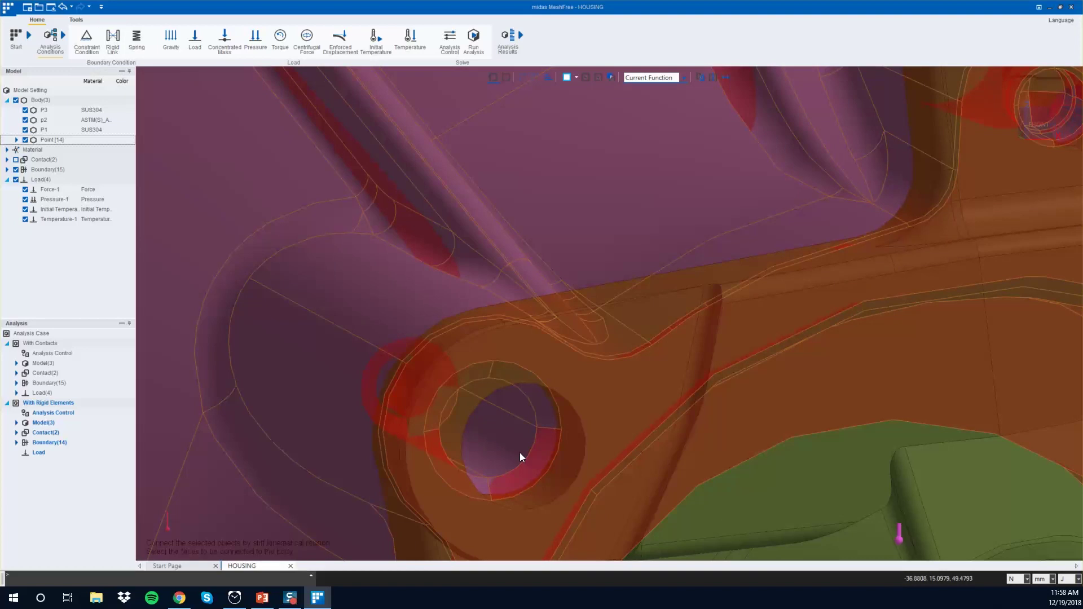
left_click(520, 454)
left_click(563, 483)
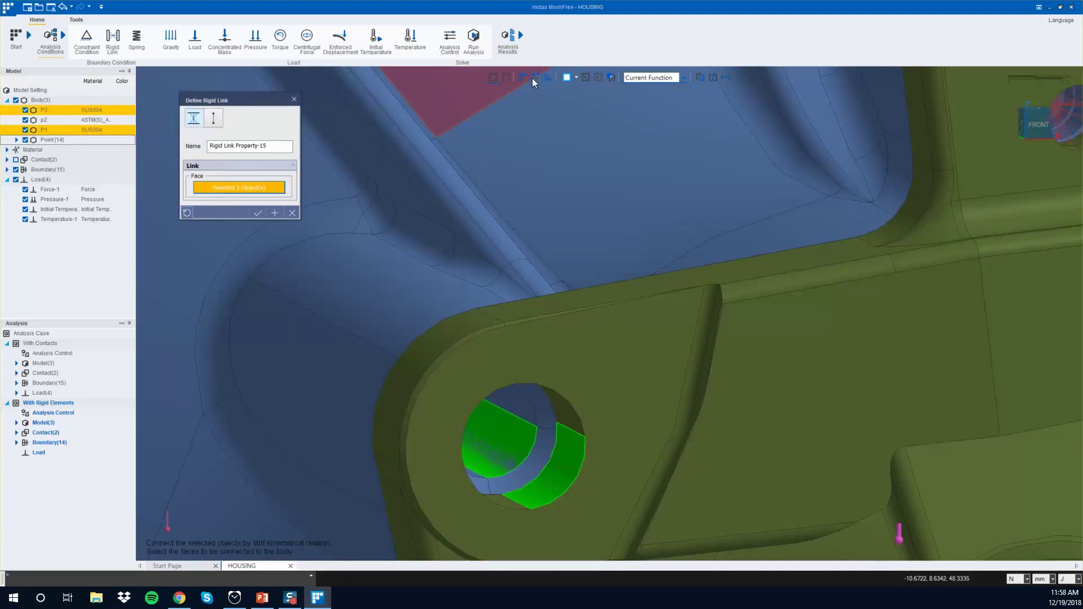
left_click(257, 213)
- Link the next bolt hole with a rigid link
middle_click_drag(607, 435, 955, 262)
scroll(894, 433, "up", 3)
scroll(893, 433, "up", 2)
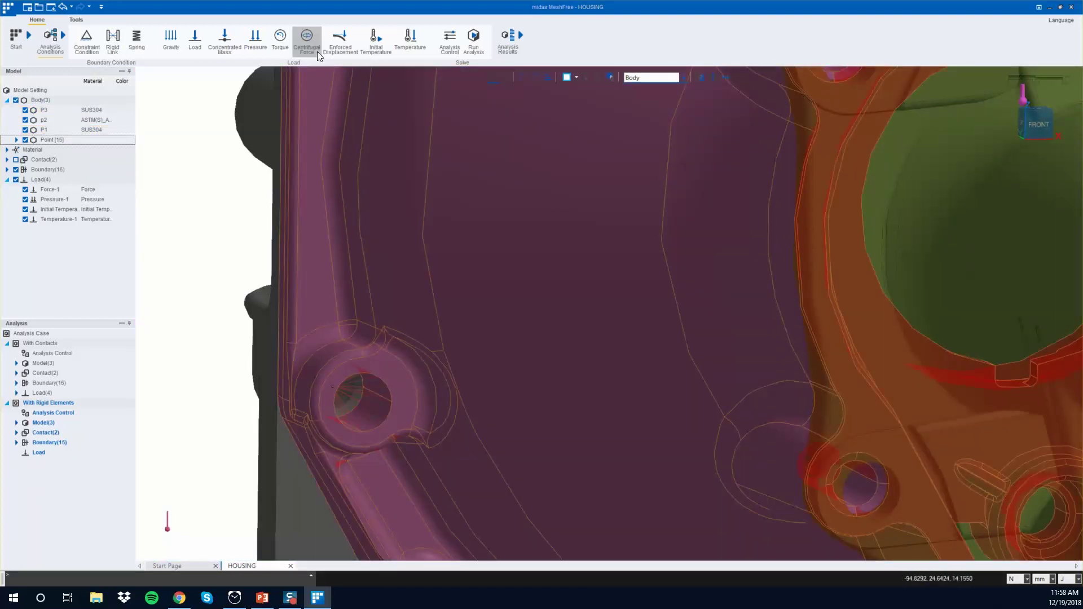
left_click(112, 39)
left_click(888, 505)
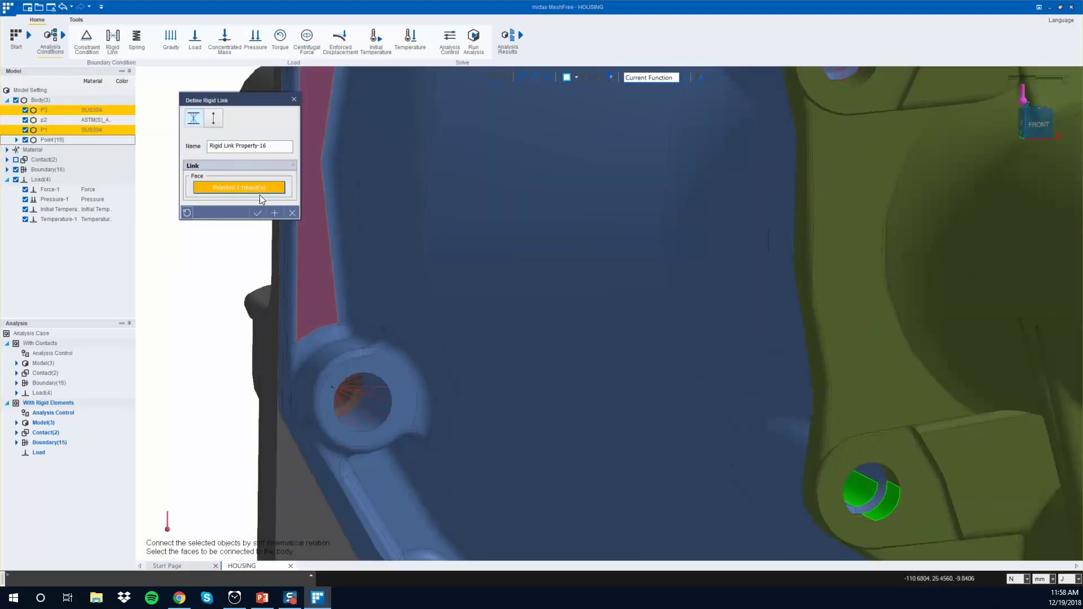
left_click(277, 215)
left_click(292, 213)
- Add rigid links for the small lower lug hole and the larger right hole
scroll(353, 486, "down", 2)
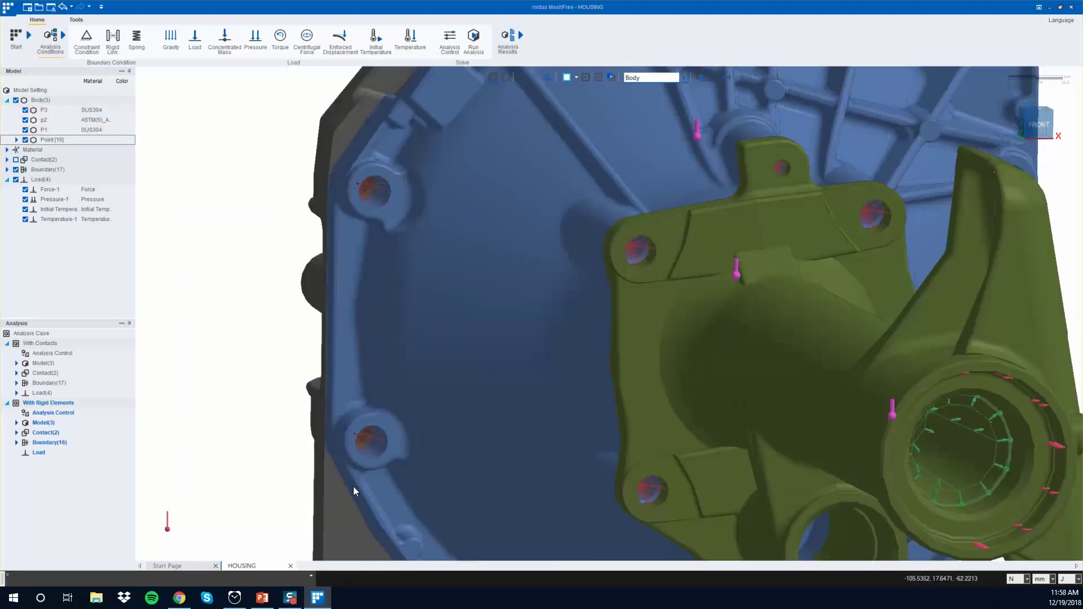
middle_click_drag(353, 487, 474, 316)
scroll(595, 151, "down", 1)
scroll(483, 379, "up", 3)
scroll(483, 379, "up", 4)
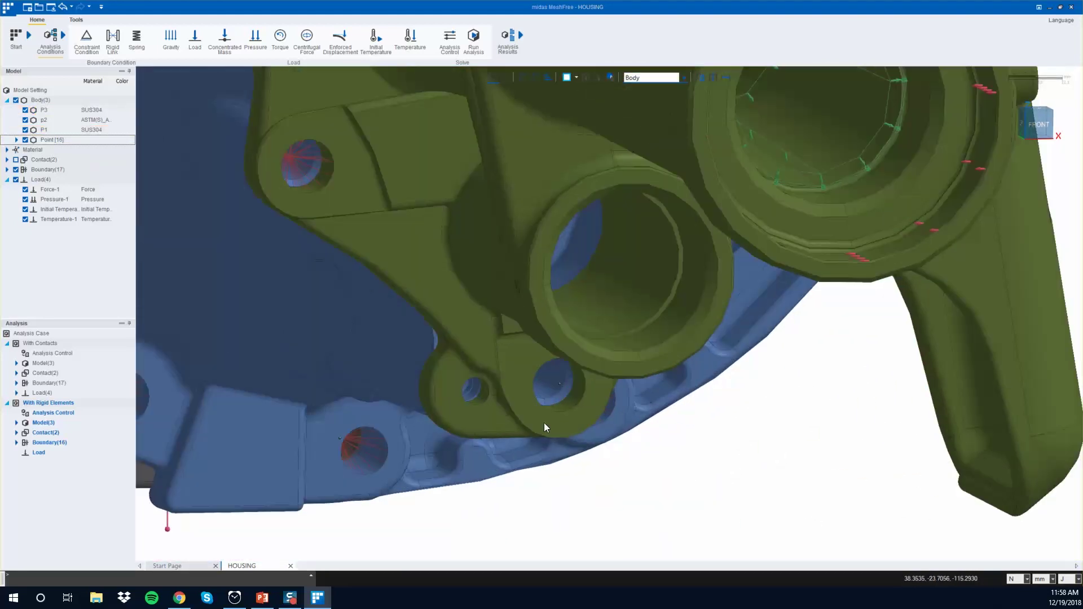
key("space")
left_click(483, 394)
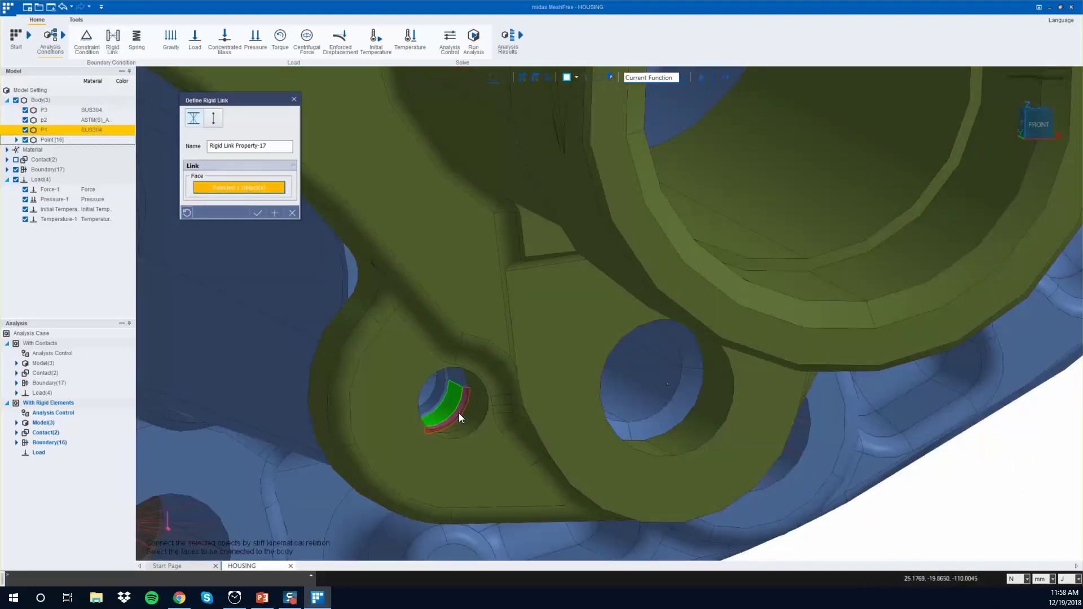
left_click(275, 212)
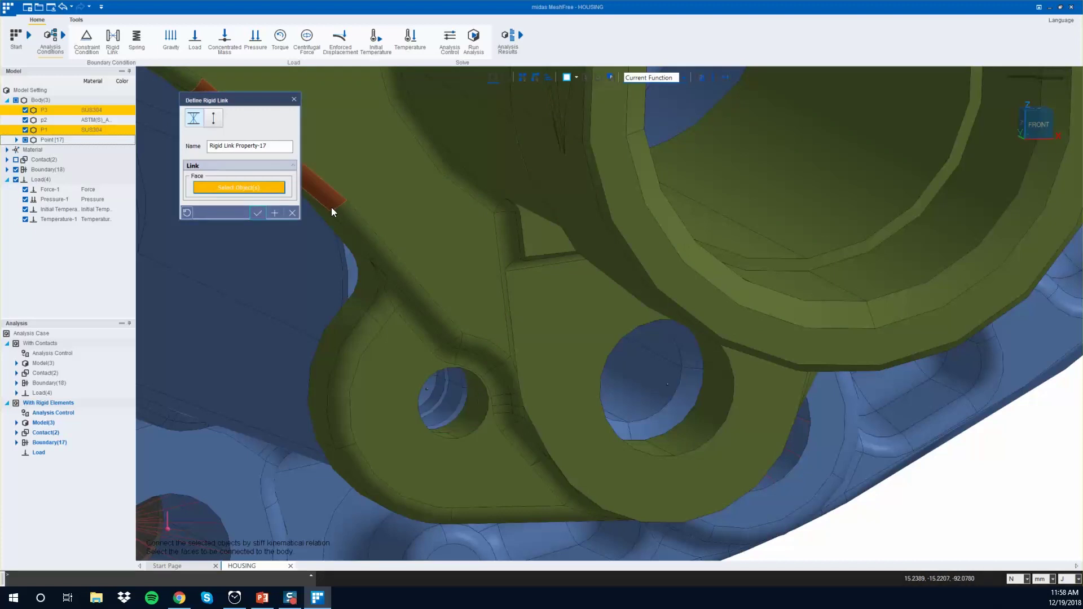
left_click(641, 409)
key("Return")
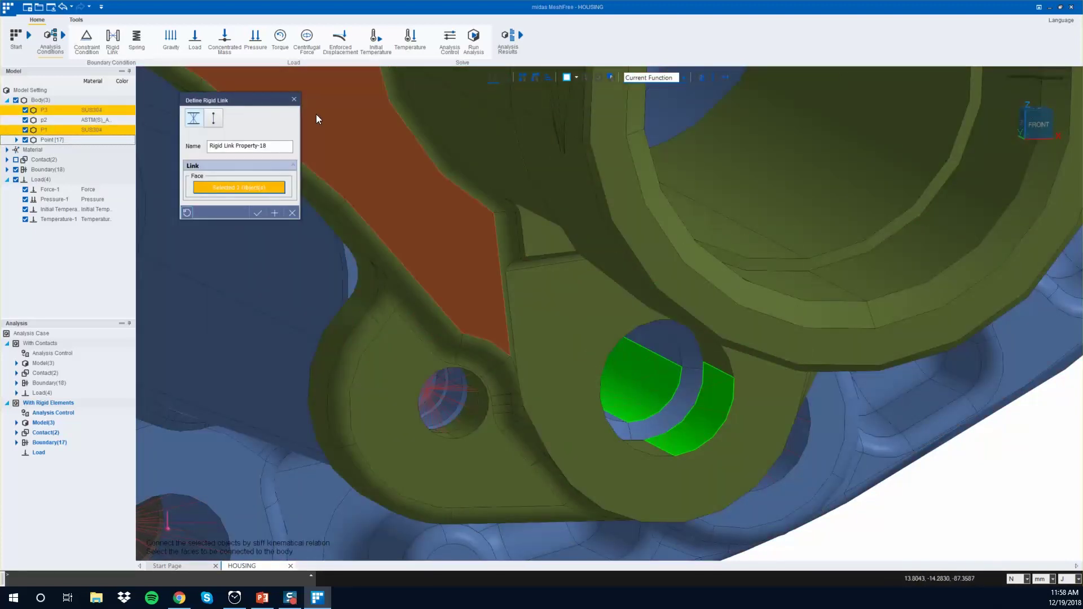
left_click(257, 213)
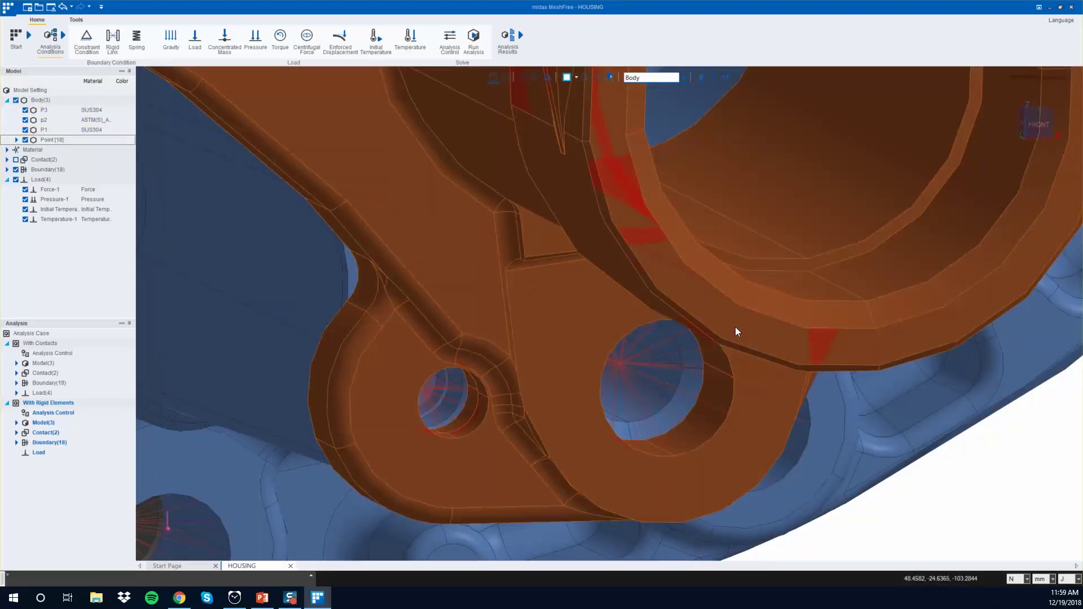
- Create the final rigid link across two hole faces and return to the front view
middle_click_drag(738, 334, 686, 365)
scroll(686, 365, "down", 5)
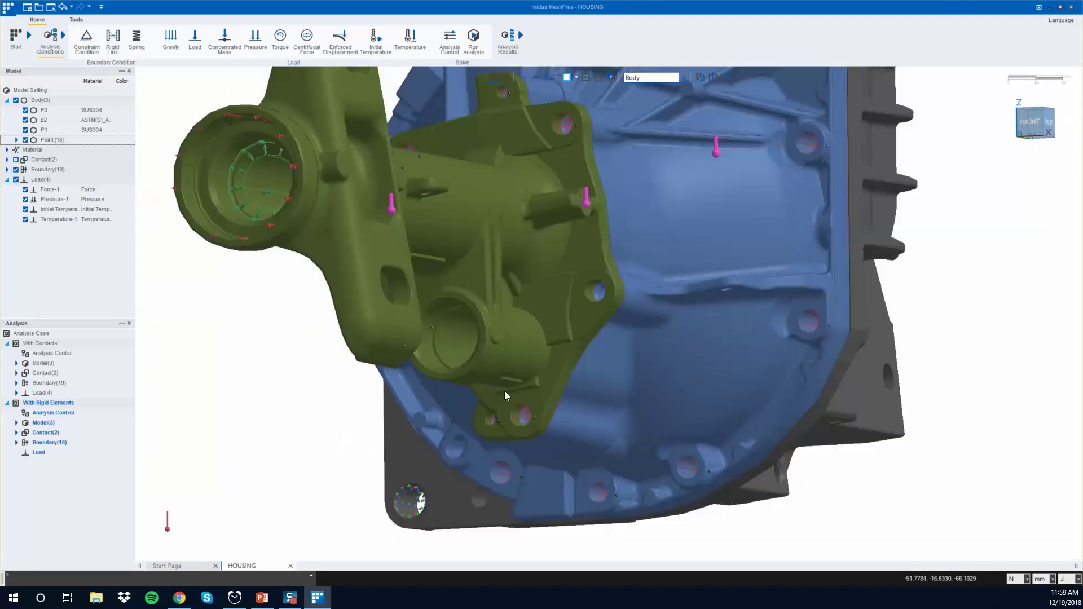
scroll(595, 276, "up", 10)
left_click(113, 40)
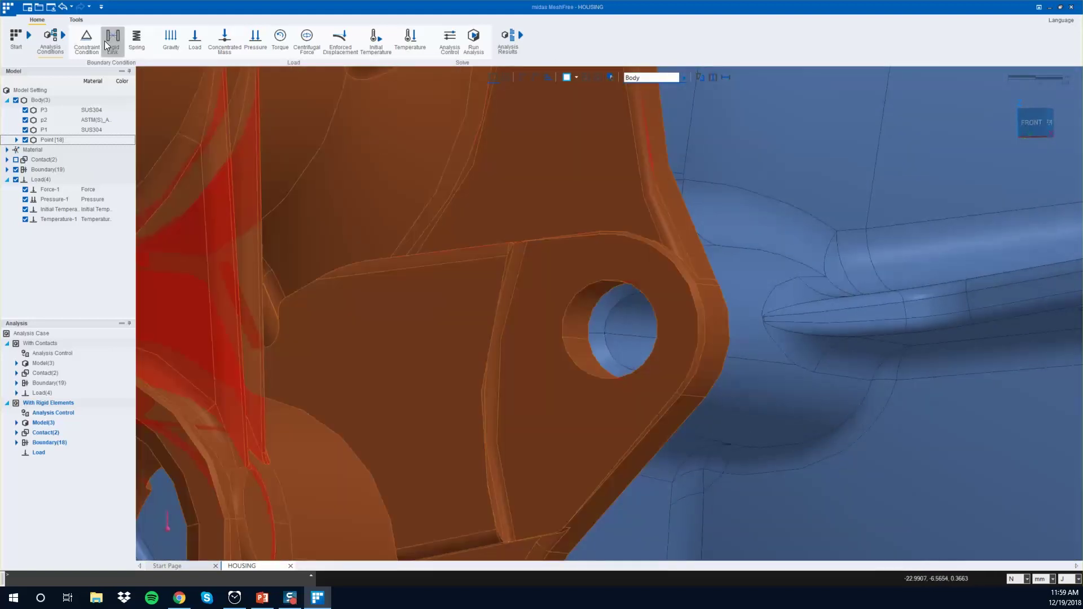
left_click(632, 319)
left_click(577, 316)
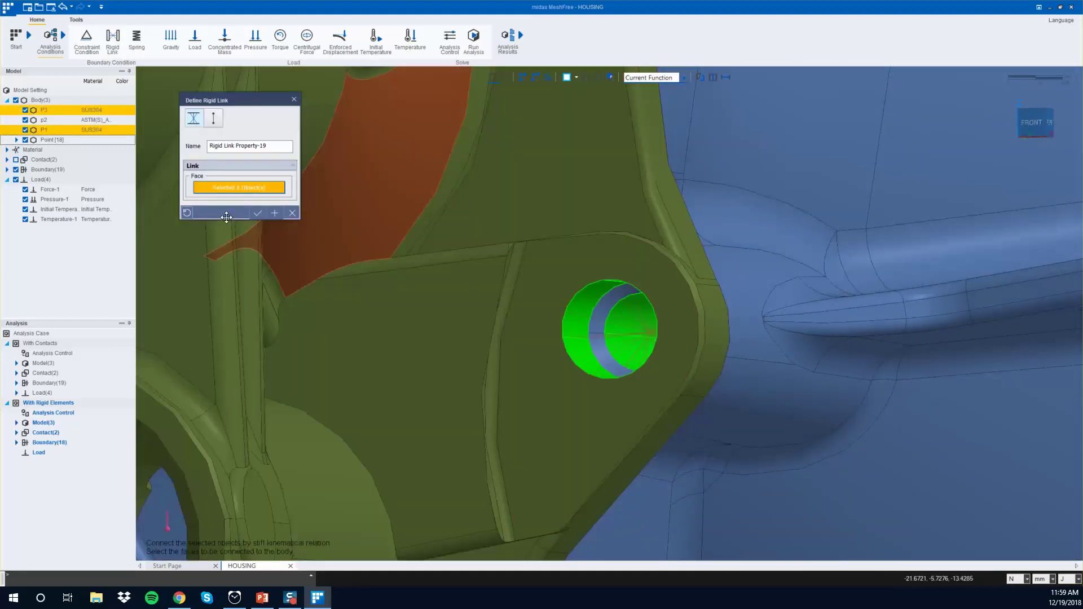
left_click(258, 213)
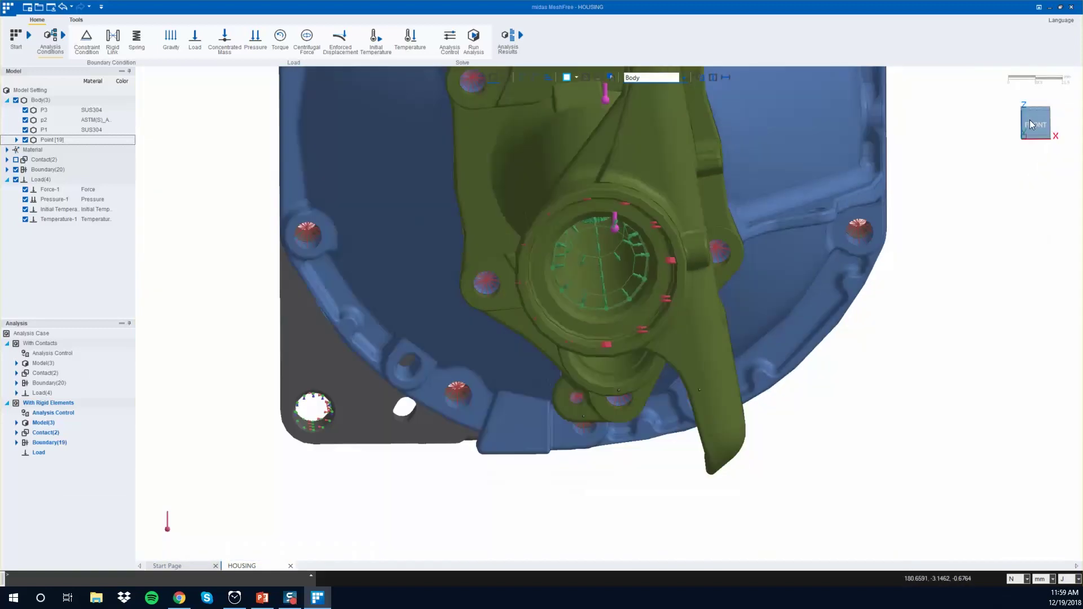
left_click(1030, 125)
- Remove the P1-P3 contact from the With Rigid Elements case
scroll(784, 297, "up", 2)
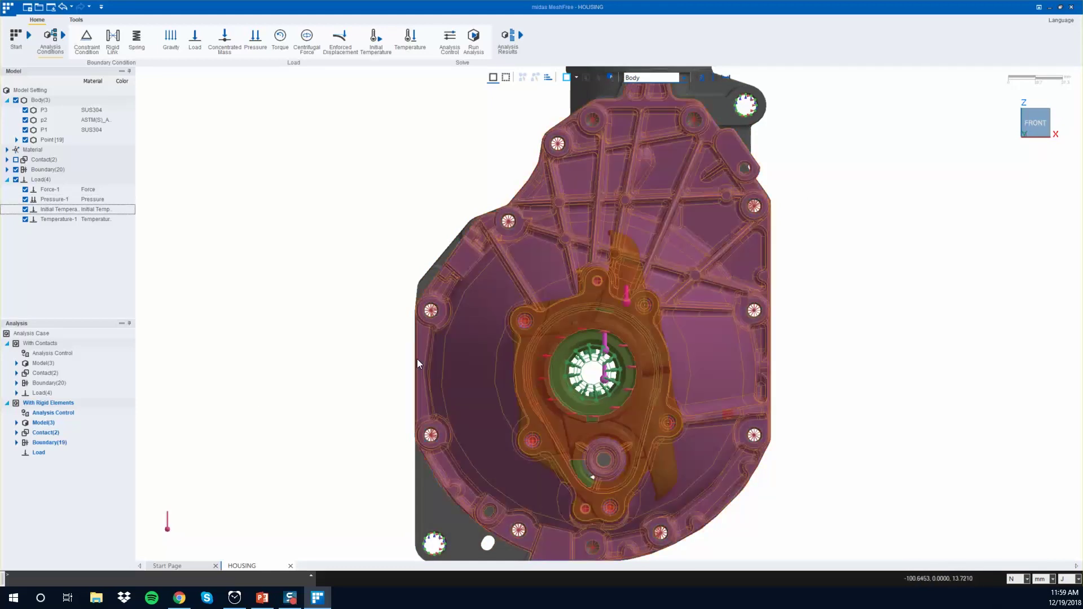
left_click(17, 432)
left_click(46, 443)
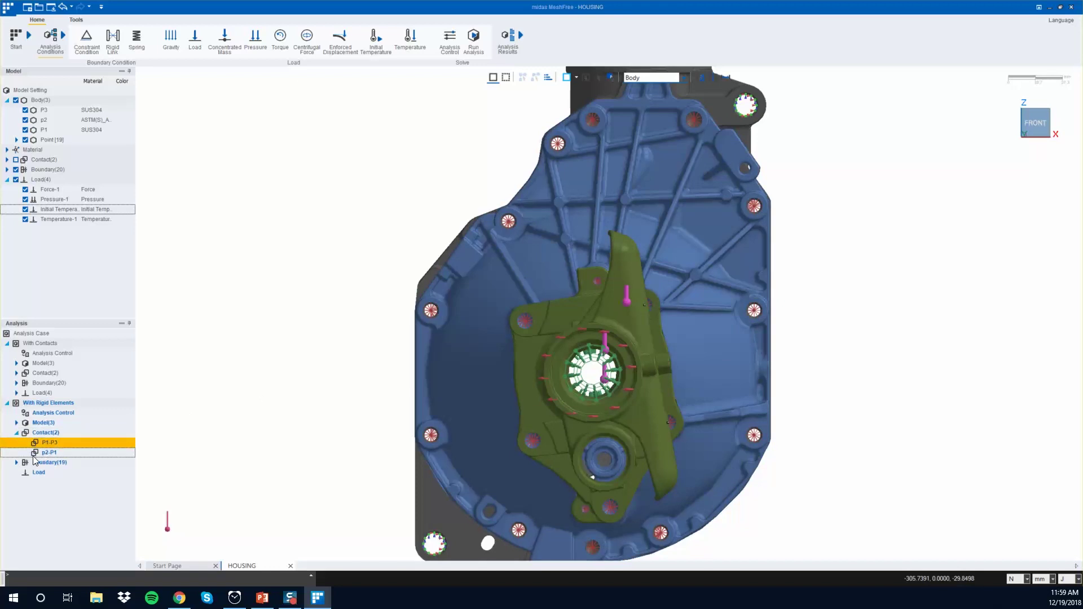
key("Delete")
key("Delete")
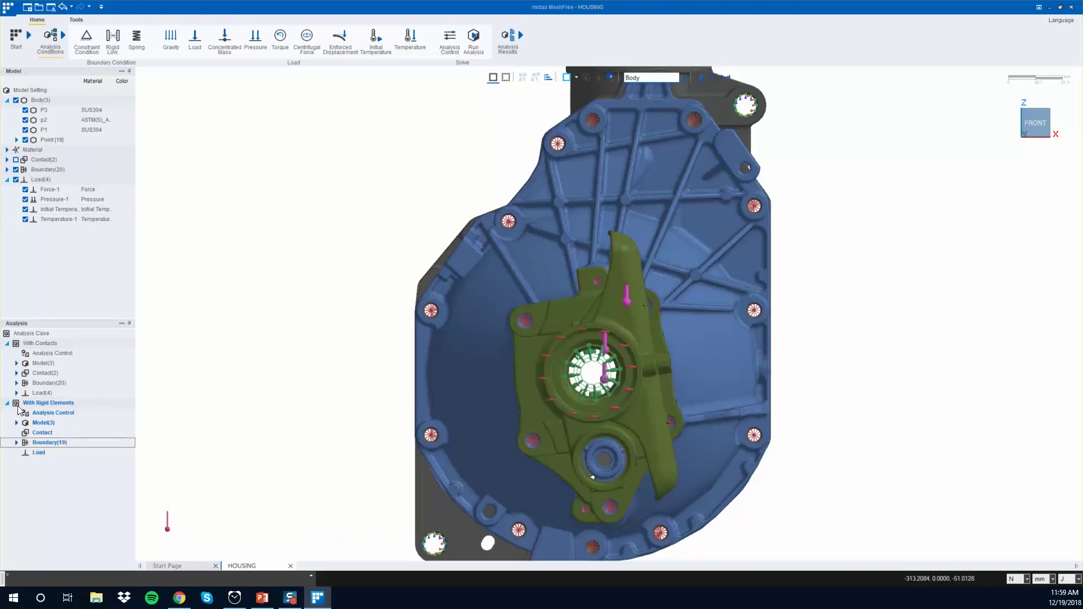
- Add Boundary-1 to the With Rigid Elements case
left_click(6, 169)
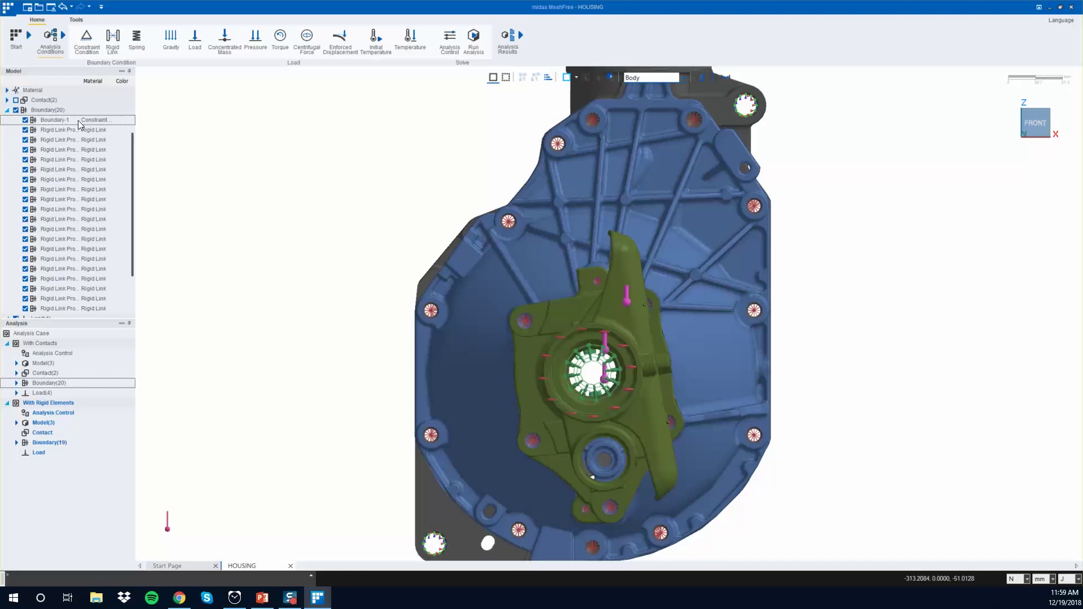
left_click(16, 442)
left_click(16, 373)
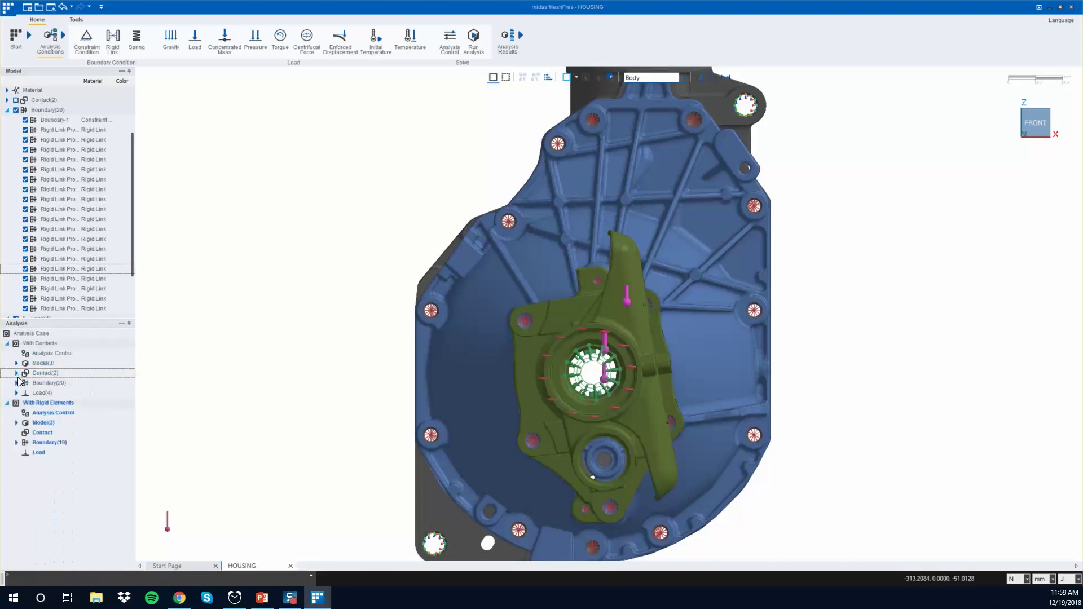
left_click_drag(54, 119, 52, 443)
left_click(7, 110)
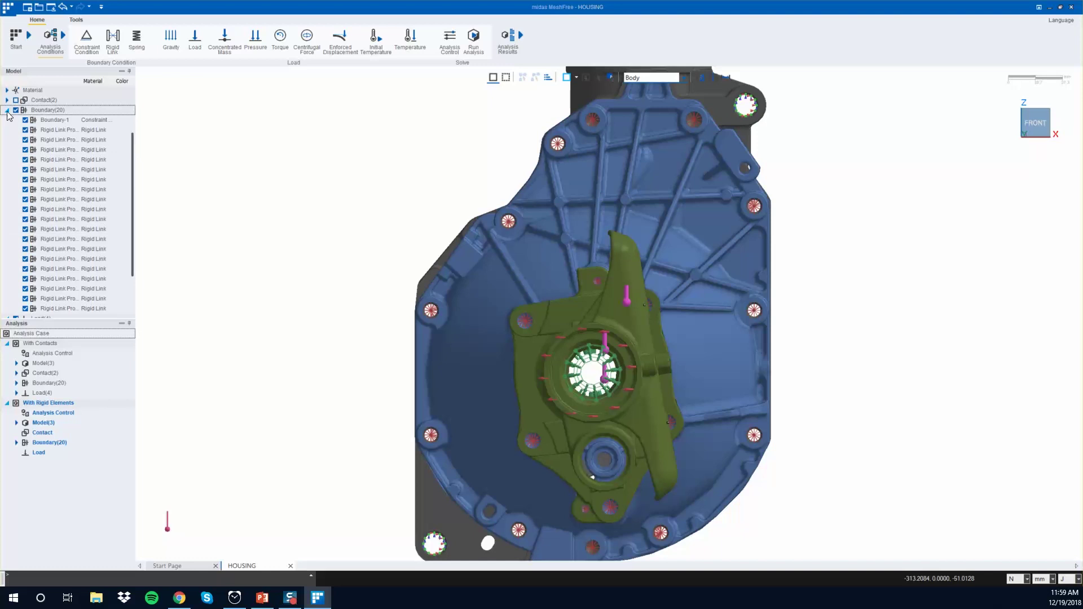
- Copy Force-1, Pressure-1 and Temperature-1 into the With Rigid Elements loads
left_click_drag(54, 190, 41, 457)
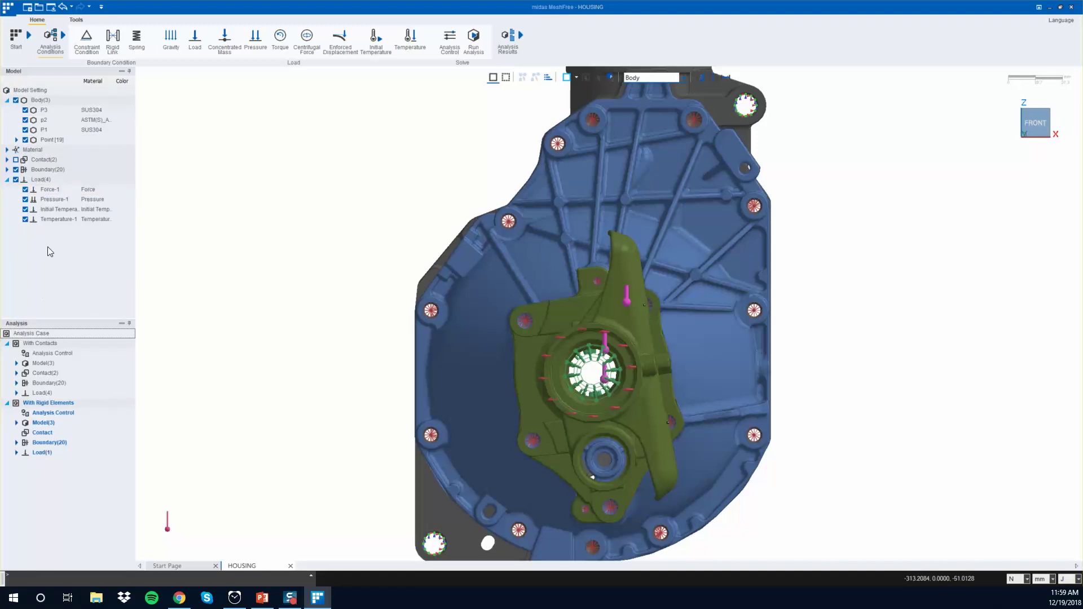
left_click_drag(46, 201, 38, 458)
left_click(58, 210)
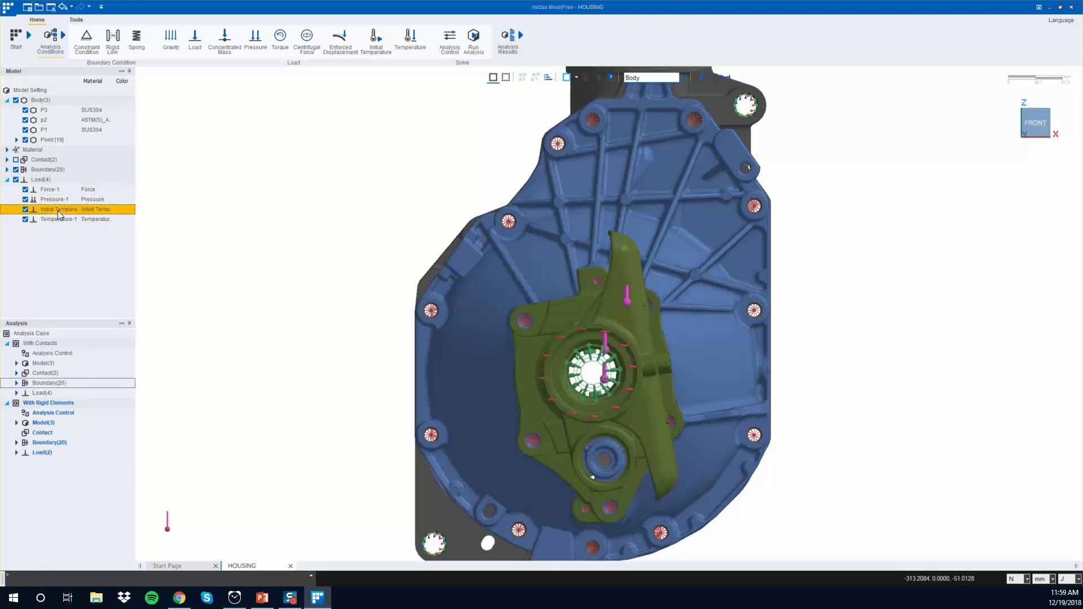
left_click_drag(57, 211, 42, 454)
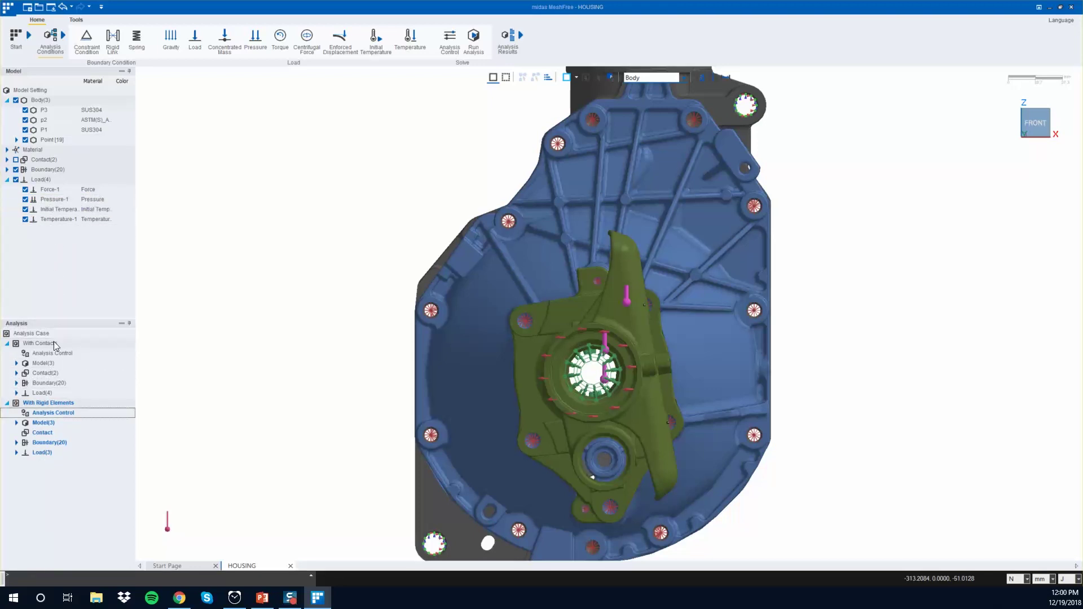
left_click_drag(56, 220, 34, 454)
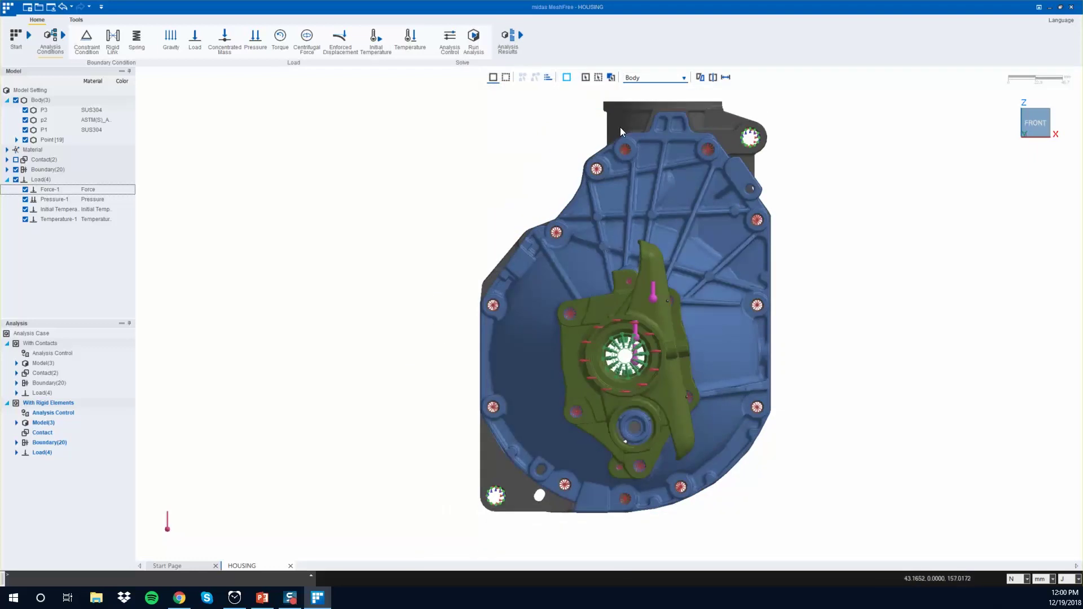
- Solve both analysis cases and move the progress window aside
left_click(474, 40)
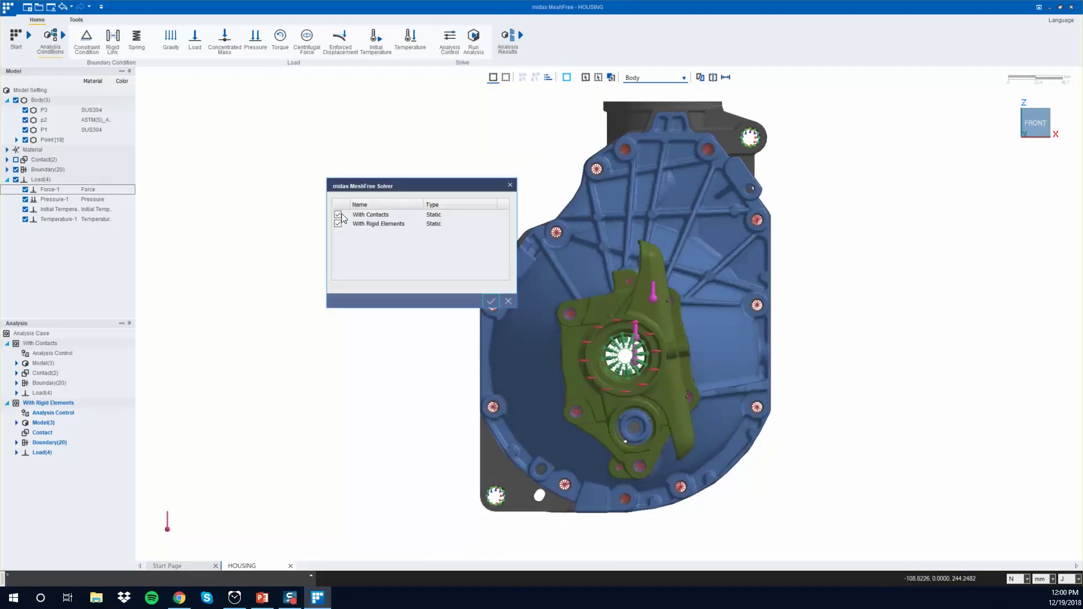
left_click(494, 305)
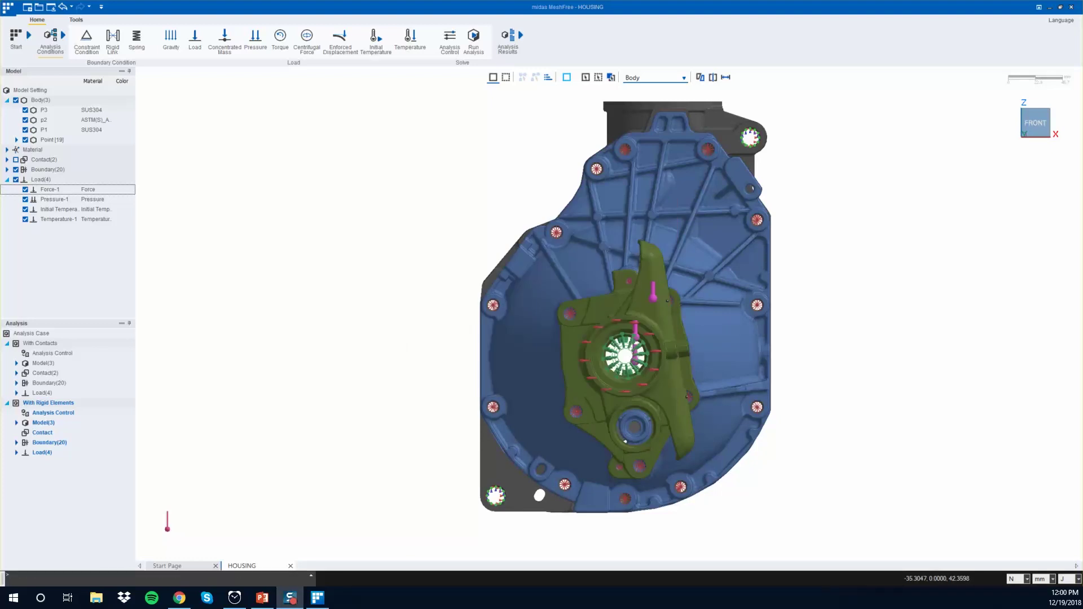
left_click_drag(162, 150, 359, 141)
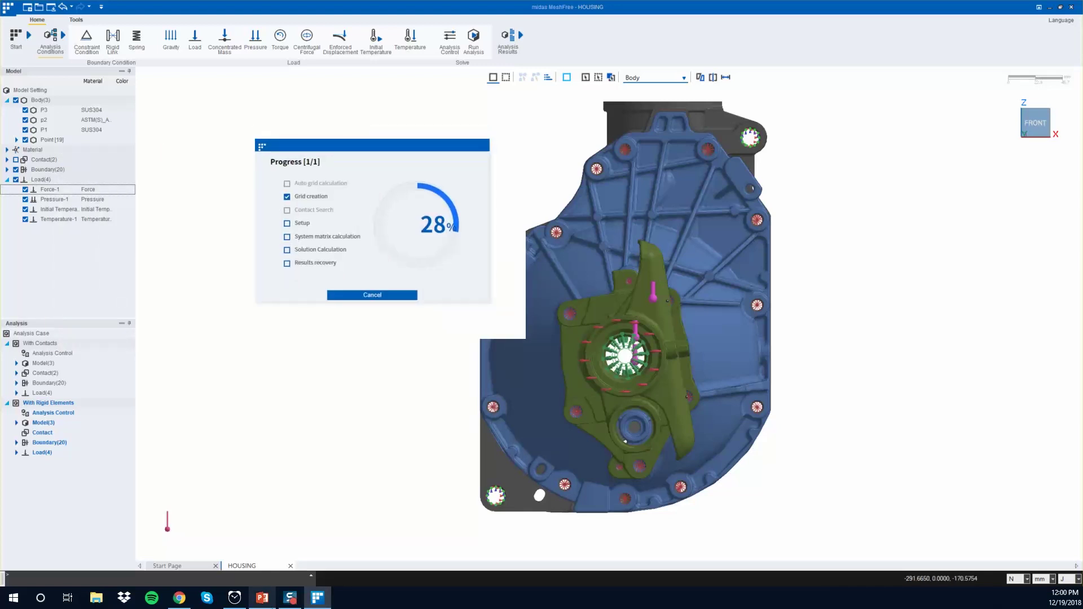
- Time the solve with the Windows stopwatch until results appear
left_click(234, 599)
left_click(790, 392)
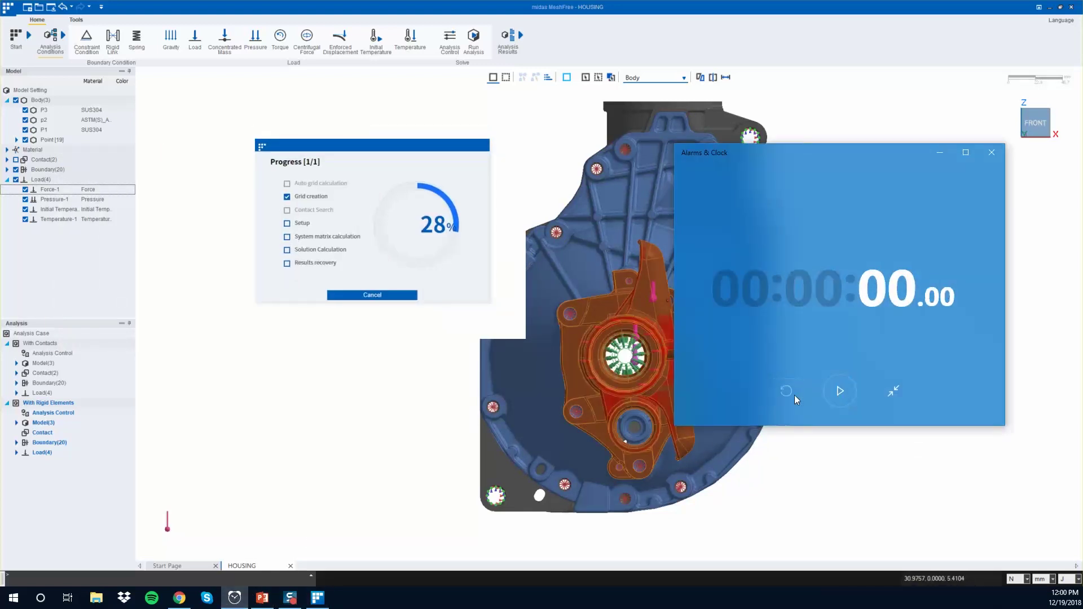
left_click(851, 391)
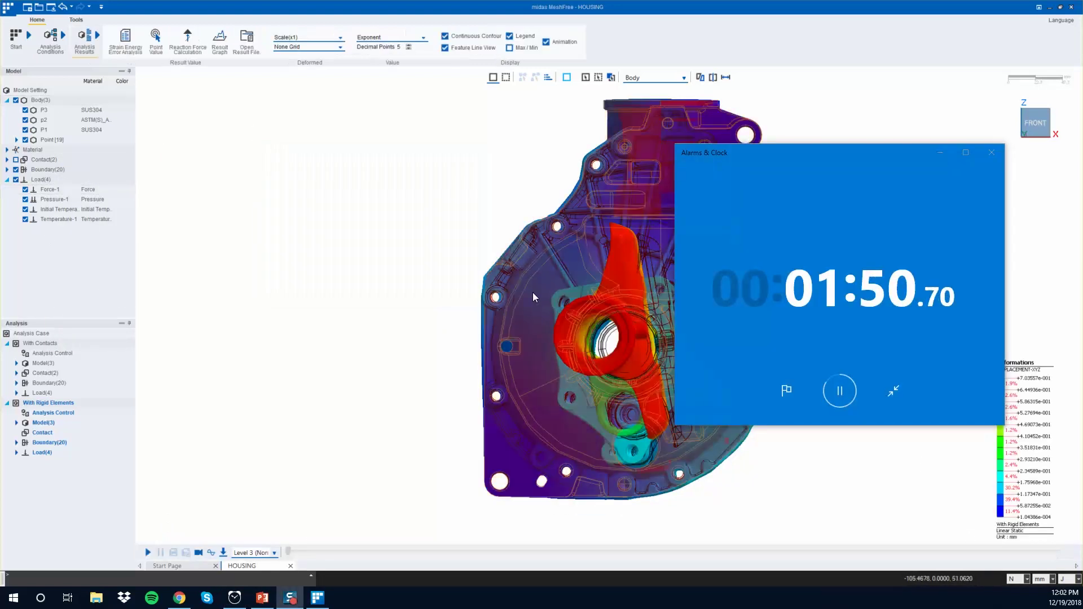
left_click(839, 391)
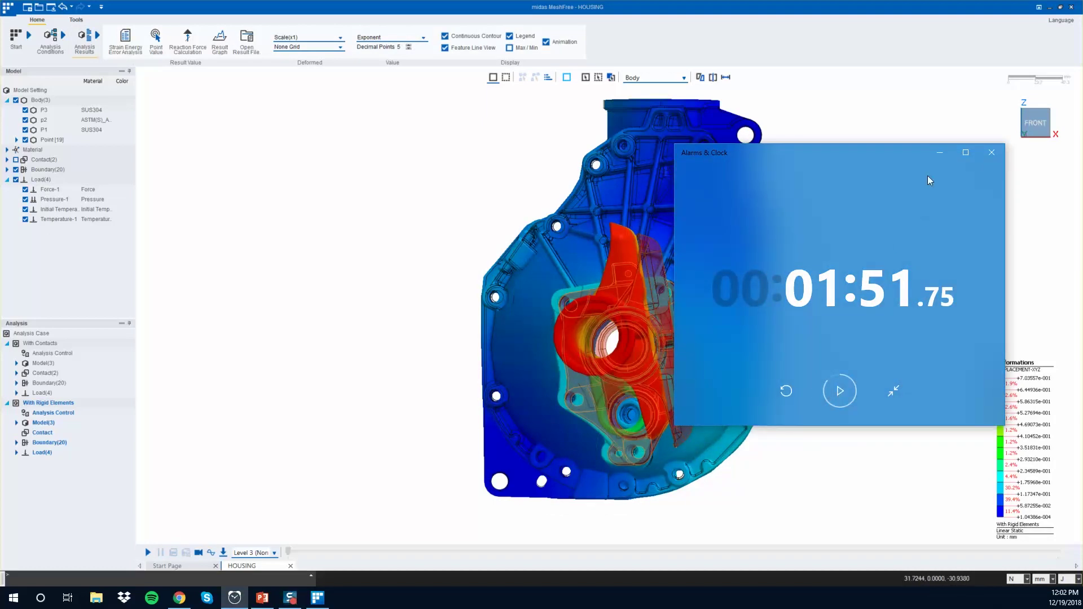
- Dismiss the stopwatch and turn the housing to an isometric view
left_click(940, 152)
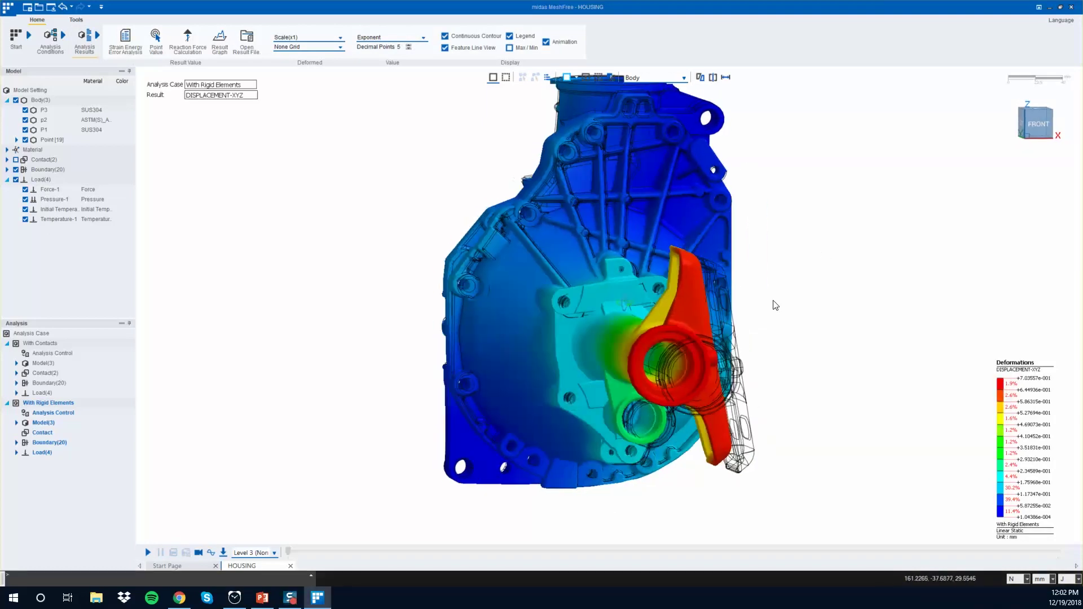
middle_click_drag(760, 303, 818, 339)
scroll(761, 350, "down", 4)
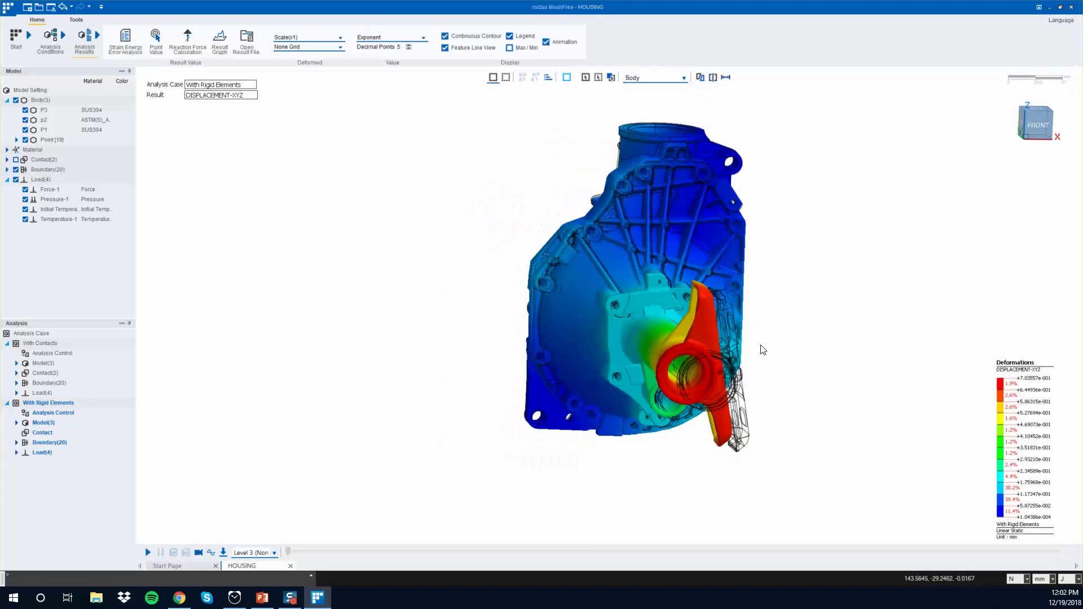
mouse_move(1010, 154)
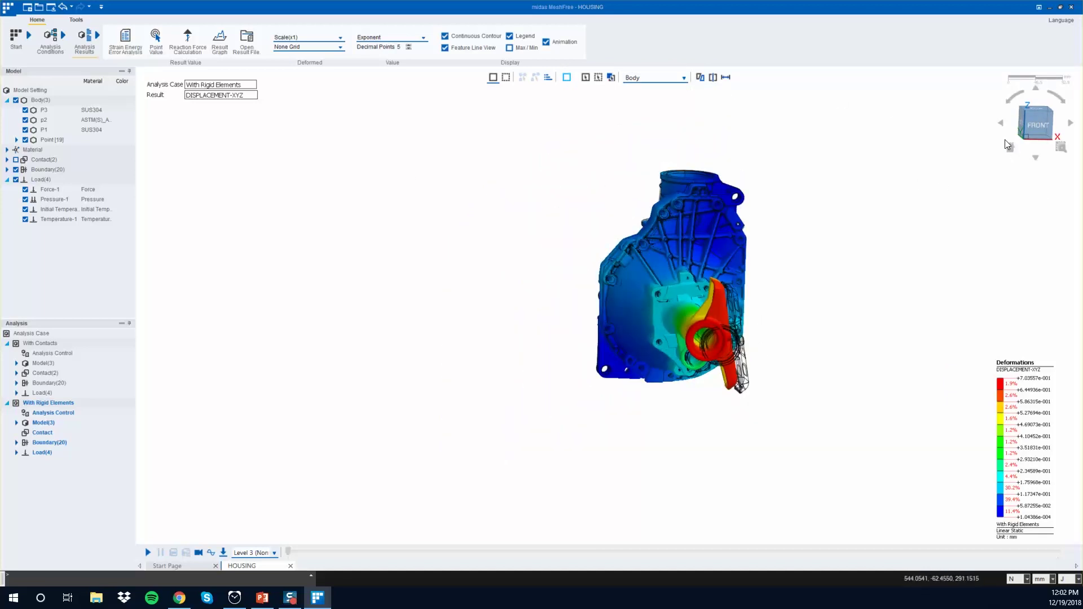
left_click(1011, 146)
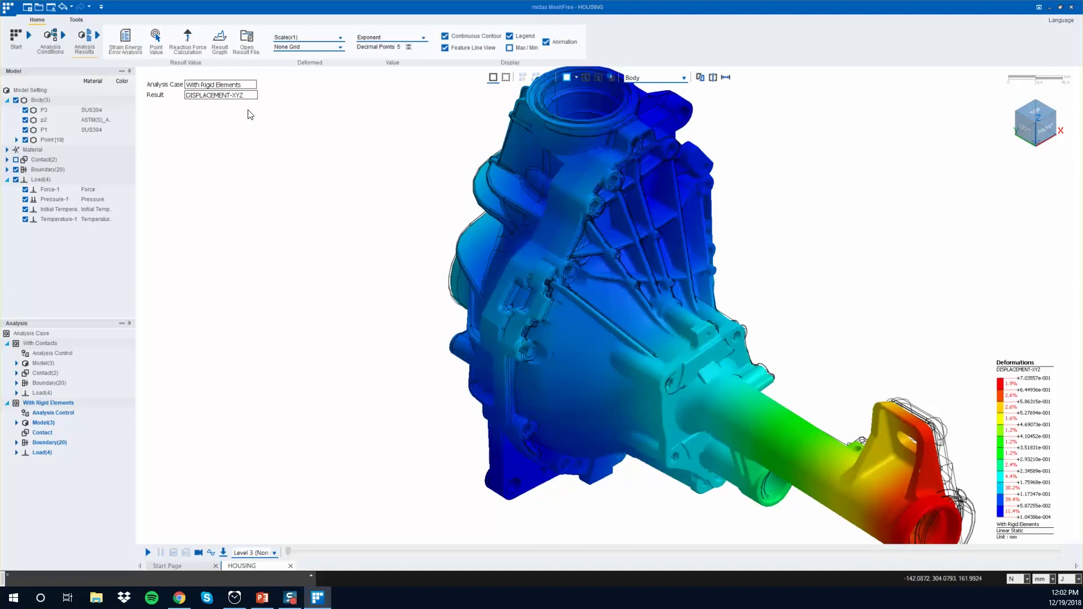
- Show the STRESS VON MISES contour with feature lines hidden, orbiting toward the front
left_click(241, 96)
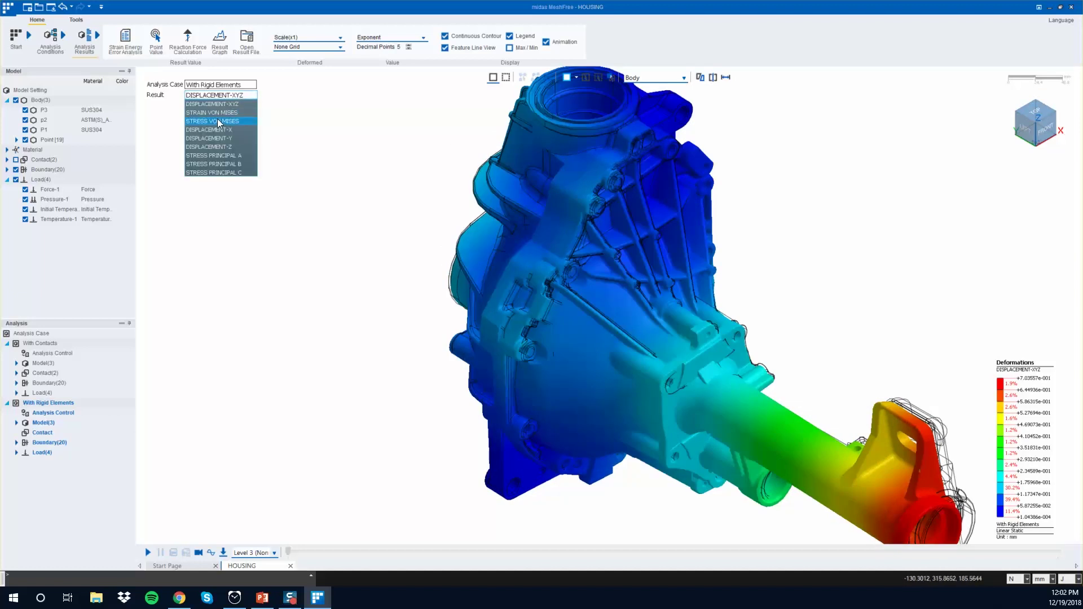
key("Return")
left_click(452, 49)
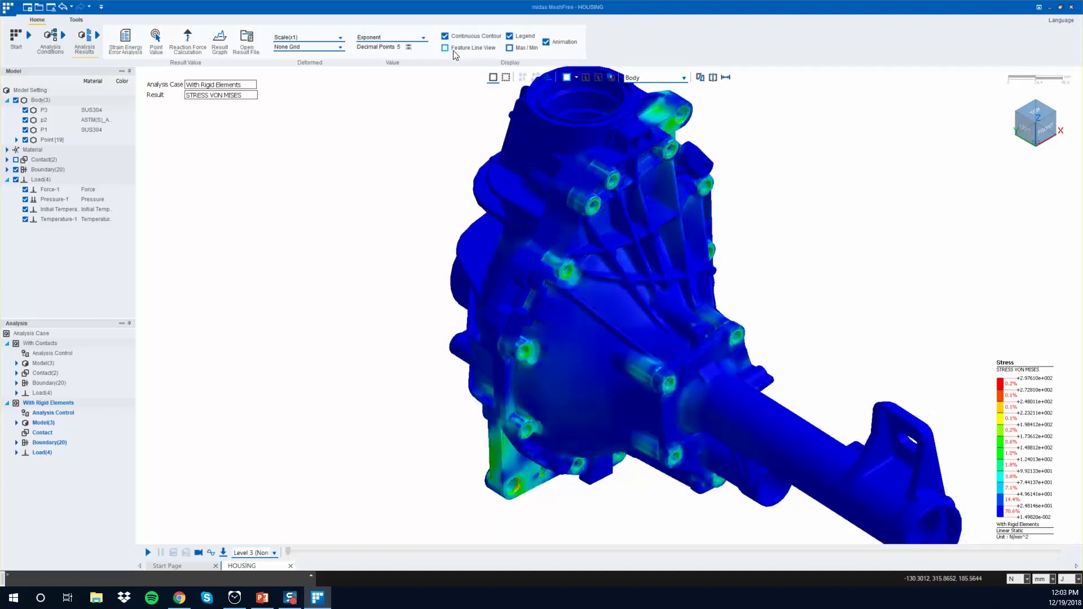
scroll(659, 242, "up", 5)
middle_click_drag(640, 245, 350, 564)
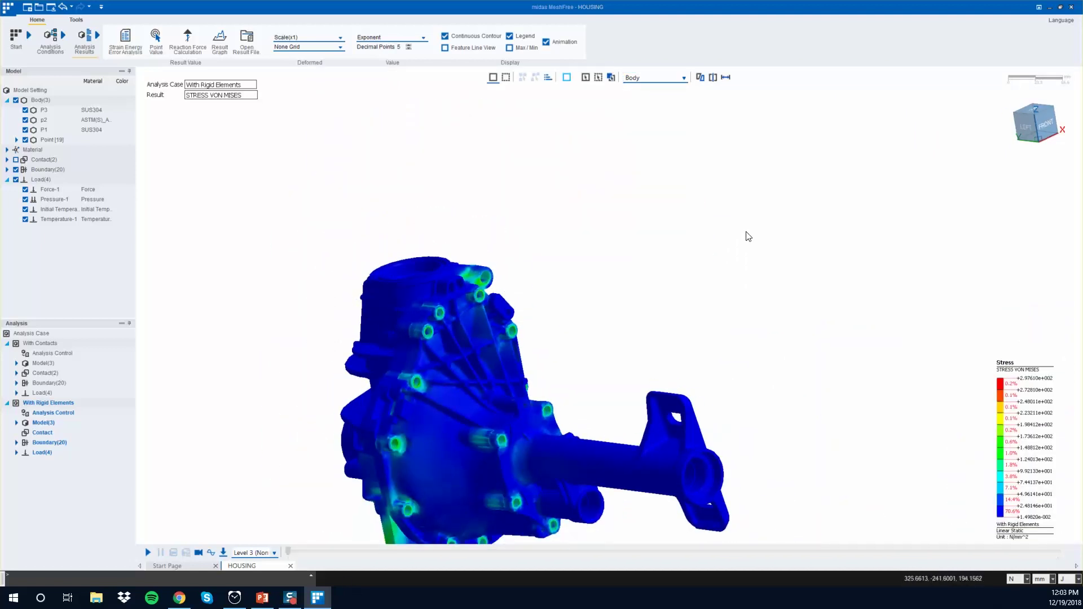
scroll(670, 273, "down", 2)
scroll(450, 469, "up", 5)
middle_click_drag(475, 465, 568, 266)
scroll(363, 382, "down", 3)
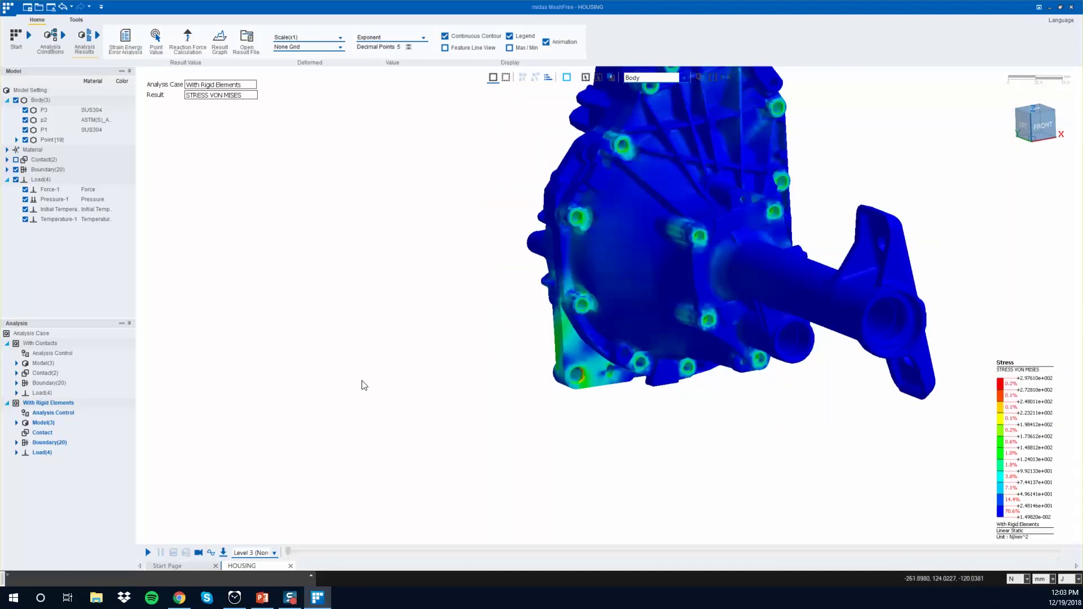
scroll(701, 154, "up", 3)
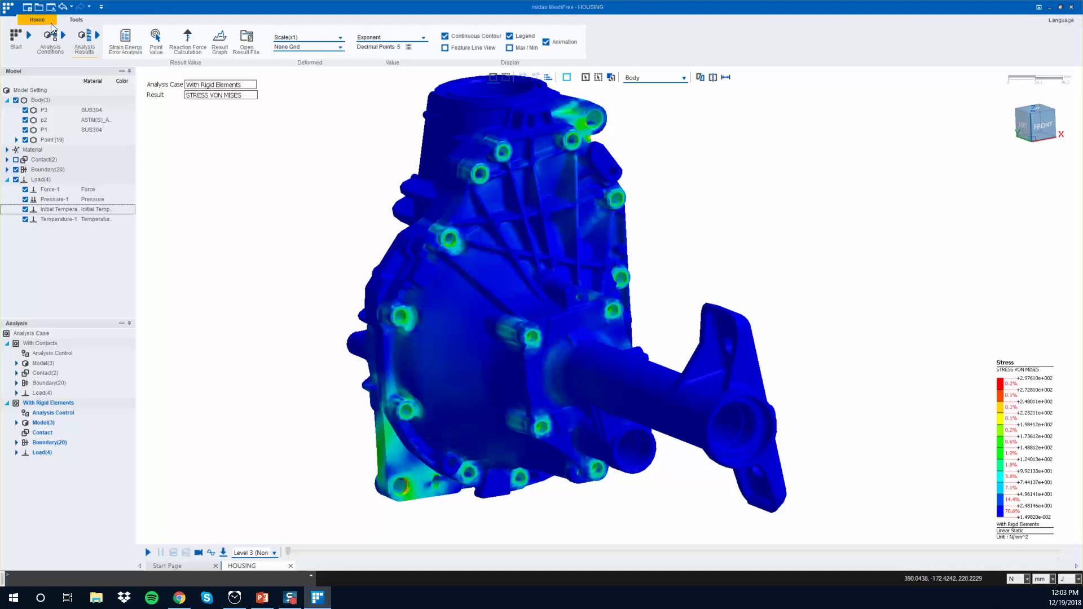
- Save the project from the application menu and close midas MeshFree
left_click(8, 8)
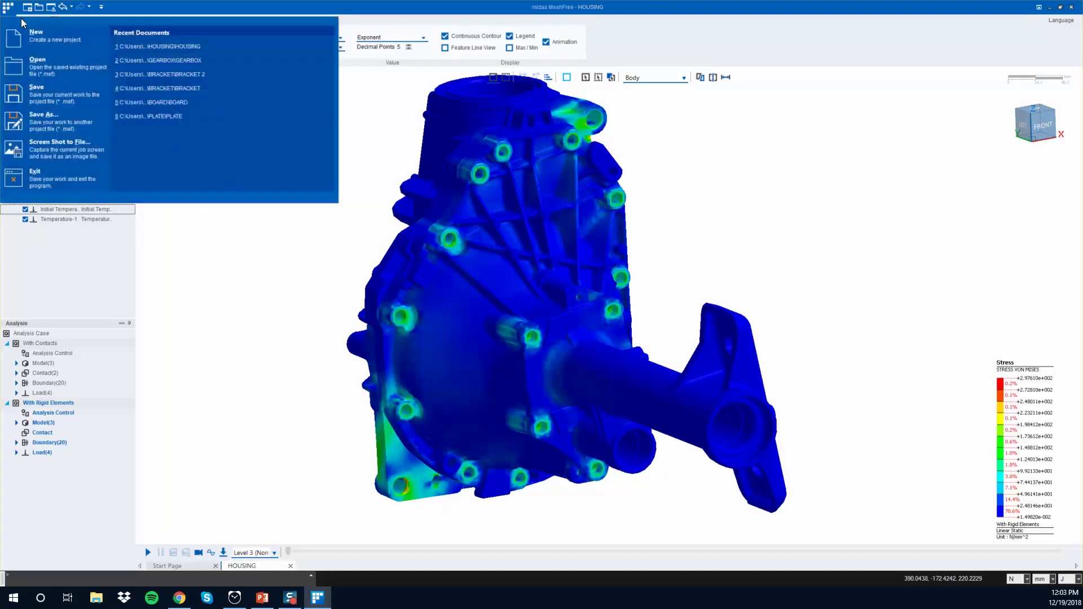
left_click(38, 97)
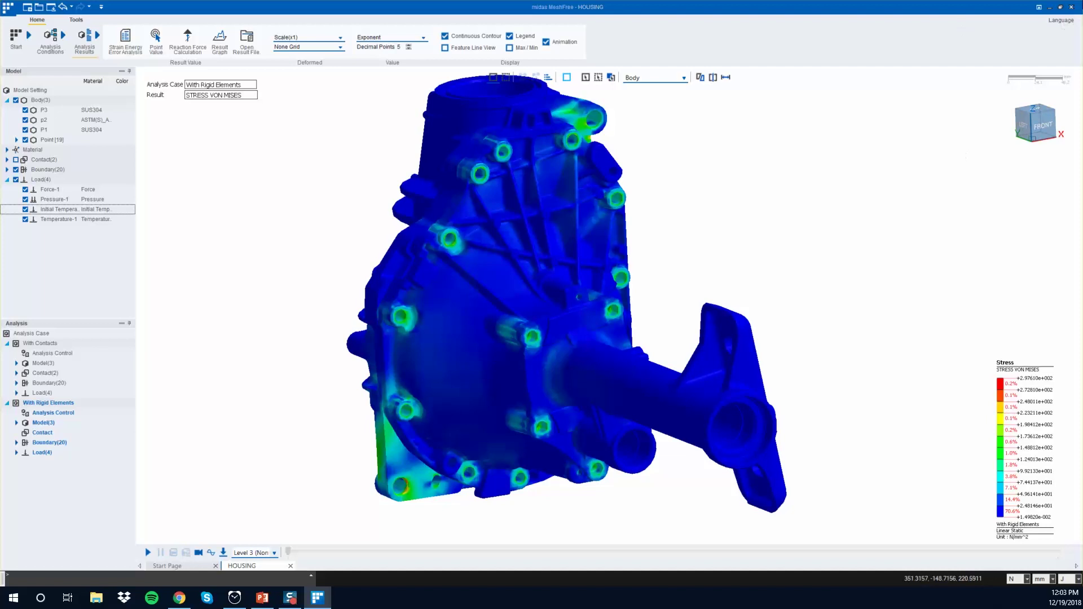
left_click(1072, 8)
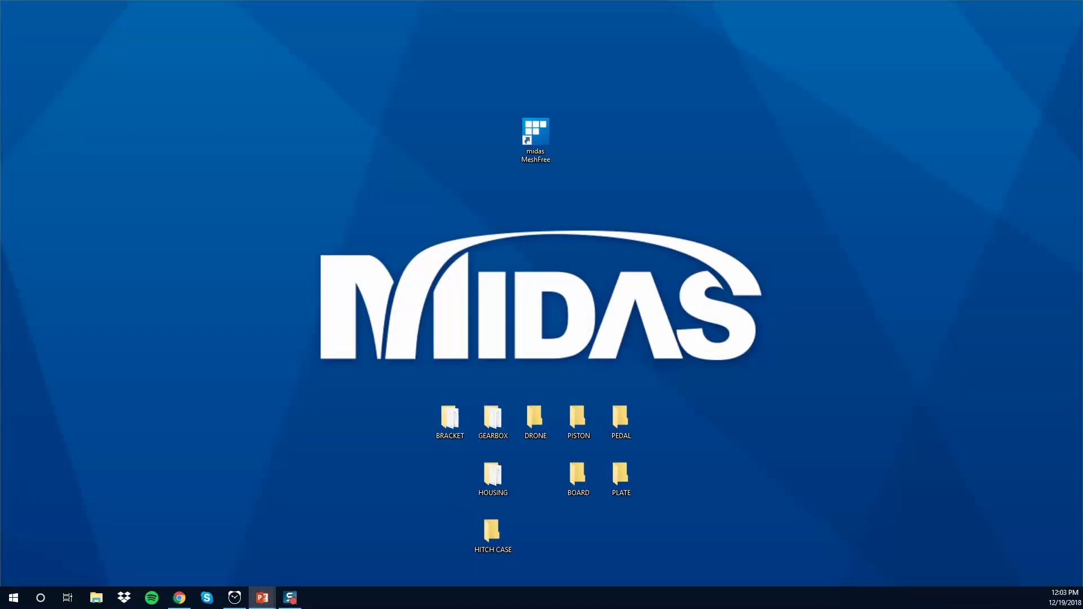
- Glance at the contact-type comparison slide, then relaunch midas MeshFree from its desktop shortcut
key("alt+Tab")
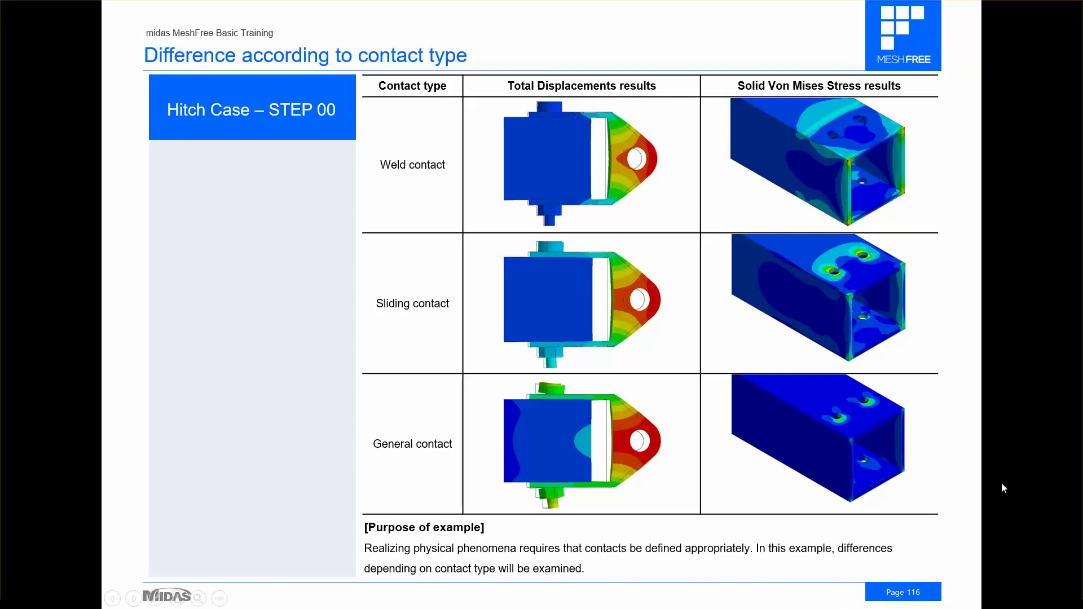
key("alt+Tab")
left_click(535, 138)
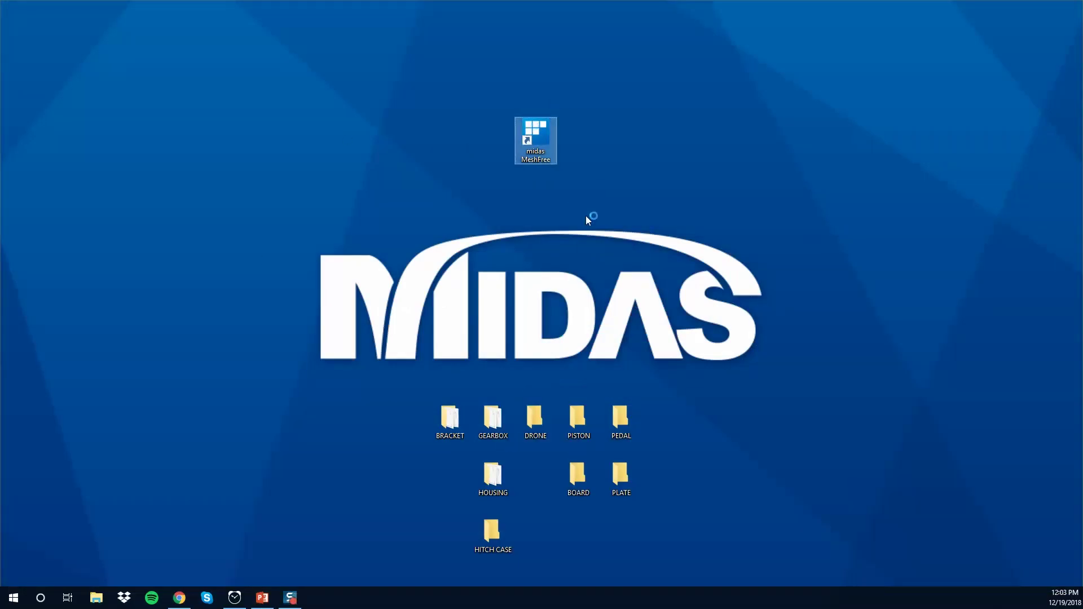
key("Return")
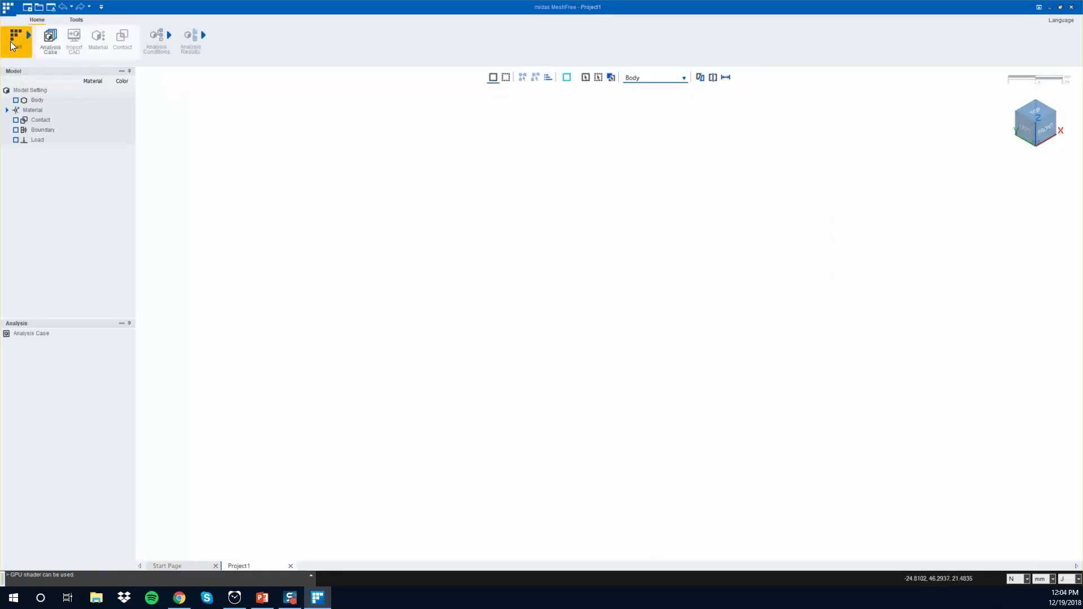
- Add a Linear Static case, then delete the resulting Linear Analysis-1
left_click(43, 48)
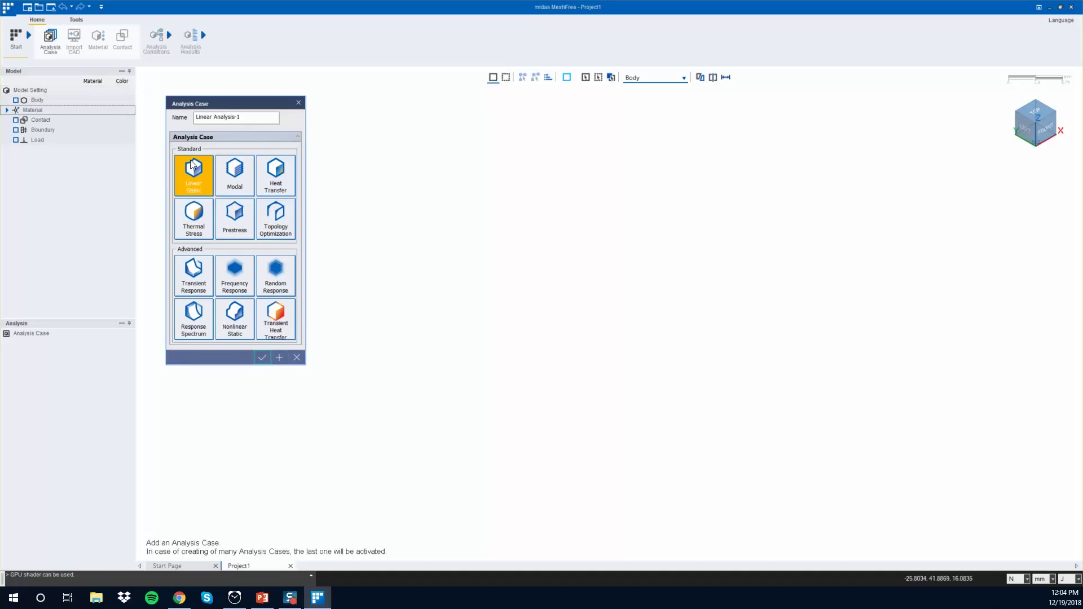
left_click(261, 360)
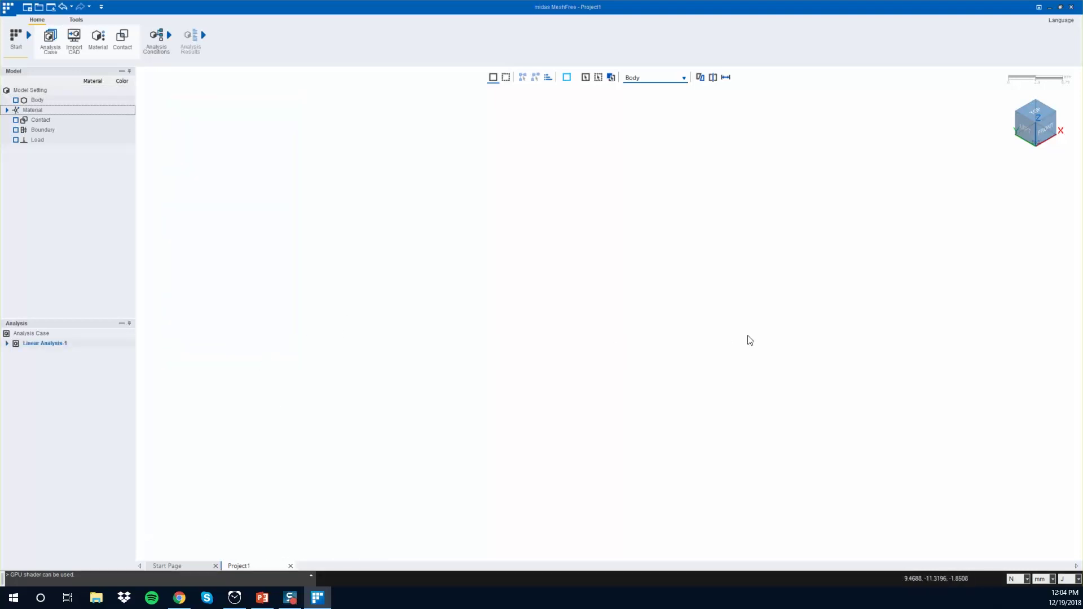
right_click(83, 345)
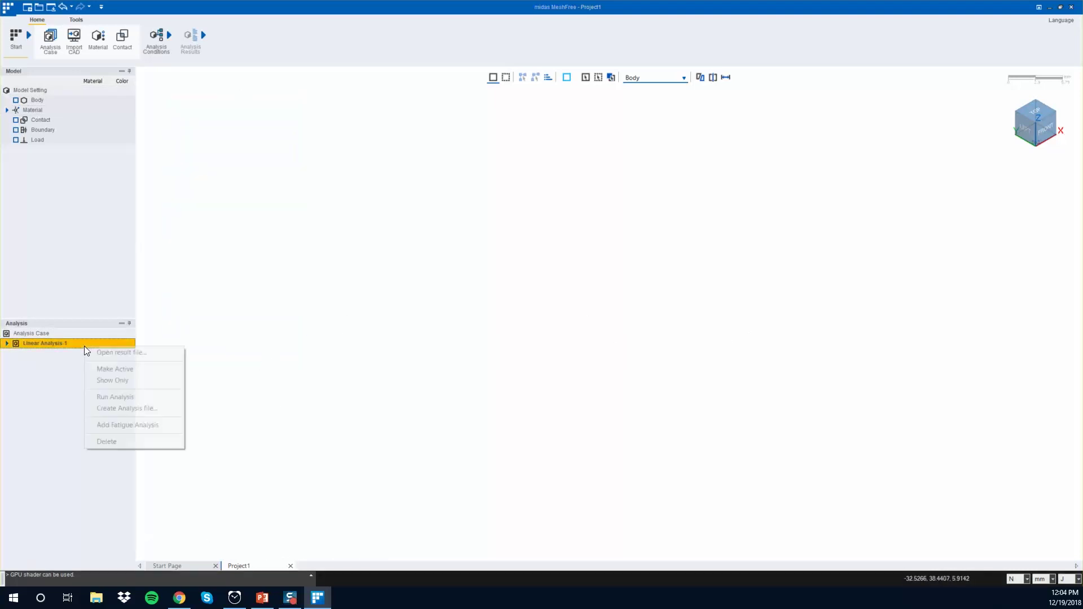
left_click(113, 443)
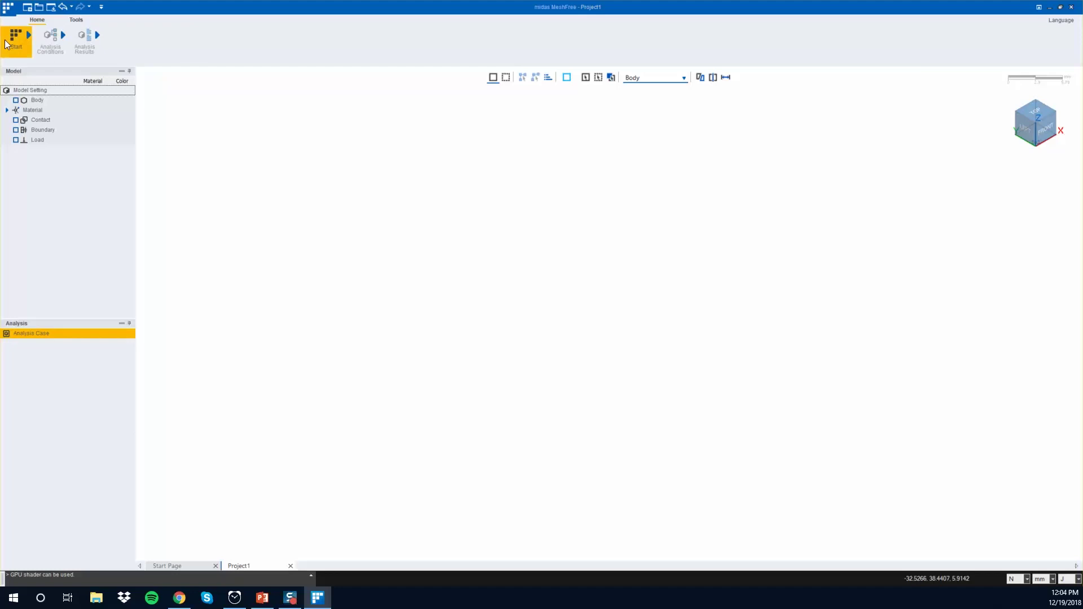
- Add a new Linear Static case named 'Welded Contact'
left_click(51, 41)
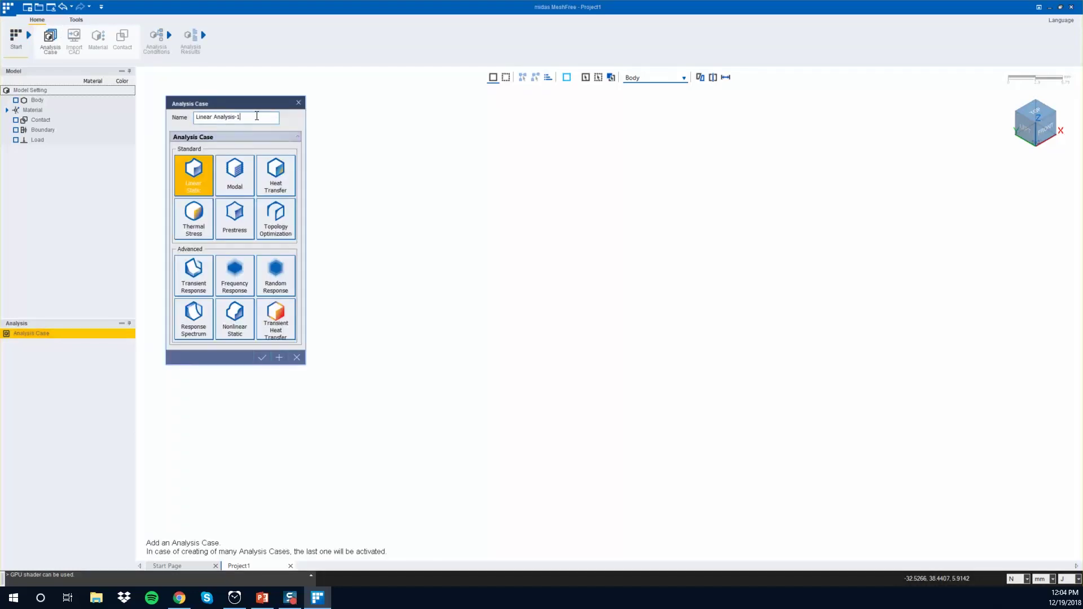
left_click_drag(257, 116, 193, 128)
type("E")
left_click(261, 357)
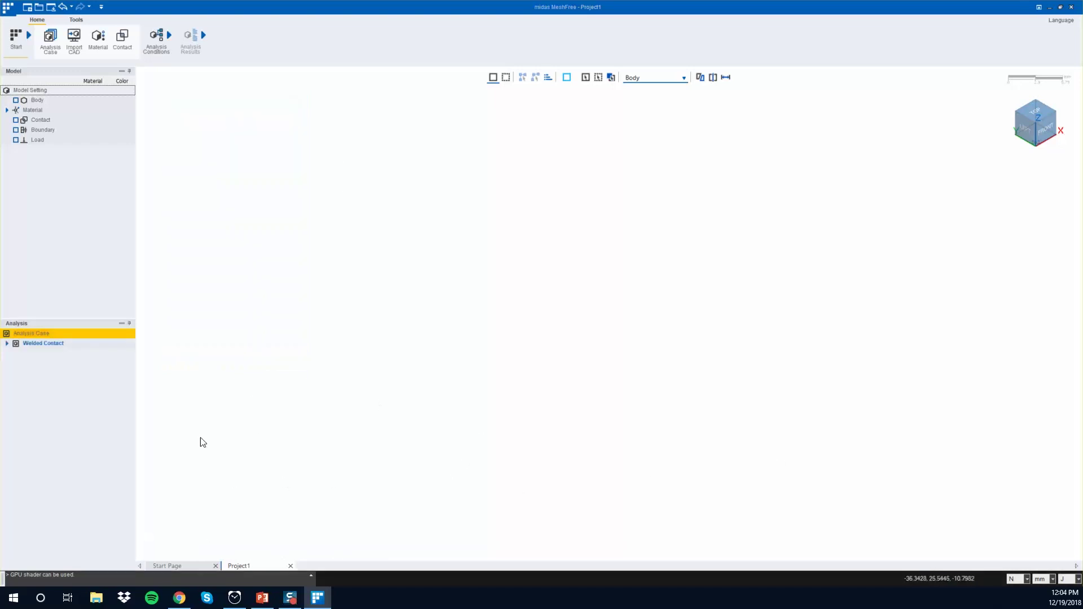
left_click(205, 237)
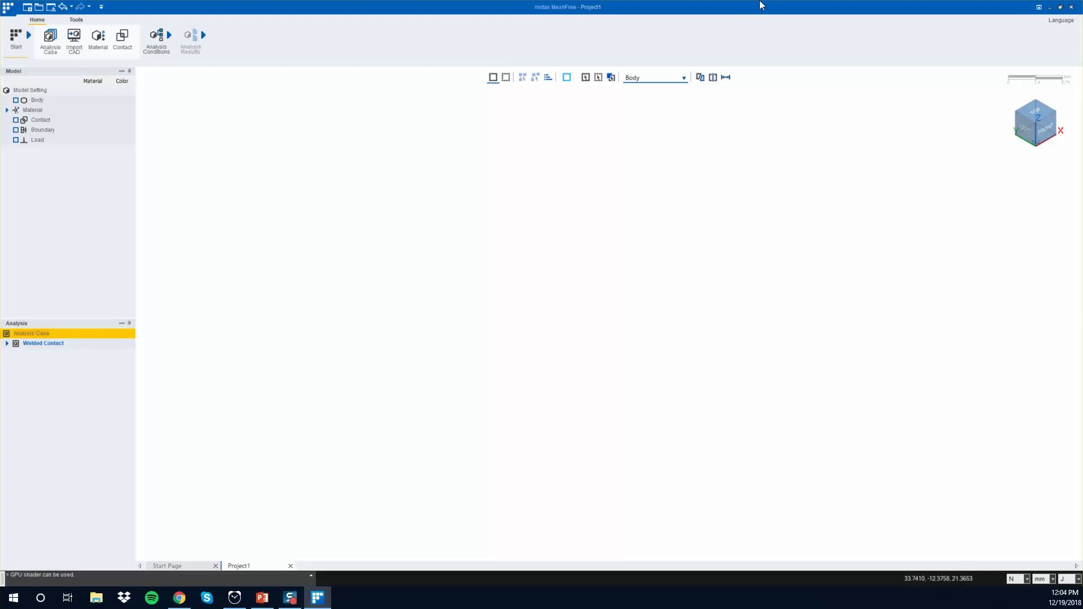
- Import Hitch_Assembly.x_t from the '03_Difference according to contact type' folder
left_click(84, 49)
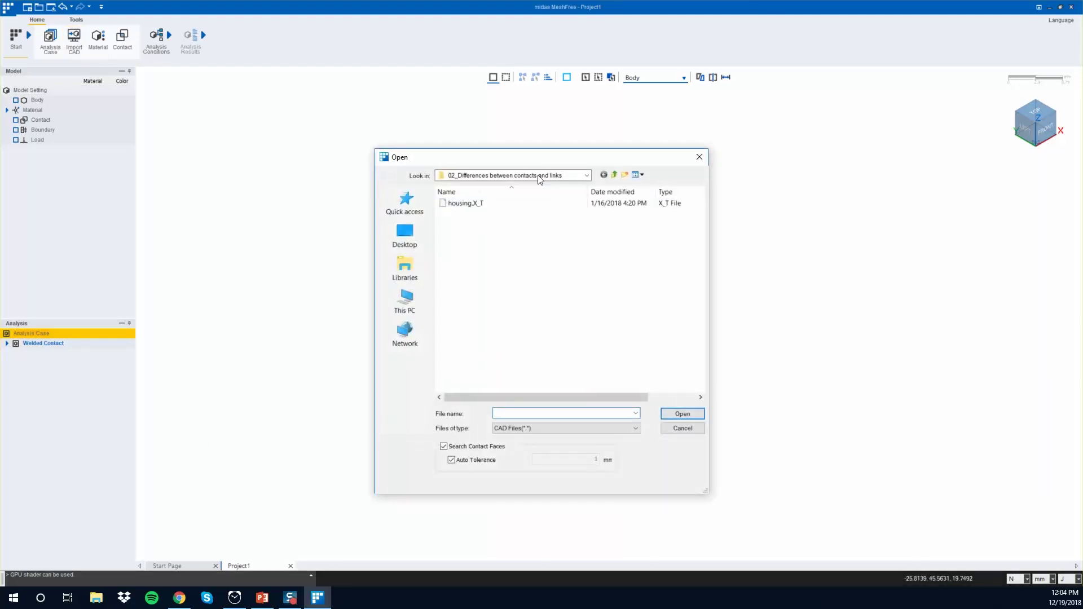
left_click(613, 174)
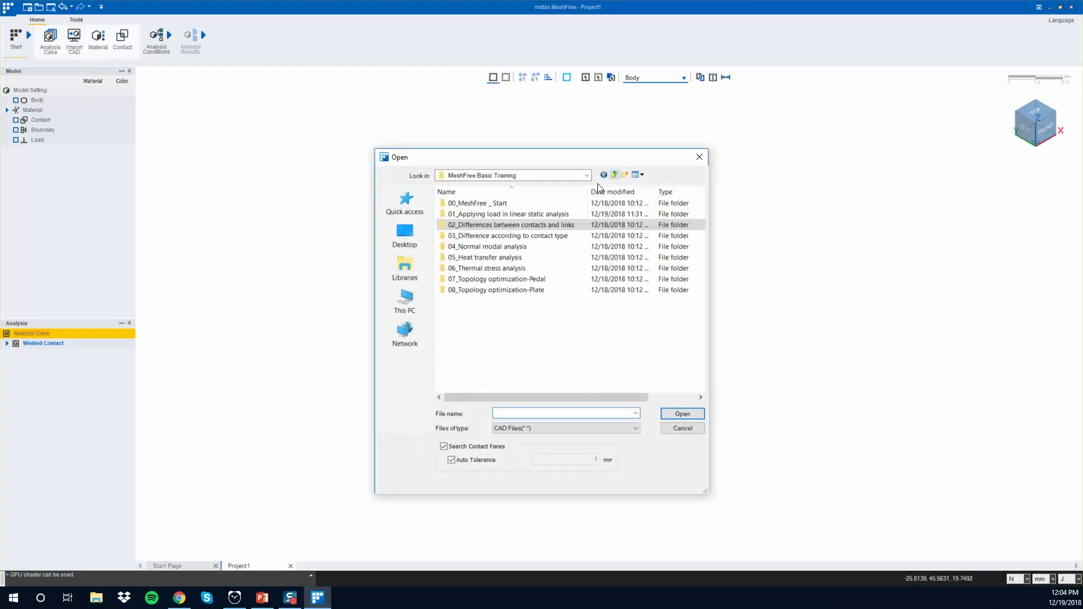
double_click(487, 236)
left_click(487, 204)
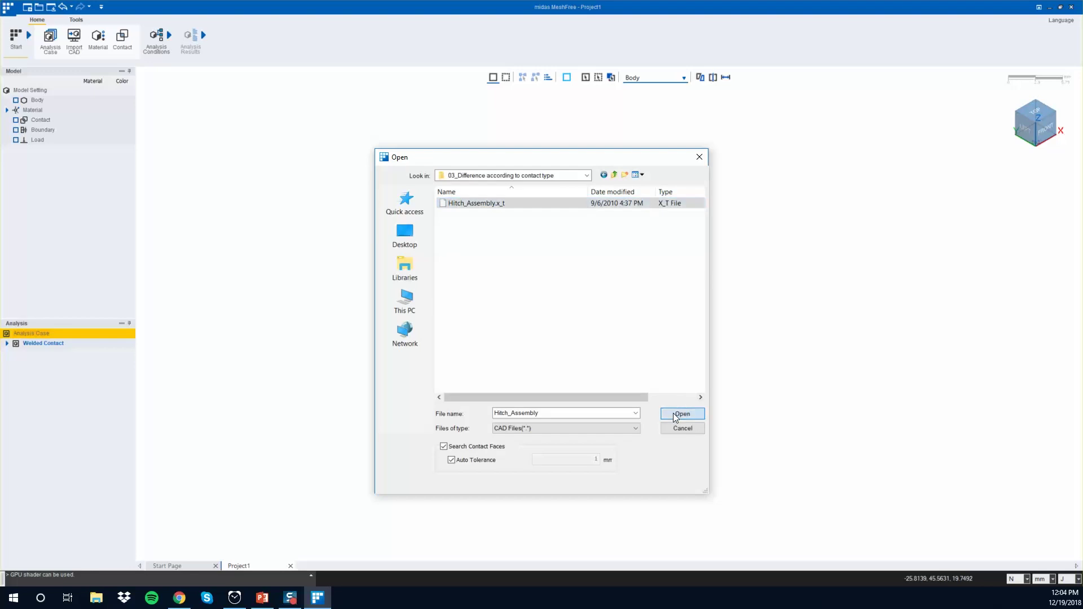
left_click(682, 414)
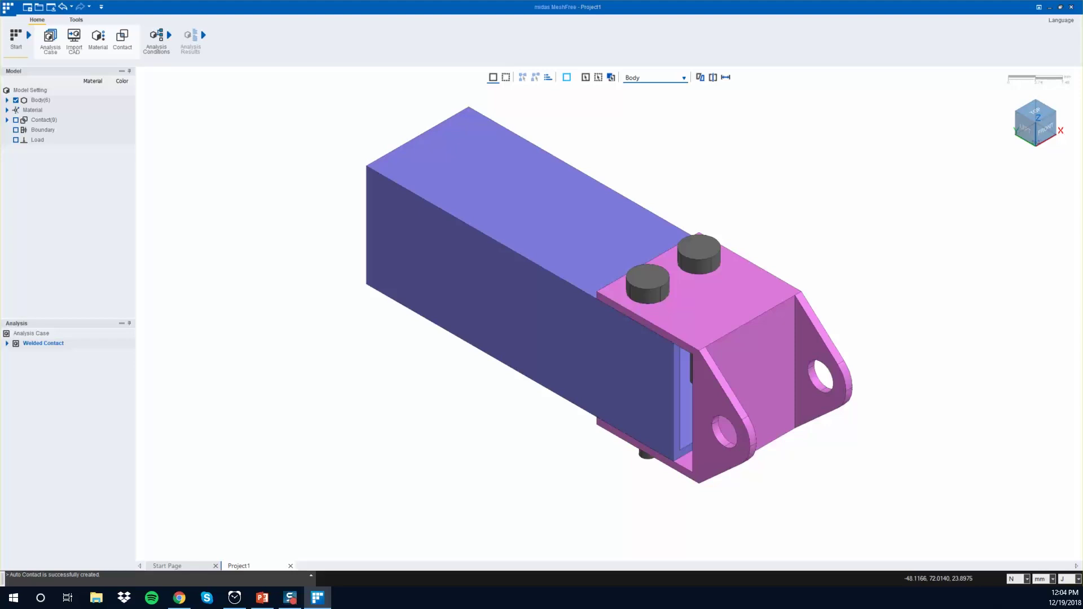
- Add SUS304 from the Steel material library to the project
left_click(107, 42)
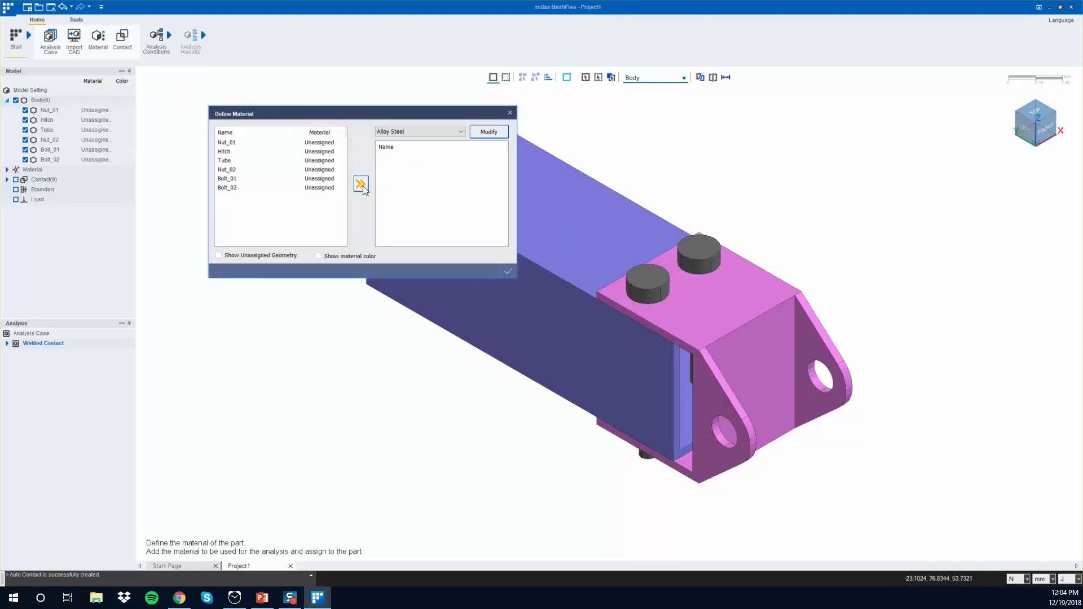
left_click(428, 131)
left_click(412, 149)
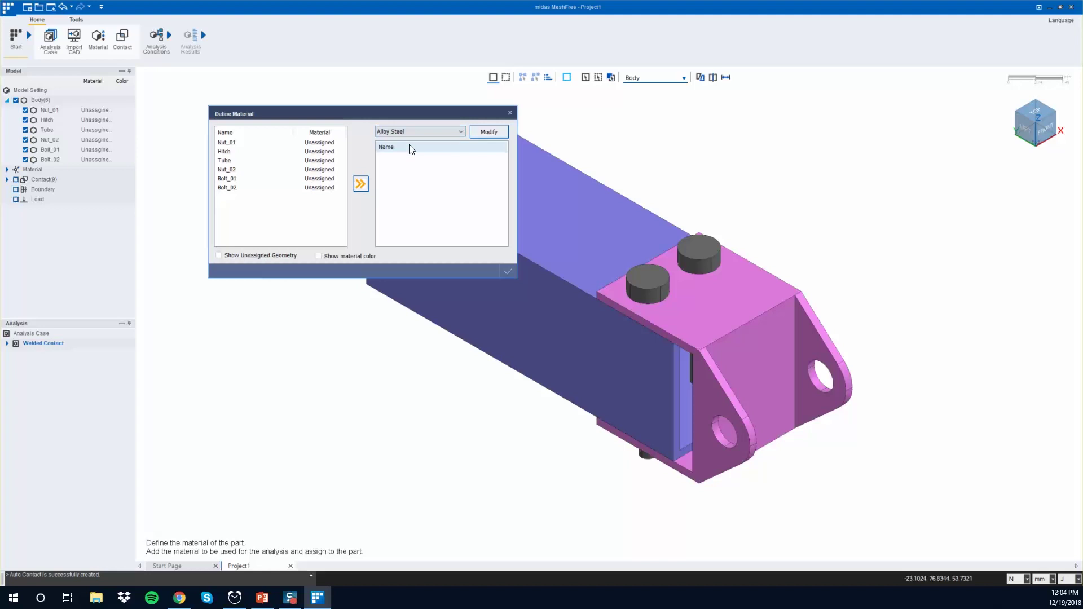
left_click(412, 132)
left_click(404, 145)
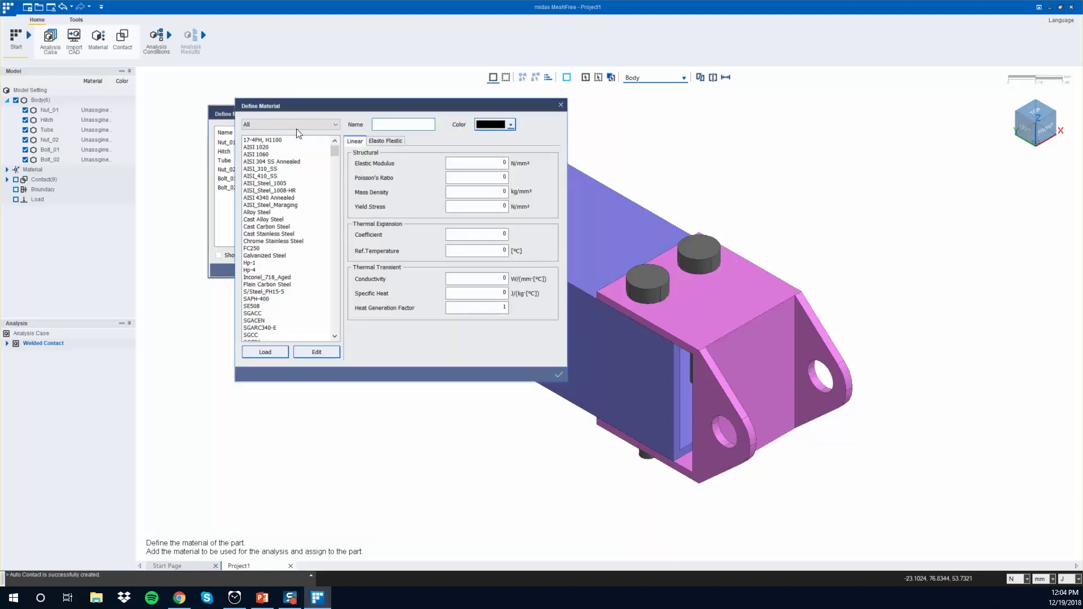
left_click(296, 125)
left_click(265, 151)
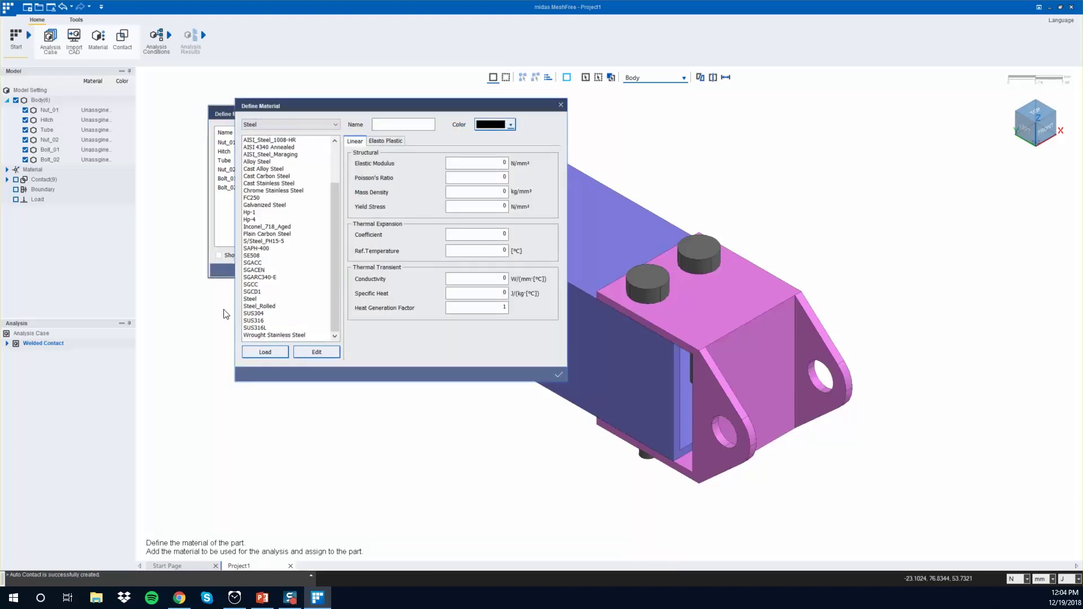
left_click(259, 312)
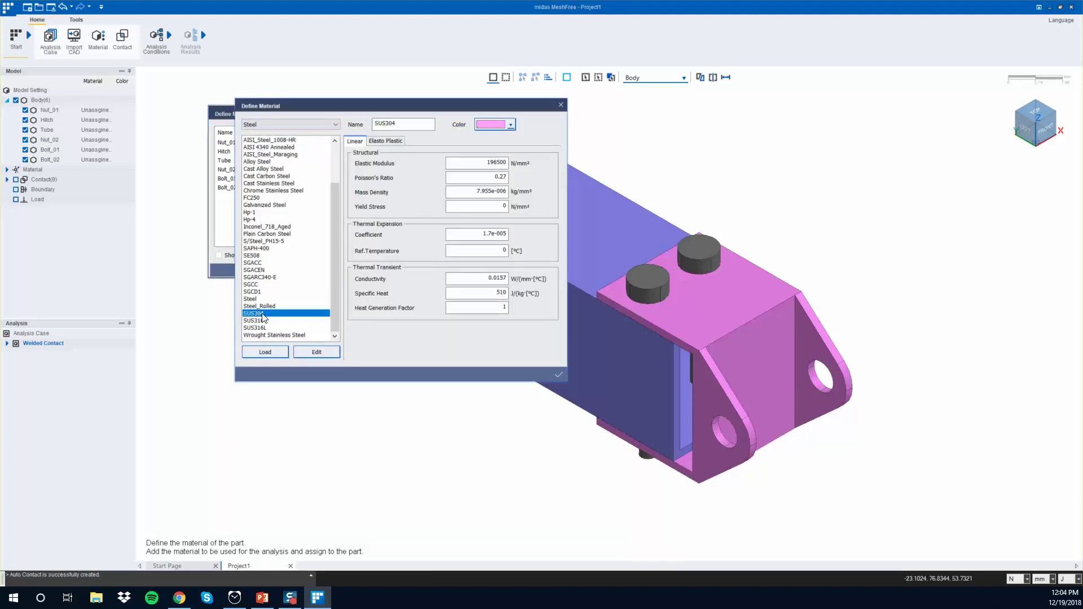
left_click(554, 375)
left_click(431, 130)
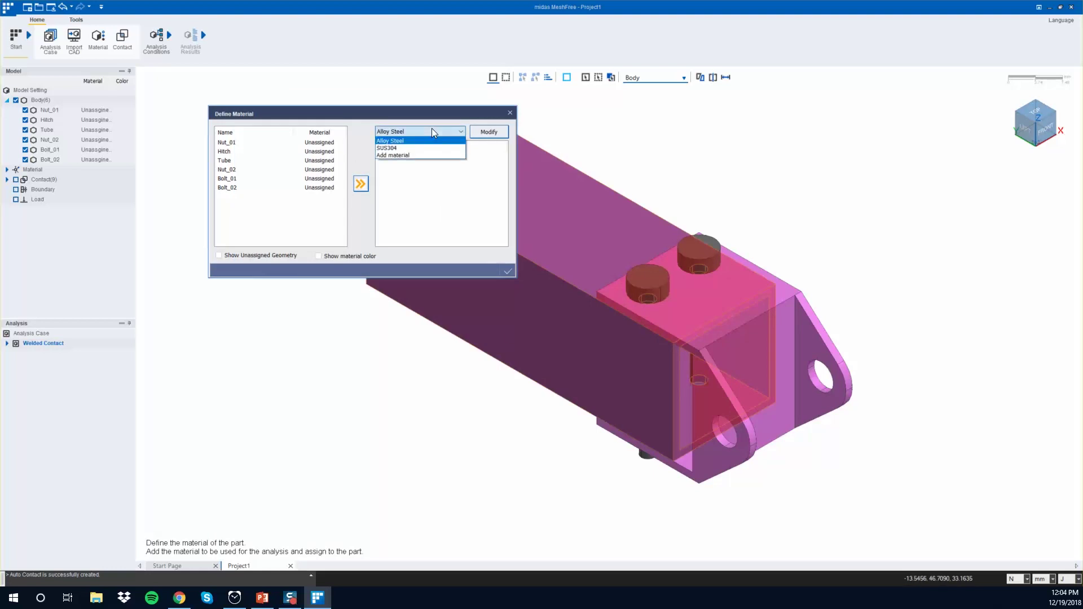
left_click(432, 130)
left_click(193, 424)
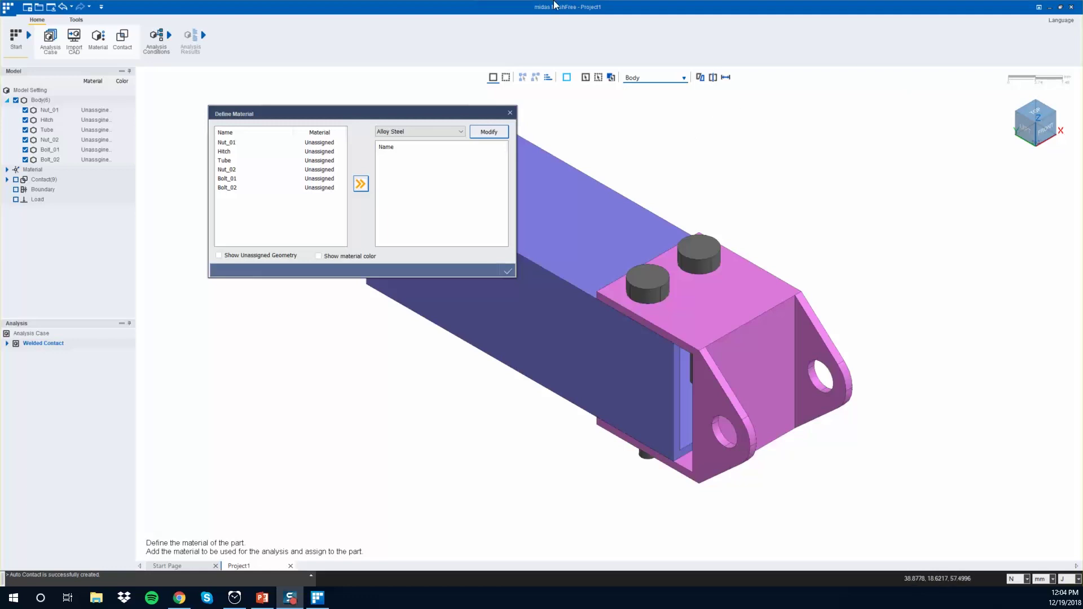
left_click(510, 113)
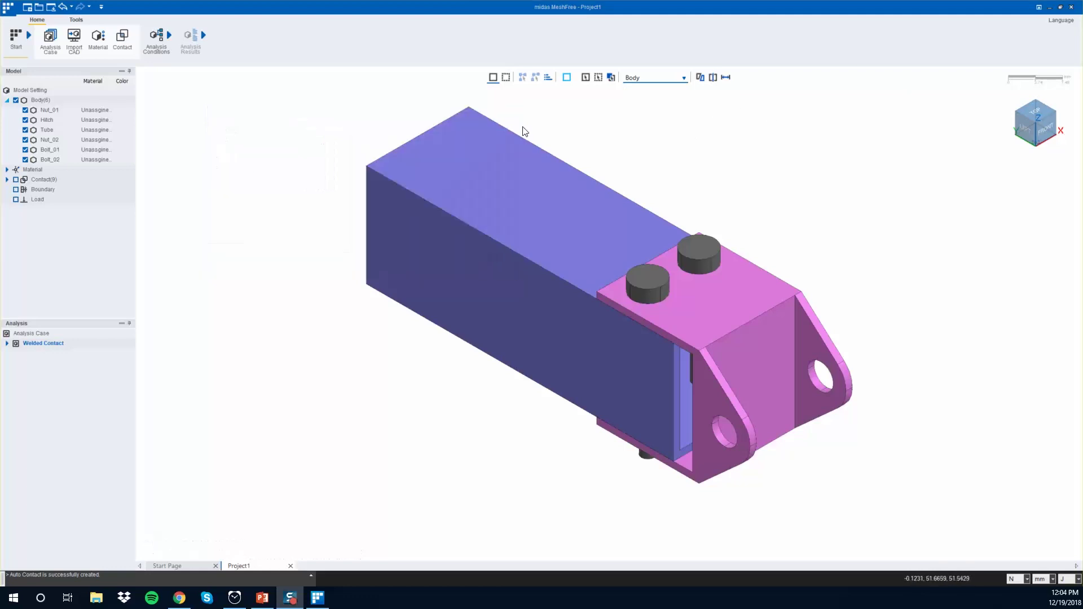
- Assign Alloy Steel to Nut_01, Nut_02 and both bolts
left_click(59, 111)
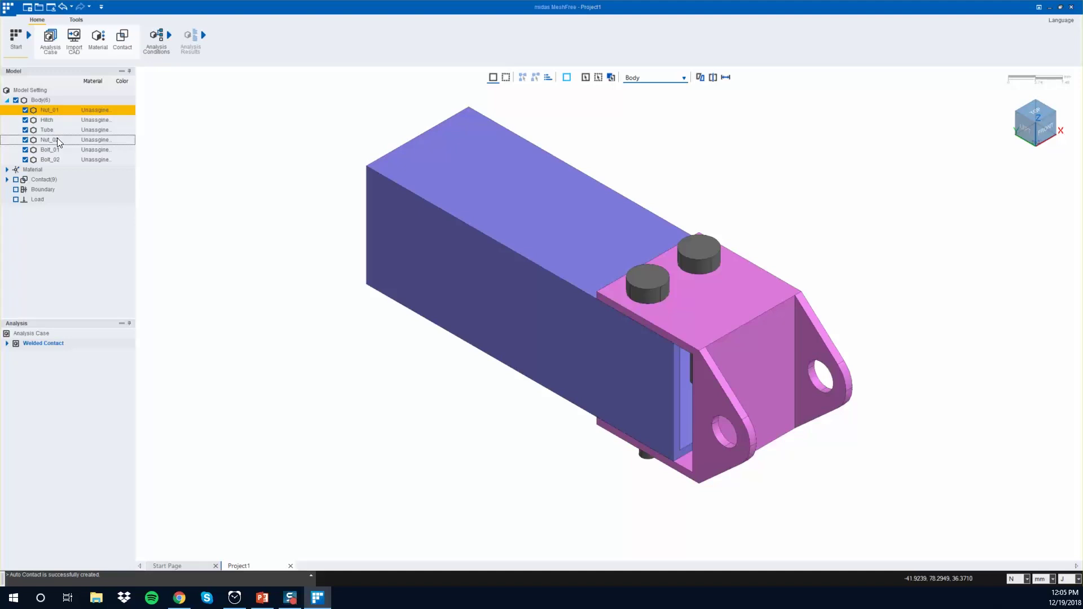
left_click(56, 139, "ctrl")
left_click(56, 160, "shift")
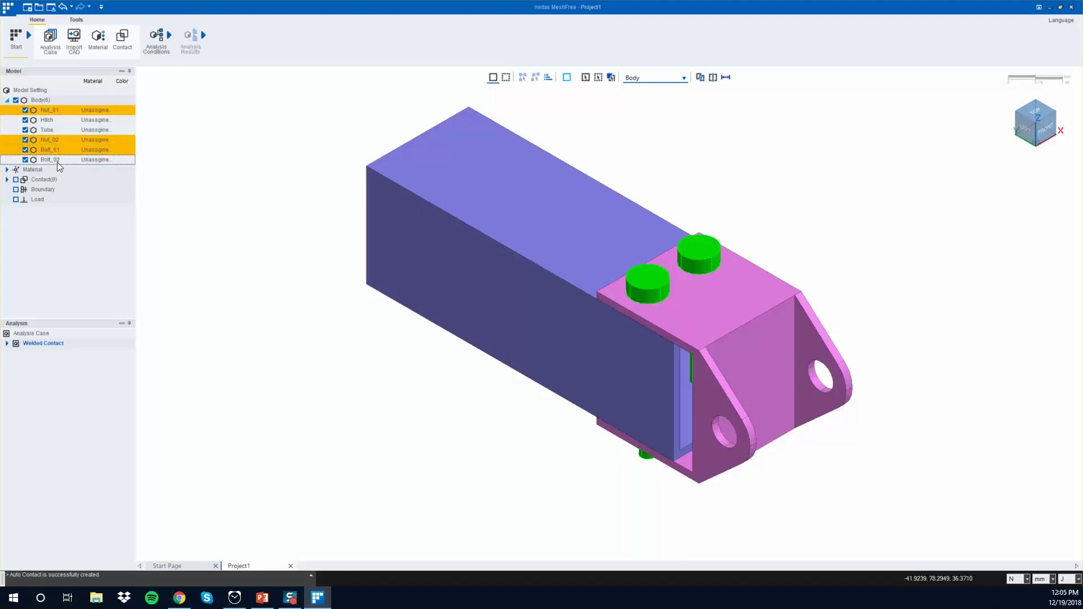
middle_click_drag(242, 261, 338, 299)
right_click(35, 150)
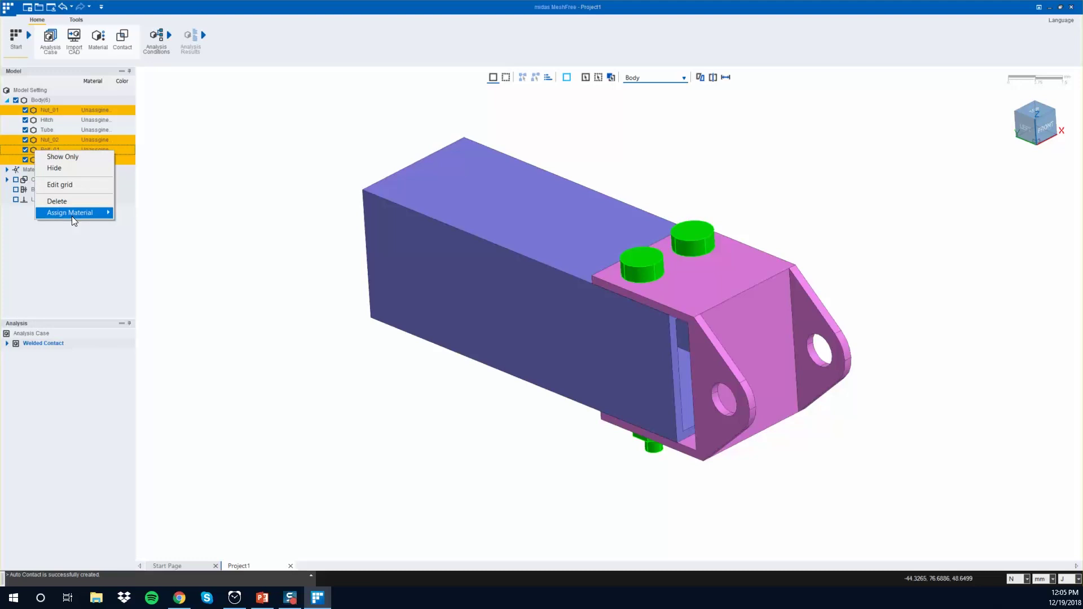
mouse_move(73, 214)
left_click(135, 213)
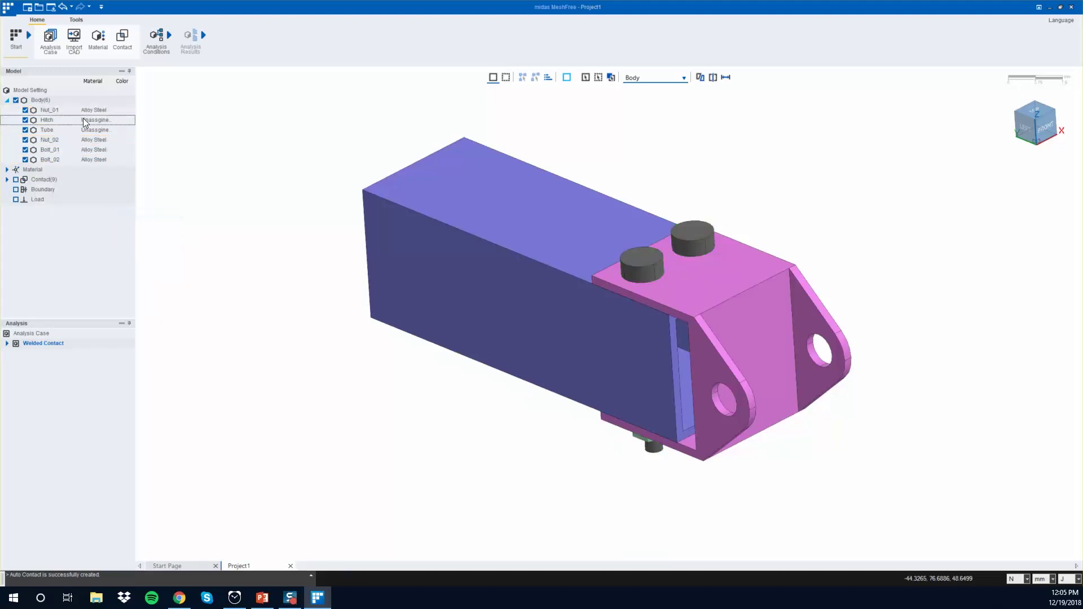
- Assign SUS304 to the Hitch and Tube parts
left_click(68, 121)
left_click(65, 133, "ctrl")
right_click(66, 133)
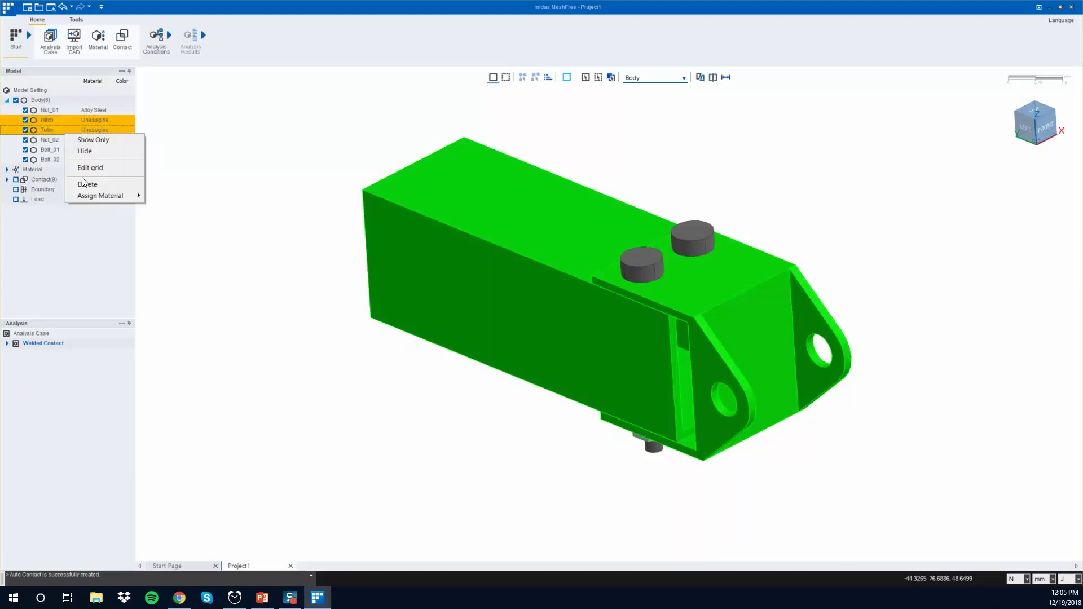
mouse_move(93, 195)
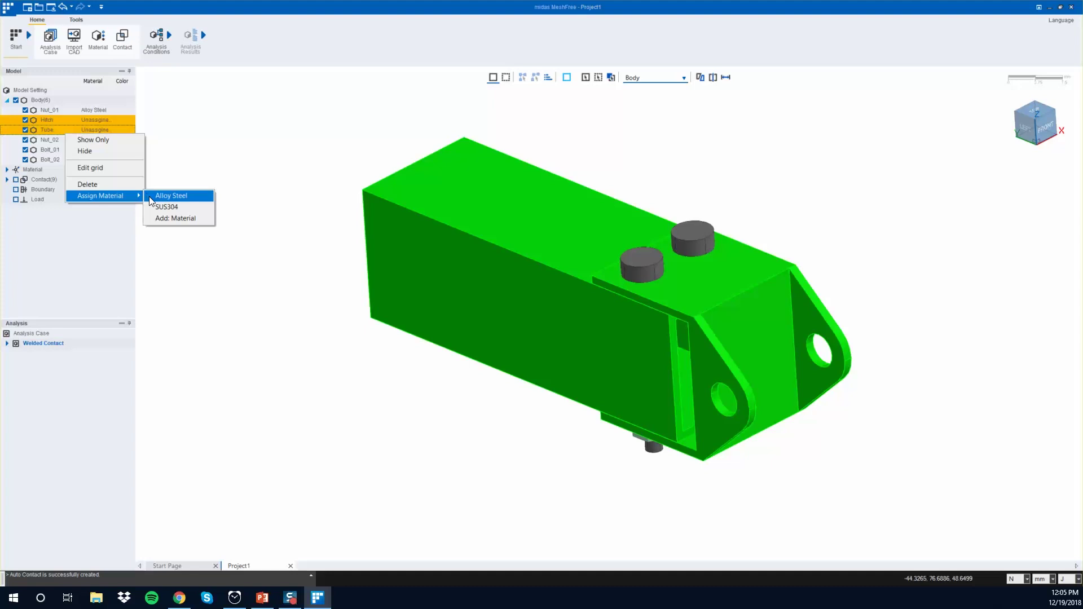
left_click(167, 206)
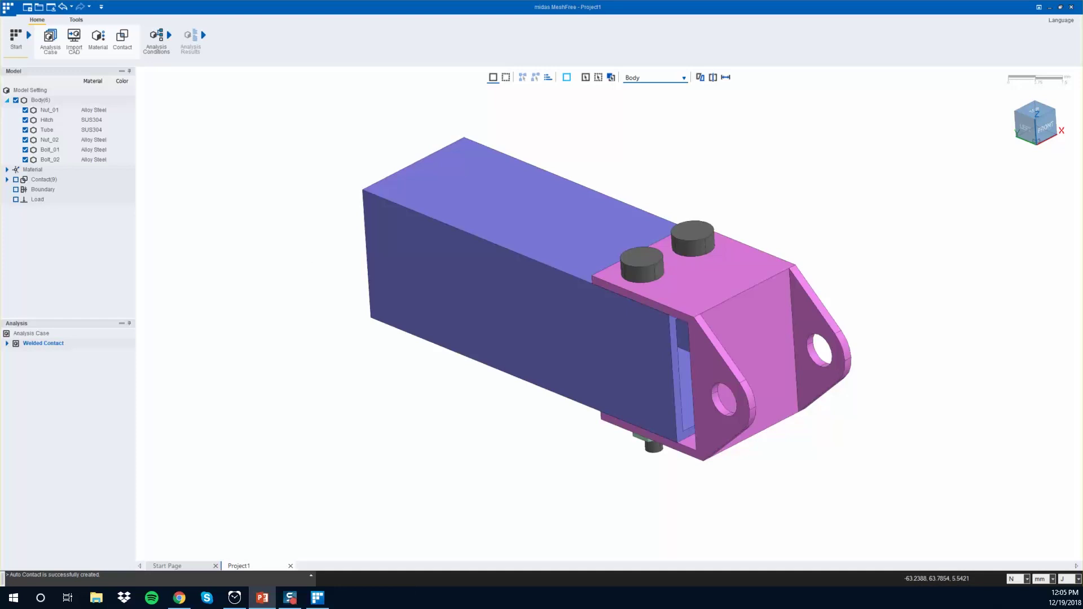
middle_click_drag(643, 225, 699, 168)
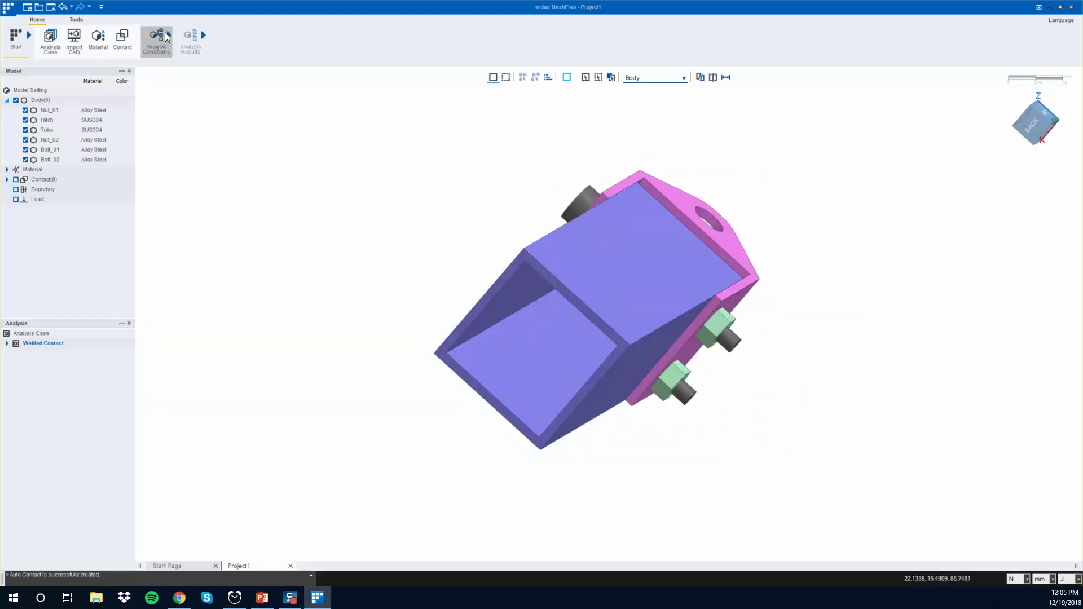
- Fix the tube's open end face with a constraint boundary condition
left_click(156, 40)
left_click(93, 53)
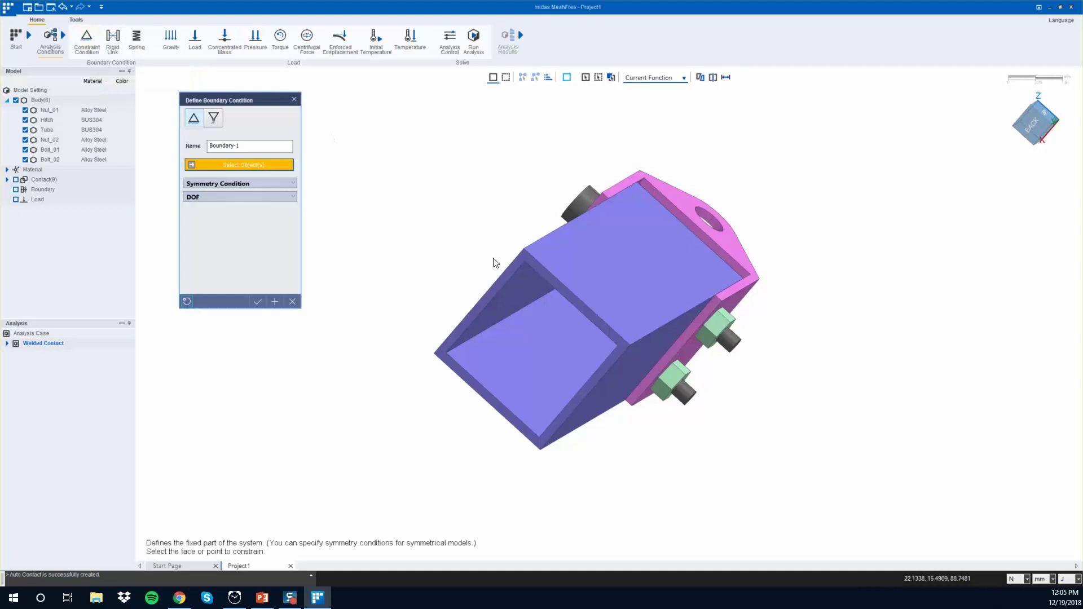
left_click(530, 263)
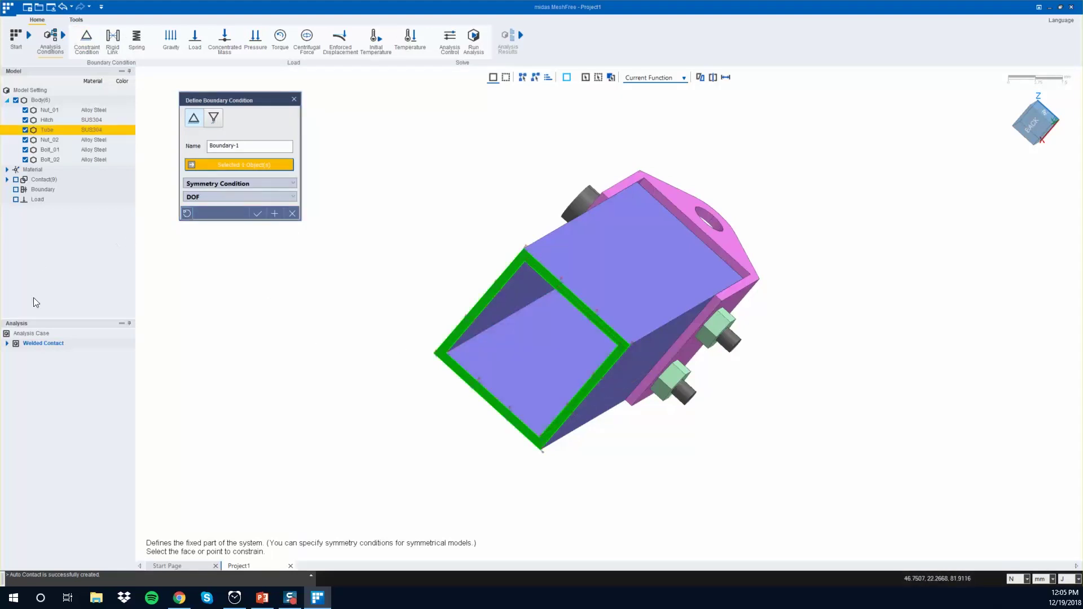
left_click(257, 213)
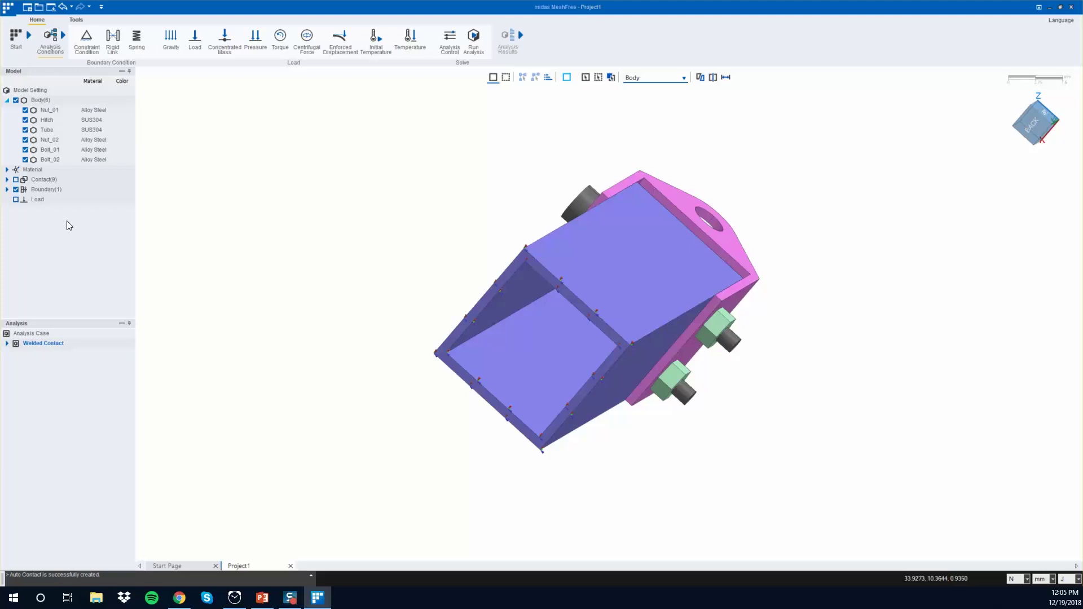
- Apply a Y = -10 N force load to all hitch hole surfaces
middle_click_drag(561, 167, 573, 235)
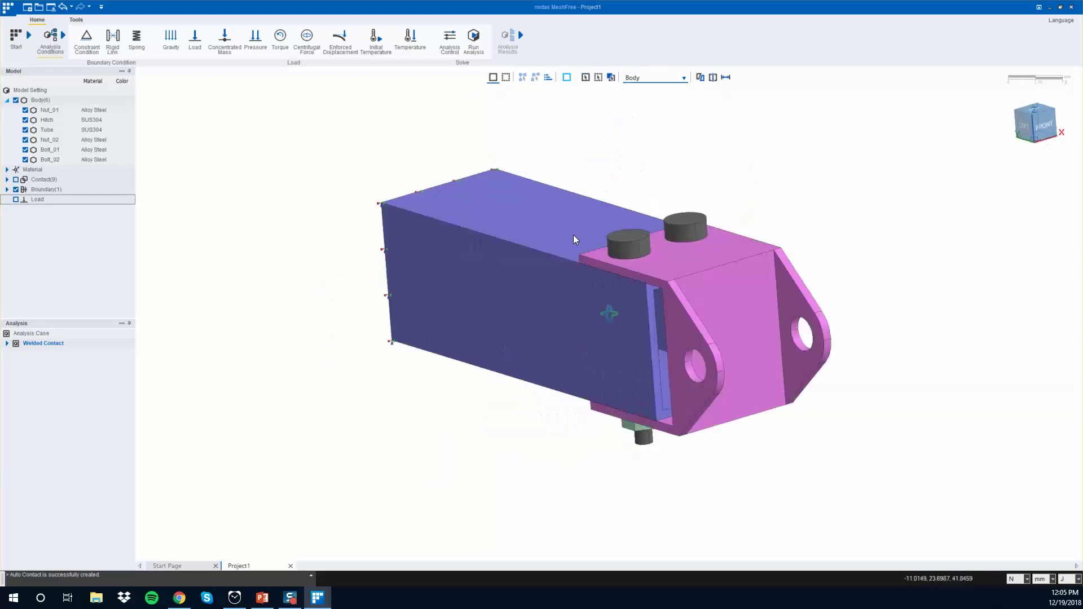
middle_click_drag(726, 276, 547, 239)
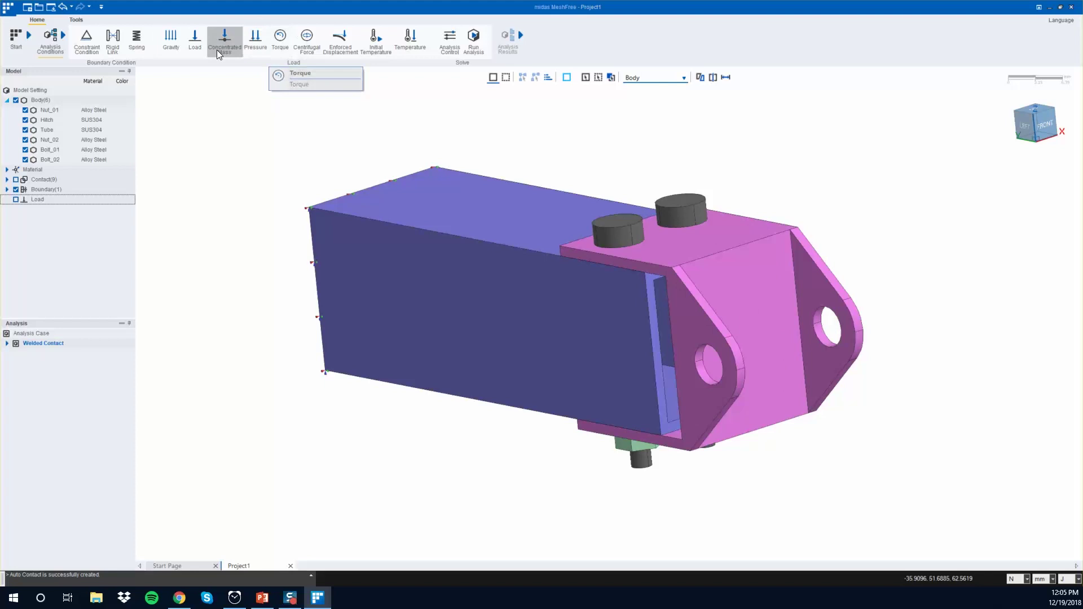
left_click(195, 45)
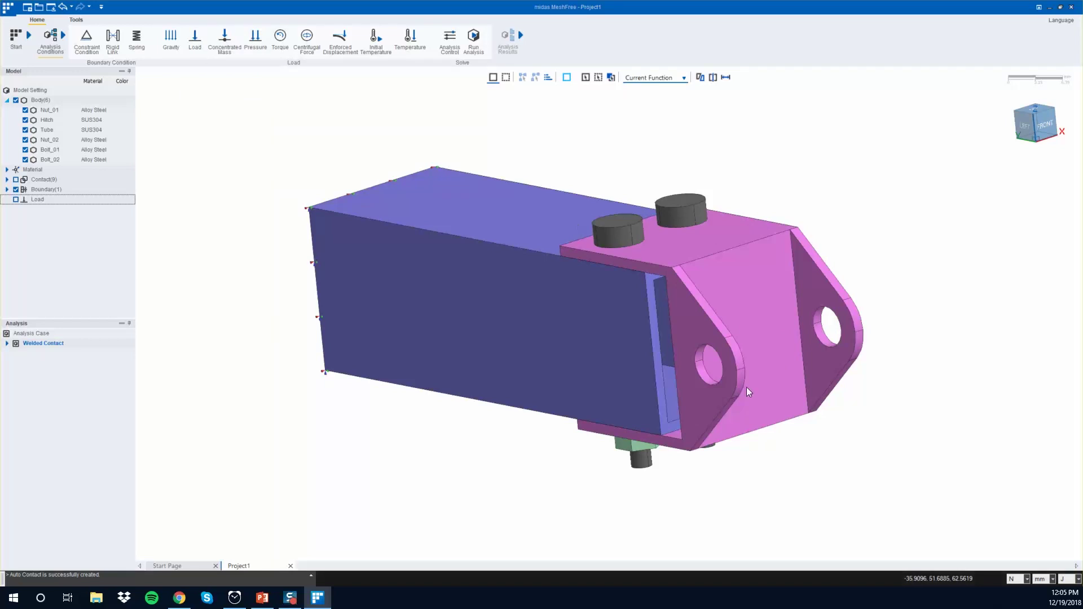
left_click(701, 374)
left_click(827, 341)
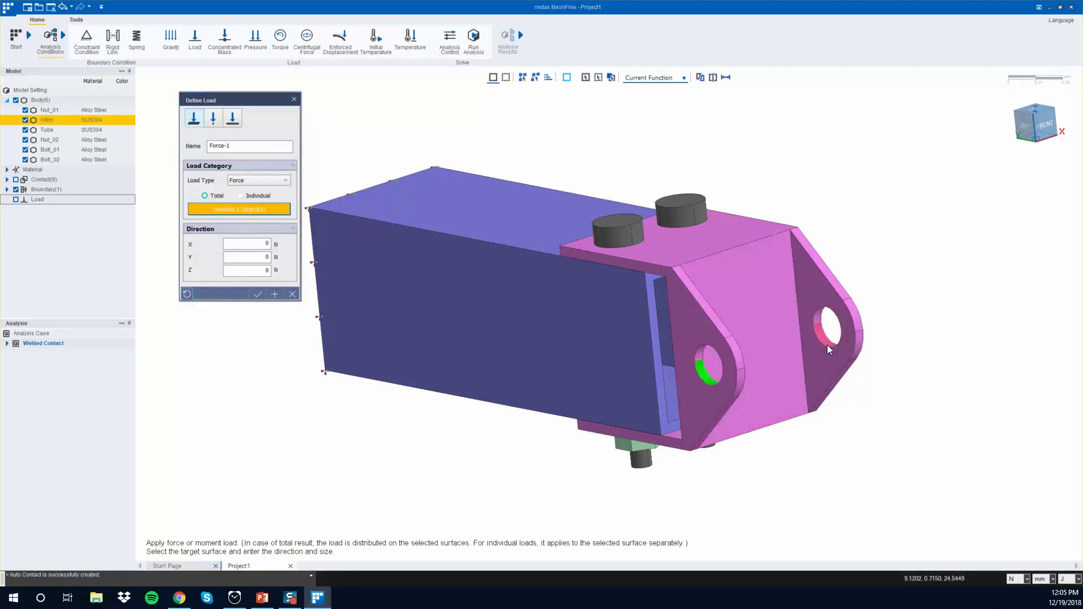
left_click(533, 78)
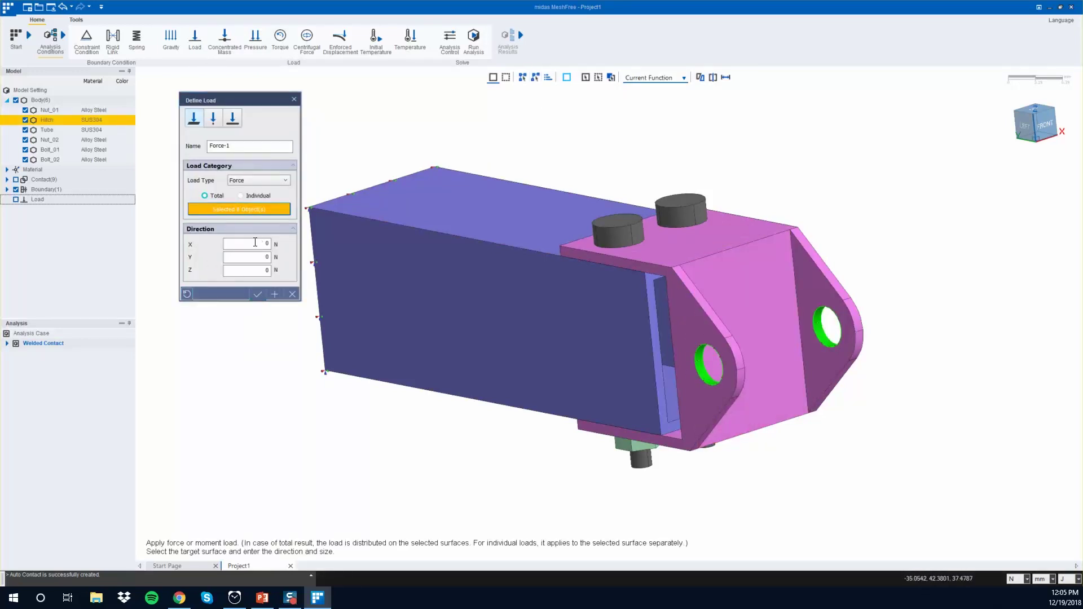
left_click(251, 271)
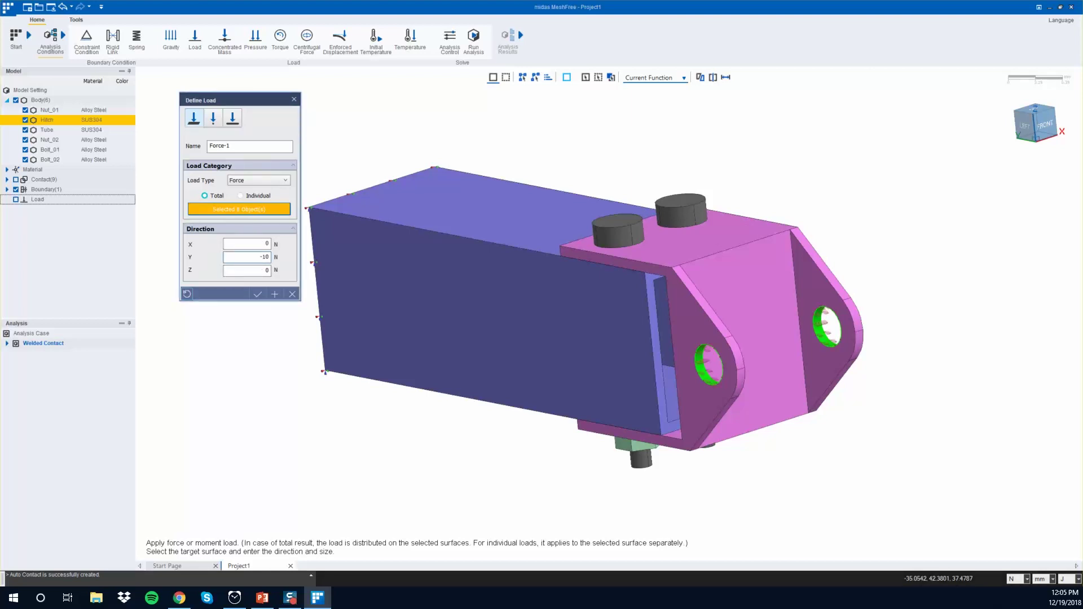
left_click(258, 293)
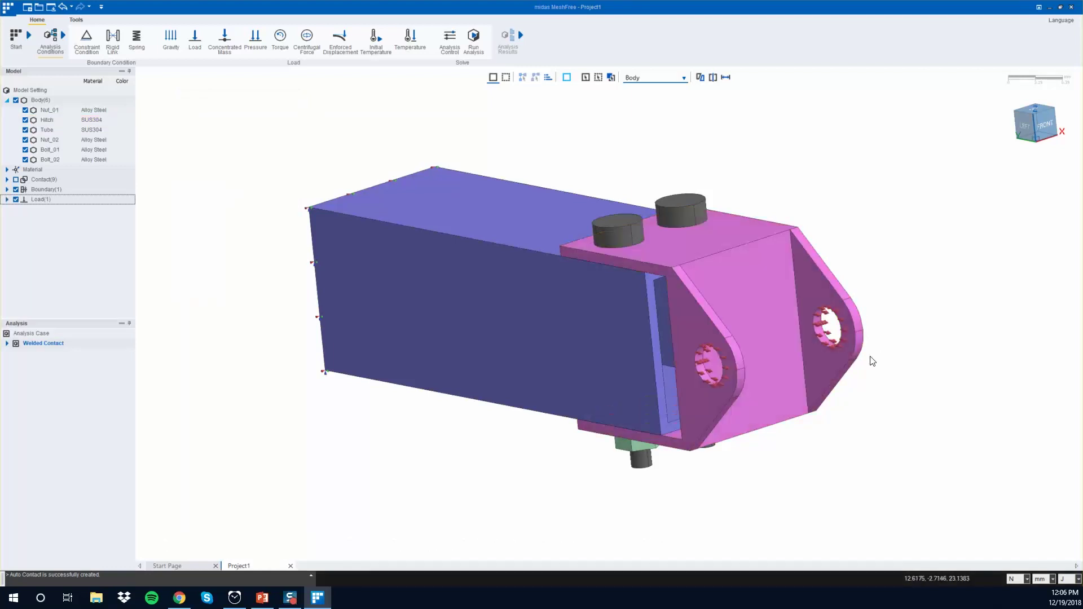
mouse_move(875, 327)
middle_mouse_down()
mouse_move(921, 304)
mouse_move(888, 321)
middle_mouse_up()
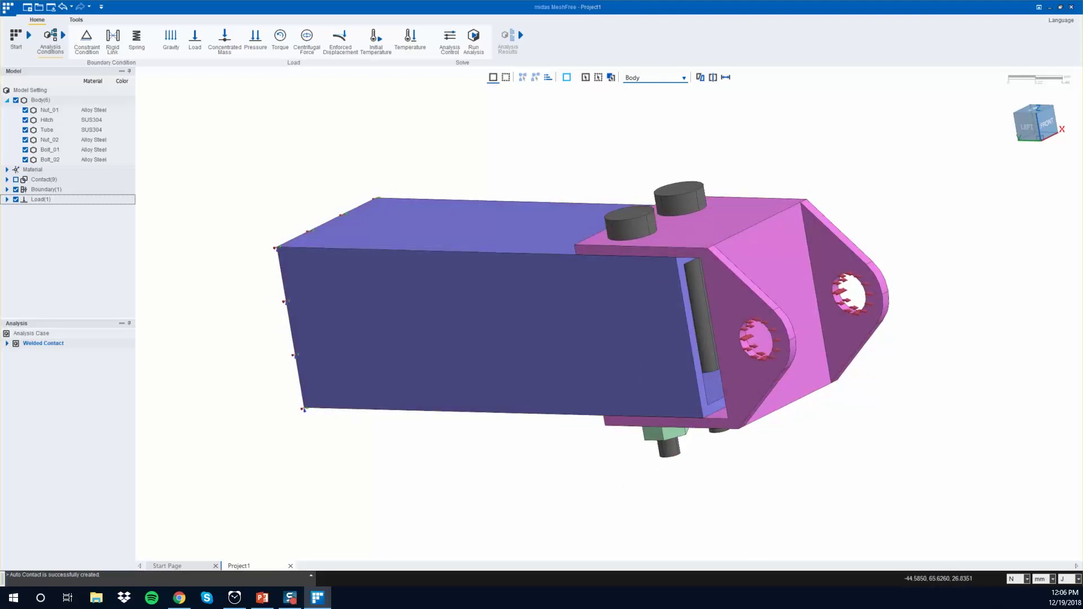
- Start the Welded Contact analysis, saving the project as HITCH CASE in Desktop > HITCH CASE
key("Up")
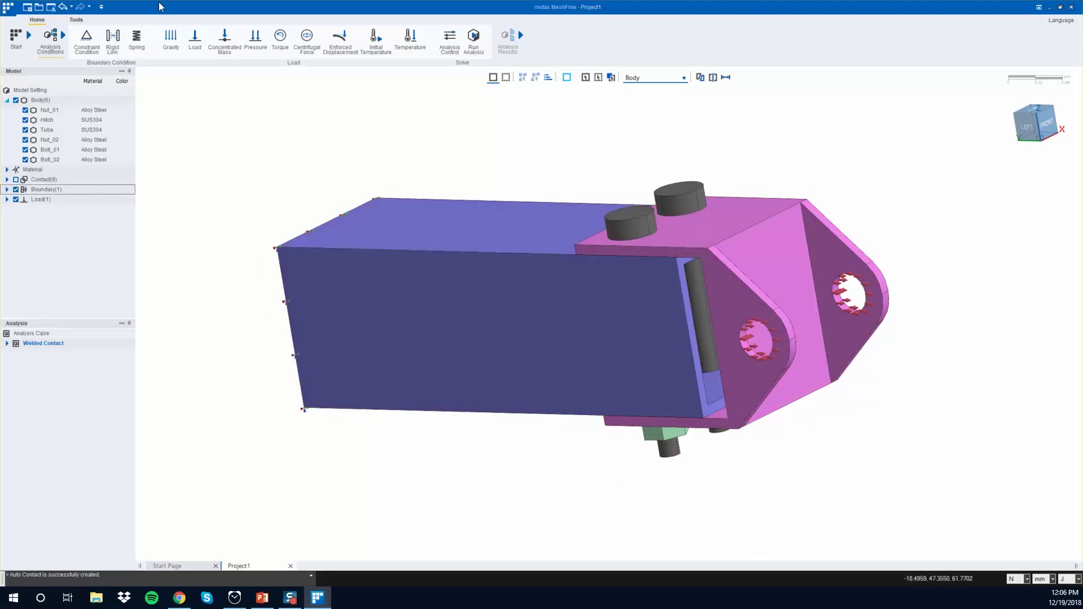
left_click(480, 38)
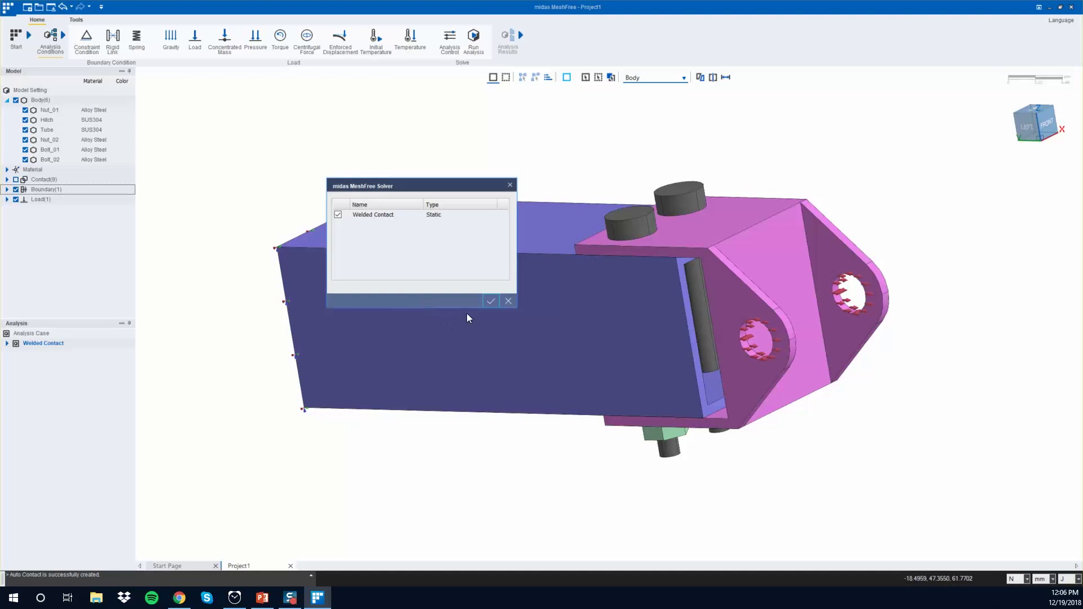
left_click(490, 301)
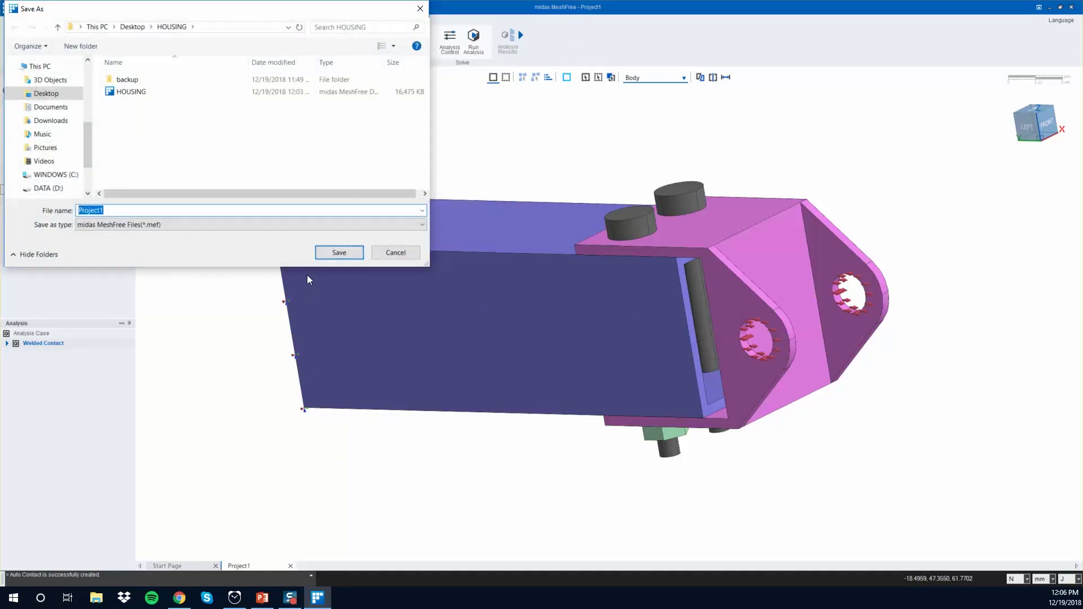
type("H")
key("BackSpace")
type("HITCH CASE")
left_click(135, 28)
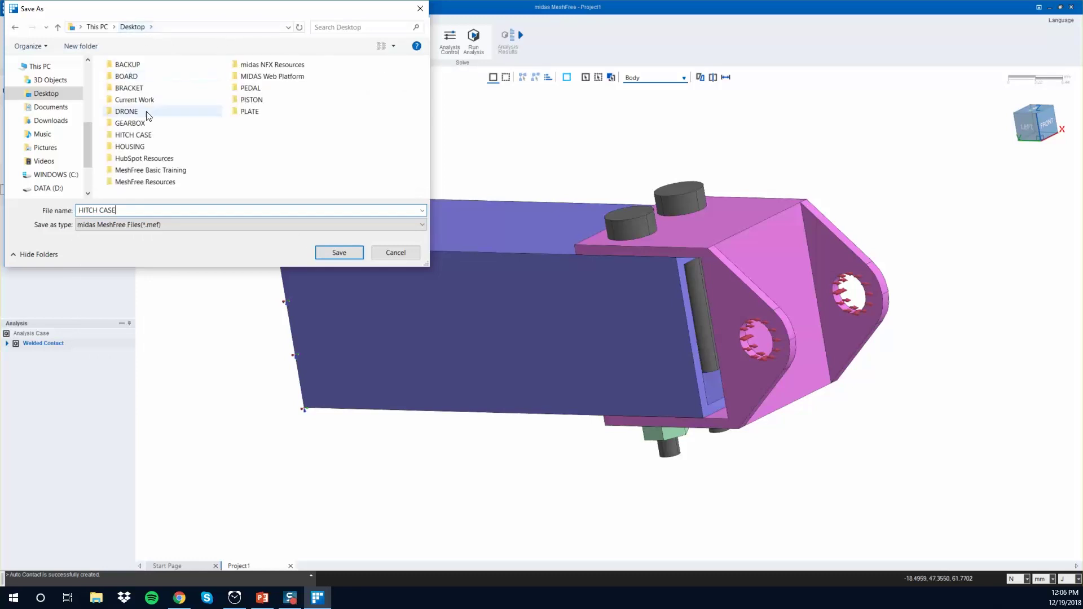
double_click(141, 134)
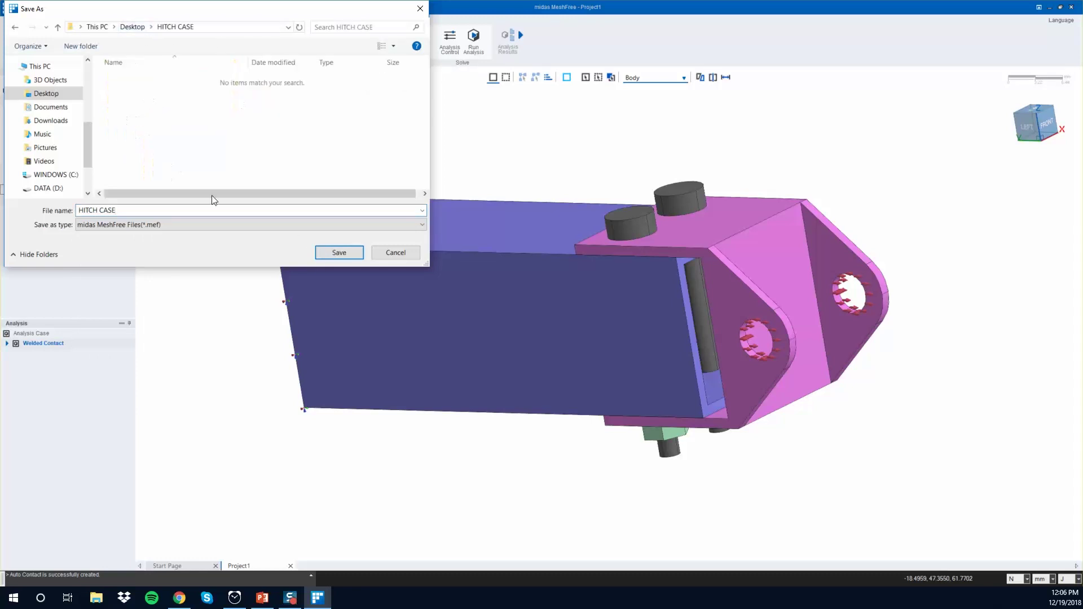
left_click(339, 252)
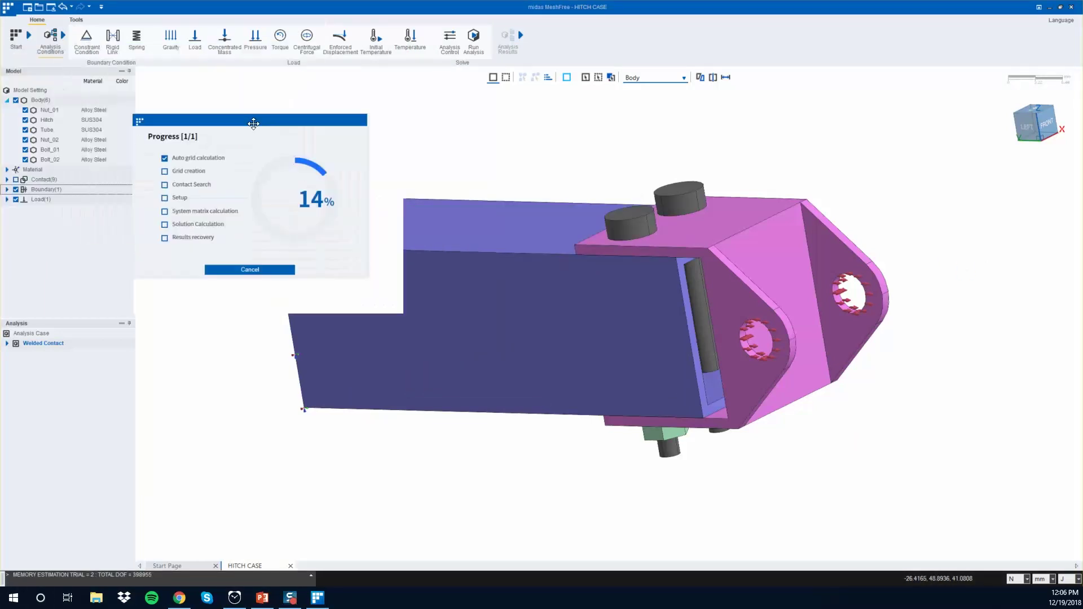
- Time the solve with the stopwatch, then view the displacement contour from the left
left_click(235, 597)
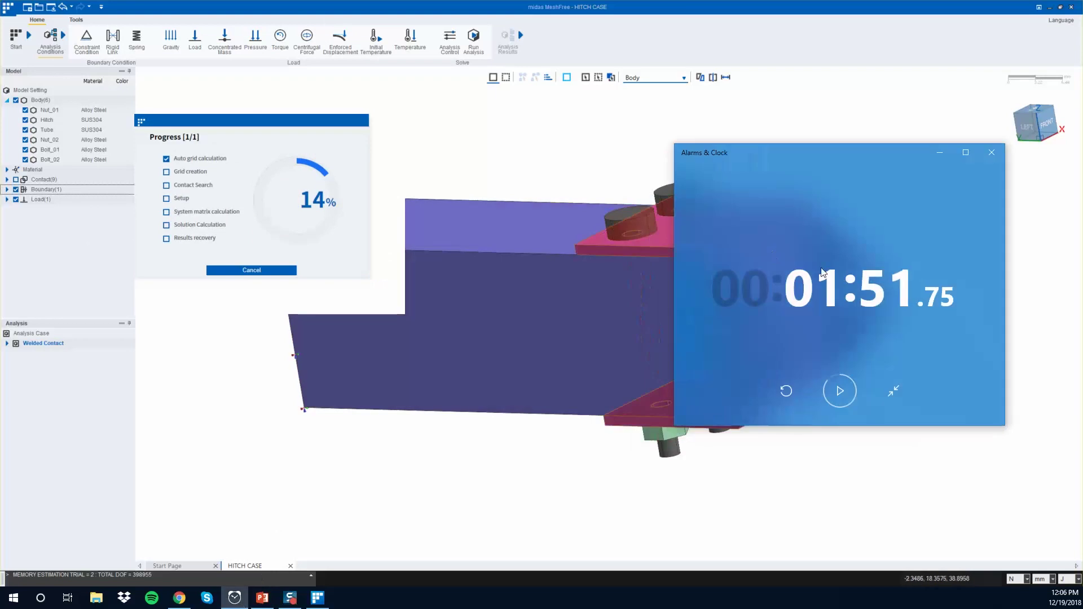
left_click(786, 390)
left_click(839, 391)
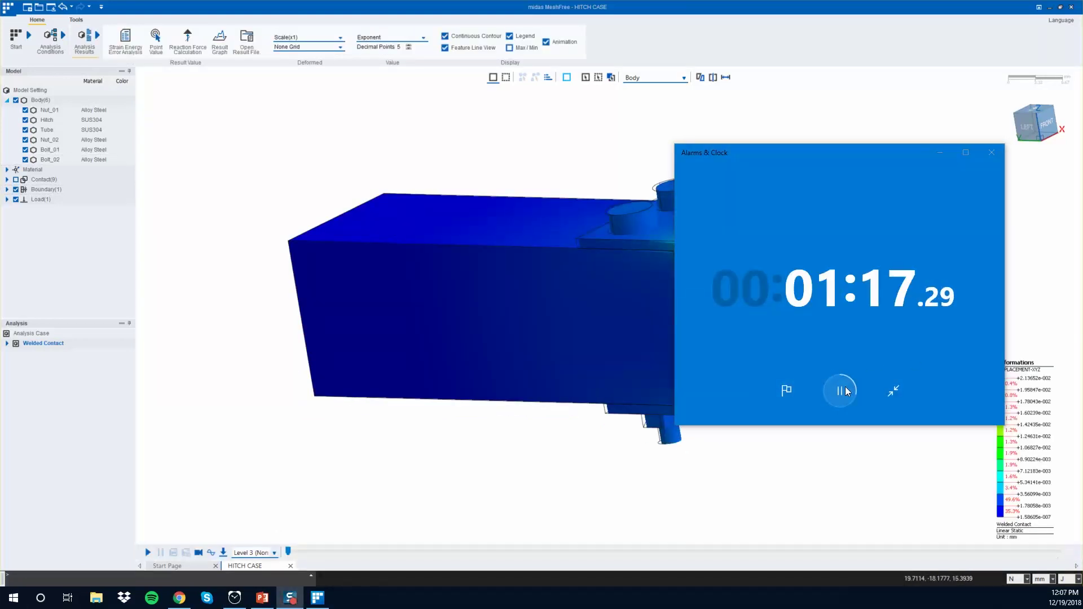
left_click(839, 391)
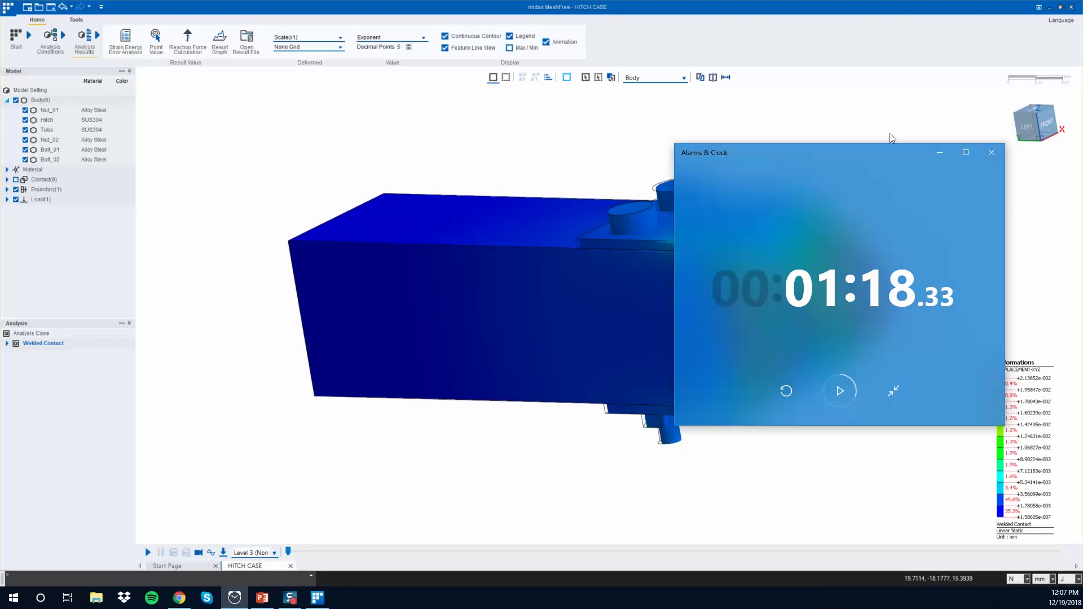
left_click(939, 153)
middle_click_drag(911, 208, 973, 161)
left_click(1034, 128)
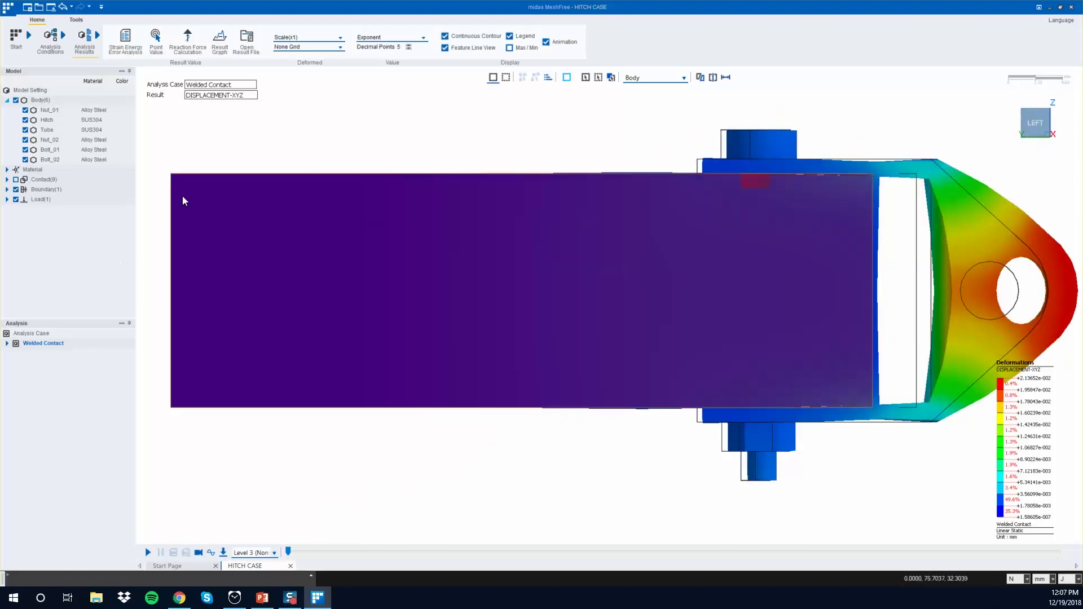
- Show the displacement contour as discrete bands on the undeformed shape
left_click(462, 38)
left_click(316, 37)
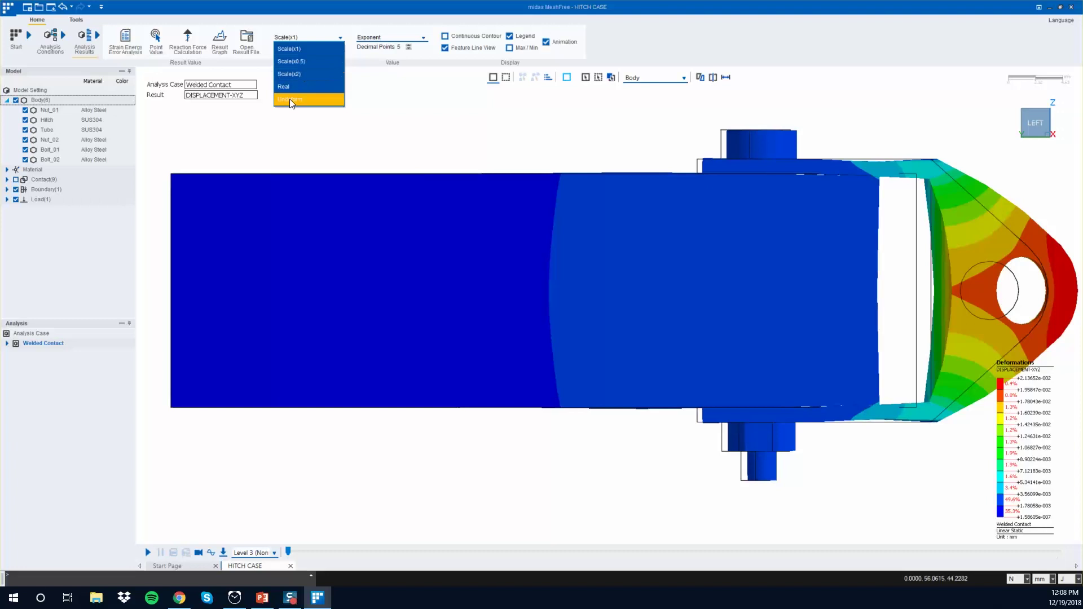
left_click(289, 99)
scroll(903, 181, "up", 3)
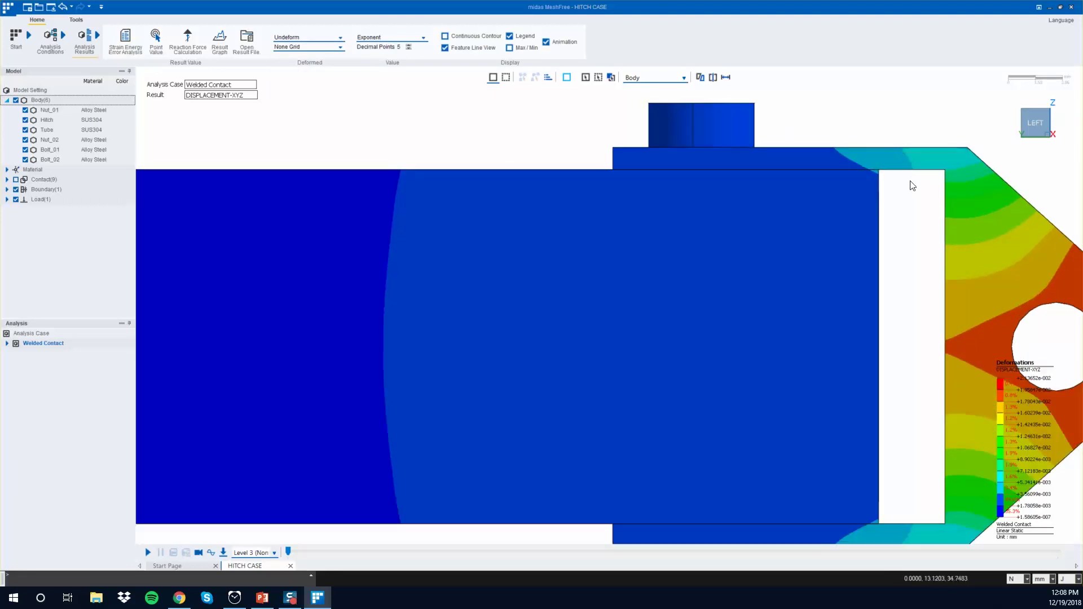
scroll(946, 261, "down", 2)
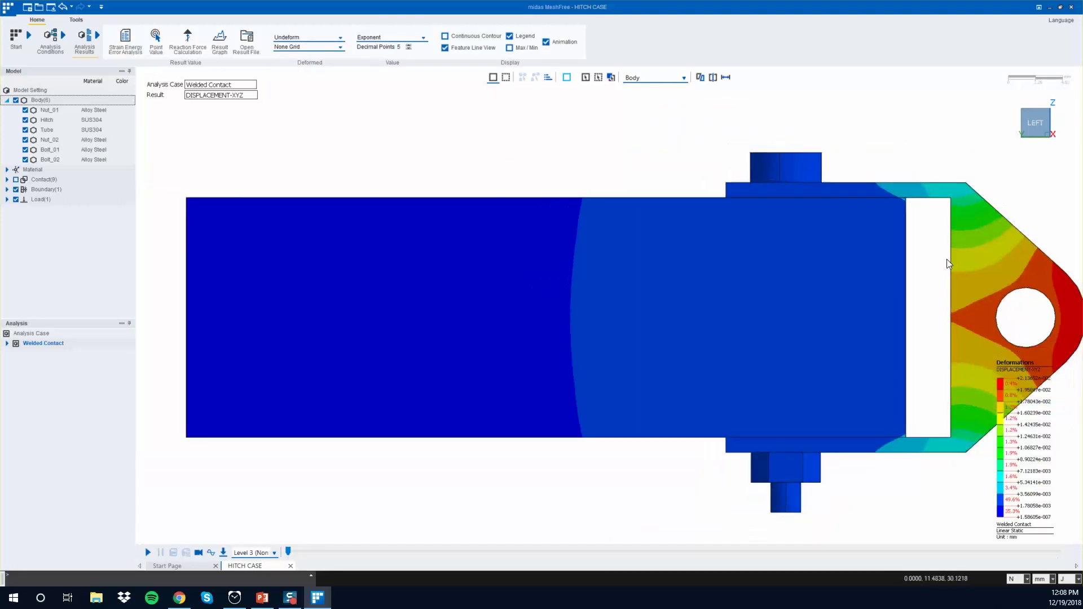
- Review the von Mises stress result, then return to DISPLACEMENT-XYZ
left_click(221, 95)
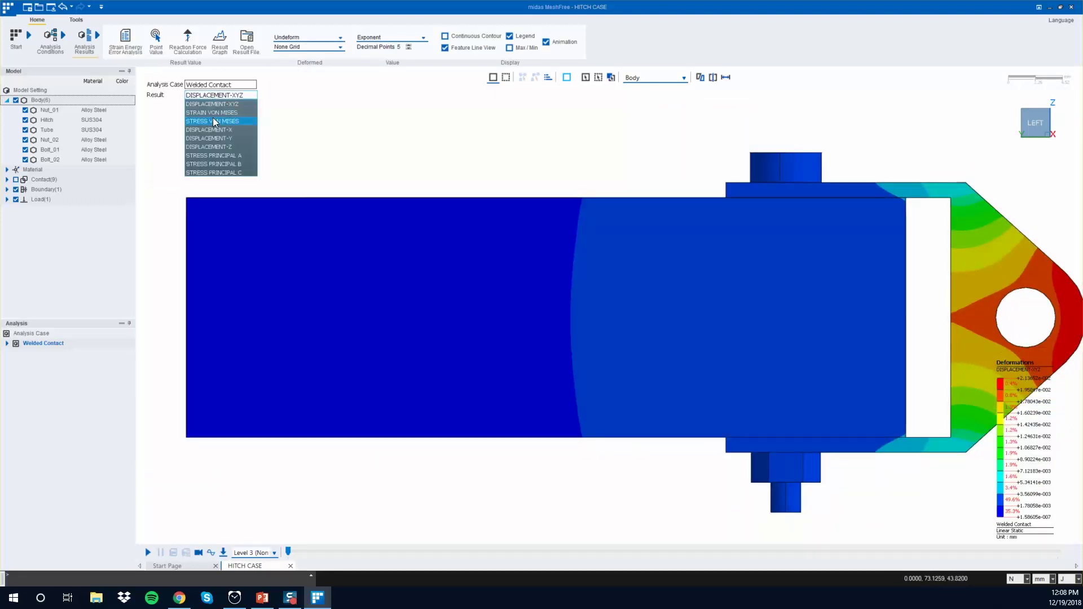
left_click(214, 122)
scroll(953, 200, "up", 1)
scroll(959, 195, "down", 2)
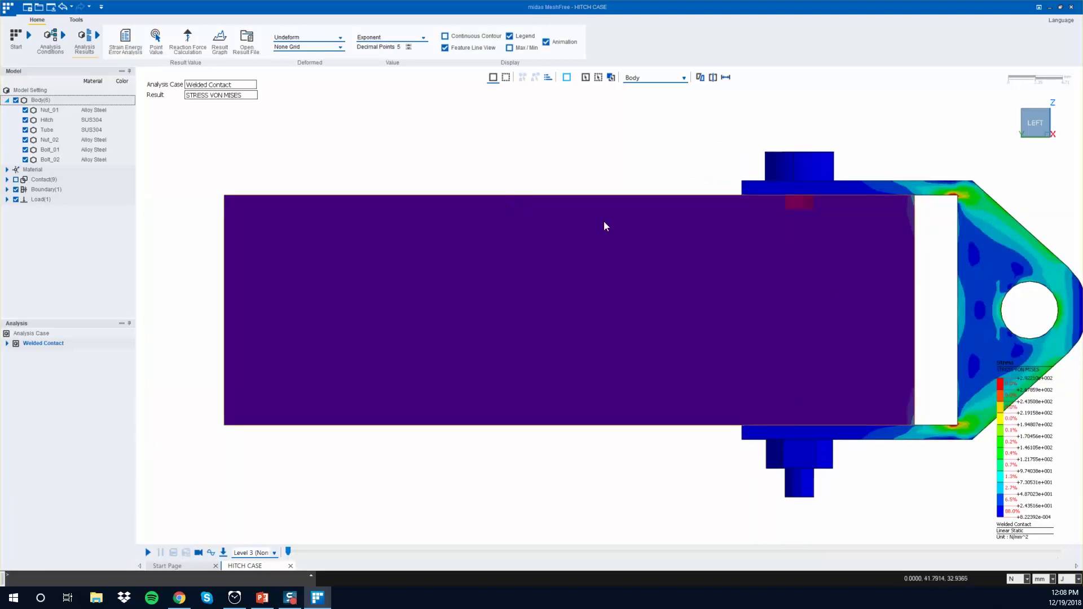
left_click(235, 96)
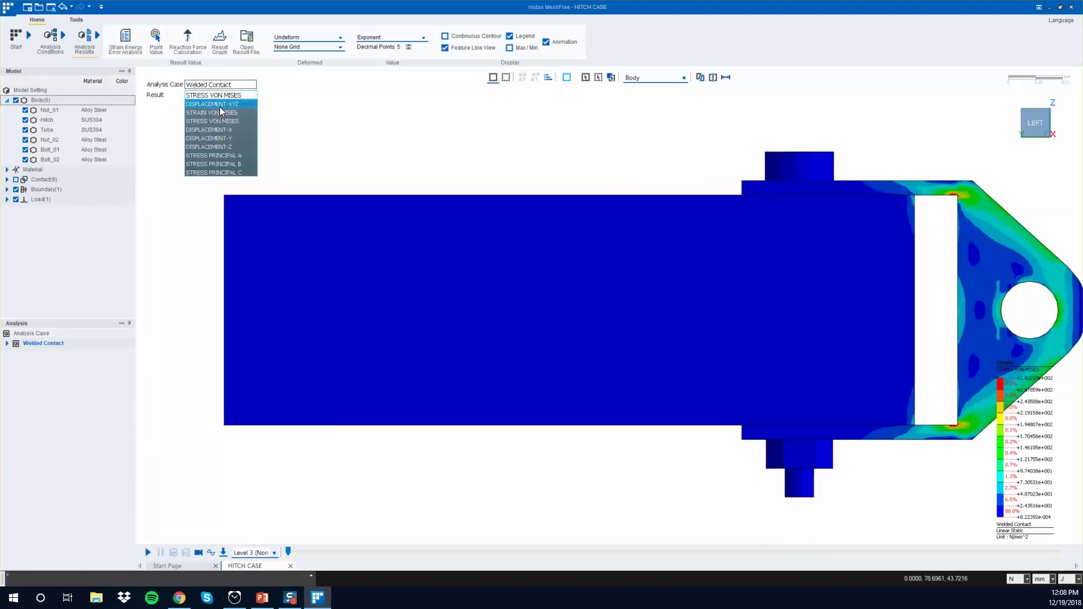
left_click(217, 103)
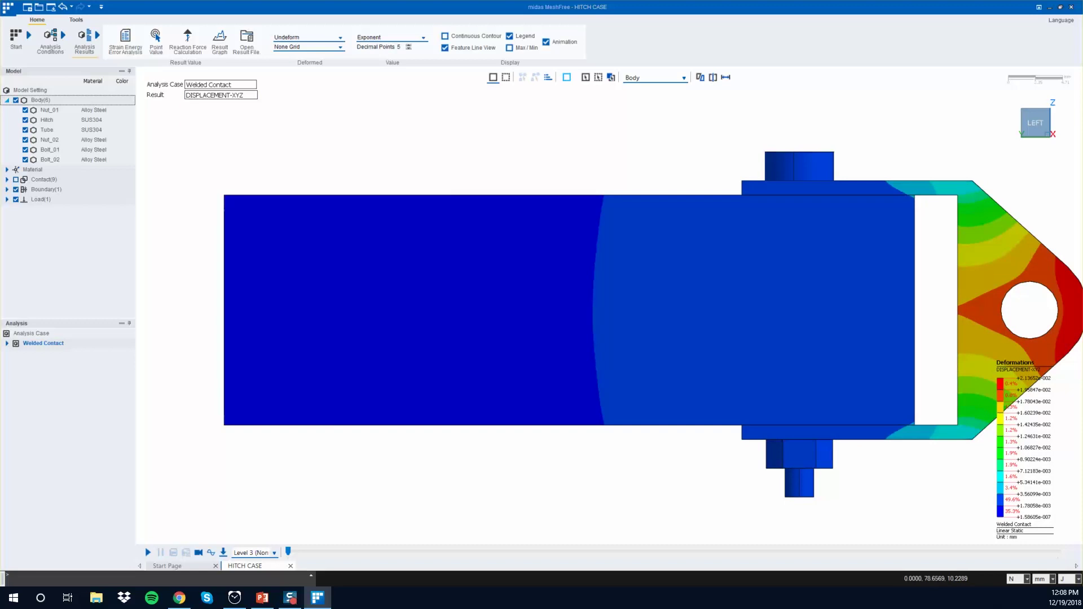
mouse_move(191, 183)
middle_mouse_down()
mouse_move(617, 225)
mouse_move(568, 235)
mouse_move(567, 215)
middle_mouse_up()
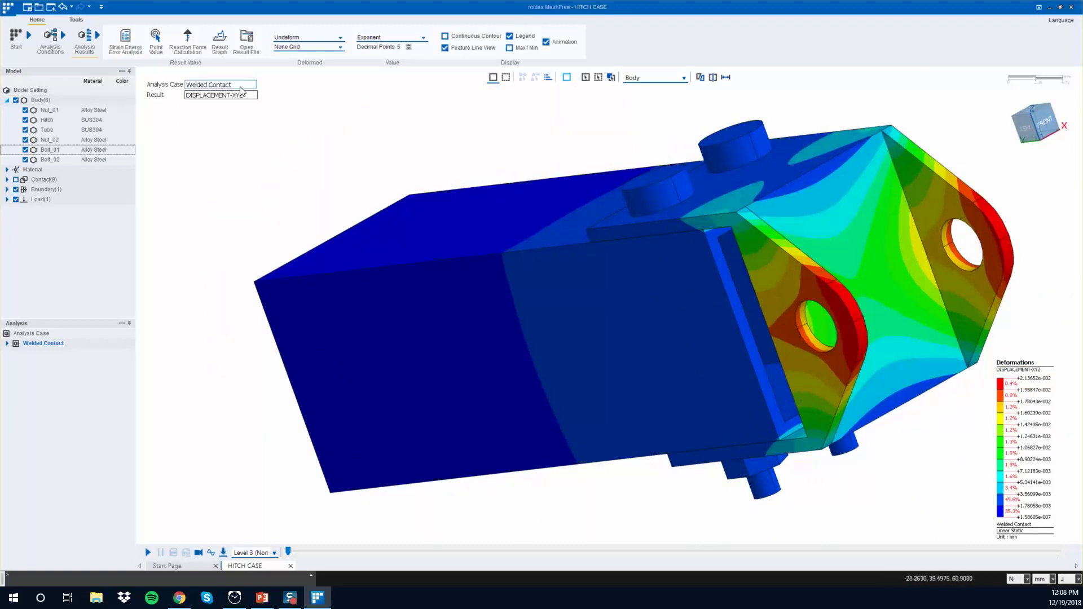
- Hide all bodies except the Tube
right_click(616, 280)
left_click(669, 282)
right_click(630, 294)
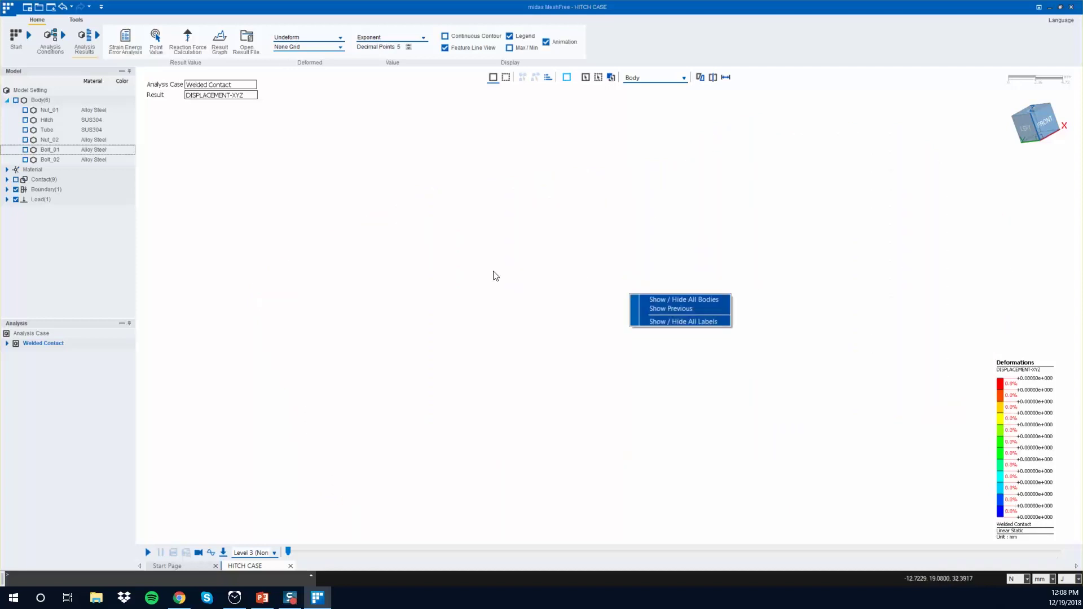
key("Escape")
left_click(16, 100)
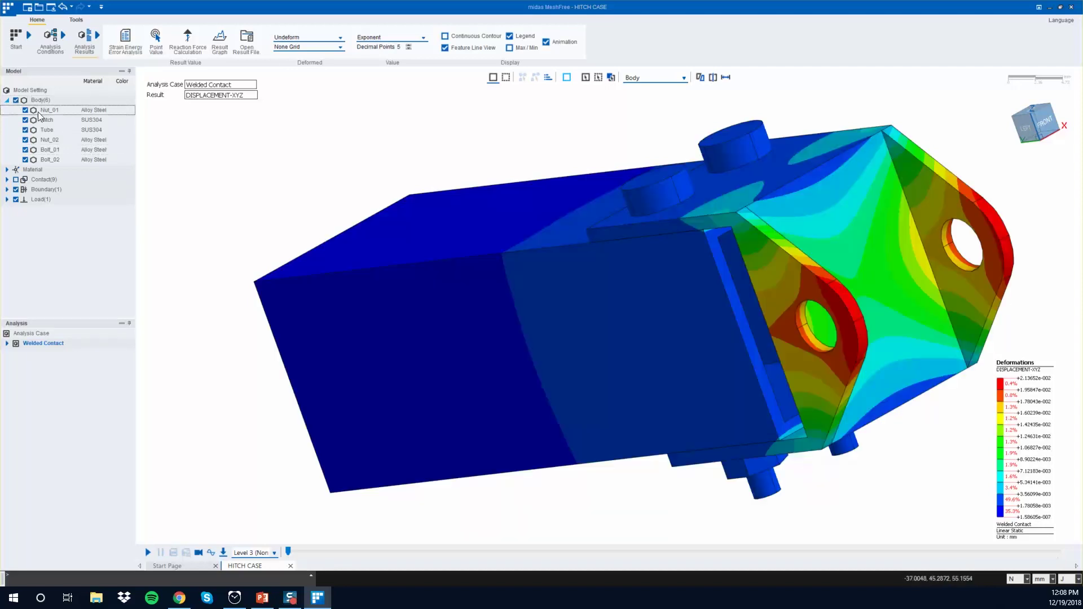
left_click(16, 100)
left_click(25, 130)
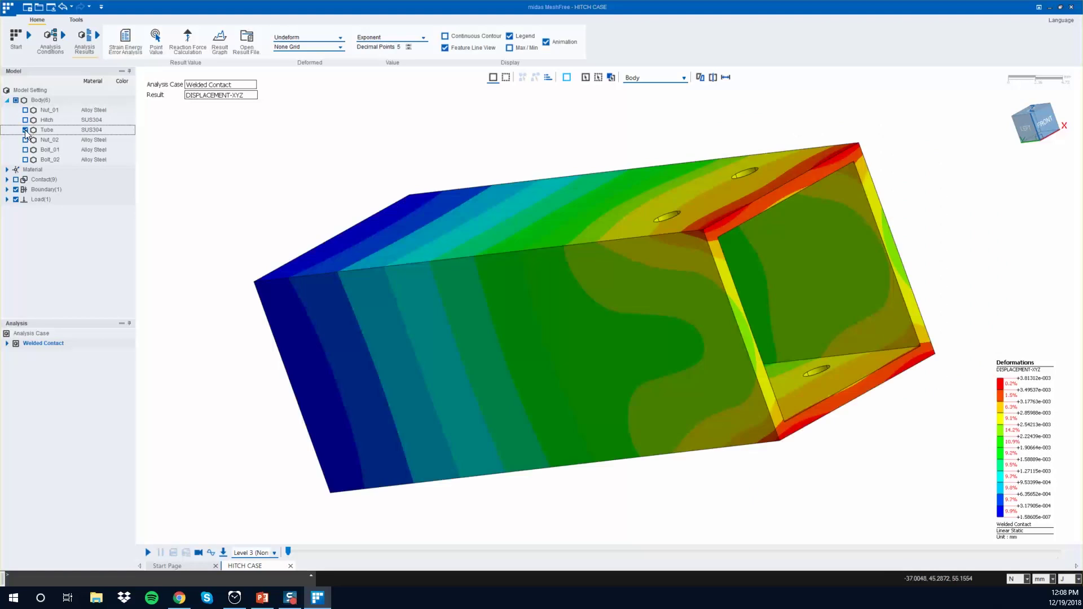
middle_click_drag(743, 237, 726, 256)
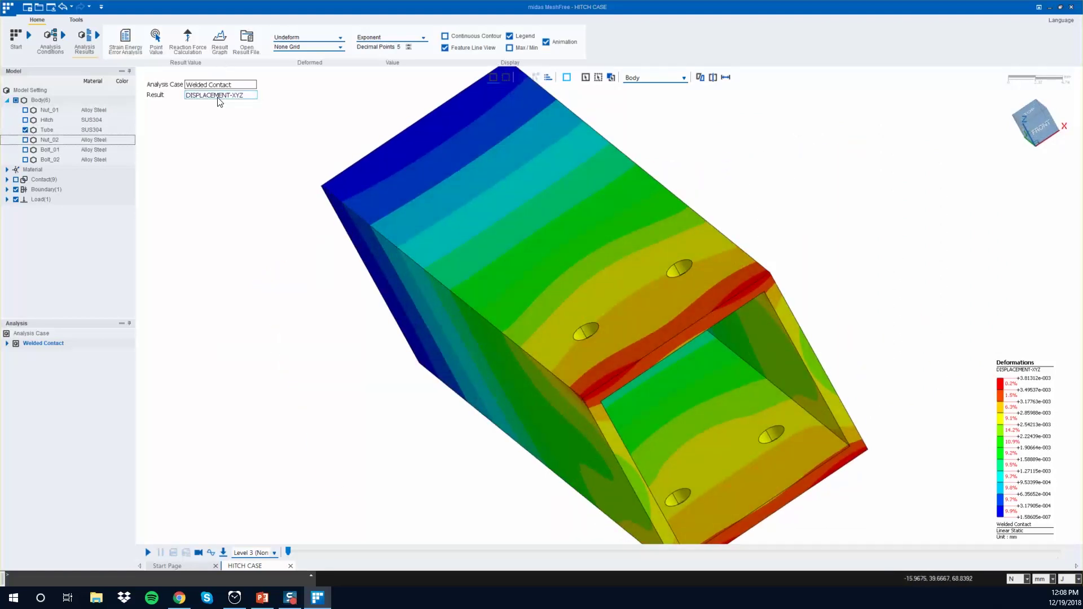
- Inspect von Mises stress on the tube, then show all bodies again
left_click(220, 100)
left_click(208, 122)
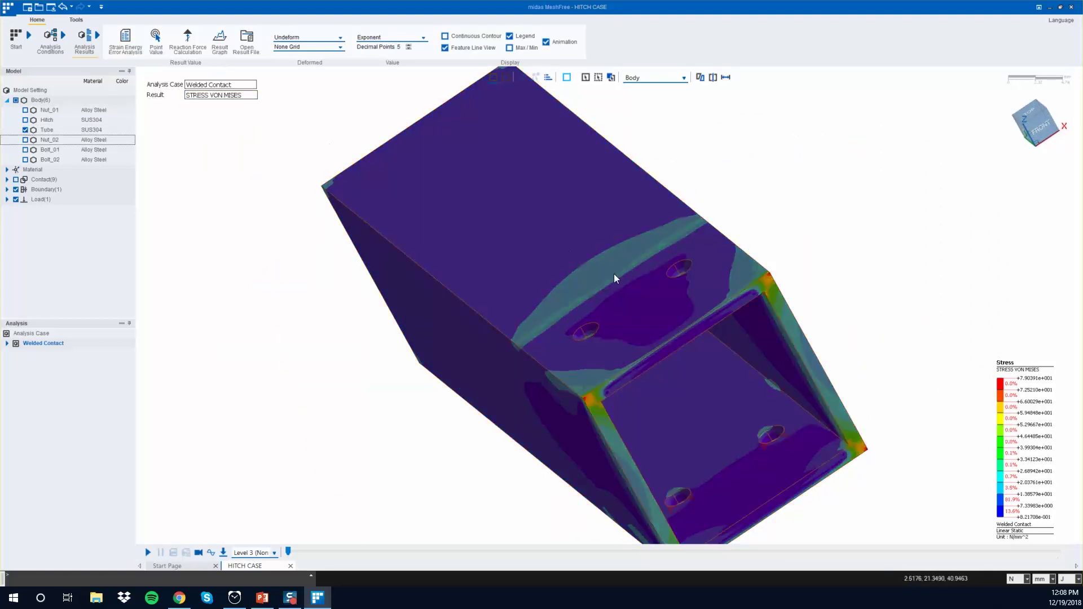
middle_click_drag(614, 275, 783, 294)
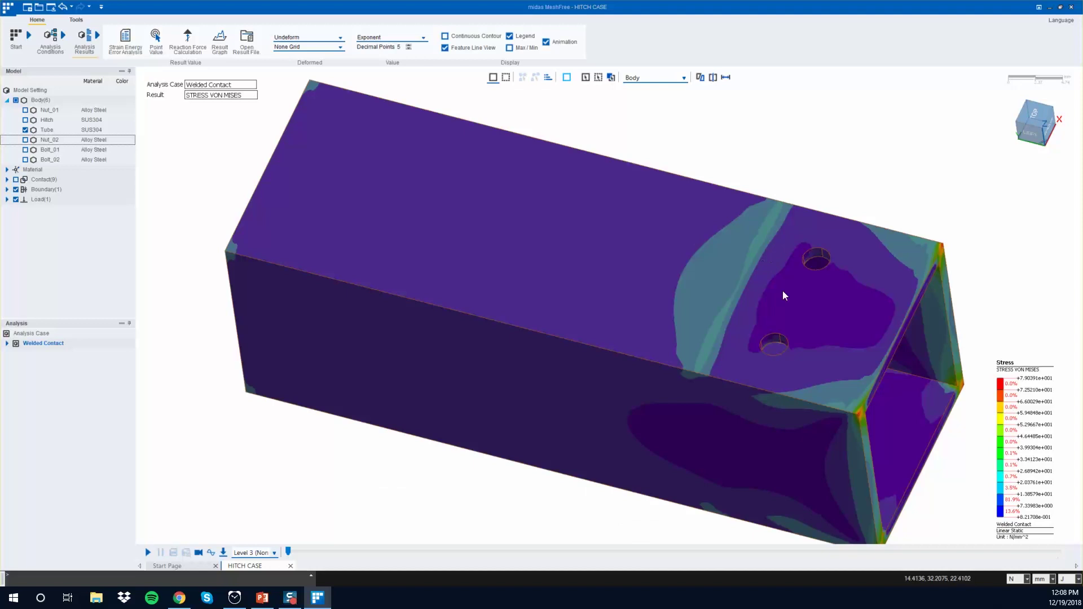
middle_click_drag(785, 337, 770, 304)
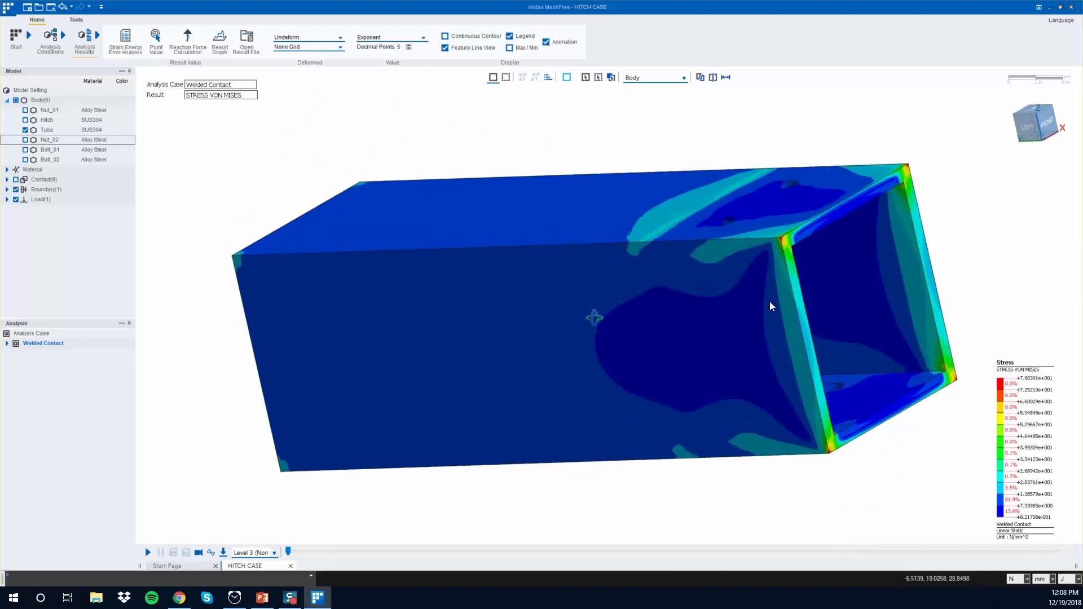
left_click(16, 99)
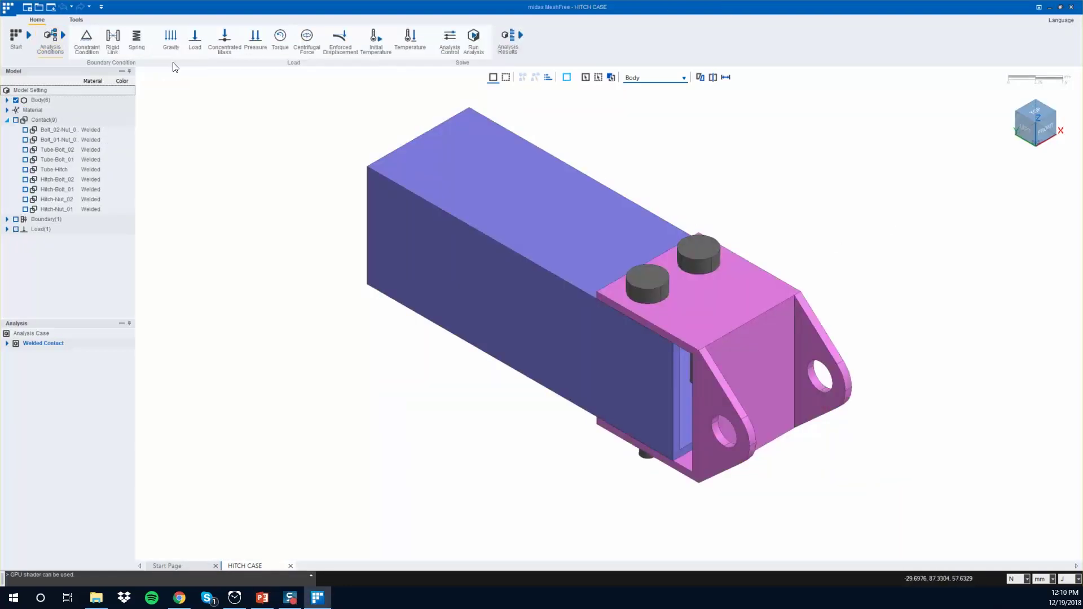
- Save a copy of the project as 'HITCH CASE - Sliding'
left_click(7, 6)
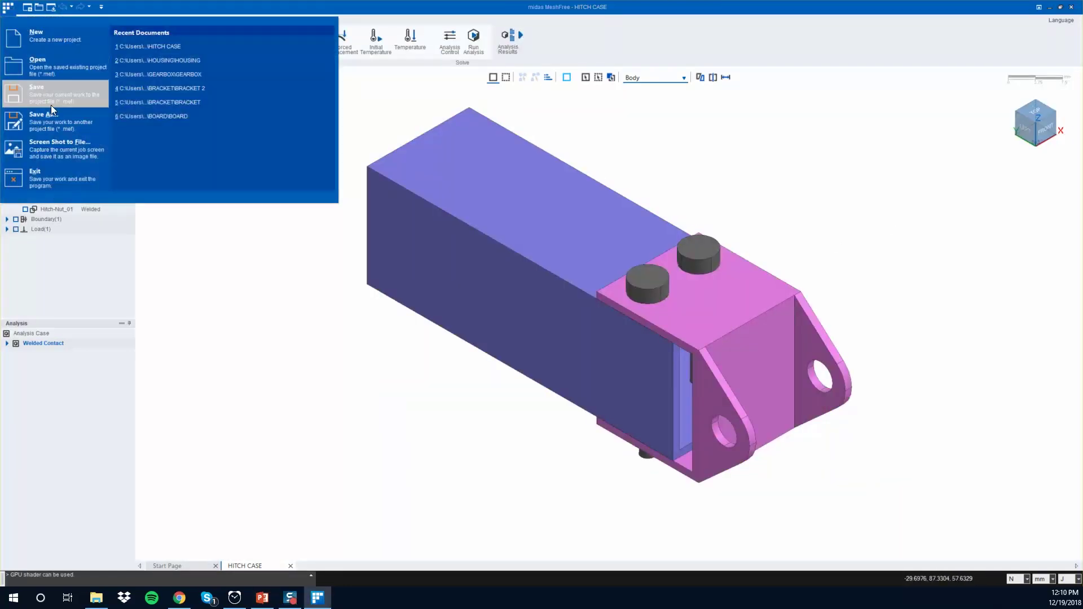
left_click(51, 120)
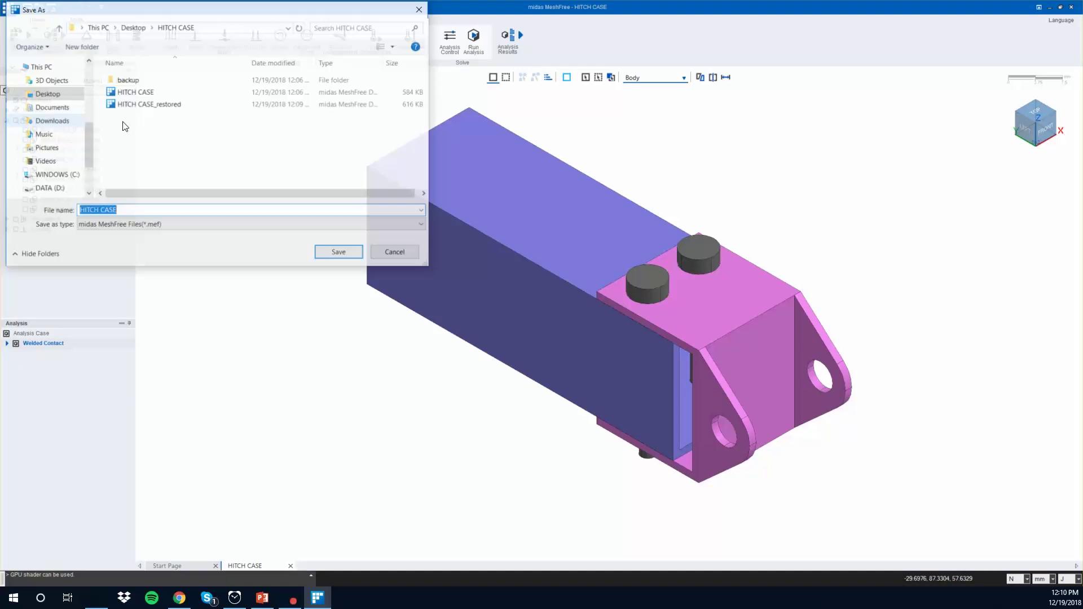
left_click(227, 210)
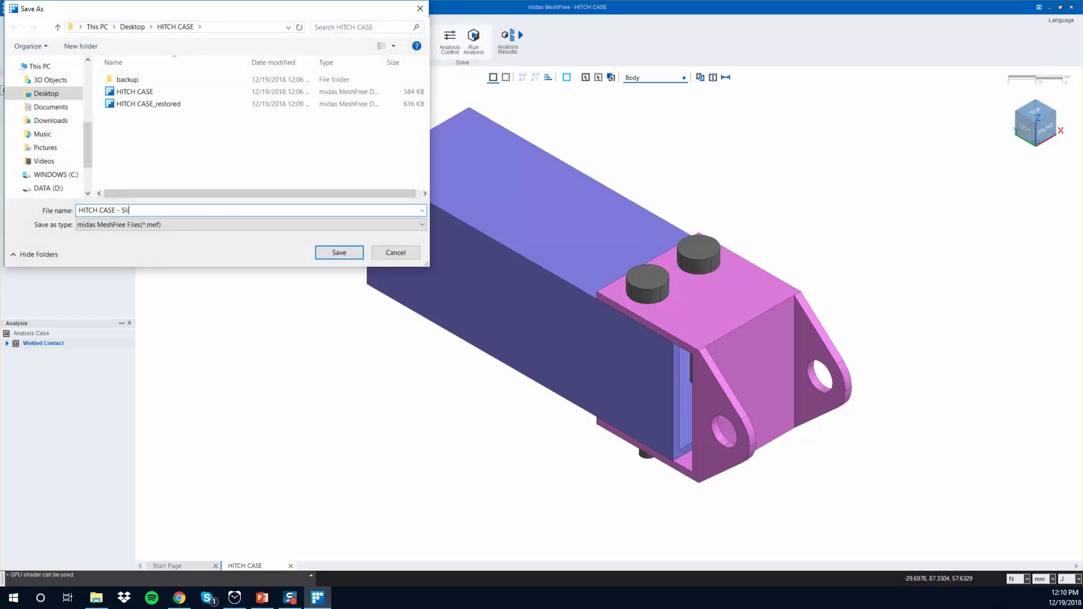
type("- Sliding")
left_click(316, 249)
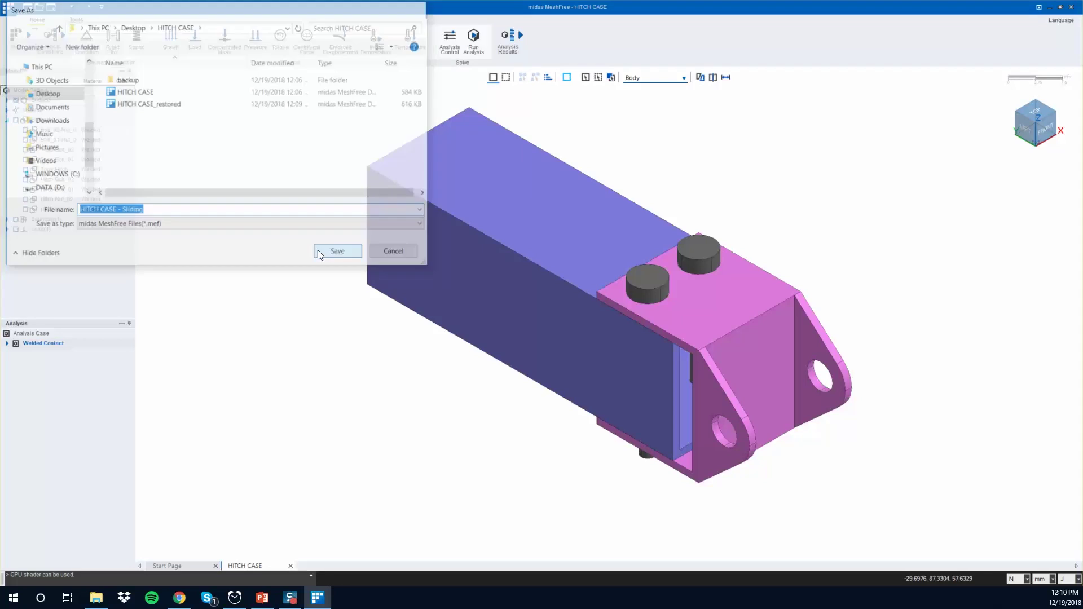
left_click(128, 111)
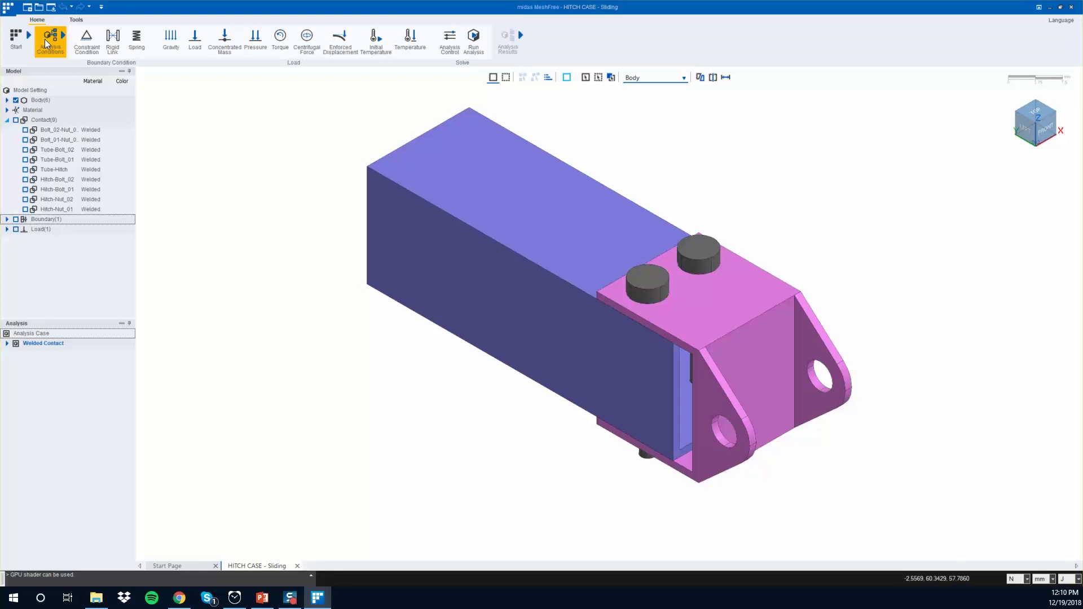
left_click(9, 49)
- Create a 'Sliding Contact' analysis case and add the boundary condition and load to it
left_click(53, 52)
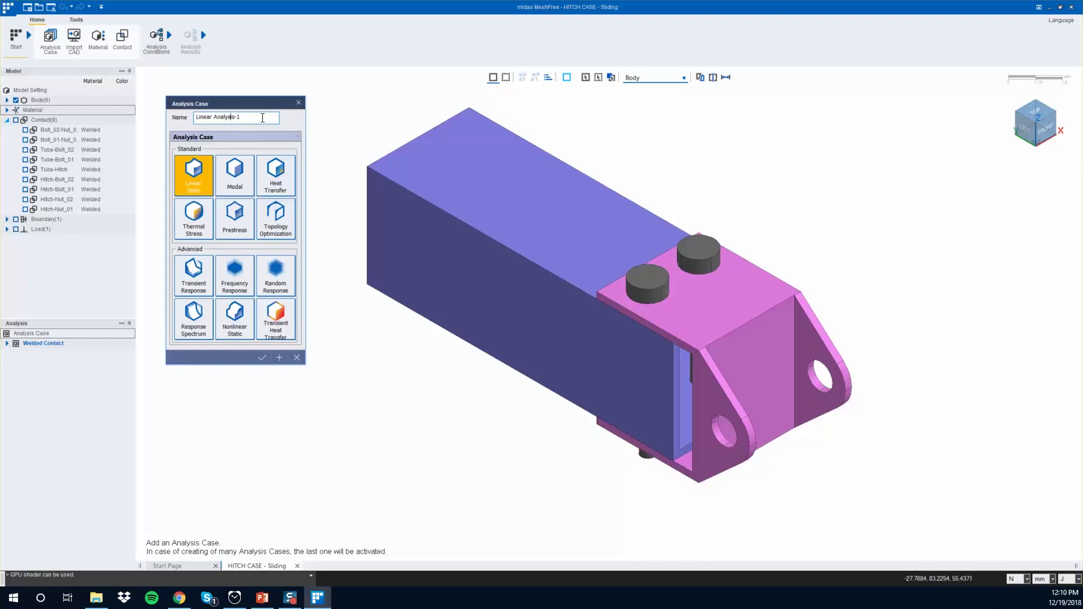
left_click_drag(263, 117, 142, 108)
type("Sliding Contact")
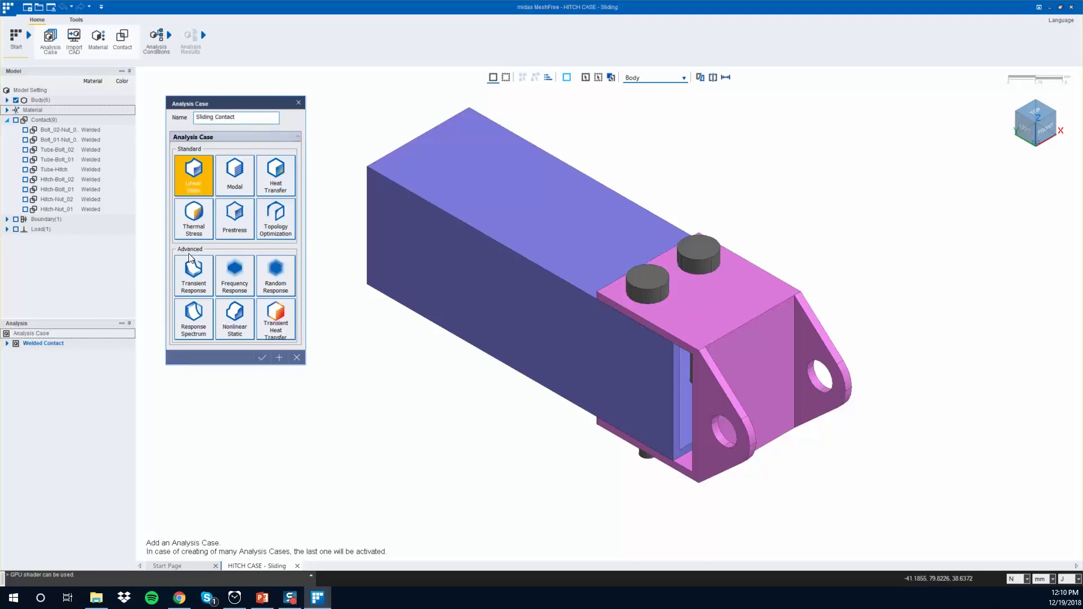
left_click(262, 358)
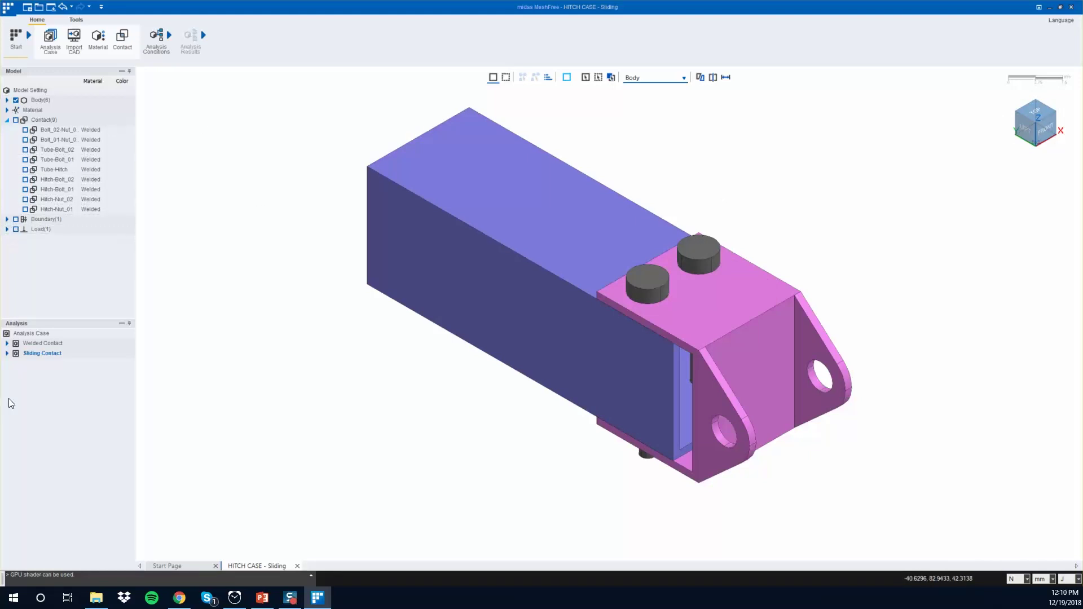
left_click(8, 354)
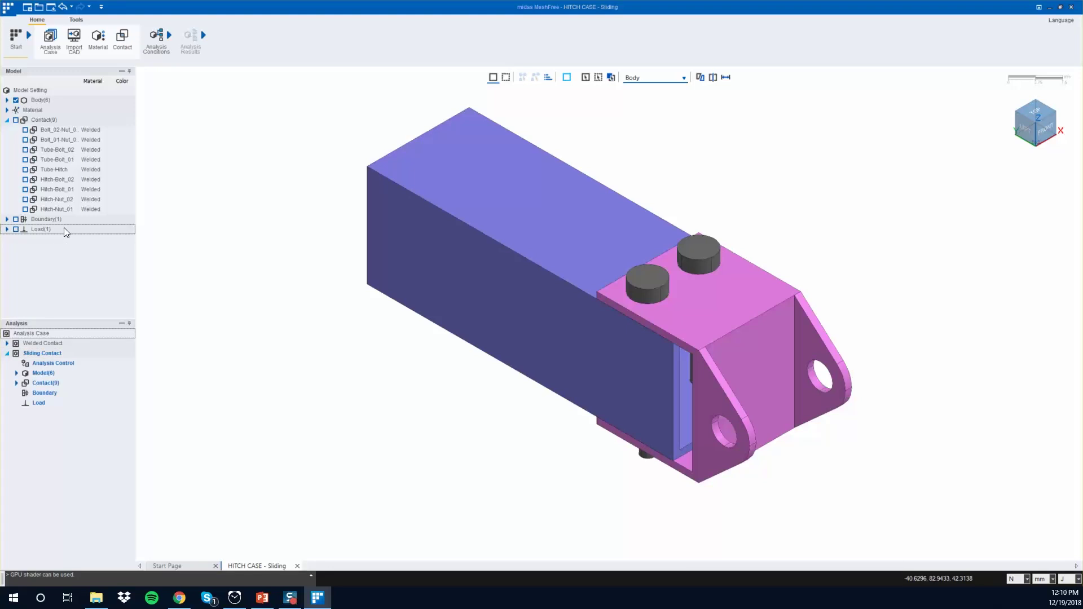
left_click_drag(51, 219, 52, 395)
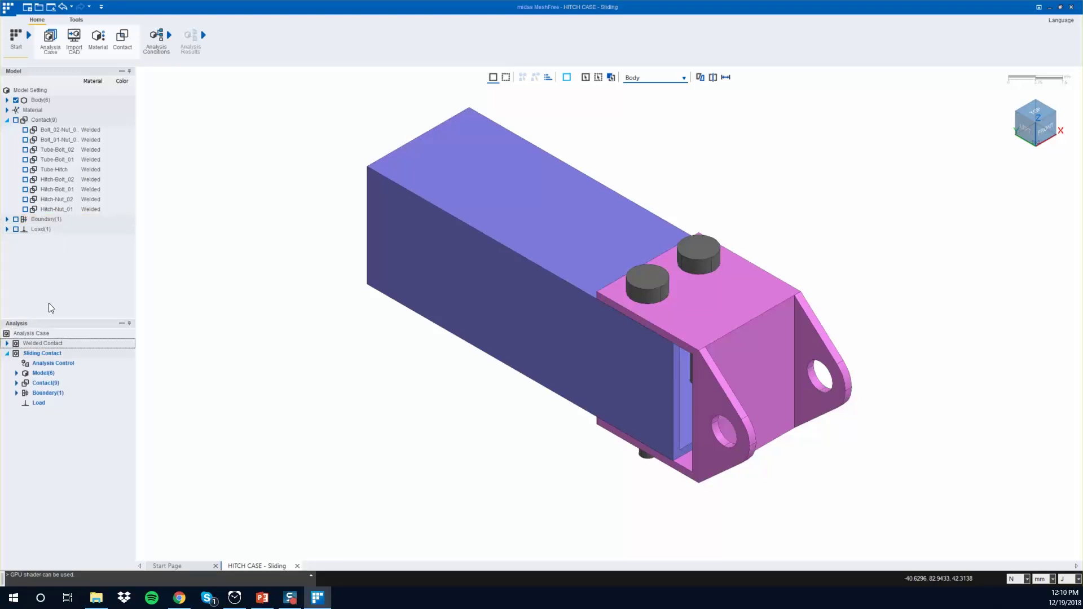
left_click_drag(45, 229, 44, 404)
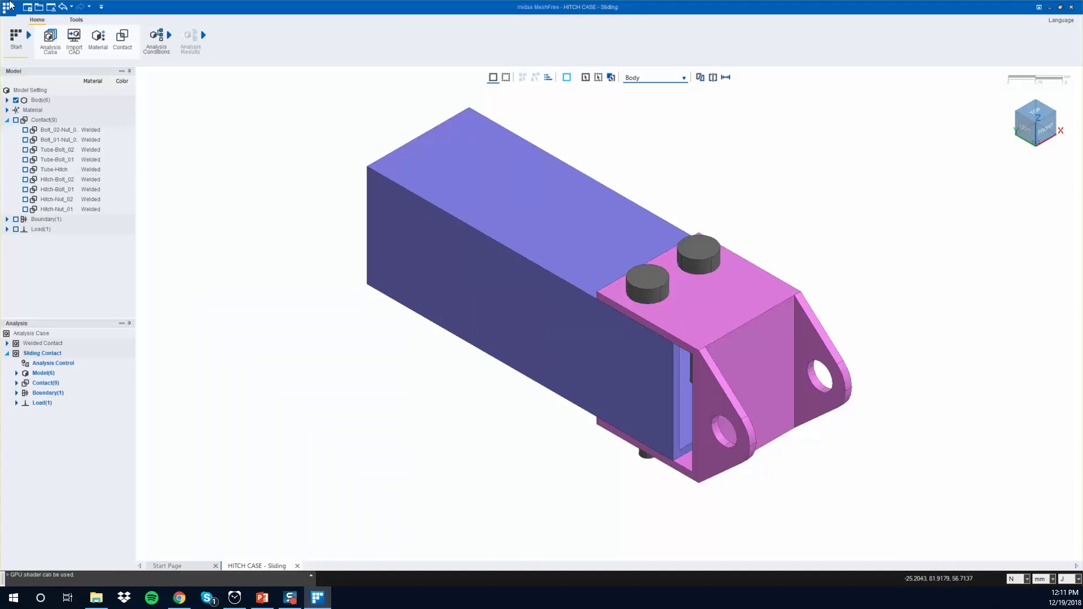
- Change the Tube-Bolt_02 contact type to Sliding Contact
left_click(94, 158)
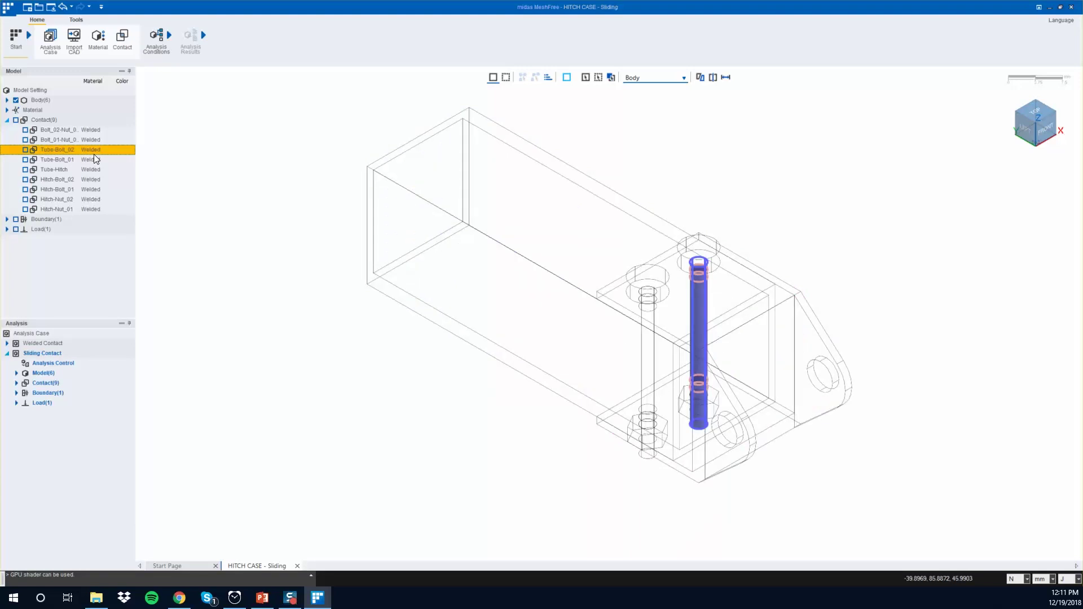
right_click(94, 156)
left_click(121, 160)
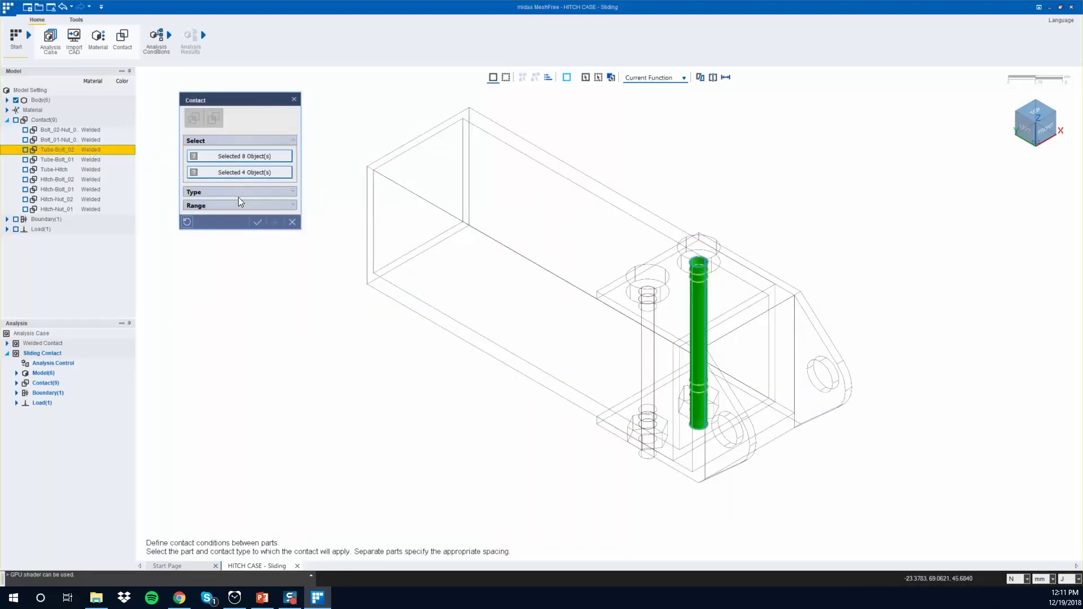
left_click(238, 198)
left_click(237, 208)
left_click(217, 221)
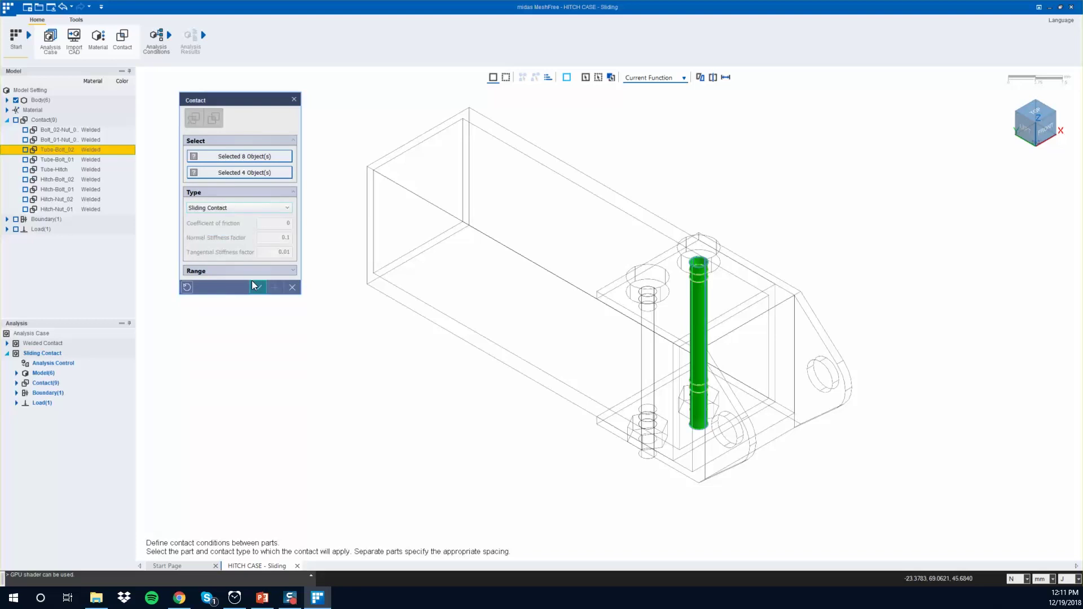
left_click(250, 288)
- Change the Tube-Bolt_01 contact type to Sliding Contact
right_click(93, 160)
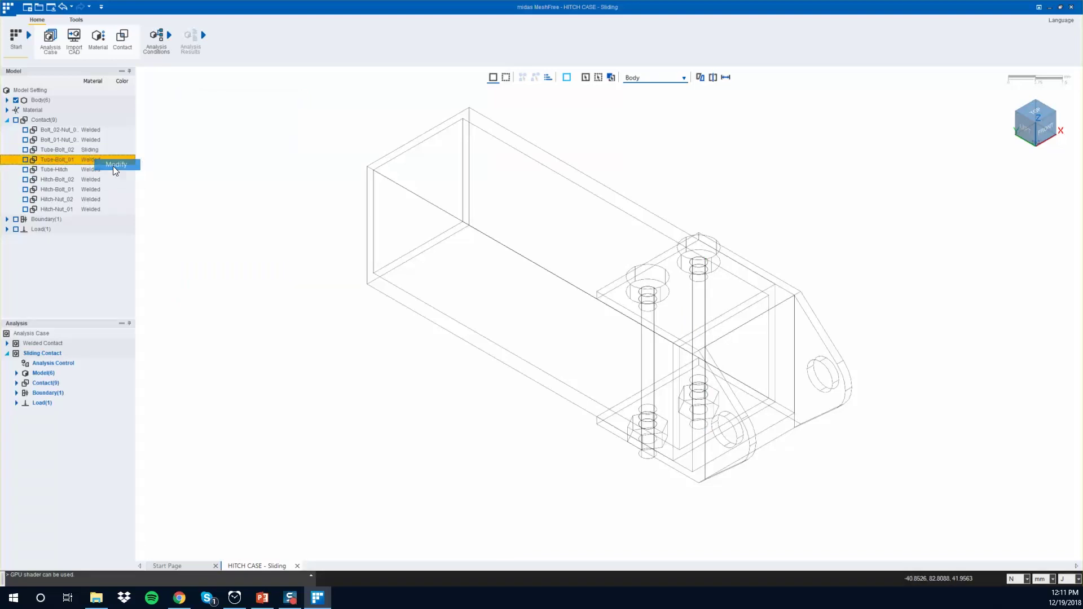
left_click(112, 166)
left_click(258, 193)
left_click(237, 208)
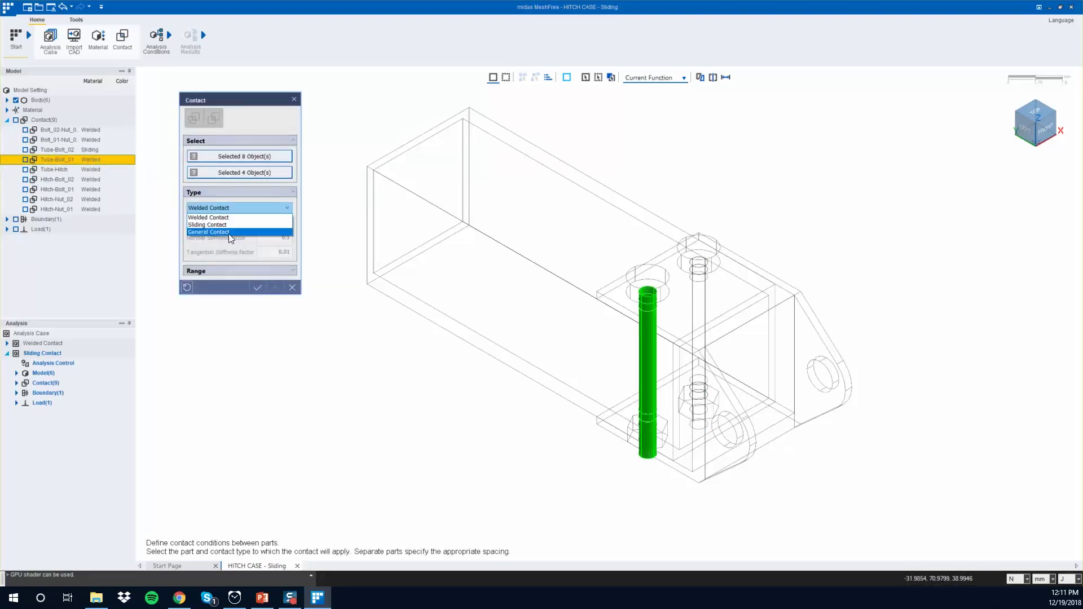
left_click(228, 225)
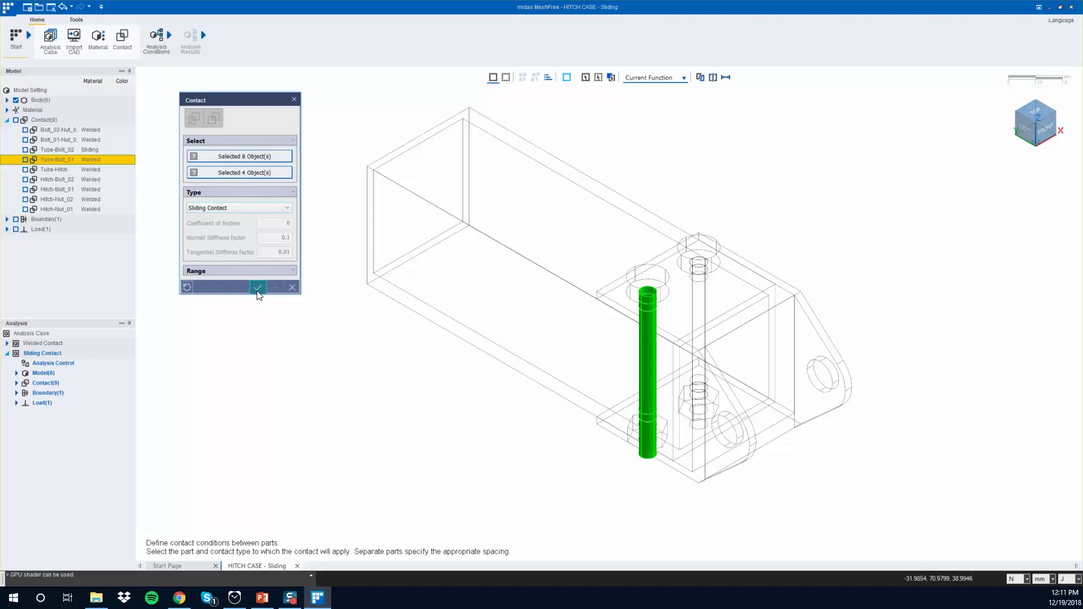
left_click(257, 287)
- Change the Tube-Hitch contact type to Sliding Contact
left_click(95, 176)
left_click(96, 170, "ctrl")
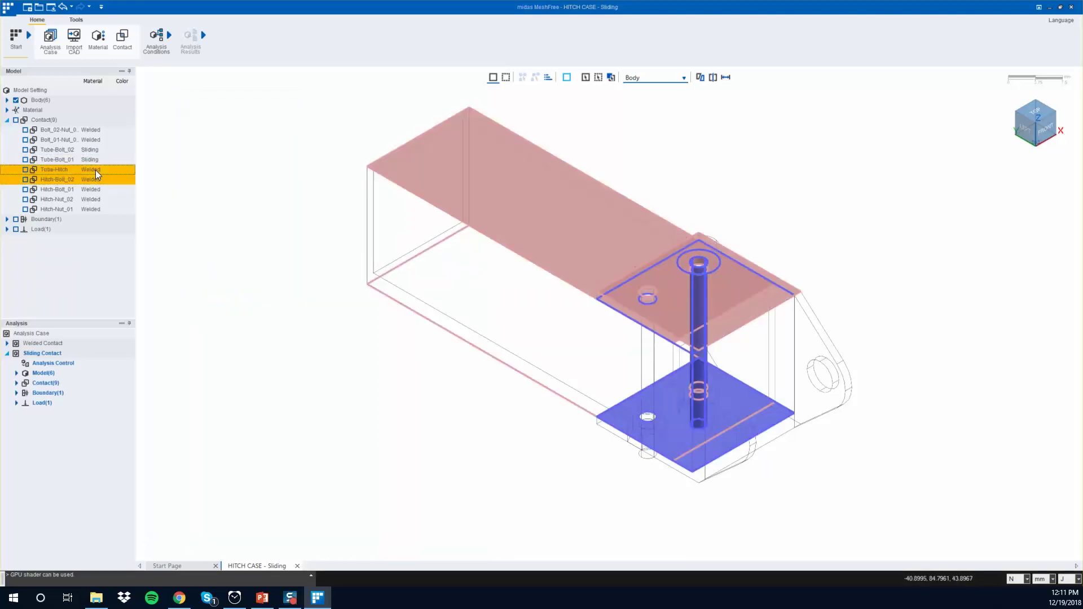
right_click(96, 171)
left_click(117, 172)
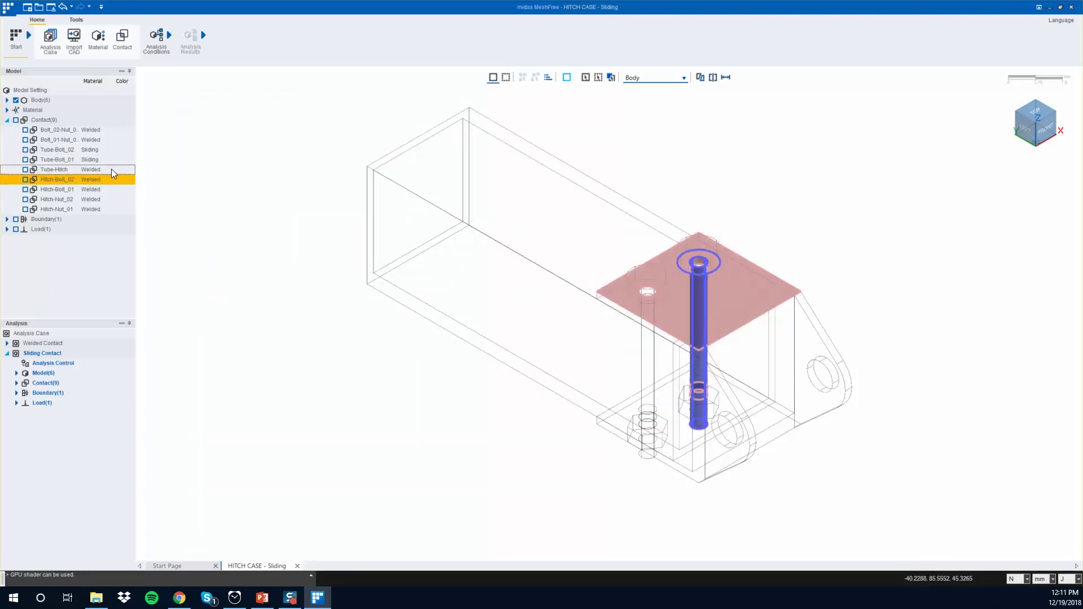
right_click(111, 168)
left_click(132, 174)
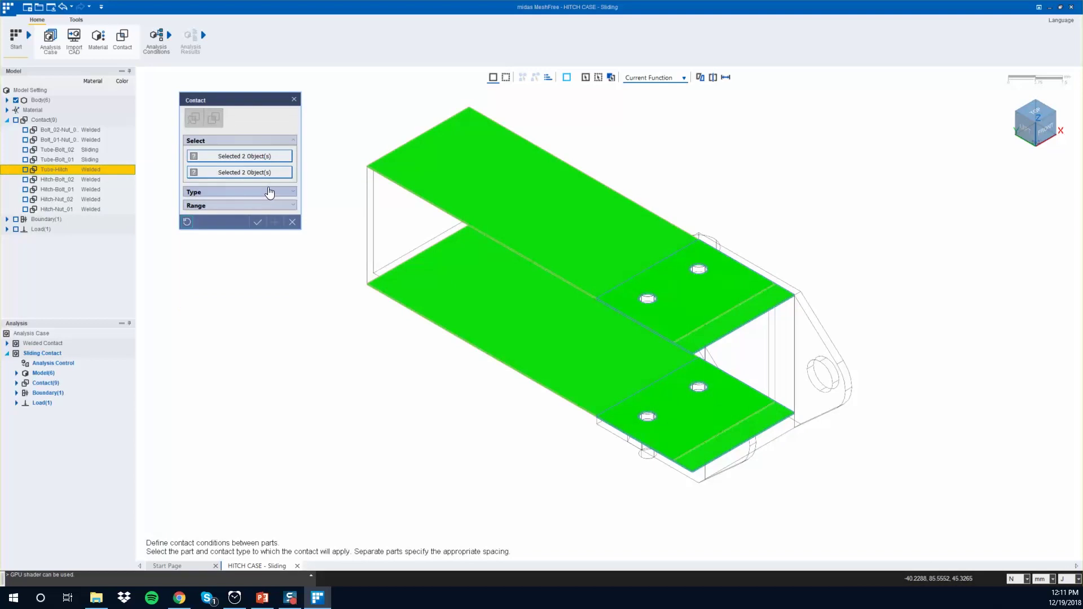
left_click(242, 208)
left_click(239, 226)
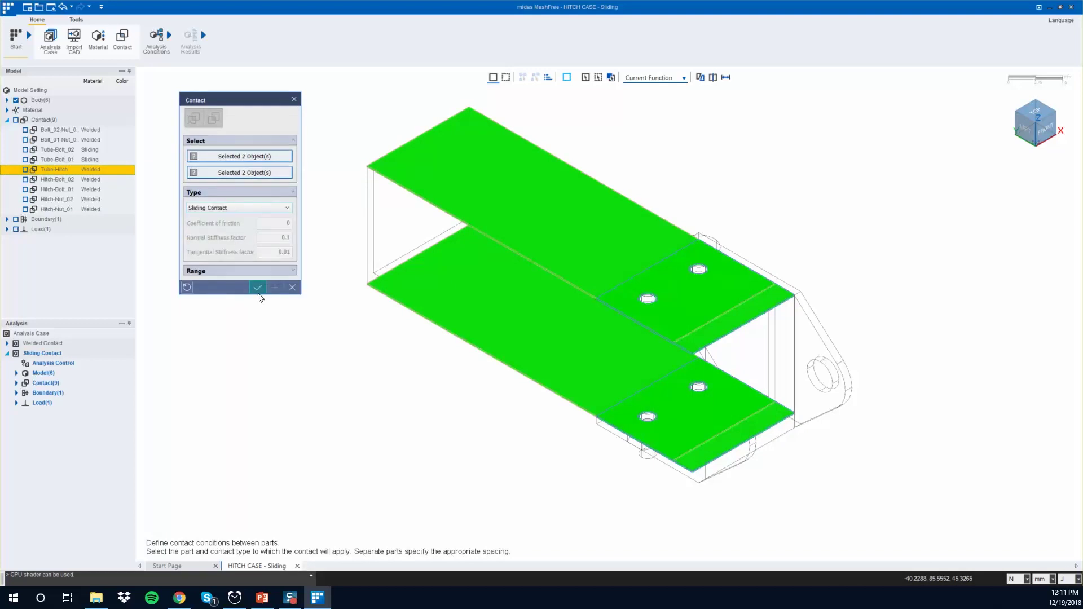
left_click(257, 288)
- Change the Hitch-Bolt_02 contact type to Sliding Contact
right_click(85, 182)
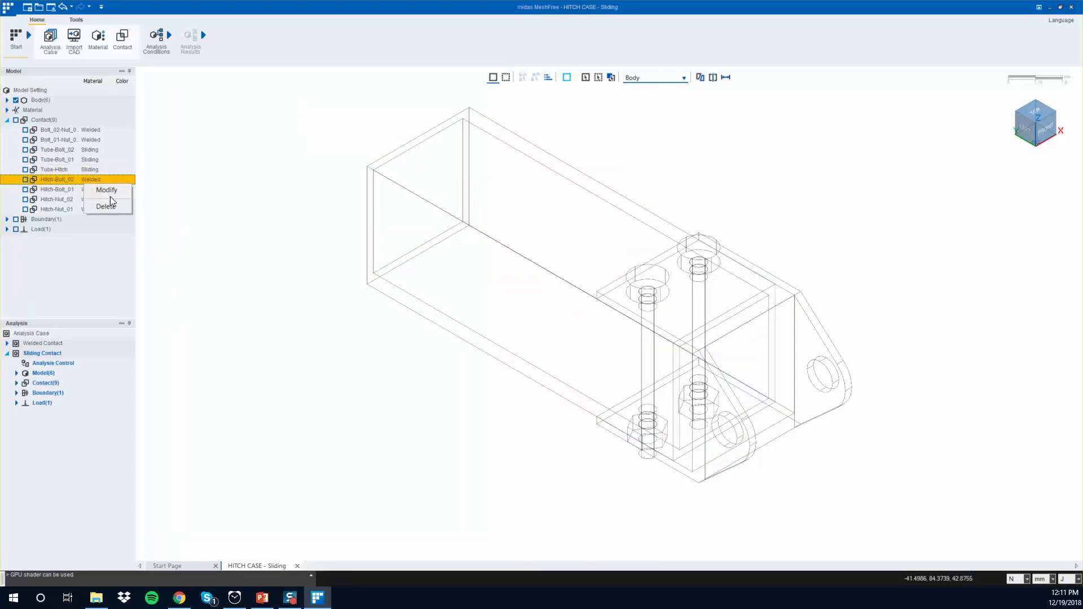
left_click(119, 193)
left_click(229, 193)
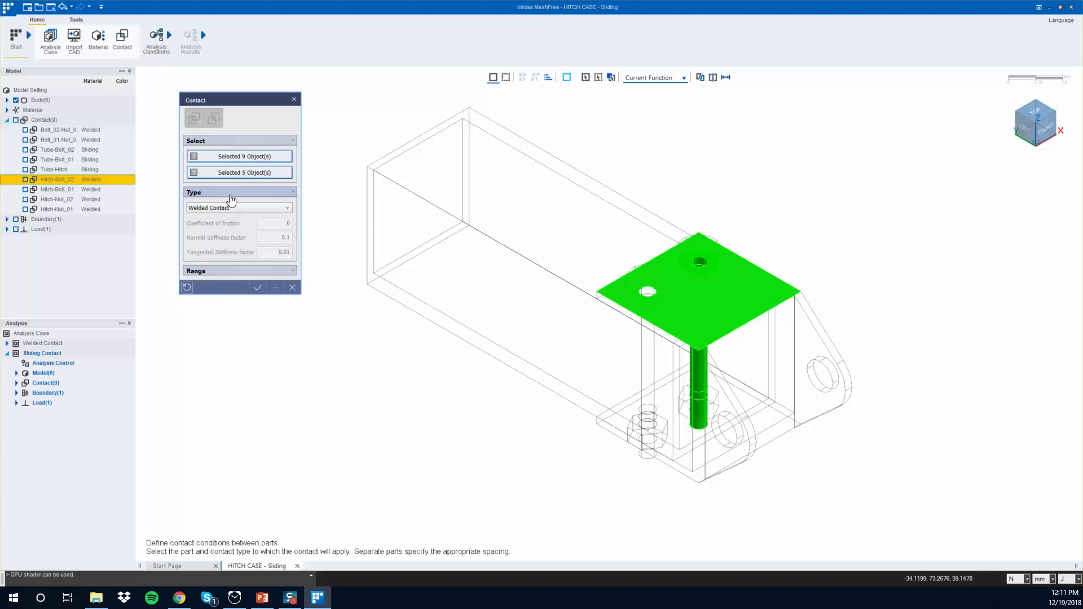
left_click(225, 212)
left_click(232, 235)
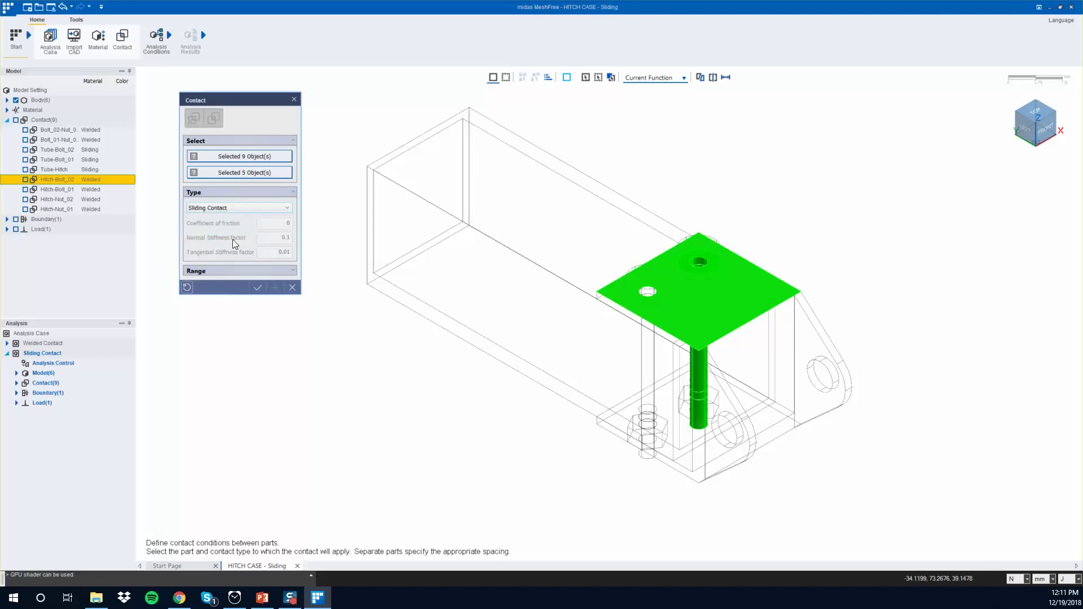
left_click(257, 288)
- Change the Hitch-Nut_02 contact type to Sliding Contact
right_click(100, 200)
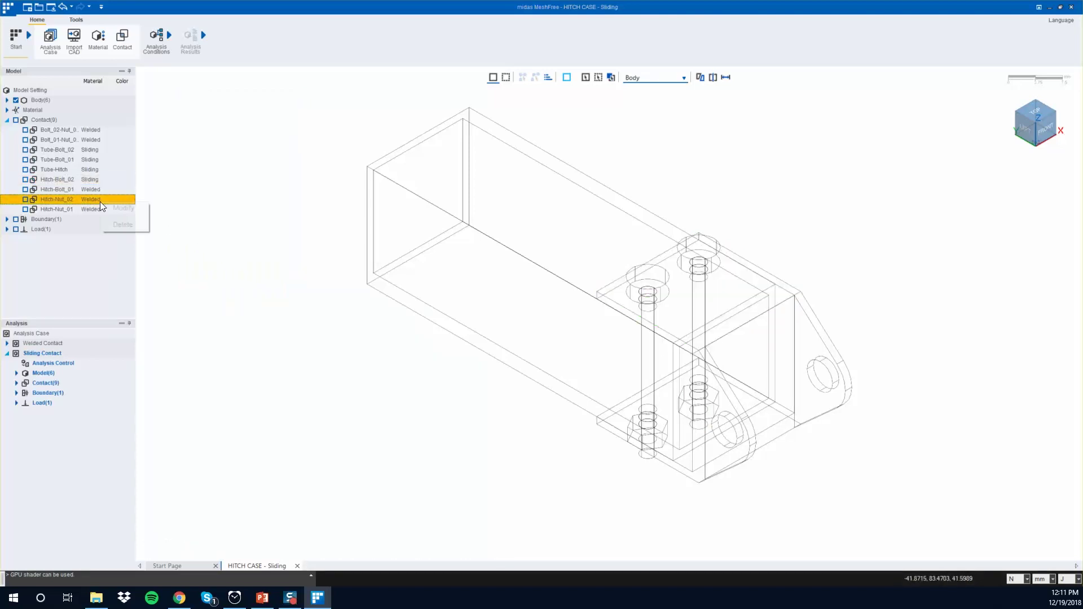
left_click(123, 209)
left_click(229, 192)
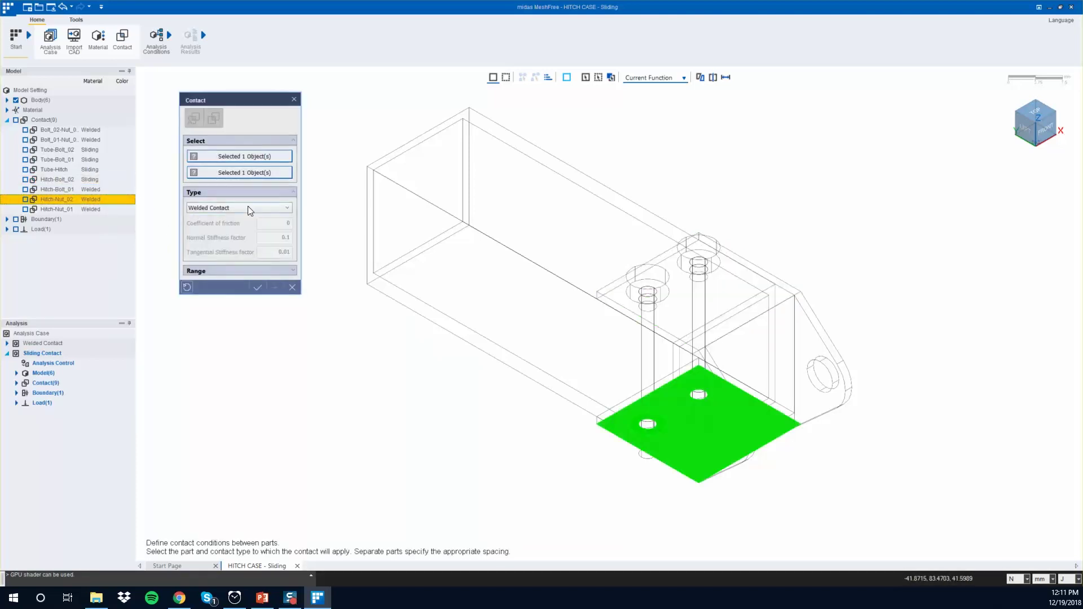
left_click(242, 208)
left_click(243, 226)
left_click(259, 286)
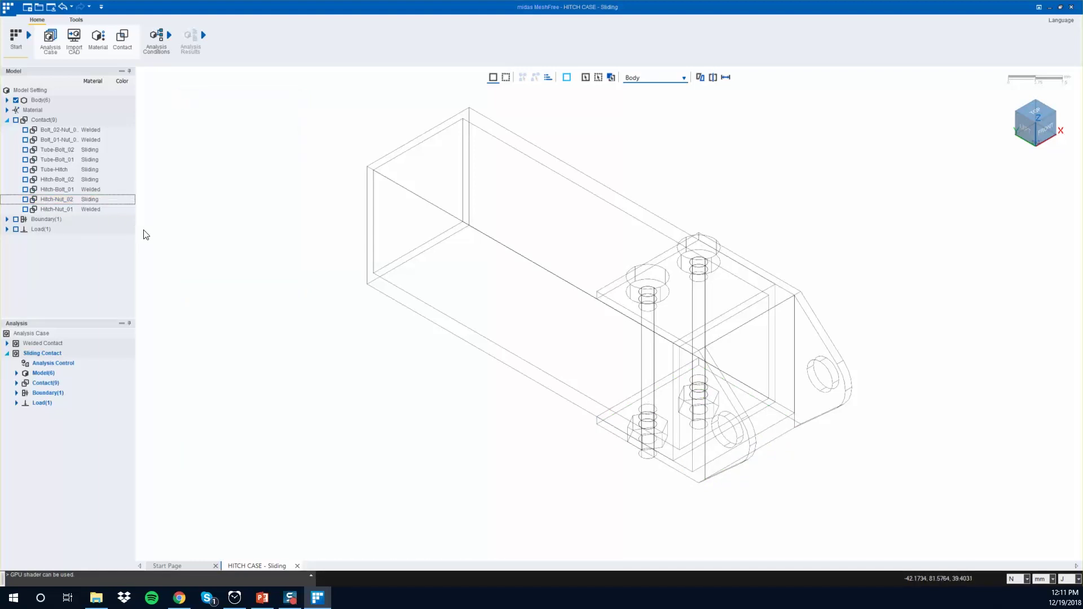
- Change the Hitch-Bolt_01 contact type to Sliding Contact
right_click(97, 191)
left_click(118, 199)
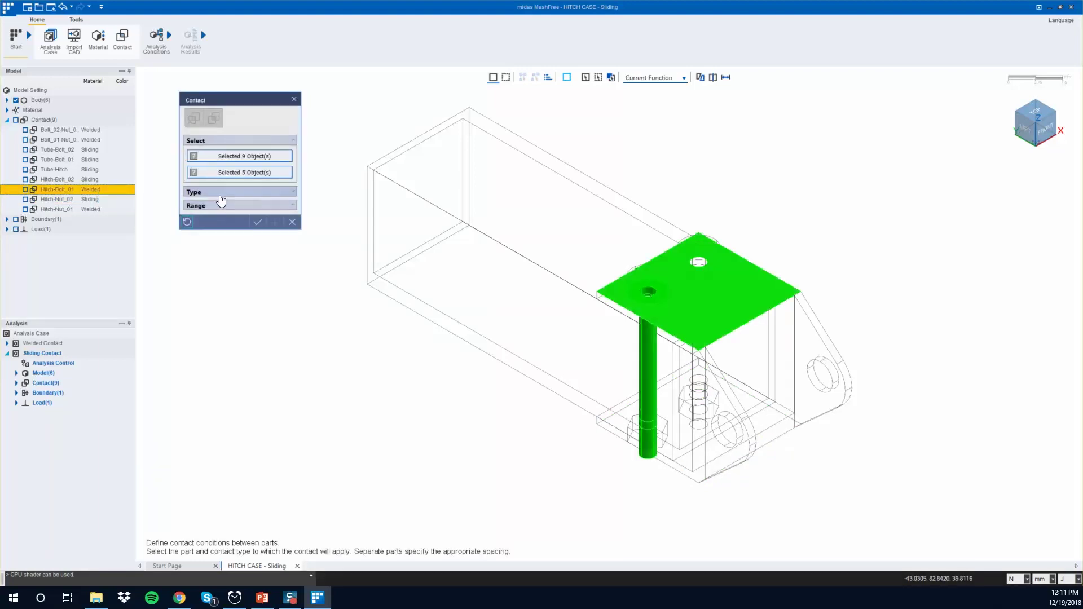
left_click(223, 193)
left_click(225, 209)
left_click(228, 226)
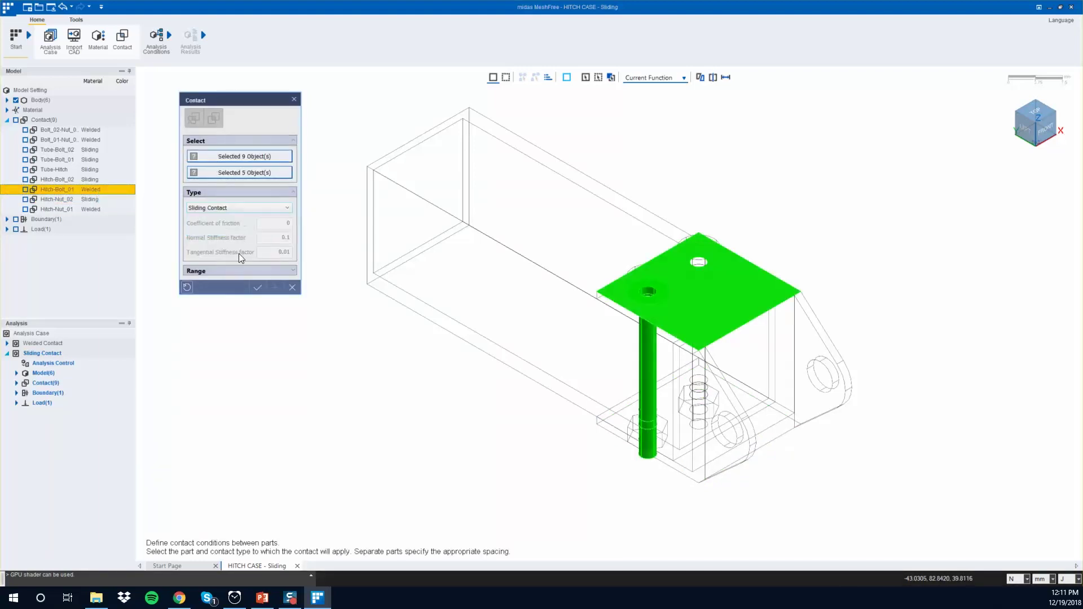
left_click(257, 287)
- Change the Hitch-Nut_01 contact type to Sliding Contact
right_click(107, 210)
left_click(129, 214)
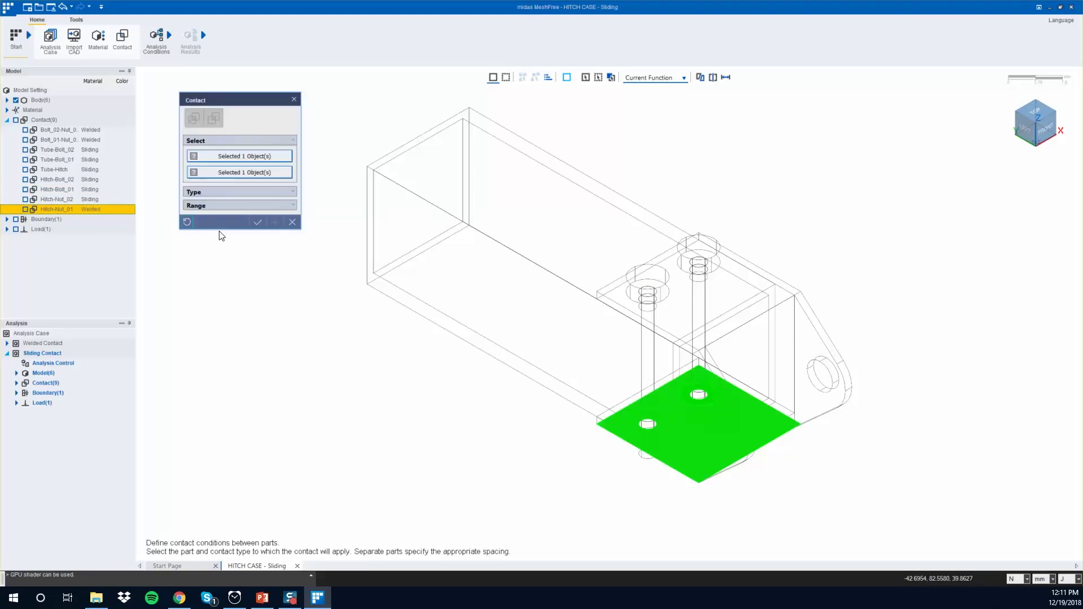
left_click(227, 193)
left_click(228, 209)
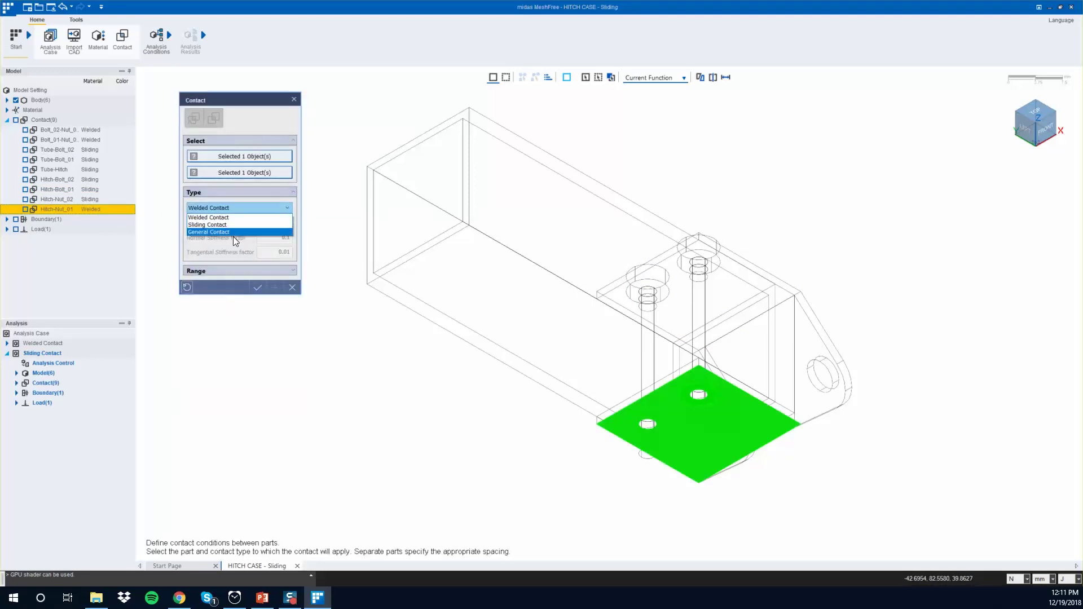
left_click(232, 231)
left_click(229, 207)
left_click(211, 224)
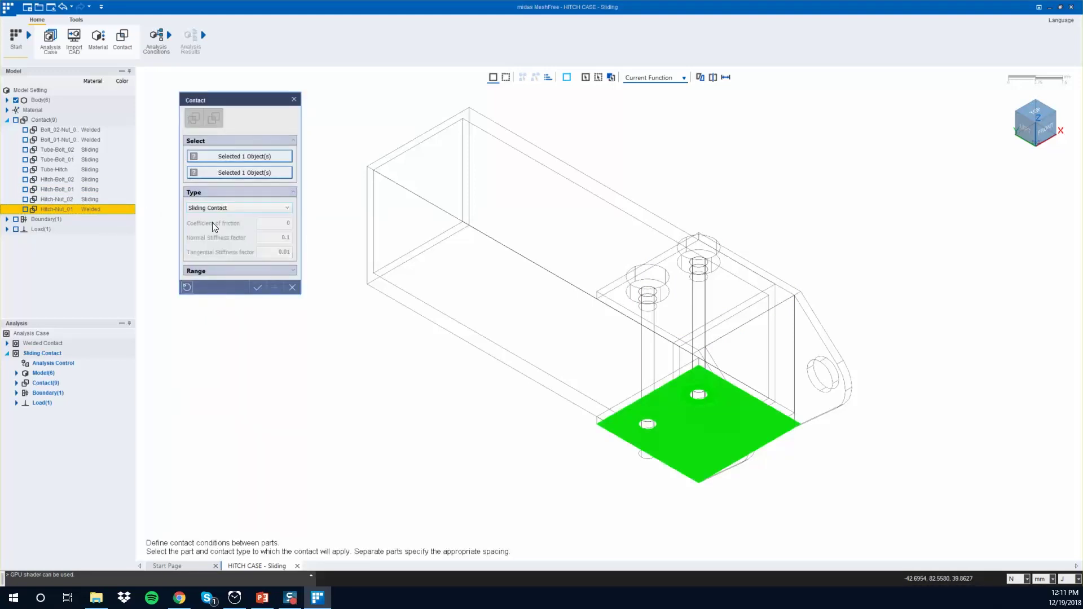
left_click(257, 287)
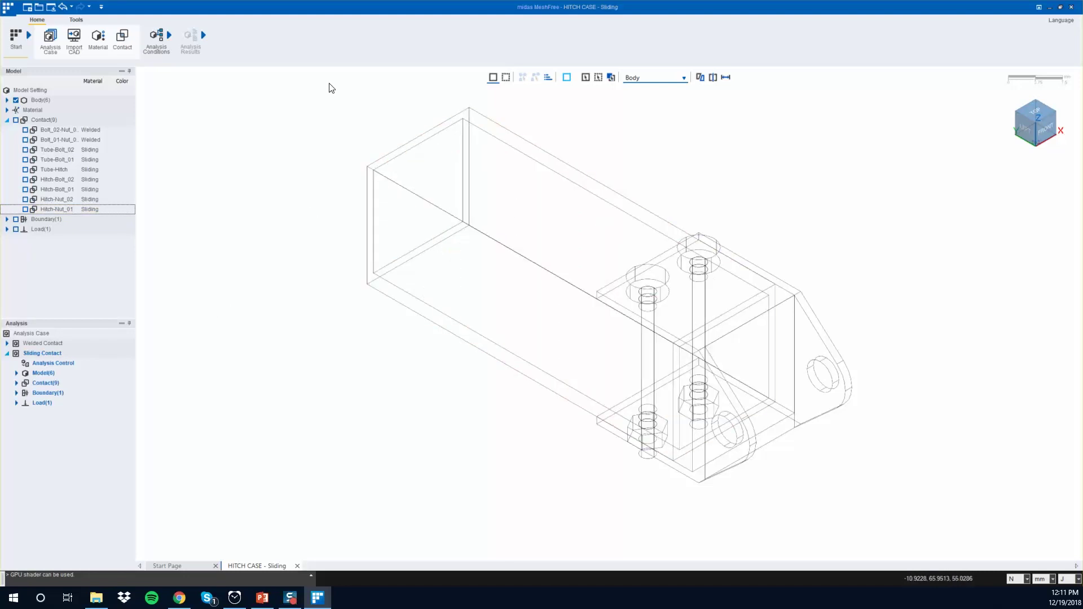
- Run the Sliding Contact analysis and start the stopwatch to time the solve
left_click(156, 40)
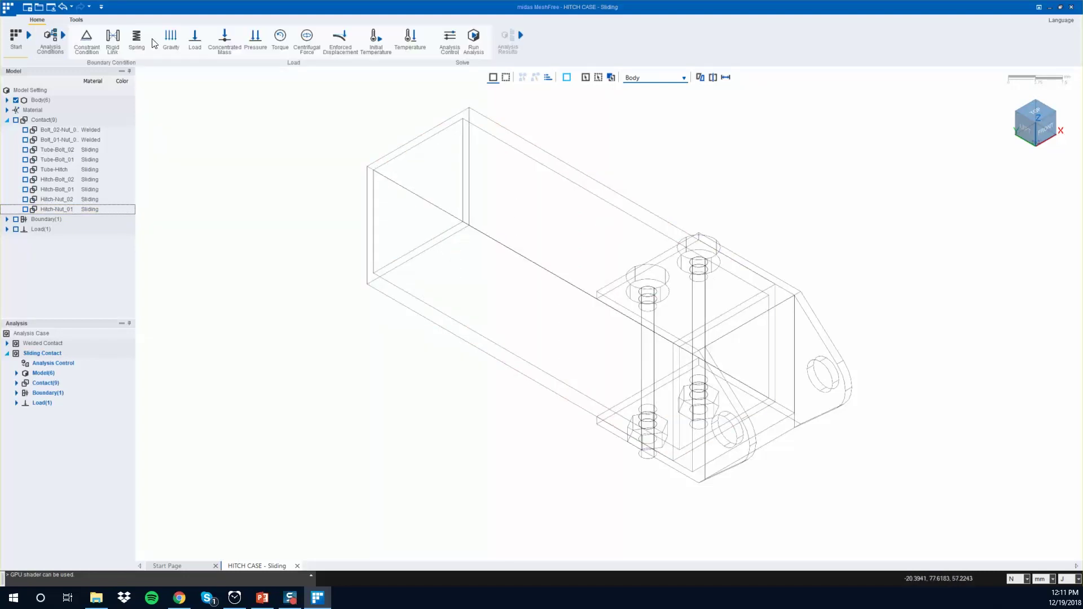
left_click(473, 40)
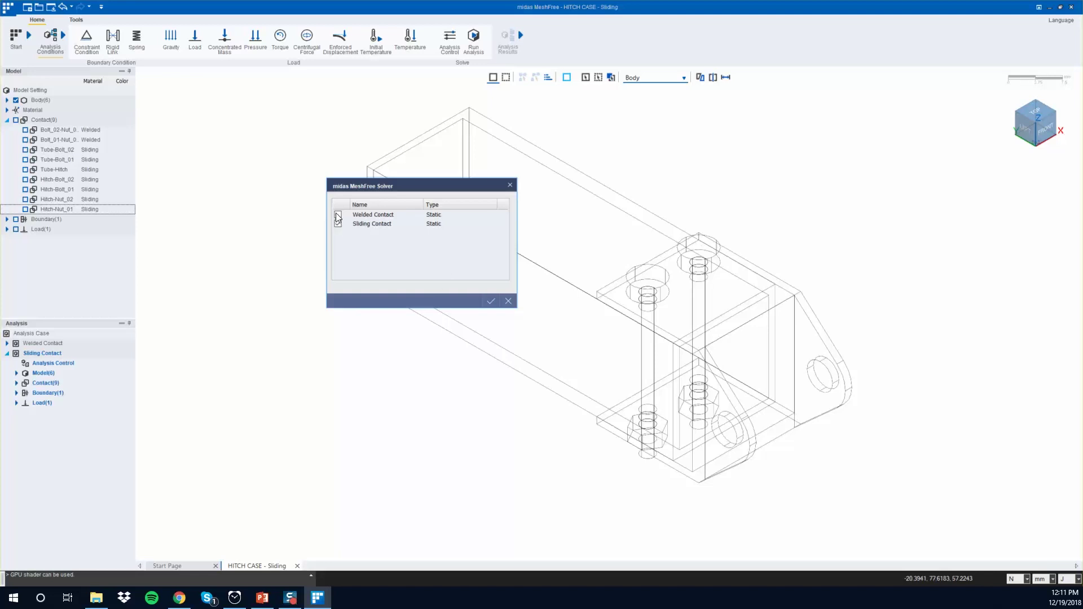
left_click(490, 301)
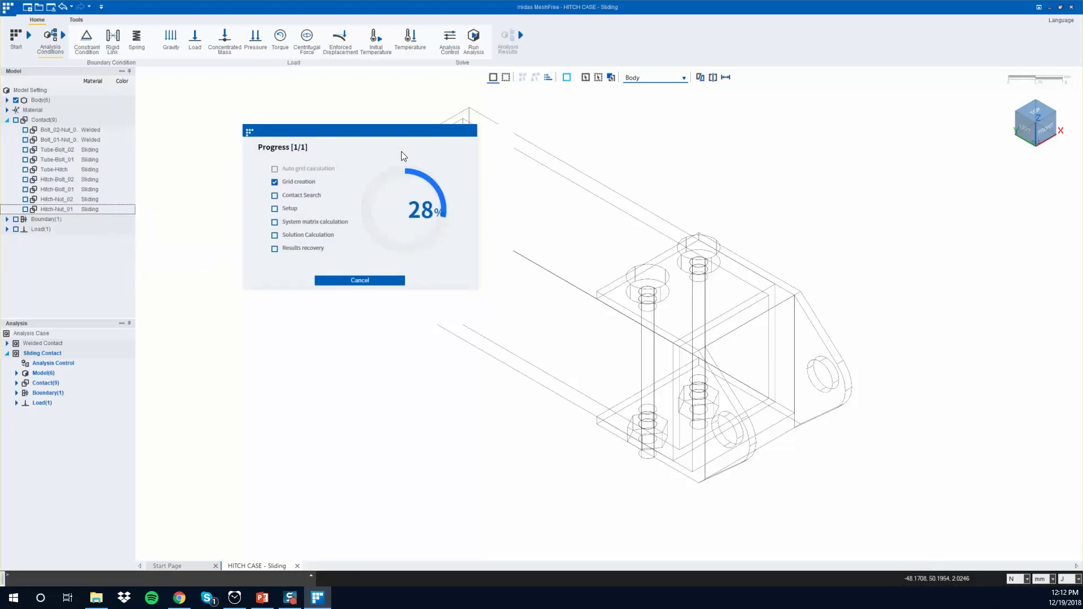
left_click(234, 598)
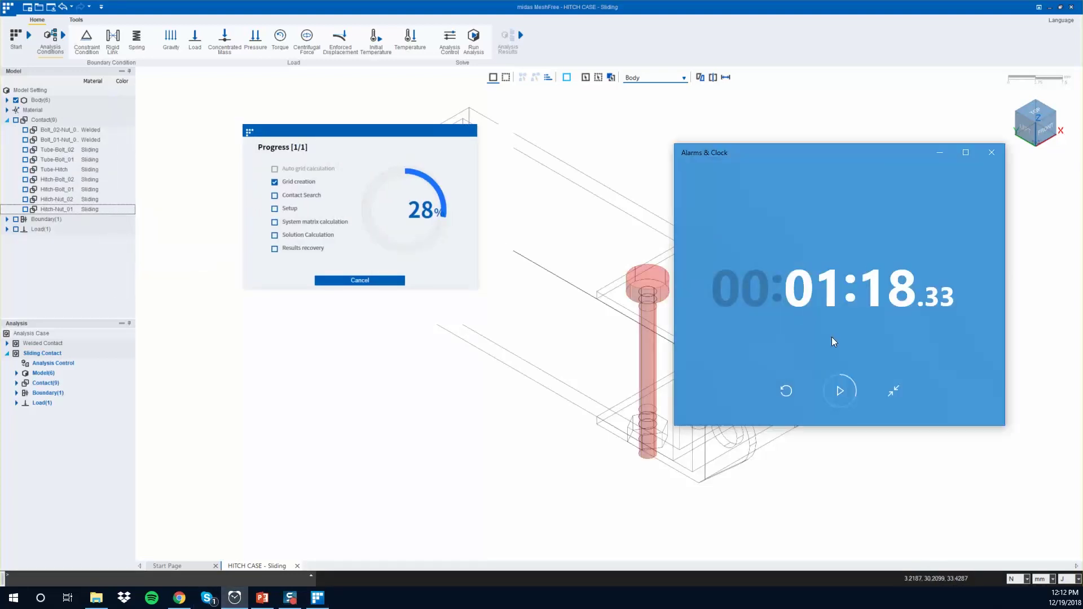
left_click(785, 391)
left_click(840, 391)
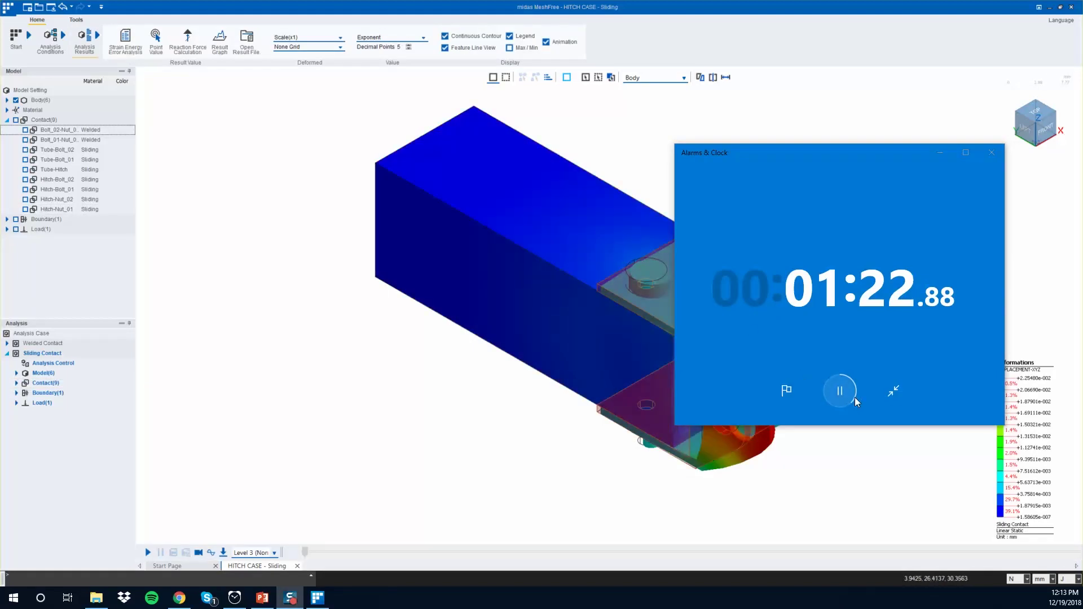
- Stop the stopwatch and view the Sliding Contact results from the left
left_click(840, 391)
left_click(939, 153)
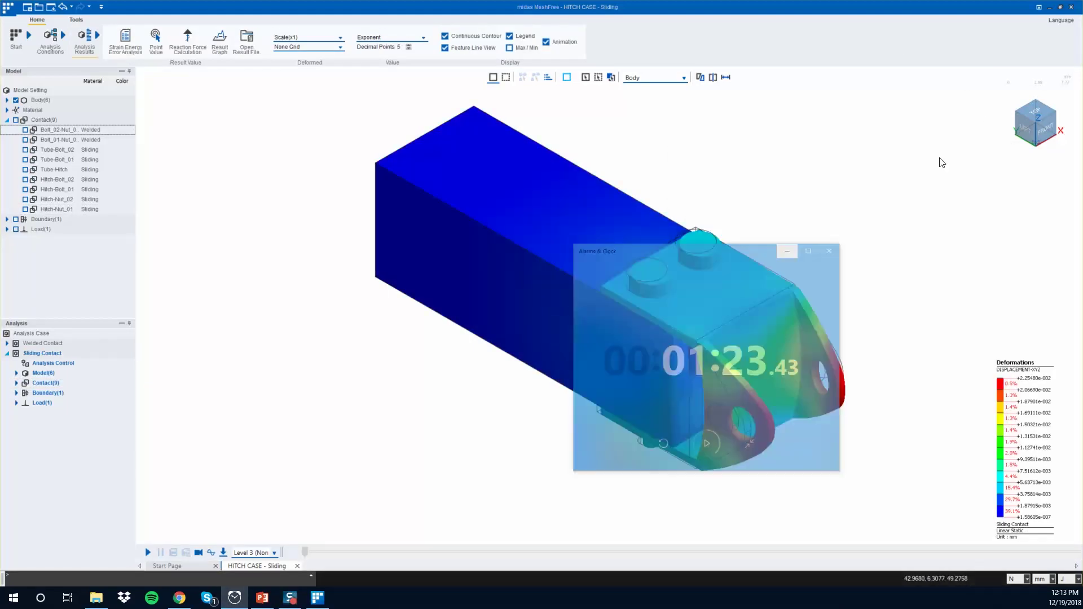
left_click(1027, 130)
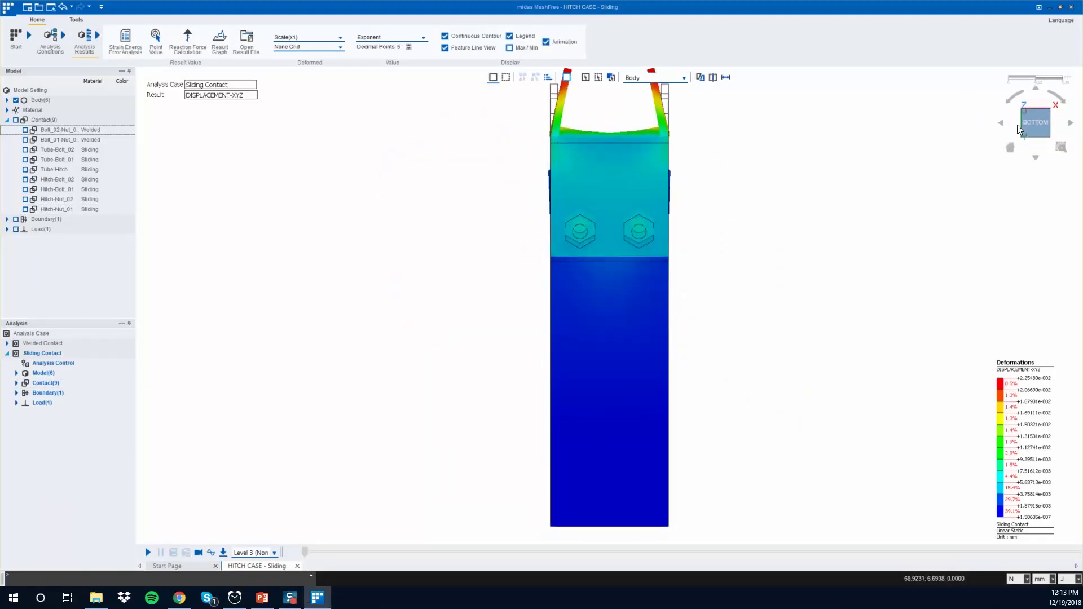
left_click(1023, 137)
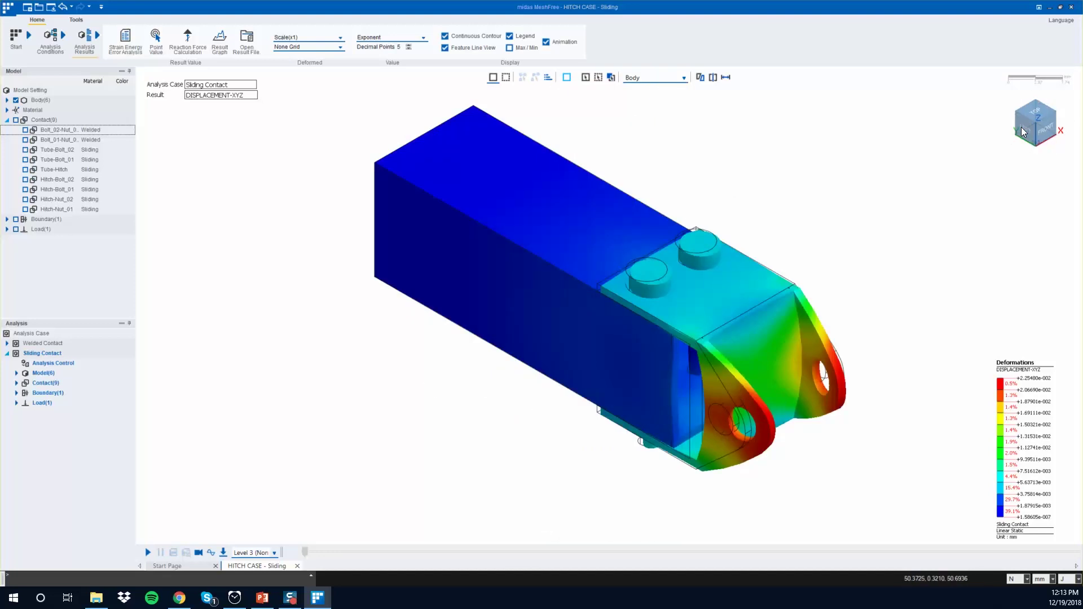
left_click(1032, 126)
- Show the displacement contour as discrete bands on the undeformed shape
left_click(445, 36)
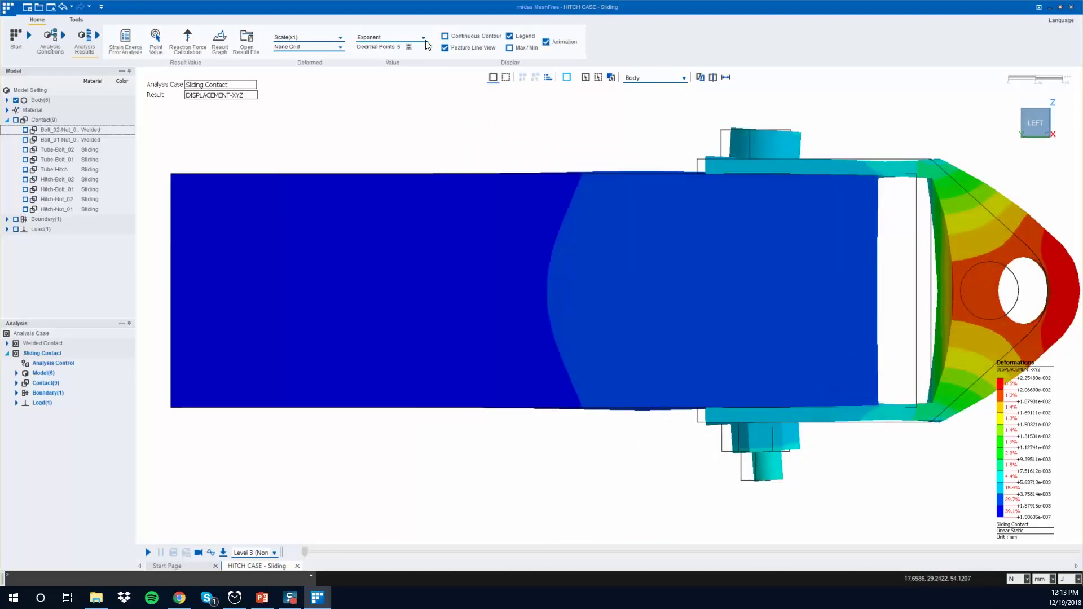
left_click(322, 39)
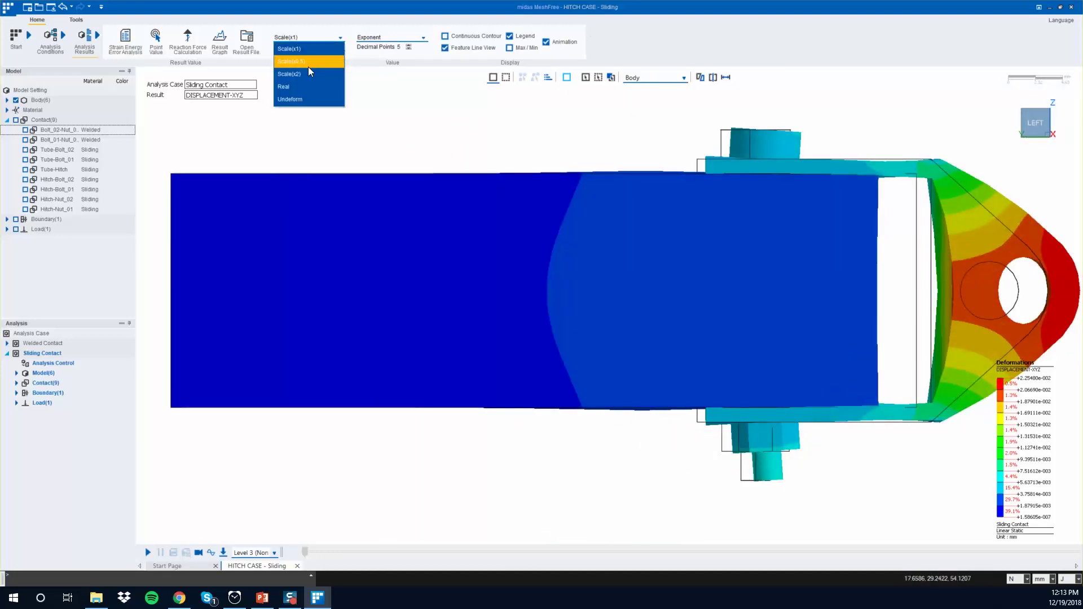
left_click(542, 118)
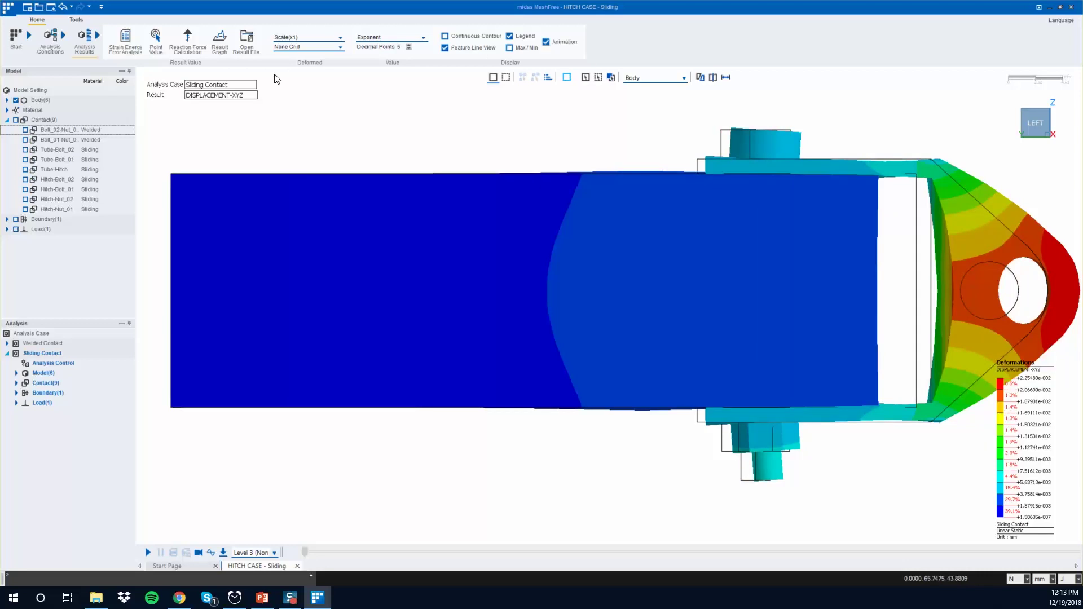
left_click(332, 38)
left_click(299, 97)
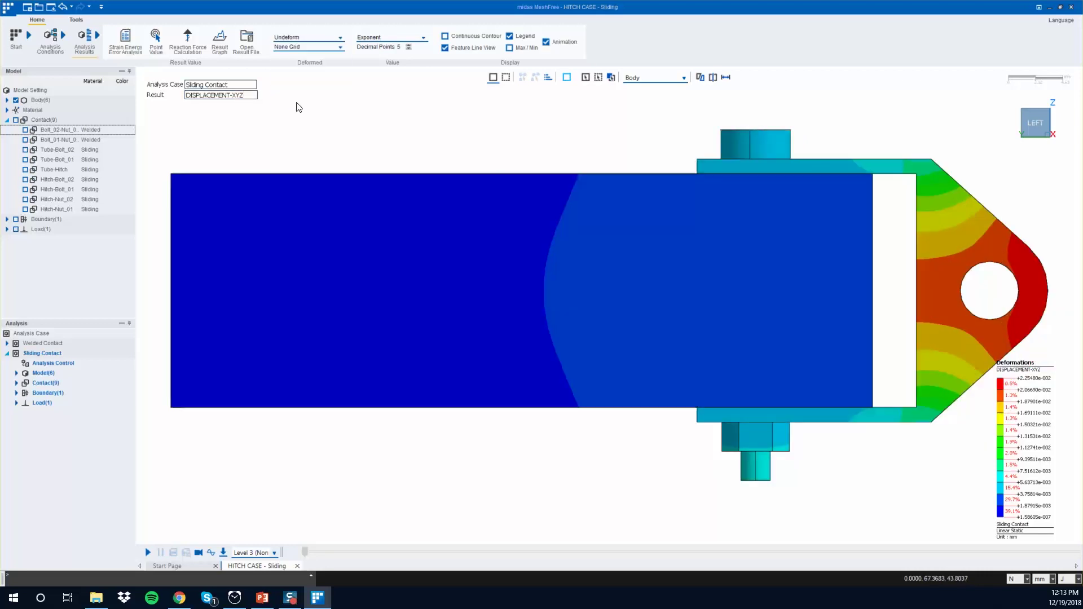
- Show only the tube body and orbit to a 3-D view
right_click(561, 270)
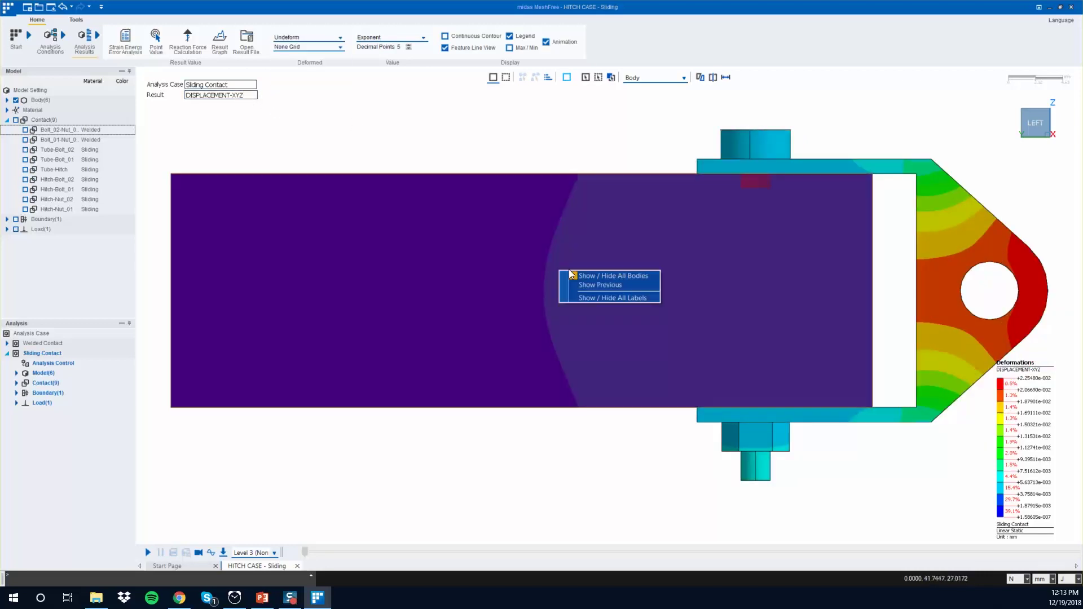
left_click(434, 243)
right_click(431, 264)
left_click(420, 265)
right_click(419, 263)
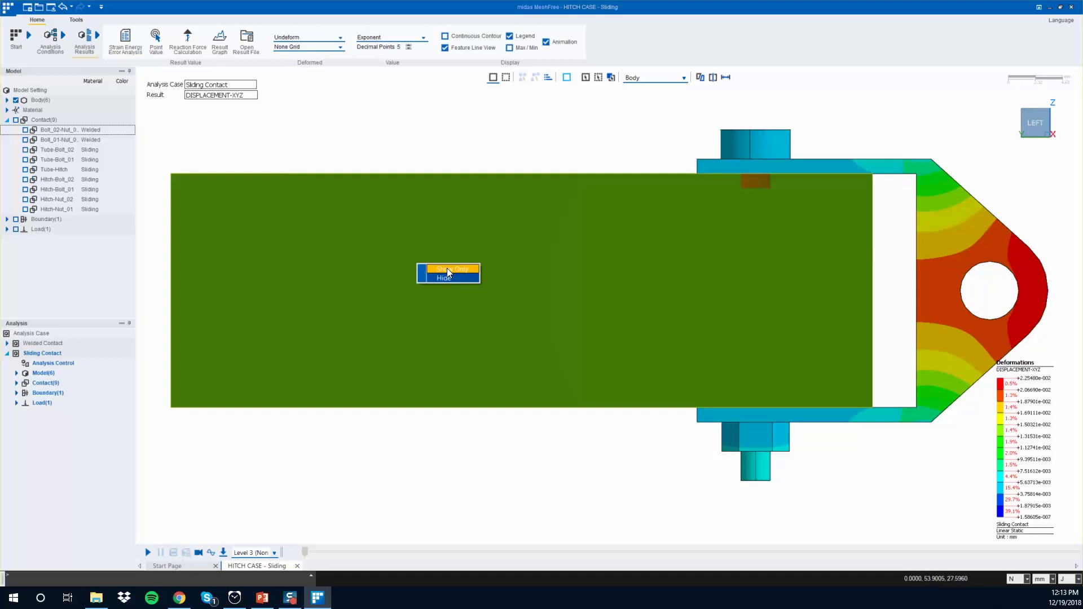
left_click(446, 270)
middle_click_drag(702, 280, 299, 157)
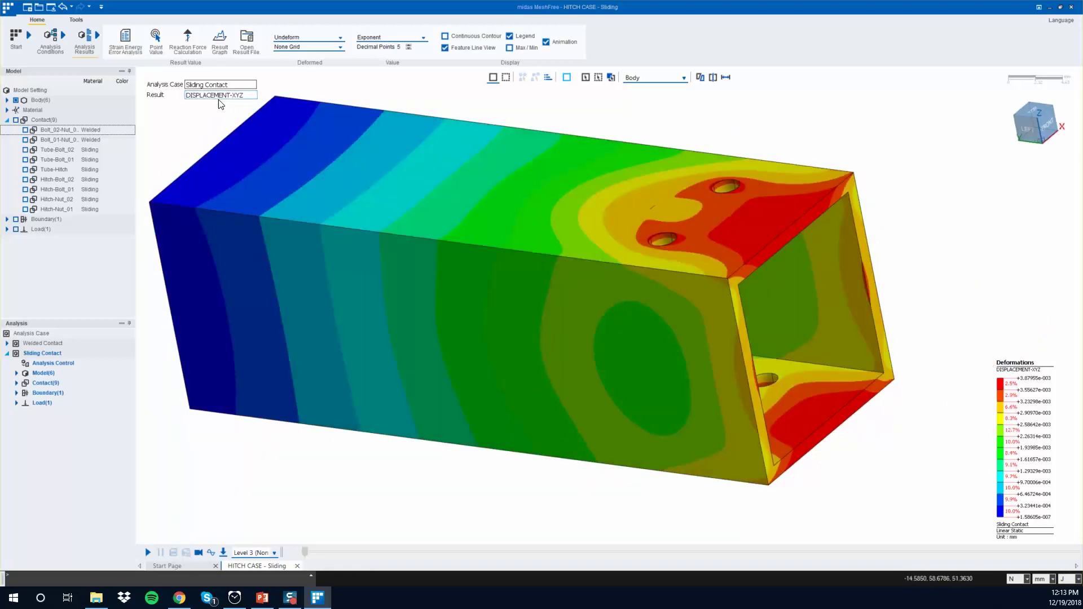
- Switch the tube's result to STRESS VON MISES and orbit to inspect the bolt-hole stresses
left_click(221, 96)
left_click(221, 121)
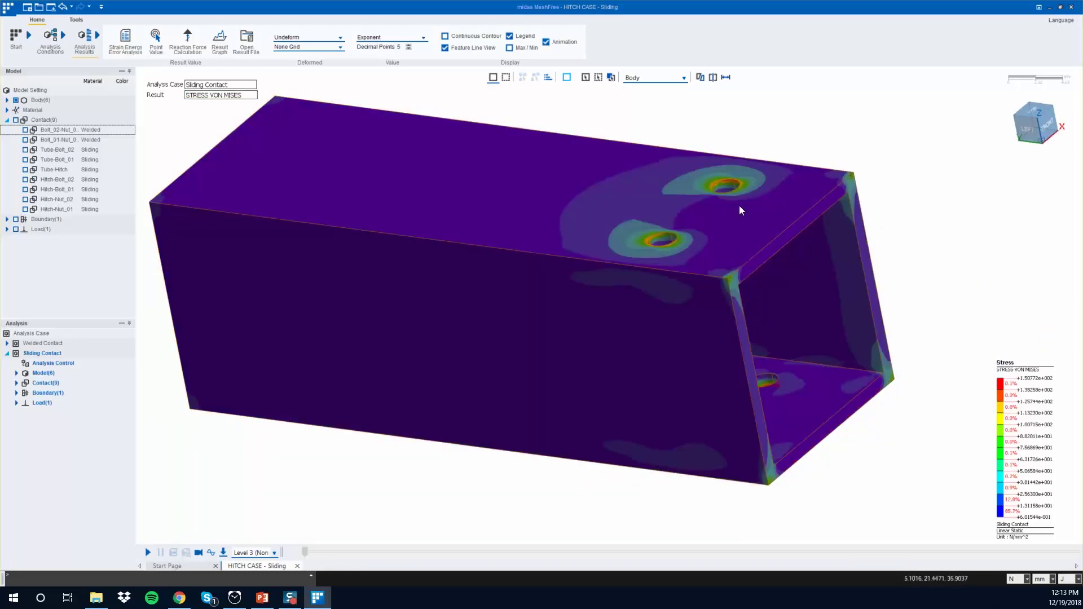
scroll(720, 209, "up", 3)
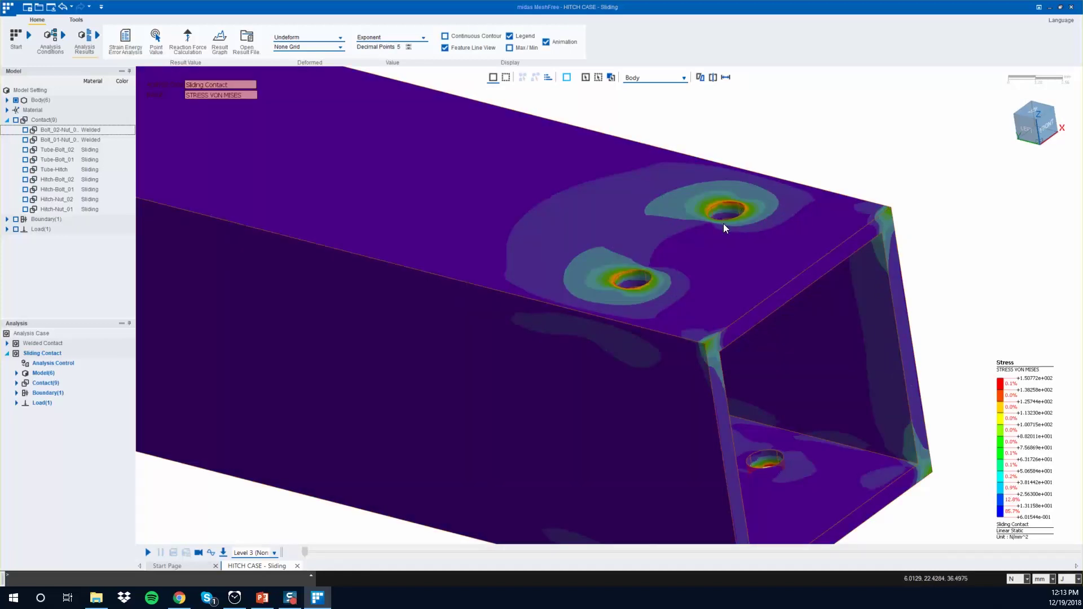
mouse_move(724, 224)
middle_mouse_down()
mouse_move(739, 227)
mouse_move(755, 208)
mouse_move(732, 209)
middle_mouse_up()
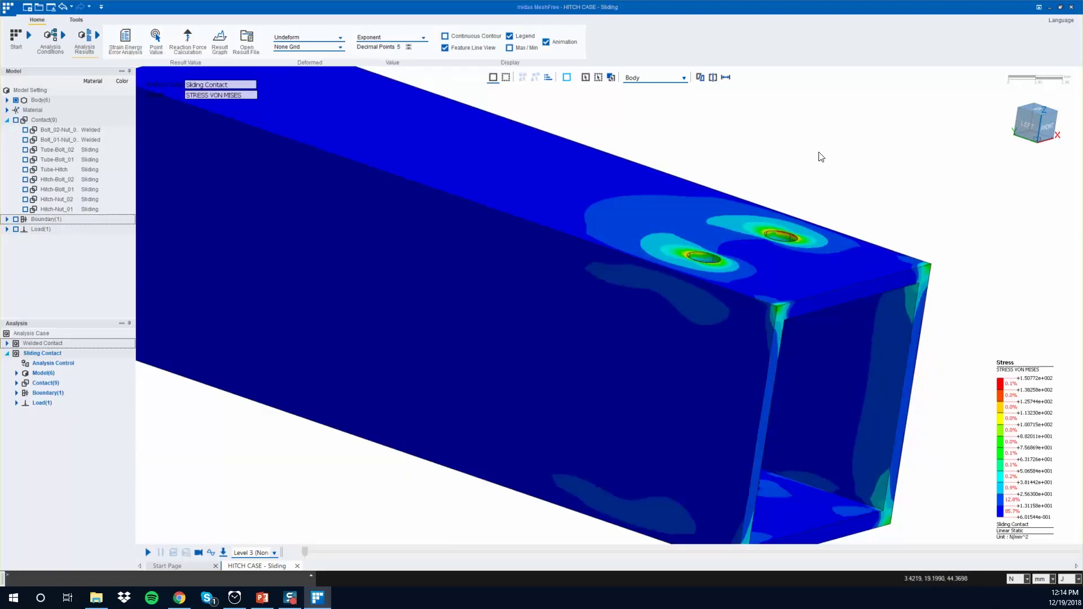
scroll(820, 157, "down", 3)
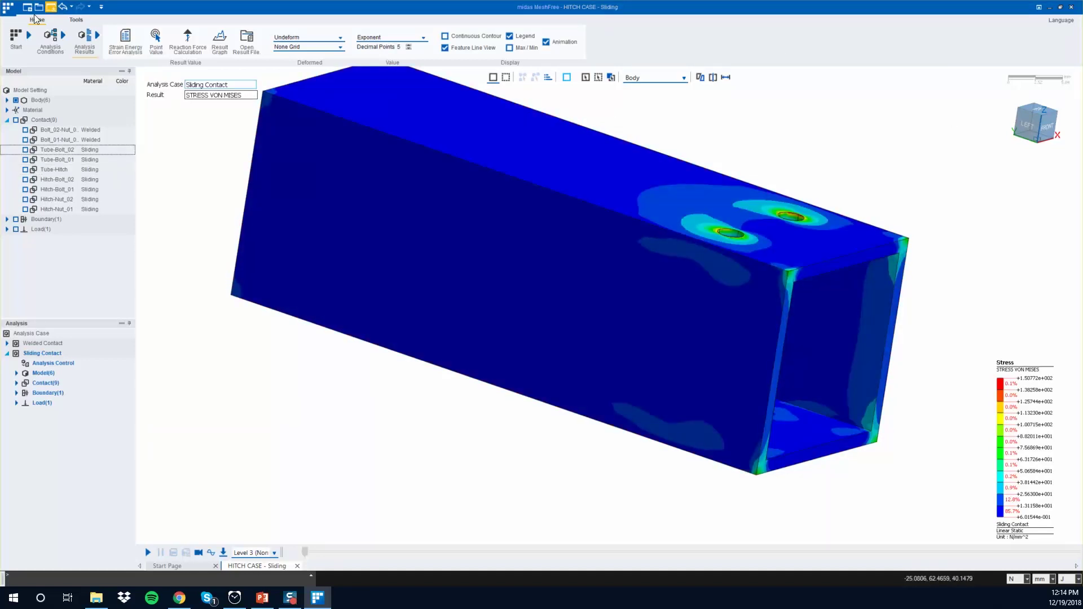
- Return to model setup and show all six bodies in the view
left_click(8, 7)
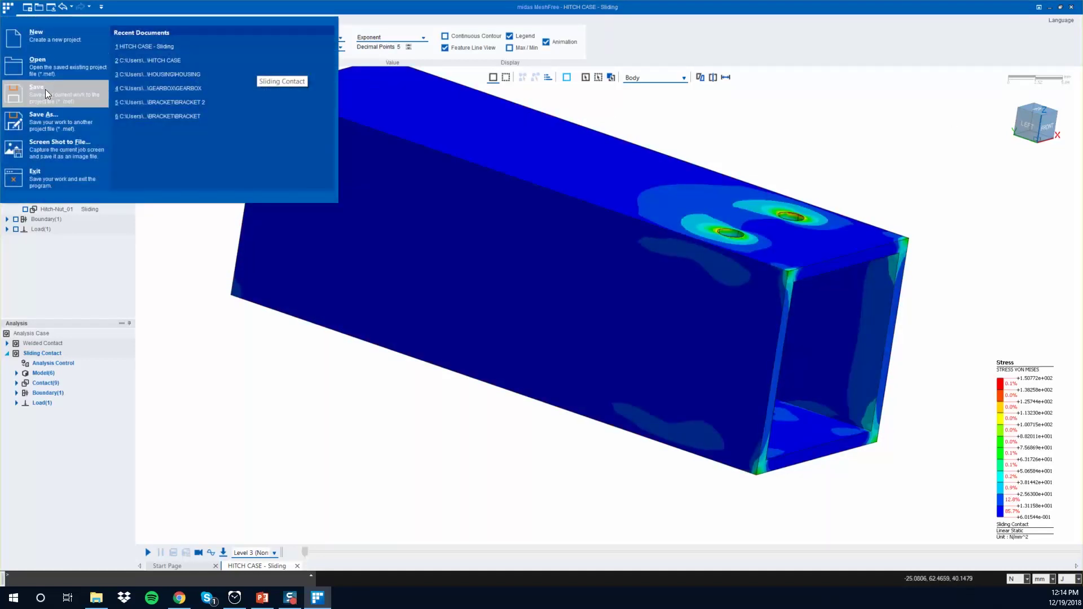
key("Escape")
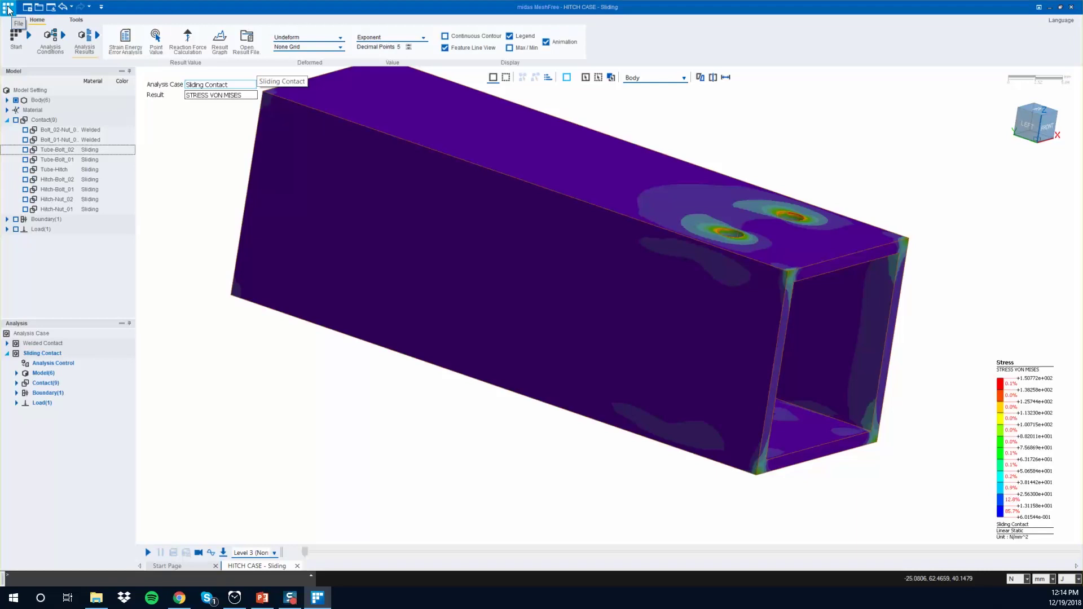
left_click(38, 41)
left_click(8, 8)
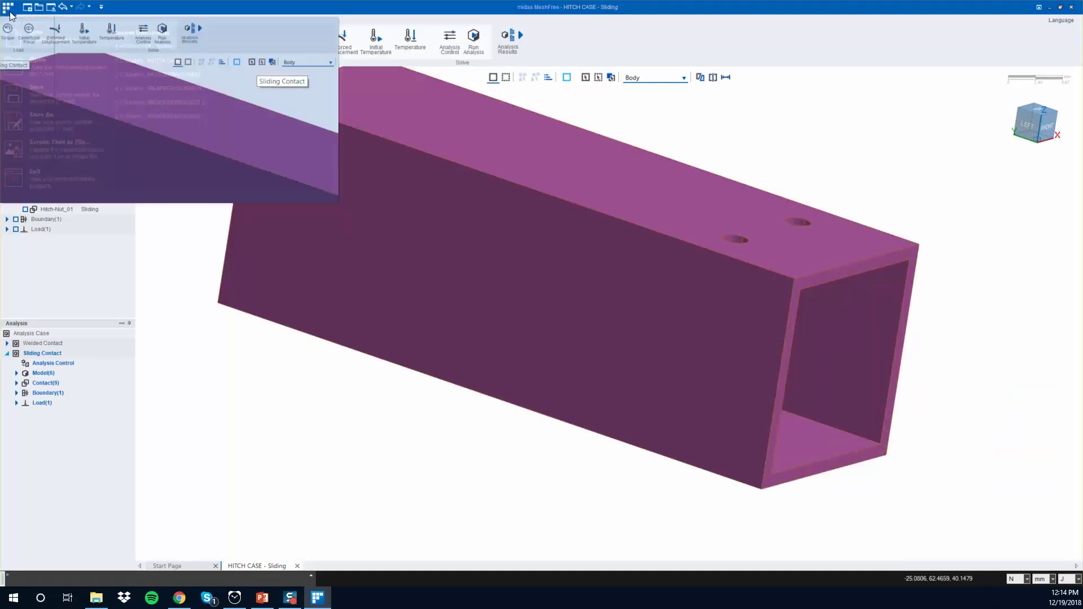
left_click(8, 8)
left_click(16, 39)
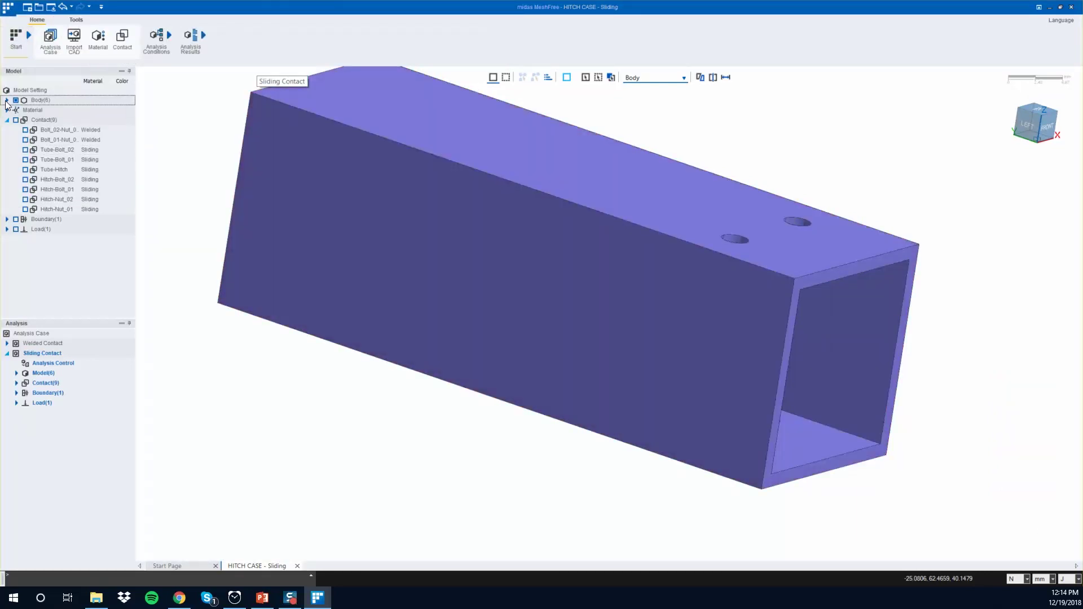
left_click(14, 99)
left_click(16, 101)
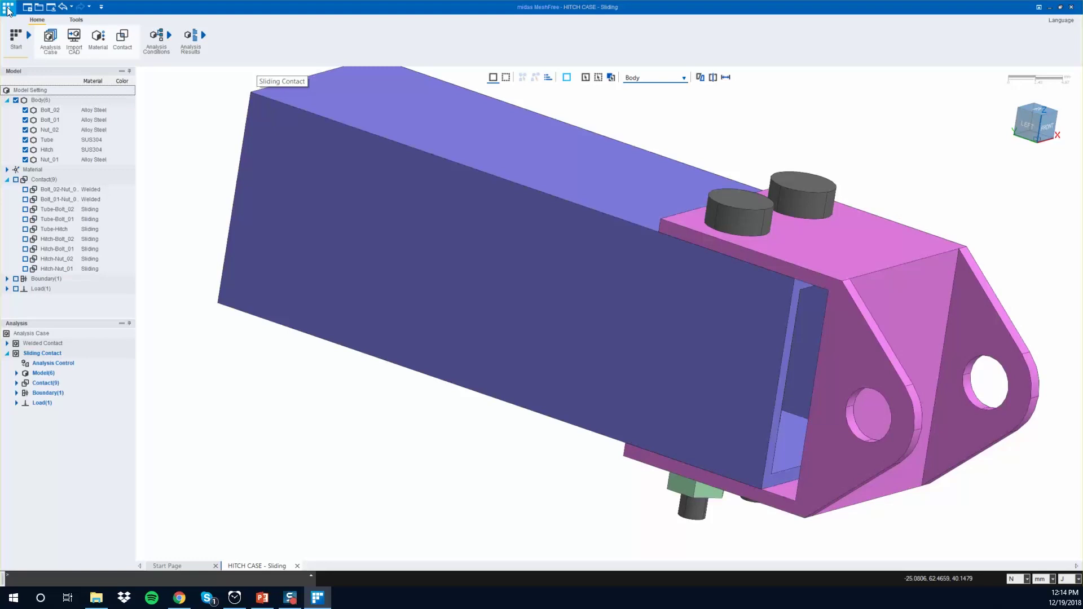
- Save the project as a new copy named 'HITCH CASE - General'
left_click(9, 8)
left_click(35, 116)
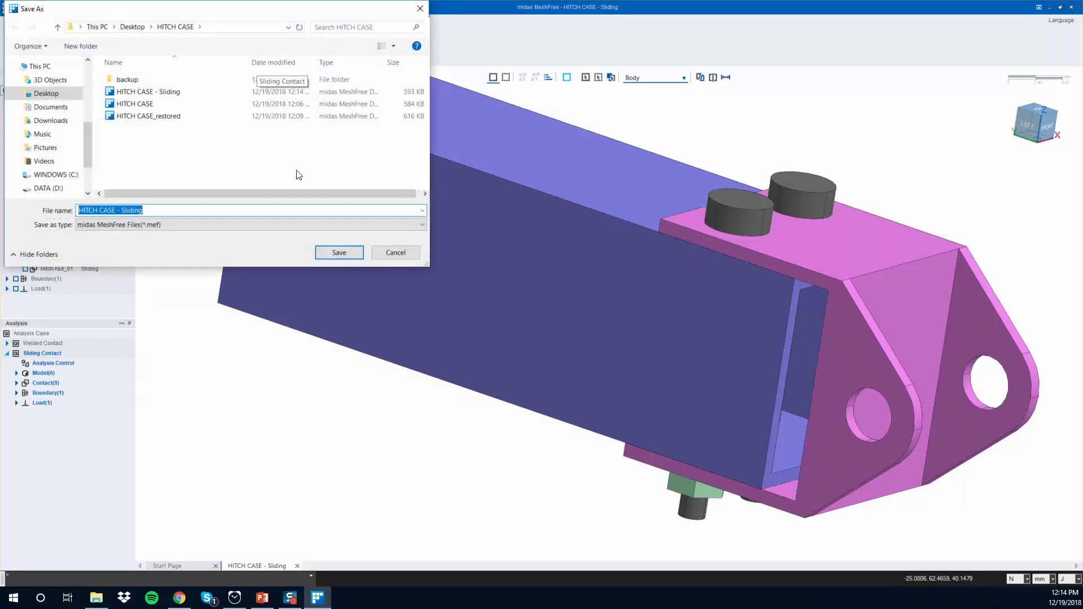
key("End")
key("BackSpace")
key("BackSpace")
key("BackSpace")
key("BackSpace")
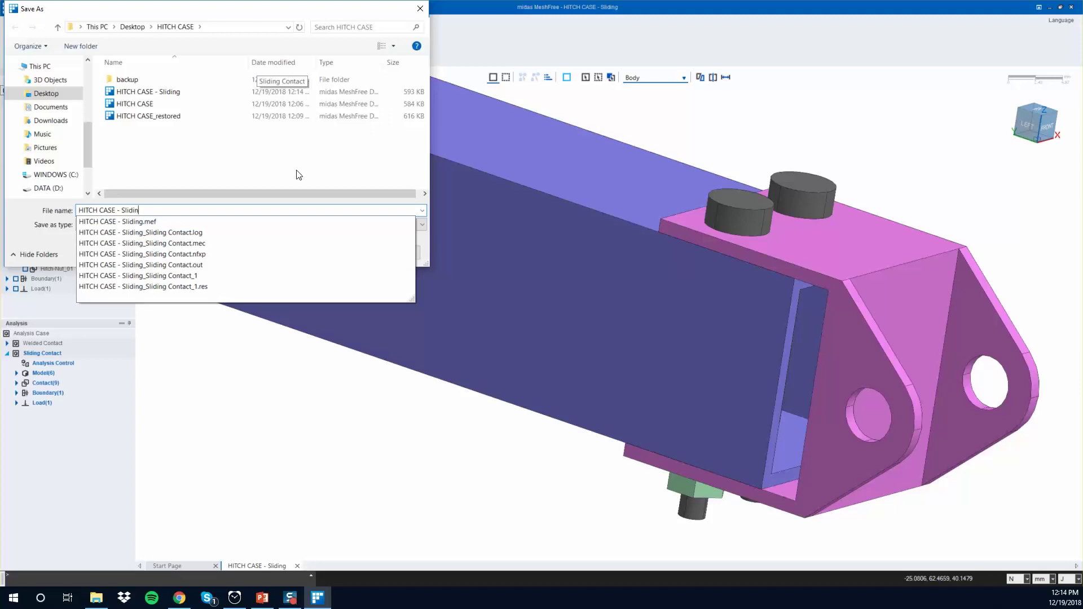
key("BackSpace")
type("ge")
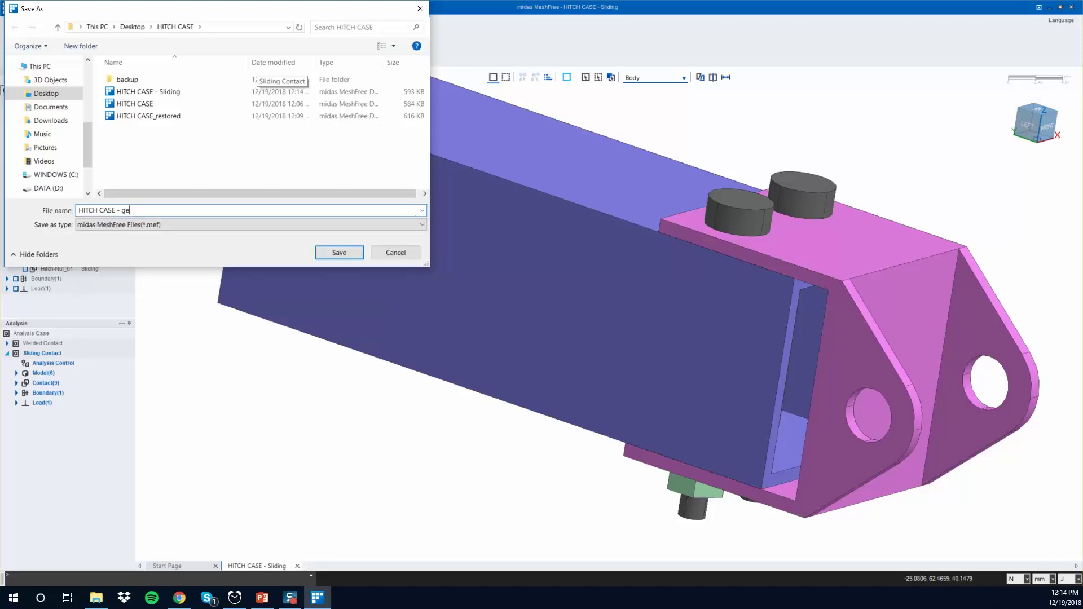
key("BackSpace")
key("BackSpace")
type("Gen")
key("Return")
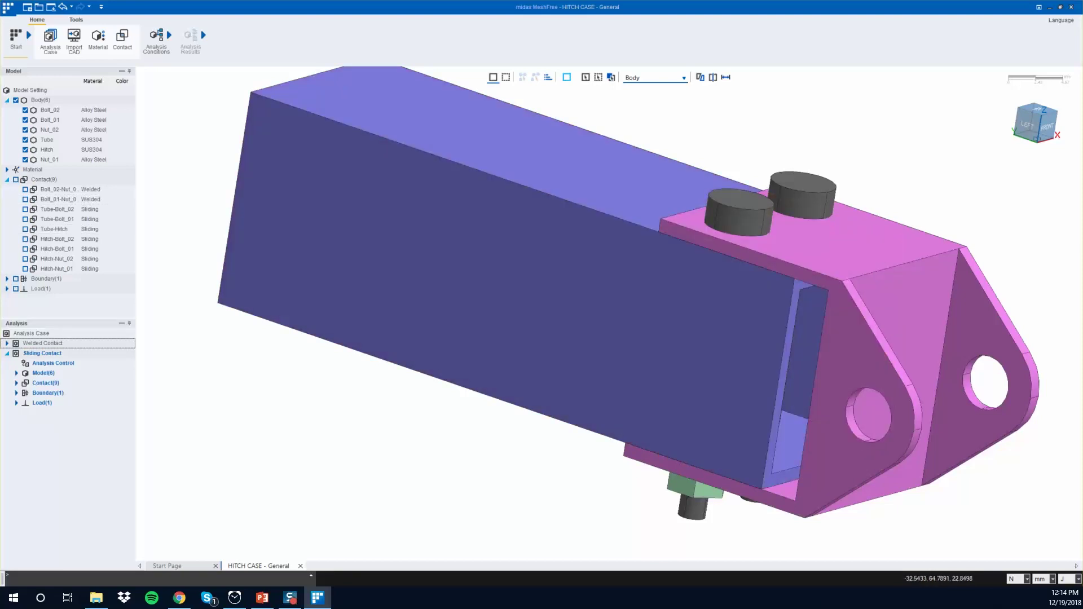
- Create a new analysis case named 'General Contact'
left_click(50, 41)
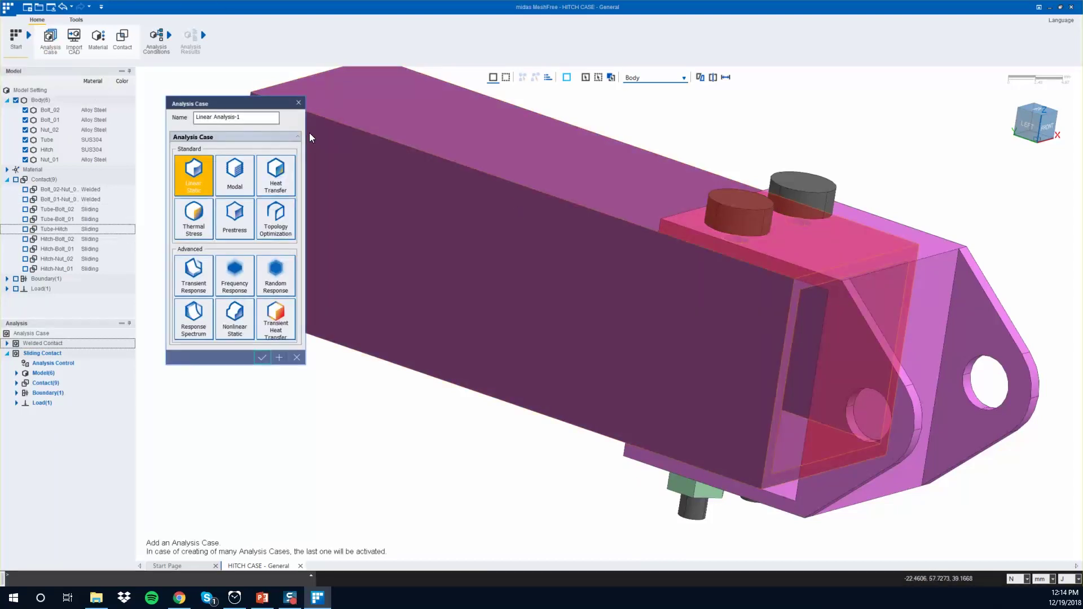
left_click_drag(249, 118, 161, 135)
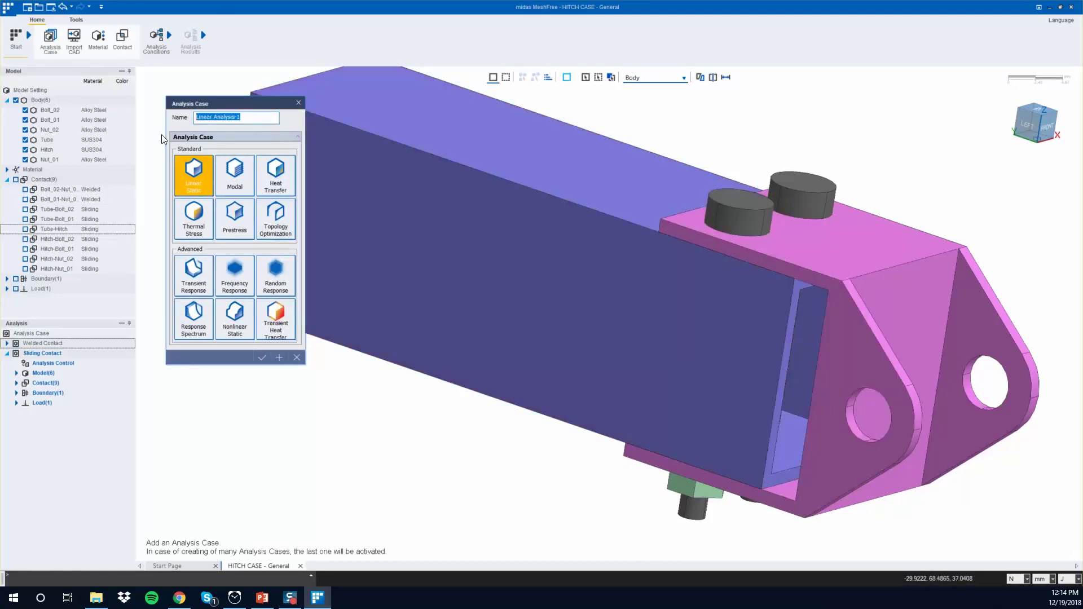
type("General Contact")
key("Return")
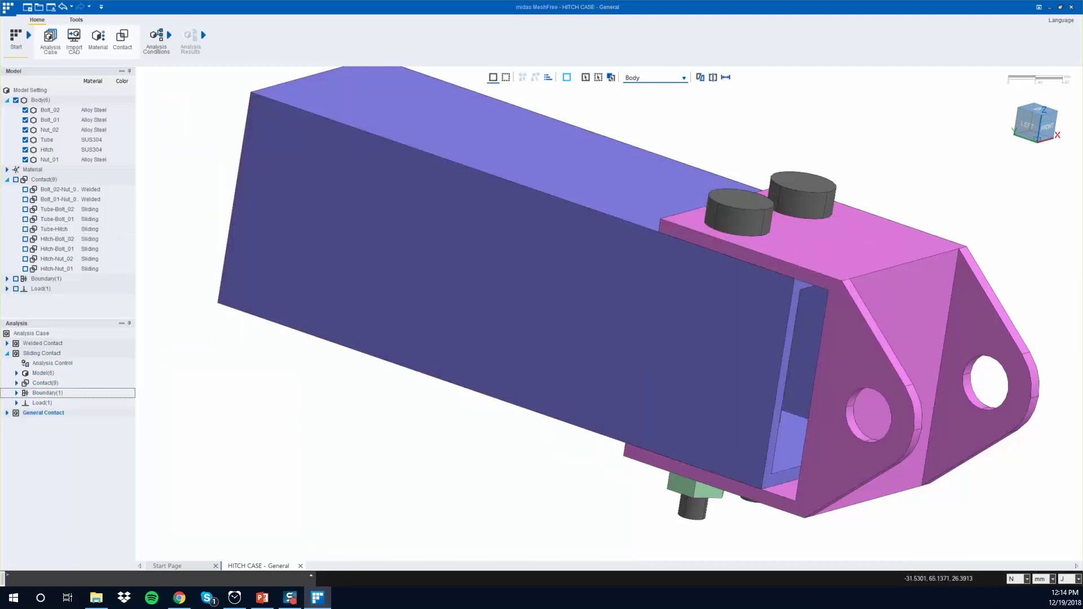
- Assign Boundary-1 and Force-1 to the General Contact case
left_click(8, 413)
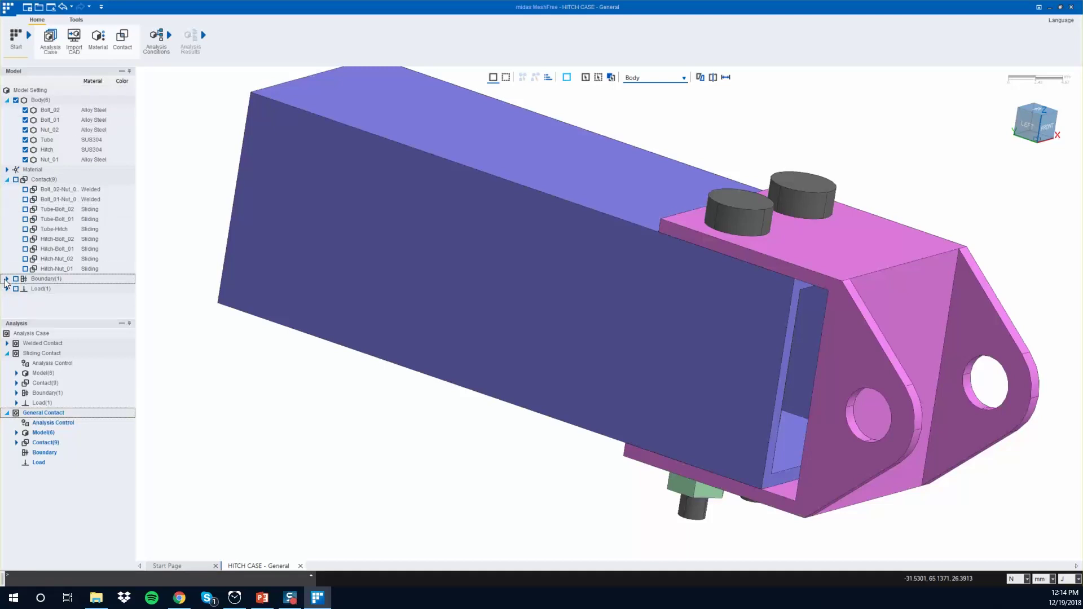
left_click_drag(48, 288, 54, 455)
double_click(63, 301)
left_click_drag(62, 309, 43, 462)
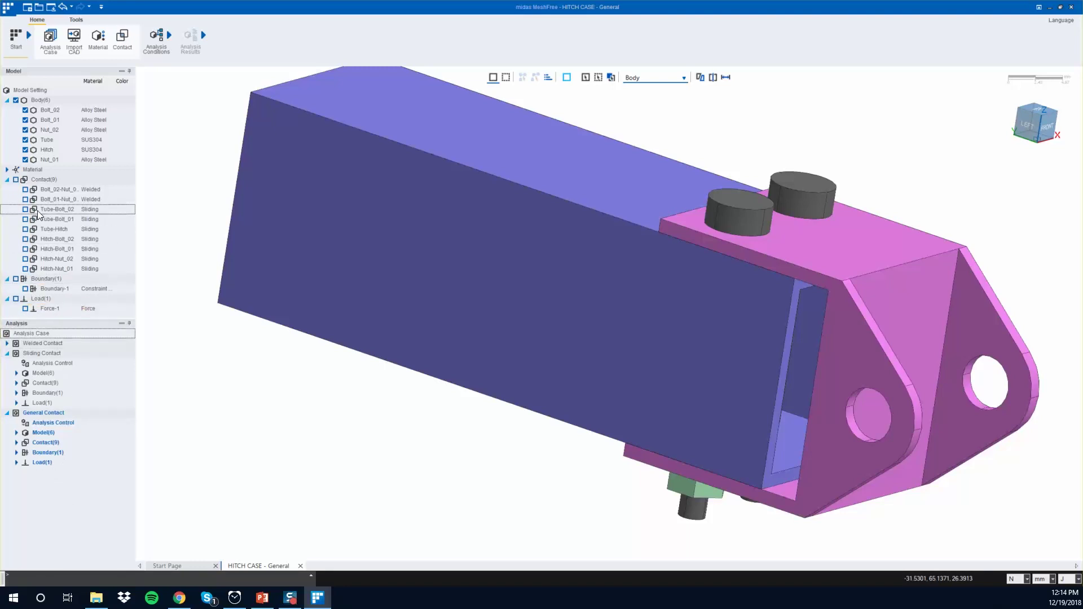
- Change the Tube-Bolt_02 contact type to General Contact
right_click(122, 209)
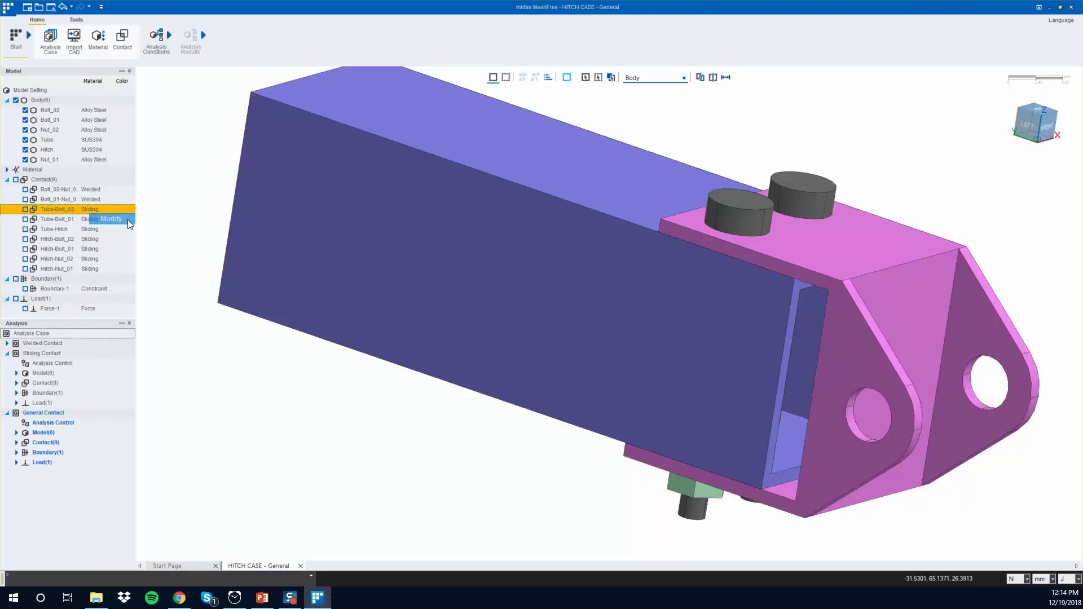
left_click(128, 219)
left_click(254, 193)
left_click(246, 207)
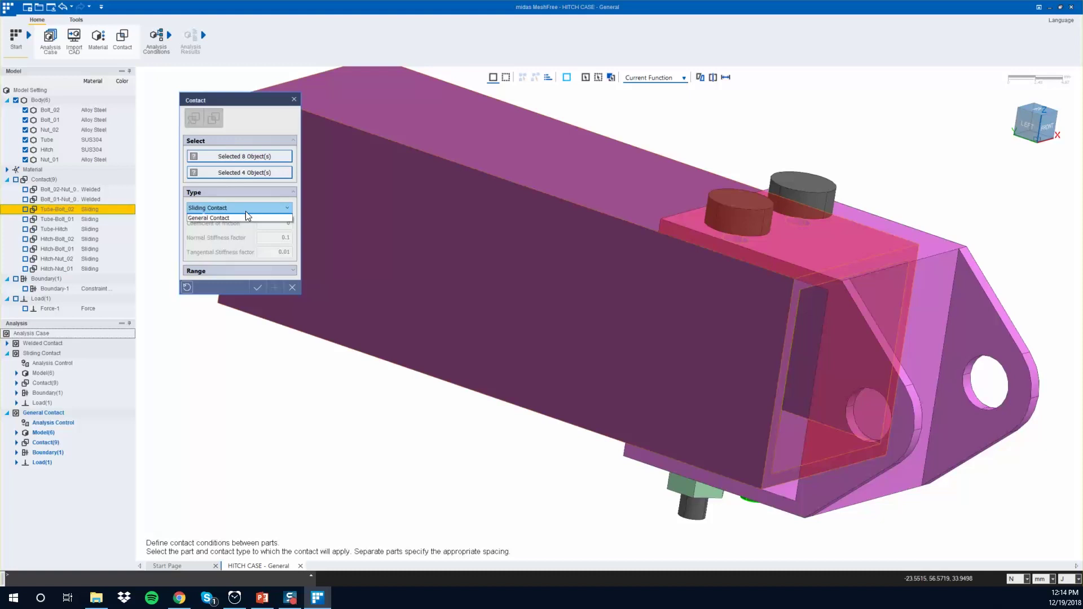
left_click(245, 211)
left_click(243, 208)
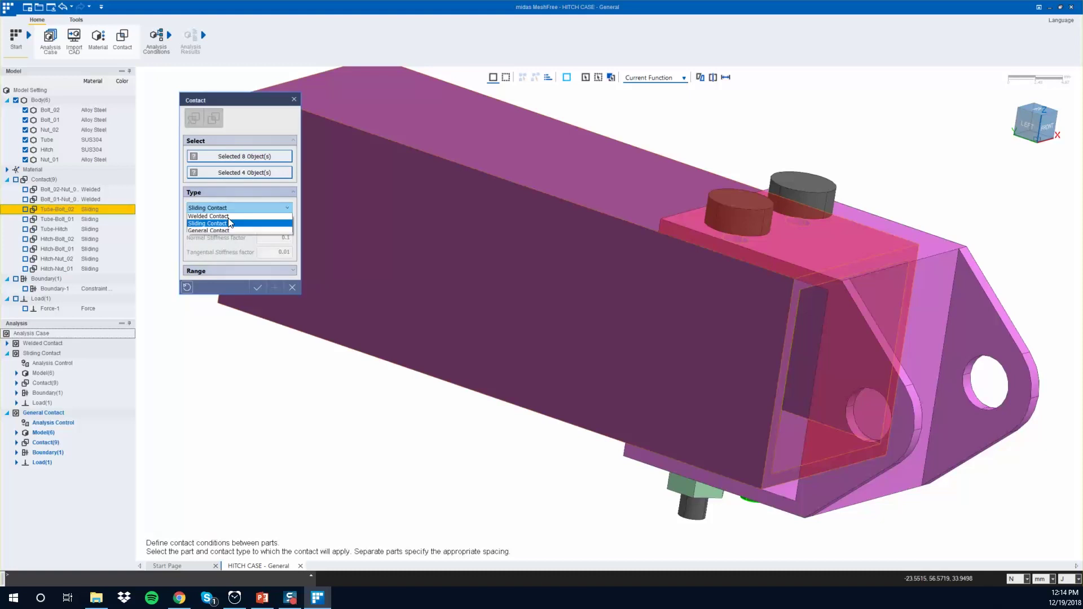
left_click(218, 231)
left_click(256, 288)
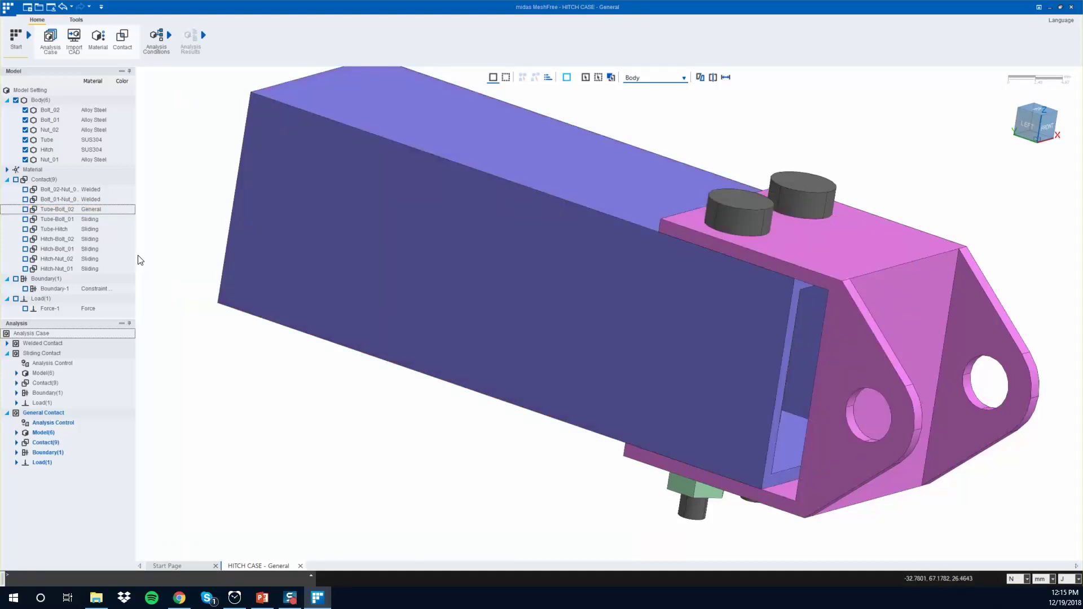
- Change the Tube-Bolt_01 contact type to General Contact
right_click(89, 220)
left_click(107, 226)
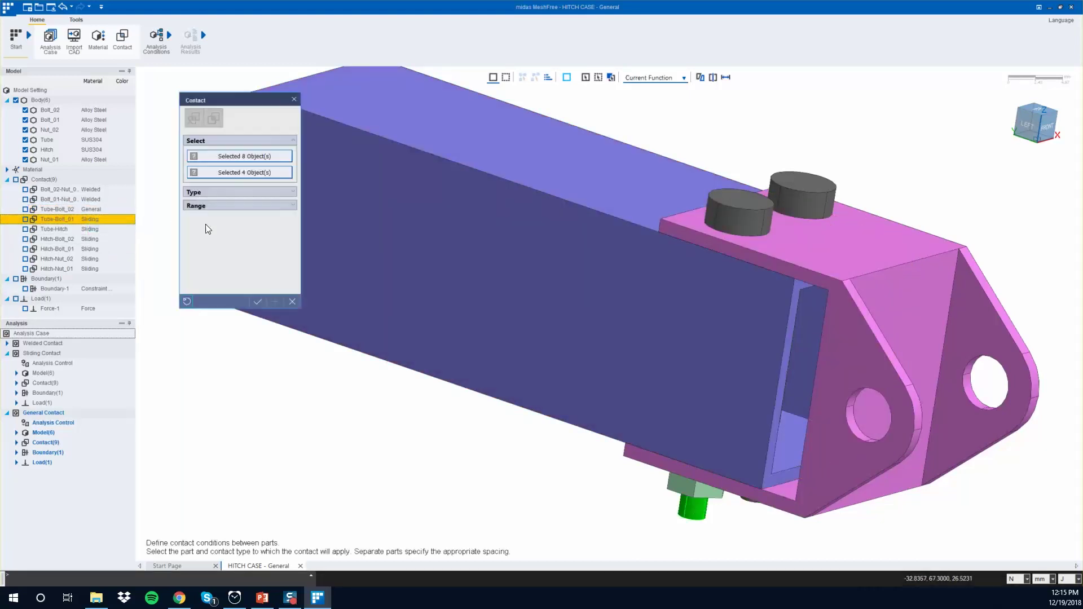
left_click(222, 196)
left_click(243, 209)
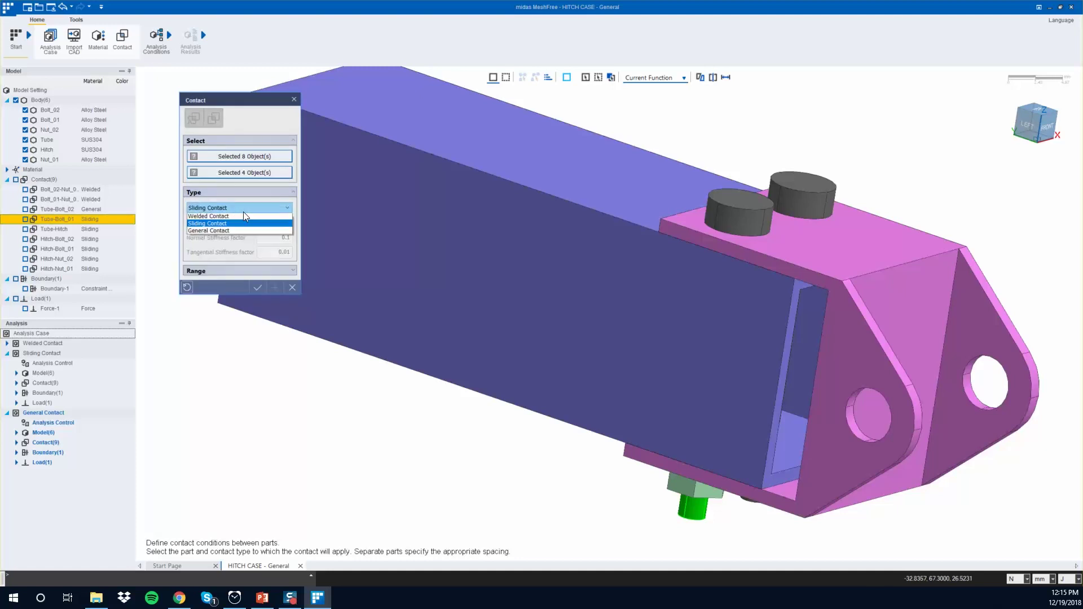
left_click(235, 219)
left_click(232, 212)
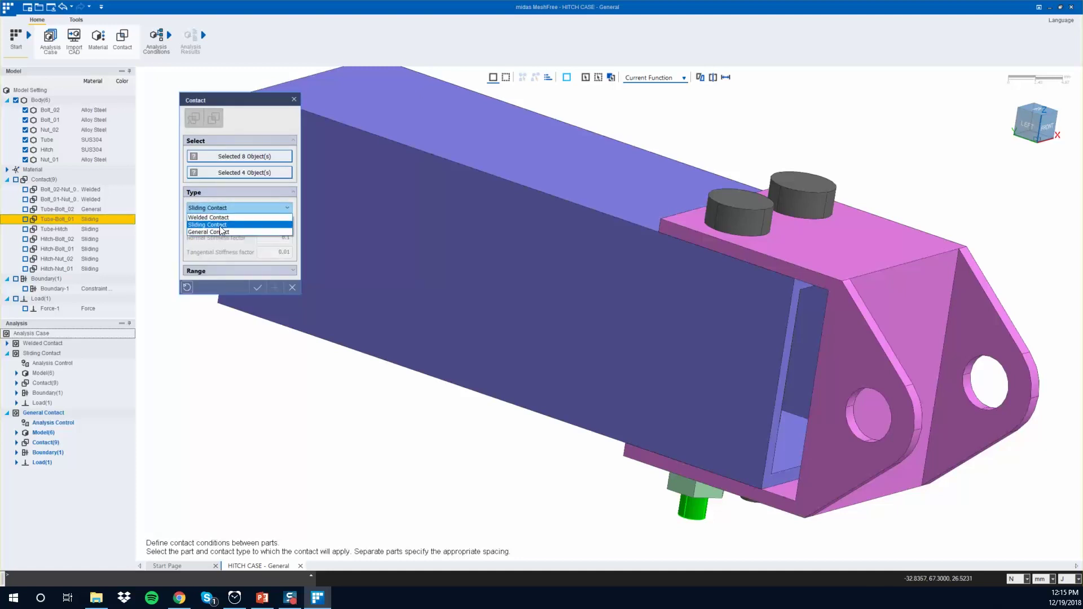
left_click(217, 227)
left_click(234, 207)
left_click(218, 230)
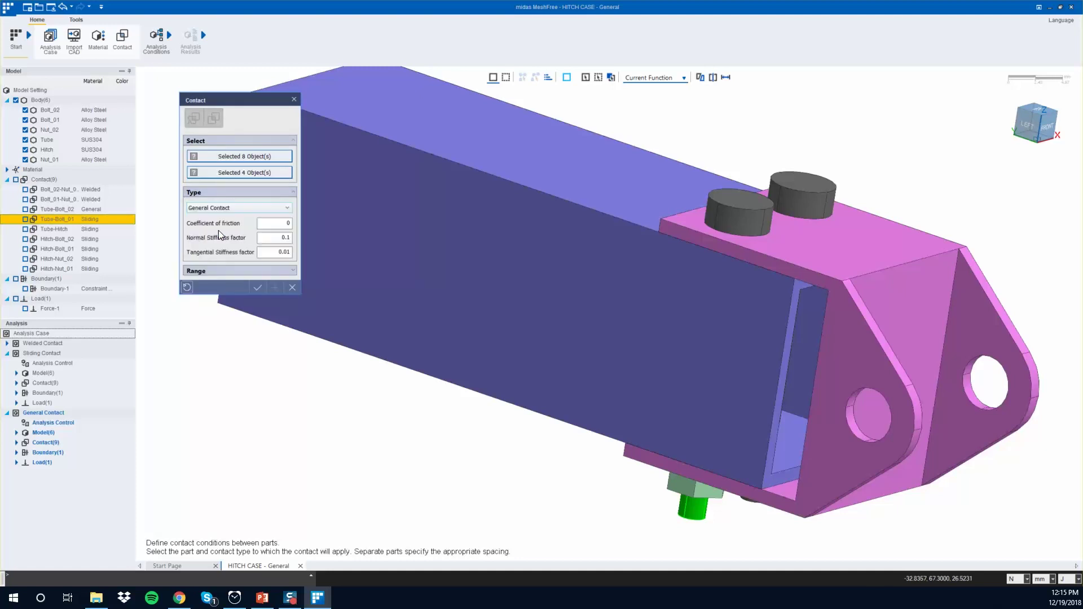
left_click(258, 287)
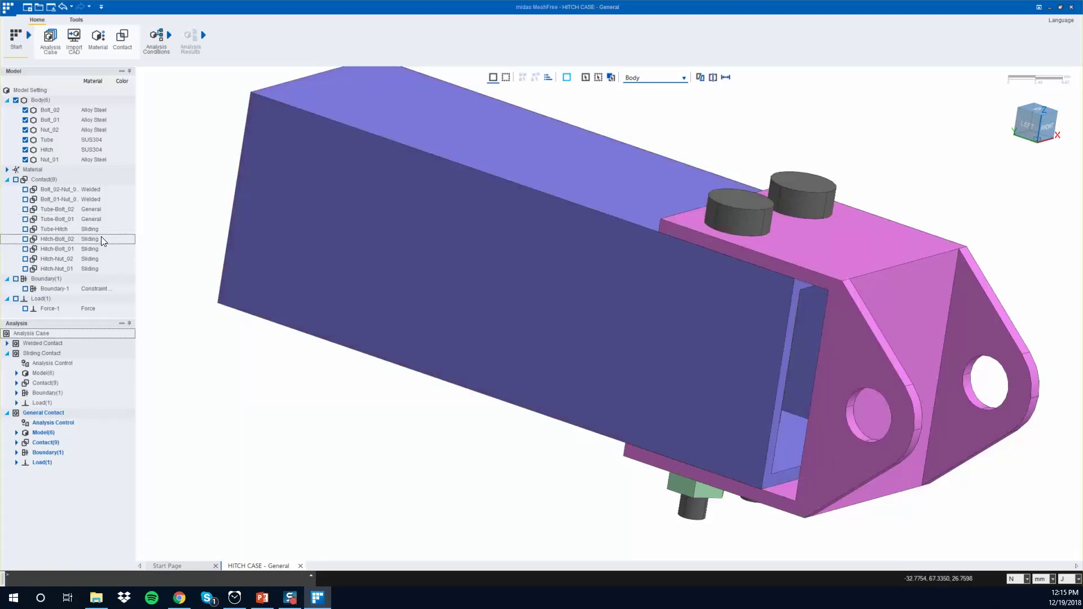
- Change the Tube-Hitch contact type to General Contact
left_click(98, 230)
right_click(108, 231)
left_click(130, 236)
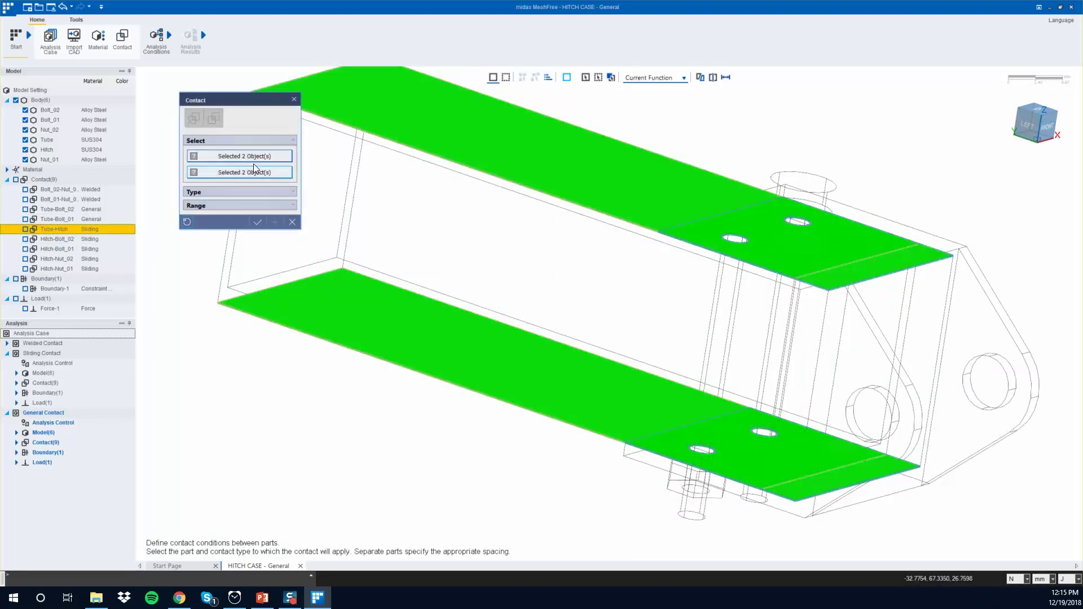
left_click(241, 209)
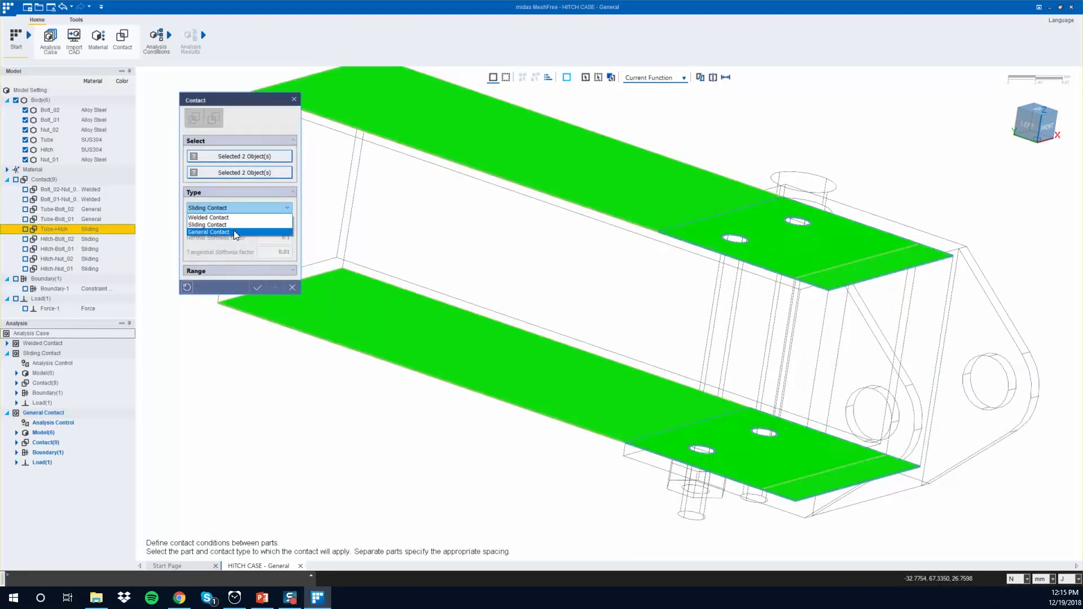
left_click(233, 230)
left_click(257, 287)
- Change the Hitch-Bolt_02 contact type to General Contact
left_click(134, 240)
right_click(120, 243)
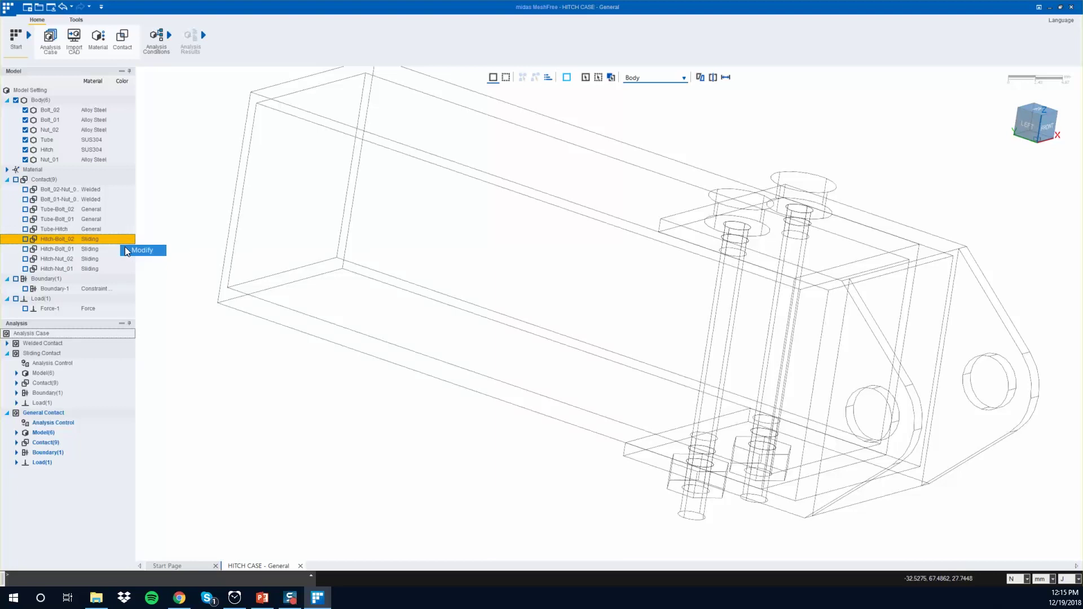
left_click(126, 248)
left_click(257, 195)
left_click(255, 207)
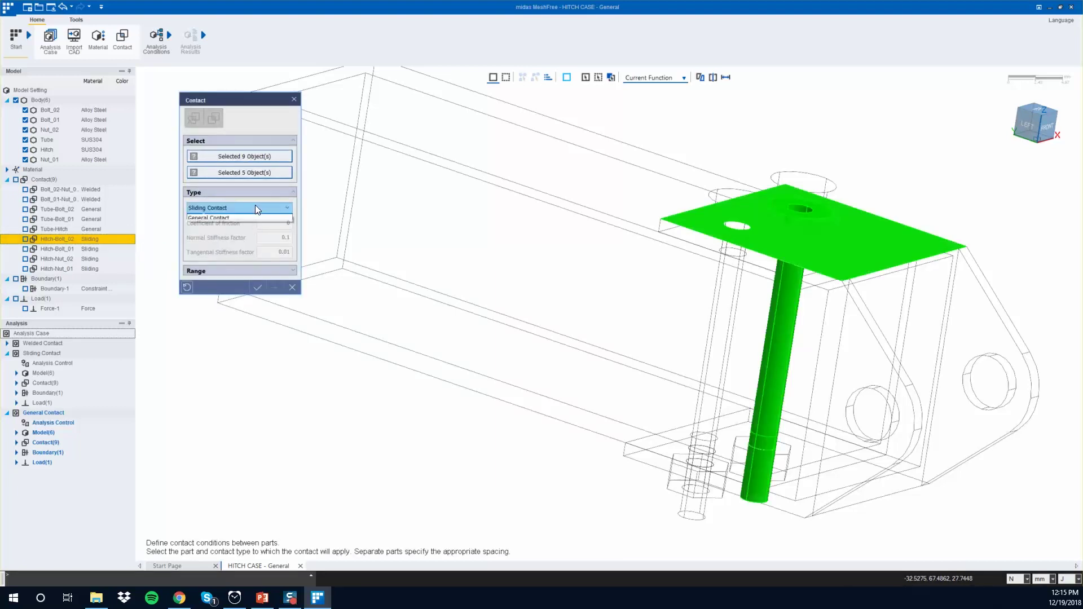
left_click(237, 229)
left_click(256, 283)
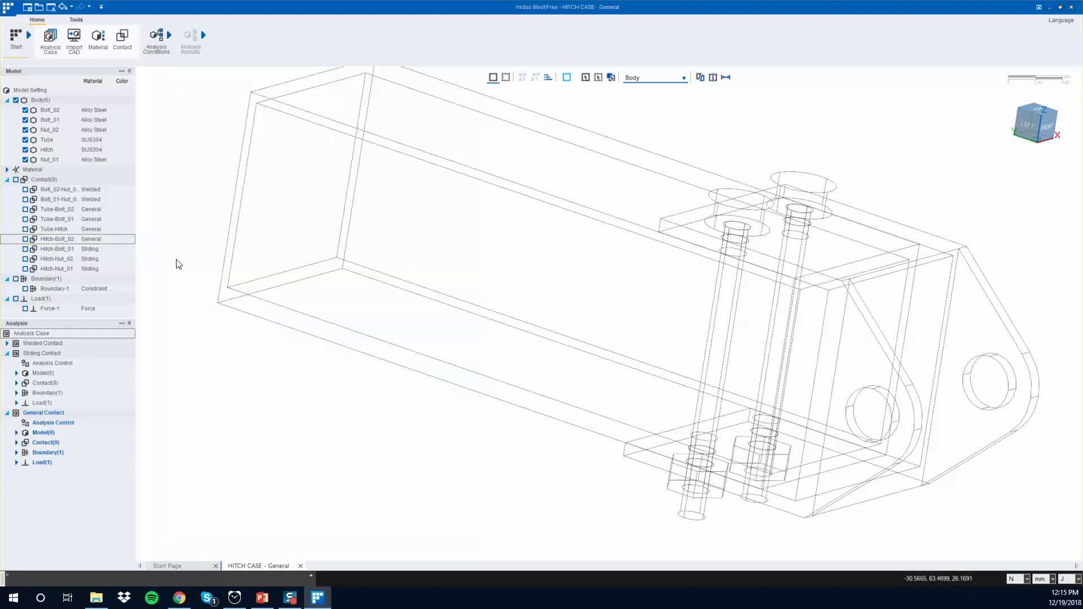
- Change the Hitch-Bolt_01 contact type to General Contact
left_click(90, 251)
right_click(97, 252)
left_click(104, 254)
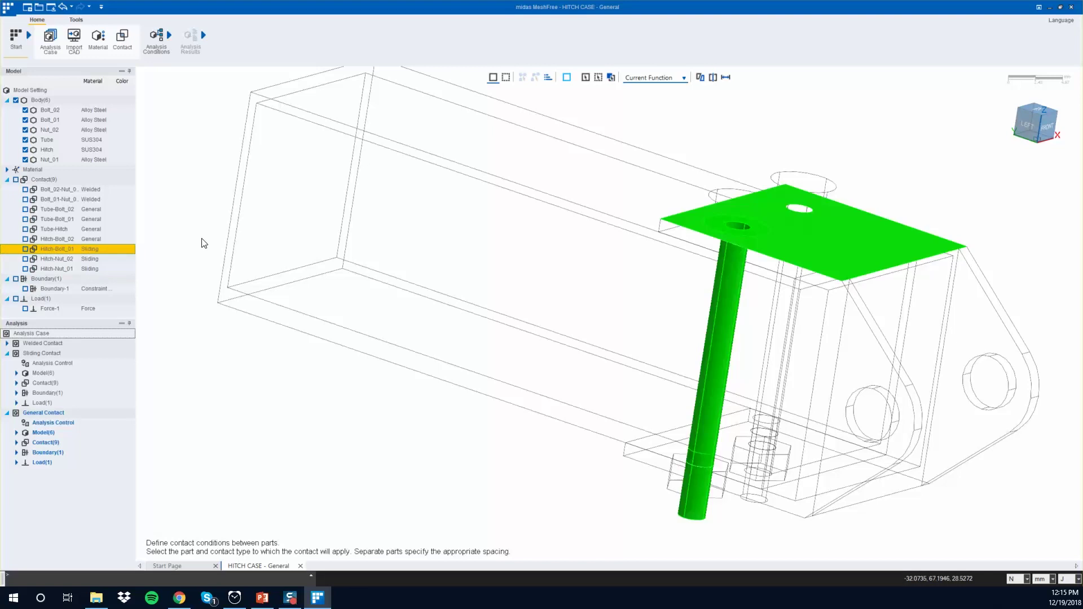
left_click(237, 199)
left_click(245, 208)
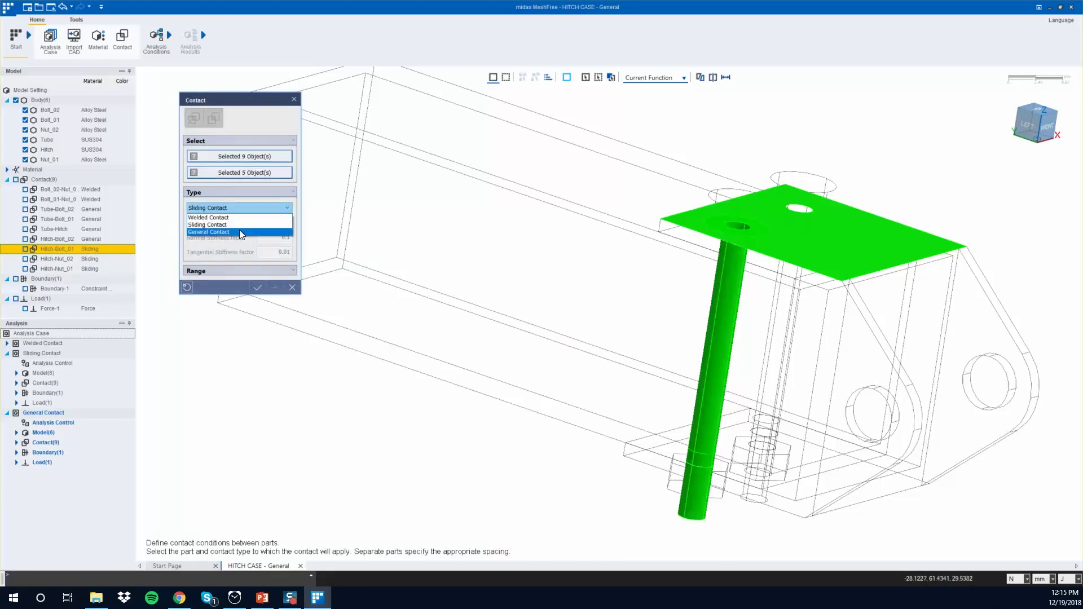
left_click(239, 229)
left_click(257, 289)
- Change the Hitch-Nut_02 contact type to General Contact
left_click(116, 258)
right_click(123, 257)
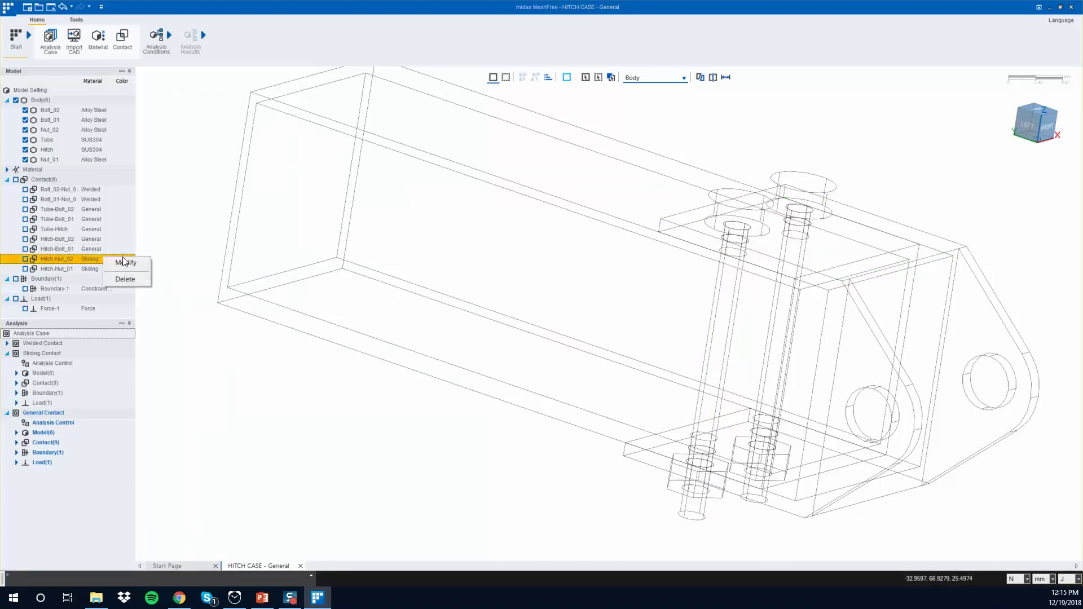
left_click(120, 262)
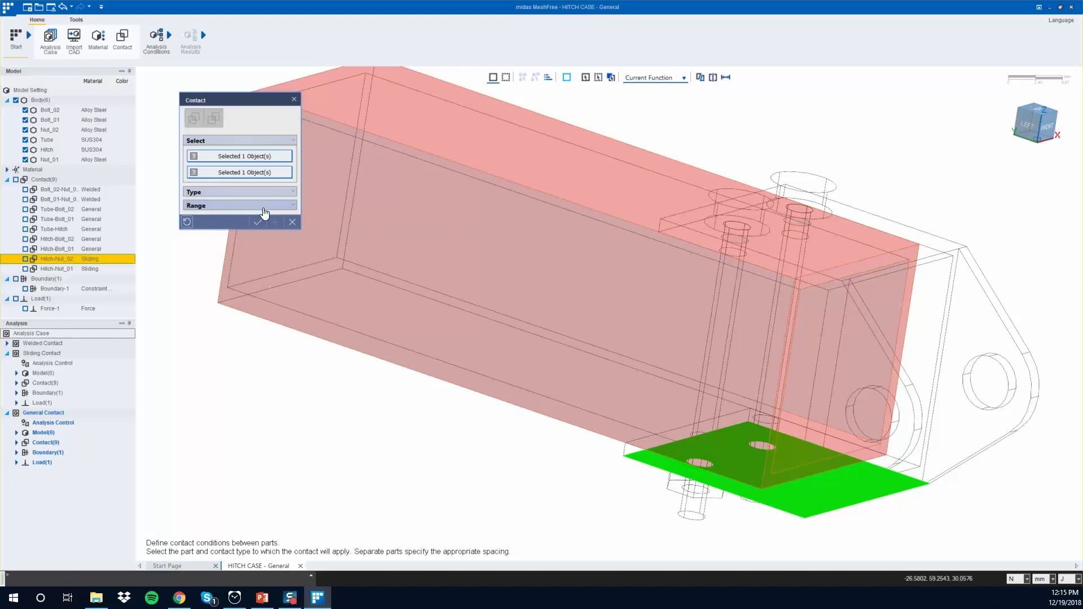
left_click(260, 192)
left_click(269, 208)
left_click(264, 226)
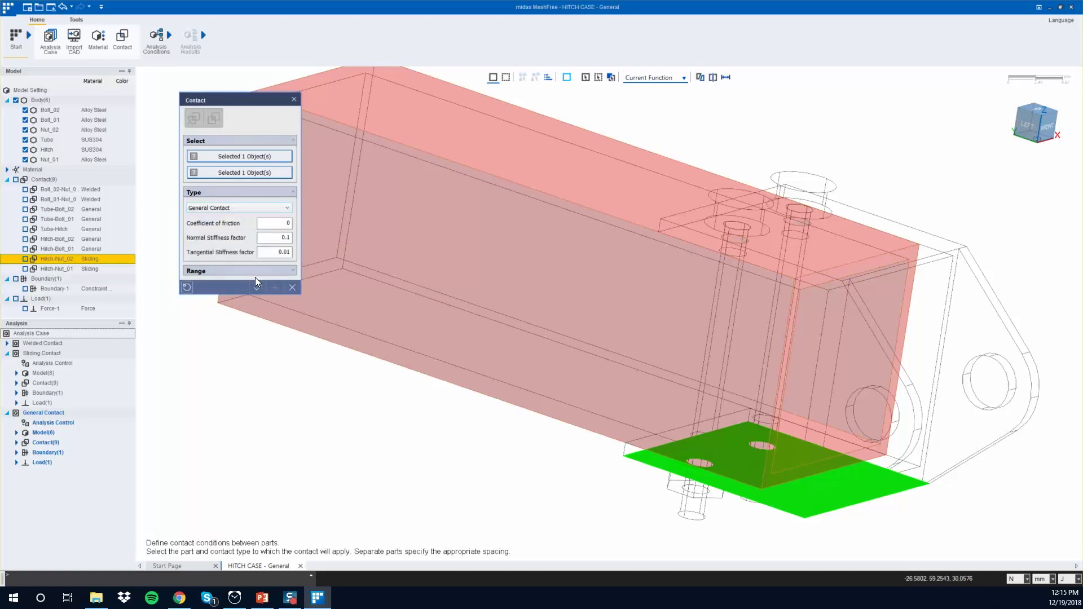
left_click(253, 282)
- Change the Hitch-Nut_01 contact type to General Contact
left_click(116, 269)
right_click(131, 272)
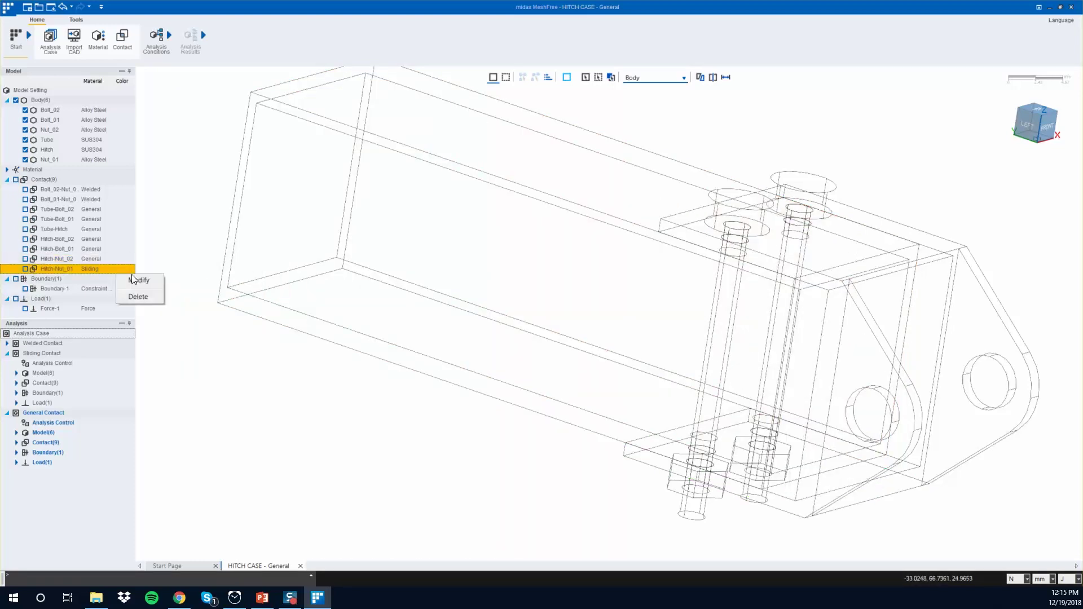
left_click(138, 280)
left_click(260, 192)
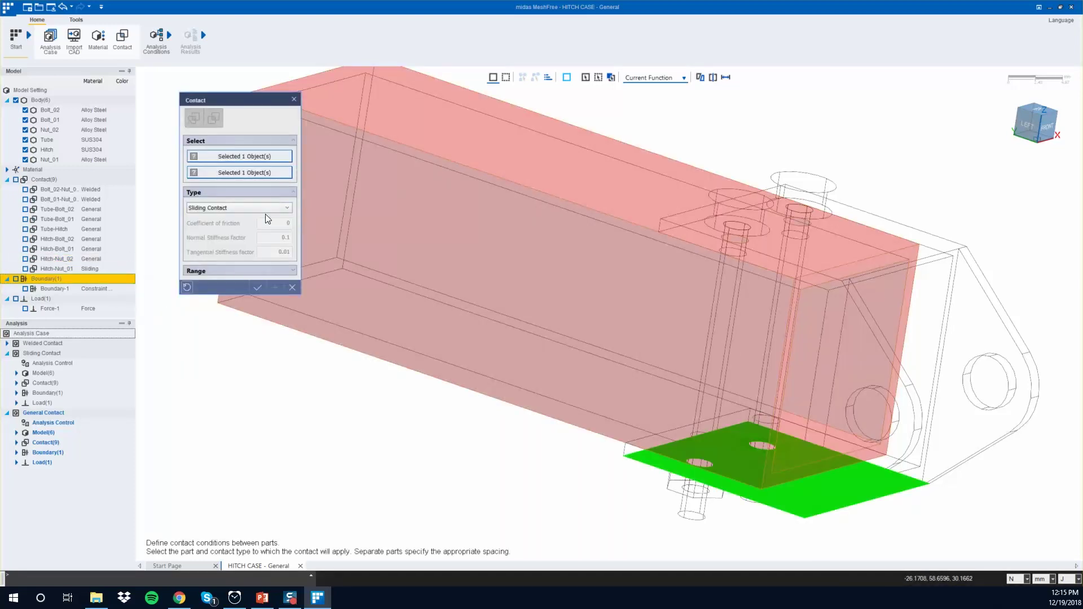
left_click(237, 207)
left_click(235, 232)
left_click(256, 287)
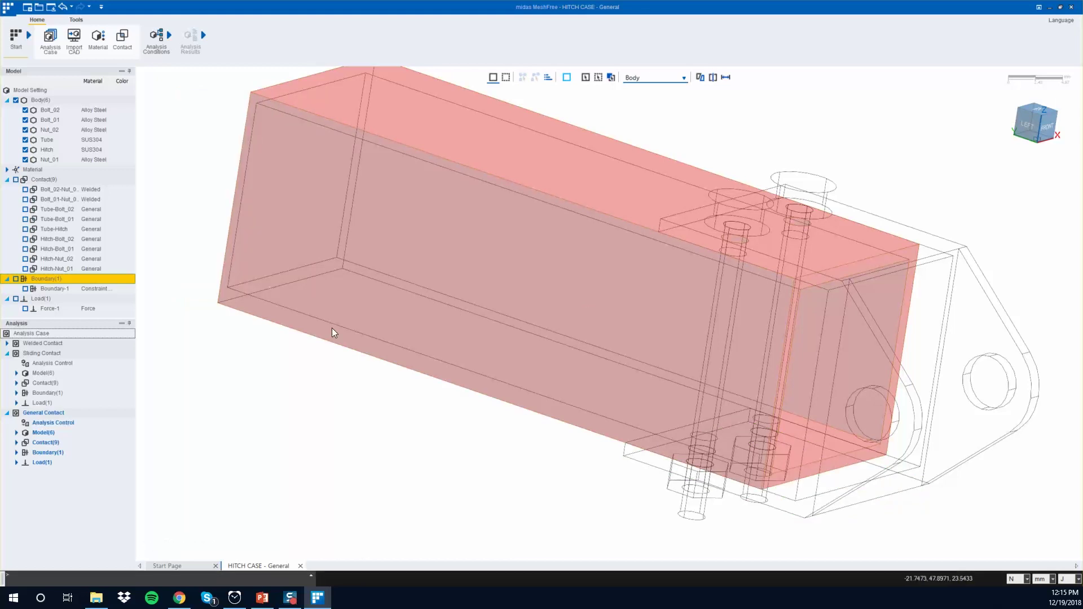
- Select the Hitch and Tube bodies and run the General Contact analysis case
left_click(399, 313)
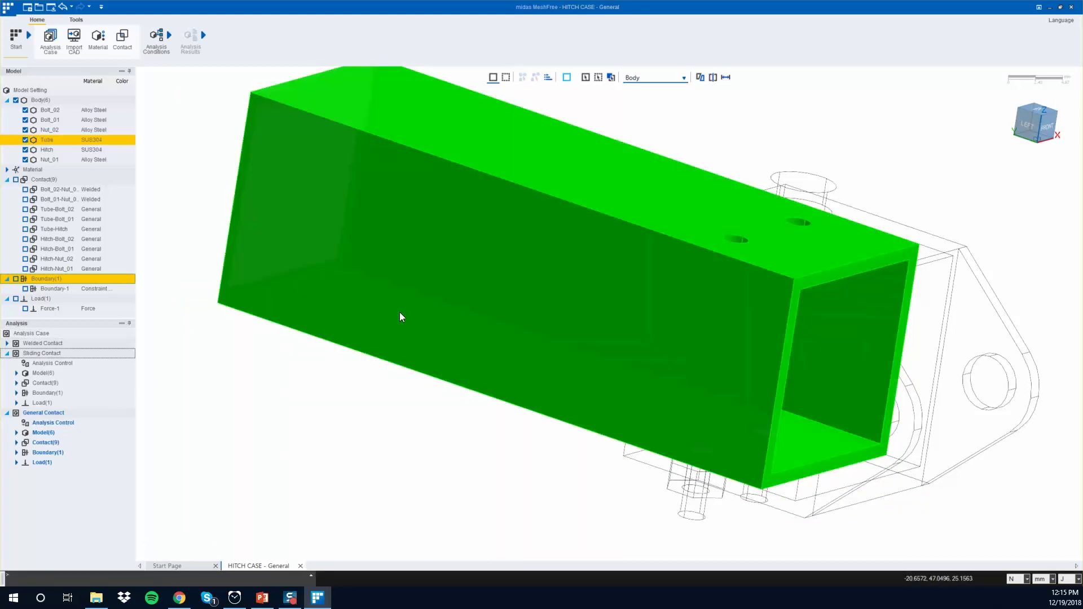
left_click(24, 102)
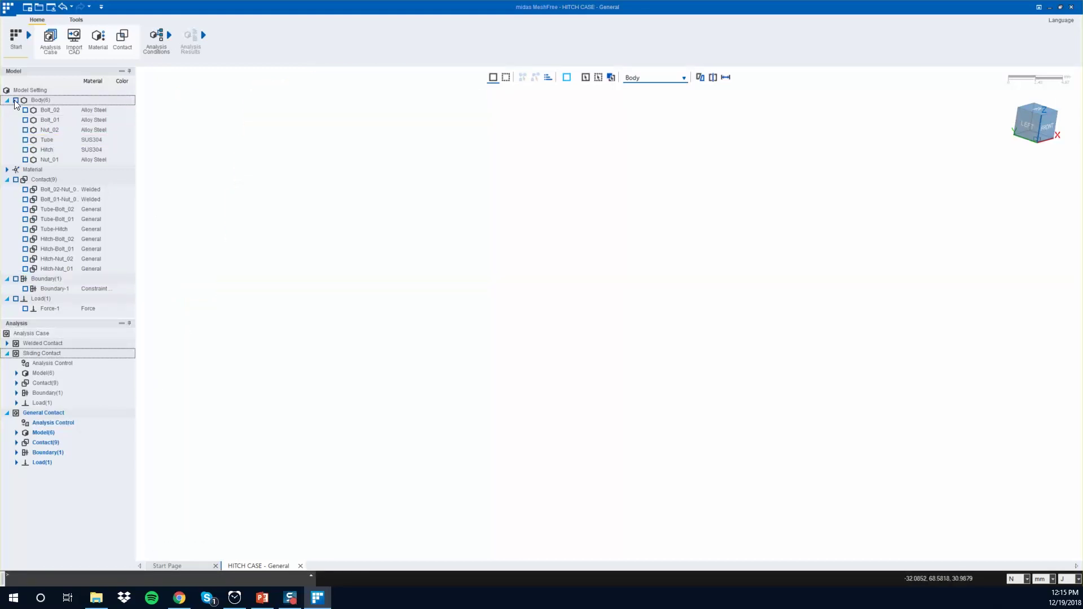
left_click(784, 262)
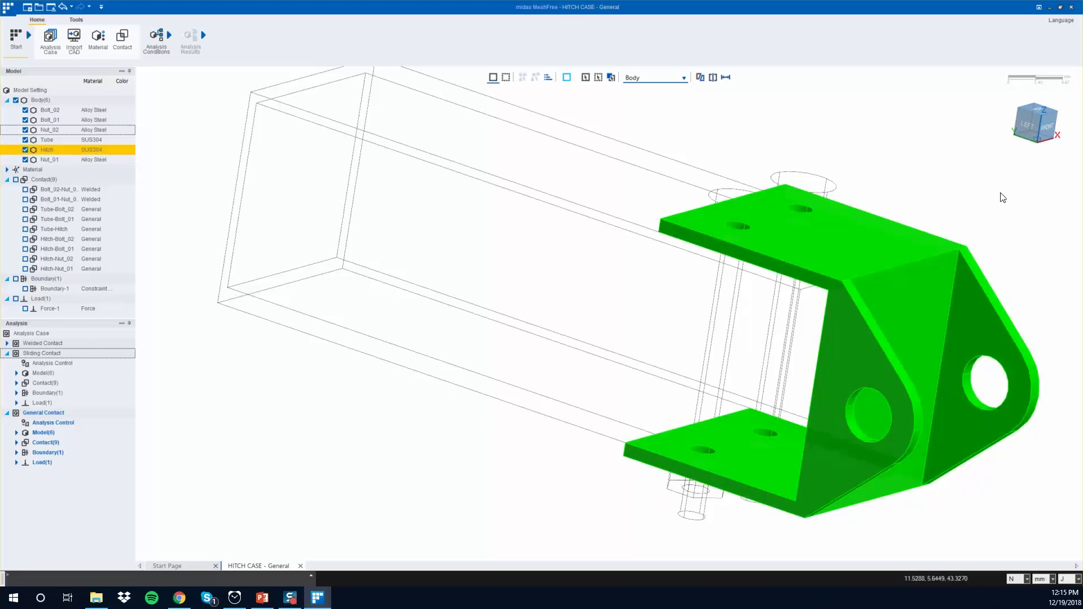
left_click(781, 451)
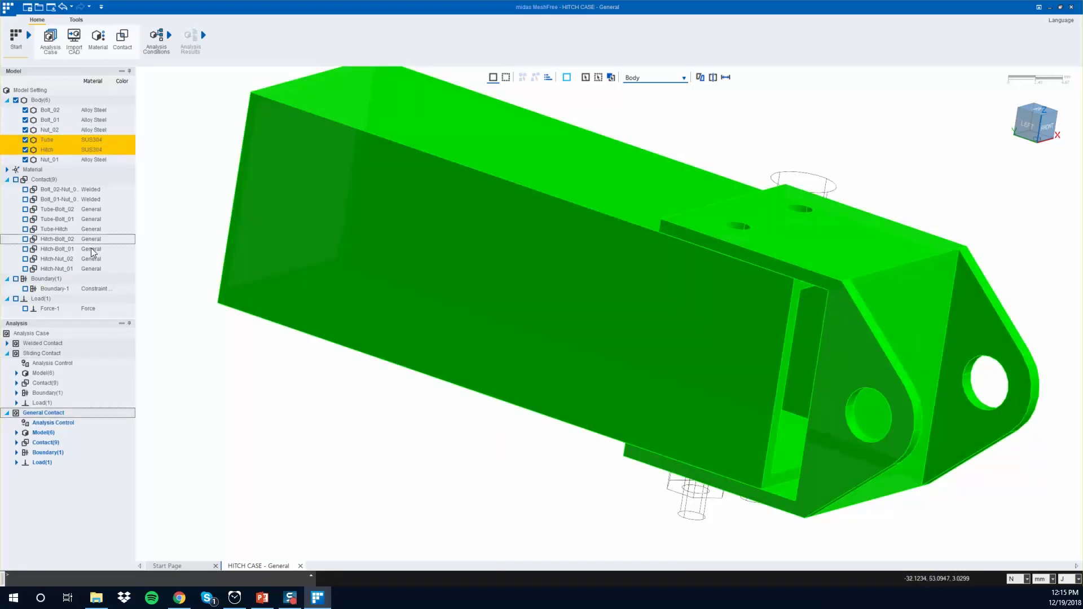
left_click(153, 48)
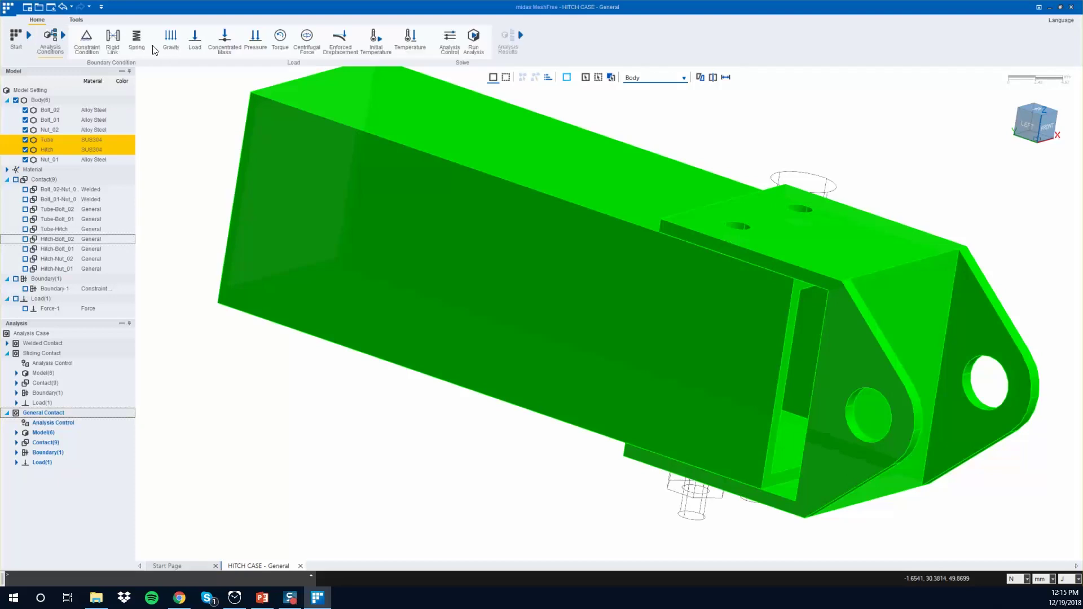
left_click(473, 45)
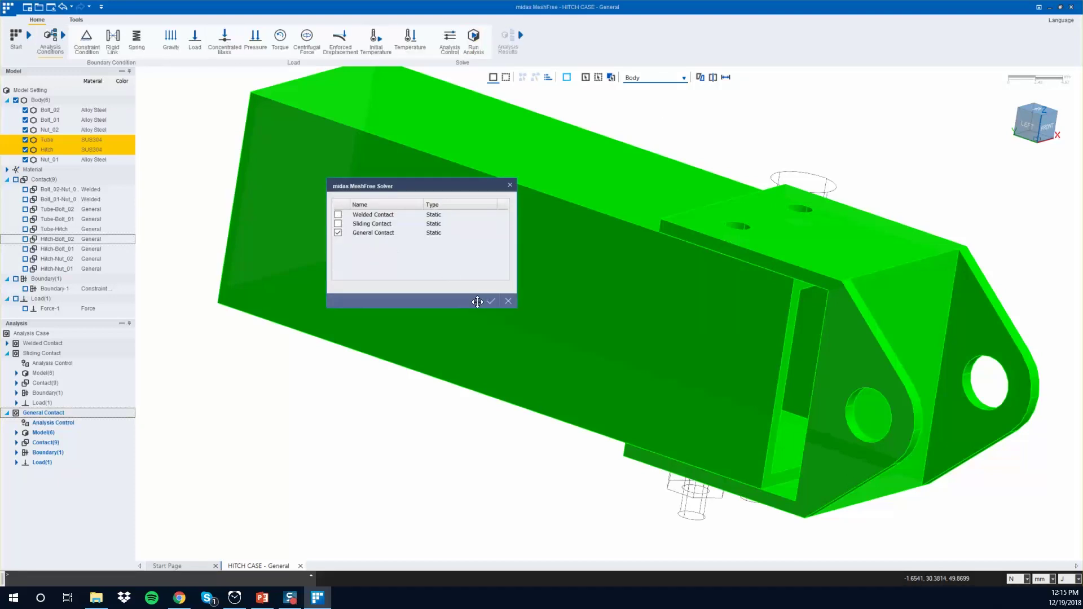
left_click(490, 301)
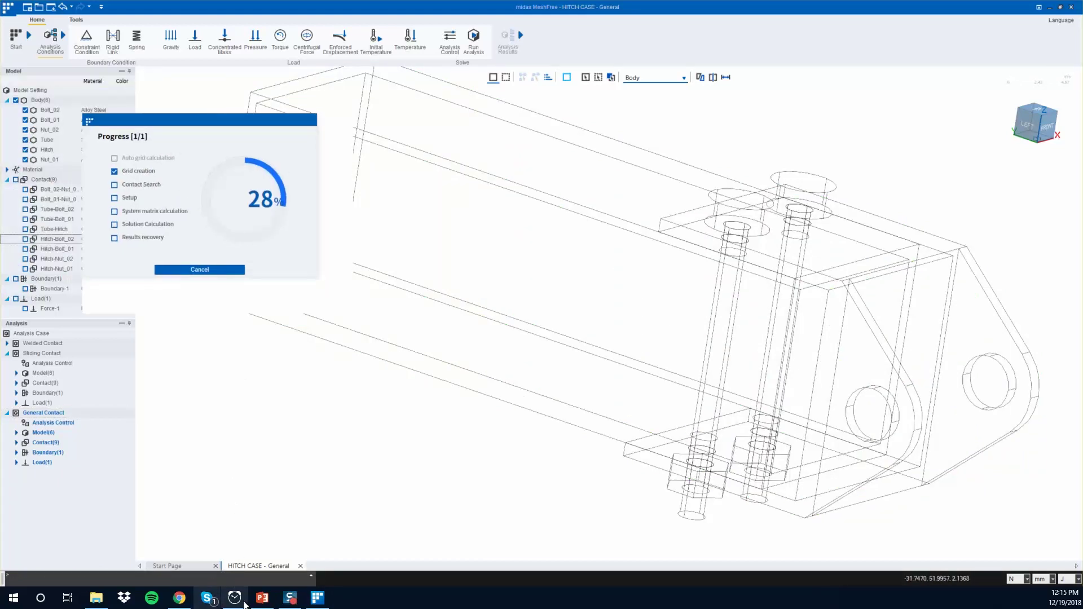
- Reset and start a stopwatch to time the solve
left_click(243, 603)
left_click(785, 390)
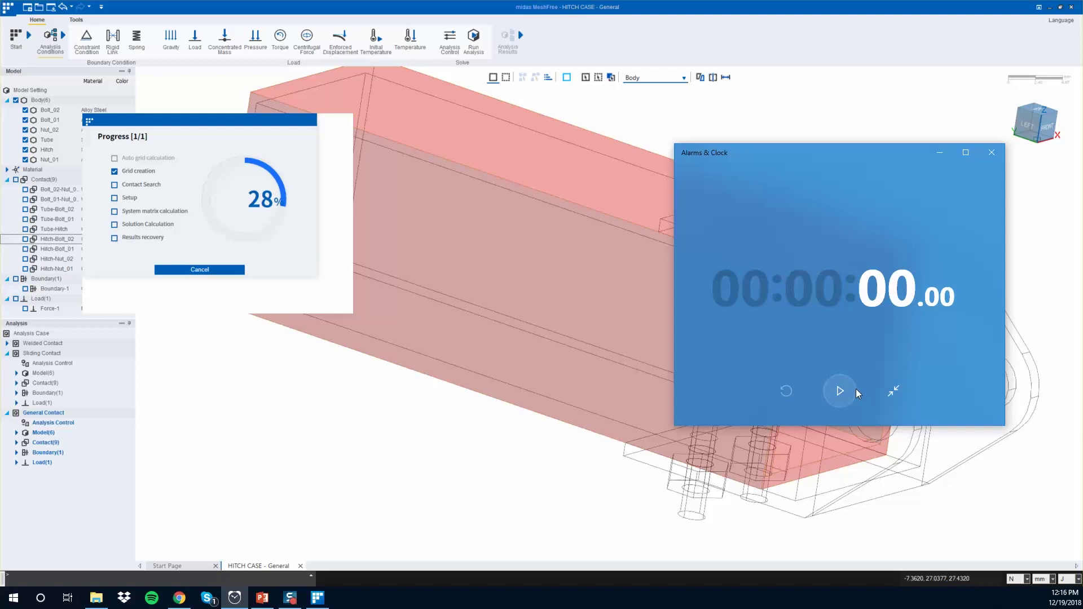
left_click(855, 392)
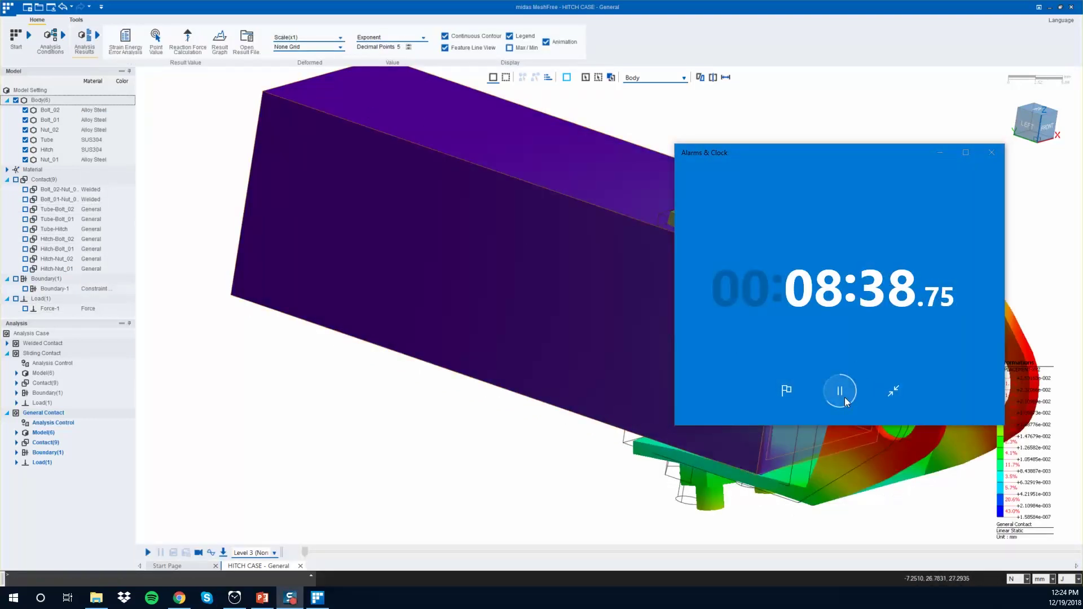
- Stop the stopwatch, view from LEFT, and show STRESS VON MISES on the undeformed shape
left_click(841, 392)
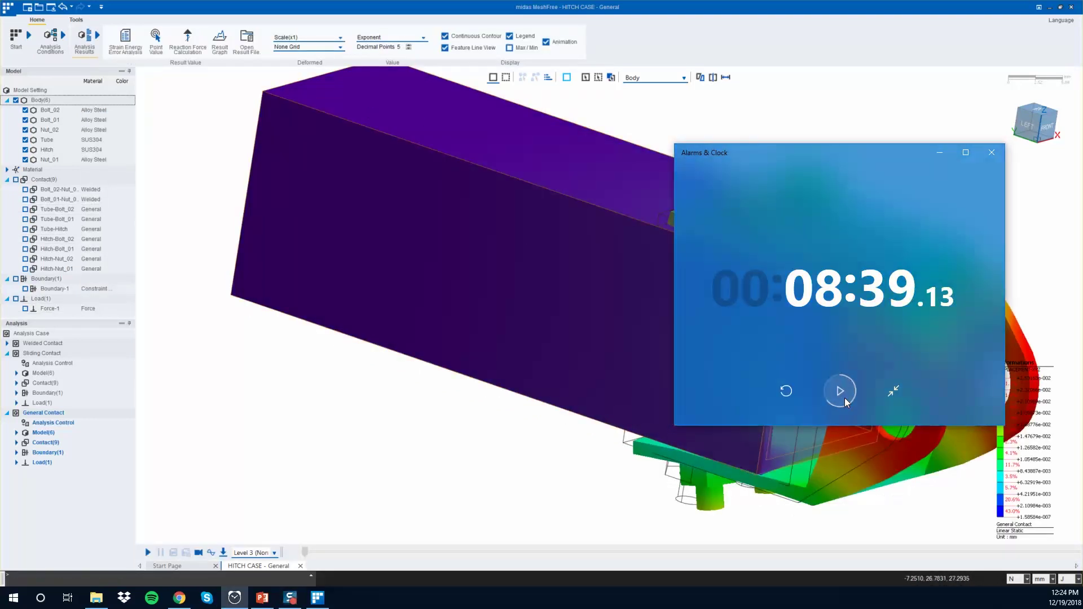
left_click(940, 152)
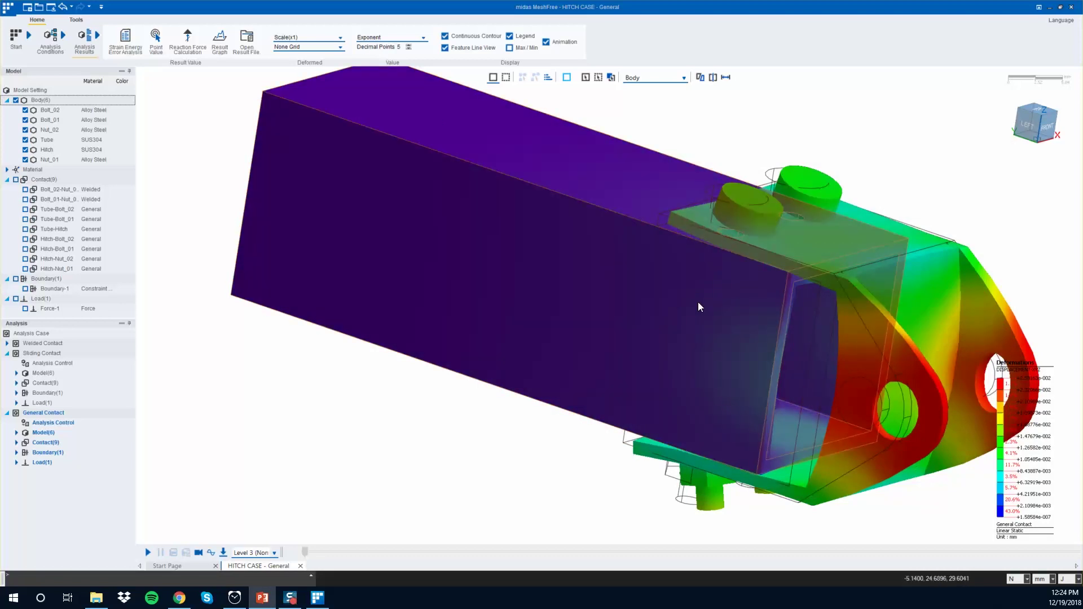
middle_click_drag(698, 305, 730, 293)
left_click(1034, 124)
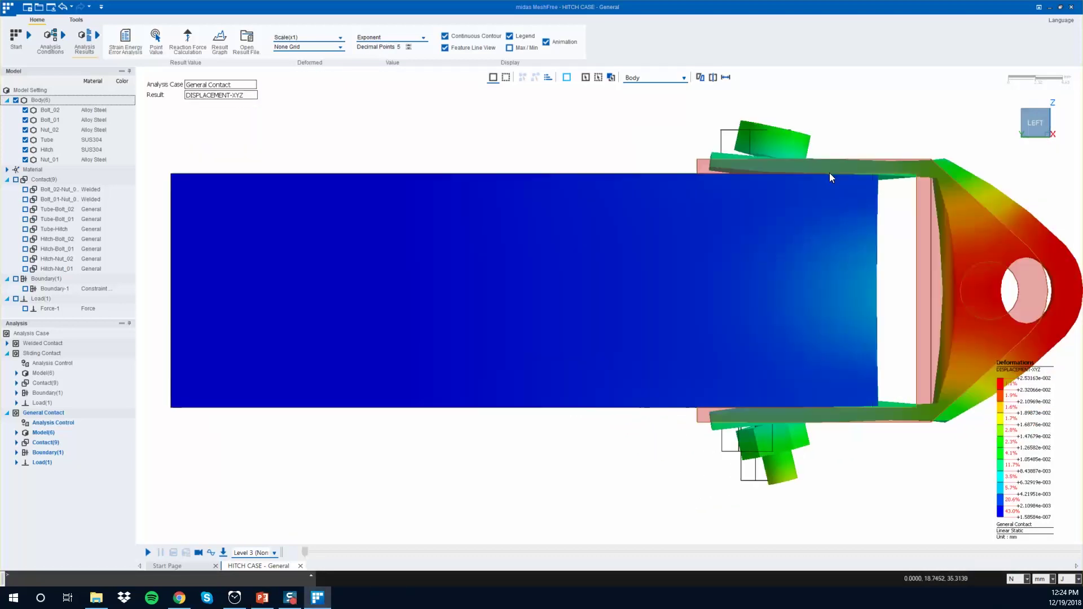
left_click(316, 37)
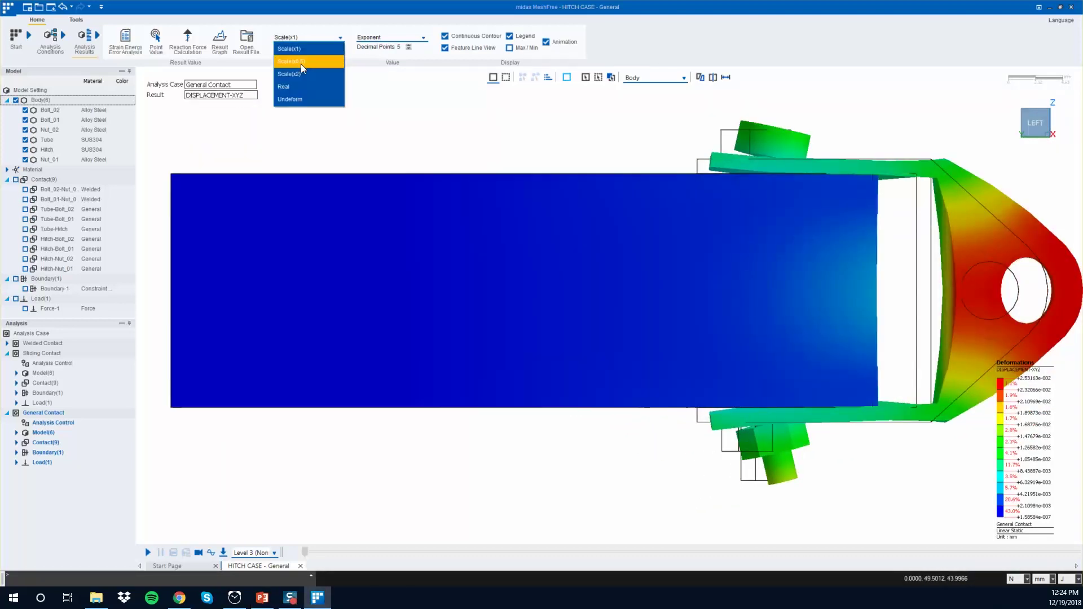
left_click(292, 97)
left_click(240, 96)
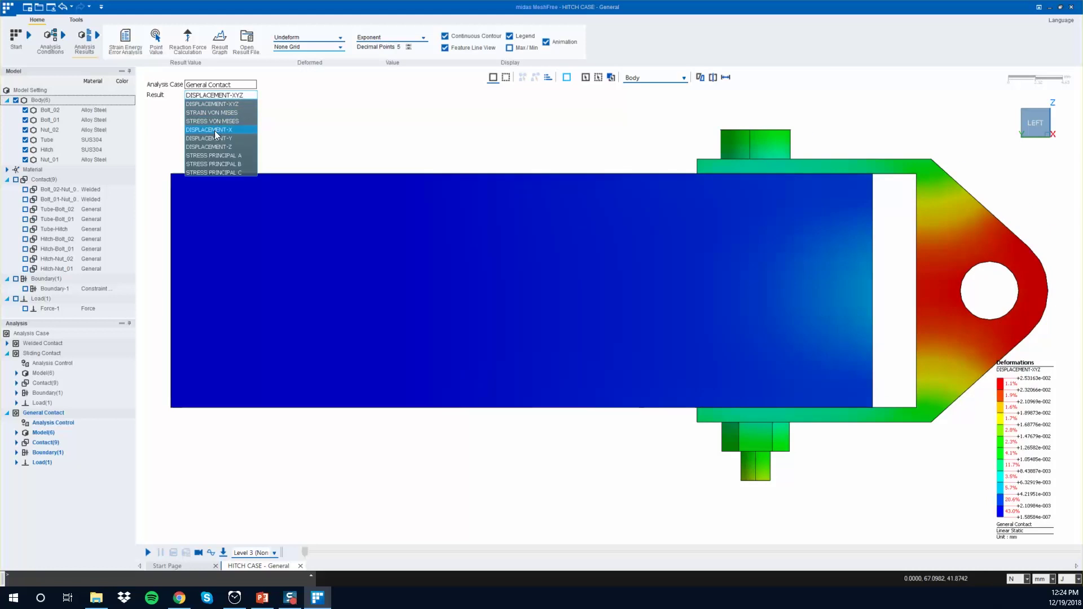
left_click(305, 170)
- Hide all bodies except the Tube and orbit to an angled view
right_click(563, 297)
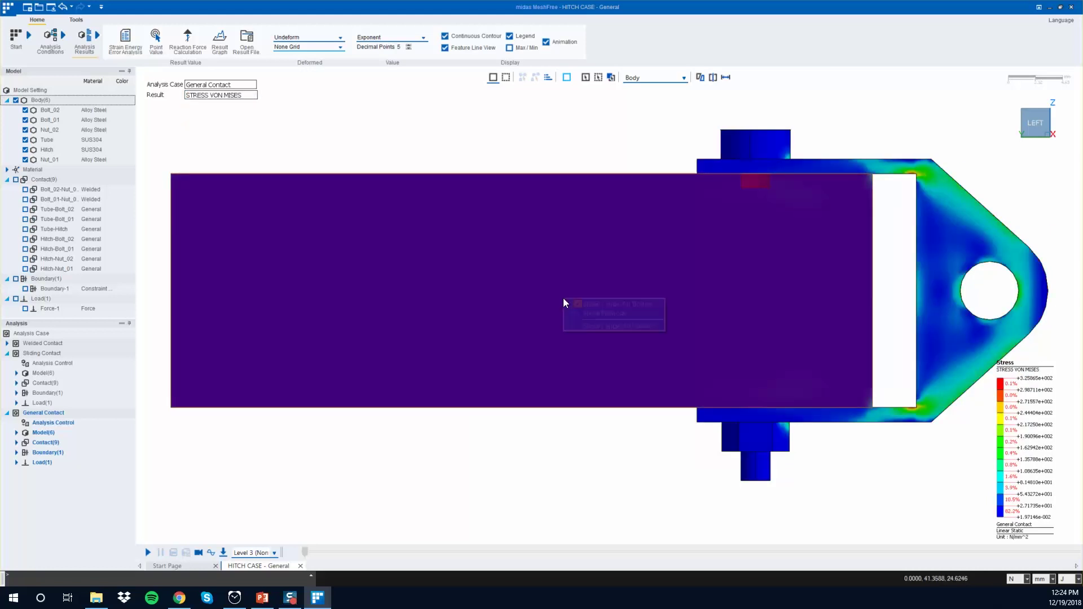
left_click(536, 285)
right_click(535, 285)
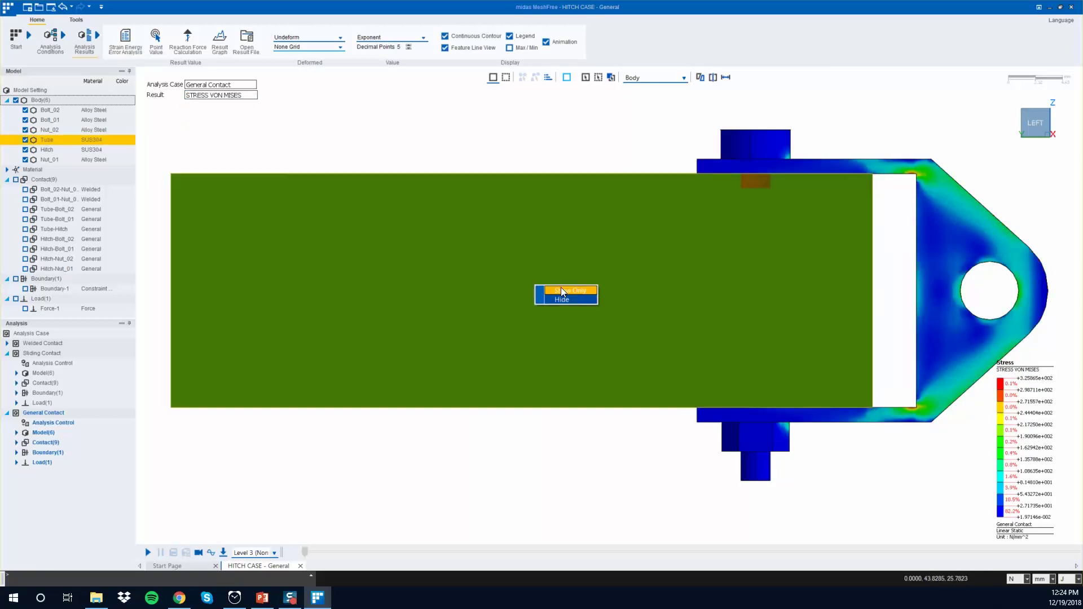
left_click(561, 289)
middle_click_drag(754, 281, 723, 313)
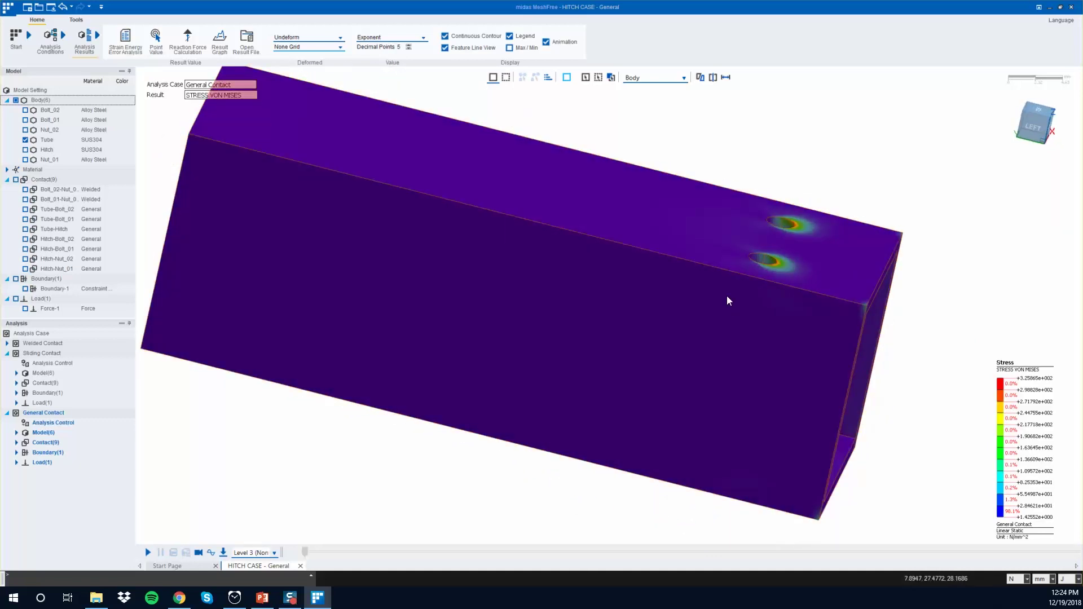
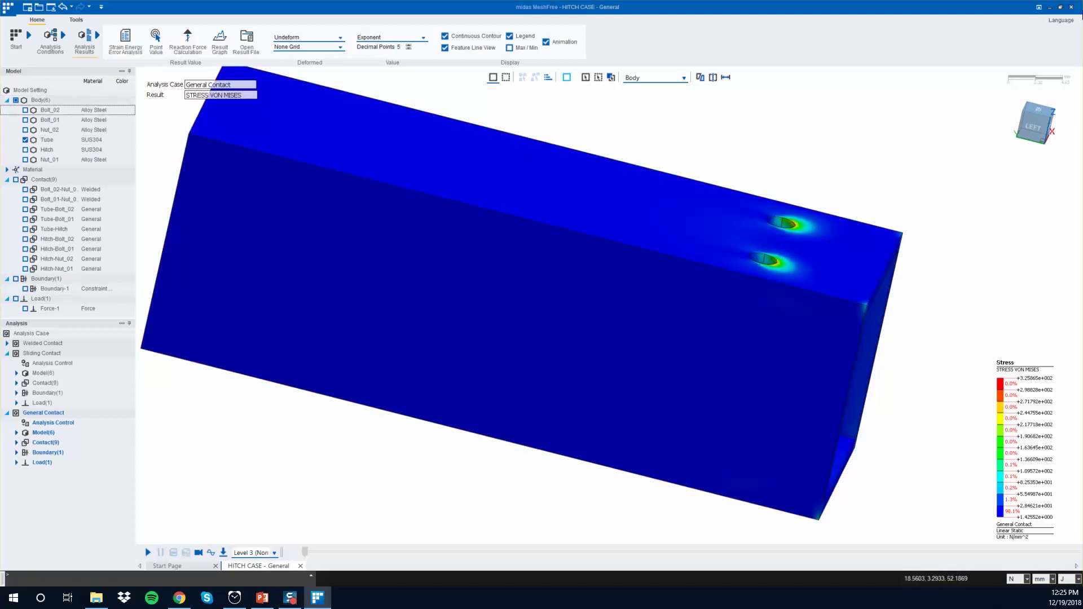
- Exit midas MeshFree, leaving the hitch case stress results behind
left_click(8, 7)
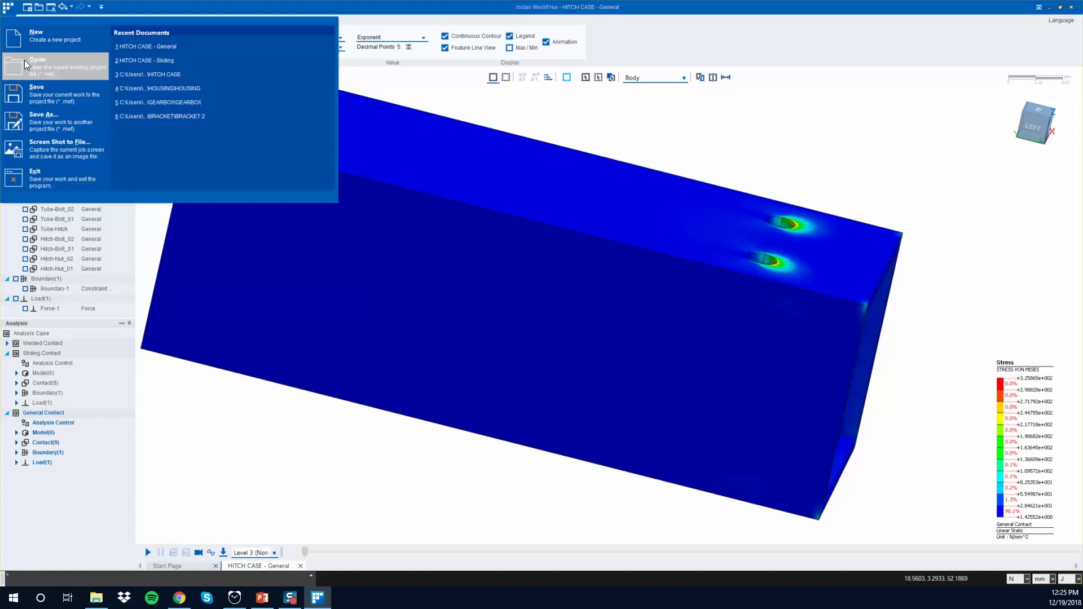
left_click(432, 94)
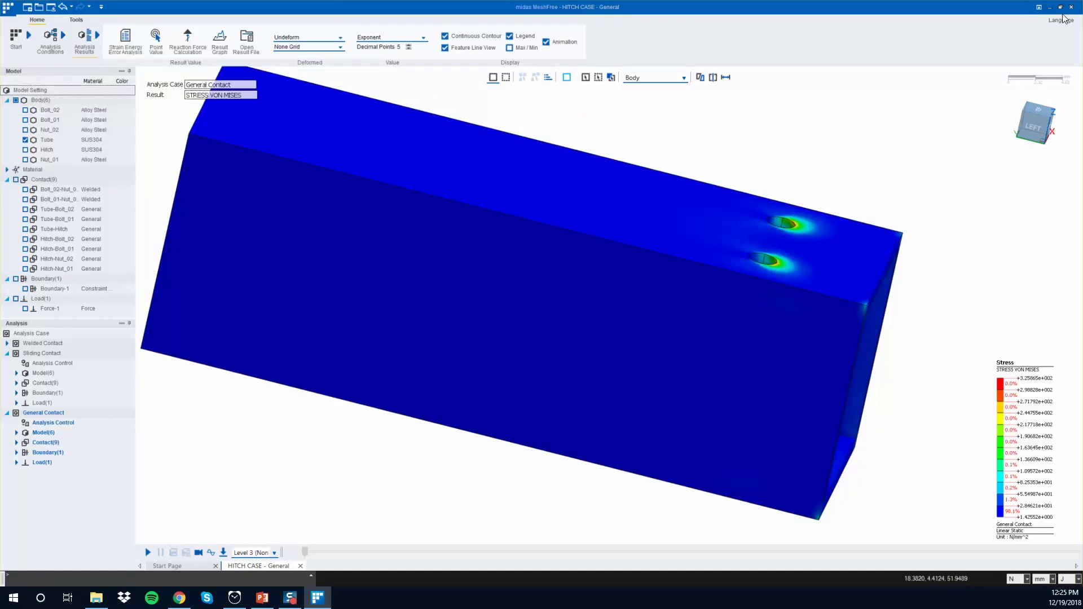
left_click(1073, 10)
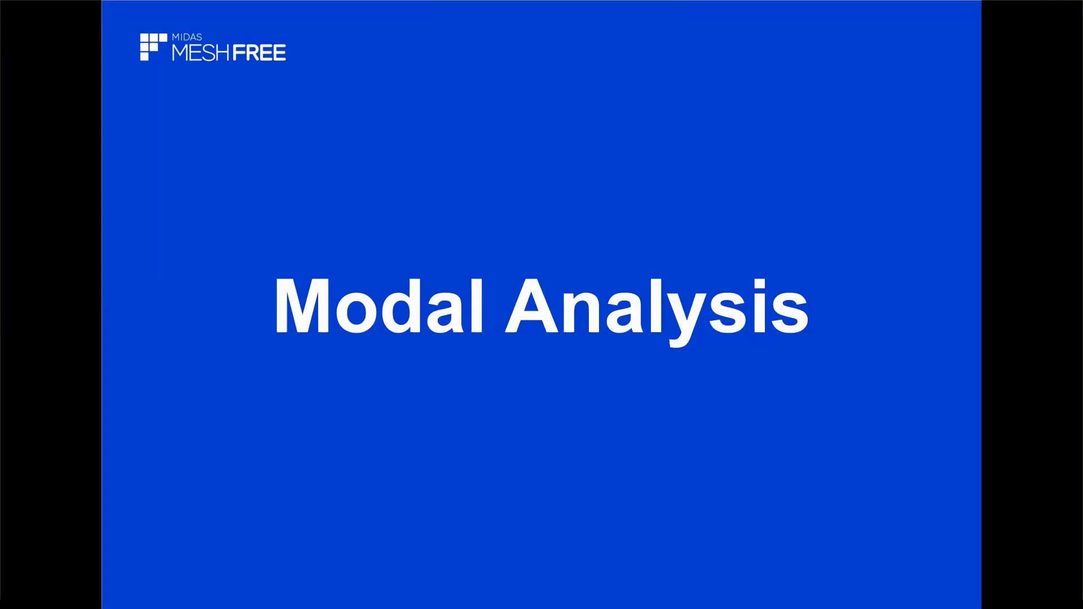
- Step through the vibration categories, resonance, normal modal analysis and natural frequency slides
key("Right")
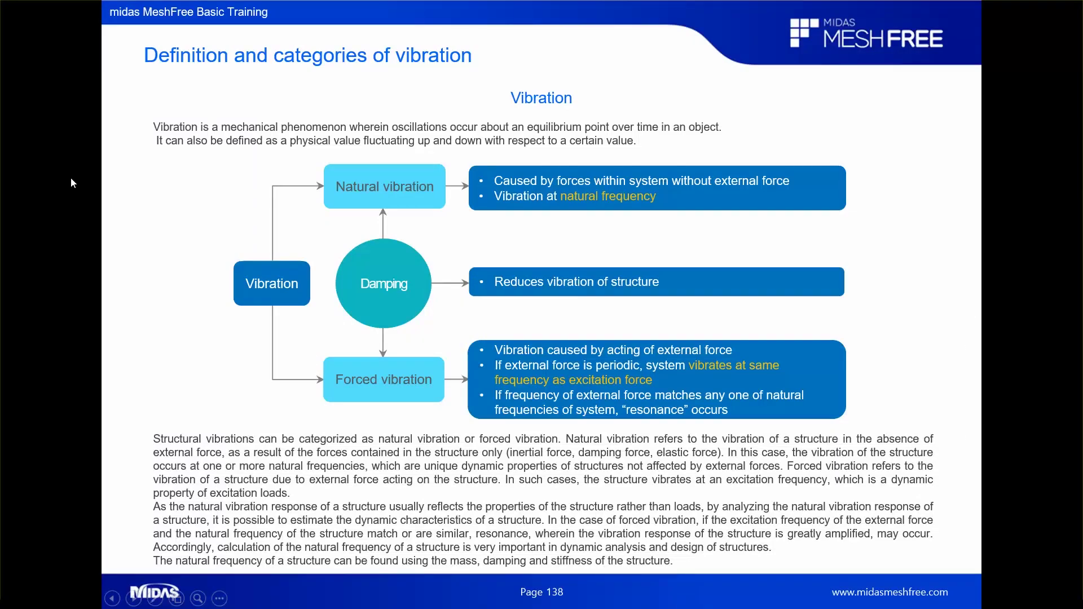
key("Right")
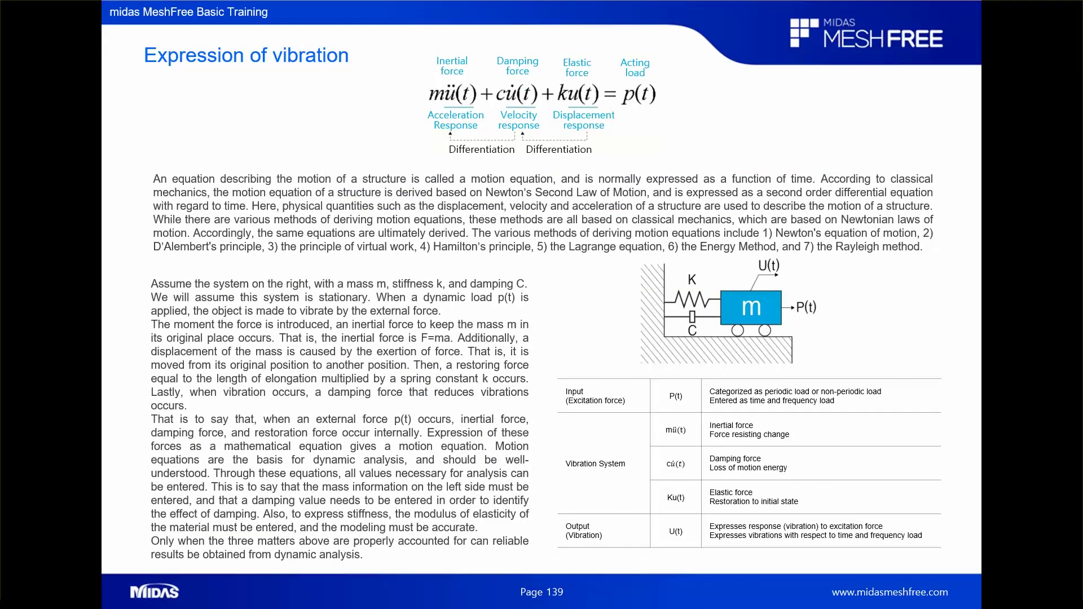
key("Right")
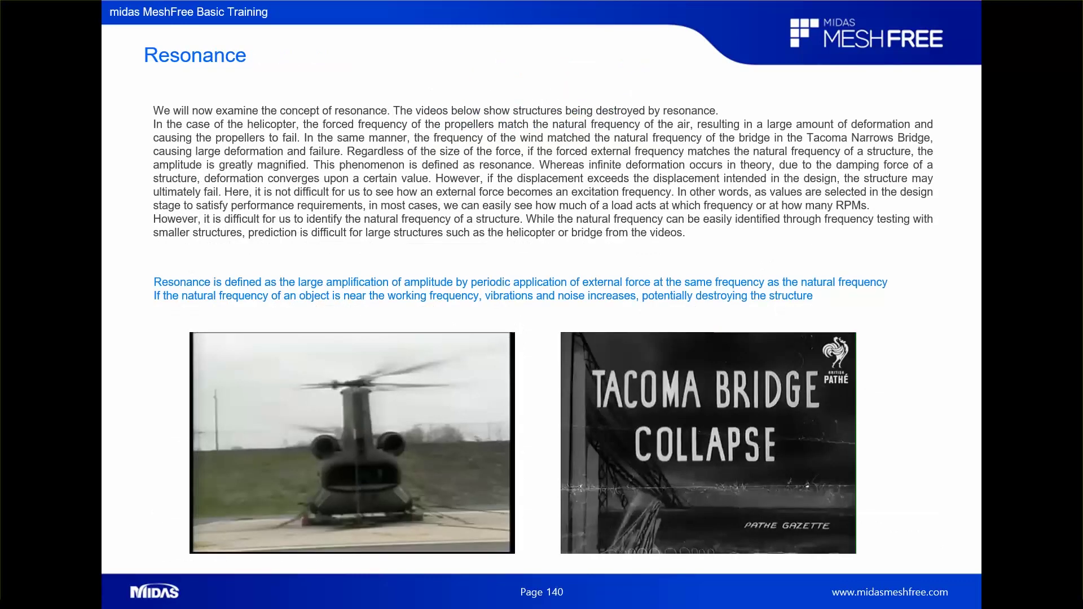
key("Right")
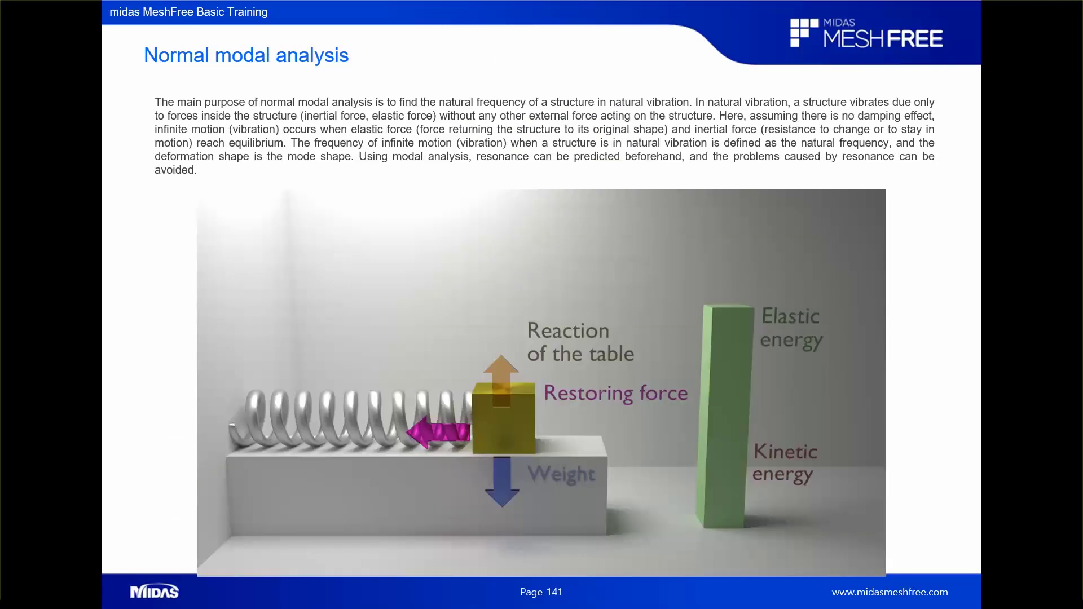
key("Right")
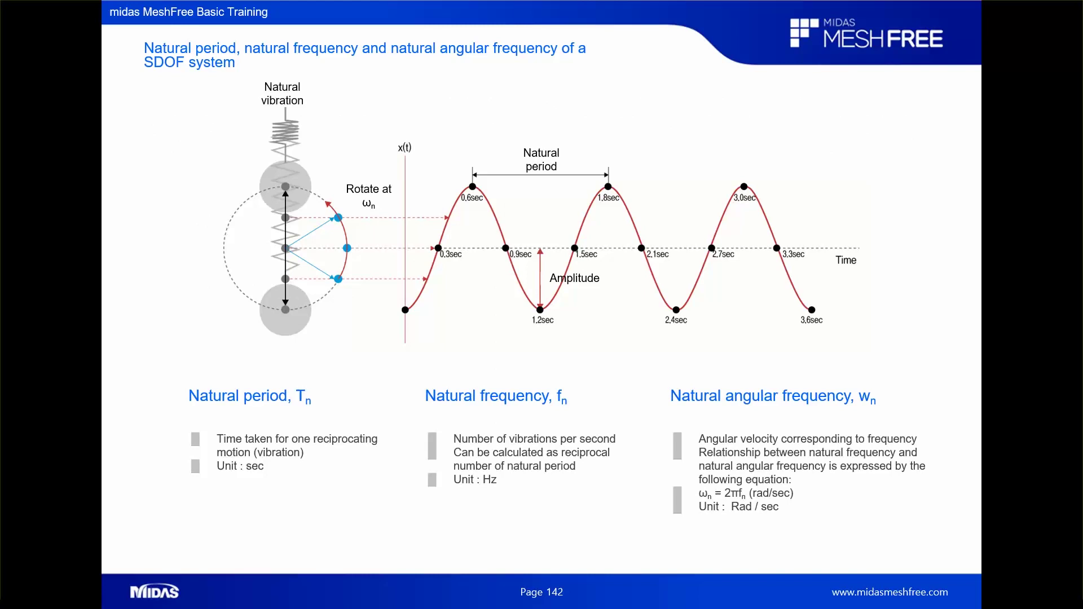
key("Right")
key("Left")
key("Right")
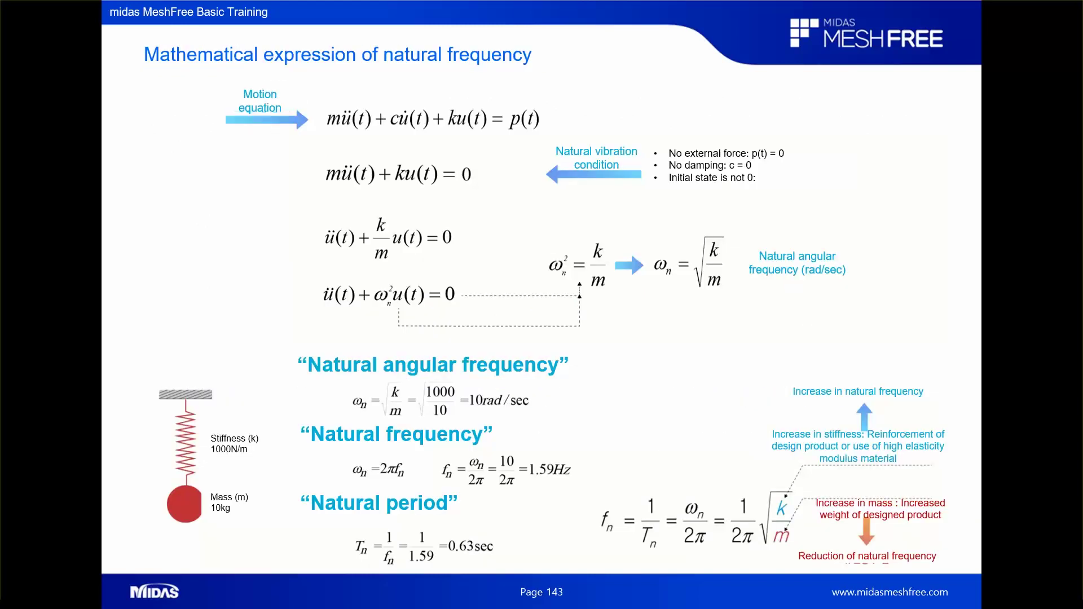
- Advance through the modal analysis purpose, concentrated mass, mode table and eigenvalue range slides to the Drone example
key("Right")
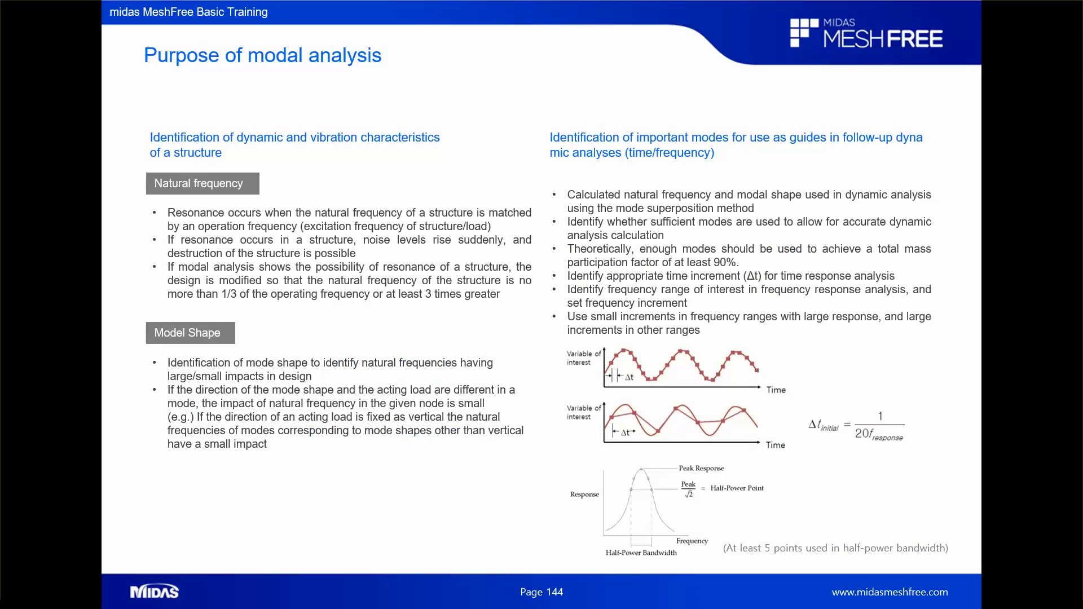
key("Right")
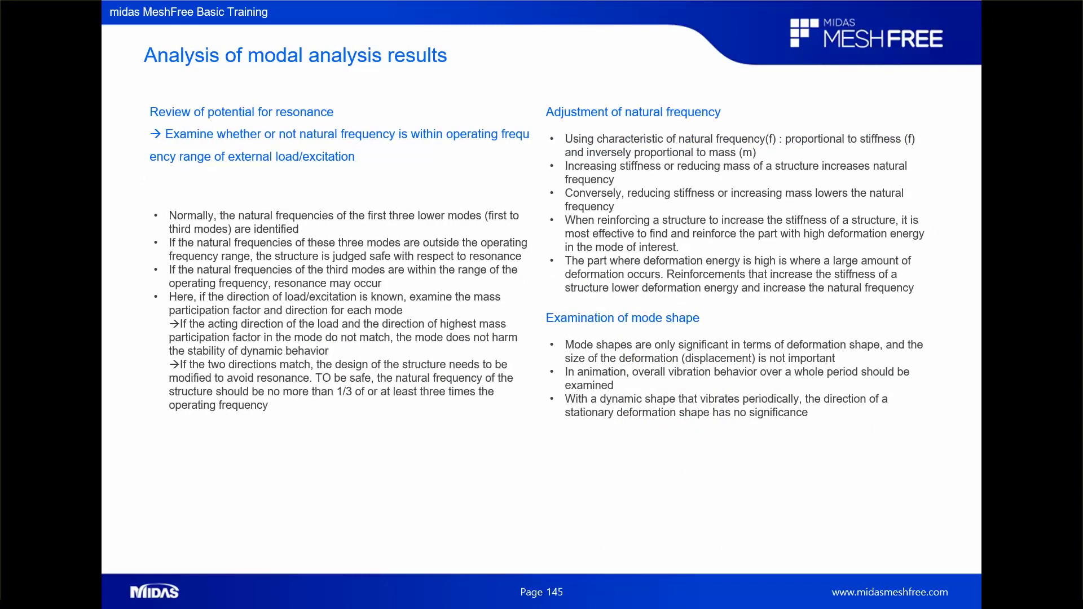
key("Right")
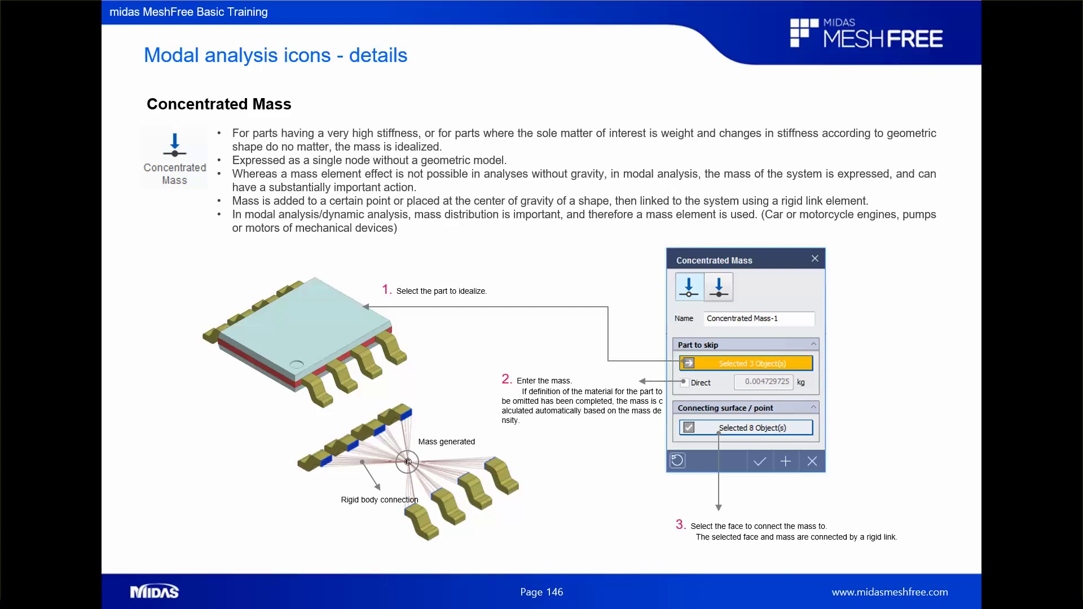
key("Right")
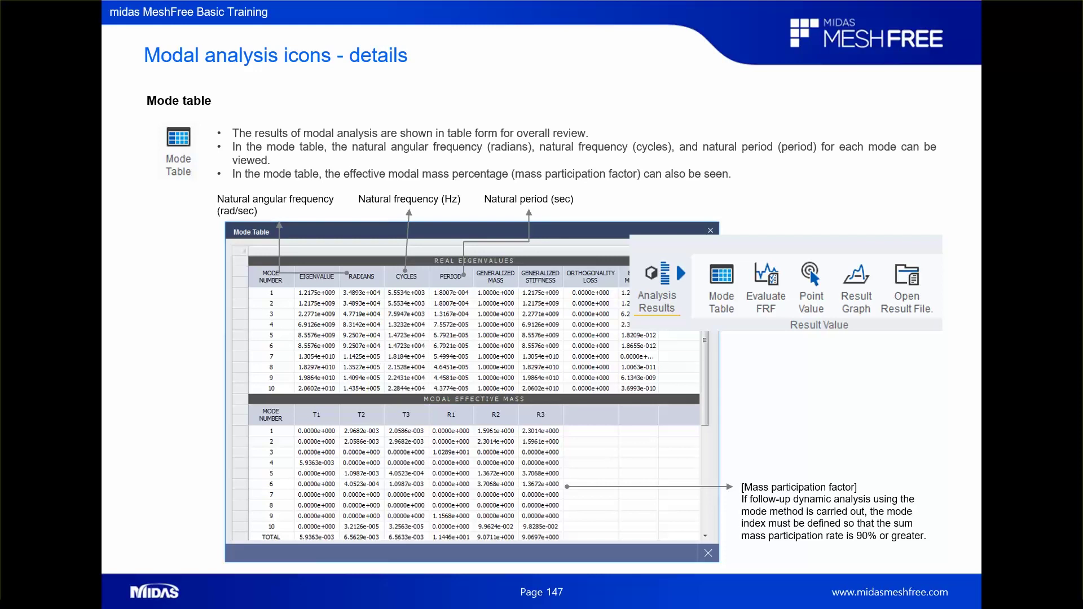
key("Right")
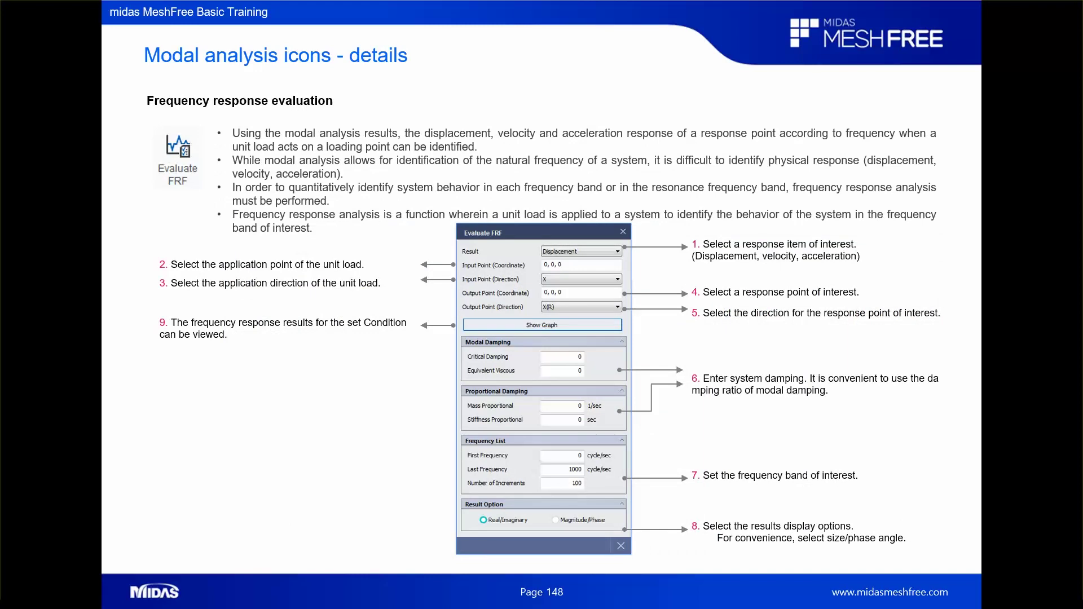
key("Right")
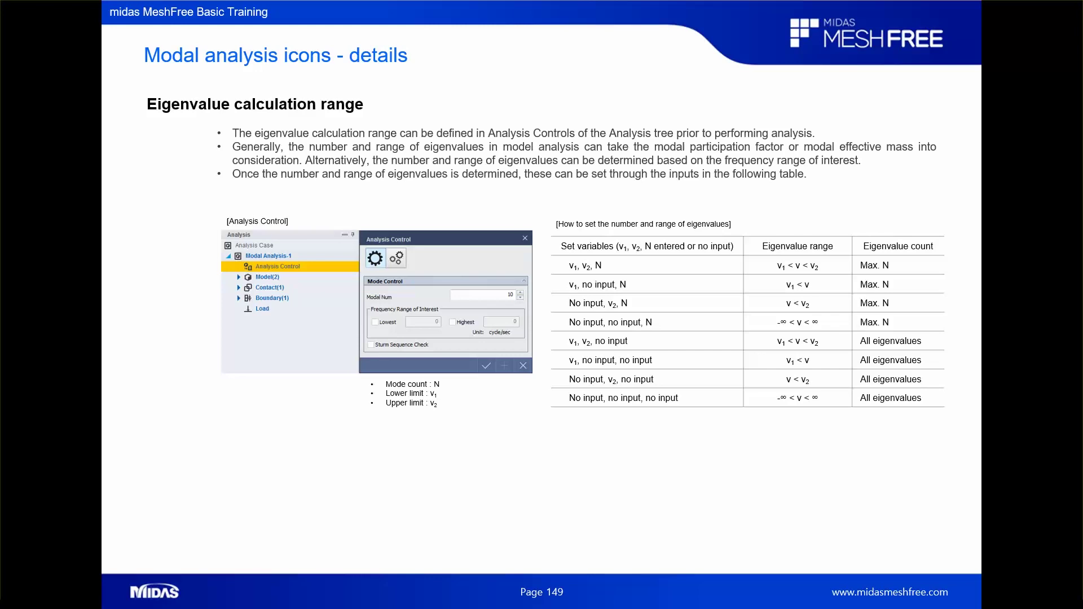
key("Right")
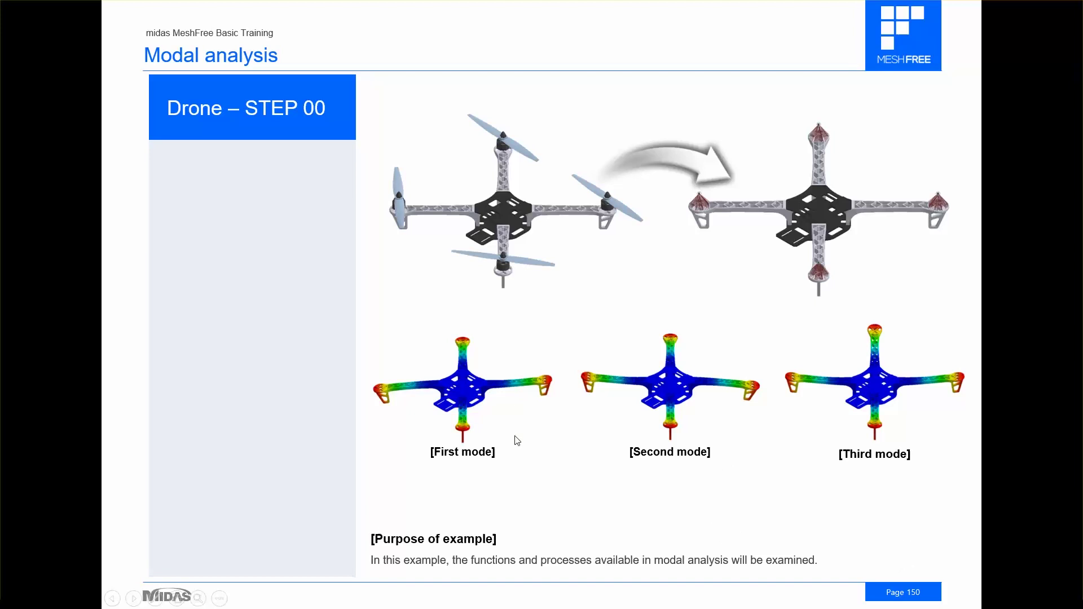
- Return to MeshFree and add a Modal Analysis-1 case to the new project
key("super+d")
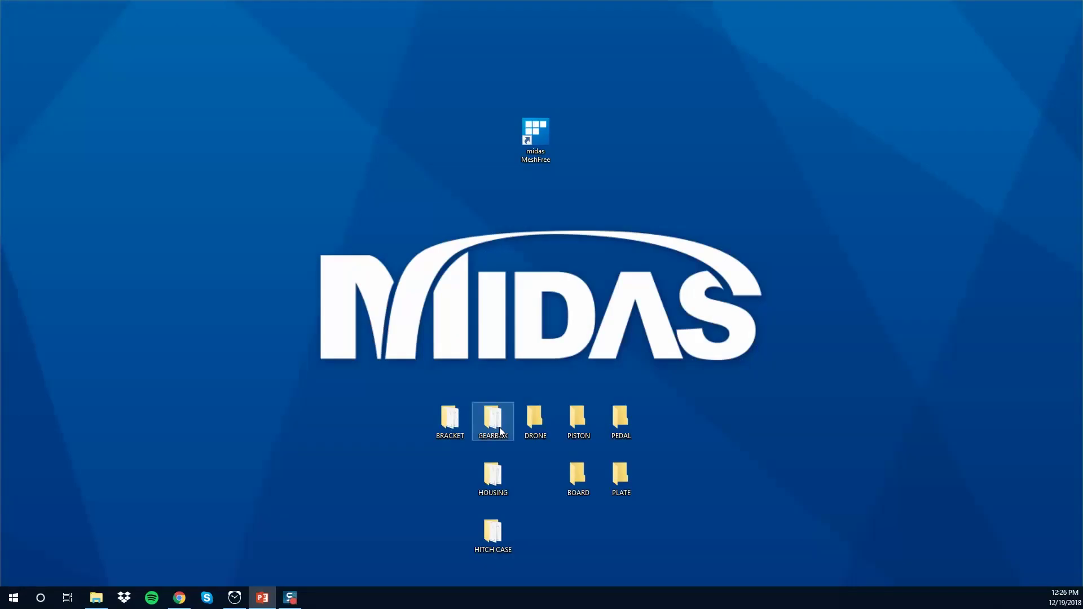
left_click(536, 134)
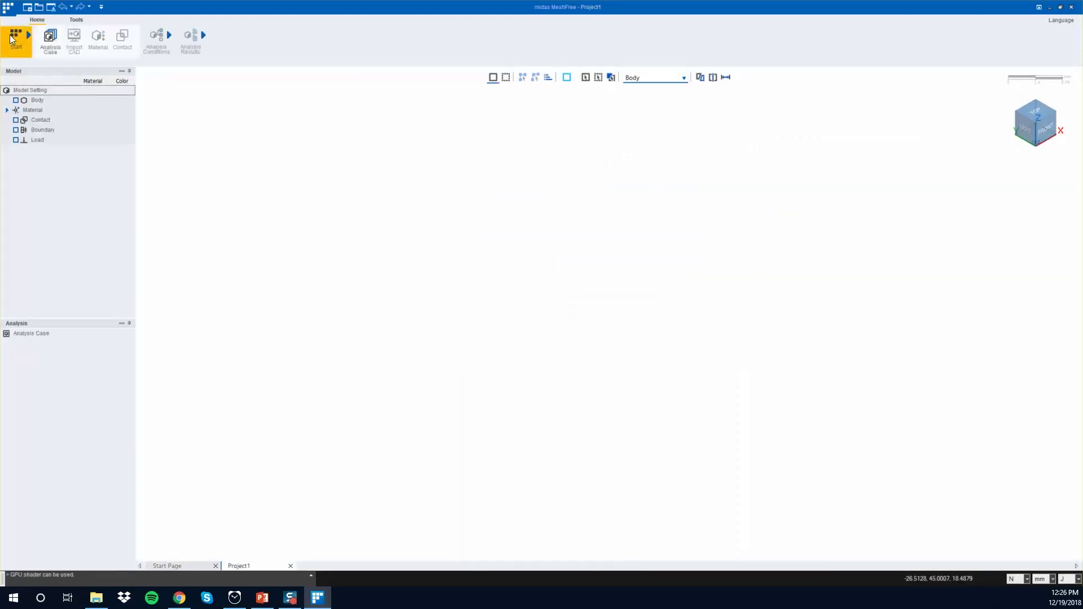
left_click(50, 41)
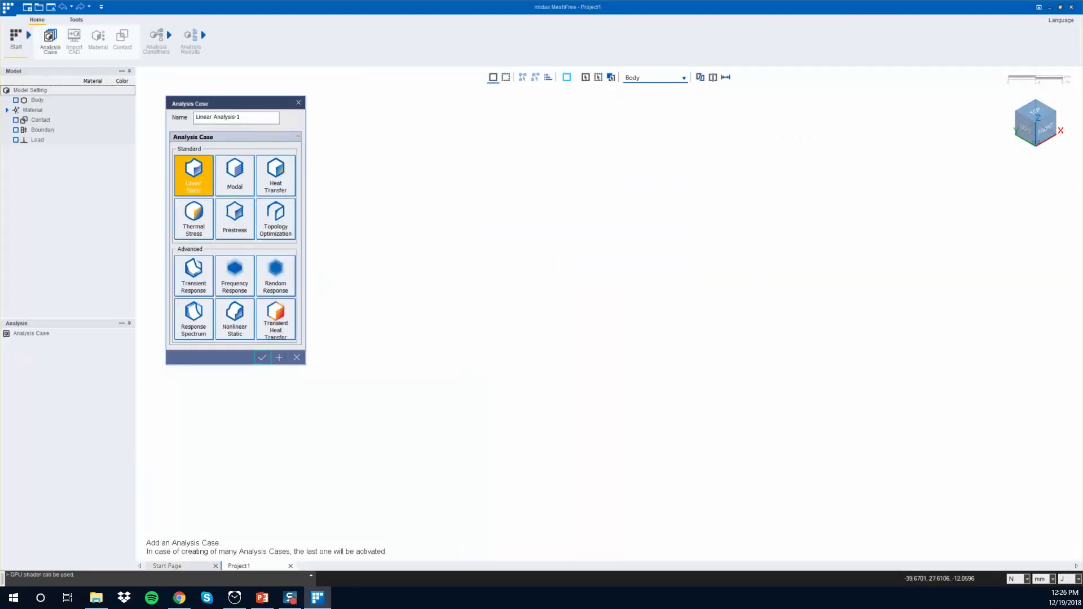
left_click(228, 191)
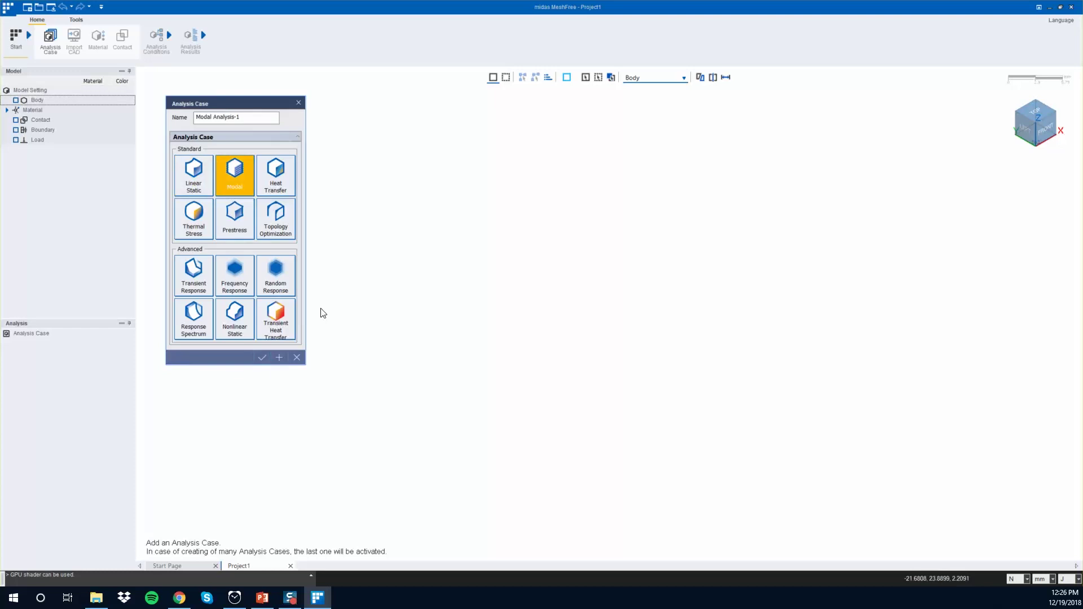
left_click(278, 357)
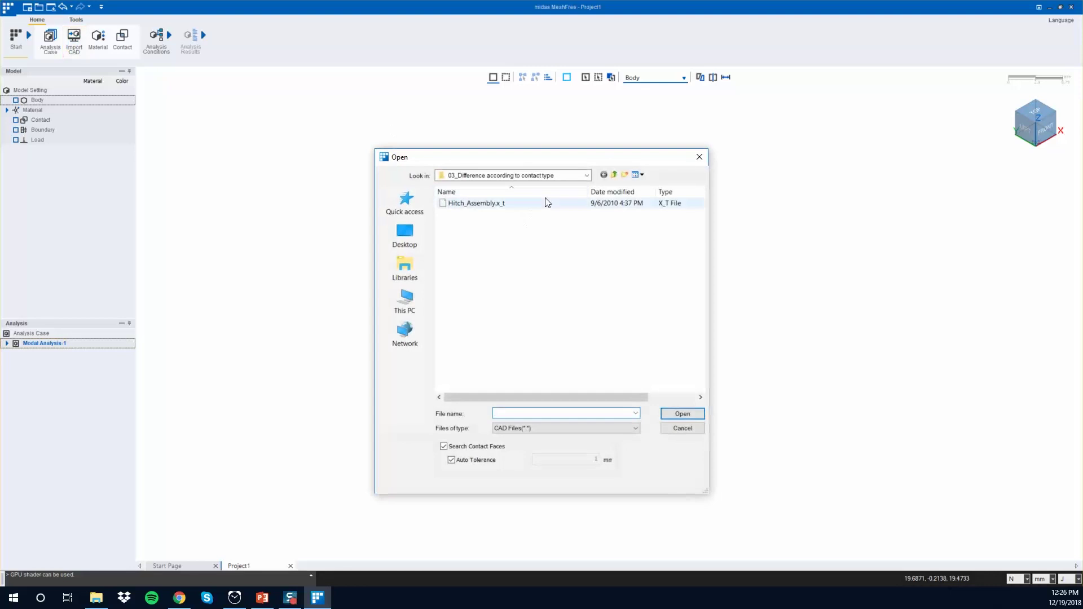
- Import drone.X_T from the 04_Normal modal analysis folder
left_click(614, 174)
double_click(507, 248)
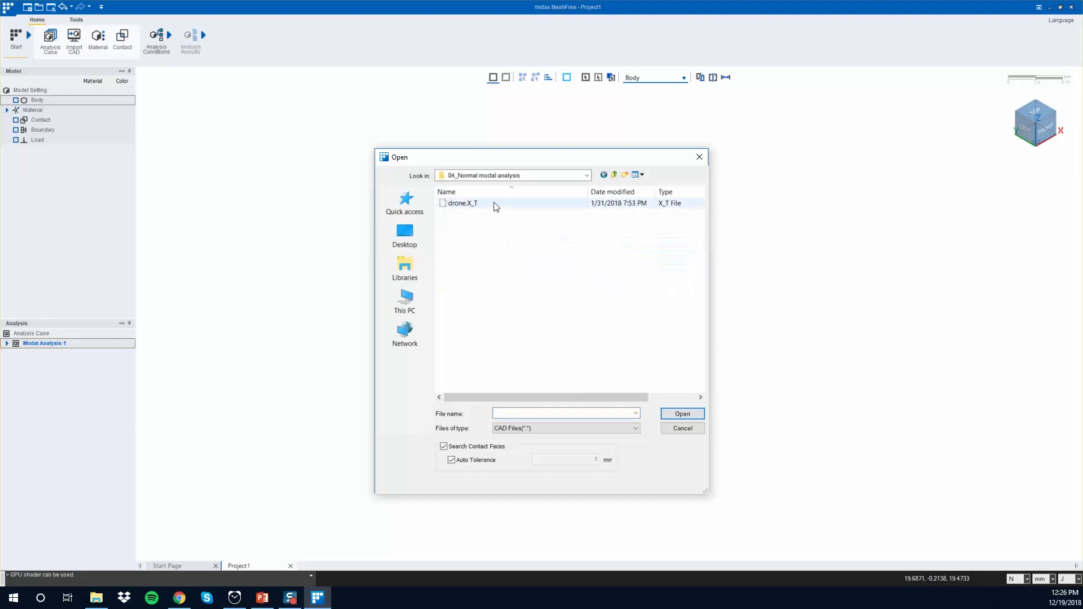
left_click(496, 204)
left_click(676, 414)
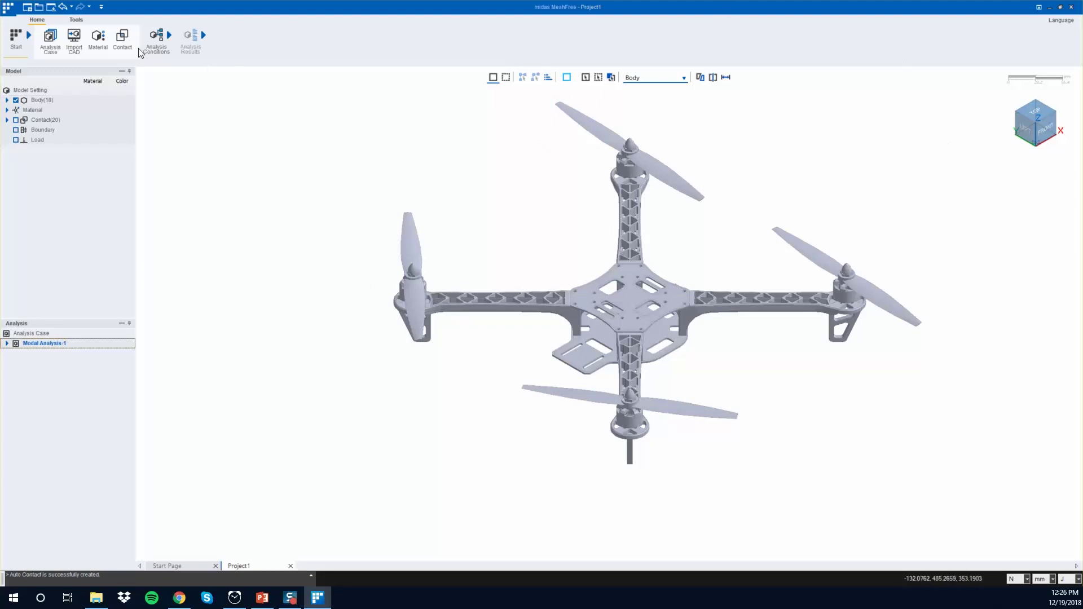
- Add ABS from the library's Plastics category as a project material
left_click(90, 41)
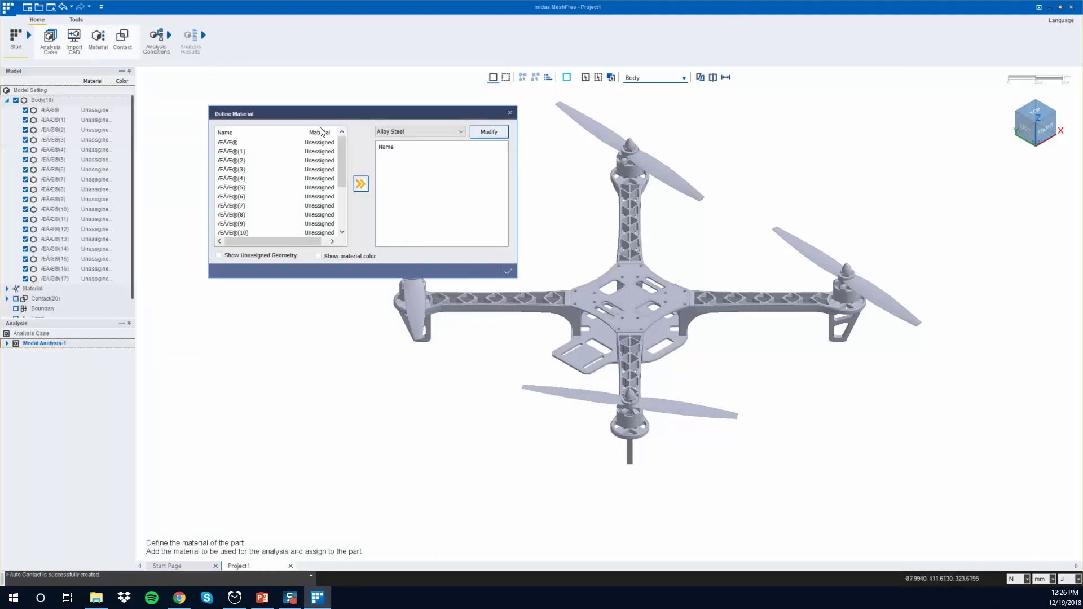
left_click(408, 135)
left_click(399, 140)
left_click(389, 134)
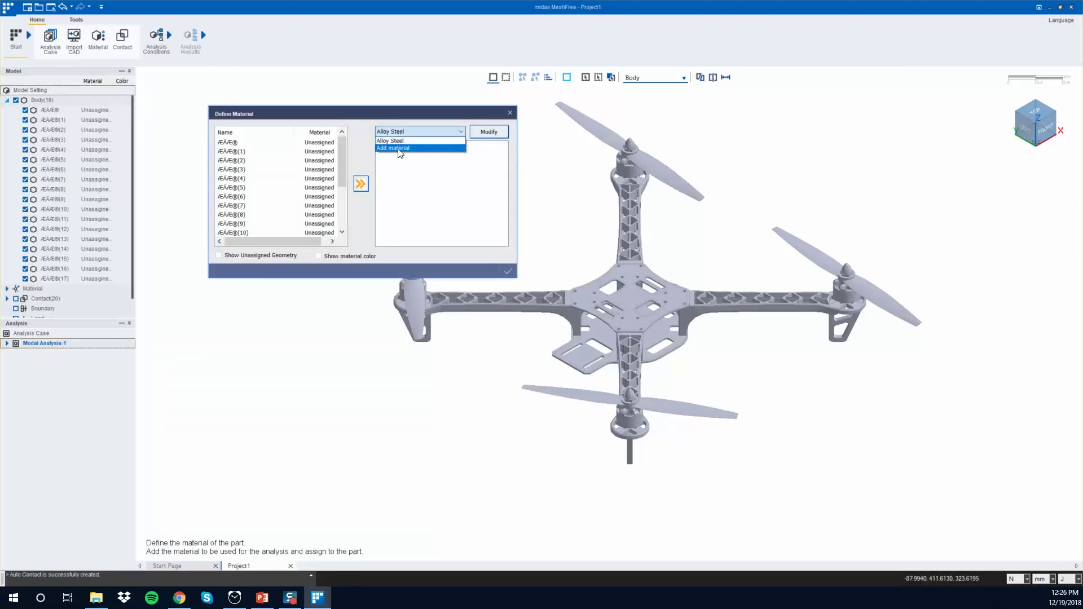
left_click(399, 148)
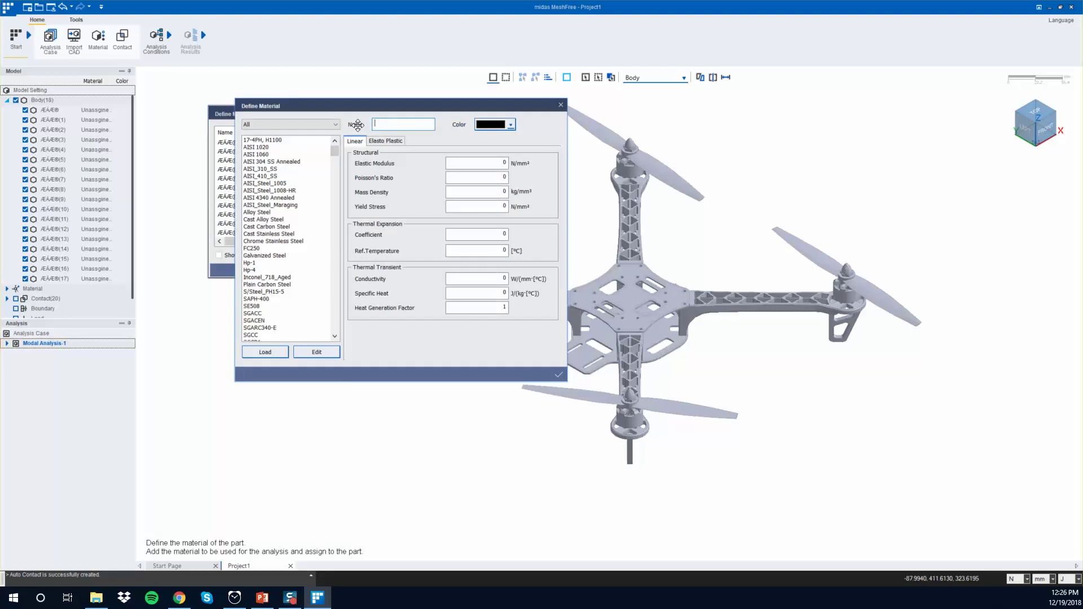
left_click(303, 124)
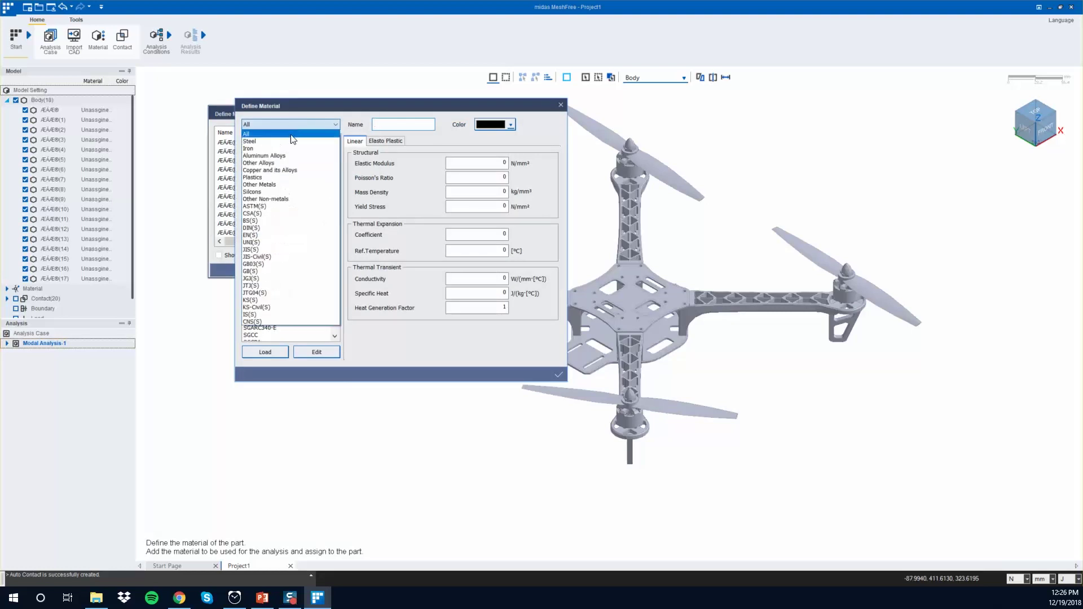
left_click(274, 178)
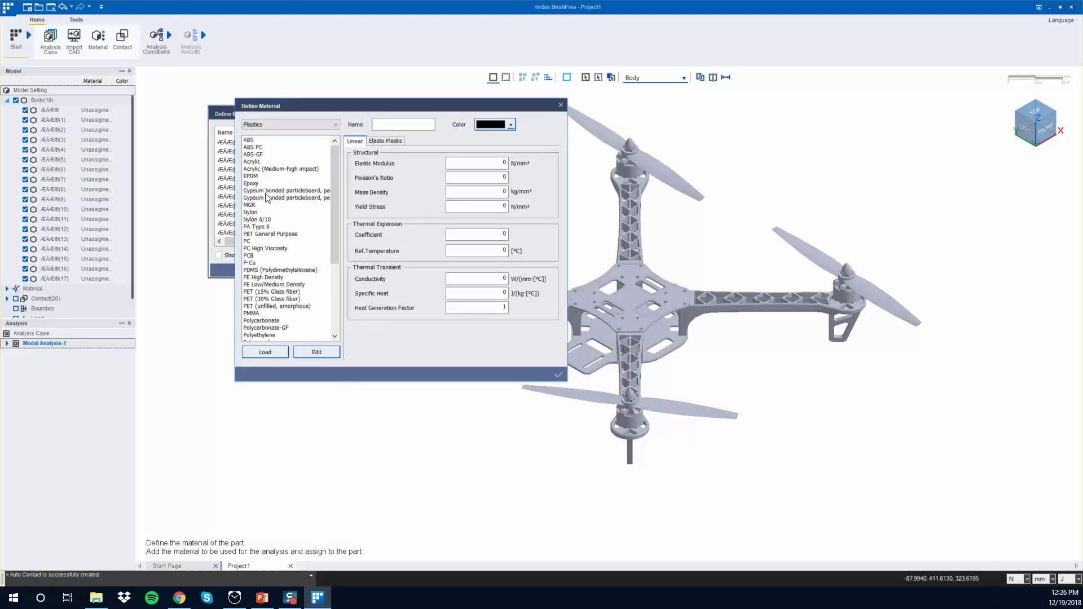
left_click(260, 141)
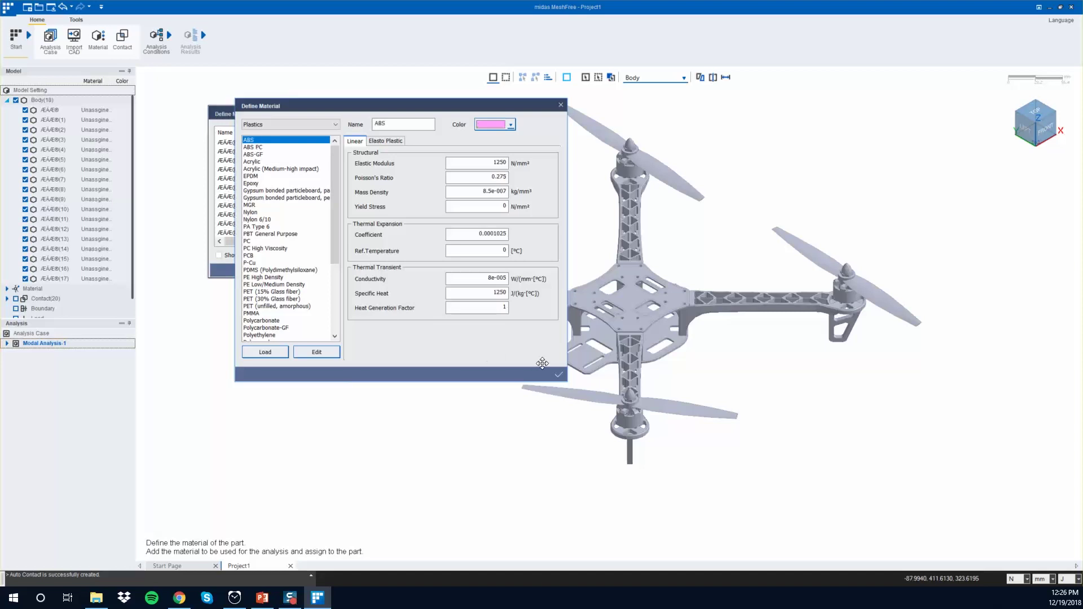
left_click(558, 373)
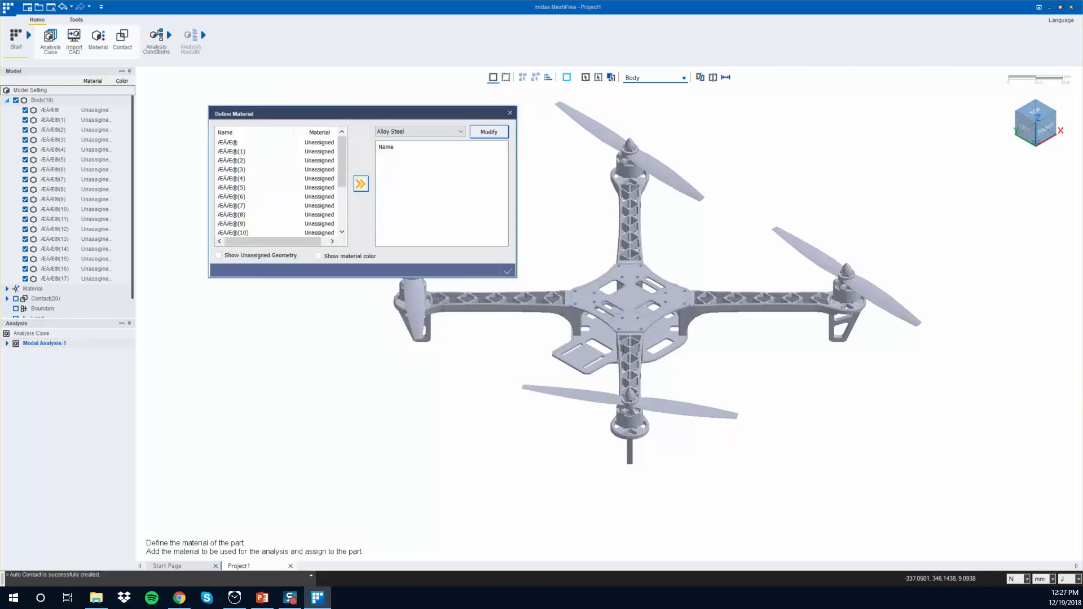
left_click(507, 271)
- Assign ABS to the four propellers and four arms of the drone
left_click(610, 138)
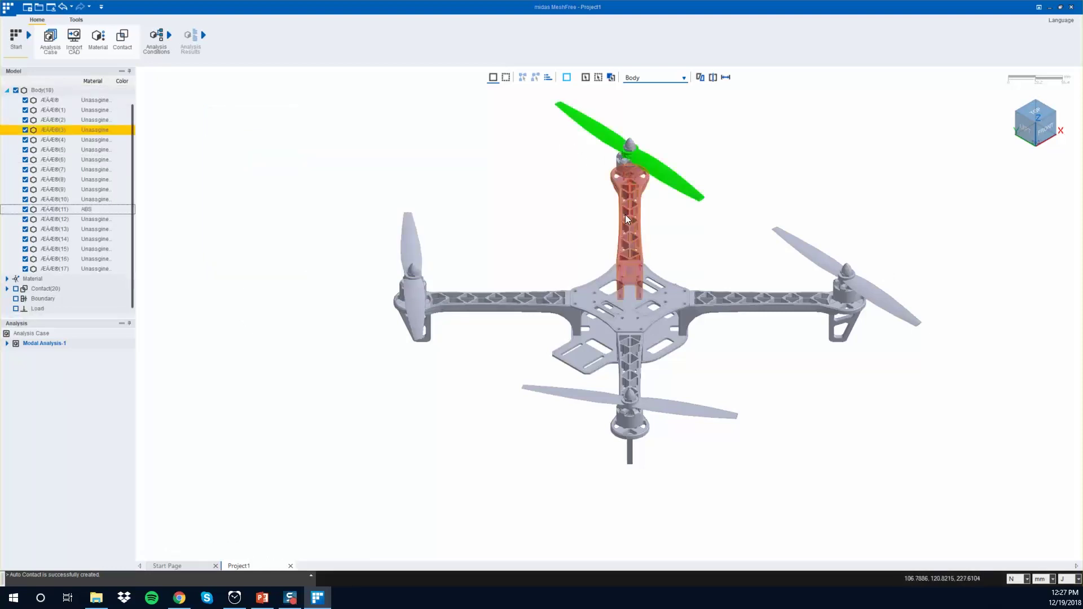
left_click(625, 217)
left_click(745, 296)
left_click(847, 274)
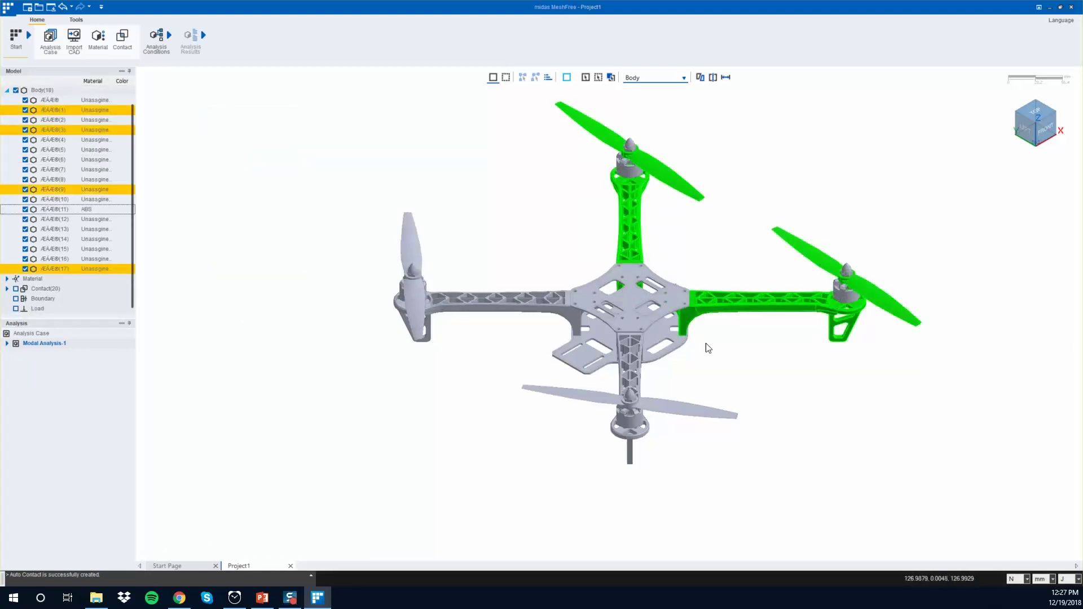
left_click(612, 404)
left_click(625, 364)
left_click(458, 290)
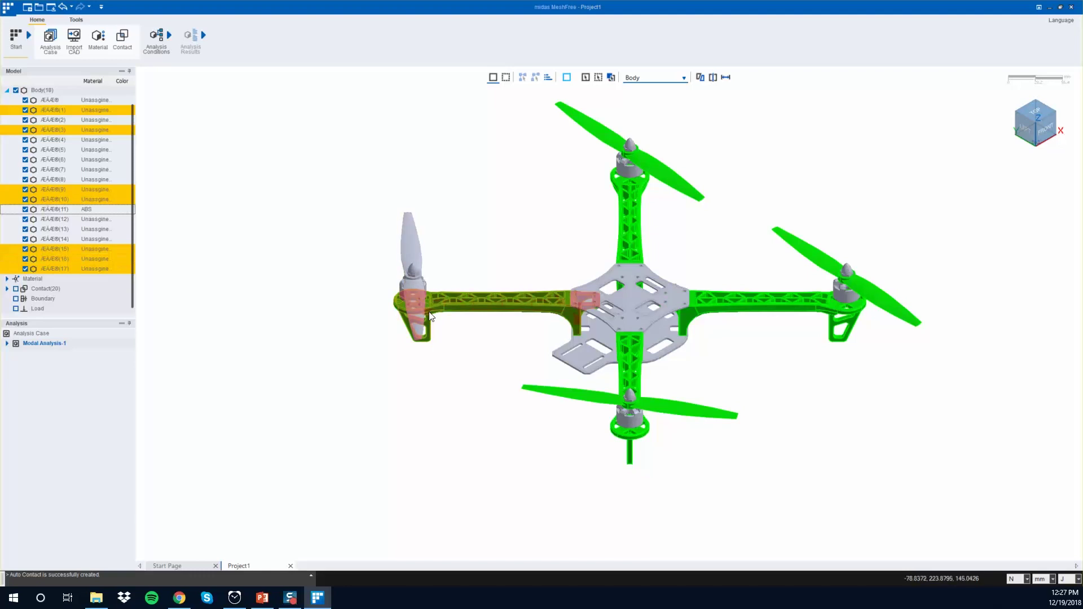
left_click(415, 314)
right_click(473, 310)
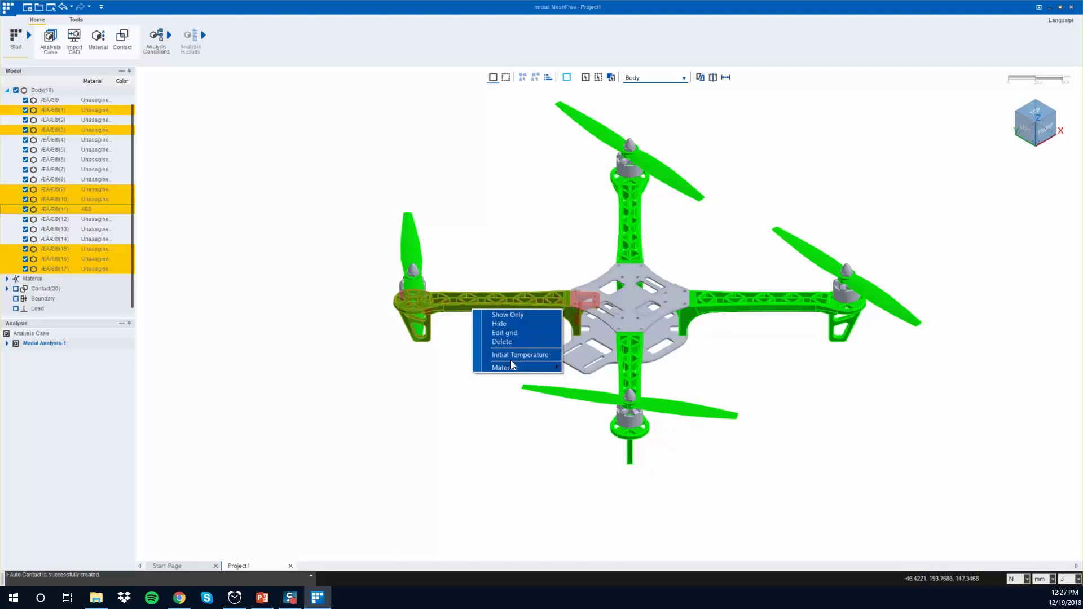
mouse_move(515, 364)
left_click(598, 375)
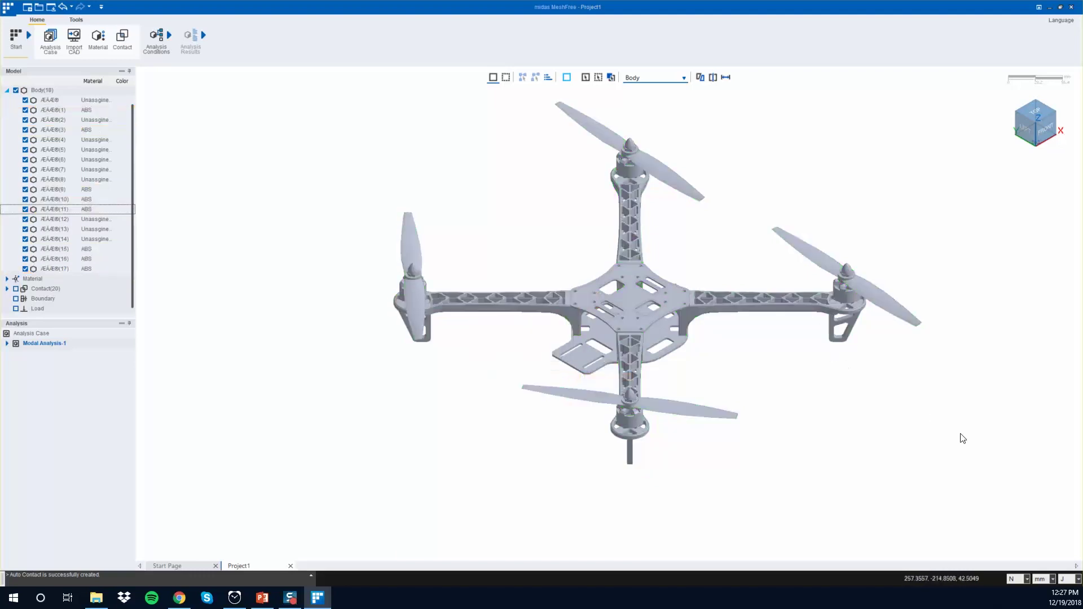
- Assign Alloy Steel to the centre frame plates, bodies (4)–(8), (12) and the motor bodies
left_click(68, 99)
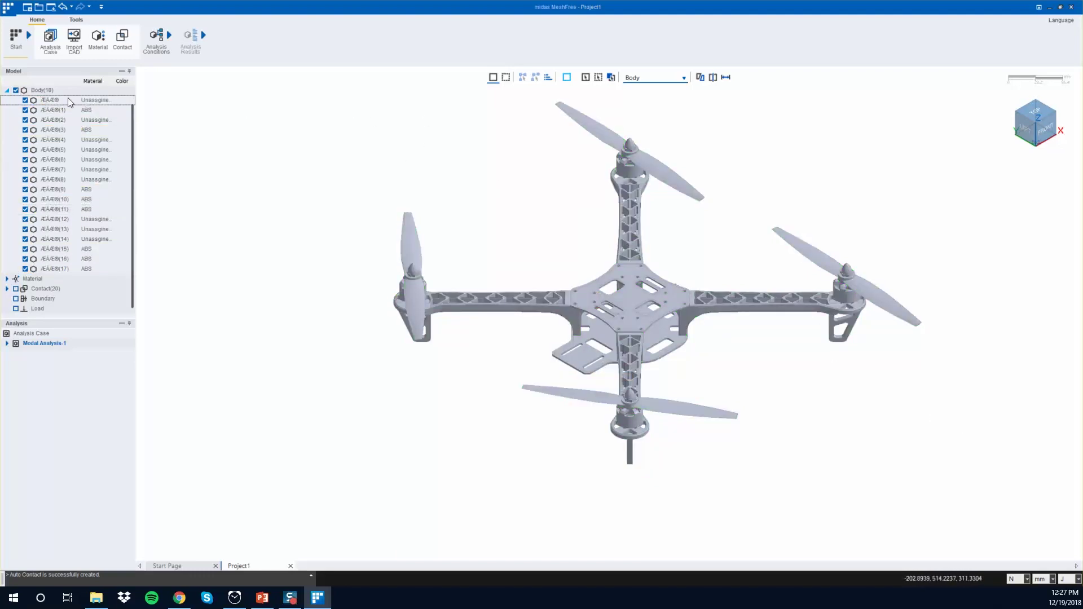
left_click(102, 121, "ctrl")
left_click(100, 141, "ctrl")
left_click(100, 149, "ctrl")
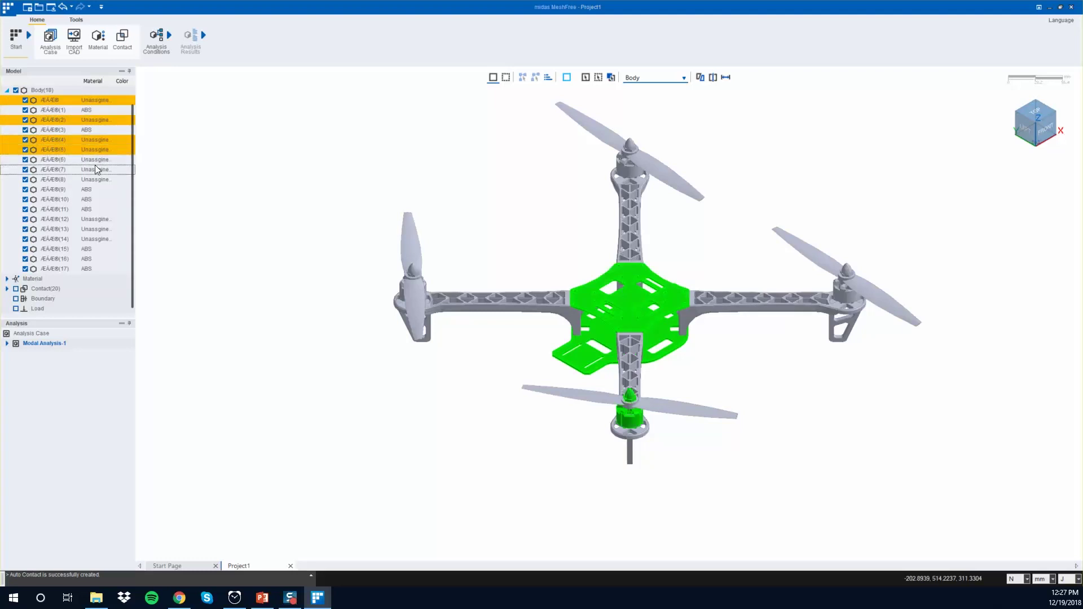
left_click(96, 161, "ctrl")
left_click(98, 170, "ctrl")
left_click(98, 180, "ctrl")
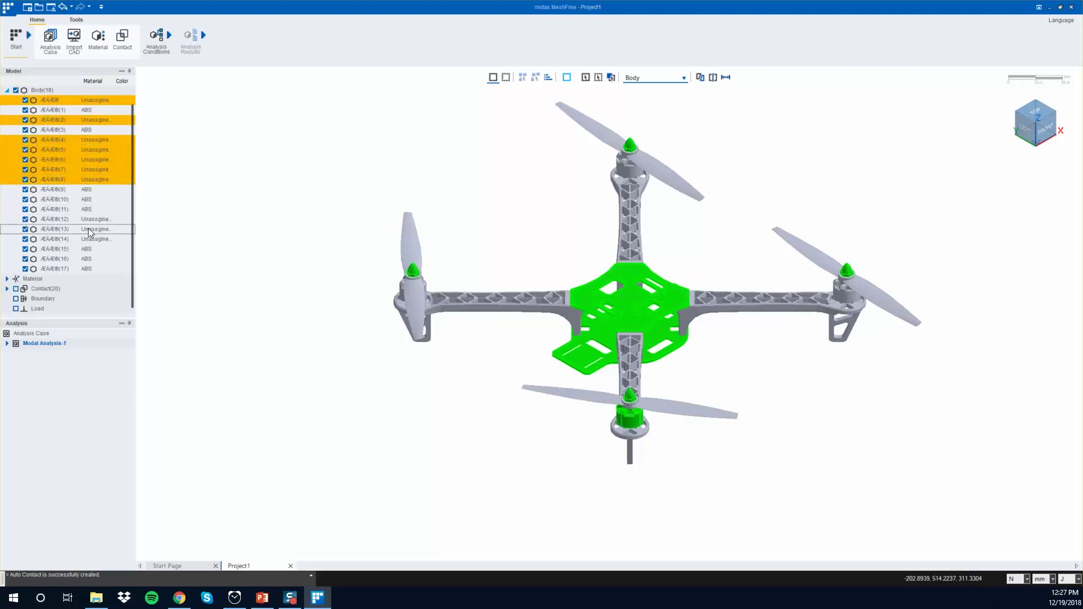
left_click(94, 220, "ctrl")
left_click(93, 239, "ctrl")
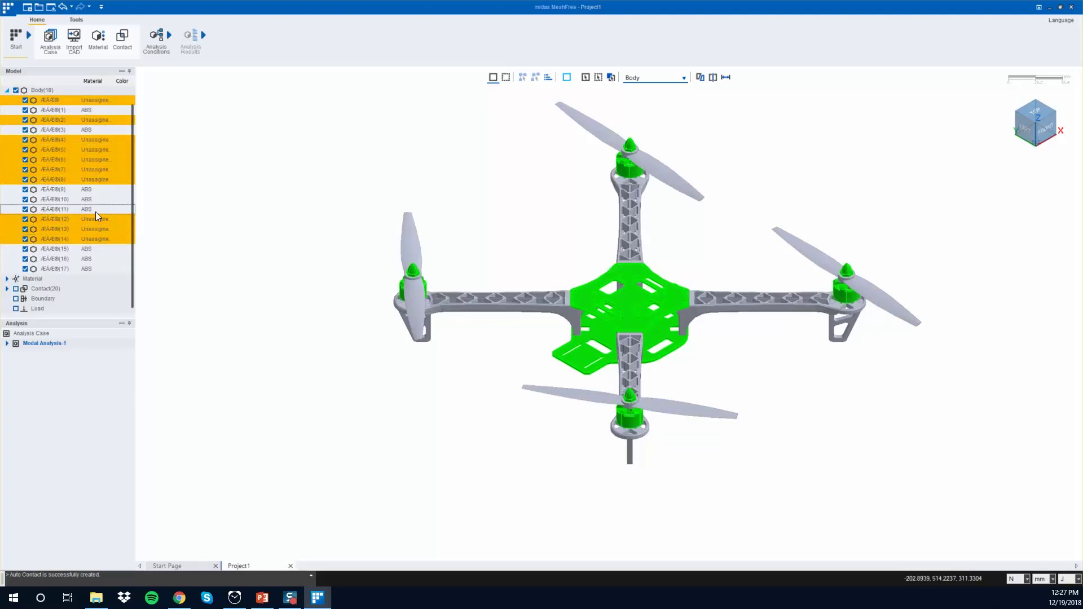
scroll(96, 212, "up", 1)
right_click(100, 171)
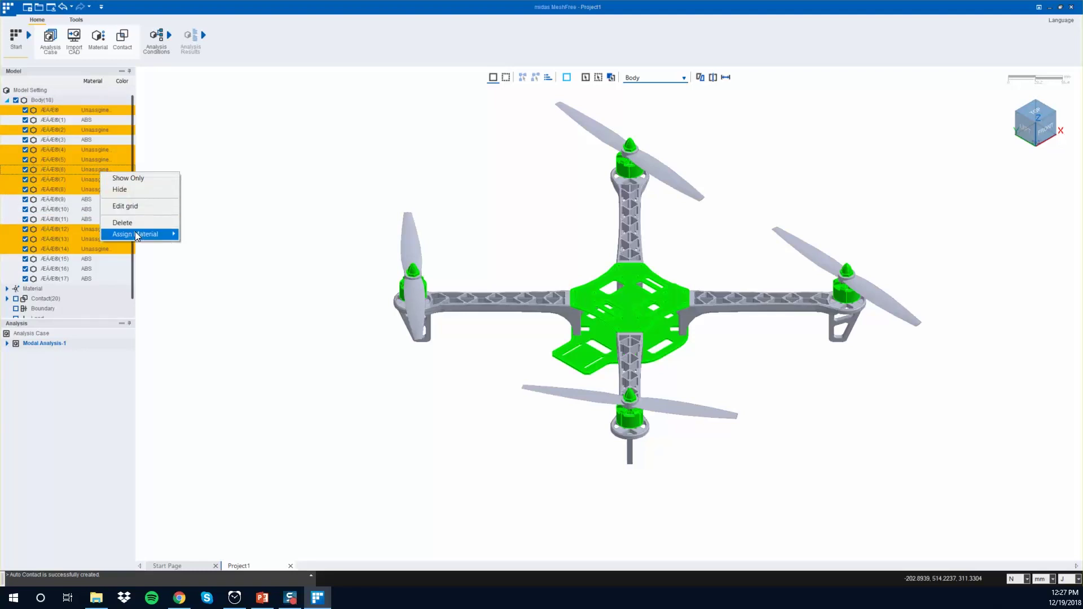
mouse_move(135, 234)
left_click(222, 235)
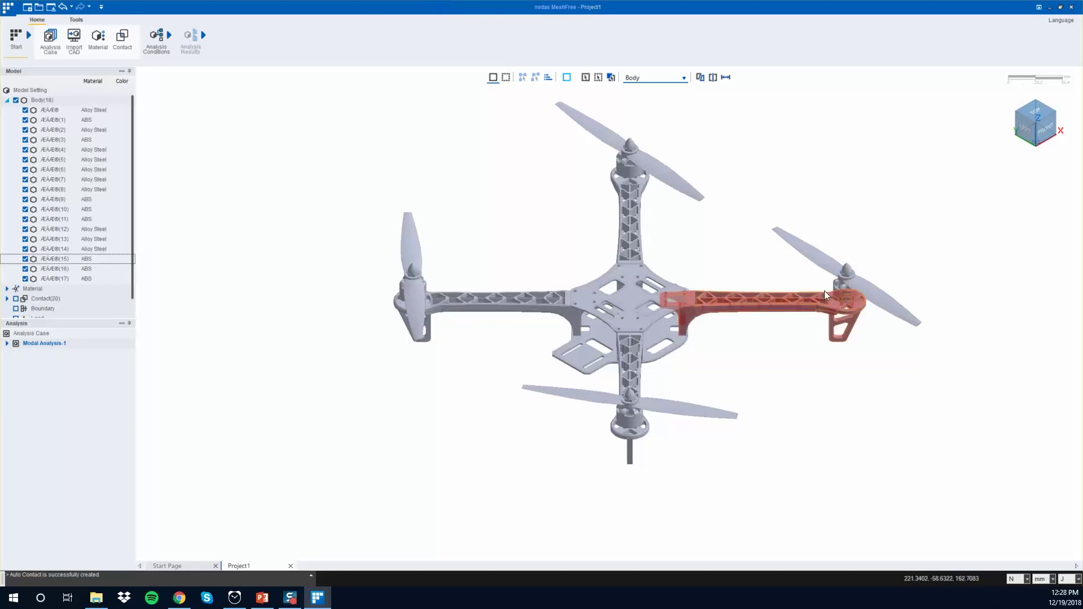
- Start a fixed constraint definition from the Analysis Conditions tools
middle_click_drag(824, 290, 798, 208)
scroll(711, 327, "up", 3)
scroll(574, 340, "up", 8)
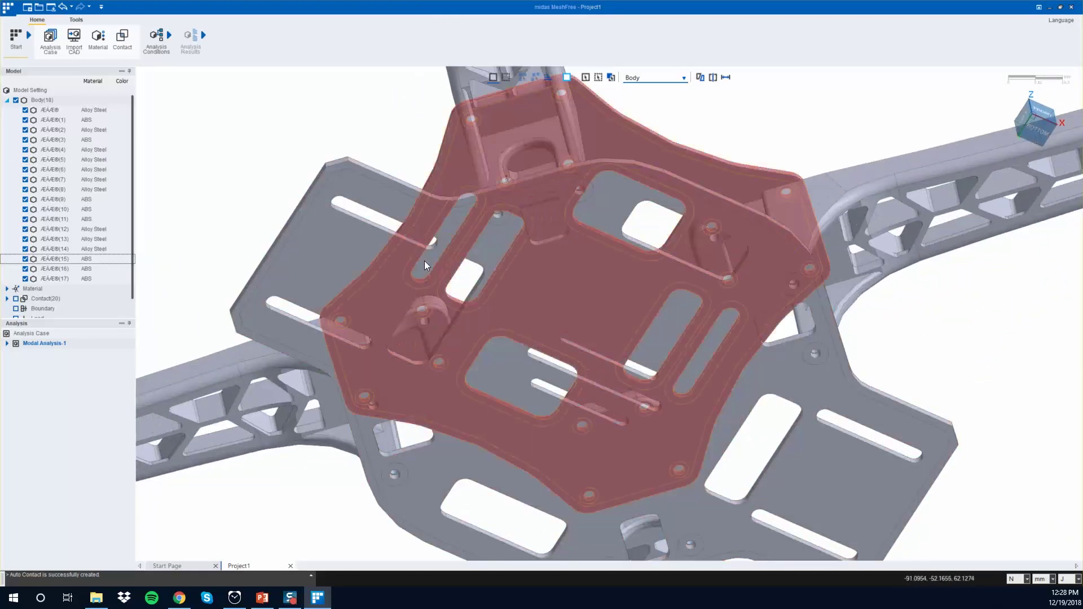
left_click(140, 42)
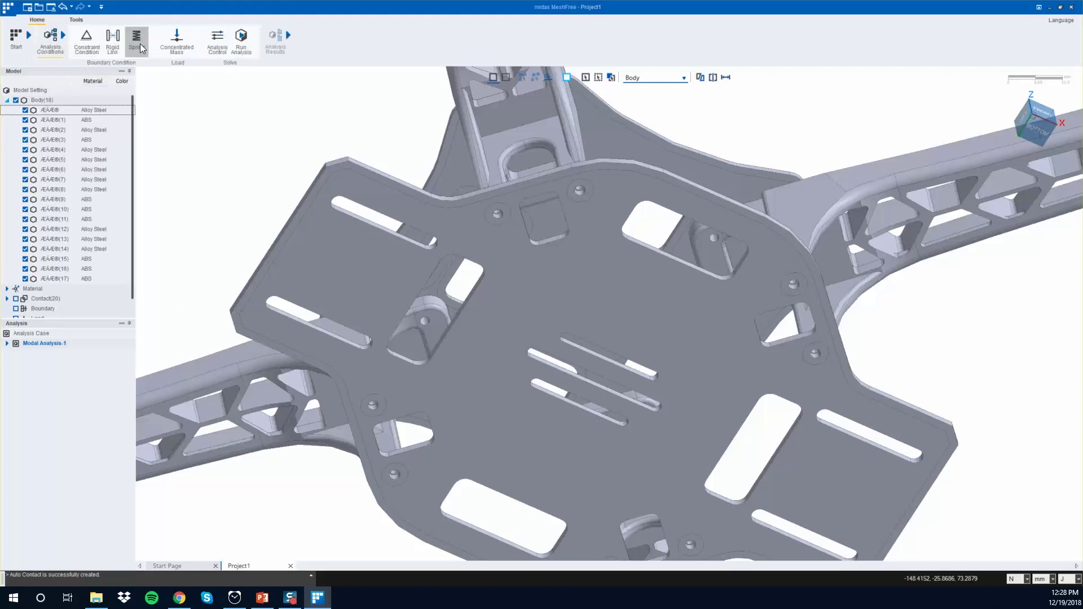
left_click(96, 45)
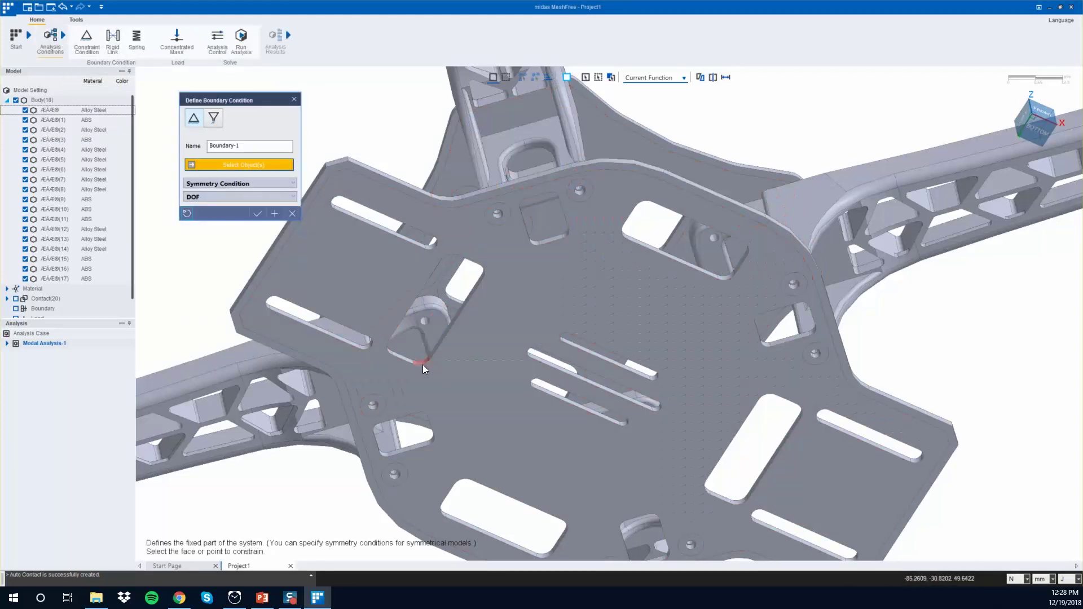
- Pick the first hole and slot edges on the centre plate to fix
left_click(421, 365)
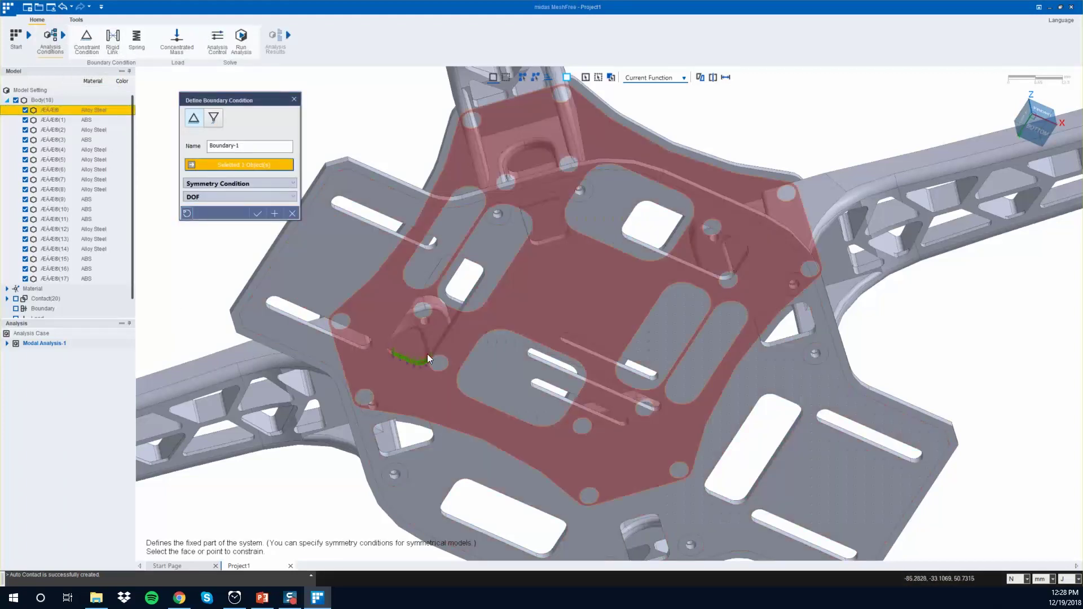
middle_click_drag(427, 354, 447, 387)
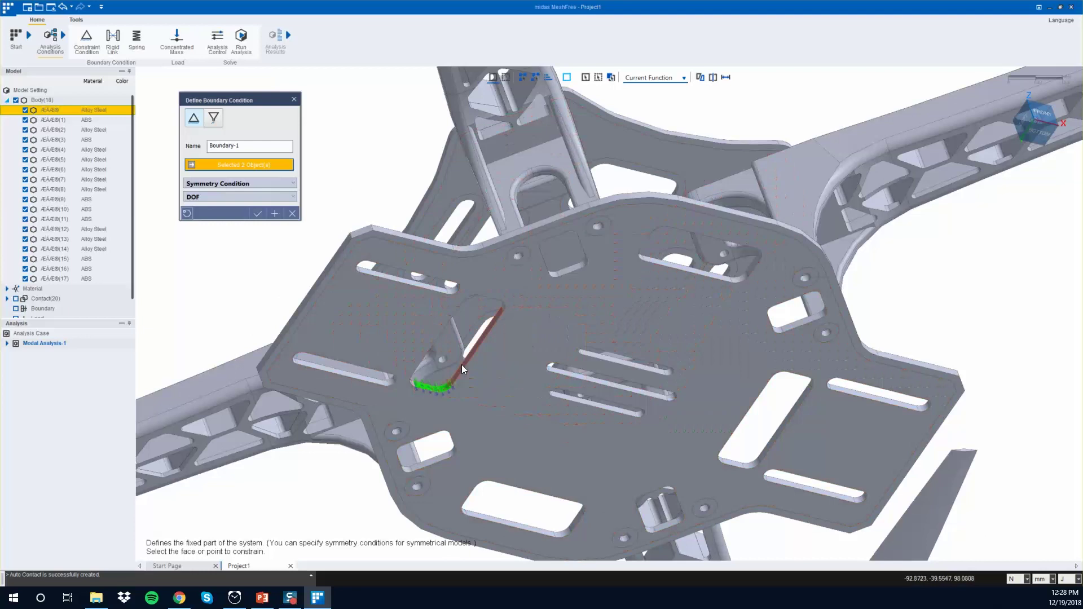
left_click(488, 321)
left_click(489, 321)
middle_click_drag(488, 320, 516, 211)
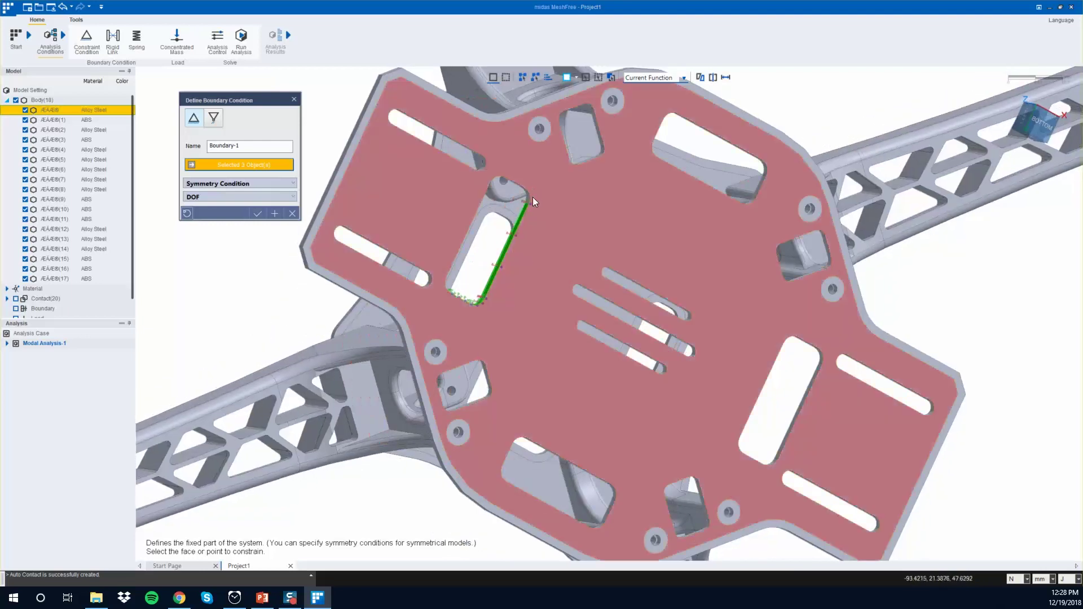
left_click(527, 195)
scroll(770, 462, "up", 4)
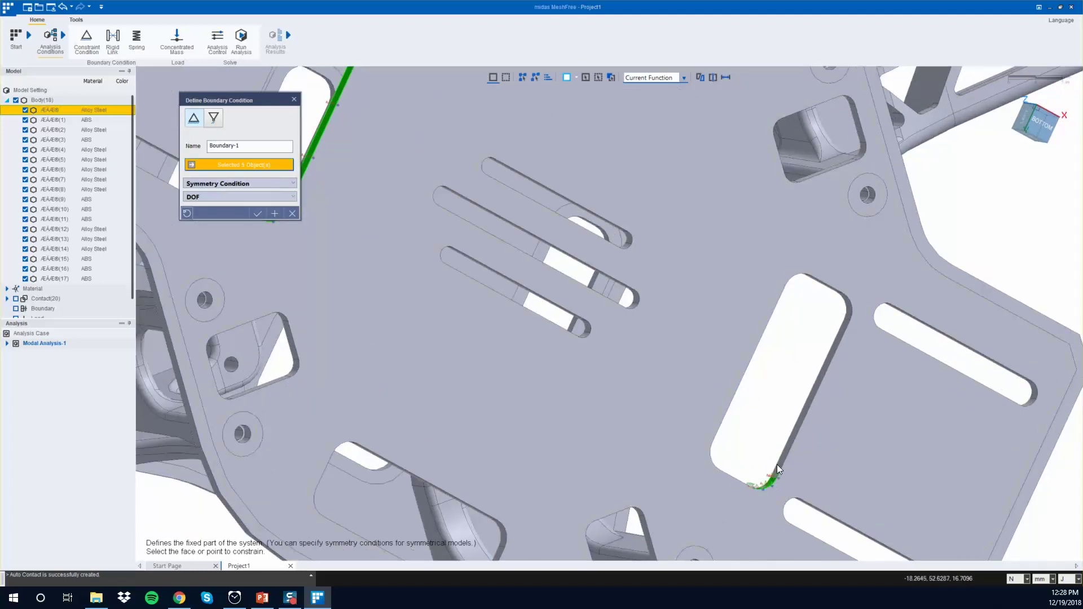
left_click(779, 459)
left_click(784, 451)
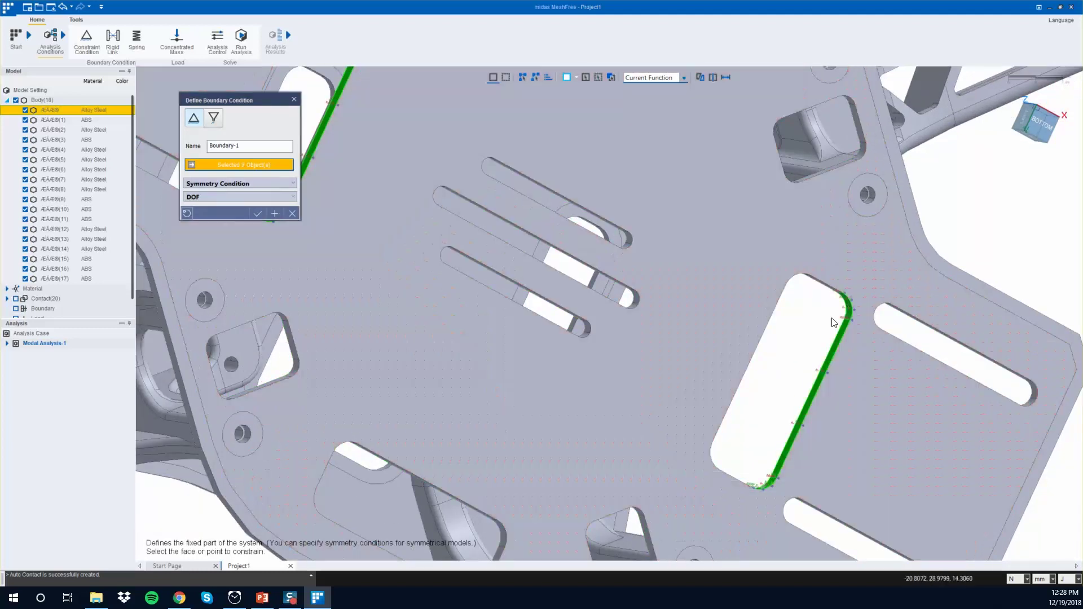
middle_click_drag(835, 322, 828, 279)
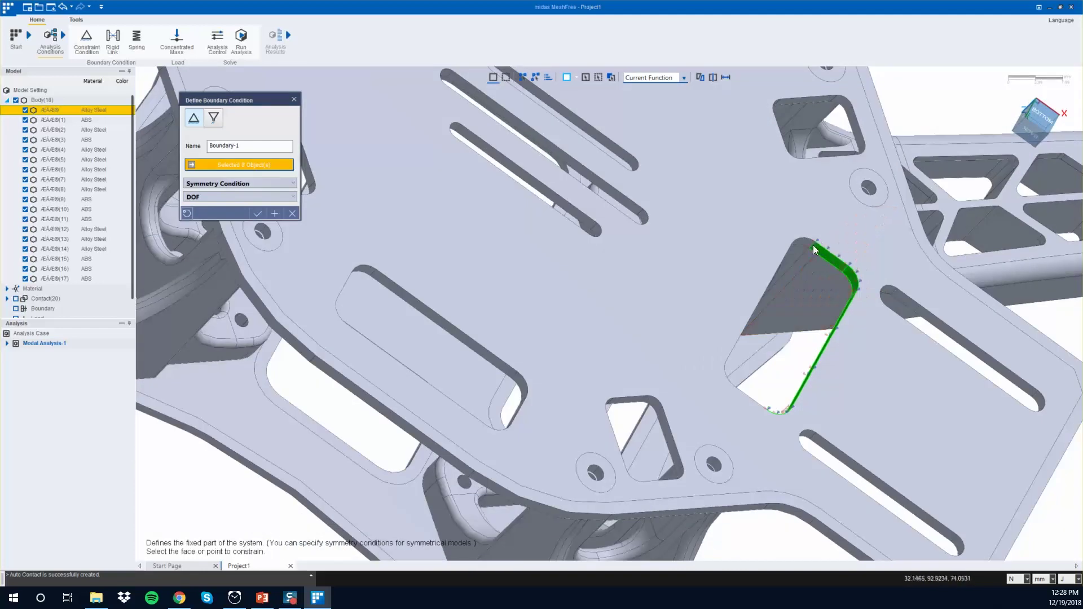
middle_click_drag(804, 245, 565, 327)
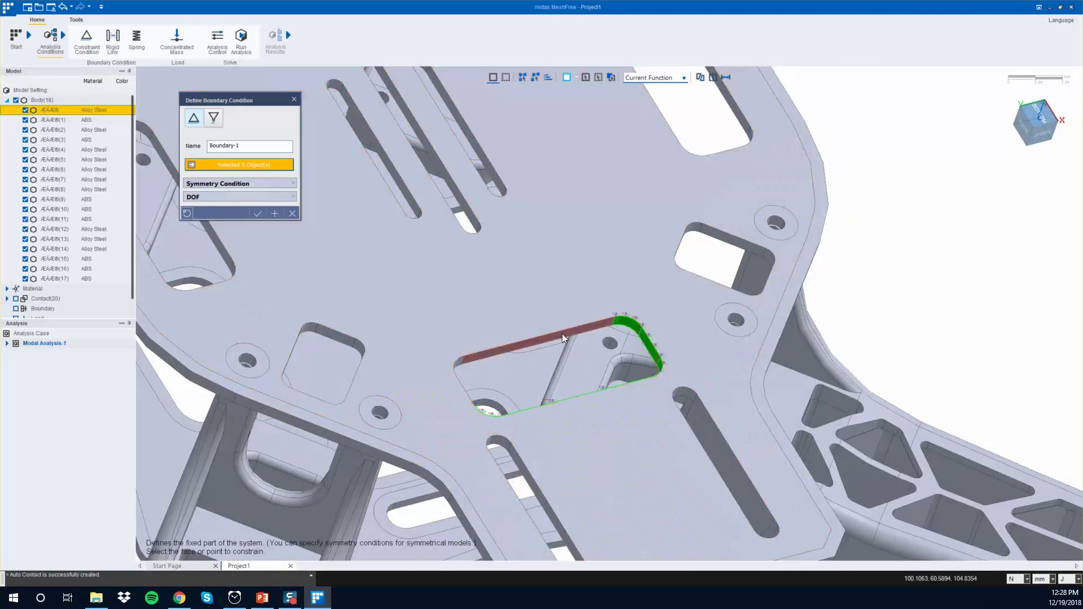
left_click(562, 334)
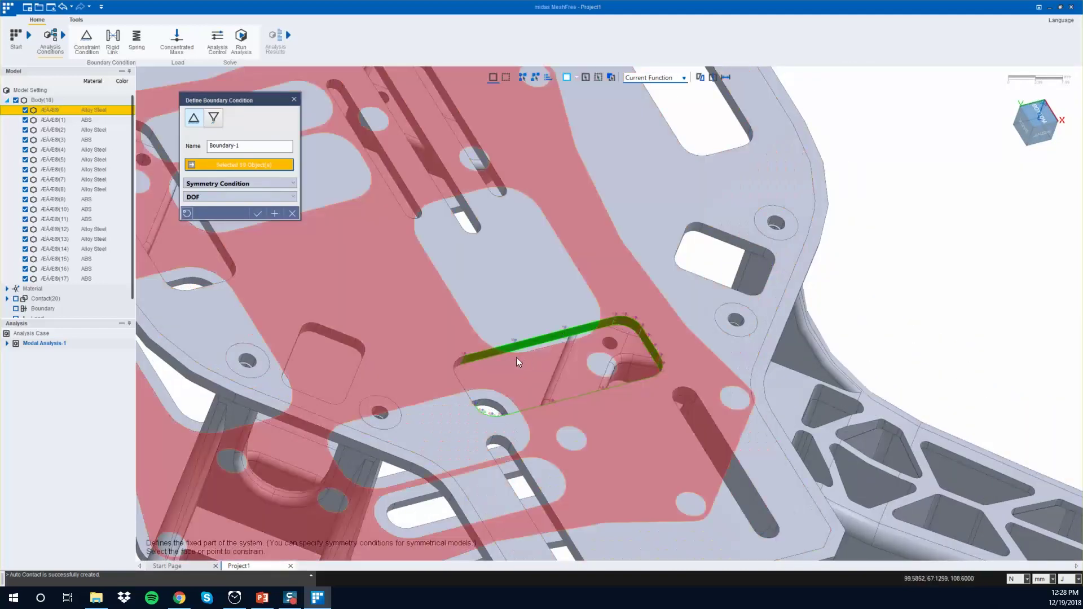
- Add the remaining upper slot edges and confirm the Boundary-1 fixed constraint
middle_click_drag(516, 357, 298, 336)
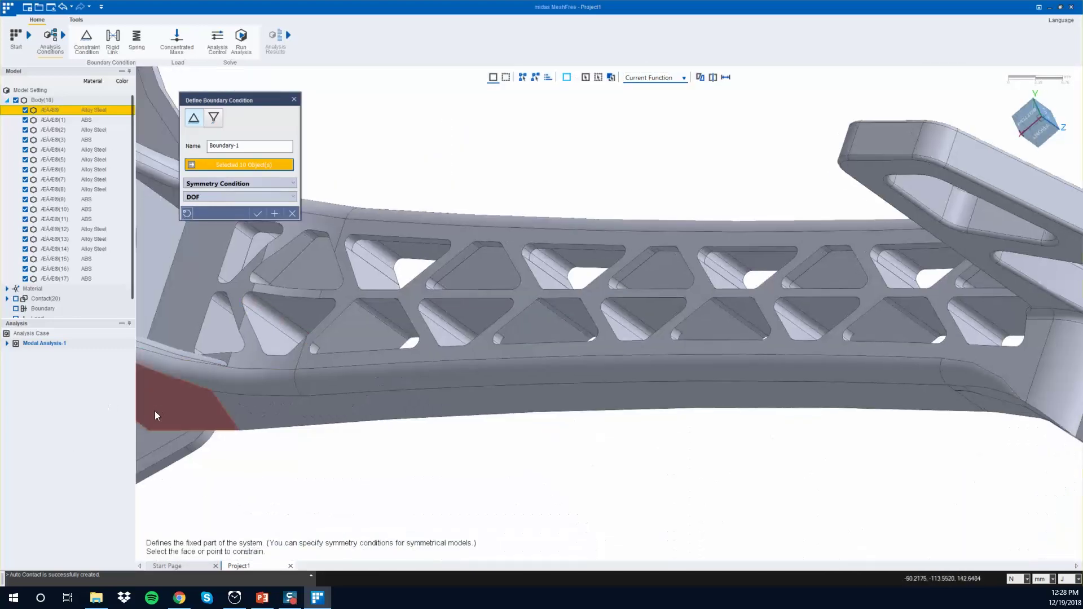
middle_click_drag(157, 416, 210, 276)
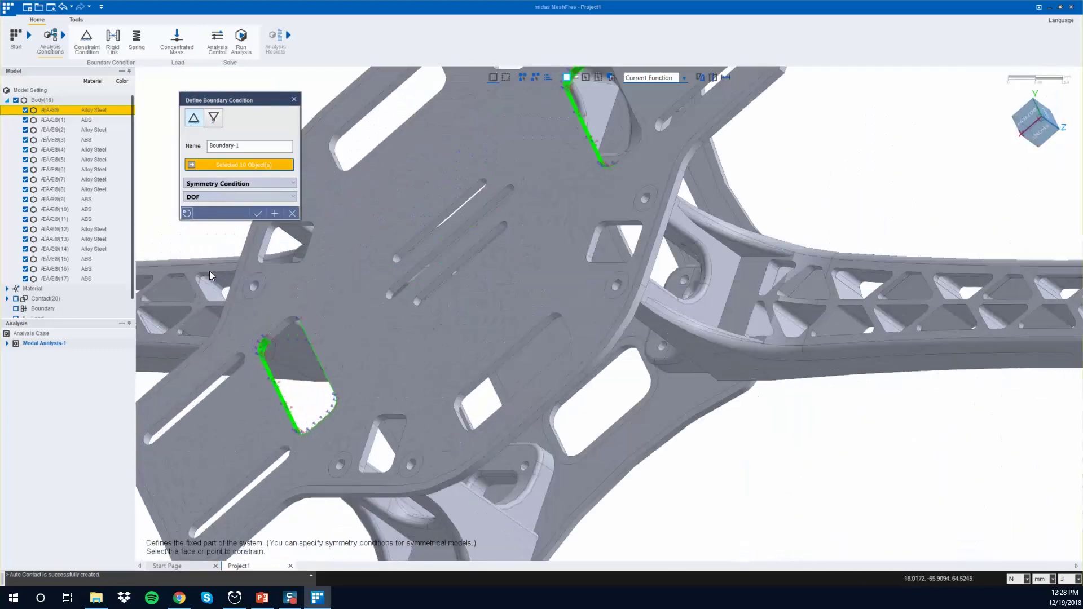
scroll(275, 335, "up", 2)
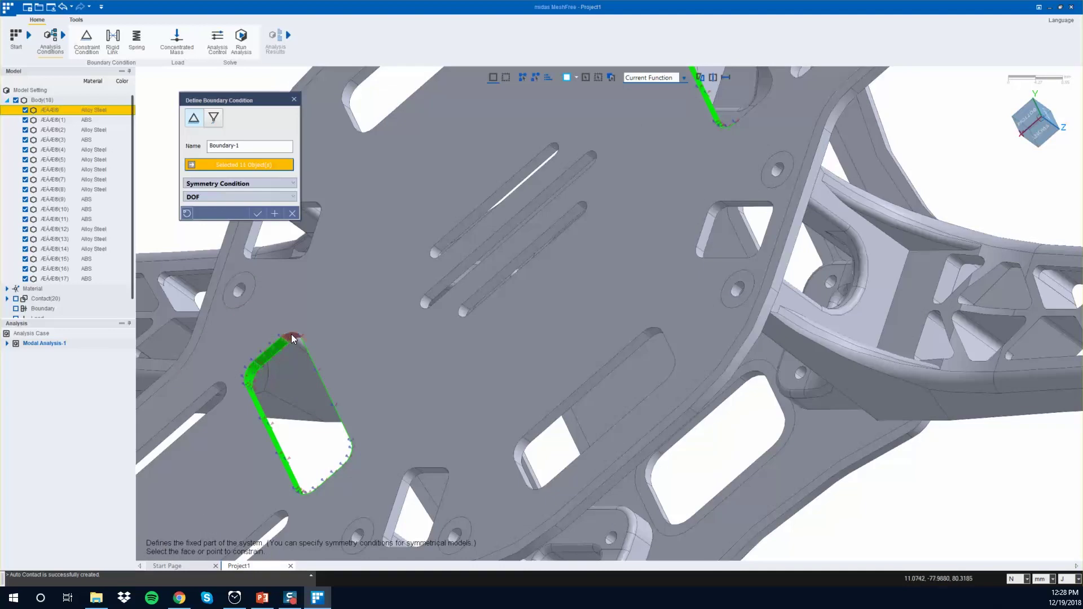
left_click(291, 334)
middle_click_drag(521, 238, 592, 135)
scroll(596, 132, "up", 4)
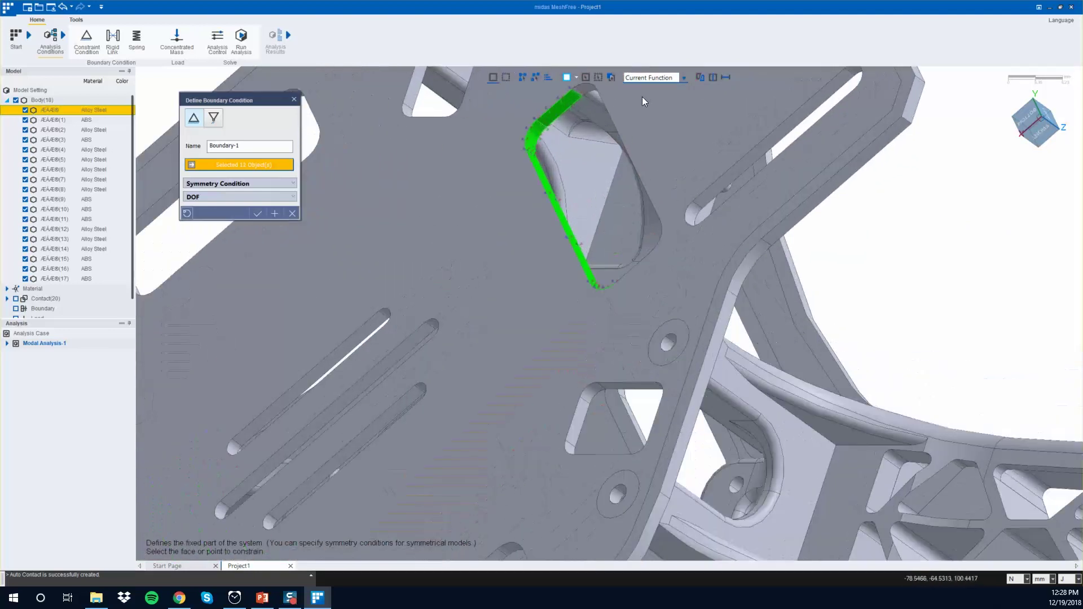
left_click(581, 87)
middle_click_drag(585, 178, 669, 101)
left_click(617, 109)
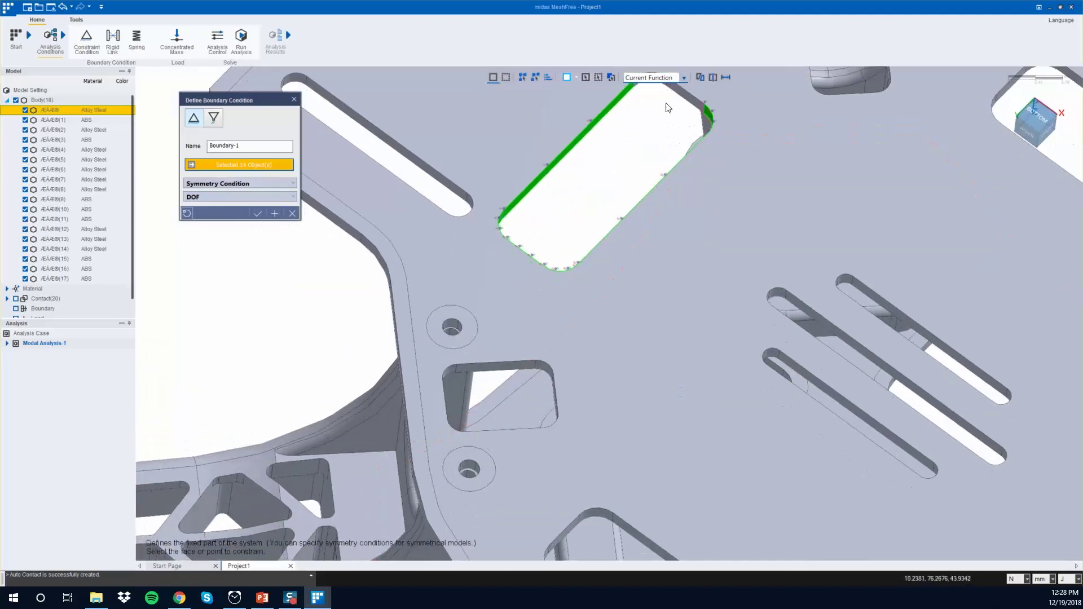
left_click(670, 101)
scroll(426, 423, "down", 2)
scroll(601, 107, "up", 2)
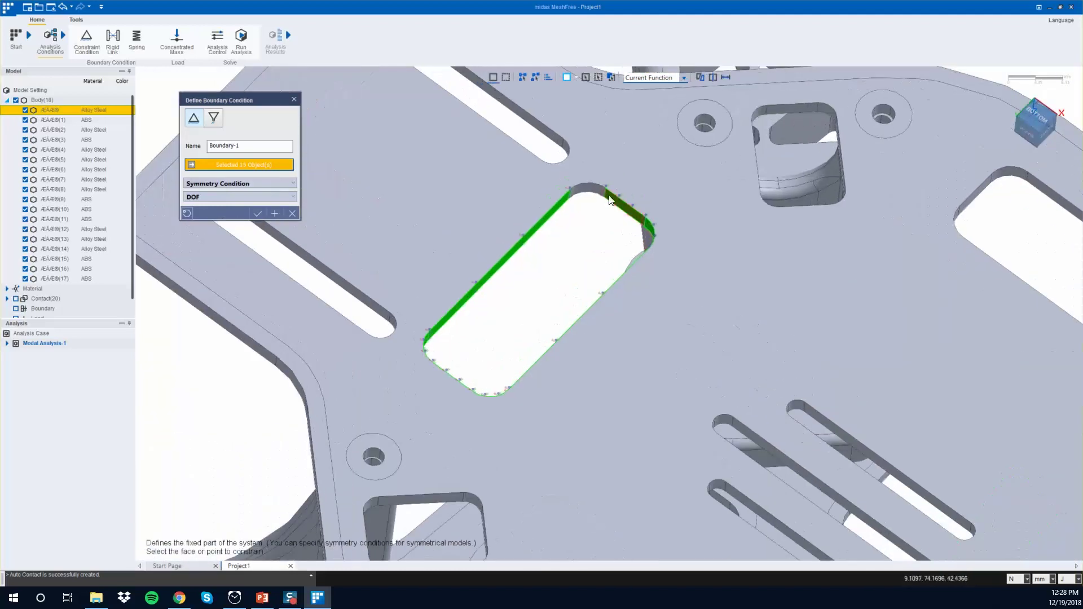
scroll(591, 337, "down", 2)
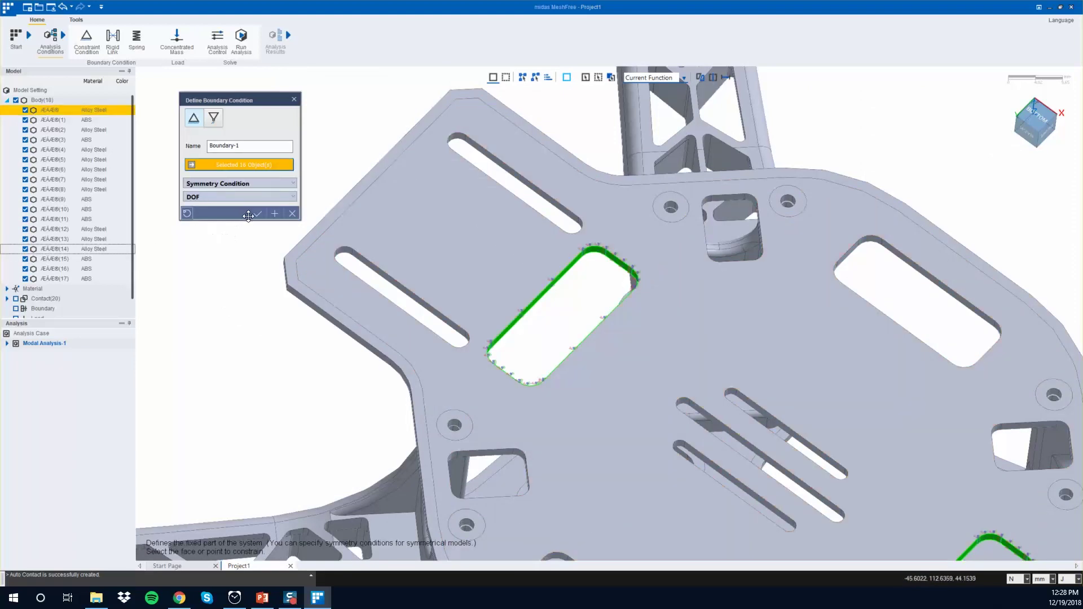
left_click(258, 213)
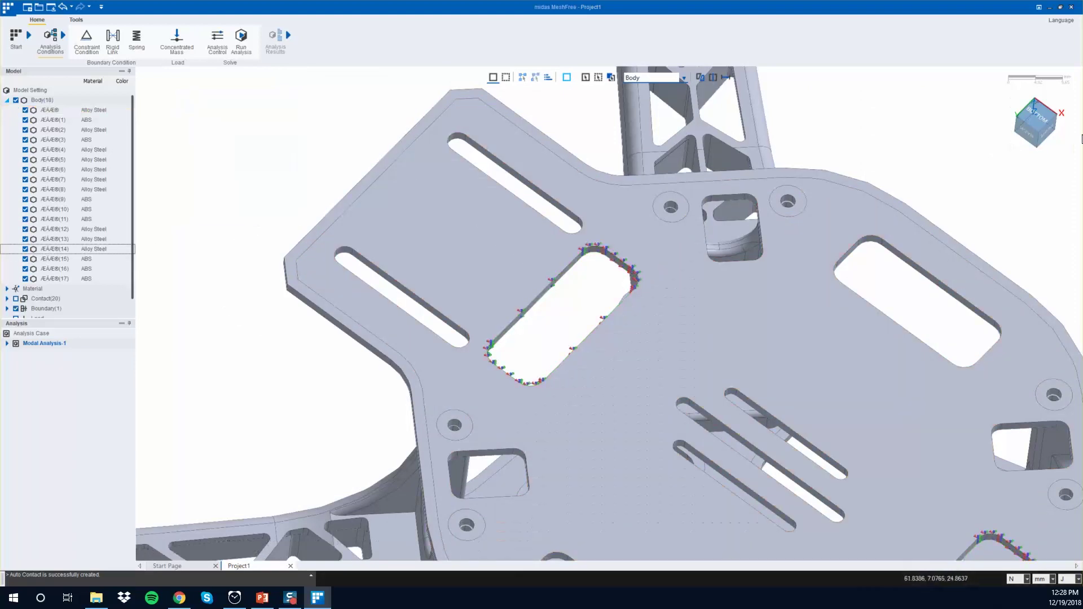
- Return to the isometric view of the whole drone
left_click(1034, 122)
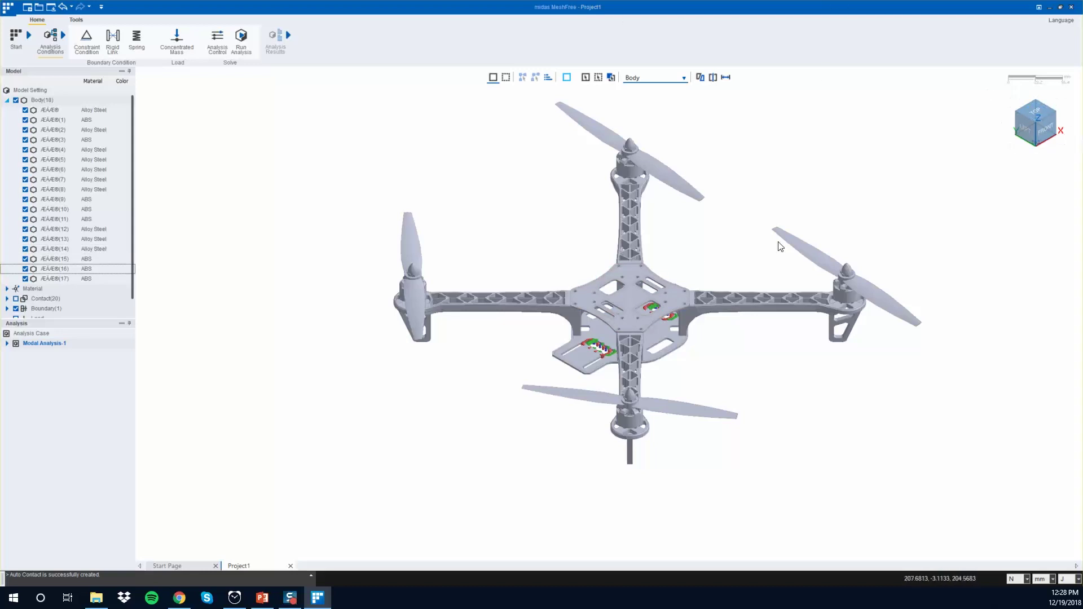
scroll(780, 247, "up", 2)
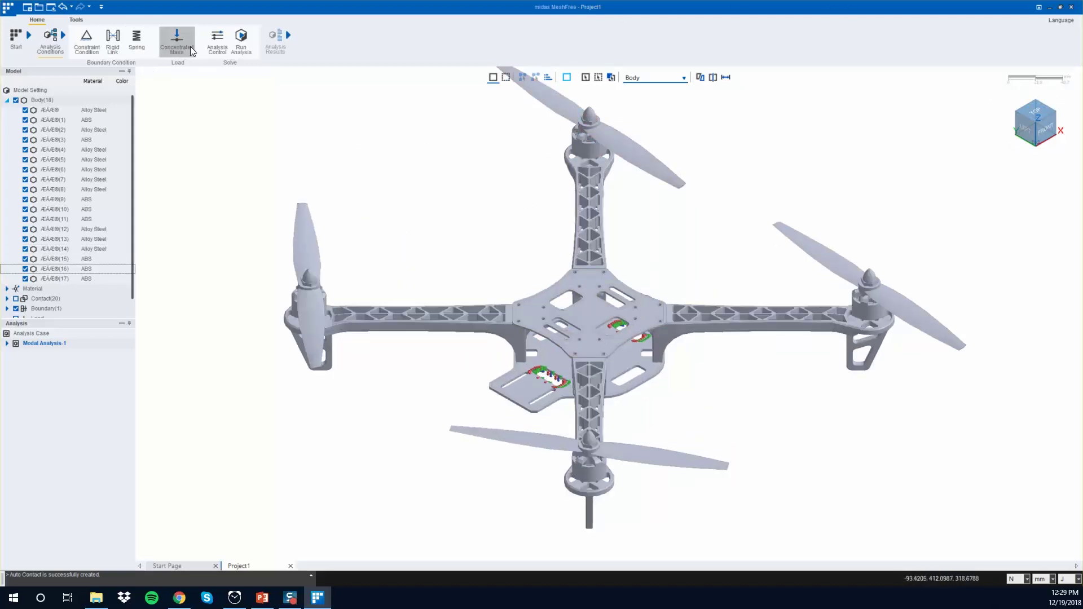
- Replace the top propeller and motor with a concentrated mass linked to the top motor mount
left_click(594, 128)
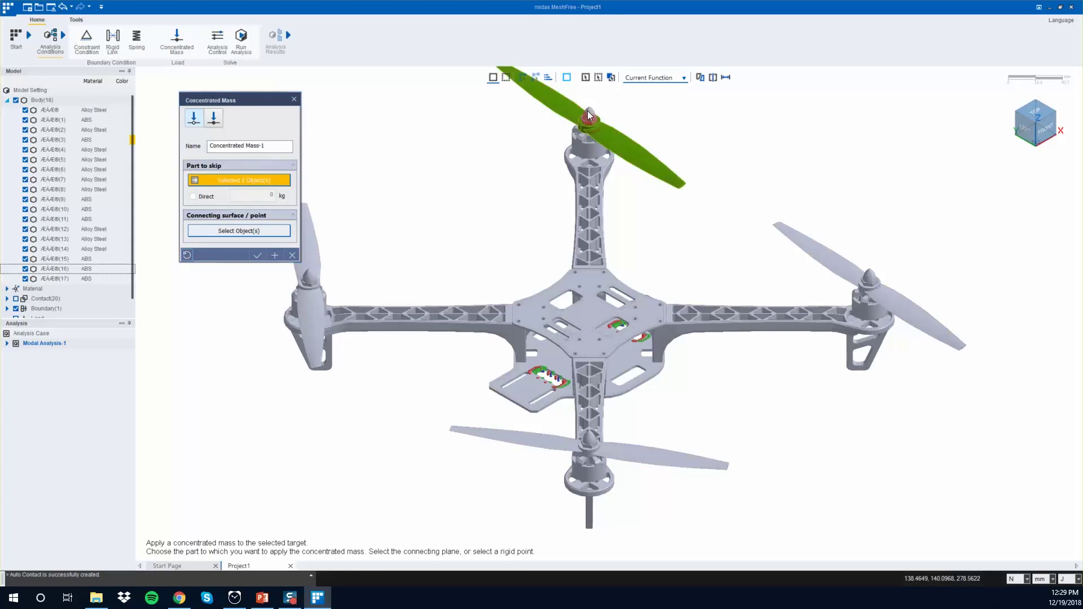
left_click(593, 144)
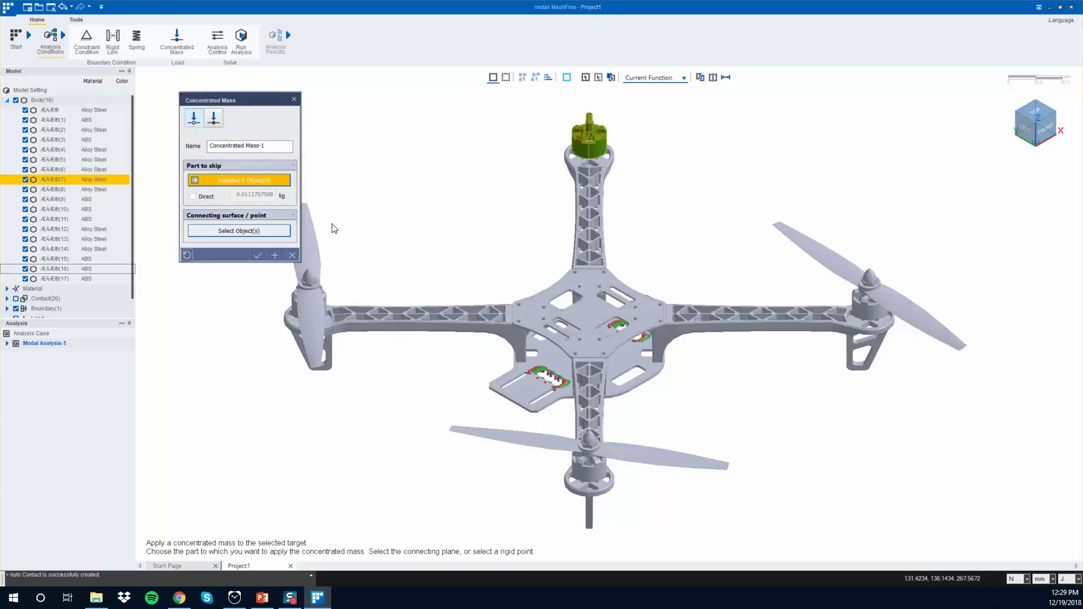
scroll(314, 258, "up", 5)
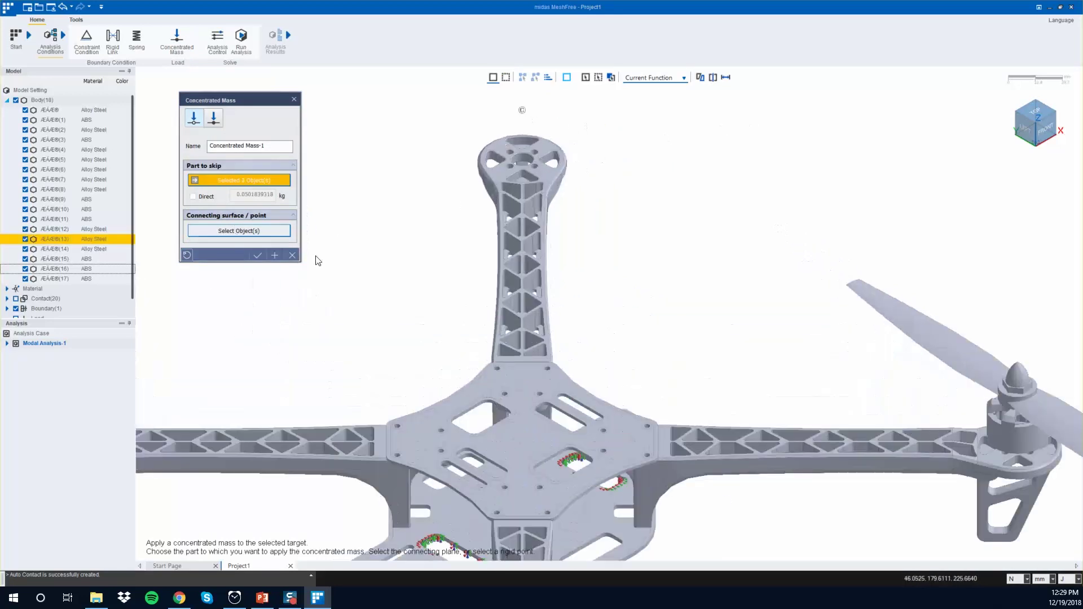
left_click(248, 231)
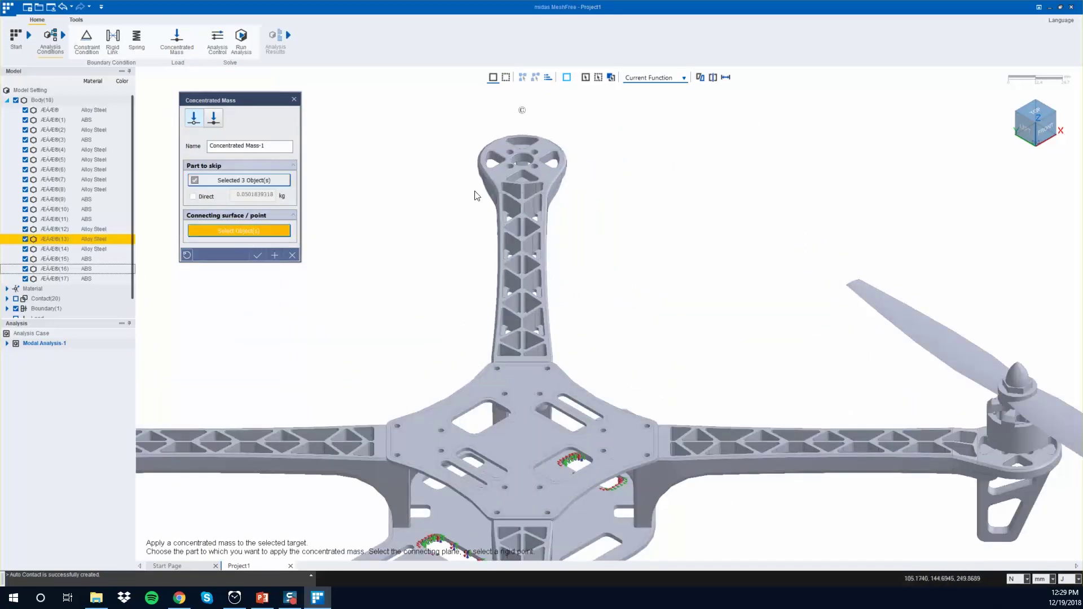
left_click(547, 171)
left_click(257, 256)
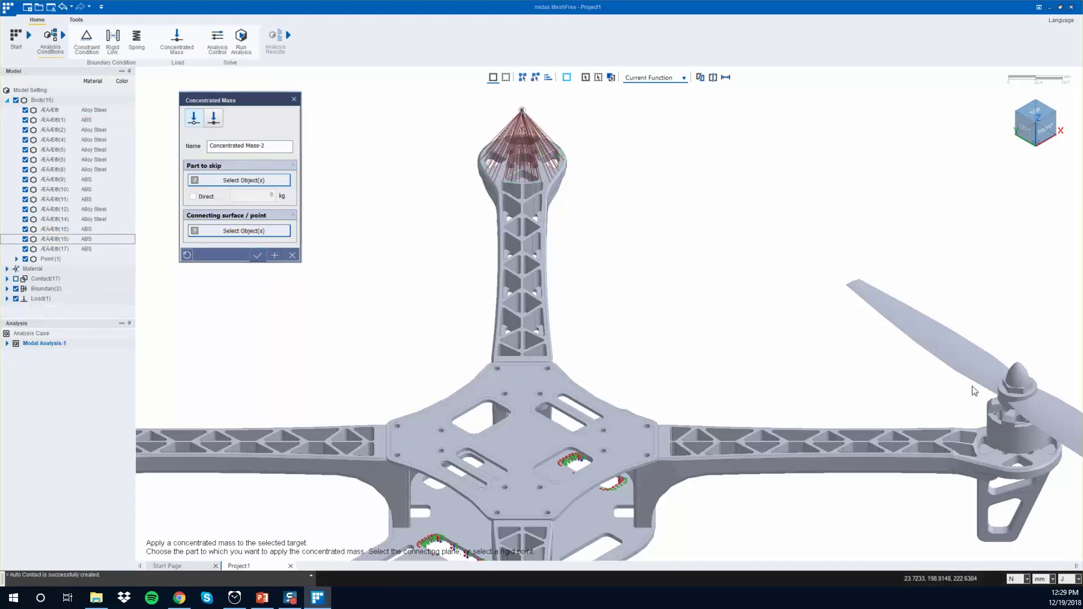
scroll(901, 445, "down", 3)
scroll(900, 446, "up", 3)
key("Return")
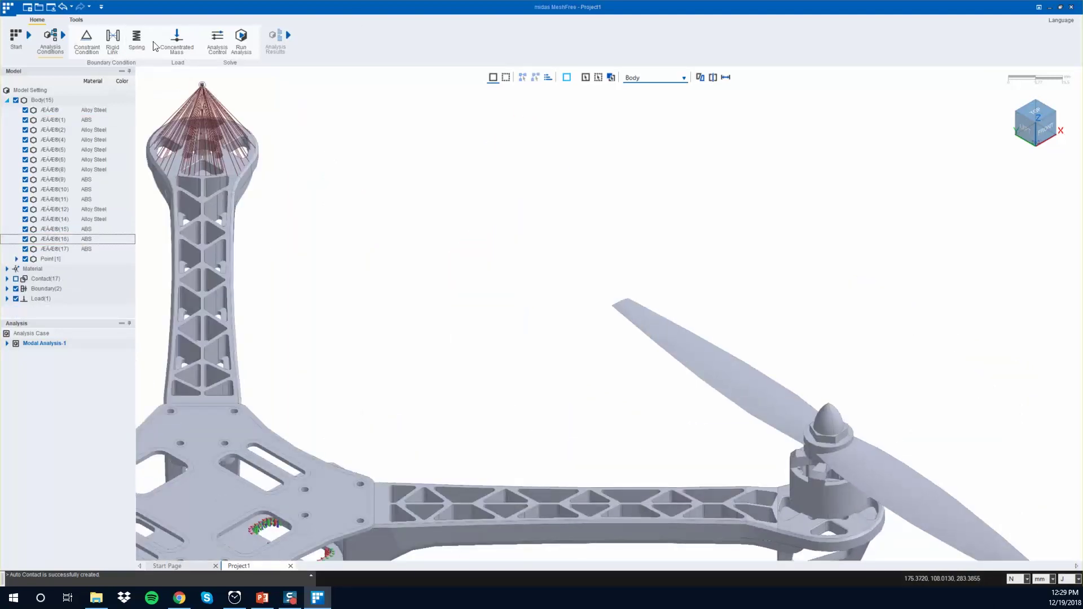
- Skip the right propeller and motor, connecting to the right motor mount
left_click(857, 477)
left_click(858, 475)
left_click(814, 506)
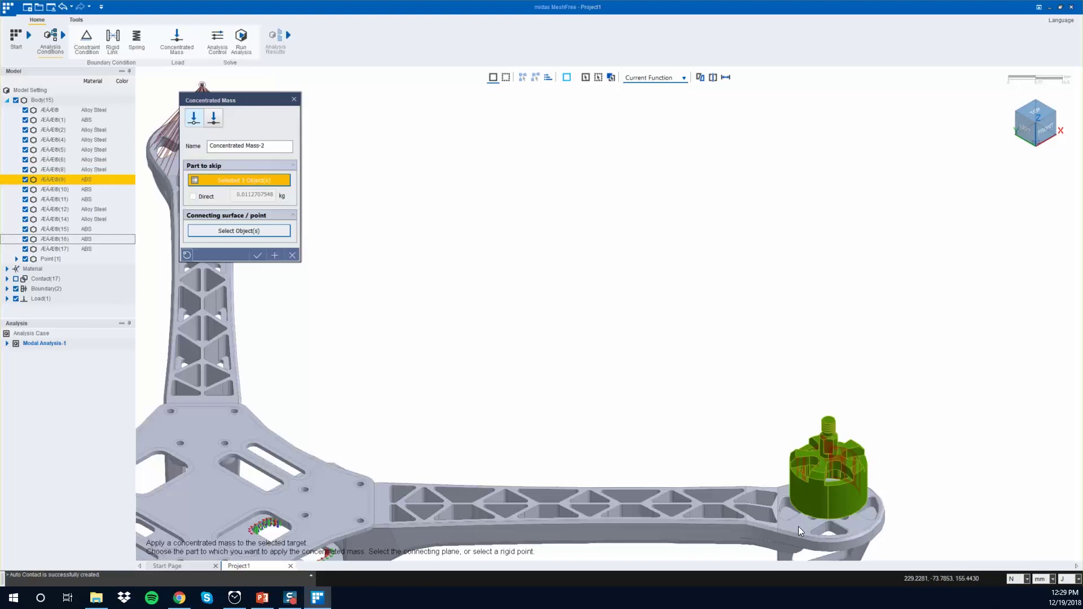
left_click(798, 526)
left_click(496, 520)
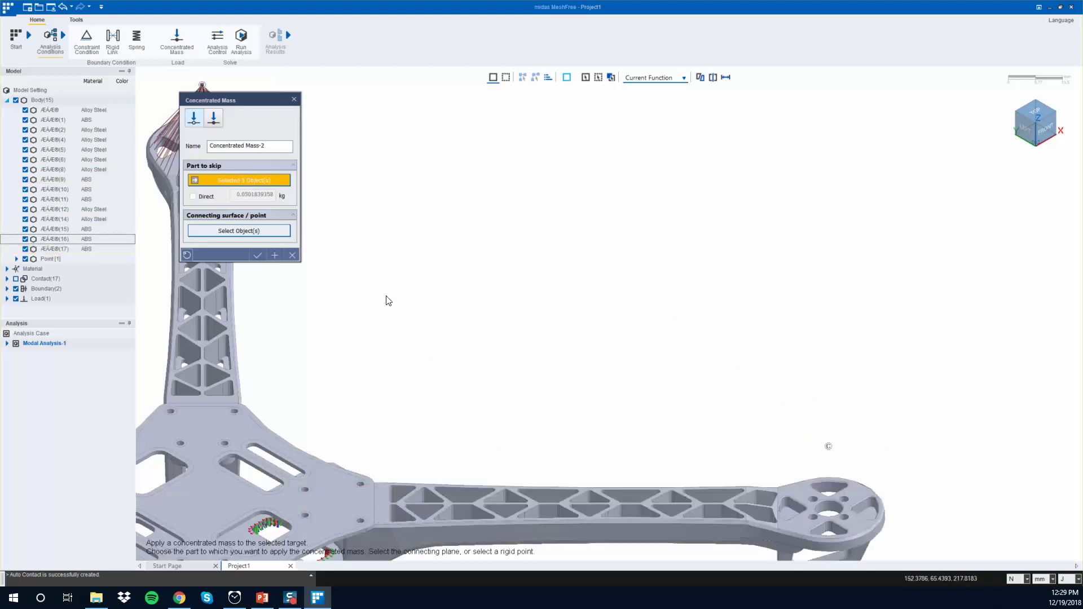
left_click(239, 231)
left_click(805, 527)
scroll(805, 528, "down", 3)
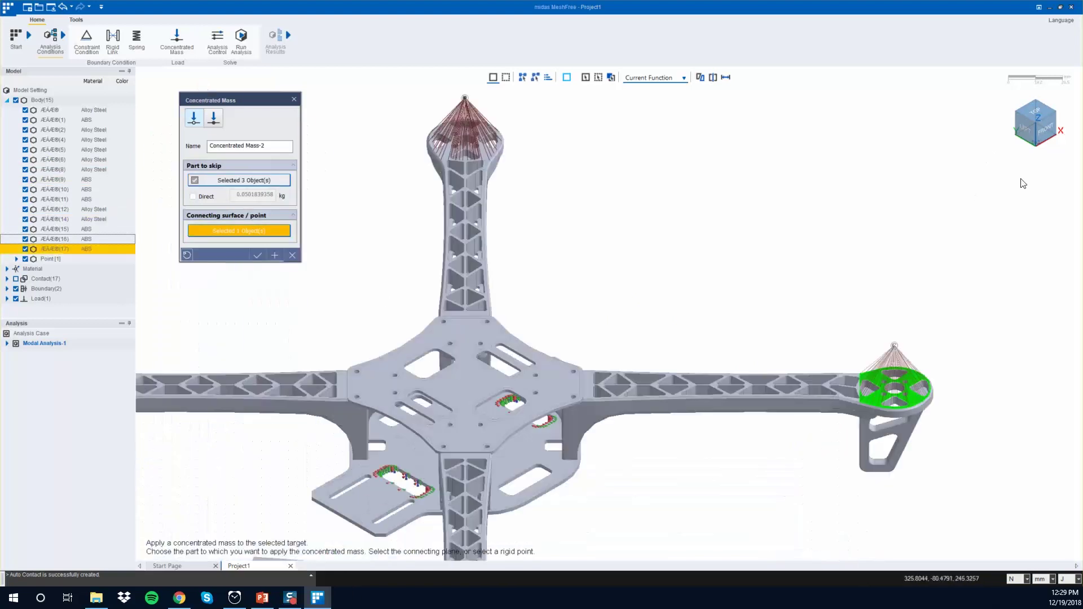
middle_click_drag(805, 527, 904, 271)
key("Return")
- Apply the right-arm mass skipping propeller, nut and motor, connected to the mount plate
scroll(839, 239, "down", 2)
scroll(835, 276, "up", 3)
left_click(835, 276)
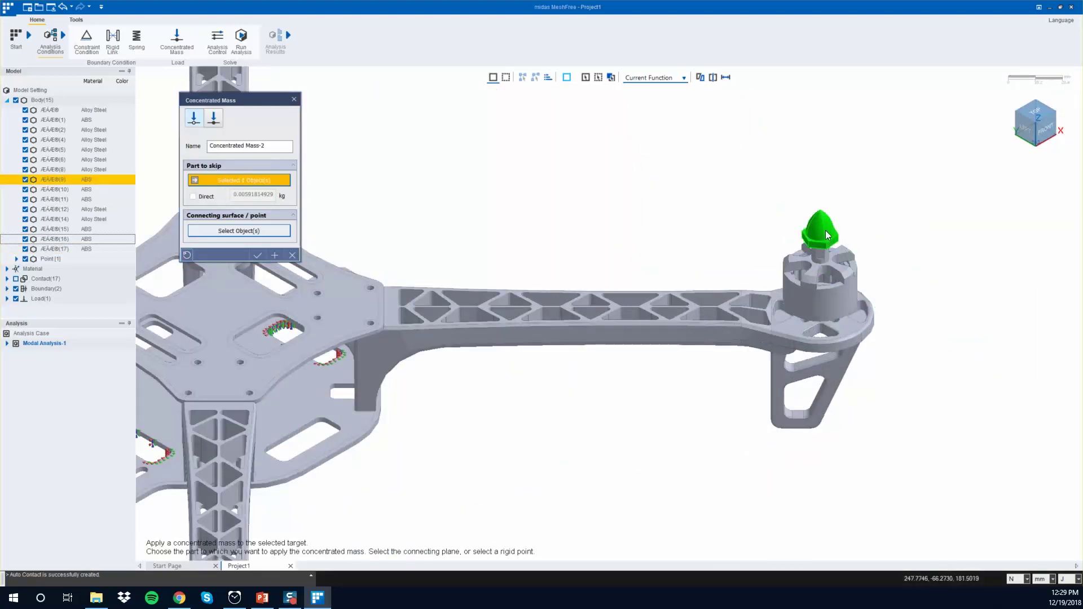
left_click(827, 236)
left_click(828, 307)
left_click(240, 231)
left_click(797, 330)
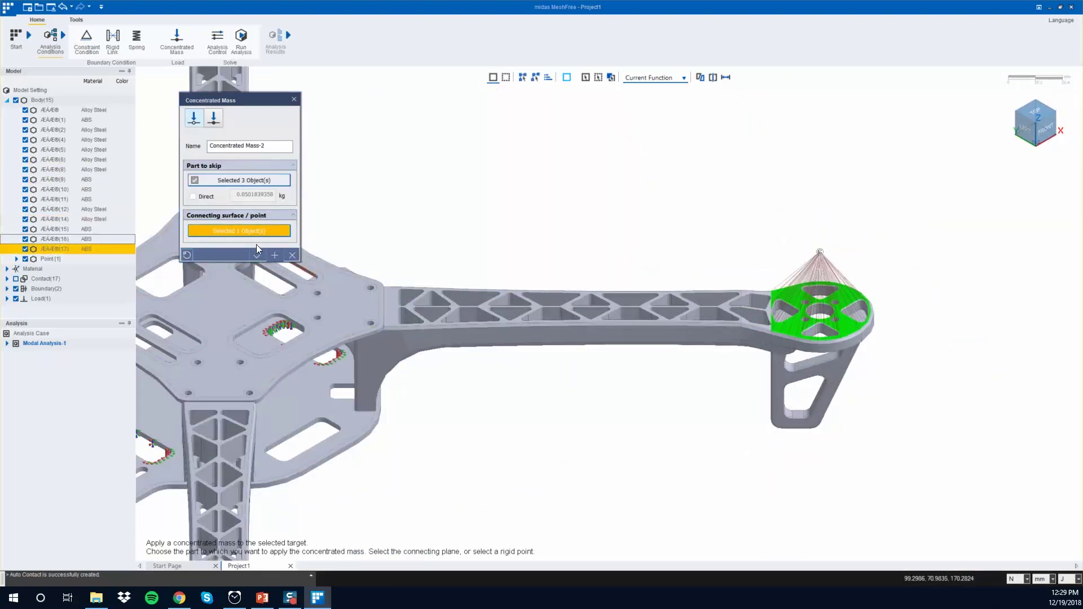
key("Return")
scroll(435, 351, "down", 4)
scroll(290, 438, "down", 3)
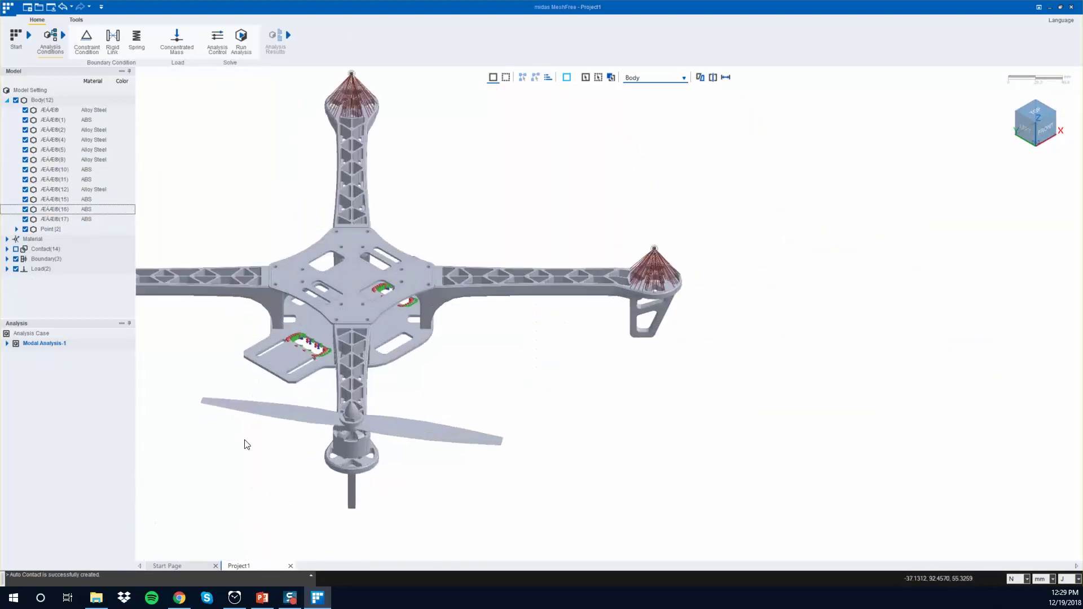
scroll(244, 442, "up", 3)
- Add the bottom-arm mass skipping propeller, nut and motor, linked to the bottom motor mount
left_click(176, 39)
left_click(466, 425)
left_click(368, 409)
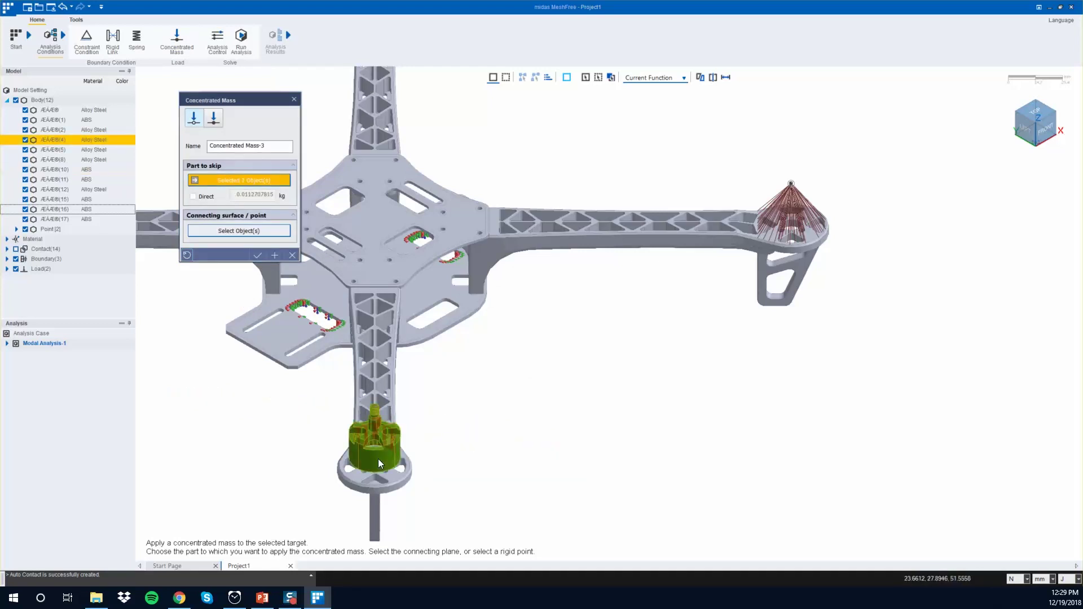
left_click(378, 459)
left_click(260, 229)
left_click(391, 476)
left_click(276, 256)
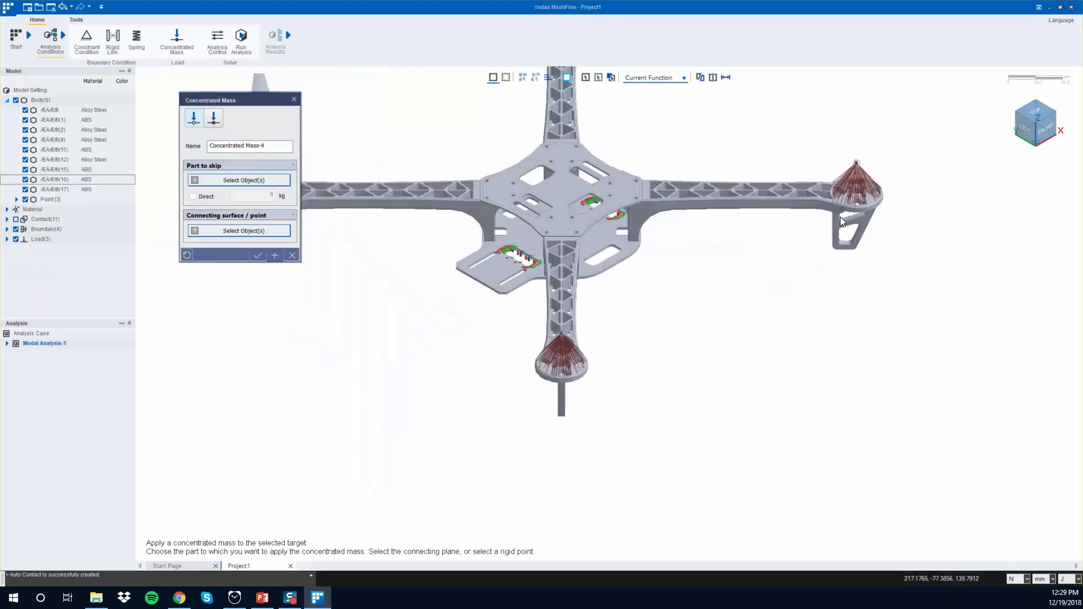
- Add the left-arm mass skipping nut, propeller and motor, linked to the left motor mount
scroll(435, 169, "up", 4)
left_click(277, 179)
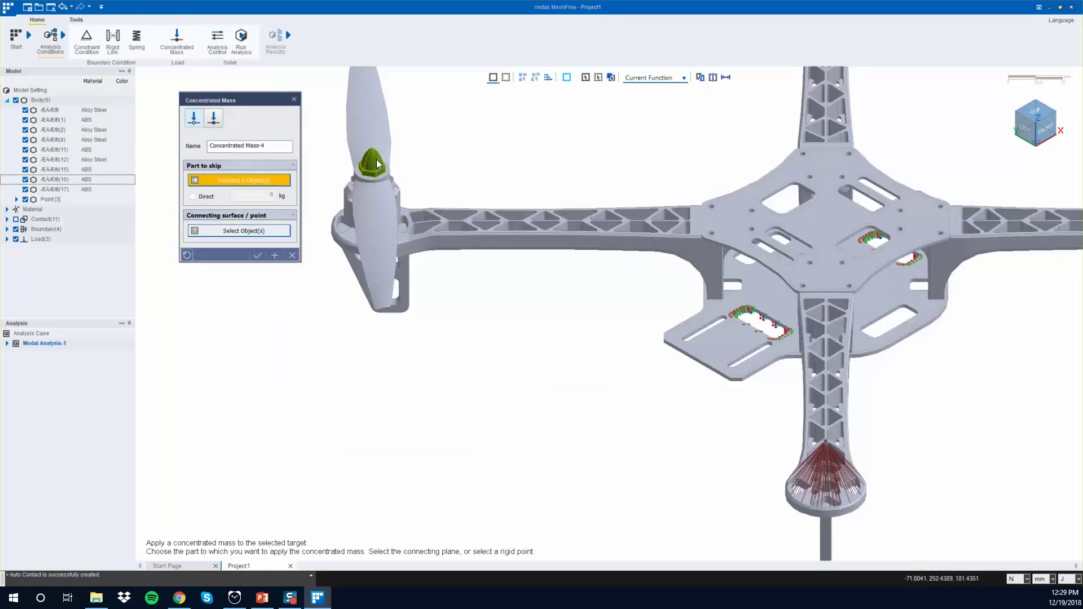
left_click(377, 159)
left_click(383, 215)
left_click(366, 187)
left_click(244, 230)
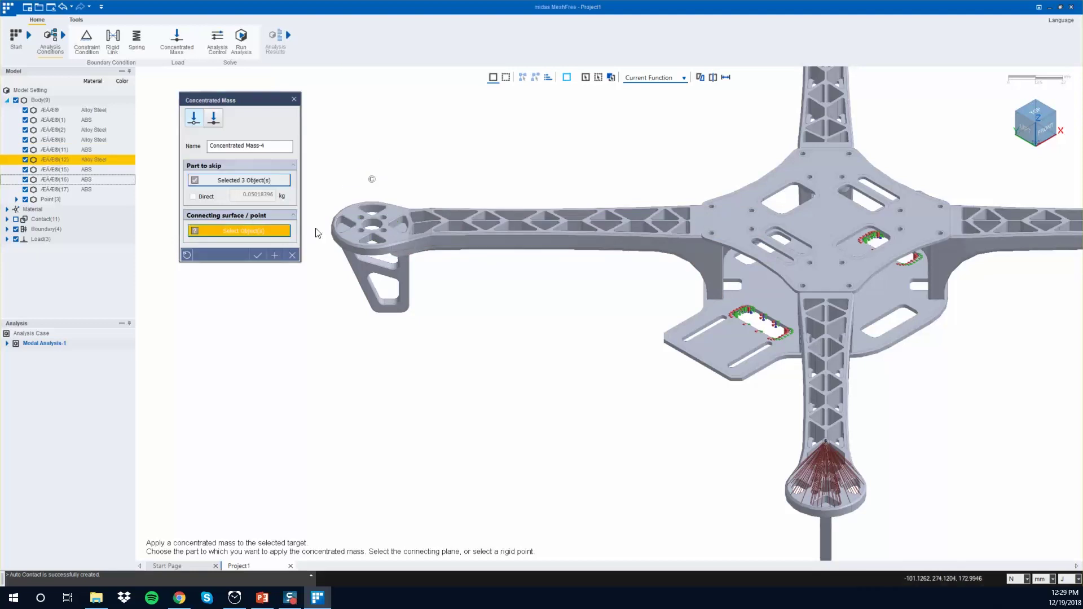
left_click(389, 233)
key("Return")
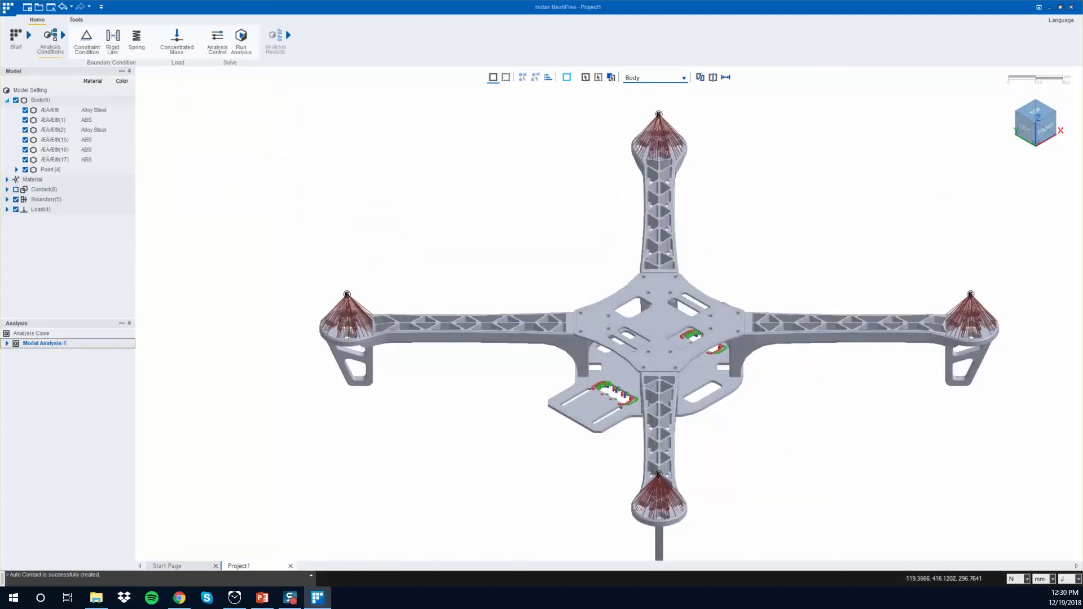
- Run Modal Analysis-1 and save the project as DRONE in the Desktop DRONE folder
left_click(237, 40)
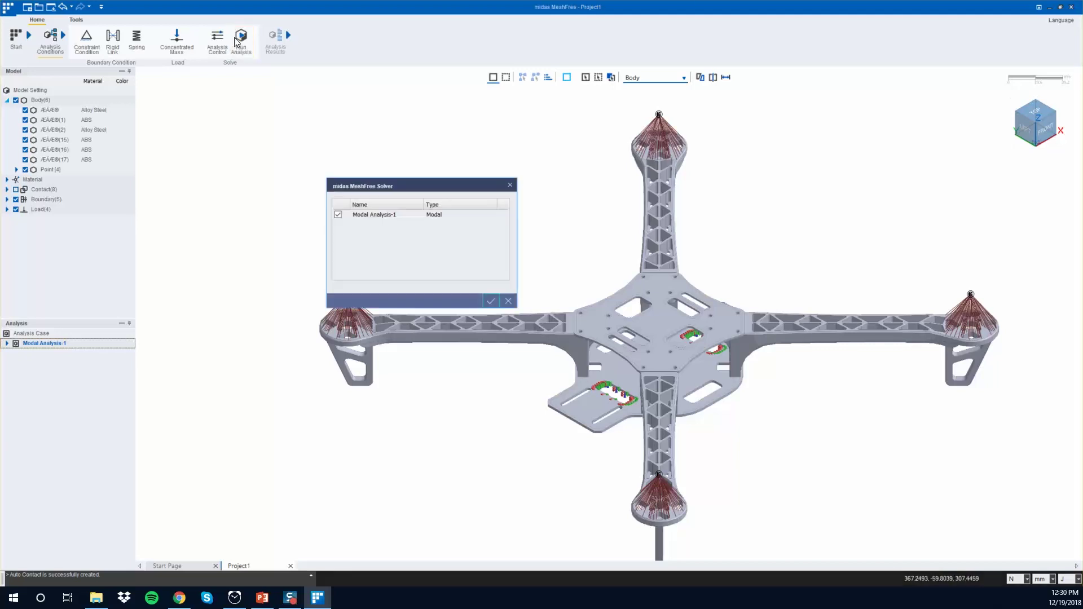
left_click(488, 299)
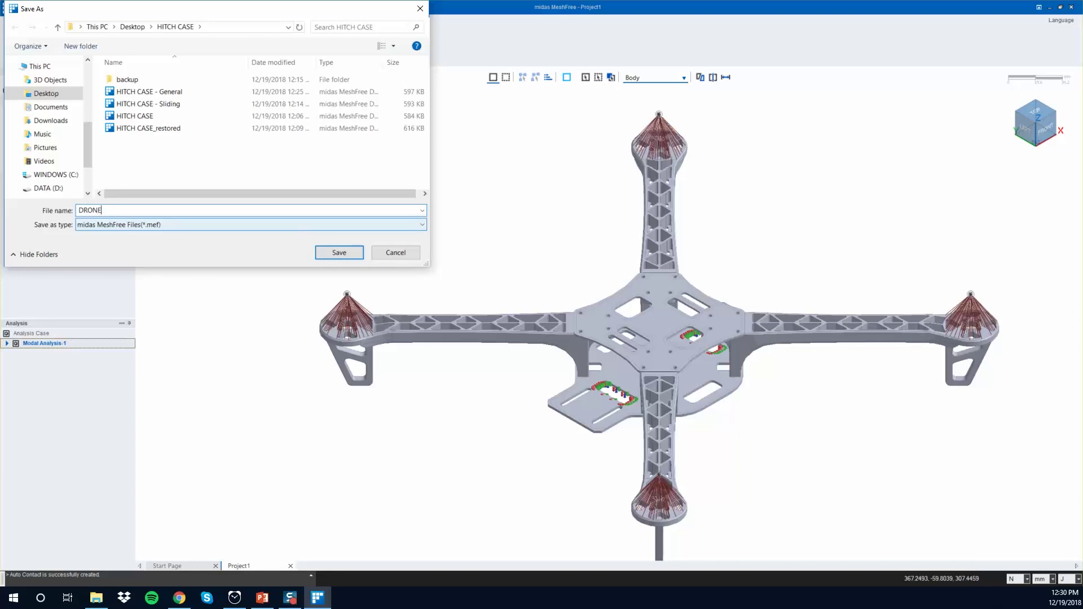
left_click(132, 27)
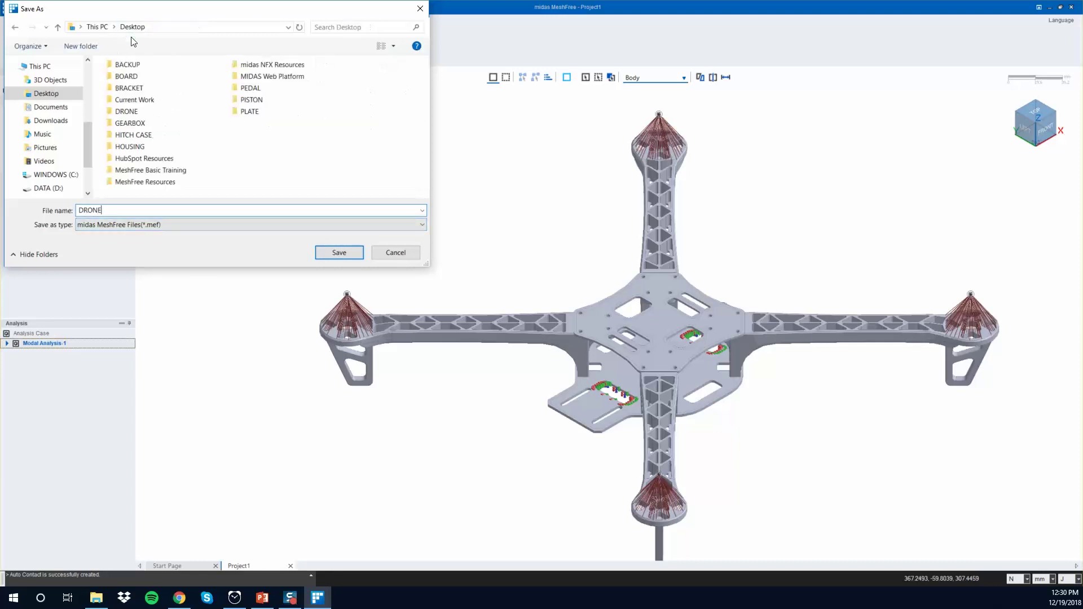
left_click(169, 111)
left_click(337, 253)
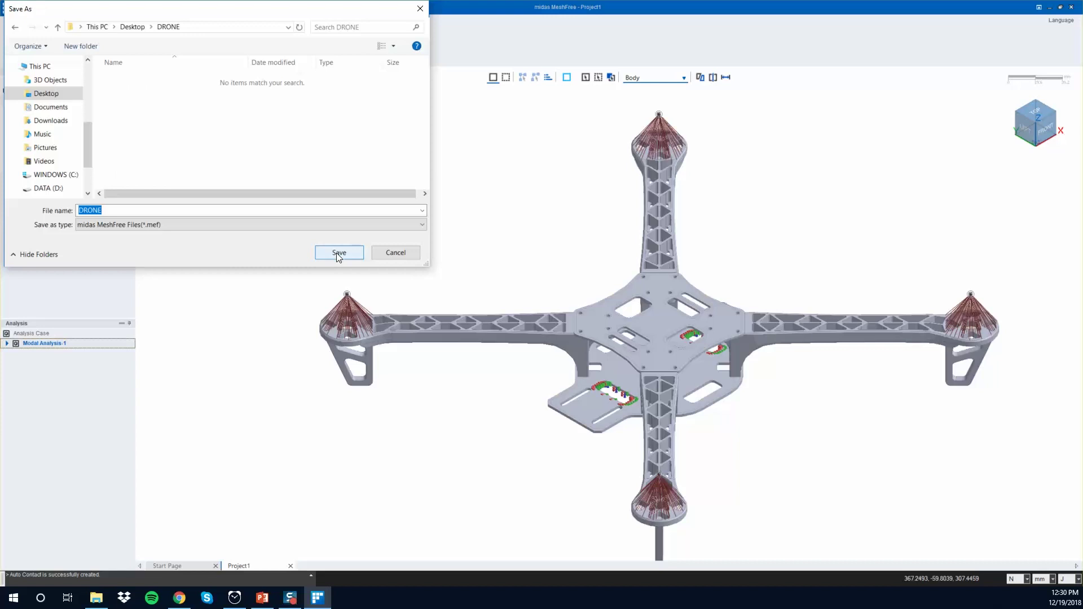
left_click(336, 253)
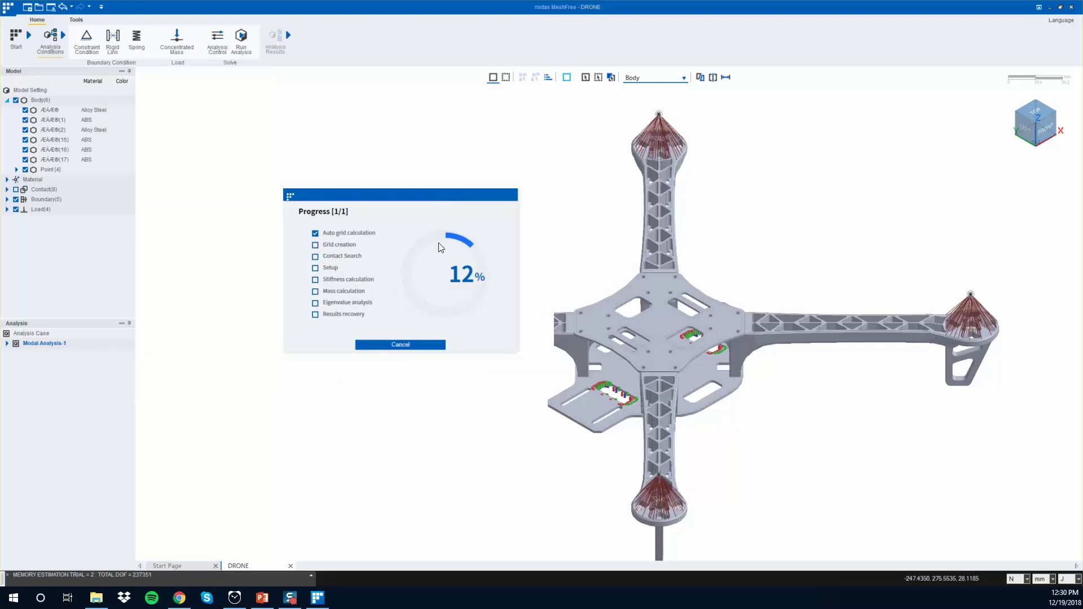
- Time the solve with a stopwatch, then put the stopwatch away
left_click(243, 595)
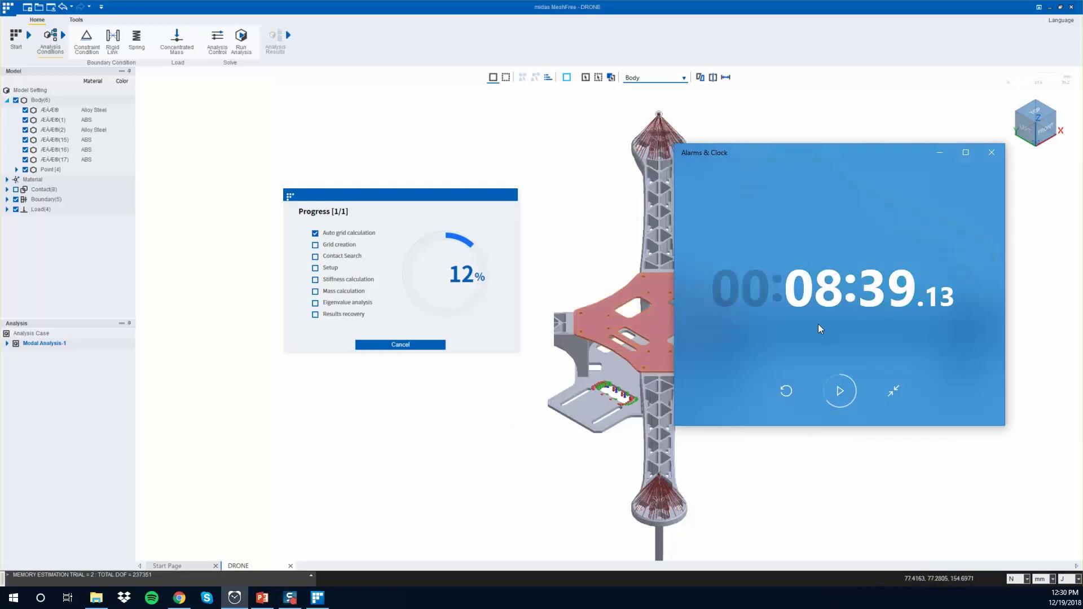
left_click(786, 391)
left_click(843, 393)
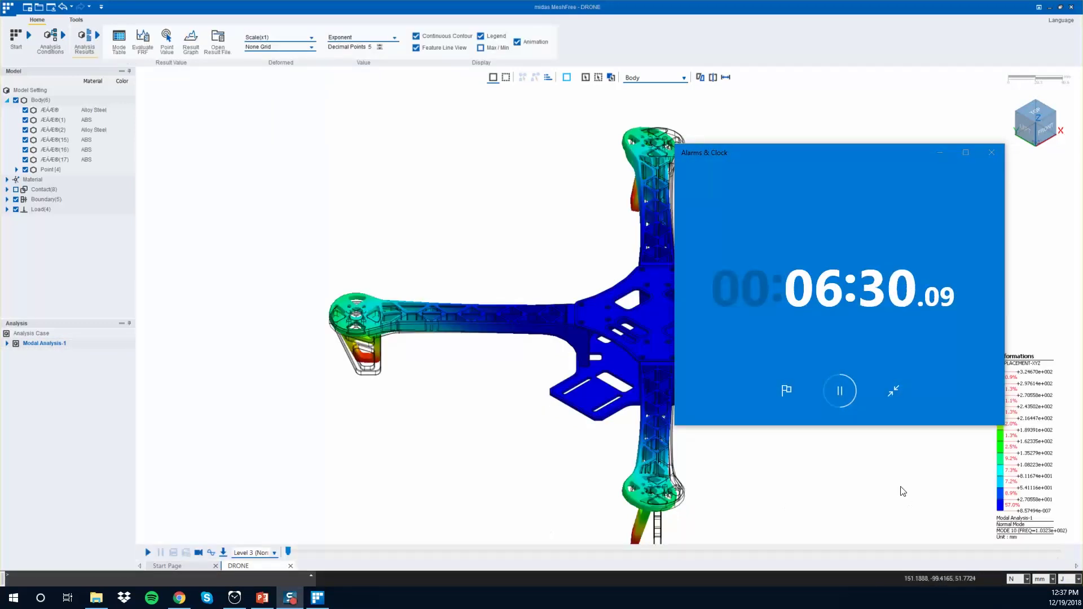
left_click(841, 394)
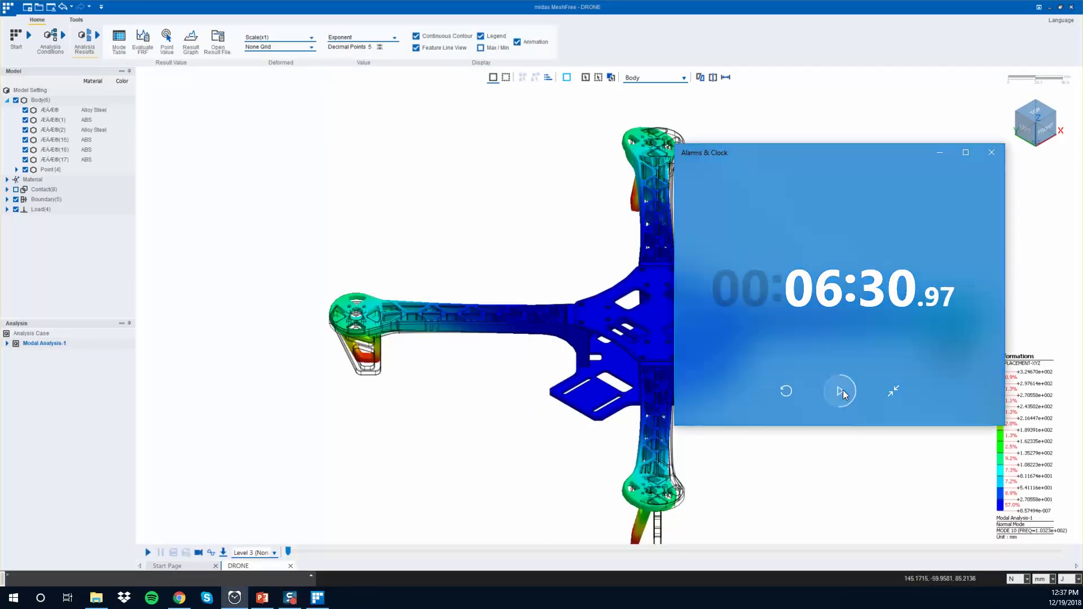
left_click(939, 153)
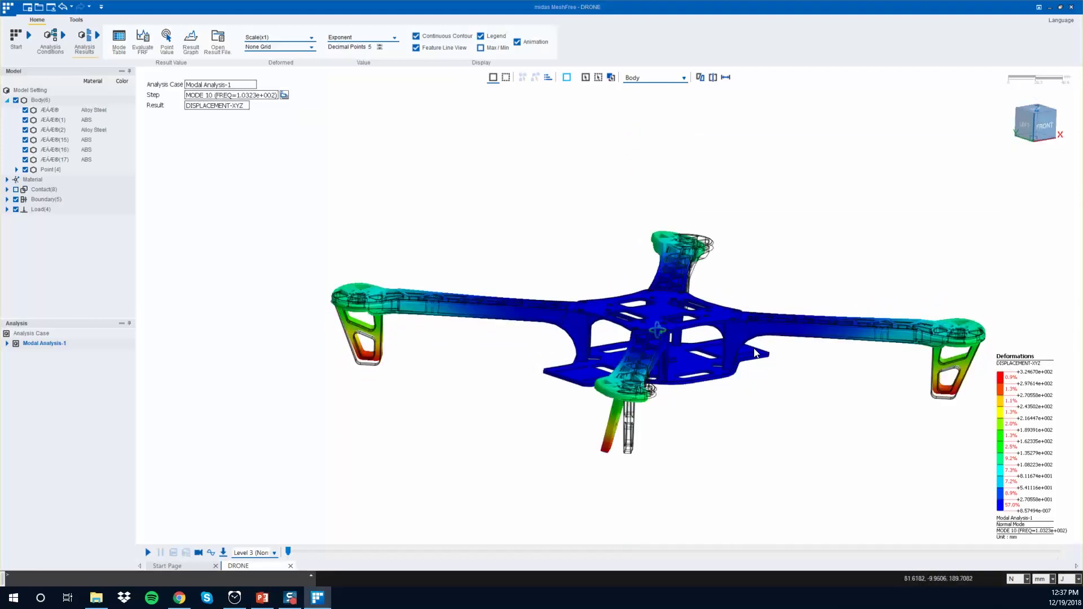
- View the MODE 1 and MODE 2 shapes, then bring up the Mode Table
left_click(254, 96)
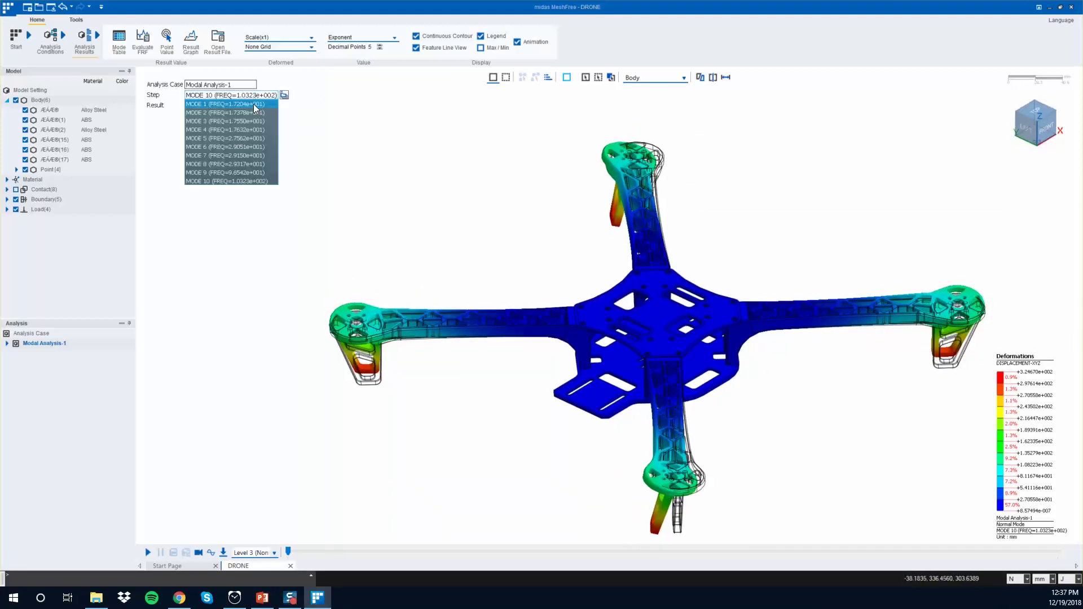
key("Return")
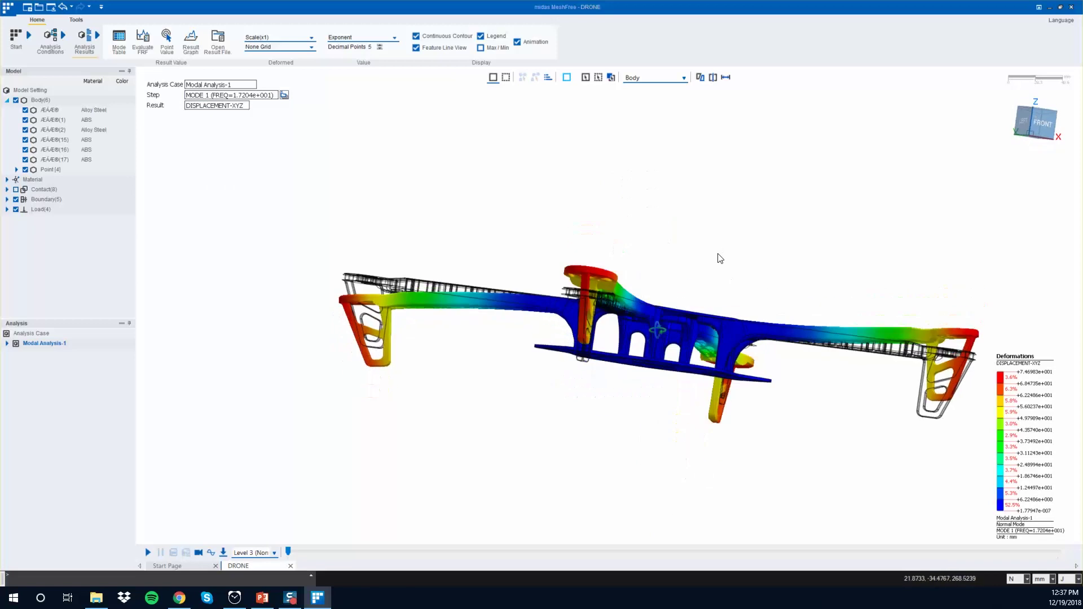
left_click(246, 96)
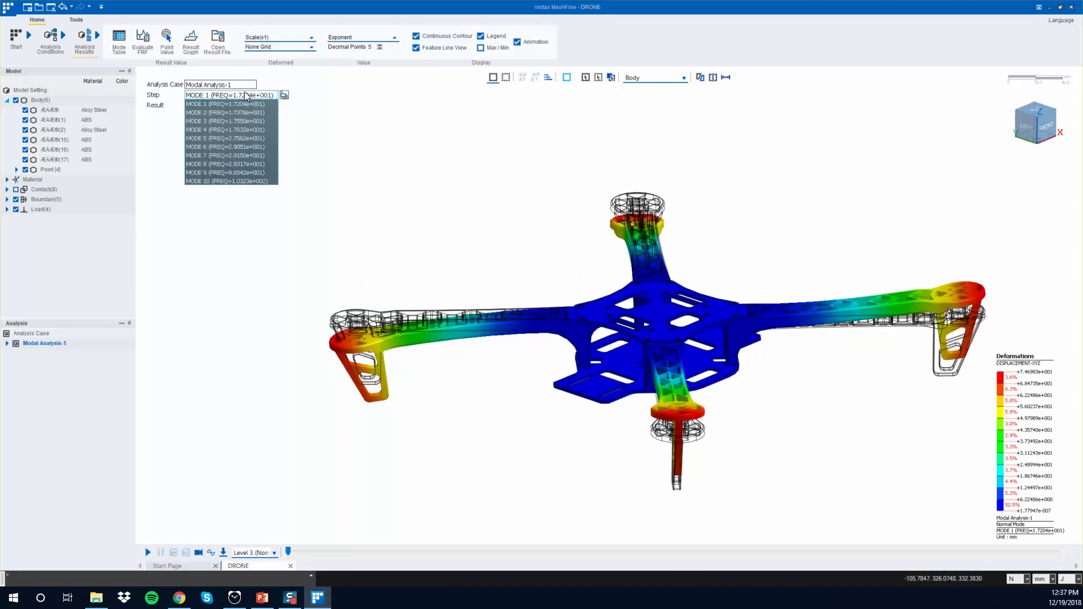
left_click(249, 110)
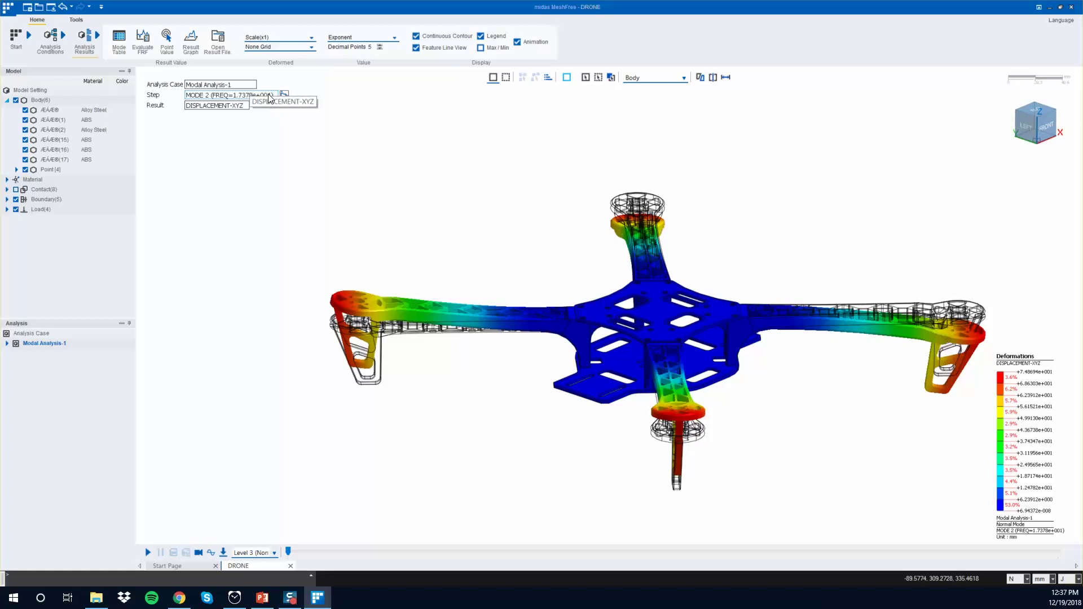
left_click(269, 97)
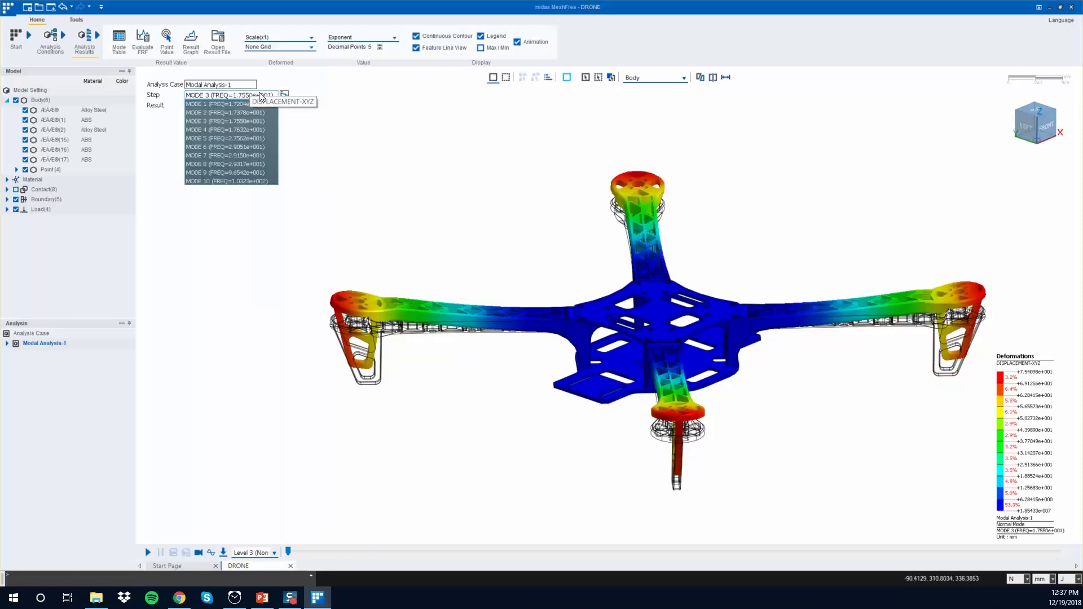
left_click(117, 46)
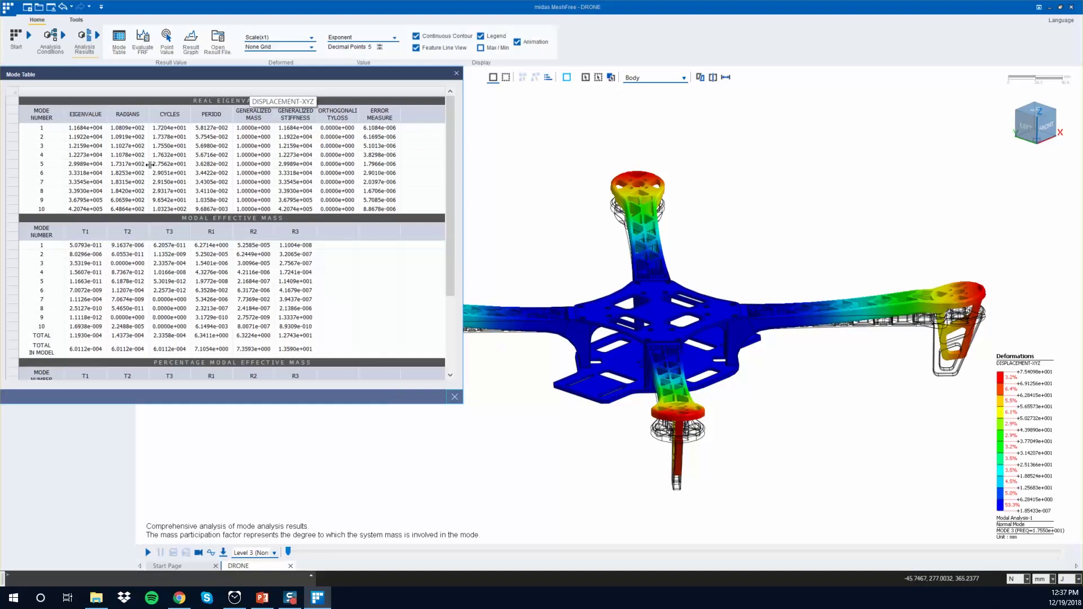
- Scroll through the mode results table, close it, and orbit the drone to a side view
scroll(102, 197, "down", 1)
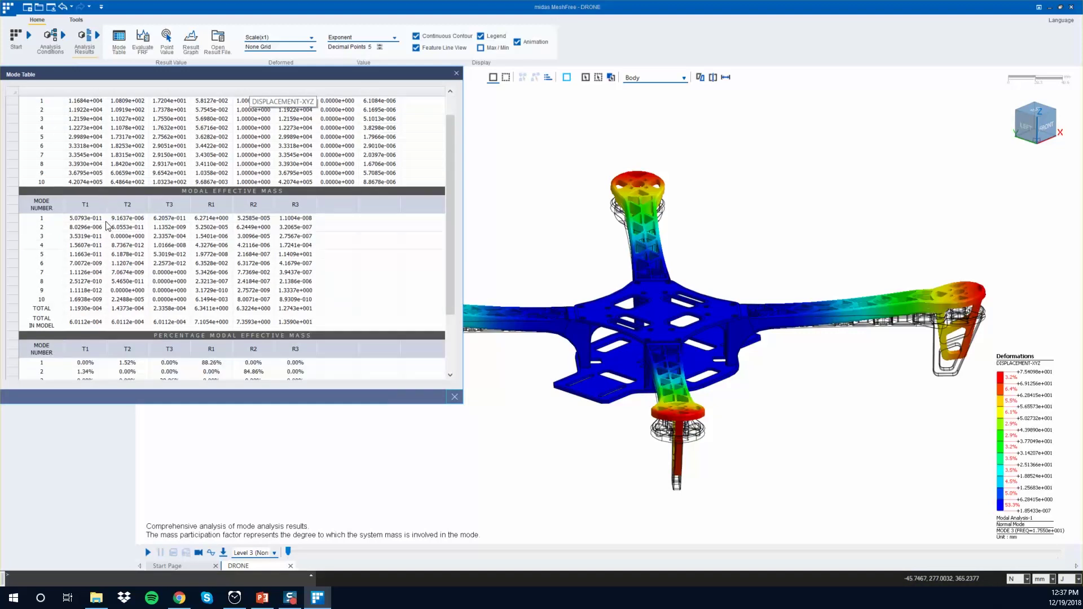
scroll(346, 331, "down", 3)
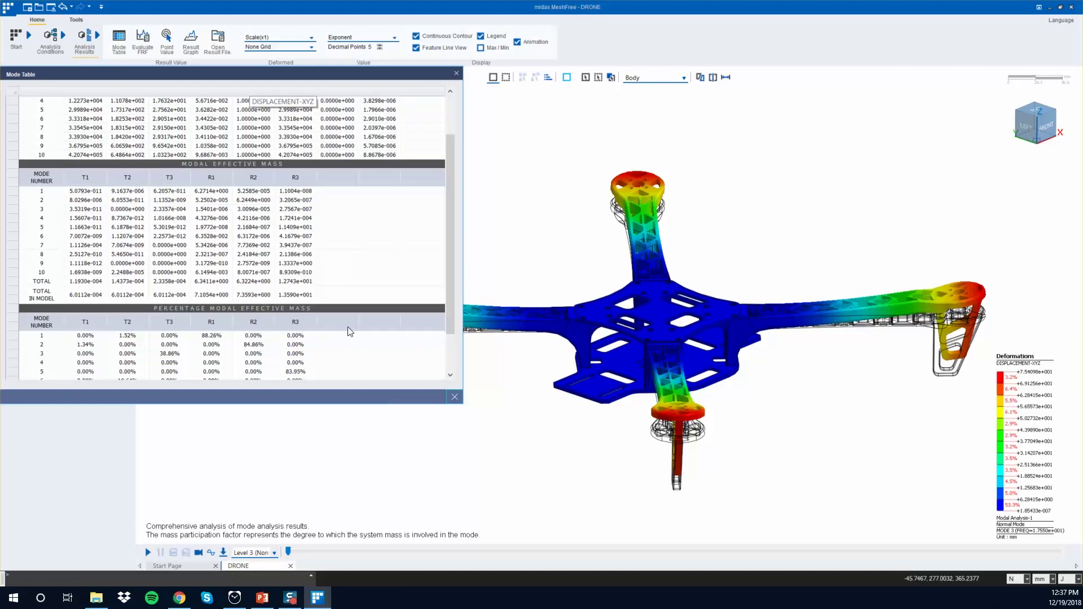
left_click(457, 398)
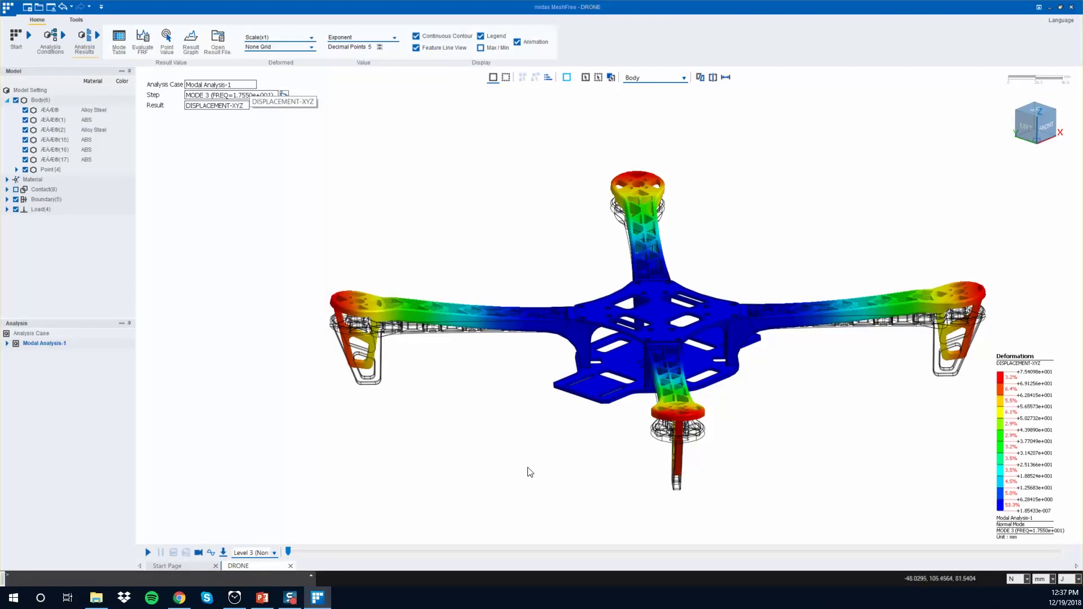
middle_click_drag(527, 471, 743, 404)
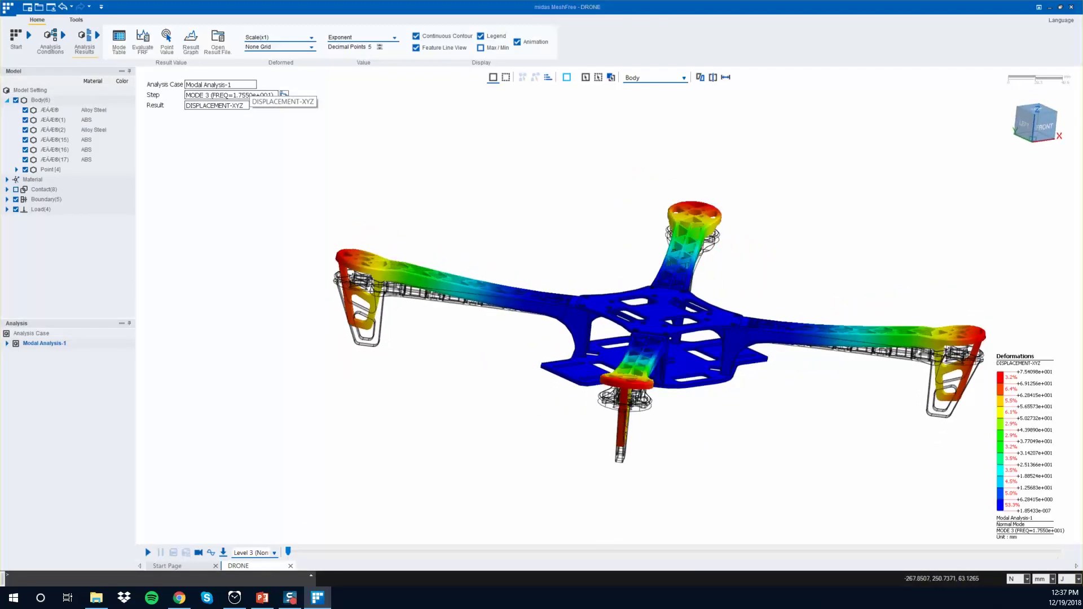
- Shut the DRONE project and exit midas MeshFree
left_click(53, 120)
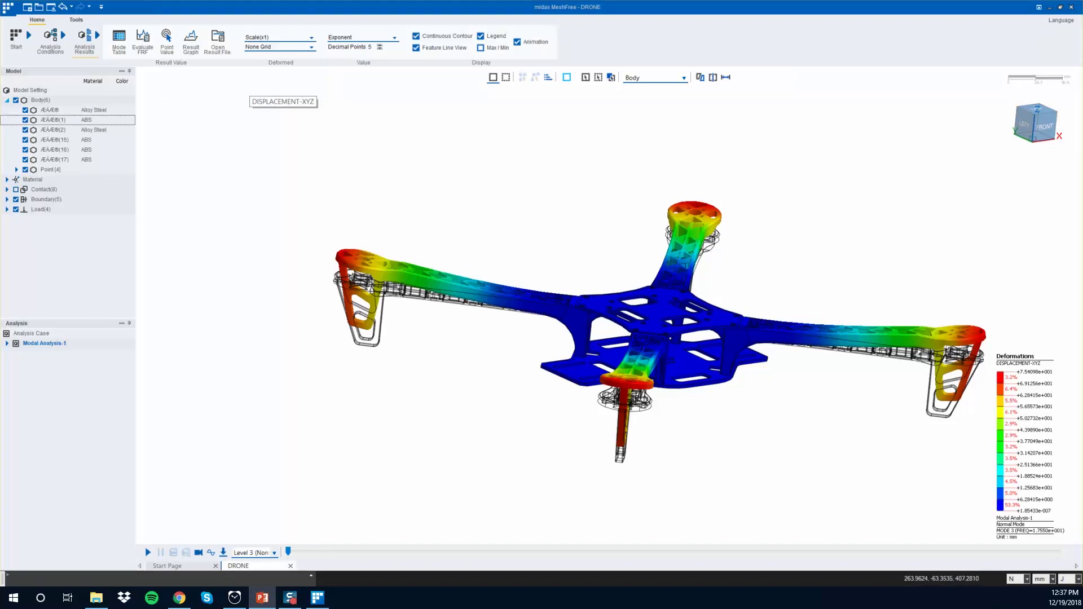
left_click(8, 7)
key("Escape")
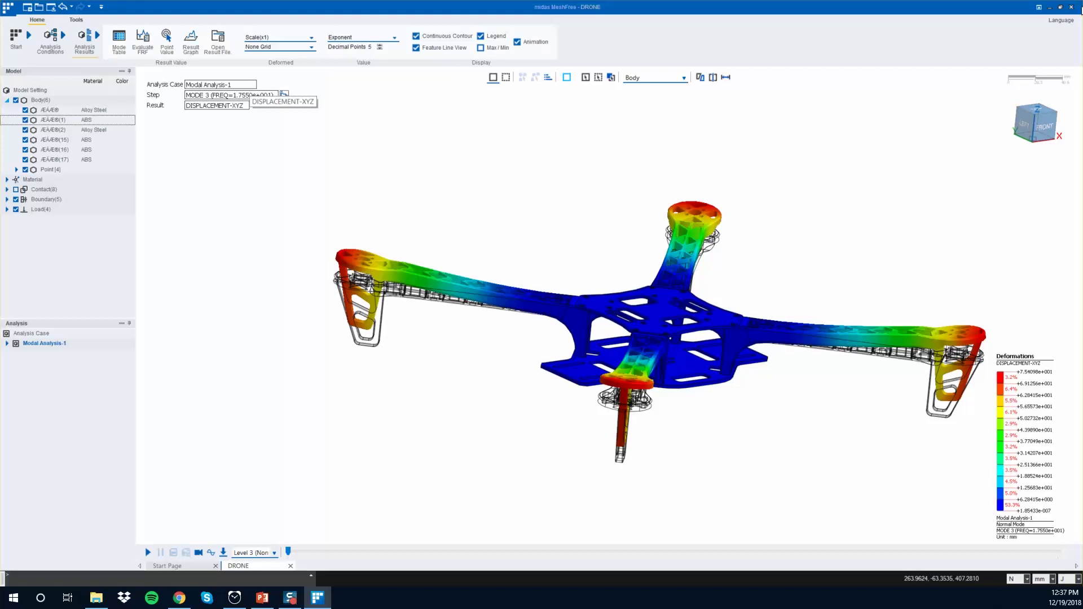
left_click(1070, 8)
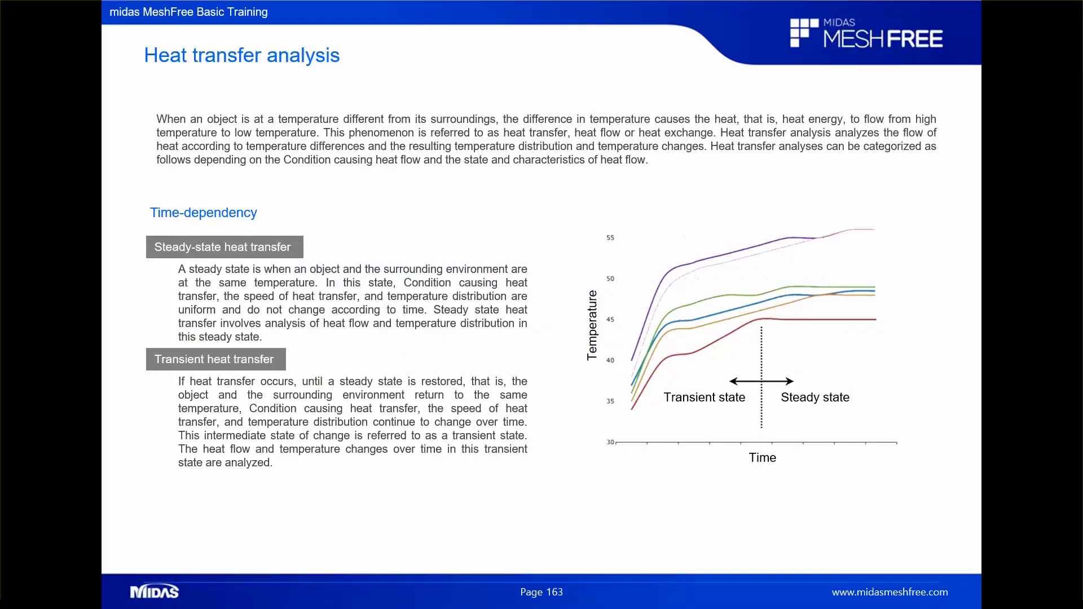
- Advance the slides through heat transfer and thermal stress theory to the Piston STEP 00 example
key("Right")
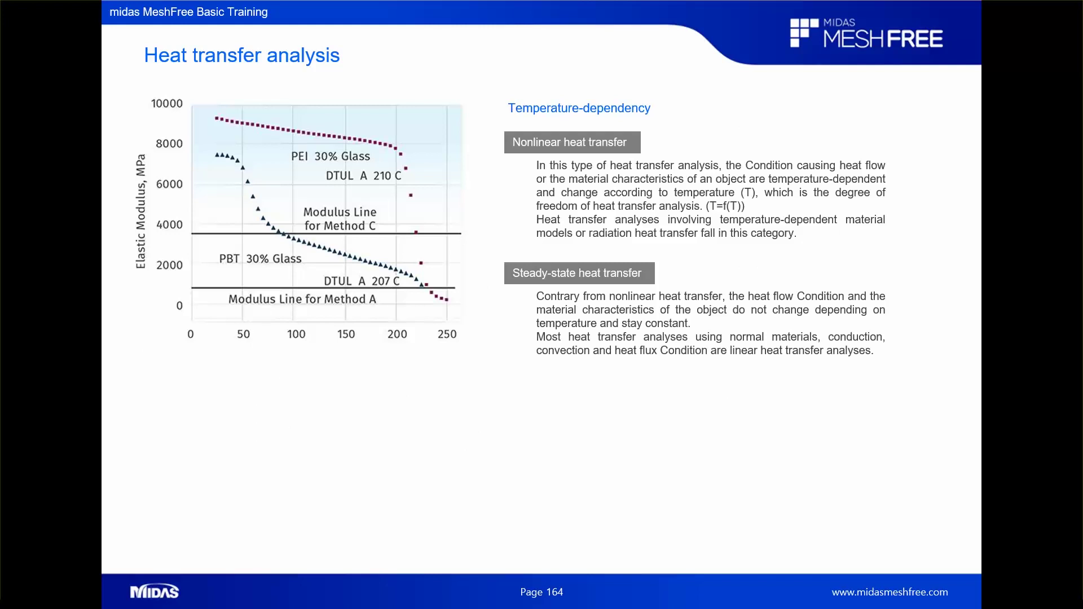
key("Right")
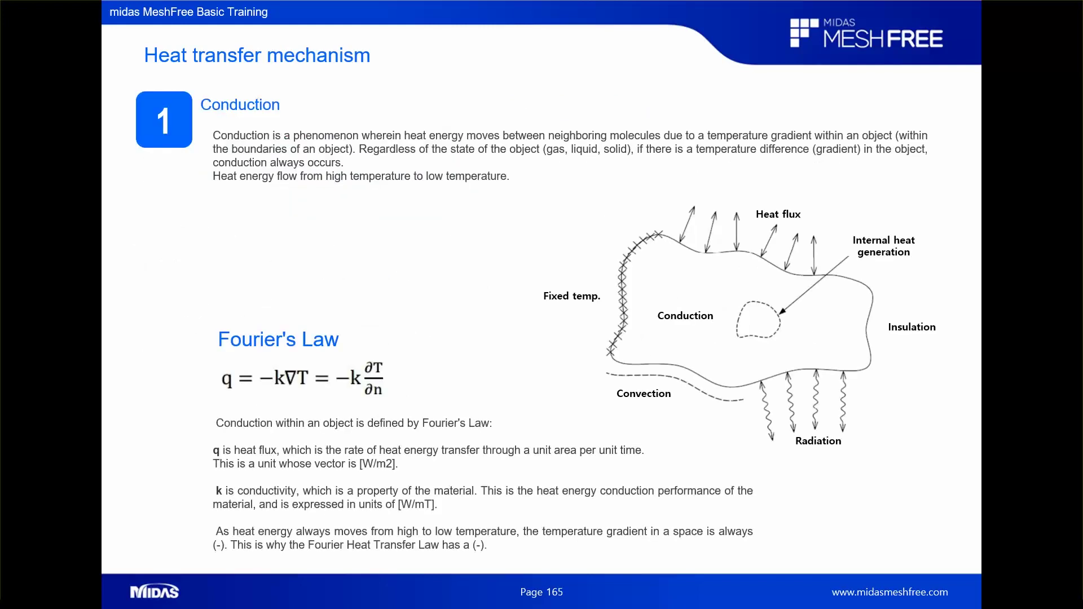
key("Right")
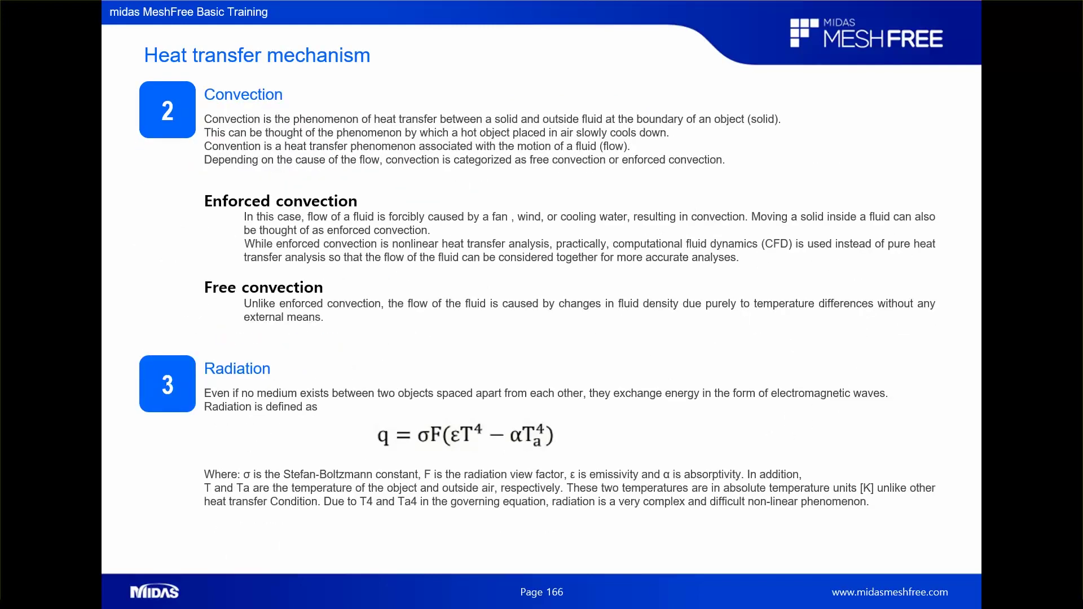
key("Right")
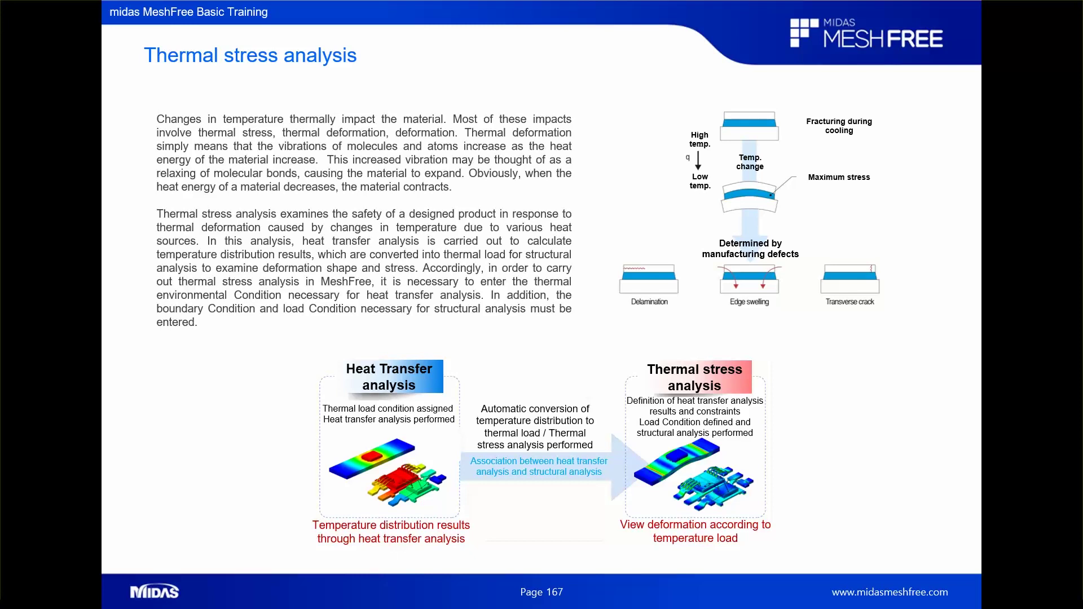
key("Right")
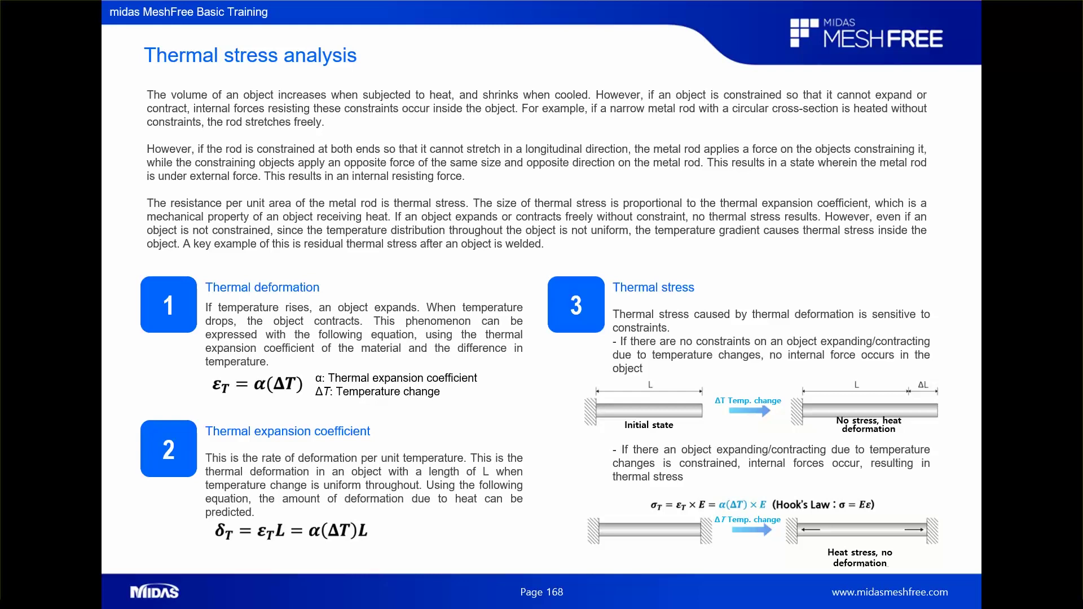
key("Right")
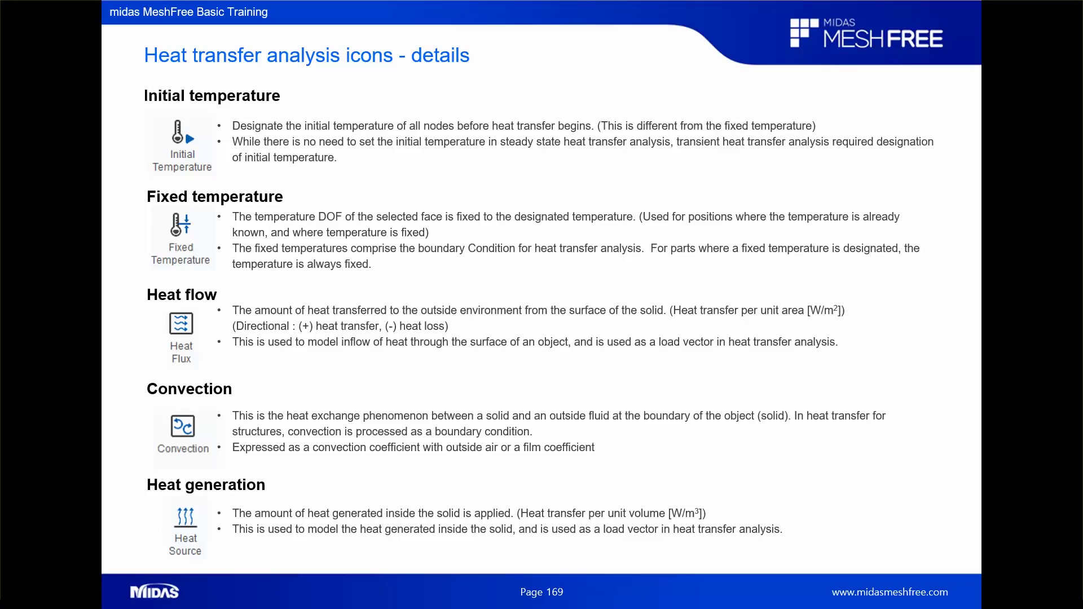
key("Right")
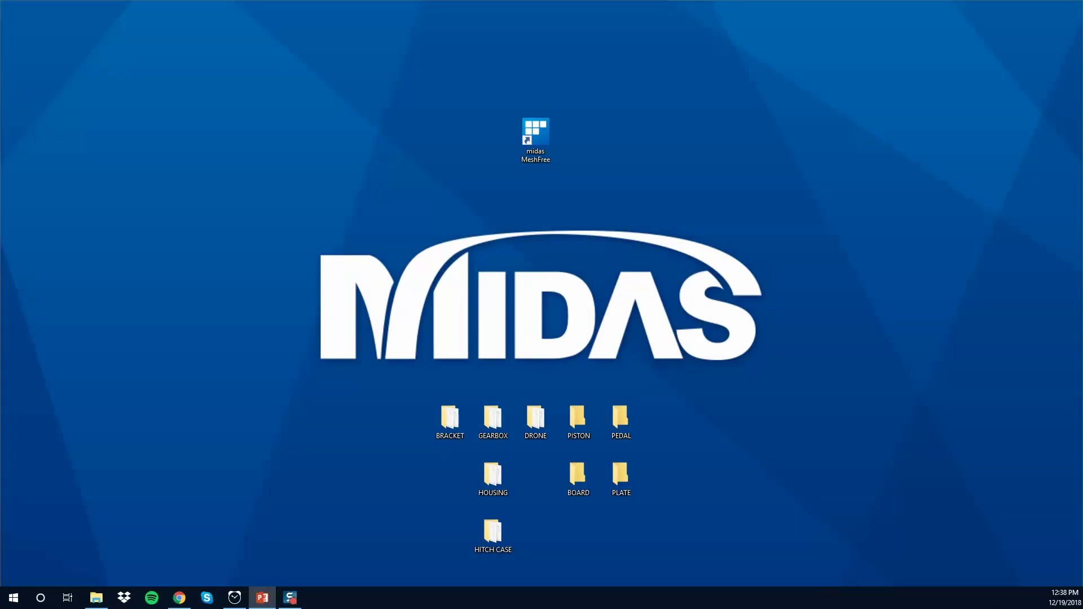
- Launch MeshFree, start a new project, and add a Heat Transfer Analysis-1 case
left_click(541, 123)
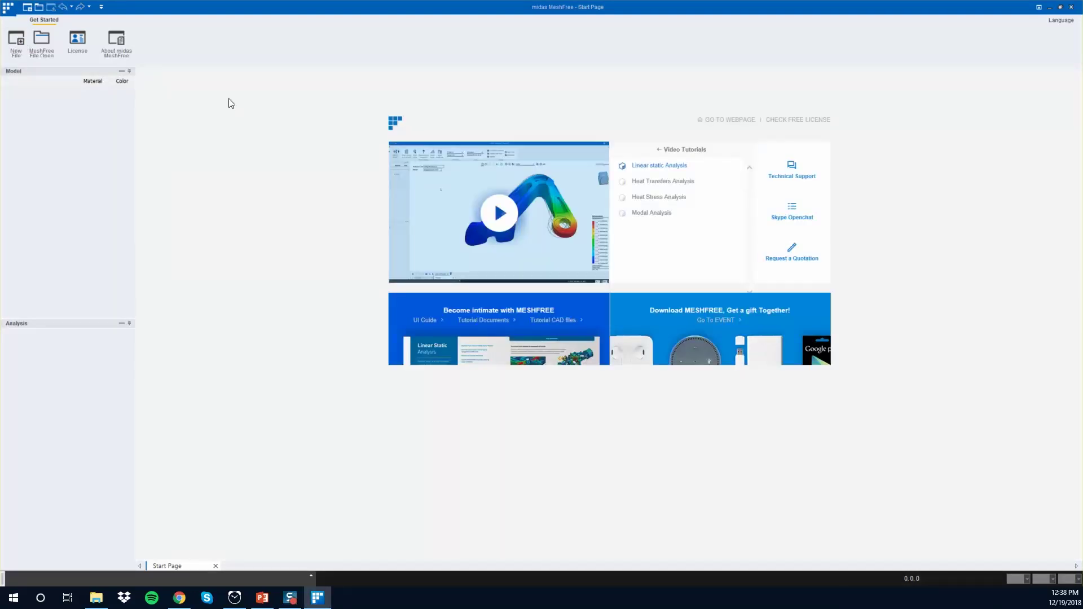
left_click(262, 598)
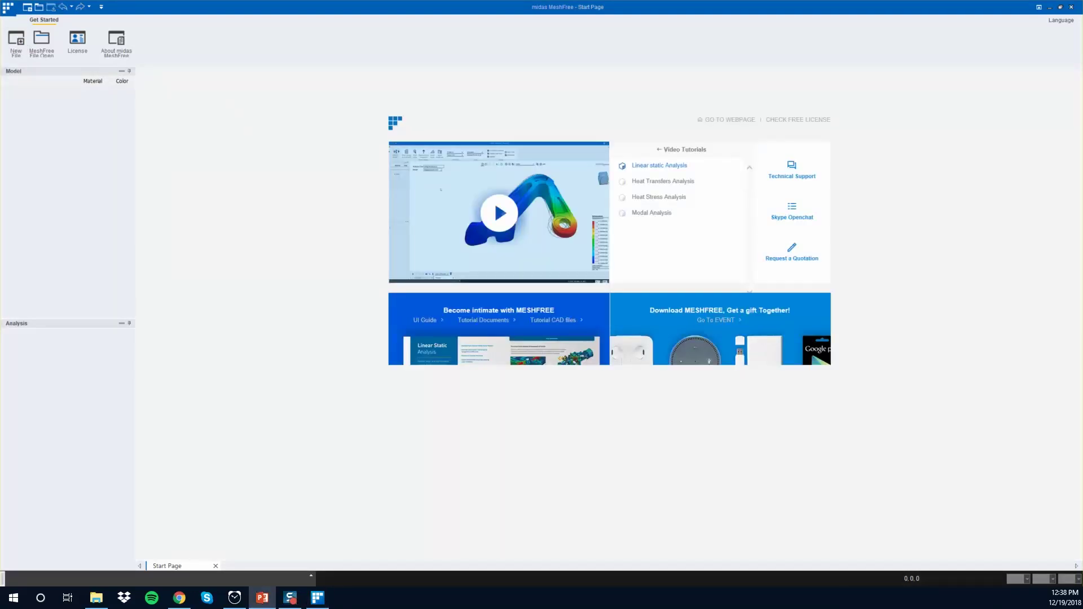
key("ctrl+n")
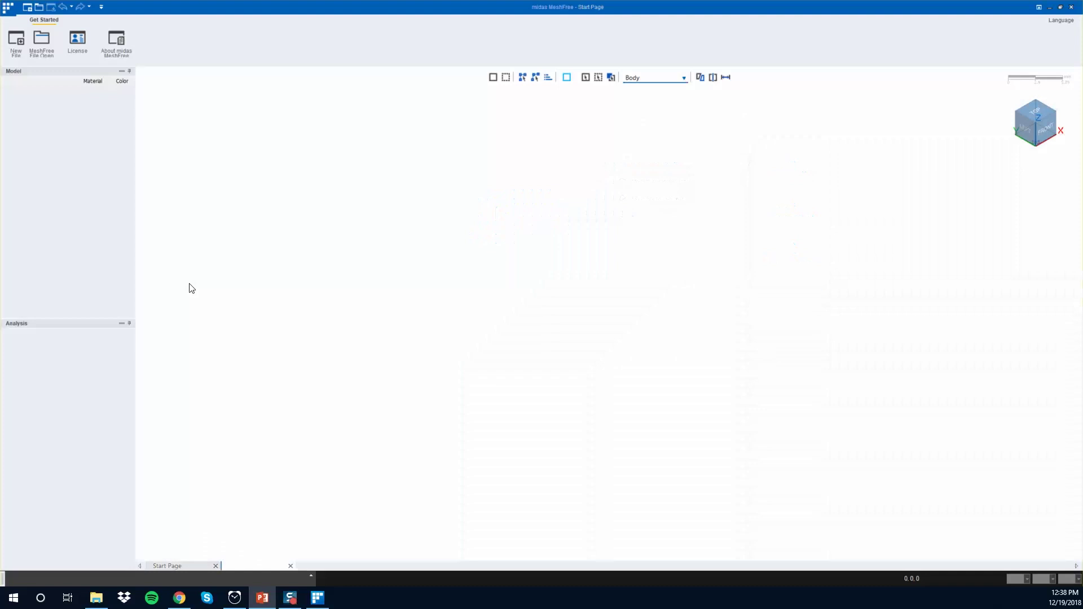
left_click(22, 45)
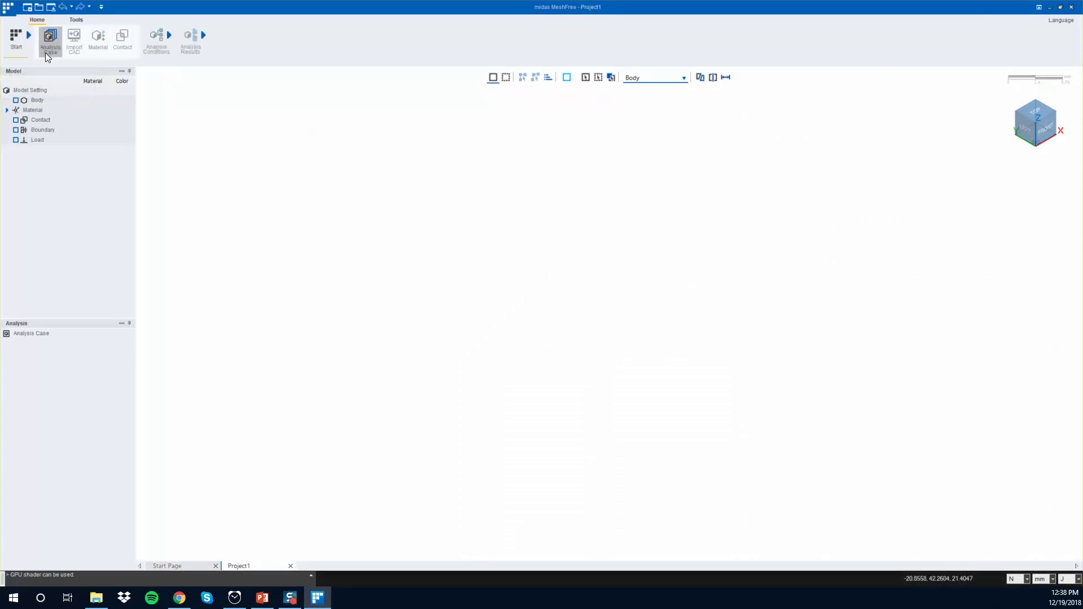
left_click(45, 53)
left_click(268, 189)
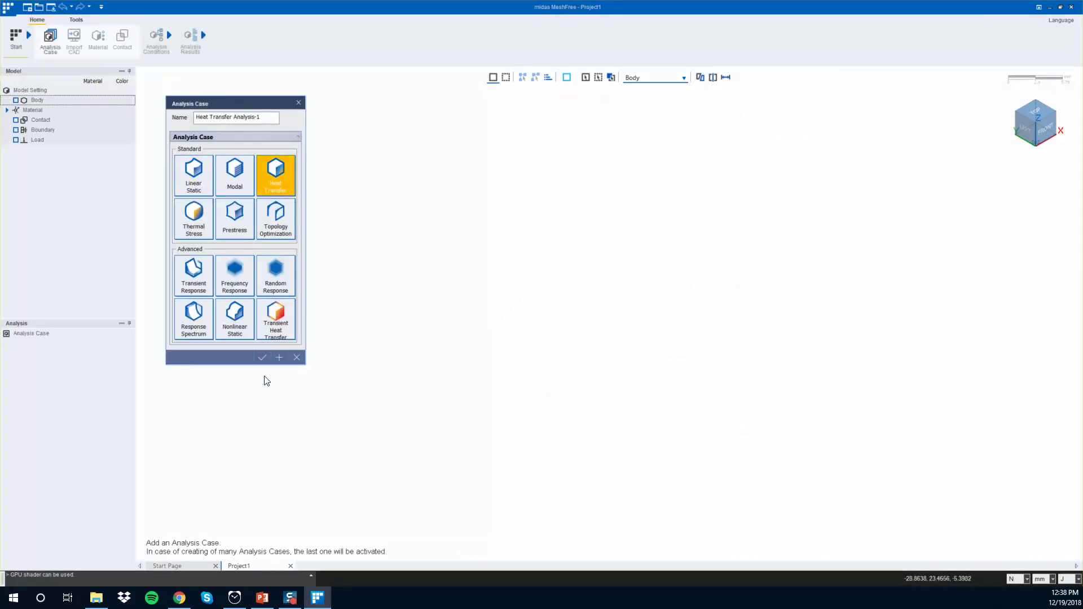
left_click(262, 357)
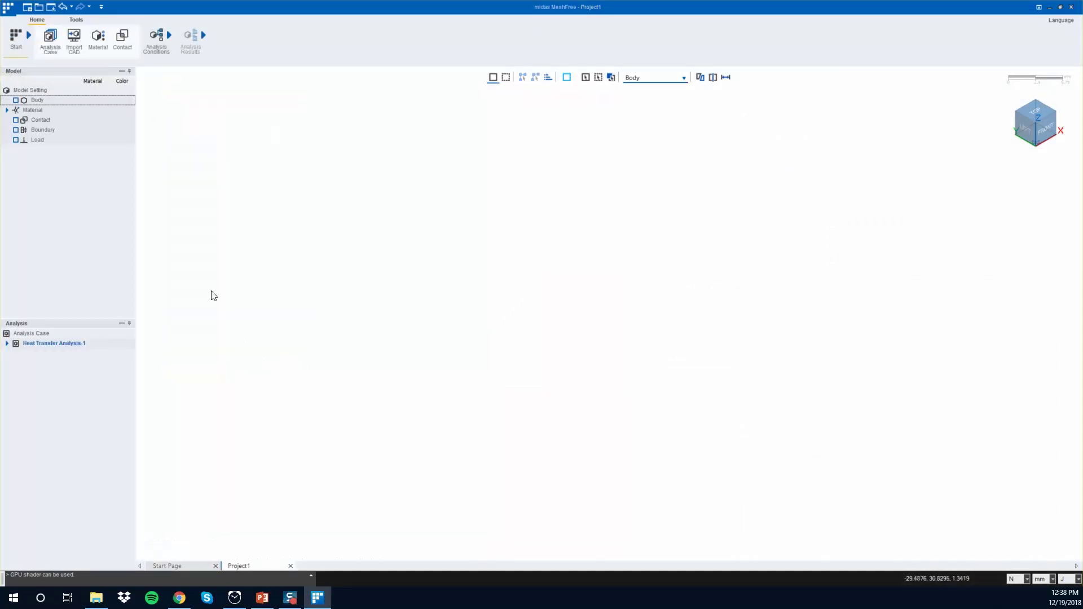
- Import piston.X_T from the 05_Heat transfer analysis folder
left_click(66, 41)
left_click(614, 175)
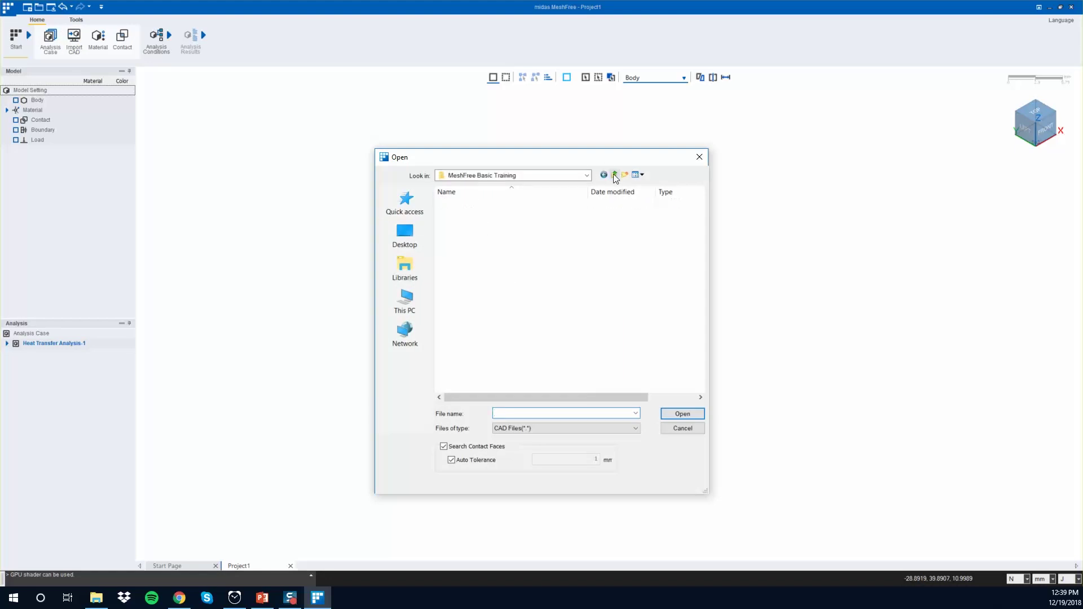
double_click(514, 259)
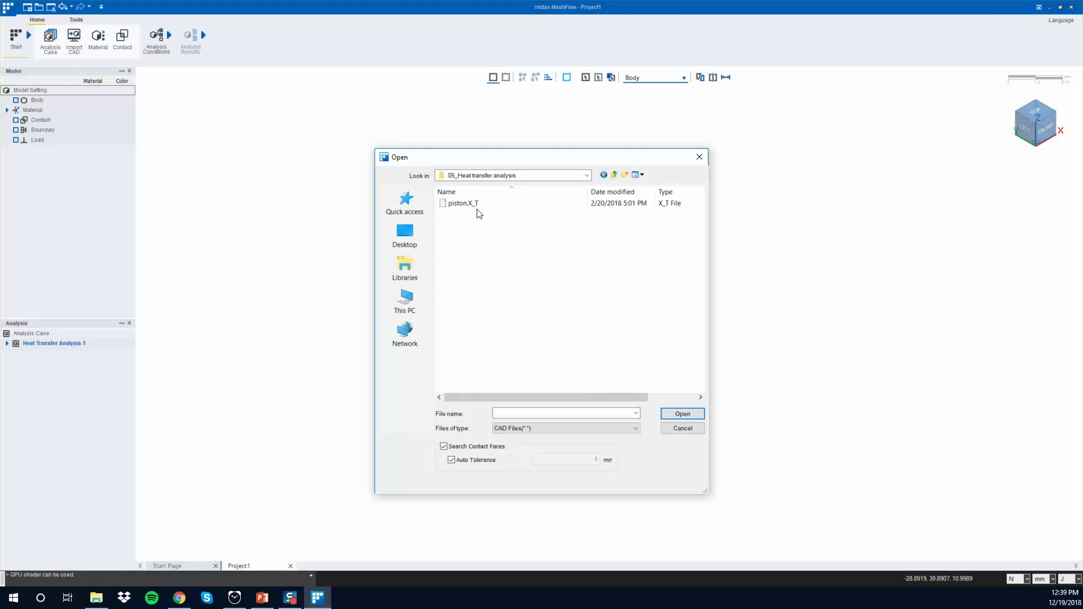
left_click(473, 204)
left_click(665, 415)
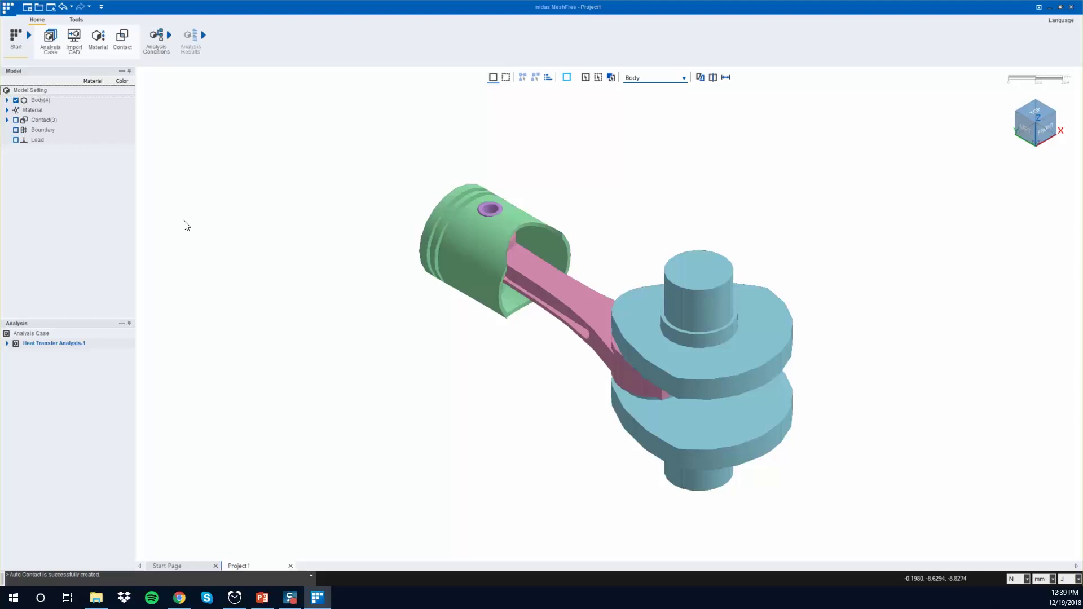
- Assign Alloy Steel to the head, then to the shaft, crank and arm together
left_click(97, 38)
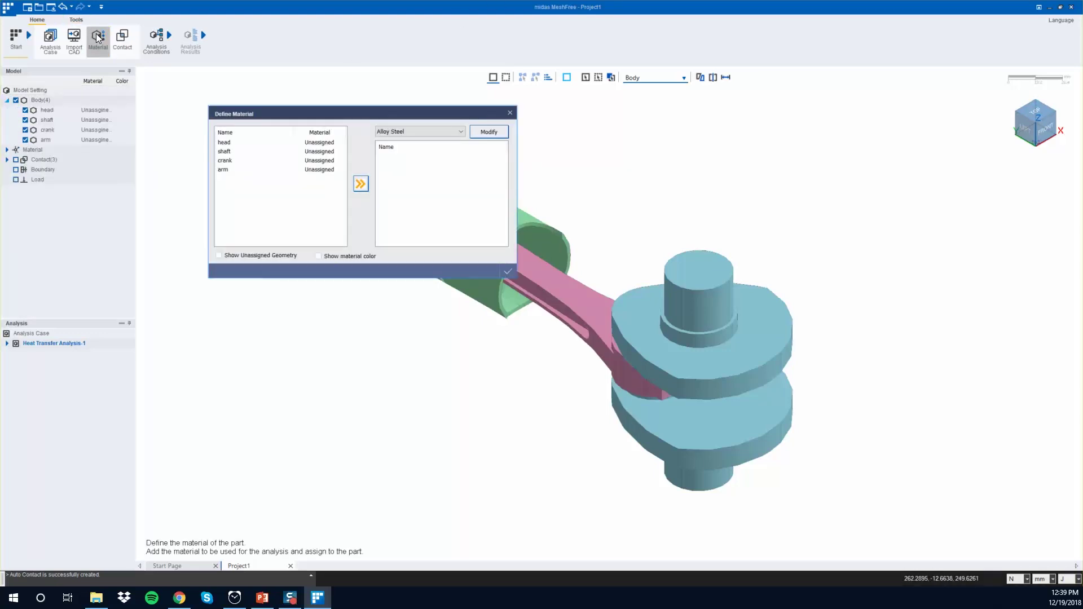
left_click(287, 143)
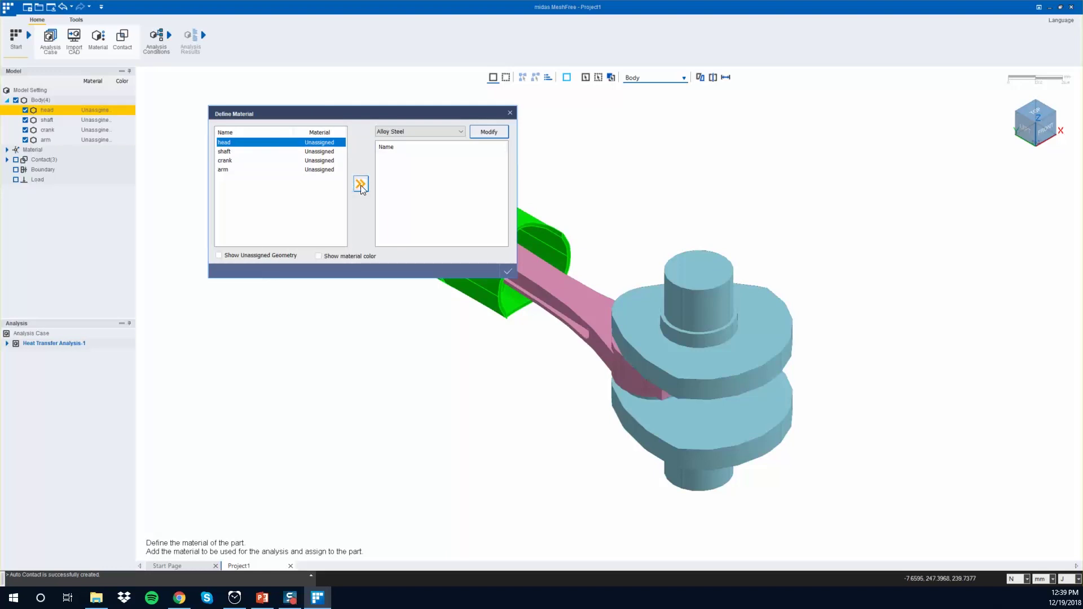
left_click(361, 185)
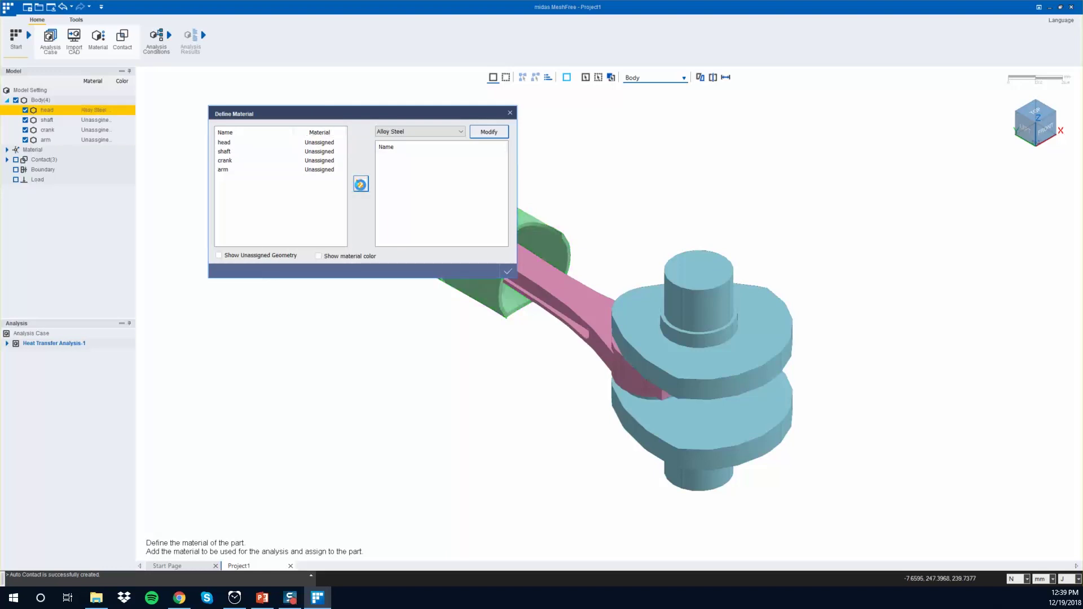
left_click(252, 151)
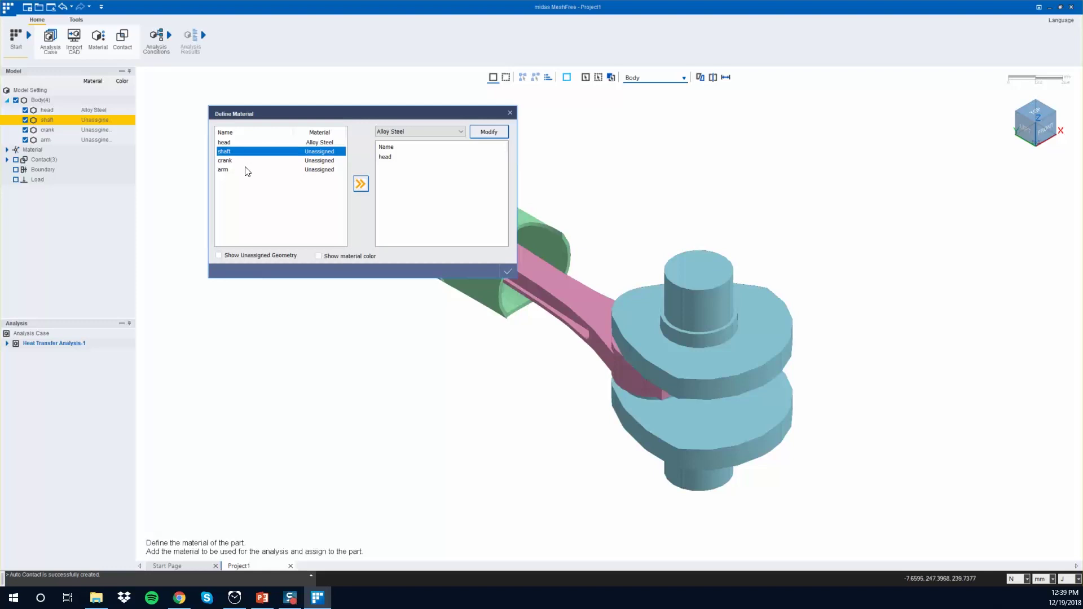
left_click(246, 170, "ctrl")
left_click(244, 159, "ctrl")
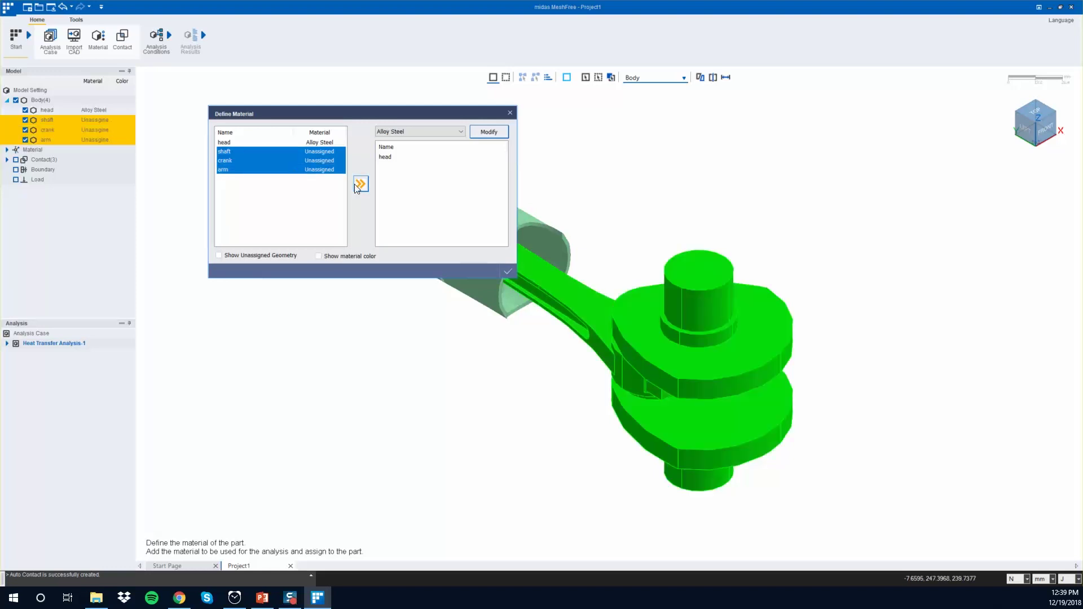
left_click(361, 184)
left_click(507, 271)
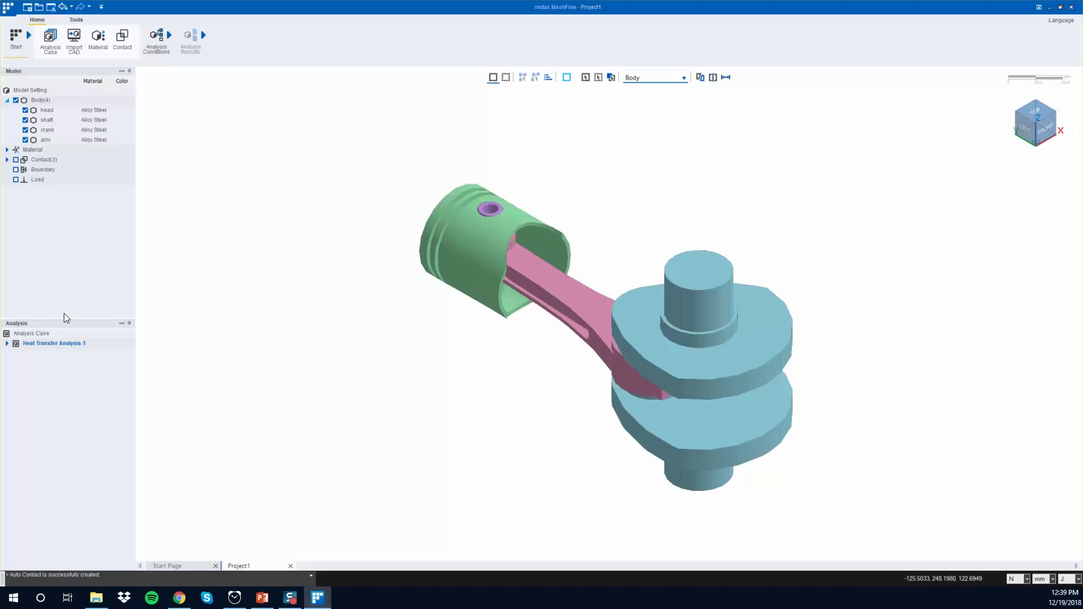
mouse_move(384, 258)
middle_mouse_down()
mouse_move(385, 324)
mouse_move(450, 331)
middle_mouse_up()
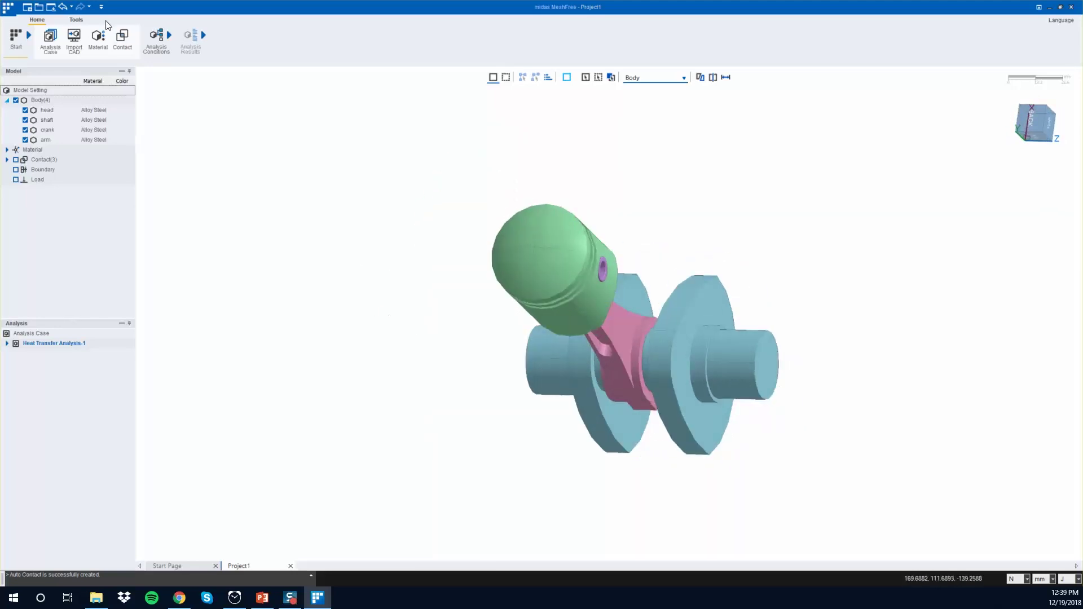
- Apply a 200 °C fixed temperature to the four quadrant faces of the piston top
left_click(156, 40)
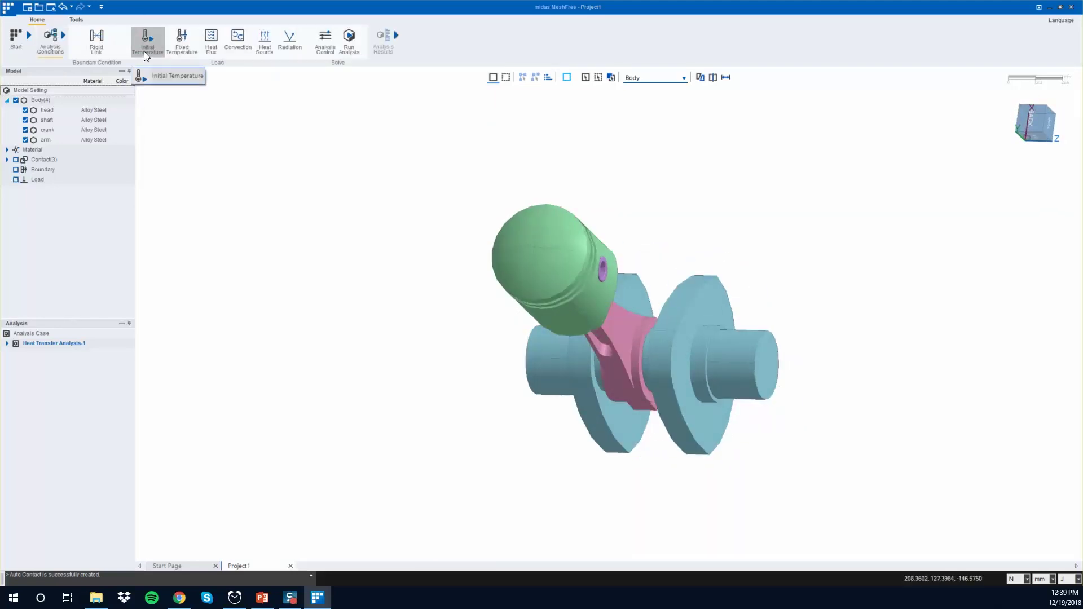
left_click(181, 40)
left_click(539, 239)
left_click(527, 232)
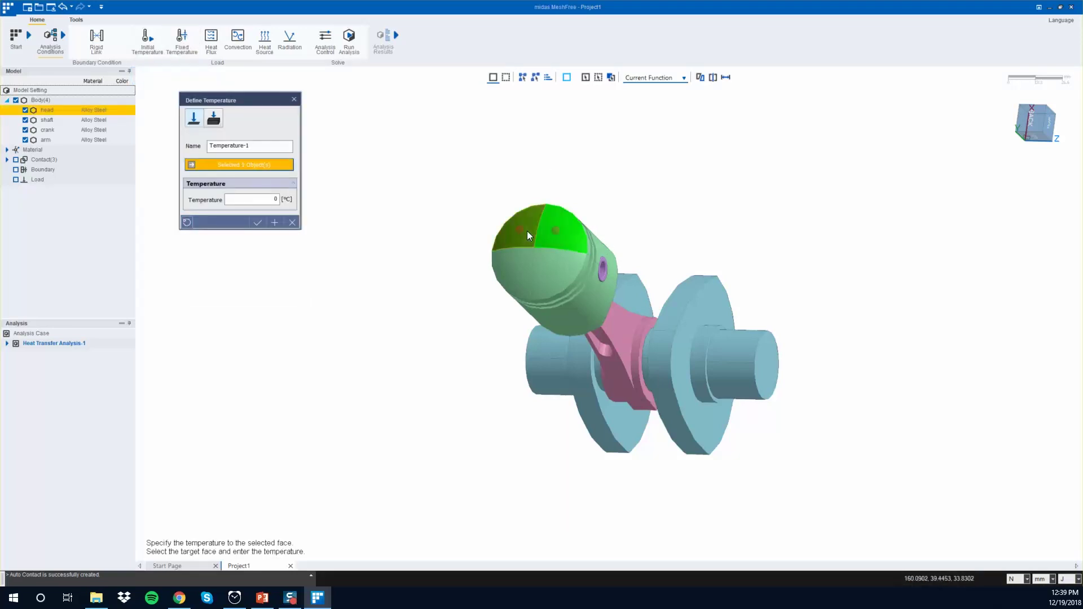
left_click(522, 267)
left_click(559, 266)
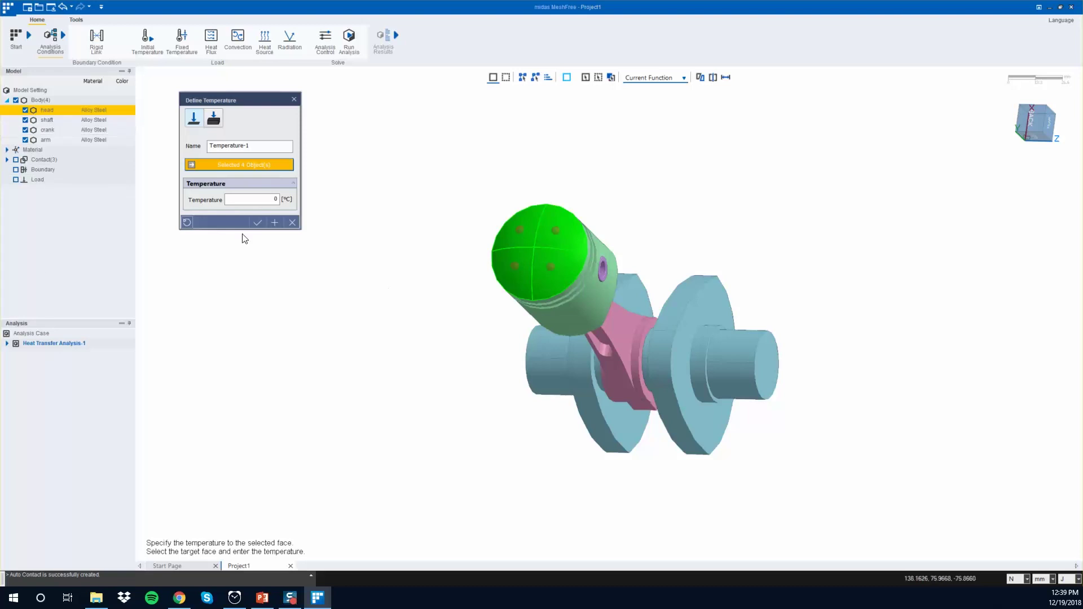
left_click(273, 199)
type("2")
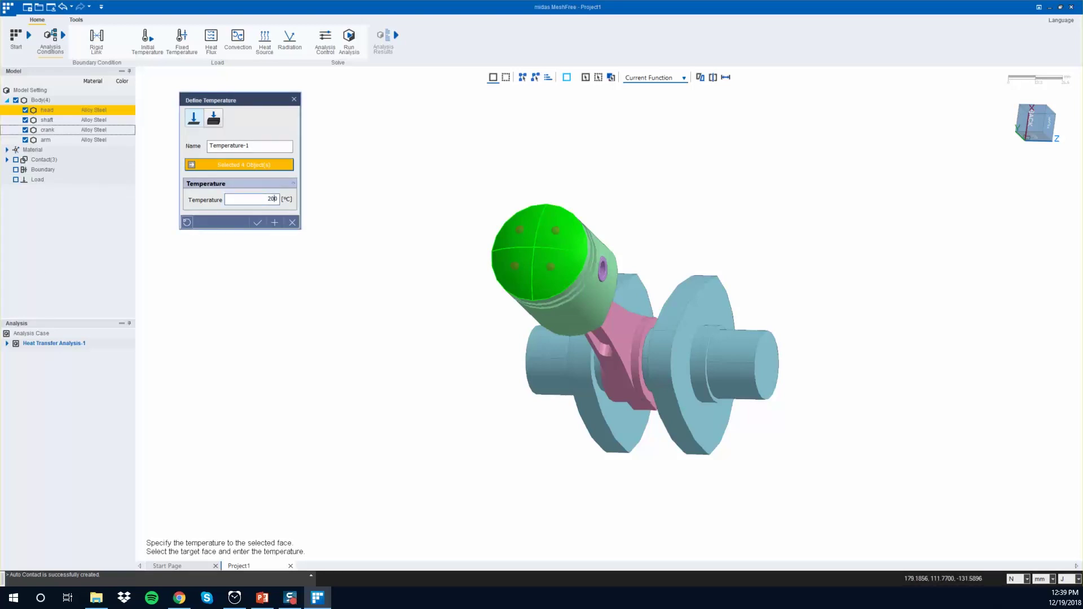
type("0")
left_click(258, 222)
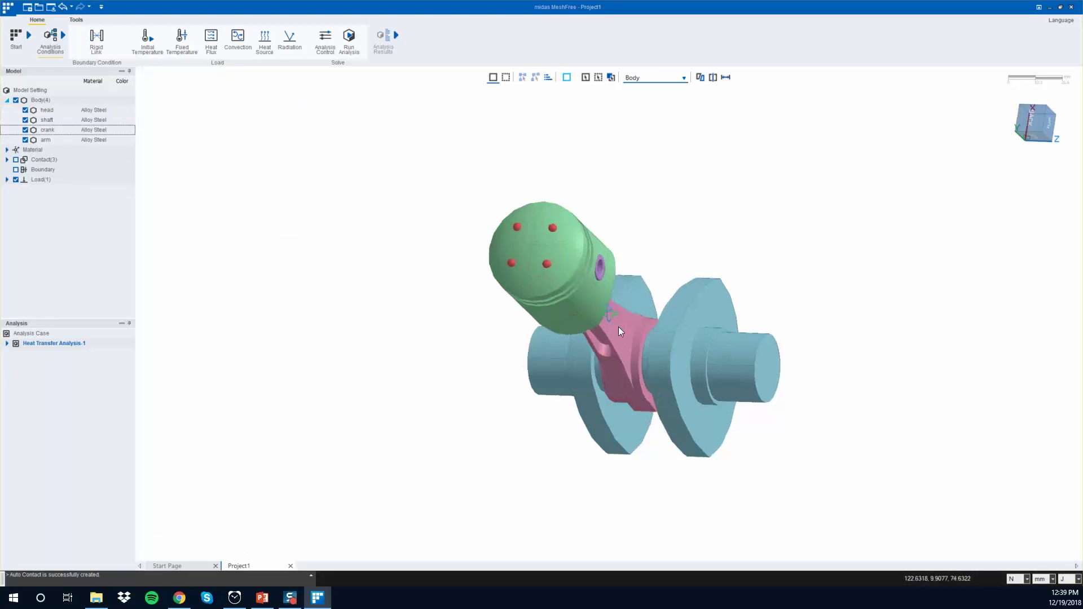
middle_click_drag(619, 332, 533, 309)
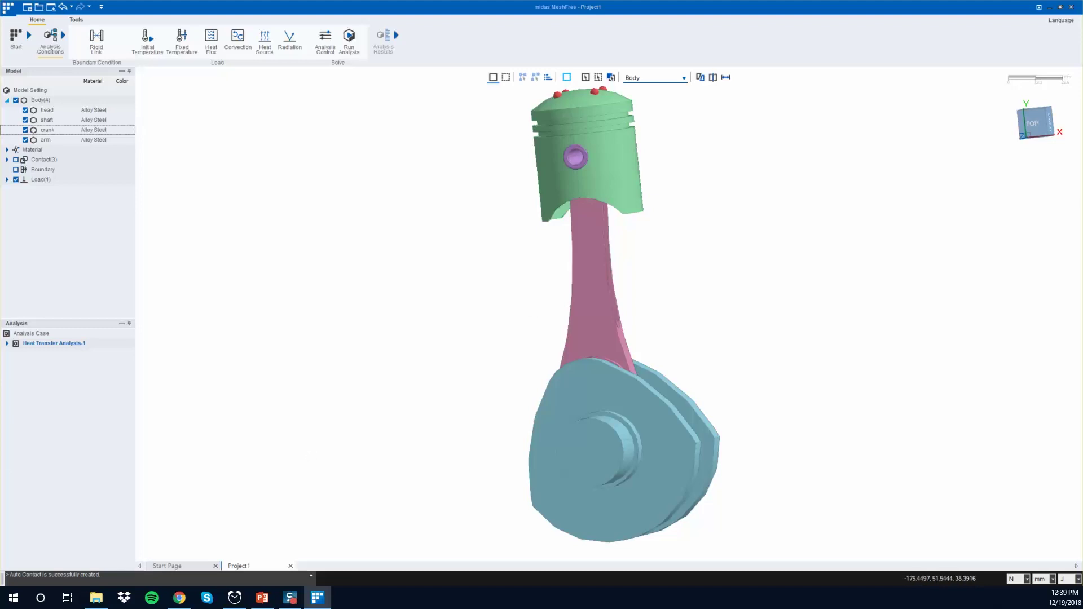
left_click(17, 265)
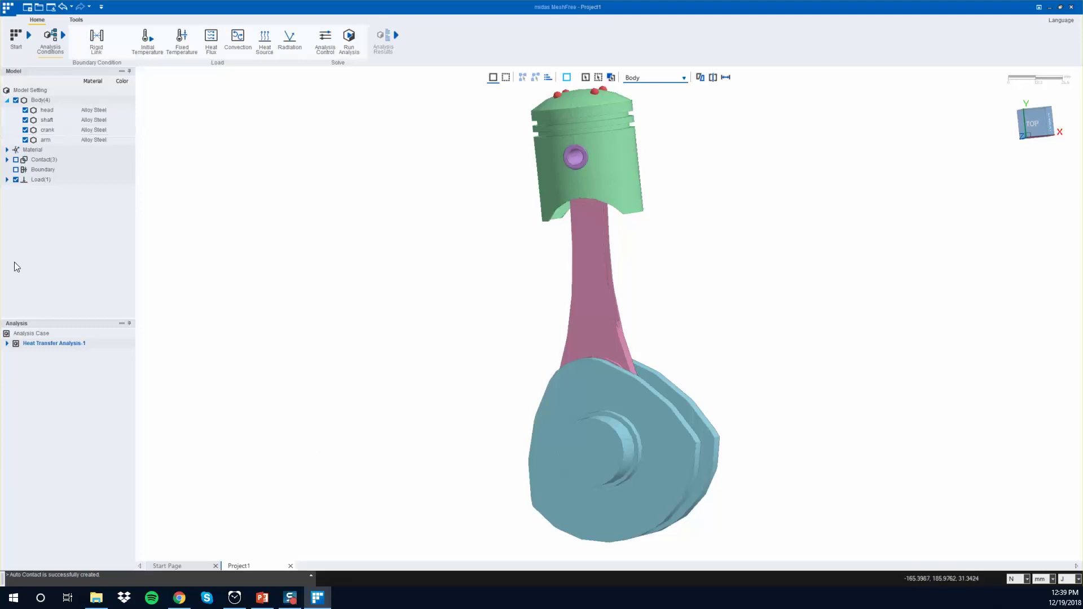
- Apply a 70 °C fixed temperature, Temperature-2, to both crank end faces
left_click(34, 343)
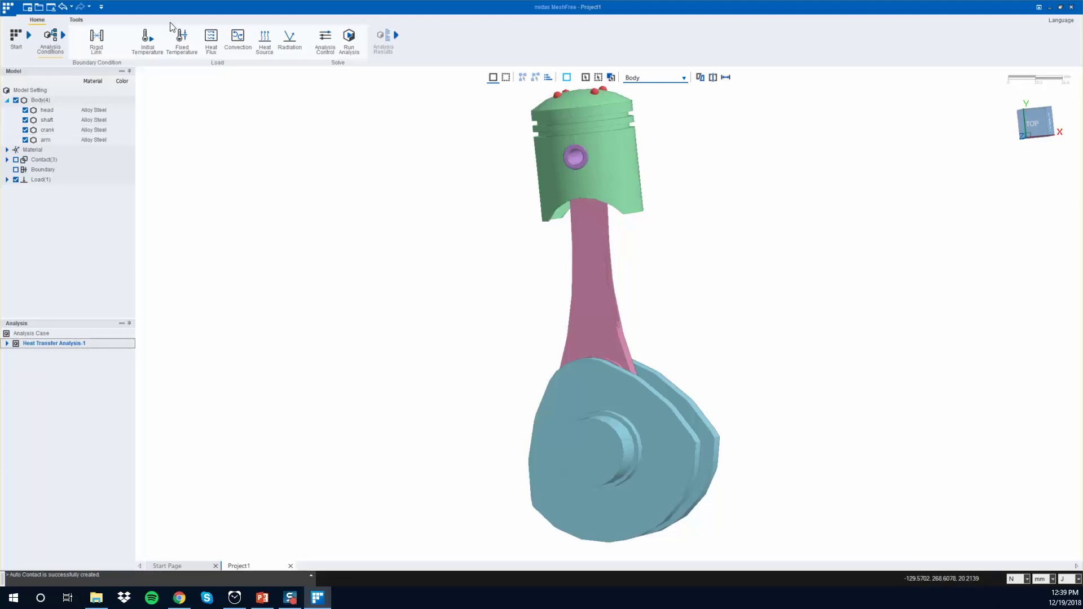
left_click(181, 42)
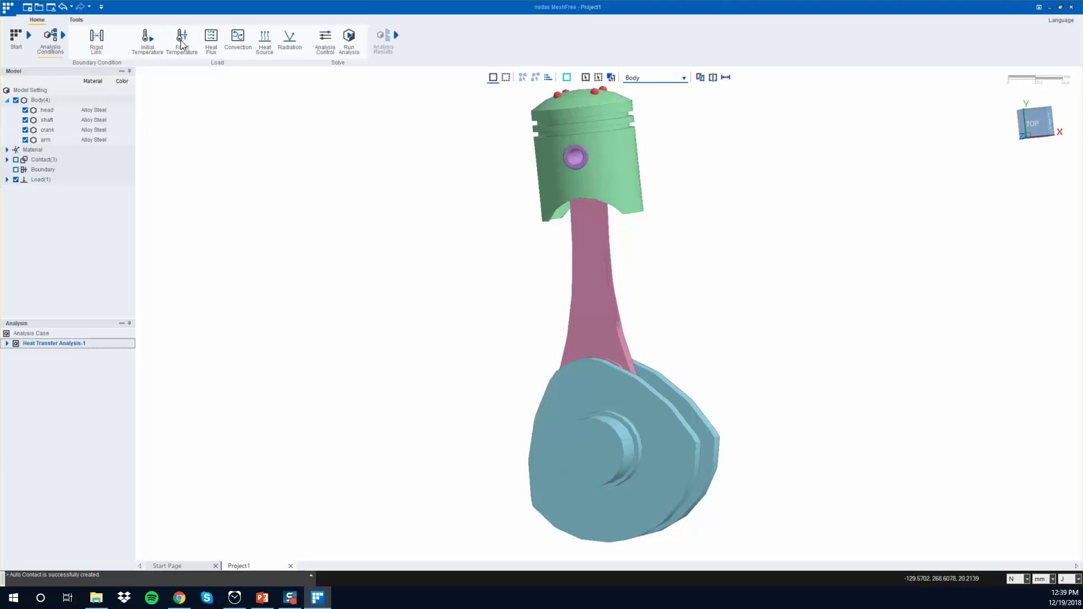
left_click(604, 437)
middle_click_drag(773, 404, 583, 464)
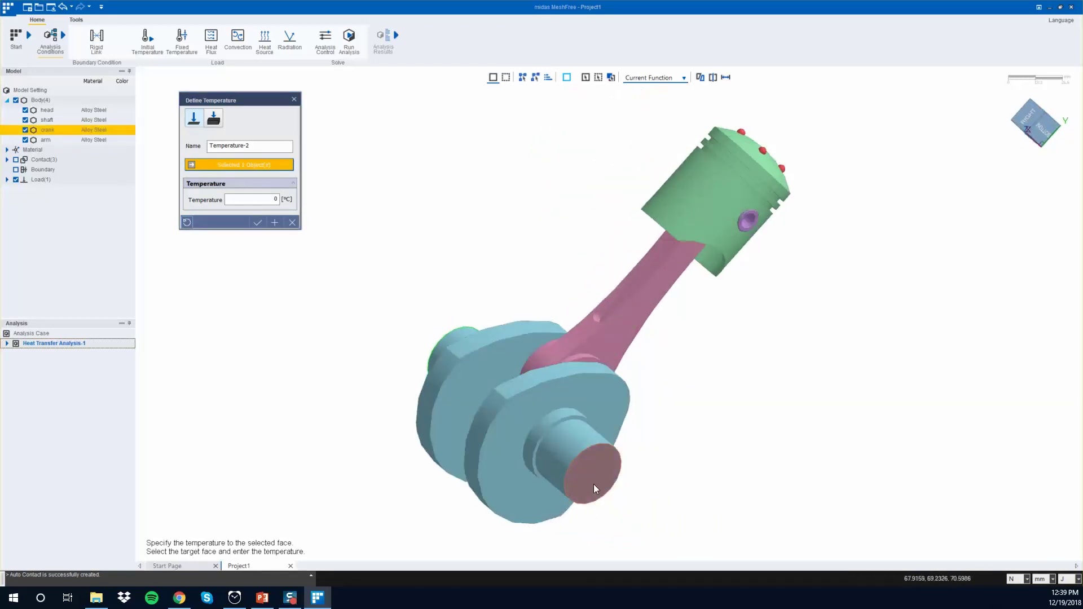
left_click(273, 199)
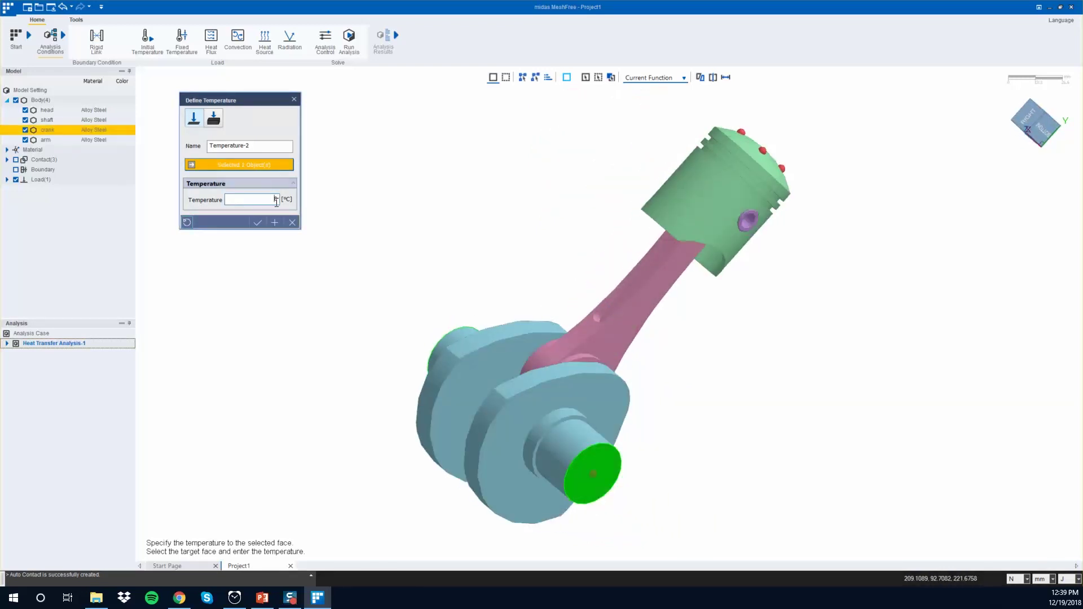
type("70")
left_click(257, 223)
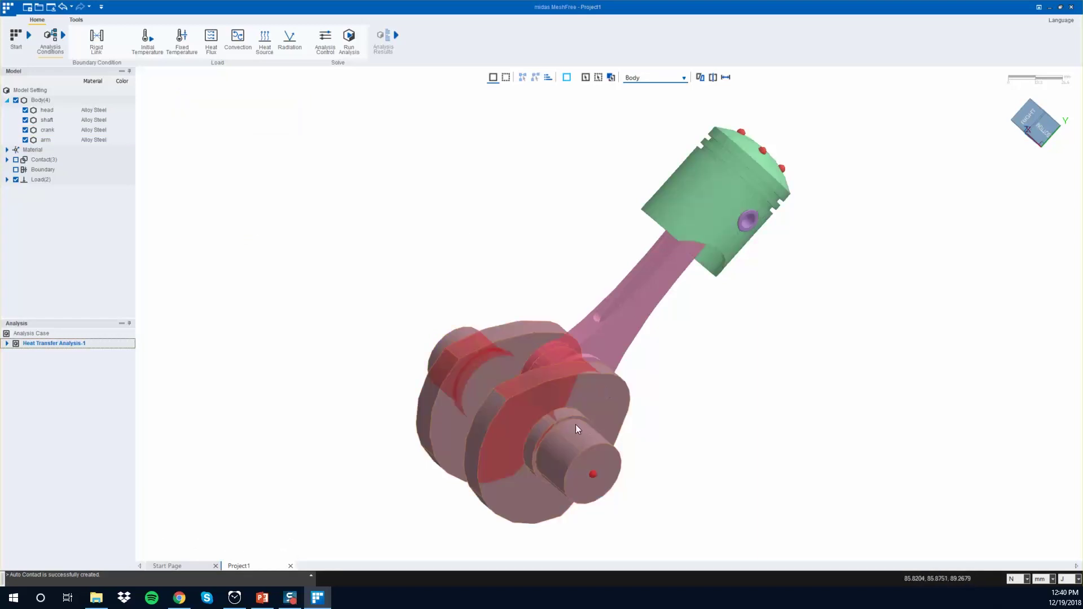
middle_click_drag(575, 424, 651, 454)
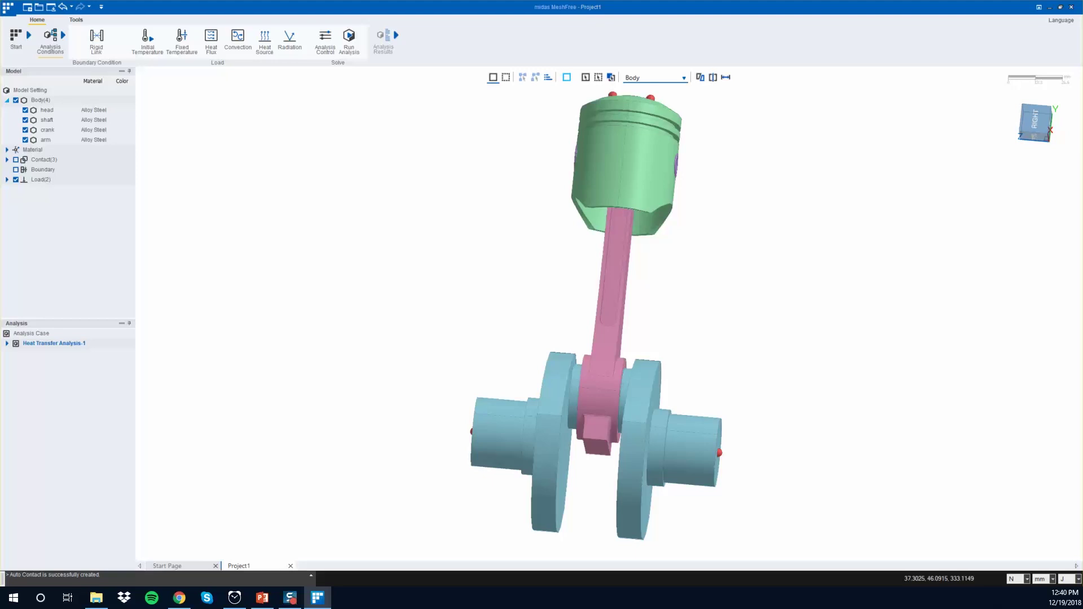
- Show only the piston head body, hiding the shaft, crank and arm
left_click(653, 163)
right_click(645, 179)
left_click(686, 178)
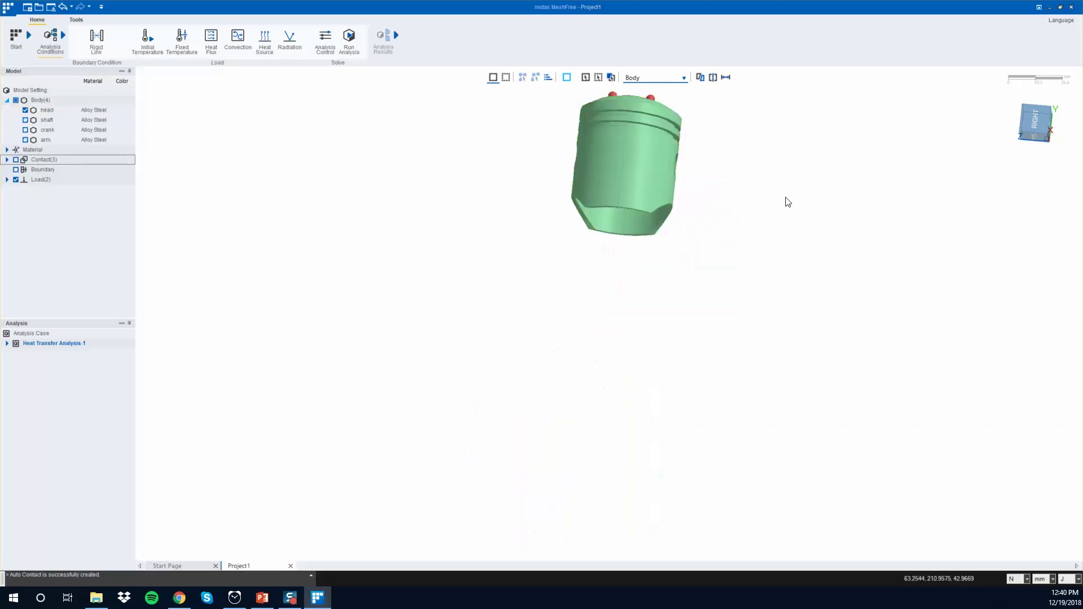
middle_click_drag(738, 214, 719, 234)
scroll(302, 450, "down", 2)
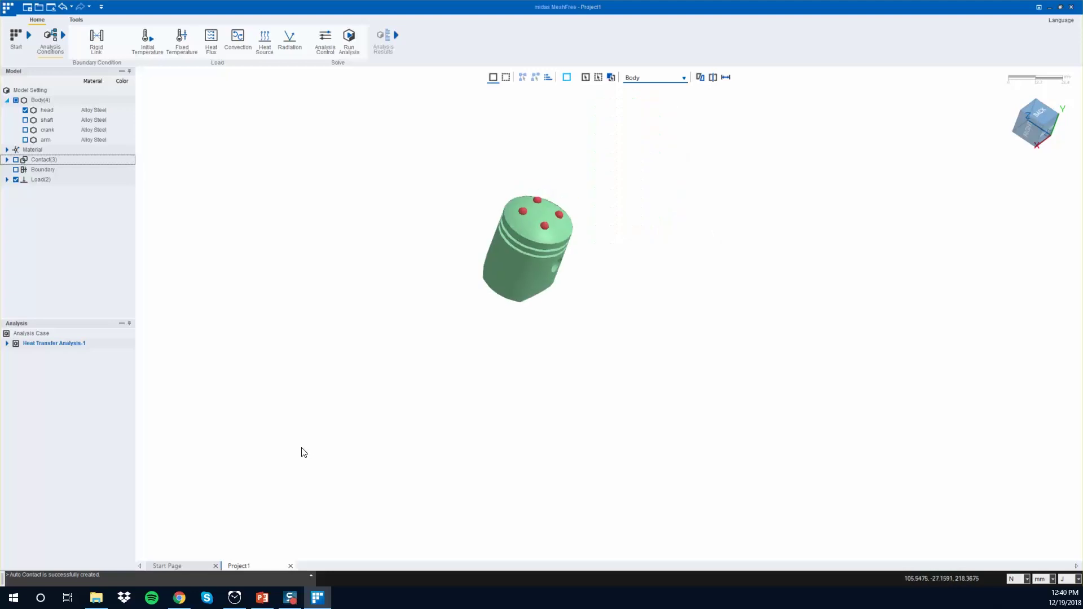
scroll(460, 206, "up", 1)
scroll(460, 206, "up", 1)
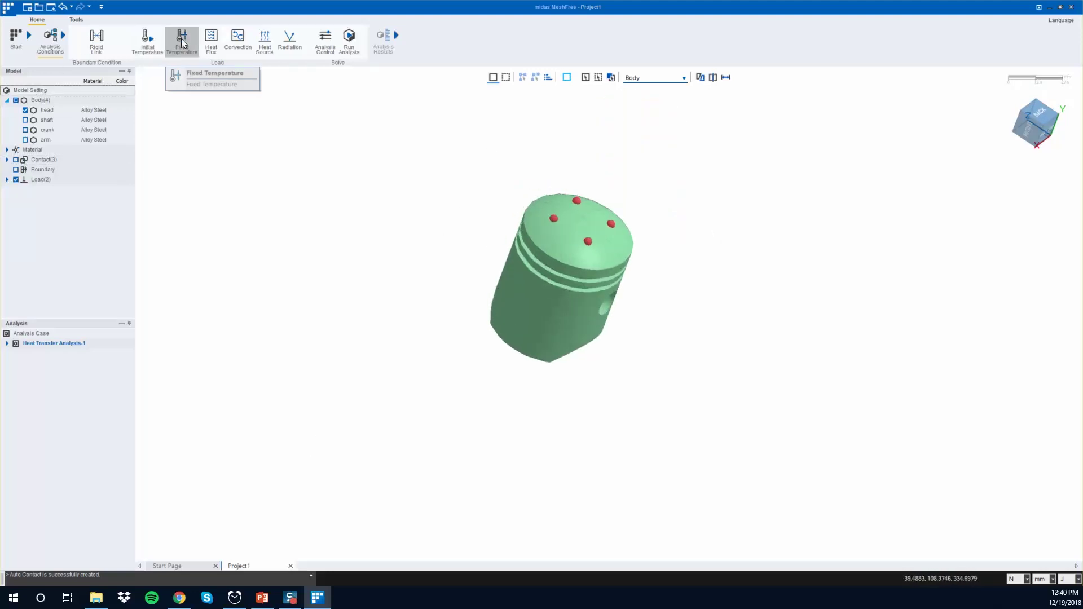
- Start a convection load and box-select all 76 faces of the piston head
left_click(233, 43)
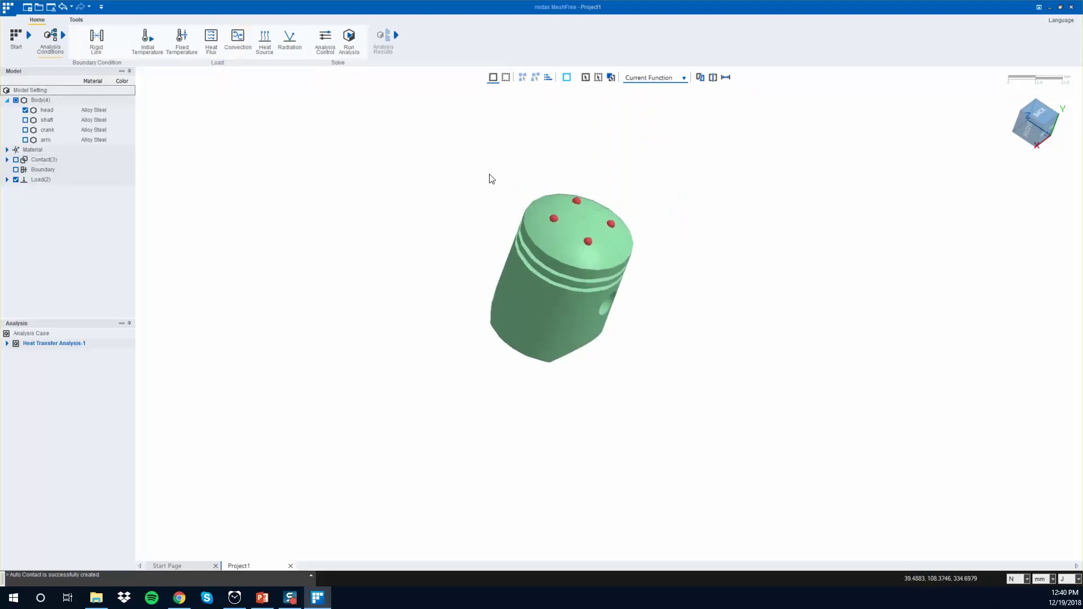
left_click_drag(436, 155, 654, 420)
middle_click_drag(684, 428, 696, 380)
middle_click_drag(628, 278, 685, 308)
- Deselect the pin-hole faces from the convection selection on both sides of the piston
left_click(558, 283, "ctrl")
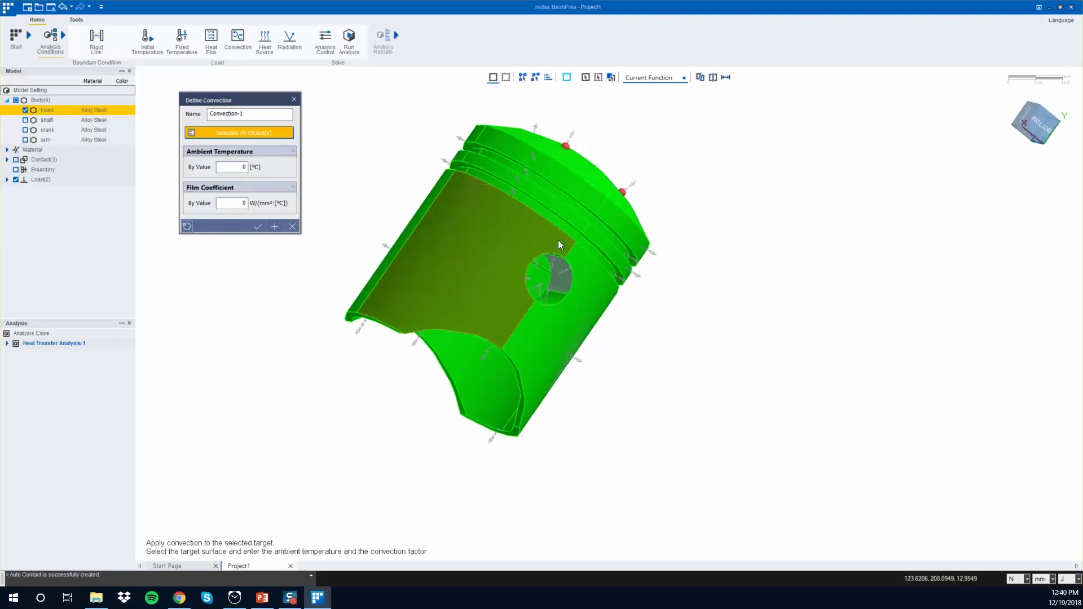
left_click(554, 295, "ctrl")
middle_click_drag(554, 294, 466, 248)
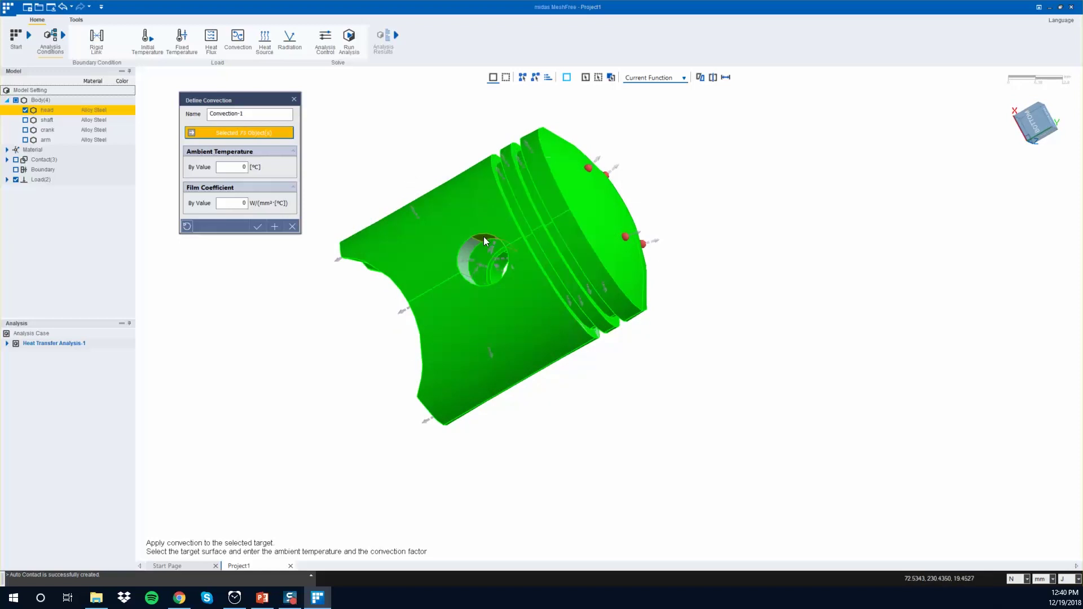
middle_click_drag(499, 292, 649, 385)
left_click(493, 301, "ctrl")
left_click(496, 321, "ctrl")
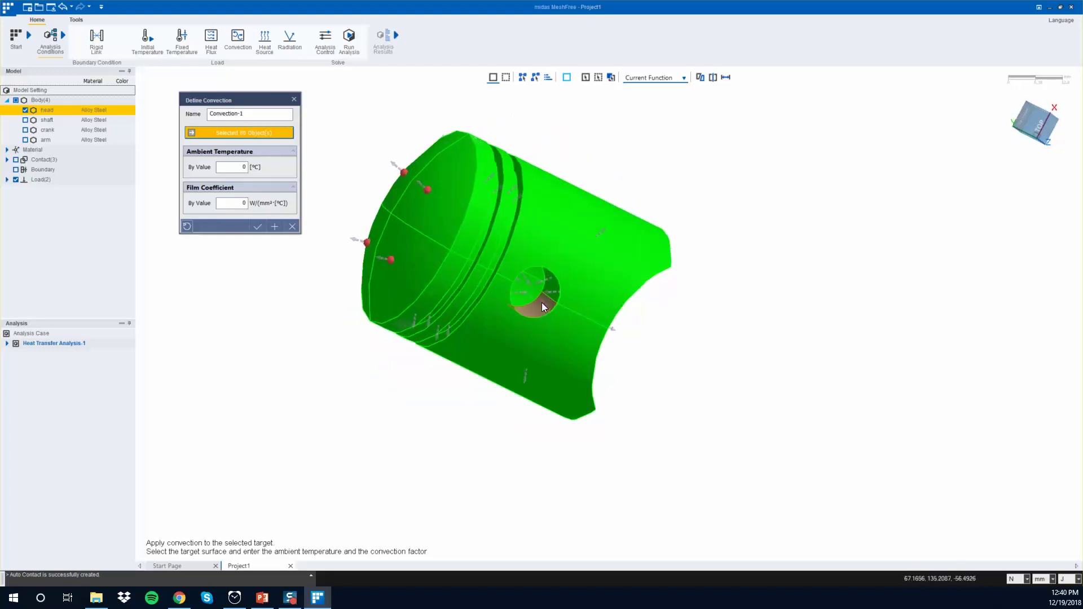
middle_click_drag(551, 292, 498, 362)
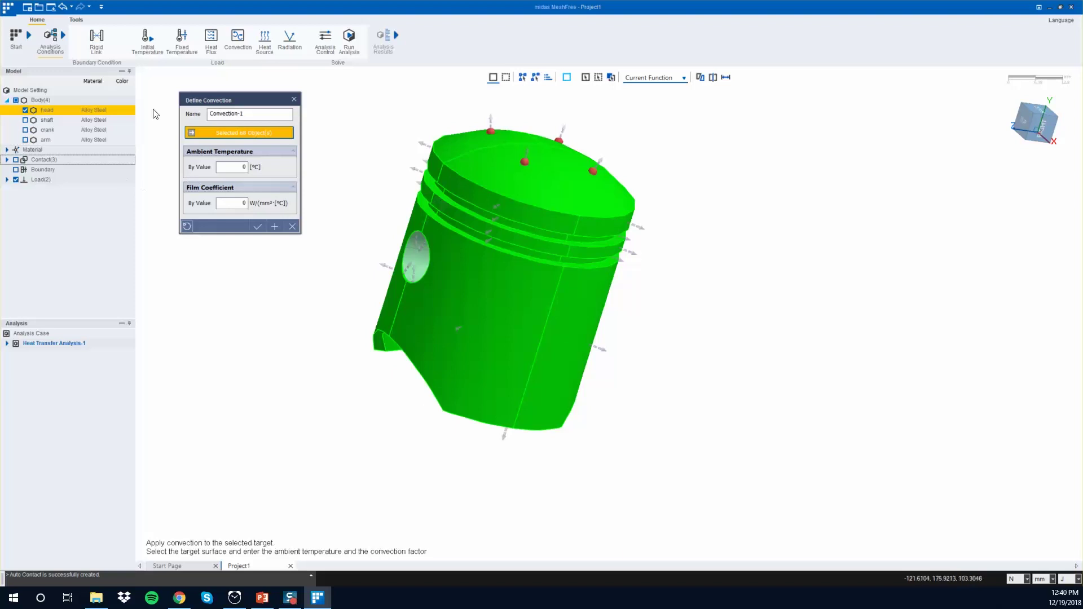
- Set 176 °C ambient temperature and 0.00045 W/(mm²·°C) film coefficient, applying Convection-1
left_click(224, 169)
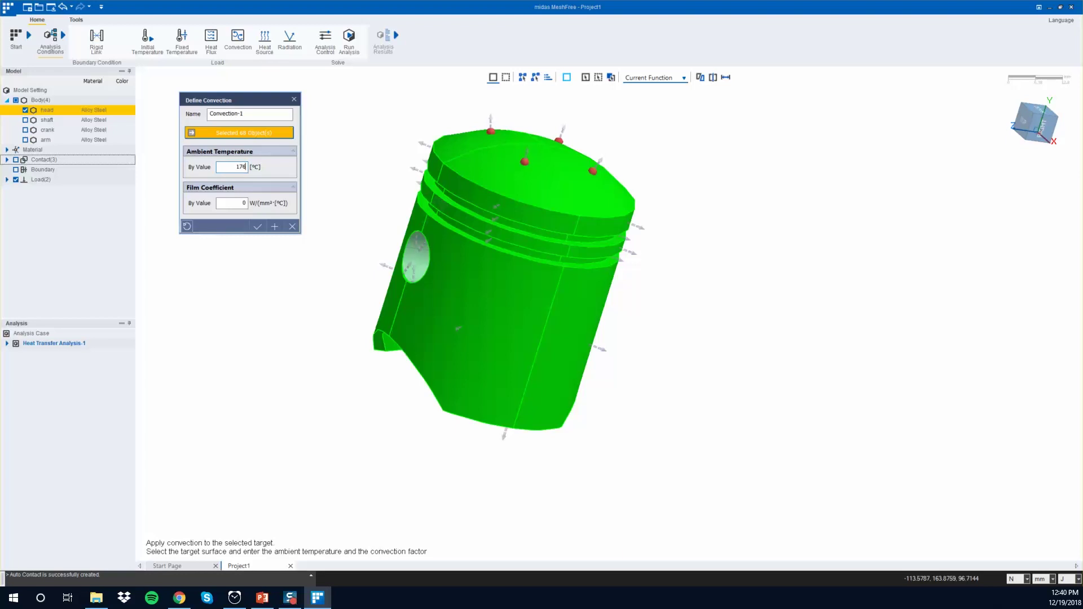
left_click(243, 204)
left_click(257, 227)
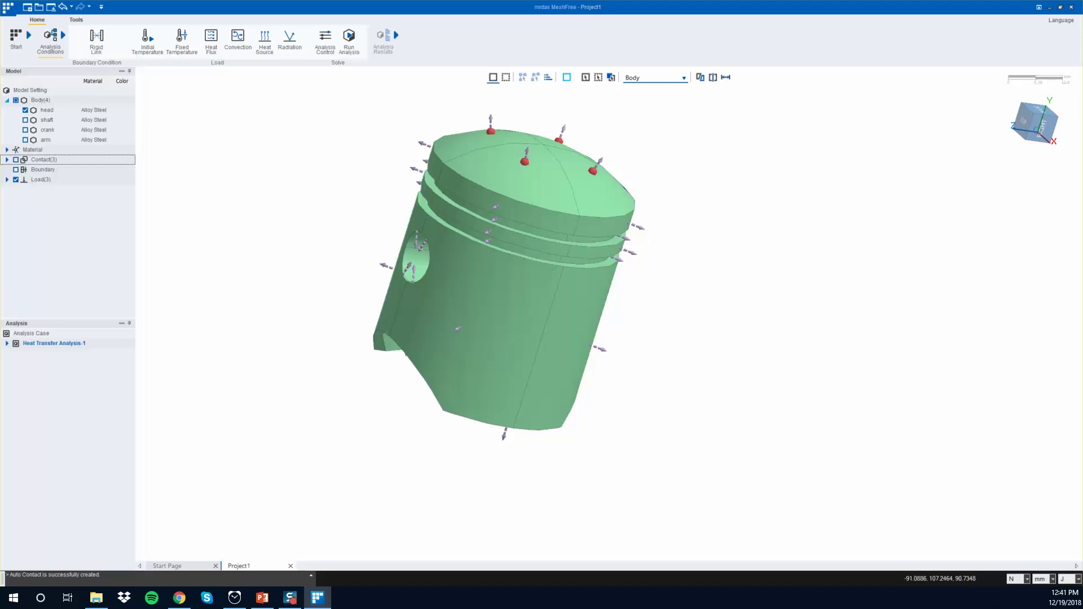
- Show the shaft (piston pin) body and hide the head body in the Model tree
left_click(31, 122)
left_click(25, 119)
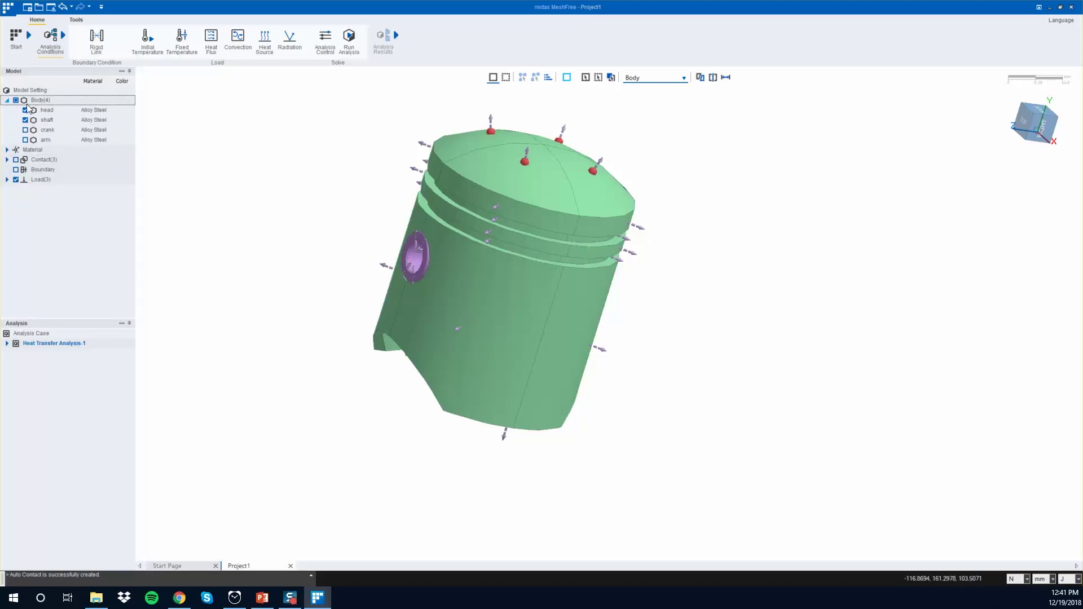
left_click(25, 110)
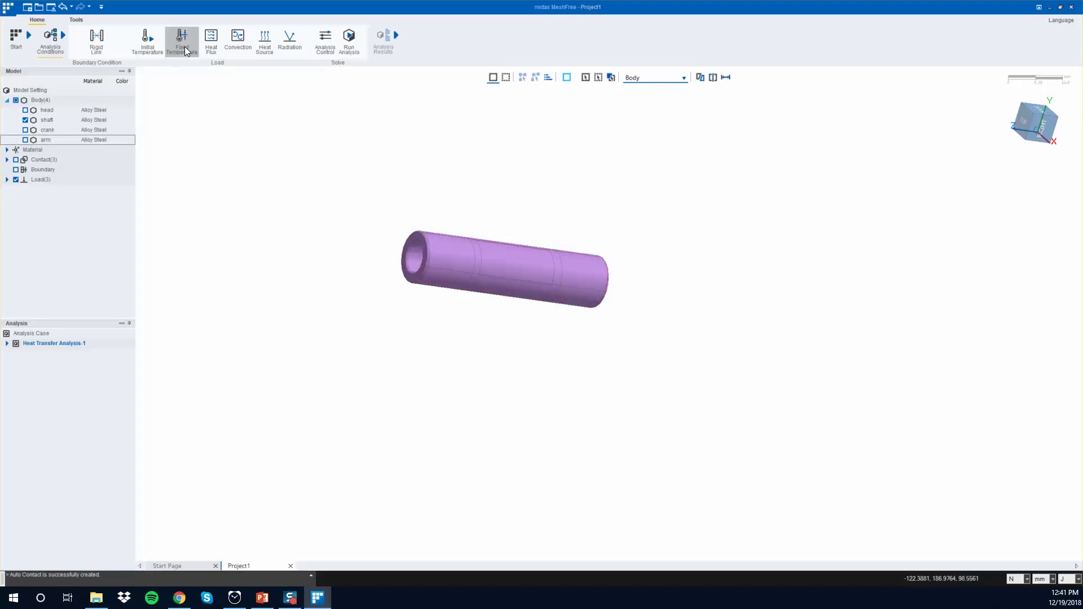
- Start a new convection load, window-select the whole pin, and deselect its outer faces
left_click(229, 44)
left_click_drag(347, 172, 626, 379)
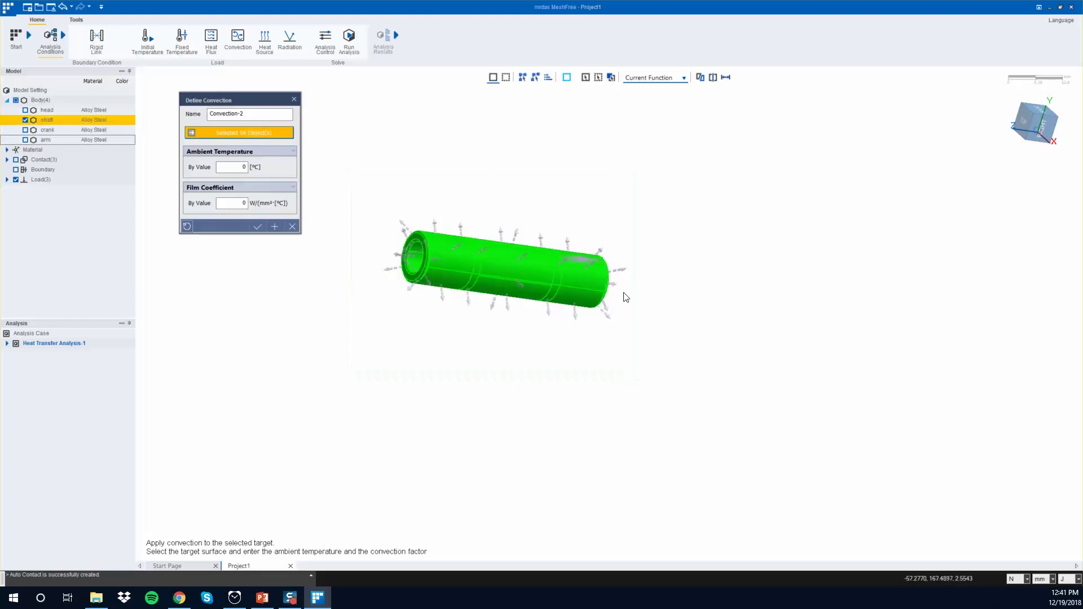
scroll(496, 296, "up", 1)
left_click(428, 237)
left_click(435, 273)
left_click(499, 280)
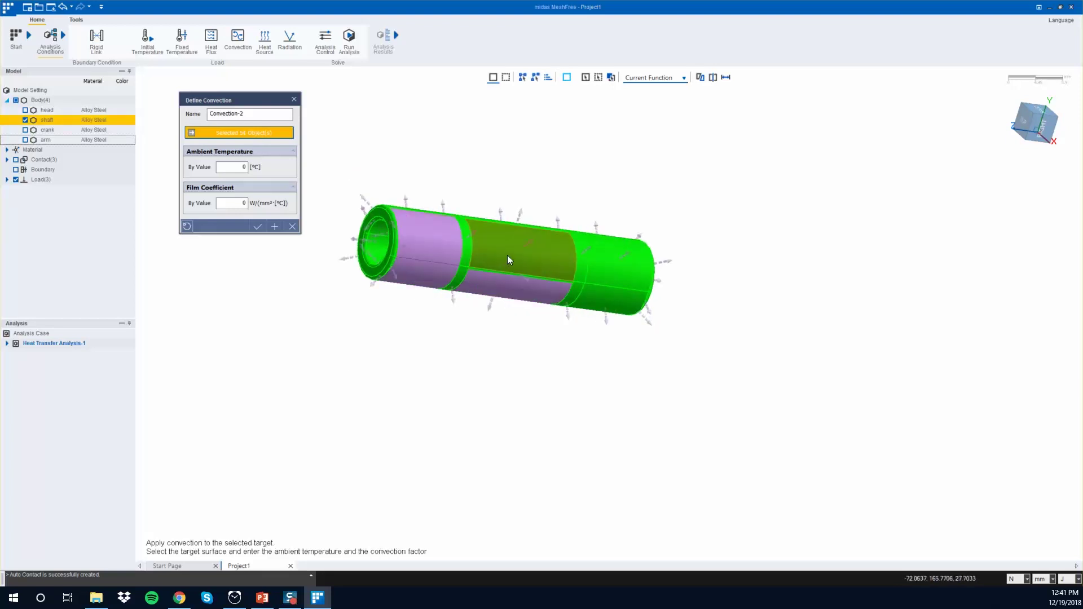
left_click(508, 259)
left_click(623, 263)
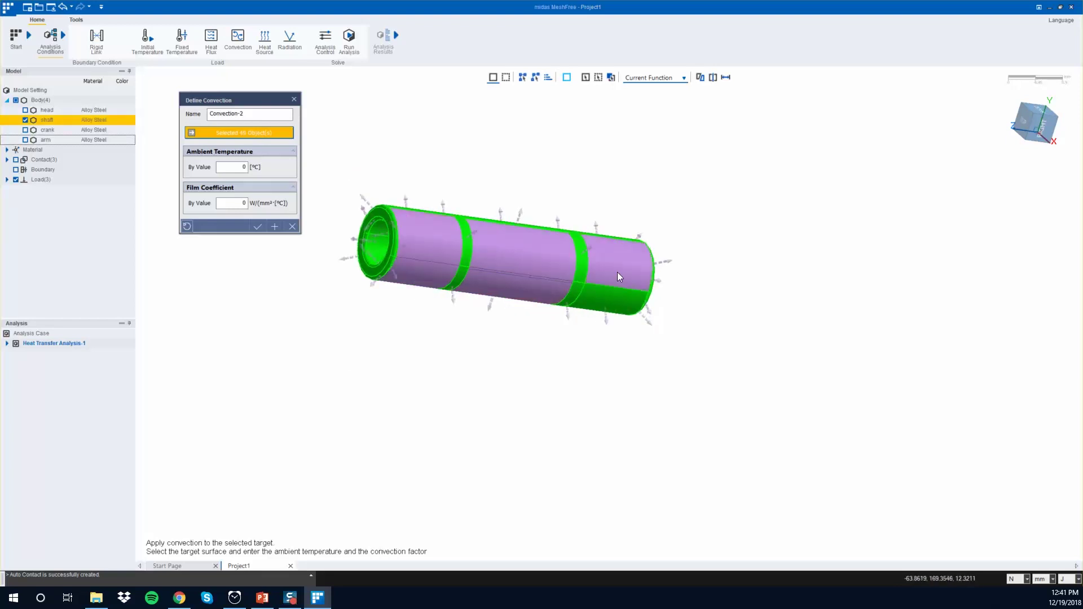
left_click(615, 279)
- Orbit around the shaft to refine the face selection, removing the remaining unwanted faces
scroll(516, 269, "up", 3)
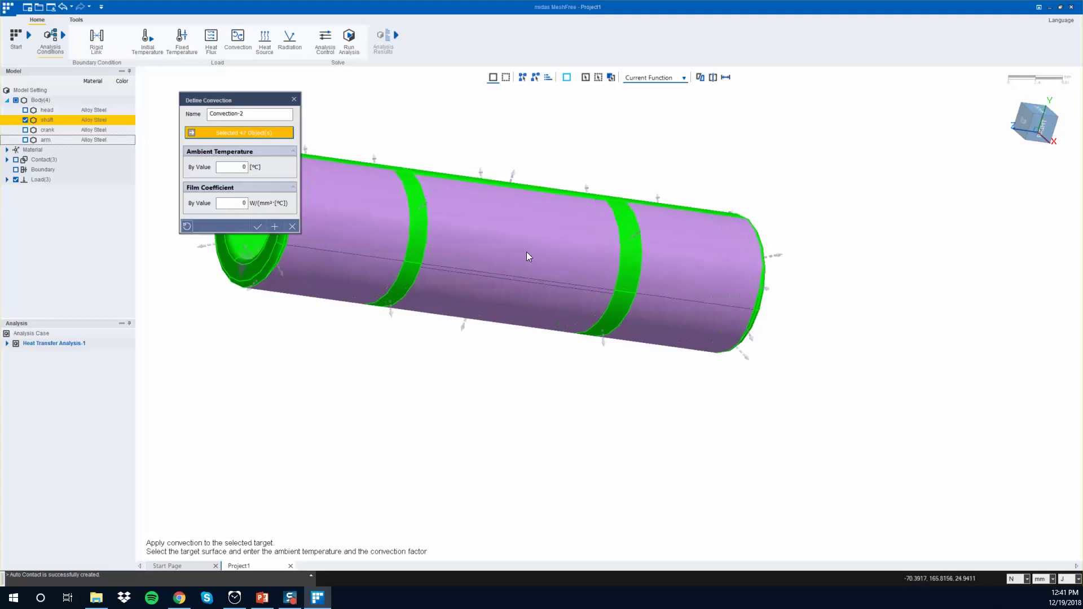
middle_click_drag(527, 251, 466, 267)
left_click(466, 265)
left_click(323, 334)
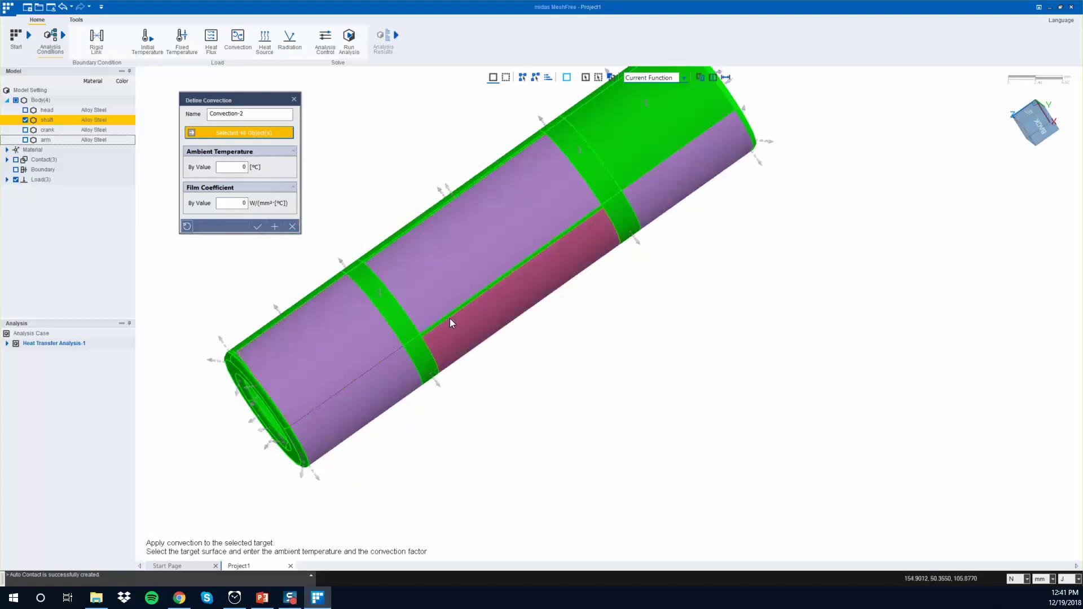
left_click(709, 106)
middle_click_drag(709, 106, 599, 322)
left_click(501, 283)
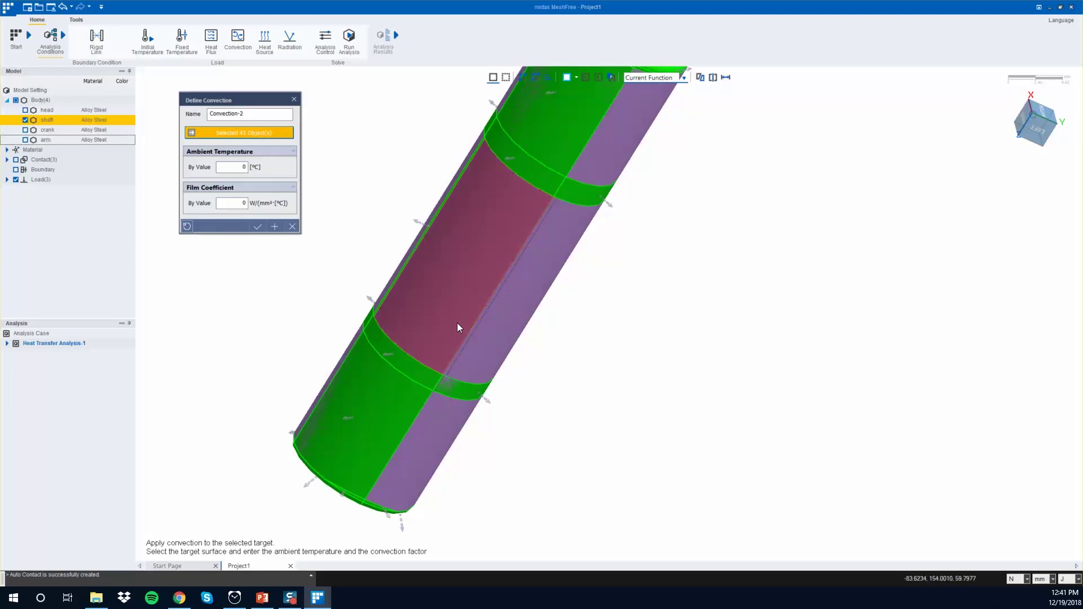
left_click(357, 419)
left_click(557, 144)
middle_click_drag(440, 264, 508, 288)
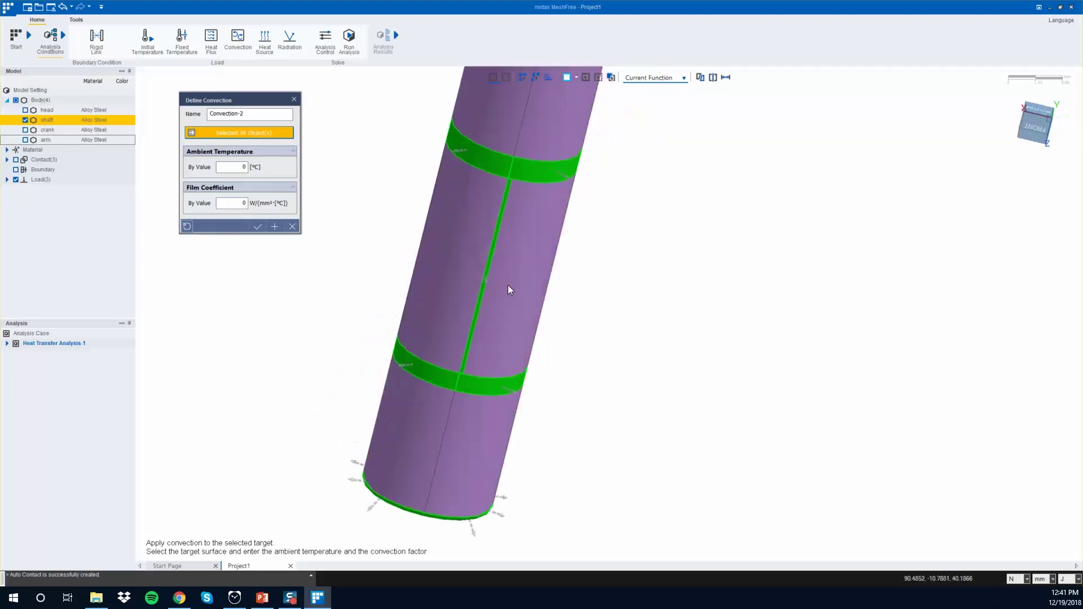
left_click(487, 284)
left_click(496, 314)
middle_click_drag(554, 322, 552, 339)
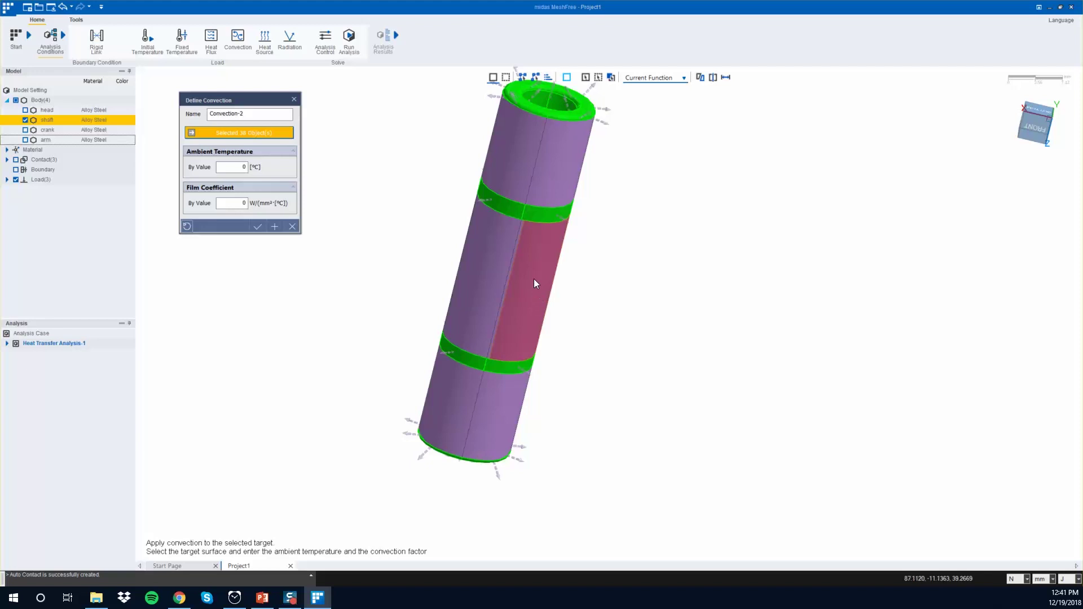
scroll(534, 279, "down", 2)
- Set ambient temperature 176 °C and the film coefficient, then apply Convection-2 to the shaft
left_click(234, 168)
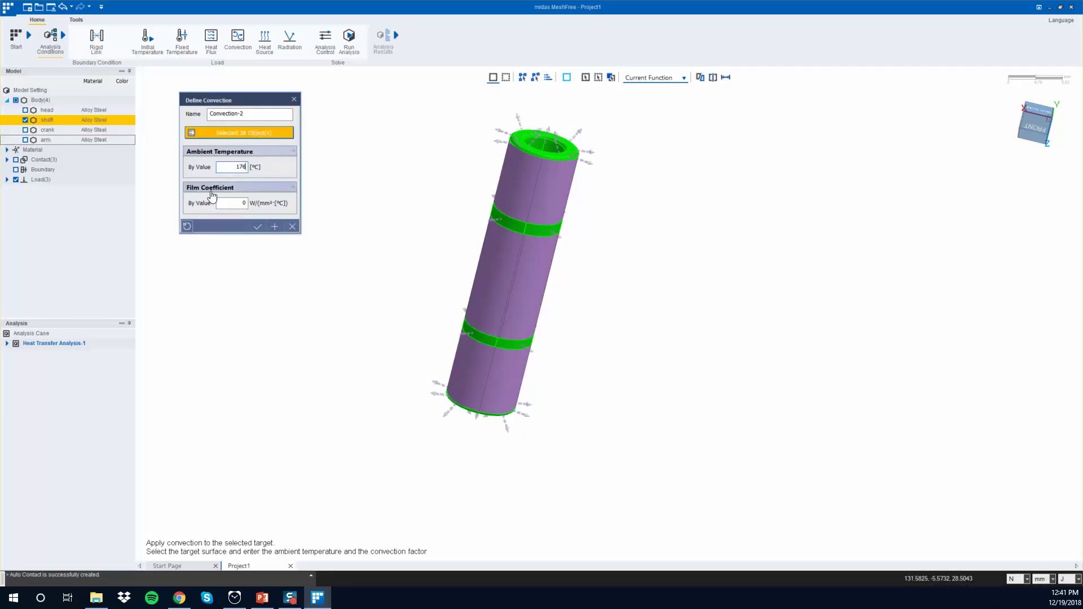
left_click(228, 201)
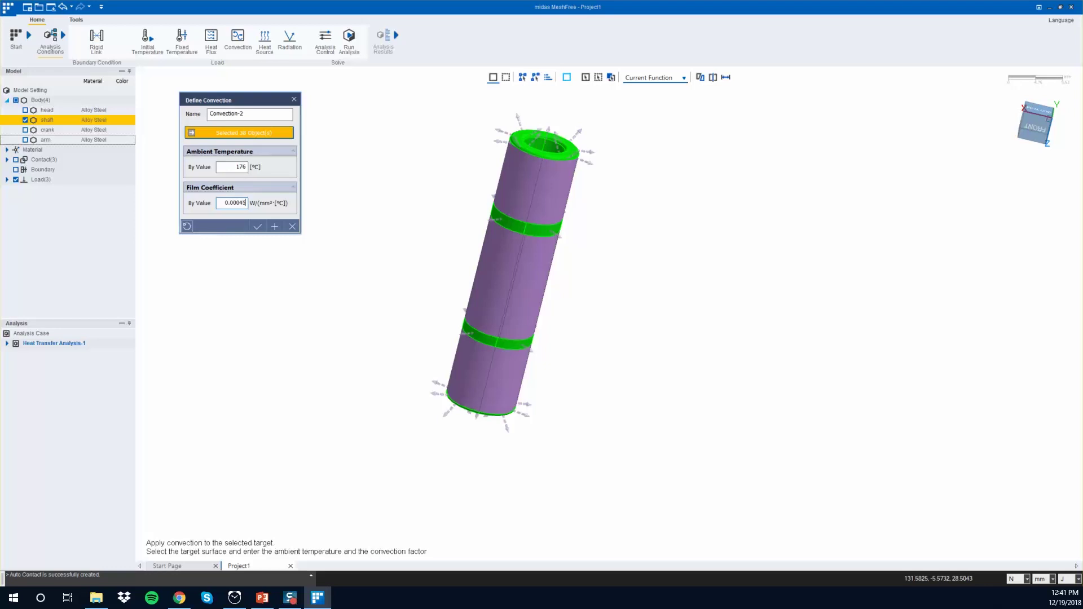
left_click(257, 227)
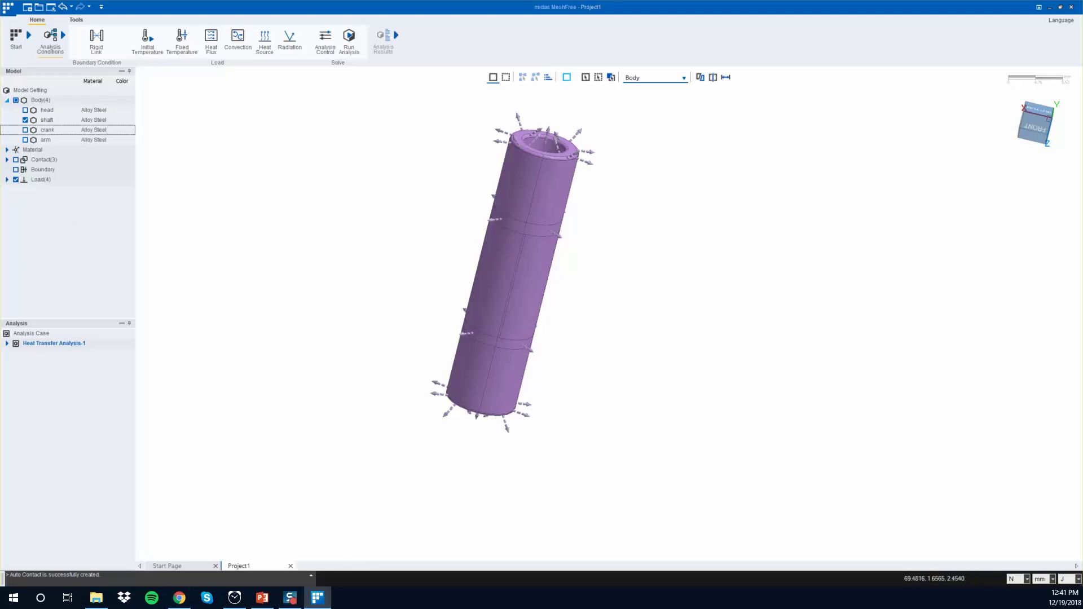
- Show only the crank body with the shaft hidden, zoom out, and start Convection-3
left_click(26, 133)
left_click(25, 130)
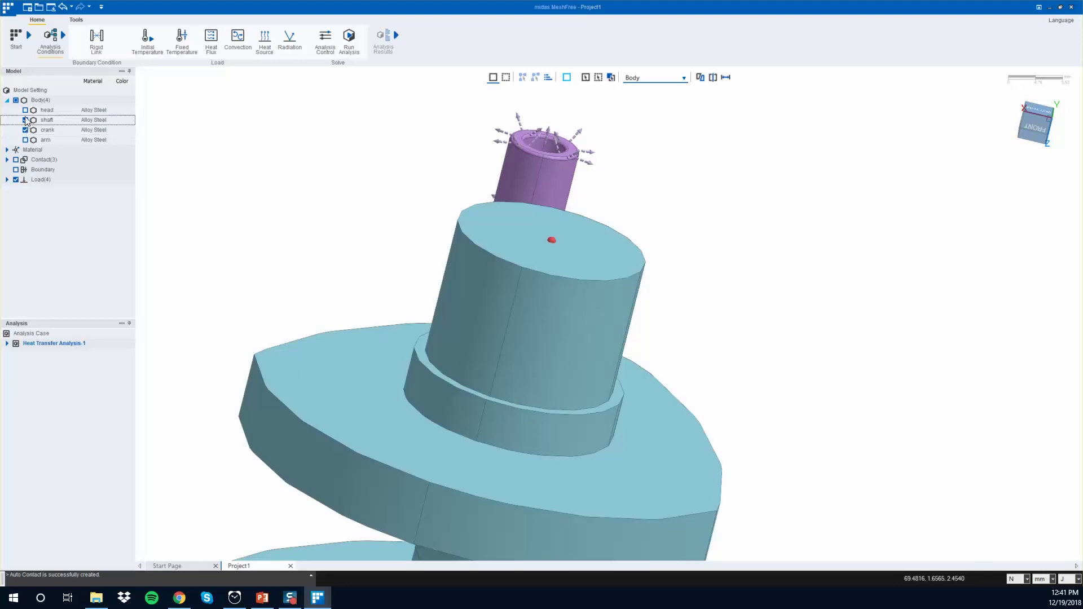
left_click(25, 120)
scroll(584, 387, "down", 2)
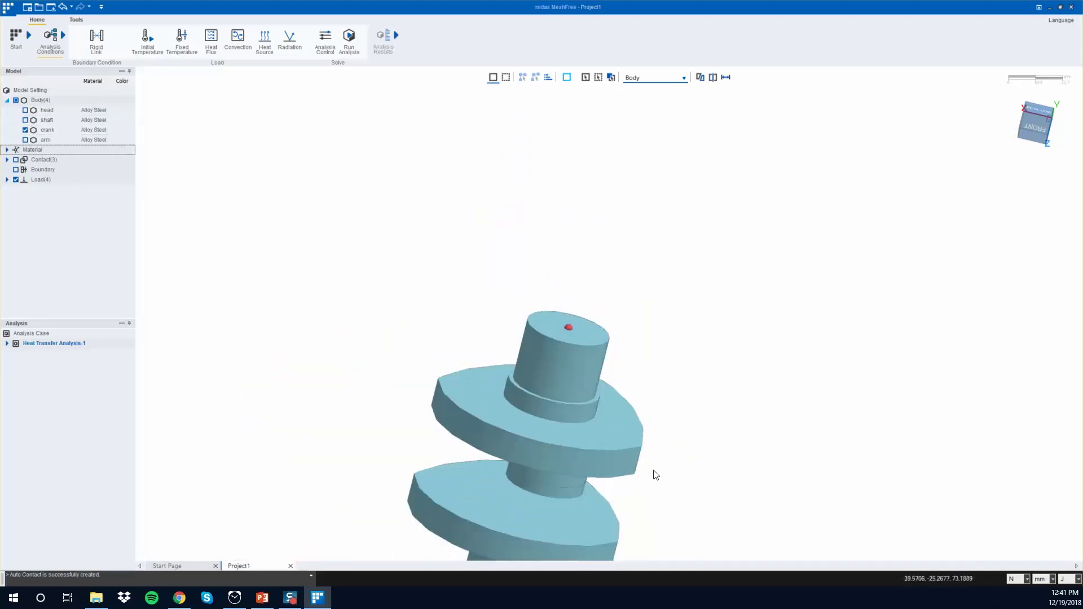
scroll(457, 522, "down", 1)
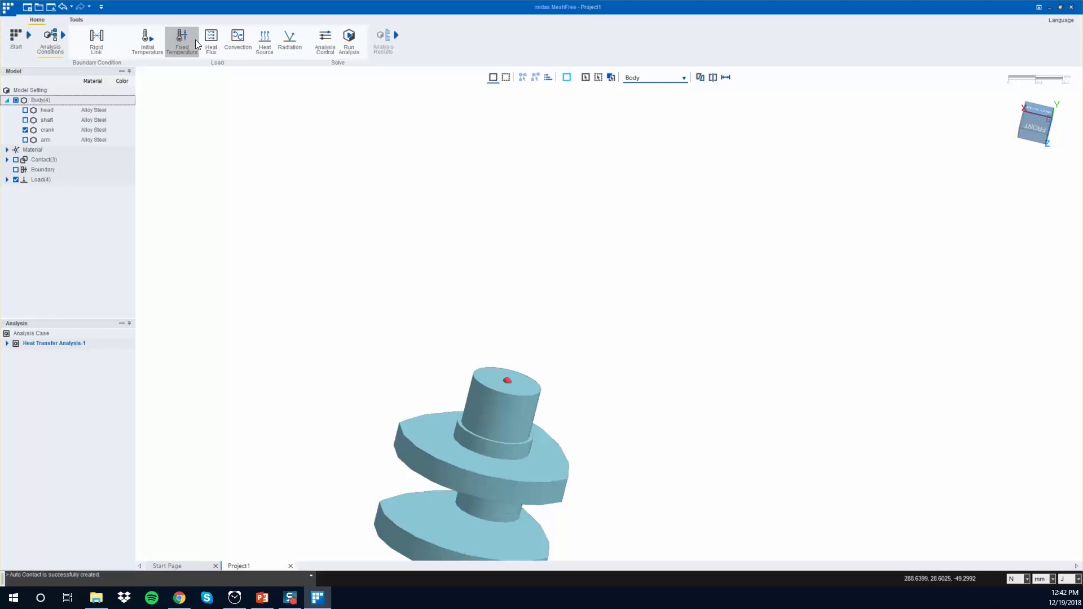
left_click(237, 39)
- Window-select the crankshaft faces, adjust the crank-pin face, and apply Convection-3 at 100 °C ambient
left_click(1015, 153)
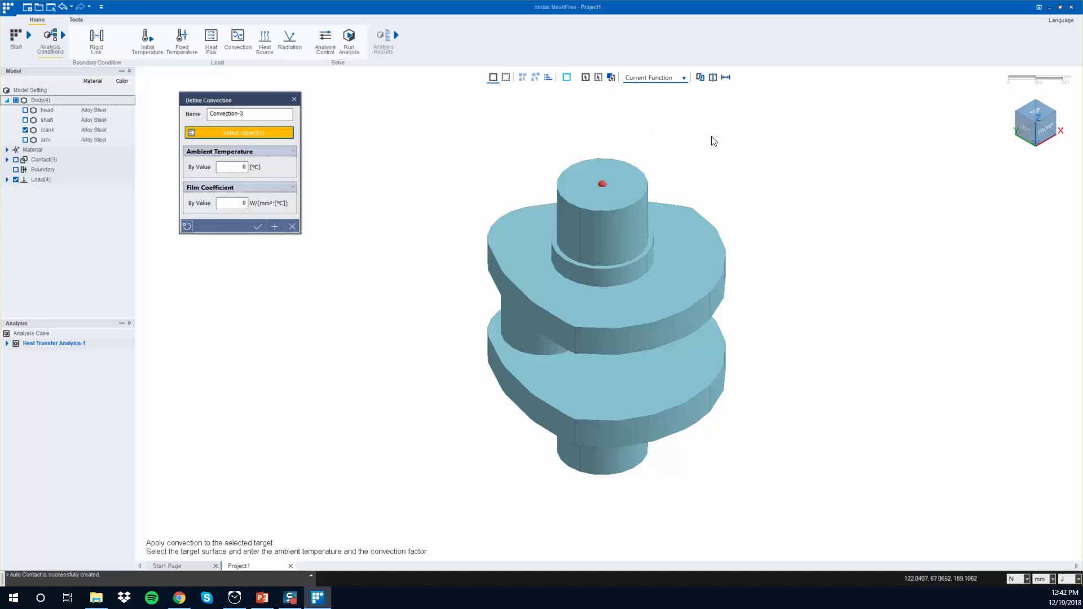
left_click_drag(495, 213, 794, 519)
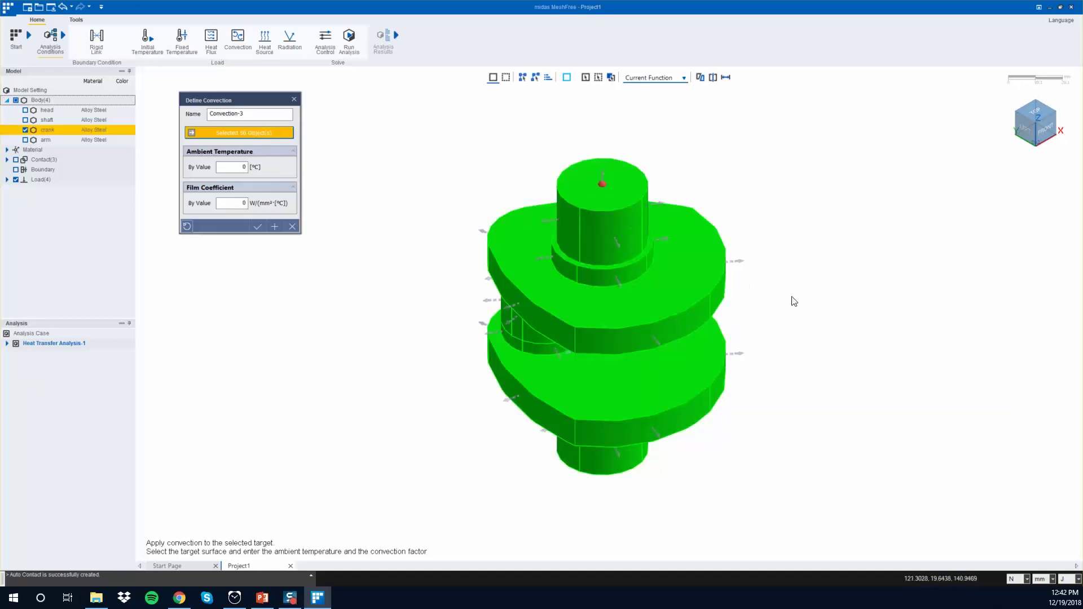
middle_click_drag(844, 342, 795, 293)
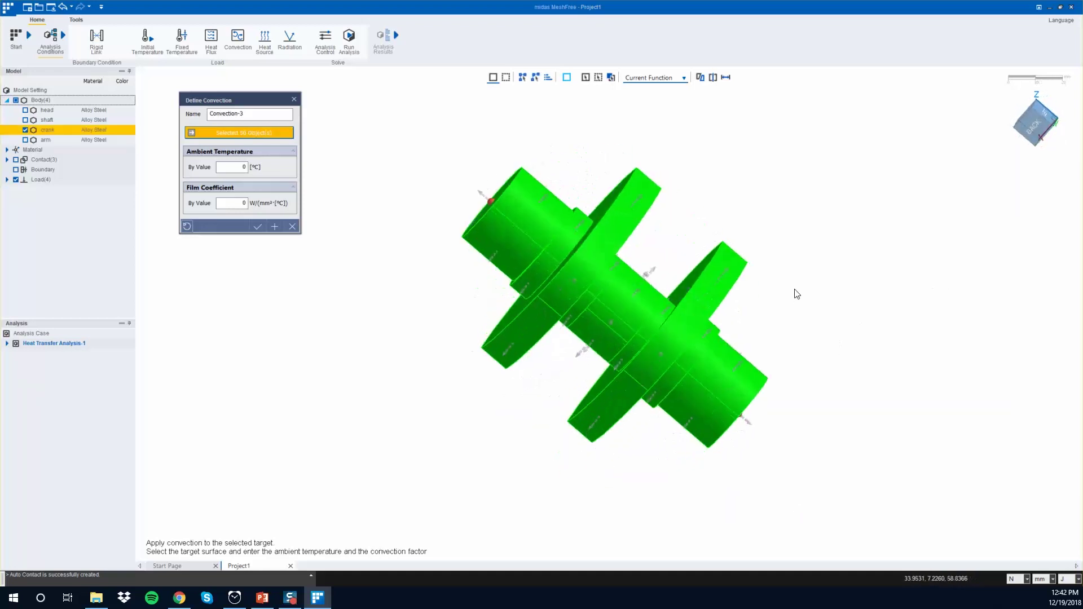
left_click(599, 334)
middle_click_drag(624, 289, 624, 364)
left_click(598, 302)
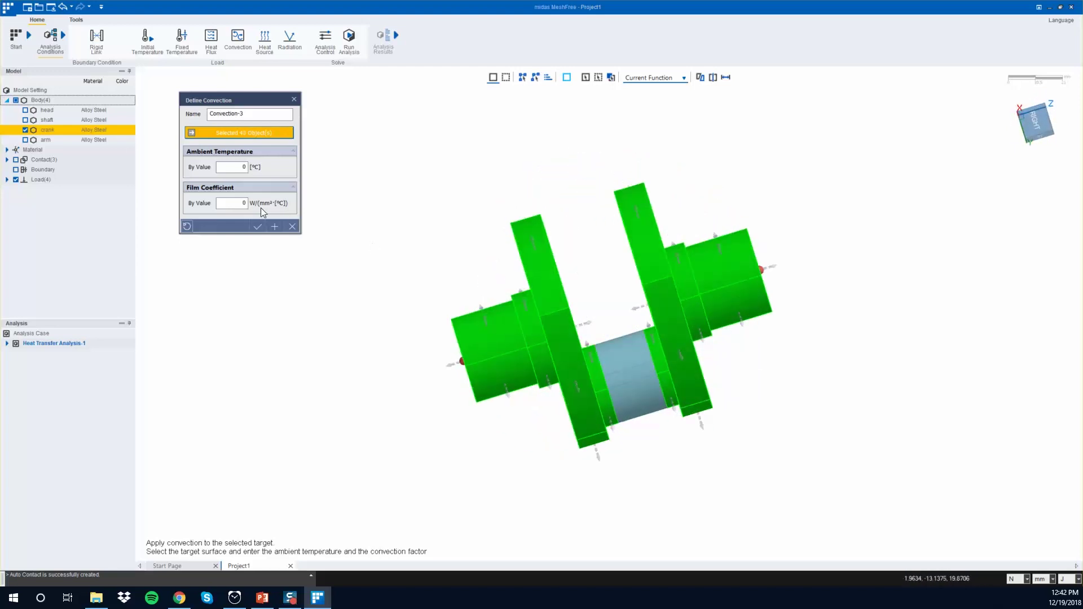
left_click(234, 170)
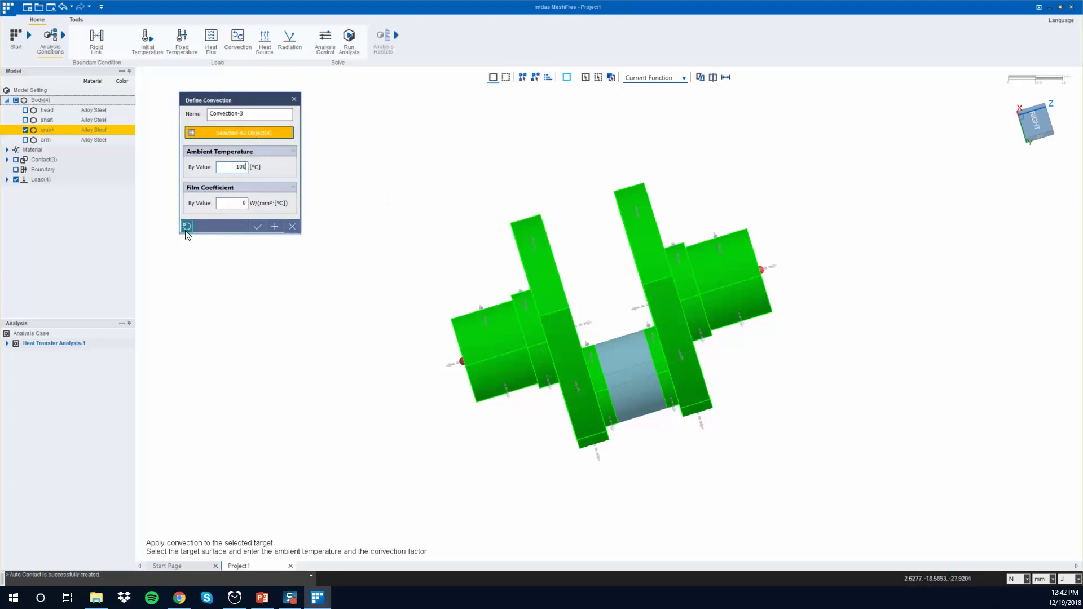
left_click(258, 227)
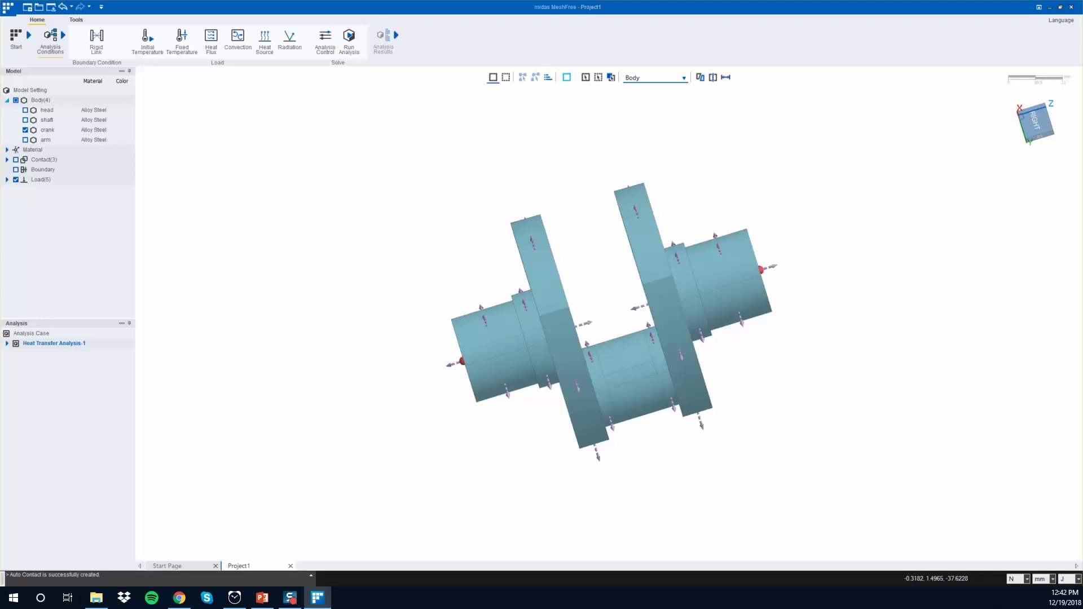
- Hide the crank, show the connecting-rod arm, and return to the home view
left_click(25, 130)
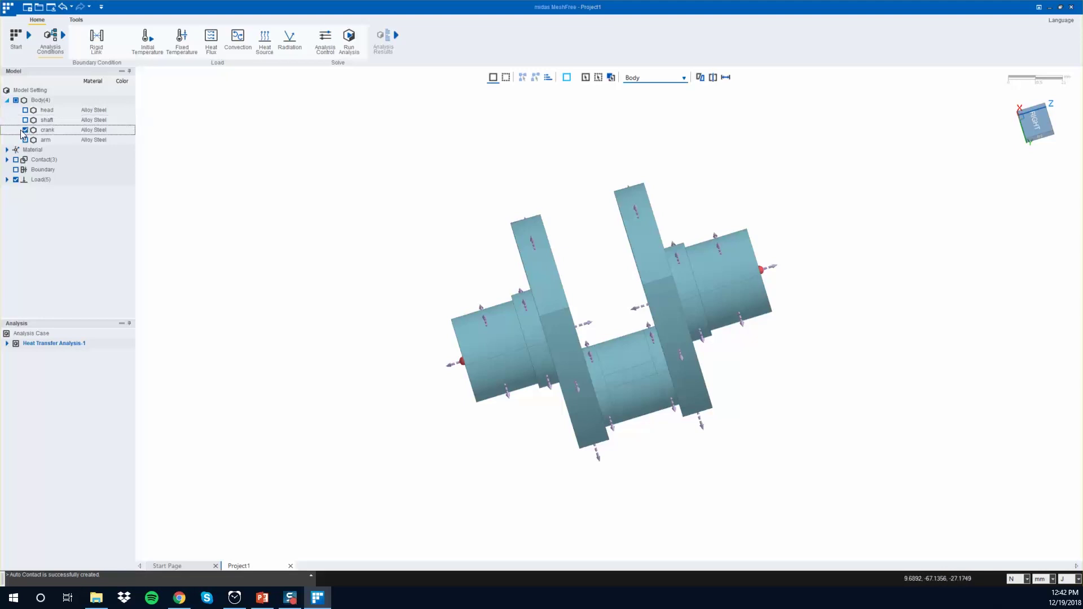
left_click(25, 139)
mouse_move(1017, 119)
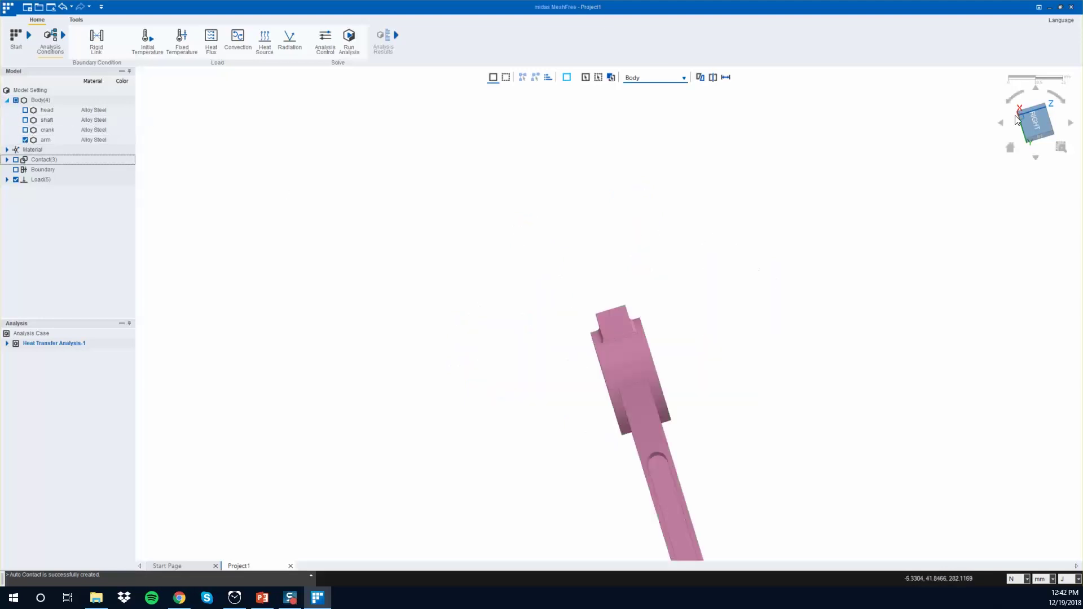
left_click(1011, 149)
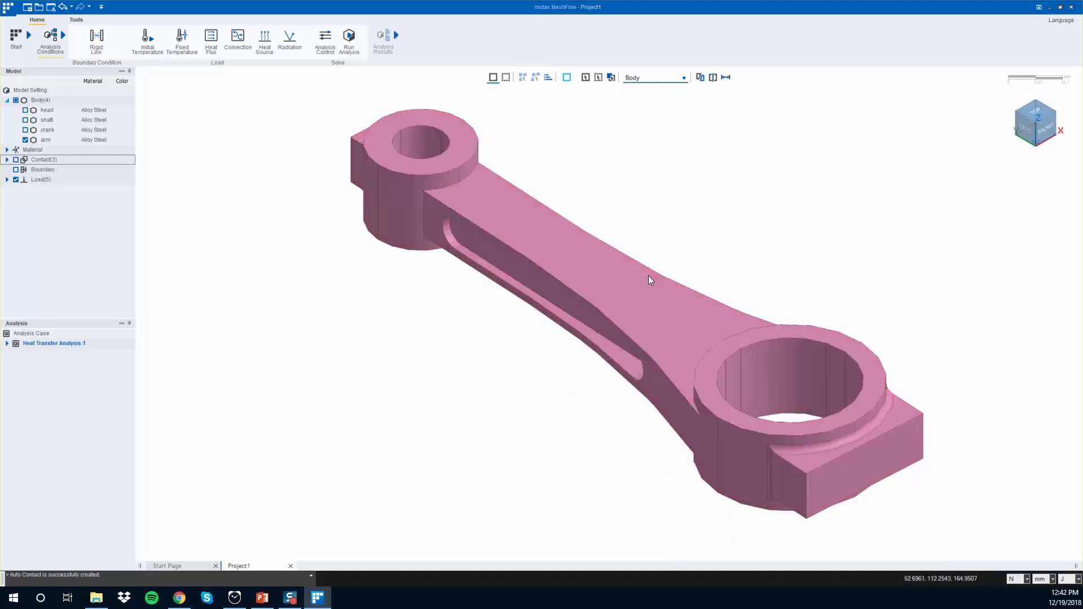
- Start Convection-4 and window-select the connecting rod, excluding the big-end and small-end bore faces
left_click(232, 41)
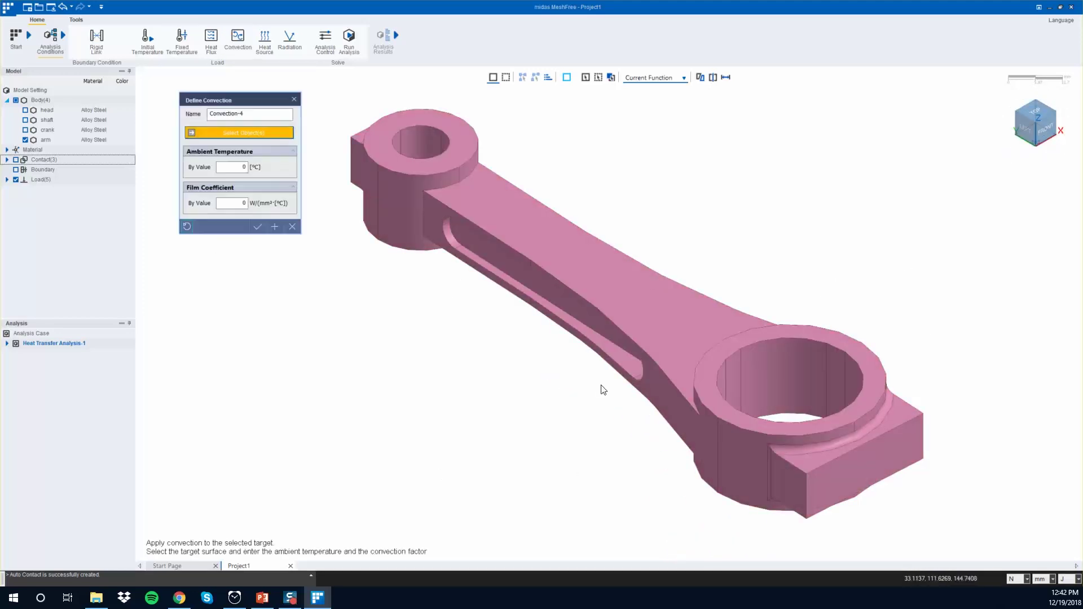
scroll(598, 370, "down", 2)
left_click_drag(365, 140, 872, 550)
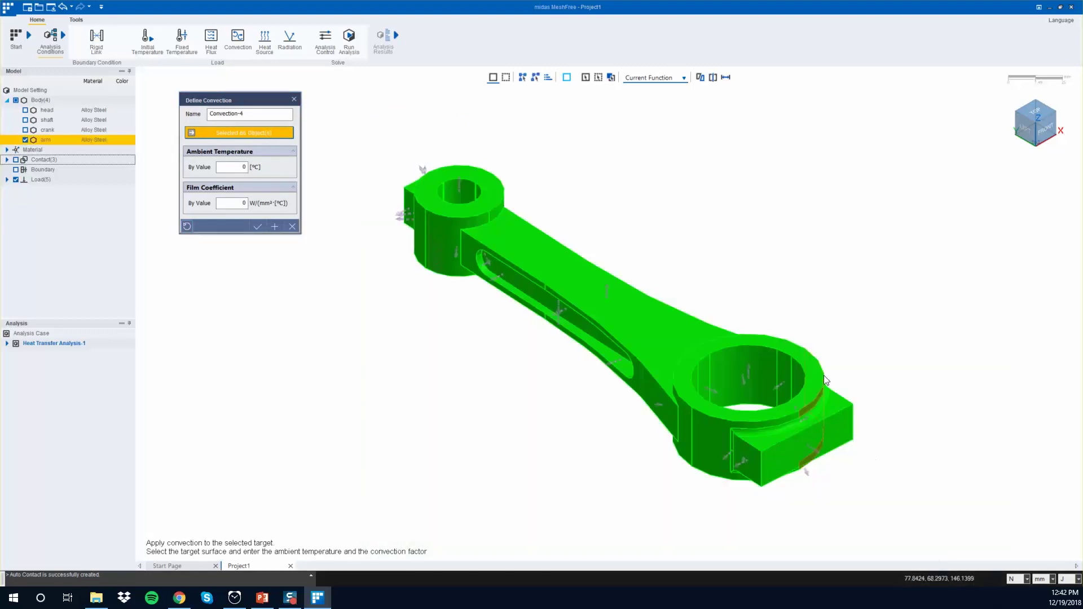
middle_click_drag(783, 388, 845, 337)
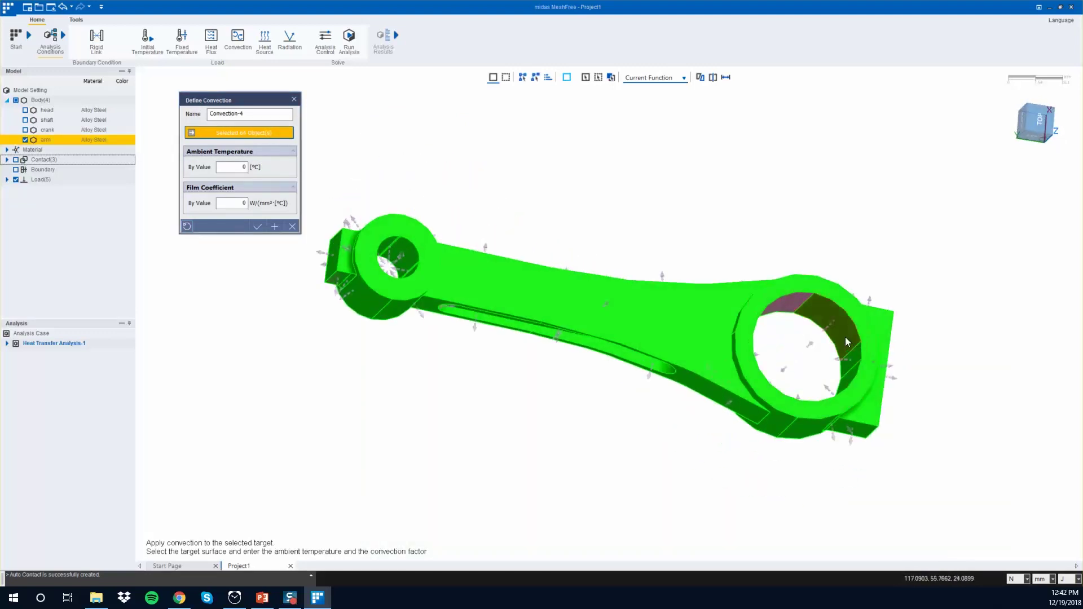
middle_click_drag(851, 377, 686, 380)
left_click(754, 401)
left_click(466, 207)
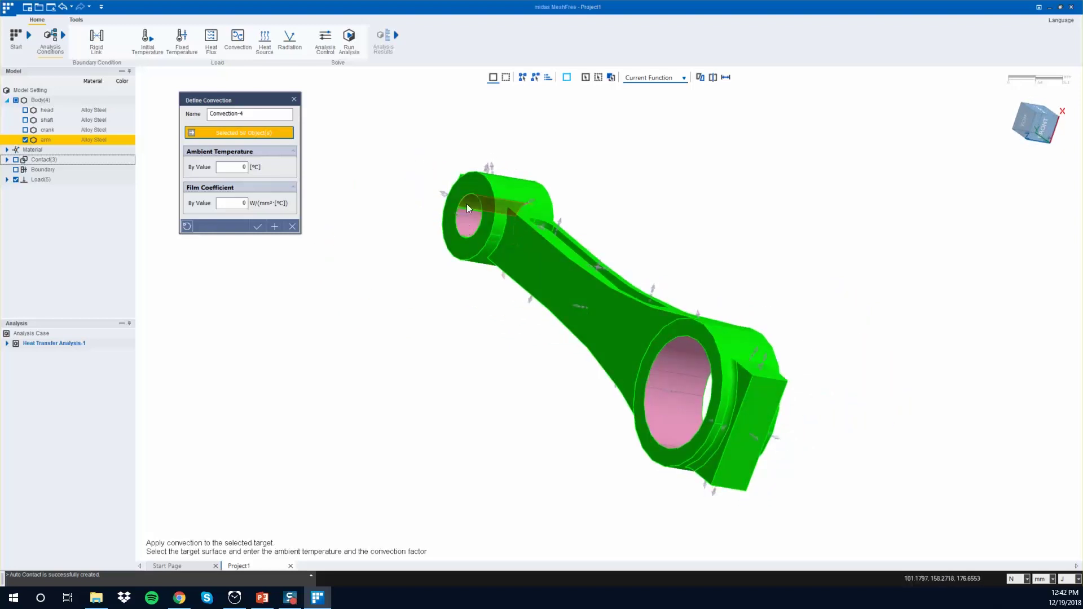
- Refine the rod selection from several angles, adding the small-end strip face and dropping remaining bore faces
scroll(452, 226, "up", 3)
scroll(473, 191, "up", 3)
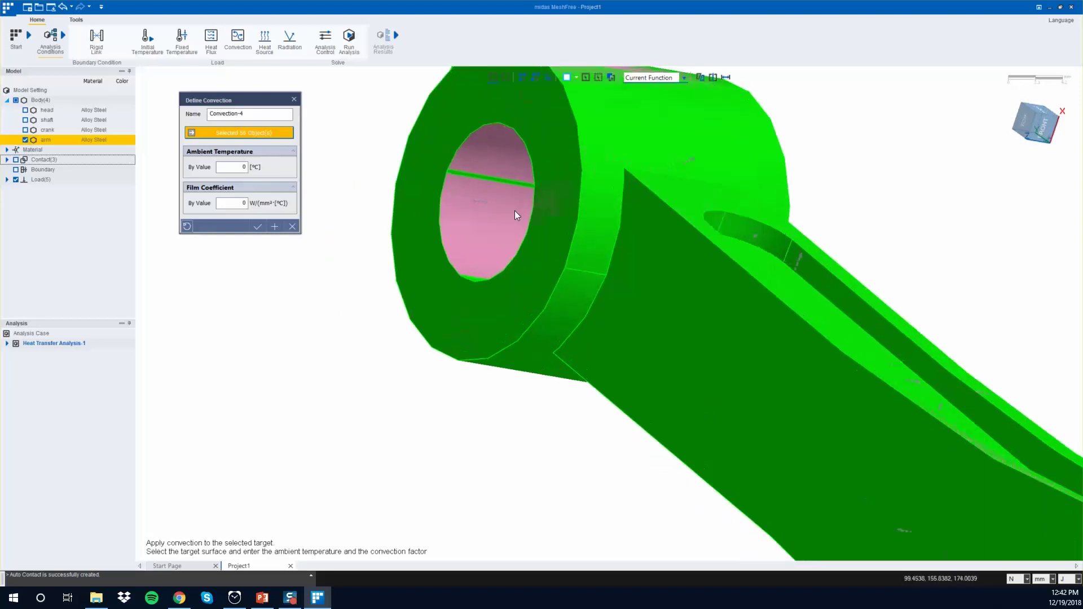
scroll(488, 189, "down", 5)
middle_click_drag(552, 251, 513, 247)
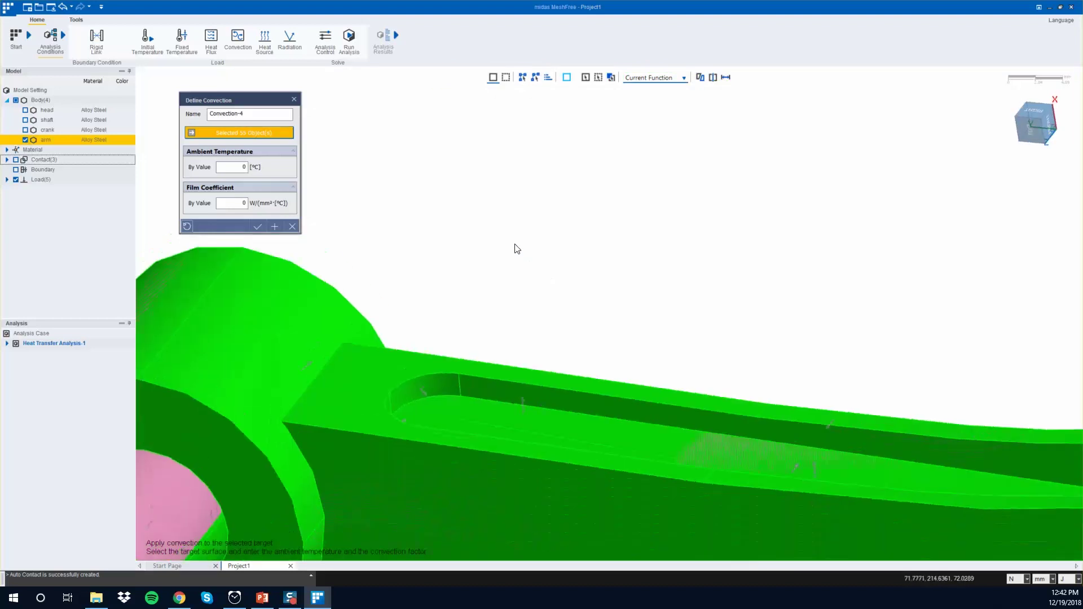
scroll(725, 153, "down", 2)
scroll(331, 400, "up", 4)
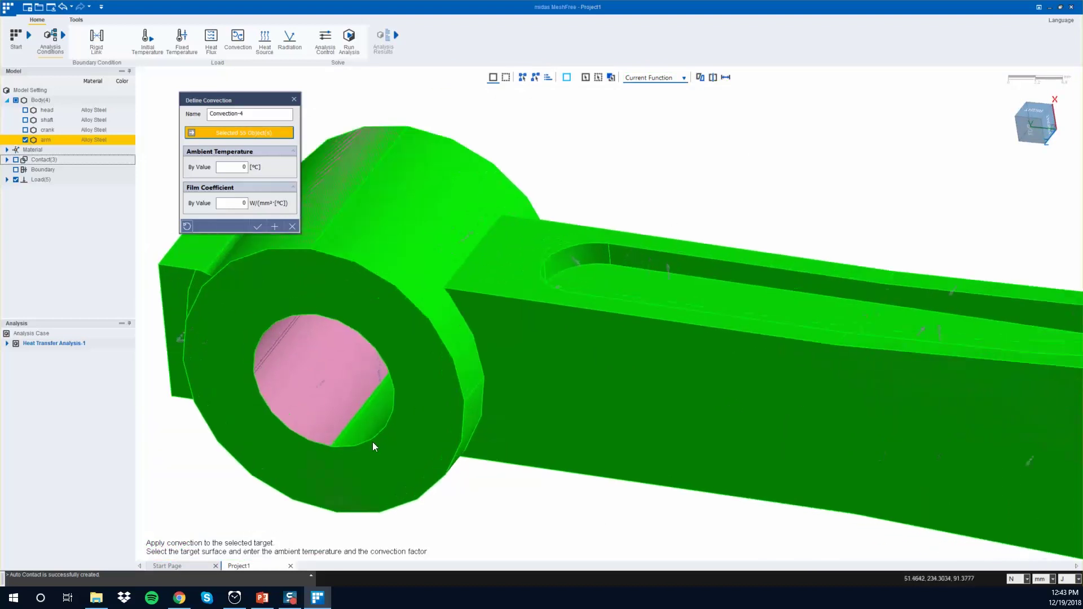
left_click(360, 429)
left_click(369, 429)
middle_click_drag(369, 428, 762, 286)
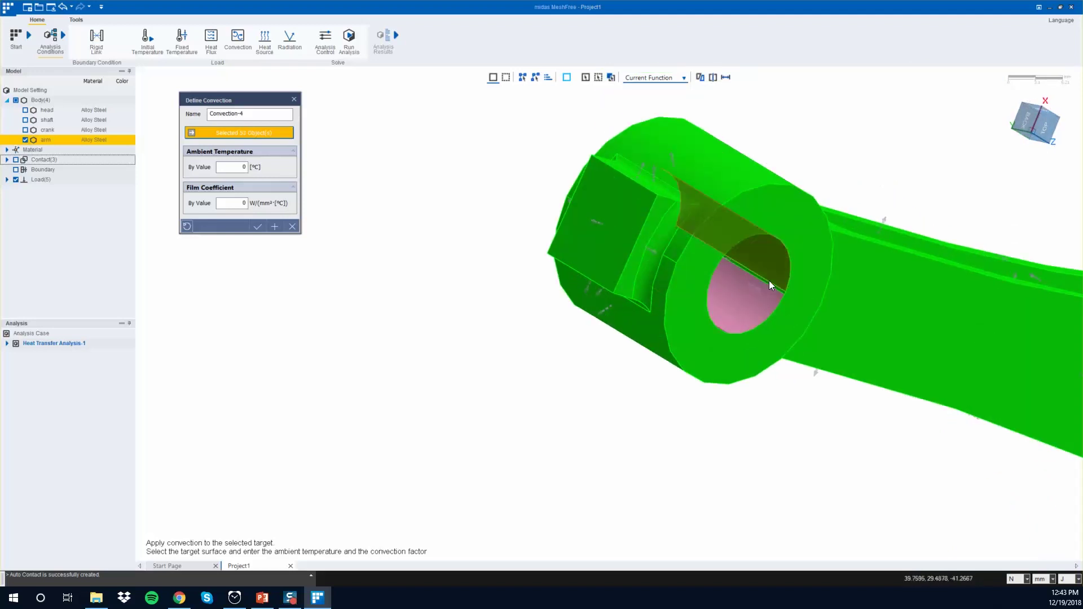
left_click(769, 285)
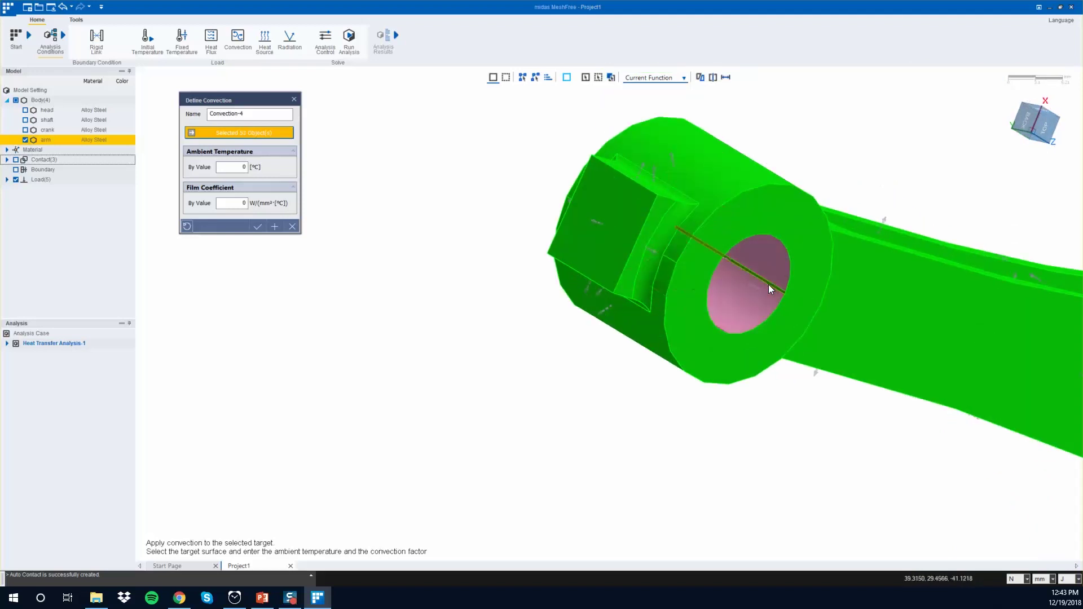
middle_click_drag(768, 284, 459, 399)
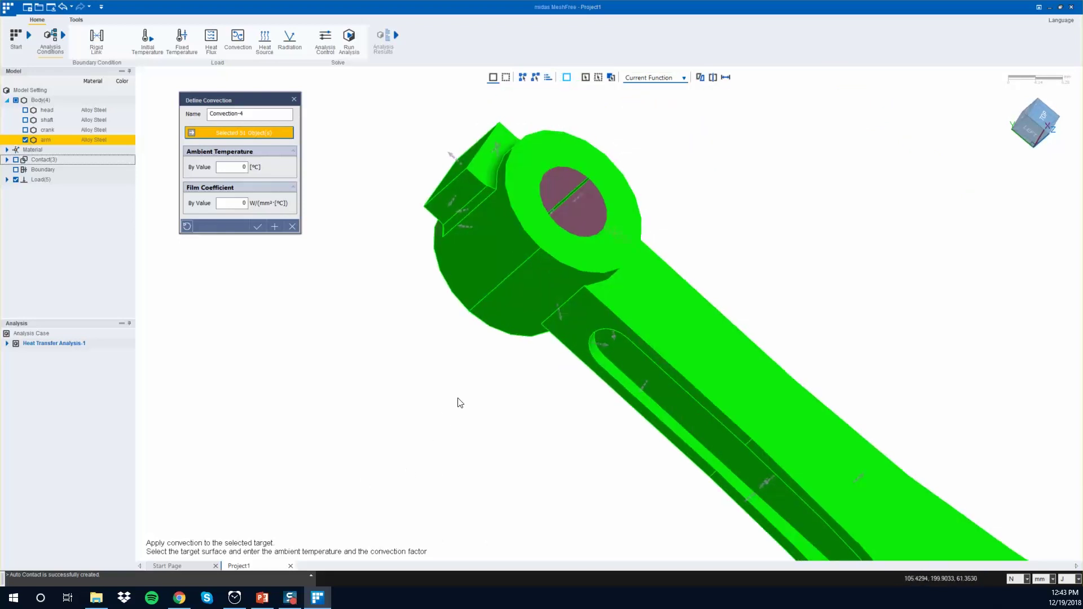
left_click(573, 198)
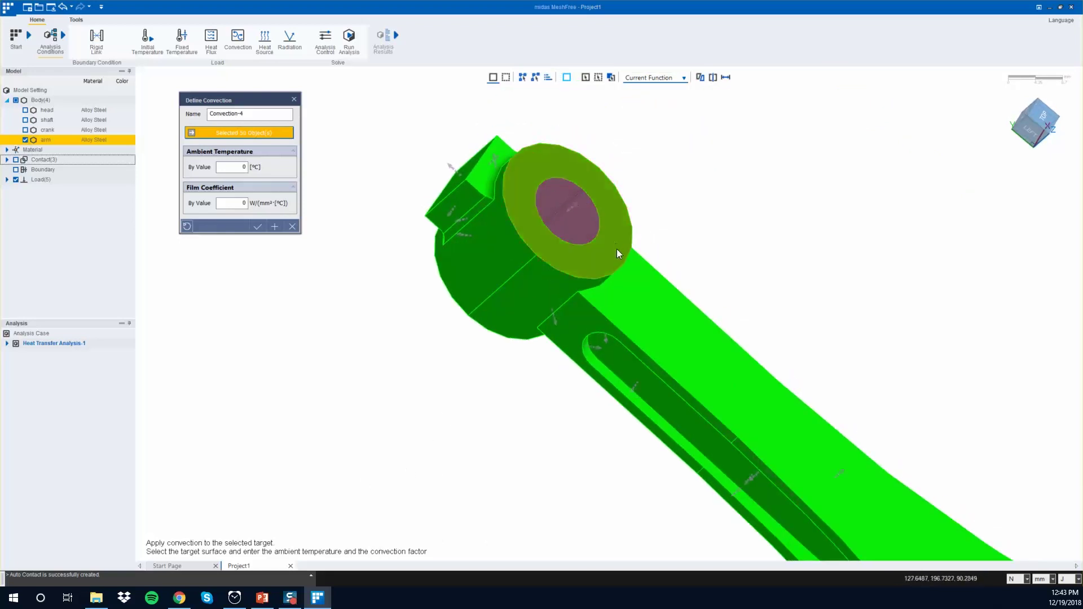
middle_click_drag(617, 249, 530, 276)
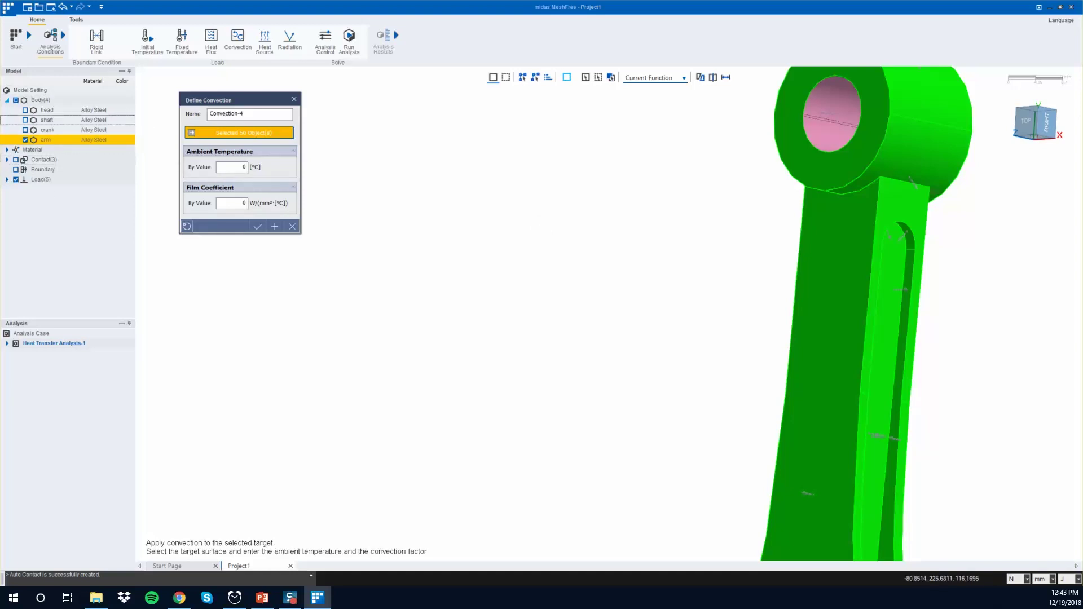
- Set ambient temperature 120 °C and film coefficient 0.0006 W/(mm²·°C), then apply Convection-4
left_click(226, 170)
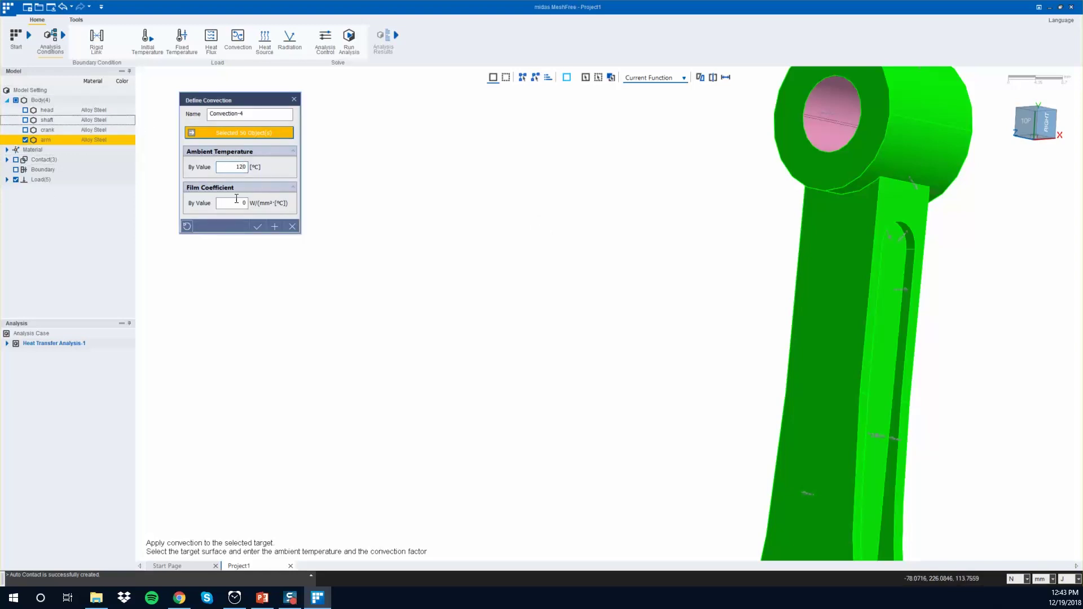
left_click(247, 203)
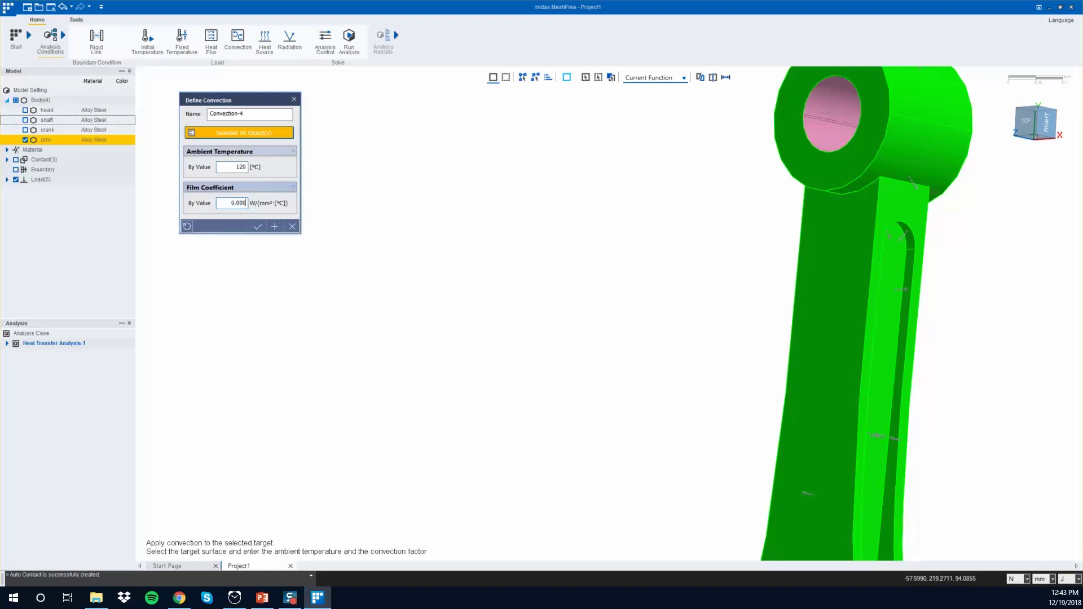
left_click(263, 228)
- Finish defining convection loads and run Heat Transfer Analysis-1
key("Escape")
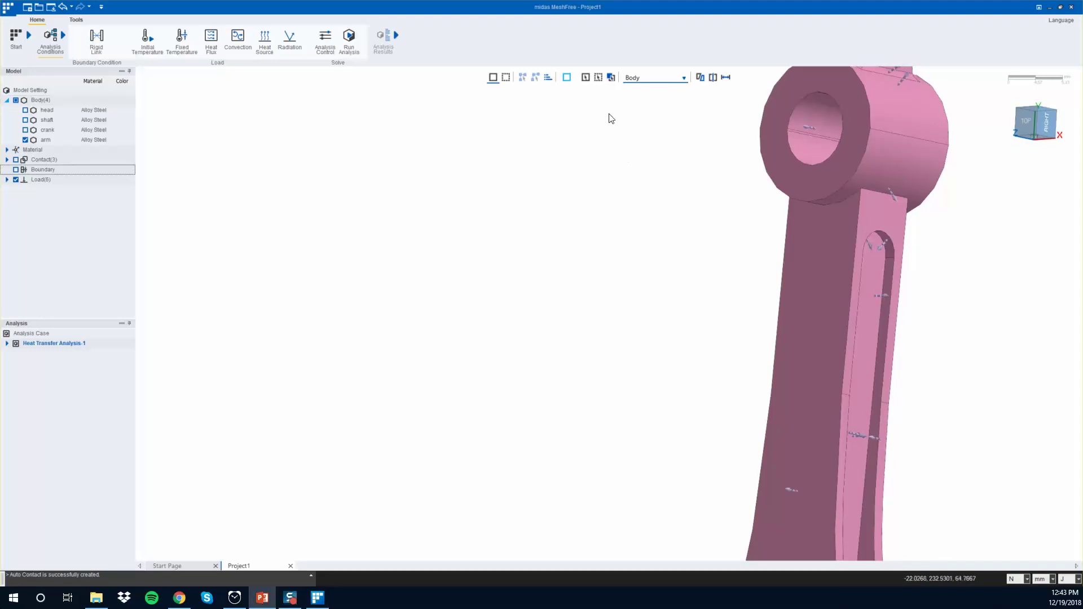
left_click(355, 45)
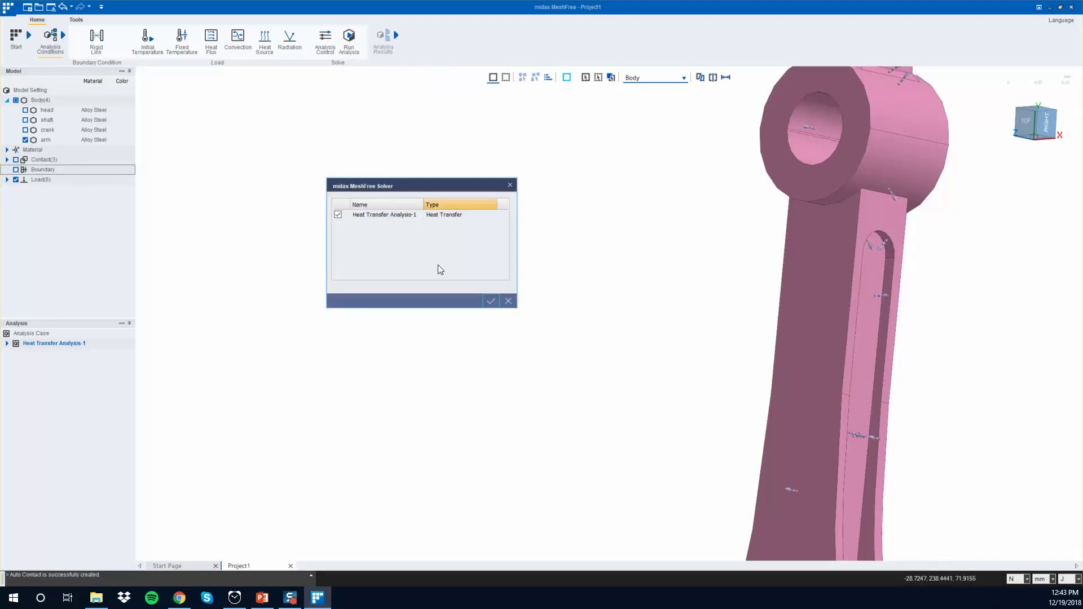
left_click(490, 301)
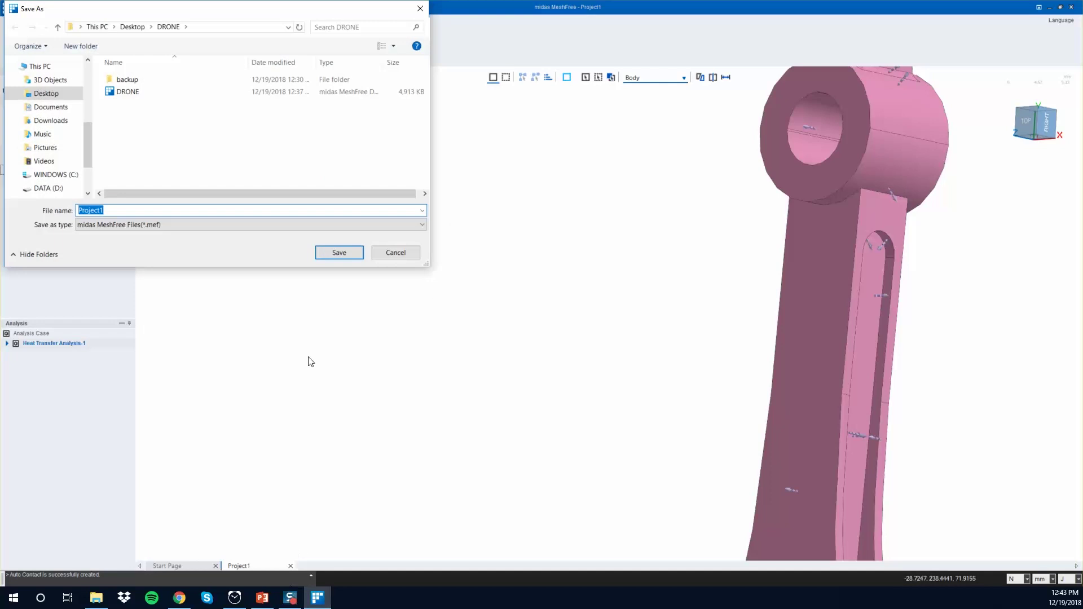
- Save the project as PISTON in the Desktop's PISTON folder
type("p")
left_click(132, 27)
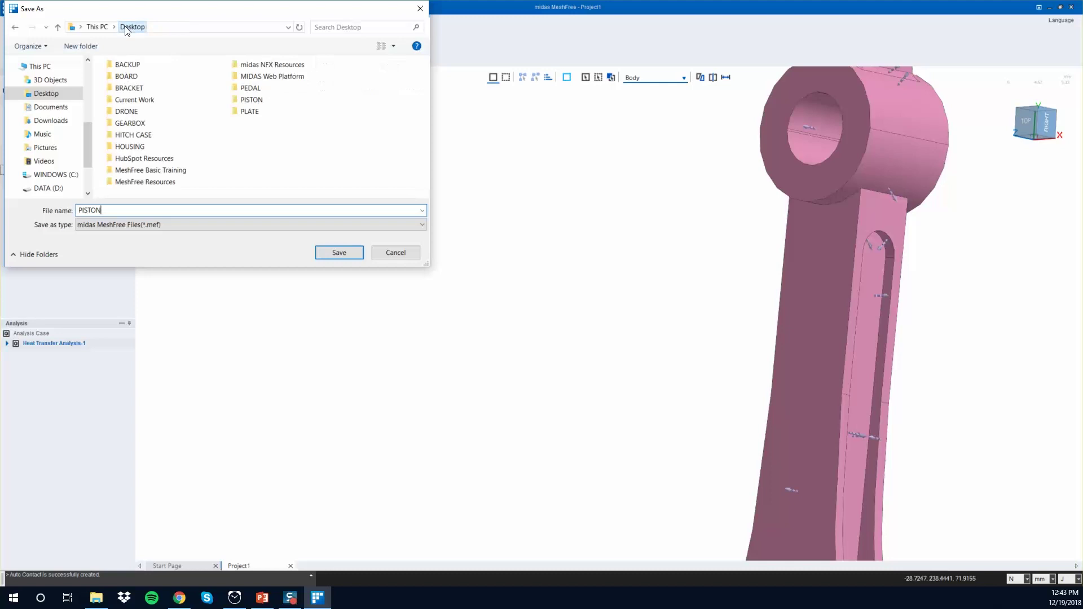
left_click(266, 101)
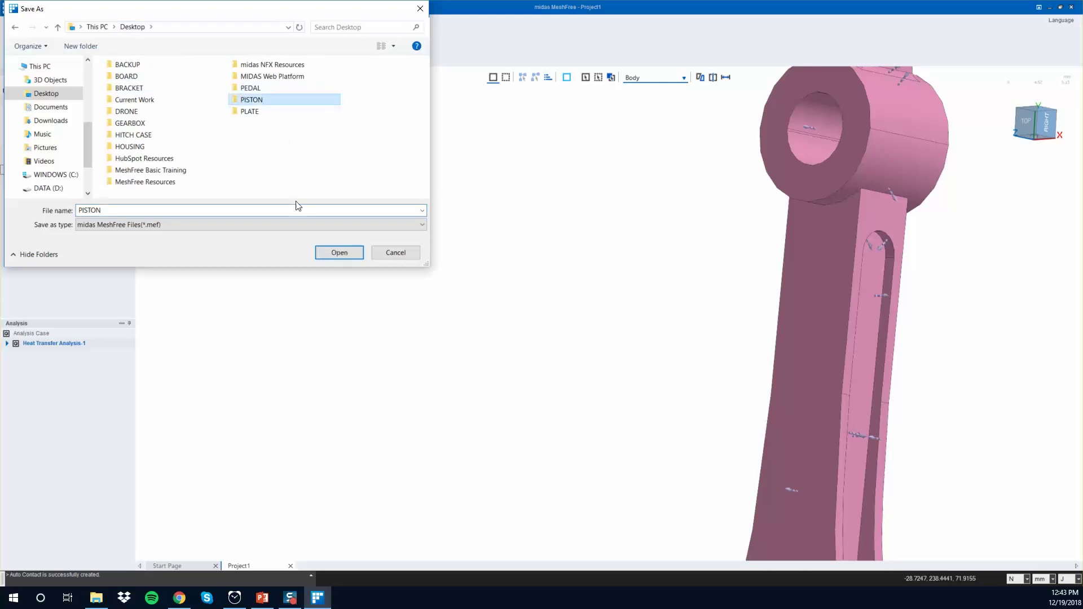
double_click(271, 101)
left_click(338, 252)
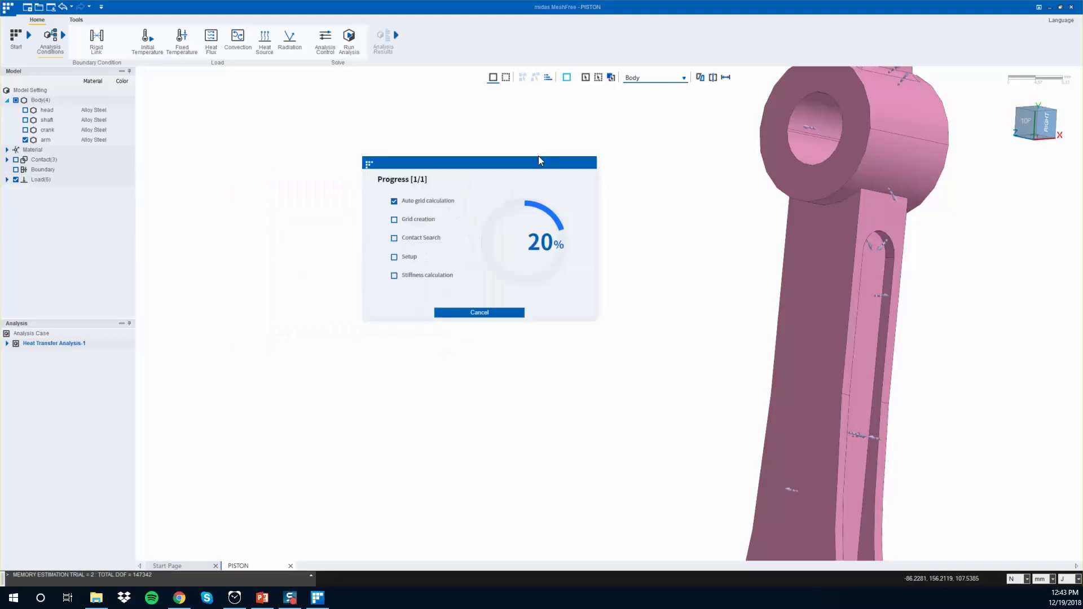
- Reset and start a stopwatch to time the heat transfer solve
left_click(234, 598)
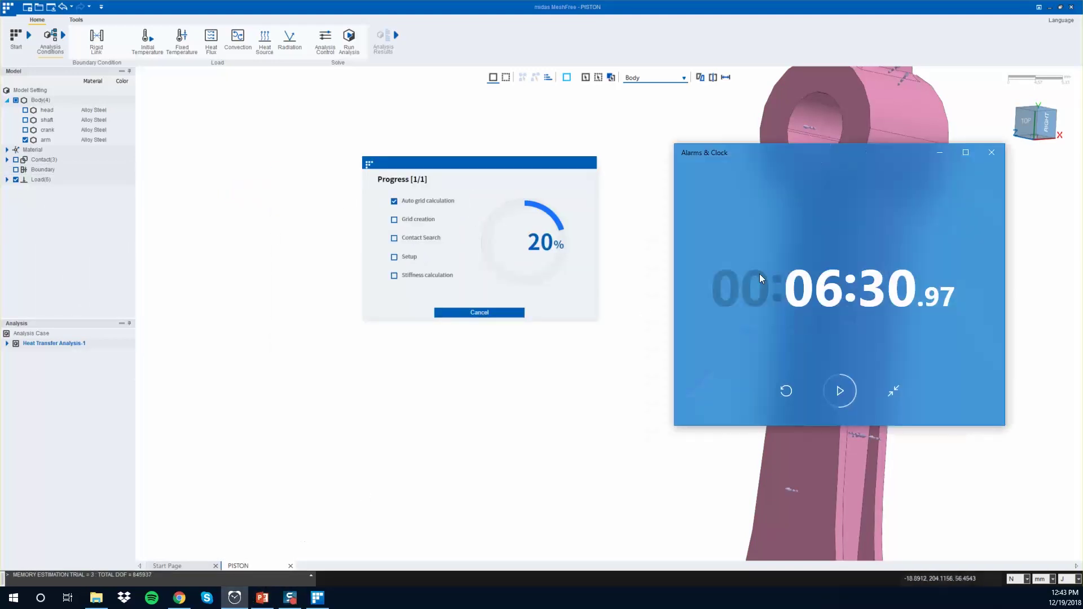
left_click(785, 389)
left_click(839, 390)
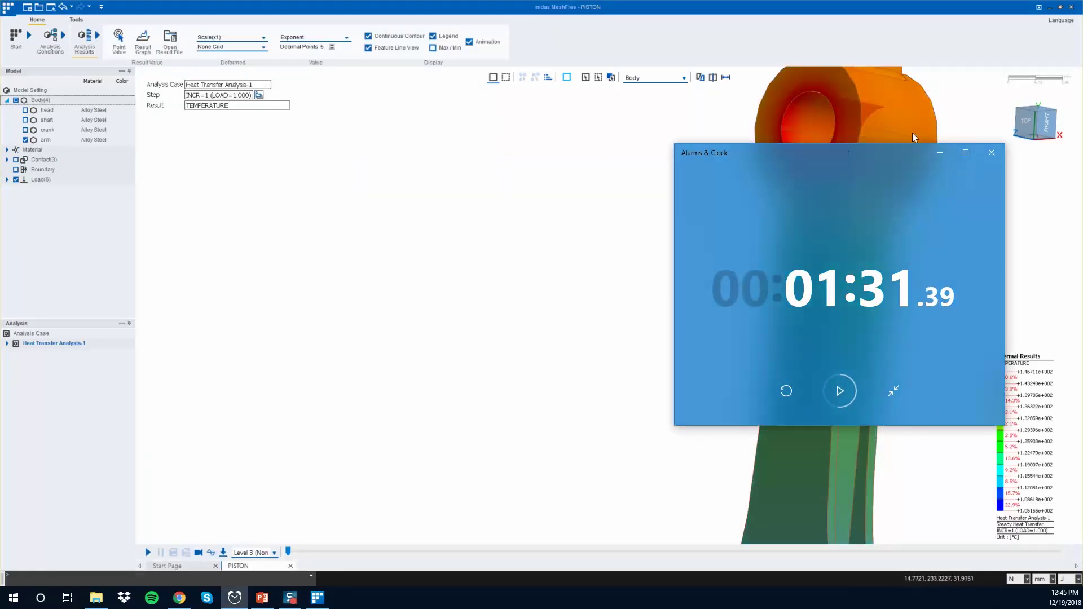
left_click(940, 151)
- Show the head, shaft and crank bodies and orbit to view the assembly's temperature contours
left_click(1017, 137)
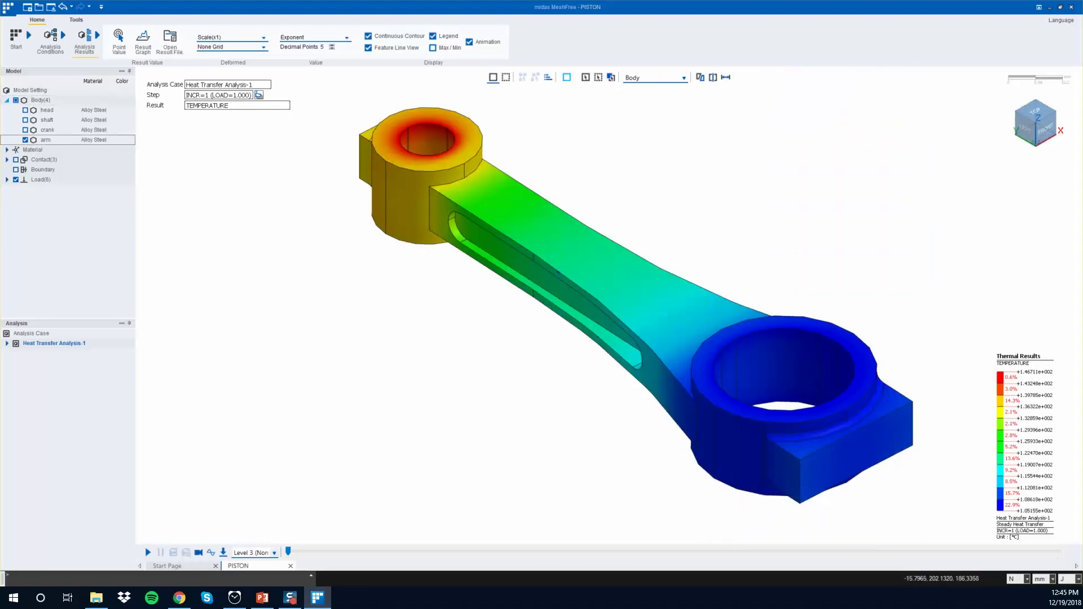
left_click(25, 110)
left_click(25, 119)
left_click(25, 129)
middle_click_drag(197, 149, 663, 148)
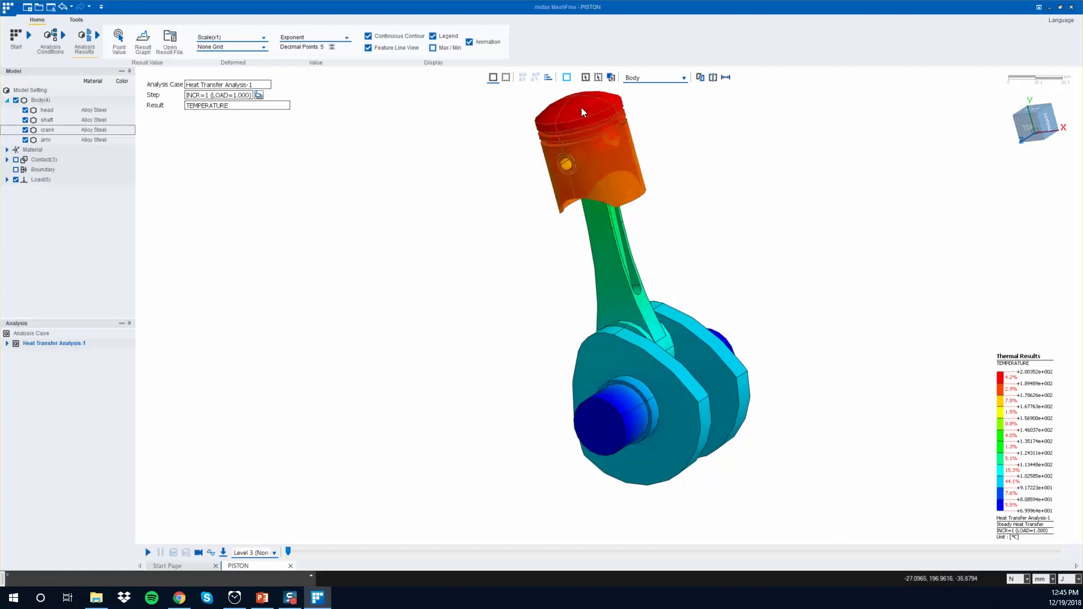
middle_click_drag(720, 285, 589, 157)
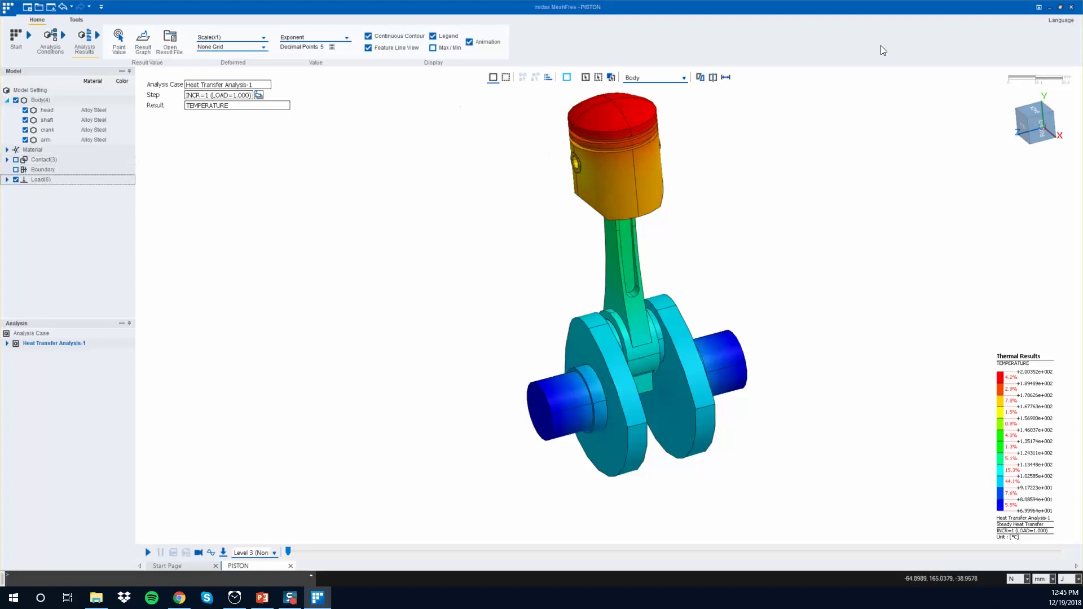
left_click(7, 13)
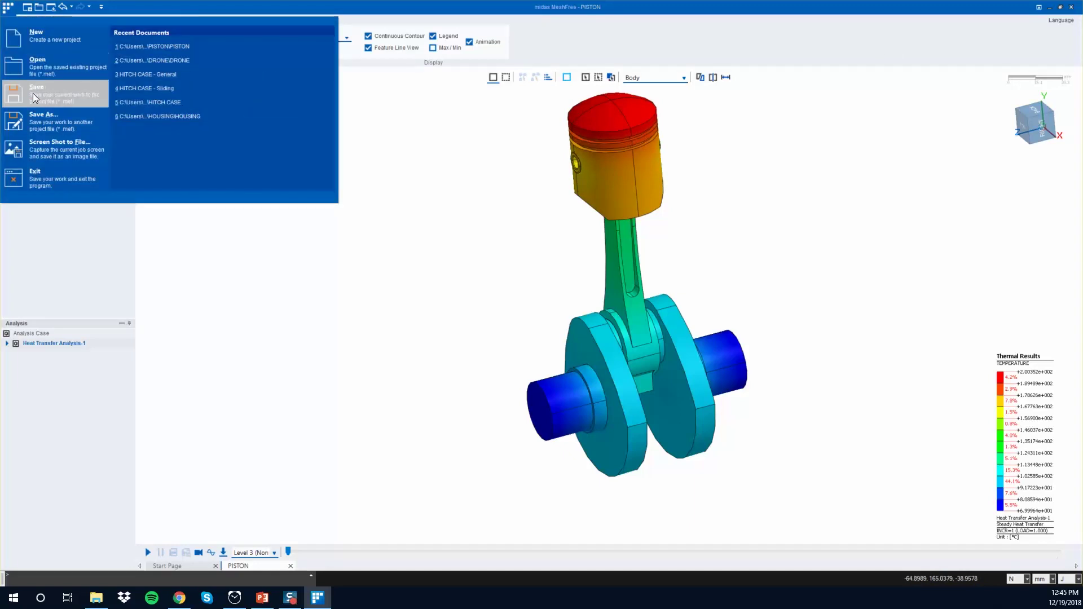
key("Escape")
- Close MeshFree, view the thermal stress analysis slide, then relaunch MeshFree from the desktop shortcut
left_click(1072, 7)
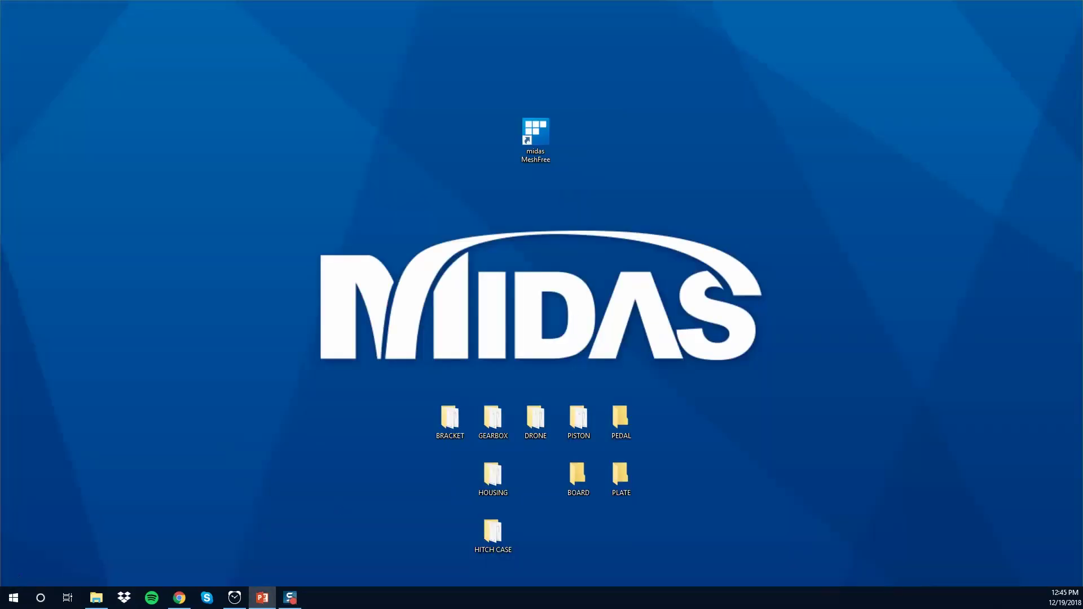
key("alt+Tab")
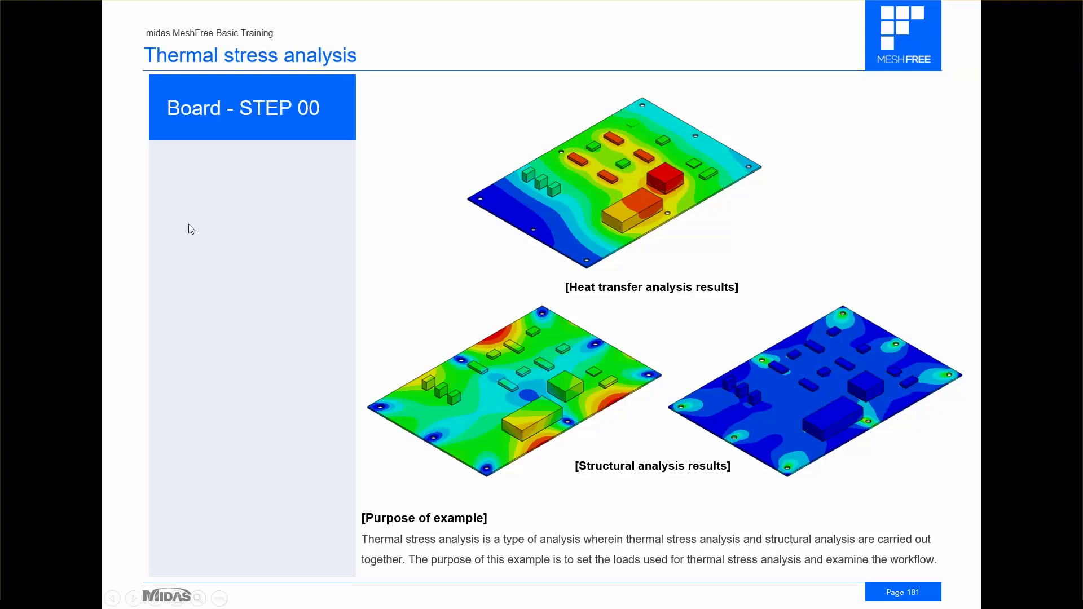
key("alt+Tab")
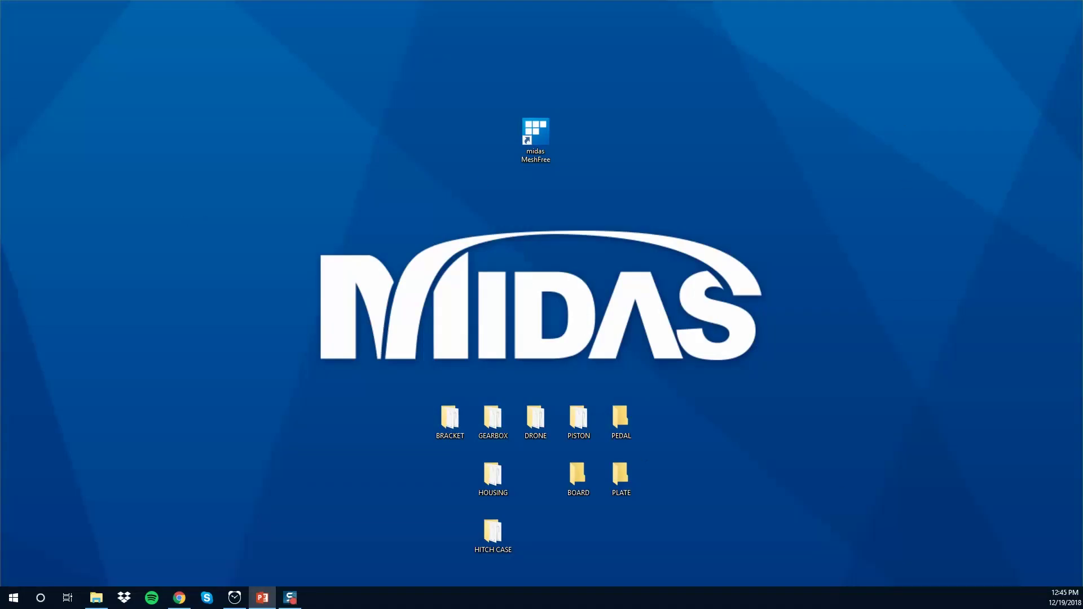
left_click(520, 130)
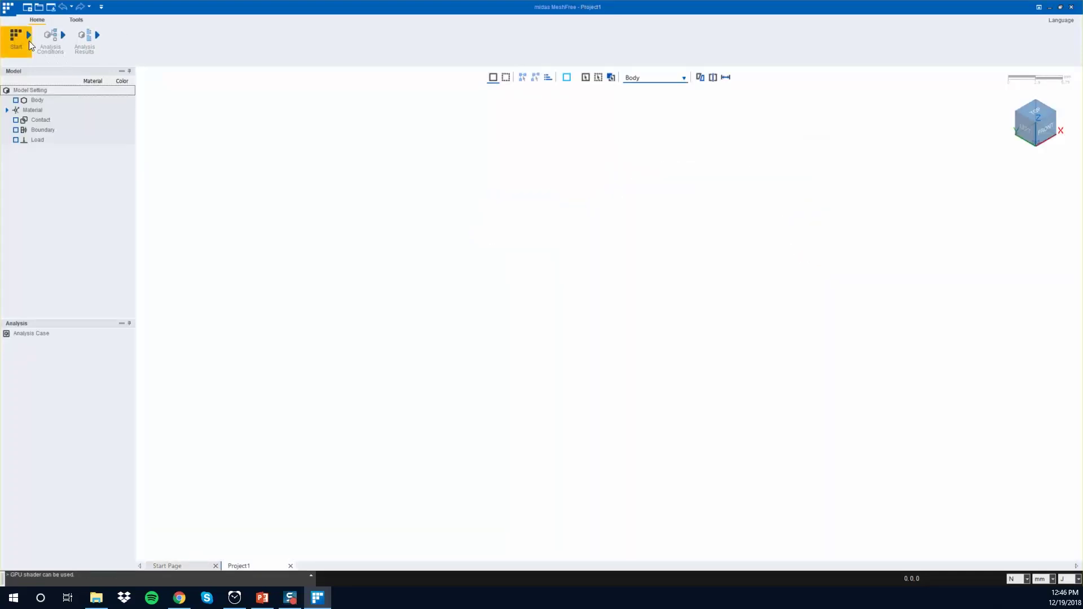
- Add a Thermal Stress analysis case to the new project
left_click(29, 41)
left_click(48, 49)
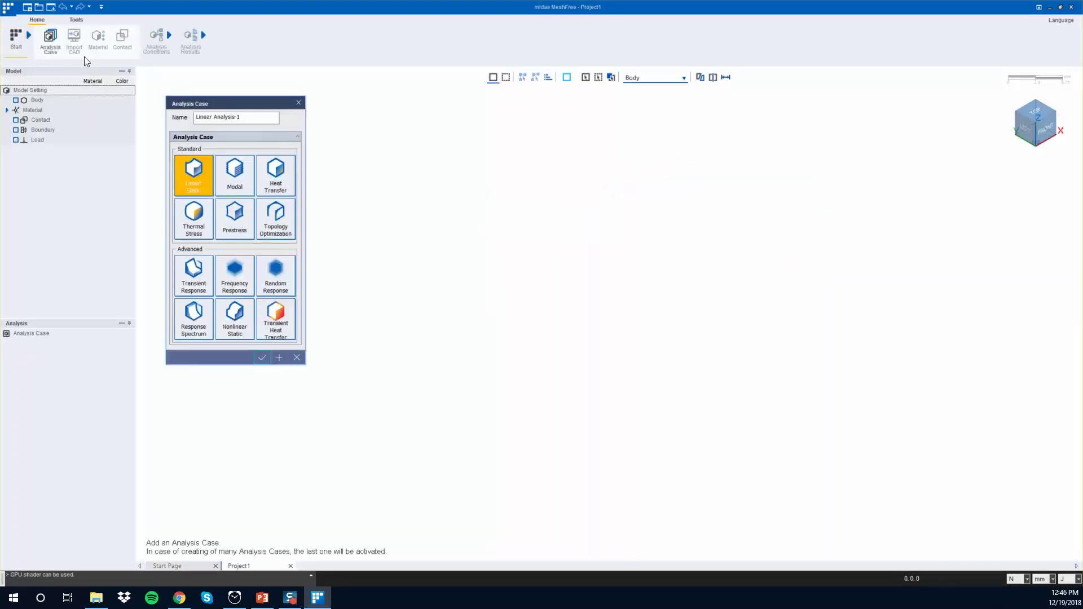
left_click(196, 221)
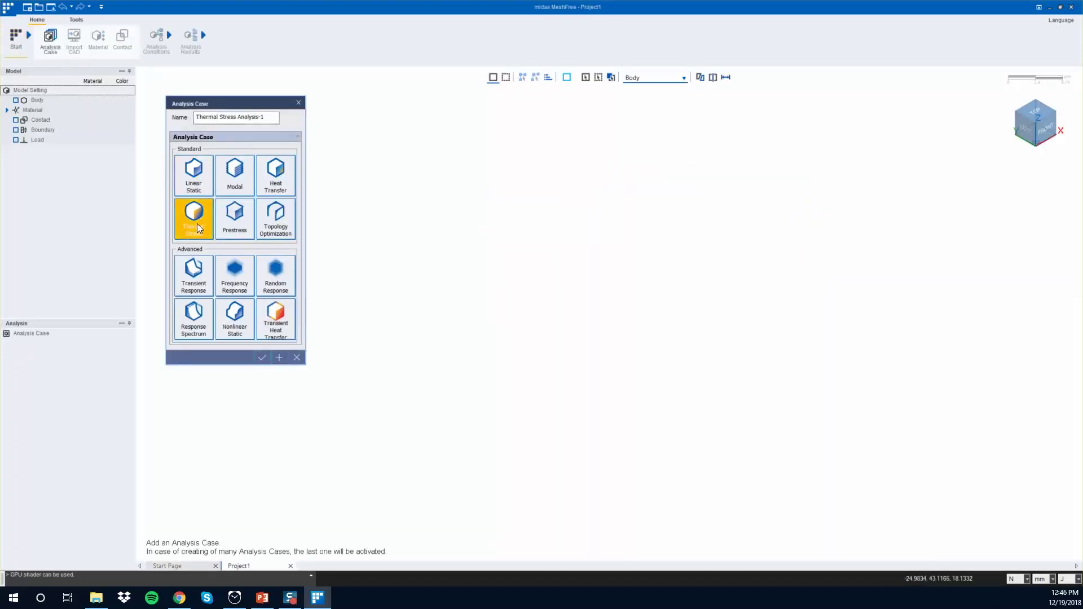
left_click(262, 357)
- Import Board.x_t from the 06_Thermal stress analysis folder
left_click(79, 53)
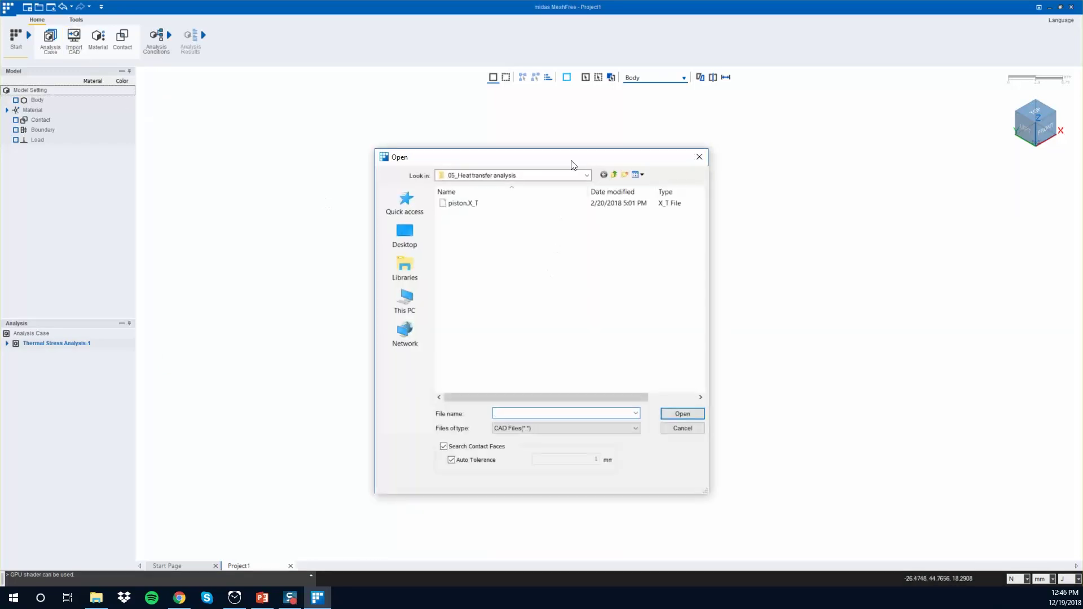
double_click(497, 269)
left_click(492, 209)
left_click(674, 414)
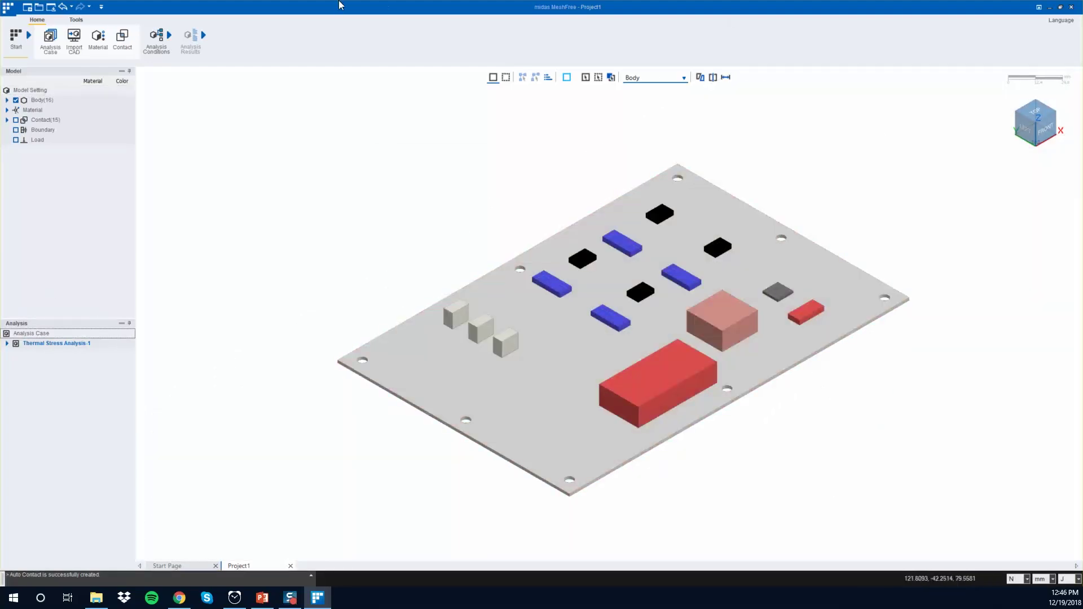
- Add the PCB material from the Plastics material library
left_click(99, 44)
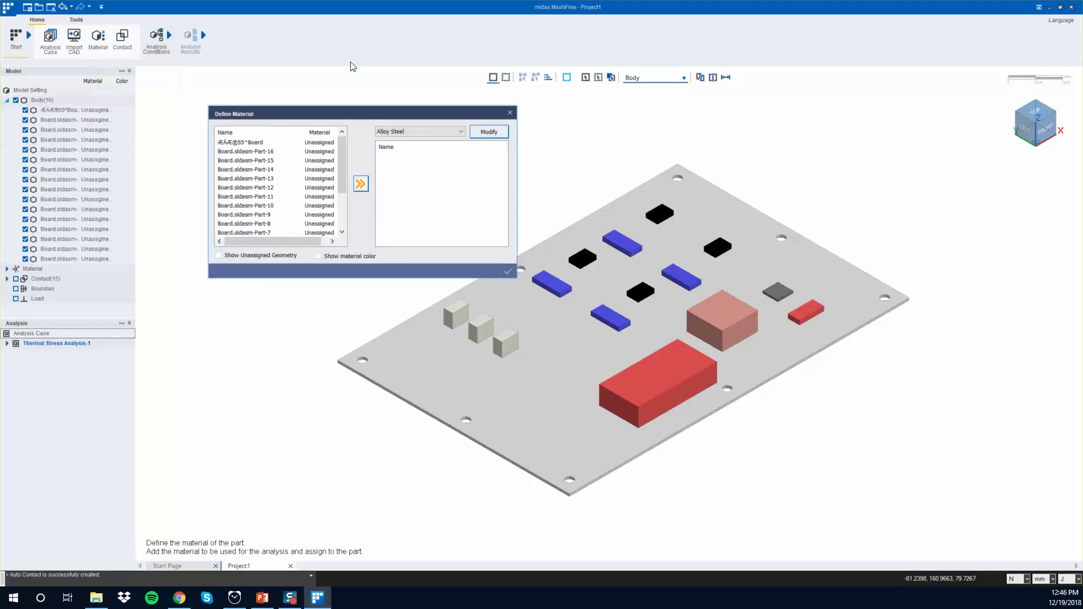
left_click(445, 131)
left_click(433, 146)
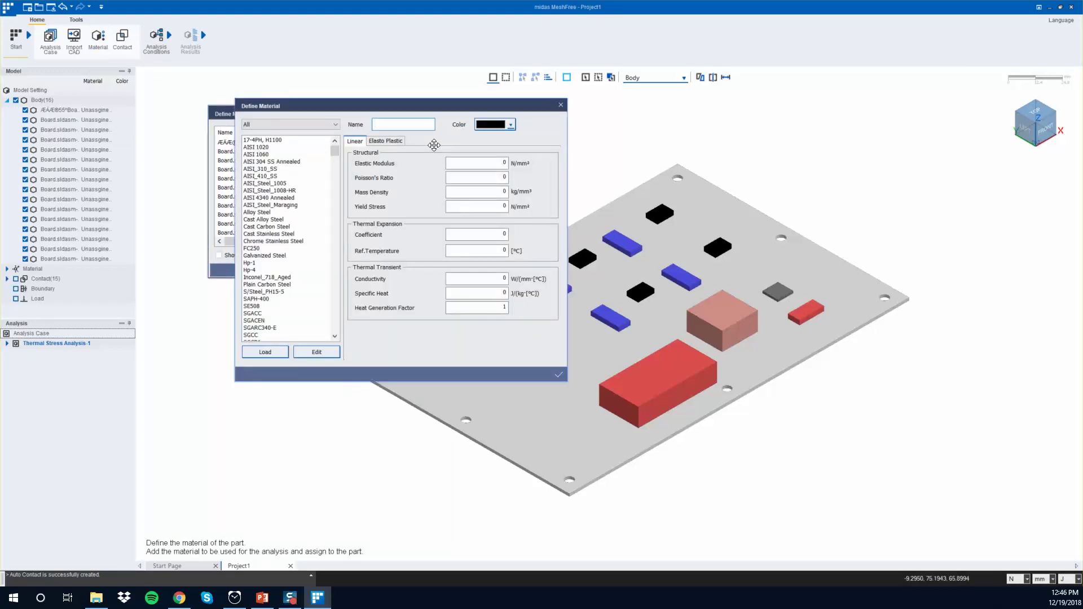
left_click(277, 122)
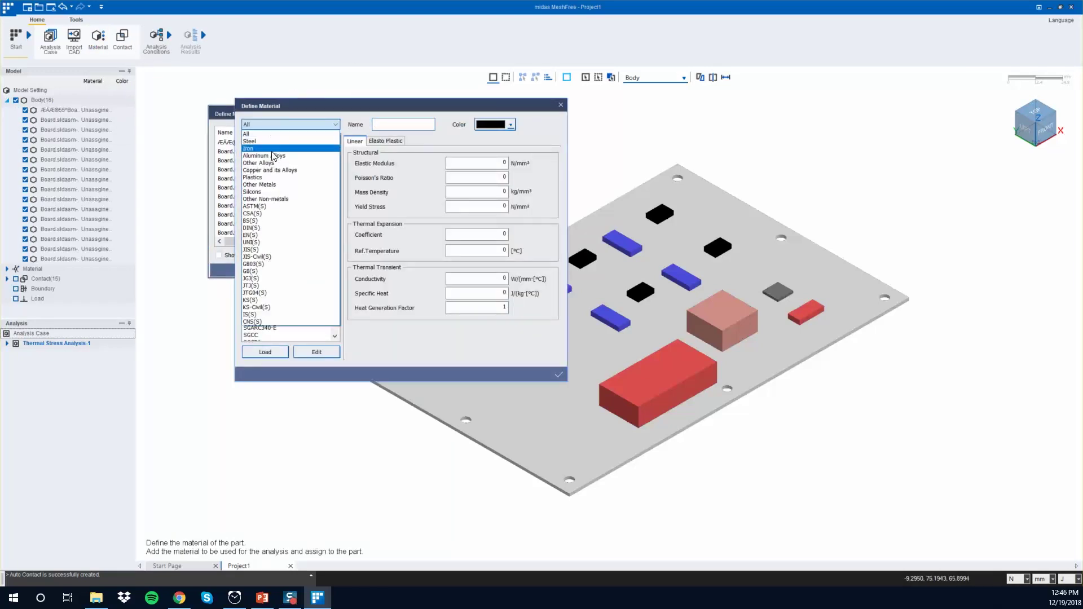
left_click(272, 178)
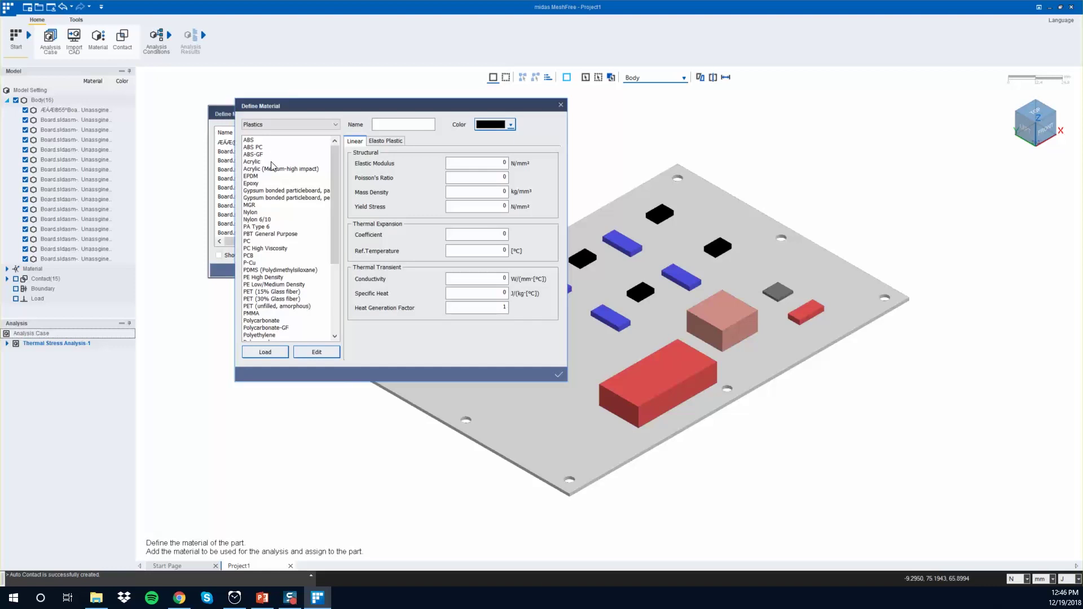
scroll(271, 198, "down", 2)
left_click(265, 213)
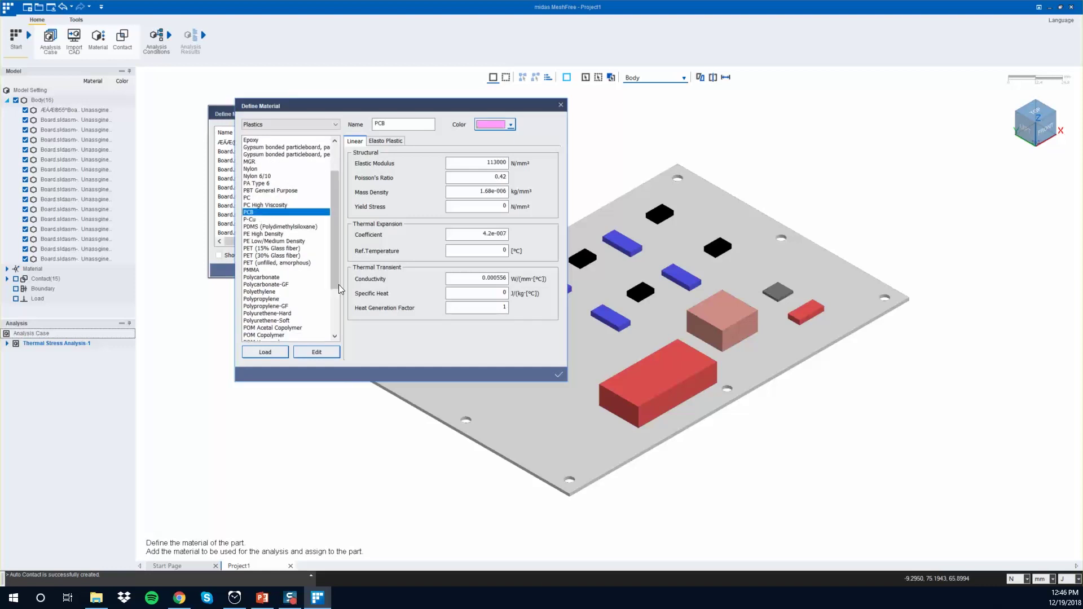
left_click(559, 375)
- Create a Component material with elastic modulus 0.21, conductivity 0.05 and specific heat 500
left_click(401, 133)
left_click(401, 161)
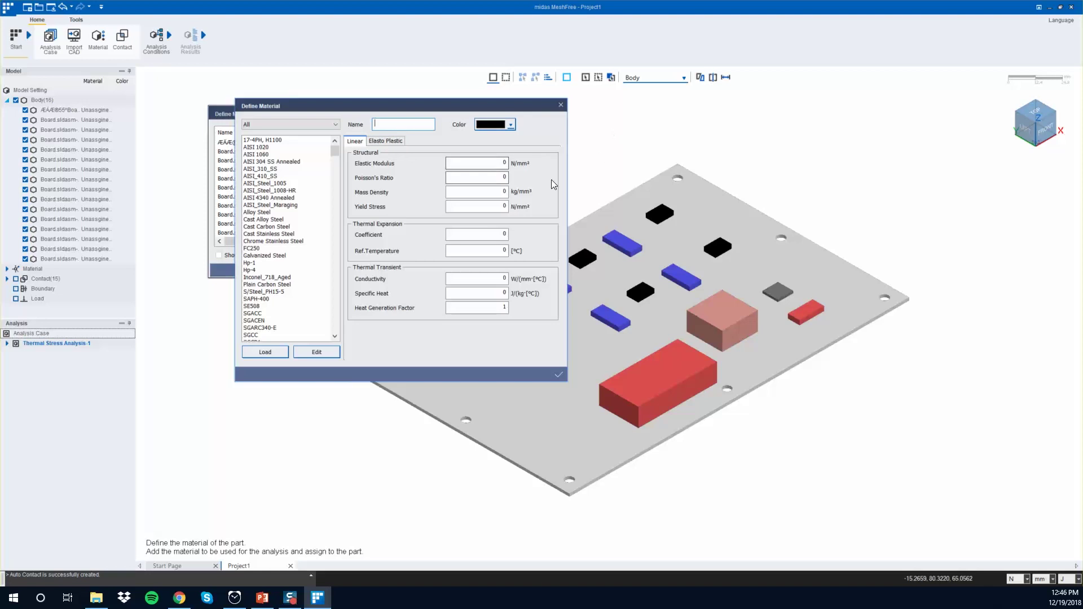
left_click(477, 164)
left_click(383, 123)
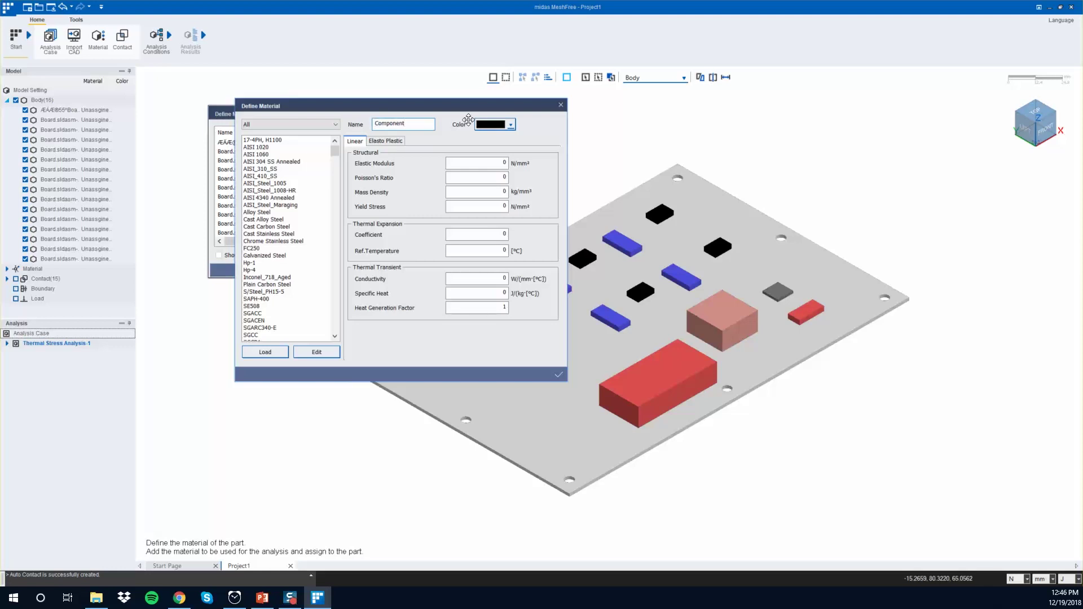
left_click(504, 163)
left_click(498, 205)
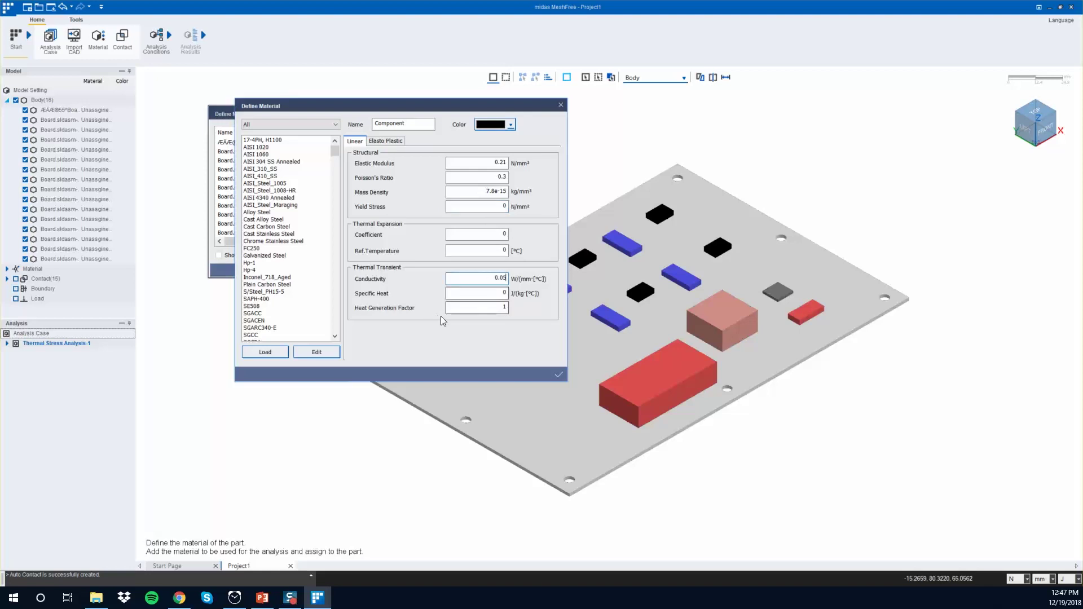
left_click(495, 292)
type("500")
left_click(559, 374)
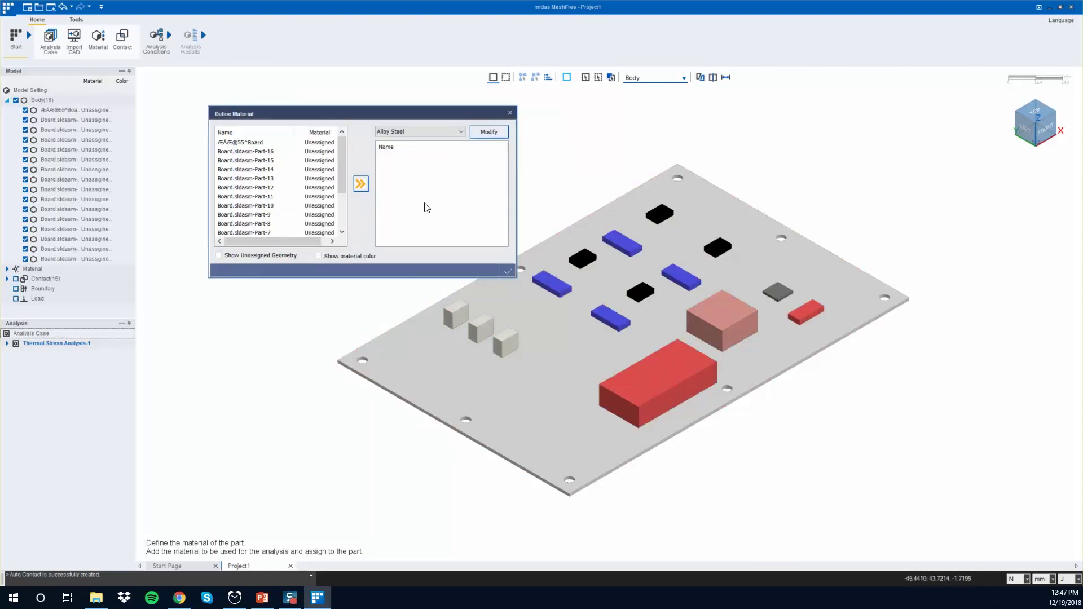
left_click(428, 130)
left_click(428, 136)
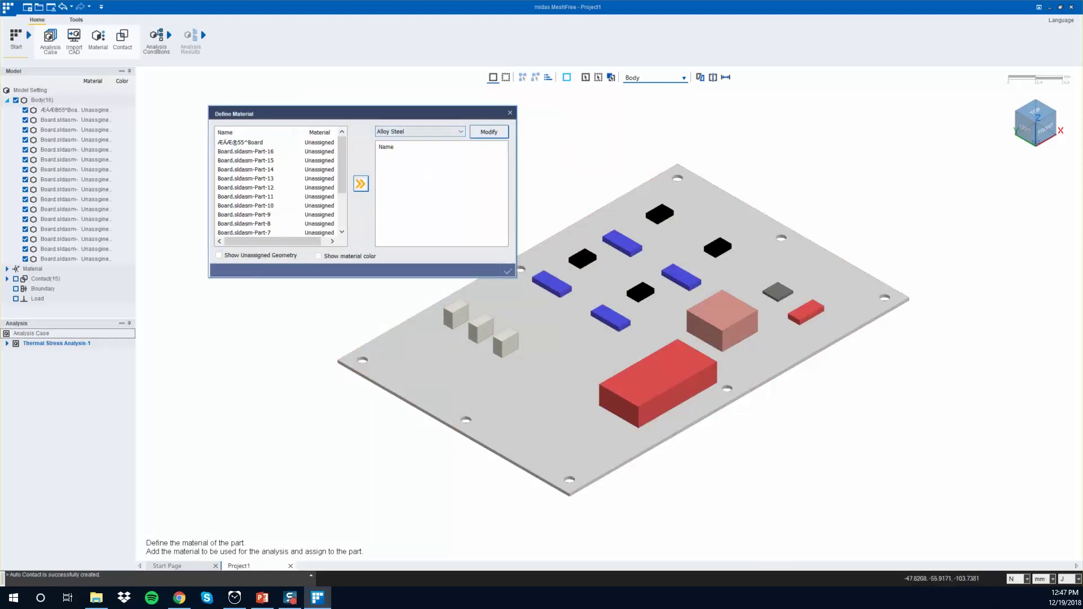
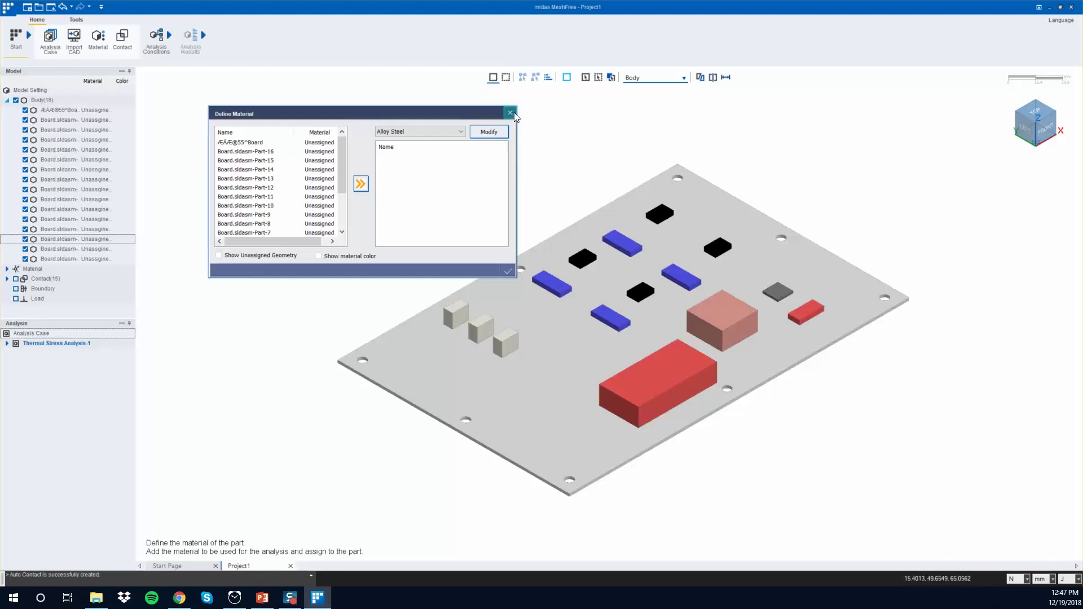
- Close the material definition and assign the PCB material to the board body
left_click(508, 271)
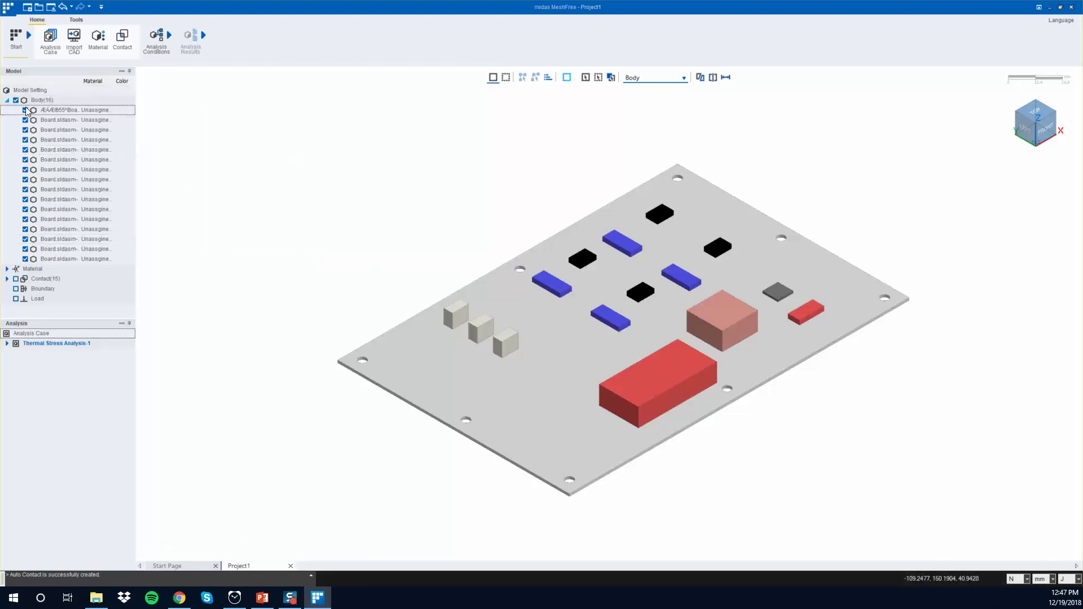
left_click(54, 112)
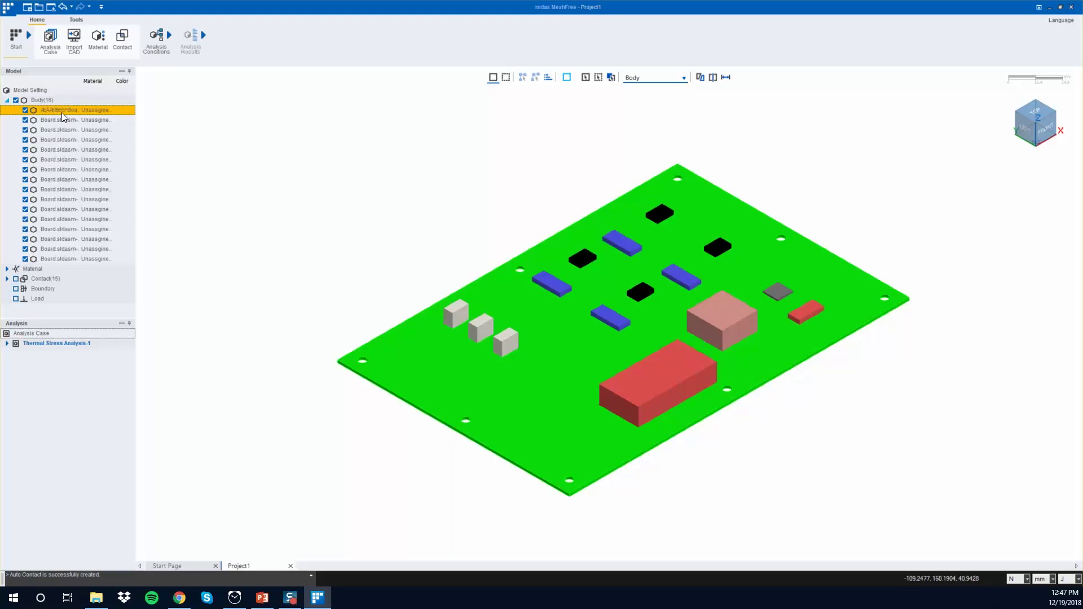
right_click(62, 112)
mouse_move(108, 175)
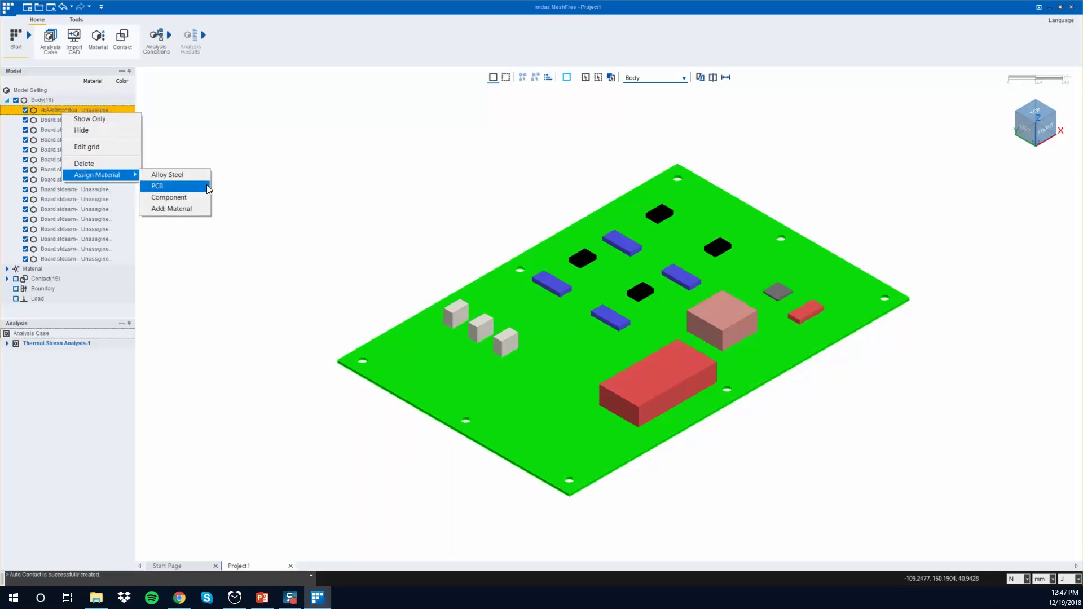
left_click(177, 186)
- Select and hide several component bodies, then show all bodies again
left_click(72, 113)
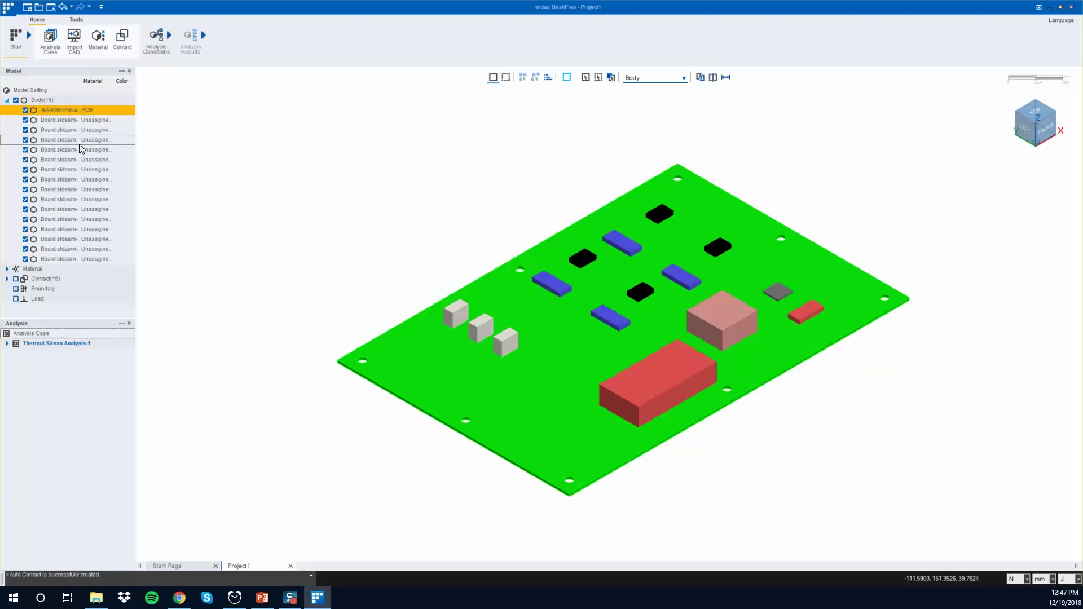
left_click(80, 133, "ctrl")
left_click(80, 122, "ctrl")
left_click(81, 109, "ctrl")
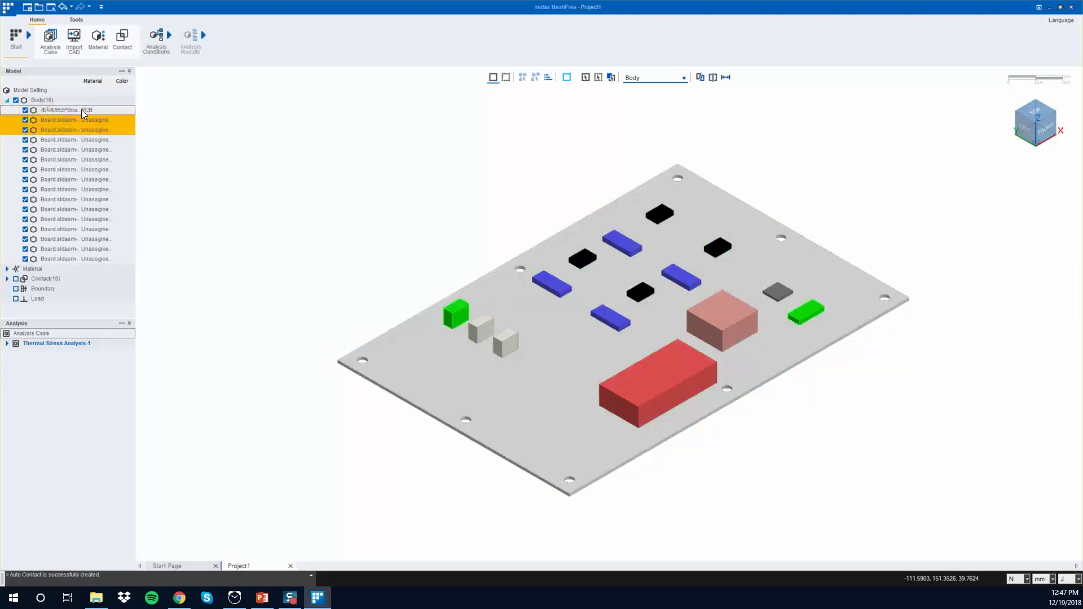
left_click_drag(305, 135, 958, 508)
left_click(93, 129, "ctrl")
left_click(105, 120, "ctrl")
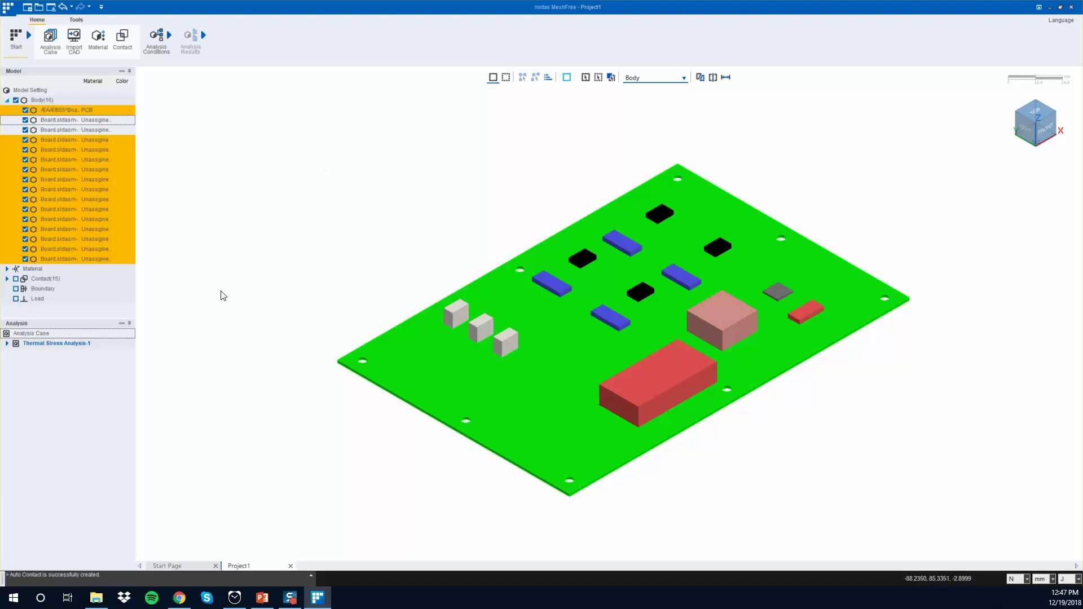
key("ctrl+h")
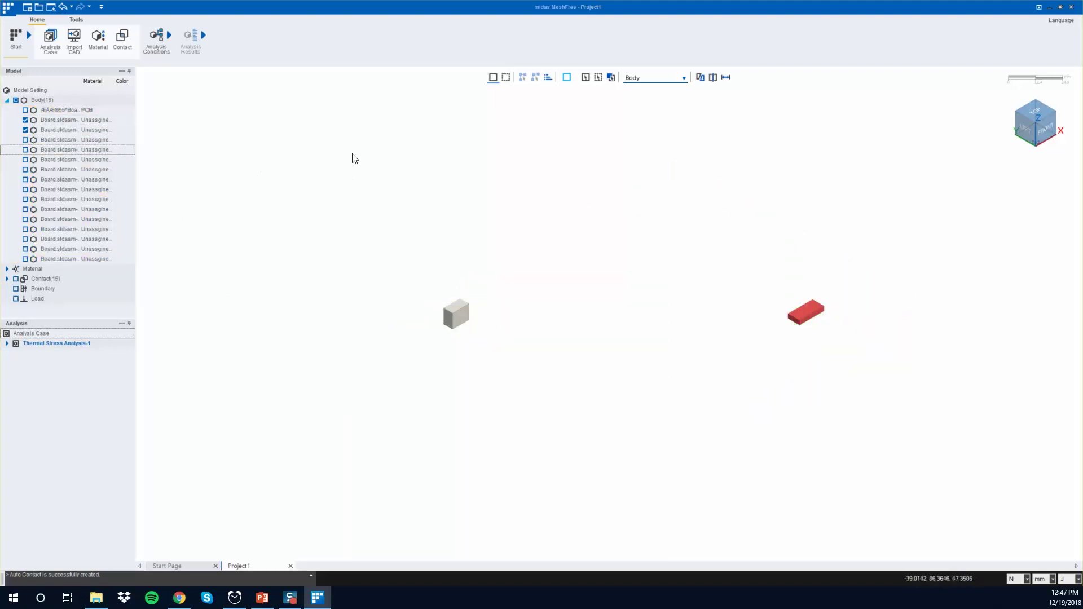
left_click(18, 102)
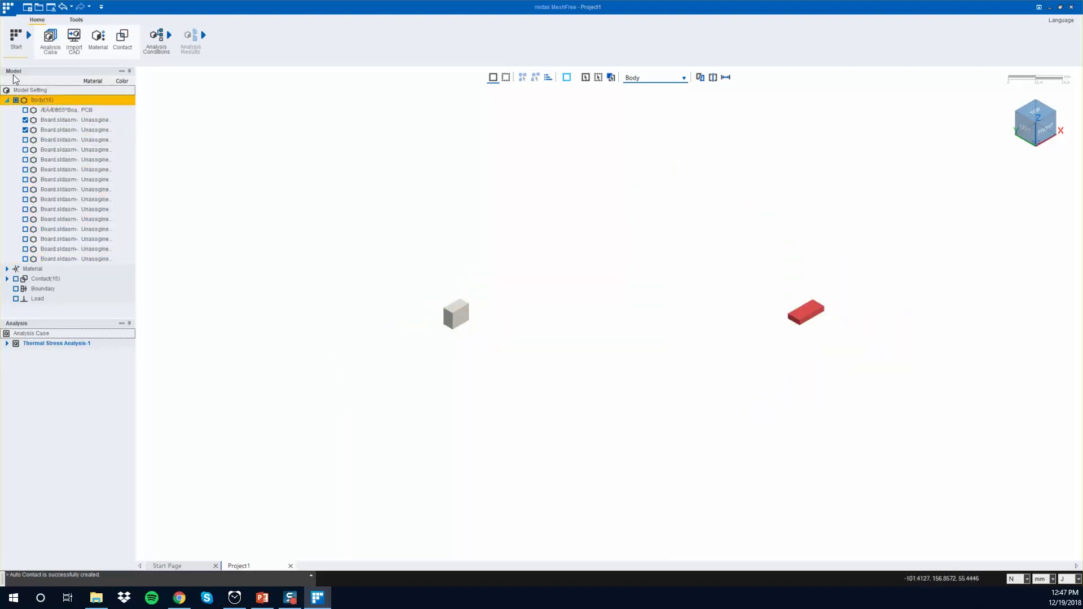
left_click(17, 100)
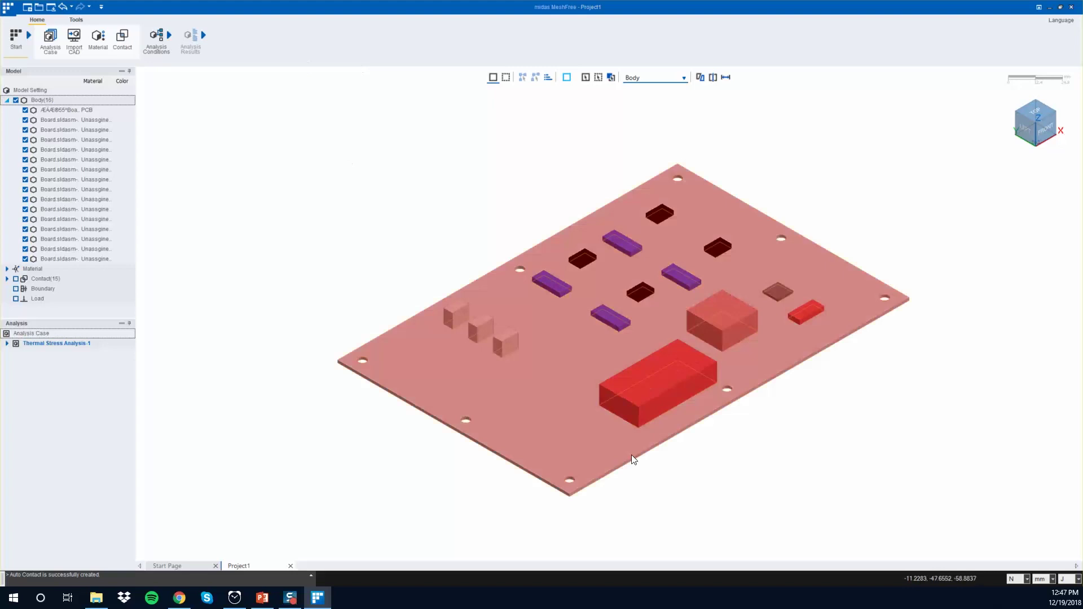
- Select all 15 component bodies, excluding the board, and assign them the Component material
key("ctrl+a")
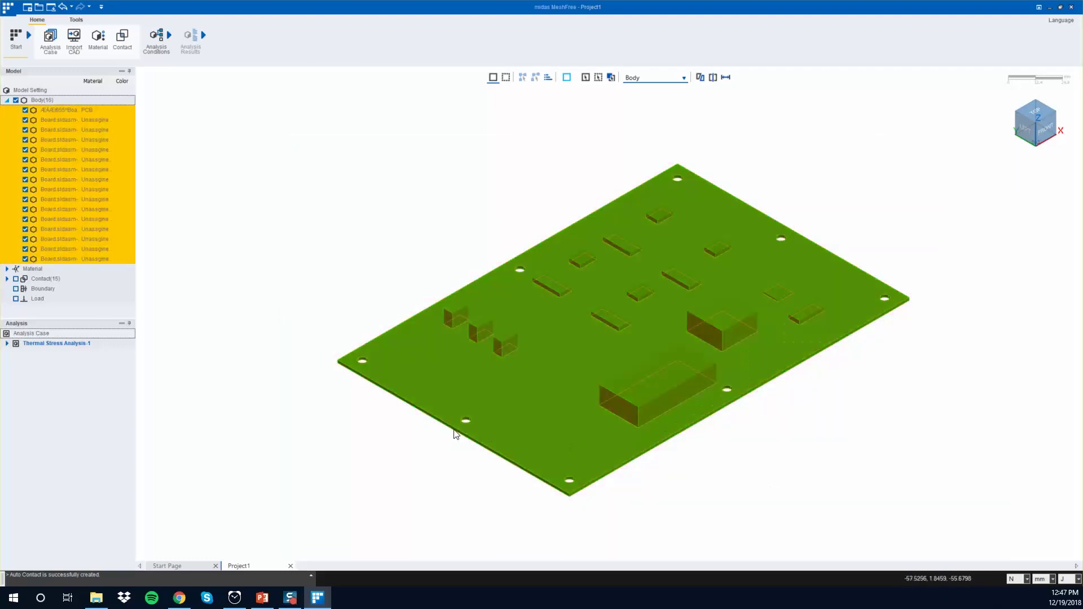
left_click(456, 435, "ctrl")
right_click(672, 384)
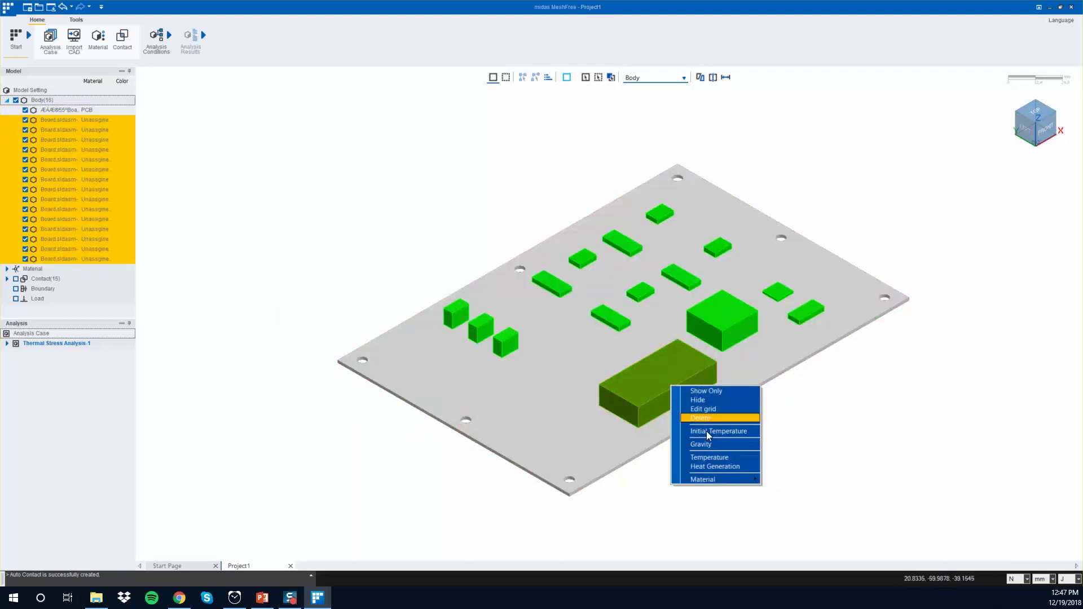
mouse_move(704, 482)
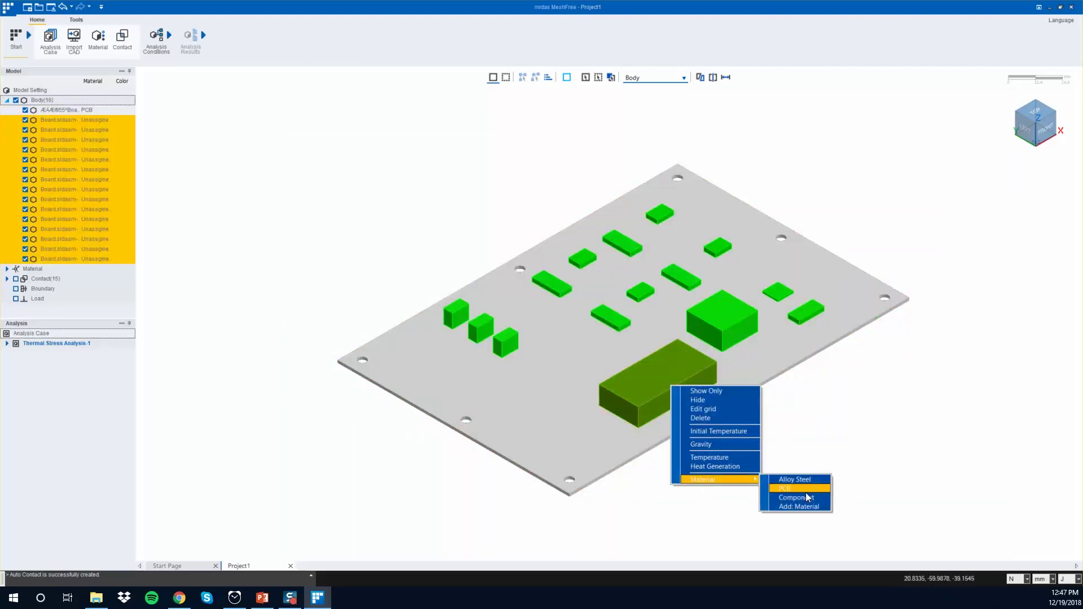
left_click(804, 499)
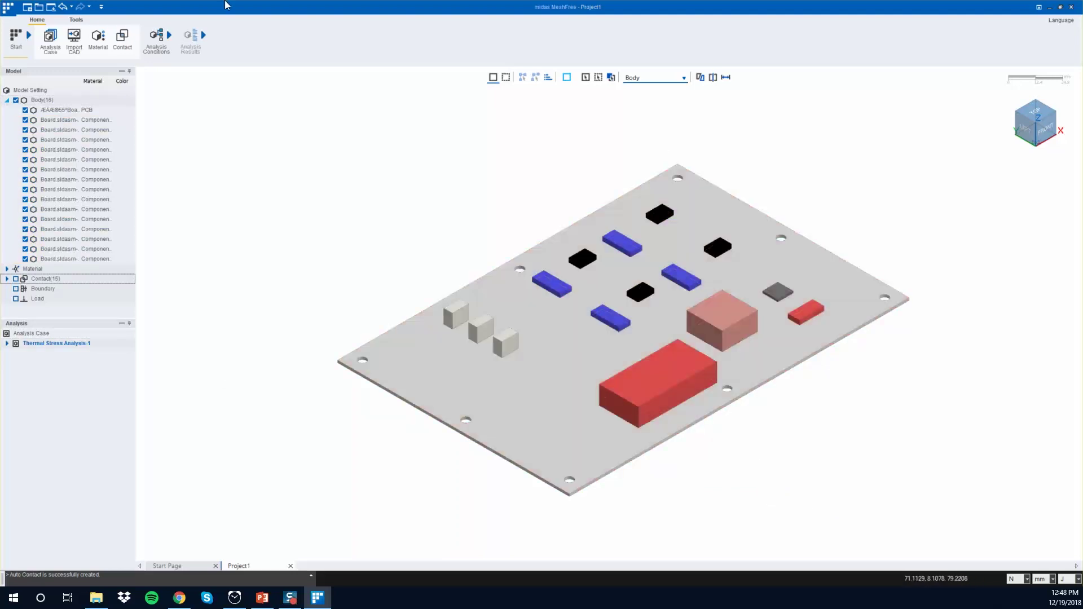
- Start a fixed constraint and pick the first two mounting-hole faces
scroll(332, 141, "up", 1)
left_click(170, 43)
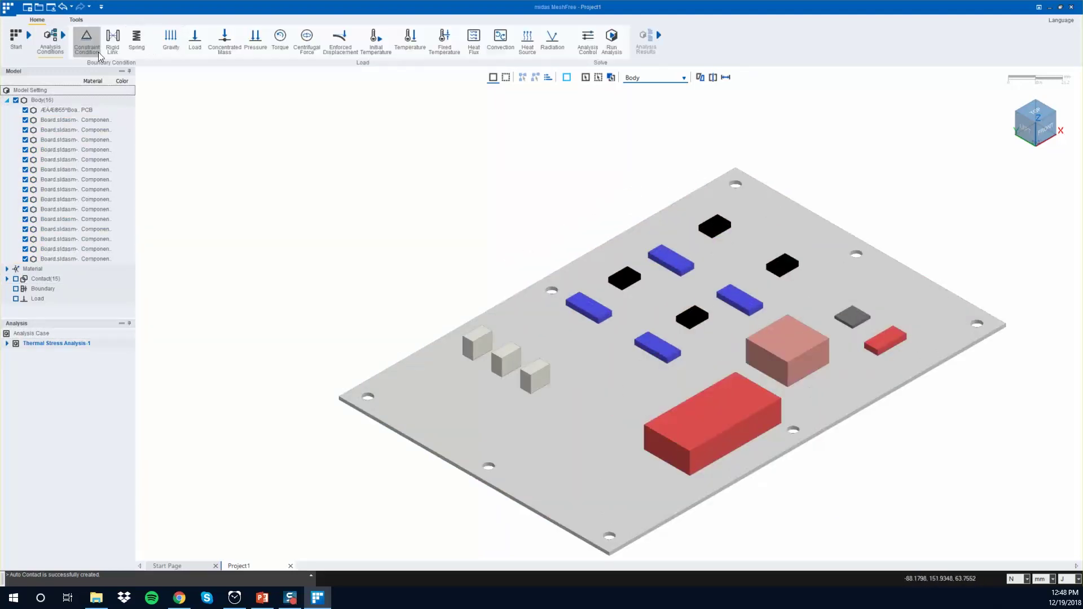
left_click(86, 40)
scroll(372, 395, "up", 1)
scroll(369, 394, "up", 1)
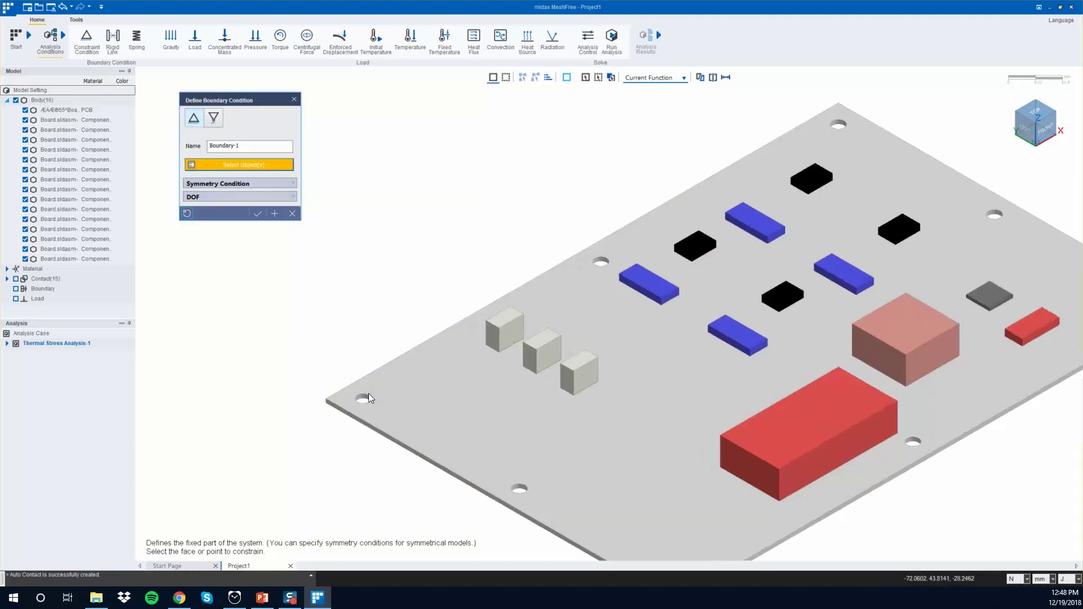
left_click(363, 398)
left_click(519, 489)
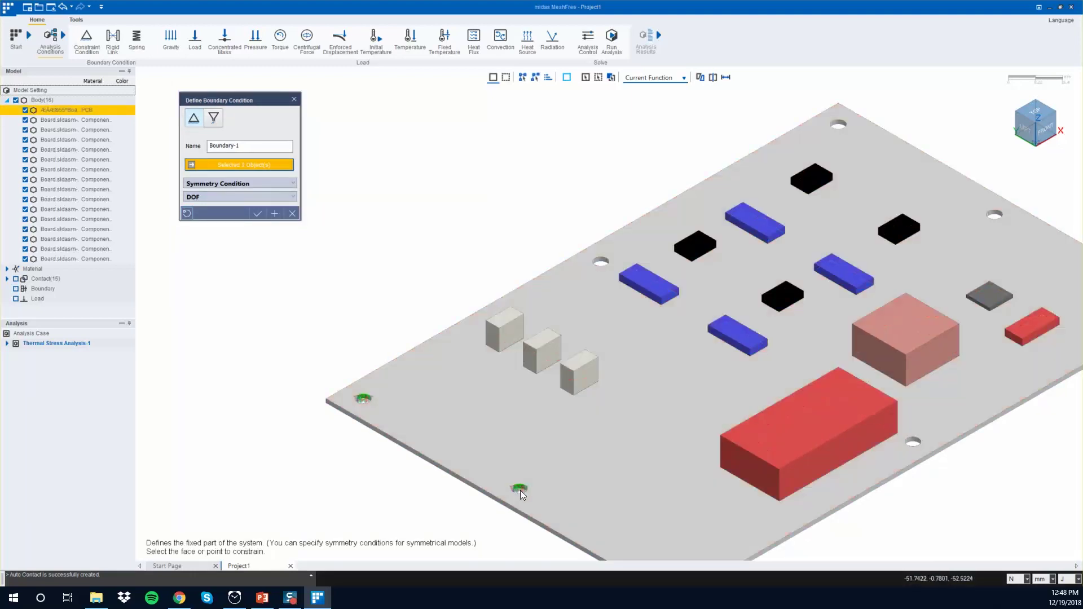
- Add the remaining mounting holes and confirm the fixed constraint Boundary-1
scroll(543, 508, "up", 3)
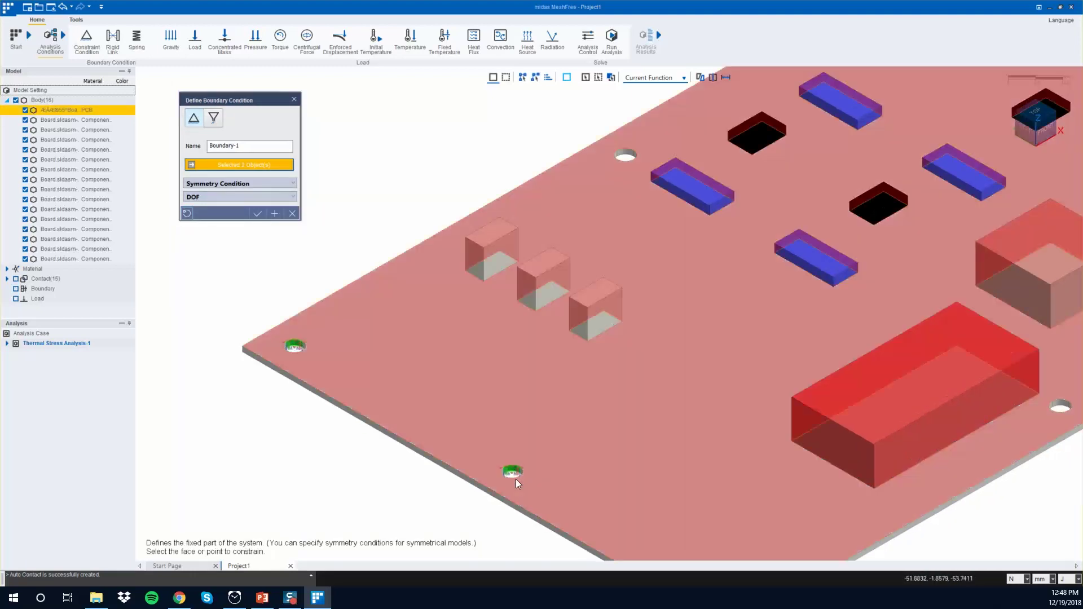
scroll(553, 472, "down", 5)
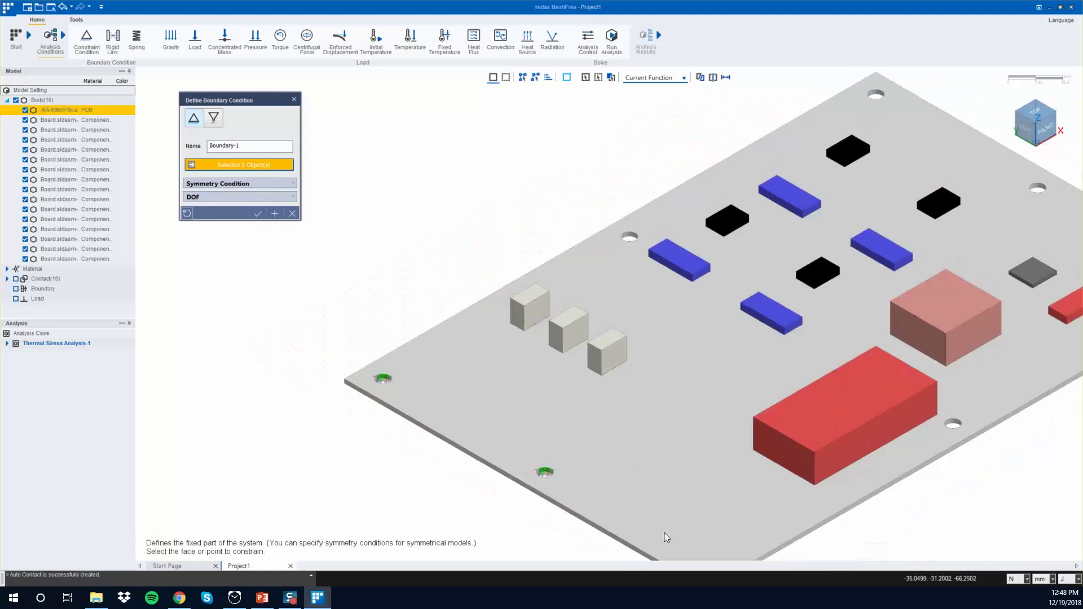
scroll(899, 425, "up", 2)
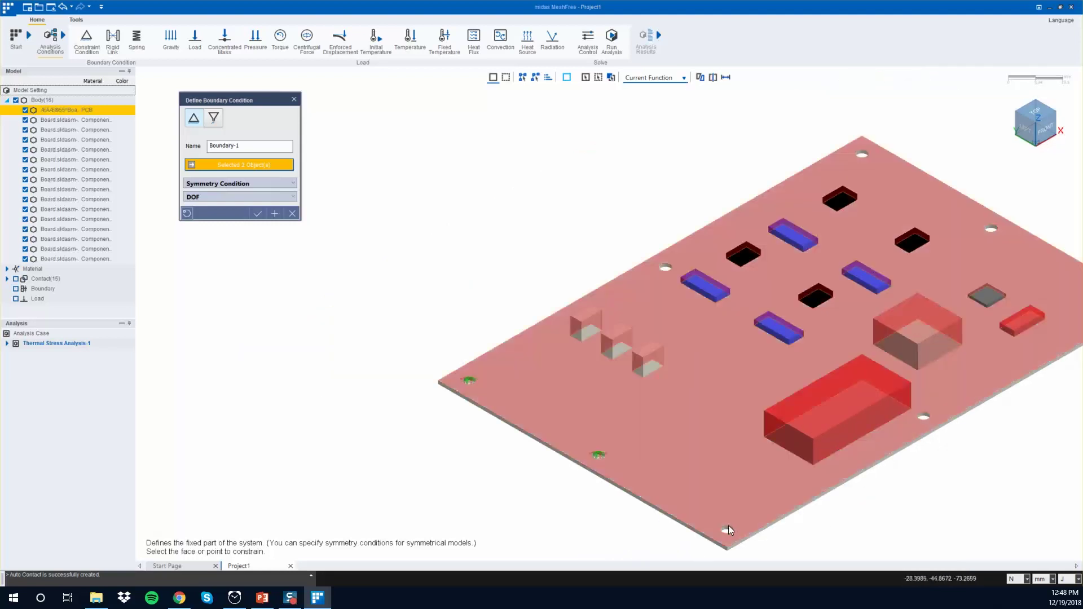
left_click(727, 527)
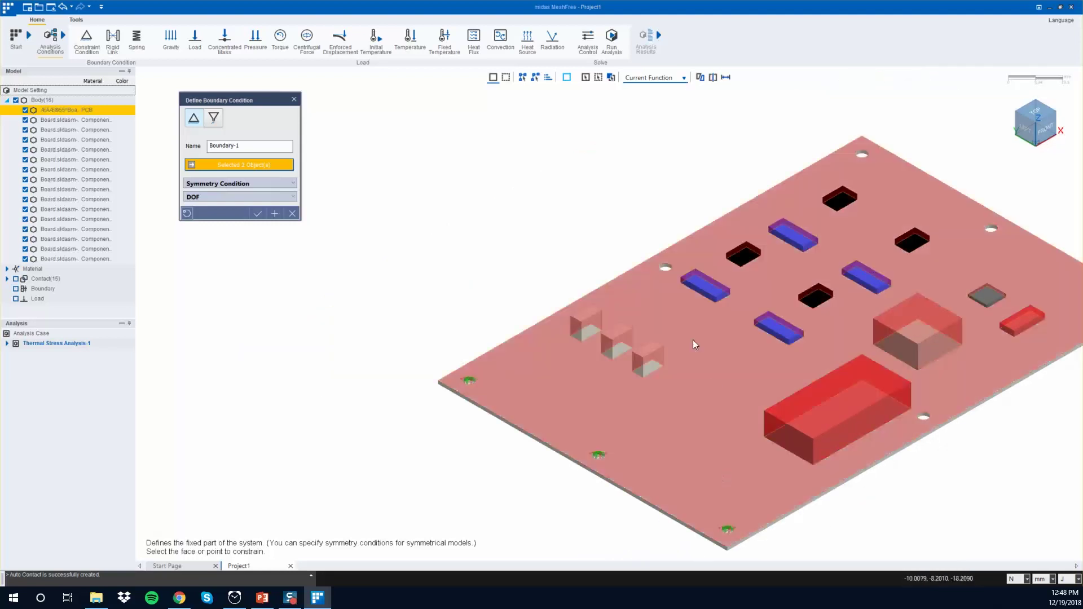
left_click(666, 265)
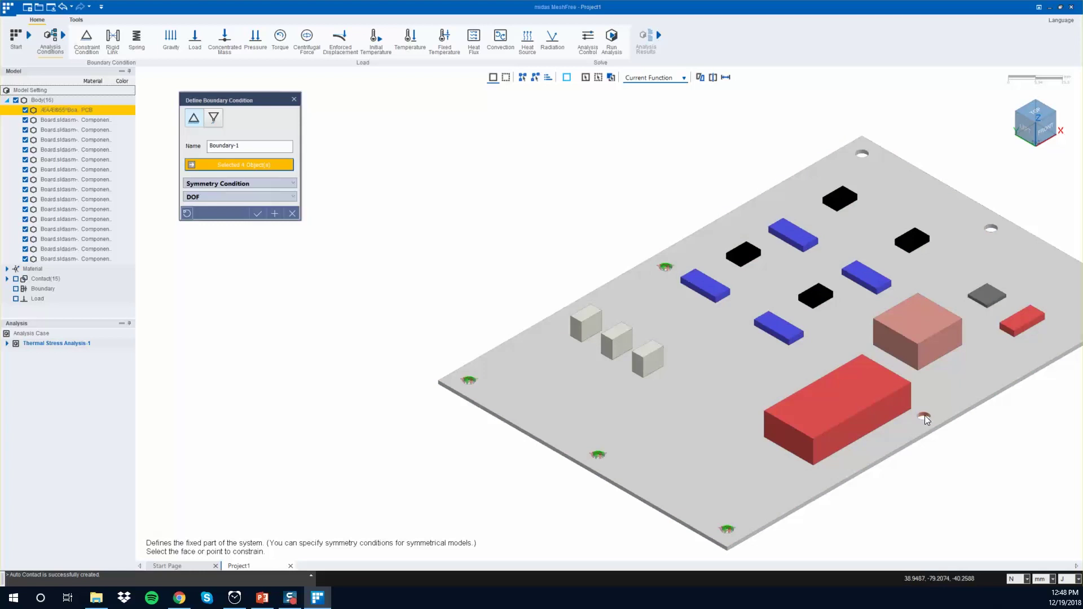
left_click(924, 416)
scroll(924, 416, "down", 3)
scroll(901, 304, "up", 1)
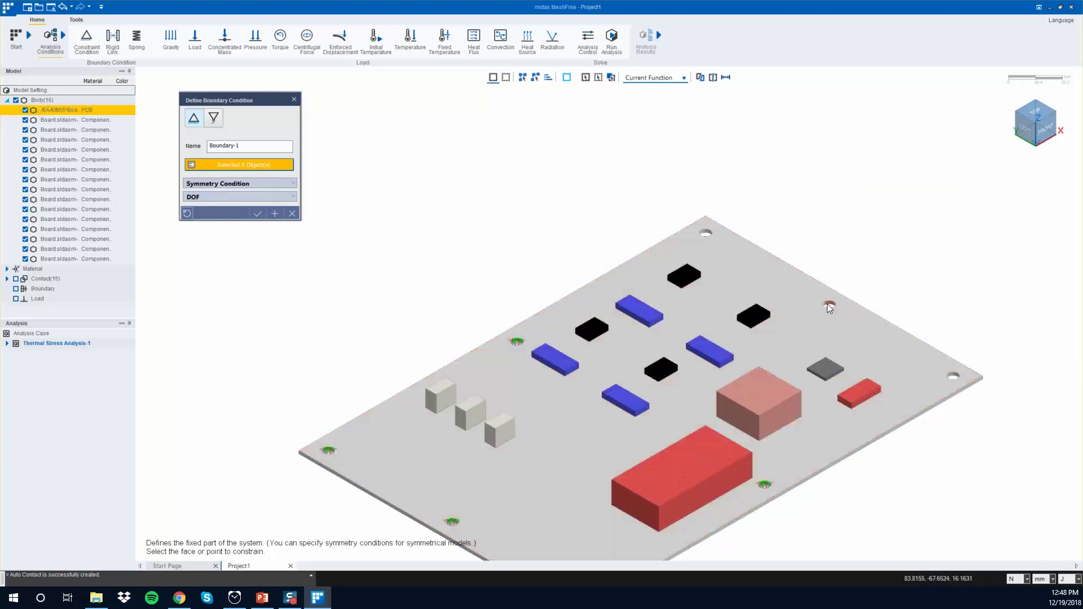
left_click(706, 230)
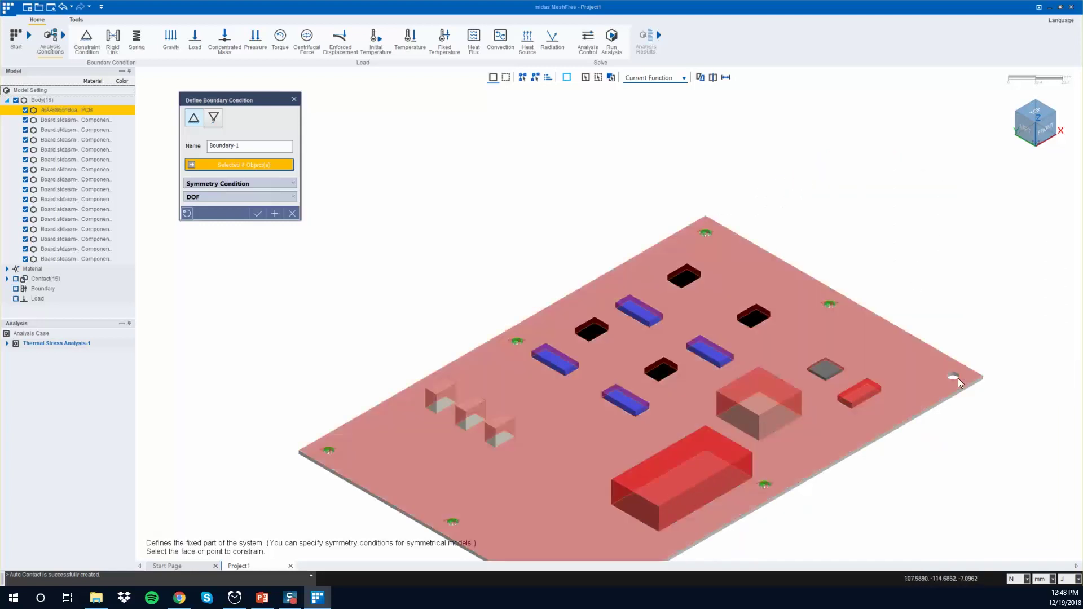
left_click(954, 377)
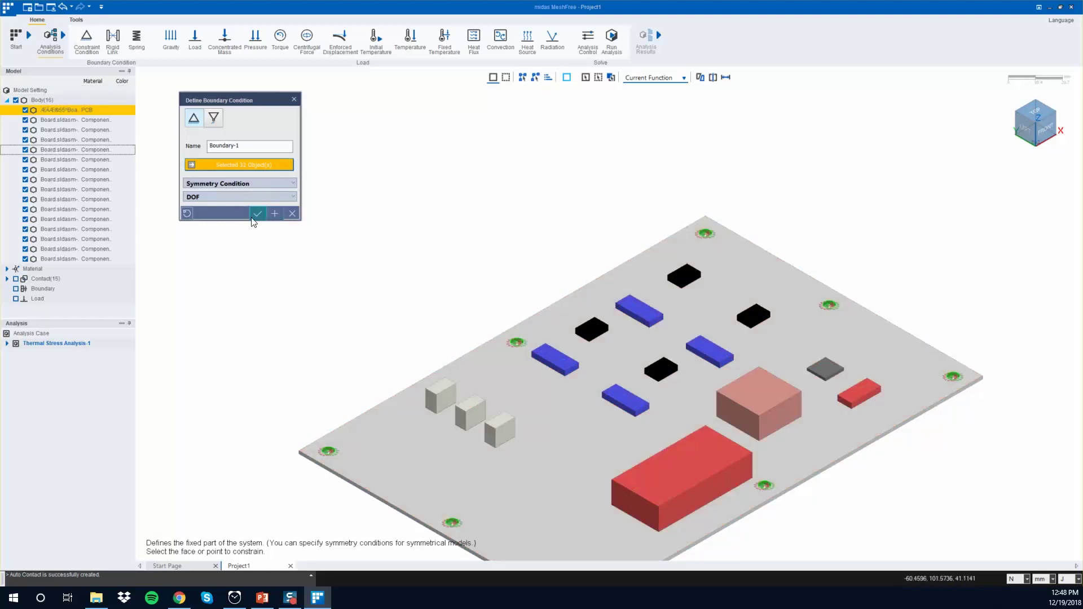
left_click(257, 214)
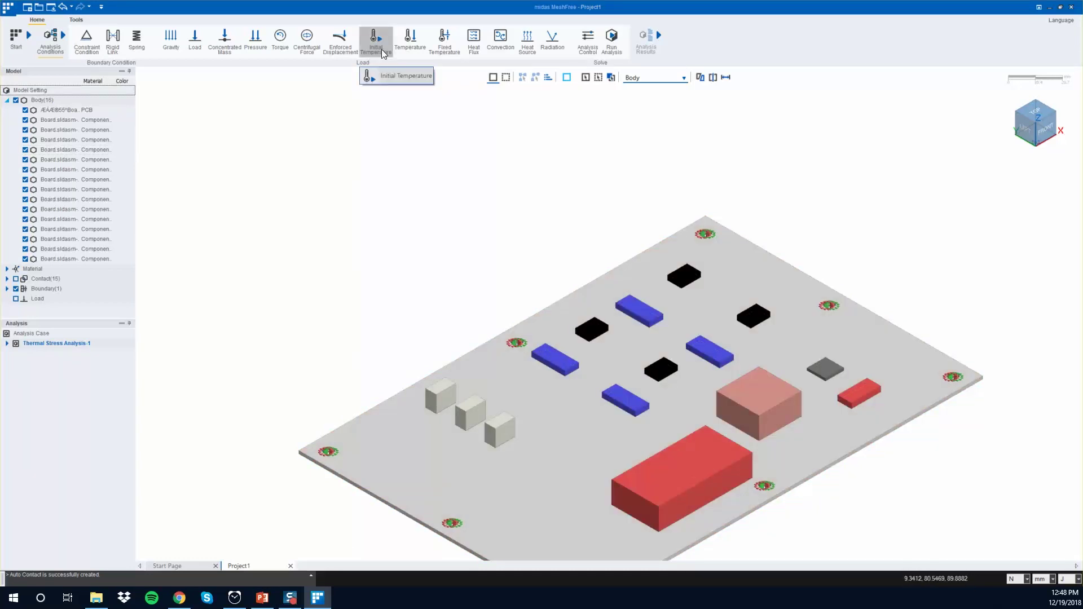
- Apply Temperature-1 at 60 °C to four blue components
left_click(408, 46)
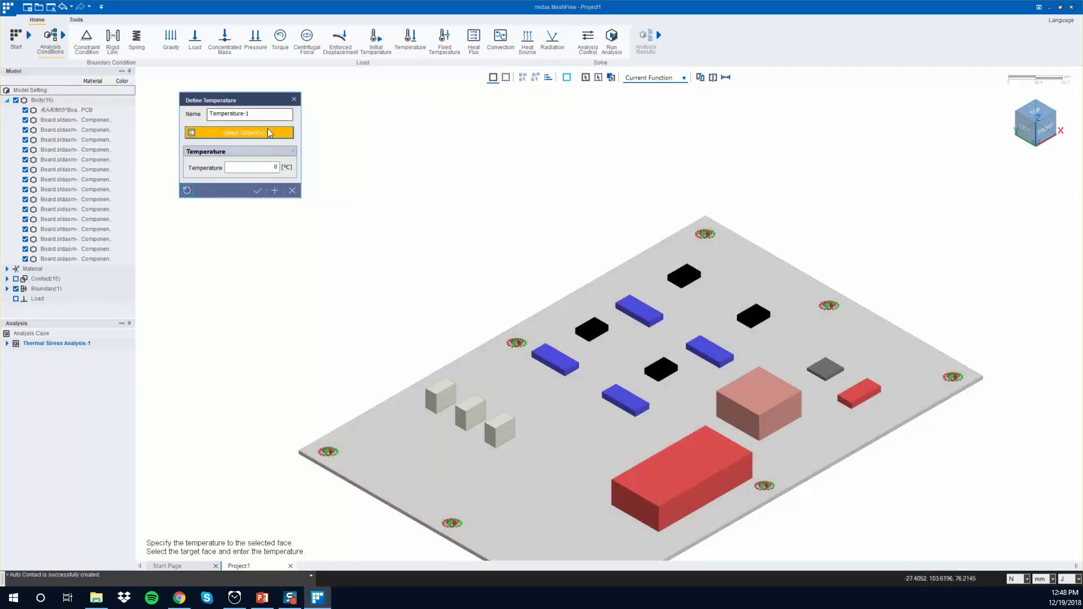
left_click(292, 191)
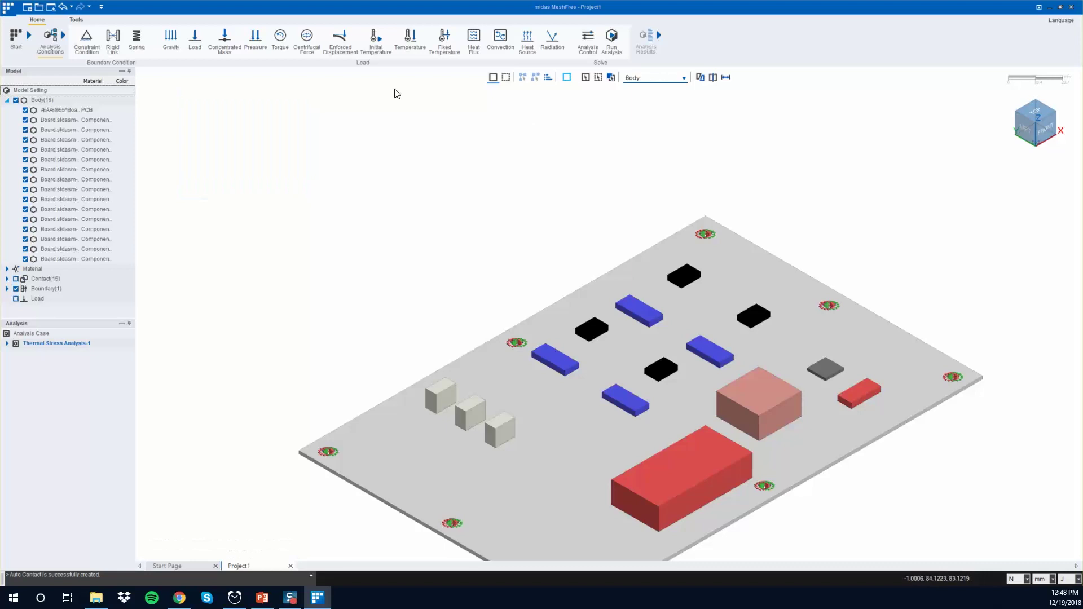
left_click(449, 43)
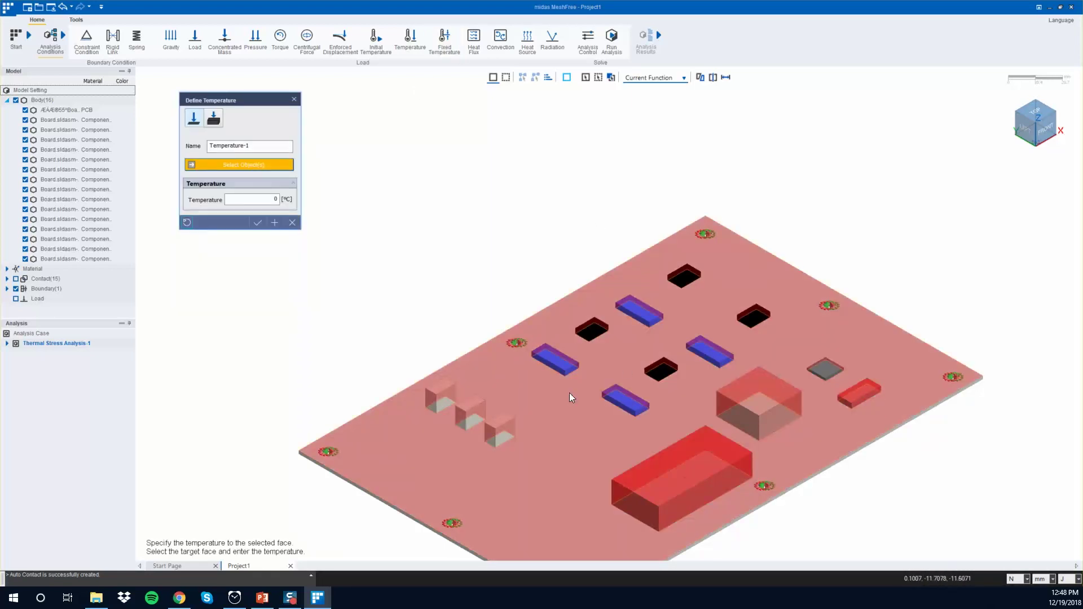
left_click(551, 365)
left_click(629, 401)
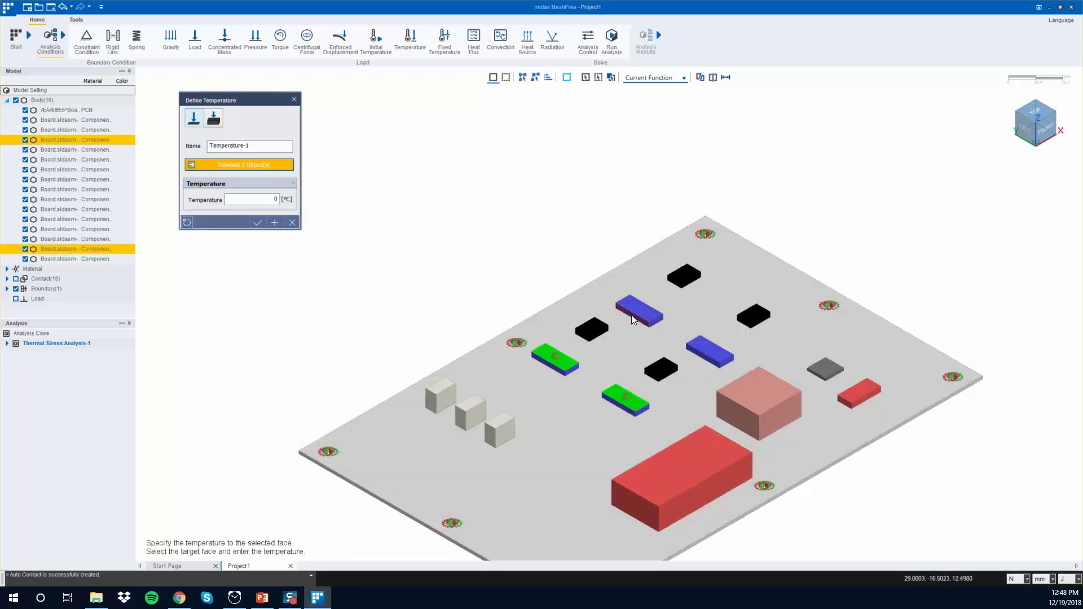
left_click(635, 314)
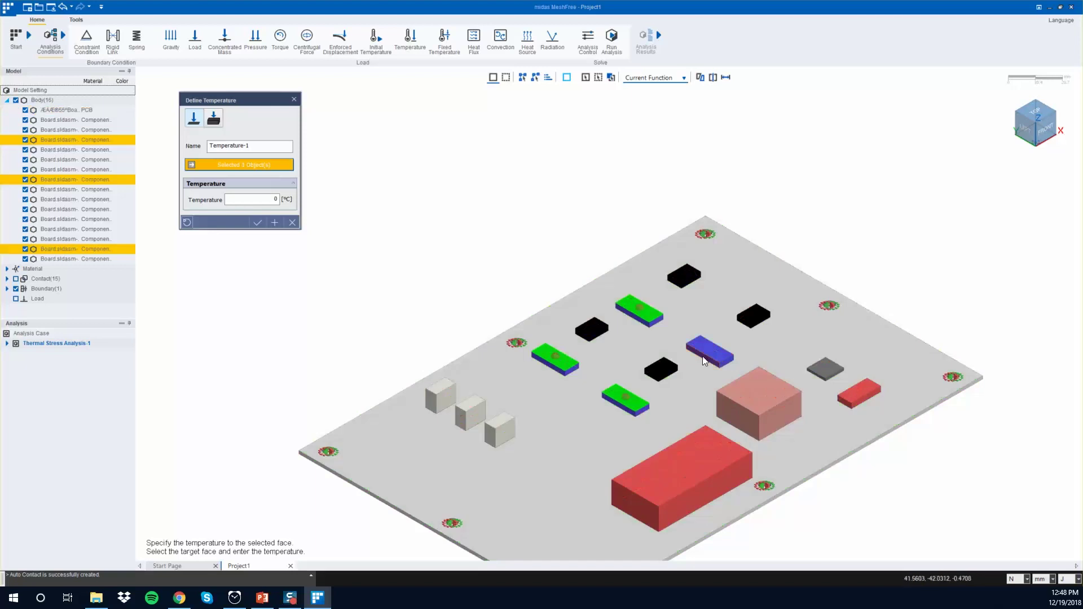
left_click(702, 354)
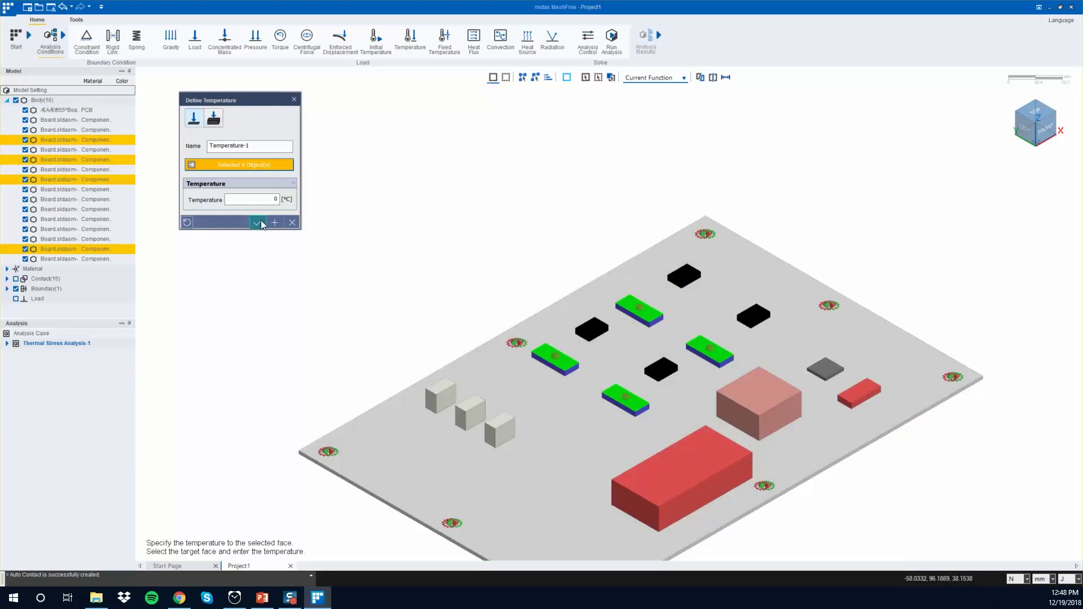
left_click(262, 198)
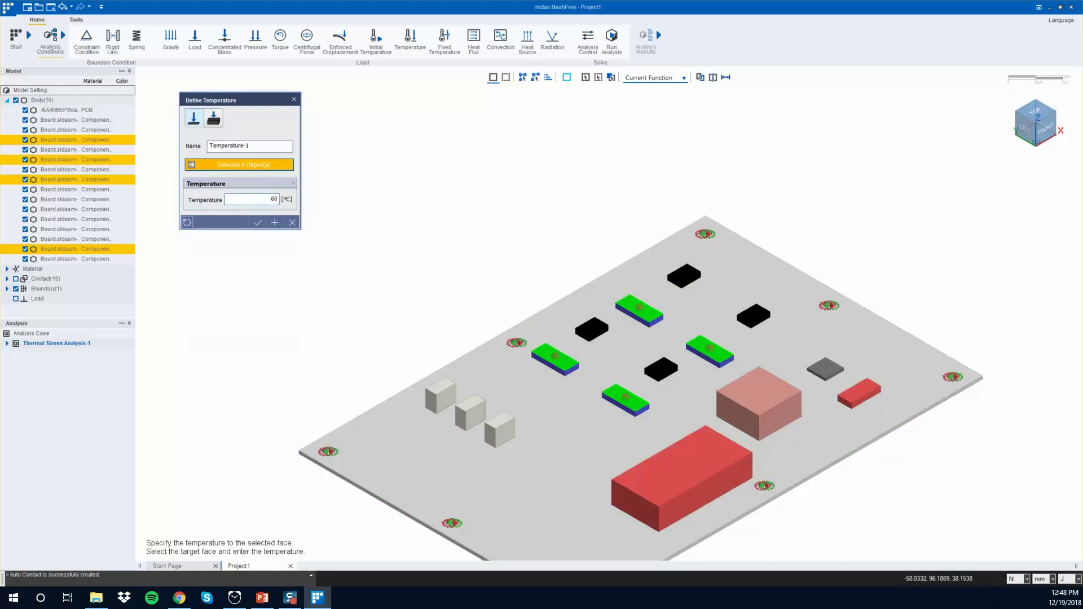
left_click(257, 224)
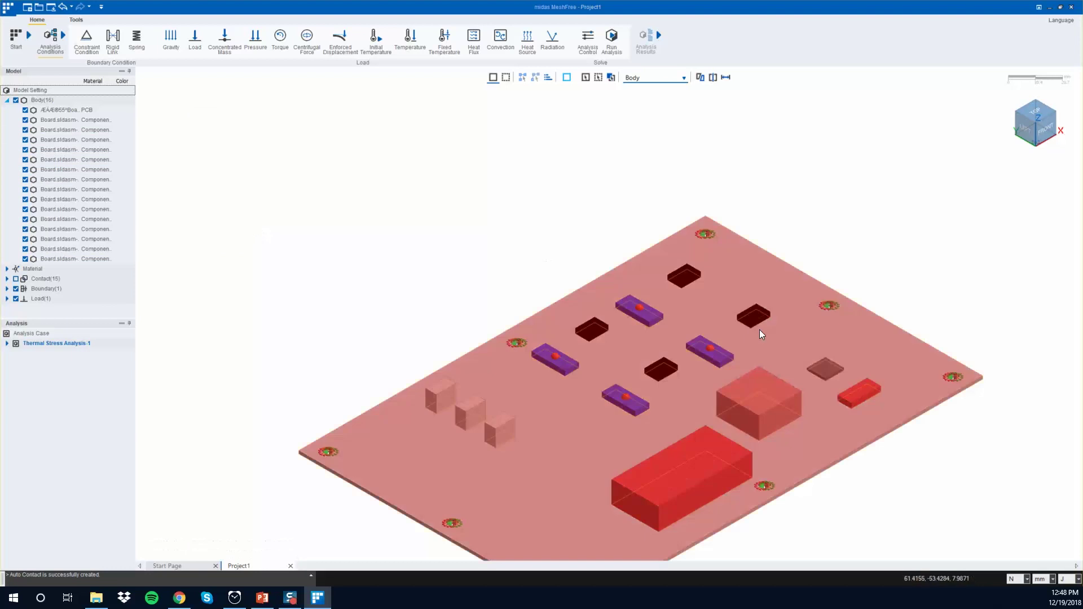
- Add Temperature-2 on six components: four black chips, the grey chip and the small red part
left_click(400, 44)
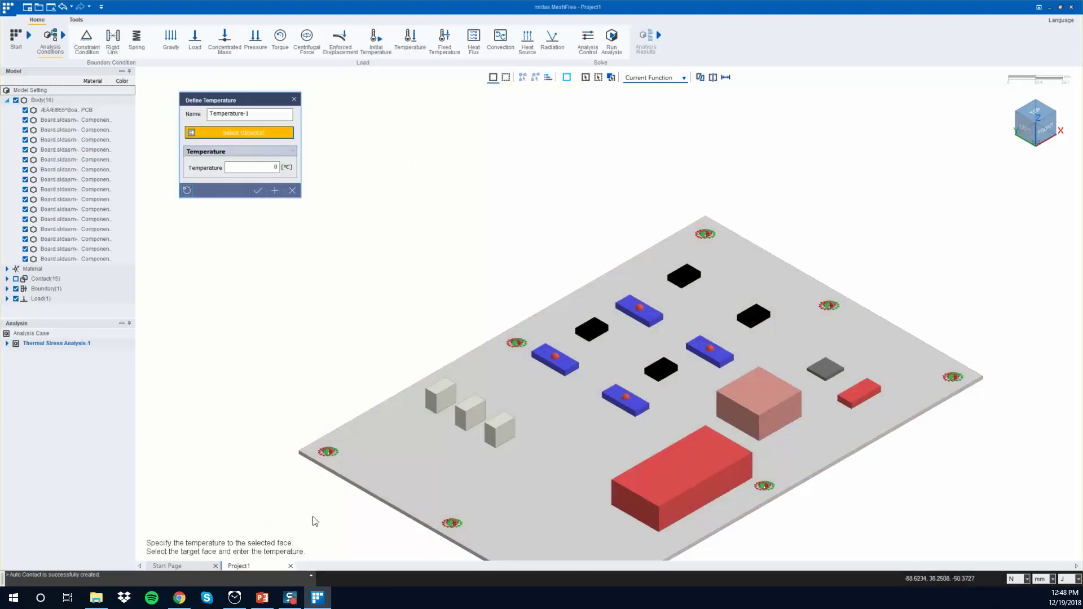
left_click(292, 191)
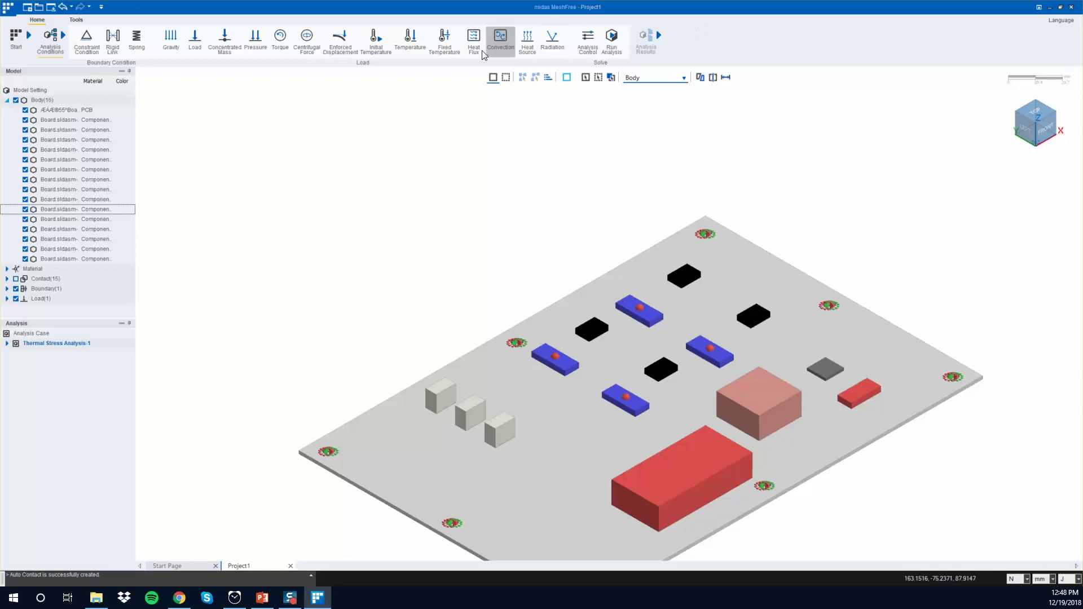
left_click(437, 42)
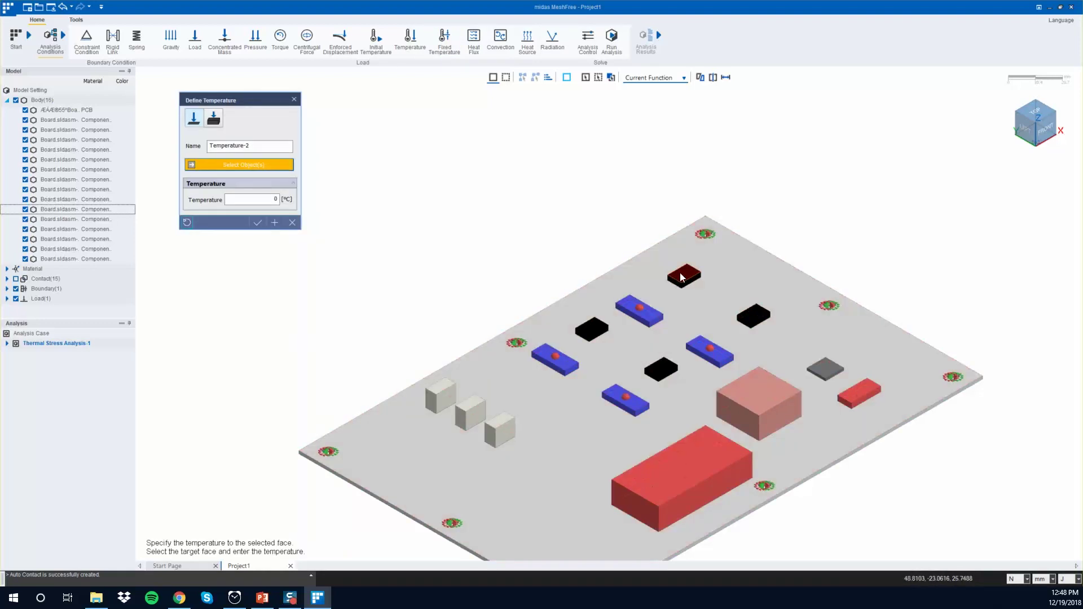
left_click(592, 329)
left_click(660, 369)
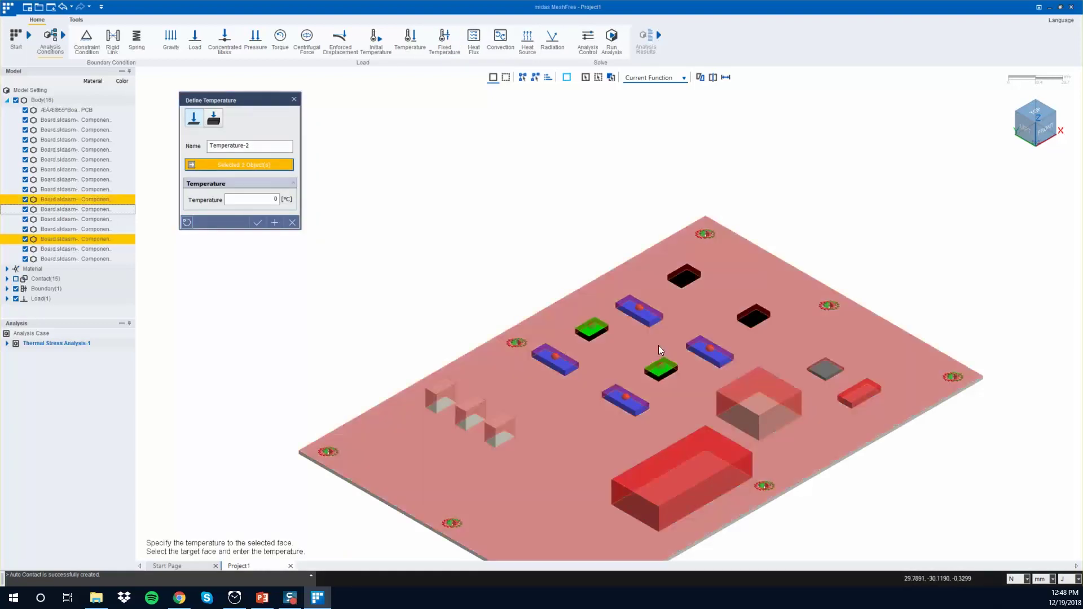
left_click(686, 275)
left_click(753, 314)
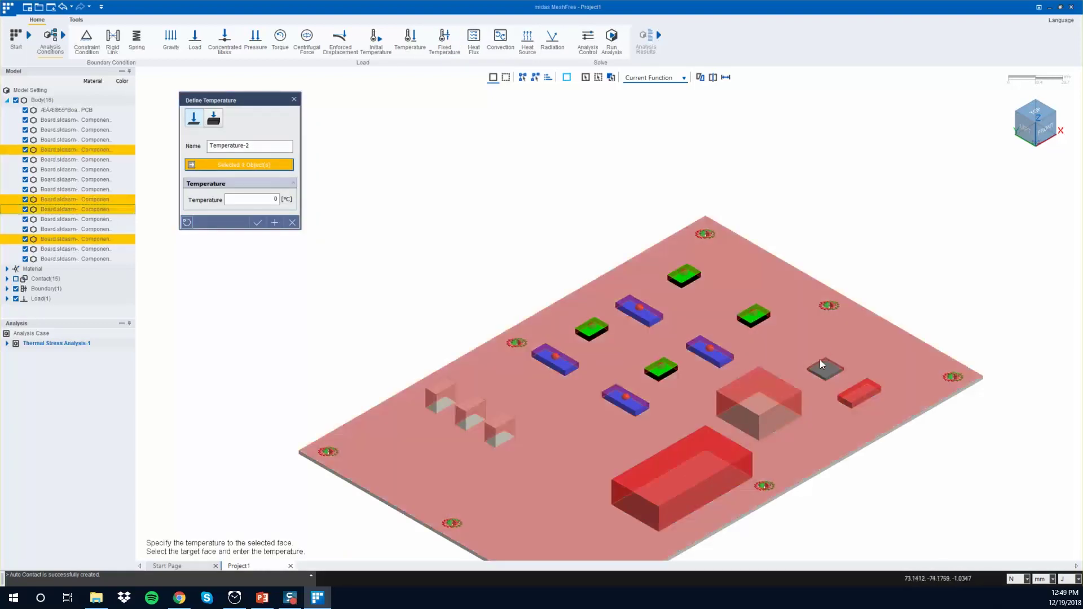
left_click(822, 366)
left_click(861, 393)
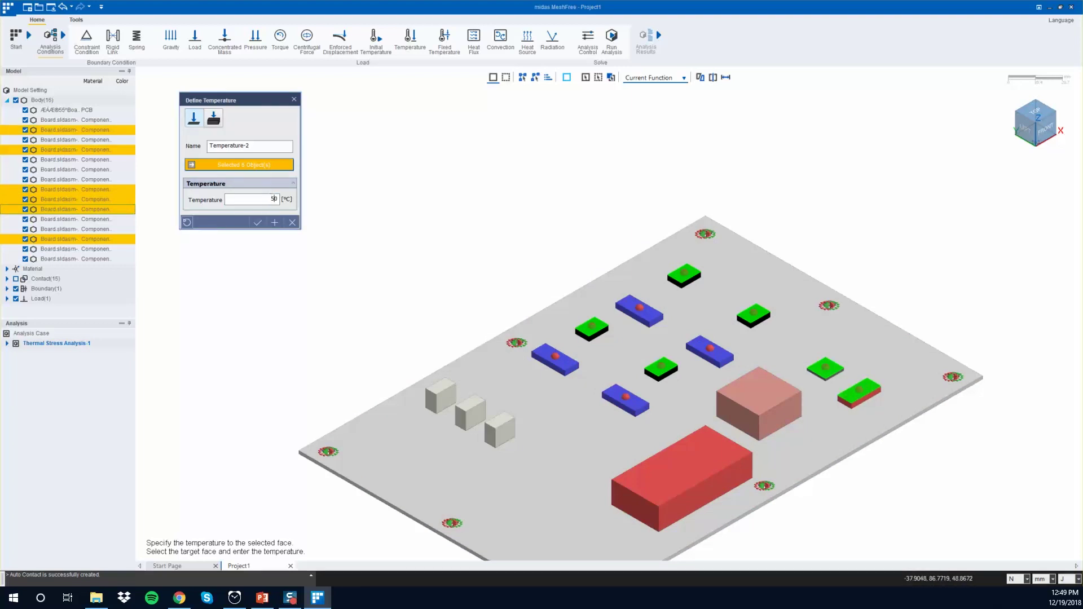
left_click(257, 221)
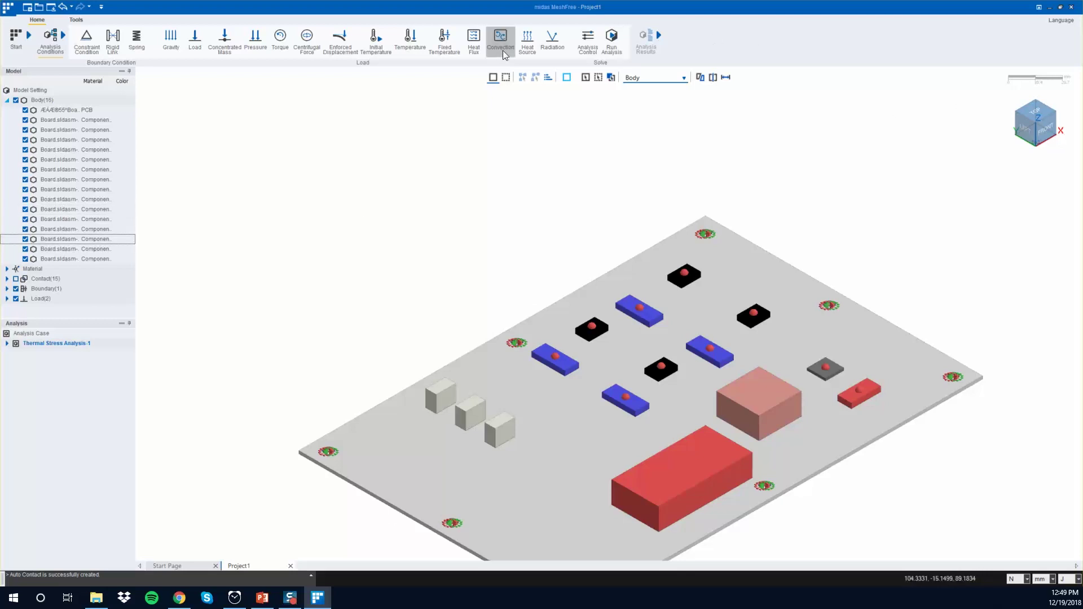
- Apply Flux-1 at 0.01 W/mm² to the tops of three small boxes and the pink box
left_click(477, 49)
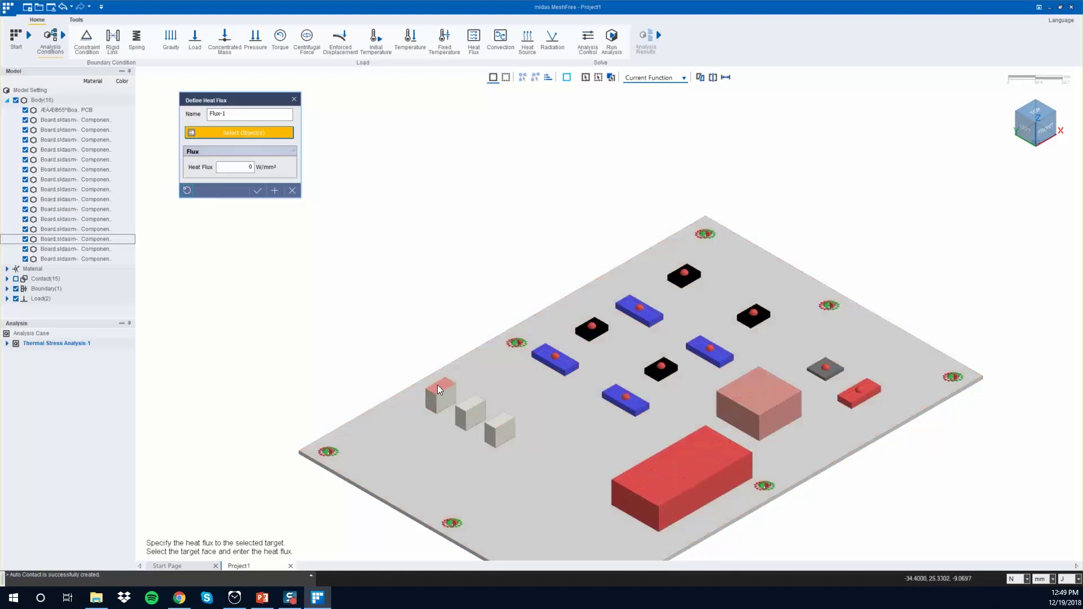
left_click(439, 386)
left_click(474, 404)
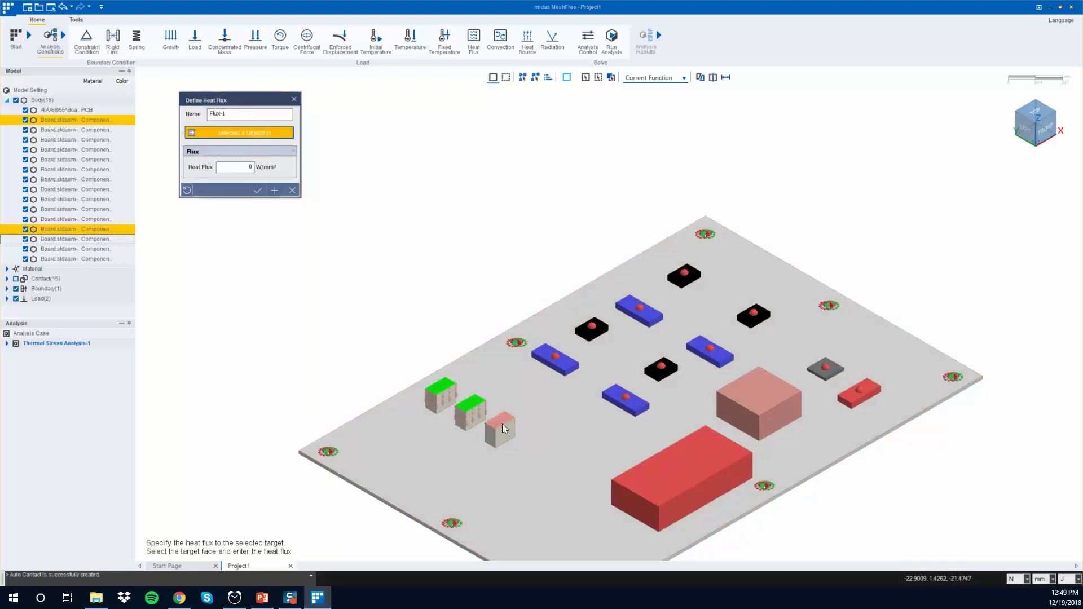
left_click(502, 424)
left_click(790, 381)
left_click(790, 379)
left_click(767, 392)
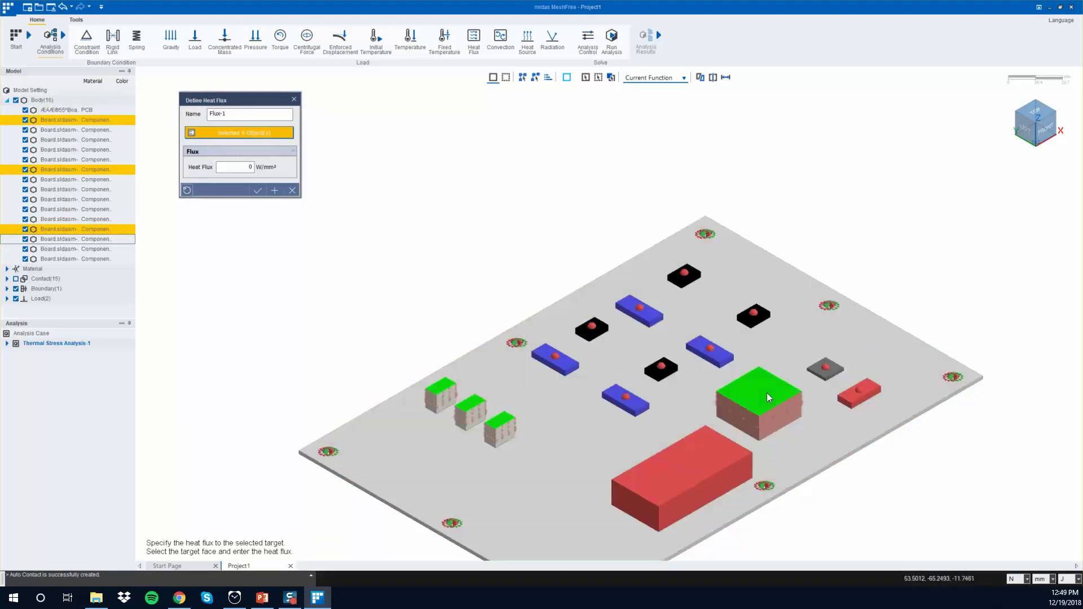
left_click(246, 166)
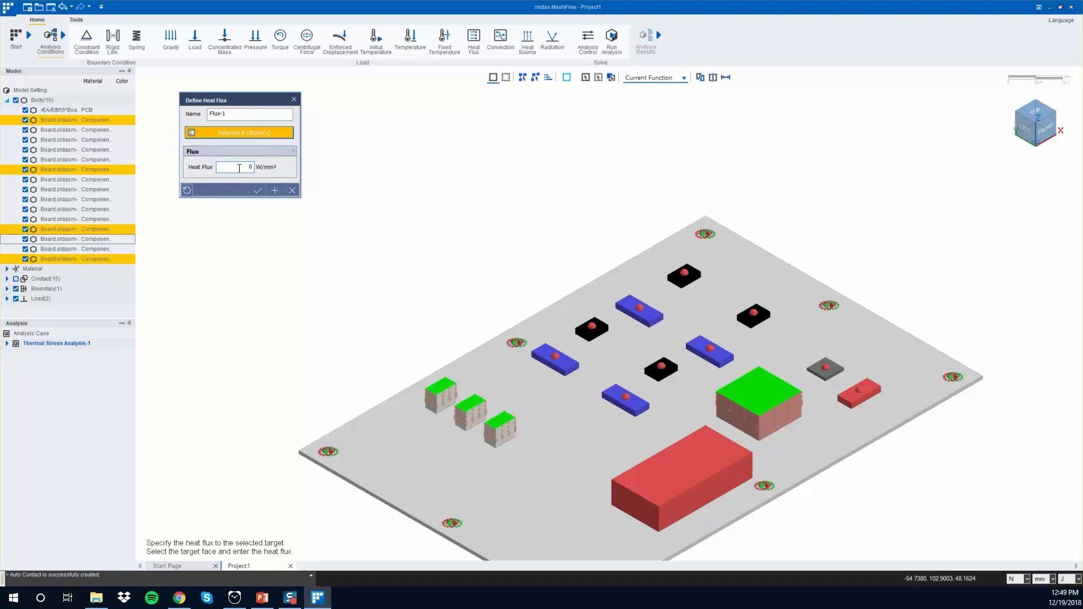
left_click(263, 187)
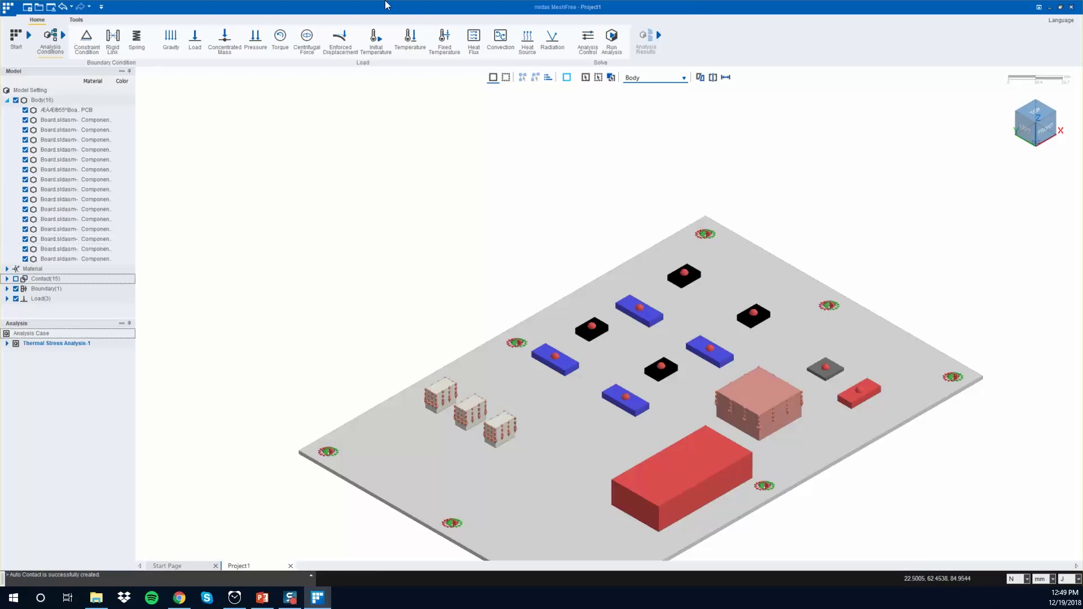
scroll(724, 302, "down", 3)
- Hide all components so only the PCB board remains visible
scroll(662, 310, "up", 1)
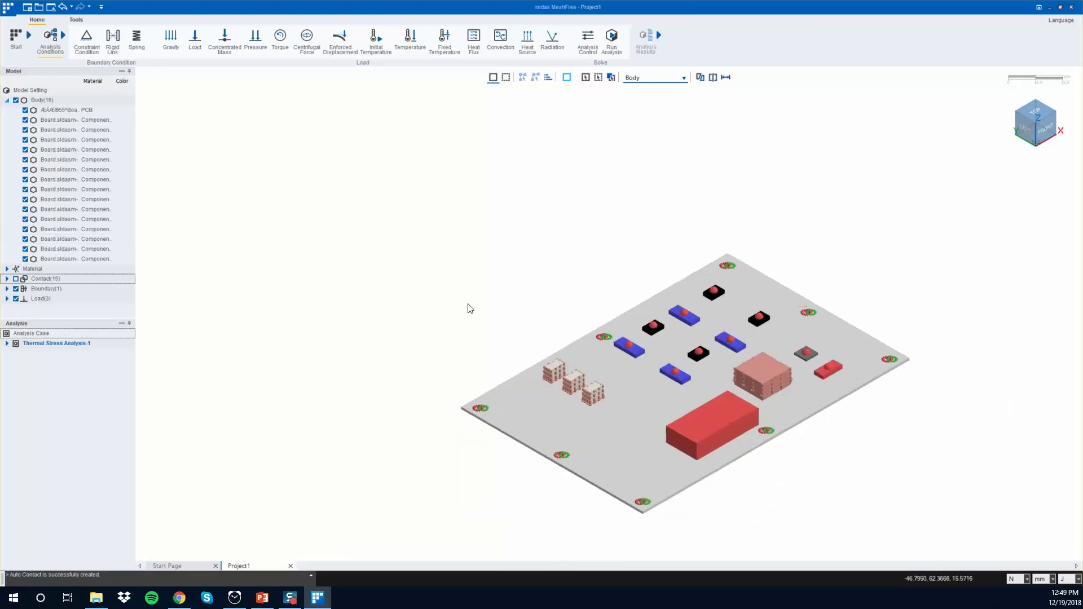
left_click_drag(273, 164, 1027, 568)
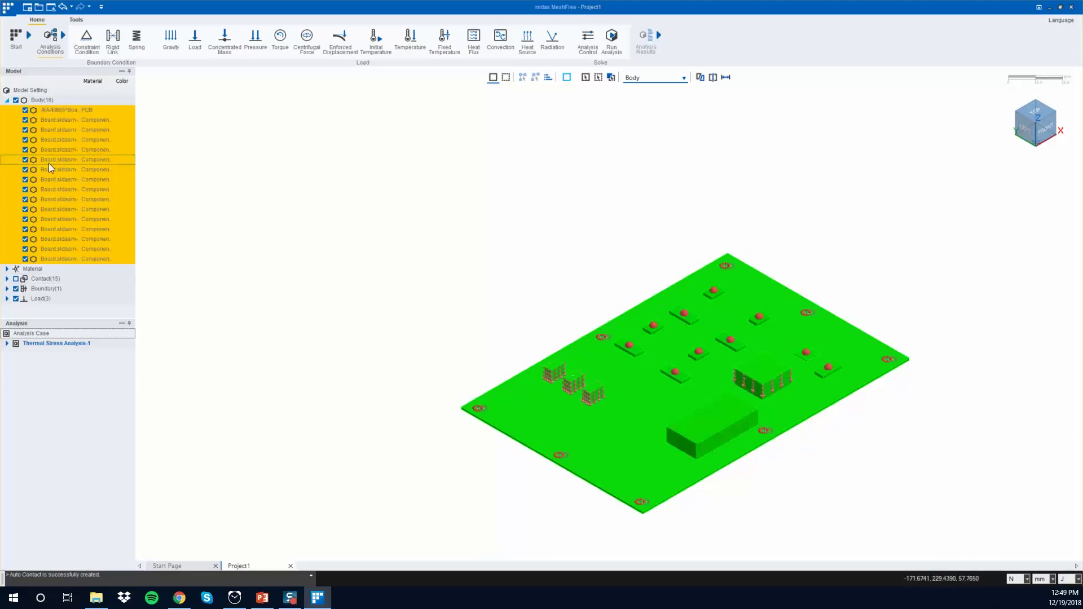
left_click(24, 110)
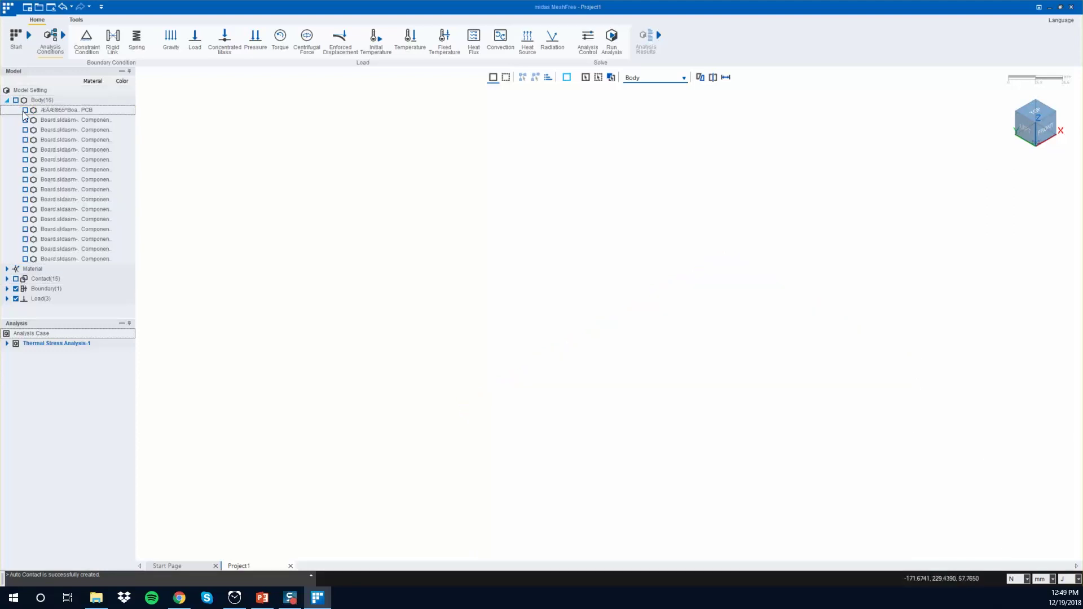
left_click(25, 110)
left_click_drag(375, 181, 1021, 561)
scroll(931, 392, "up", 2)
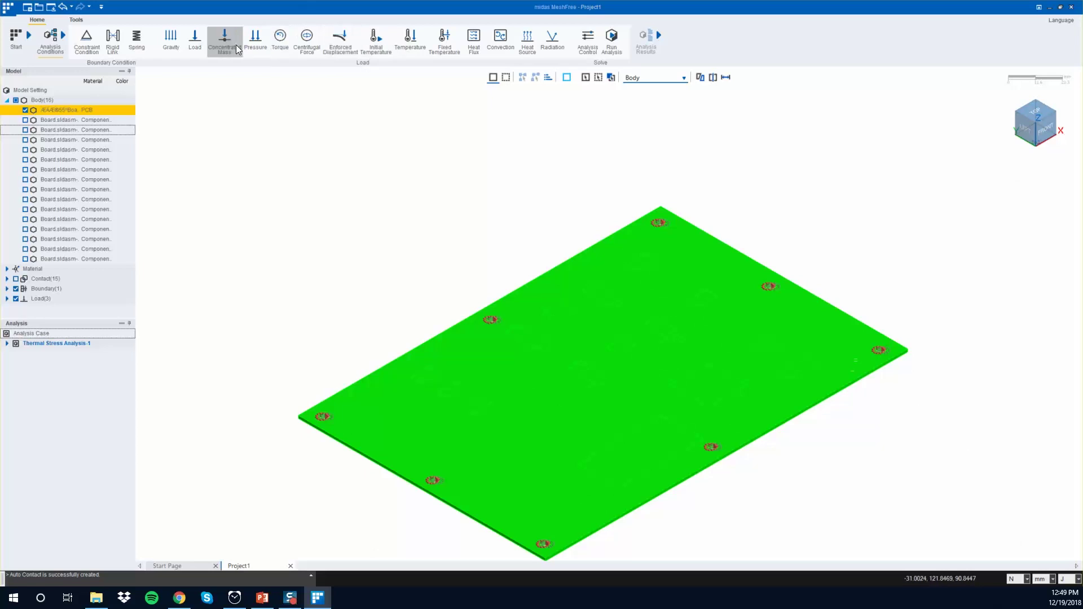
- Start a convection condition and select the board's faces, excluding the first footprints
left_click(499, 42)
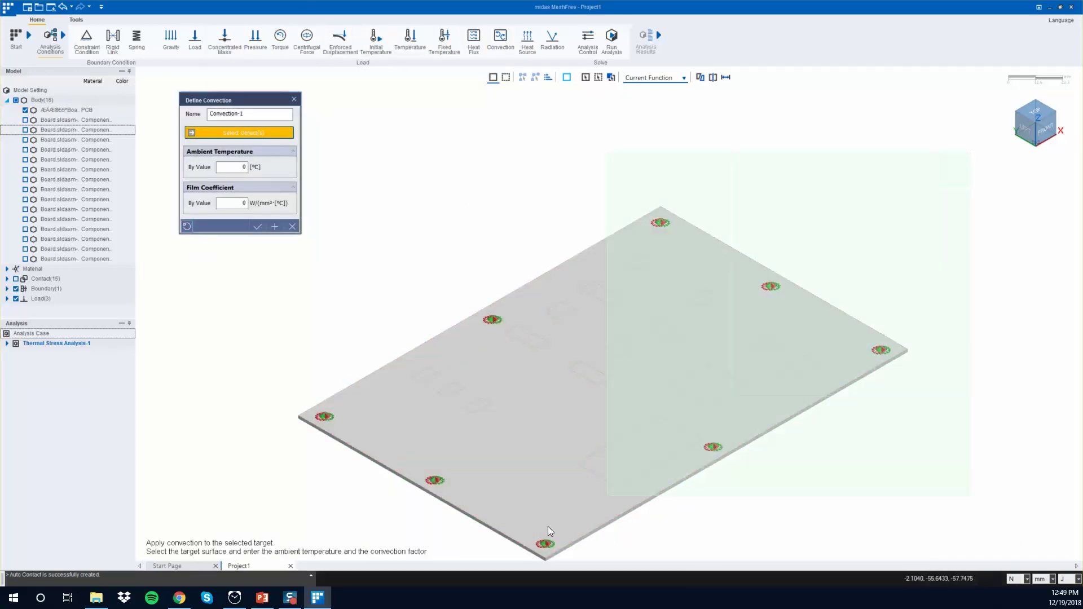
left_click(485, 380)
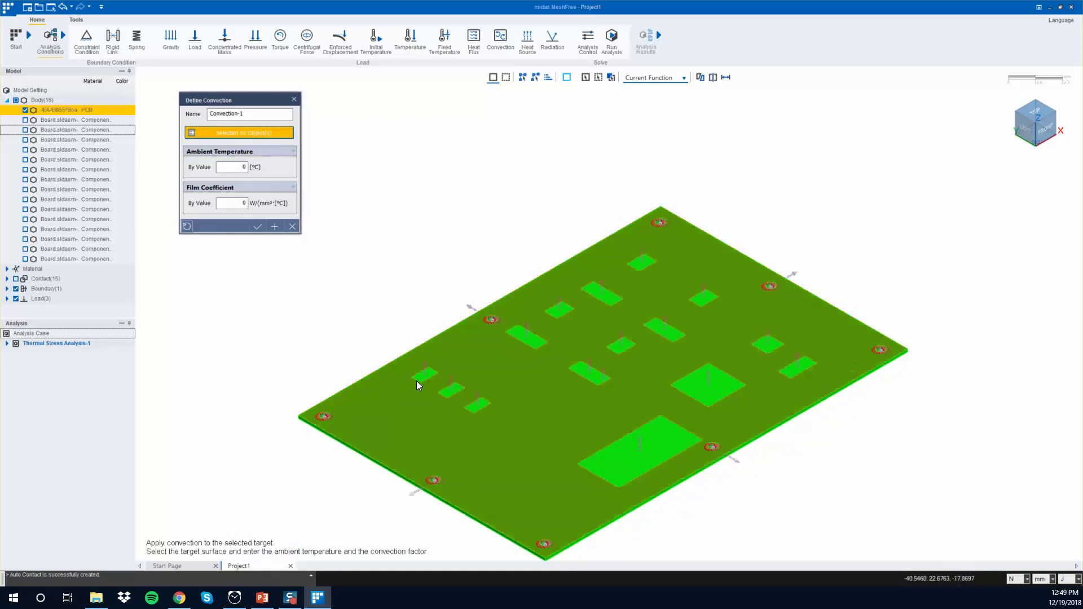
left_click(426, 375)
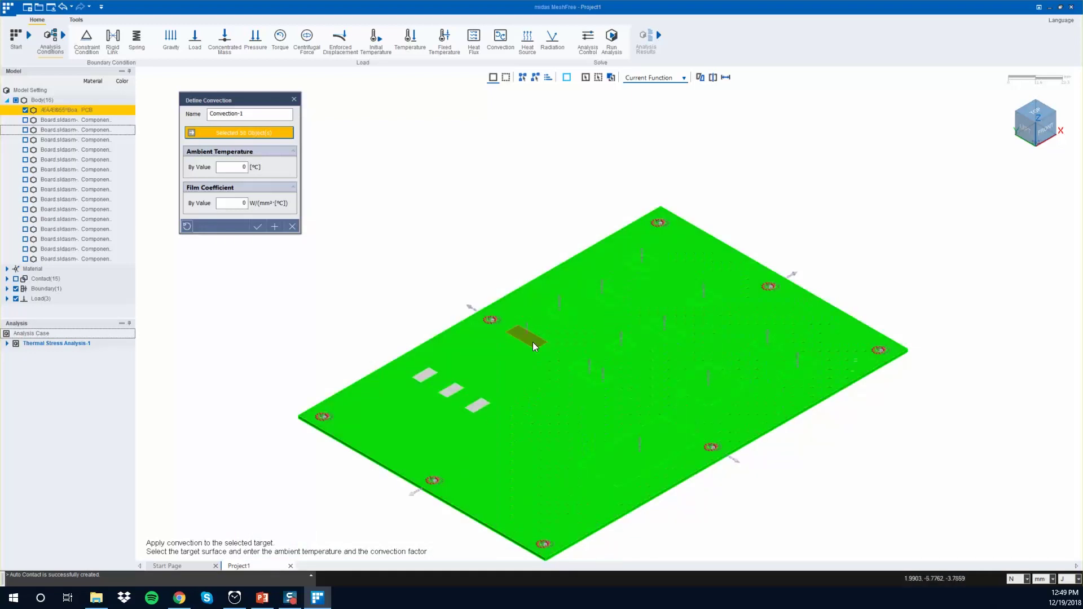
left_click(533, 342)
left_click(611, 290)
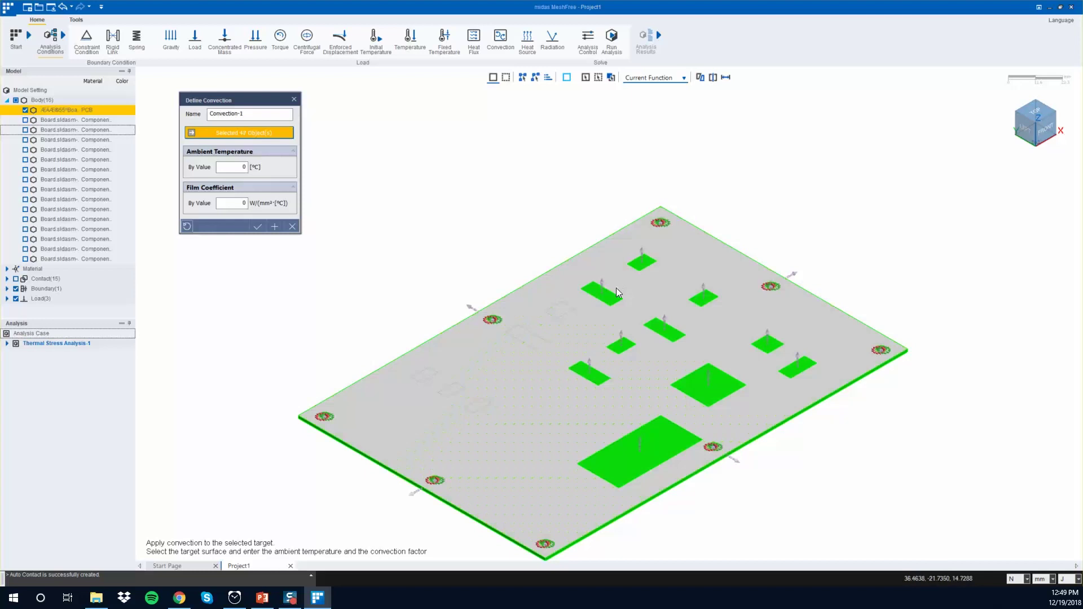
left_click(642, 264)
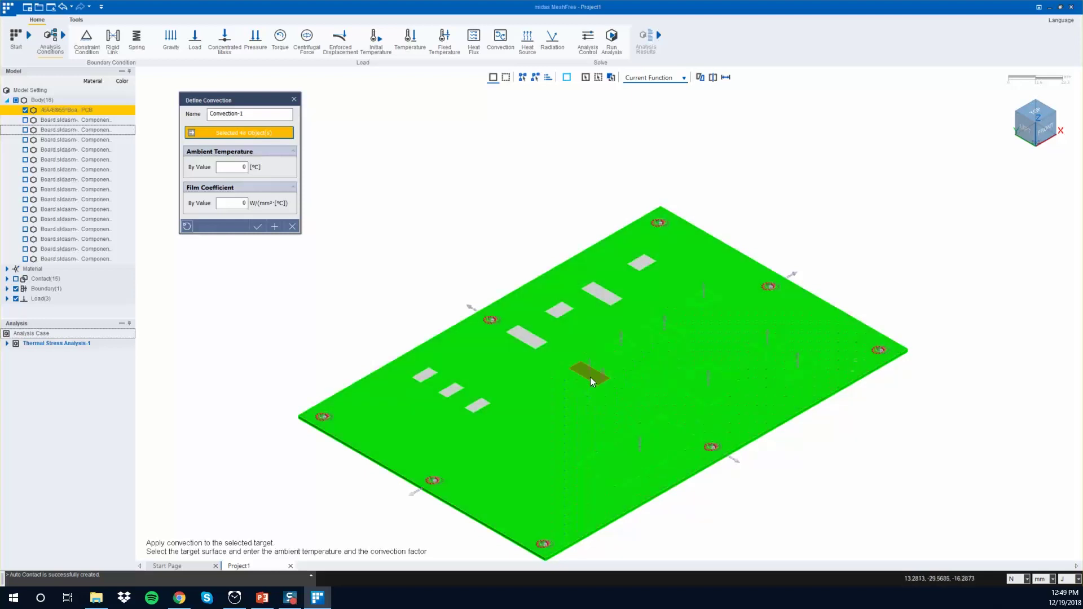
left_click(590, 377)
- Exclude the remaining footprints, apply 30 °C and 2e-5 film coefficient, then hide the board
left_click(665, 331)
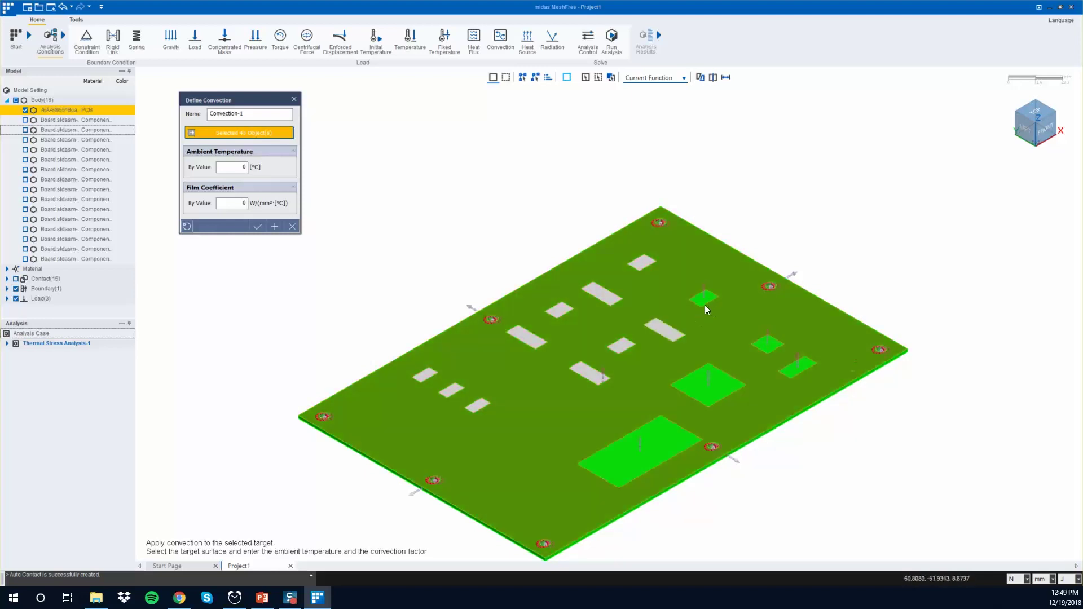
left_click(705, 302)
left_click(706, 380)
left_click(767, 344)
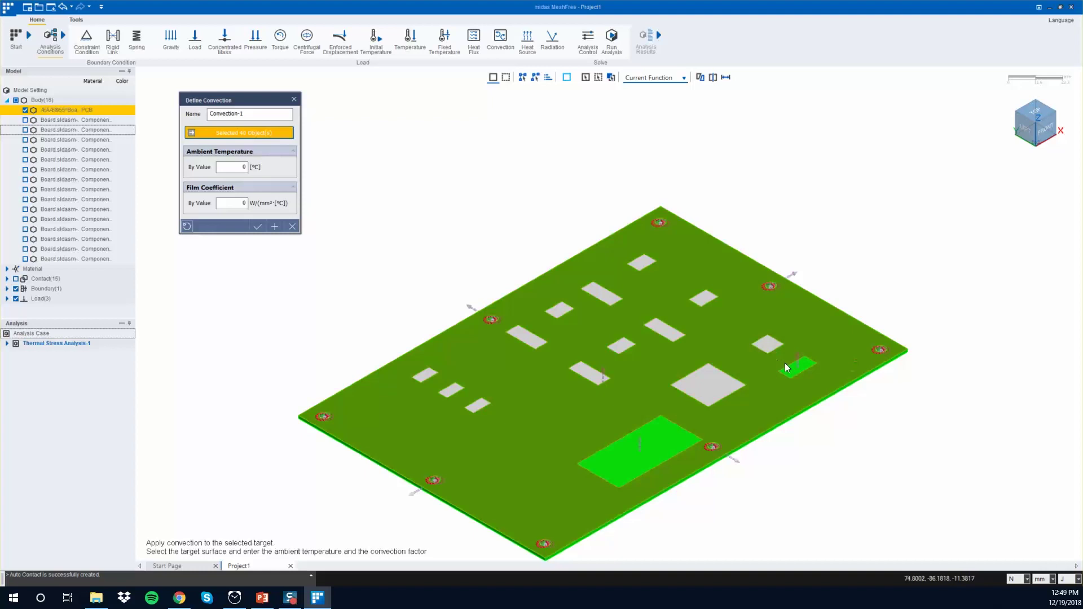
left_click(789, 369)
left_click(625, 463)
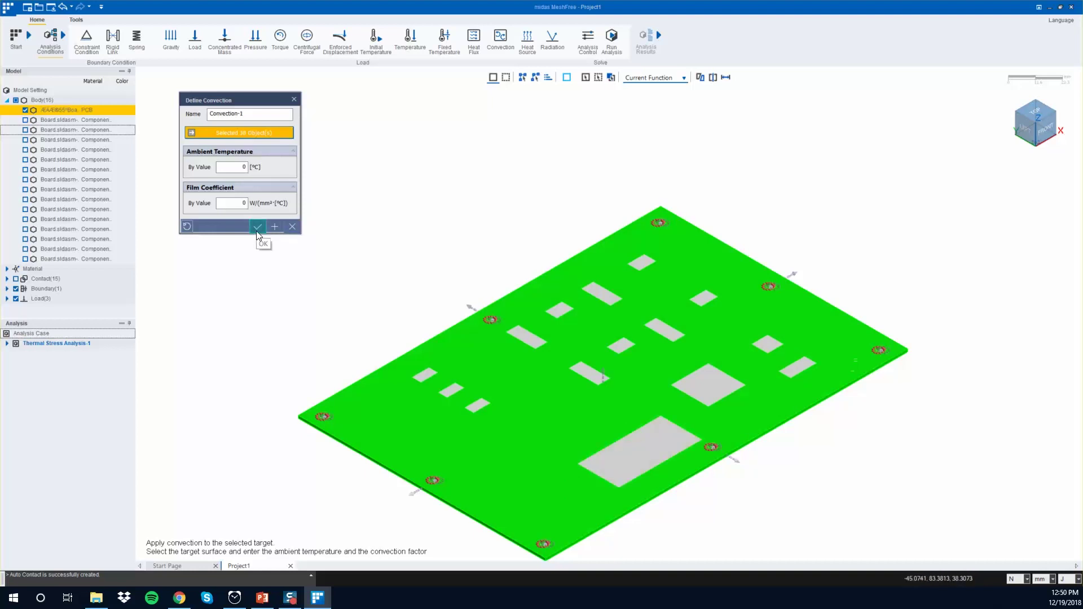
left_click(243, 170)
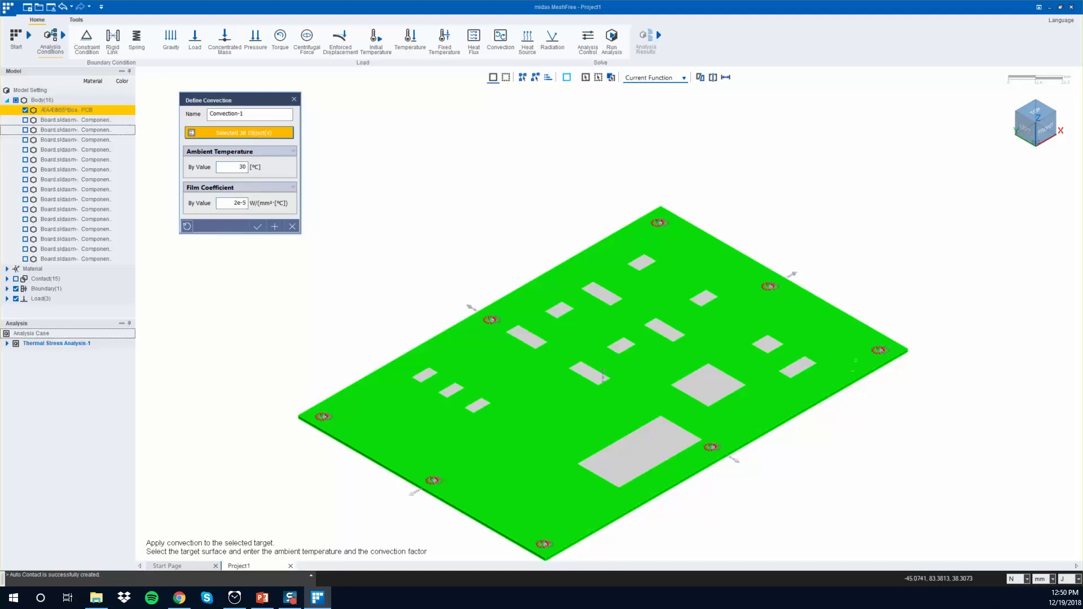
left_click(257, 226)
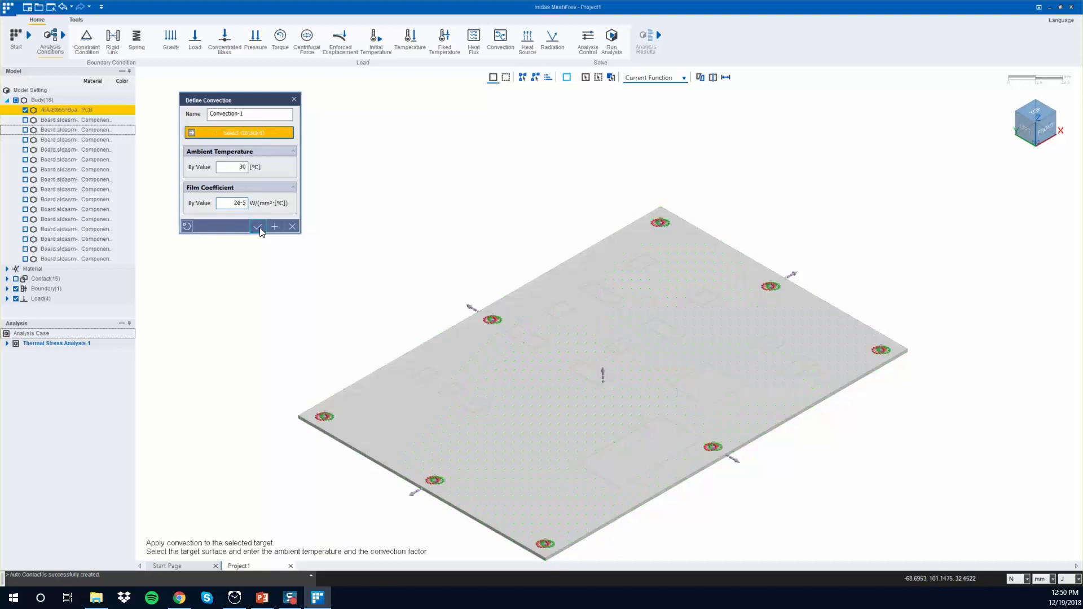
left_click(16, 101)
left_click(25, 110)
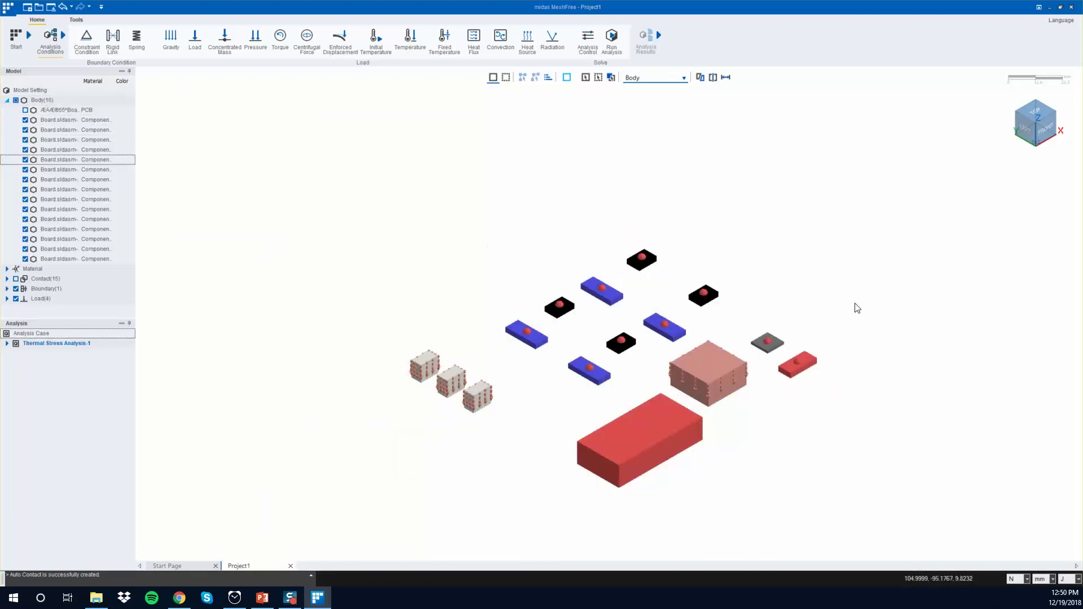
- Start a convection load on all components and drop the small cubes' bottom faces
left_click(501, 40)
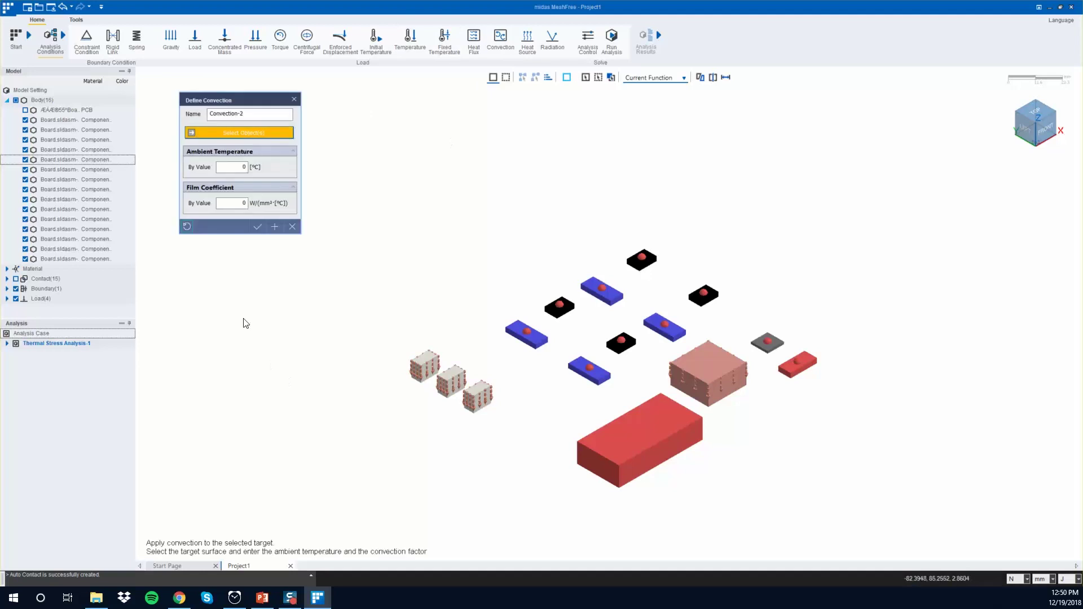
left_click_drag(355, 213, 914, 559)
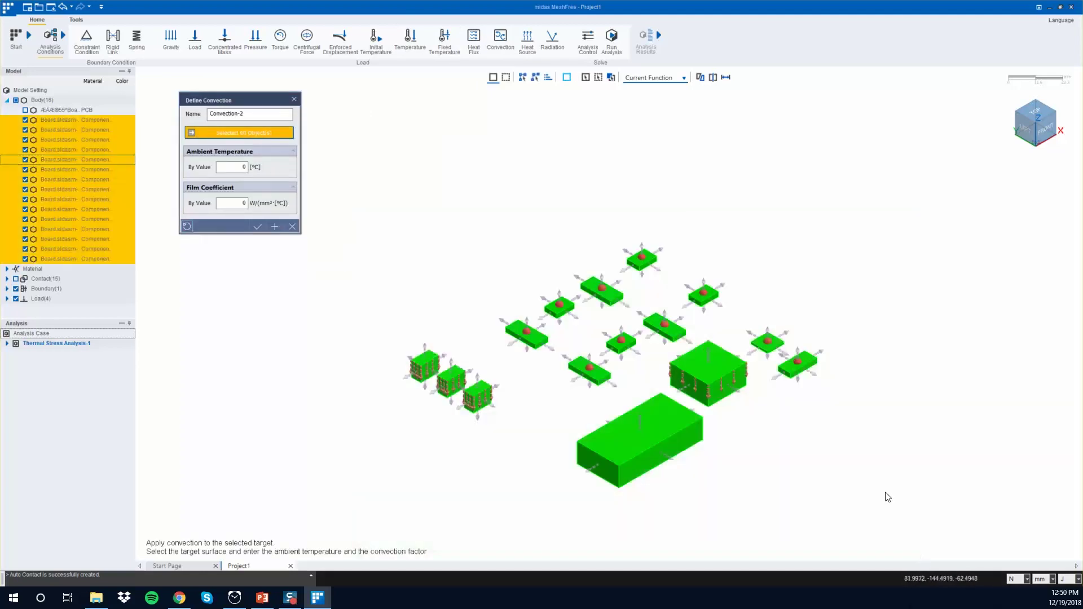
middle_click_drag(795, 489, 793, 430)
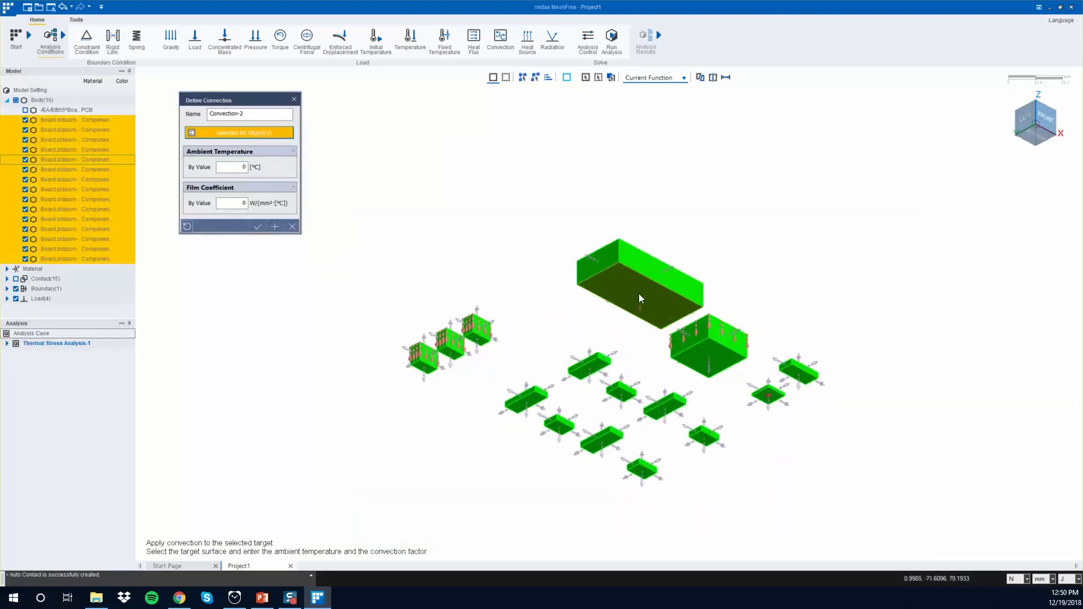
left_click(473, 341)
left_click(451, 356)
left_click(423, 372)
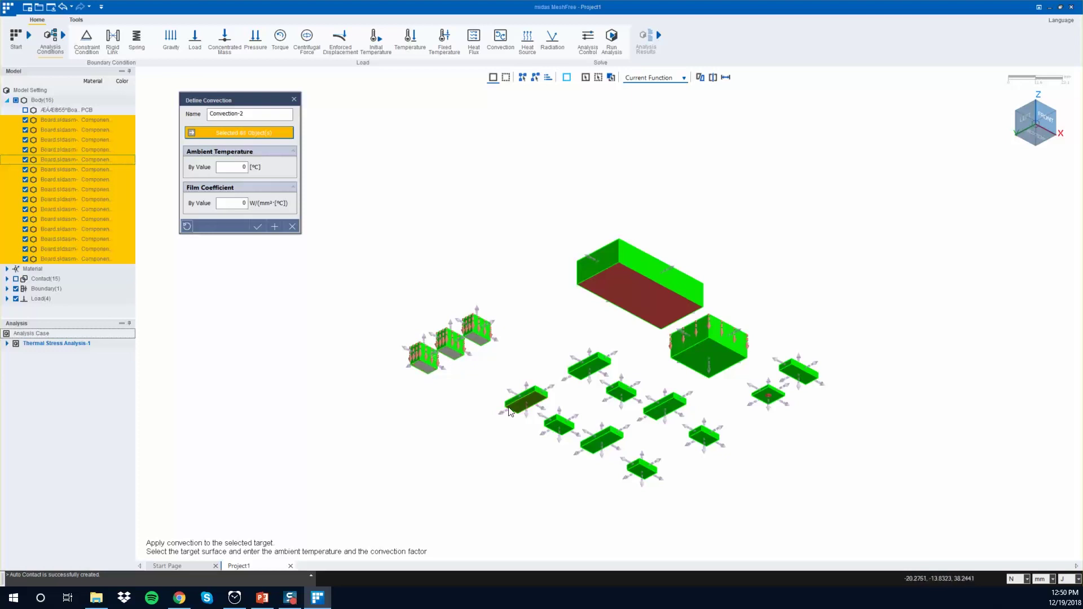
left_click(523, 408)
left_click(589, 366)
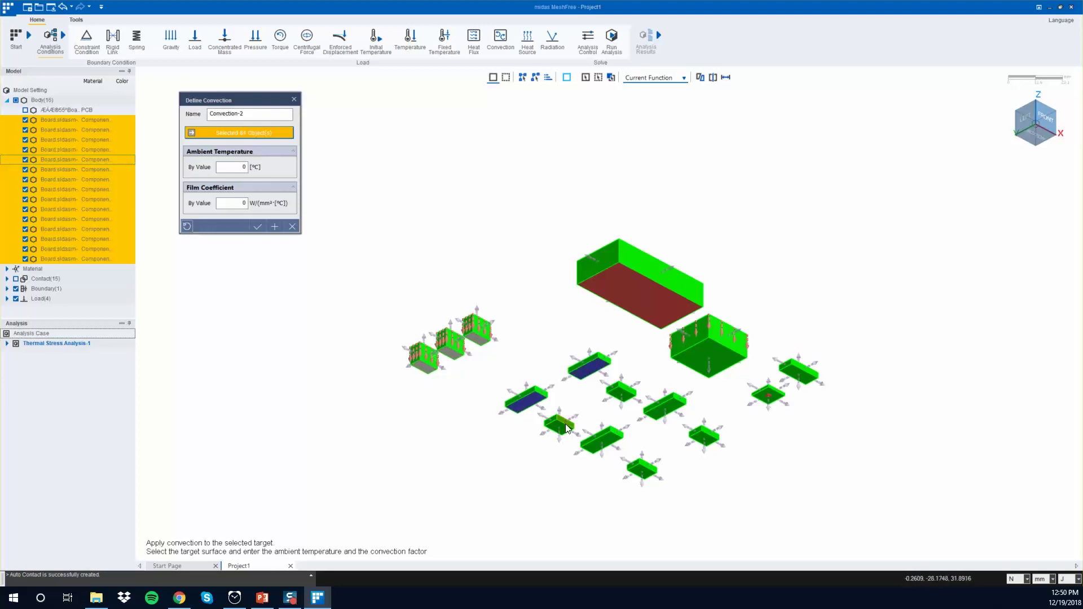
- Drop the remaining bottom faces, apply Convection-2 at 30 °C and 2e-5, and show the PCB
left_click(621, 393)
left_click(601, 440)
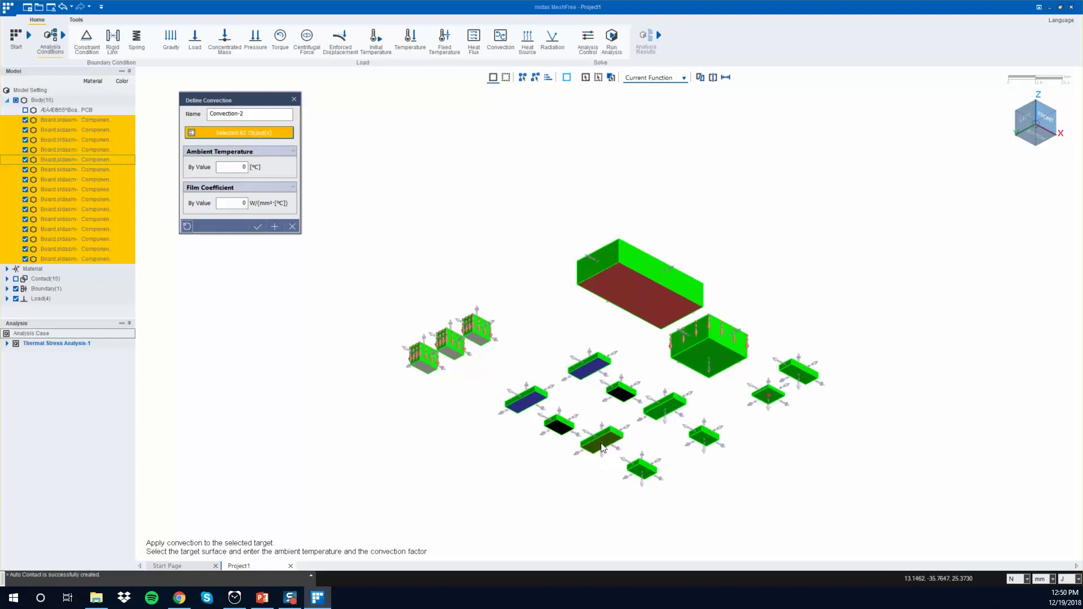
left_click(634, 473)
left_click(661, 409)
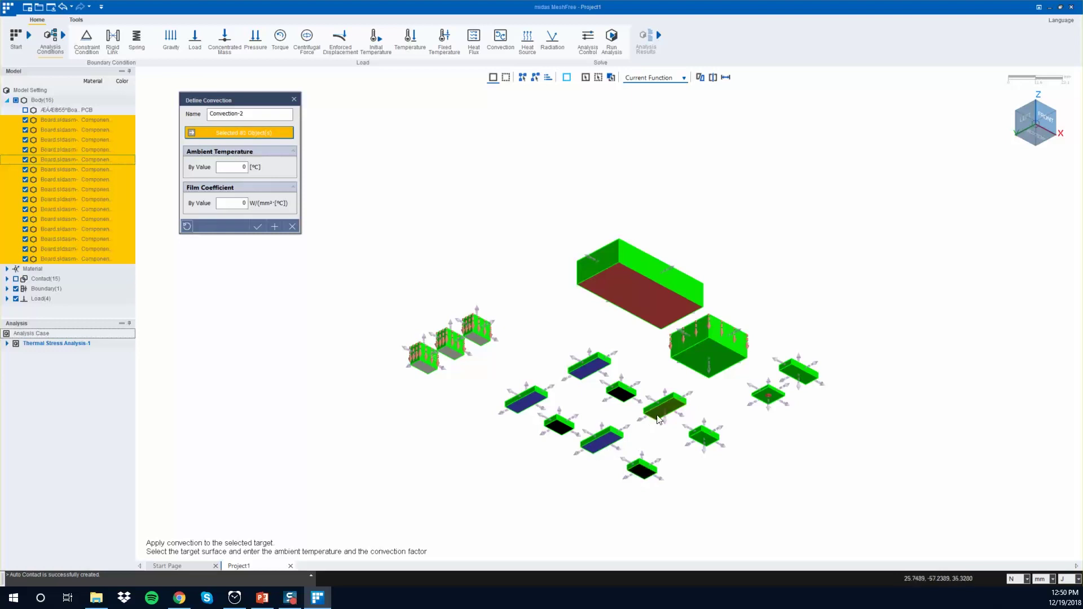
left_click(705, 437)
left_click(768, 395)
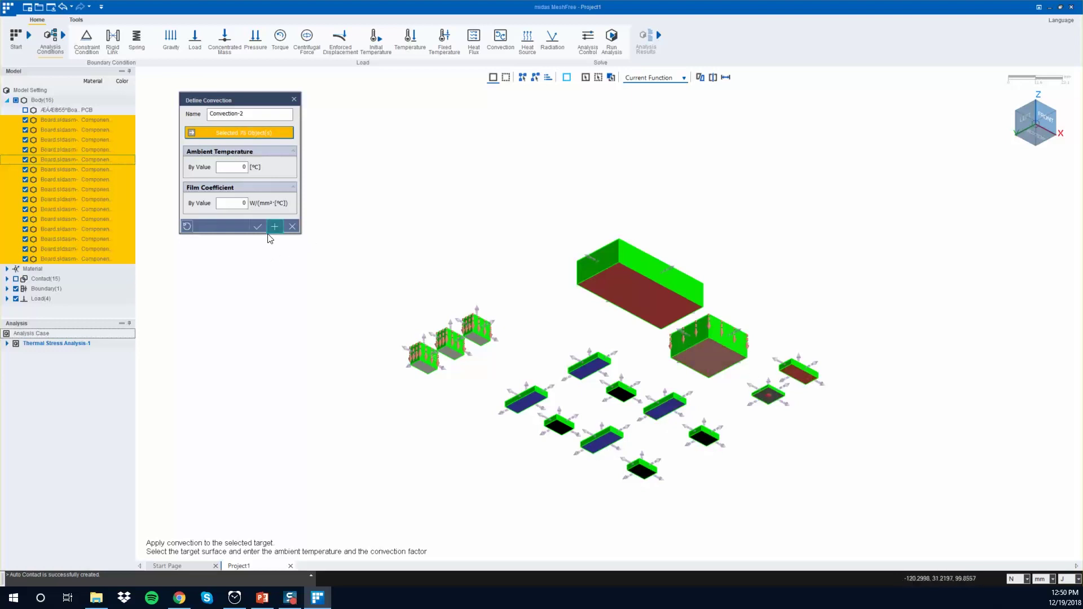
left_click(237, 168)
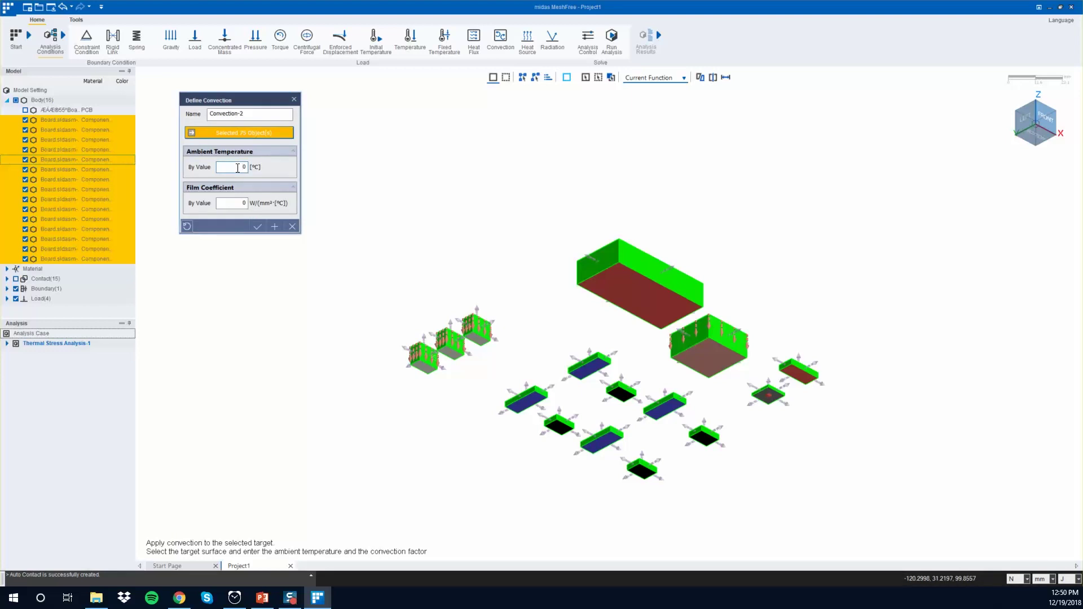
left_click(232, 201)
left_click(262, 225)
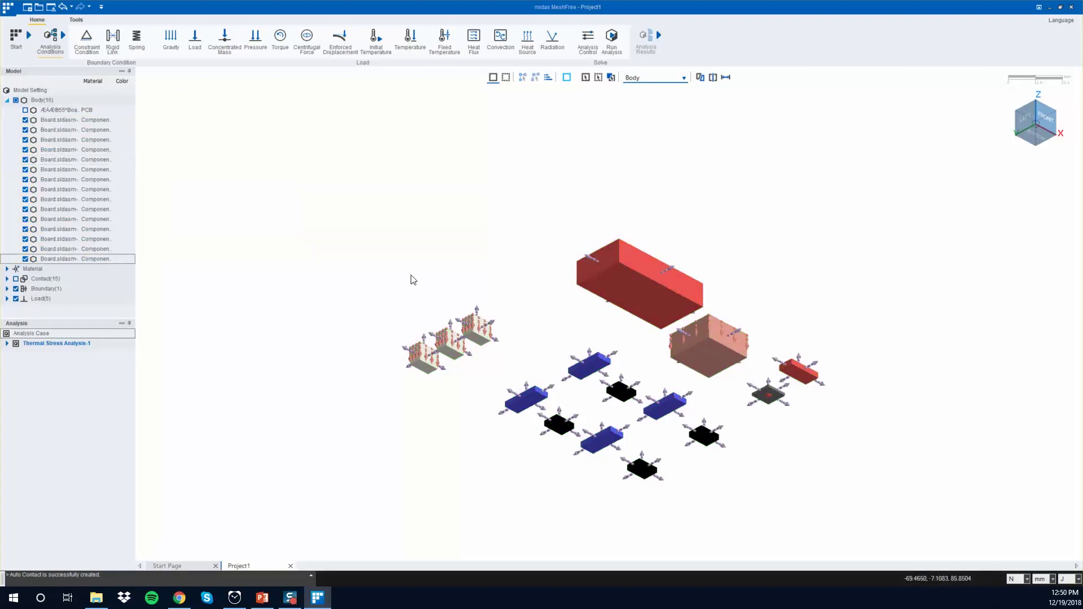
left_click(25, 110)
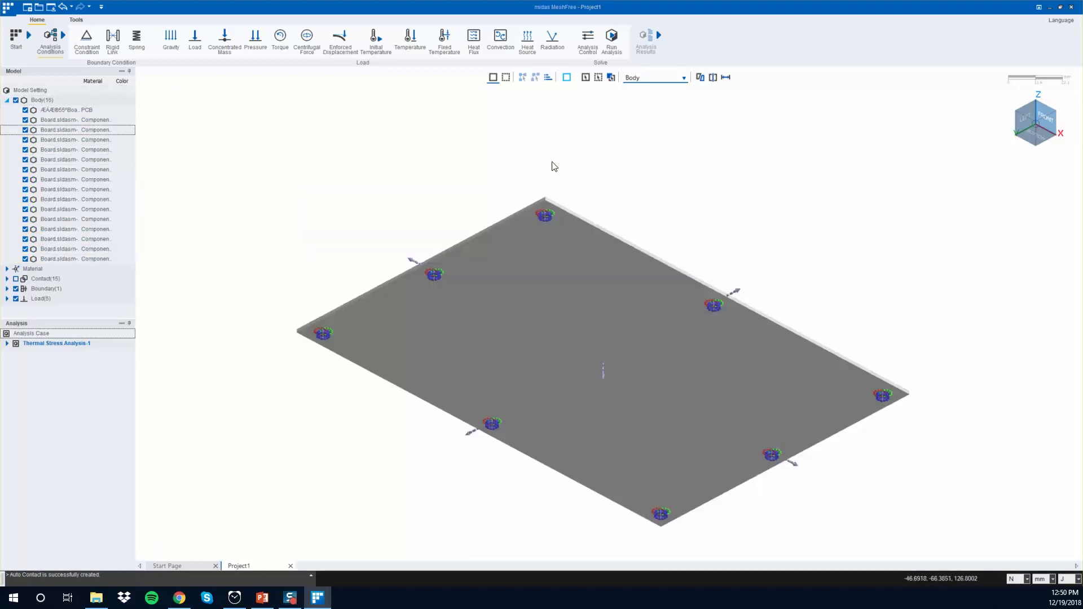
- Apply Heat Generation-1 of 0.0005 W/mm³ to the large rectangular component
middle_click_drag(553, 164, 540, 277)
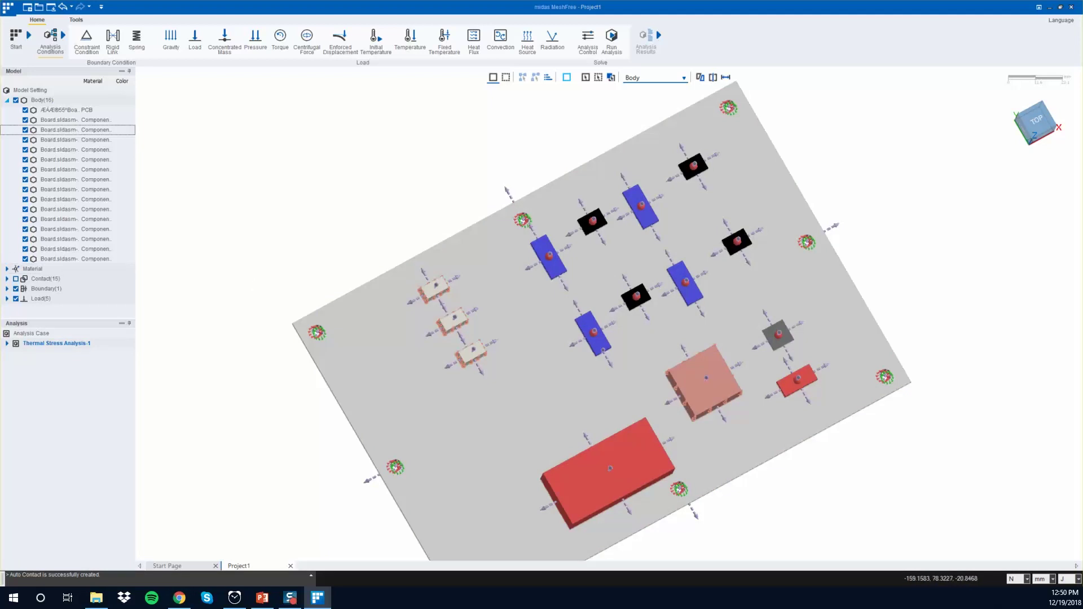
middle_click_drag(469, 113, 496, 56)
left_click(524, 40)
left_click(624, 398)
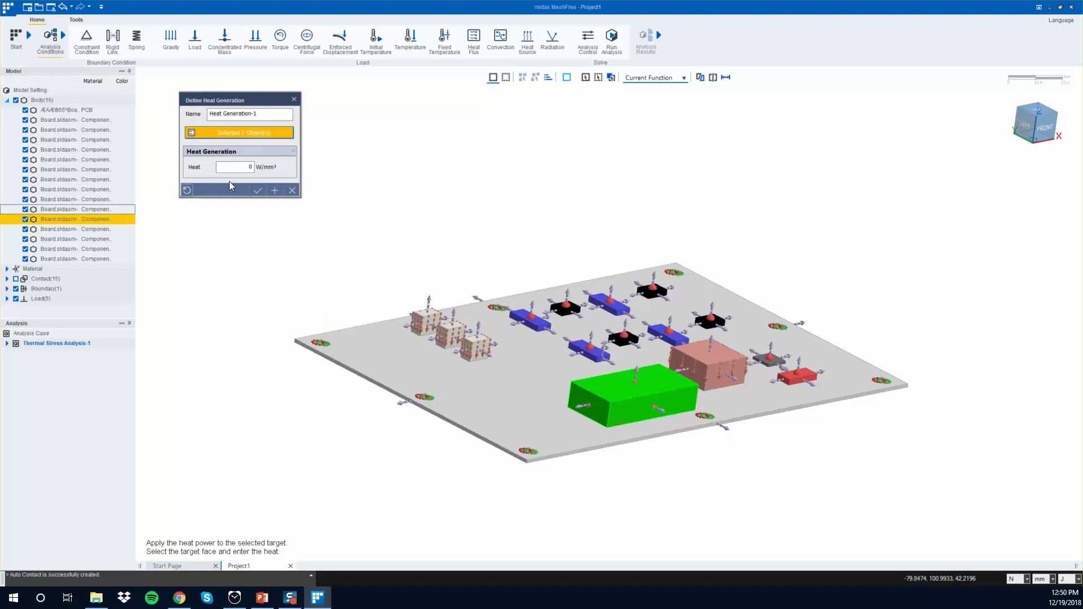
left_click(239, 166)
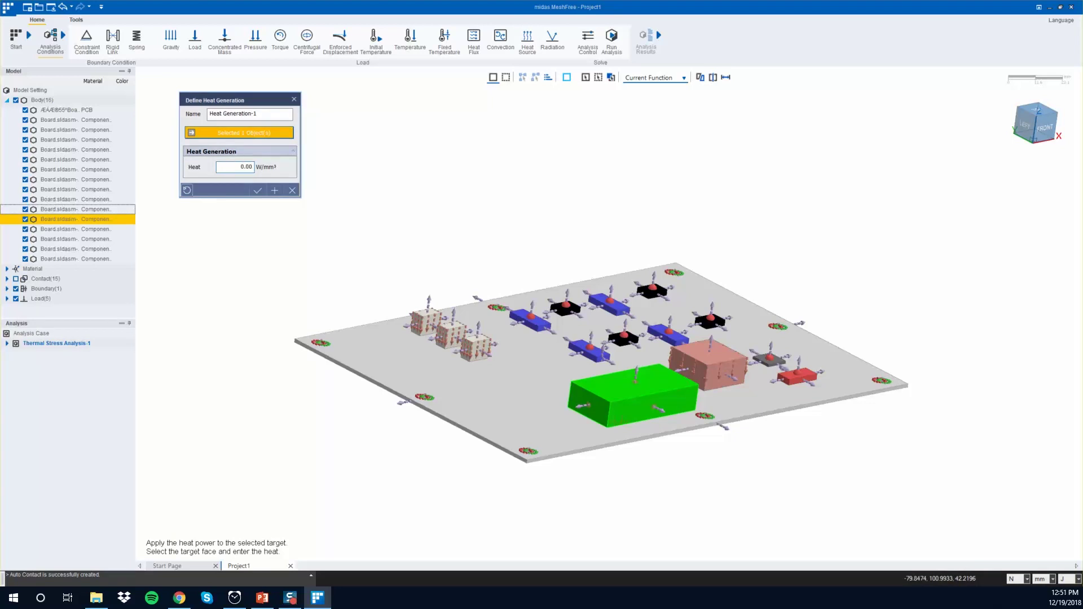
type(".0005")
left_click(257, 191)
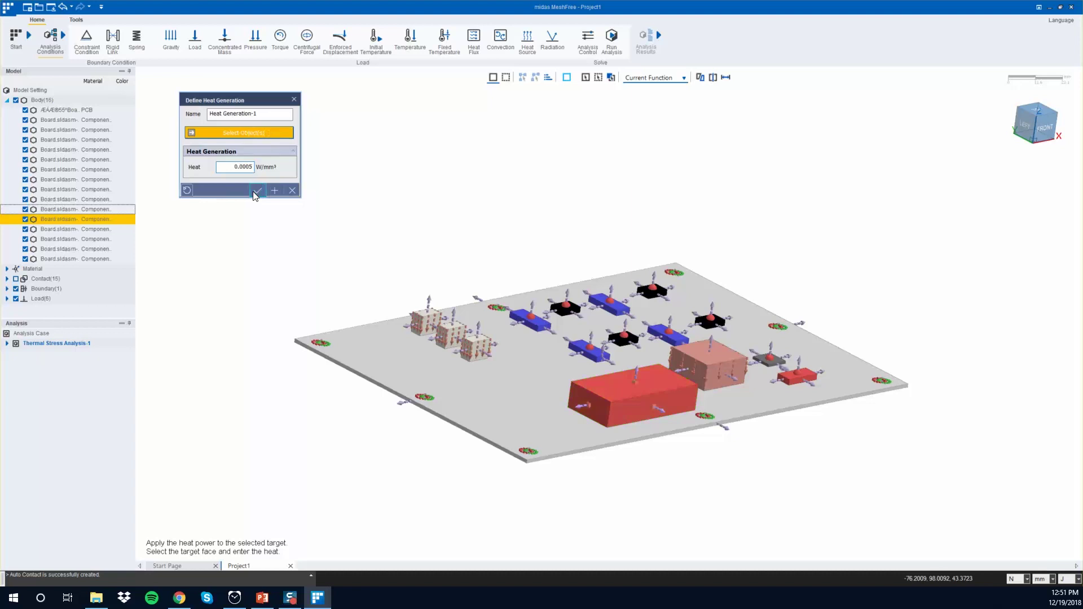
left_click(104, 121)
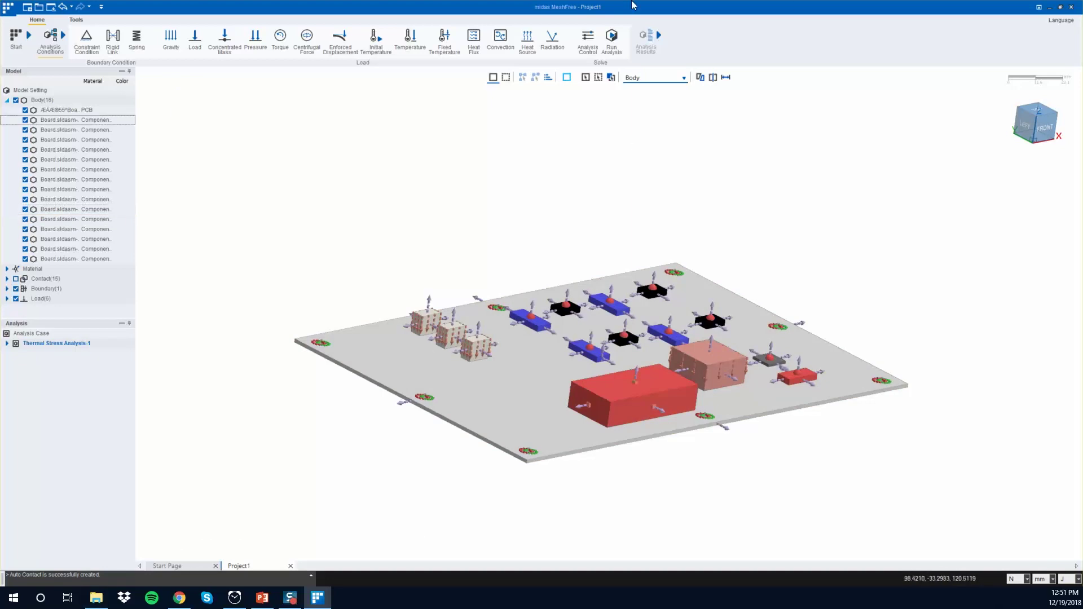
- Run the thermal stress analysis, saving the project as BOARD in the Desktop BOARD folder
left_click(611, 39)
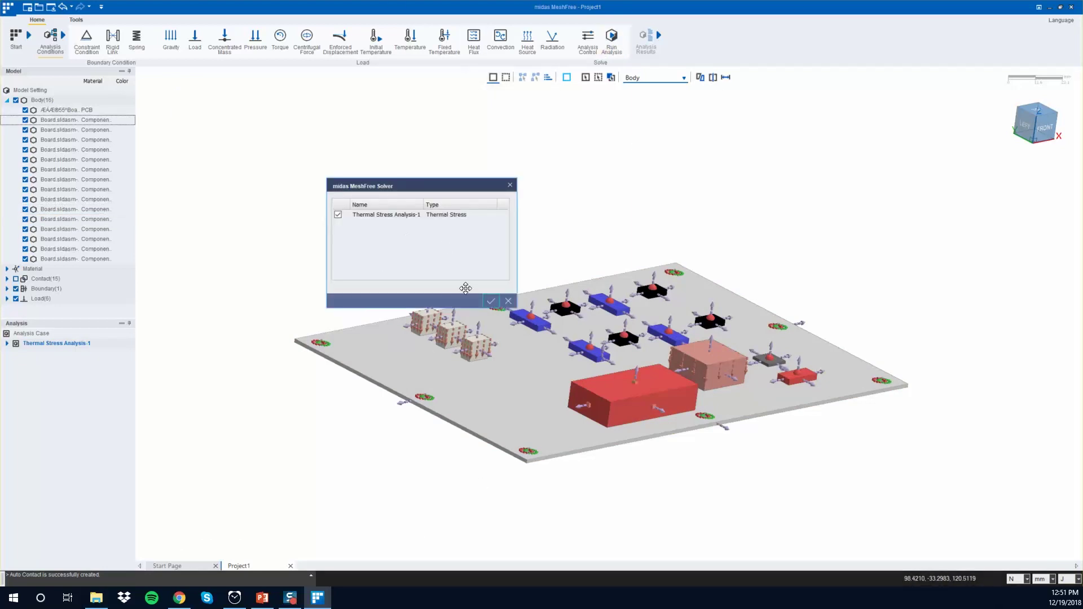
left_click(490, 300)
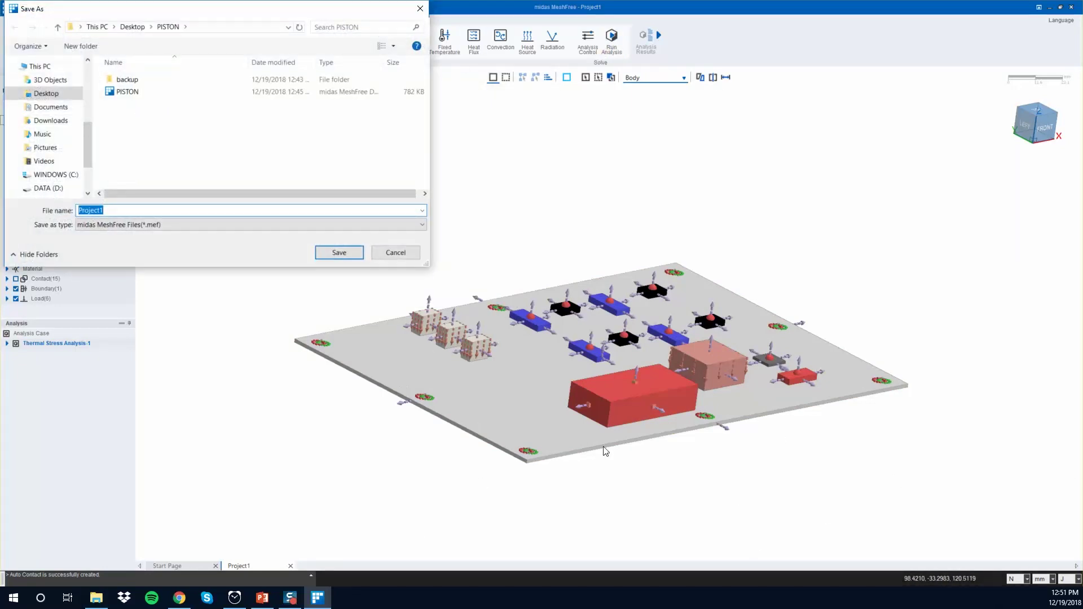
type("BOARD")
left_click(136, 28)
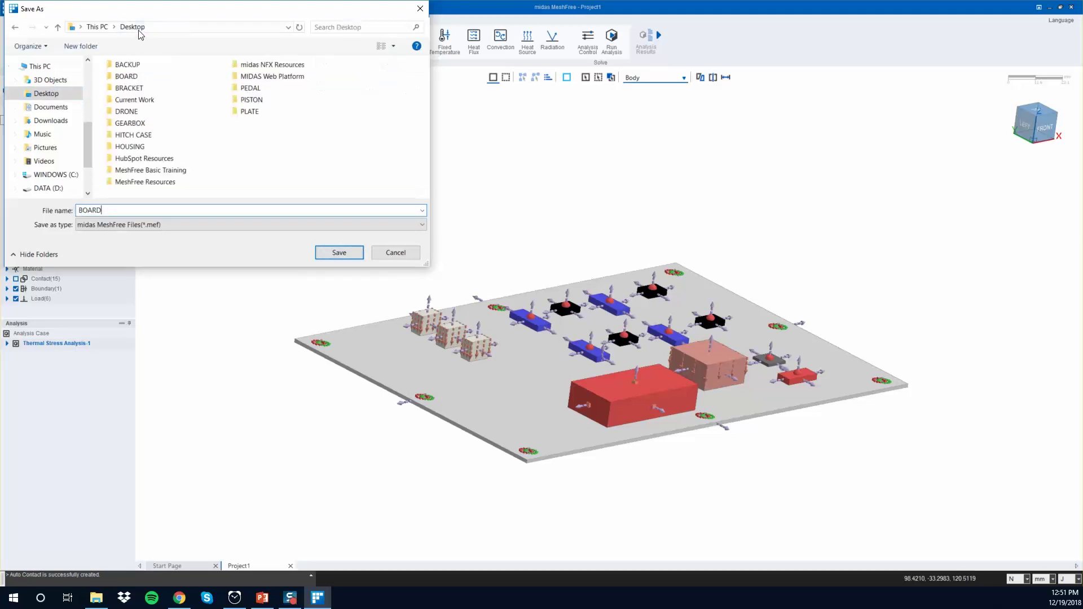
double_click(145, 78)
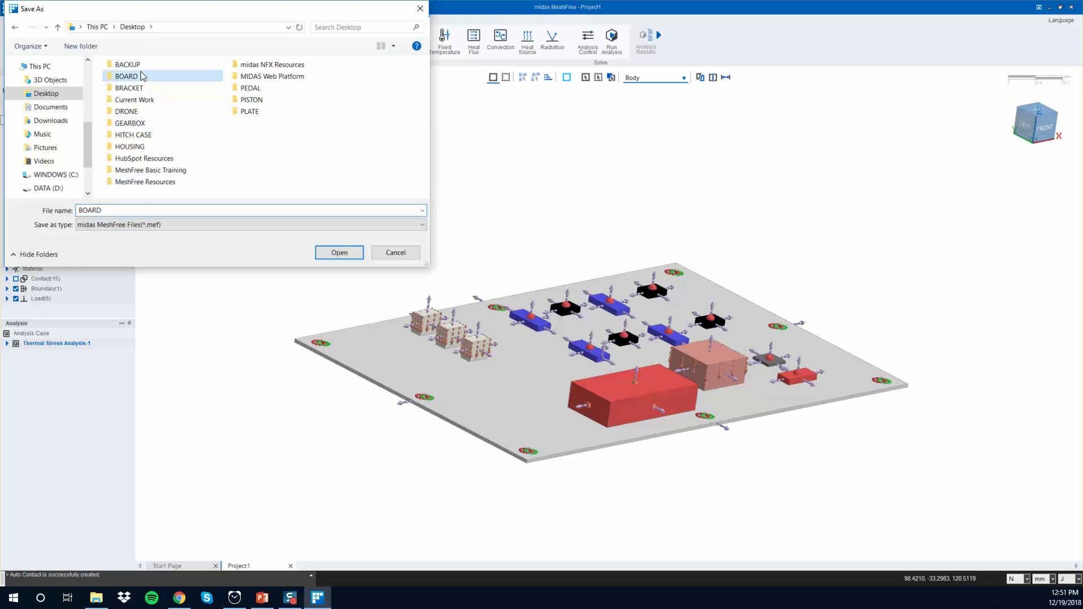
left_click(339, 252)
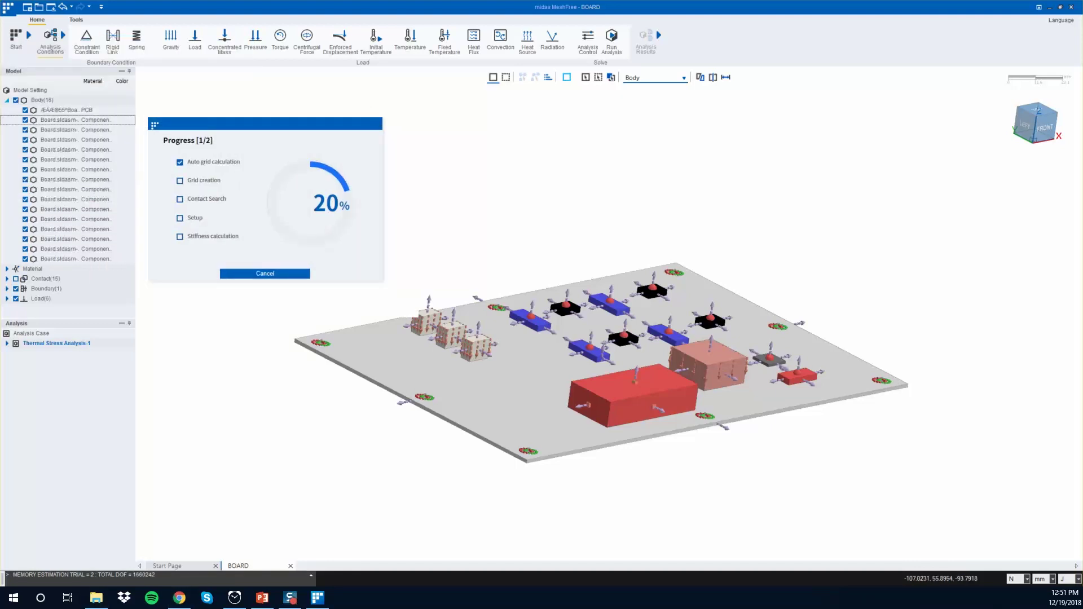
- Reset and start the stopwatch to time the analysis run
key("alt+Tab")
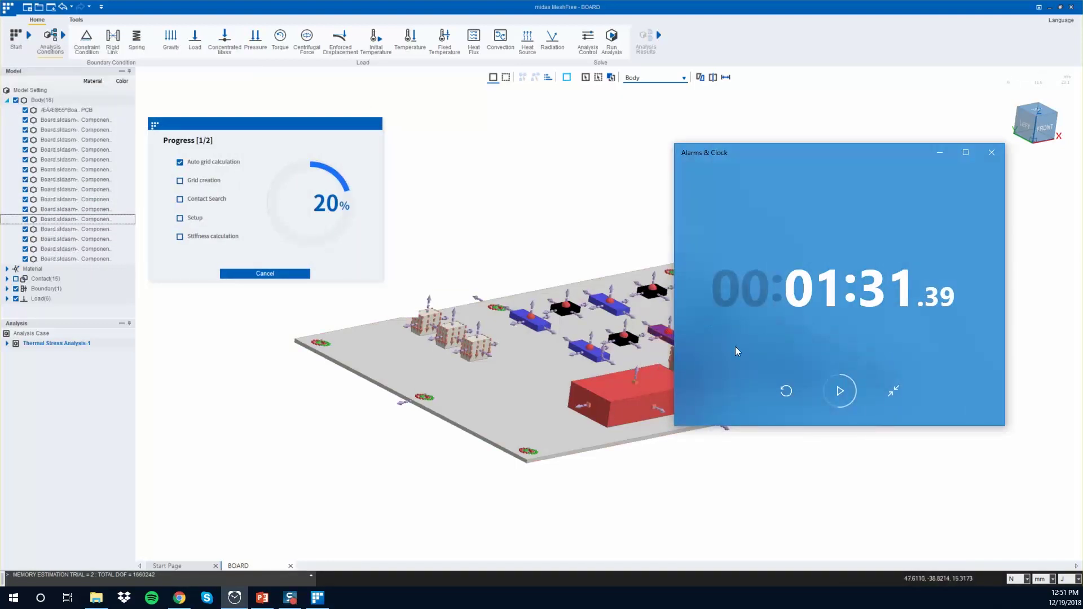
left_click(786, 391)
left_click(851, 398)
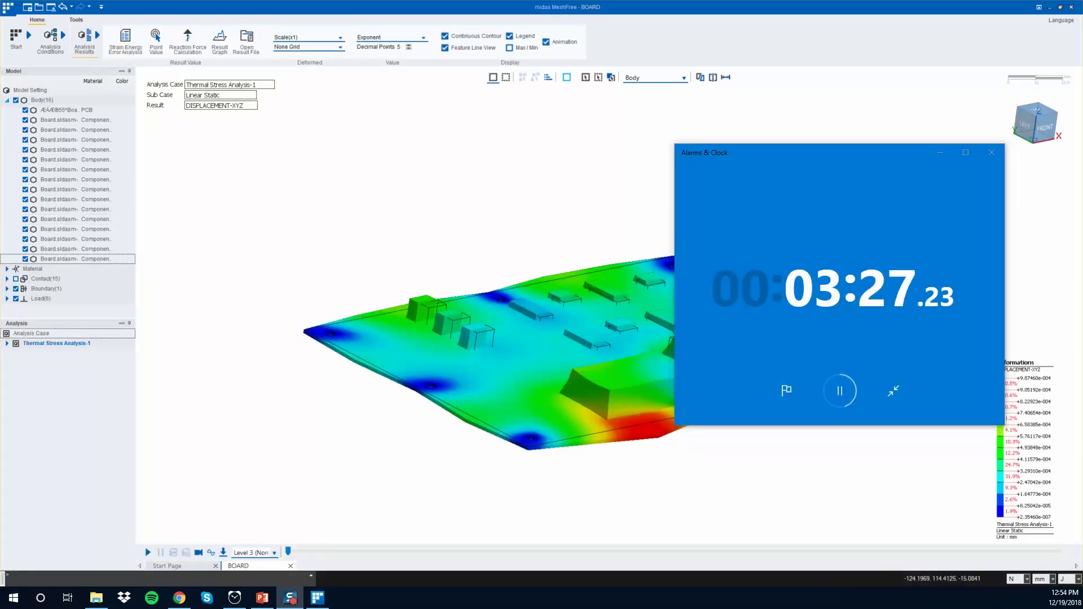
- Stop the stopwatch, halve the deformation scale and display the von Mises stress contour
left_click(840, 391)
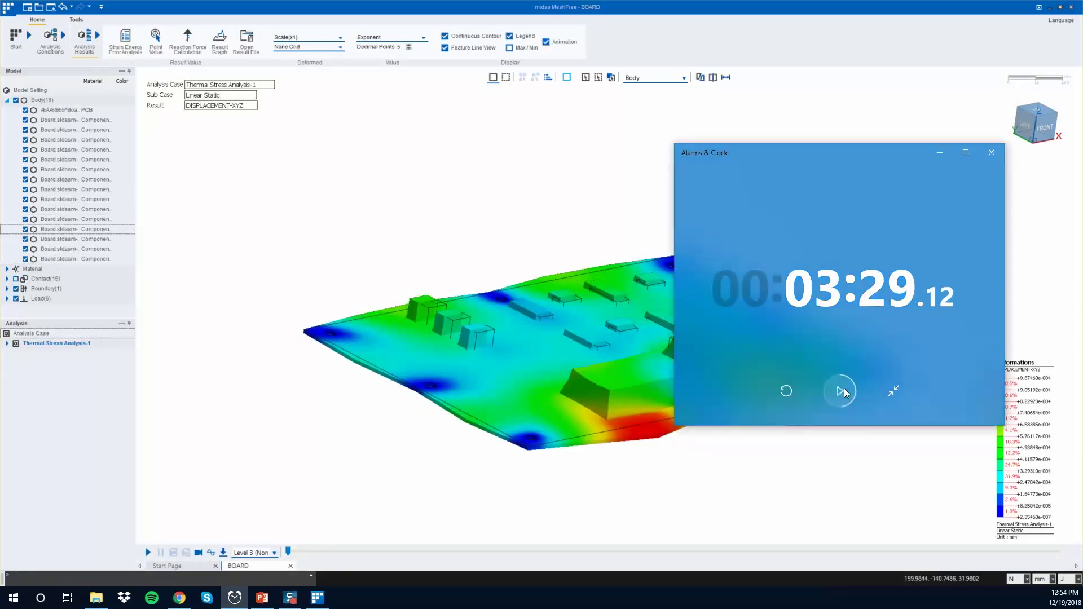
left_click(946, 151)
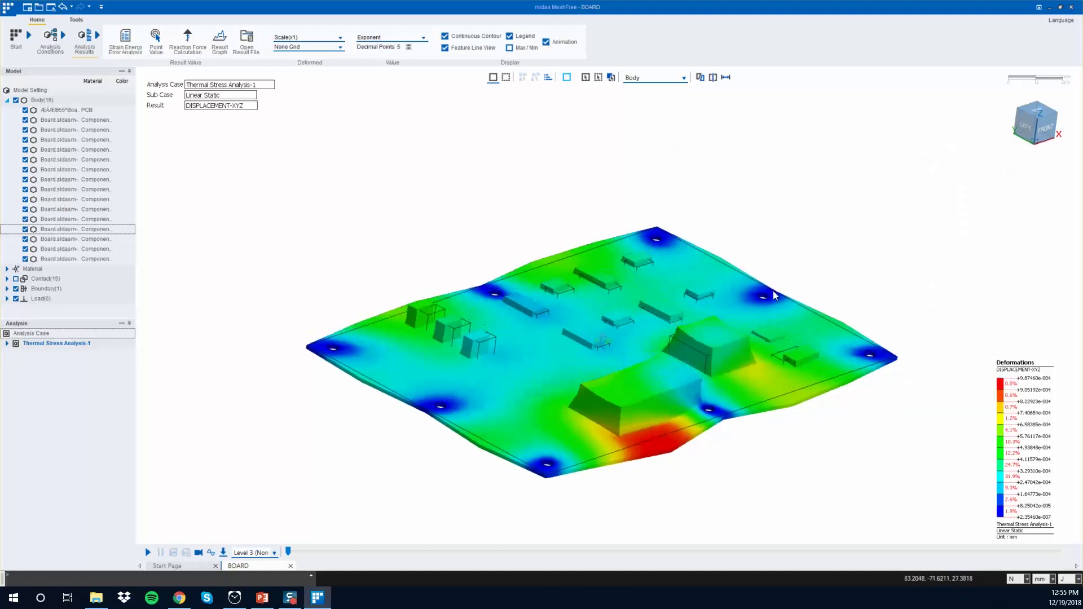
left_click(308, 37)
left_click(298, 56)
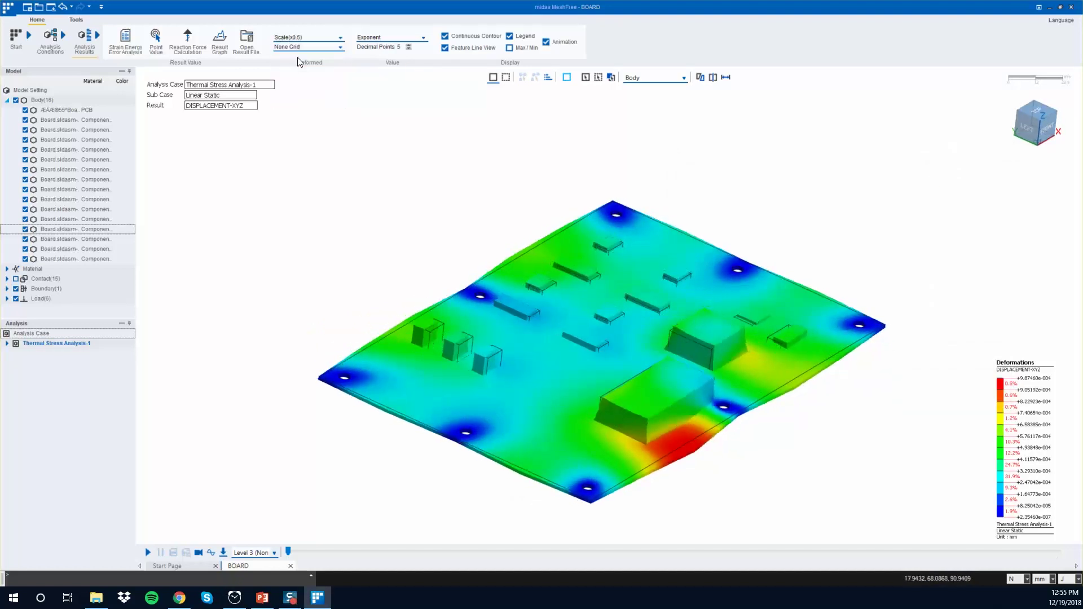
left_click(238, 105)
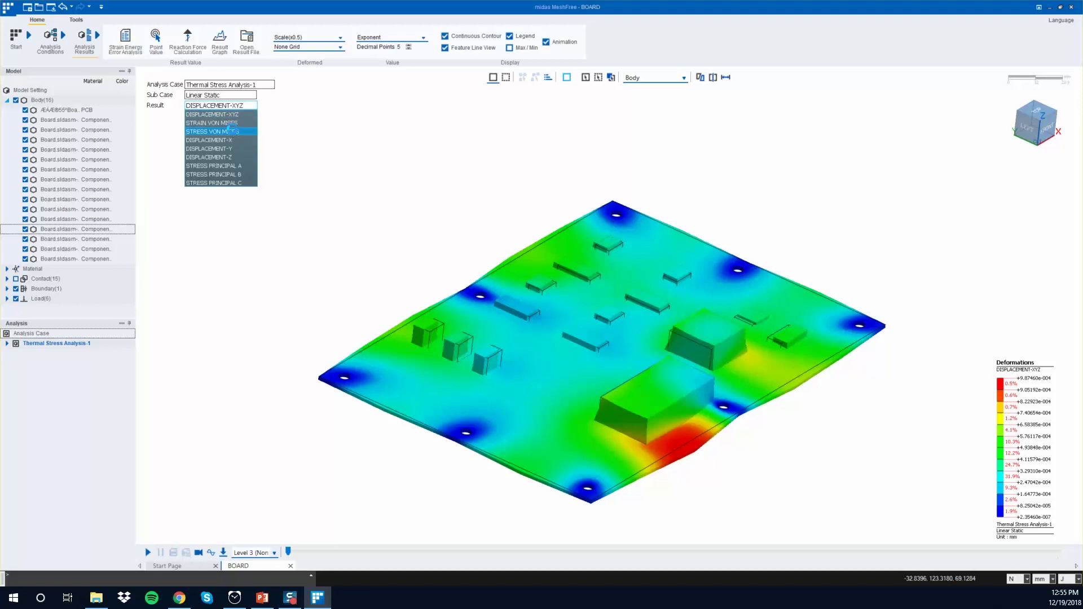
left_click(234, 132)
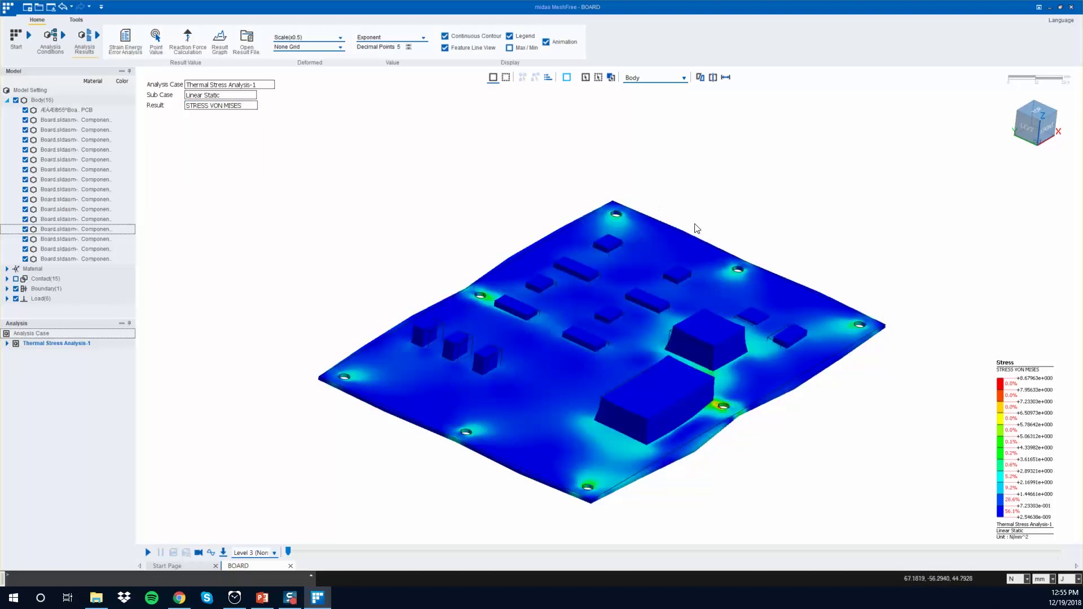
mouse_move(735, 272)
middle_mouse_down()
mouse_move(733, 296)
mouse_move(726, 257)
mouse_move(733, 268)
middle_mouse_up()
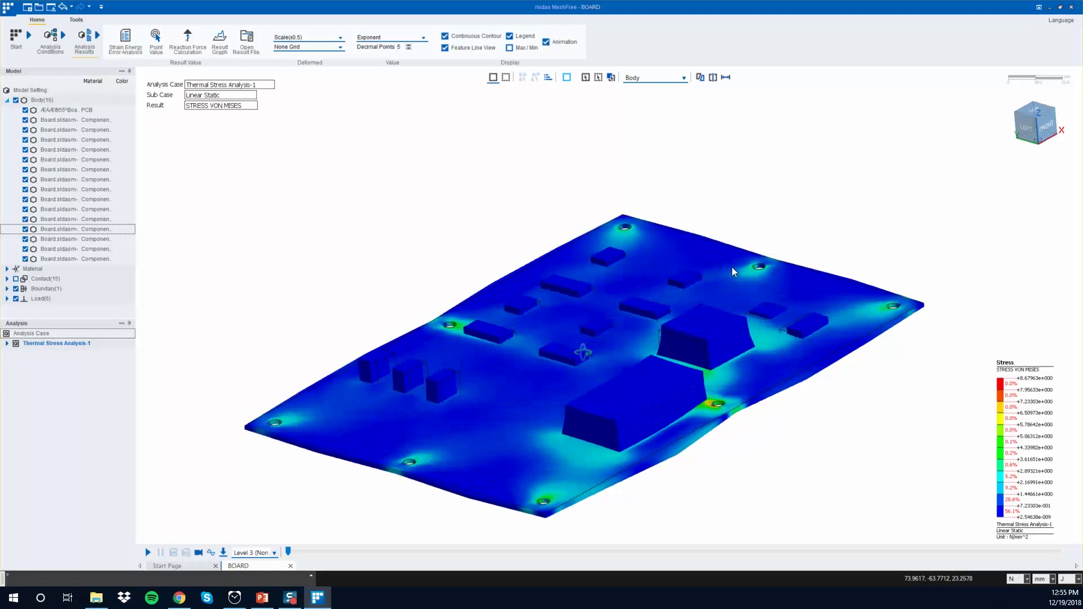
- Show the steady heat transfer temperature results and orbit to a low front view
left_click(209, 97)
left_click(205, 110)
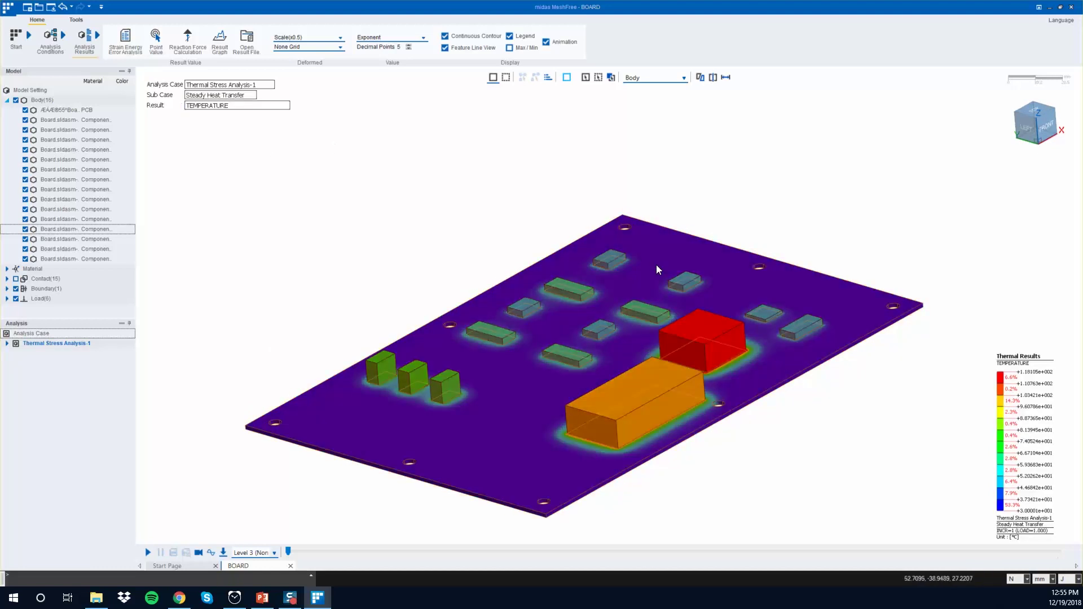
middle_click_drag(656, 265, 712, 287)
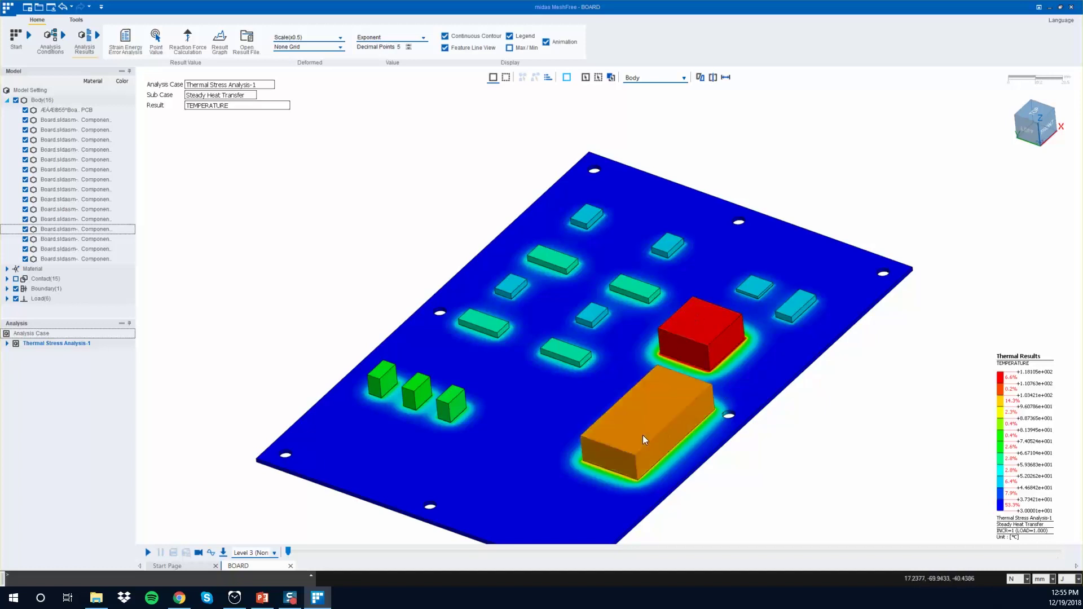
middle_click_drag(643, 435, 640, 375)
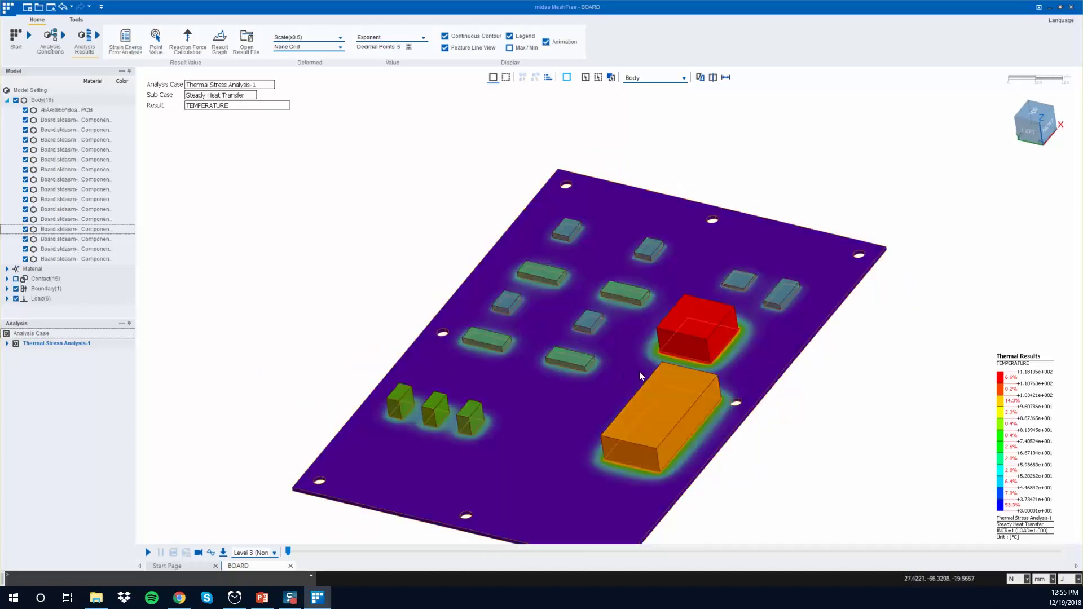
middle_click_drag(614, 290, 628, 280)
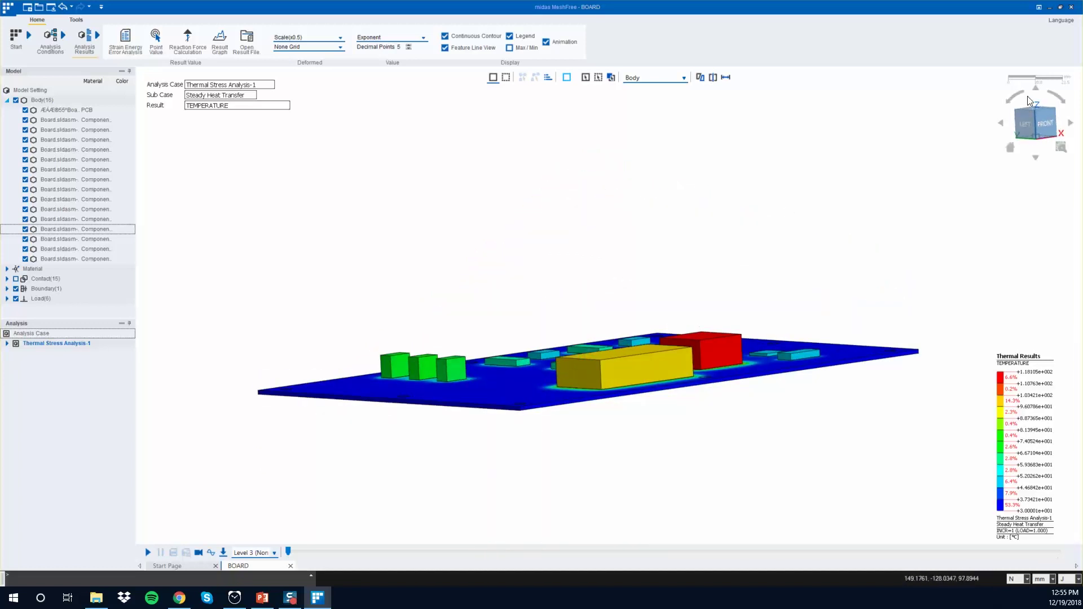
- Save the board project and close MeshFree
left_click(8, 7)
left_click(58, 97)
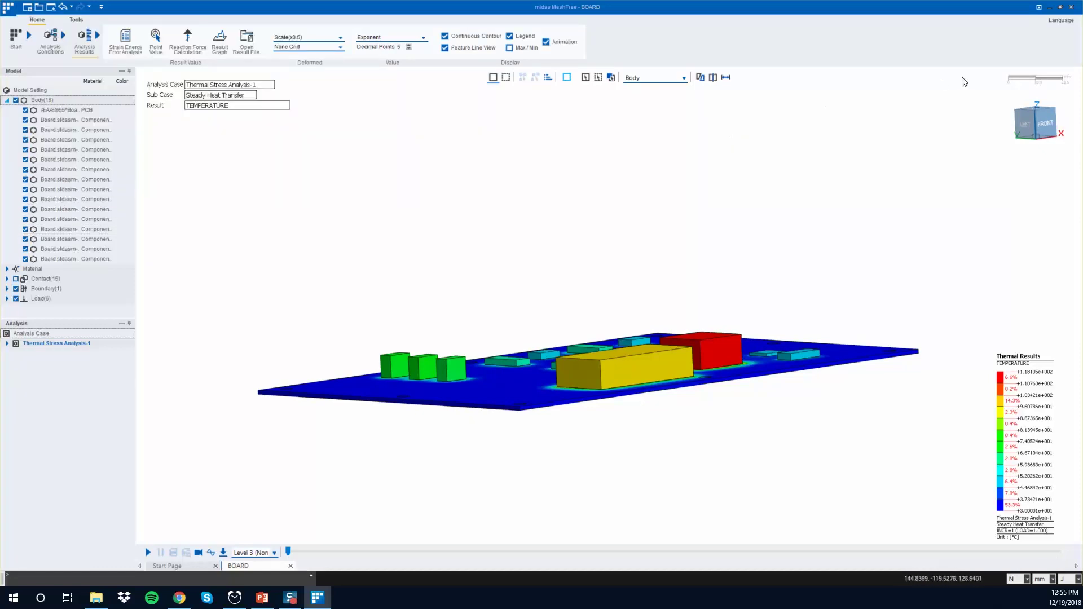
left_click(1074, 8)
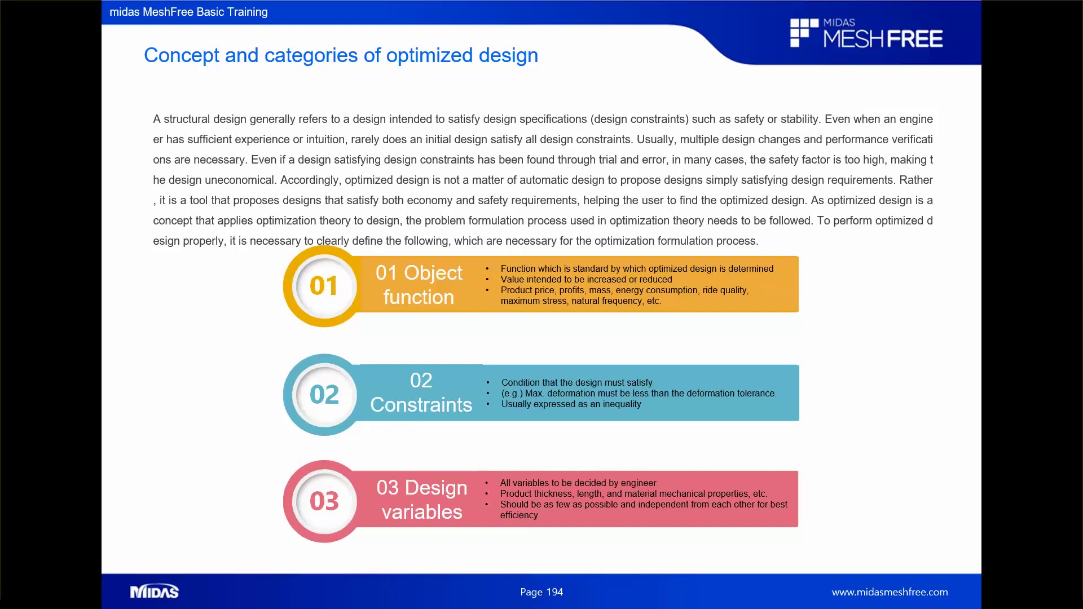
- Advance the training deck from Page 194 to Page 199, 'Definition of topology optimization problem'
key("Right")
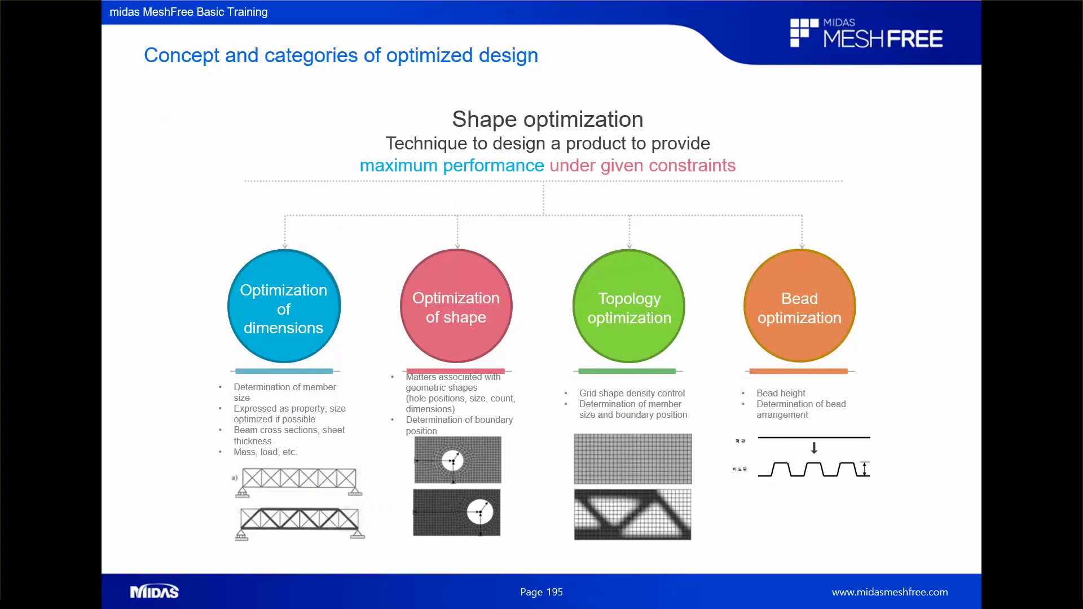
key("Right")
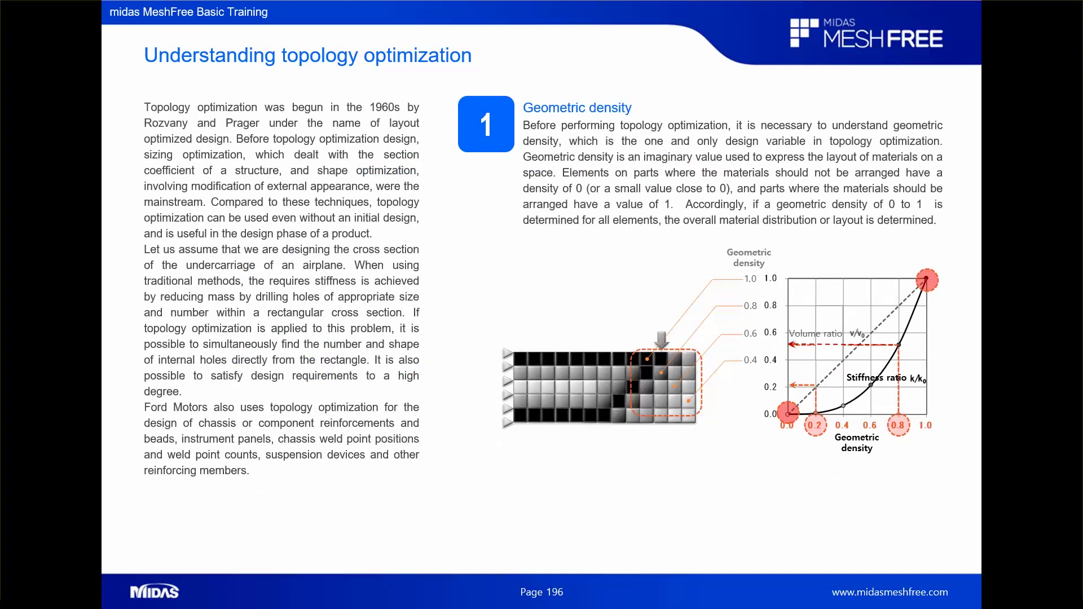
key("Right")
key("Left")
key("Right")
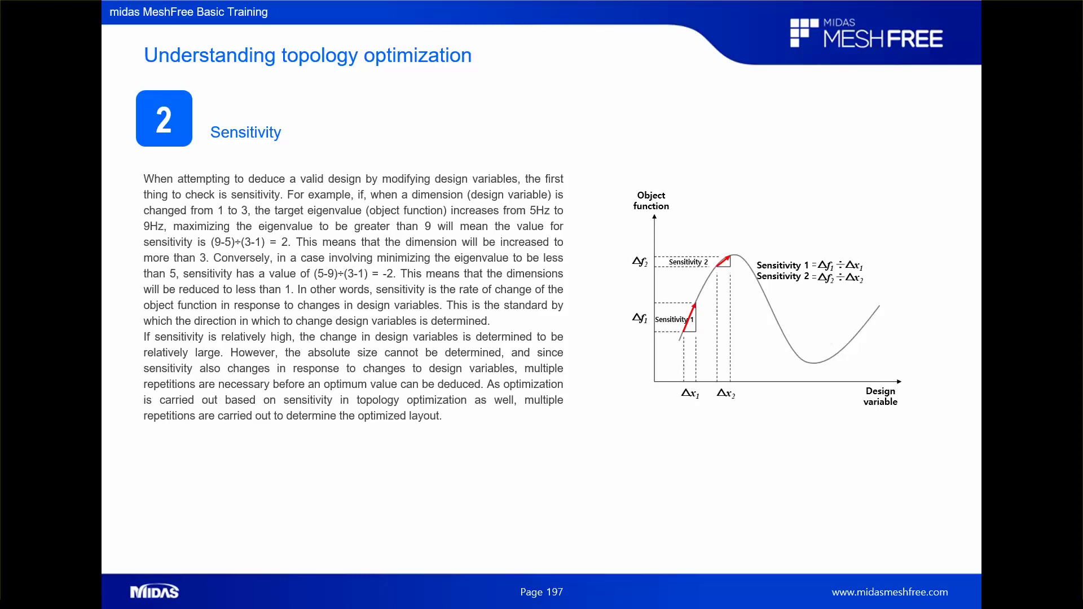
key("Right")
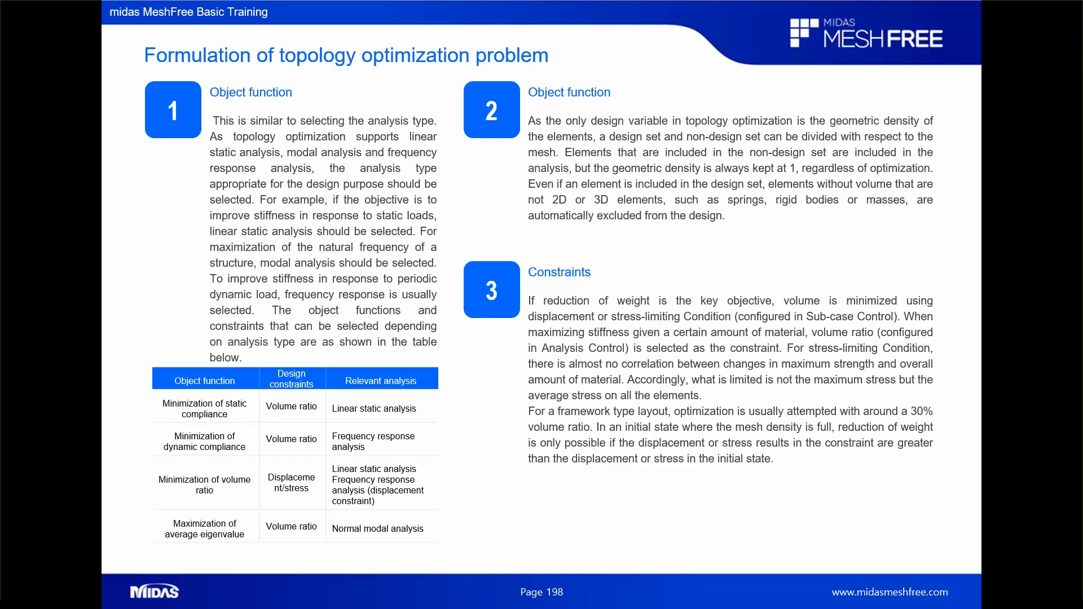
key("Right")
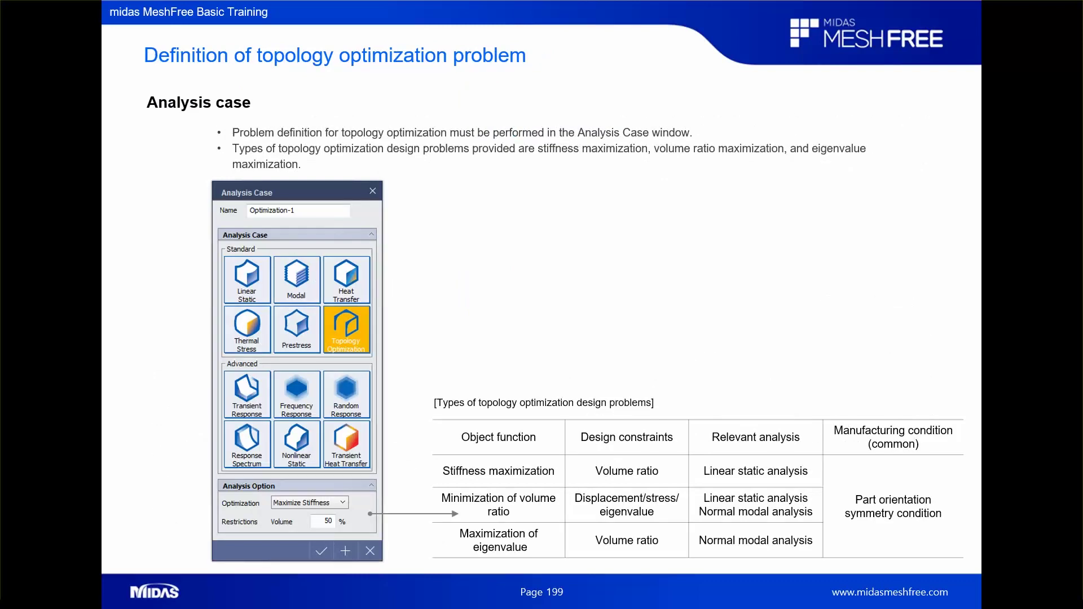
- Step through the design set, manufacturing condition and design constraint slides to 'Pedal - STEP 00'
key("Right")
key("Left")
key("Right")
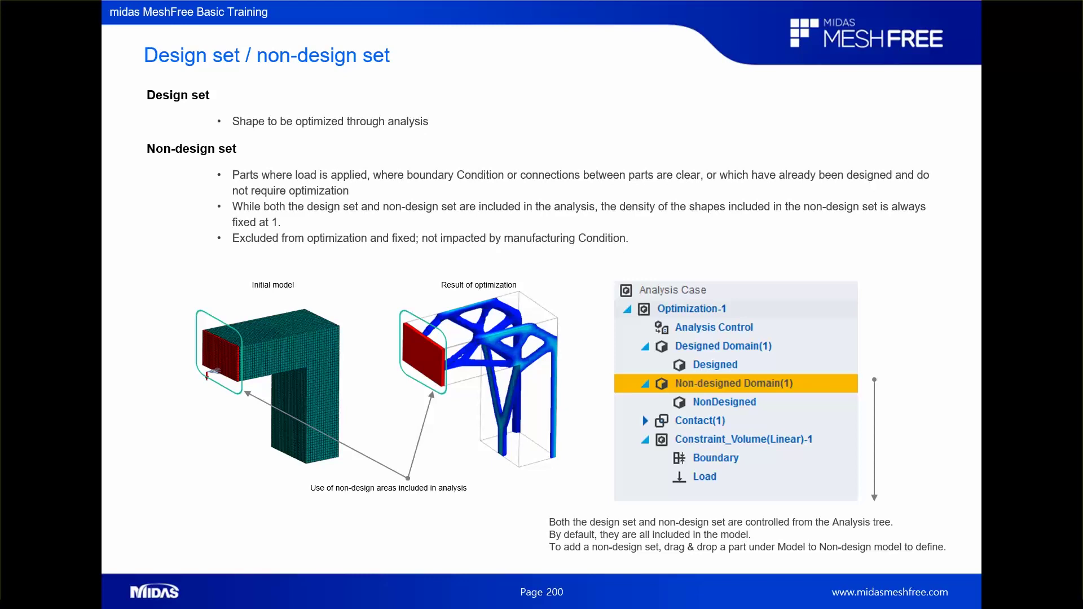
key("Right")
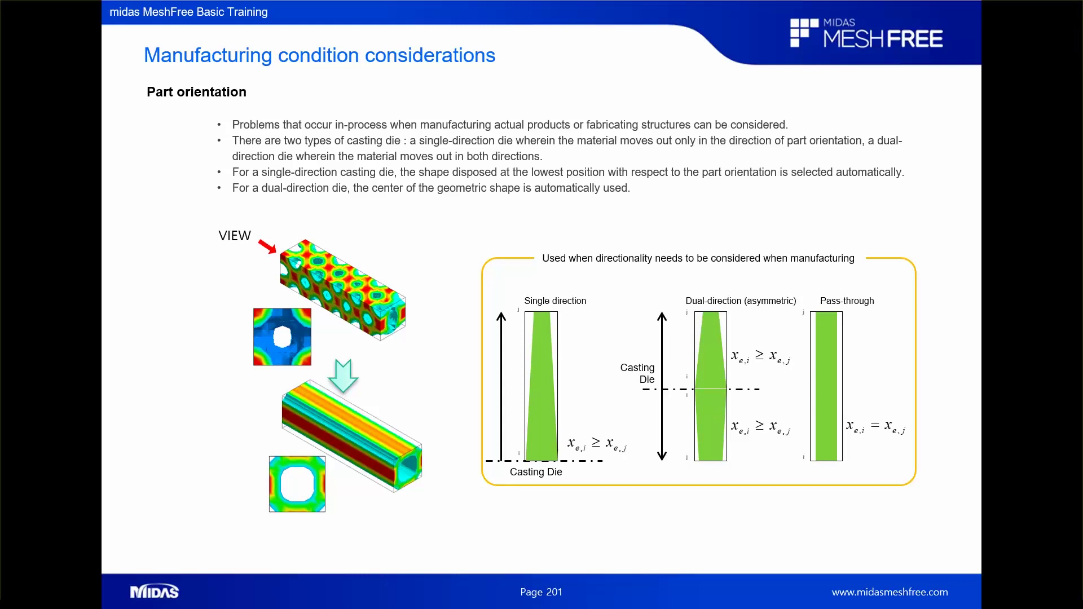
key("Right")
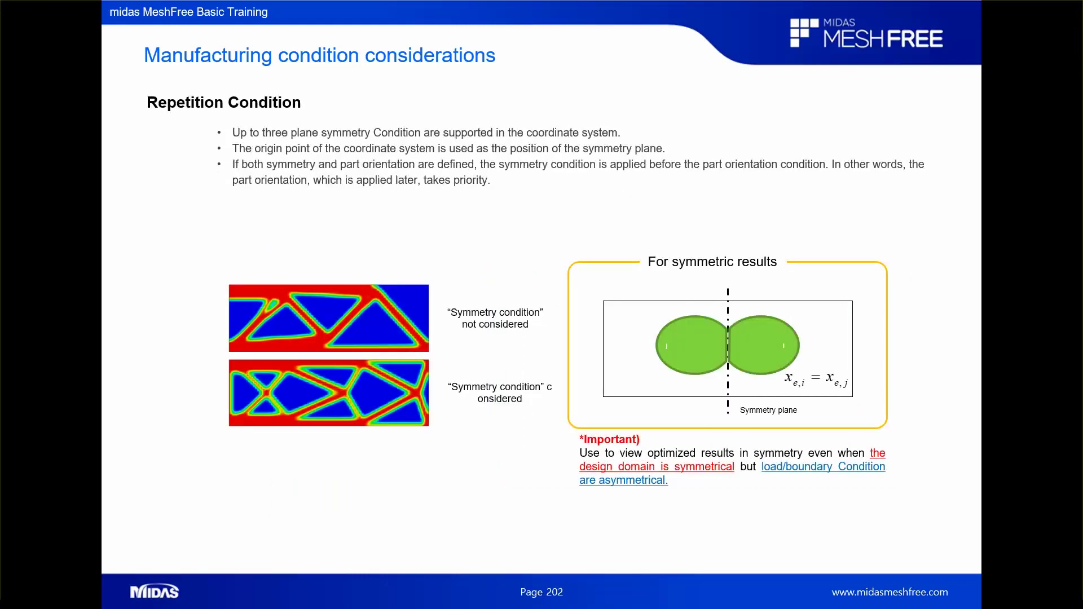
key("Right")
key("Left")
key("Right")
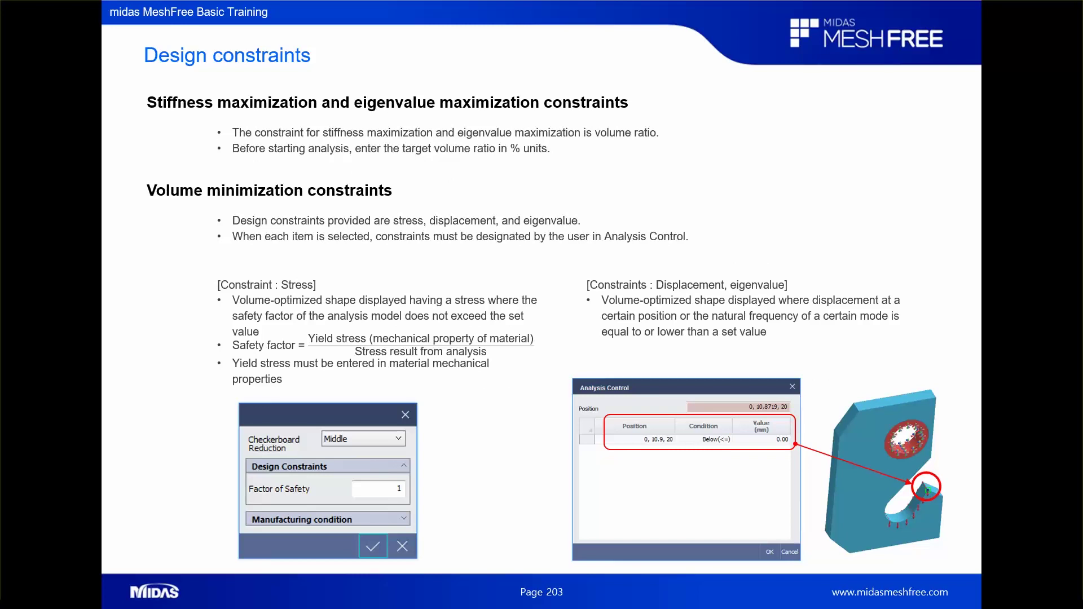
key("Right")
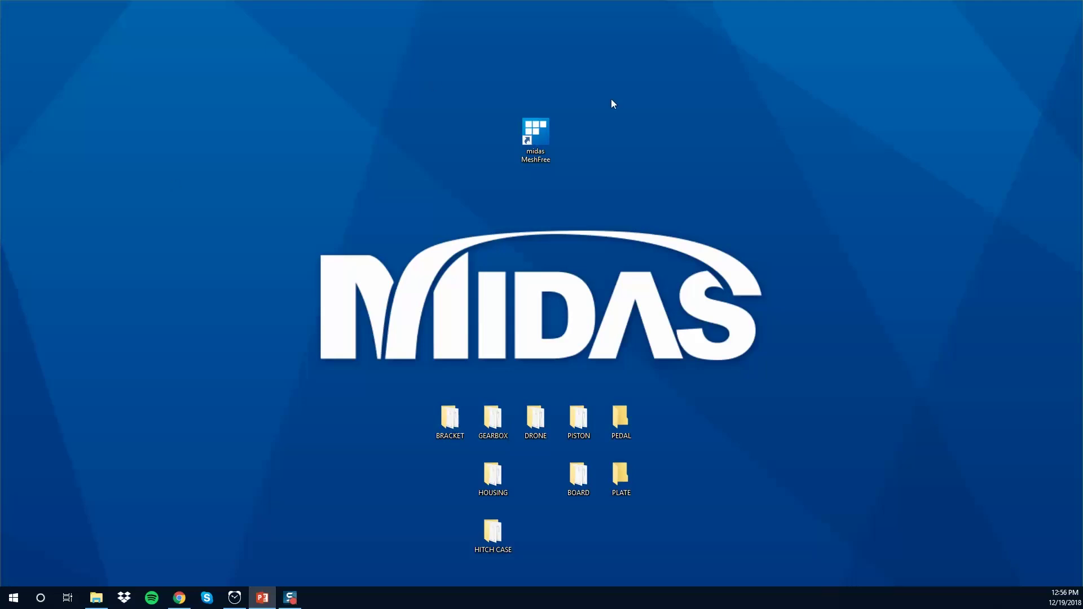
- Launch midas MeshFree from the desktop and create the new empty project Project1
left_click(540, 134)
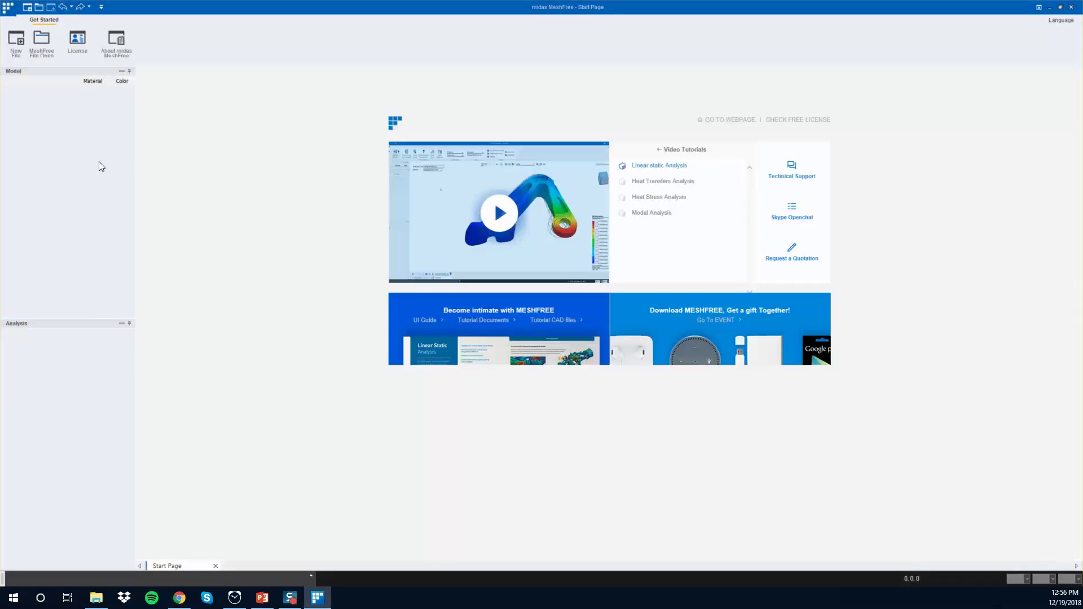
left_click(17, 44)
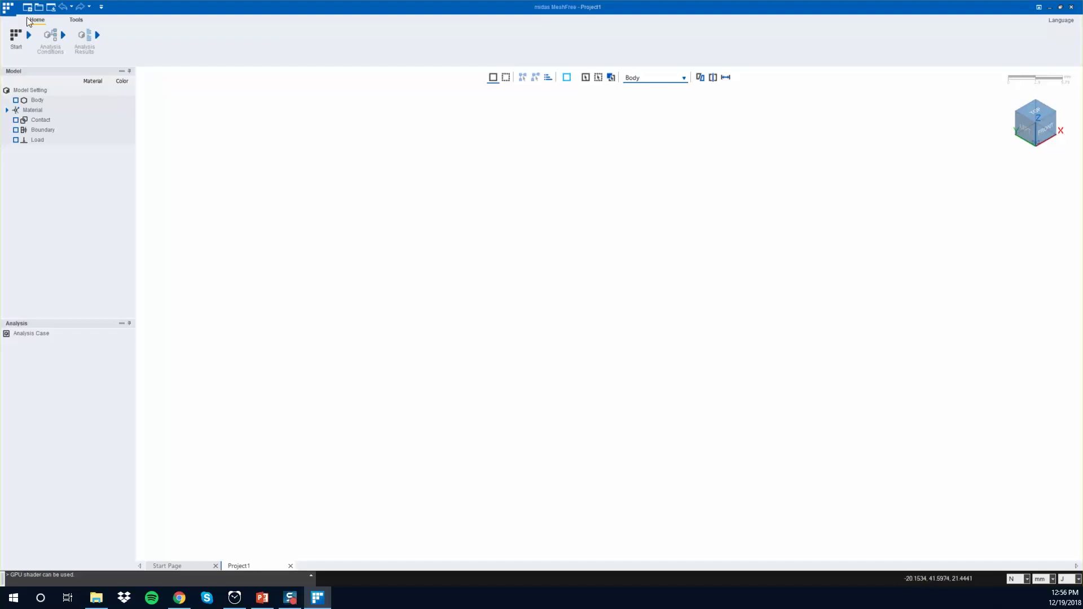
- Create a Topology Optimization analysis case named Optimization-1
left_click(15, 43)
left_click(50, 40)
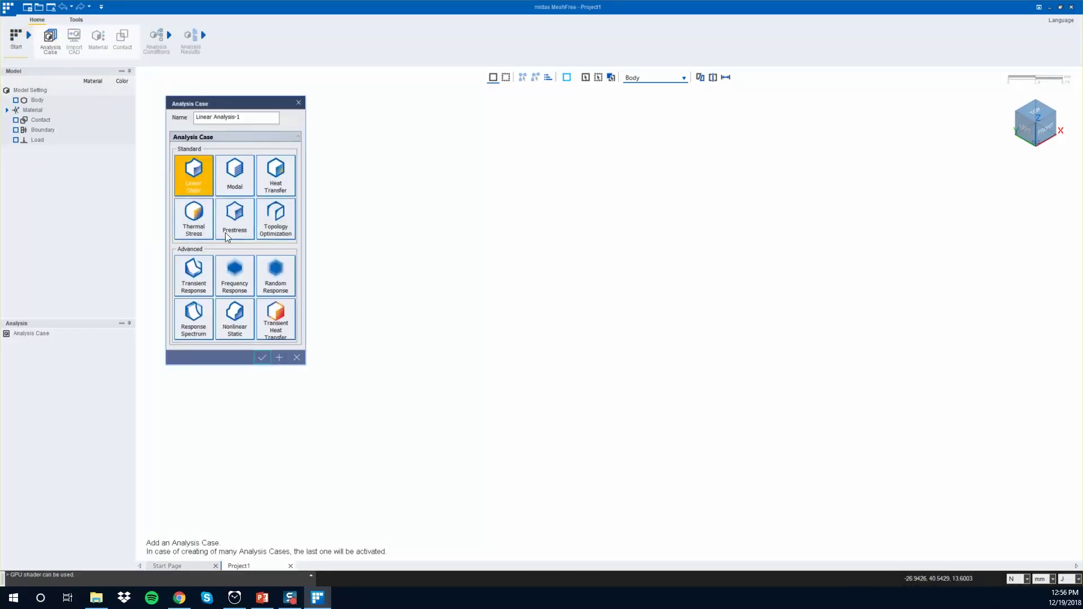
left_click(278, 228)
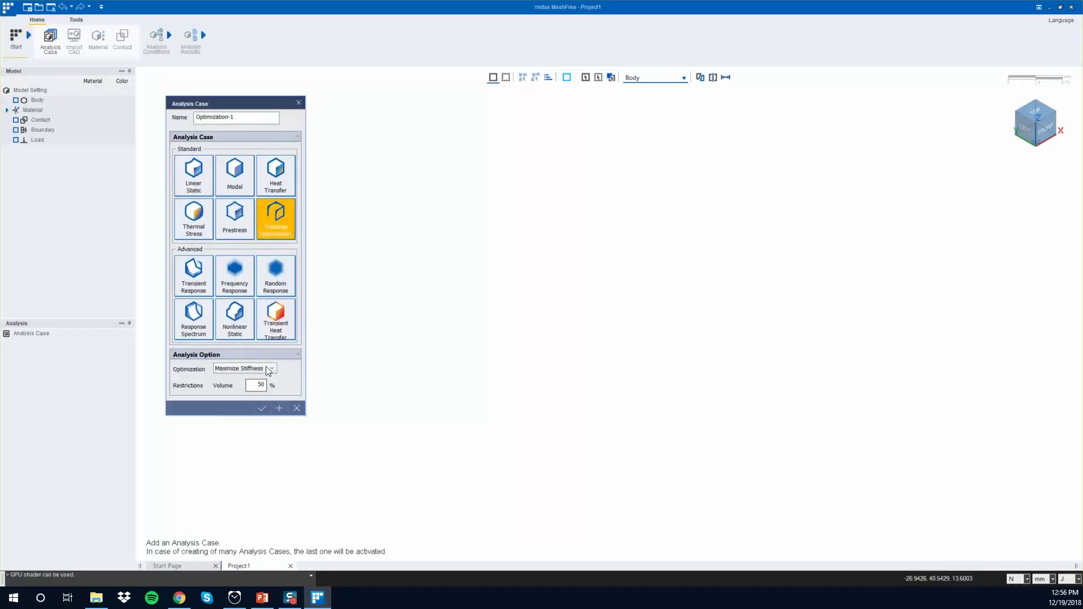
left_click(264, 408)
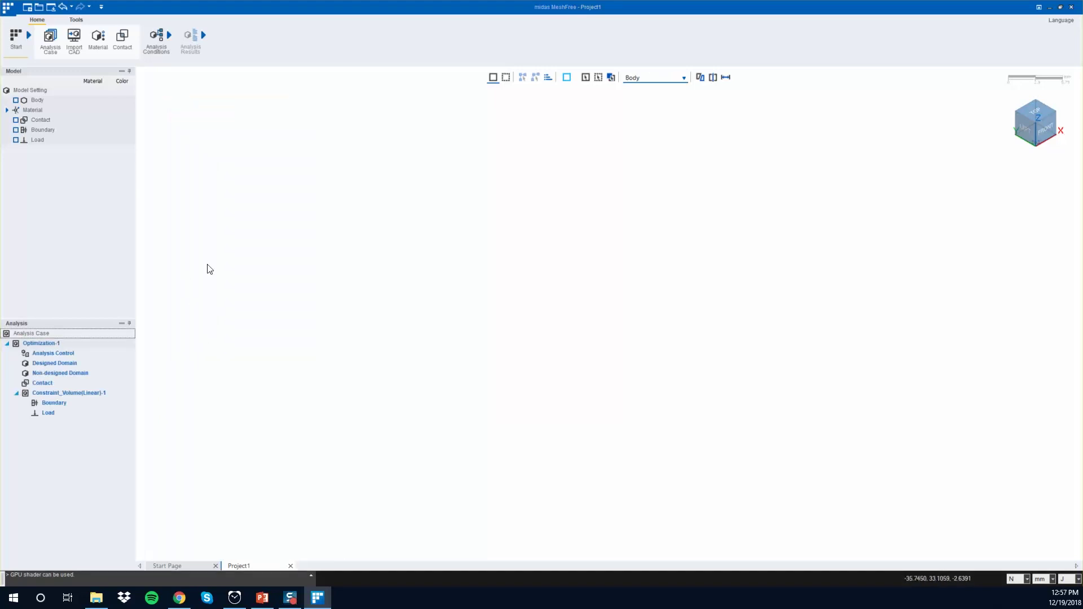
- Import pedal.X_T from the 07_Topology optimization-Pedal folder and expand its bodies
left_click(74, 40)
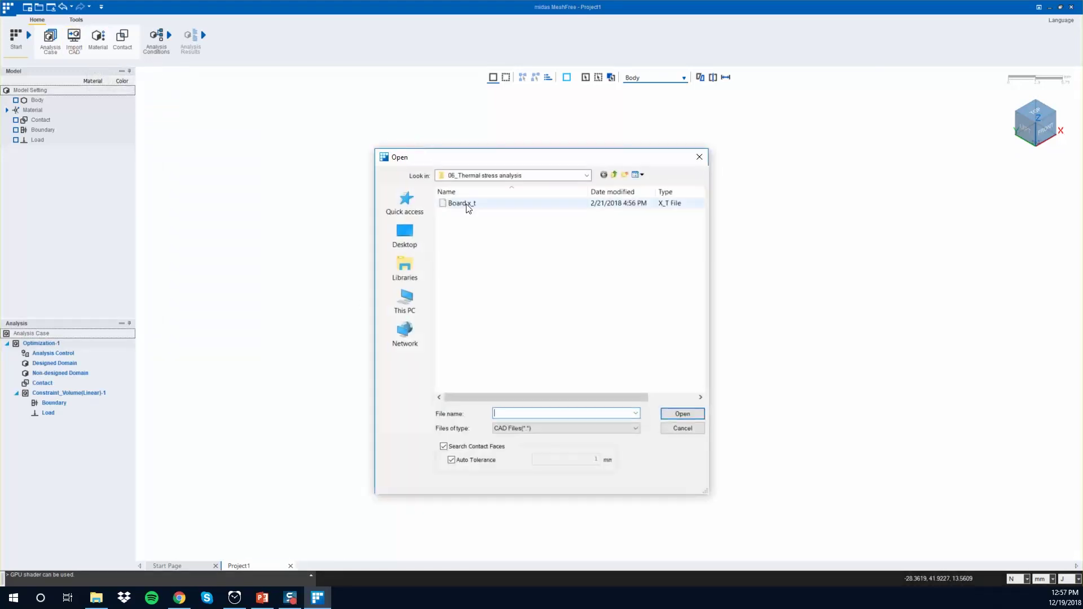
left_click(614, 176)
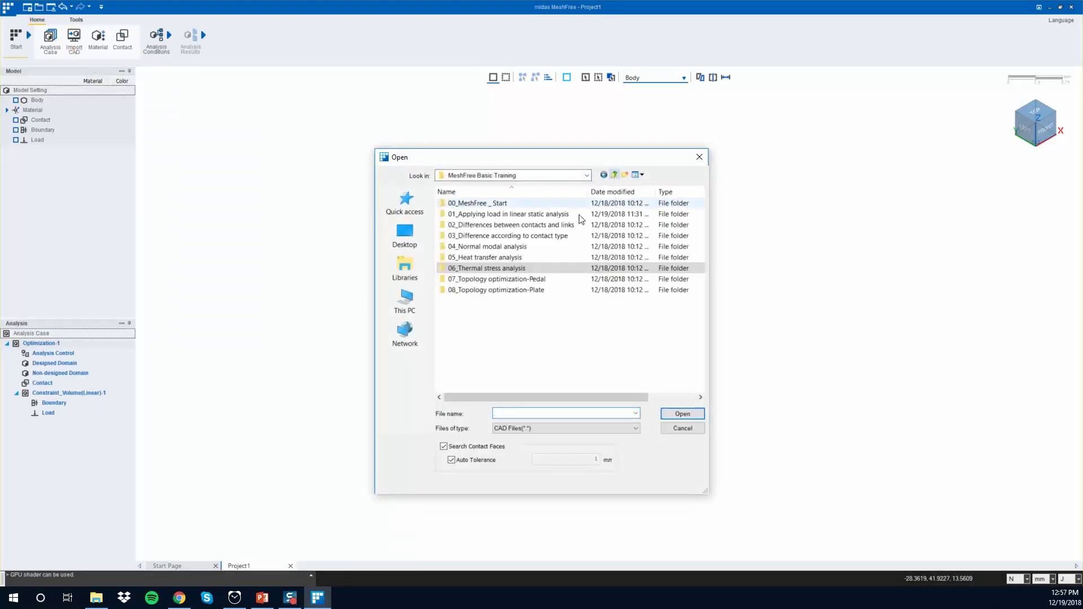
double_click(505, 281)
left_click(479, 204)
double_click(479, 204)
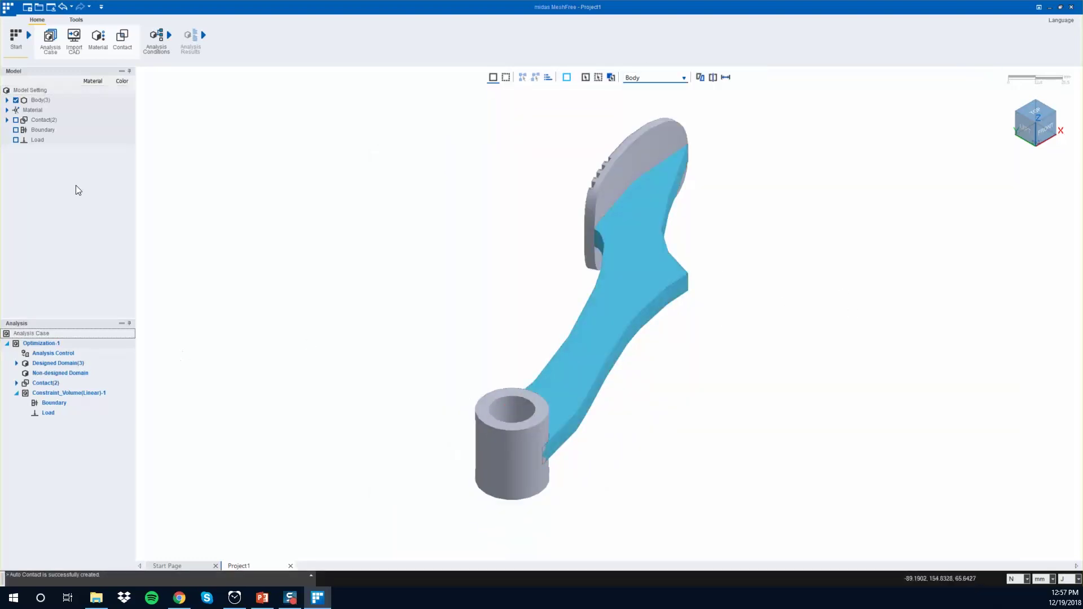
left_click(7, 100)
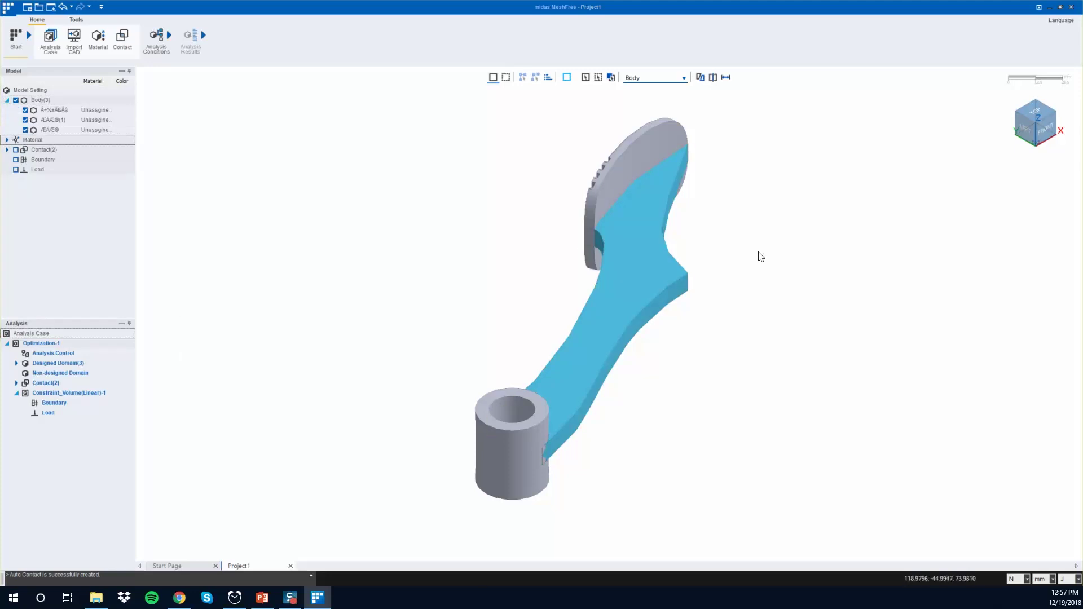
middle_click_drag(758, 257, 643, 526)
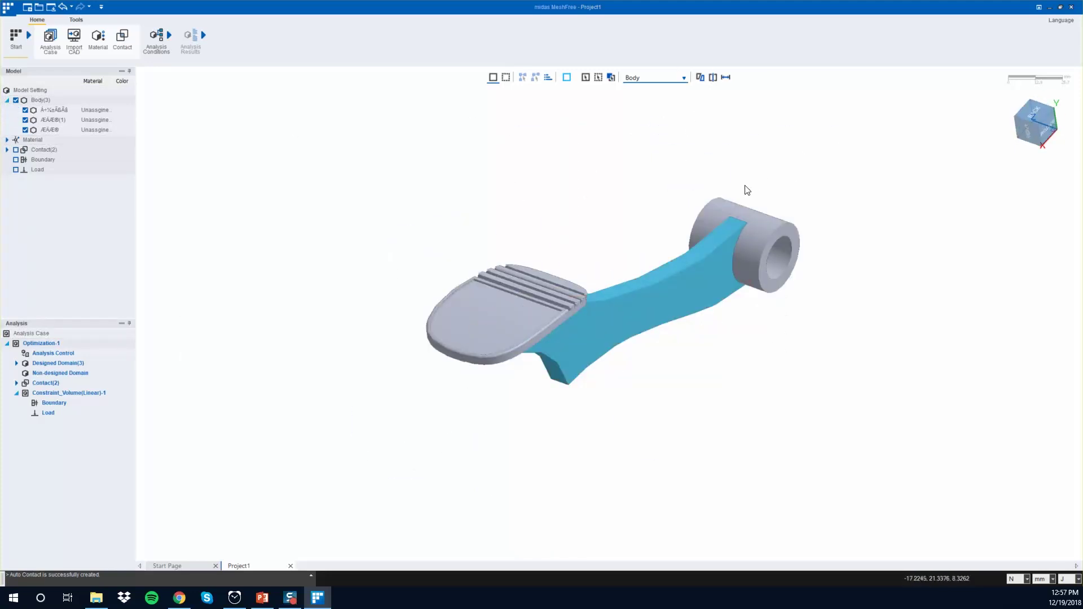
- Add SUS304 stainless steel from the steel material library to the project
left_click(93, 46)
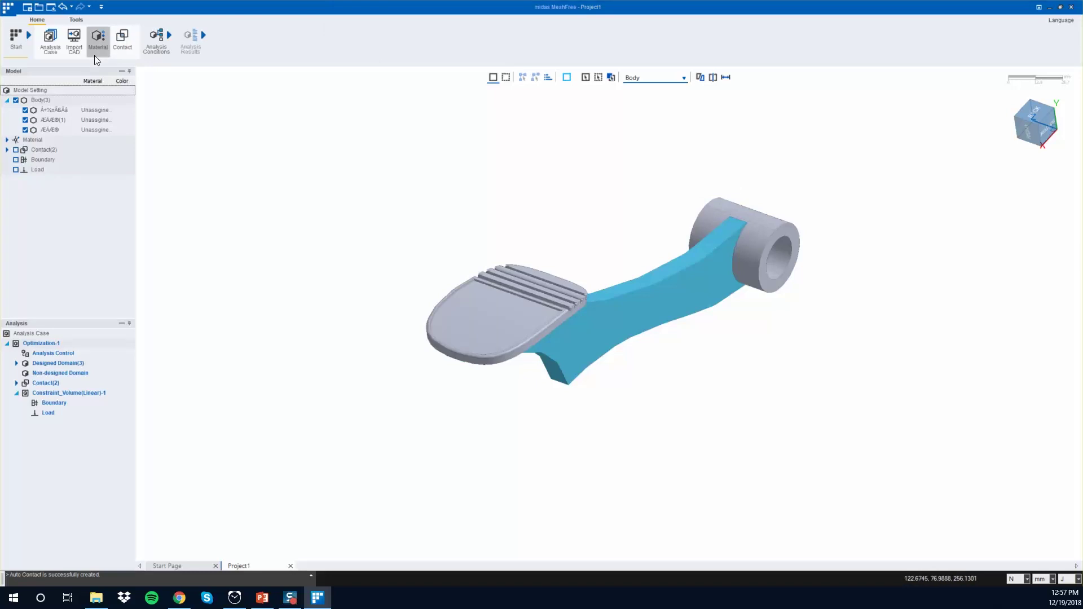
left_click(449, 133)
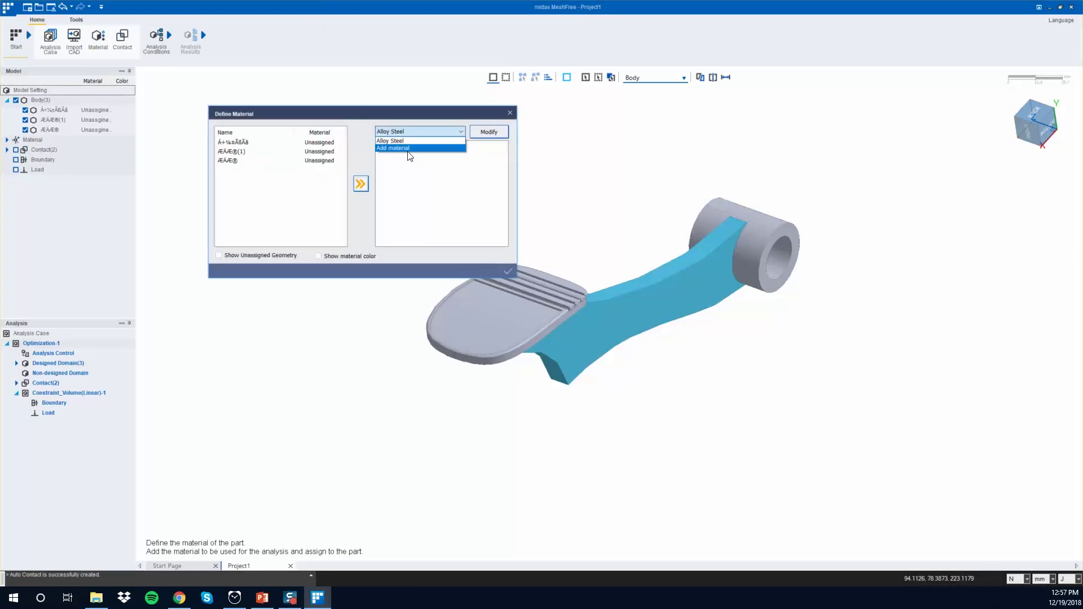
left_click(409, 149)
left_click(263, 125)
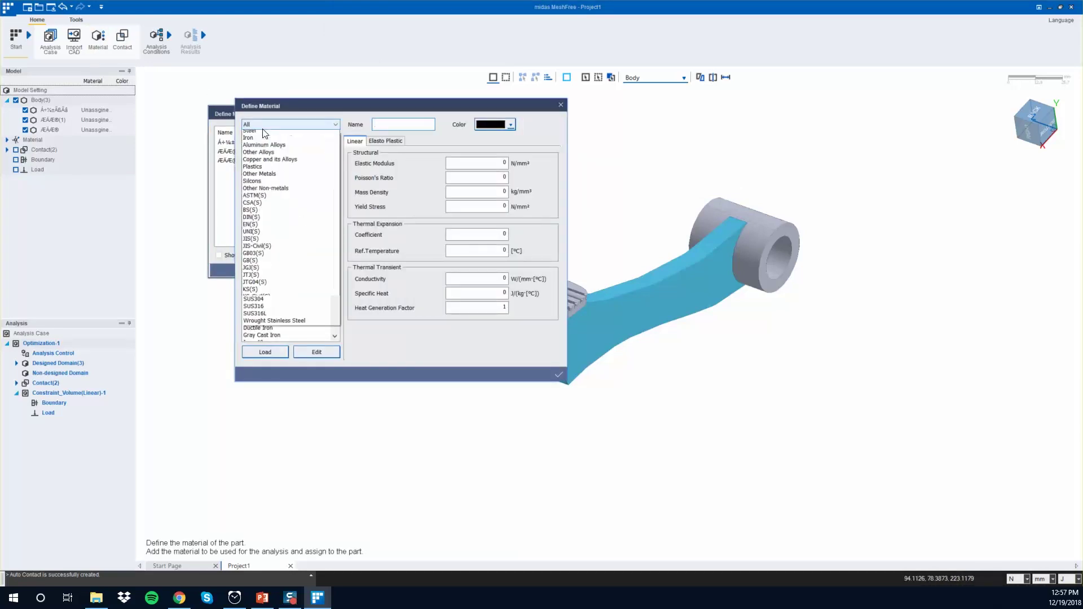
left_click(263, 135)
scroll(265, 237, "down", 5)
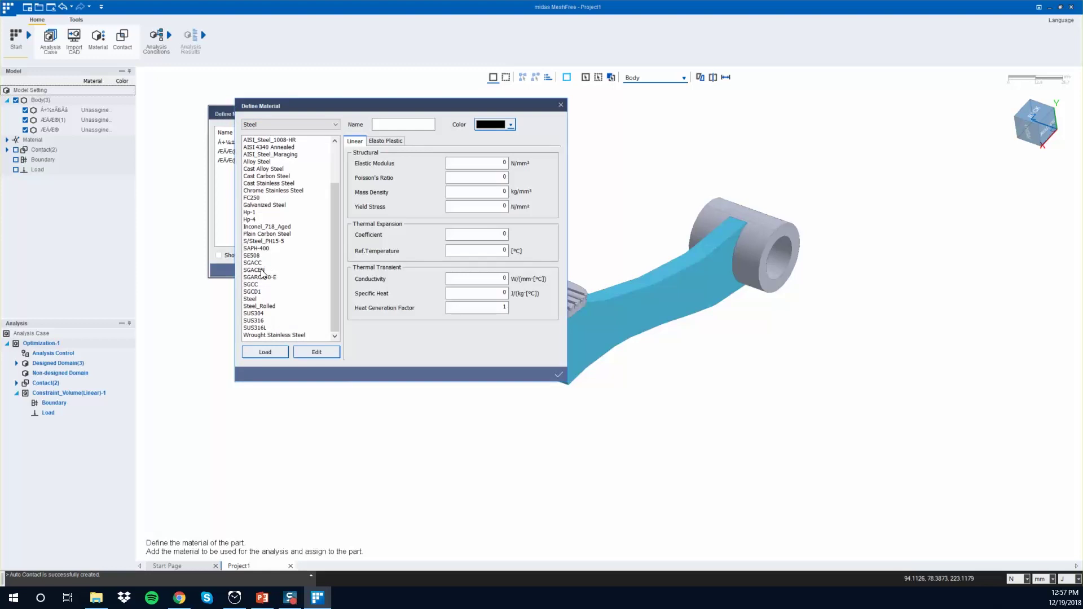
left_click(261, 314)
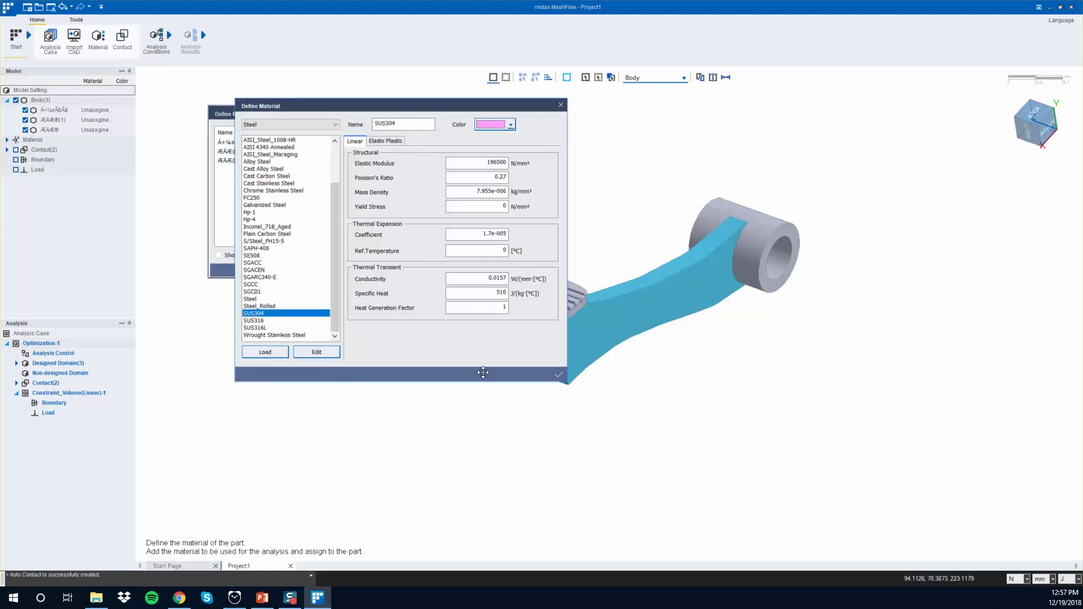
left_click(559, 375)
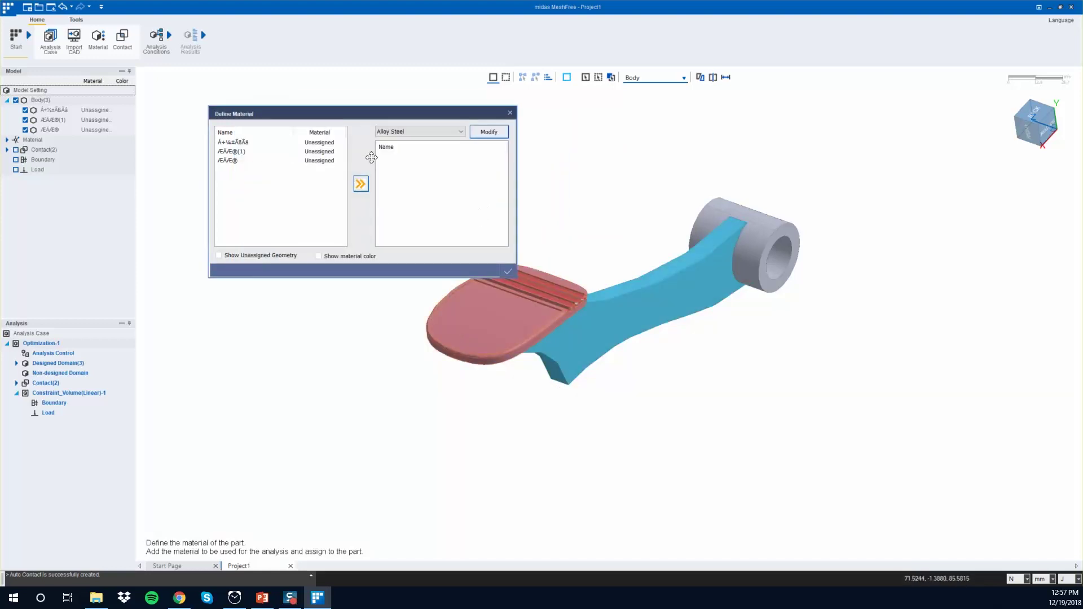
- Assign Alloy Steel to all three pedal bodies
left_click(273, 143)
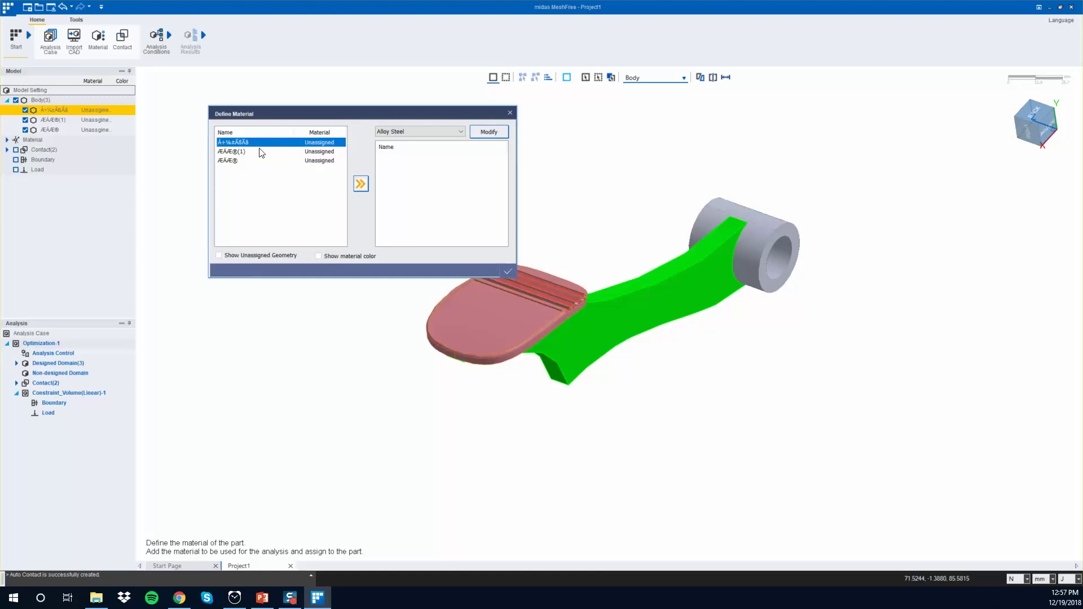
left_click(259, 152, "ctrl")
left_click(260, 160, "ctrl")
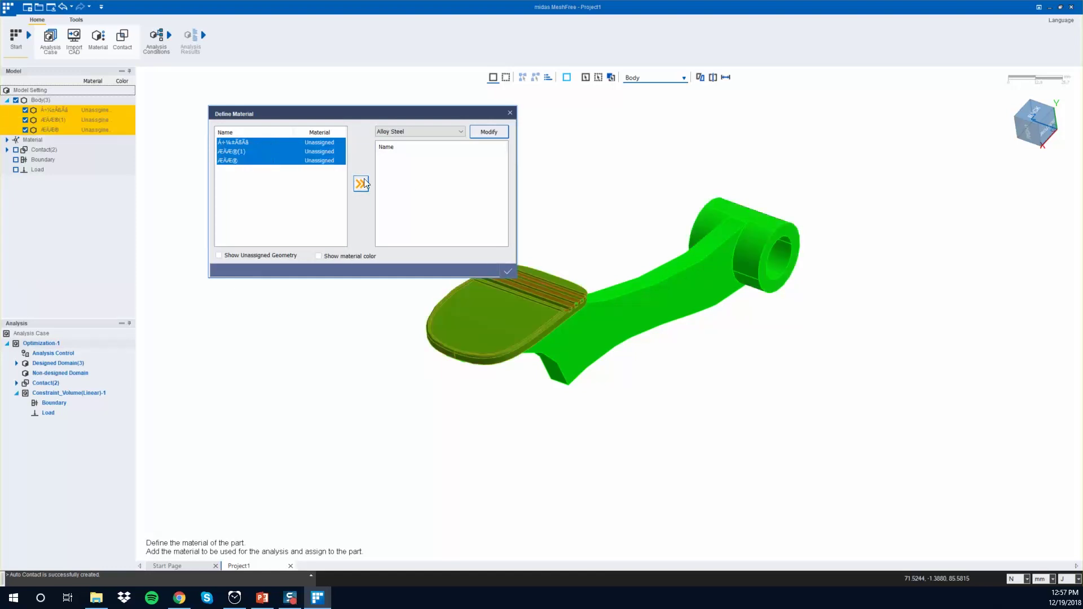
left_click(361, 183)
left_click(508, 271)
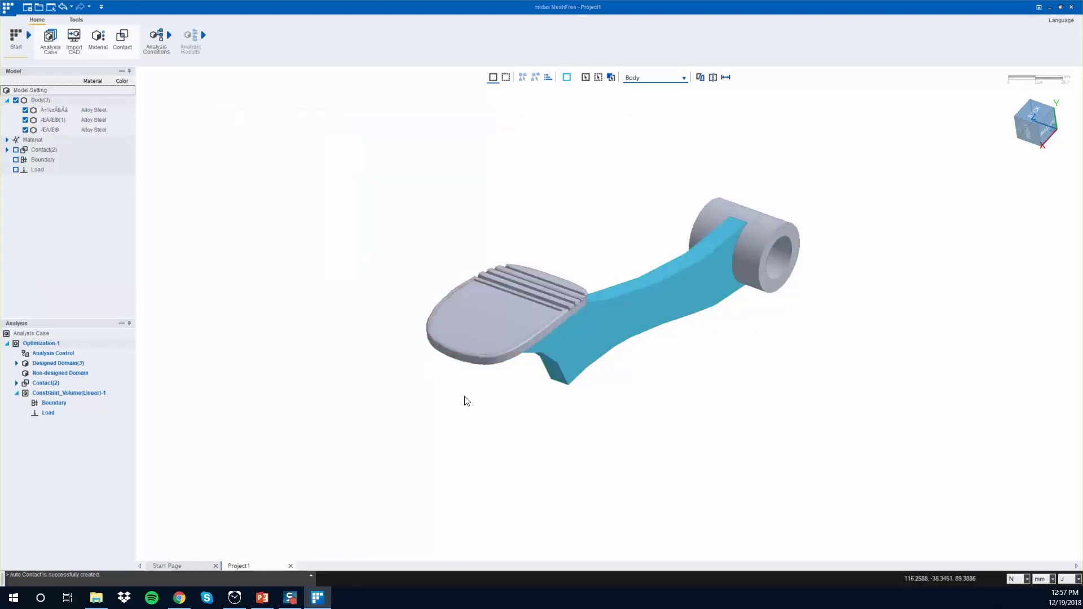
middle_click_drag(467, 401, 480, 416)
- Reassign all three pedal bodies to SUS304 from the body context menu
left_click(91, 110)
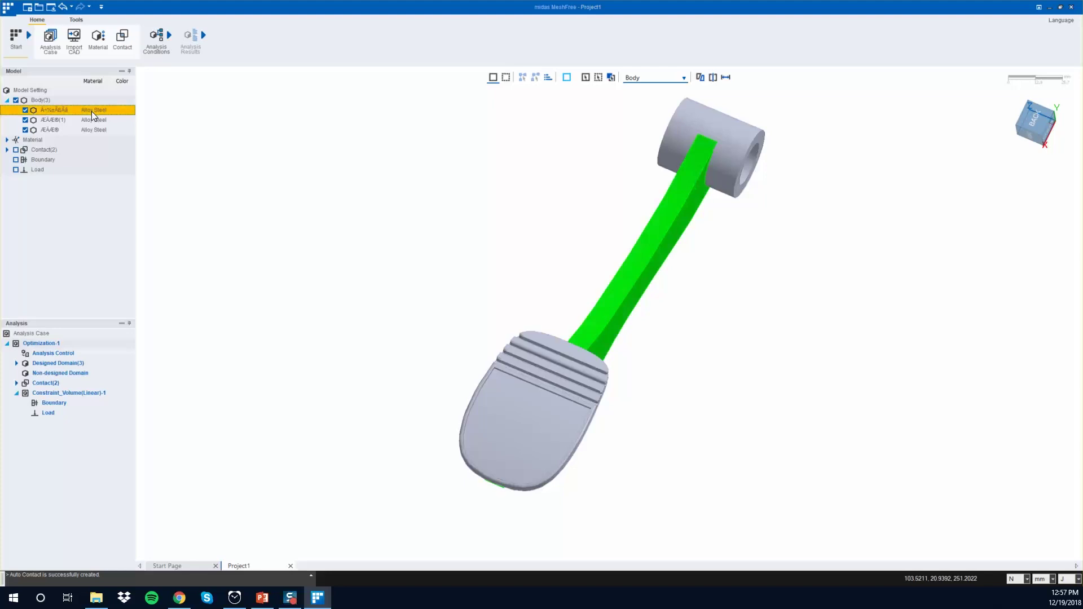
left_click(91, 121, "ctrl")
left_click(91, 130, "ctrl")
right_click(92, 130)
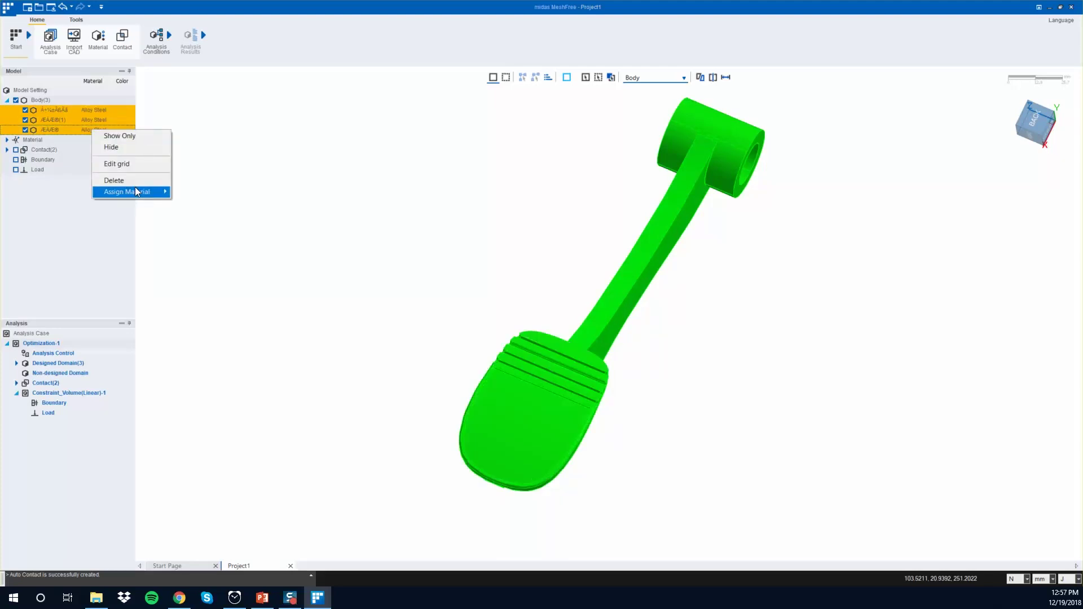
mouse_move(136, 192)
left_click(206, 203)
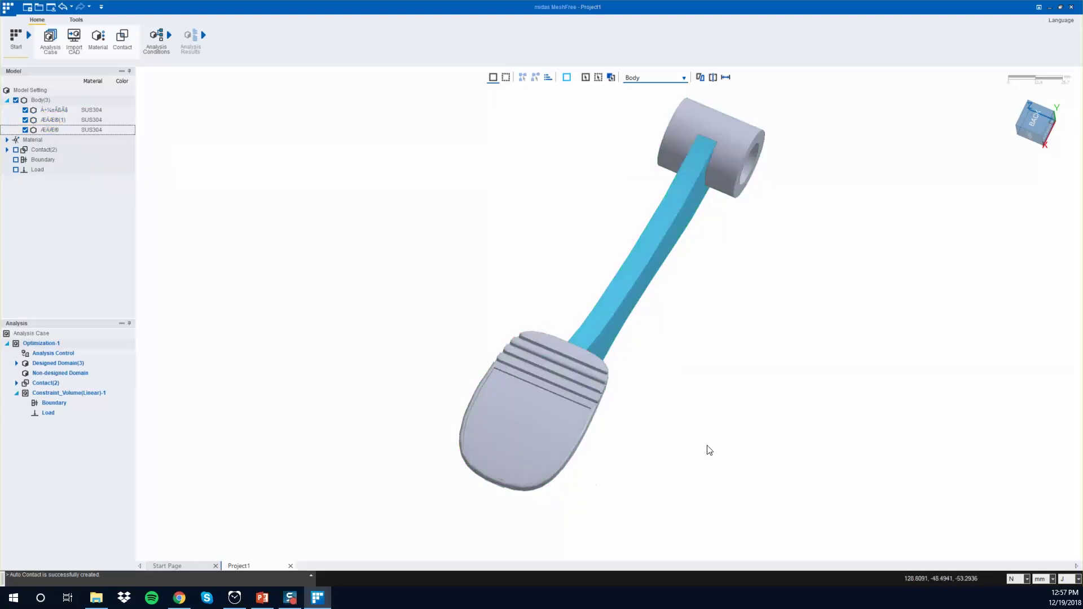
middle_click_drag(709, 449, 700, 421)
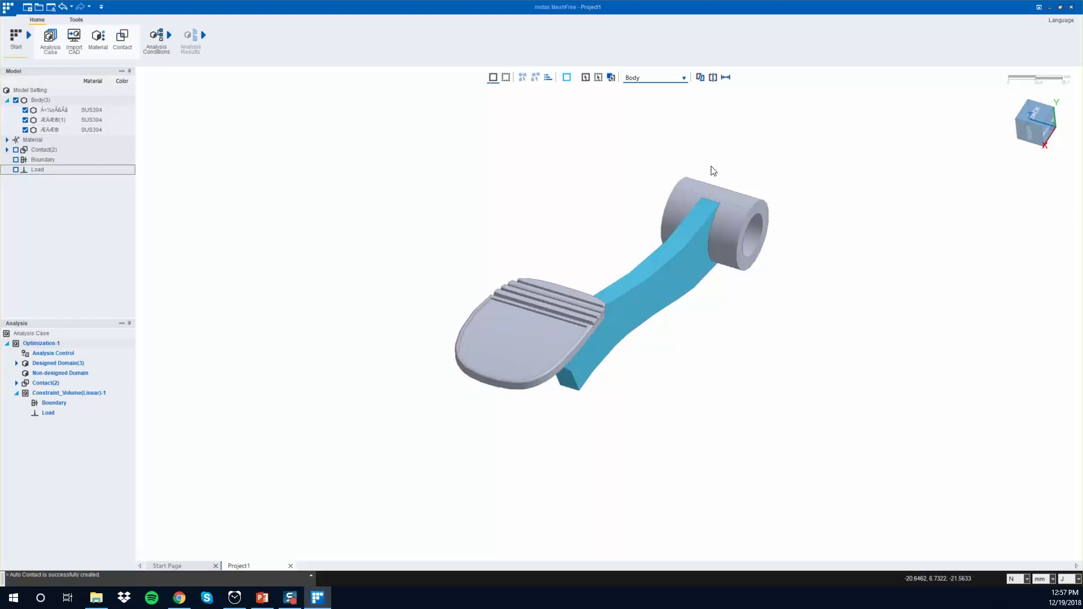
- Fix the cylinder's inner bore face with a constraint condition
scroll(790, 211, "up", 3)
middle_click_drag(824, 242, 805, 265)
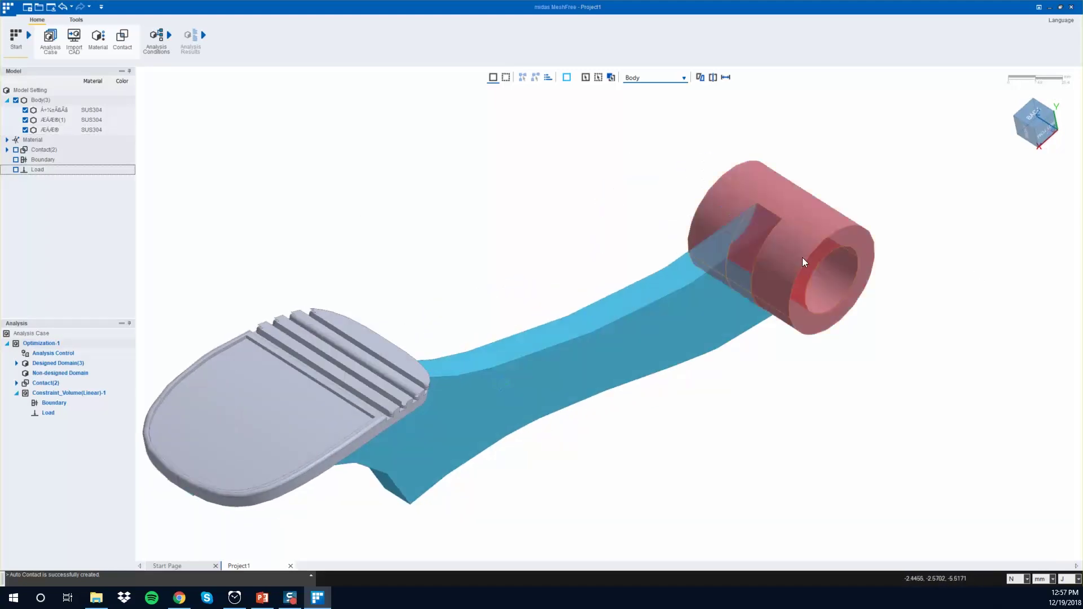
left_click(153, 48)
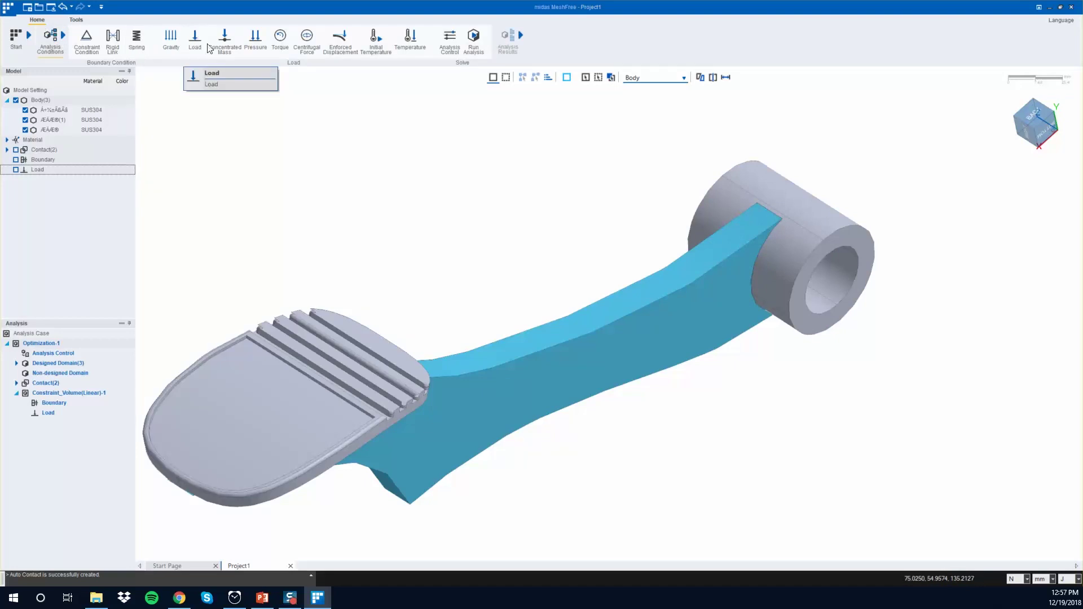
left_click(90, 35)
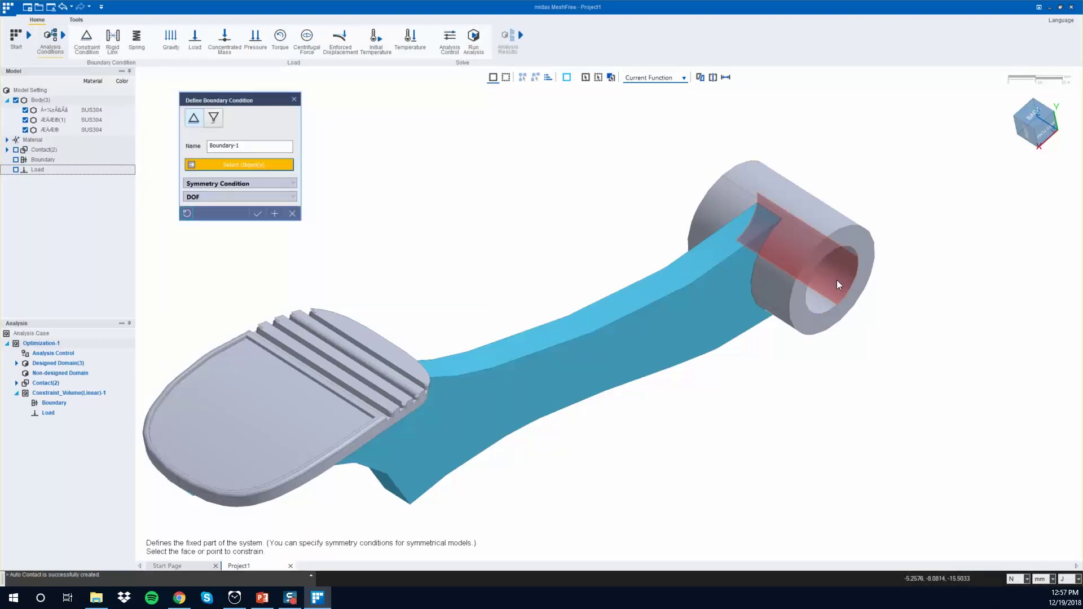
left_click(836, 279)
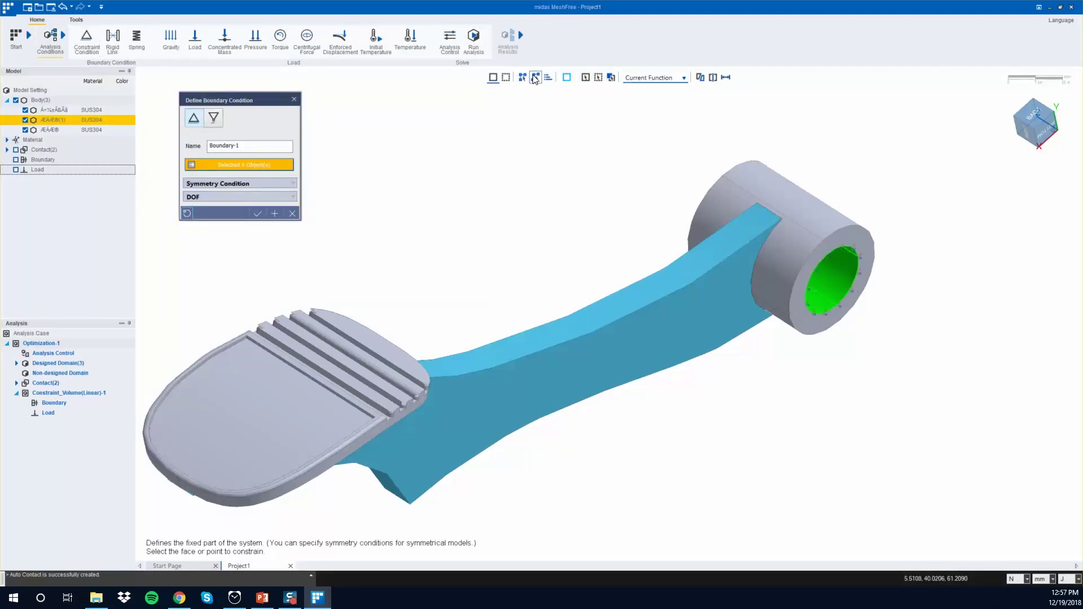
left_click(258, 211)
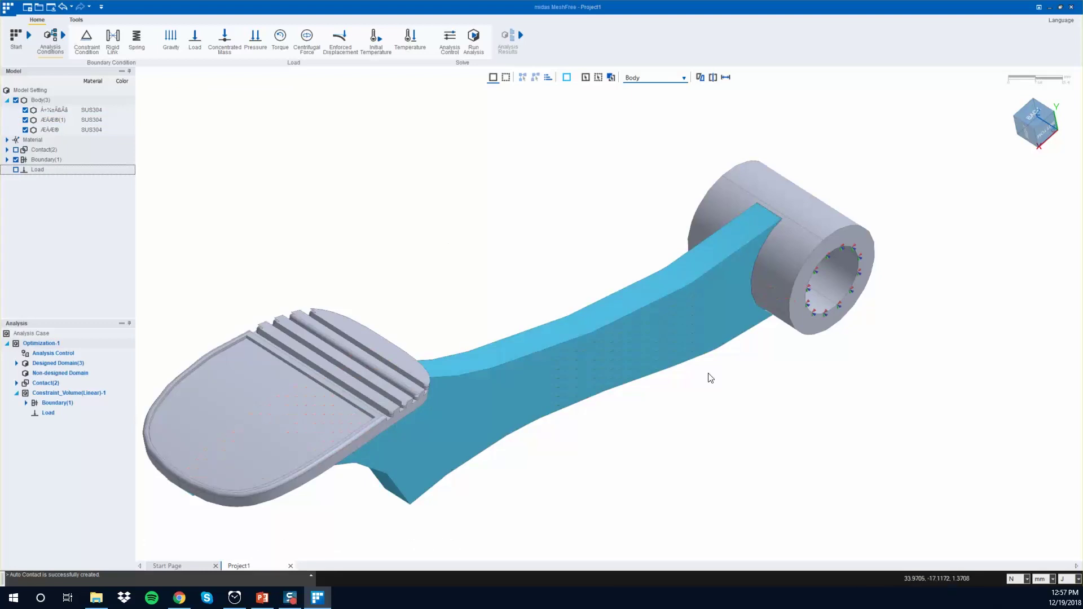
left_click(37, 334)
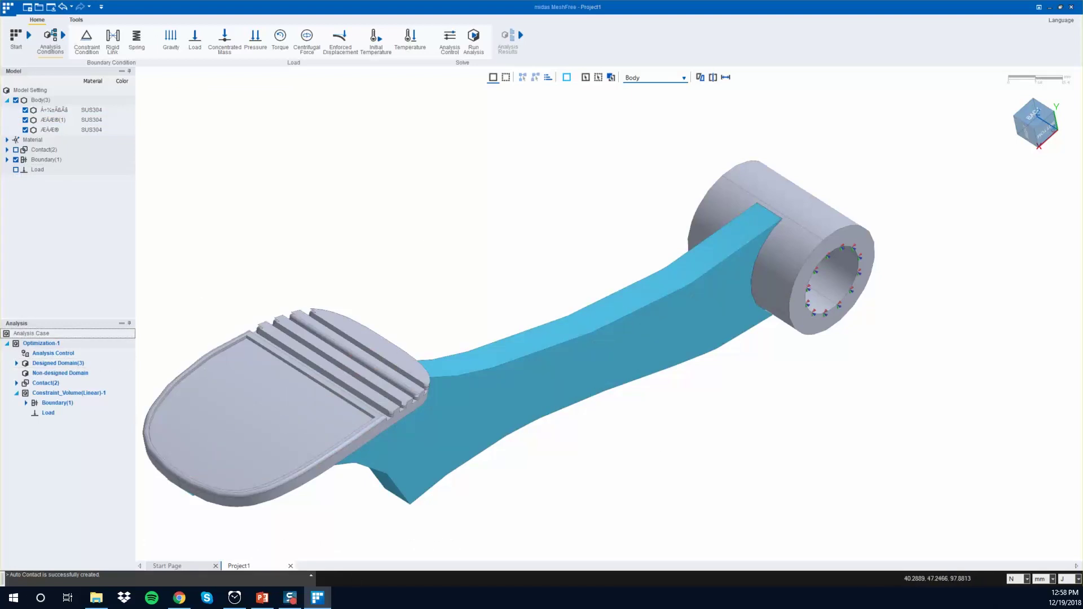
- Apply a pressure load, Pressure-1, to the pedal rib faces, side strip and top face
left_click(255, 40)
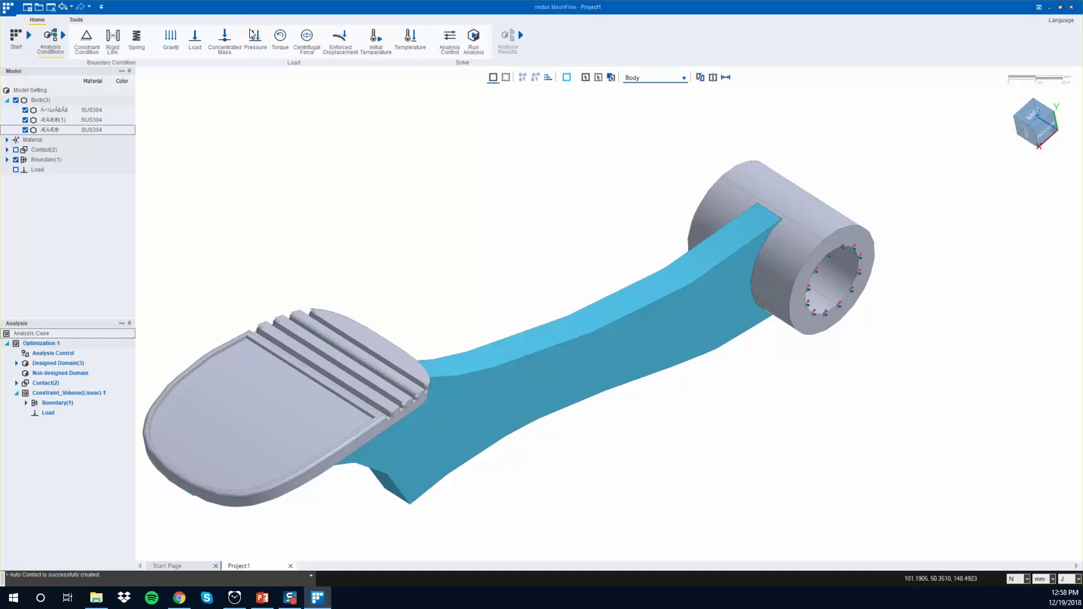
left_click(354, 328)
left_click(371, 345)
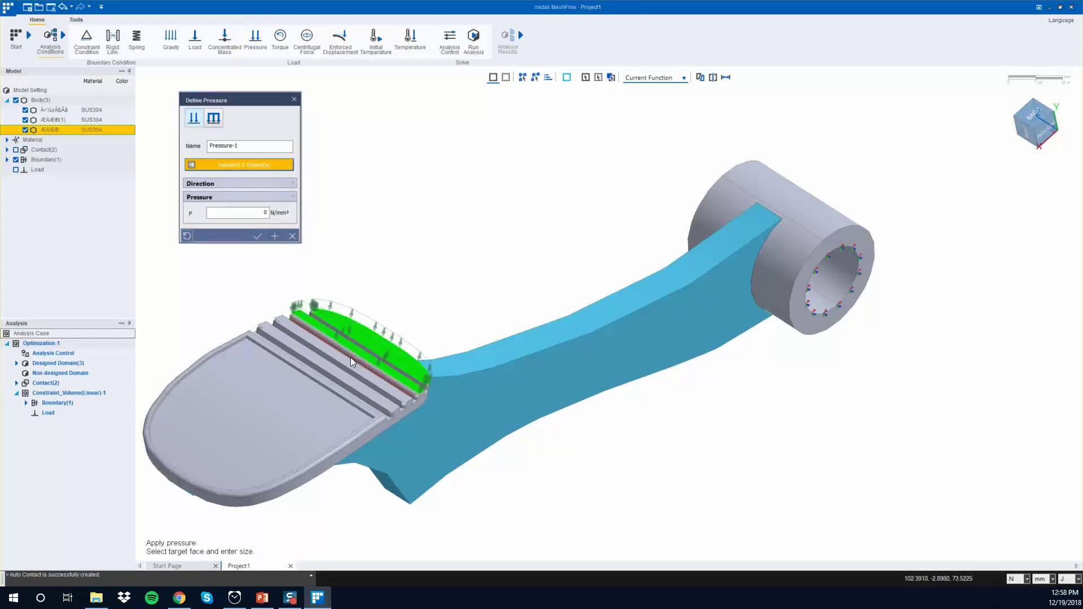
left_click(342, 364)
left_click(332, 373)
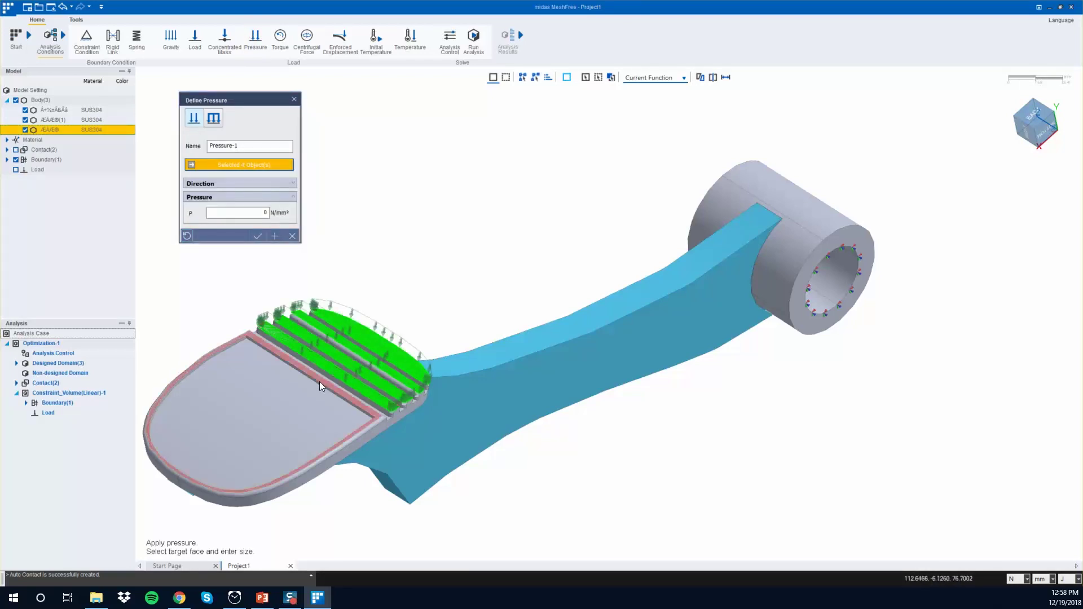
left_click(319, 383)
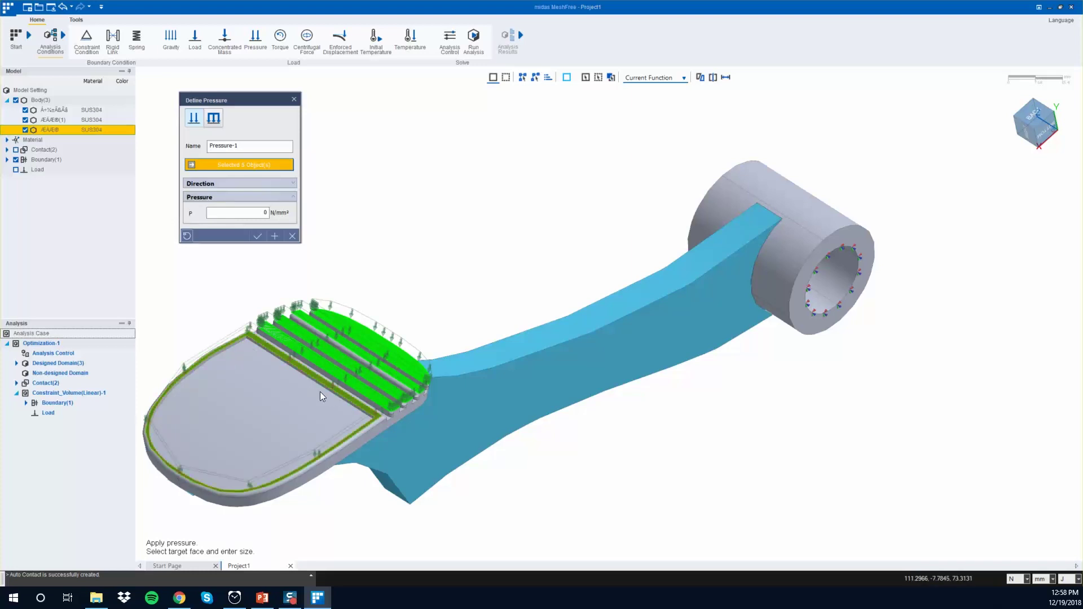
left_click(320, 391)
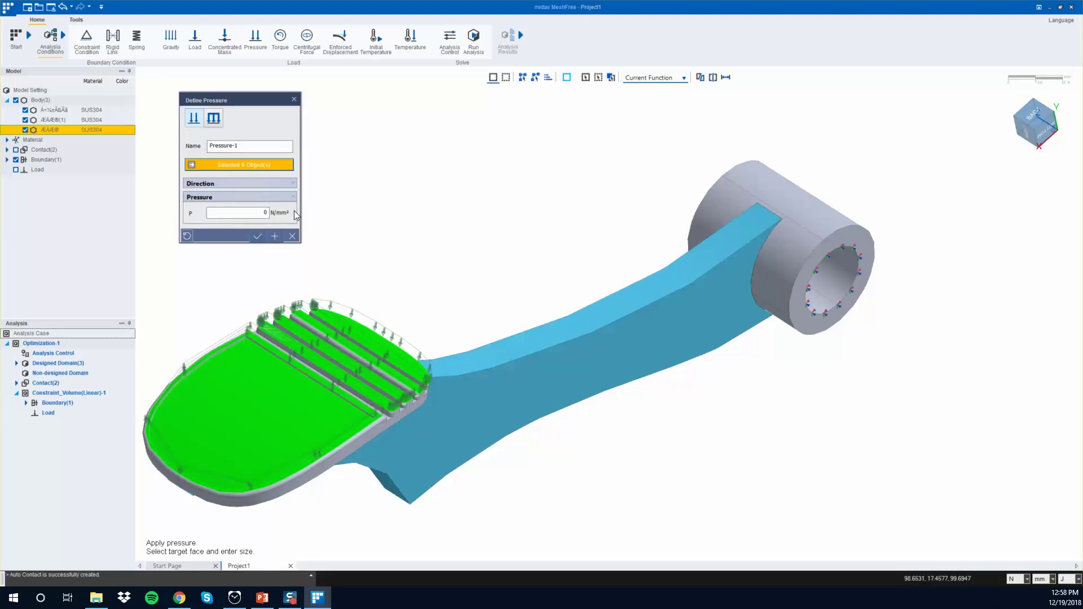
left_click(226, 214)
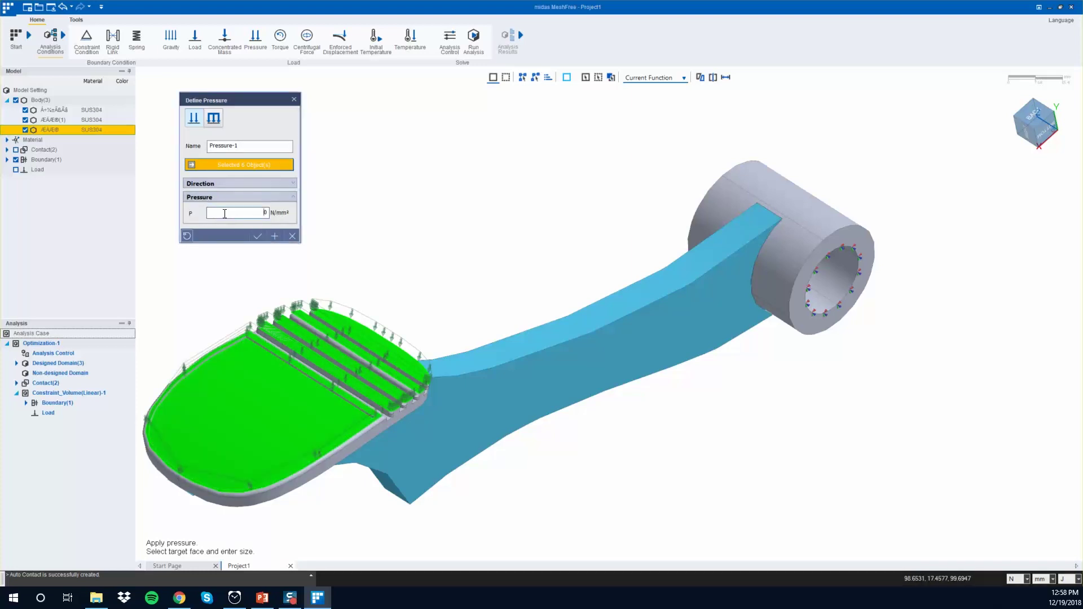
left_click(257, 236)
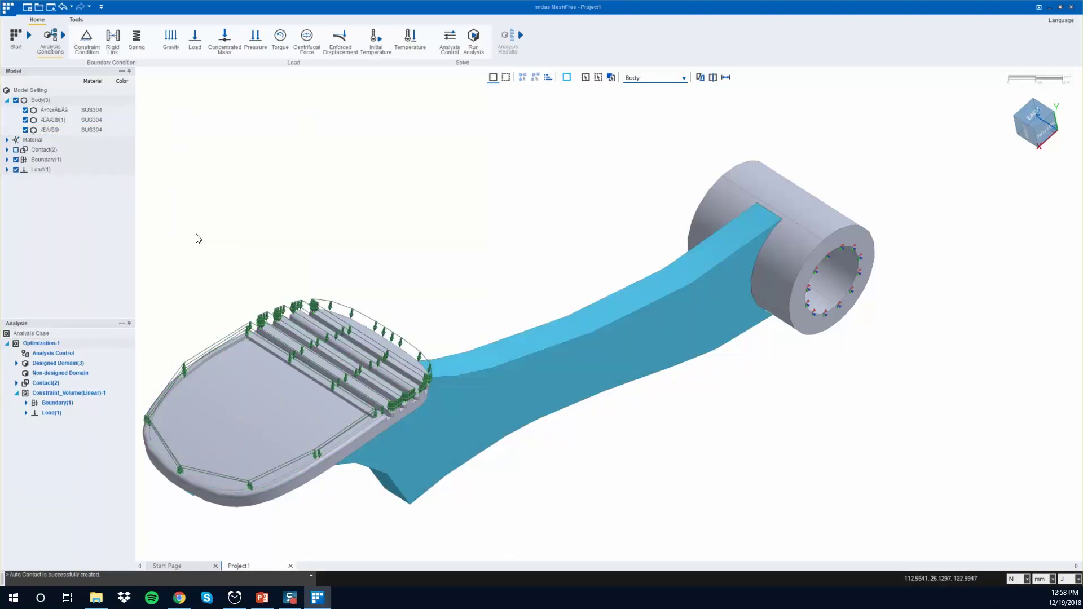
- Move the cylinder and pedal plate bodies into Optimization-1's Non-designed Domain
left_click(17, 363)
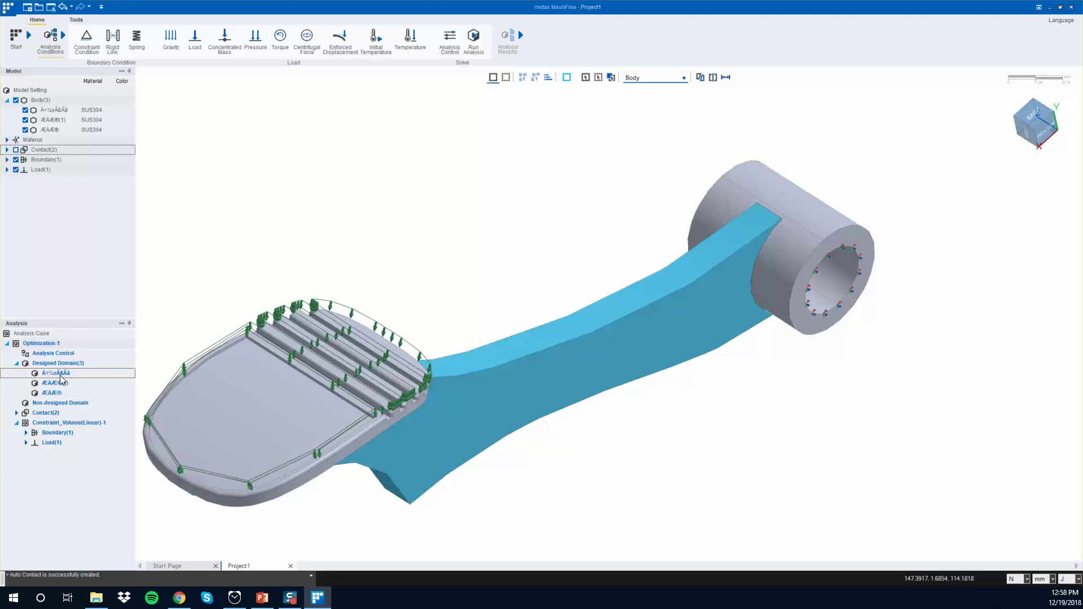
left_click(57, 120)
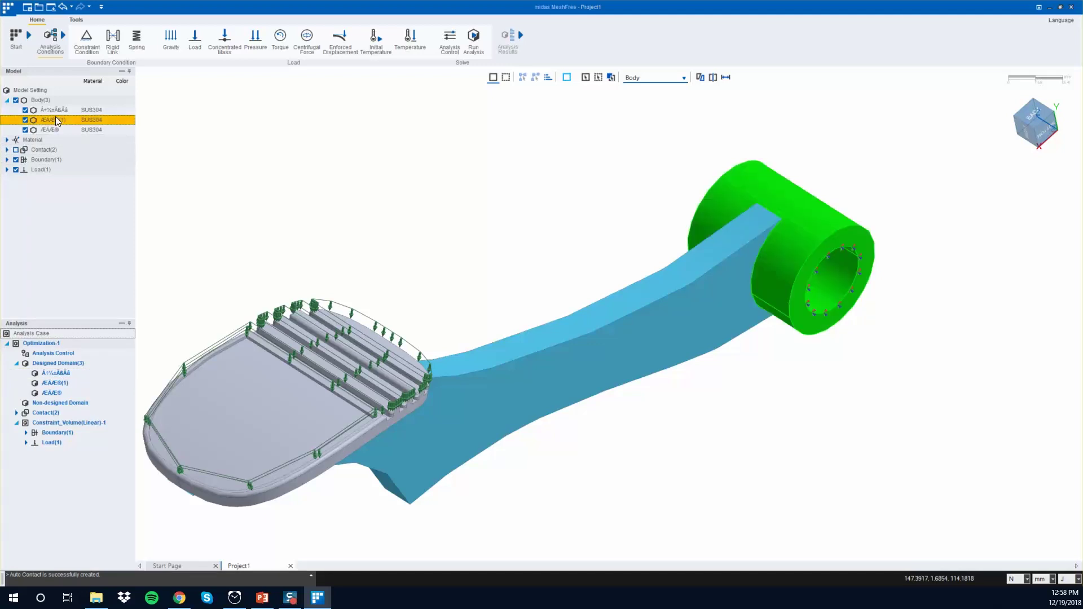
left_click_drag(56, 120, 80, 403)
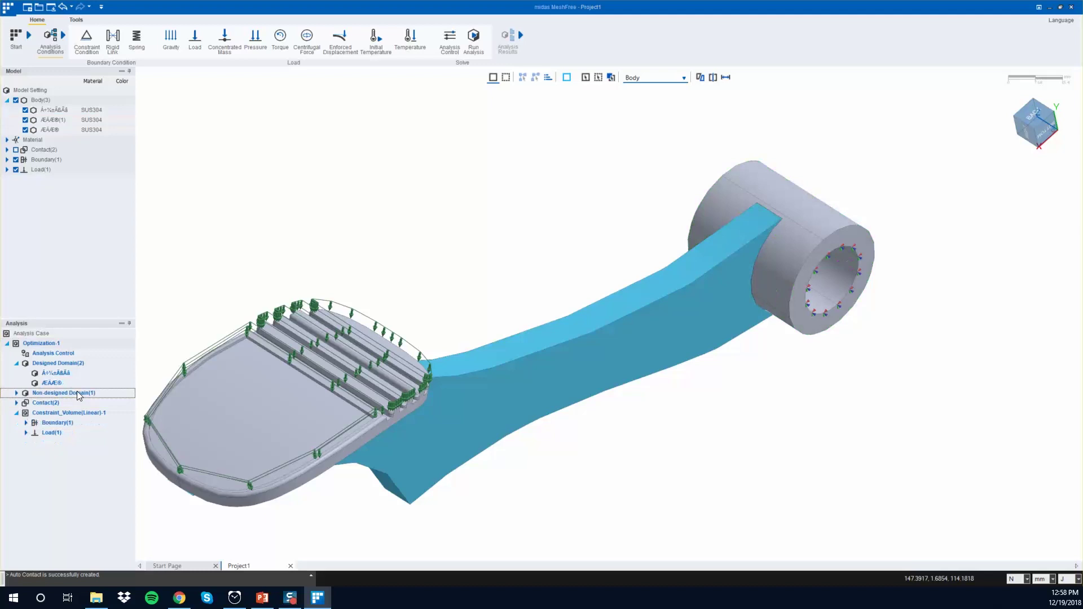
left_click(72, 121)
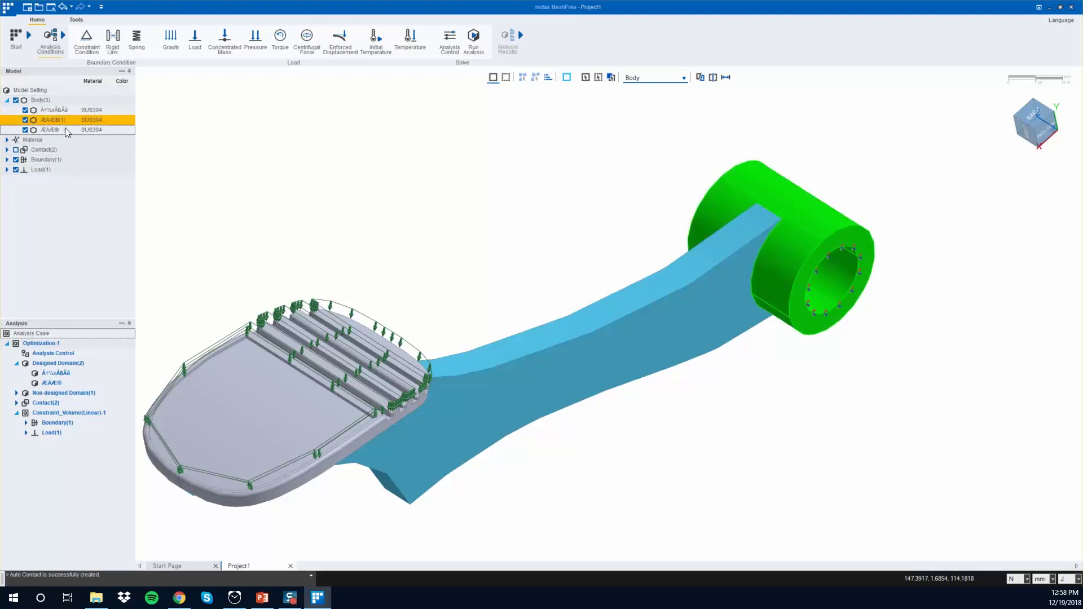
left_click(66, 130)
left_click_drag(63, 130, 80, 395)
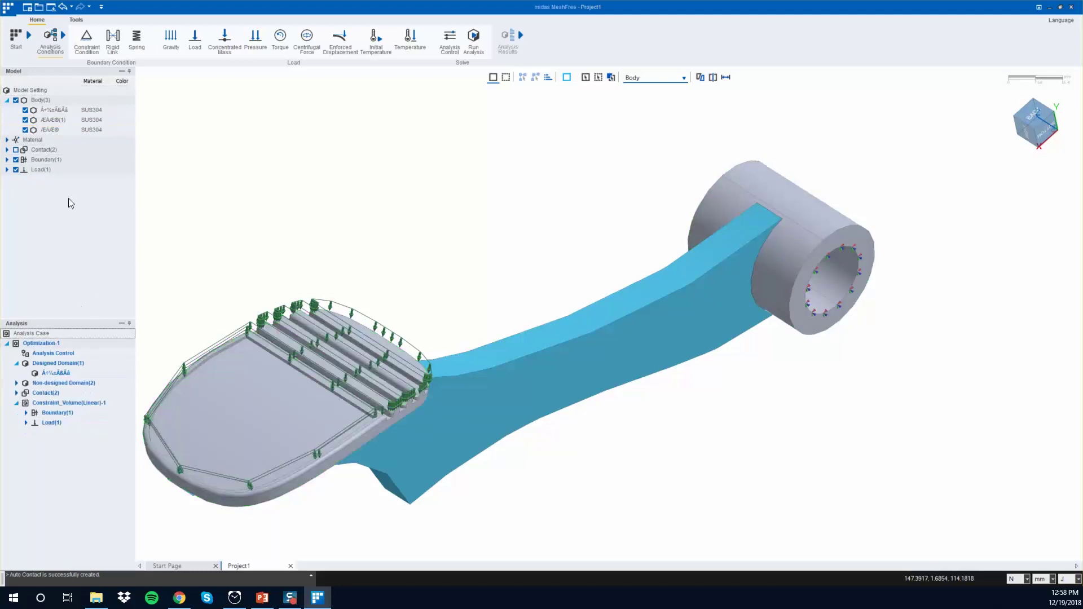
left_click(47, 111)
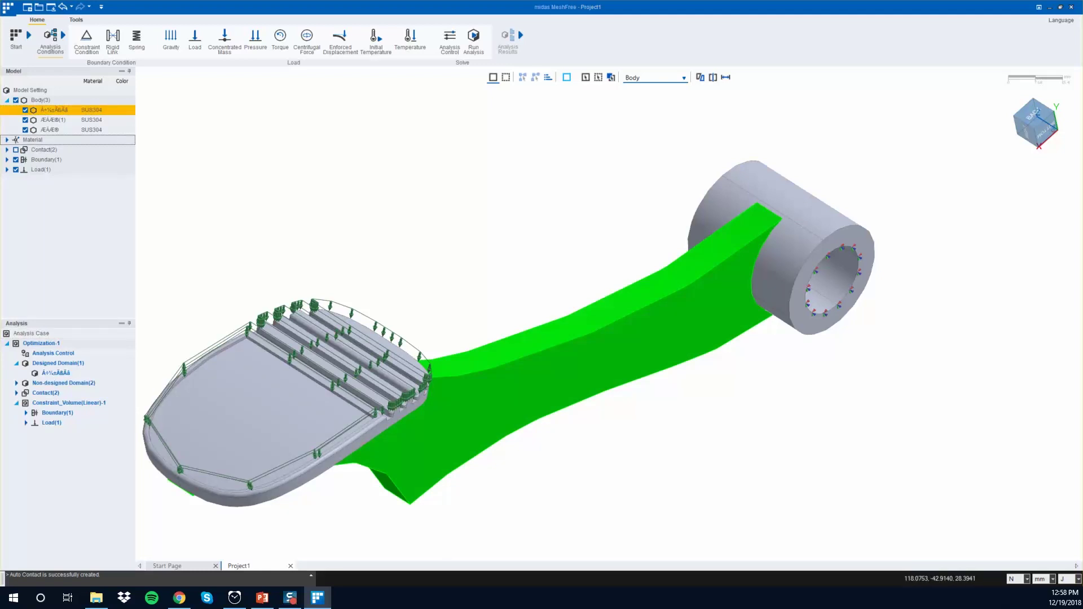
- Enable a Thru All molding direction along Z in the analysis control and apply it
left_click(51, 354)
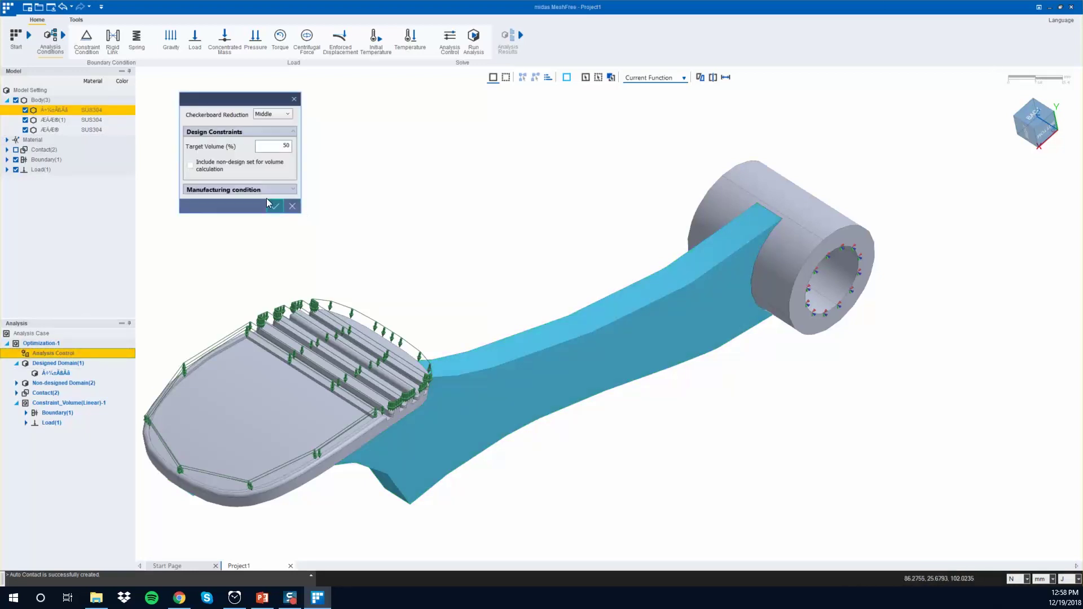
left_click(257, 192)
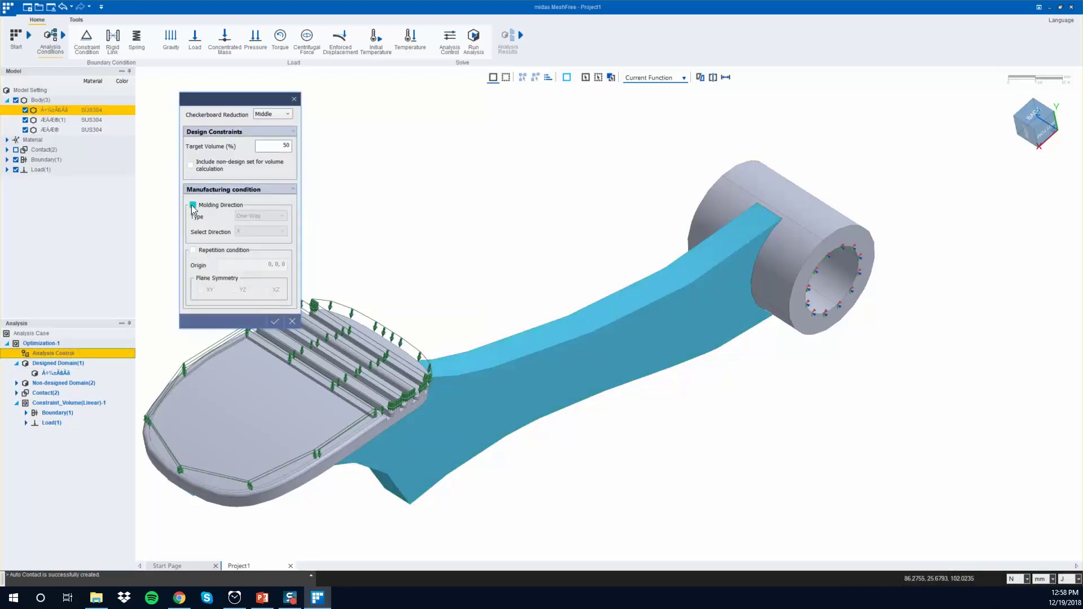
left_click(193, 205)
left_click(254, 216)
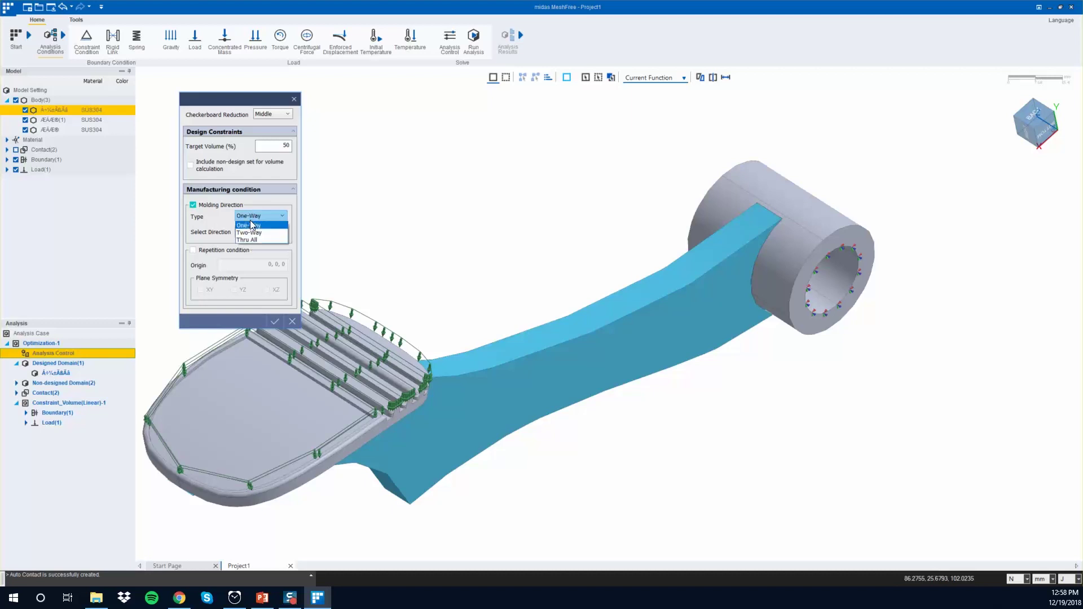
left_click(248, 239)
left_click(258, 232)
left_click(285, 258)
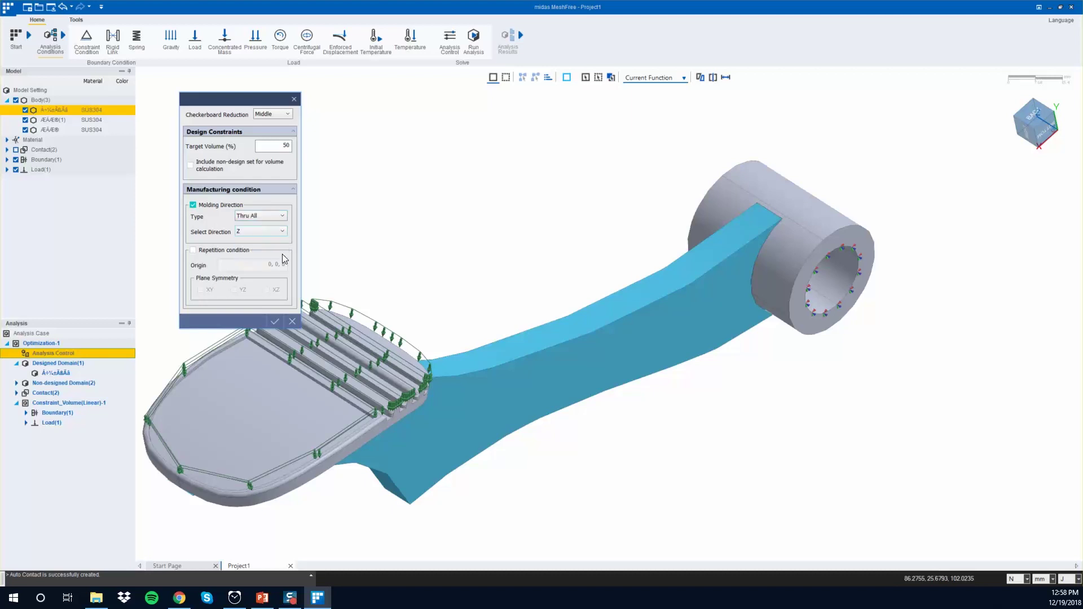
middle_click_drag(655, 317, 694, 310)
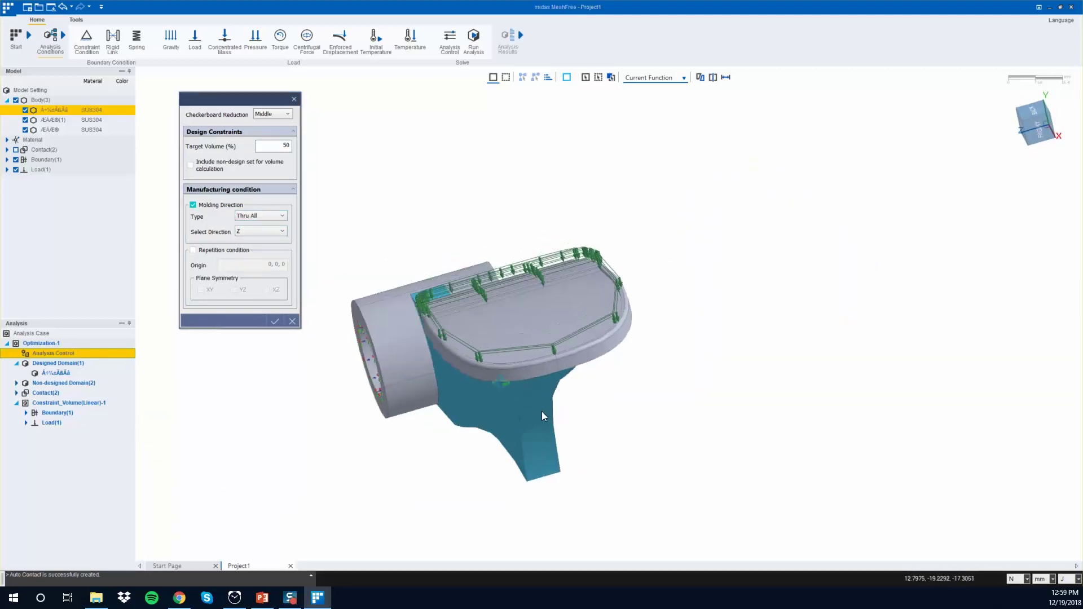
middle_click_drag(542, 416, 438, 411)
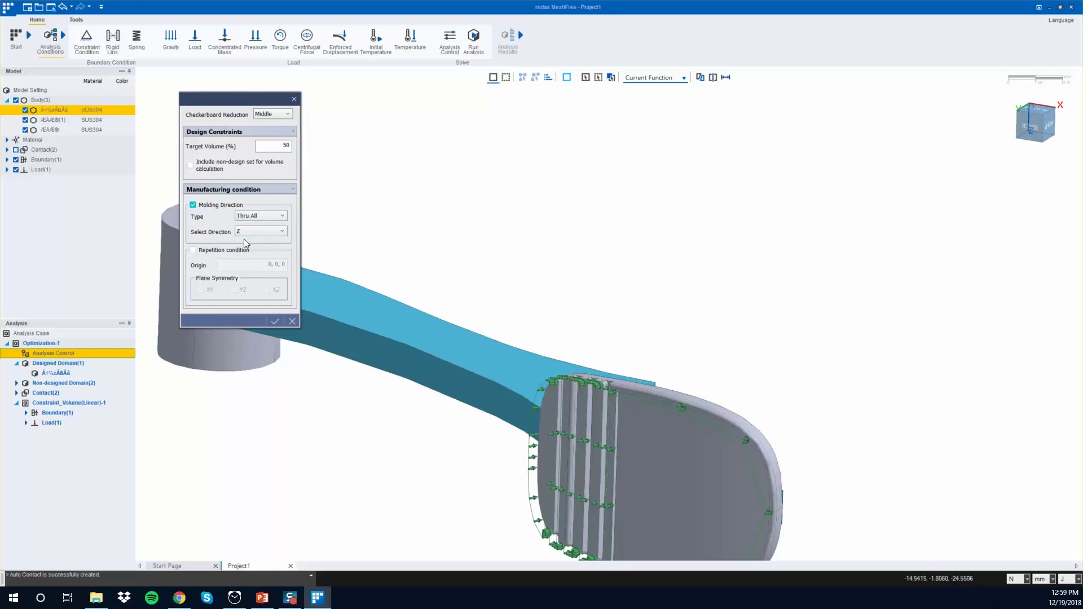
left_click(275, 322)
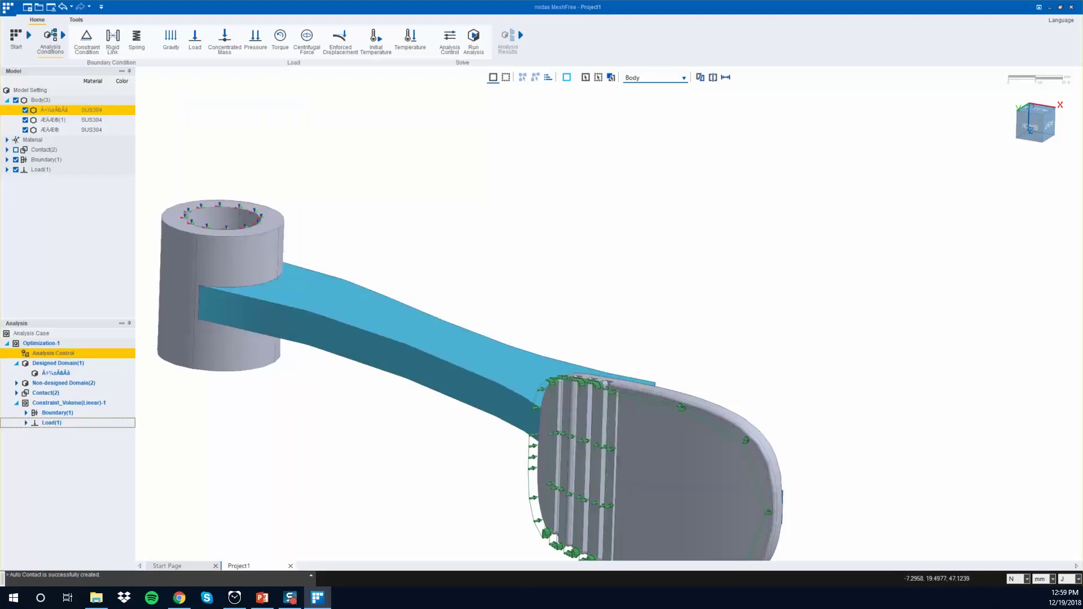
- Run the Optimization-1 analysis, saving the project as PEDAL in the Desktop PEDAL folder
left_click(469, 43)
left_click(492, 305)
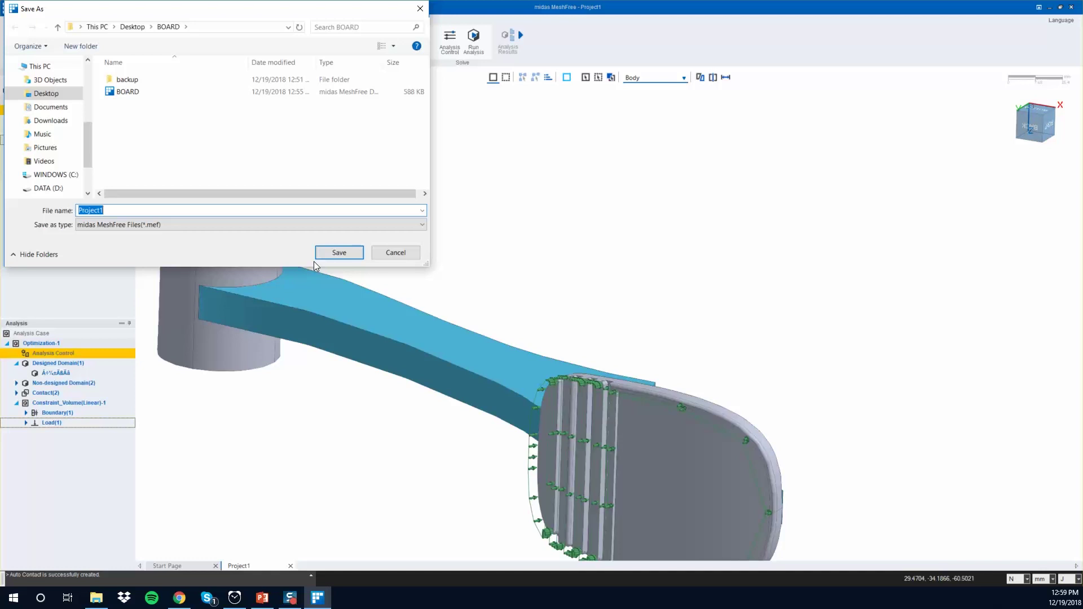
type("ped")
left_click(132, 26)
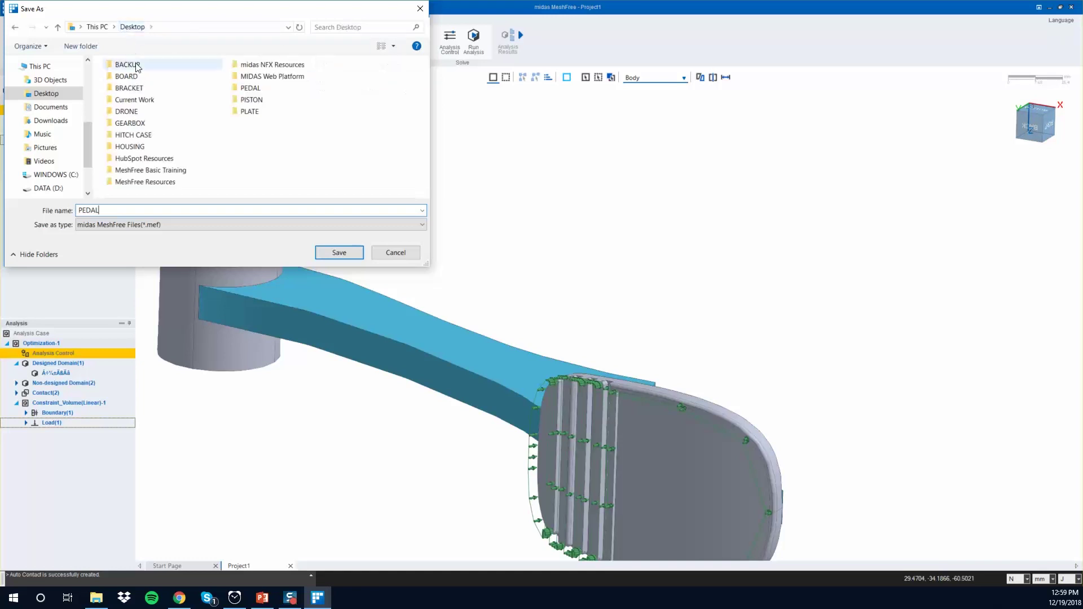
left_click(252, 90)
double_click(253, 90)
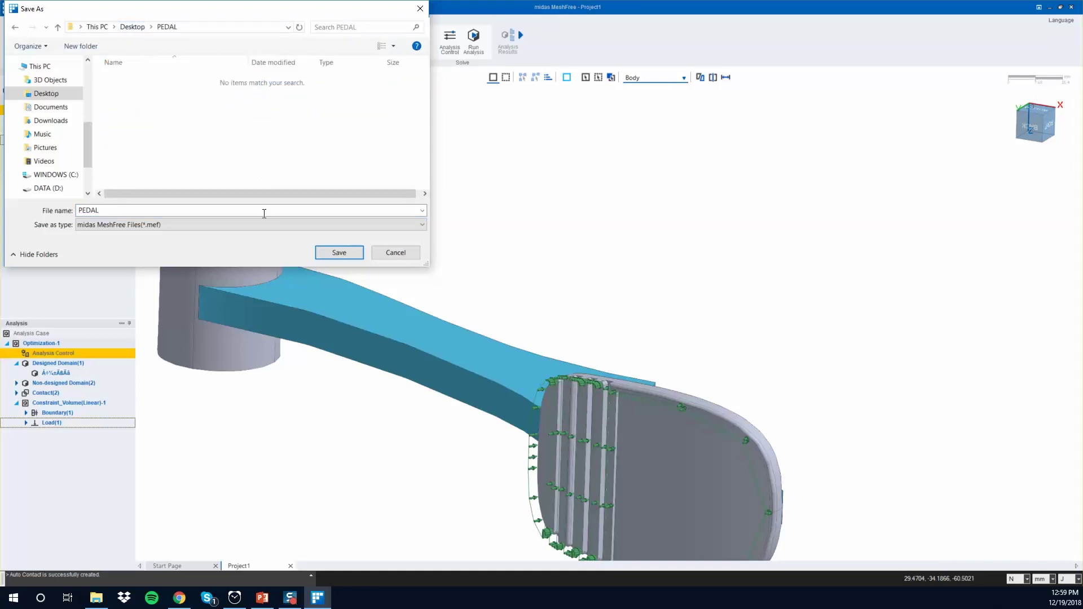
left_click(340, 253)
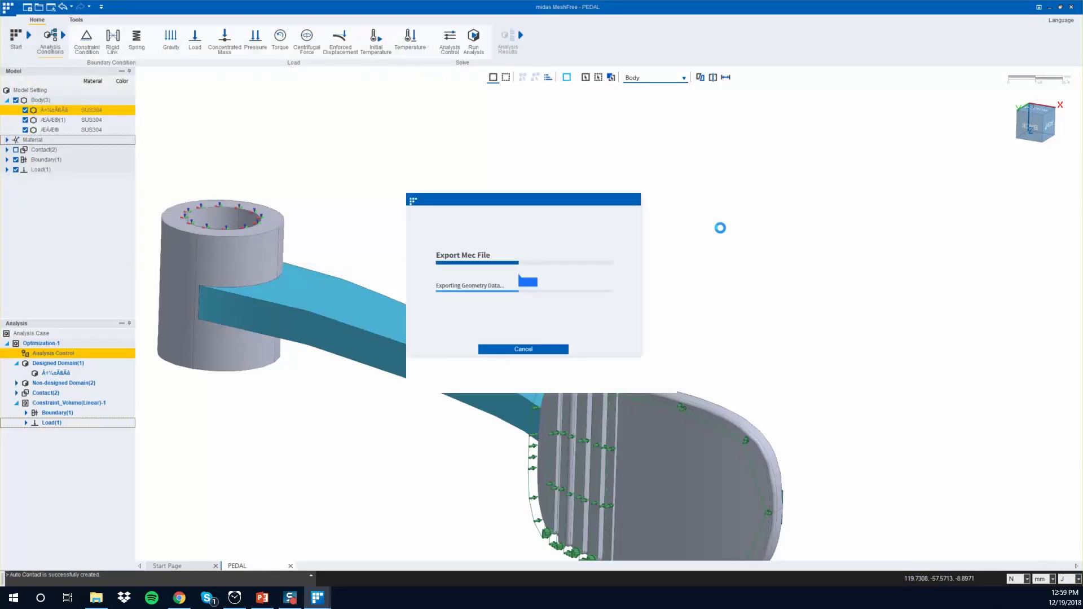
- Reset and start the Alarms & Clock stopwatch to time the optimization run
mouse_move(313, 597)
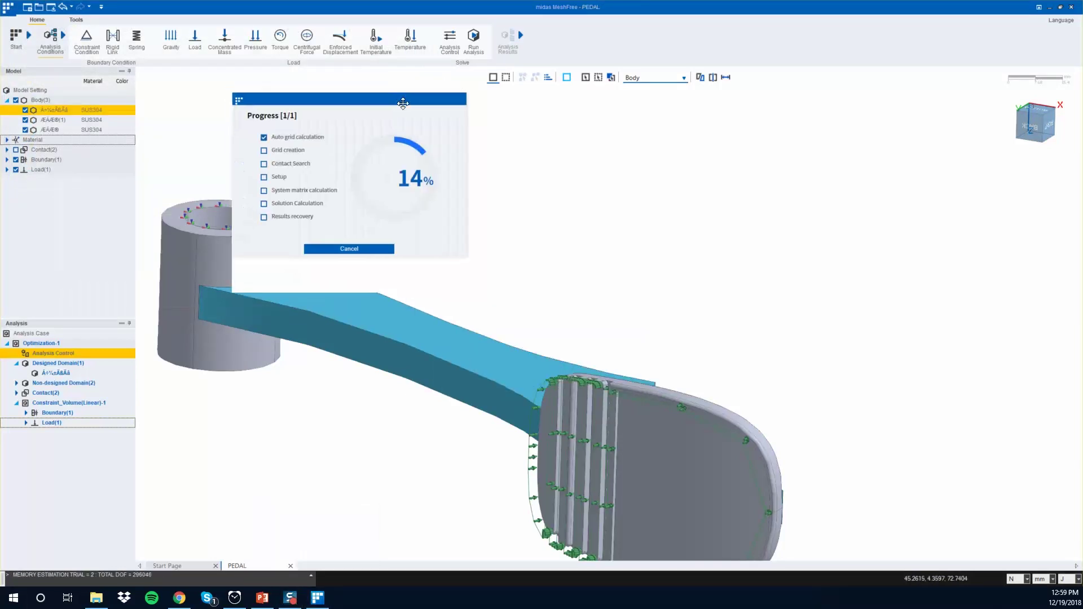
left_click(235, 598)
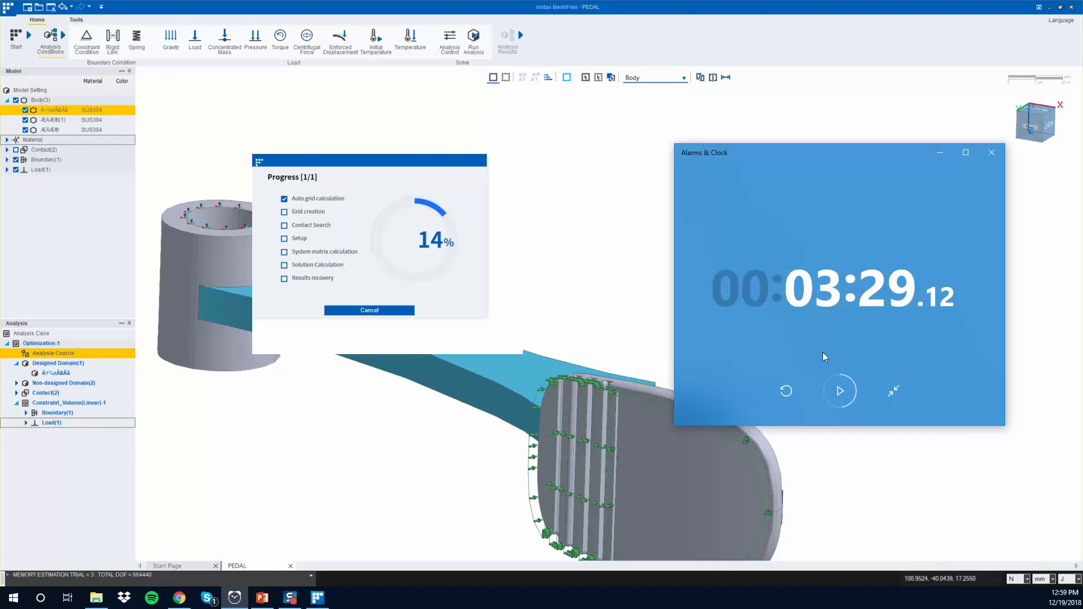
left_click(785, 390)
left_click(839, 390)
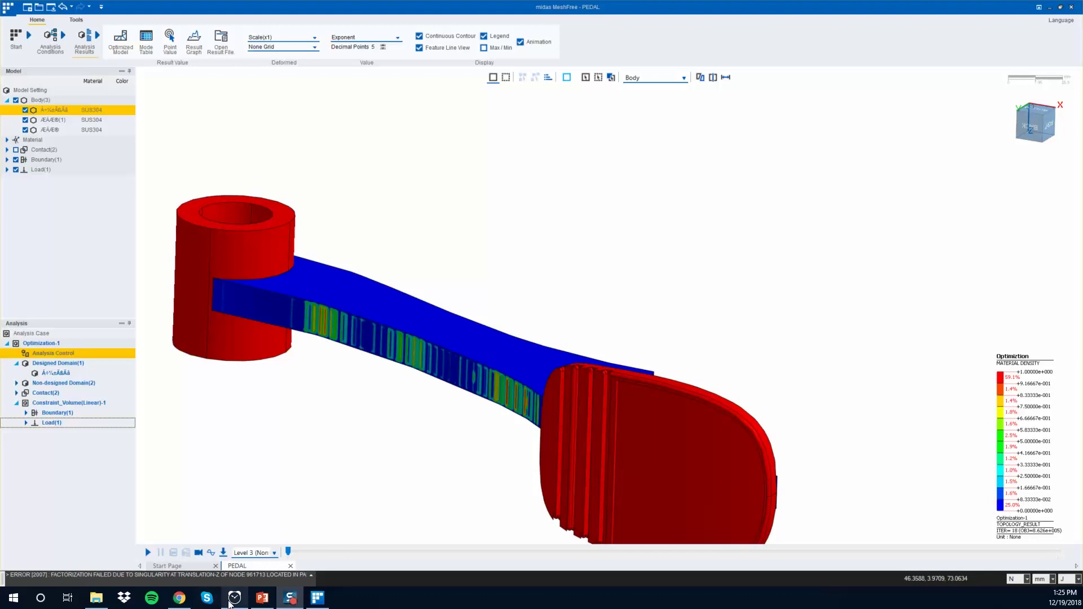
- Stop the stopwatch timer and move its window out of the way
left_click(232, 602)
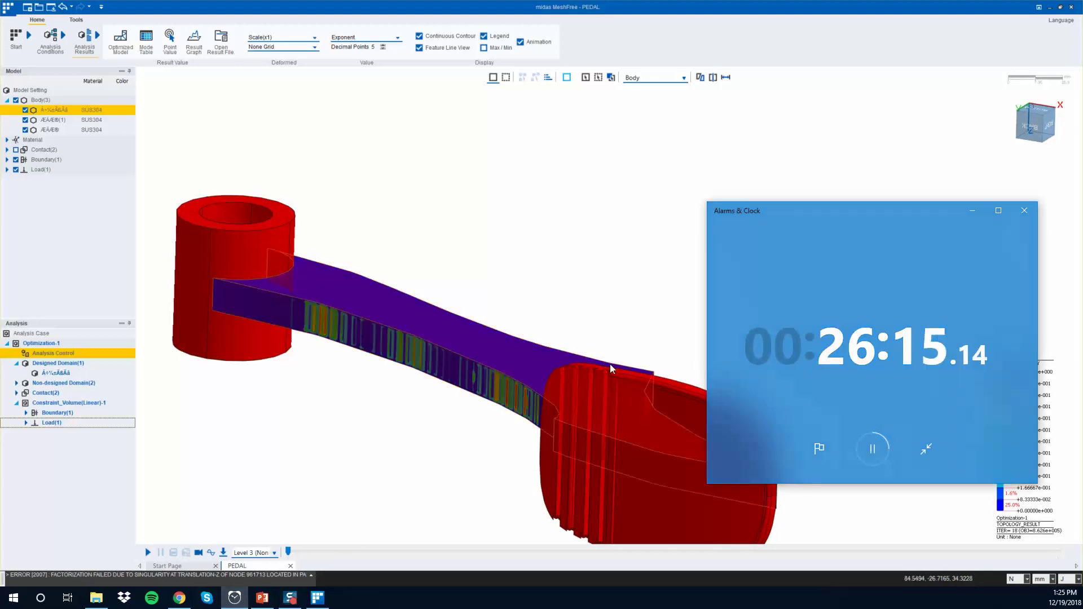
left_click(878, 449)
left_click_drag(871, 222, 842, 129)
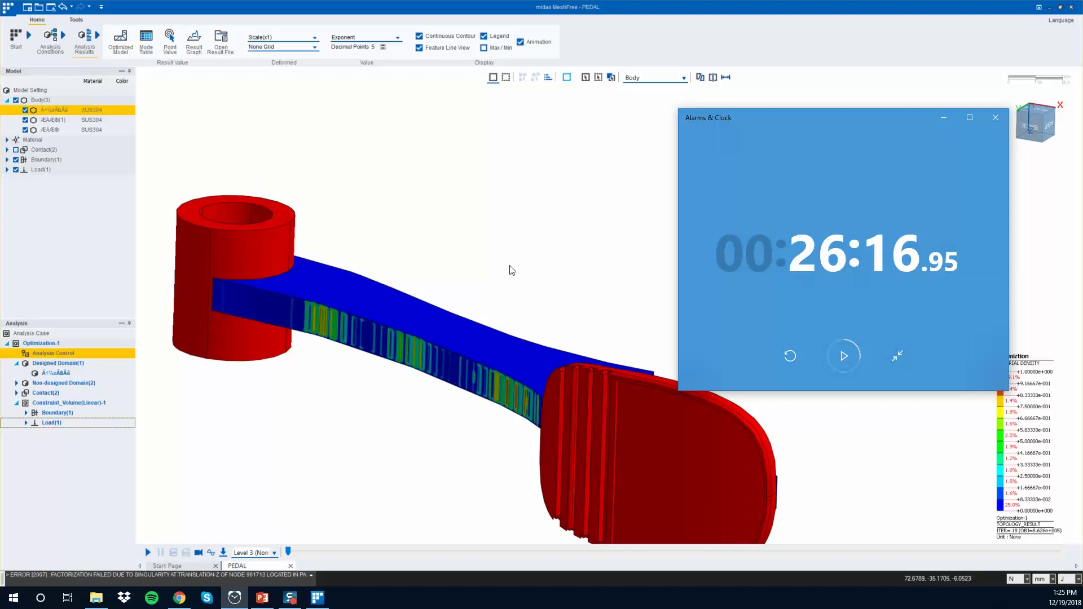
- Display the optimized pedal shape and orbit it to a side view
mouse_move(511, 270)
middle_mouse_down()
mouse_move(423, 302)
mouse_move(395, 334)
mouse_move(442, 368)
mouse_move(387, 379)
mouse_move(421, 386)
middle_mouse_up()
left_click(120, 41)
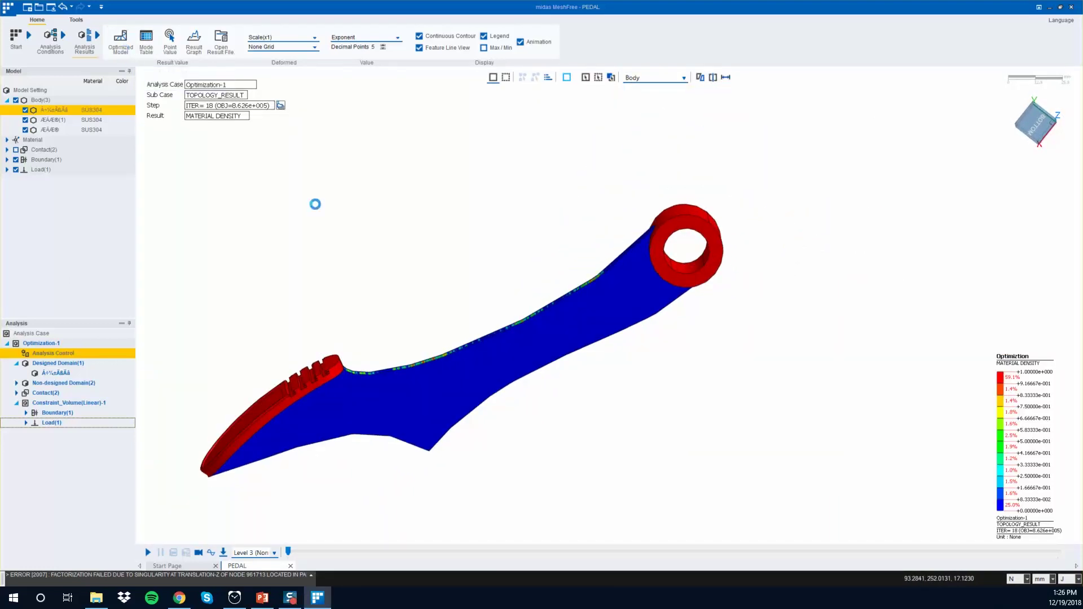
middle_click_drag(387, 341, 486, 308)
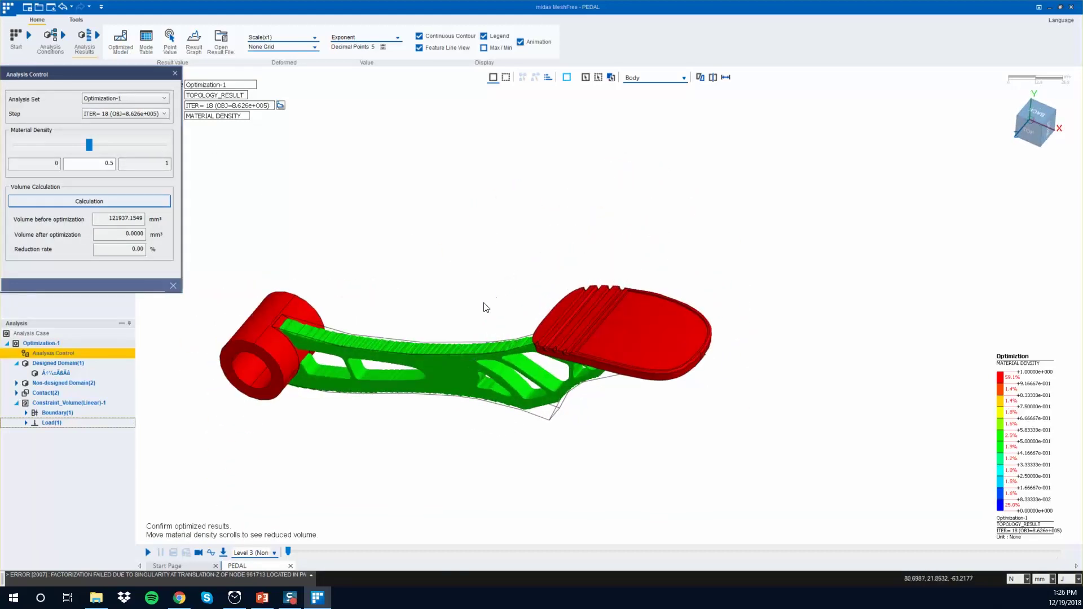
- Set the material density threshold to 0.52 and calculate the volume: 81250.4891 mm³, 33.37% reduction
left_click(104, 144)
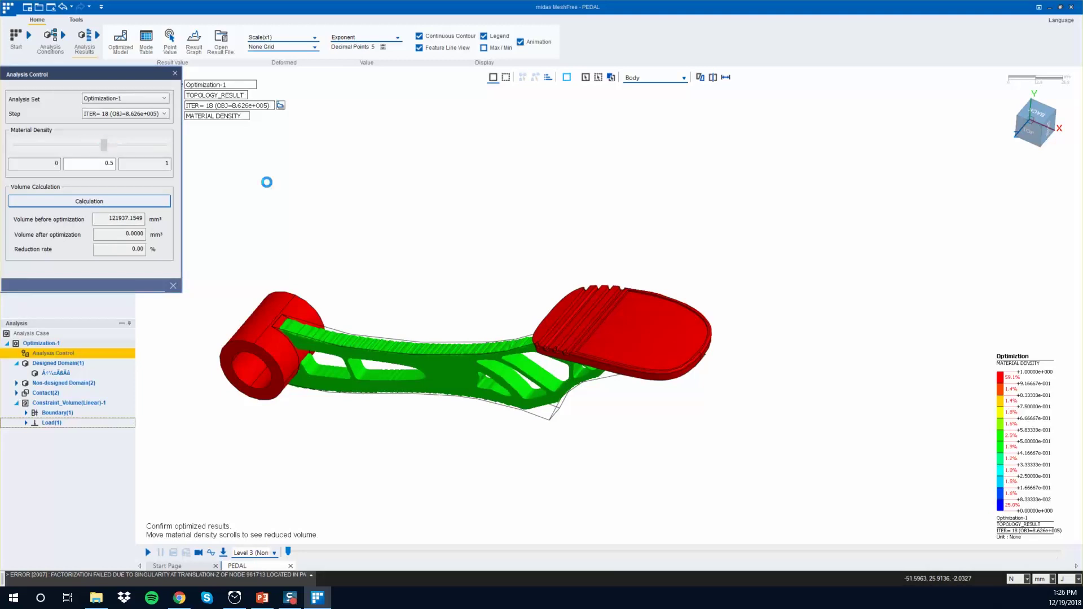
middle_click_drag(416, 273, 316, 243)
left_click(105, 146)
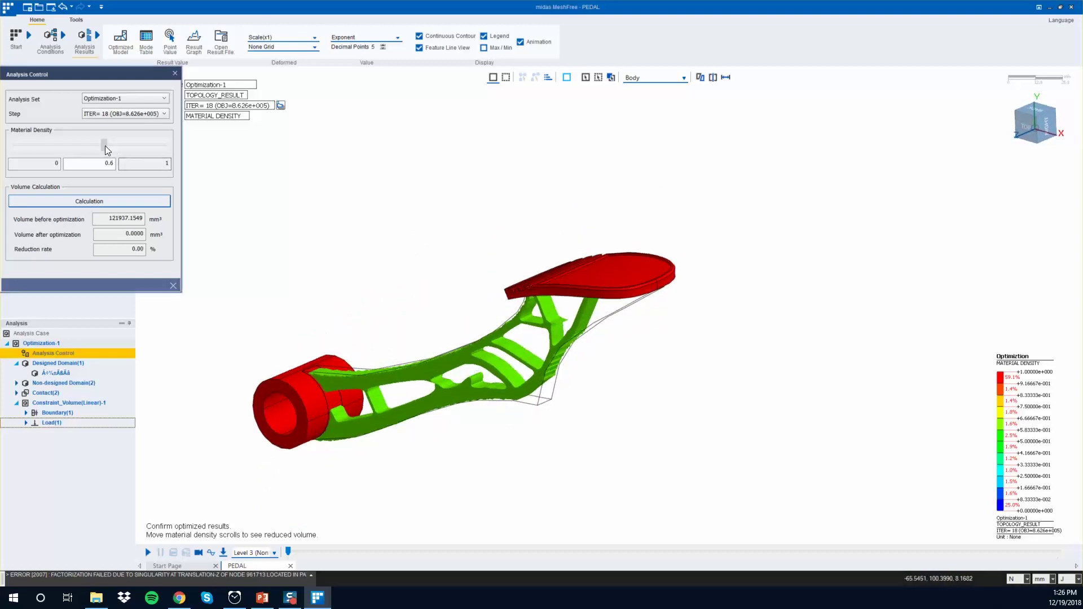
left_click_drag(72, 148, 75, 153)
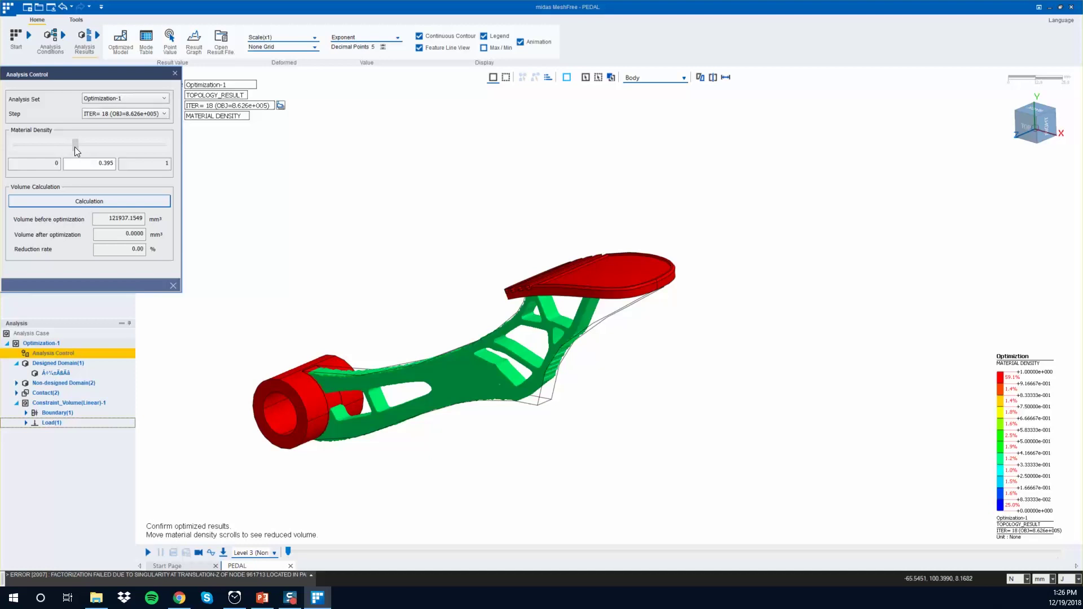
left_click_drag(75, 147, 91, 148)
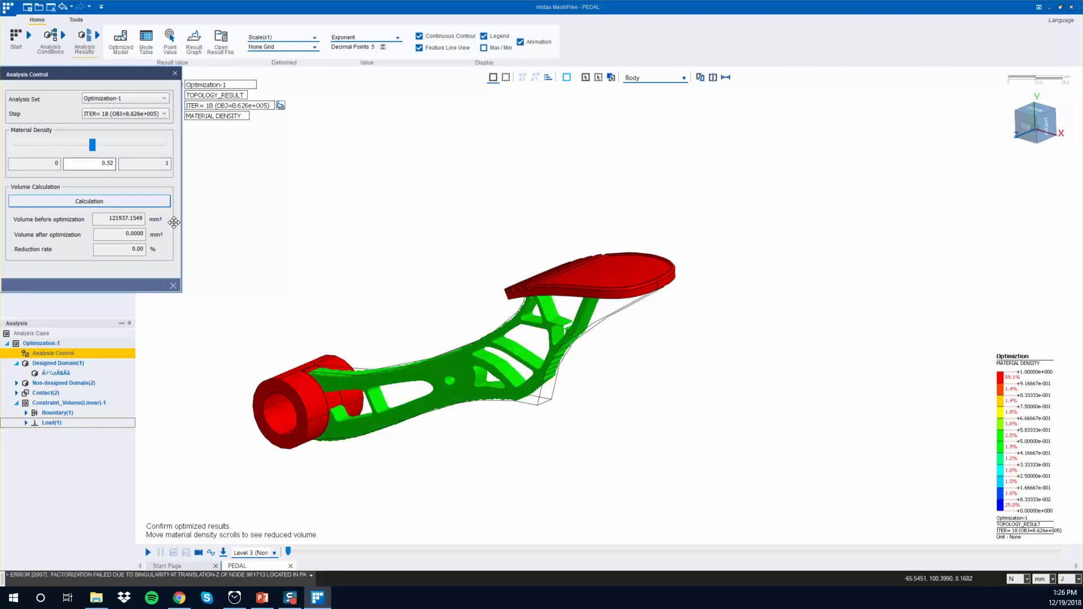
middle_click_drag(497, 321, 295, 306)
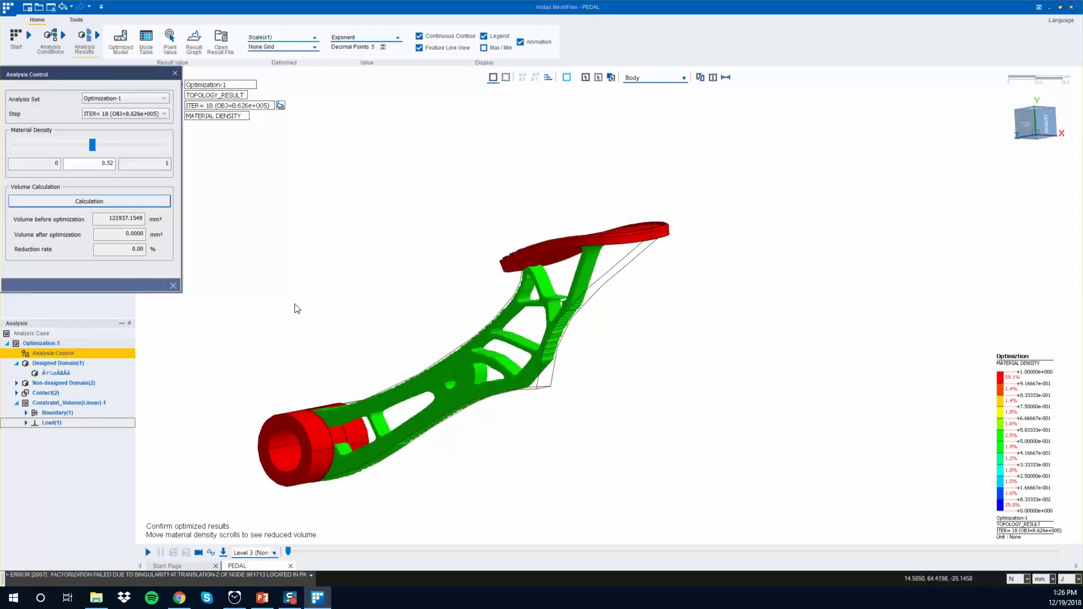
left_click(83, 202)
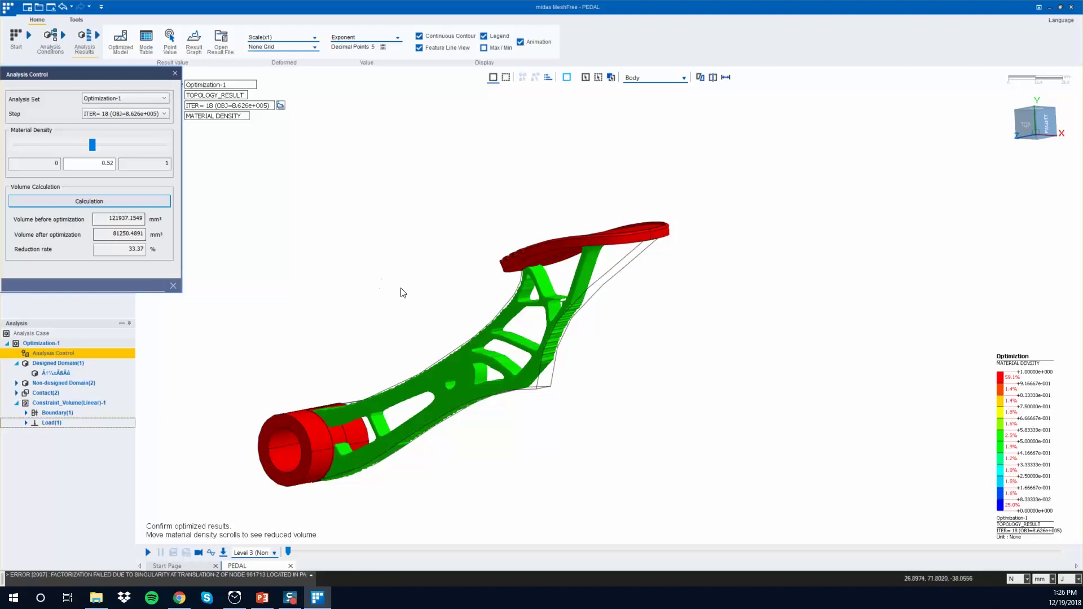
middle_click_drag(401, 293, 374, 282)
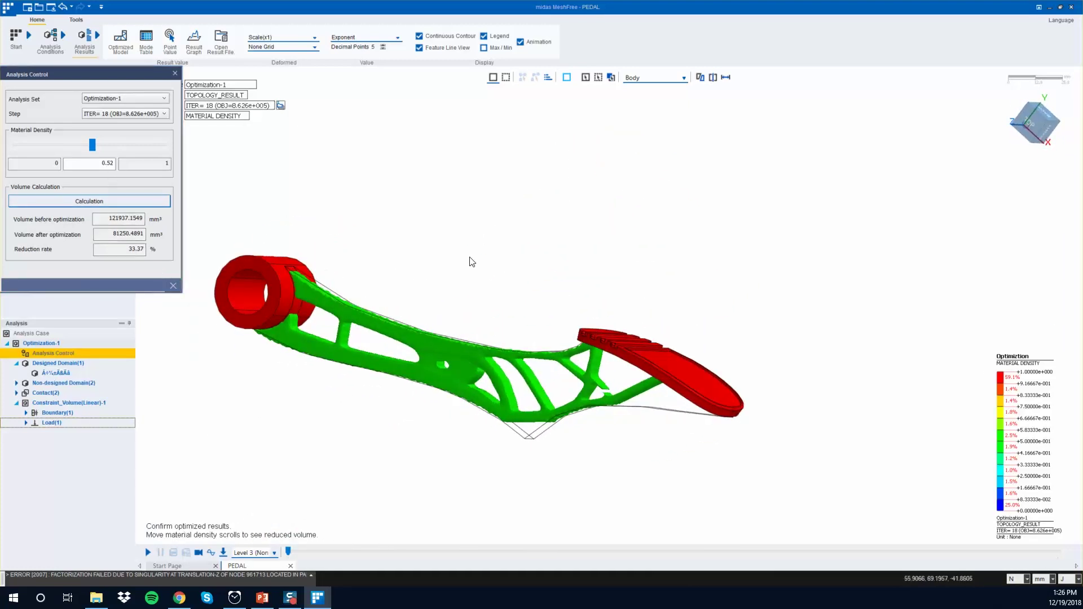
middle_click_drag(469, 261, 198, 294)
- Close the volume panel and exit MeshFree, saving changes to PEDAL
left_click(174, 285)
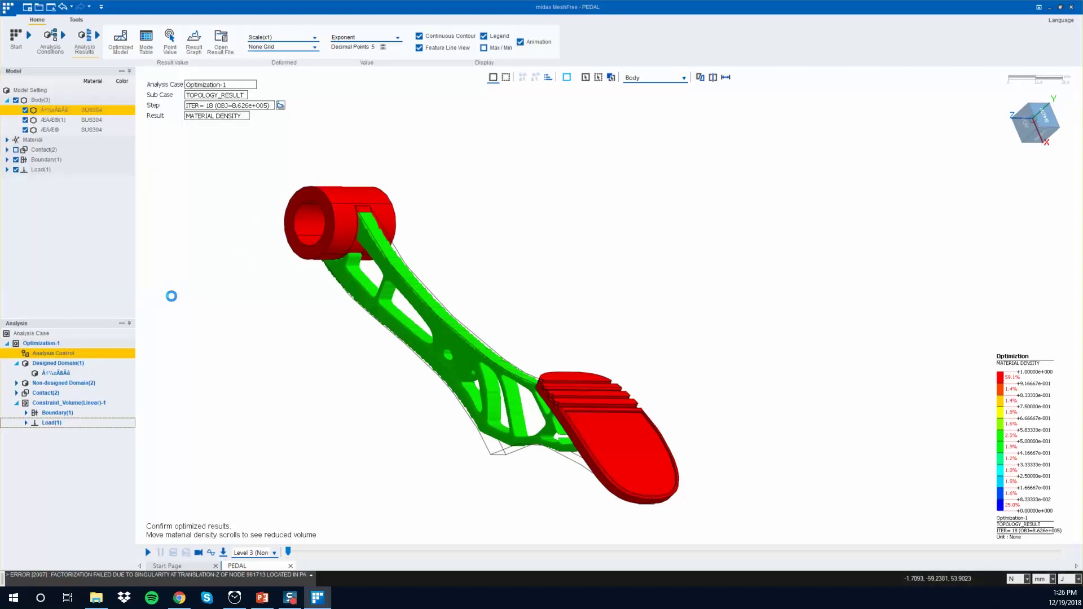
left_click(1072, 7)
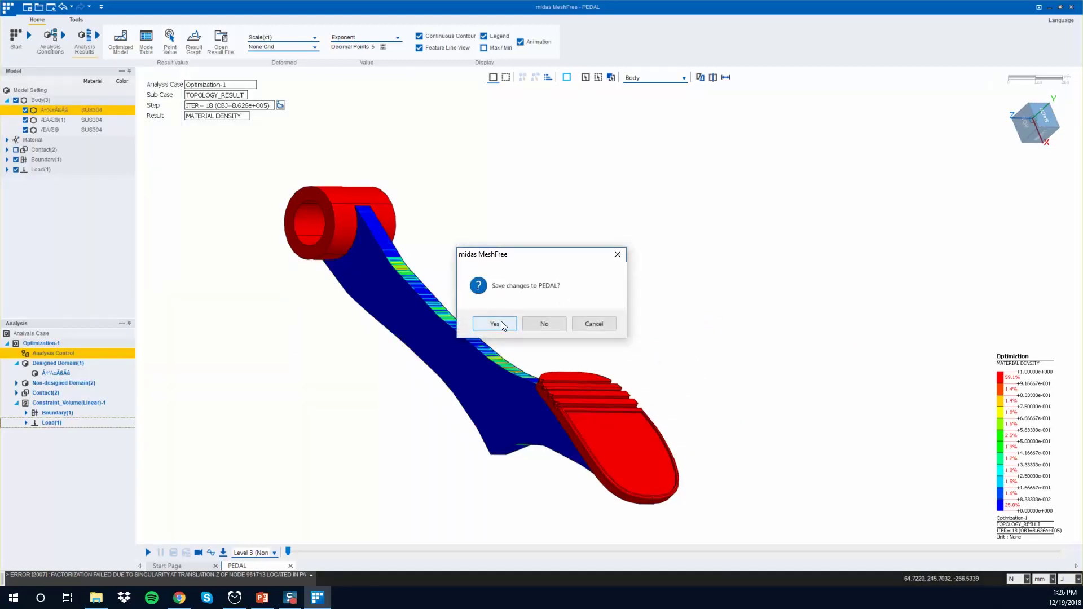
left_click(500, 324)
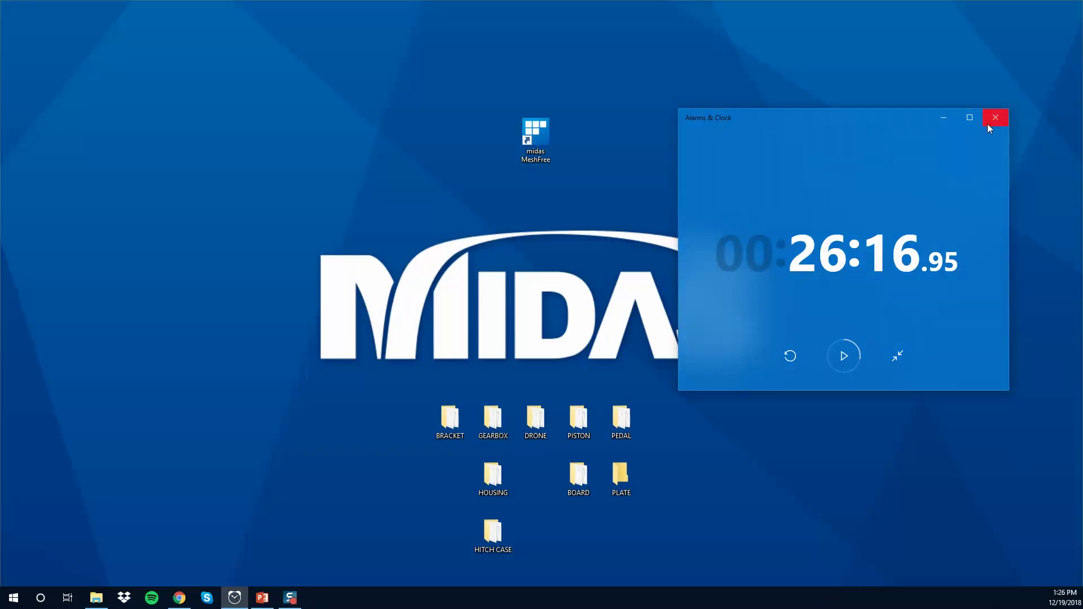
- Close the stopwatch window and relaunch midas MeshFree from its desktop shortcut
left_click(943, 118)
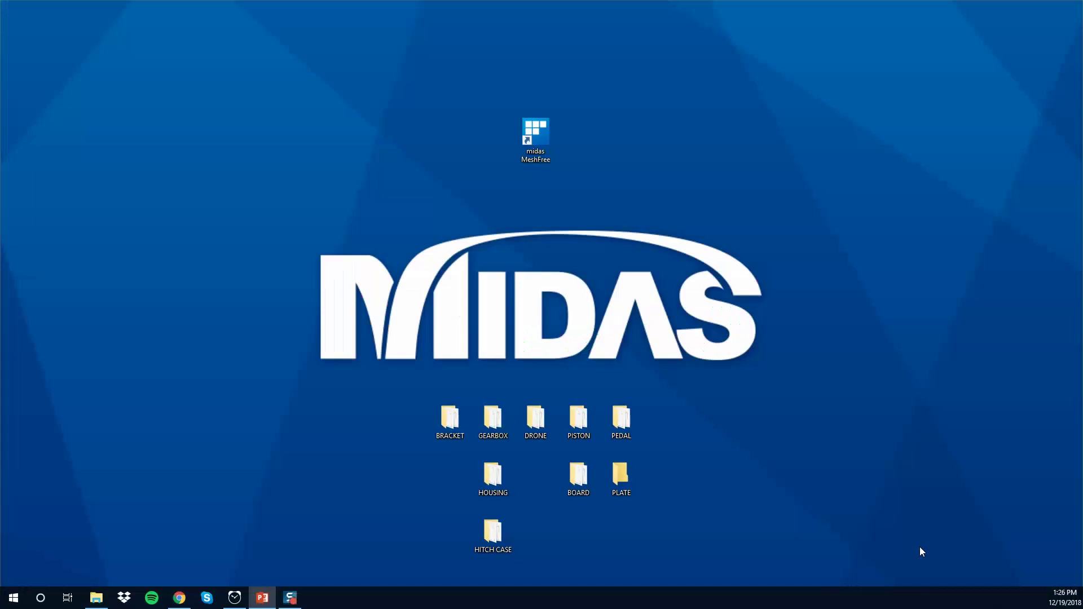
left_click(545, 118)
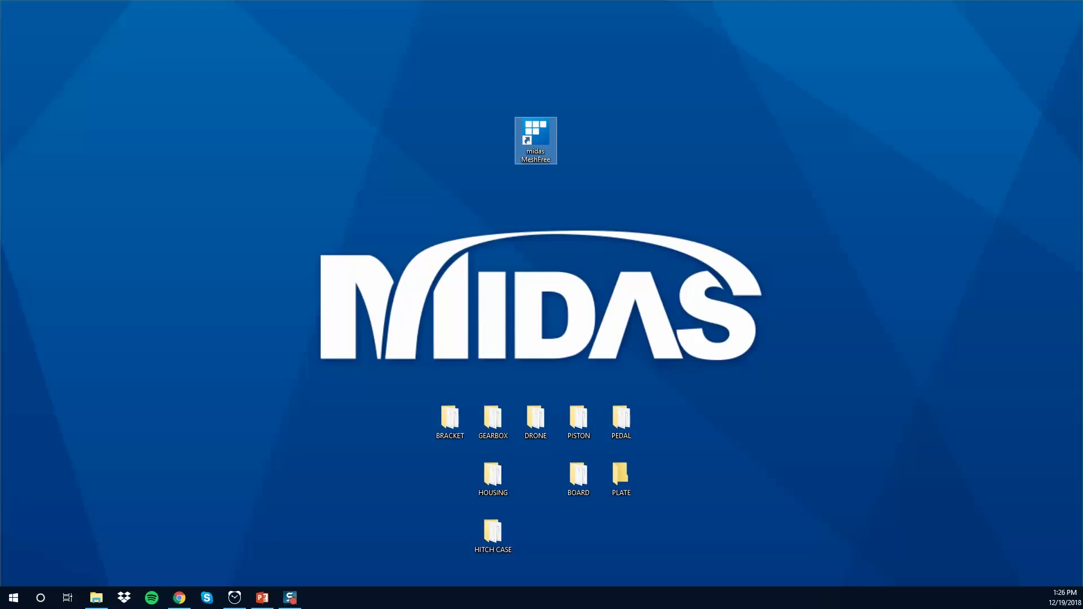
key("Return")
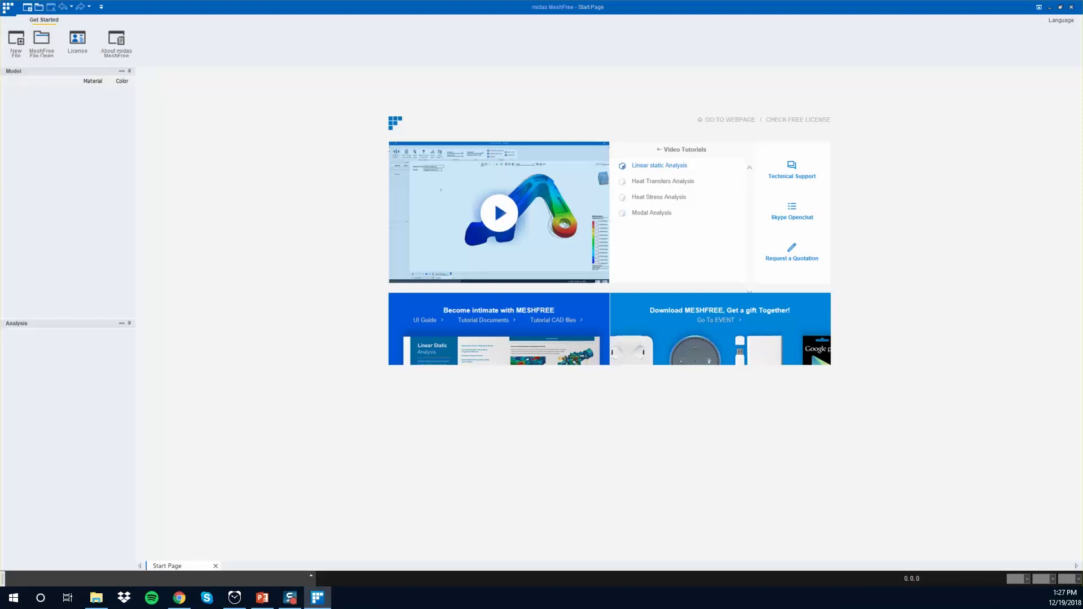
- Create a new project with a Topology Optimization analysis case, Optimization-1
left_click(16, 41)
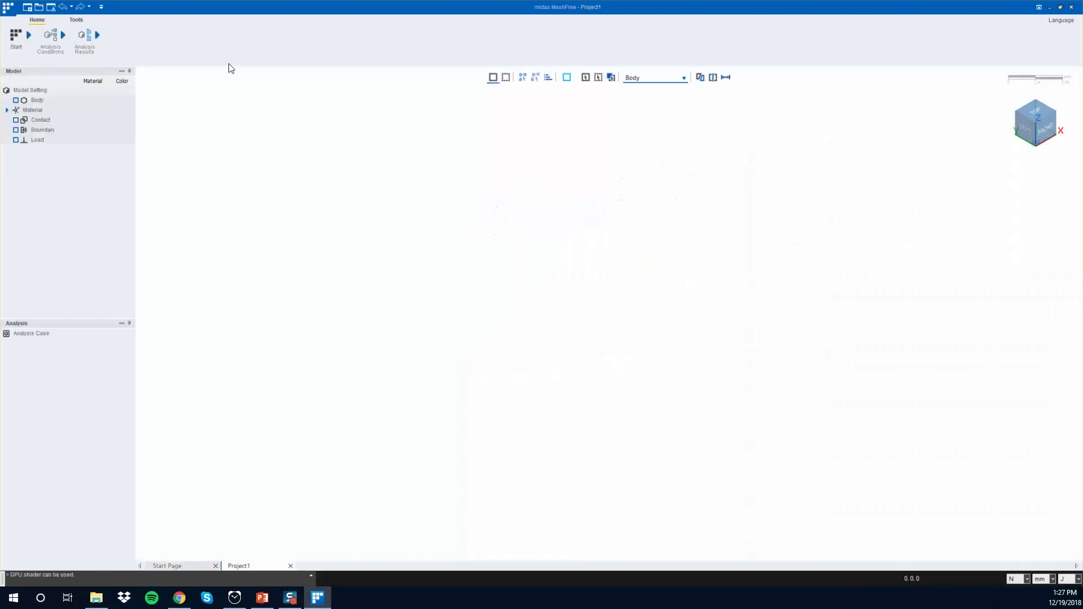
left_click(18, 40)
left_click(235, 217)
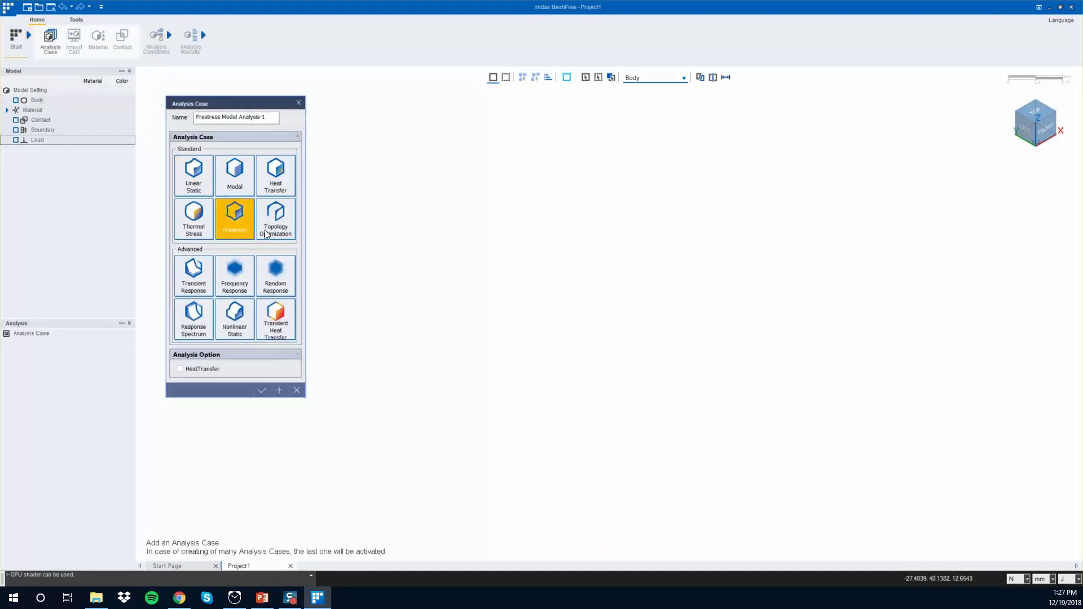
left_click(275, 218)
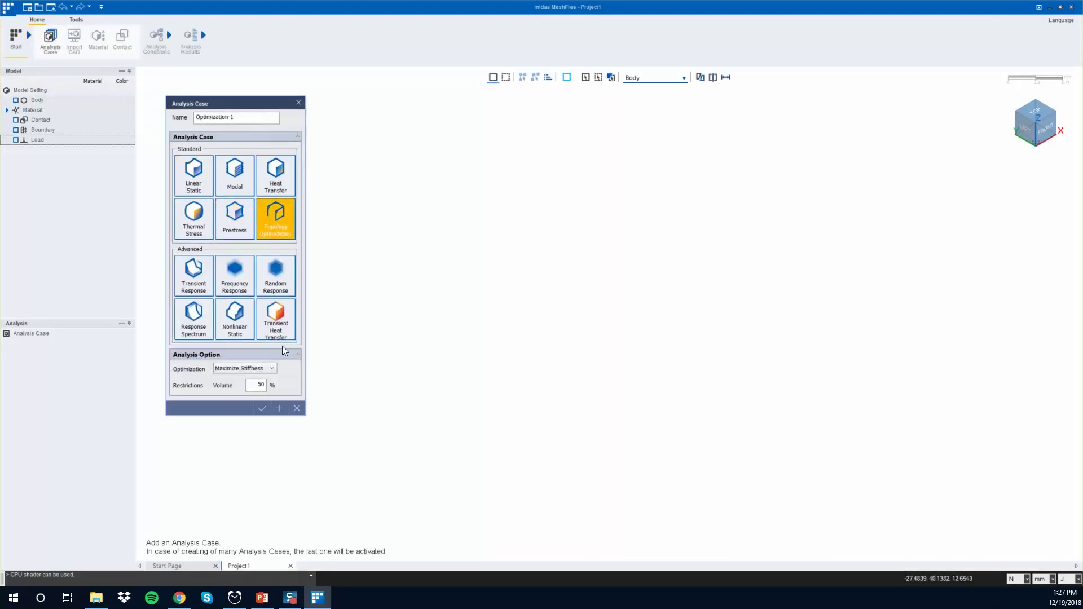
left_click(261, 407)
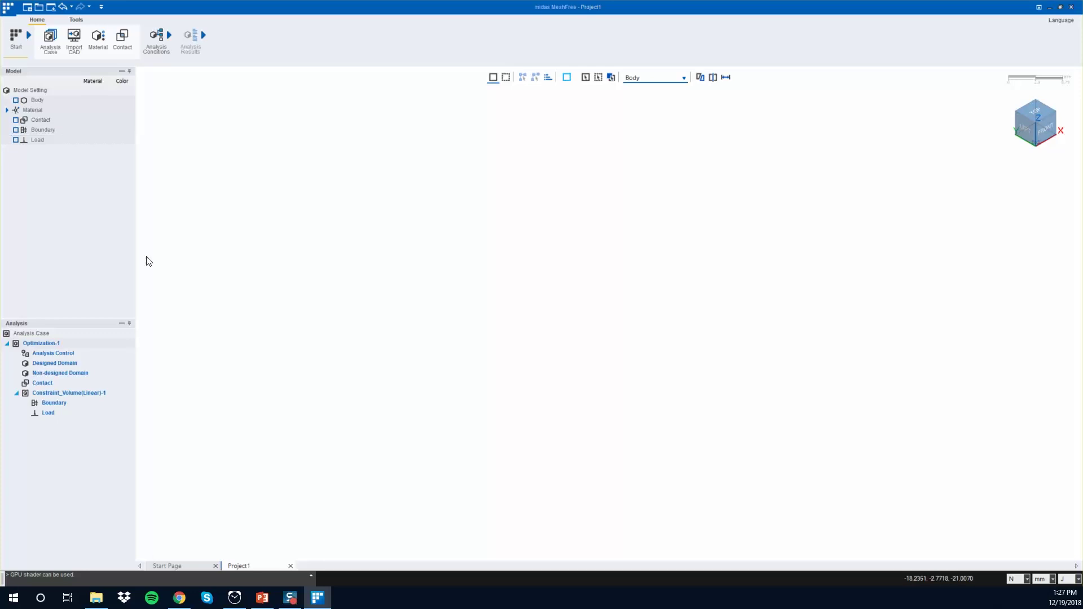
- Import plate.X_T from the 08_Topology optimization-Plate folder
left_click(74, 40)
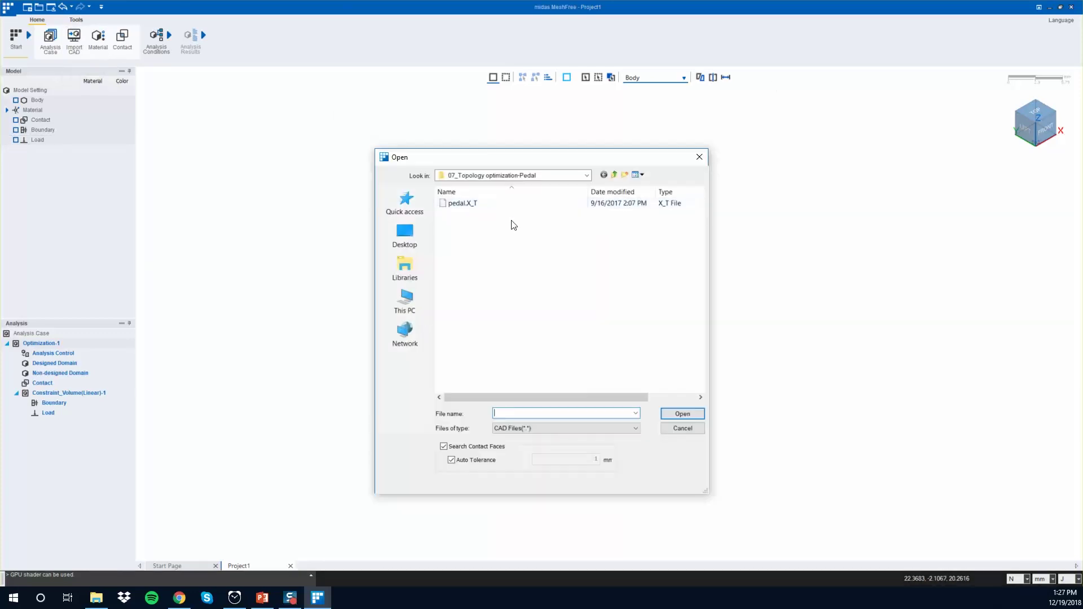
left_click(614, 174)
double_click(489, 290)
left_click(474, 204)
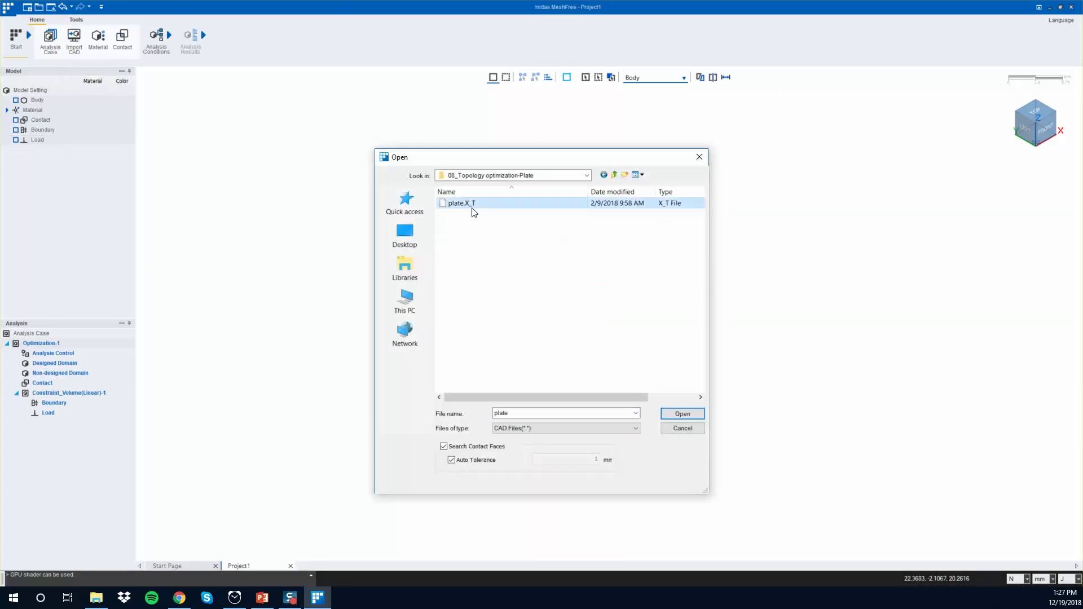
left_click(694, 418)
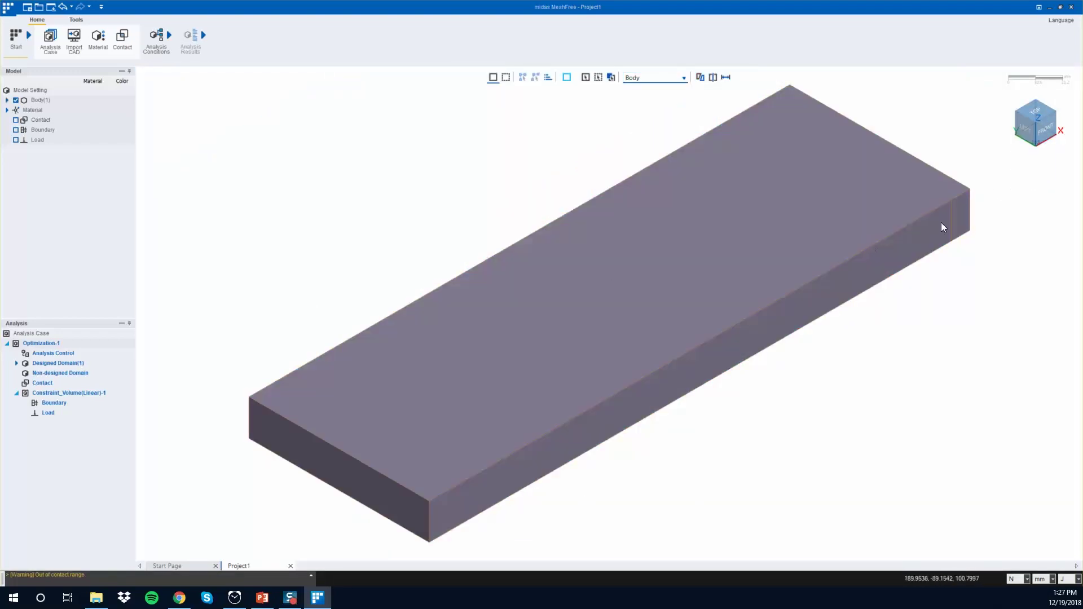
- Assign Alloy Steel material to the plate body
left_click(641, 268)
right_click(654, 268)
mouse_move(698, 339)
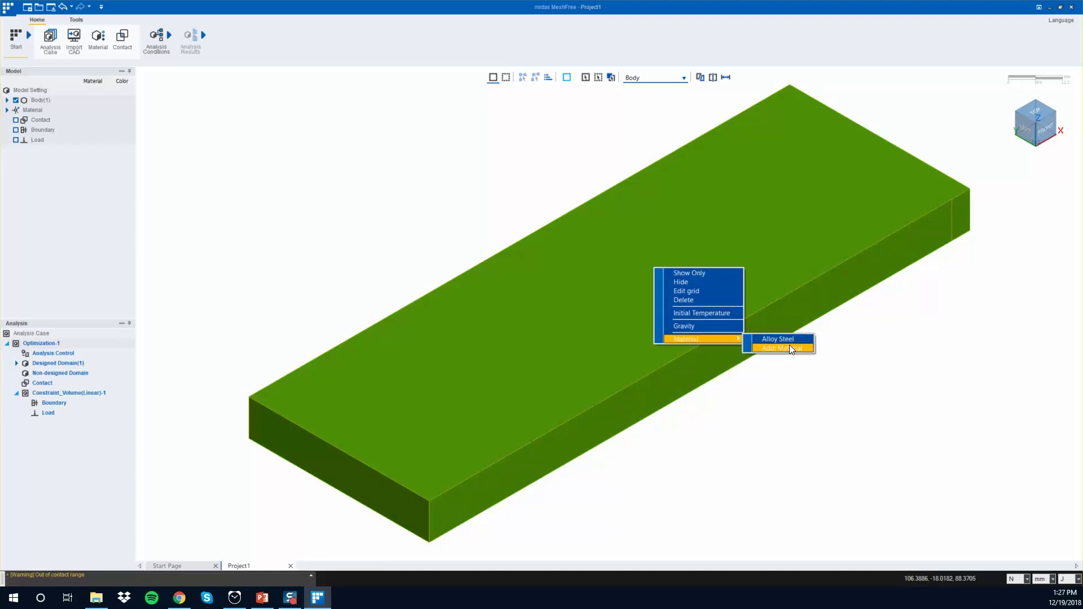
left_click(788, 340)
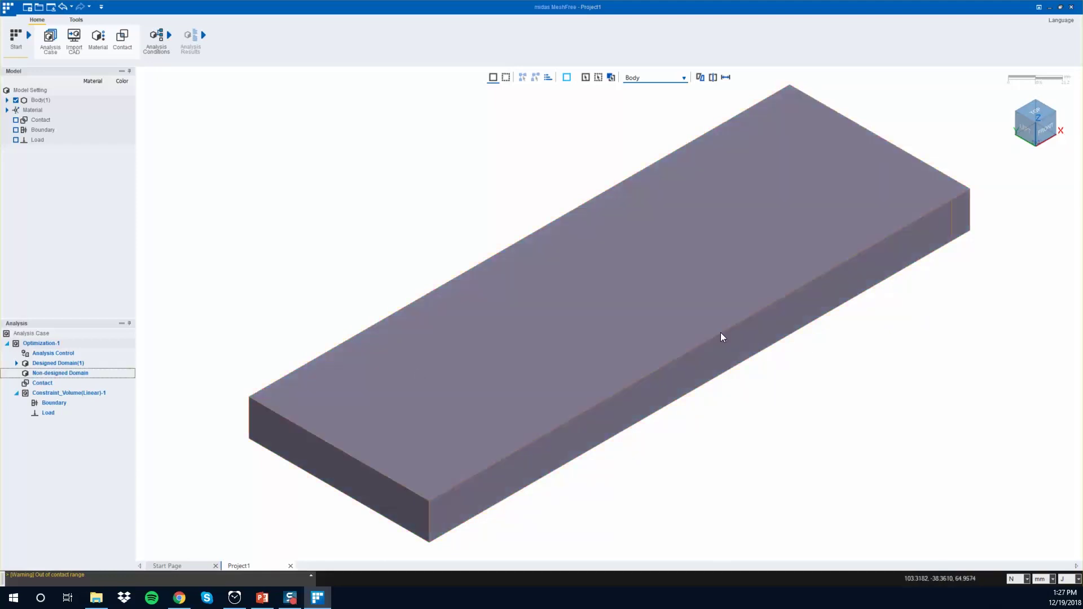
left_click(386, 511)
left_click(156, 40)
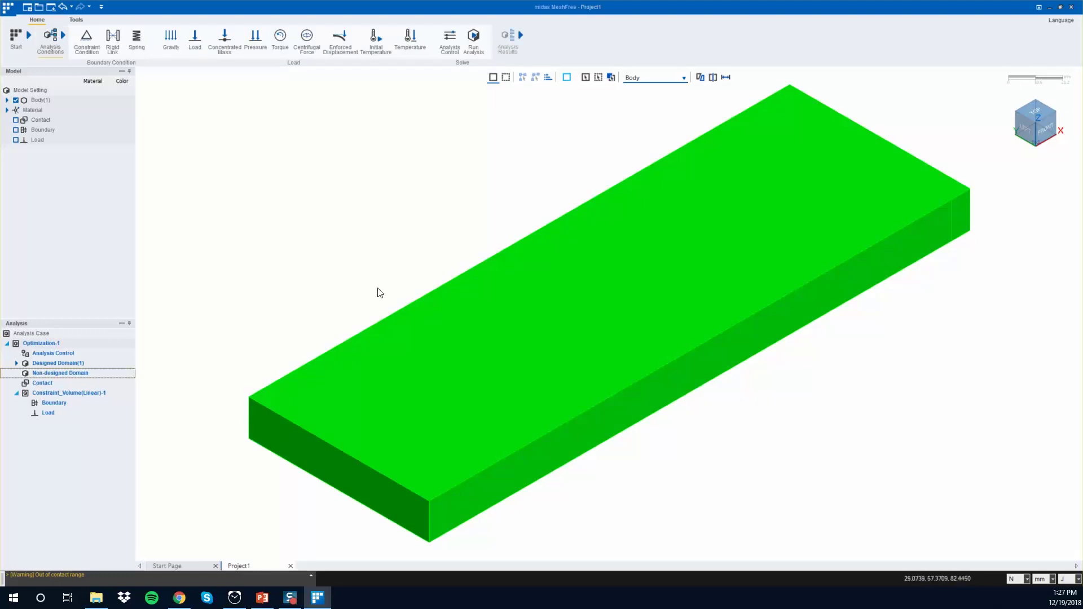
- Fix the plate's front end face with a constraint condition
left_click(373, 285)
left_click(84, 43)
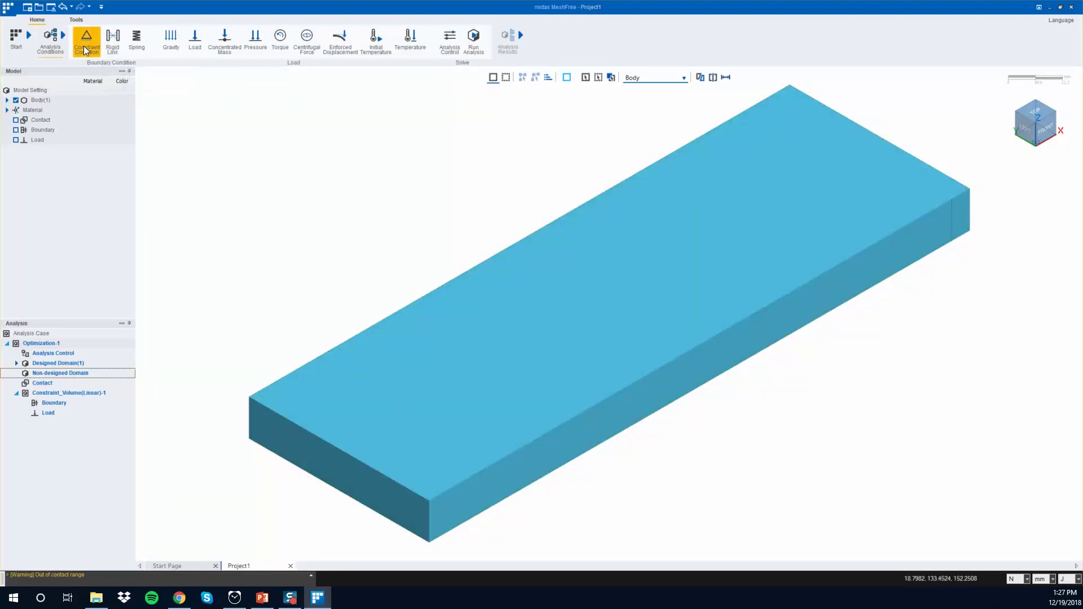
left_click(254, 463)
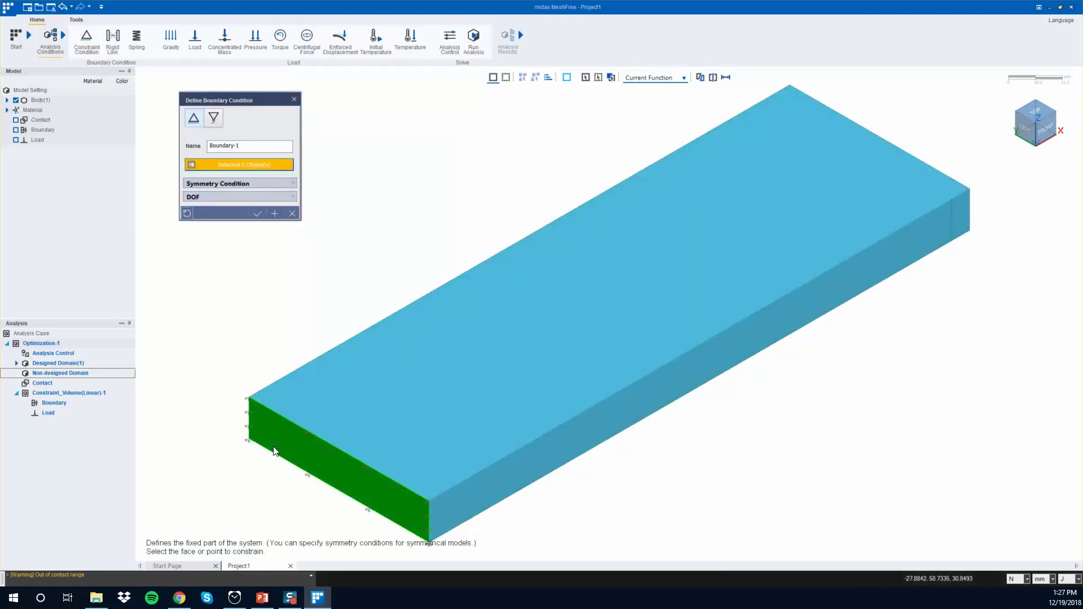
left_click(258, 213)
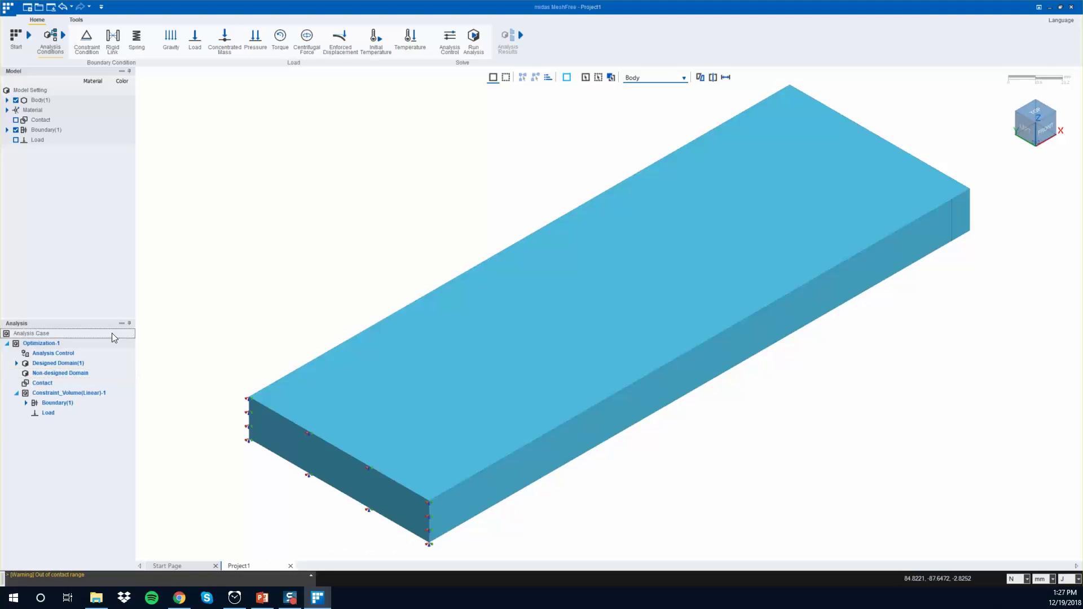
- Apply a -10 N force along Y on the plate's far end face
left_click(195, 44)
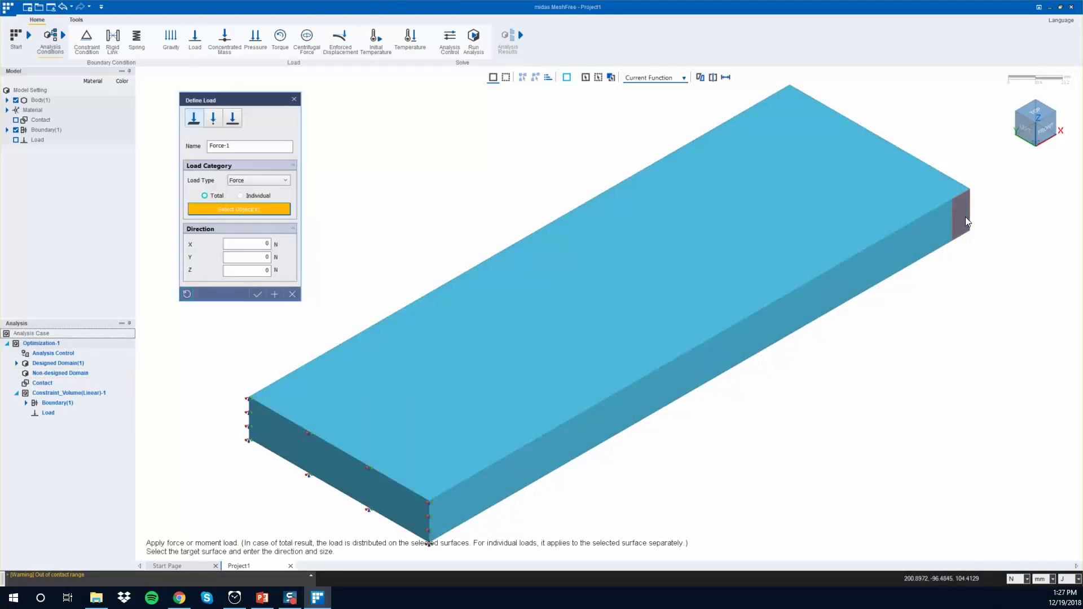
left_click(961, 218)
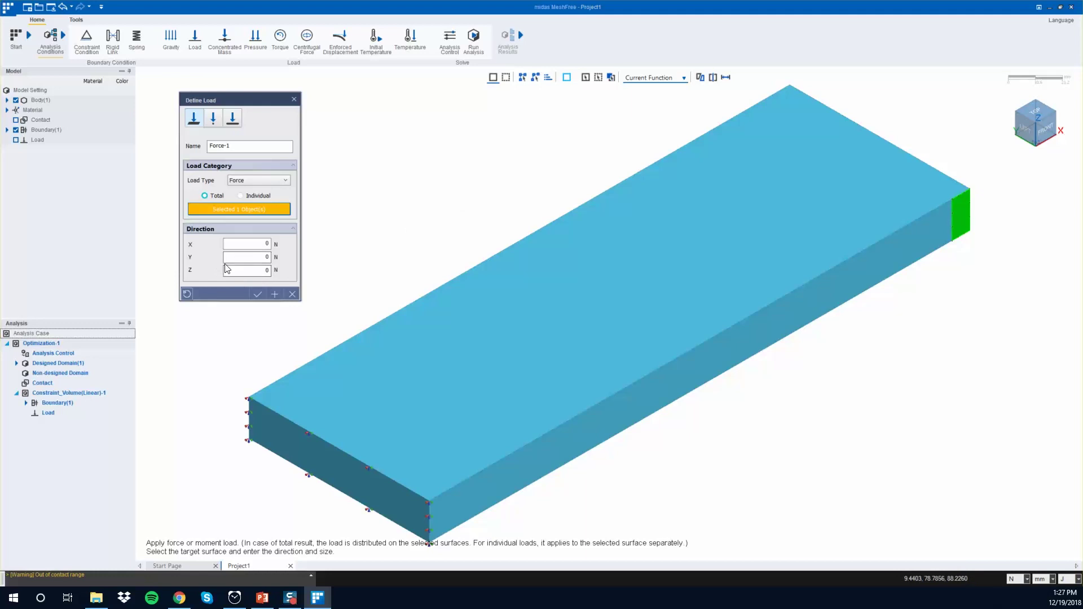
left_click(256, 254)
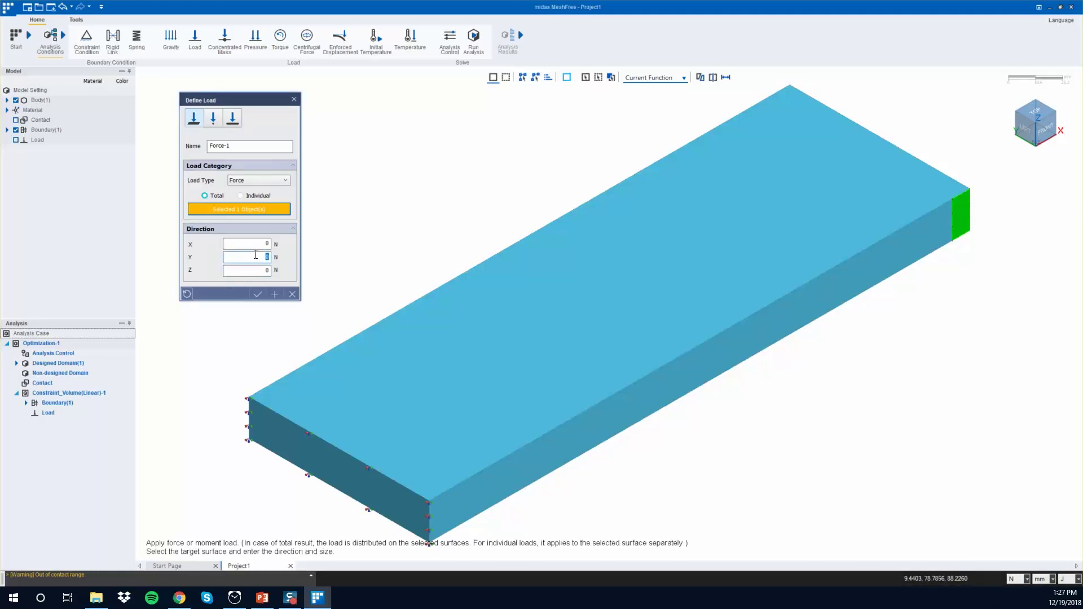
type("-4")
key("BackSpace")
key("BackSpace")
type("10")
left_click(257, 294)
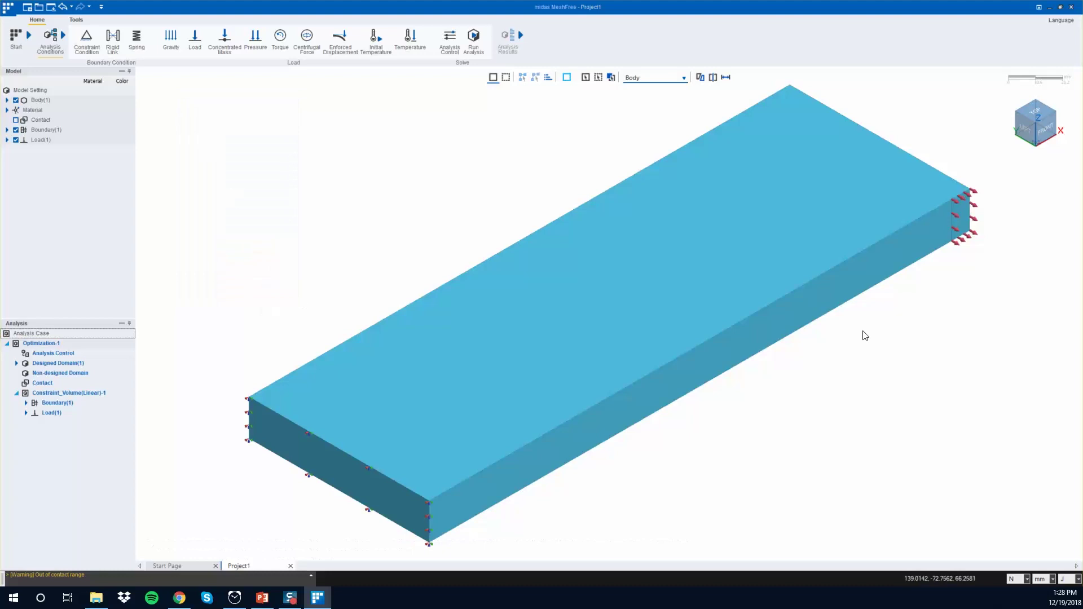
middle_click_drag(863, 333, 798, 120)
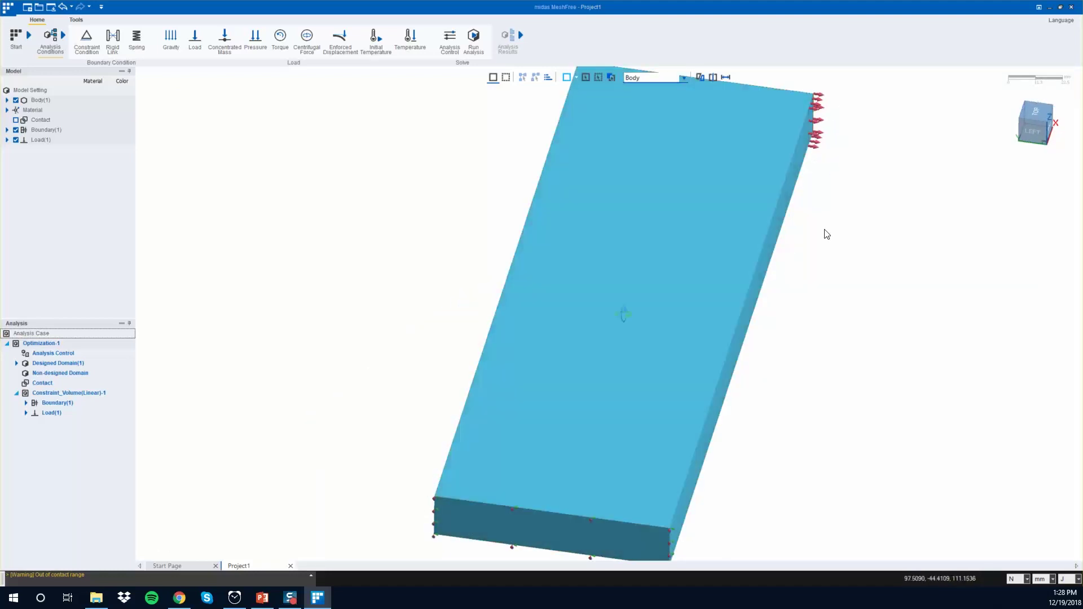
middle_click_drag(839, 222, 835, 225)
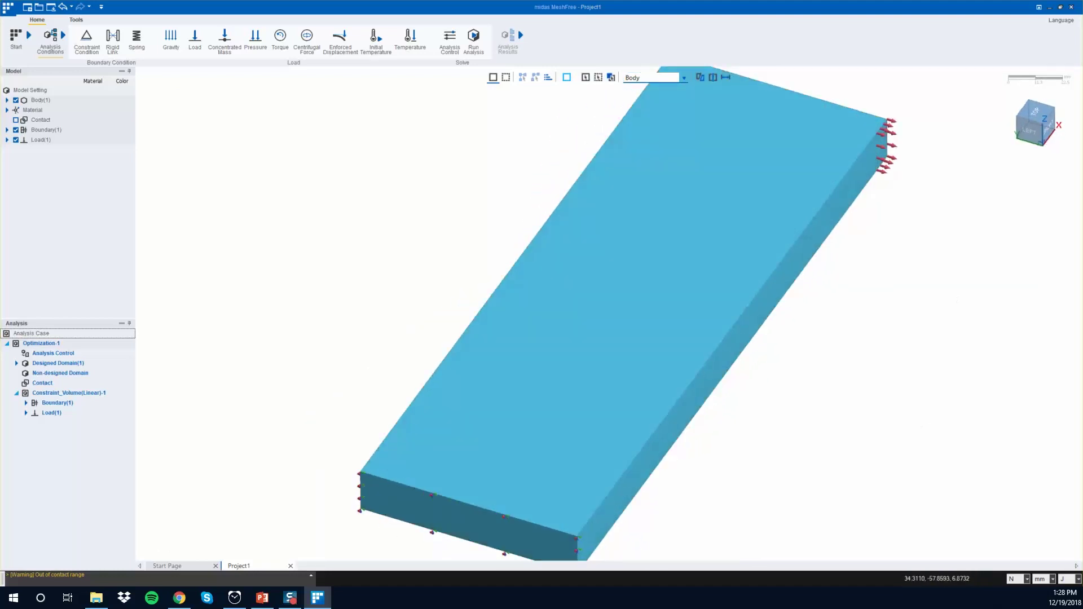
left_click(53, 353)
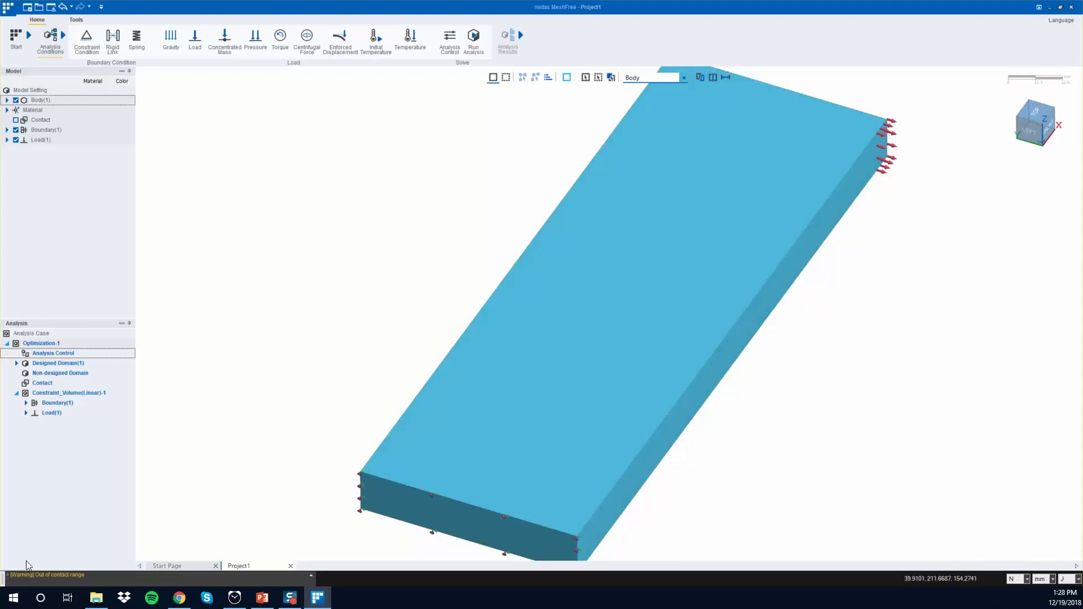
- Add a Thru All molding direction along Z to Optimization-1's manufacturing condition
left_click(27, 354)
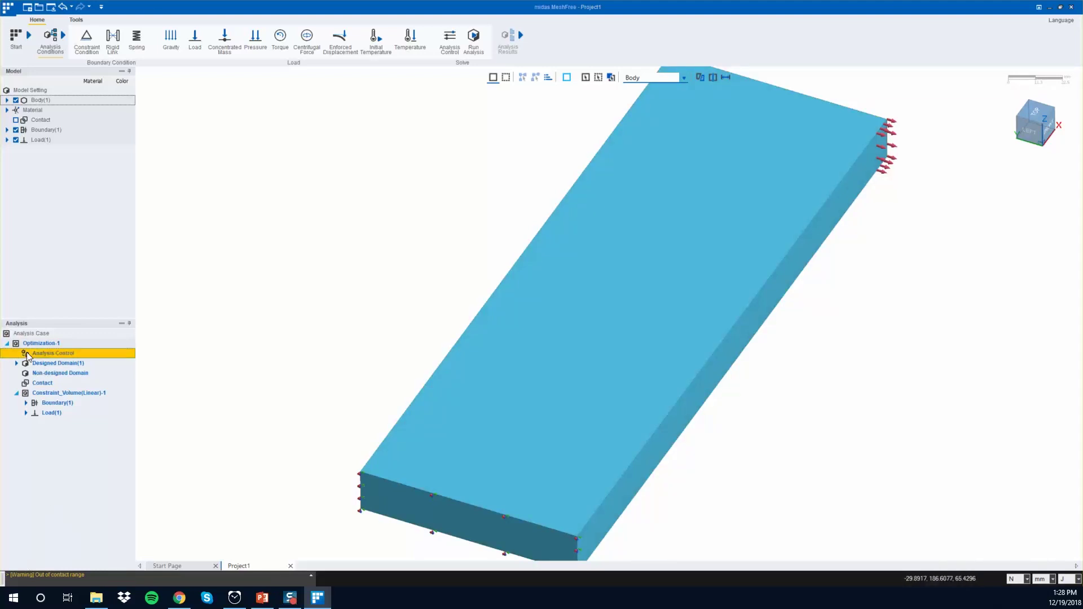
double_click(27, 355)
left_click(249, 194)
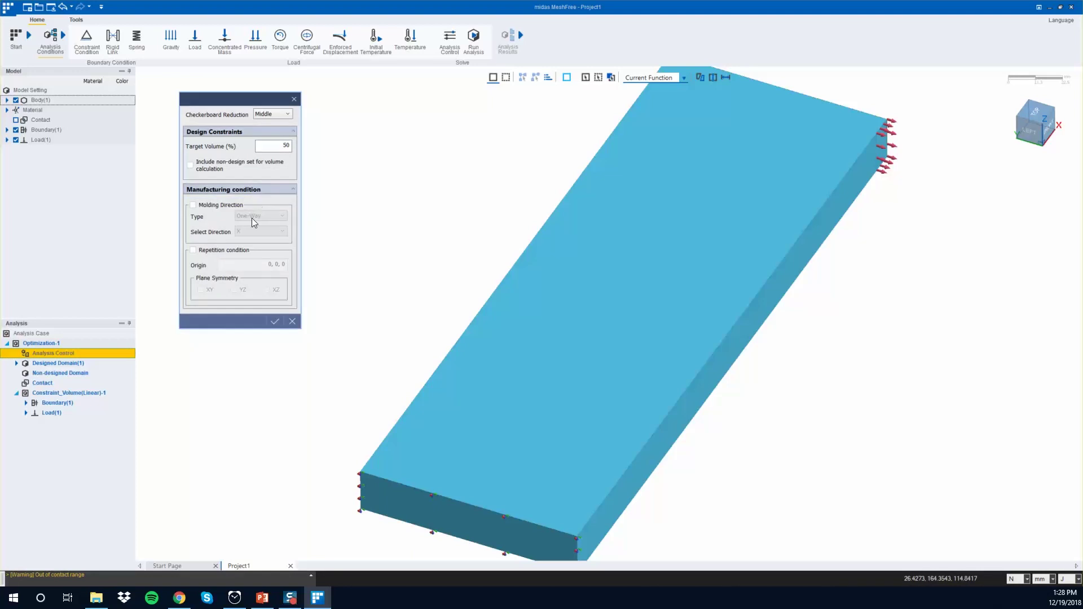
left_click(193, 205)
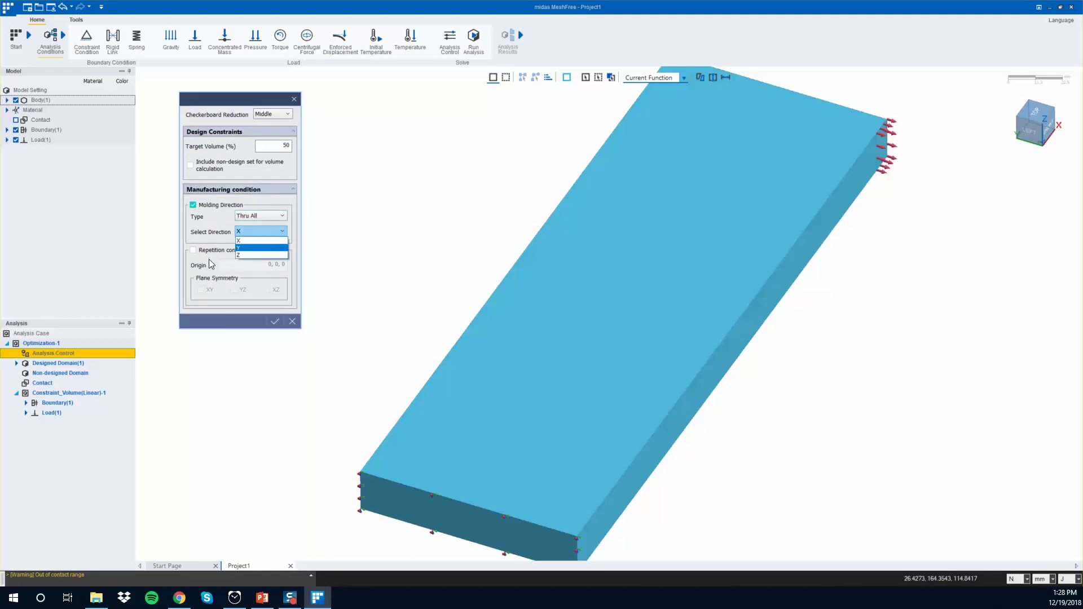
left_click(243, 255)
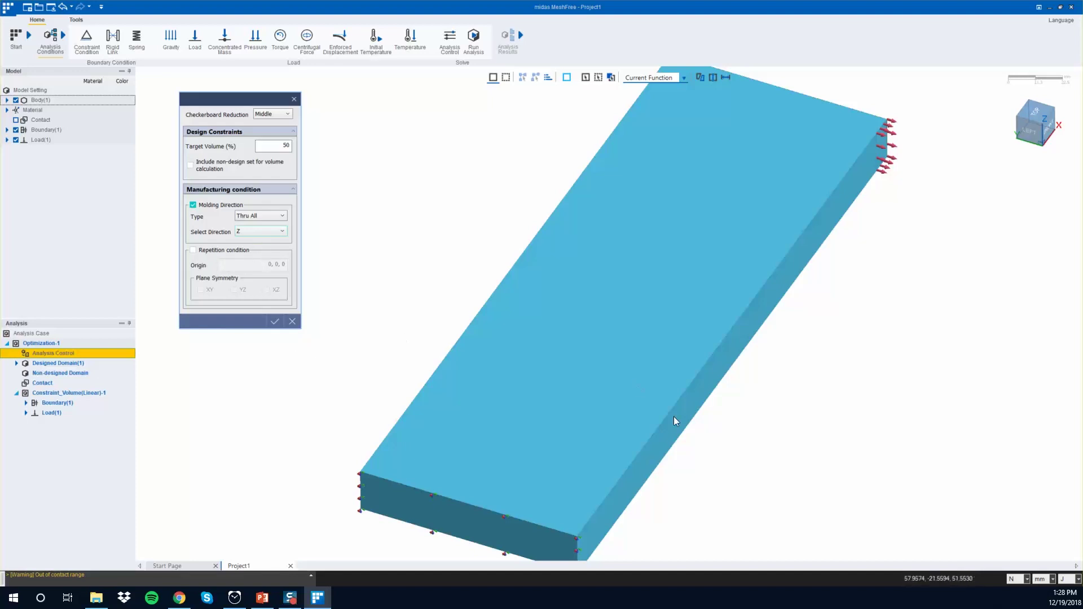
middle_click_drag(642, 434, 537, 325)
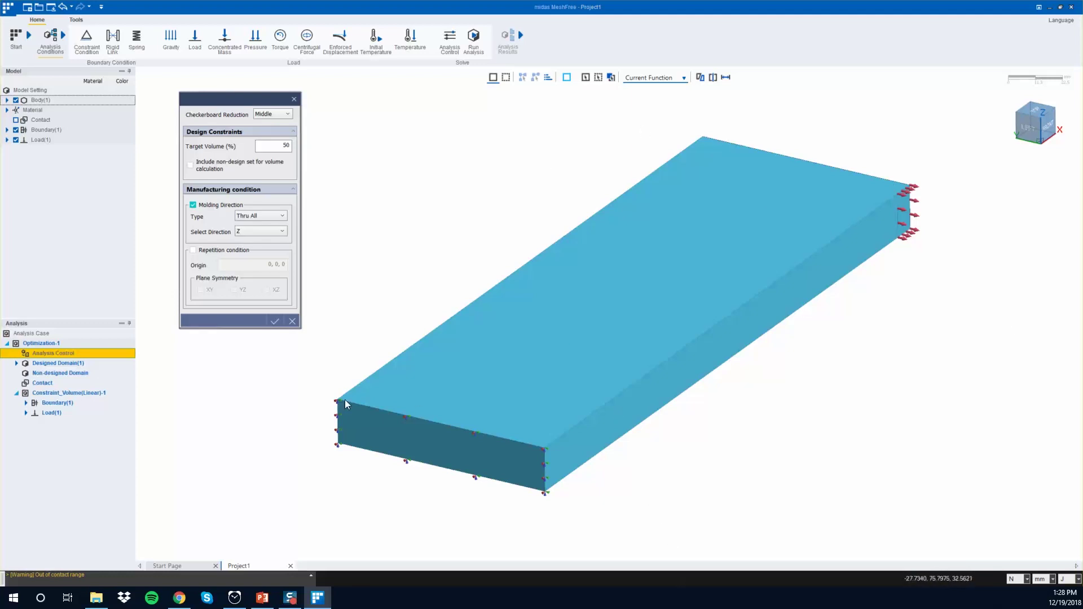
left_click(275, 322)
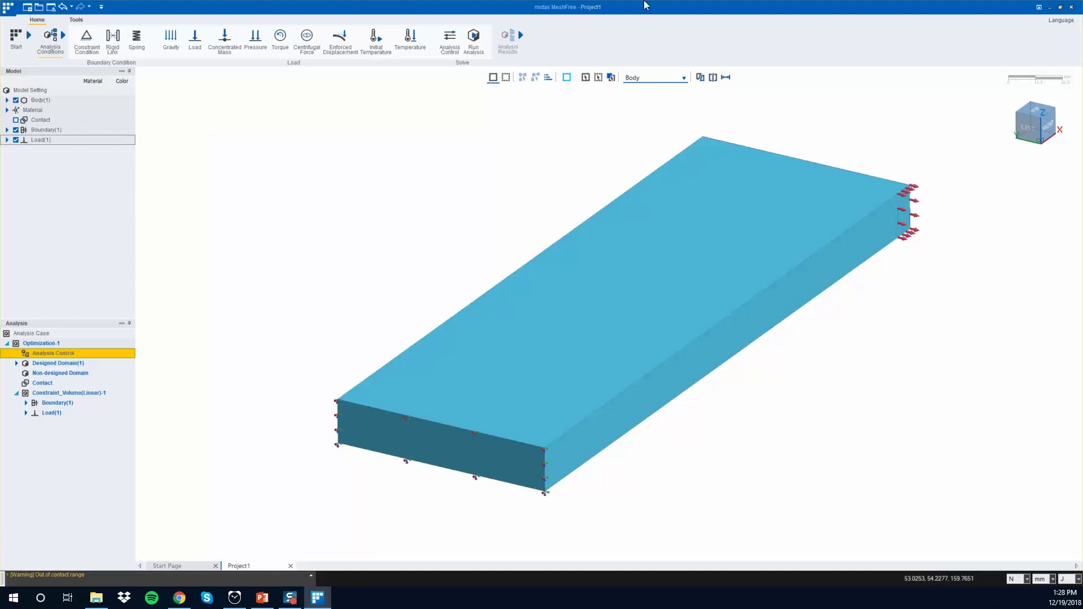
- Run Optimization-1, saving the project as PLATE in Desktop\PLATE, and reset the stopwatch
left_click(477, 37)
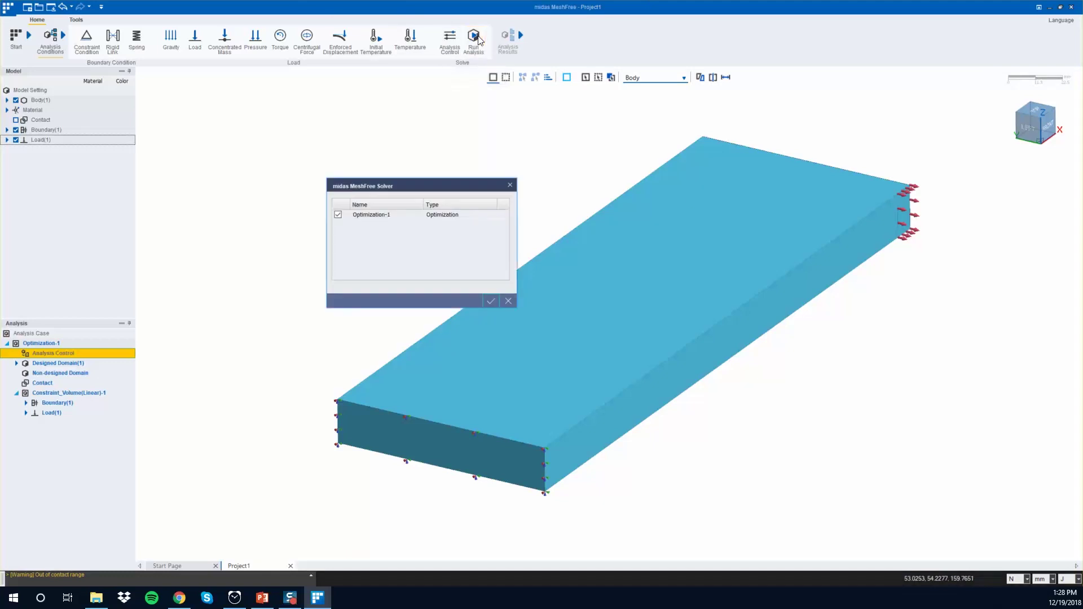
left_click(491, 301)
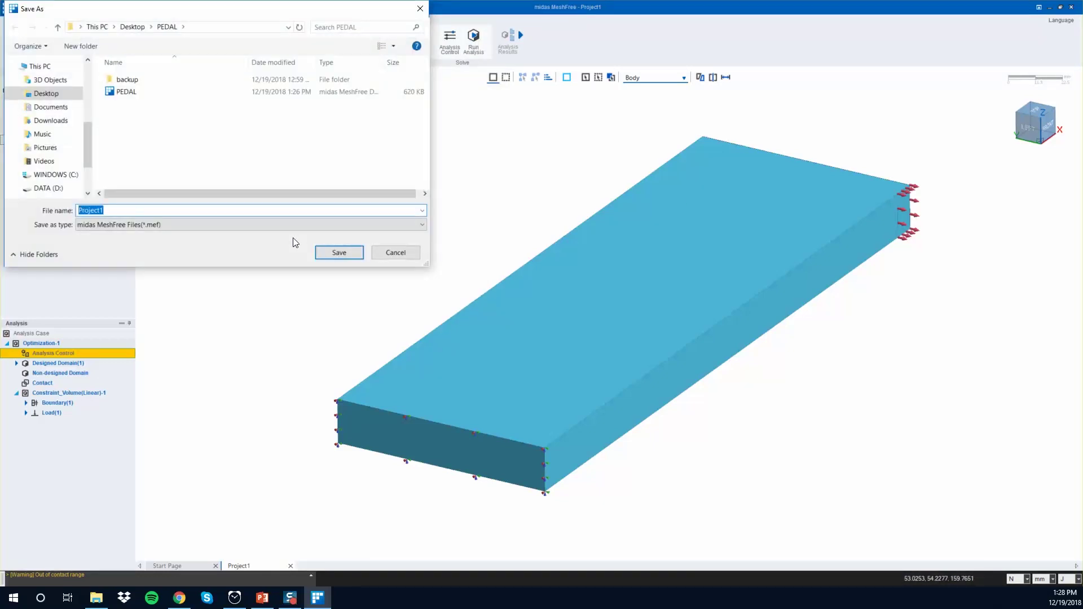
type("PLATE")
left_click(132, 27)
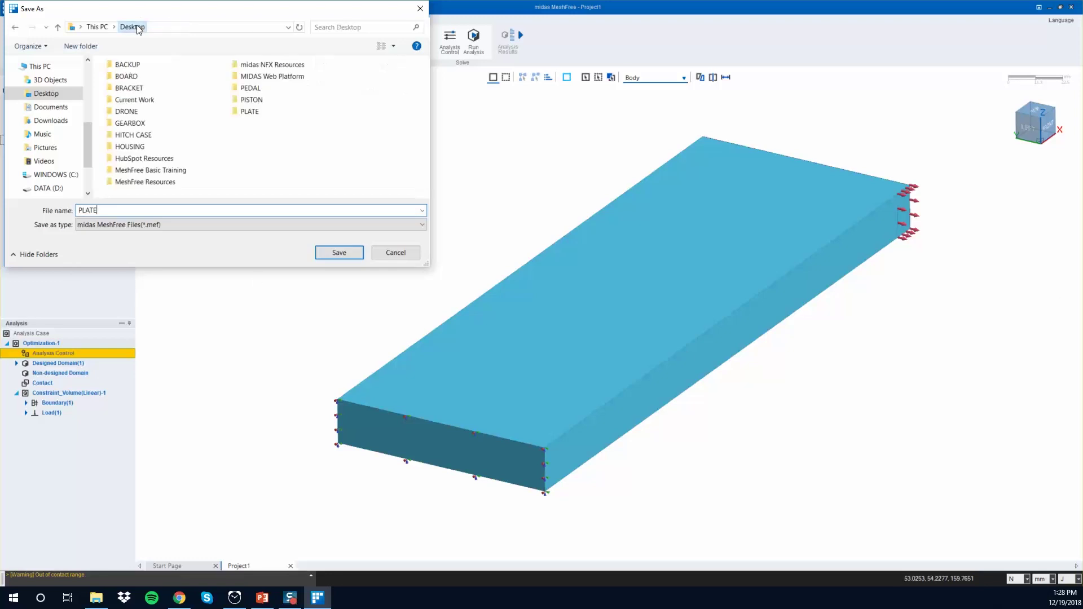
double_click(251, 112)
left_click(339, 252)
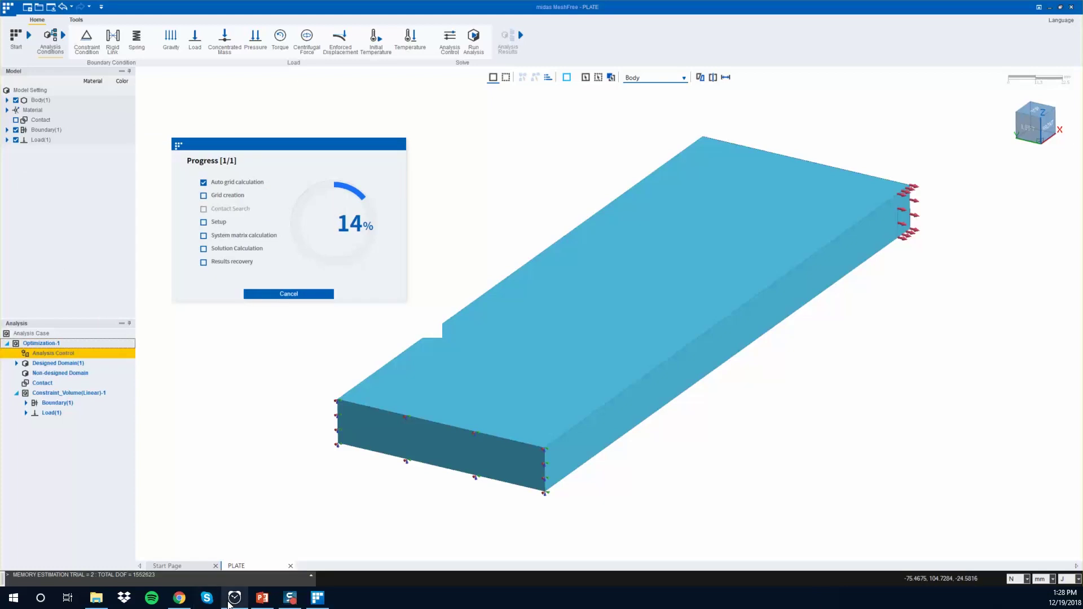
left_click(228, 604)
left_click(790, 356)
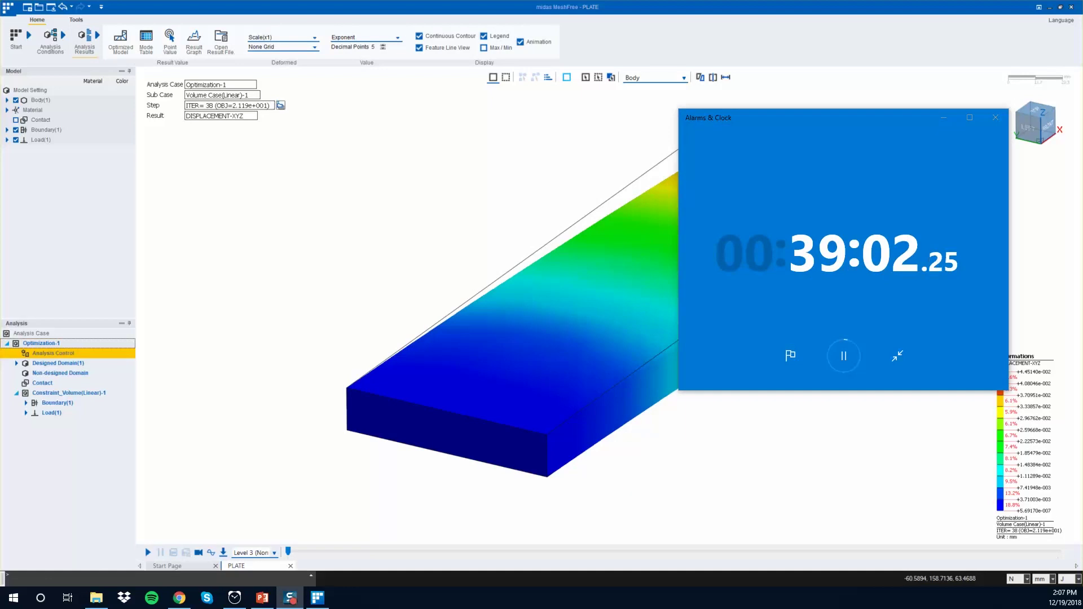
- Pause the stopwatch and hide the solver output messages
left_click(490, 266)
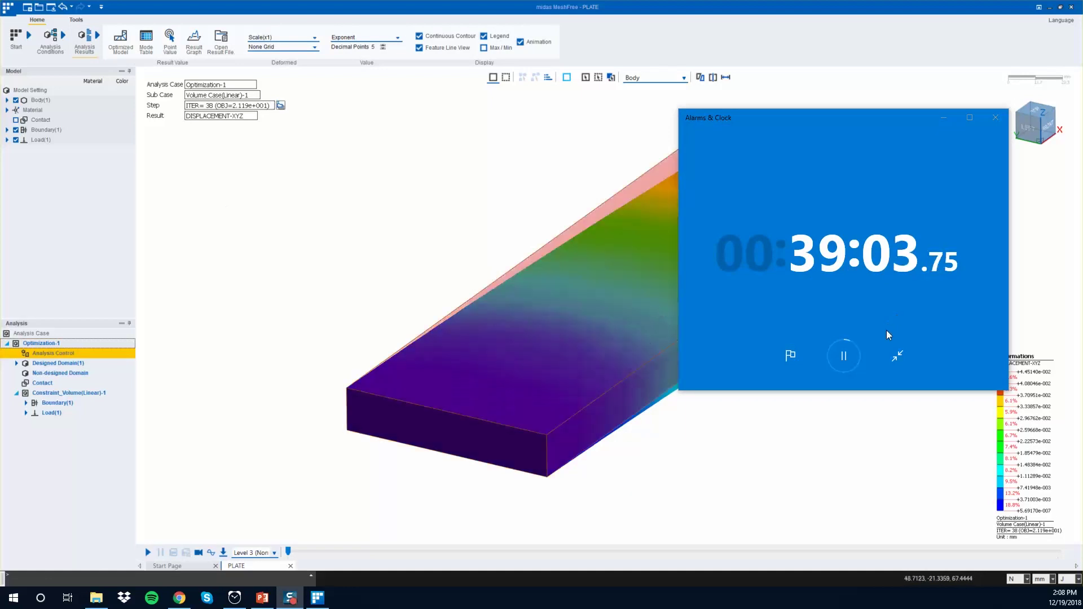
left_click(844, 356)
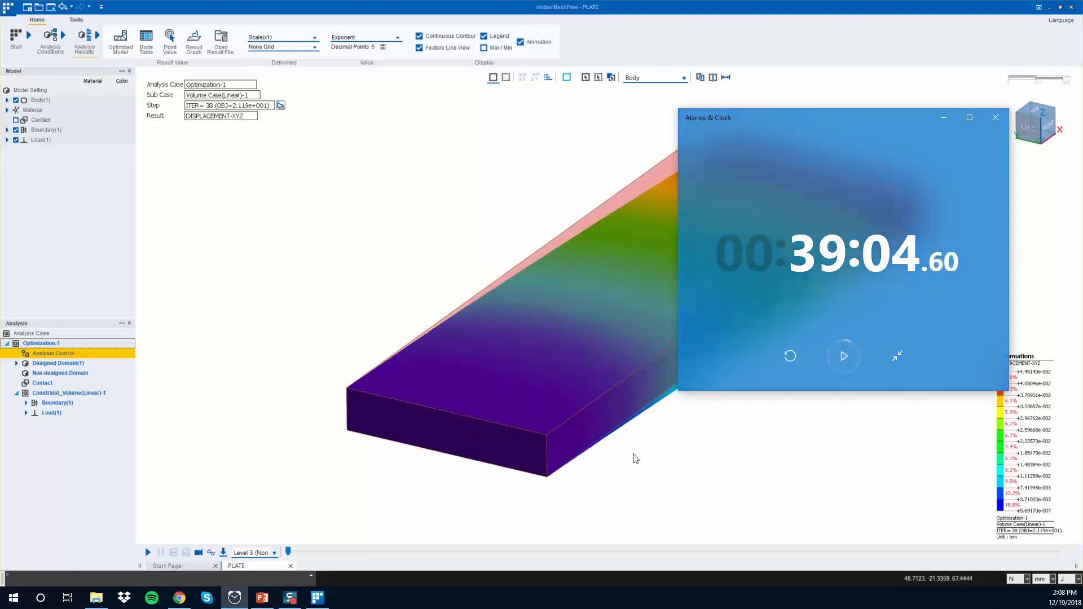
left_click(312, 576)
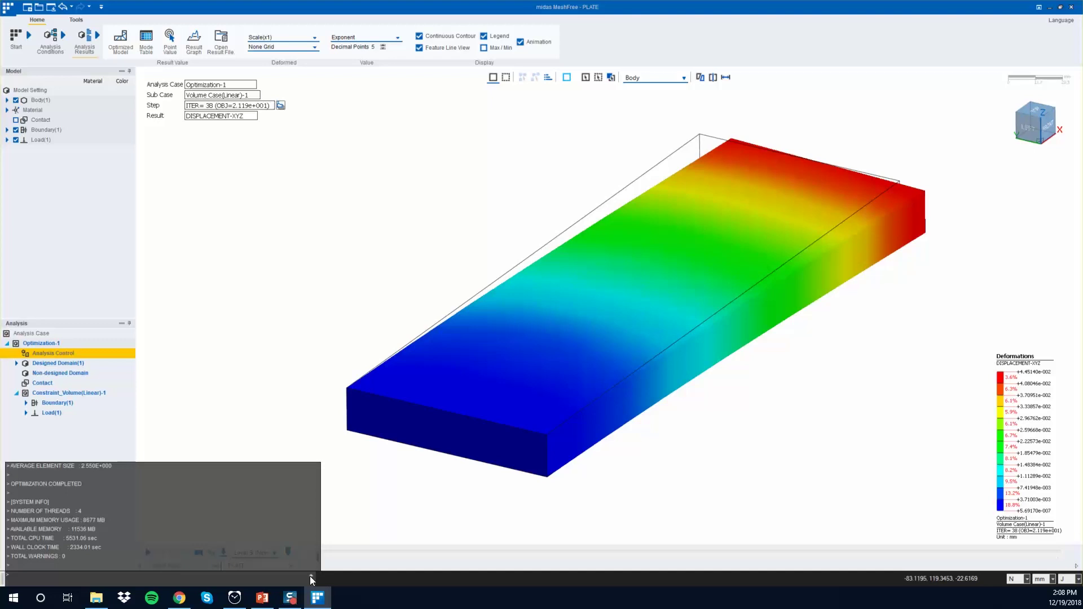
scroll(237, 483, "up", 3)
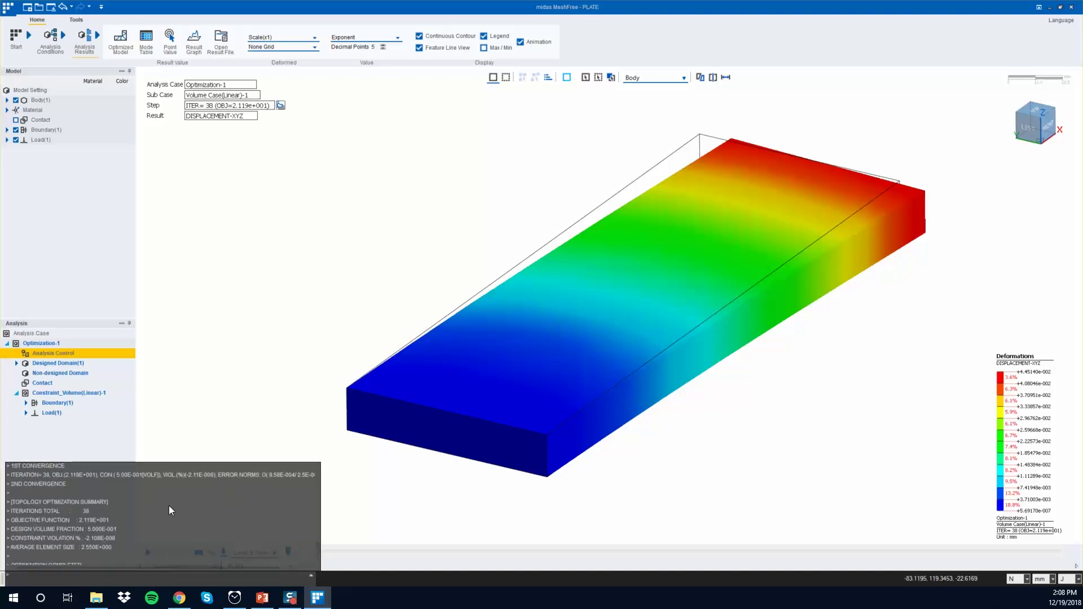
left_click(310, 577)
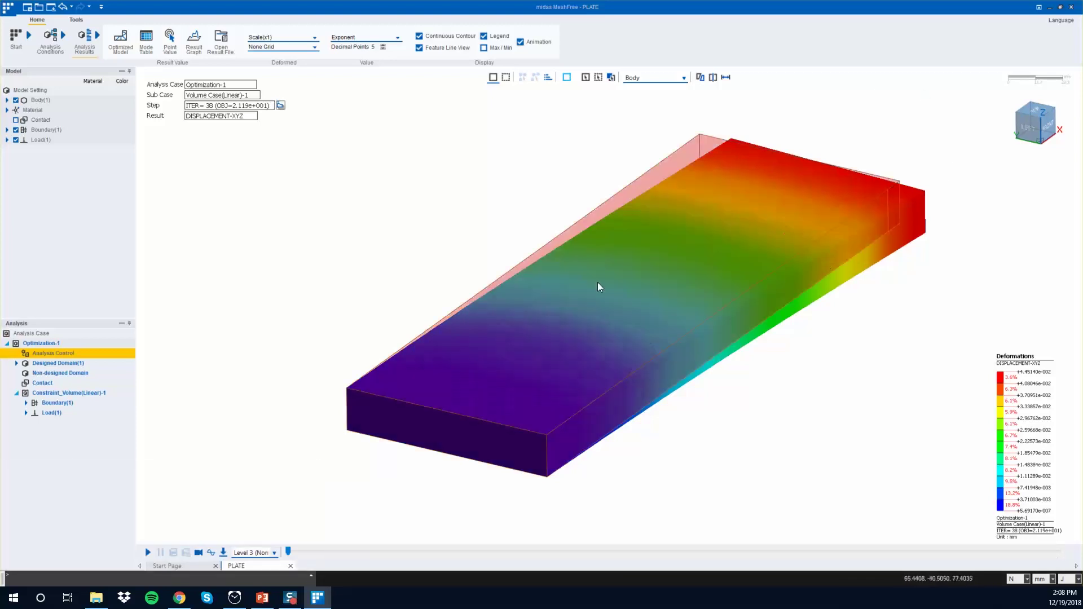
- Orbit the plate and show the TOPOLOGY_RESULT material density as a truss lattice
middle_click_drag(597, 286, 449, 270)
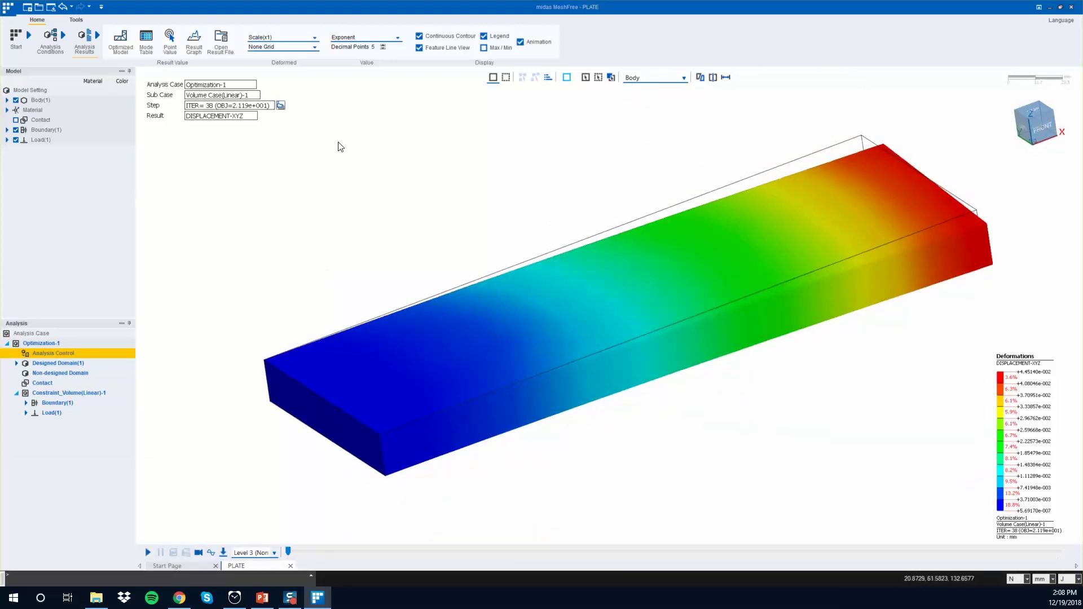
mouse_move(529, 238)
middle_mouse_down()
mouse_move(584, 232)
mouse_move(554, 232)
mouse_move(619, 209)
mouse_move(538, 242)
middle_mouse_up()
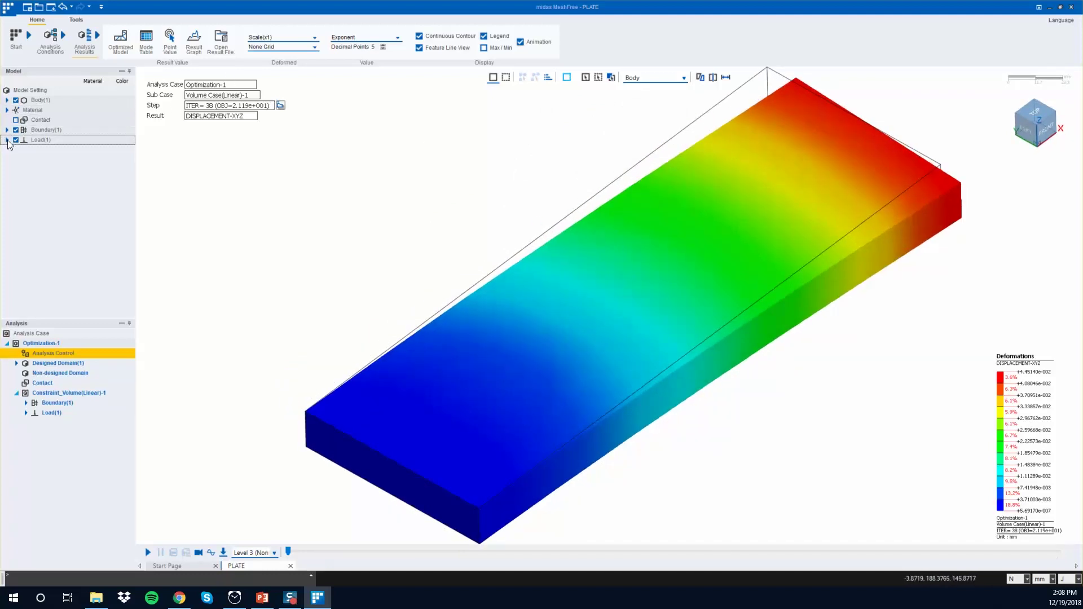
left_click(85, 40)
left_click(135, 85)
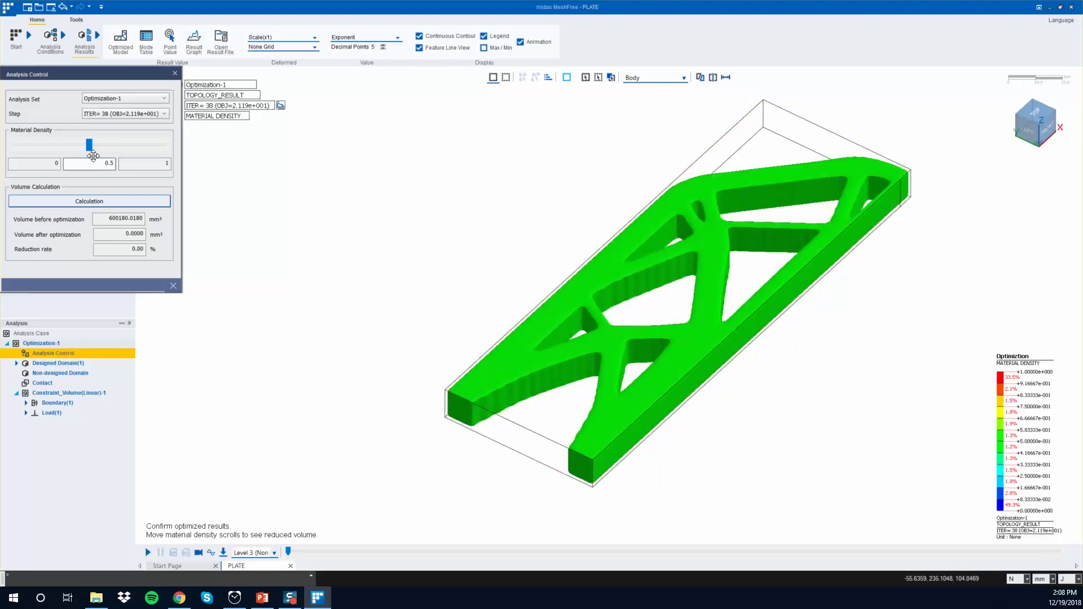
- Set the density threshold to 0.54 and calculate the 59.34% volume reduction
left_click_drag(89, 145, 125, 151)
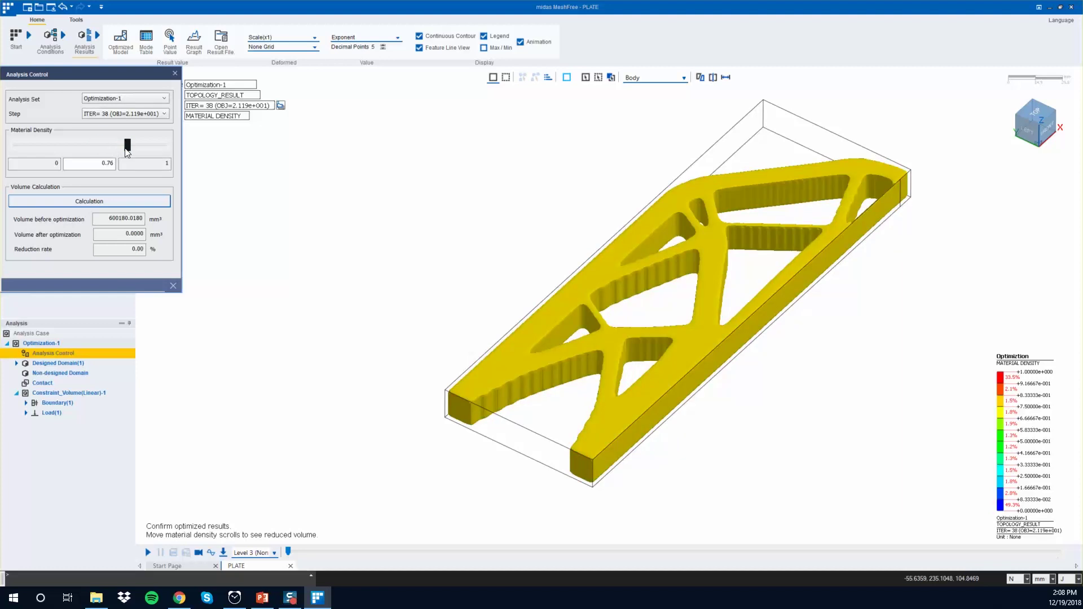
left_click(96, 151)
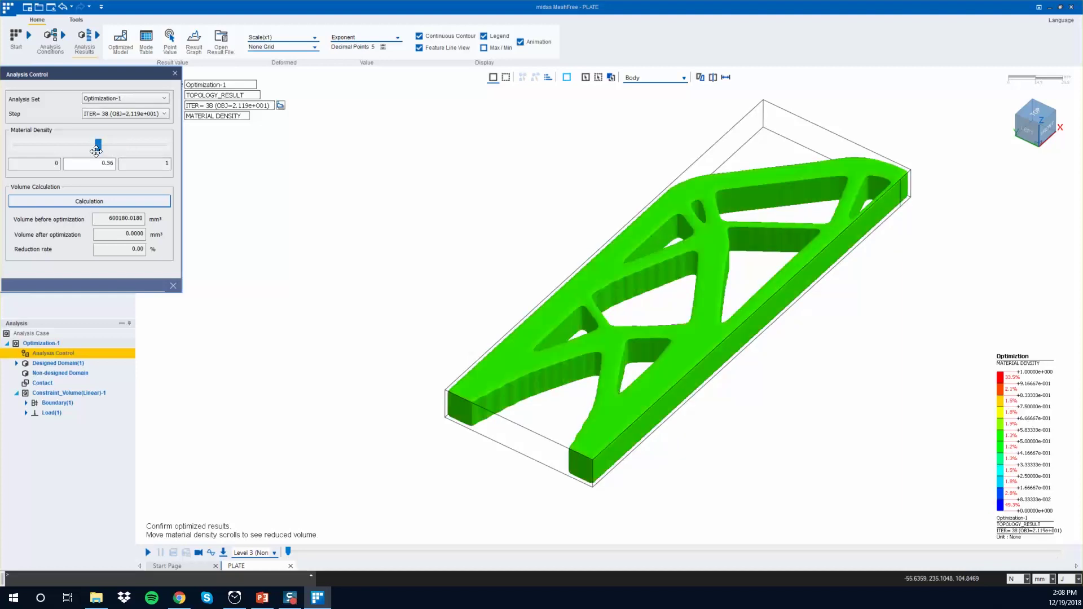
left_click_drag(96, 151, 83, 158)
left_click(62, 155)
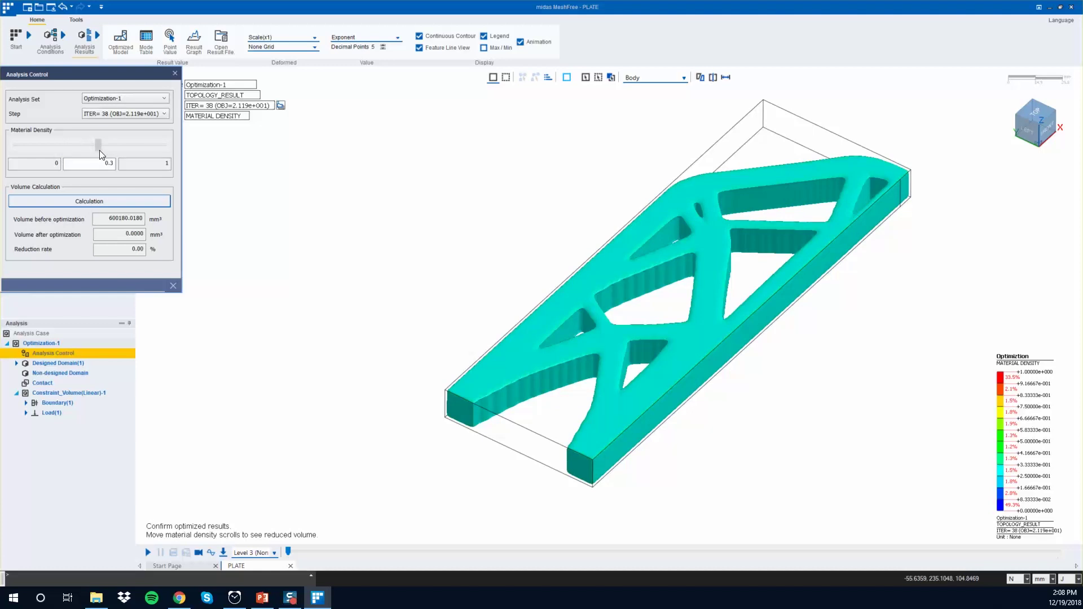
left_click(99, 151)
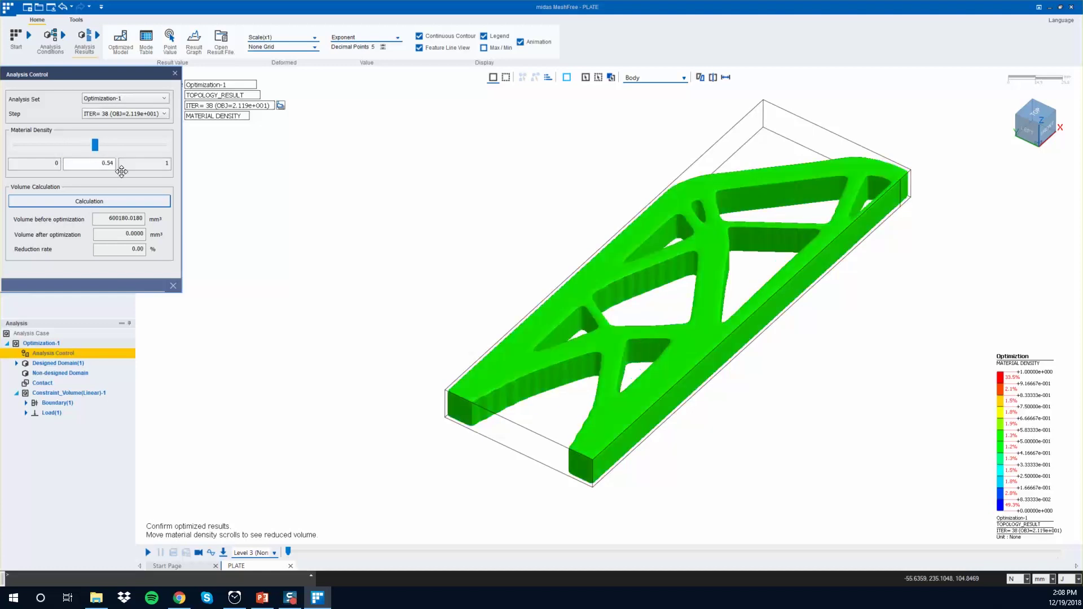
left_click(145, 203)
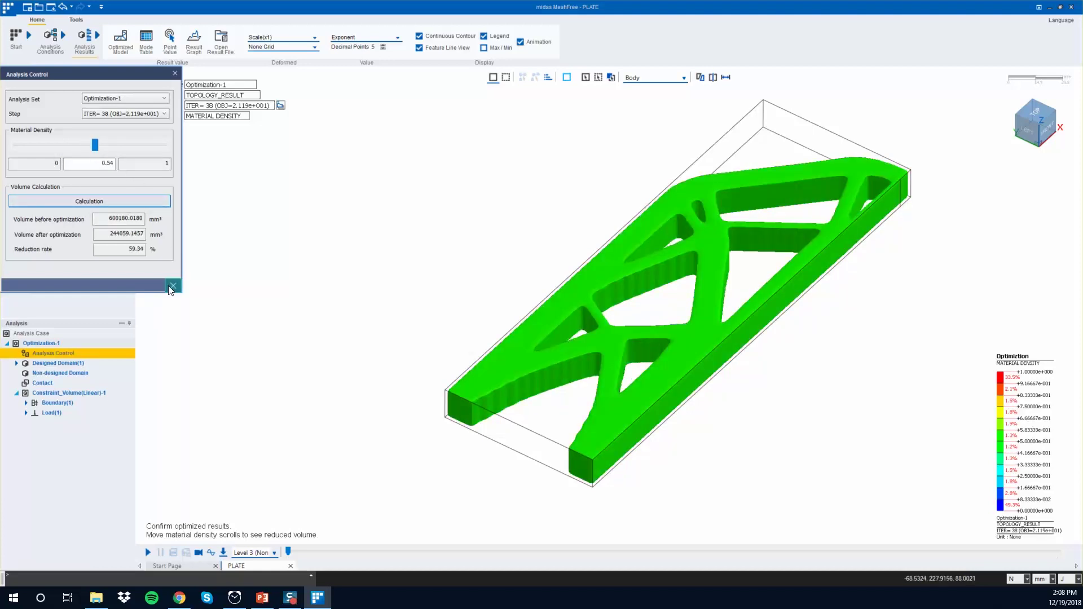
mouse_move(483, 256)
middle_mouse_down()
mouse_move(541, 285)
mouse_move(549, 312)
mouse_move(520, 279)
middle_mouse_up()
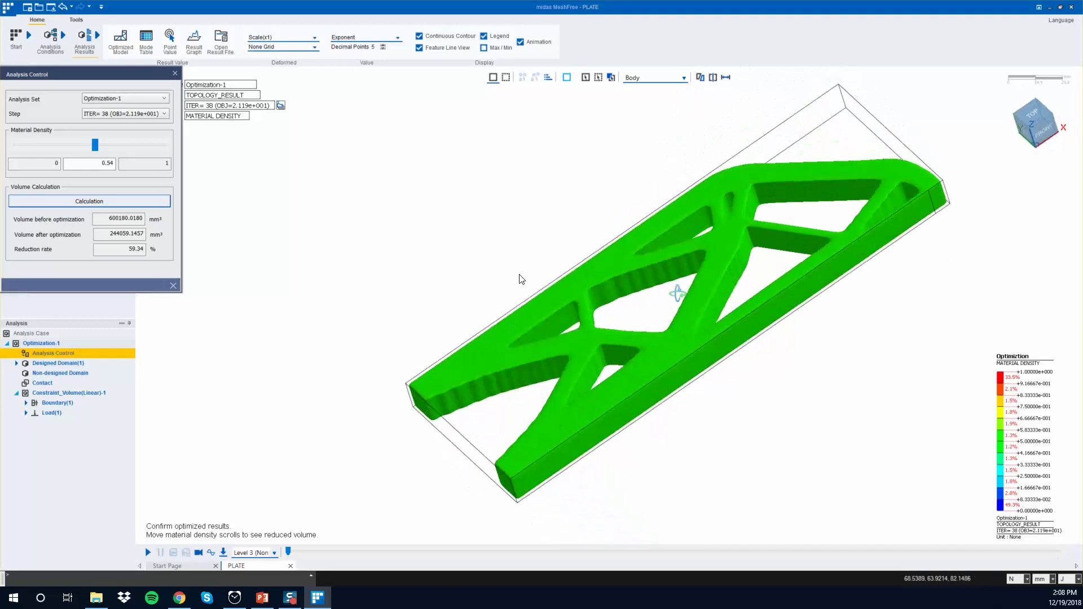
left_click(177, 280)
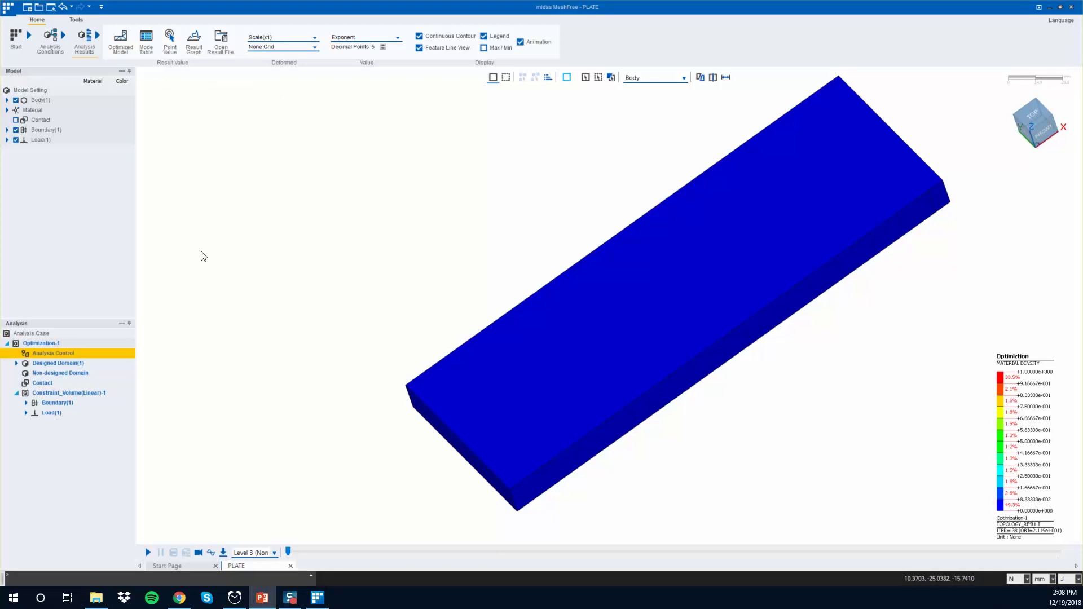
- Begin defining a second Topology Optimization analysis case, Optimization-2
left_click(52, 41)
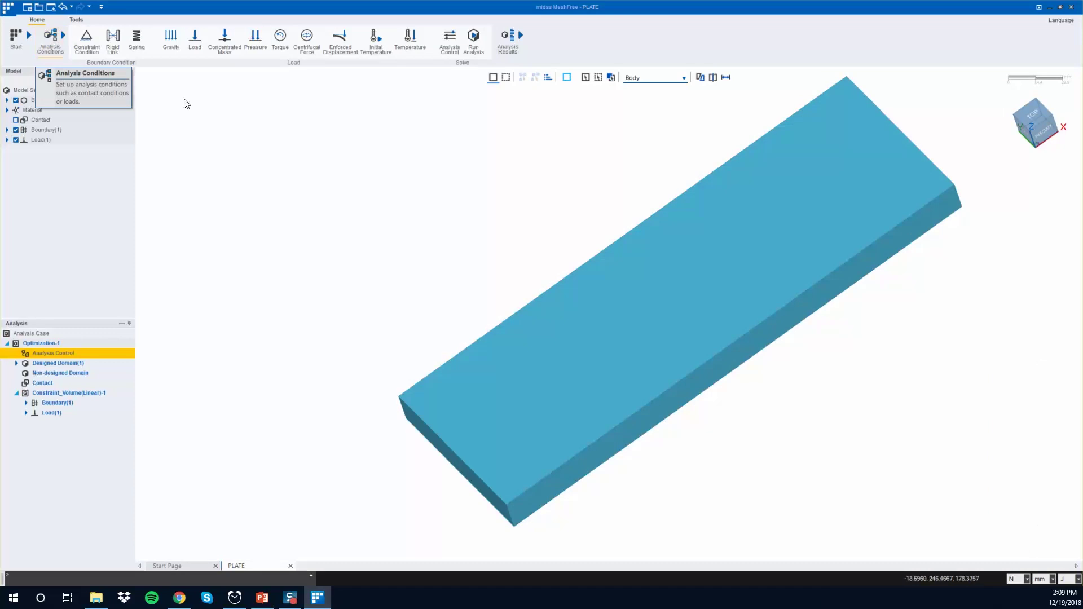
left_click(51, 43)
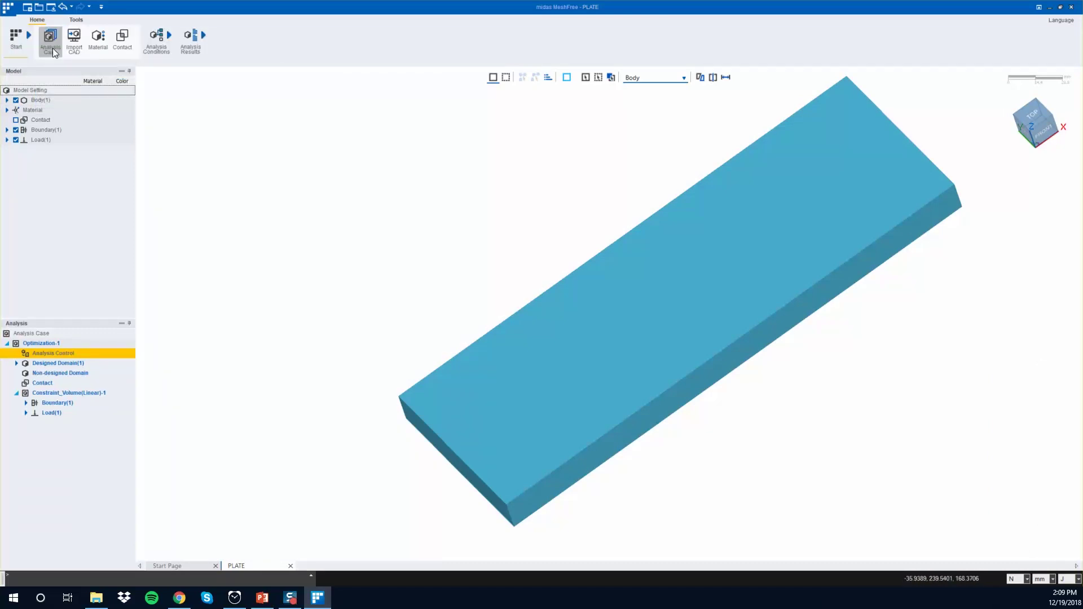
left_click(53, 48)
- Create Optimization-2 as a new topology optimization analysis case
left_click(276, 218)
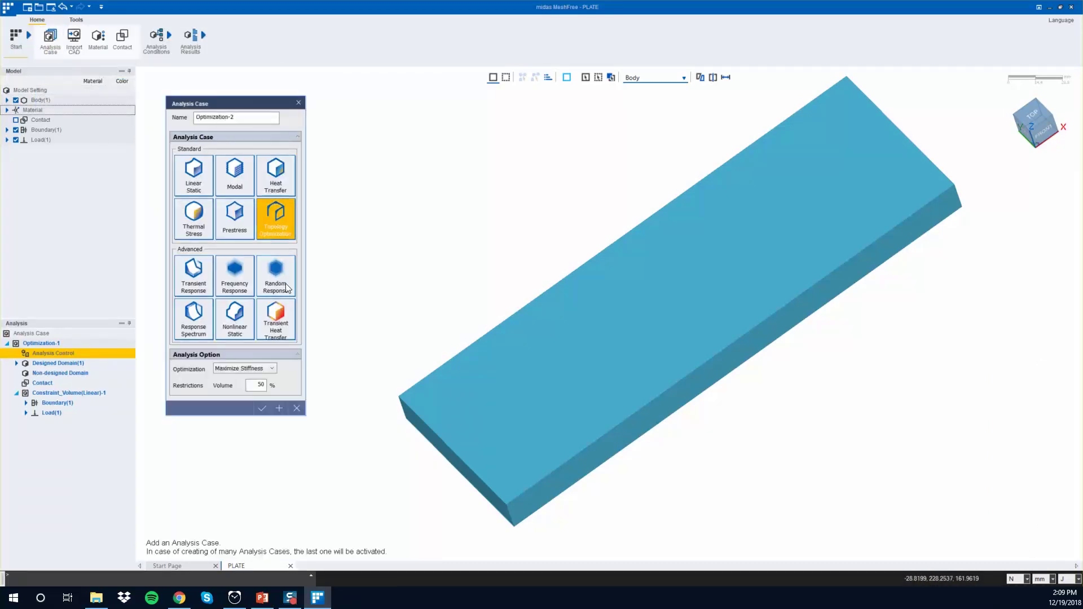
left_click(262, 408)
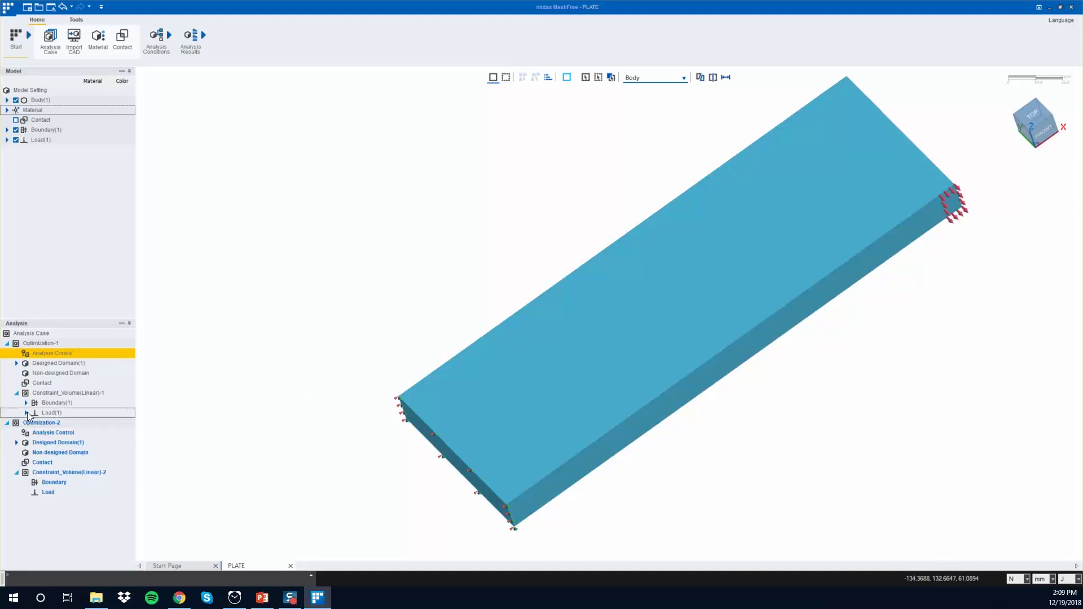
left_click(46, 424)
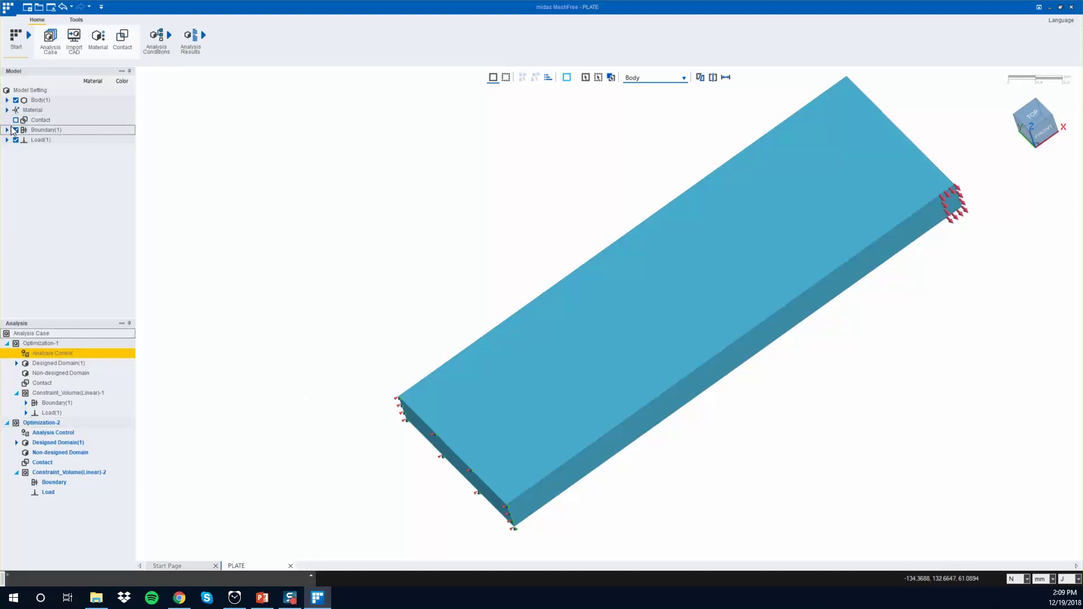
- Assign Boundary-1 and Force-1 to Optimization-2's Boundary and Load
double_click(26, 130)
left_click_drag(50, 139, 63, 483)
left_click(7, 150)
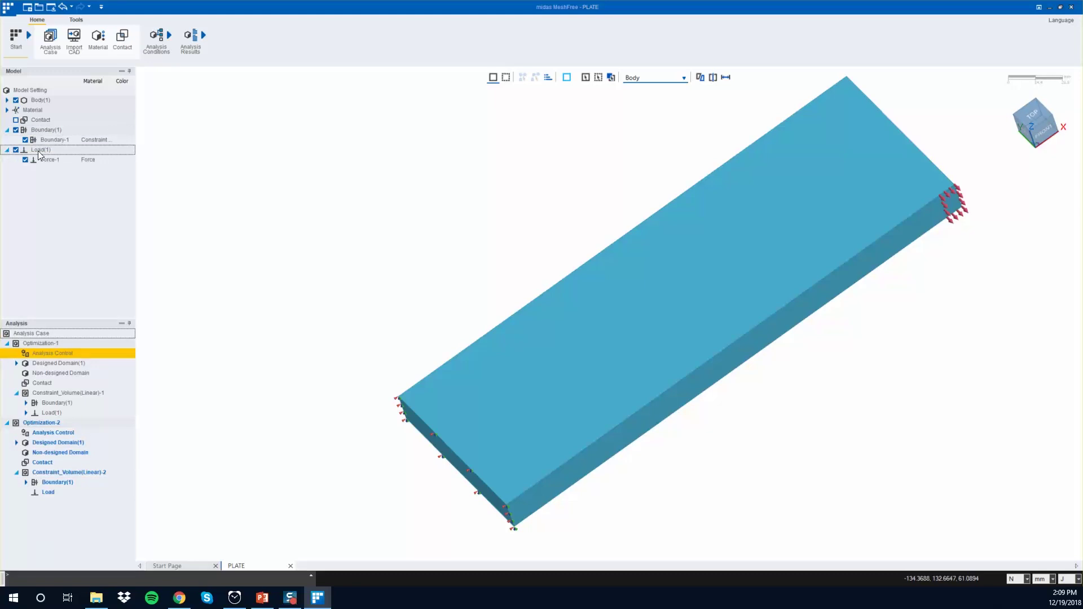
left_click_drag(48, 159, 49, 493)
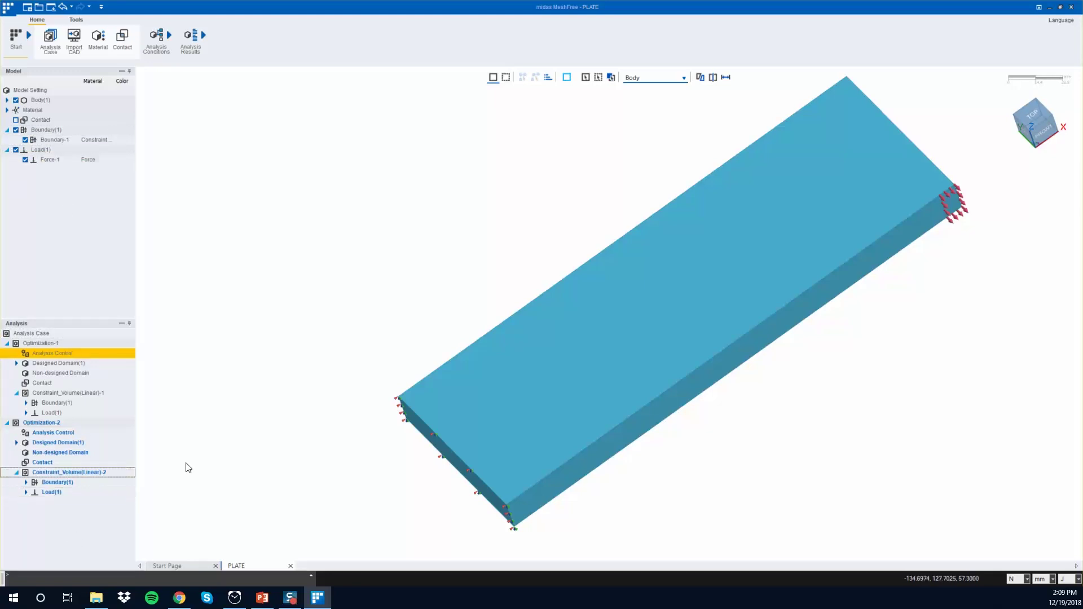
left_click(39, 342)
- Give Optimization-2 a Thru All molding direction along Z
left_click(46, 434)
double_click(39, 433)
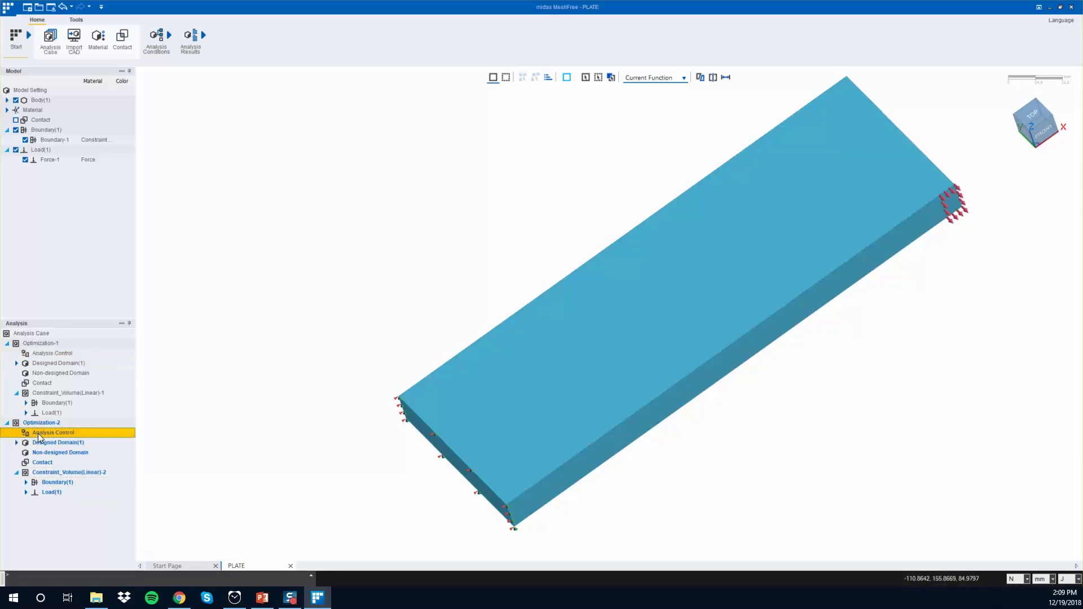
left_click(285, 189)
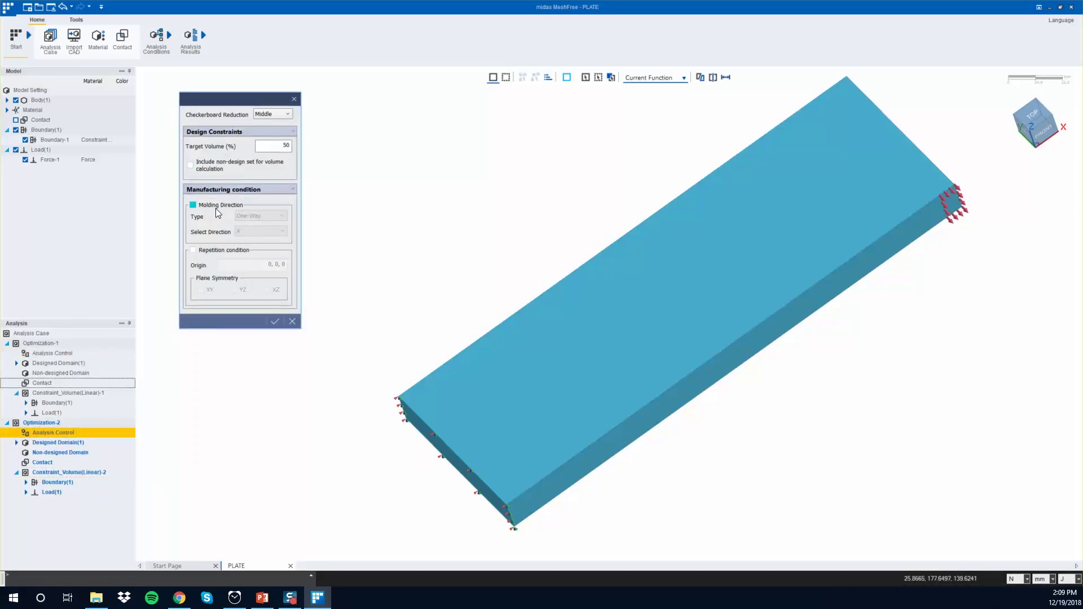
left_click(216, 207)
left_click(243, 215)
left_click(249, 242)
left_click(248, 232)
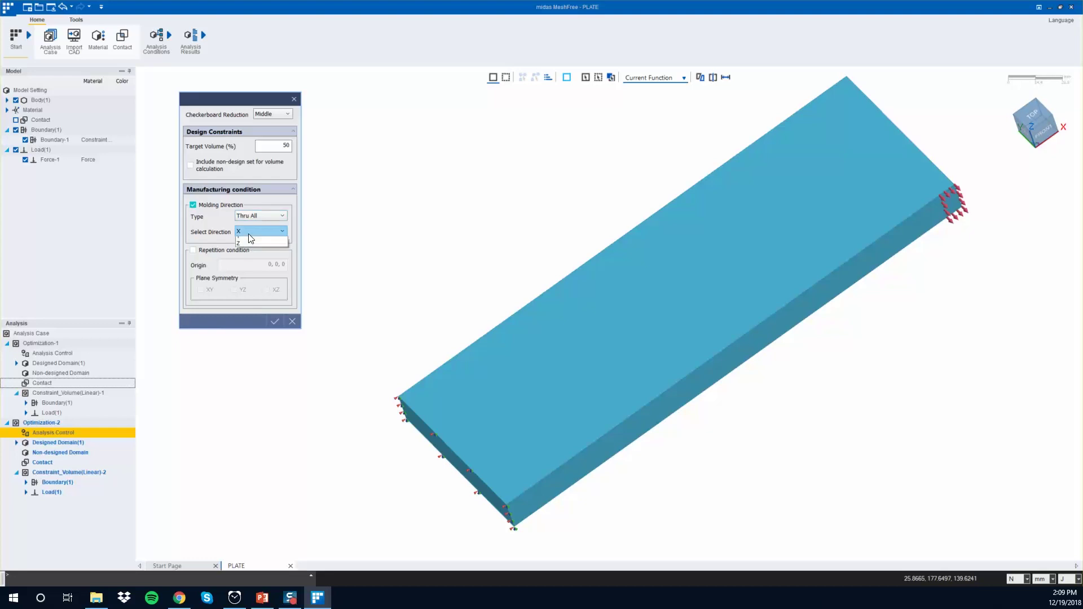
left_click(246, 243)
- Enable the repetition condition with XZ plane symmetry about origin 0, 50, 20
left_click(215, 254)
left_click(275, 264)
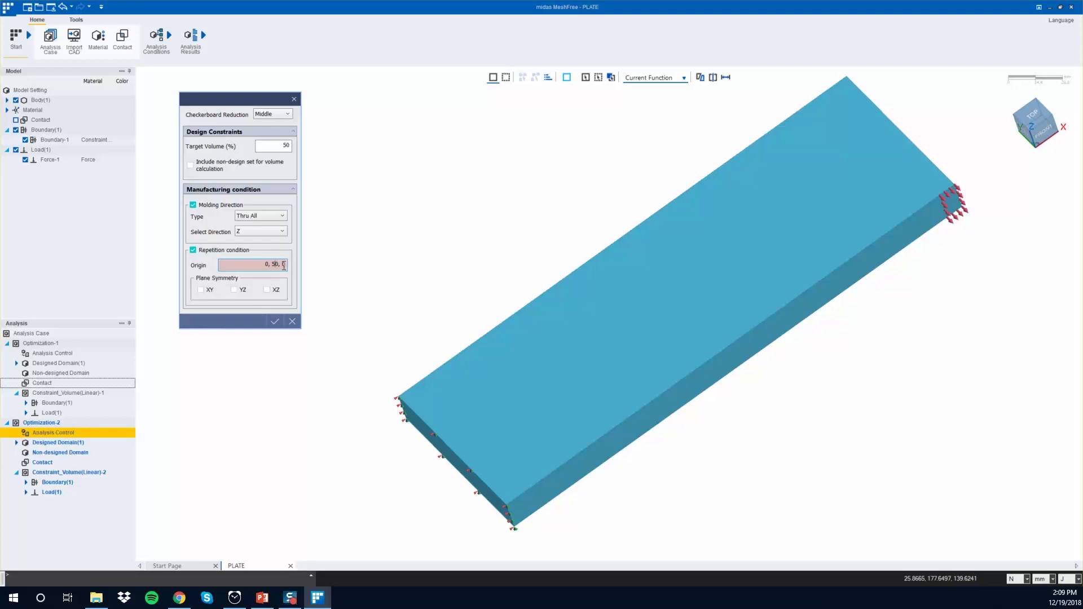
left_click(309, 260)
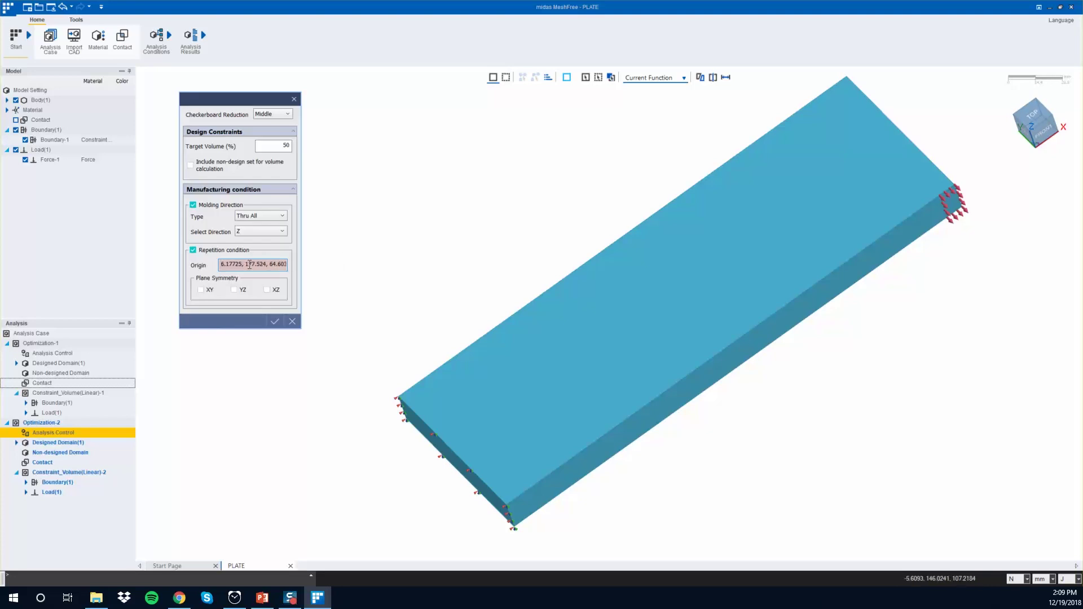
double_click(193, 251)
- Confirm the manufacturing condition settings and inspect the plate from above and isometrically
left_click(275, 321)
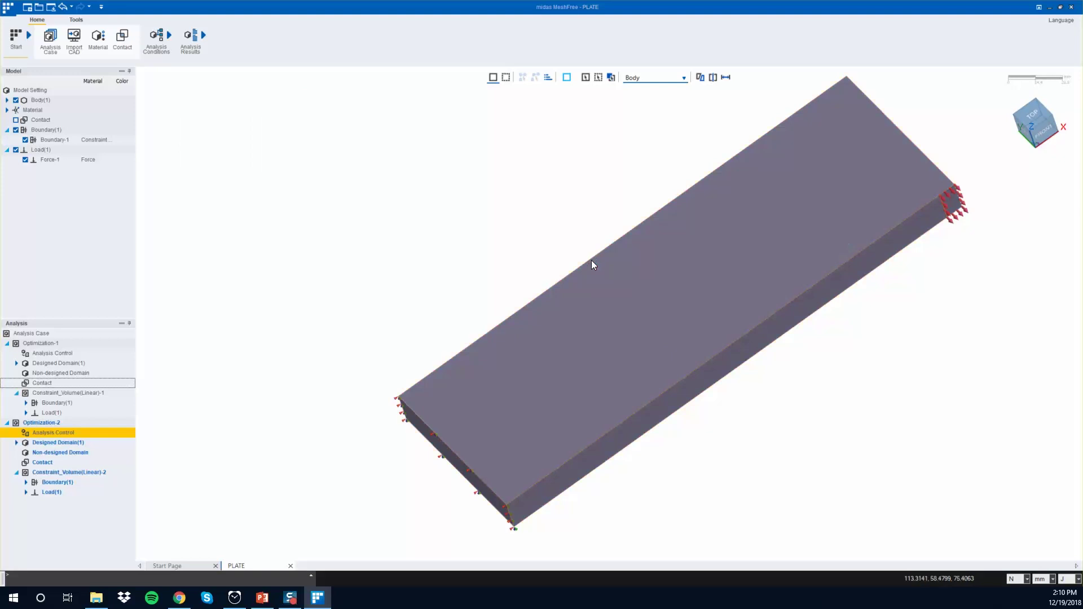
left_click(627, 333)
middle_click_drag(627, 334, 822, 225)
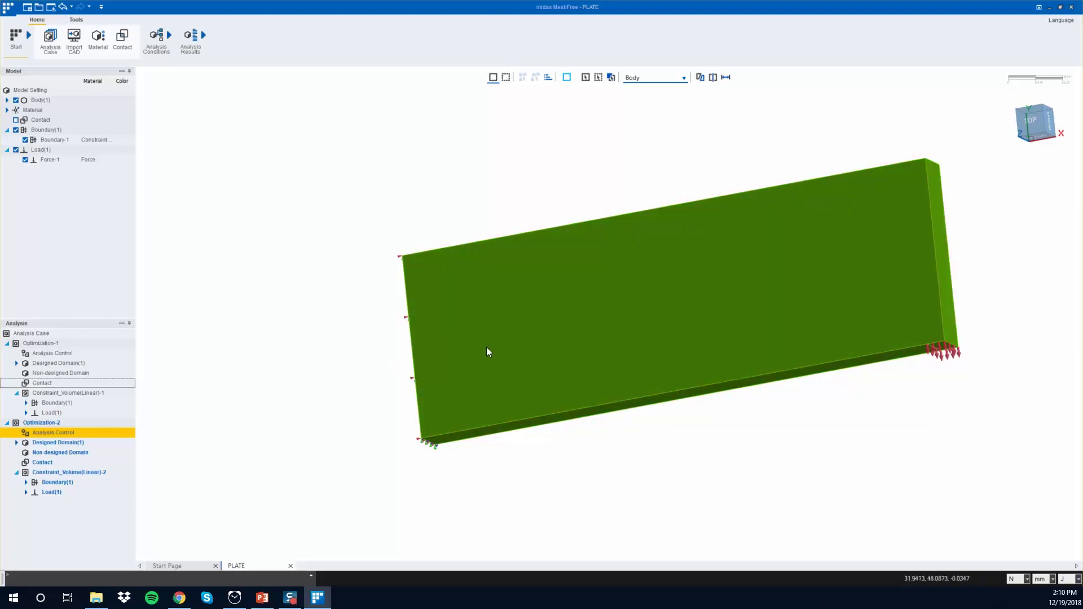
middle_click_drag(486, 347, 732, 333)
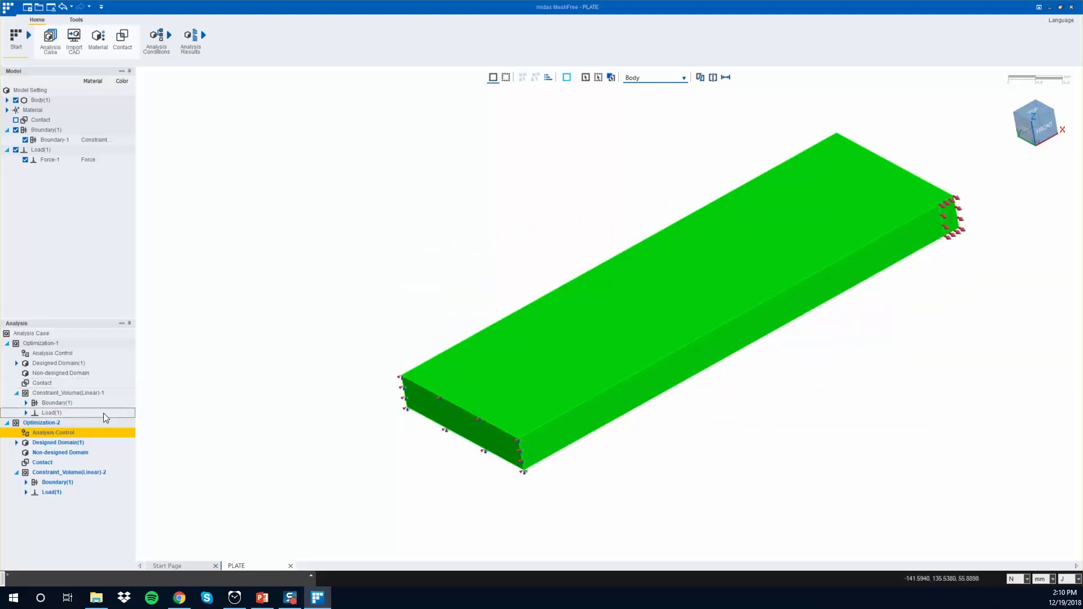
- Review Optimization-2's manufacturing conditions in its Analysis Control settings
double_click(49, 433)
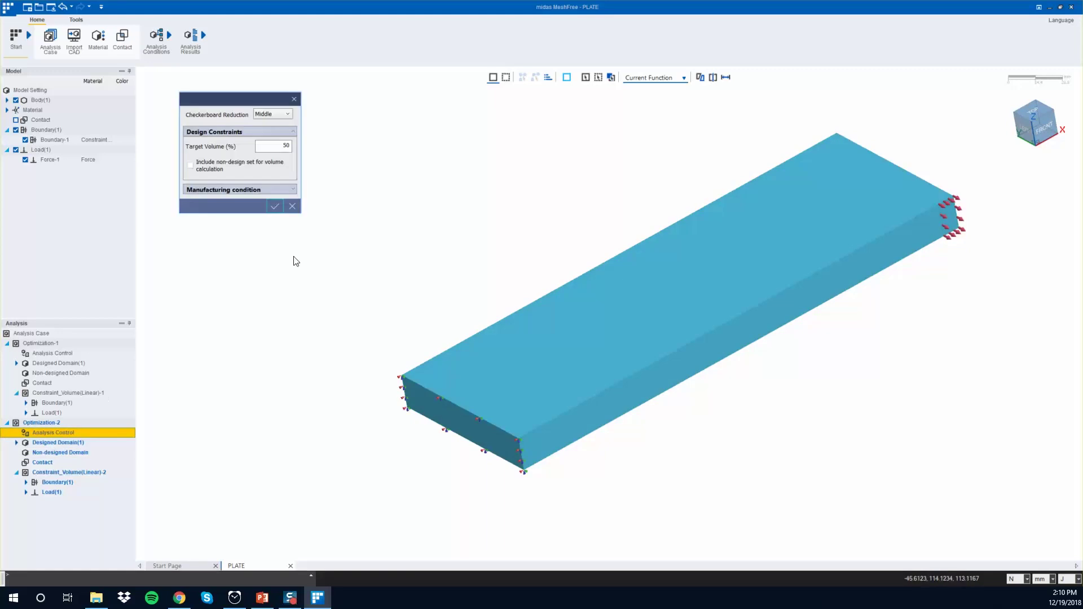
left_click(258, 190)
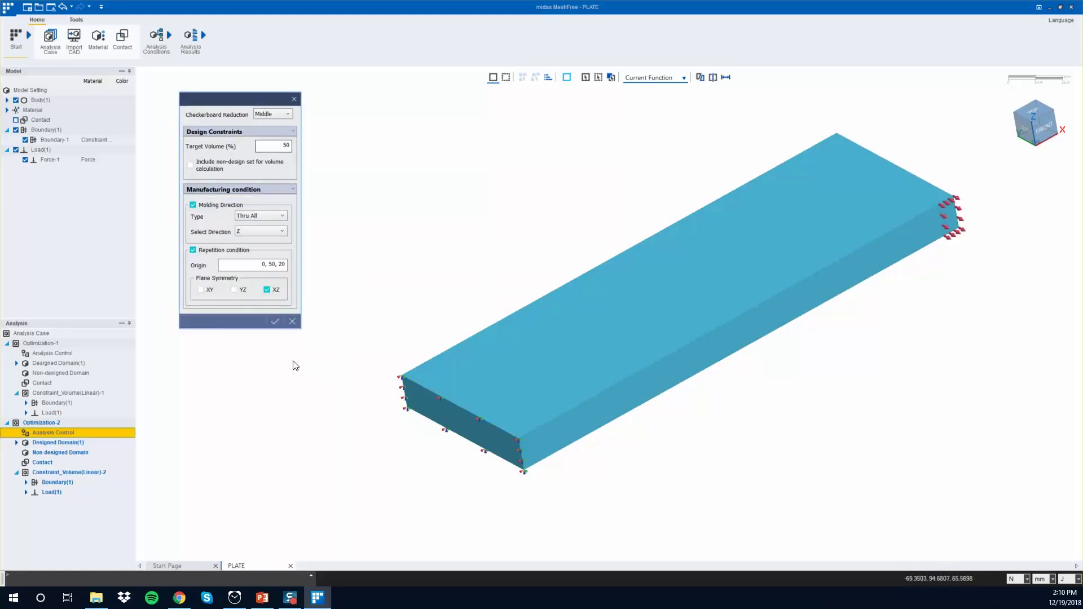
left_click(279, 319)
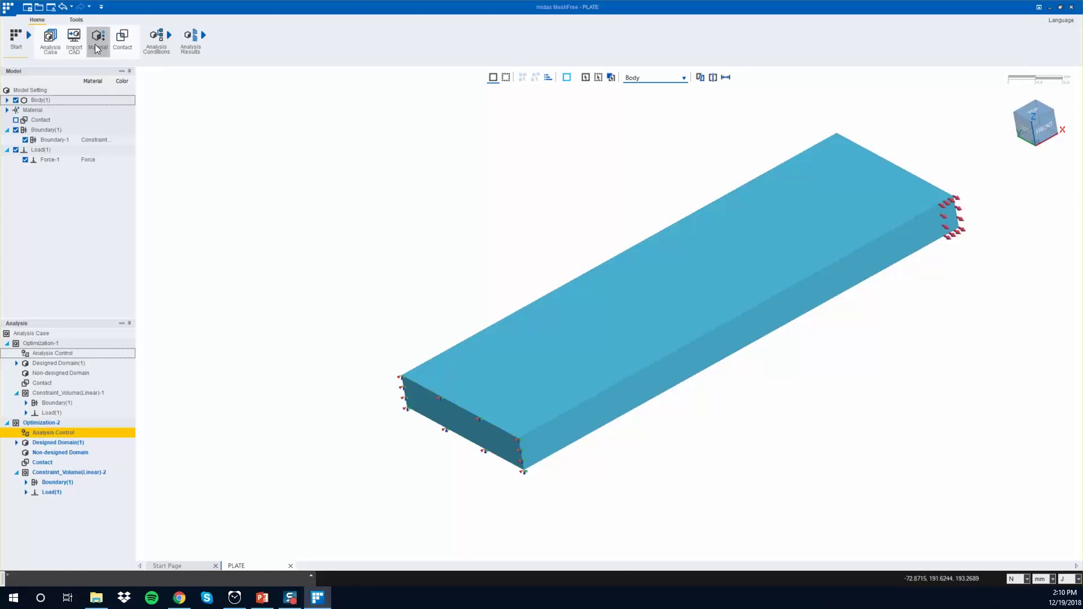
- Run the solver on the Optimization-2 case only
left_click(160, 34)
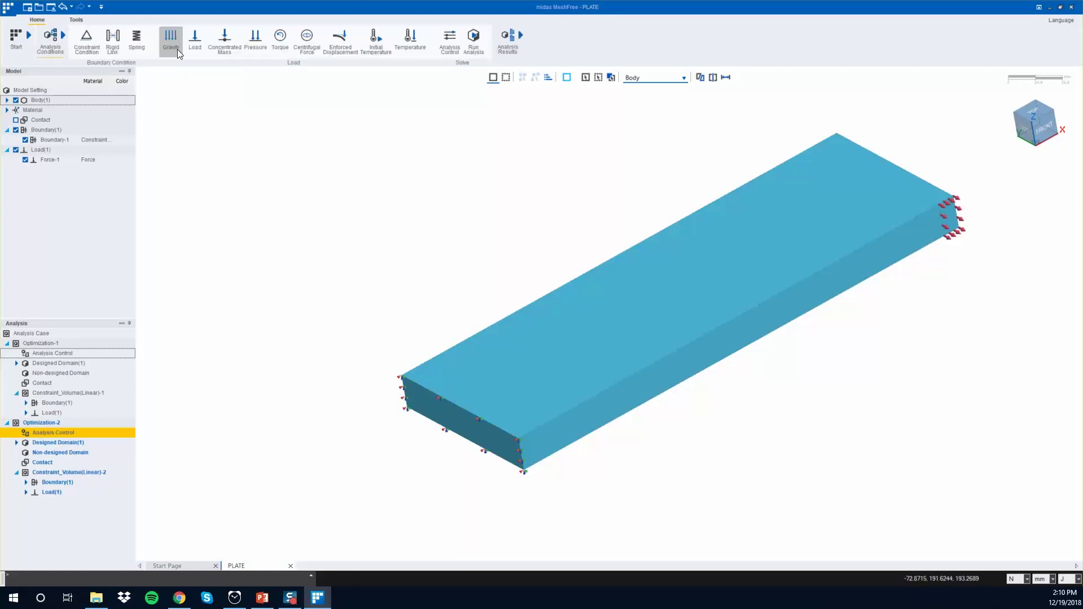
left_click(474, 40)
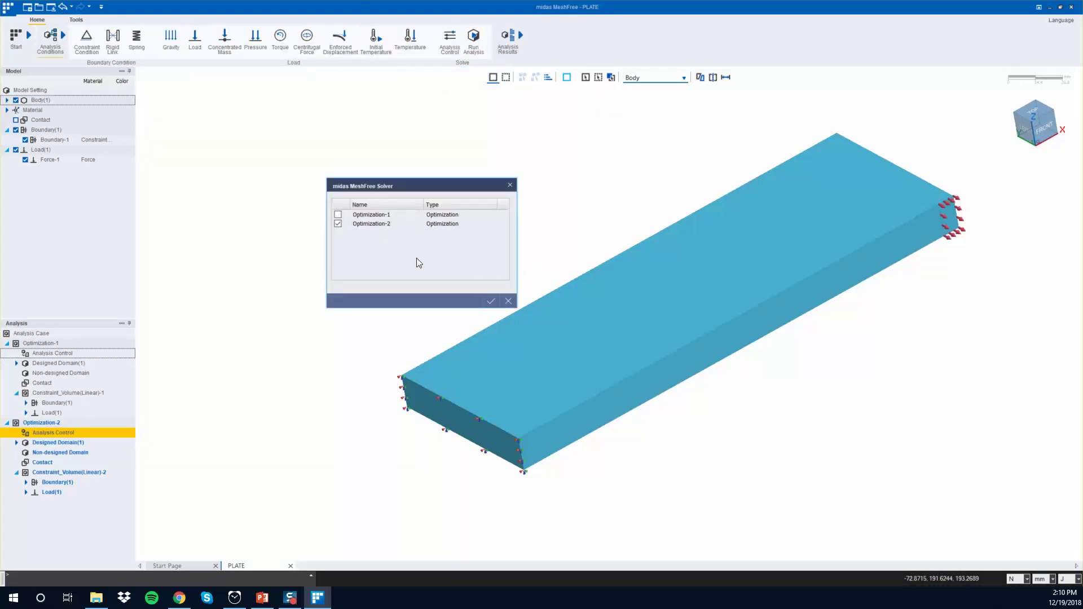
left_click(491, 301)
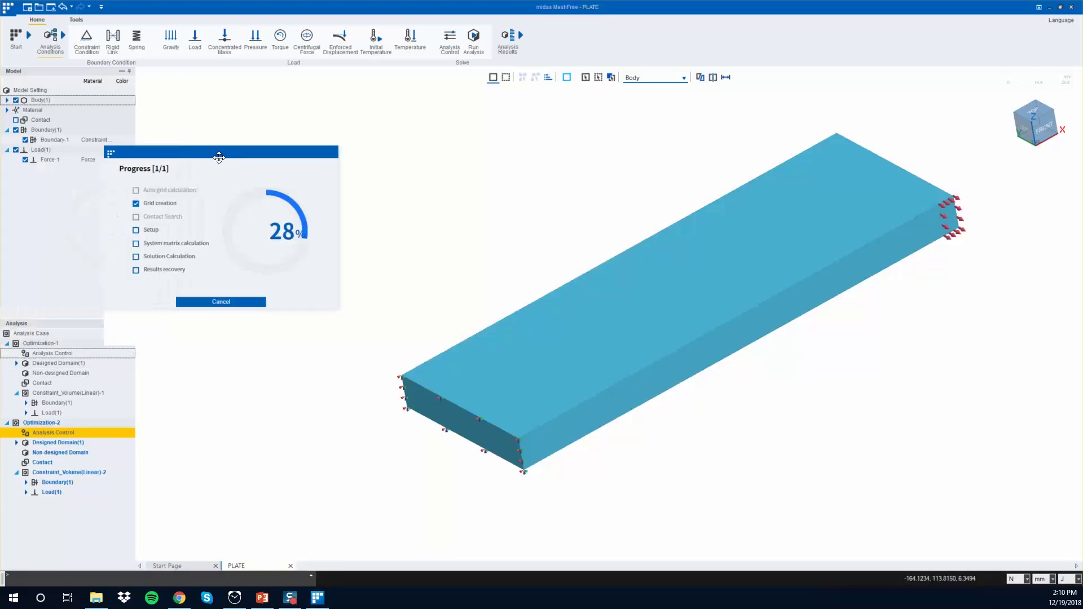
- Reset and start the stopwatch to time the solve
left_click(236, 598)
left_click(791, 357)
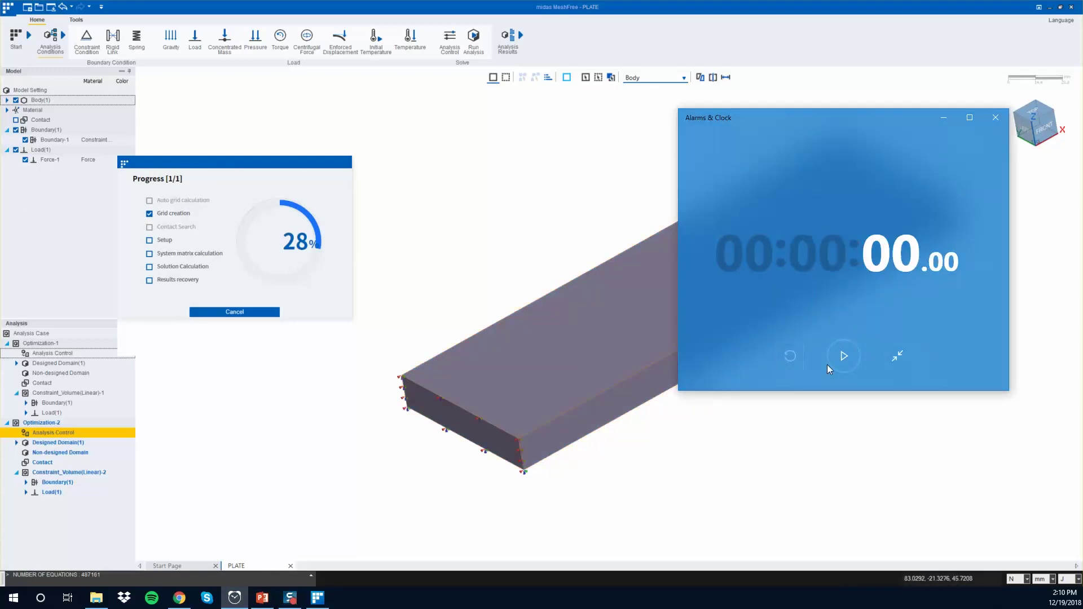
left_click(844, 356)
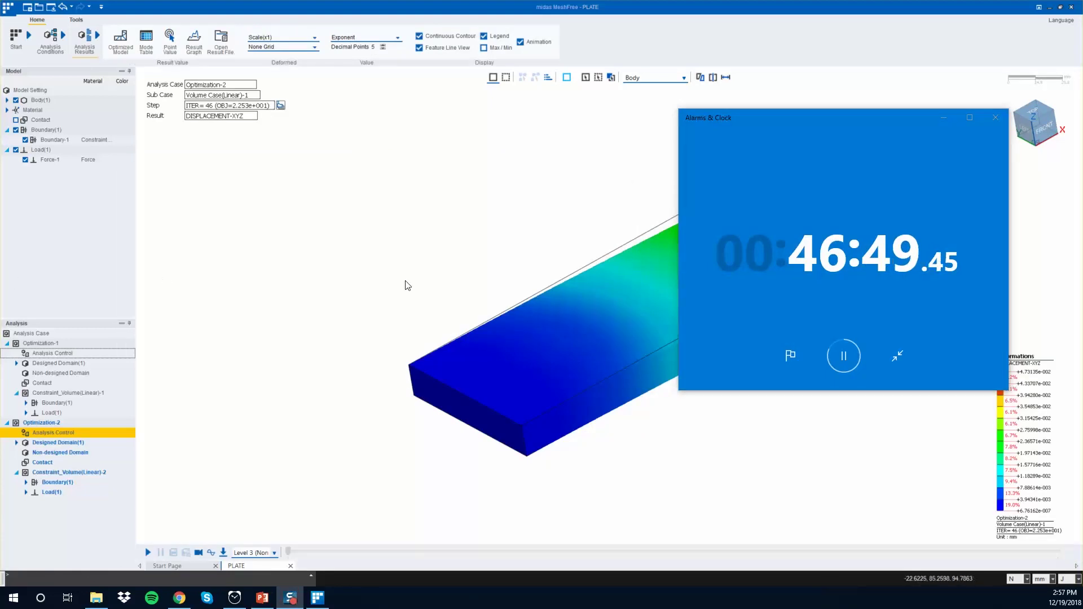
- Stop the stopwatch and review the solver output log, then hide it
left_click(845, 357)
left_click(310, 577)
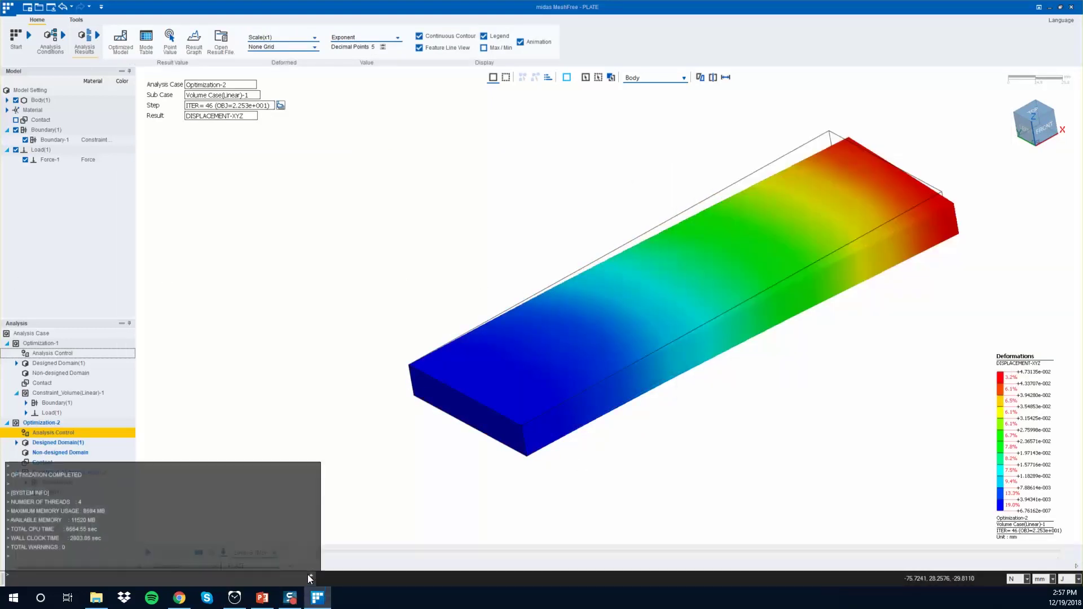
scroll(175, 494, "up", 1)
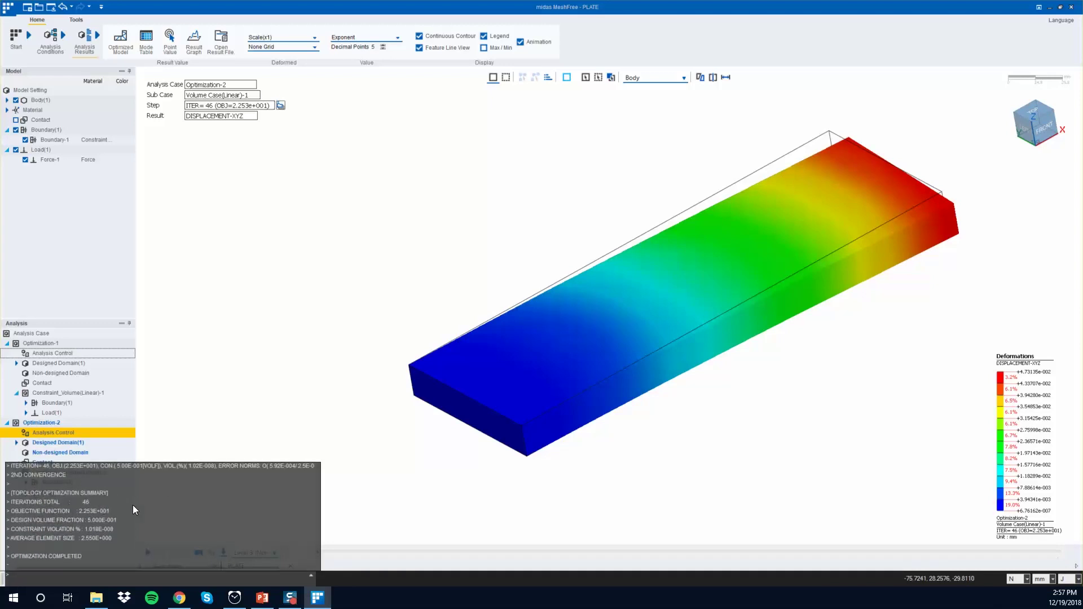
scroll(135, 503, "down", 3)
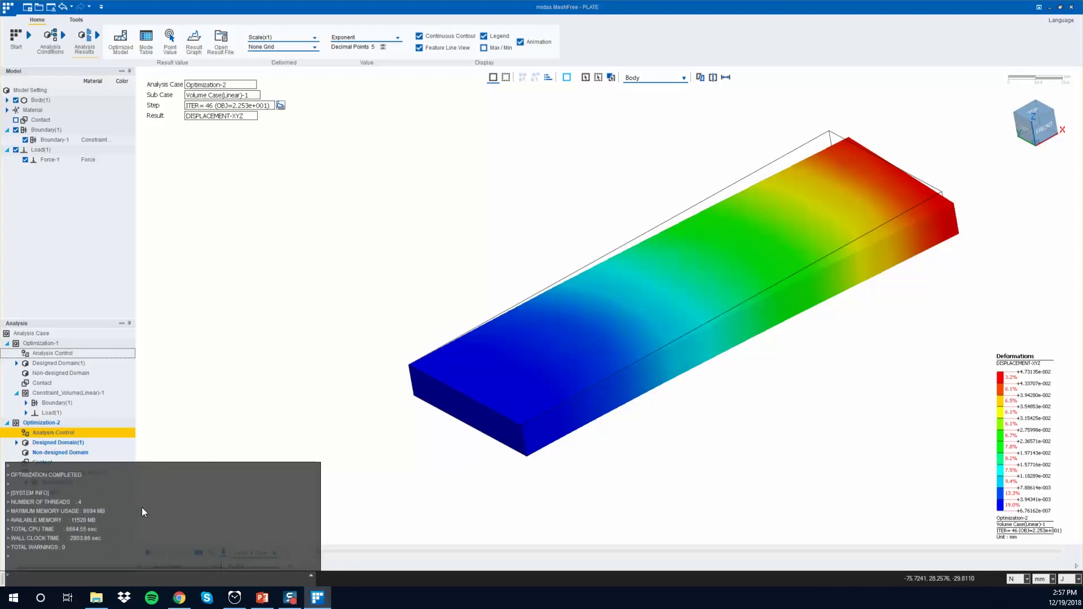
left_click(310, 576)
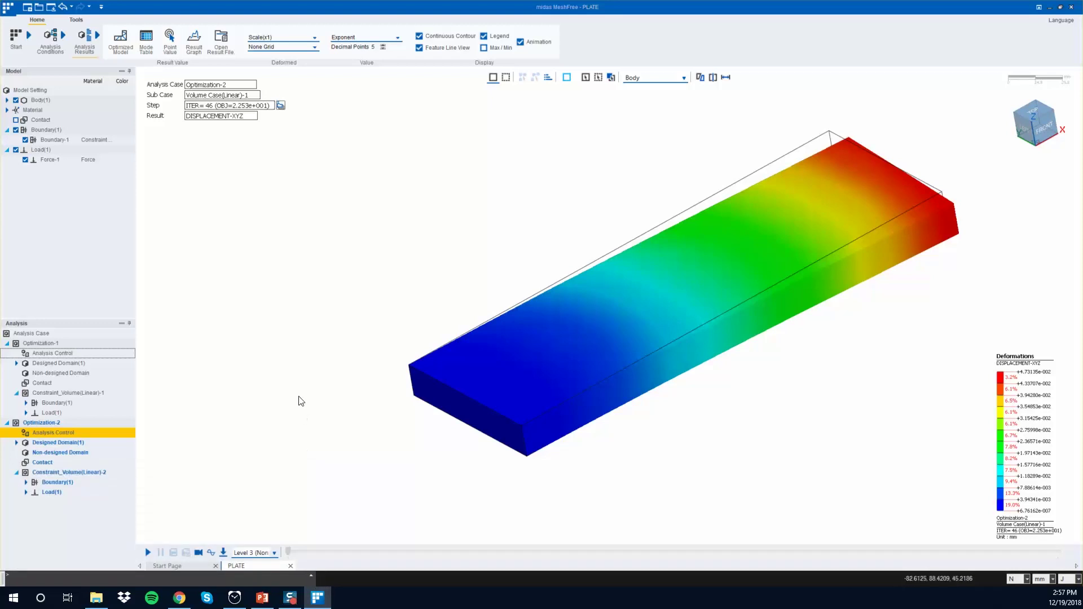
- Display the STRESS VON MISES result on the Optimization-2 plate
middle_click_drag(336, 321, 301, 283)
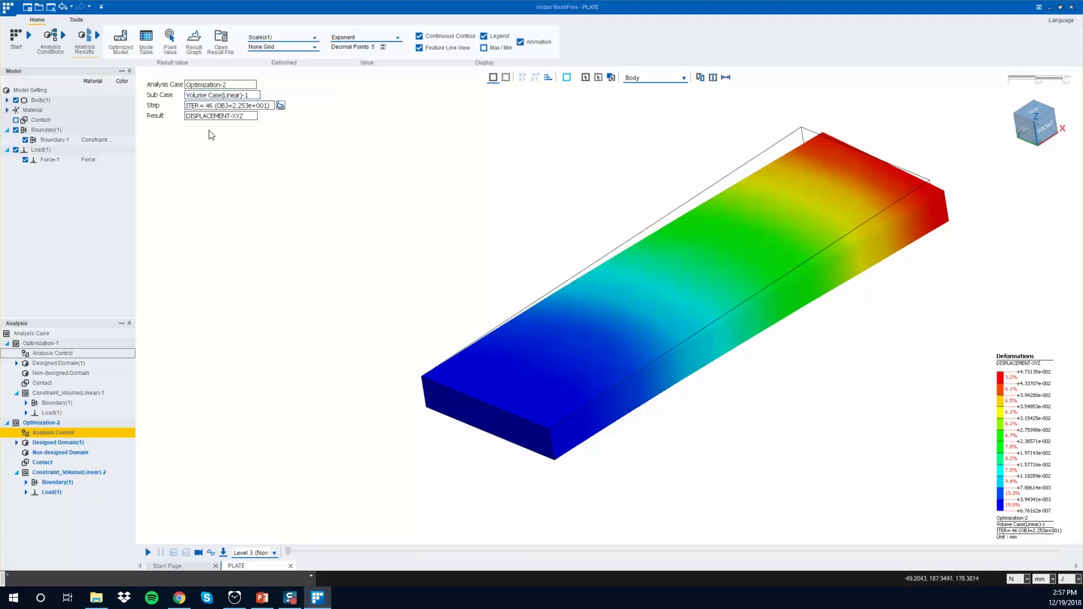
middle_click_drag(703, 225, 473, 235)
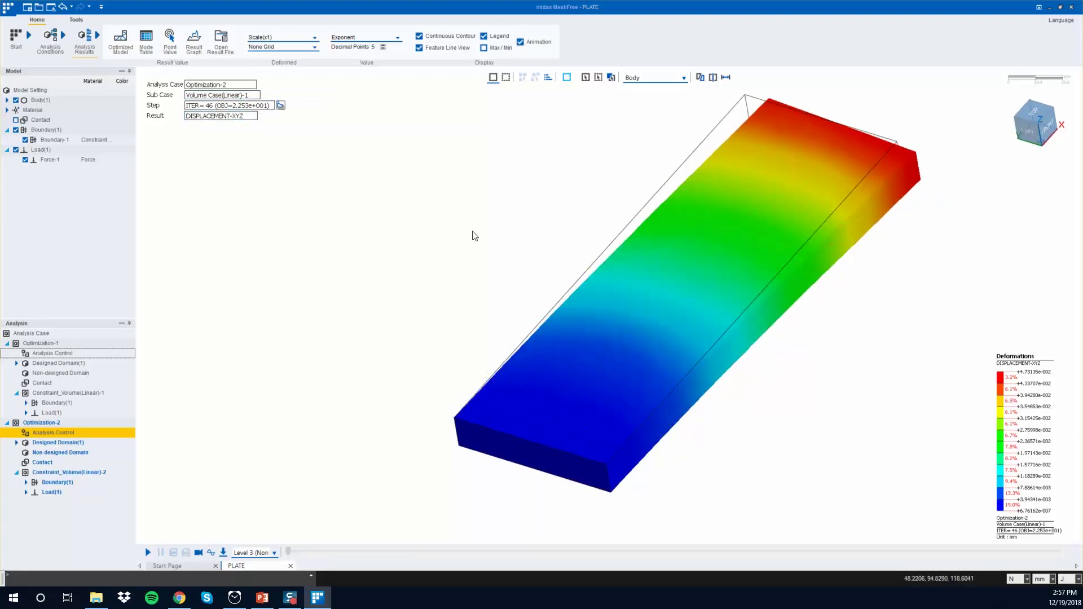
left_click(227, 119)
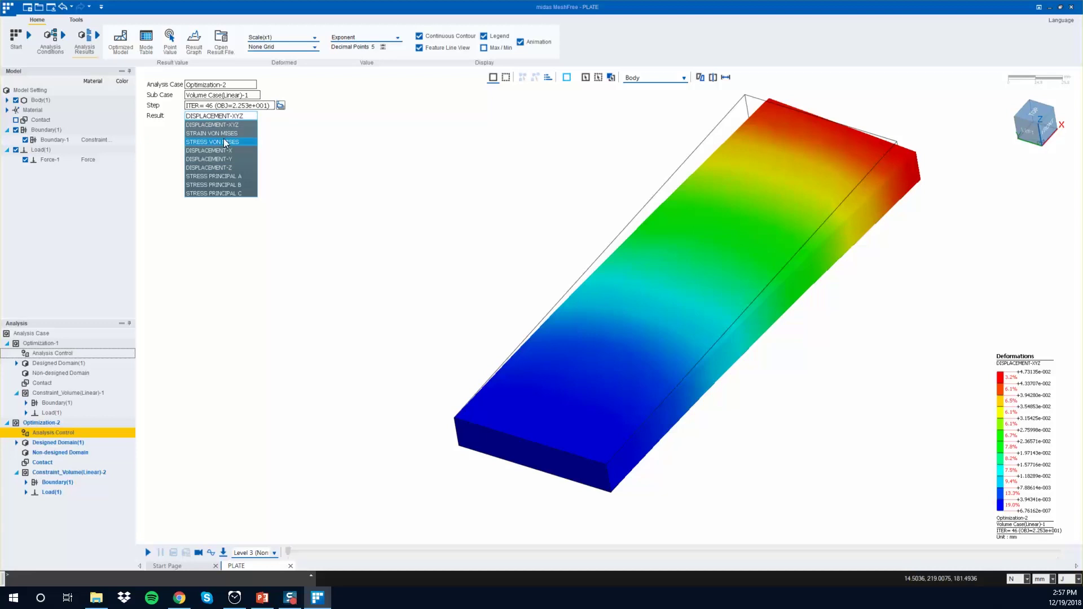
left_click(225, 142)
middle_click_drag(554, 217, 612, 225)
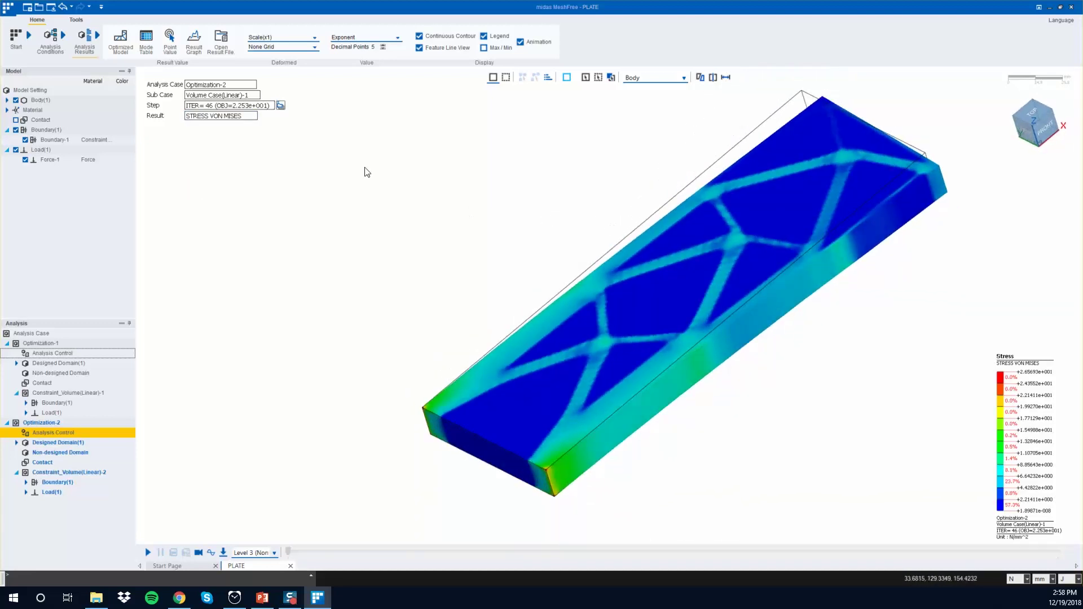
- Show the optimized-model density result for Optimization-2 and inspect the truss
left_click(122, 41)
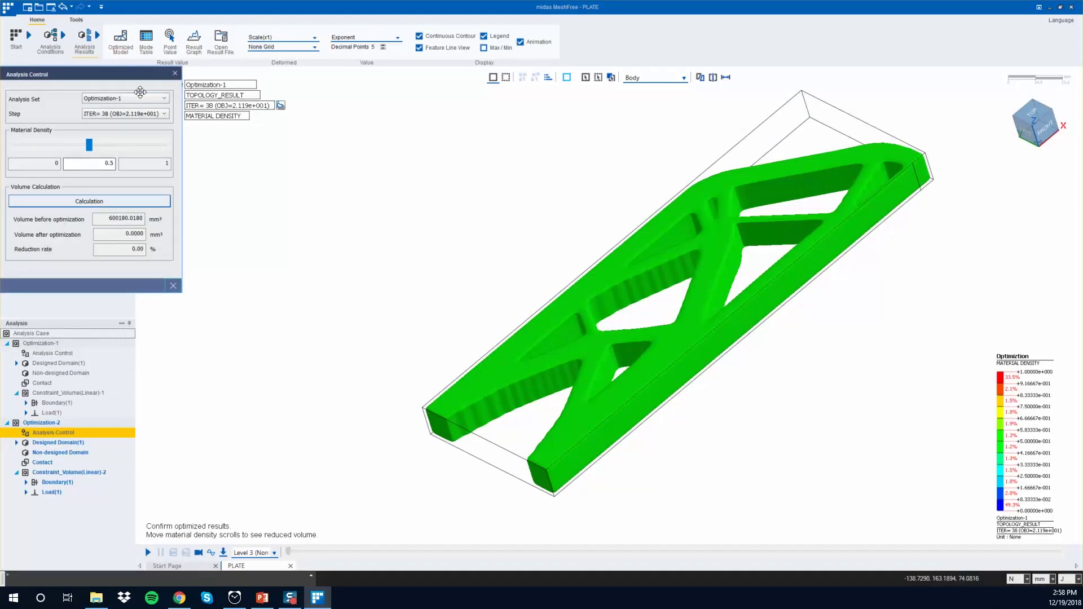
left_click(139, 99)
left_click(127, 113)
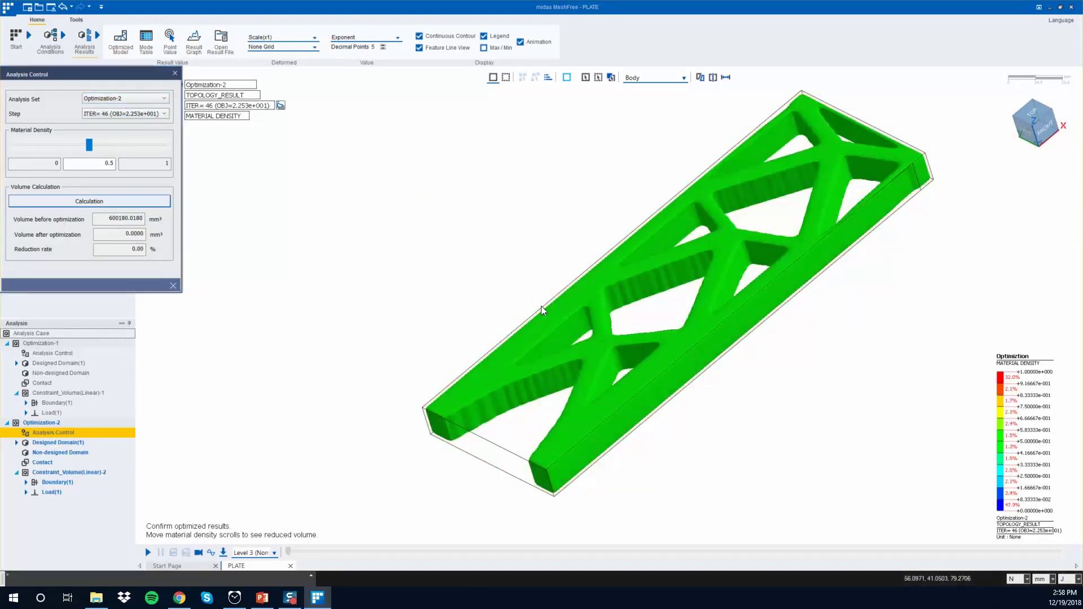
middle_click_drag(540, 306, 852, 145)
scroll(685, 150, "up", 3)
scroll(686, 185, "down", 2)
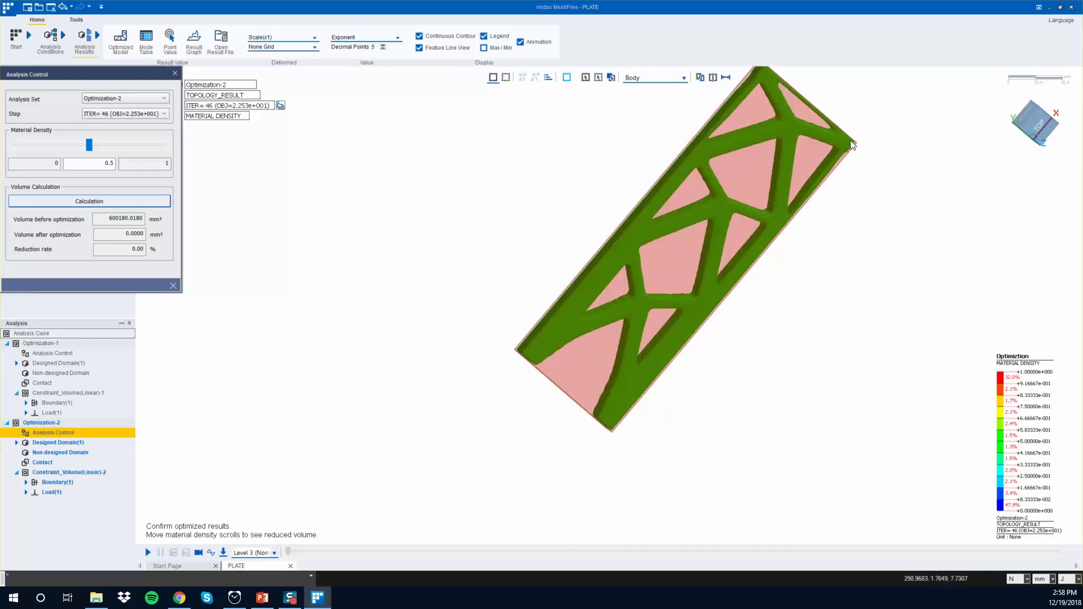
scroll(852, 145, "up", 5)
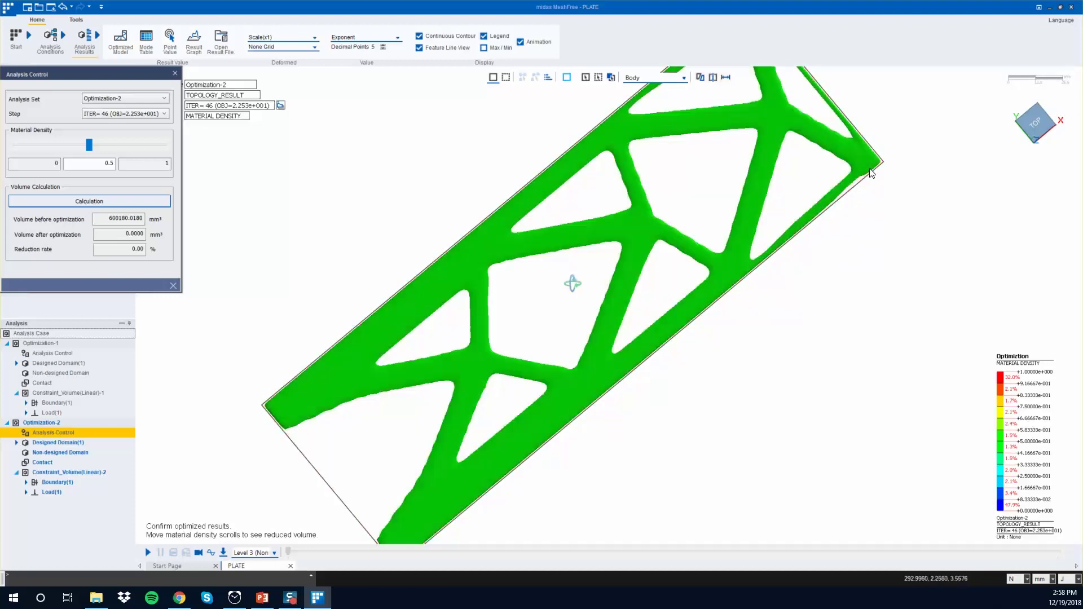
scroll(872, 173, "down", 2)
middle_click_drag(872, 173, 760, 140)
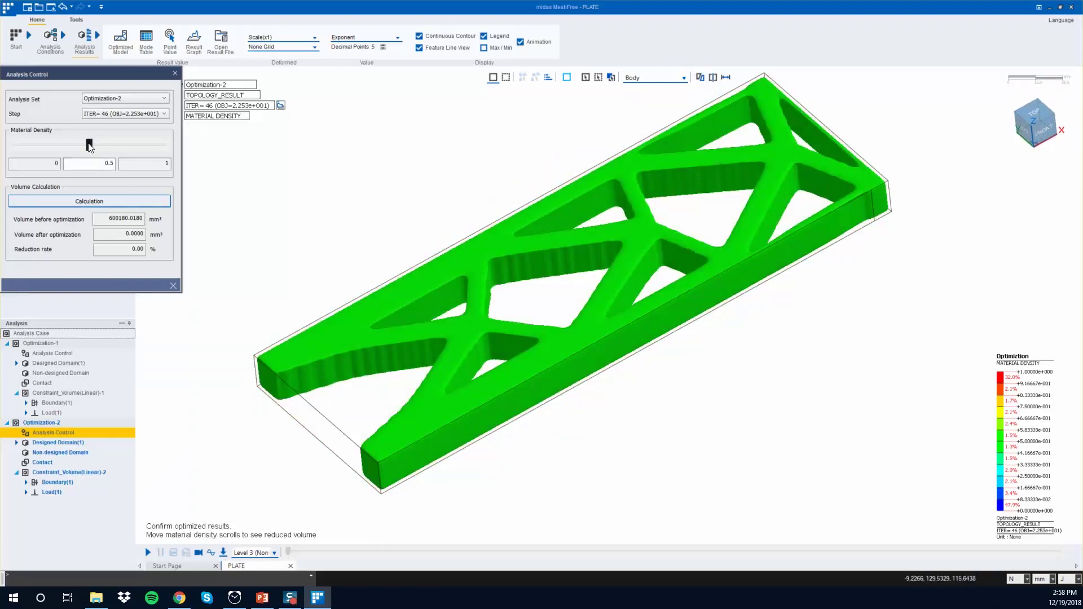
- At density 0.565, calculate 234506.2801 mm³ remaining volume (60.93% reduction) and close the panel
left_click_drag(89, 145, 102, 149)
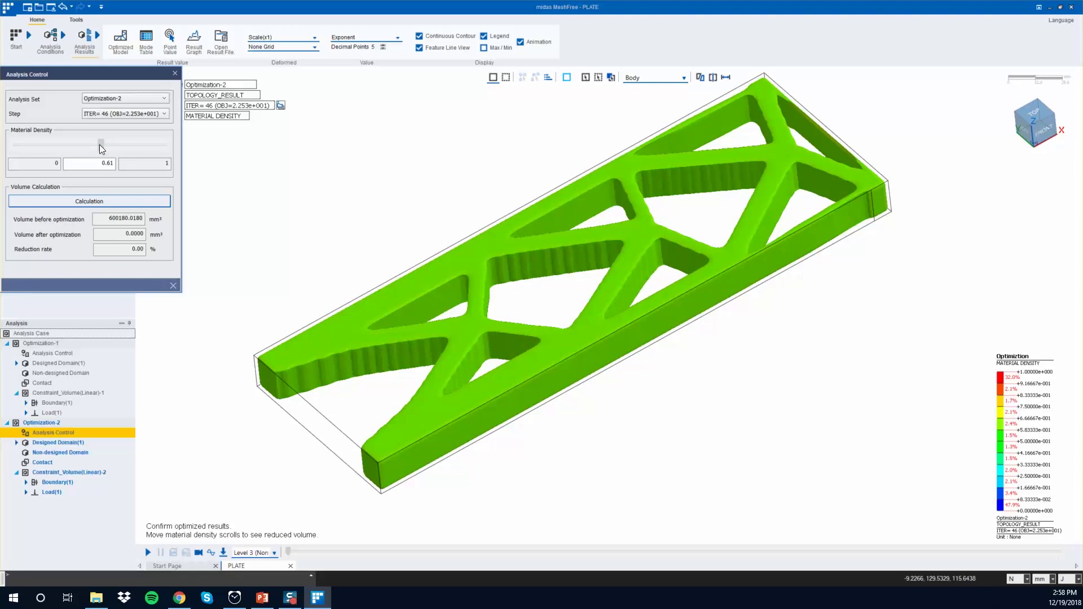
left_click(110, 202)
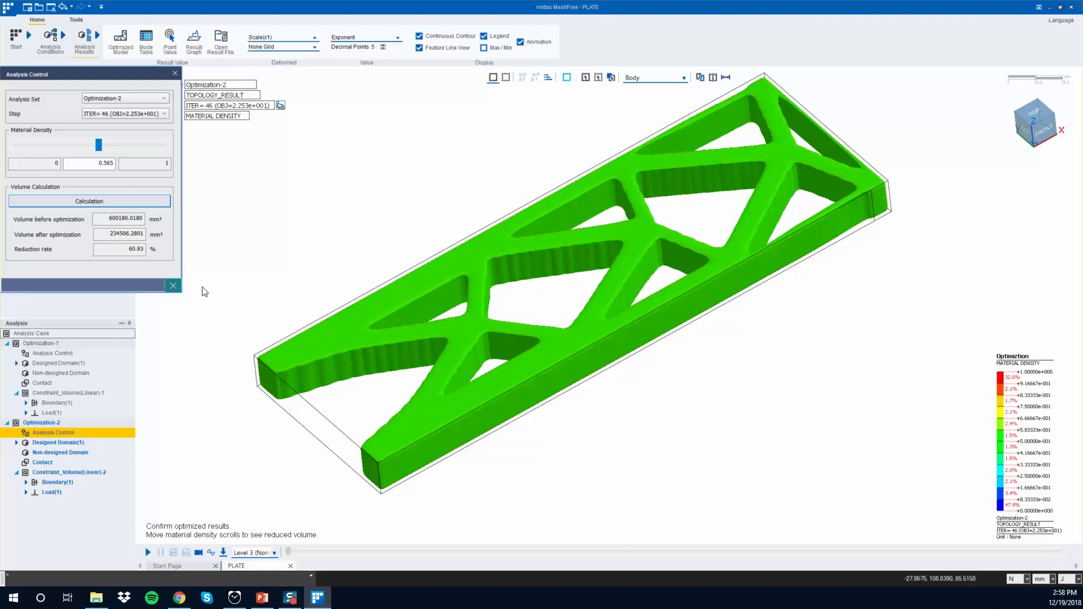
mouse_move(486, 321)
middle_mouse_down()
mouse_move(510, 322)
mouse_move(520, 276)
mouse_move(533, 288)
mouse_move(497, 327)
middle_mouse_up()
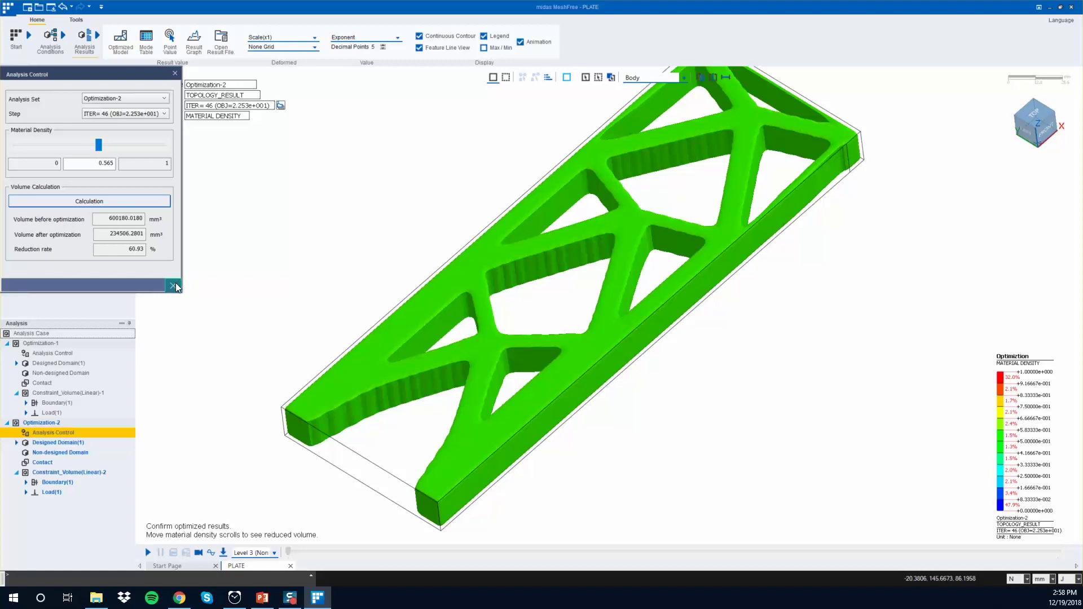
left_click(174, 284)
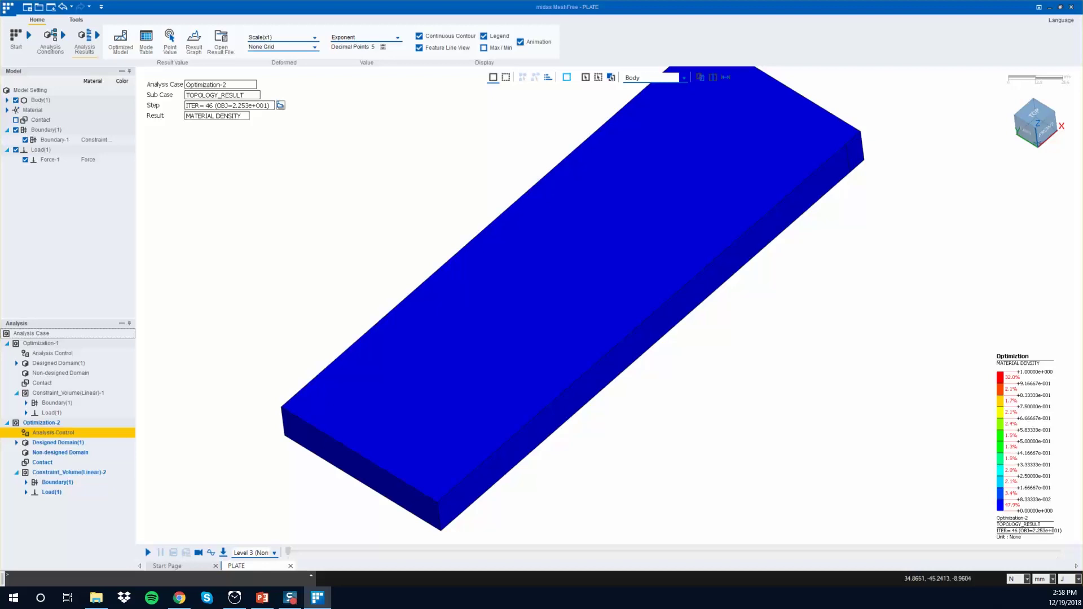
- Exit MeshFree saving changes to PLATE, then minimize the stopwatch window
left_click(1072, 8)
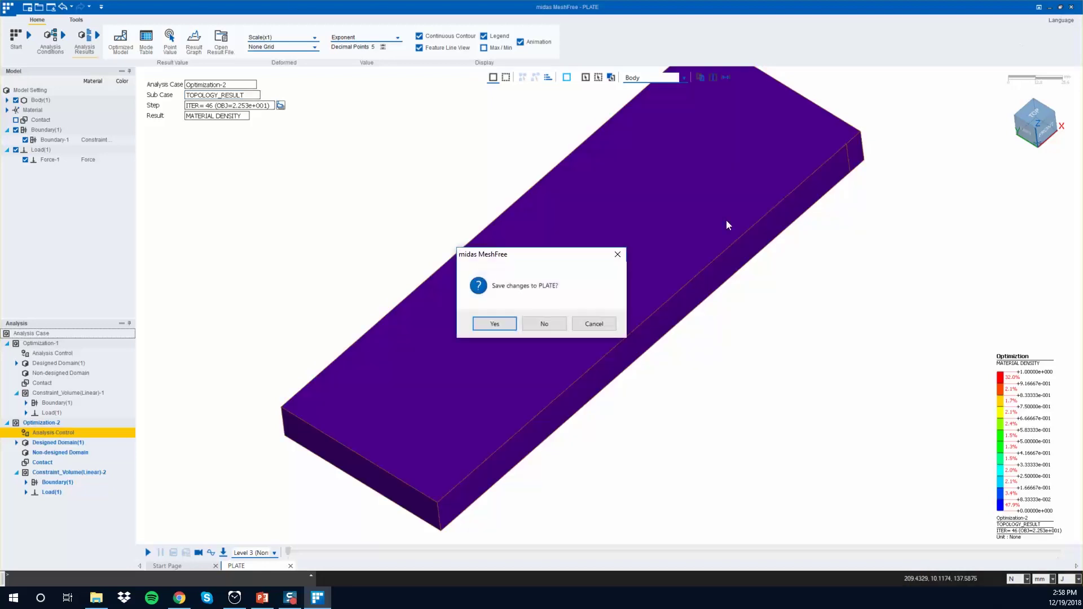
left_click(490, 326)
left_click(710, 295)
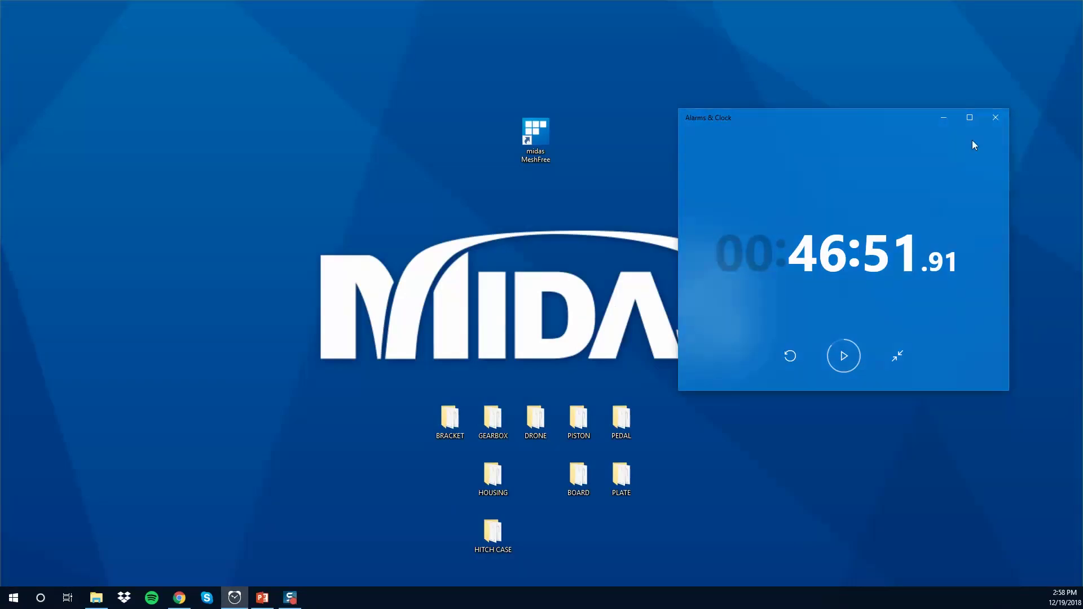
left_click(953, 118)
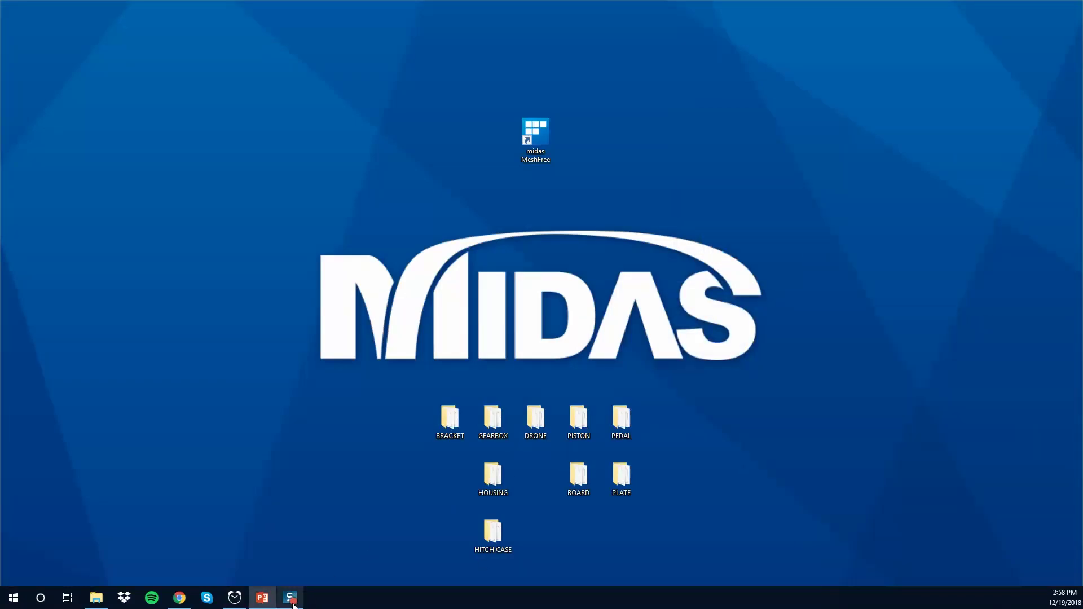